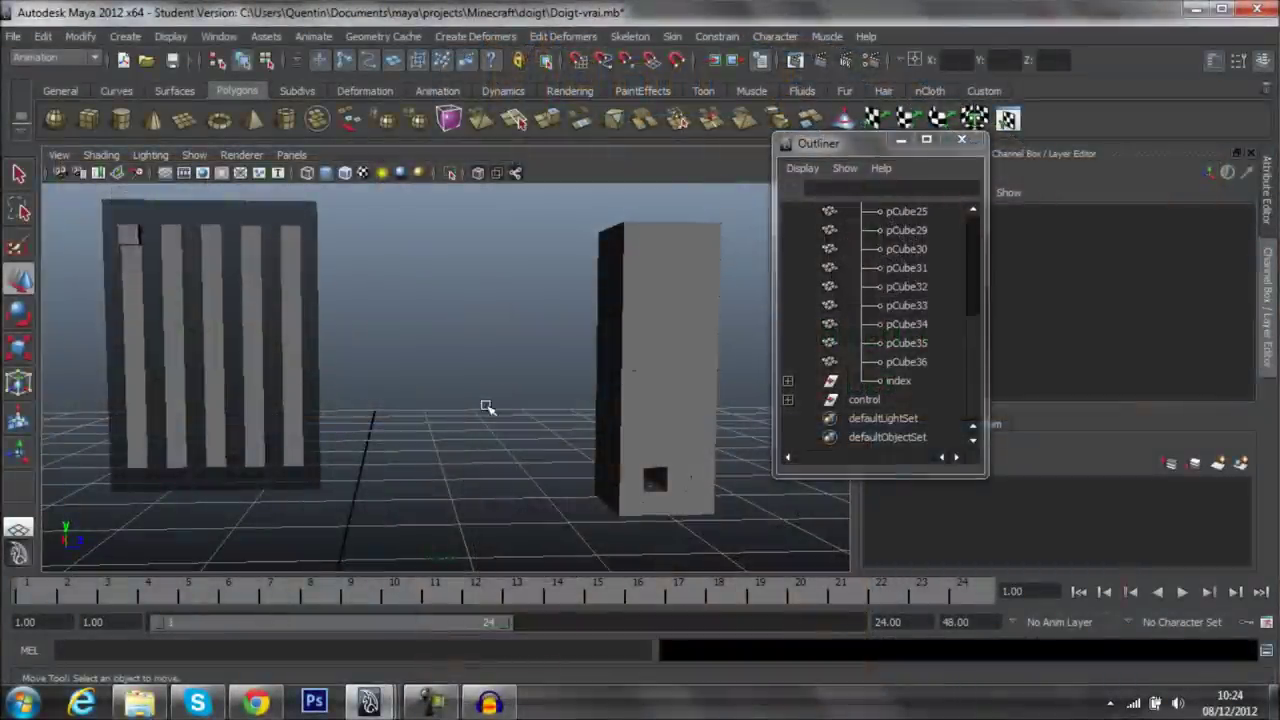
- Maximize the Maya window and orbit around the two existing objects
{"action": "scroll", "coordinate": [477, 391], "scroll_direction": "down", "scroll_amount": 3}
{"action": "scroll", "coordinate": [440, 400], "scroll_direction": "down", "scroll_amount": 2}
{"action": "mouse_move", "coordinate": [400, 409]}
{"action": "left_mouse_down", "text": "alt"}
{"action": "mouse_move", "coordinate": [417, 480]}
{"action": "mouse_move", "coordinate": [442, 471]}
{"action": "mouse_move", "coordinate": [291, 394]}
{"action": "mouse_move", "coordinate": [527, 406]}
{"action": "mouse_move", "coordinate": [654, 431]}
{"action": "left_mouse_up", "text": "alt"}
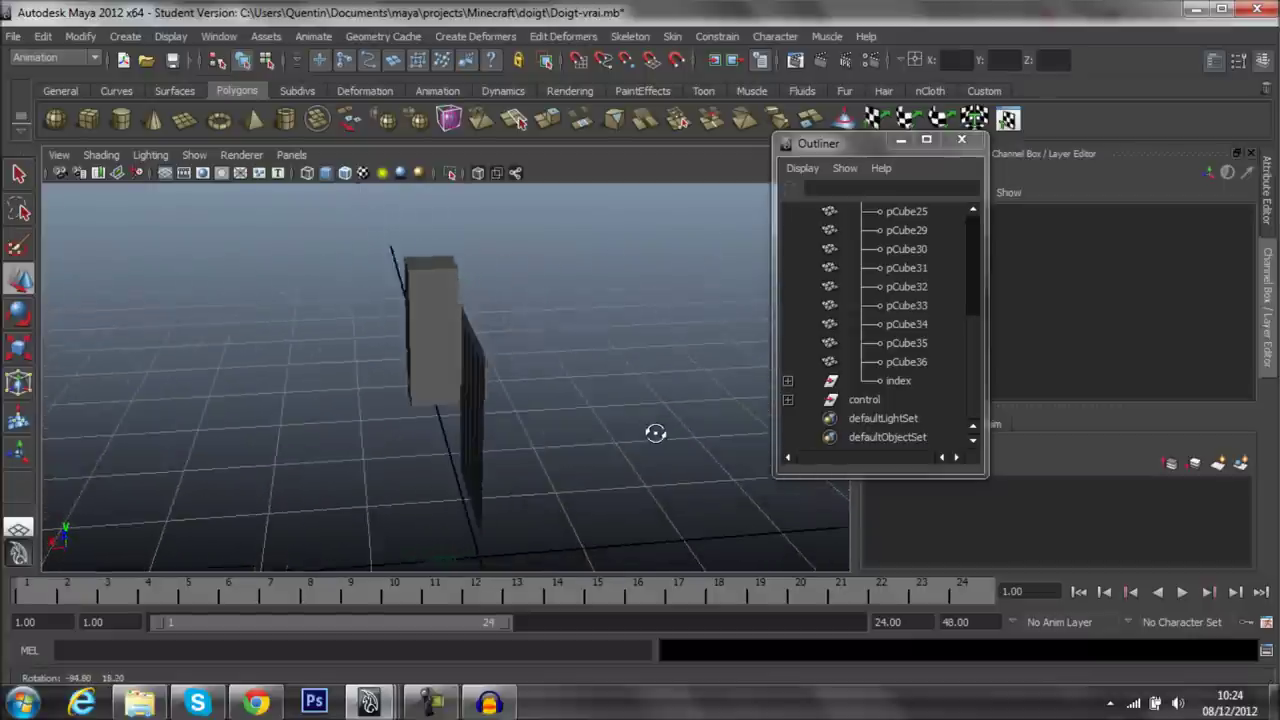
{"action": "left_click", "coordinate": [1233, 10]}
{"action": "left_click_drag", "start_coordinate": [615, 346], "coordinate": [369, 323], "text": "alt"}
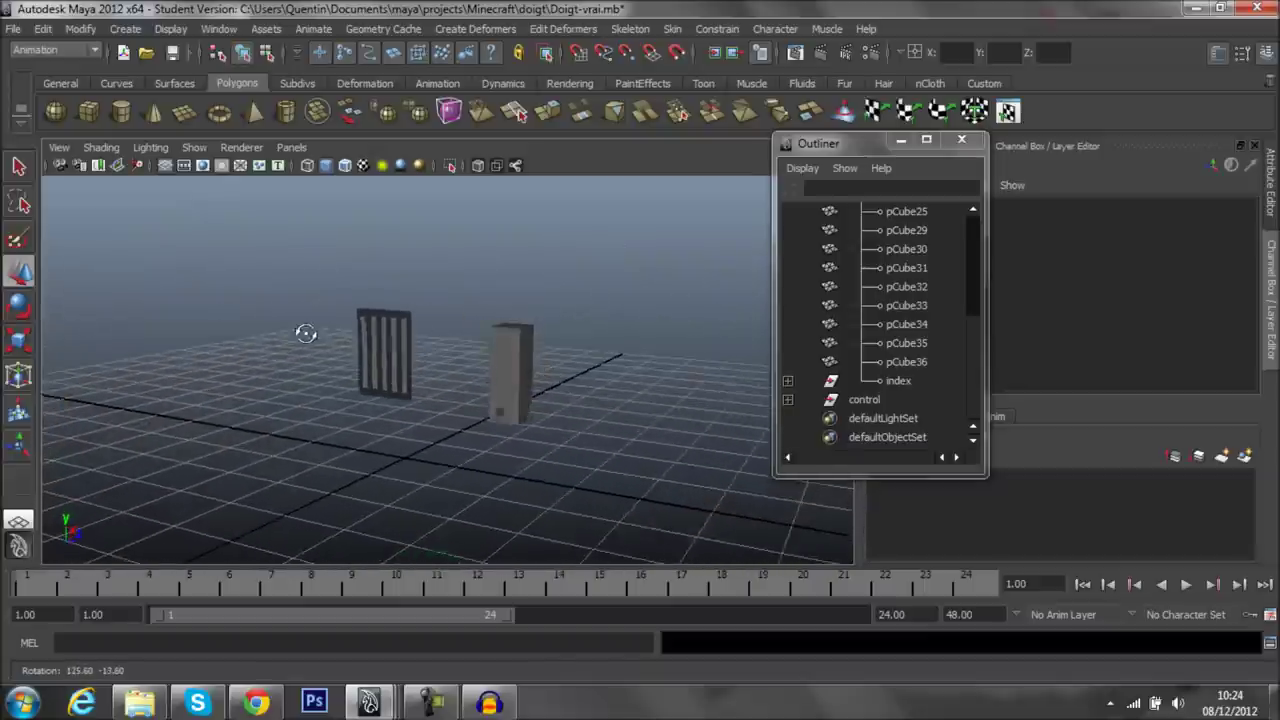
{"action": "scroll", "coordinate": [530, 365], "scroll_direction": "up", "scroll_amount": 4}
{"action": "mouse_move", "coordinate": [466, 348]}
{"action": "left_mouse_down", "text": "alt"}
{"action": "mouse_move", "coordinate": [523, 346]}
{"action": "mouse_move", "coordinate": [567, 320]}
{"action": "left_mouse_up", "text": "alt"}
{"action": "left_click_drag", "start_coordinate": [662, 525], "coordinate": [414, 440]}
{"action": "left_click", "coordinate": [437, 380]}
{"action": "mouse_move", "coordinate": [437, 380]}
{"action": "left_mouse_down", "text": "alt"}
{"action": "mouse_move", "coordinate": [477, 437]}
{"action": "mouse_move", "coordinate": [640, 400]}
{"action": "mouse_move", "coordinate": [566, 417]}
{"action": "mouse_move", "coordinate": [390, 394]}
{"action": "mouse_move", "coordinate": [323, 414]}
{"action": "mouse_move", "coordinate": [417, 406]}
{"action": "mouse_move", "coordinate": [494, 380]}
{"action": "mouse_move", "coordinate": [646, 374]}
{"action": "mouse_move", "coordinate": [425, 392]}
{"action": "left_mouse_up", "text": "alt"}
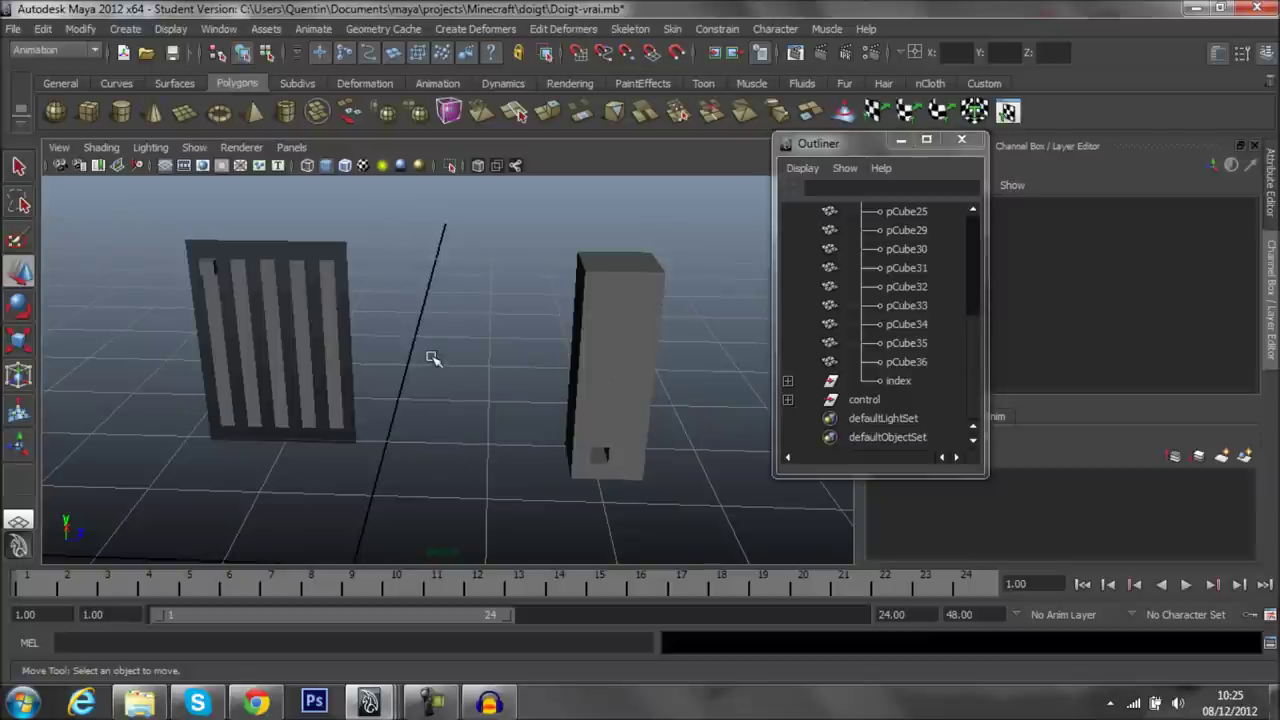
{"action": "left_click_drag", "start_coordinate": [432, 358], "coordinate": [445, 382], "text": "alt"}
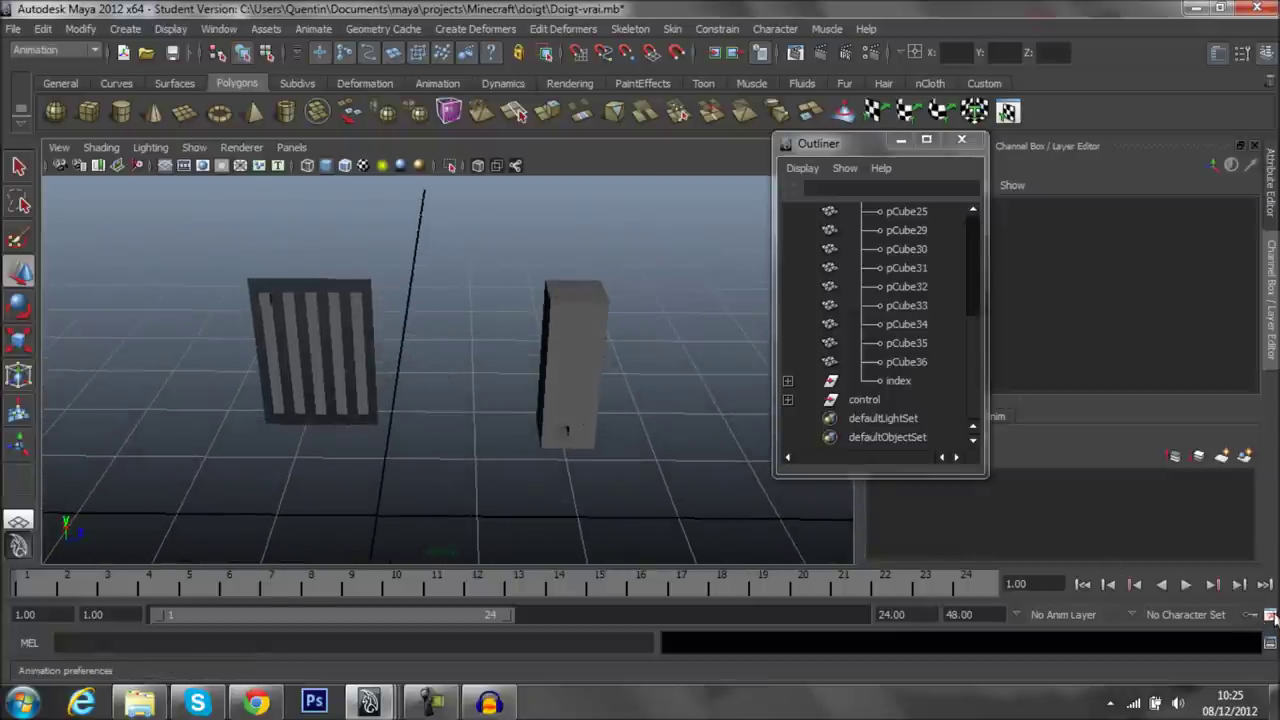
- Review the animation and general preferences, then save them
{"action": "left_click", "coordinate": [1270, 615]}
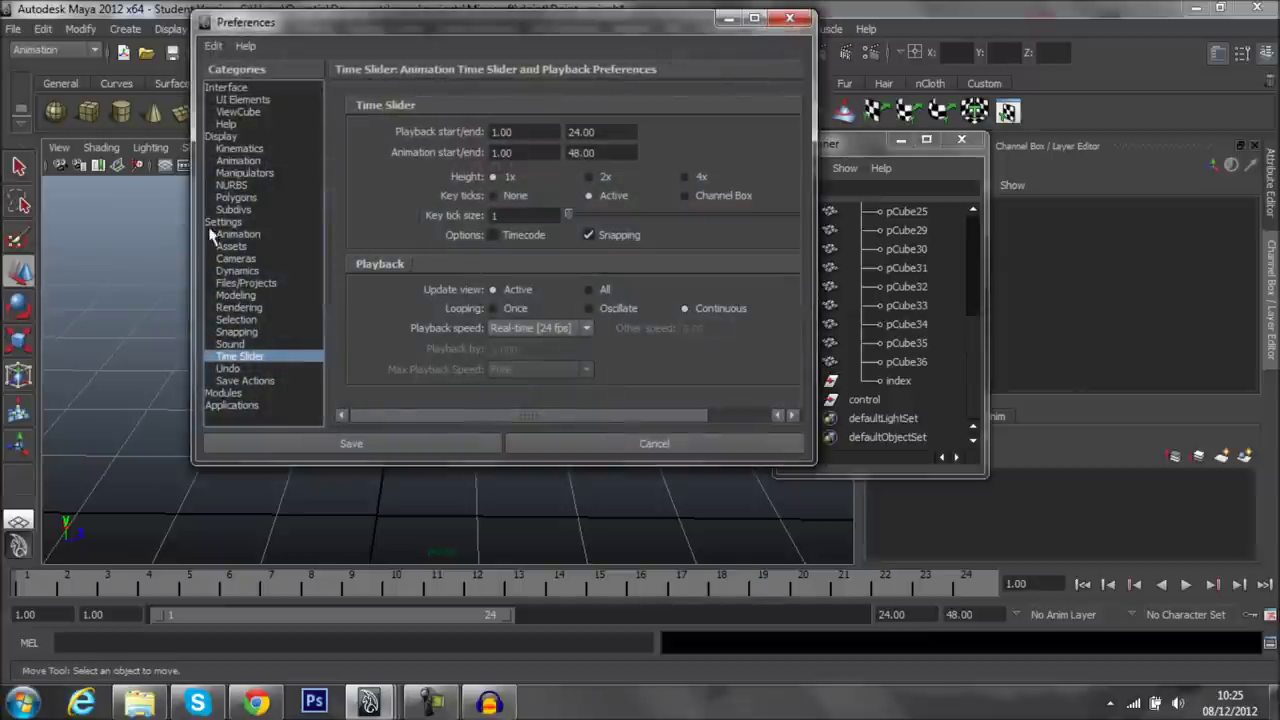
{"action": "left_click", "coordinate": [222, 222]}
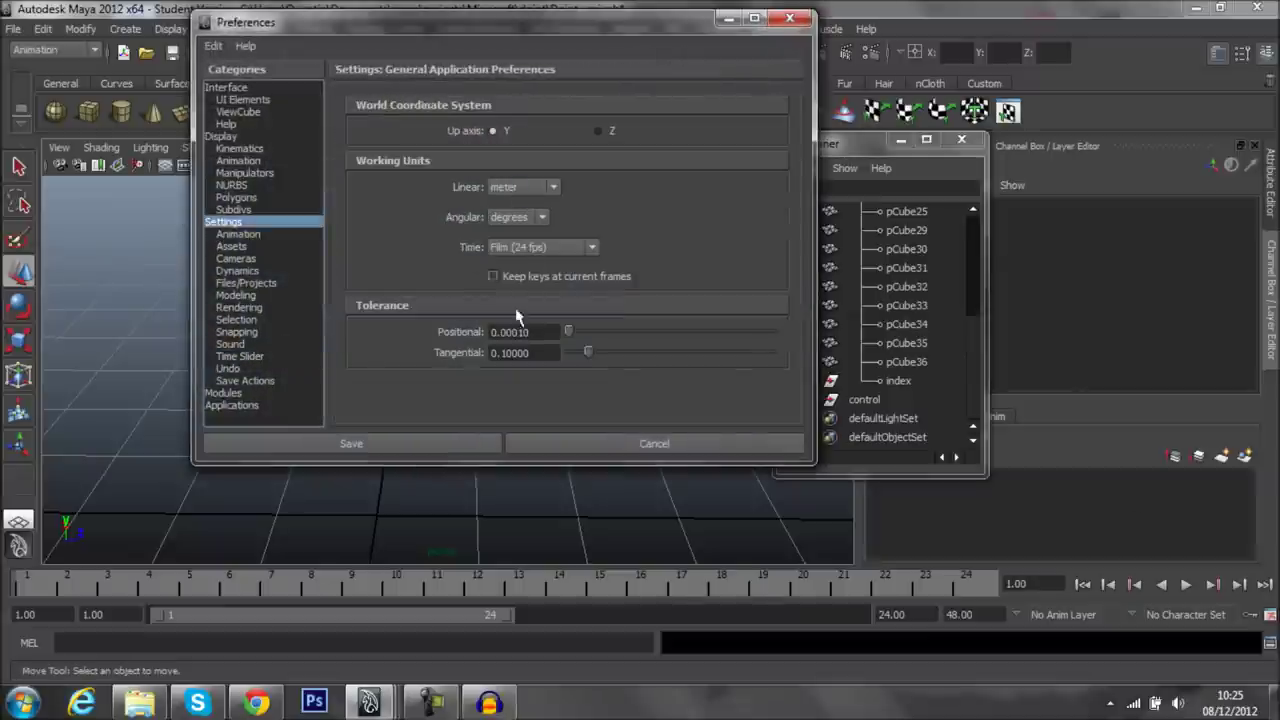
{"action": "left_click", "coordinate": [458, 449]}
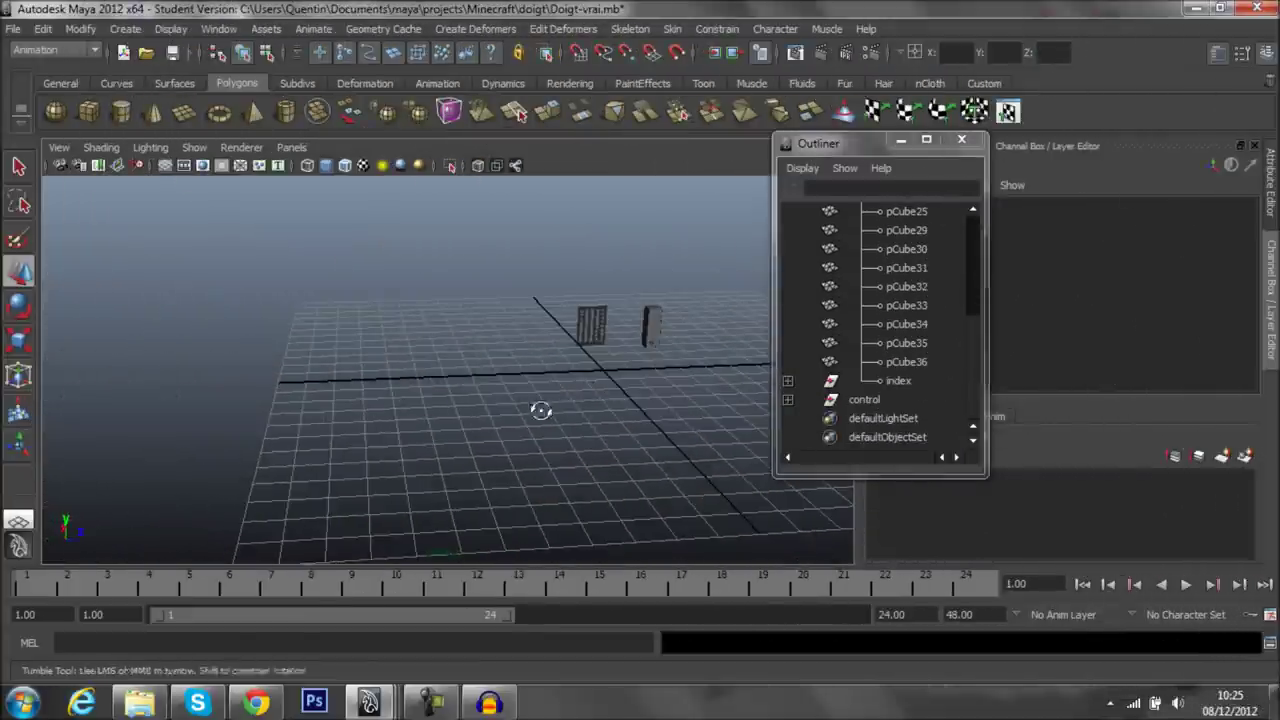
{"action": "scroll", "coordinate": [510, 417], "scroll_direction": "up", "scroll_amount": 3}
{"action": "scroll", "coordinate": [510, 417], "scroll_direction": "down", "scroll_amount": 1}
{"action": "scroll", "coordinate": [474, 400], "scroll_direction": "down", "scroll_amount": 2}
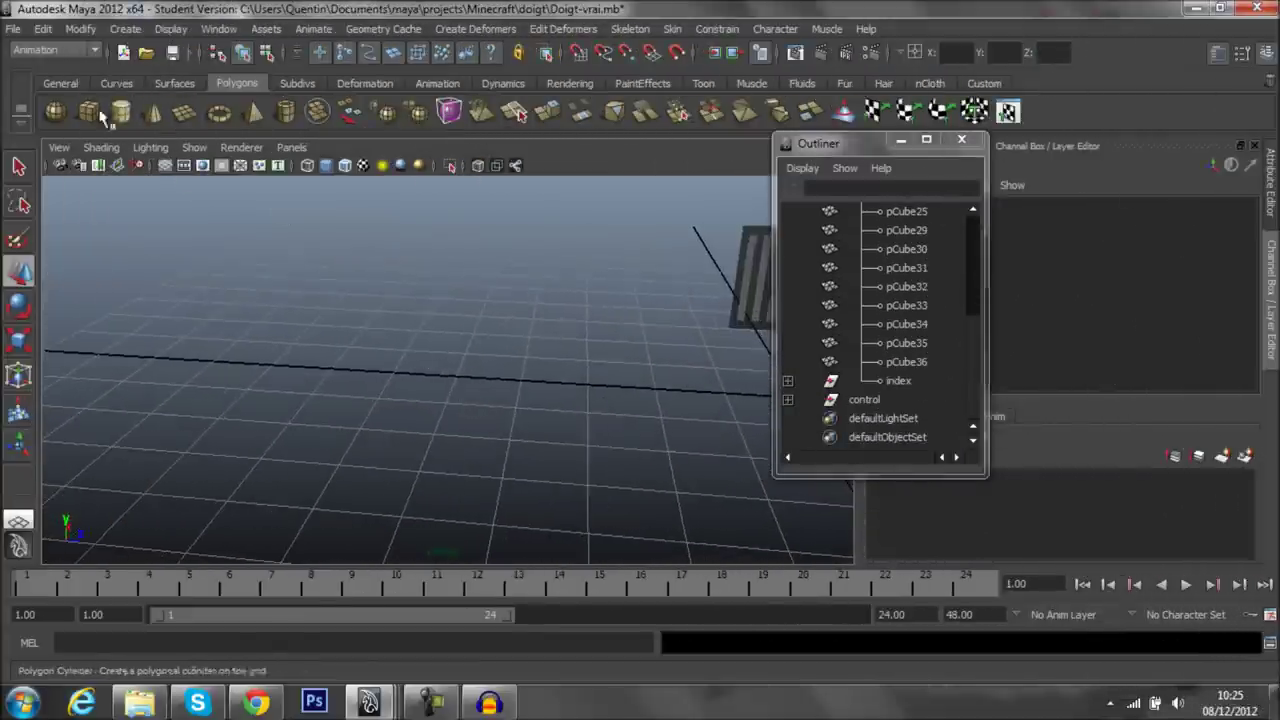
- Drag out a new polygon cube on the grid and close the Outliner
{"action": "key", "text": "g"}
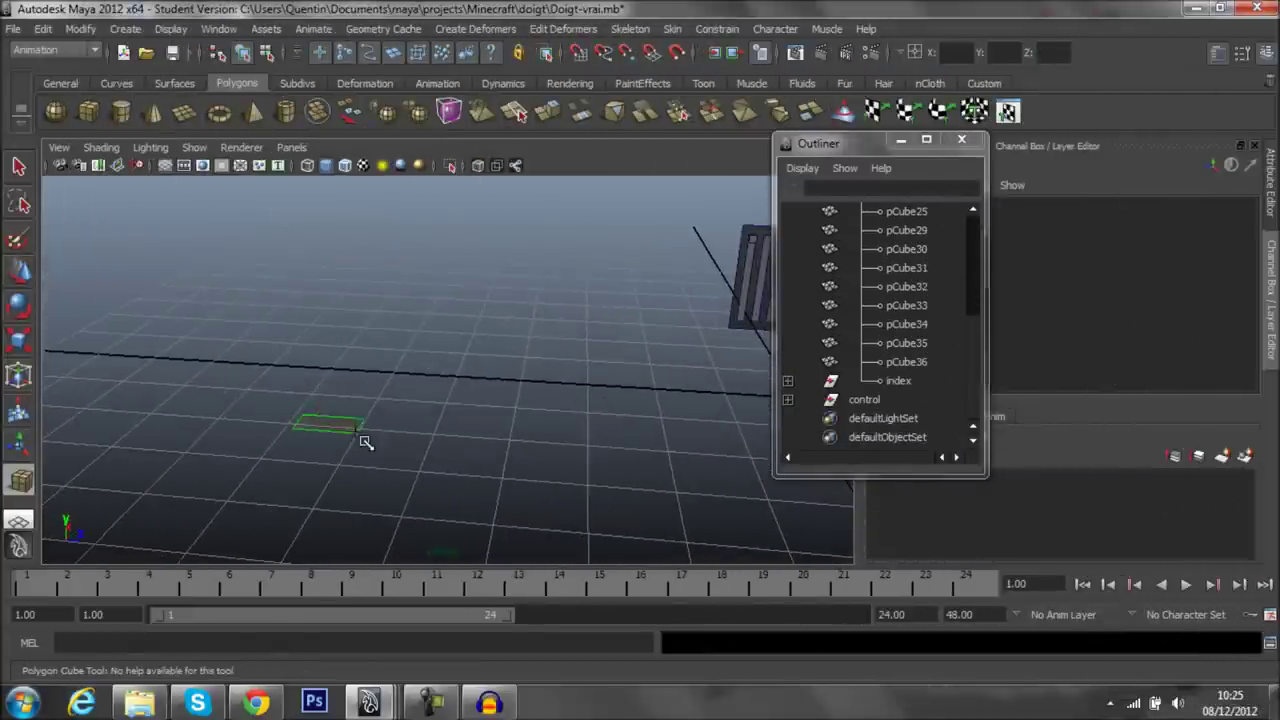
{"action": "left_click_drag", "start_coordinate": [366, 442], "coordinate": [368, 410]}
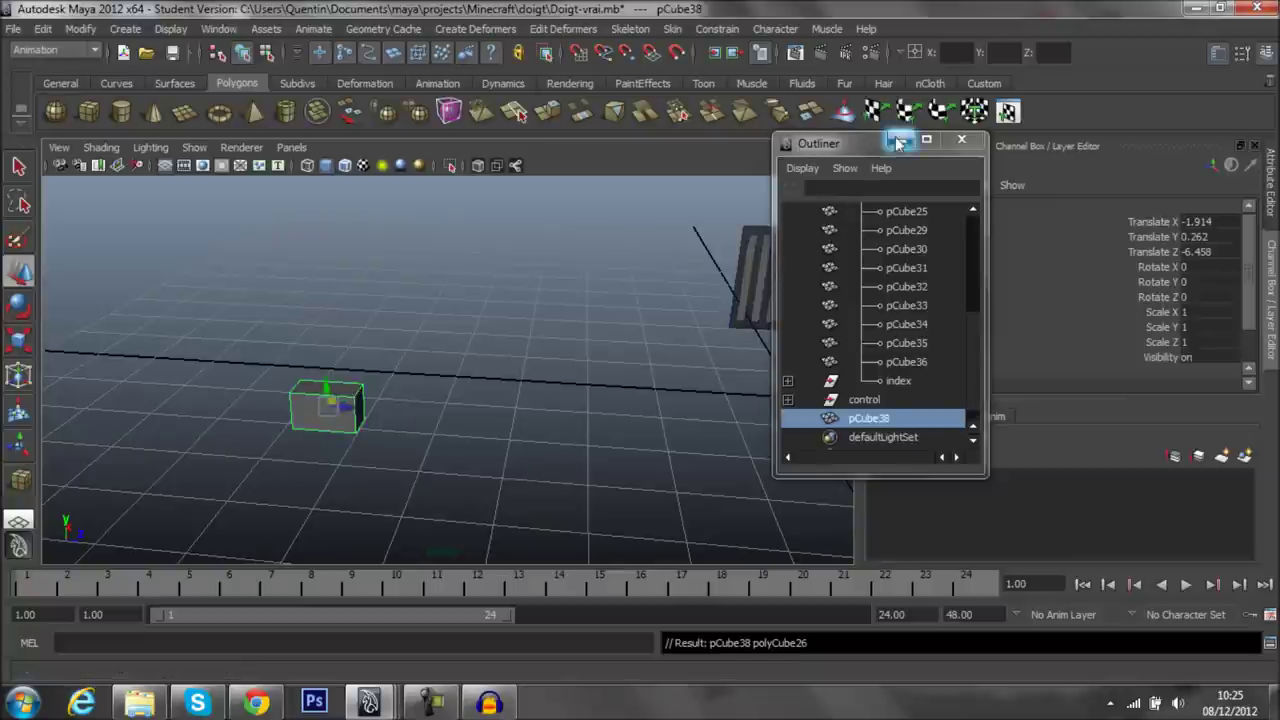
{"action": "left_click", "coordinate": [901, 140]}
{"action": "scroll", "coordinate": [1000, 314], "scroll_direction": "down", "scroll_amount": 1}
{"action": "scroll", "coordinate": [586, 343], "scroll_direction": "down", "scroll_amount": 3}
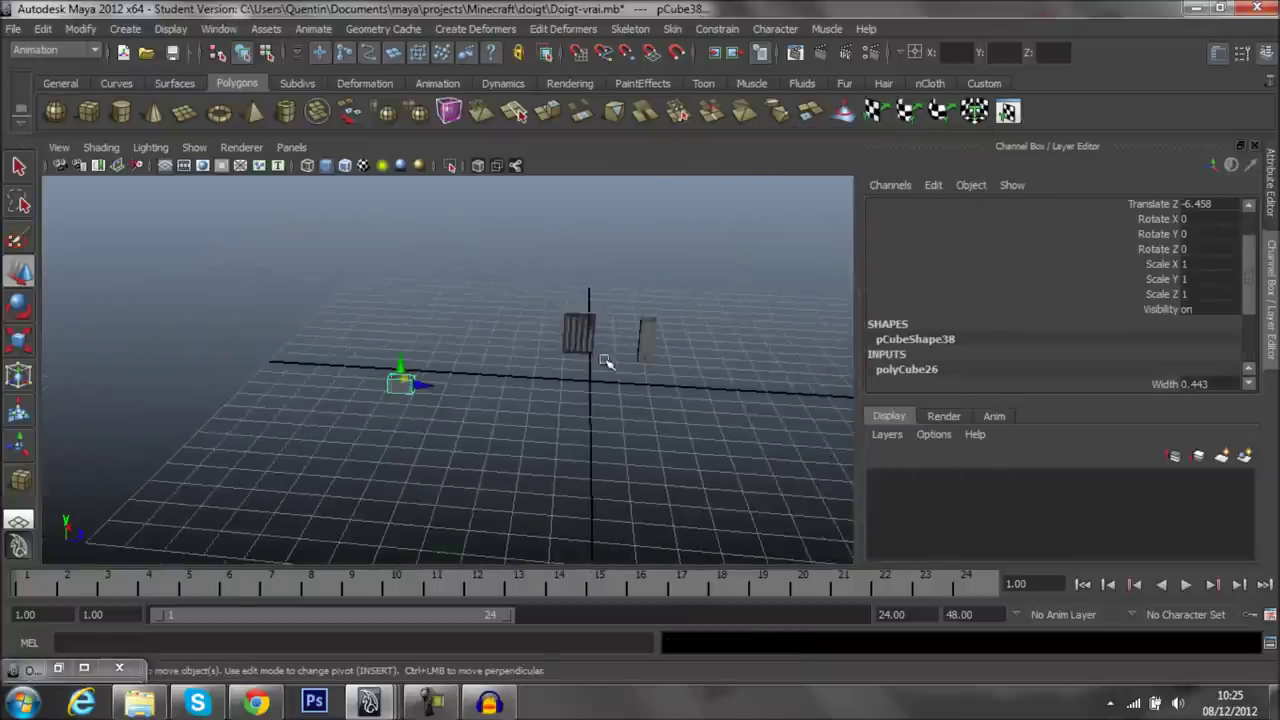
{"action": "middle_click_drag", "start_coordinate": [586, 343], "coordinate": [451, 357], "text": "alt"}
{"action": "scroll", "coordinate": [528, 337], "scroll_direction": "up", "scroll_amount": 5}
{"action": "left_click_drag", "start_coordinate": [528, 337], "coordinate": [575, 352], "text": "alt"}
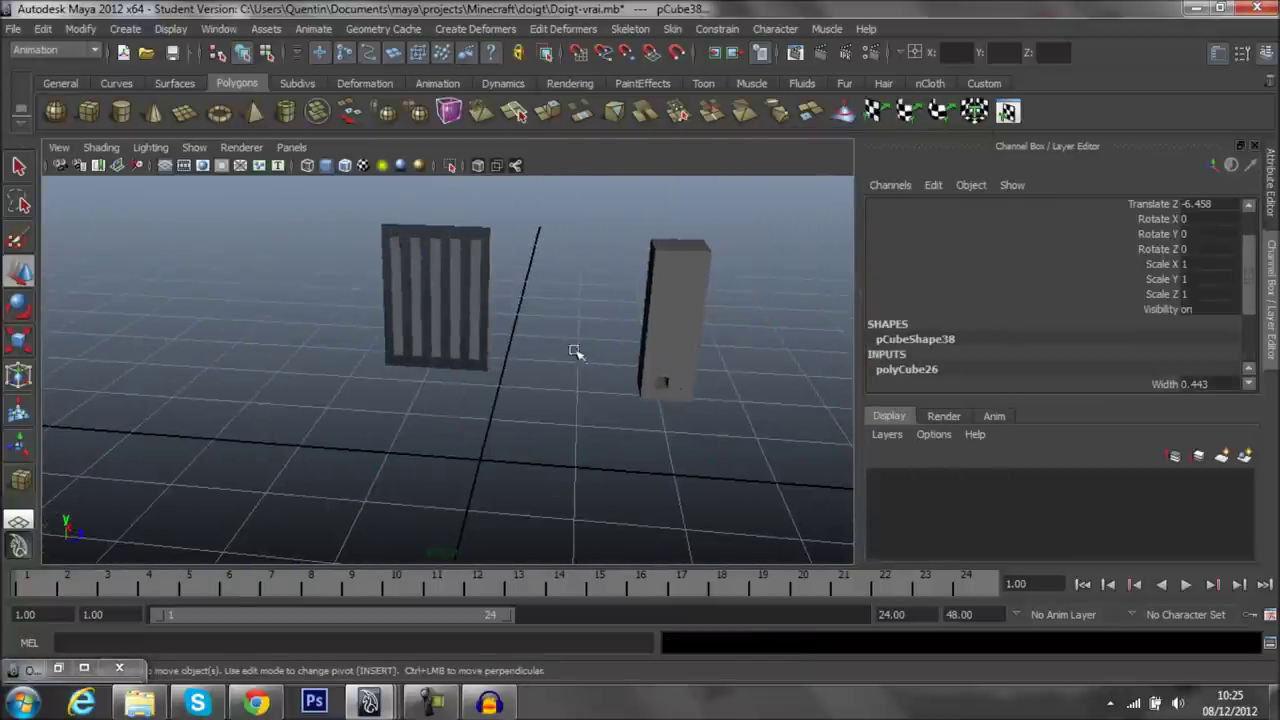
- Check pCube20's size, then size the new box pCube38 to 0.5 × 0.75 × 0.5
{"action": "left_click", "coordinate": [696, 292]}
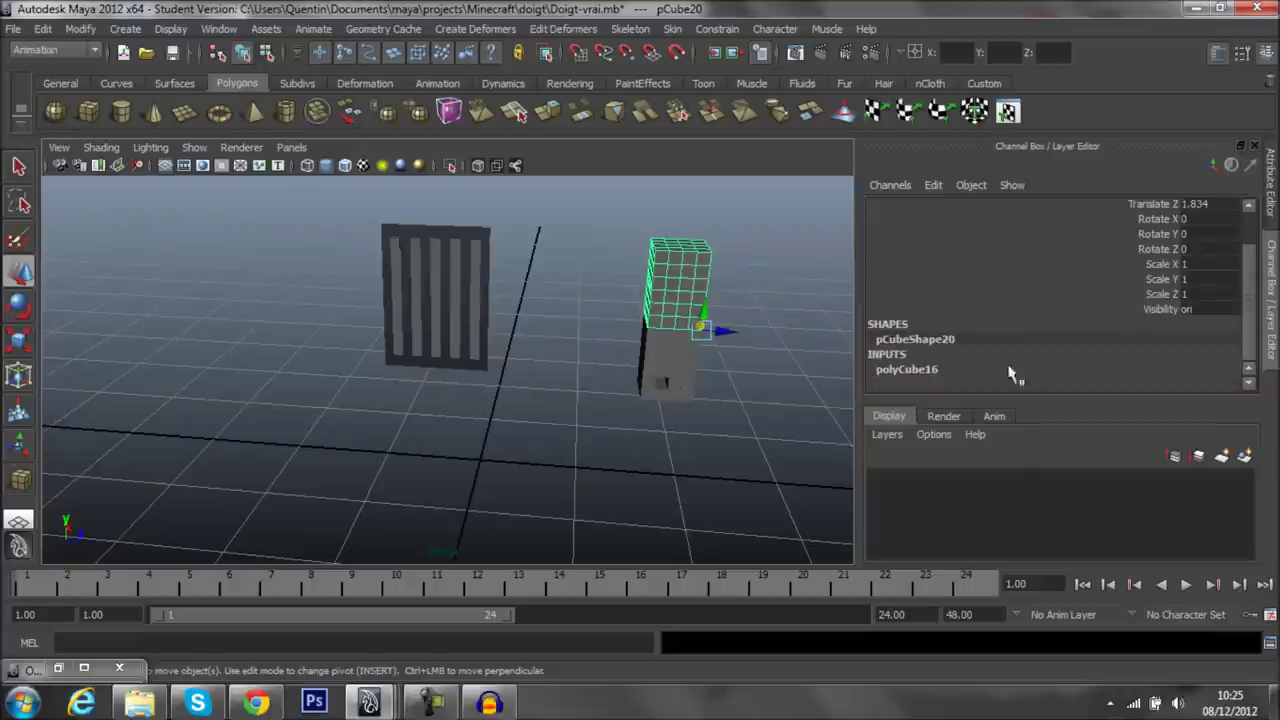
{"action": "left_click", "coordinate": [937, 366]}
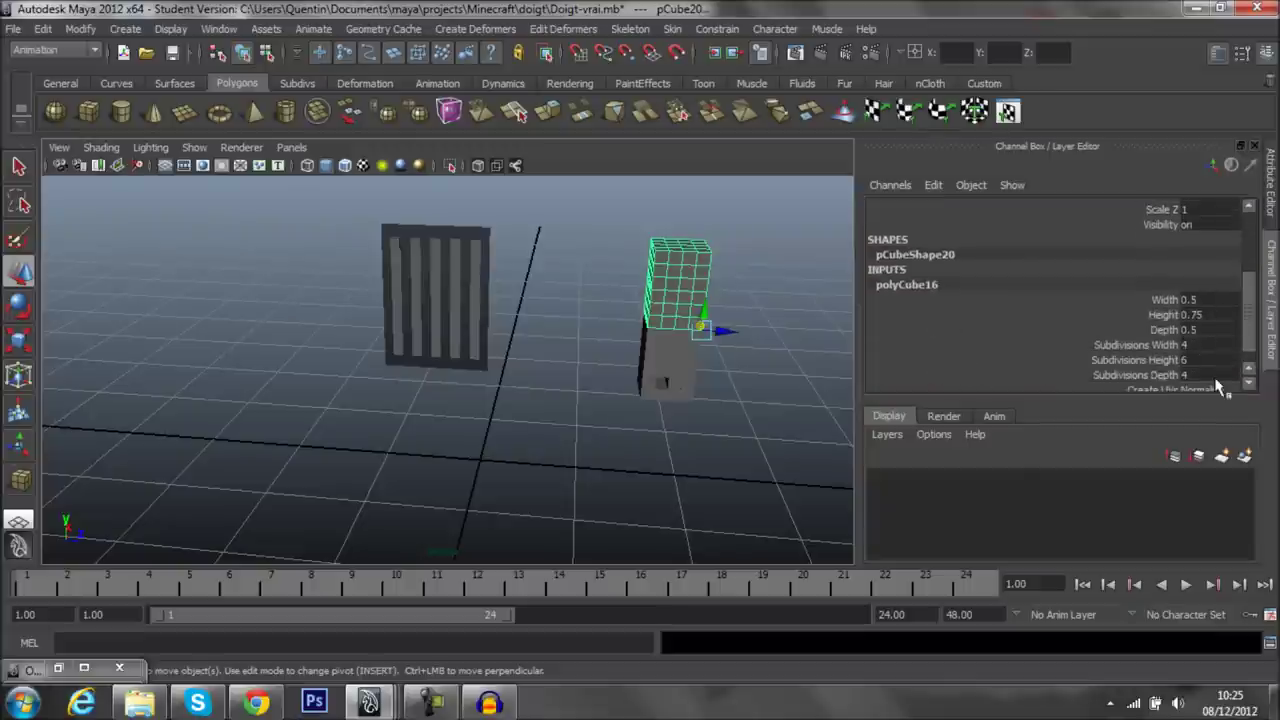
{"action": "left_click_drag", "start_coordinate": [372, 407], "coordinate": [789, 349], "text": "alt"}
{"action": "left_click", "coordinate": [352, 420]}
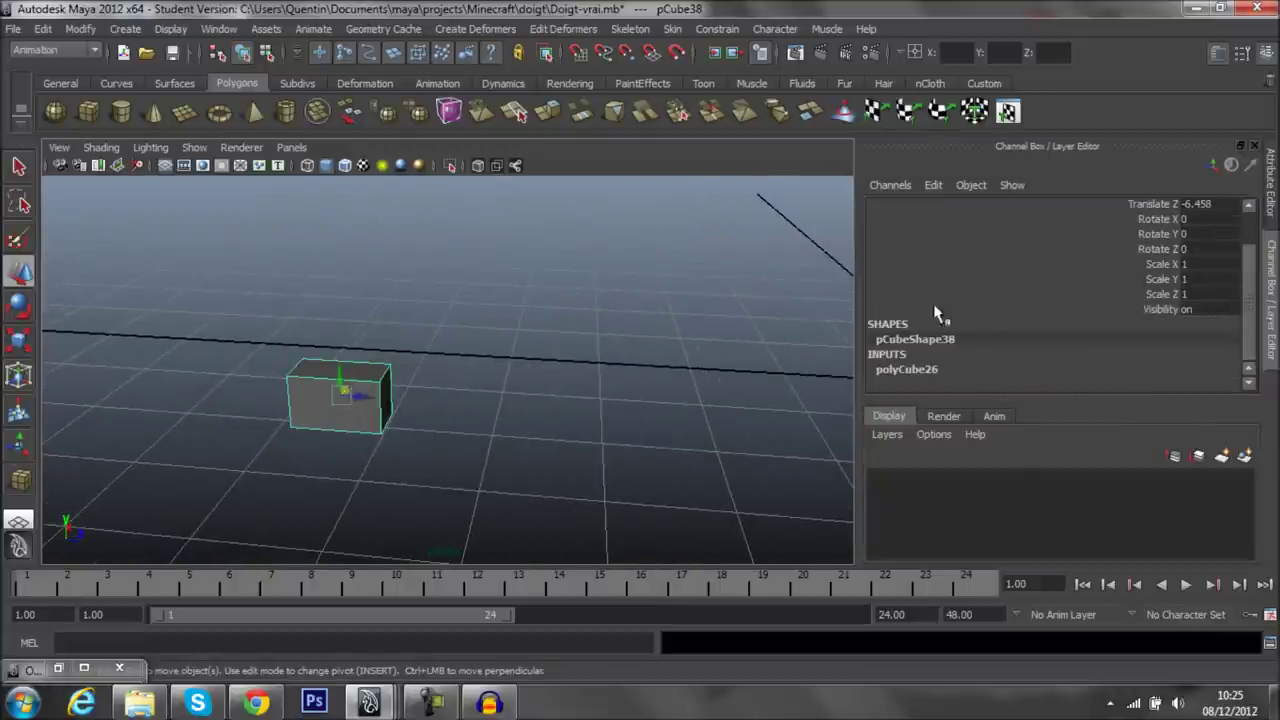
{"action": "left_click", "coordinate": [897, 368]}
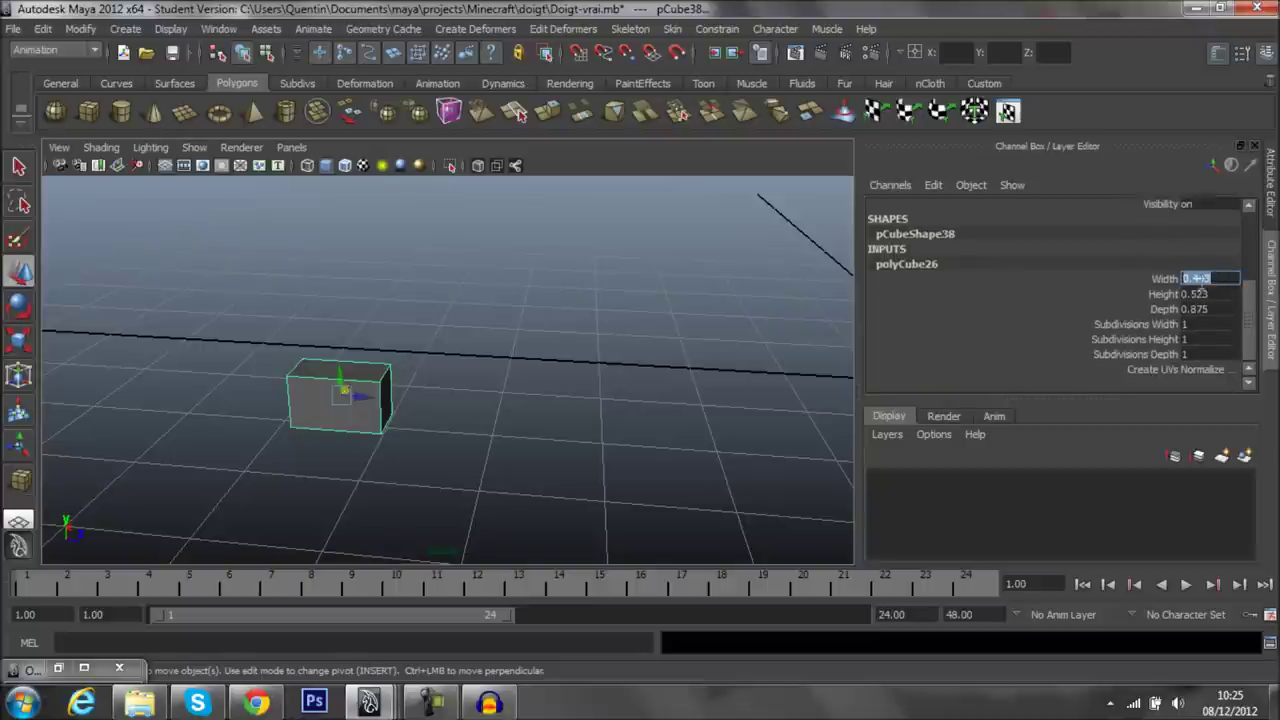
{"action": "left_click", "coordinate": [1195, 293]}
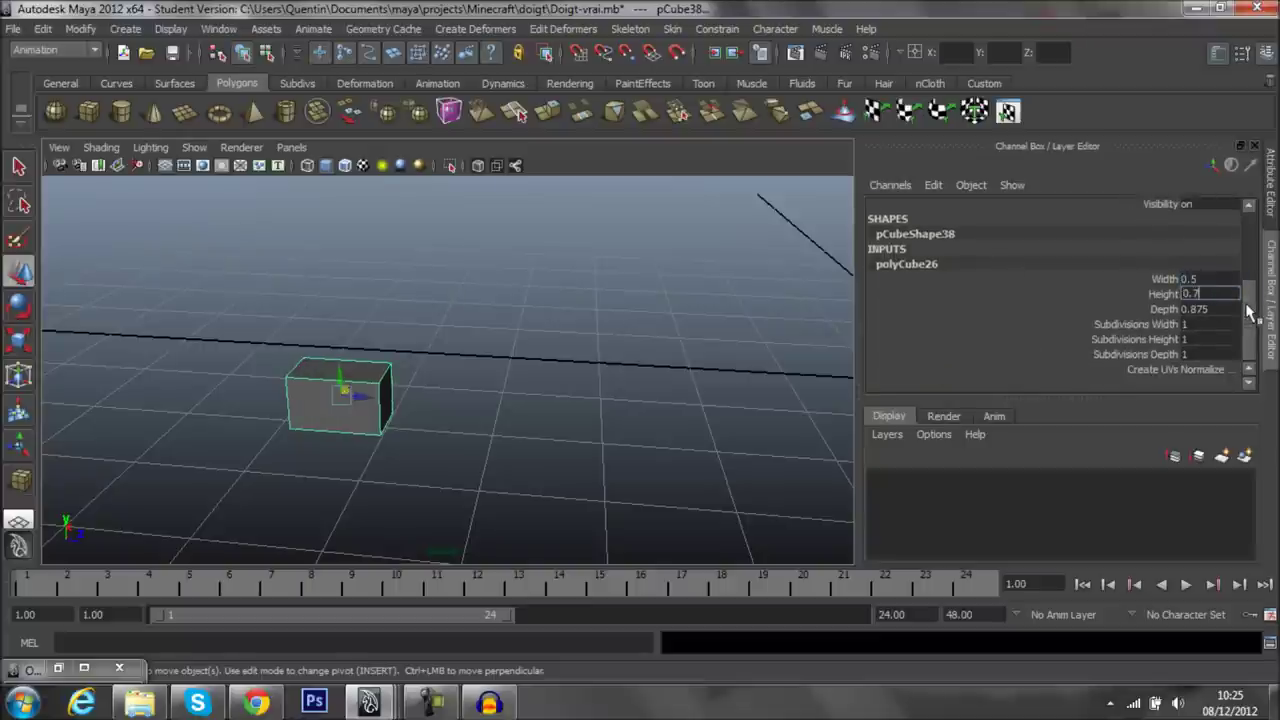
{"action": "type", "text": "5"}
{"action": "key", "text": "Return"}
{"action": "left_click", "coordinate": [1205, 309]}
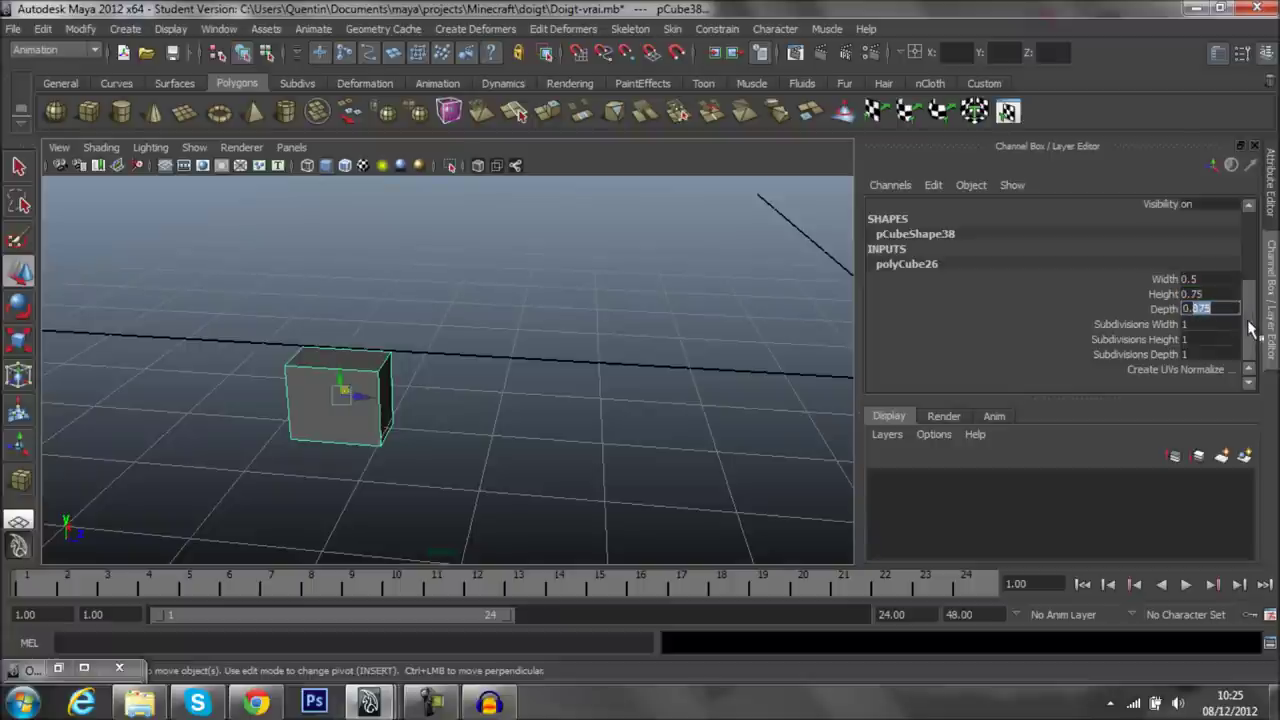
{"action": "type", "text": "0.5"}
{"action": "key", "text": "Return"}
- Move pCube38 onto the grid's dark axis line
{"action": "left_click_drag", "start_coordinate": [480, 340], "coordinate": [672, 355], "text": "alt"}
{"action": "mouse_move", "coordinate": [342, 375]}
{"action": "left_mouse_down", "text": "alt"}
{"action": "mouse_move", "coordinate": [654, 340]}
{"action": "mouse_move", "coordinate": [560, 469]}
{"action": "mouse_move", "coordinate": [590, 487]}
{"action": "mouse_move", "coordinate": [774, 451]}
{"action": "mouse_move", "coordinate": [567, 427]}
{"action": "left_mouse_up", "text": "alt"}
{"action": "left_click_drag", "start_coordinate": [503, 378], "coordinate": [393, 376]}
{"action": "left_click_drag", "start_coordinate": [466, 408], "coordinate": [740, 408], "text": "alt"}
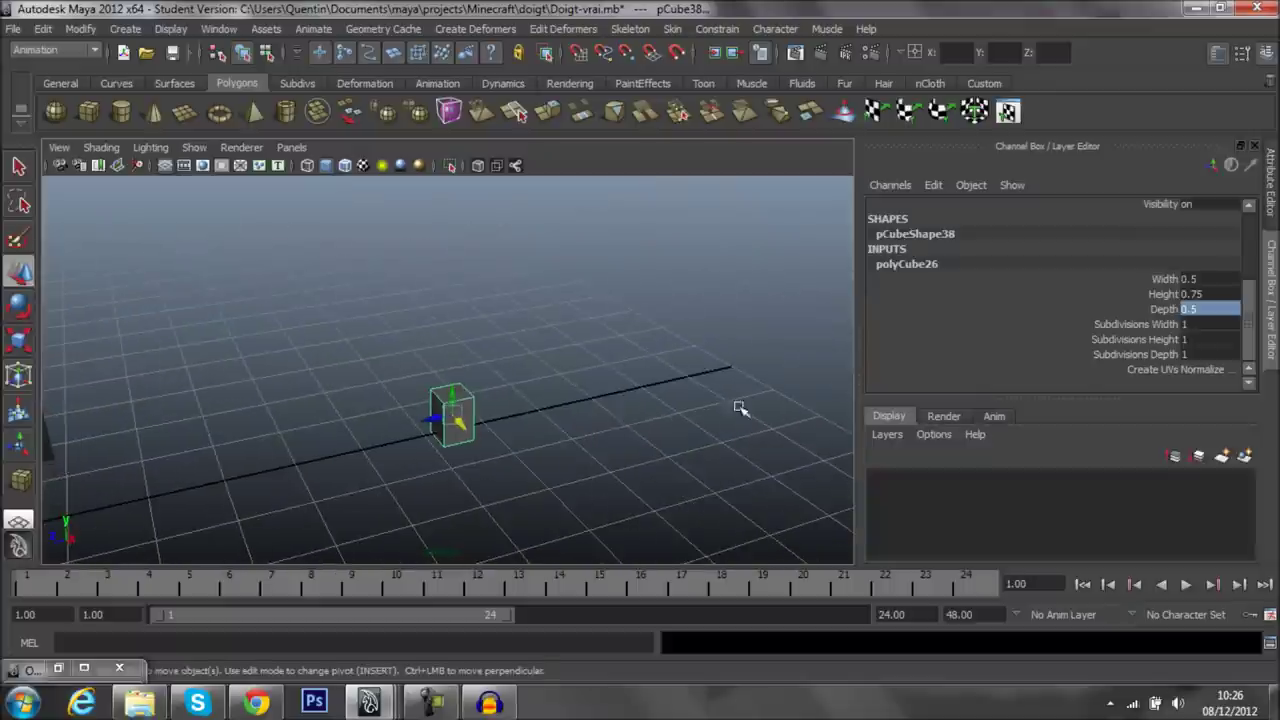
- Drag pCube38 upward and set its Translate Y to exactly 1
{"action": "left_click_drag", "start_coordinate": [460, 400], "coordinate": [456, 418]}
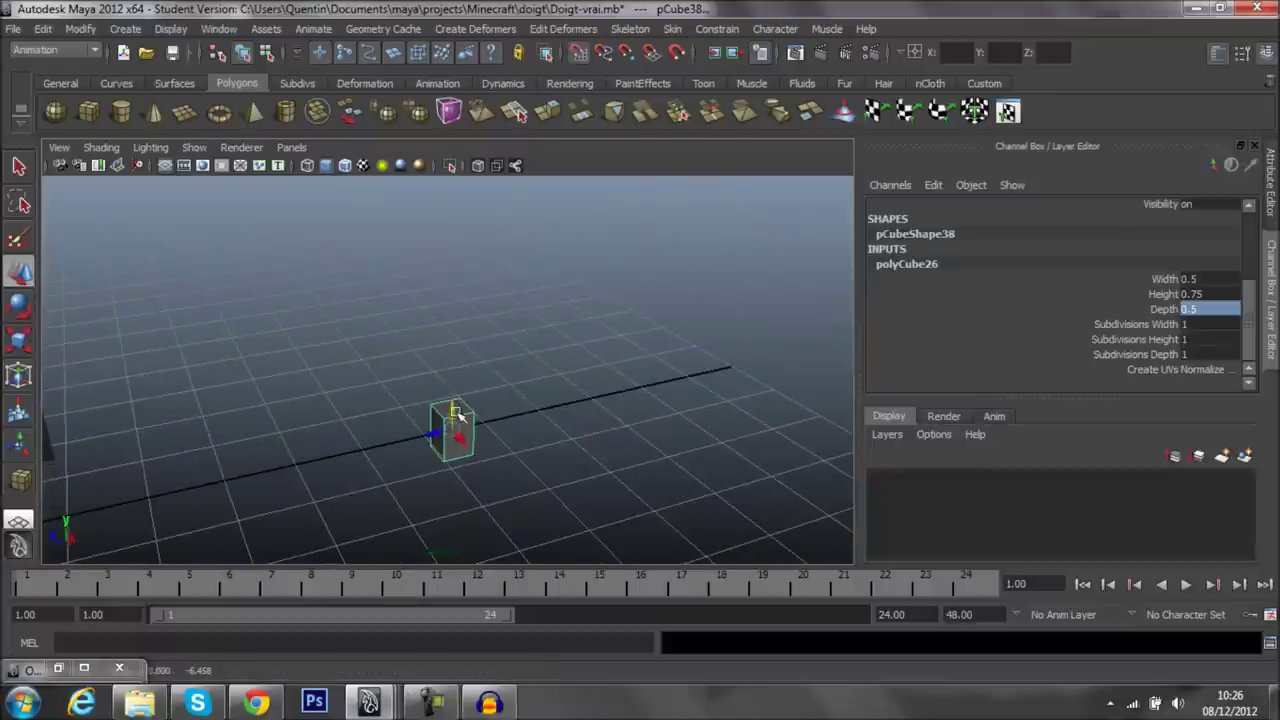
{"action": "mouse_move", "coordinate": [462, 265]}
{"action": "left_mouse_down", "text": "alt"}
{"action": "mouse_move", "coordinate": [526, 380]}
{"action": "mouse_move", "coordinate": [271, 397]}
{"action": "mouse_move", "coordinate": [163, 386]}
{"action": "left_mouse_up", "text": "alt"}
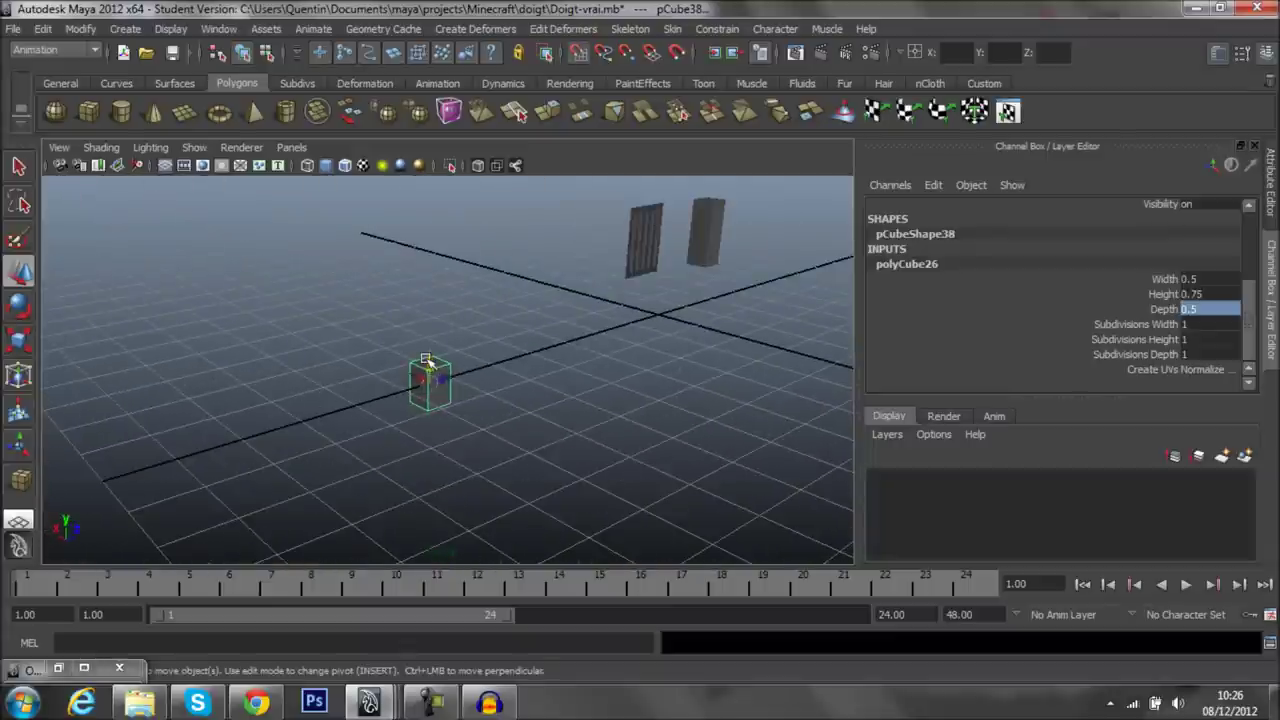
{"action": "mouse_move", "coordinate": [423, 283]}
{"action": "left_mouse_down", "text": "alt"}
{"action": "mouse_move", "coordinate": [466, 363]}
{"action": "mouse_move", "coordinate": [420, 346]}
{"action": "left_mouse_up", "text": "alt"}
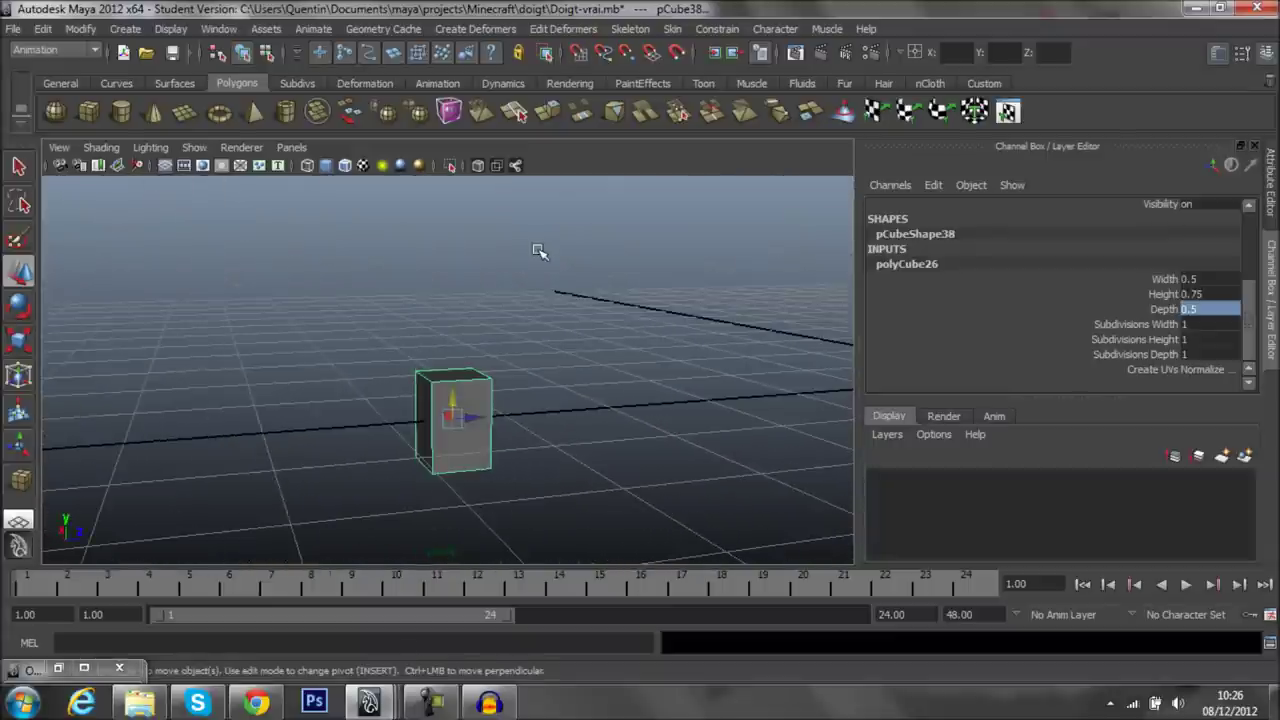
{"action": "mouse_move", "coordinate": [617, 364]}
{"action": "left_mouse_down", "text": "alt"}
{"action": "mouse_move", "coordinate": [571, 337]}
{"action": "mouse_move", "coordinate": [571, 363]}
{"action": "mouse_move", "coordinate": [543, 386]}
{"action": "mouse_move", "coordinate": [546, 364]}
{"action": "mouse_move", "coordinate": [543, 409]}
{"action": "mouse_move", "coordinate": [554, 366]}
{"action": "left_mouse_up", "text": "alt"}
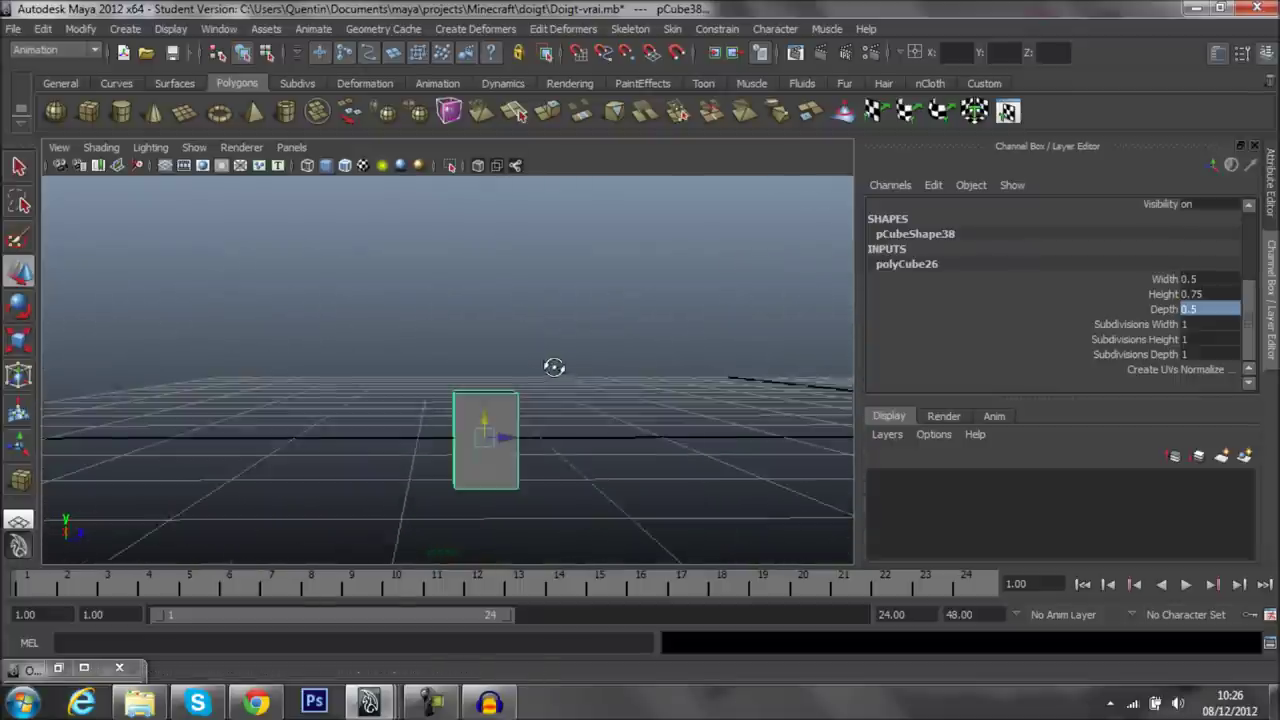
{"action": "left_click", "coordinate": [1268, 203]}
{"action": "left_click", "coordinate": [1270, 300]}
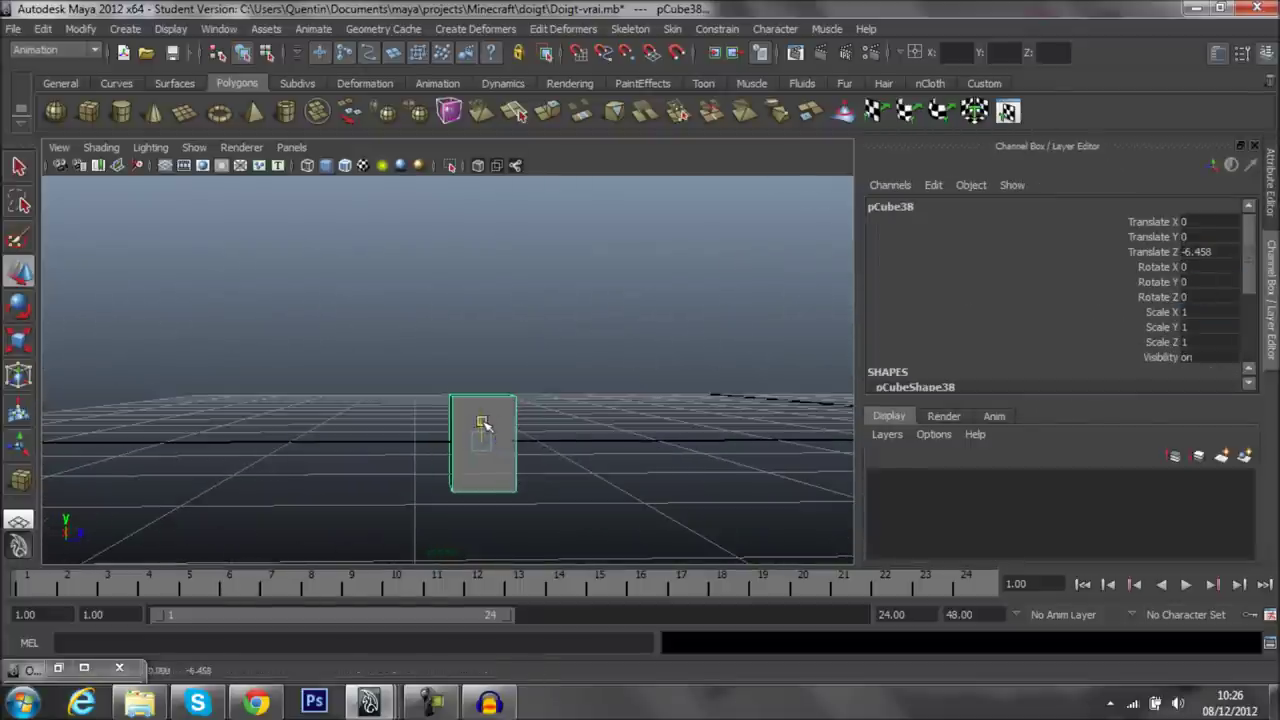
{"action": "left_click_drag", "start_coordinate": [481, 424], "coordinate": [484, 330]}
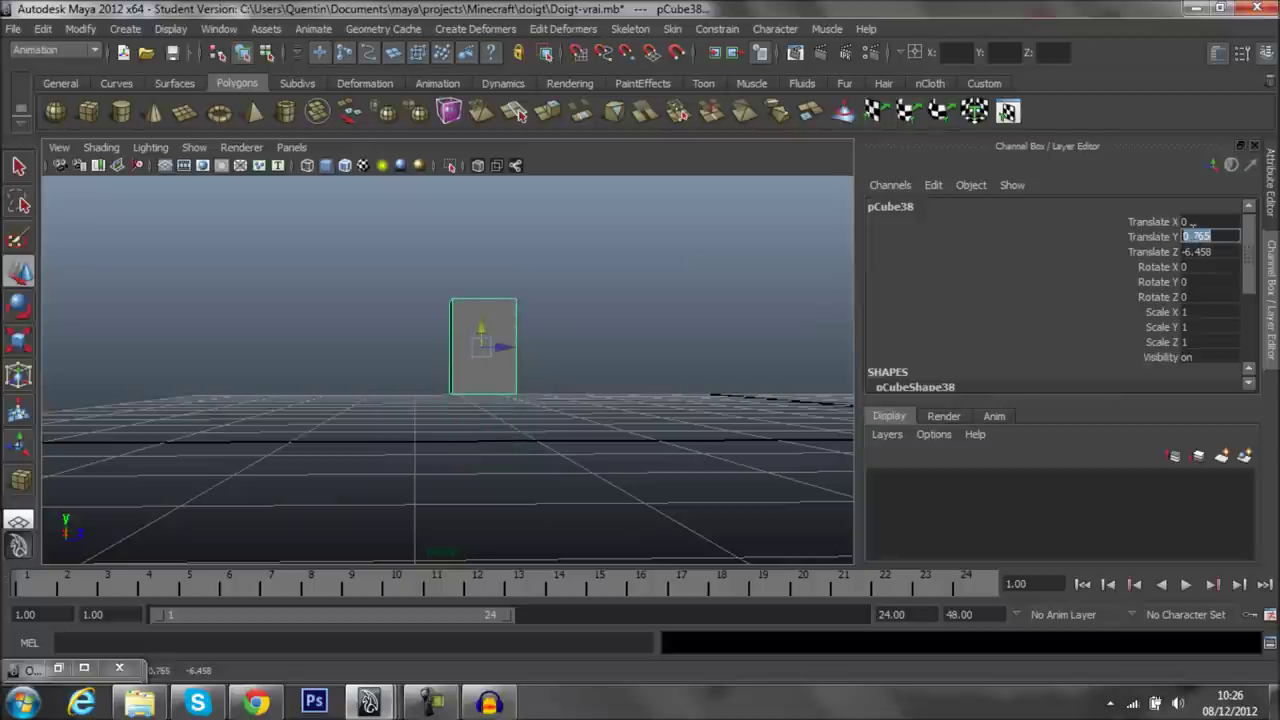
{"action": "type", "text": "1"}
{"action": "key", "text": "Return"}
{"action": "mouse_move", "coordinate": [515, 344]}
{"action": "left_mouse_down", "text": "alt"}
{"action": "mouse_move", "coordinate": [697, 345]}
{"action": "mouse_move", "coordinate": [706, 377]}
{"action": "mouse_move", "coordinate": [449, 357]}
{"action": "mouse_move", "coordinate": [480, 343]}
{"action": "mouse_move", "coordinate": [674, 350]}
{"action": "mouse_move", "coordinate": [537, 434]}
{"action": "mouse_move", "coordinate": [577, 363]}
{"action": "mouse_move", "coordinate": [303, 394]}
{"action": "mouse_move", "coordinate": [700, 340]}
{"action": "mouse_move", "coordinate": [263, 366]}
{"action": "mouse_move", "coordinate": [472, 338]}
{"action": "left_mouse_up", "text": "alt"}
{"action": "left_click", "coordinate": [598, 307]}
{"action": "mouse_move", "coordinate": [598, 307]}
{"action": "left_mouse_down", "text": "alt"}
{"action": "mouse_move", "coordinate": [666, 334]}
{"action": "mouse_move", "coordinate": [546, 297]}
{"action": "mouse_move", "coordinate": [366, 209]}
{"action": "mouse_move", "coordinate": [603, 374]}
{"action": "left_mouse_up", "text": "alt"}
- Select the lower block pCube19 and inspect its size settings
{"action": "left_click", "coordinate": [603, 374]}
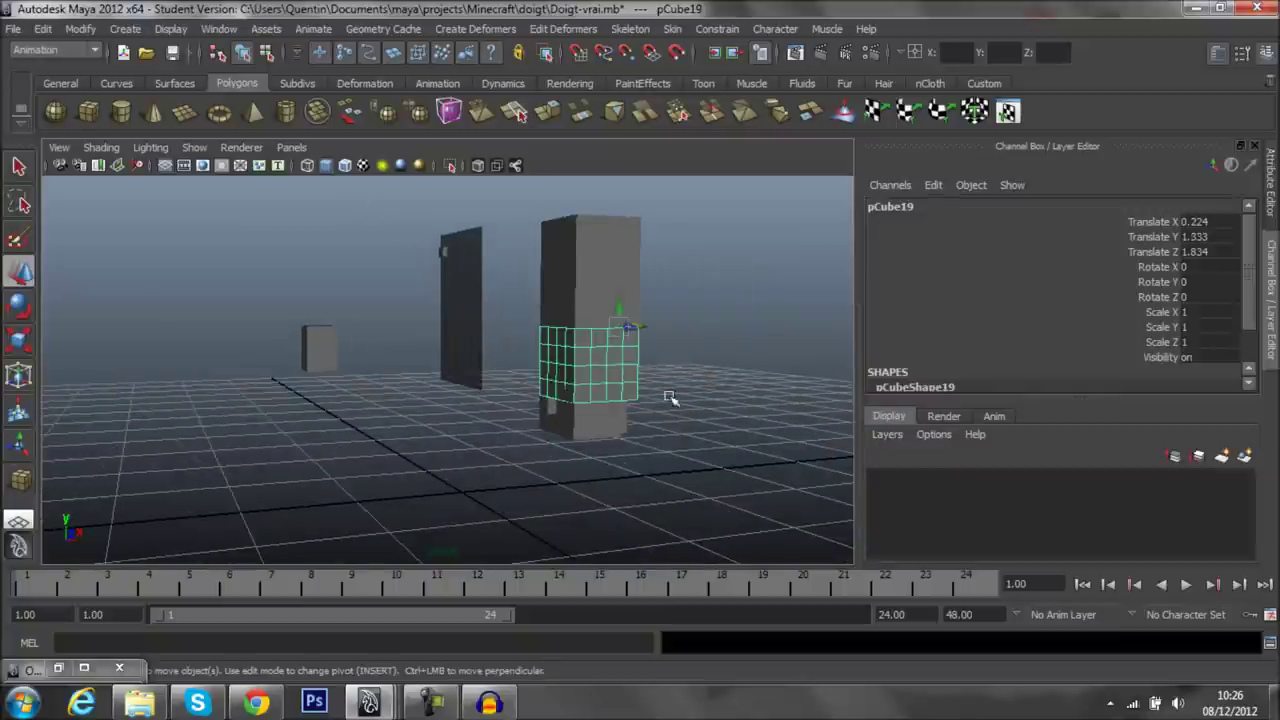
{"action": "mouse_move", "coordinate": [669, 506]}
{"action": "left_mouse_down", "text": "alt"}
{"action": "mouse_move", "coordinate": [803, 503]}
{"action": "mouse_move", "coordinate": [624, 481]}
{"action": "mouse_move", "coordinate": [598, 429]}
{"action": "mouse_move", "coordinate": [822, 477]}
{"action": "mouse_move", "coordinate": [628, 441]}
{"action": "left_mouse_up", "text": "alt"}
{"action": "middle_click_drag", "start_coordinate": [628, 441], "coordinate": [656, 417], "text": "alt"}
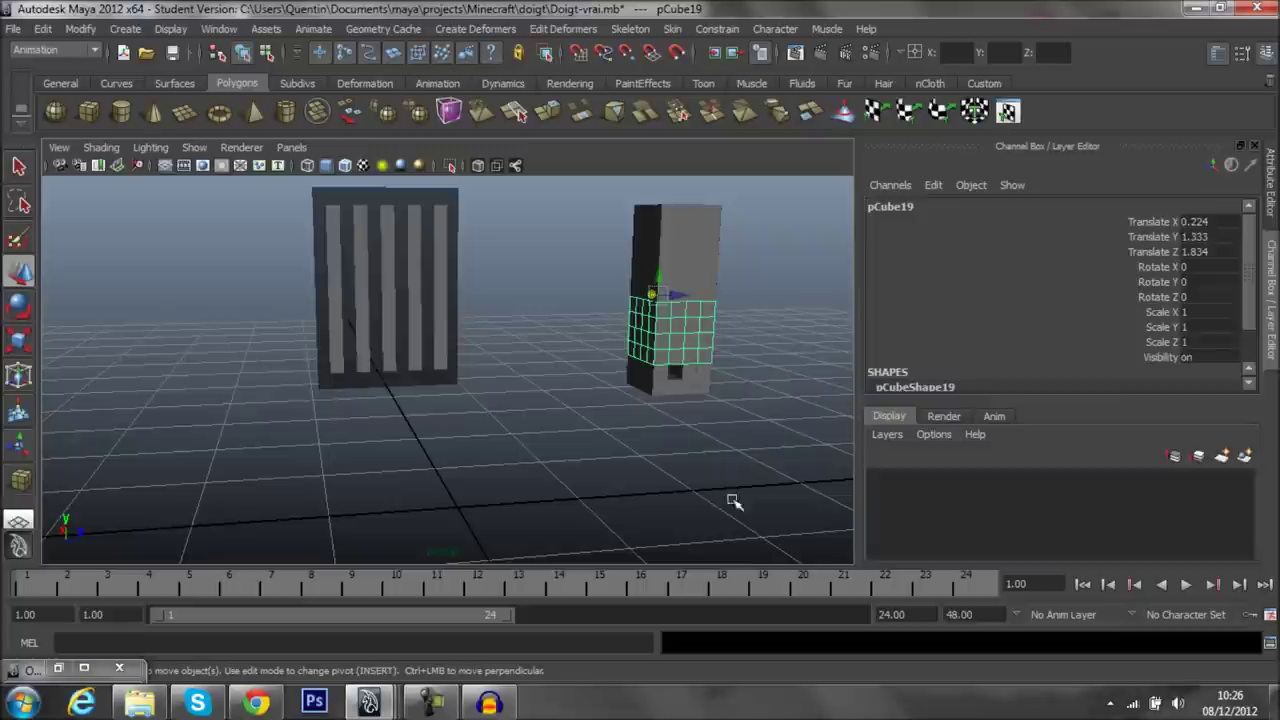
{"action": "scroll", "coordinate": [951, 368], "scroll_direction": "down", "scroll_amount": 2}
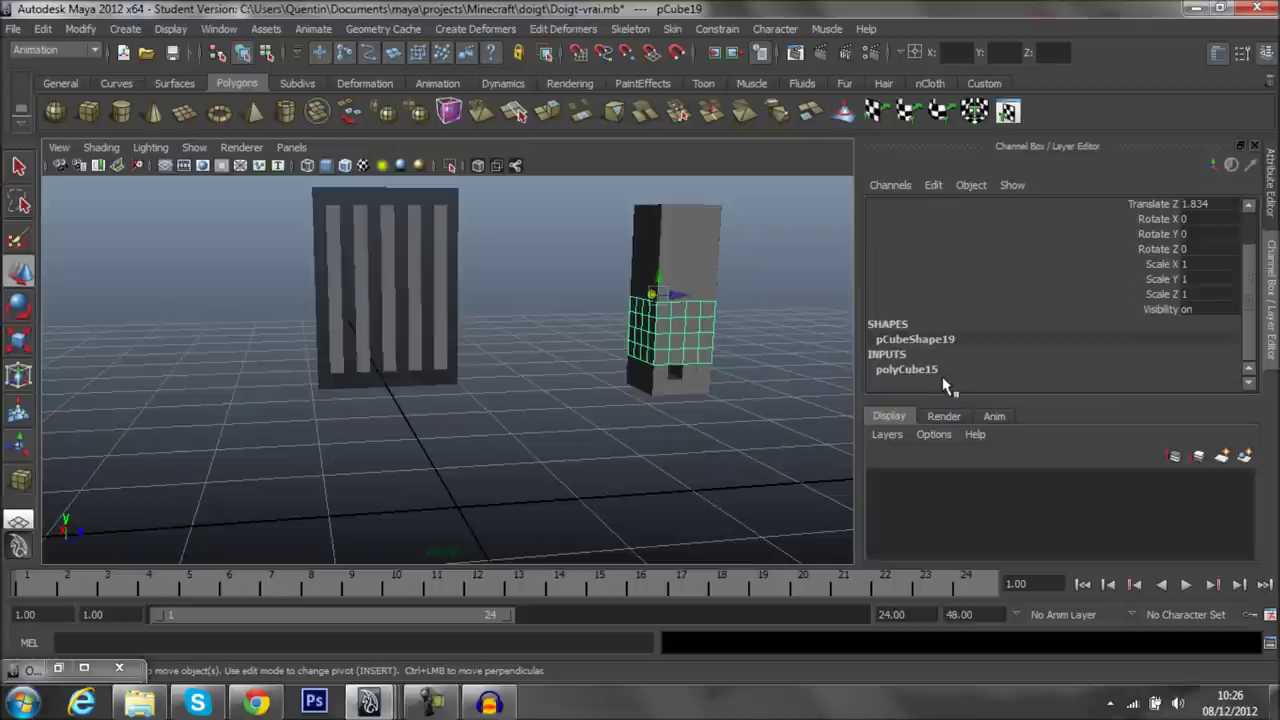
{"action": "left_click", "coordinate": [940, 368]}
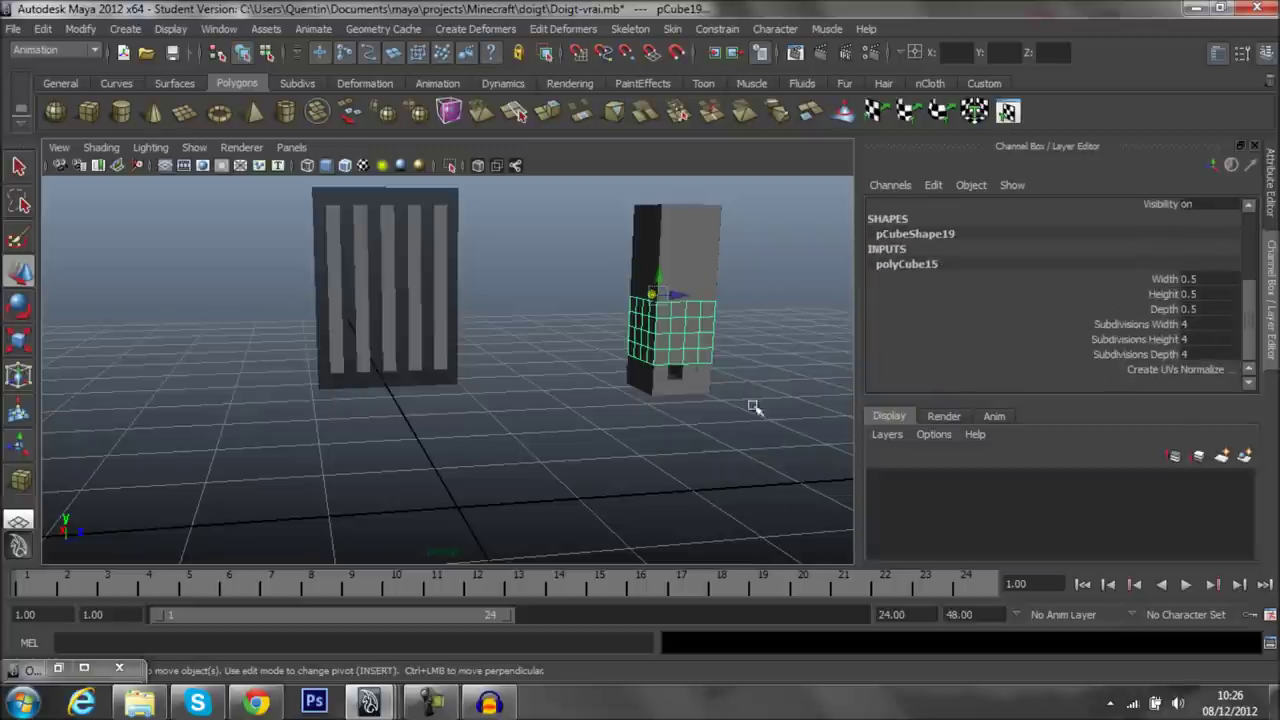
{"action": "left_click_drag", "start_coordinate": [754, 407], "coordinate": [697, 380], "text": "alt"}
{"action": "left_click_drag", "start_coordinate": [391, 389], "coordinate": [410, 373], "text": "alt"}
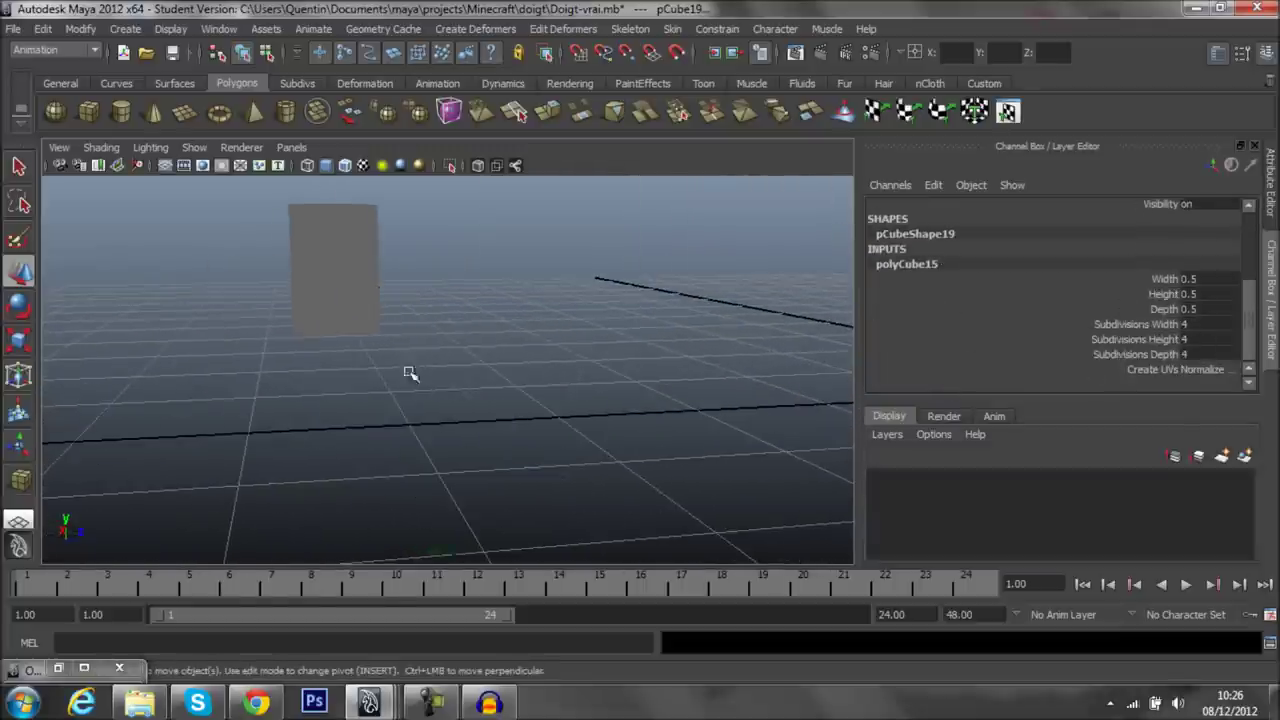
- Create a new polygon cube with width, height and depth all 0.5
{"action": "left_click", "coordinate": [88, 111]}
{"action": "mouse_move", "coordinate": [285, 432]}
{"action": "left_mouse_down"}
{"action": "mouse_move", "coordinate": [400, 466]}
{"action": "mouse_move", "coordinate": [622, 354]}
{"action": "left_mouse_up"}
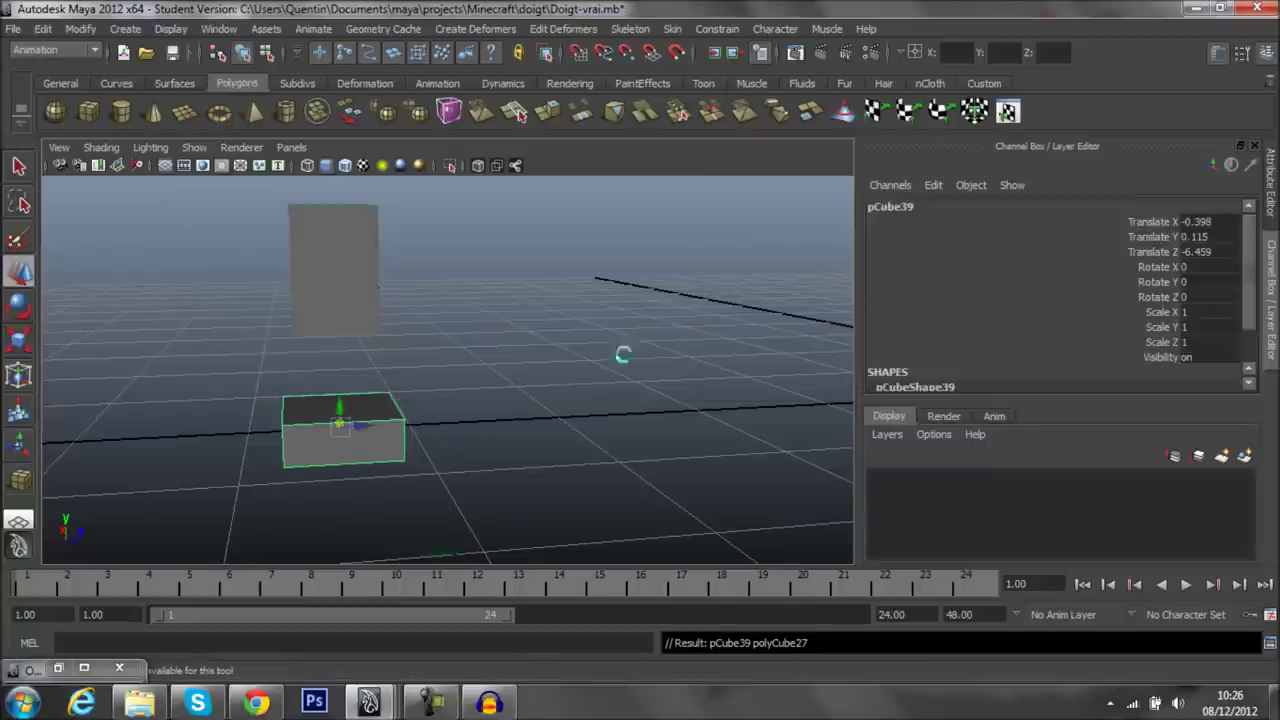
{"action": "scroll", "coordinate": [910, 302], "scroll_direction": "down", "scroll_amount": 2}
{"action": "left_click", "coordinate": [920, 369]}
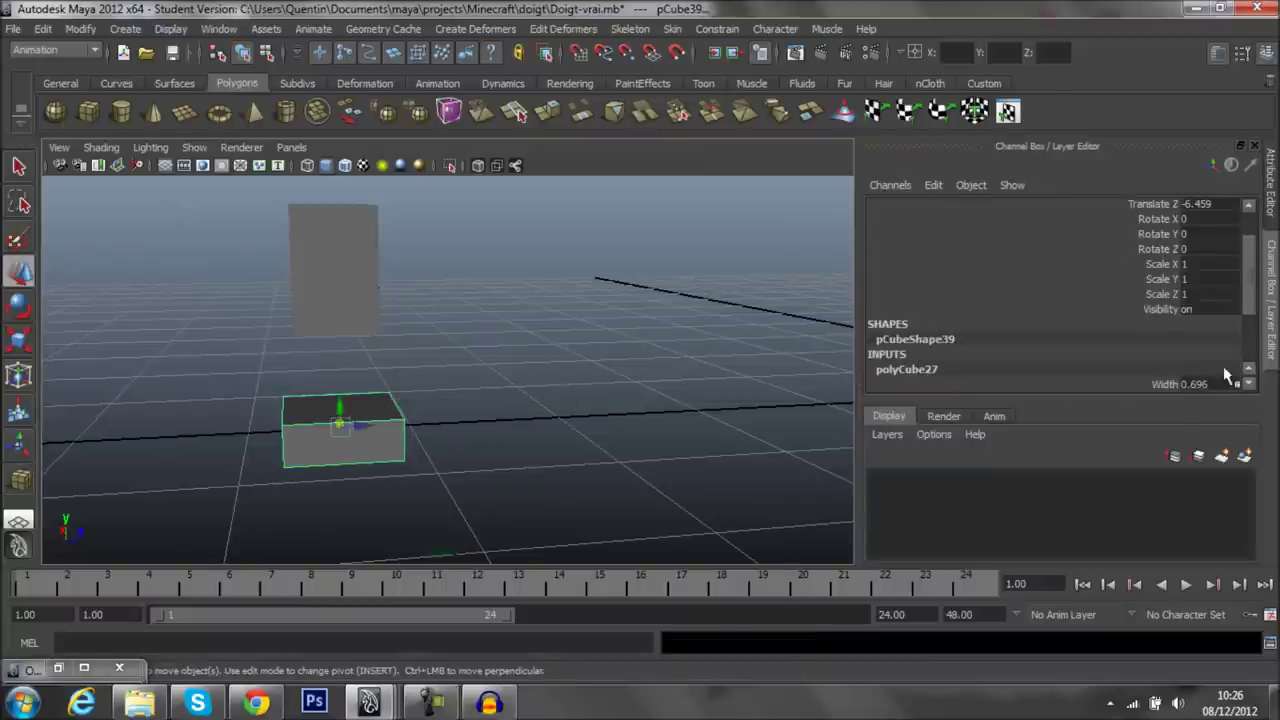
{"action": "scroll", "coordinate": [1220, 340], "scroll_direction": "down", "scroll_amount": 4}
{"action": "left_click_drag", "start_coordinate": [1214, 280], "coordinate": [1215, 305]}
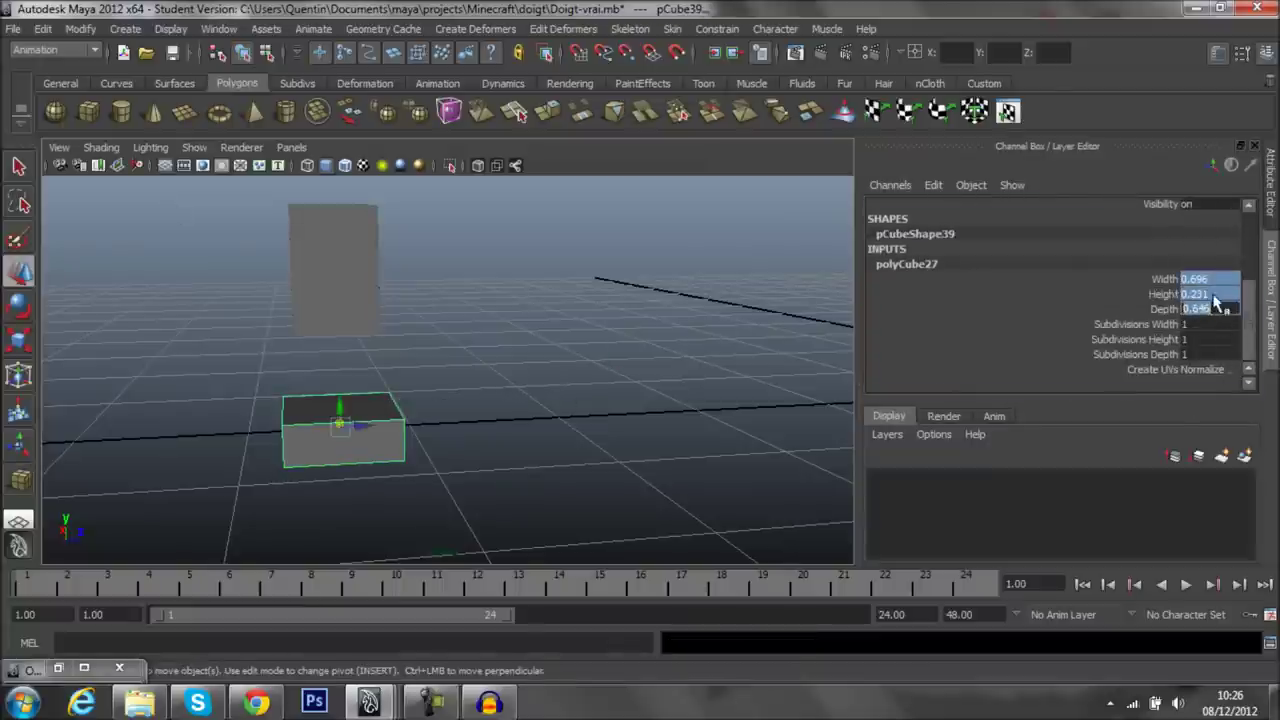
{"action": "type", "text": "0."}
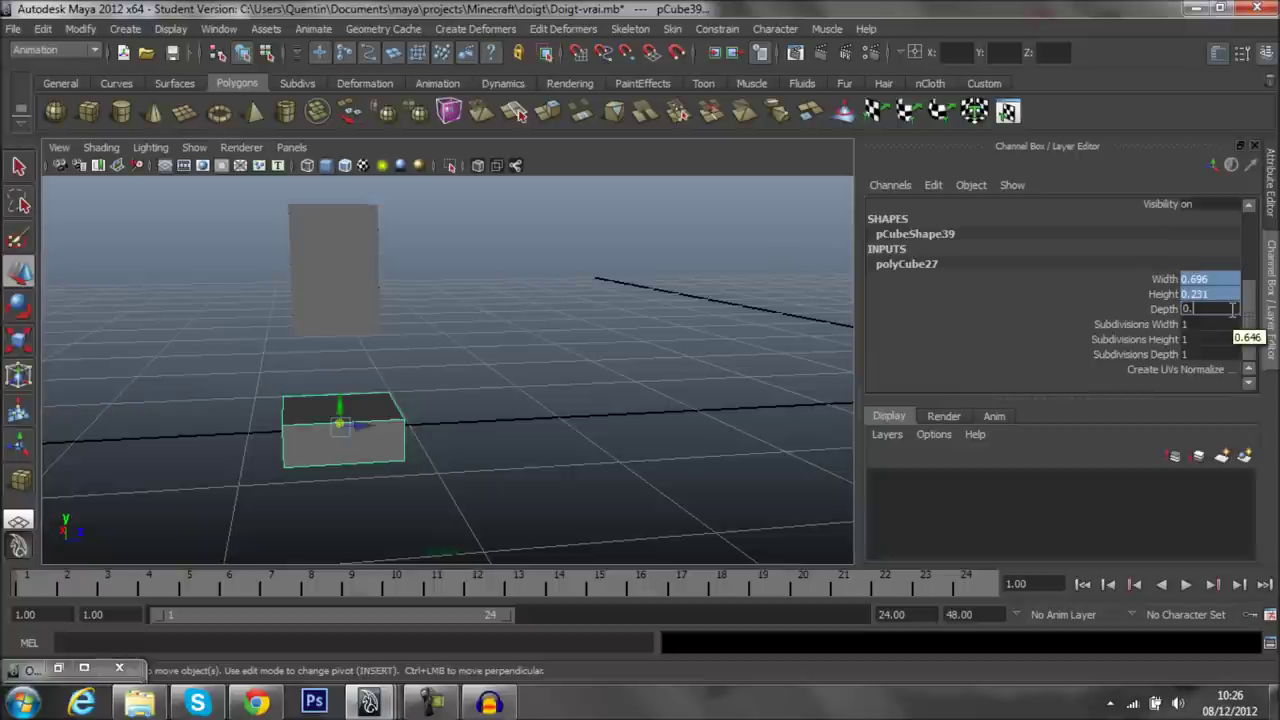
{"action": "type", "text": "5"}
{"action": "key", "text": "Return"}
- Move the new cube's pivot to its top corner
{"action": "left_click", "coordinate": [643, 400]}
{"action": "mouse_move", "coordinate": [643, 400]}
{"action": "left_mouse_down", "text": "alt"}
{"action": "mouse_move", "coordinate": [700, 400]}
{"action": "mouse_move", "coordinate": [529, 443]}
{"action": "left_mouse_up", "text": "alt"}
{"action": "left_click", "coordinate": [529, 443]}
{"action": "key", "text": "Insert"}
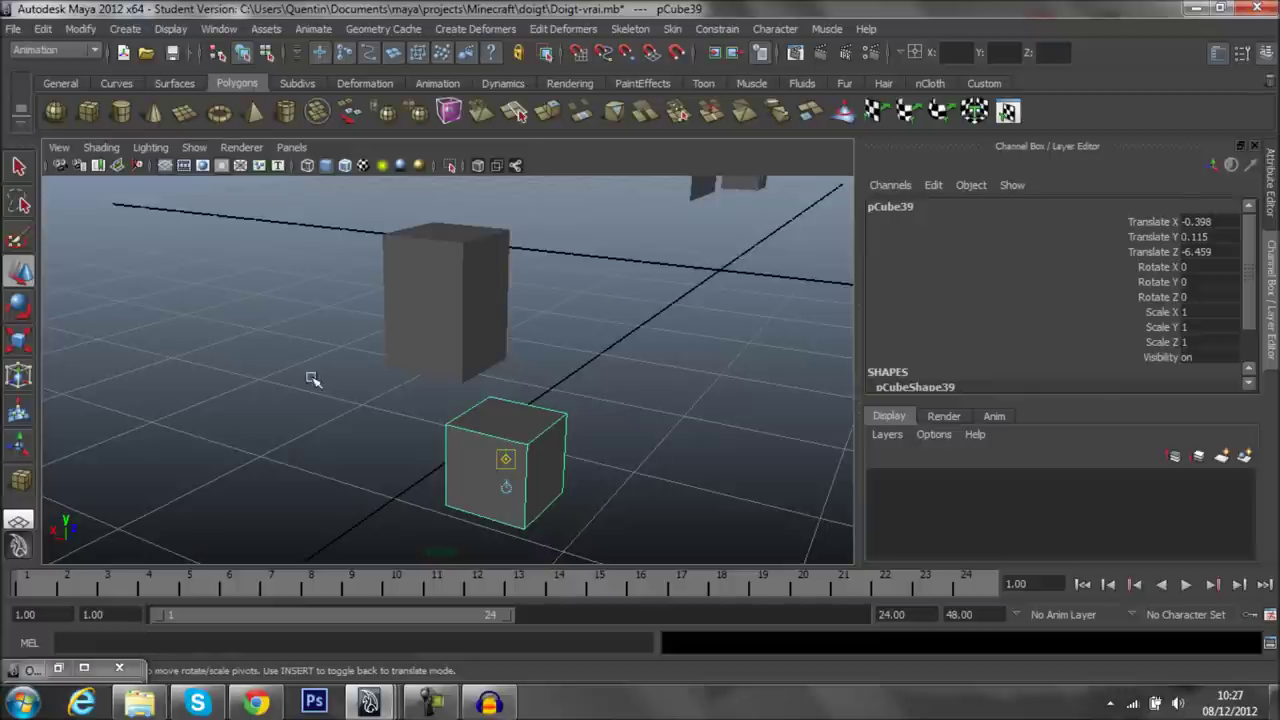
{"action": "mouse_move", "coordinate": [503, 460]}
{"action": "left_mouse_down"}
{"action": "mouse_move", "coordinate": [600, 430]}
{"action": "mouse_move", "coordinate": [500, 360]}
{"action": "left_mouse_up"}
- Snap the 0.5 cube beneath the tall box at Translate X 0, Y 0.375
{"action": "key", "text": "Insert"}
{"action": "left_click", "coordinate": [686, 406]}
{"action": "mouse_move", "coordinate": [686, 406]}
{"action": "left_mouse_down", "text": "alt"}
{"action": "mouse_move", "coordinate": [571, 420]}
{"action": "mouse_move", "coordinate": [376, 413]}
{"action": "left_mouse_up", "text": "alt"}
{"action": "left_click", "coordinate": [376, 413]}
{"action": "left_click", "coordinate": [335, 300]}
{"action": "mouse_move", "coordinate": [757, 551]}
{"action": "left_mouse_down", "text": "alt"}
{"action": "mouse_move", "coordinate": [937, 506]}
{"action": "mouse_move", "coordinate": [646, 477]}
{"action": "mouse_move", "coordinate": [533, 421]}
{"action": "mouse_move", "coordinate": [520, 386]}
{"action": "mouse_move", "coordinate": [437, 356]}
{"action": "left_mouse_up", "text": "alt"}
{"action": "mouse_move", "coordinate": [398, 314]}
{"action": "left_mouse_down", "text": "alt"}
{"action": "mouse_move", "coordinate": [497, 366]}
{"action": "mouse_move", "coordinate": [523, 337]}
{"action": "mouse_move", "coordinate": [394, 357]}
{"action": "mouse_move", "coordinate": [471, 426]}
{"action": "mouse_move", "coordinate": [529, 434]}
{"action": "mouse_move", "coordinate": [500, 380]}
{"action": "mouse_move", "coordinate": [451, 343]}
{"action": "left_mouse_up", "text": "alt"}
- Select the finger block pCube21 and inspect its polyCube17 size inputs
{"action": "scroll", "coordinate": [531, 437], "scroll_direction": "up", "scroll_amount": 3}
{"action": "scroll", "coordinate": [531, 366], "scroll_direction": "down", "scroll_amount": 5}
{"action": "mouse_move", "coordinate": [531, 366]}
{"action": "left_mouse_down", "text": "alt"}
{"action": "mouse_move", "coordinate": [425, 357]}
{"action": "mouse_move", "coordinate": [386, 374]}
{"action": "mouse_move", "coordinate": [351, 357]}
{"action": "mouse_move", "coordinate": [369, 346]}
{"action": "mouse_move", "coordinate": [429, 397]}
{"action": "left_mouse_up", "text": "alt"}
{"action": "right_click_drag", "start_coordinate": [429, 397], "coordinate": [614, 426], "text": "alt"}
{"action": "middle_click_drag", "start_coordinate": [614, 426], "coordinate": [529, 401], "text": "alt"}
{"action": "left_click_drag", "start_coordinate": [529, 401], "coordinate": [443, 380], "text": "alt"}
{"action": "left_click", "coordinate": [437, 408]}
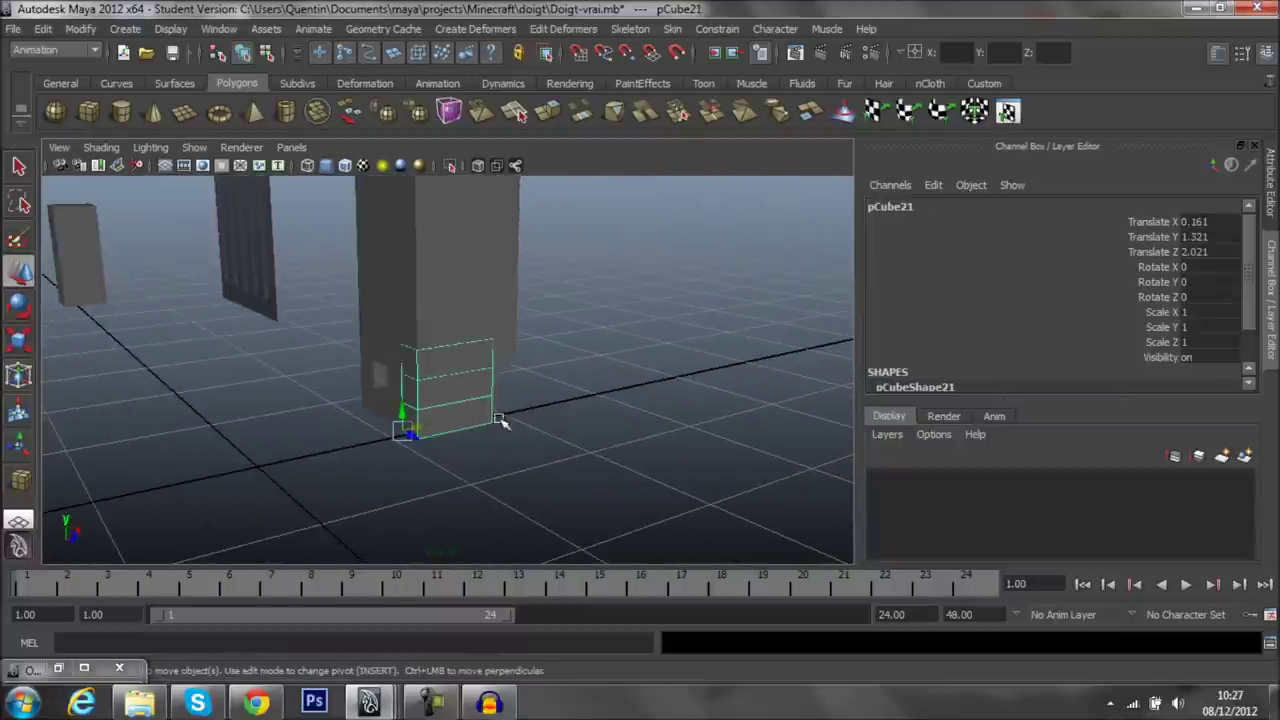
{"action": "left_click_drag", "start_coordinate": [502, 420], "coordinate": [566, 434], "text": "alt"}
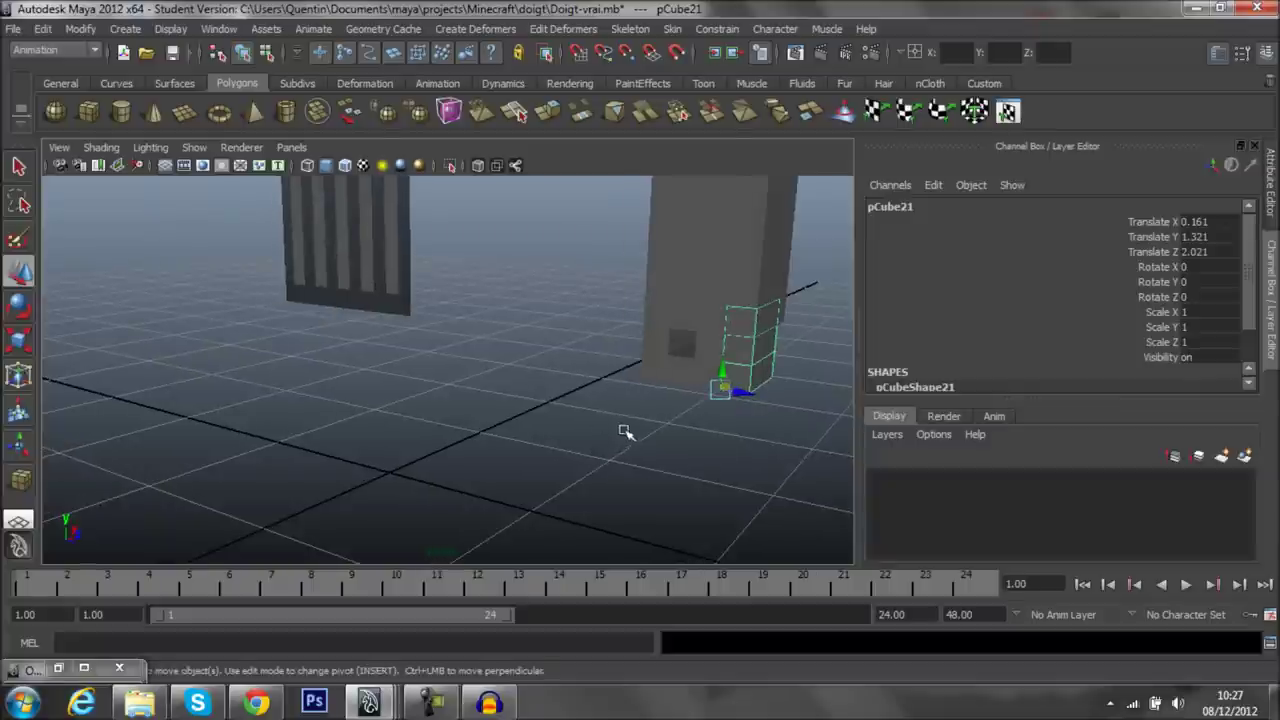
{"action": "scroll", "coordinate": [938, 352], "scroll_direction": "down", "scroll_amount": 2}
{"action": "left_click", "coordinate": [903, 370]}
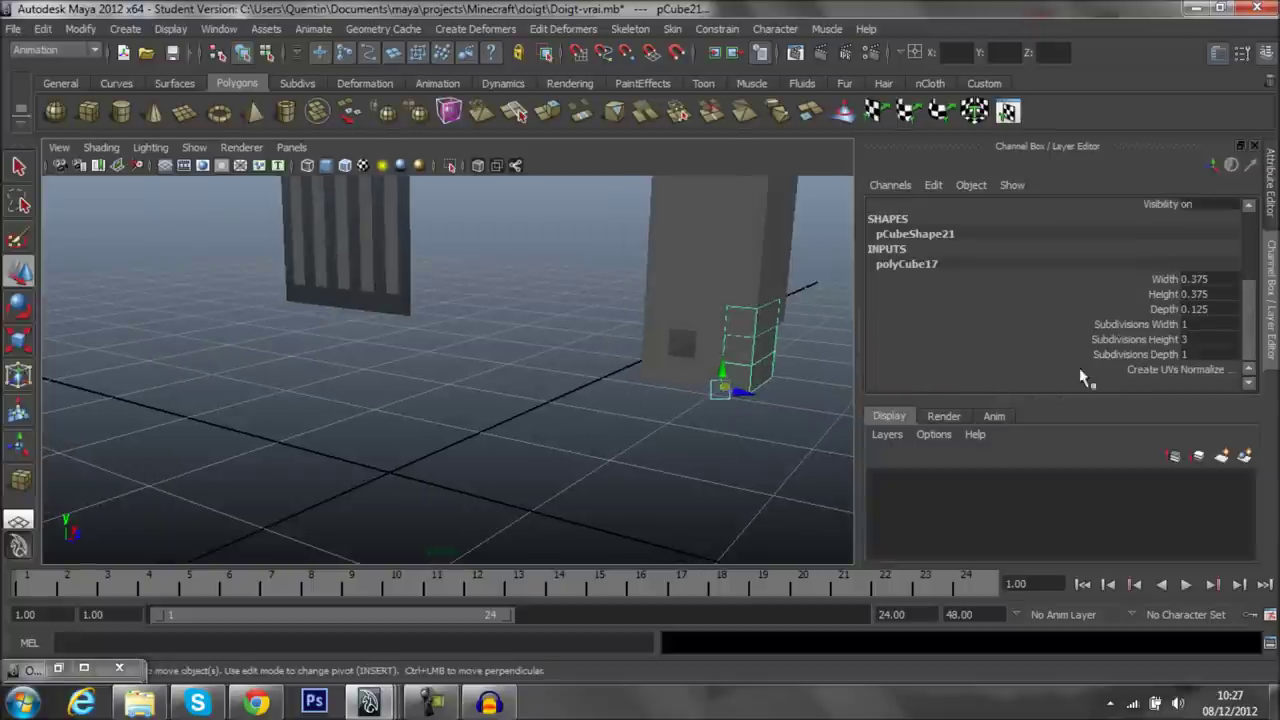
{"action": "mouse_move", "coordinate": [732, 349]}
{"action": "left_mouse_down", "text": "alt"}
{"action": "mouse_move", "coordinate": [426, 437]}
{"action": "mouse_move", "coordinate": [778, 421]}
{"action": "left_mouse_up", "text": "alt"}
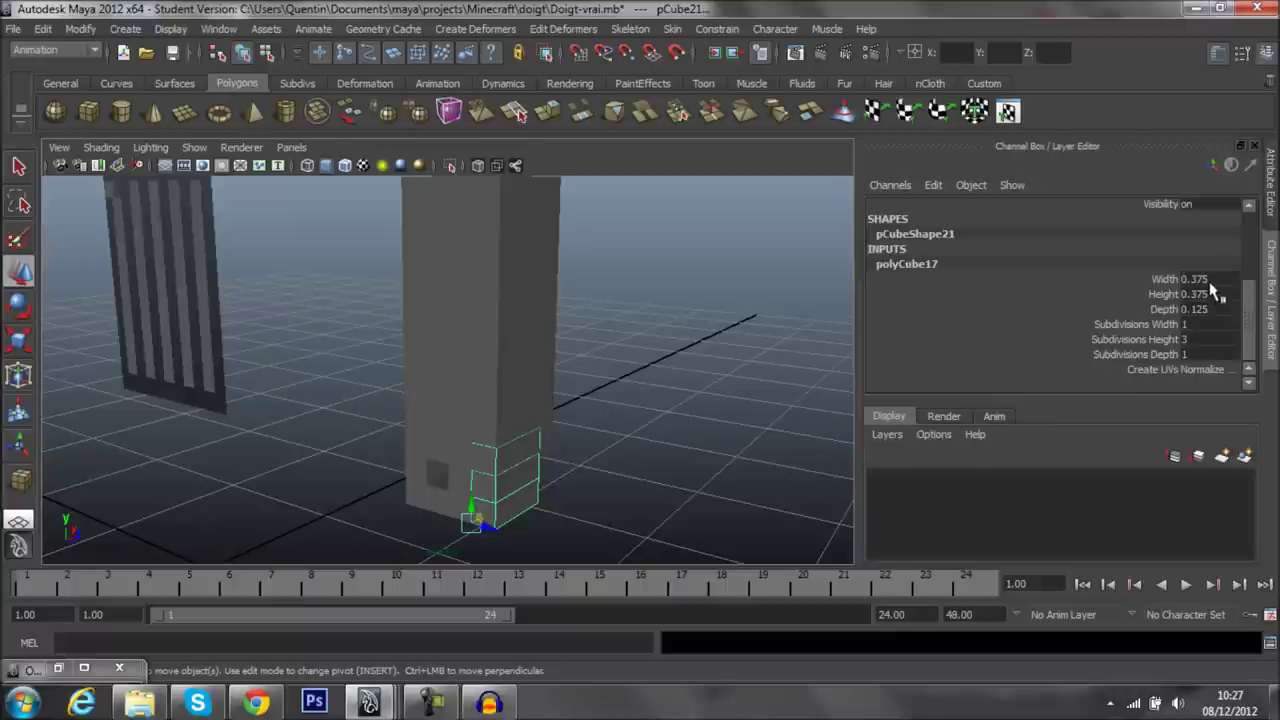
{"action": "scroll", "coordinate": [640, 400], "scroll_direction": "down", "scroll_amount": 5}
{"action": "mouse_move", "coordinate": [623, 400]}
{"action": "left_mouse_down", "text": "alt"}
{"action": "mouse_move", "coordinate": [574, 443]}
{"action": "mouse_move", "coordinate": [850, 366]}
{"action": "left_mouse_up", "text": "alt"}
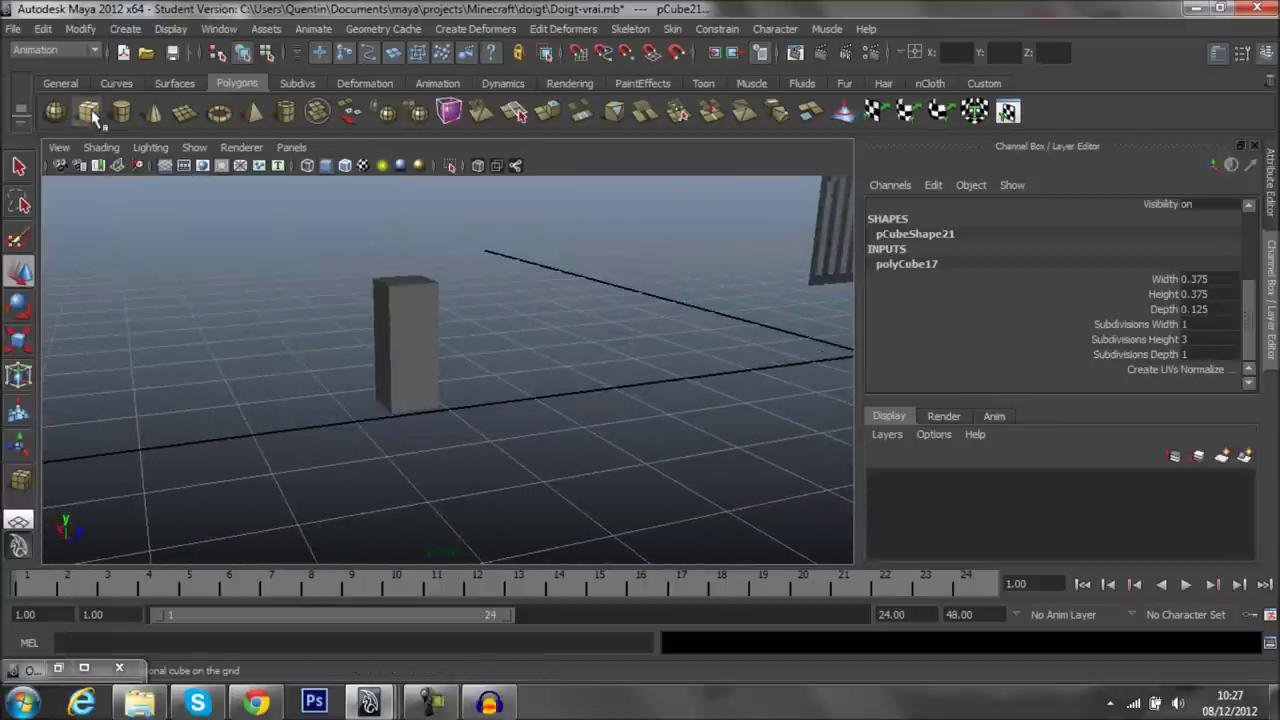
- Create a new polygon cube sized 0.325 × 0.325 × 0.175
{"action": "left_click", "coordinate": [88, 111]}
{"action": "left_click_drag", "start_coordinate": [471, 471], "coordinate": [563, 391]}
{"action": "left_click", "coordinate": [983, 366]}
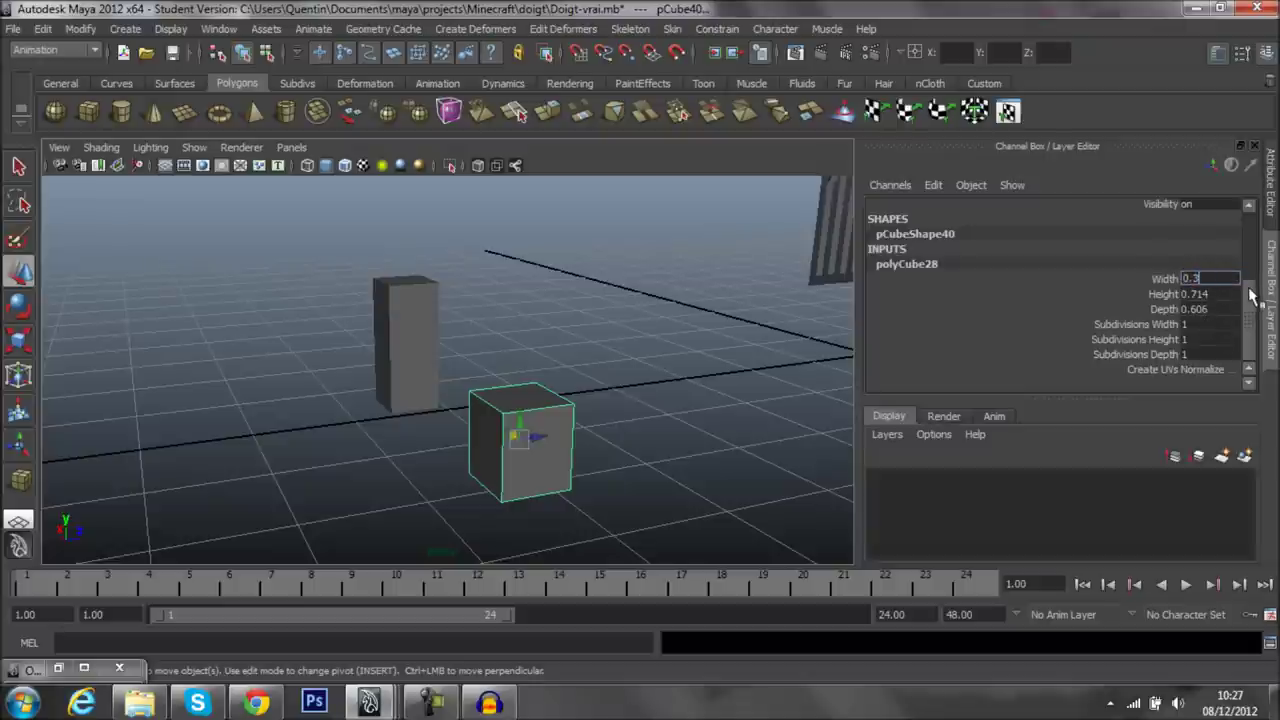
{"action": "type", "text": "25"}
{"action": "key", "text": "Return"}
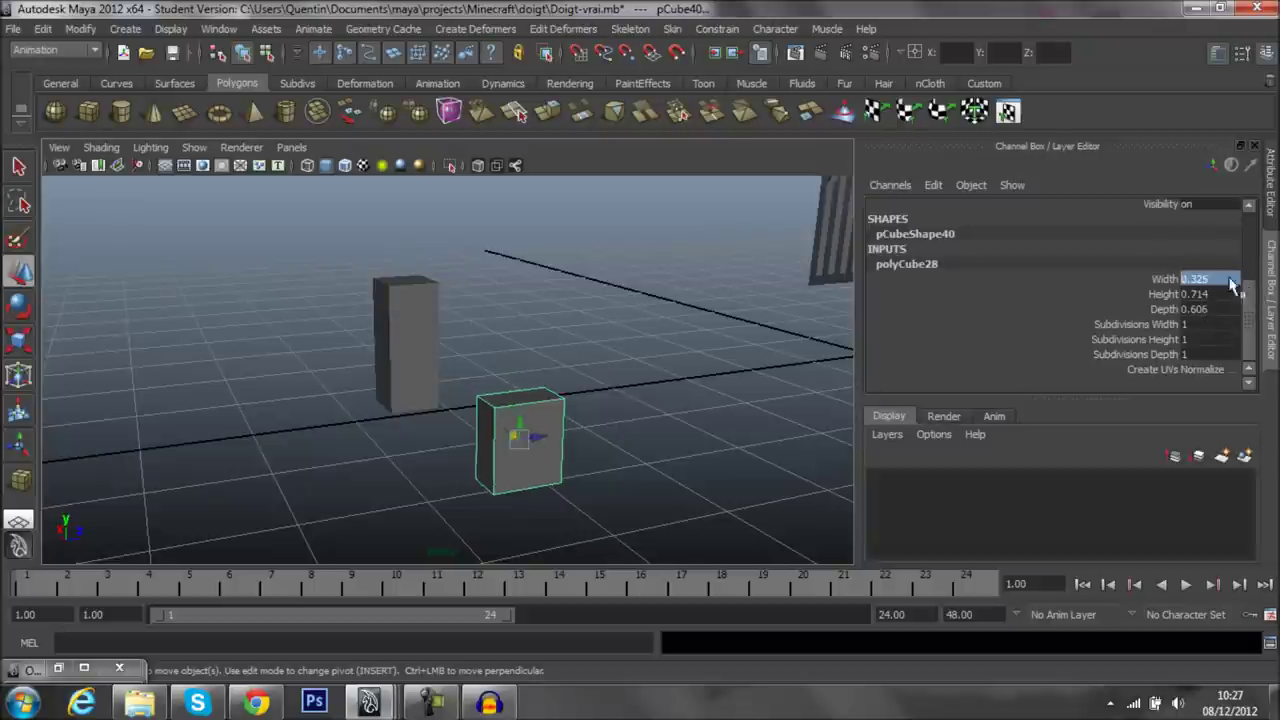
{"action": "left_click", "coordinate": [1205, 295]}
{"action": "type", "text": "0.325"}
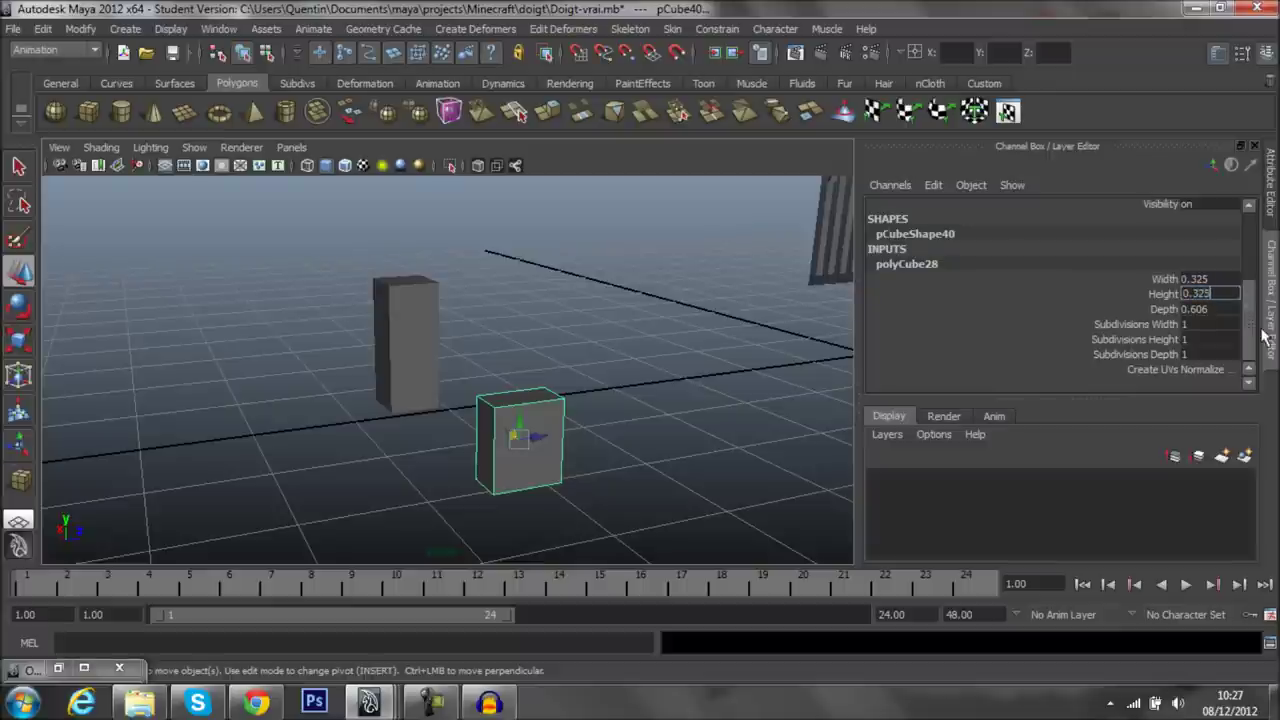
{"action": "key", "text": "Return"}
{"action": "left_click", "coordinate": [1212, 310]}
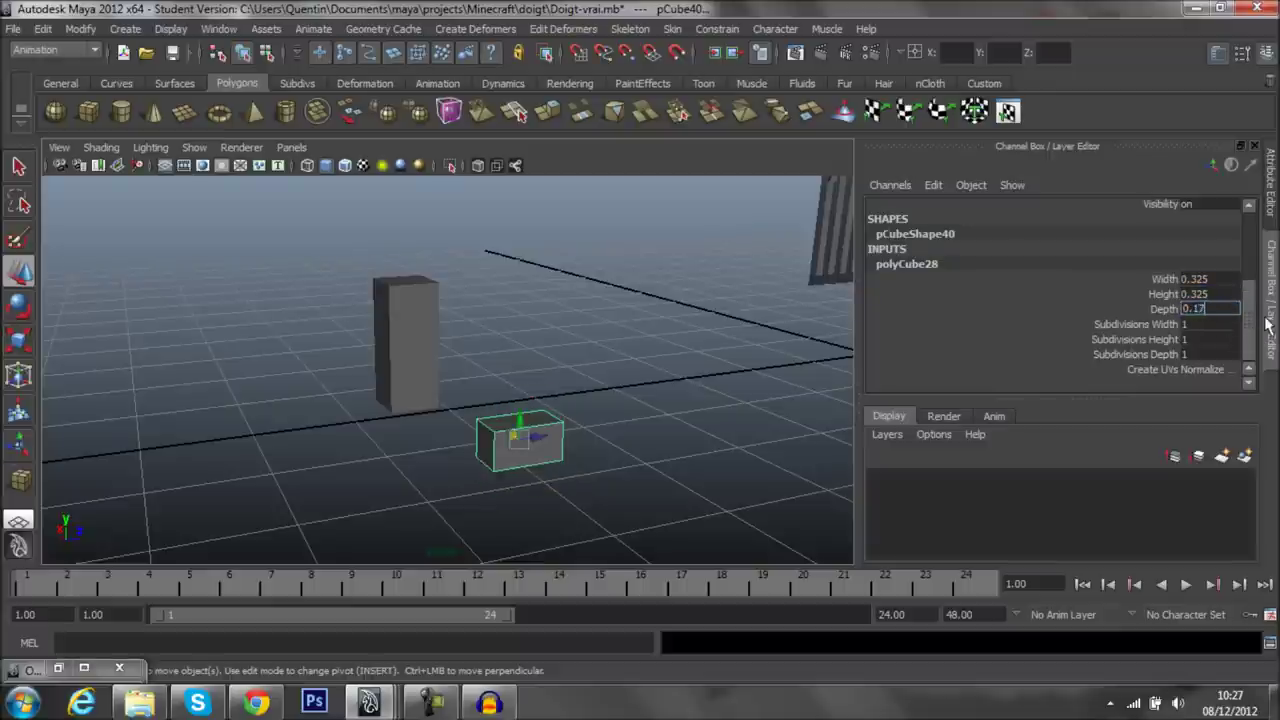
{"action": "type", "text": "5"}
{"action": "key", "text": "Return"}
- Select finger block pCube21 to check its dimensions for reference
{"action": "left_click_drag", "start_coordinate": [713, 461], "coordinate": [587, 381], "text": "alt"}
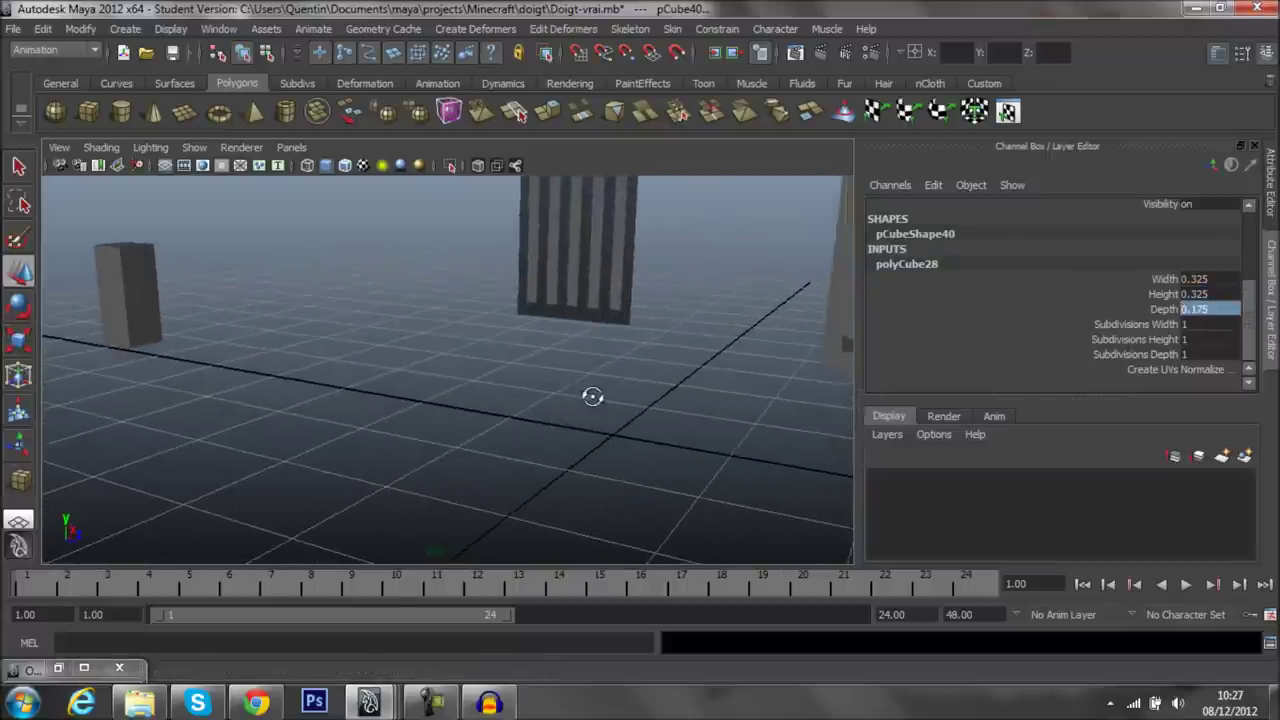
{"action": "left_click", "coordinate": [567, 390]}
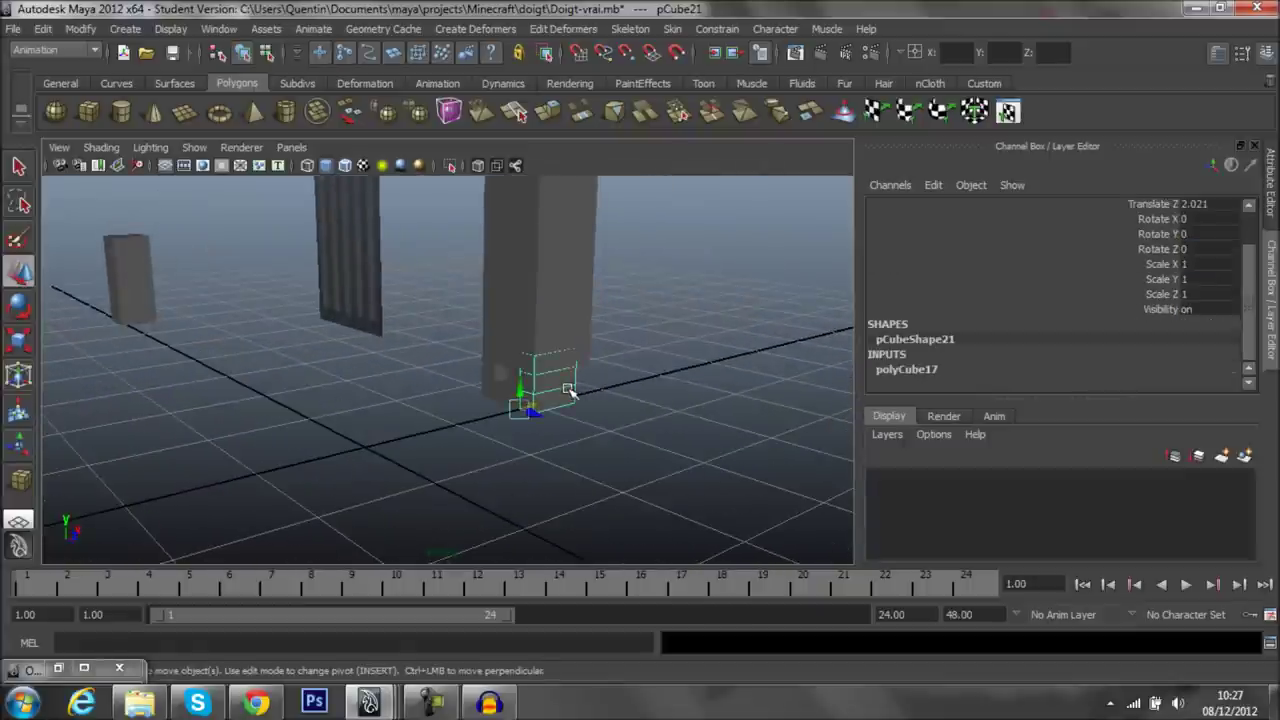
{"action": "left_click", "coordinate": [929, 369]}
{"action": "scroll", "coordinate": [806, 391], "scroll_direction": "down", "scroll_amount": 3}
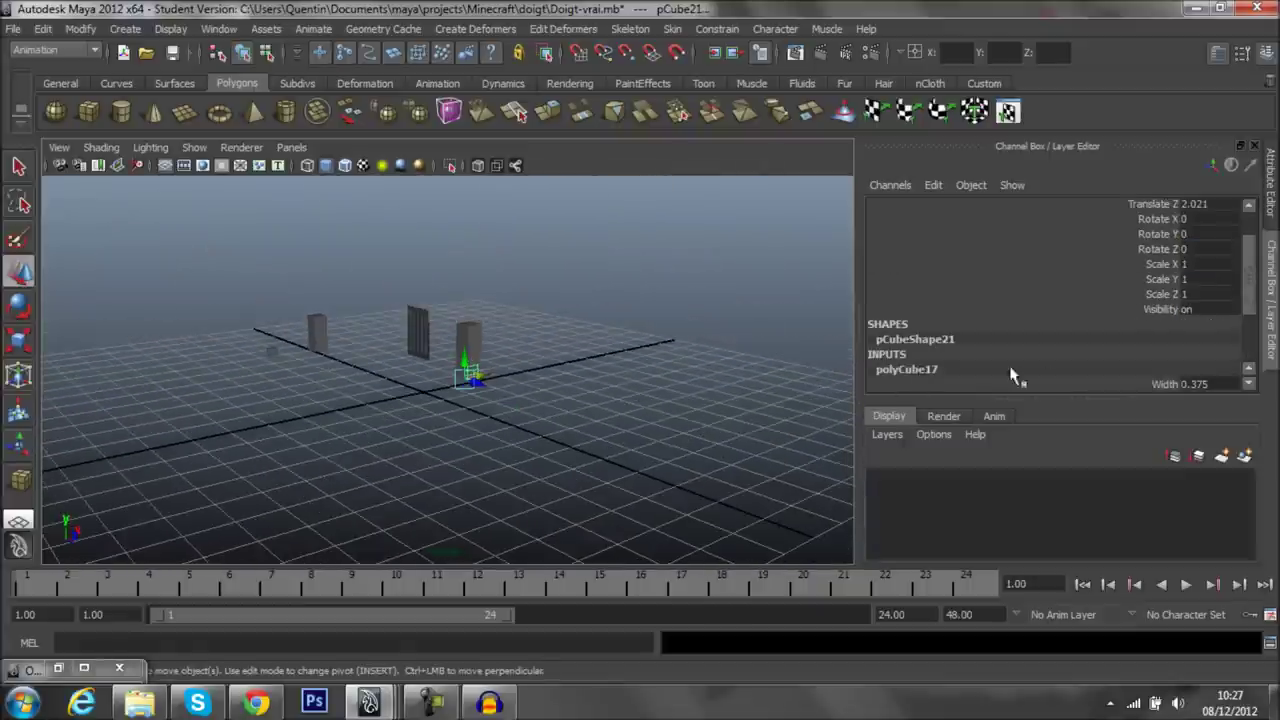
{"action": "scroll", "coordinate": [1080, 371], "scroll_direction": "down", "scroll_amount": 2}
- Correct the new cube's size to 0.375 × 0.375 × 0.125
{"action": "left_click", "coordinate": [686, 429]}
{"action": "mouse_move", "coordinate": [686, 429]}
{"action": "left_mouse_down", "text": "alt"}
{"action": "mouse_move", "coordinate": [509, 474]}
{"action": "mouse_move", "coordinate": [206, 447]}
{"action": "left_mouse_up", "text": "alt"}
{"action": "left_click", "coordinate": [128, 436]}
{"action": "scroll", "coordinate": [981, 345], "scroll_direction": "down", "scroll_amount": 3}
{"action": "left_click", "coordinate": [981, 362]}
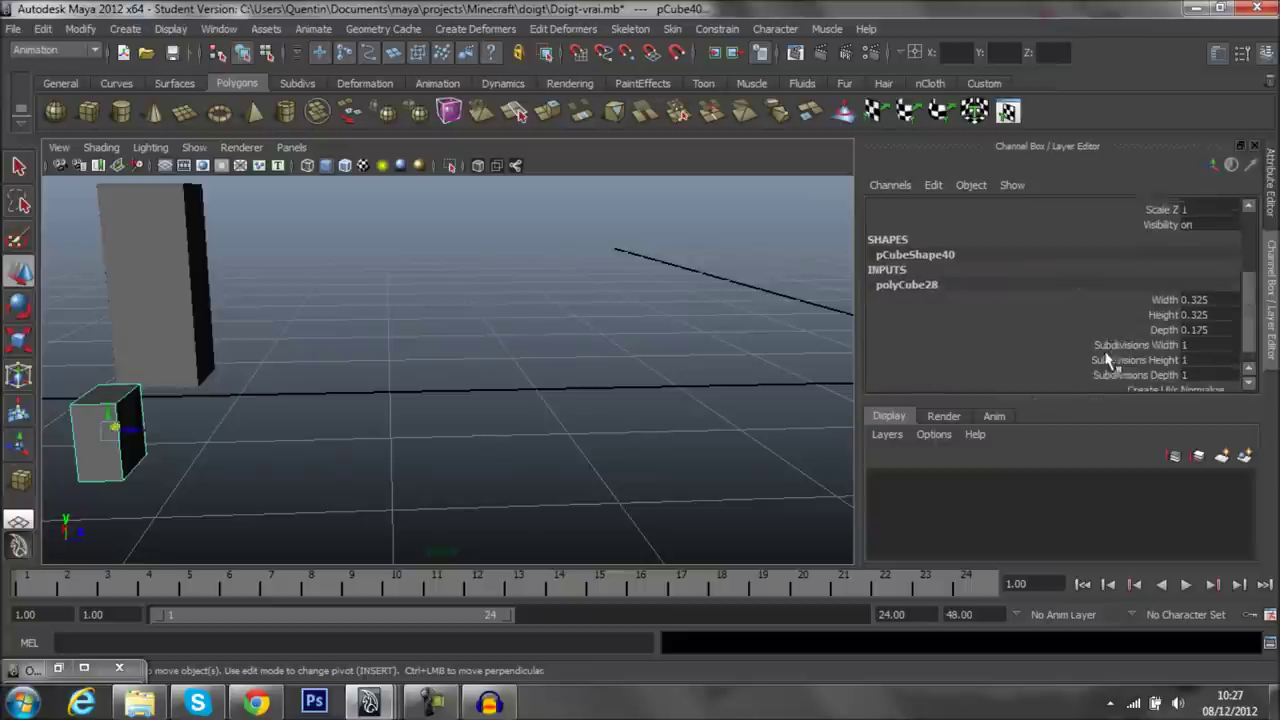
{"action": "scroll", "coordinate": [1150, 320], "scroll_direction": "down", "scroll_amount": 1}
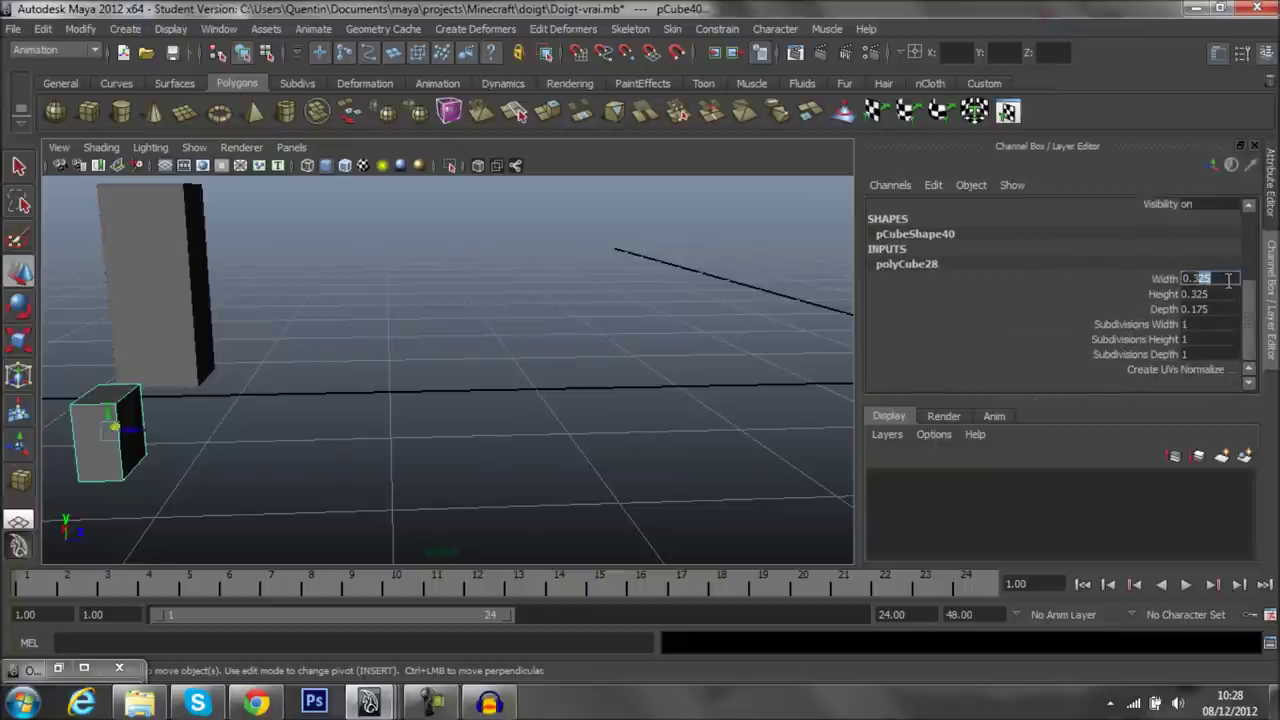
{"action": "type", "text": "0.375"}
{"action": "key", "text": "Tab"}
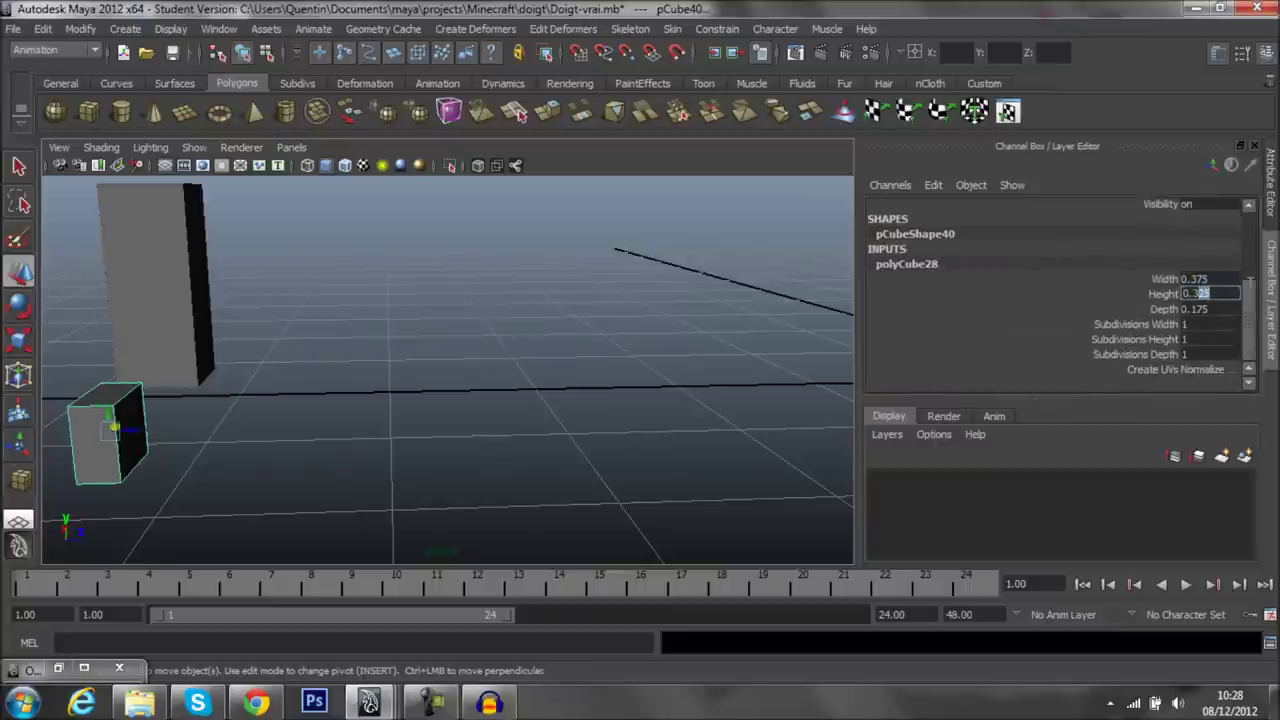
{"action": "type", "text": "5"}
{"action": "key", "text": "Return"}
{"action": "left_click", "coordinate": [1212, 309]}
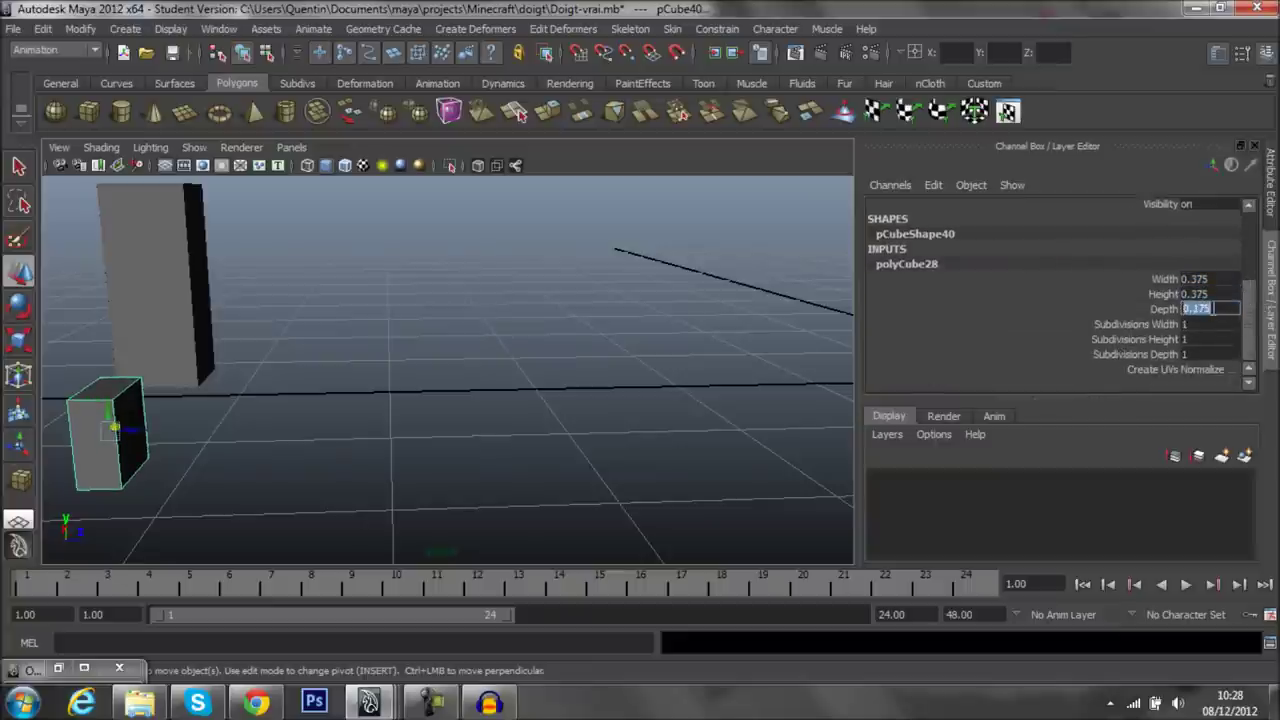
{"action": "type", "text": "0.125"}
{"action": "key", "text": "Return"}
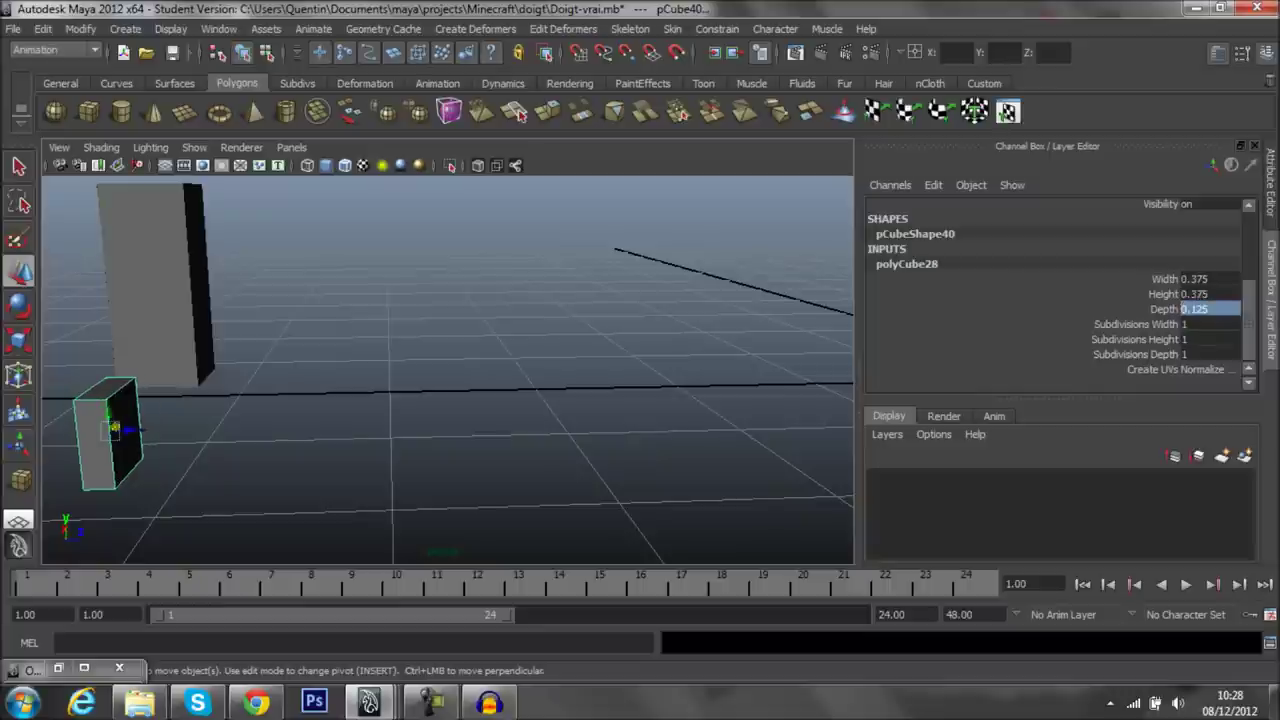
{"action": "mouse_move", "coordinate": [476, 432]}
{"action": "left_mouse_down", "text": "alt"}
{"action": "mouse_move", "coordinate": [566, 374]}
{"action": "mouse_move", "coordinate": [417, 363]}
{"action": "mouse_move", "coordinate": [443, 343]}
{"action": "mouse_move", "coordinate": [500, 400]}
{"action": "mouse_move", "coordinate": [520, 386]}
{"action": "mouse_move", "coordinate": [478, 428]}
{"action": "mouse_move", "coordinate": [571, 371]}
{"action": "mouse_move", "coordinate": [529, 391]}
{"action": "mouse_move", "coordinate": [534, 406]}
{"action": "left_mouse_up", "text": "alt"}
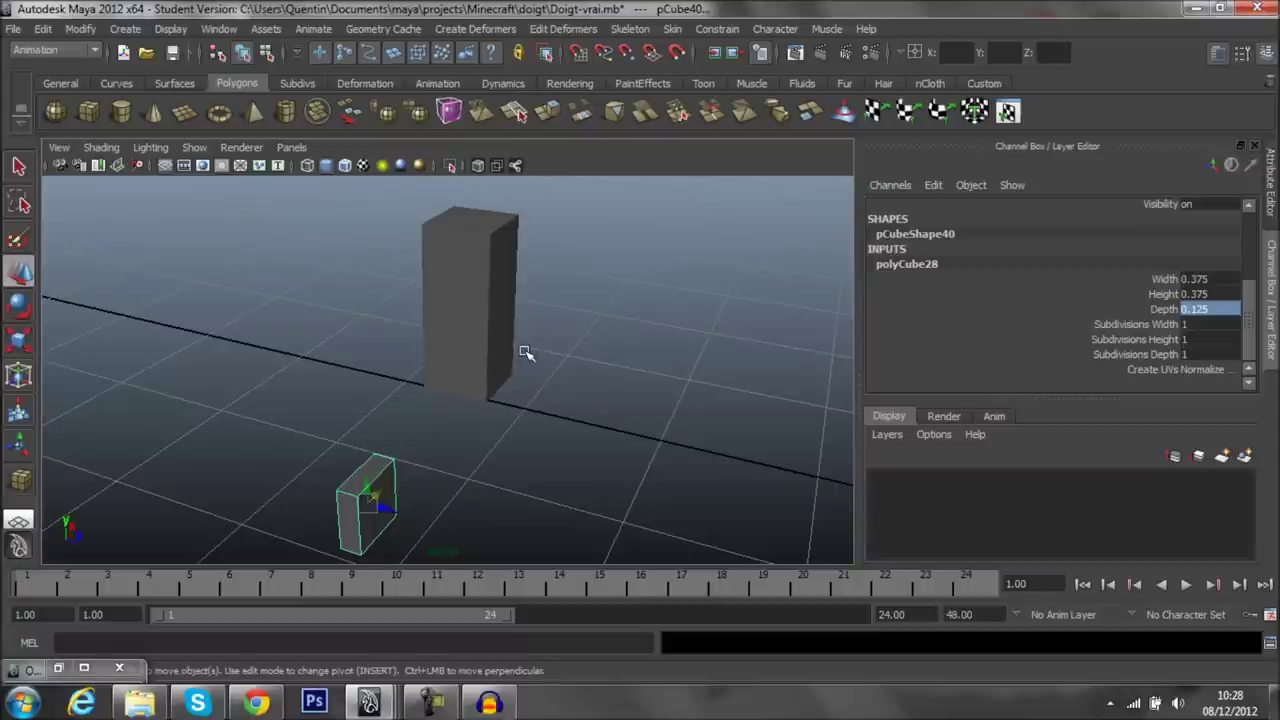
- Orbit around the grate and boxes and select the lower cube pCube39
{"action": "mouse_move", "coordinate": [520, 350]}
{"action": "left_mouse_down", "text": "alt"}
{"action": "mouse_move", "coordinate": [594, 326]}
{"action": "mouse_move", "coordinate": [449, 314]}
{"action": "mouse_move", "coordinate": [606, 374]}
{"action": "left_mouse_up", "text": "alt"}
{"action": "left_click_drag", "start_coordinate": [516, 390], "coordinate": [586, 343], "text": "alt"}
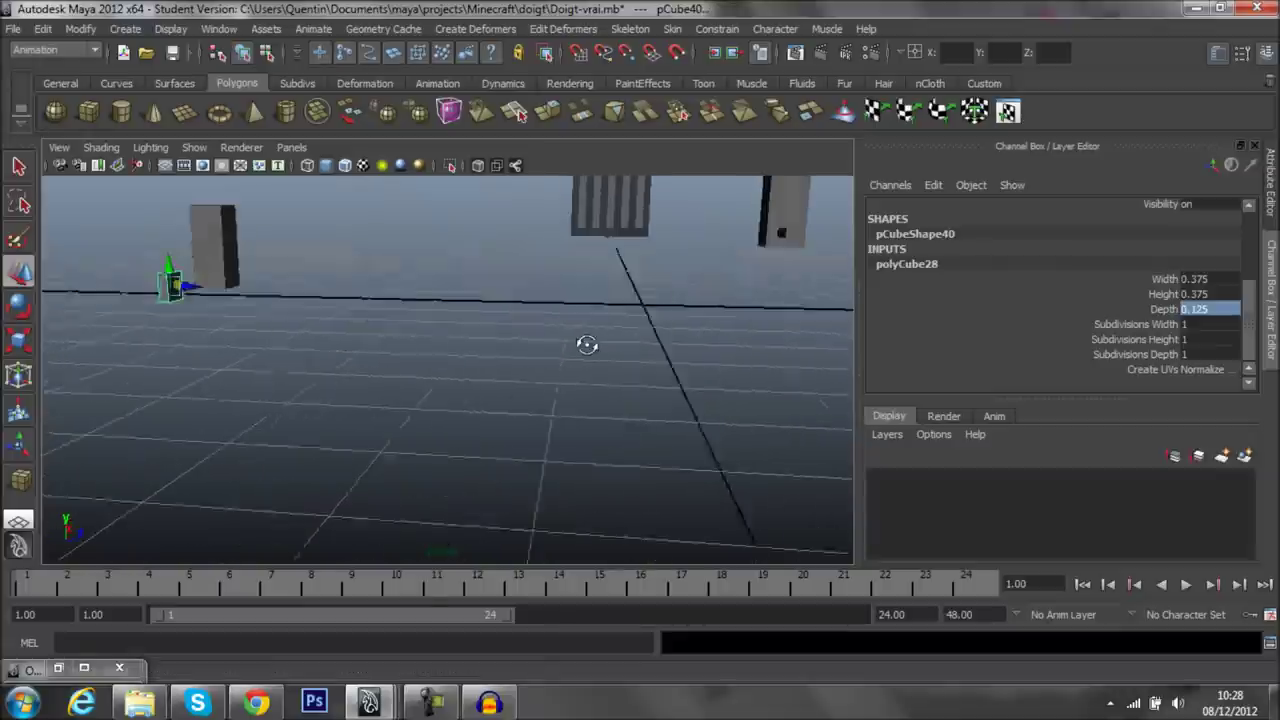
{"action": "mouse_move", "coordinate": [586, 343]}
{"action": "middle_mouse_down", "text": "alt"}
{"action": "mouse_move", "coordinate": [534, 374]}
{"action": "mouse_move", "coordinate": [561, 479]}
{"action": "mouse_move", "coordinate": [597, 429]}
{"action": "middle_mouse_up", "text": "alt"}
{"action": "mouse_move", "coordinate": [597, 429]}
{"action": "left_mouse_down", "text": "alt"}
{"action": "mouse_move", "coordinate": [646, 423]}
{"action": "mouse_move", "coordinate": [523, 371]}
{"action": "mouse_move", "coordinate": [628, 341]}
{"action": "mouse_move", "coordinate": [389, 423]}
{"action": "mouse_move", "coordinate": [343, 400]}
{"action": "mouse_move", "coordinate": [523, 309]}
{"action": "left_mouse_up", "text": "alt"}
{"action": "middle_click_drag", "start_coordinate": [523, 309], "coordinate": [645, 298], "text": "alt"}
{"action": "mouse_move", "coordinate": [645, 298]}
{"action": "left_mouse_down", "text": "alt"}
{"action": "mouse_move", "coordinate": [343, 320]}
{"action": "mouse_move", "coordinate": [606, 329]}
{"action": "mouse_move", "coordinate": [600, 343]}
{"action": "mouse_move", "coordinate": [689, 351]}
{"action": "mouse_move", "coordinate": [629, 371]}
{"action": "left_mouse_up", "text": "alt"}
{"action": "right_click_drag", "start_coordinate": [629, 371], "coordinate": [771, 363], "text": "alt"}
{"action": "mouse_move", "coordinate": [771, 363]}
{"action": "middle_mouse_down", "text": "alt"}
{"action": "mouse_move", "coordinate": [620, 323]}
{"action": "mouse_move", "coordinate": [514, 334]}
{"action": "middle_mouse_up", "text": "alt"}
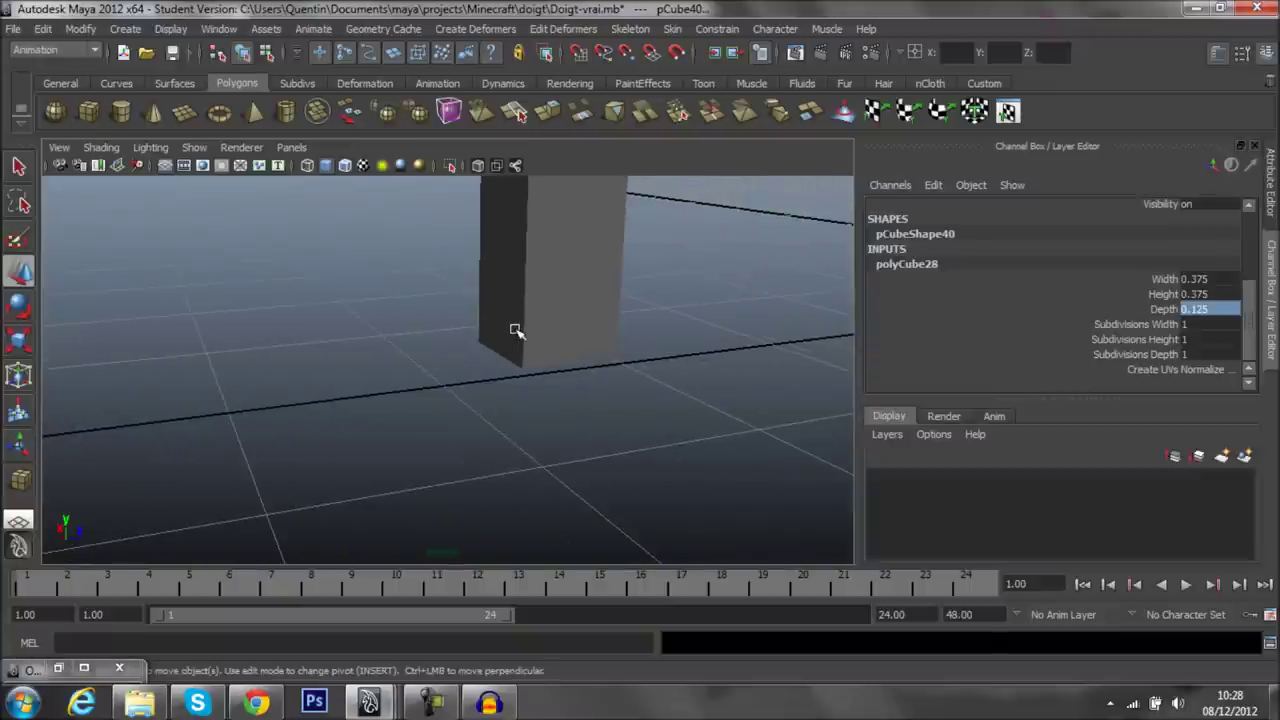
{"action": "left_click", "coordinate": [514, 334]}
- Raise the cube stack upward, then select the thin cube pCube40
{"action": "right_click_drag", "start_coordinate": [631, 343], "coordinate": [643, 334], "text": "alt"}
{"action": "left_click_drag", "start_coordinate": [643, 334], "coordinate": [603, 378], "text": "alt"}
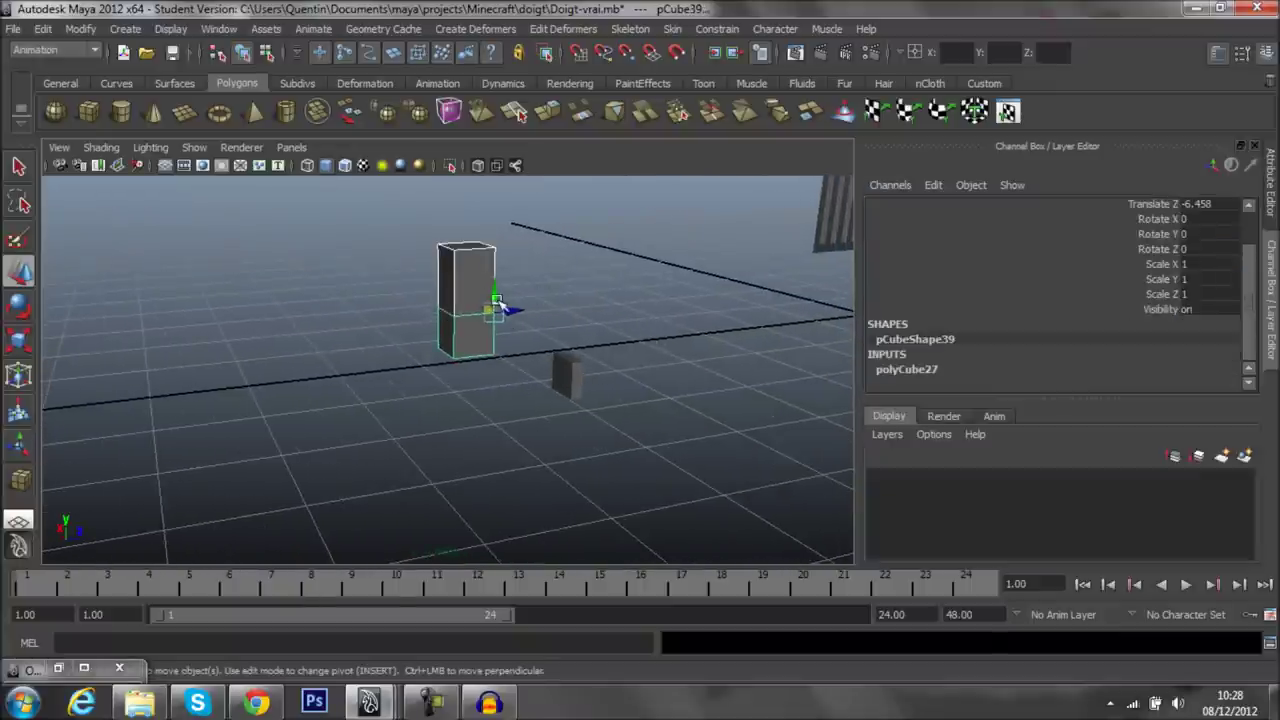
{"action": "left_click_drag", "start_coordinate": [494, 293], "coordinate": [491, 223]}
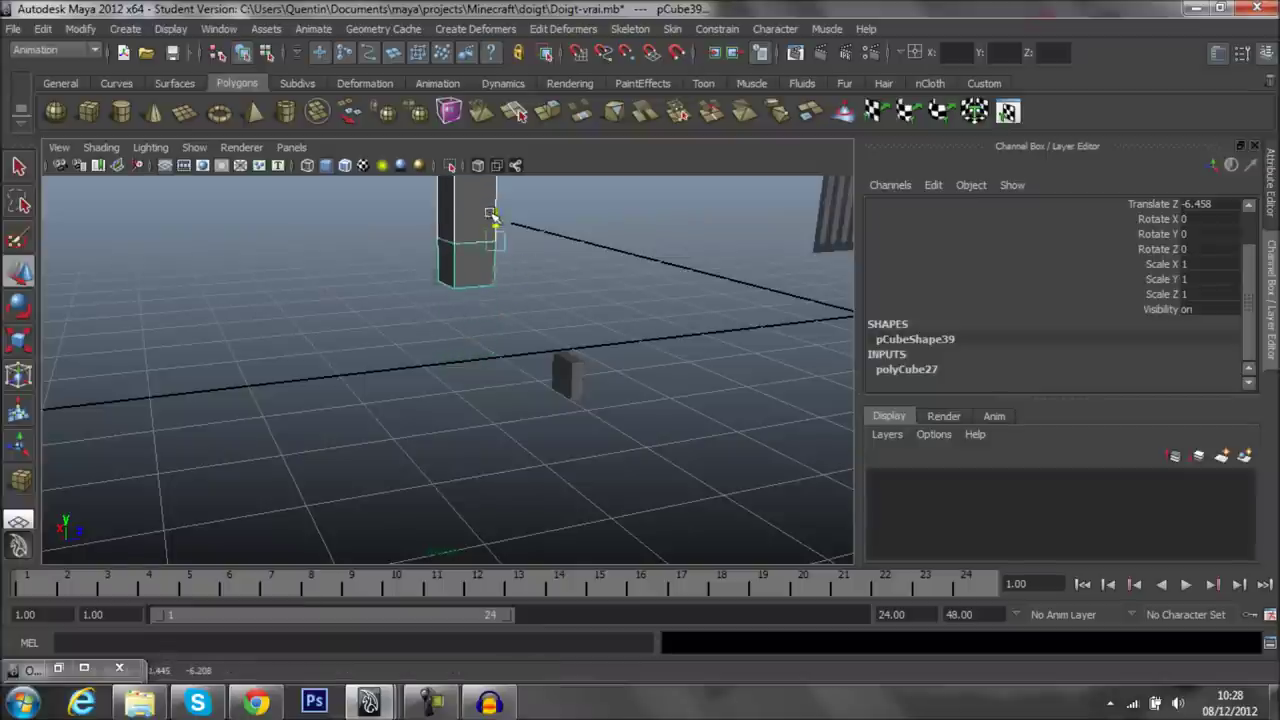
{"action": "left_click", "coordinate": [657, 266]}
{"action": "right_click_drag", "start_coordinate": [657, 266], "coordinate": [580, 300], "text": "alt"}
{"action": "middle_click_drag", "start_coordinate": [580, 300], "coordinate": [567, 352], "text": "alt"}
{"action": "mouse_move", "coordinate": [567, 352]}
{"action": "right_mouse_down", "text": "alt"}
{"action": "mouse_move", "coordinate": [506, 457]}
{"action": "mouse_move", "coordinate": [491, 403]}
{"action": "right_mouse_up", "text": "alt"}
{"action": "left_click", "coordinate": [502, 450]}
{"action": "left_click_drag", "start_coordinate": [590, 466], "coordinate": [686, 451], "text": "alt"}
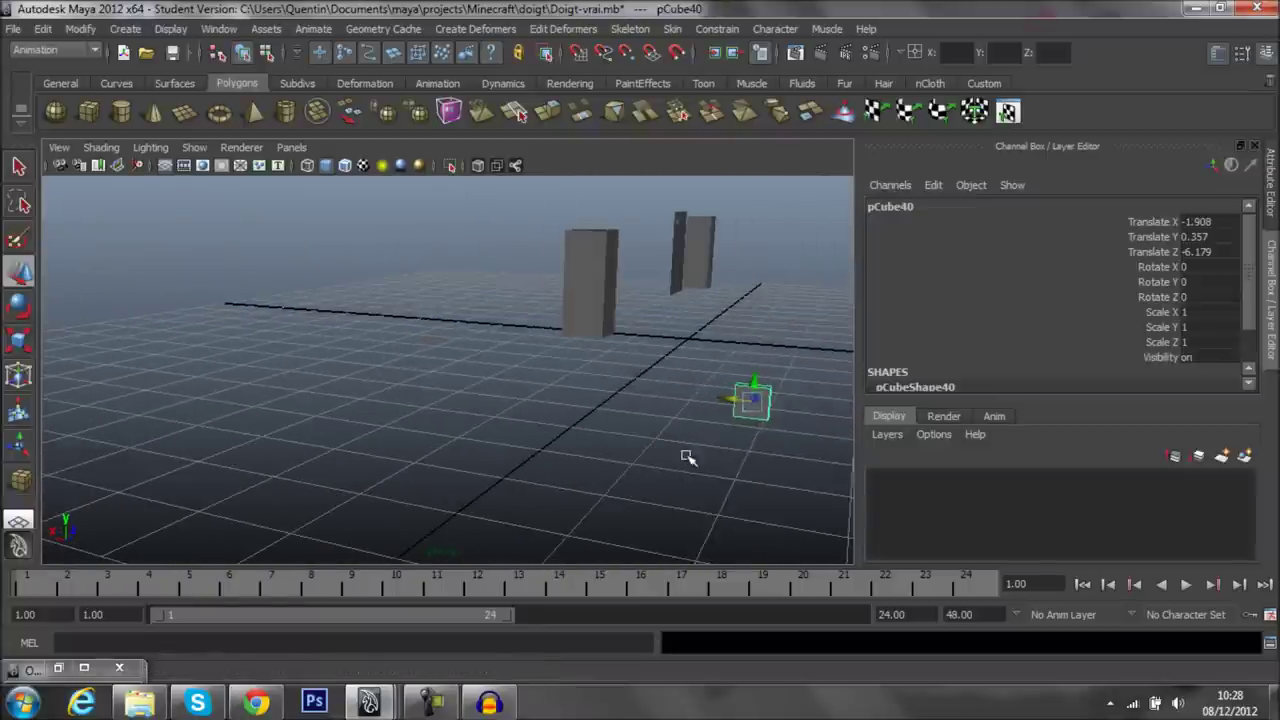
- Move the small cube's pivot to its corner and give it three height subdivisions
{"action": "key", "text": "Insert"}
{"action": "left_click_drag", "start_coordinate": [757, 404], "coordinate": [777, 409]}
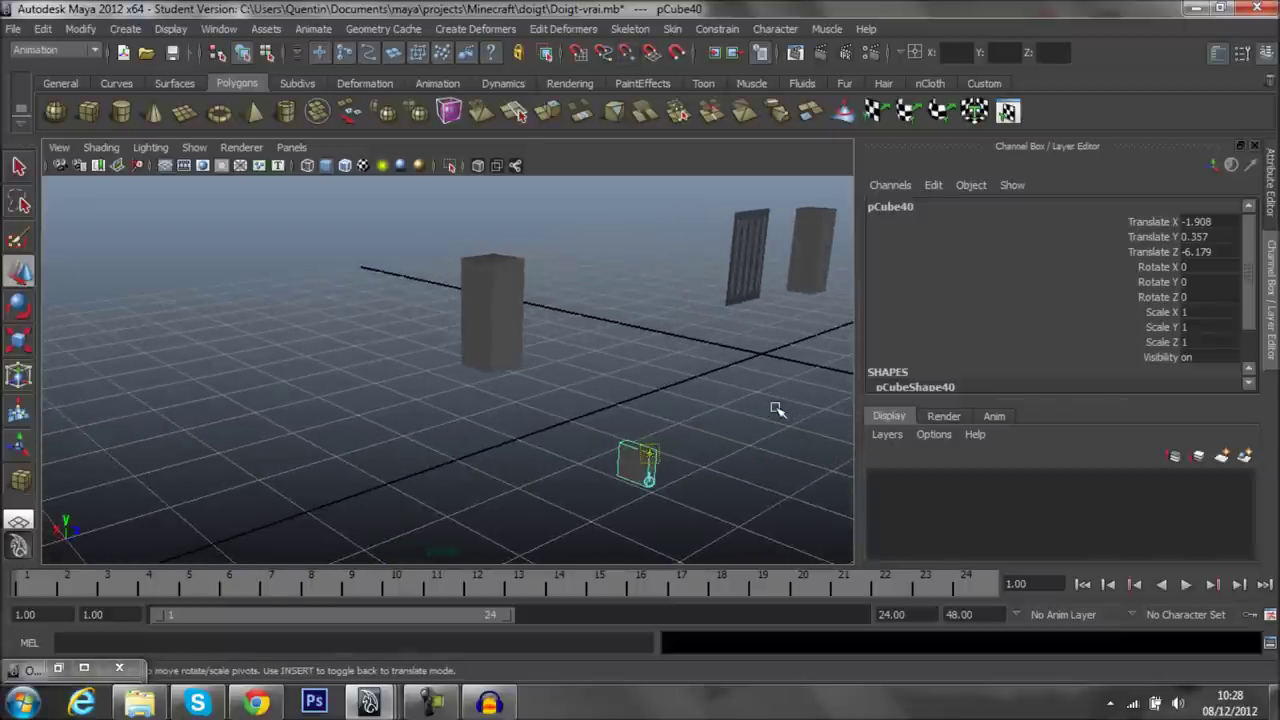
{"action": "key", "text": "Insert"}
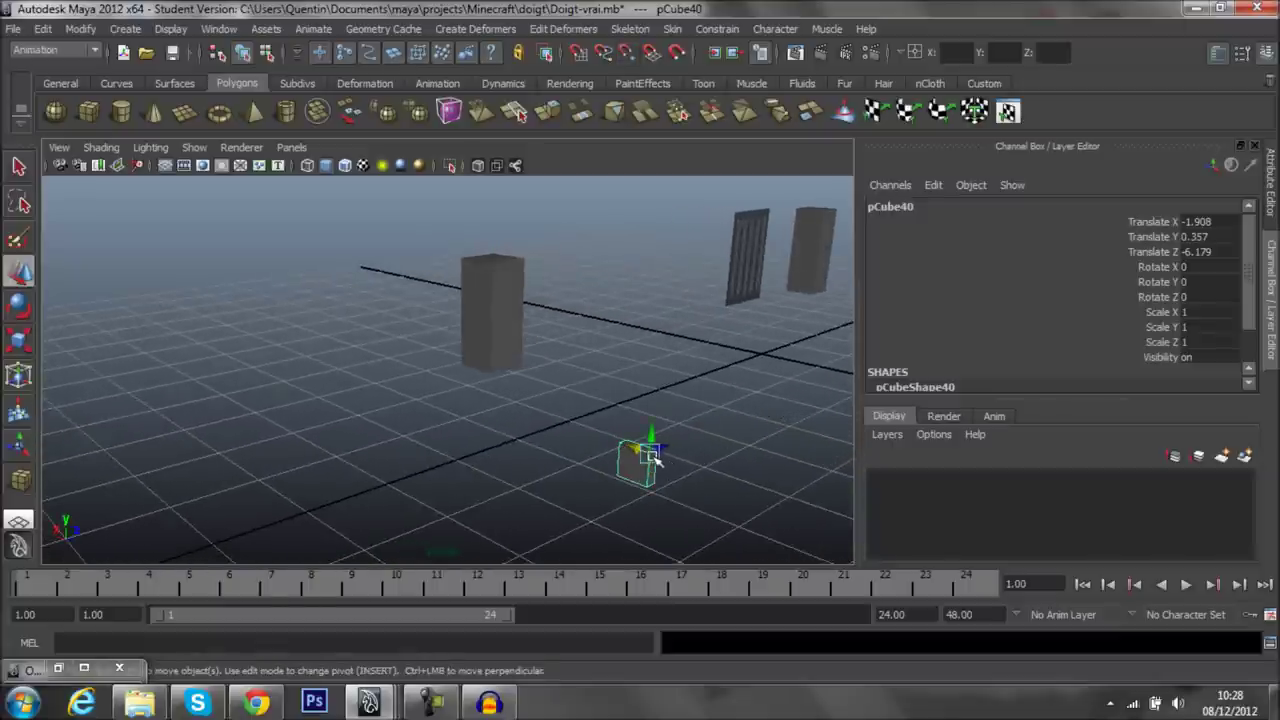
{"action": "scroll", "coordinate": [967, 343], "scroll_direction": "down", "scroll_amount": 1}
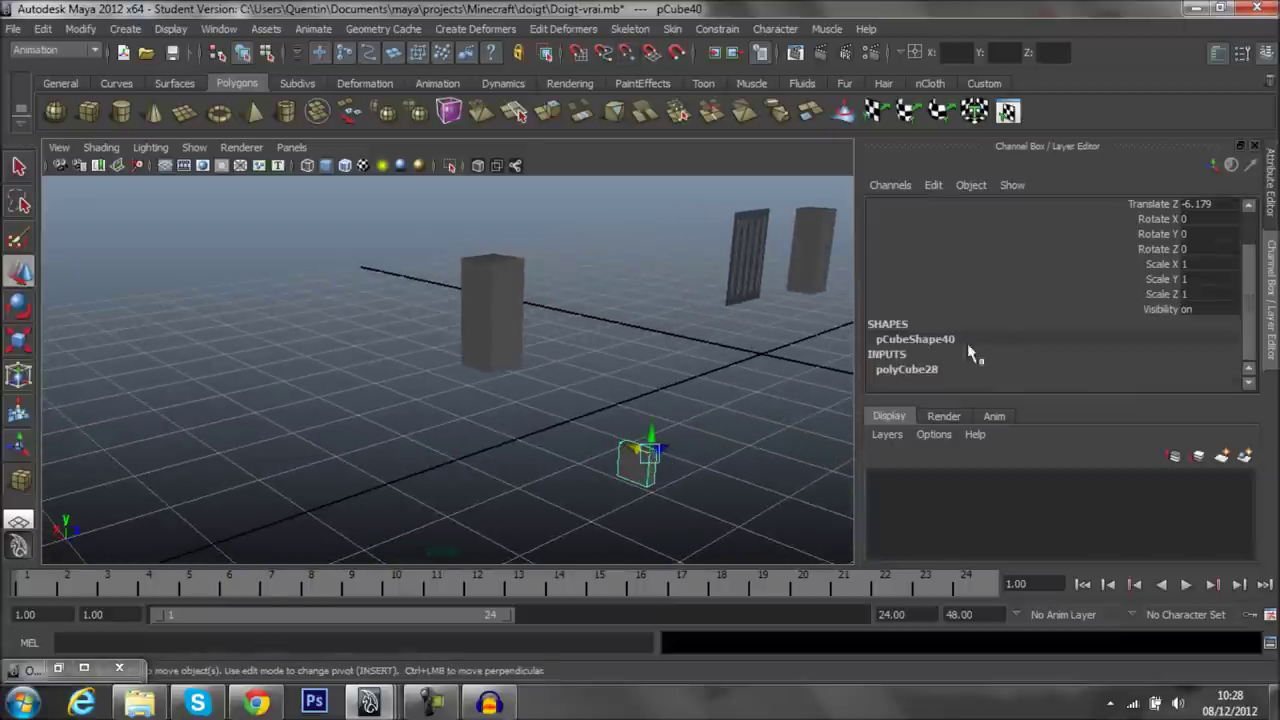
{"action": "scroll", "coordinate": [1080, 330], "scroll_direction": "down", "scroll_amount": 2}
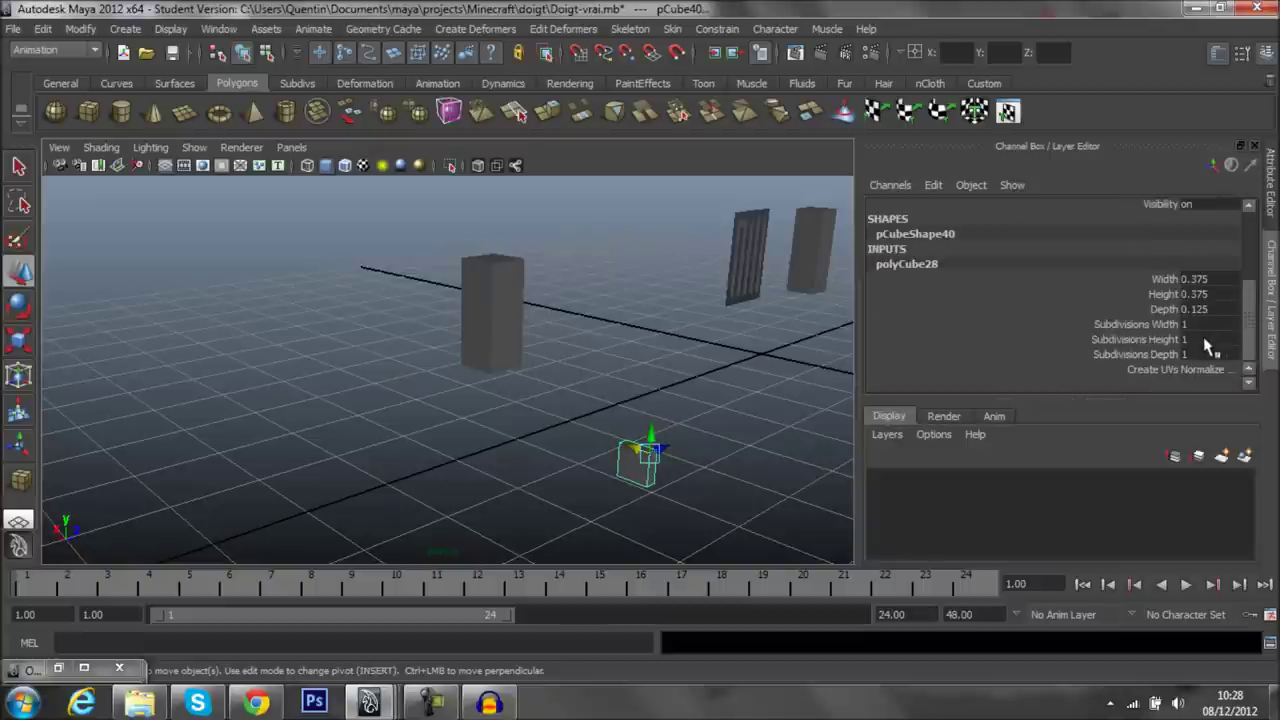
{"action": "type", "text": "3"}
{"action": "key", "text": "Return"}
- Move the small cube against the base of the tall grey block
{"action": "mouse_move", "coordinate": [726, 457]}
{"action": "right_mouse_down", "text": "alt"}
{"action": "mouse_move", "coordinate": [620, 374]}
{"action": "mouse_move", "coordinate": [572, 378]}
{"action": "right_mouse_up", "text": "alt"}
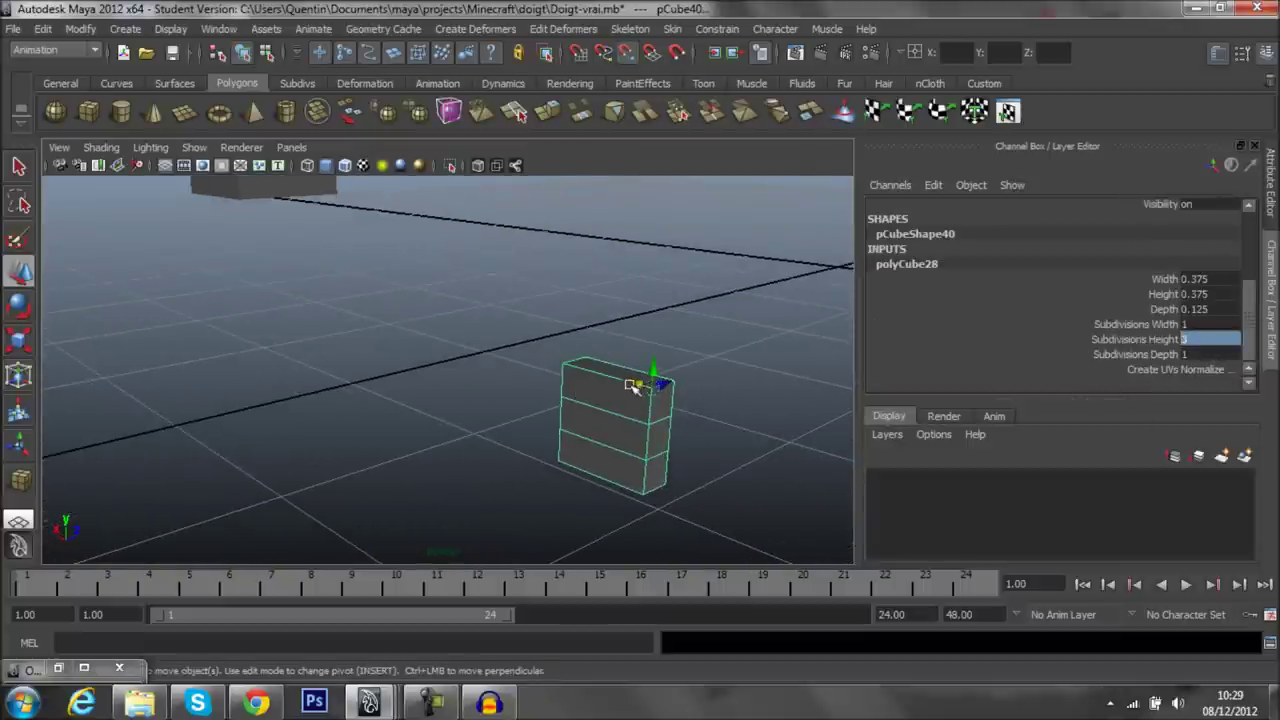
{"action": "left_click_drag", "start_coordinate": [650, 392], "coordinate": [645, 418]}
{"action": "mouse_move", "coordinate": [465, 337]}
{"action": "left_mouse_down", "text": "alt"}
{"action": "mouse_move", "coordinate": [522, 445]}
{"action": "mouse_move", "coordinate": [492, 435]}
{"action": "left_mouse_up", "text": "alt"}
{"action": "key", "text": "Insert"}
{"action": "key", "text": "Insert"}
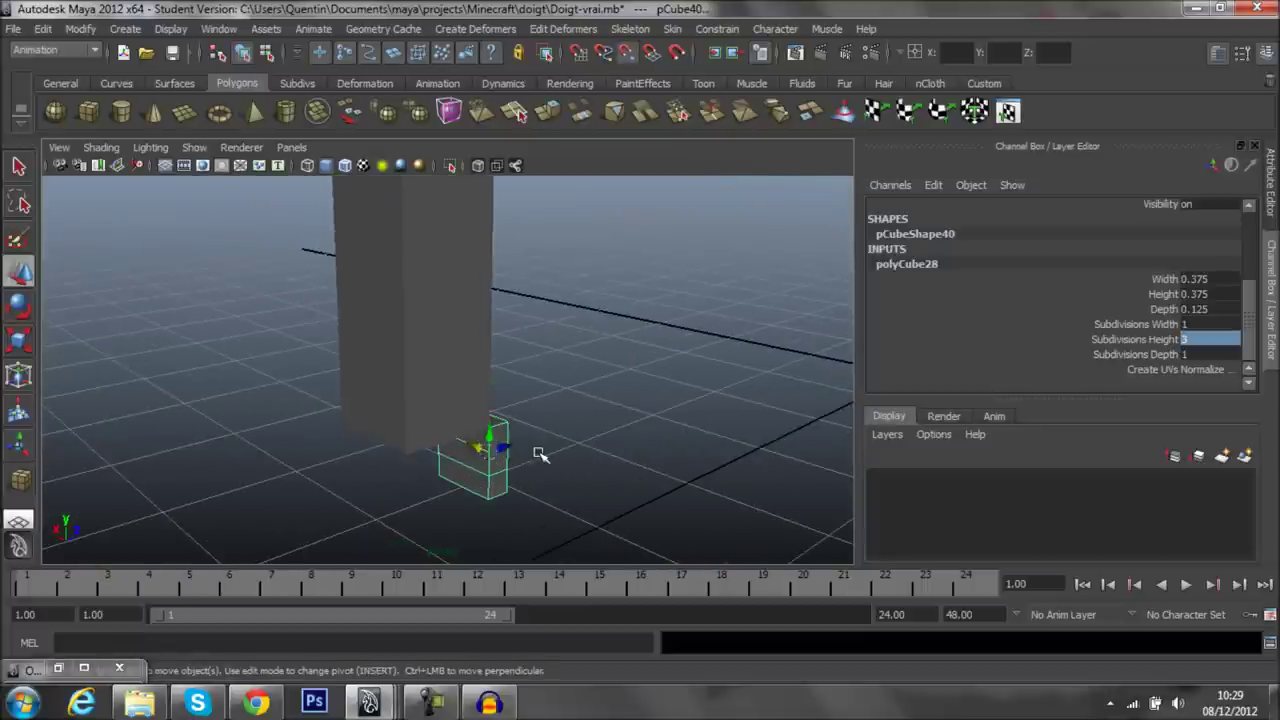
{"action": "left_click_drag", "start_coordinate": [481, 450], "coordinate": [441, 455]}
{"action": "left_click", "coordinate": [606, 434]}
- Orbit around the tall block and select the small cube on its side
{"action": "mouse_move", "coordinate": [608, 434]}
{"action": "left_mouse_down", "text": "alt"}
{"action": "mouse_move", "coordinate": [471, 420]}
{"action": "mouse_move", "coordinate": [594, 434]}
{"action": "mouse_move", "coordinate": [590, 413]}
{"action": "left_mouse_up", "text": "alt"}
{"action": "left_click", "coordinate": [533, 370]}
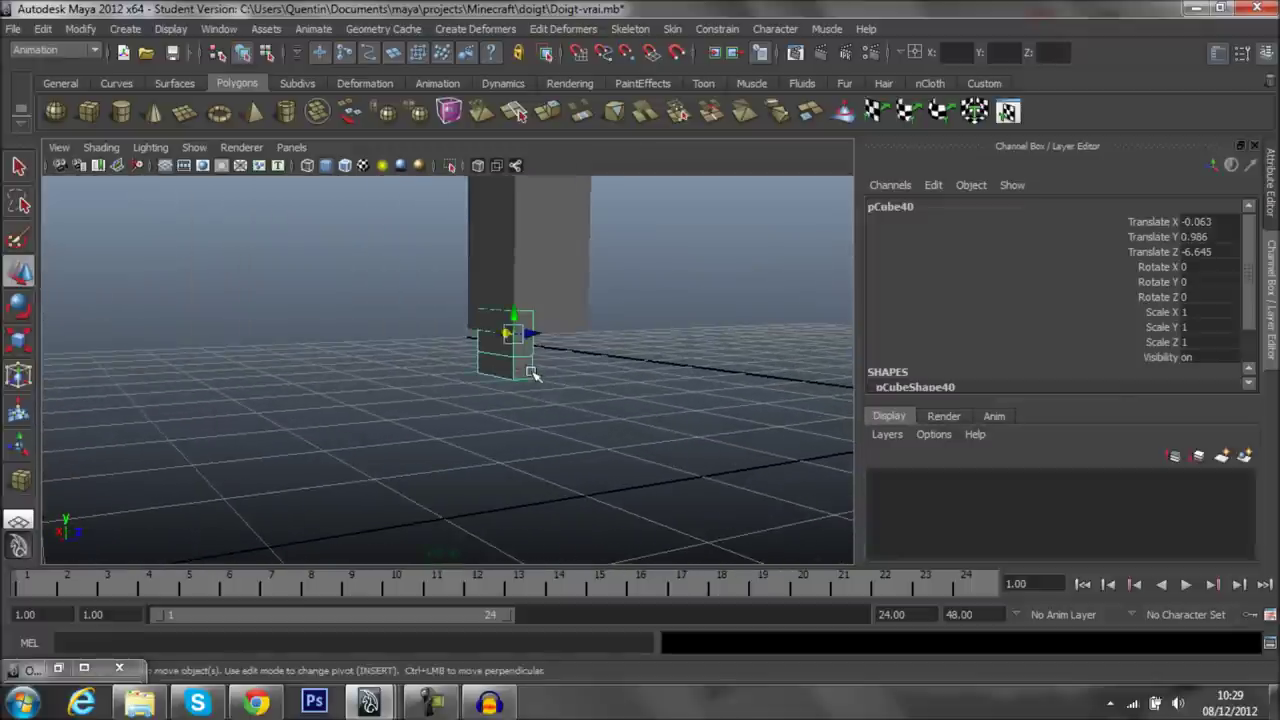
{"action": "left_click_drag", "start_coordinate": [533, 370], "coordinate": [474, 389], "text": "alt"}
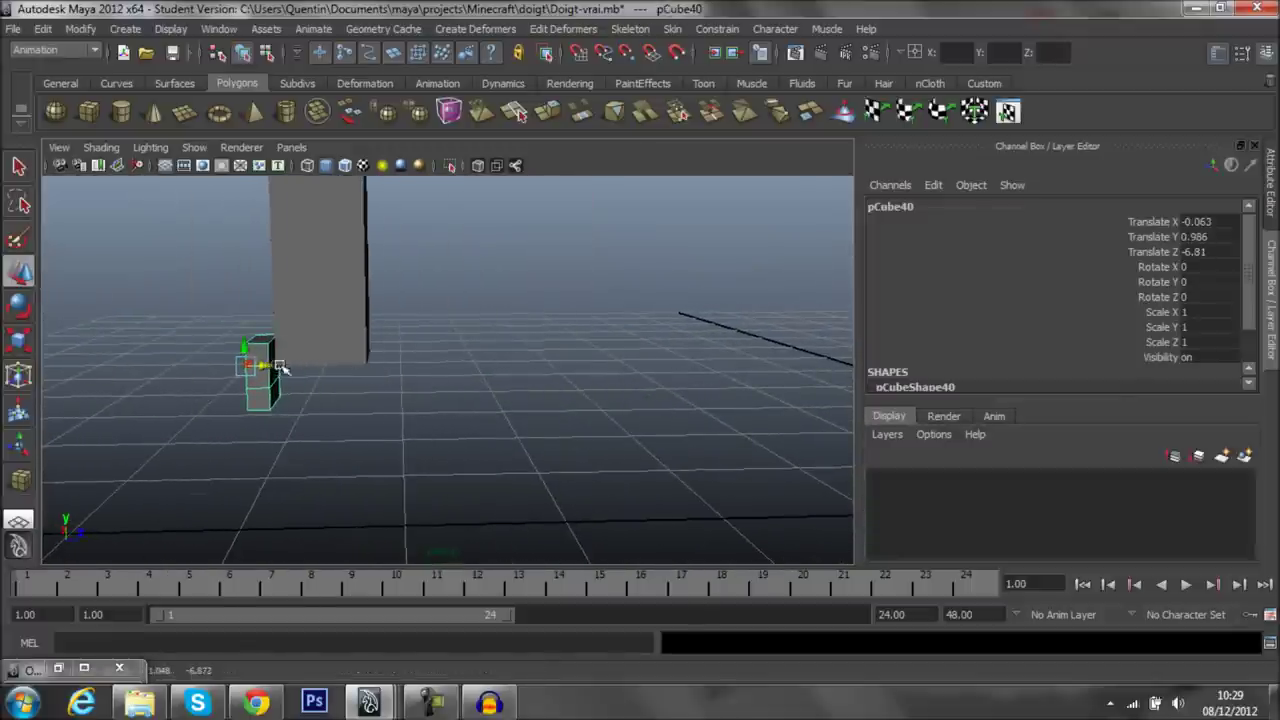
{"action": "left_click", "coordinate": [491, 406]}
{"action": "mouse_move", "coordinate": [491, 406]}
{"action": "left_mouse_down", "text": "alt"}
{"action": "mouse_move", "coordinate": [563, 440]}
{"action": "mouse_move", "coordinate": [563, 408]}
{"action": "left_mouse_up", "text": "alt"}
{"action": "mouse_move", "coordinate": [600, 360]}
{"action": "left_mouse_down", "text": "alt"}
{"action": "mouse_move", "coordinate": [340, 360]}
{"action": "mouse_move", "coordinate": [257, 423]}
{"action": "mouse_move", "coordinate": [561, 336]}
{"action": "mouse_move", "coordinate": [566, 354]}
{"action": "mouse_move", "coordinate": [440, 349]}
{"action": "mouse_move", "coordinate": [708, 358]}
{"action": "left_mouse_up", "text": "alt"}
{"action": "left_click", "coordinate": [582, 317]}
- Duplicate the small side cube and slide the copy to the left
{"action": "key", "text": "ctrl+d"}
{"action": "middle_click_drag", "start_coordinate": [555, 302], "coordinate": [490, 299]}
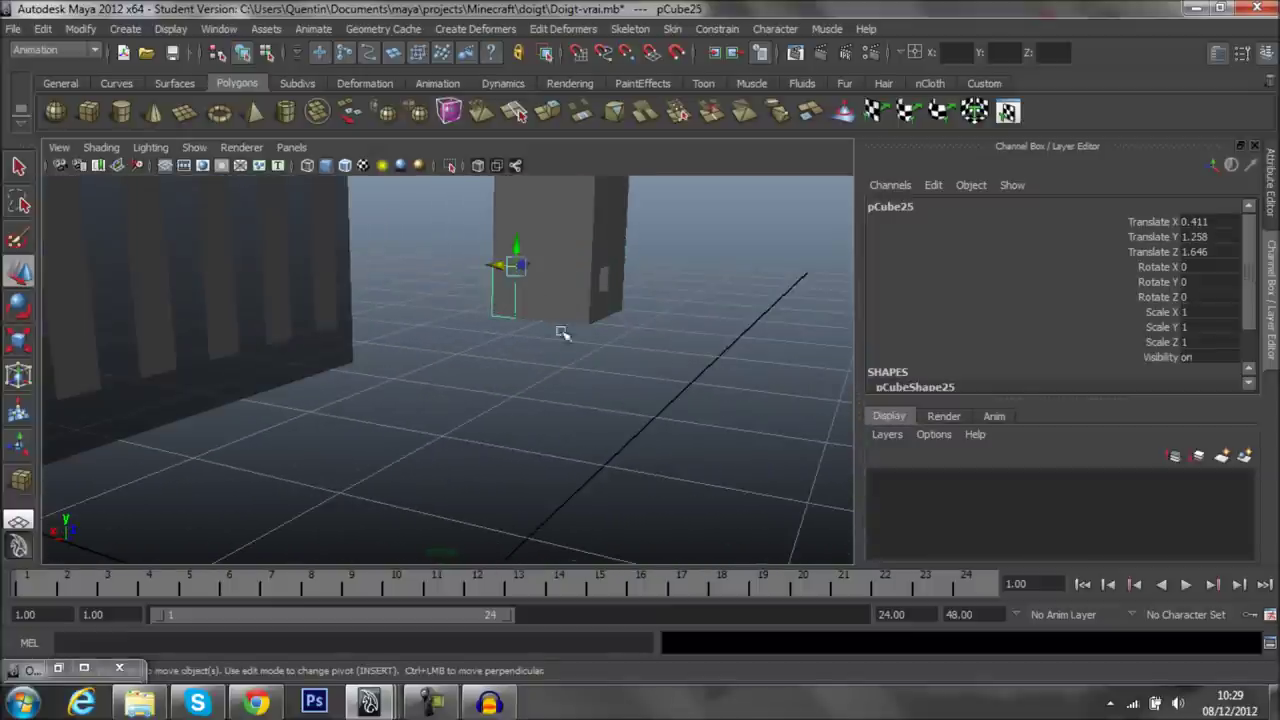
{"action": "mouse_move", "coordinate": [580, 378]}
{"action": "left_mouse_down", "text": "alt"}
{"action": "mouse_move", "coordinate": [403, 383]}
{"action": "mouse_move", "coordinate": [300, 357]}
{"action": "mouse_move", "coordinate": [330, 385]}
{"action": "left_mouse_up", "text": "alt"}
{"action": "scroll", "coordinate": [937, 329], "scroll_direction": "down", "scroll_amount": 1}
{"action": "left_click", "coordinate": [929, 369]}
{"action": "scroll", "coordinate": [937, 370], "scroll_direction": "down", "scroll_amount": 2}
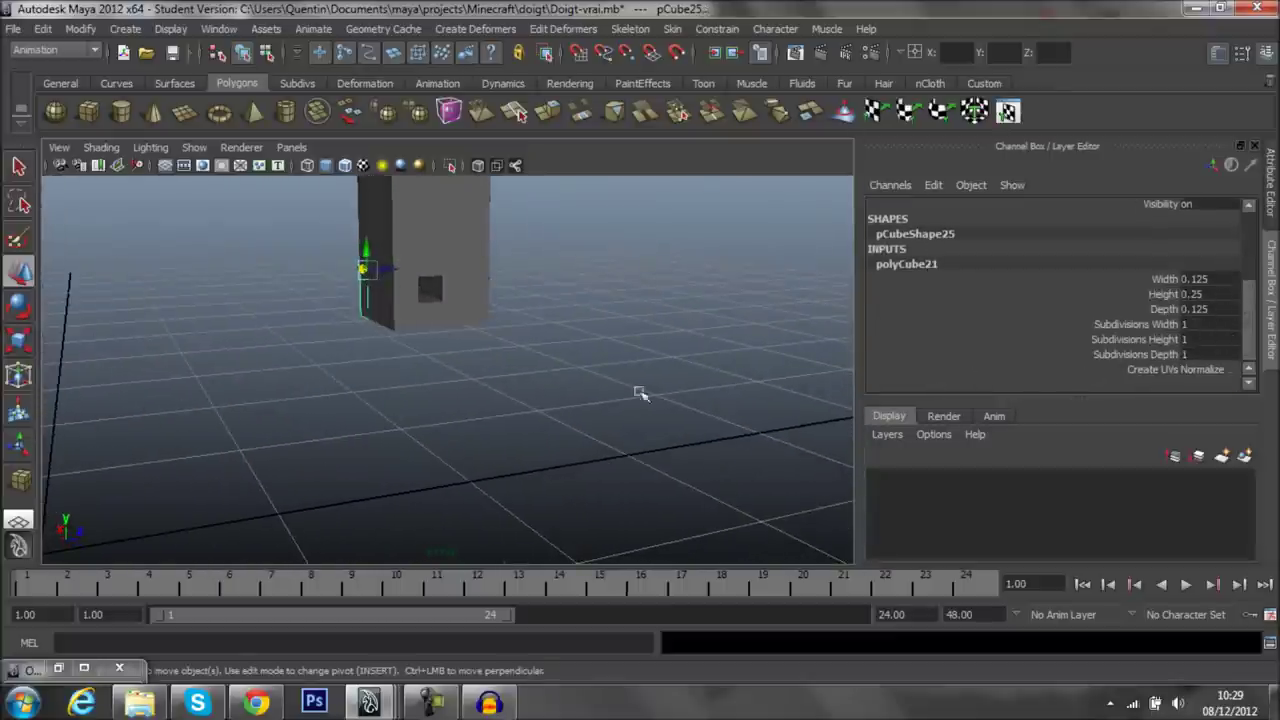
- Create a new polygon cube on the grid and start setting its Height to 0.125
{"action": "mouse_move", "coordinate": [153, 384]}
{"action": "left_mouse_down", "text": "alt"}
{"action": "mouse_move", "coordinate": [700, 343]}
{"action": "mouse_move", "coordinate": [614, 360]}
{"action": "mouse_move", "coordinate": [563, 331]}
{"action": "mouse_move", "coordinate": [510, 397]}
{"action": "mouse_move", "coordinate": [437, 366]}
{"action": "left_mouse_up", "text": "alt"}
{"action": "mouse_move", "coordinate": [437, 366]}
{"action": "right_mouse_down", "text": "alt"}
{"action": "mouse_move", "coordinate": [466, 329]}
{"action": "mouse_move", "coordinate": [549, 451]}
{"action": "right_mouse_up", "text": "alt"}
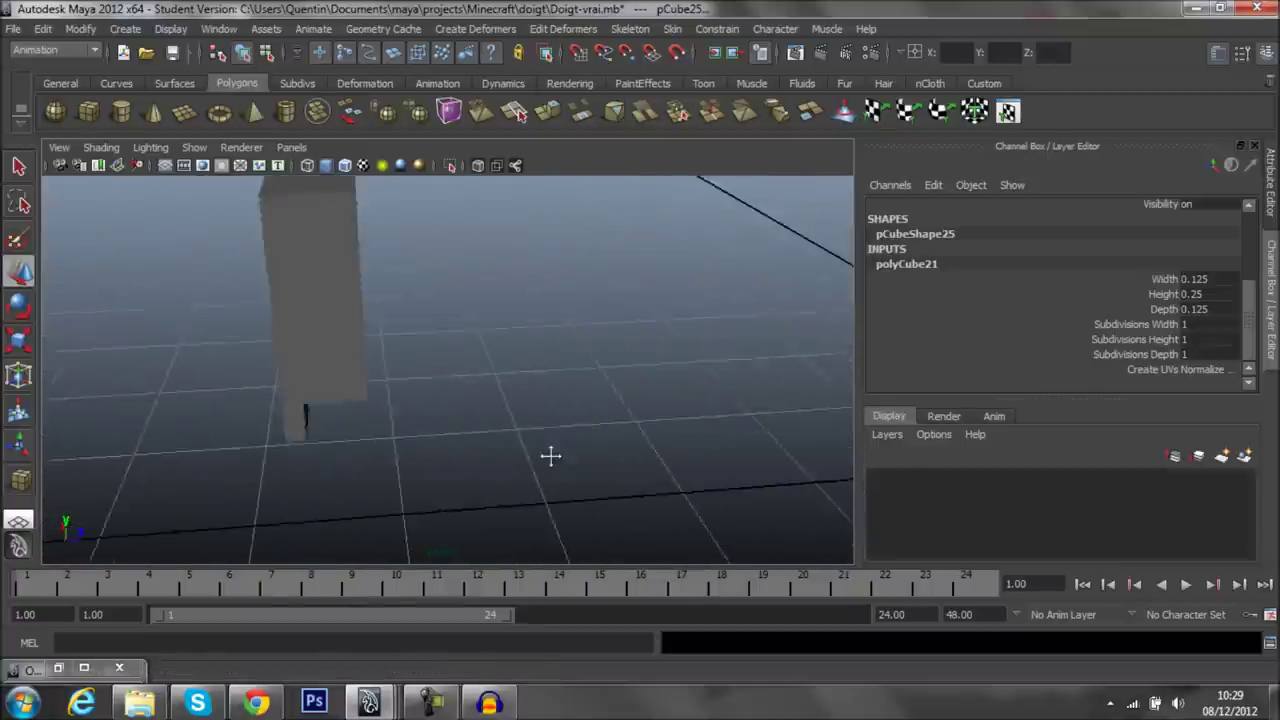
{"action": "mouse_move", "coordinate": [567, 469]}
{"action": "left_mouse_down", "text": "alt"}
{"action": "mouse_move", "coordinate": [523, 409]}
{"action": "mouse_move", "coordinate": [460, 411]}
{"action": "left_mouse_up", "text": "alt"}
{"action": "middle_click_drag", "start_coordinate": [460, 411], "coordinate": [634, 383], "text": "alt"}
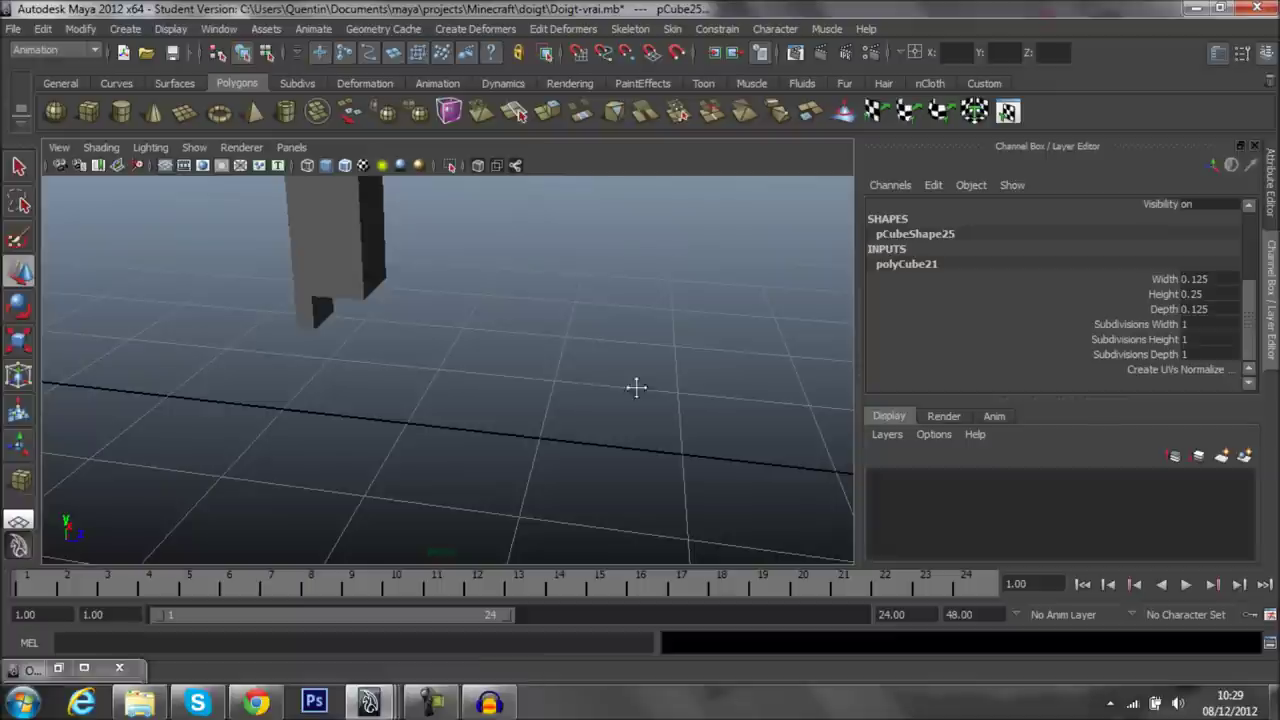
{"action": "left_click", "coordinate": [88, 111]}
{"action": "mouse_move", "coordinate": [285, 375]}
{"action": "left_mouse_down"}
{"action": "mouse_move", "coordinate": [348, 406]}
{"action": "mouse_move", "coordinate": [573, 375]}
{"action": "left_mouse_up"}
{"action": "scroll", "coordinate": [902, 370], "scroll_direction": "down", "scroll_amount": 2}
{"action": "left_click", "coordinate": [905, 370]}
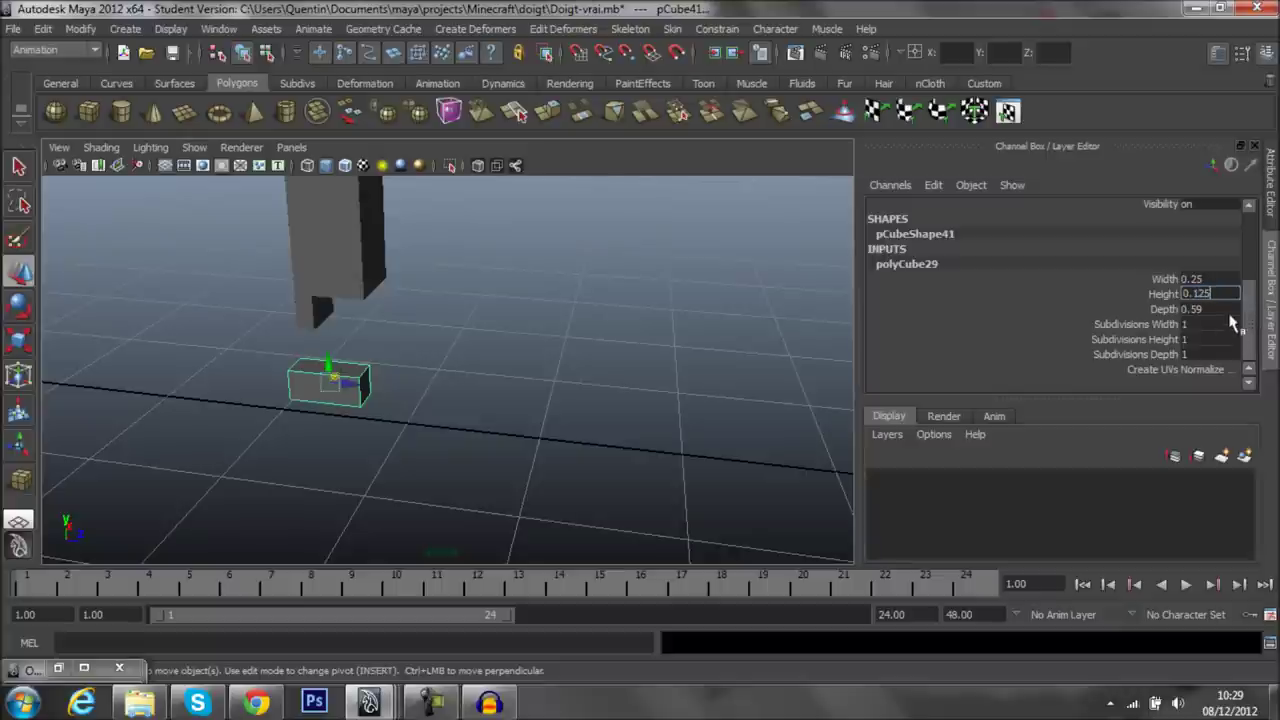
- Commit the new cube's height and depth, then check an existing finger cube's dimensions
{"action": "left_click", "coordinate": [1186, 309]}
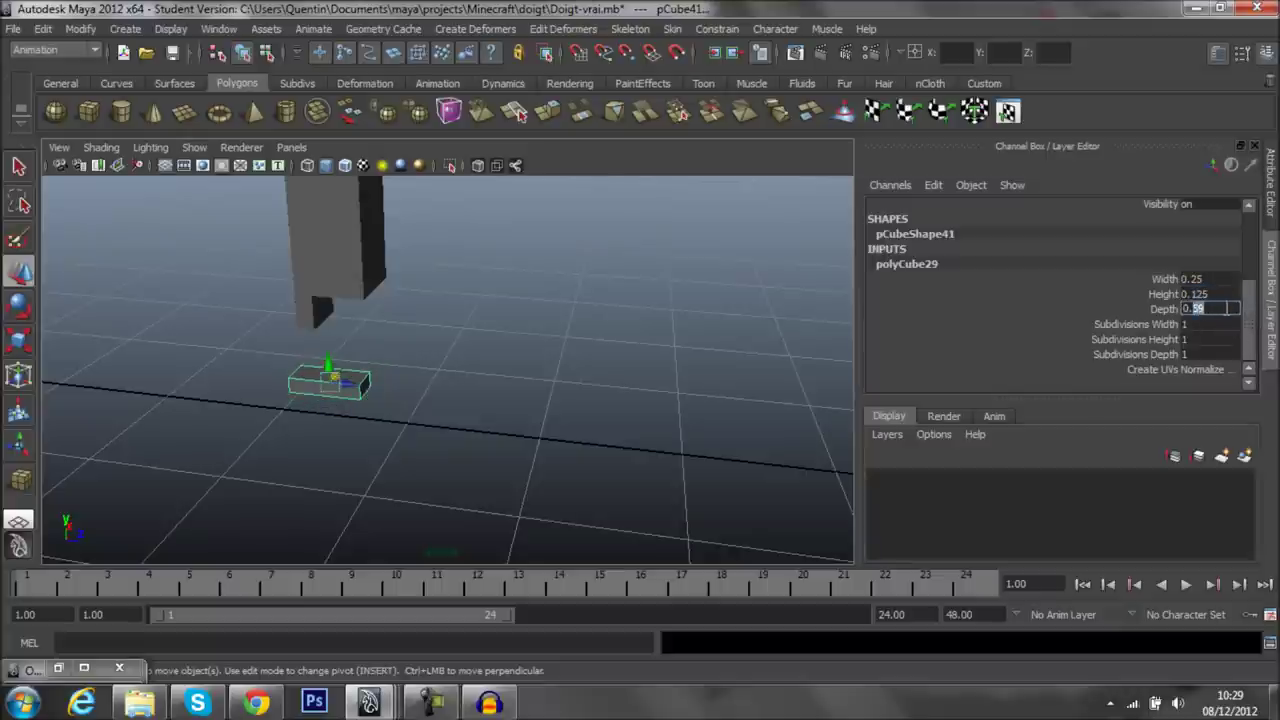
{"action": "type", "text": "0.25"}
{"action": "key", "text": "Return"}
{"action": "mouse_move", "coordinate": [473, 371]}
{"action": "left_mouse_down", "text": "alt"}
{"action": "mouse_move", "coordinate": [451, 374]}
{"action": "mouse_move", "coordinate": [471, 363]}
{"action": "mouse_move", "coordinate": [534, 374]}
{"action": "mouse_move", "coordinate": [326, 378]}
{"action": "mouse_move", "coordinate": [431, 374]}
{"action": "mouse_move", "coordinate": [672, 303]}
{"action": "left_mouse_up", "text": "alt"}
{"action": "left_click", "coordinate": [676, 305]}
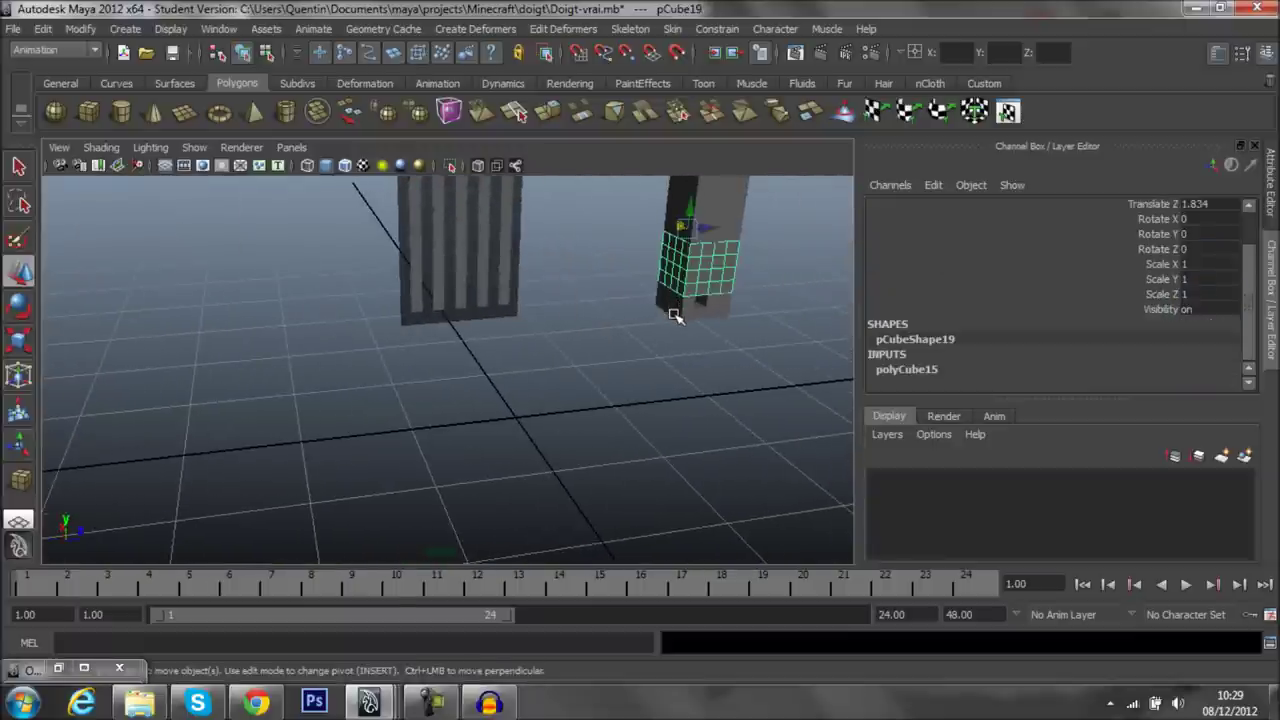
{"action": "left_click", "coordinate": [679, 322]}
{"action": "left_click", "coordinate": [914, 370]}
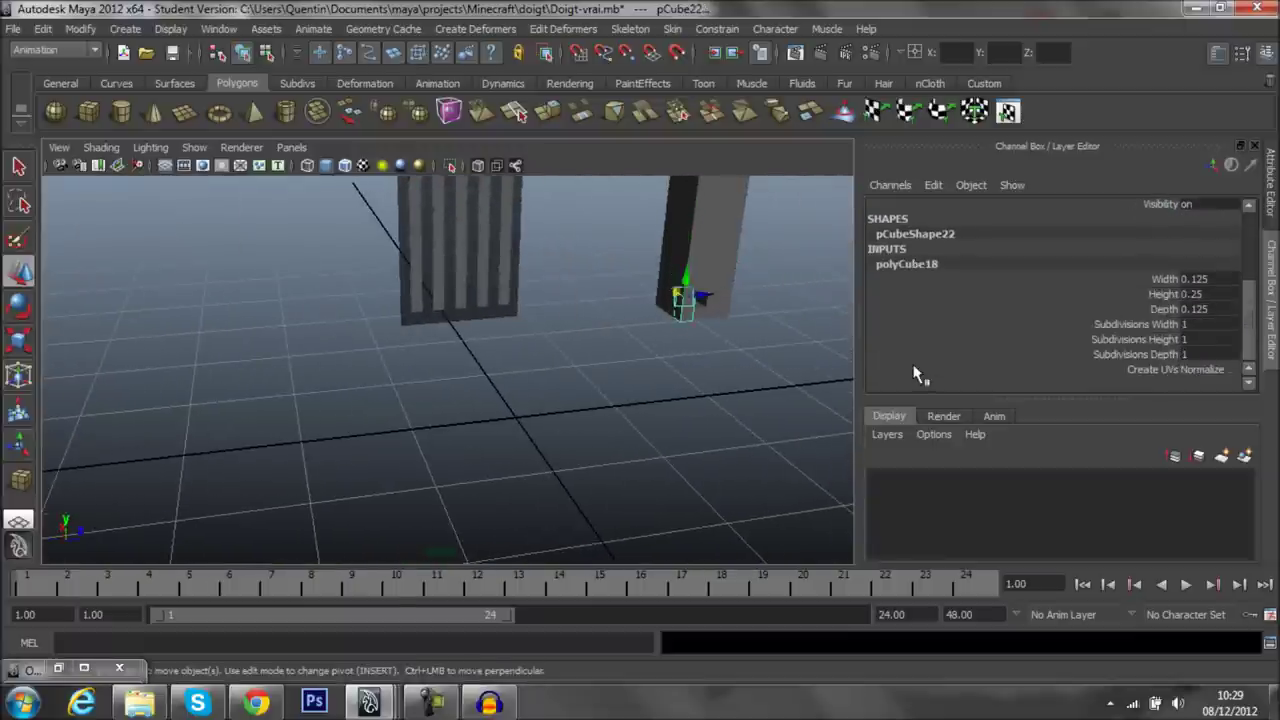
- Set the new cube's Width to 0.125 and Depth to 0.125
{"action": "middle_click_drag", "start_coordinate": [557, 372], "coordinate": [646, 357], "text": "alt"}
{"action": "mouse_move", "coordinate": [646, 357]}
{"action": "left_mouse_down", "text": "alt"}
{"action": "mouse_move", "coordinate": [1014, 300]}
{"action": "mouse_move", "coordinate": [357, 386]}
{"action": "left_mouse_up", "text": "alt"}
{"action": "left_click", "coordinate": [405, 372]}
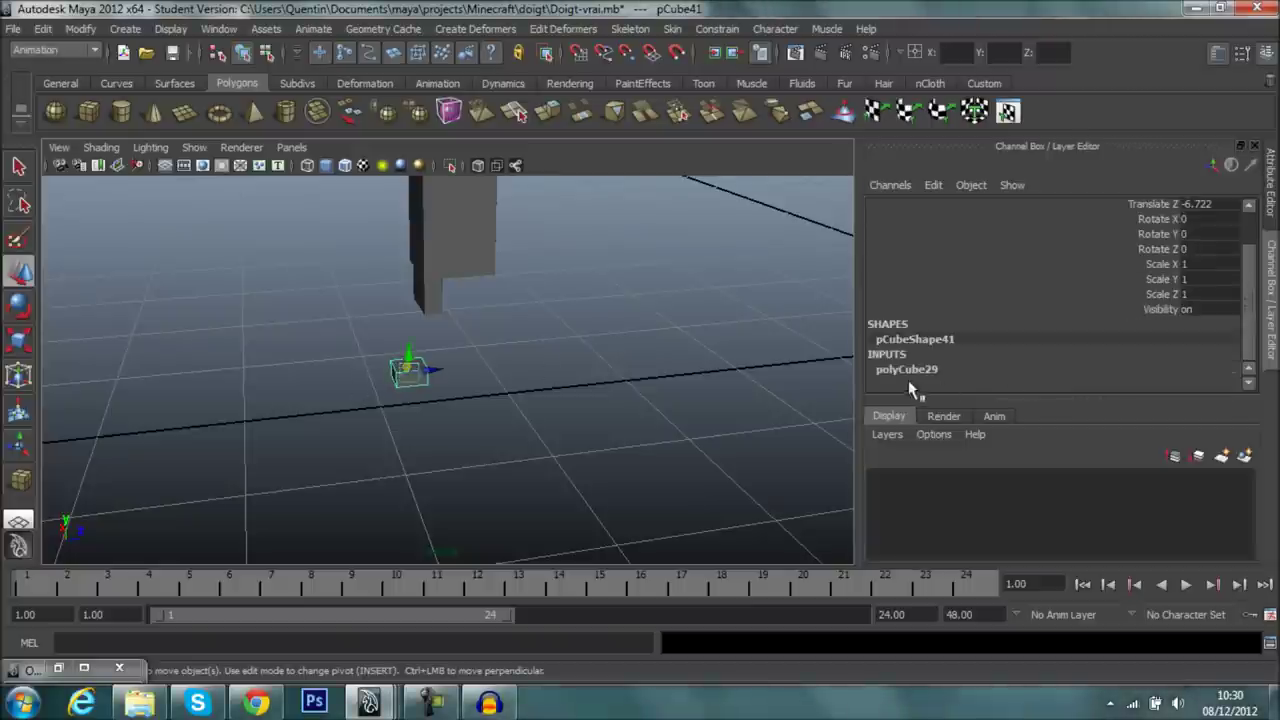
{"action": "left_click", "coordinate": [963, 370]}
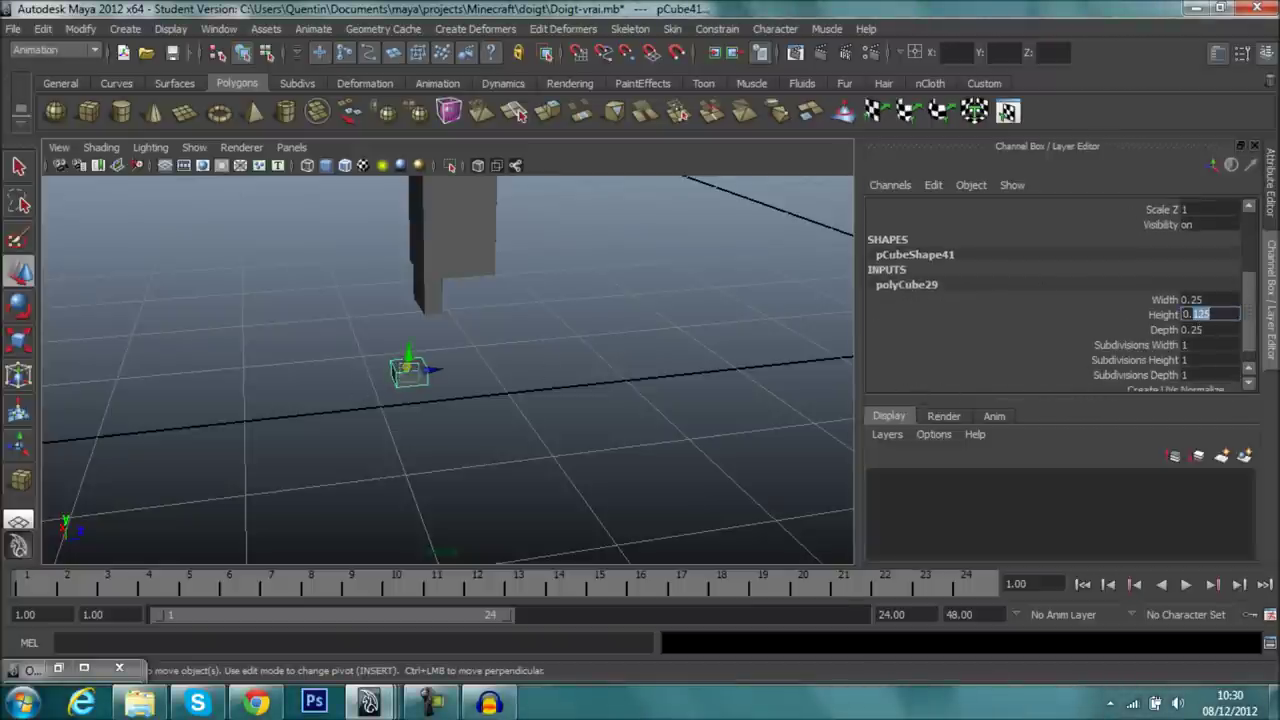
{"action": "left_click", "coordinate": [1203, 300]}
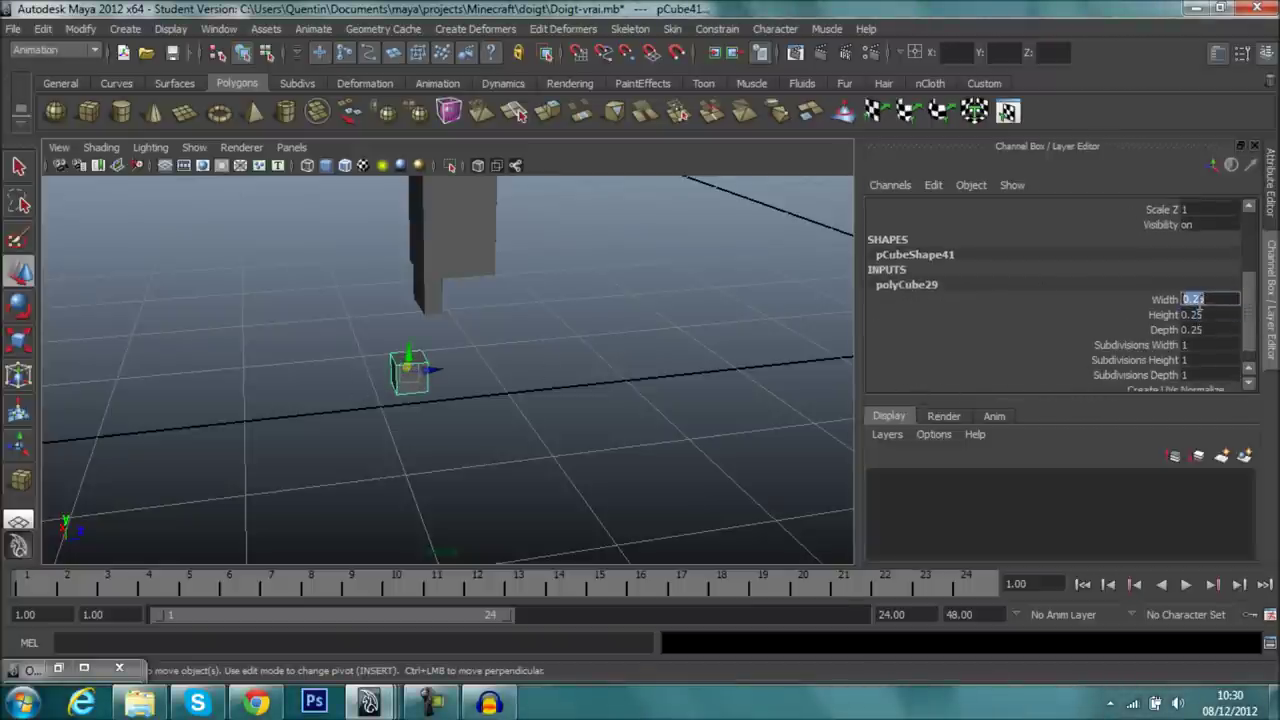
{"action": "type", "text": "0.125"}
{"action": "left_click", "coordinate": [1203, 330]}
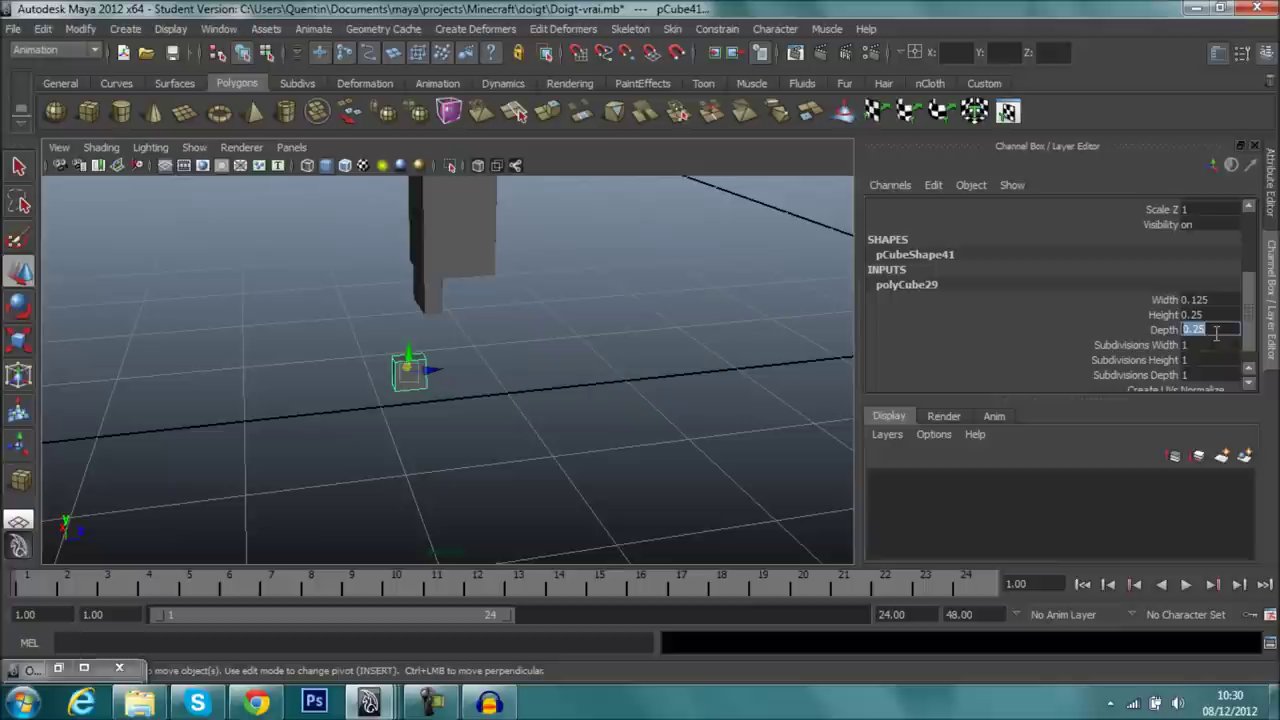
{"action": "type", "text": "0.125"}
{"action": "key", "text": "Return"}
- Deselect, centre the view on the tall block, and reselect the new cube
{"action": "mouse_move", "coordinate": [623, 380]}
{"action": "left_mouse_down", "text": "alt"}
{"action": "mouse_move", "coordinate": [523, 386]}
{"action": "mouse_move", "coordinate": [690, 357]}
{"action": "mouse_move", "coordinate": [517, 414]}
{"action": "mouse_move", "coordinate": [489, 449]}
{"action": "mouse_move", "coordinate": [517, 457]}
{"action": "mouse_move", "coordinate": [408, 462]}
{"action": "mouse_move", "coordinate": [340, 443]}
{"action": "left_mouse_up", "text": "alt"}
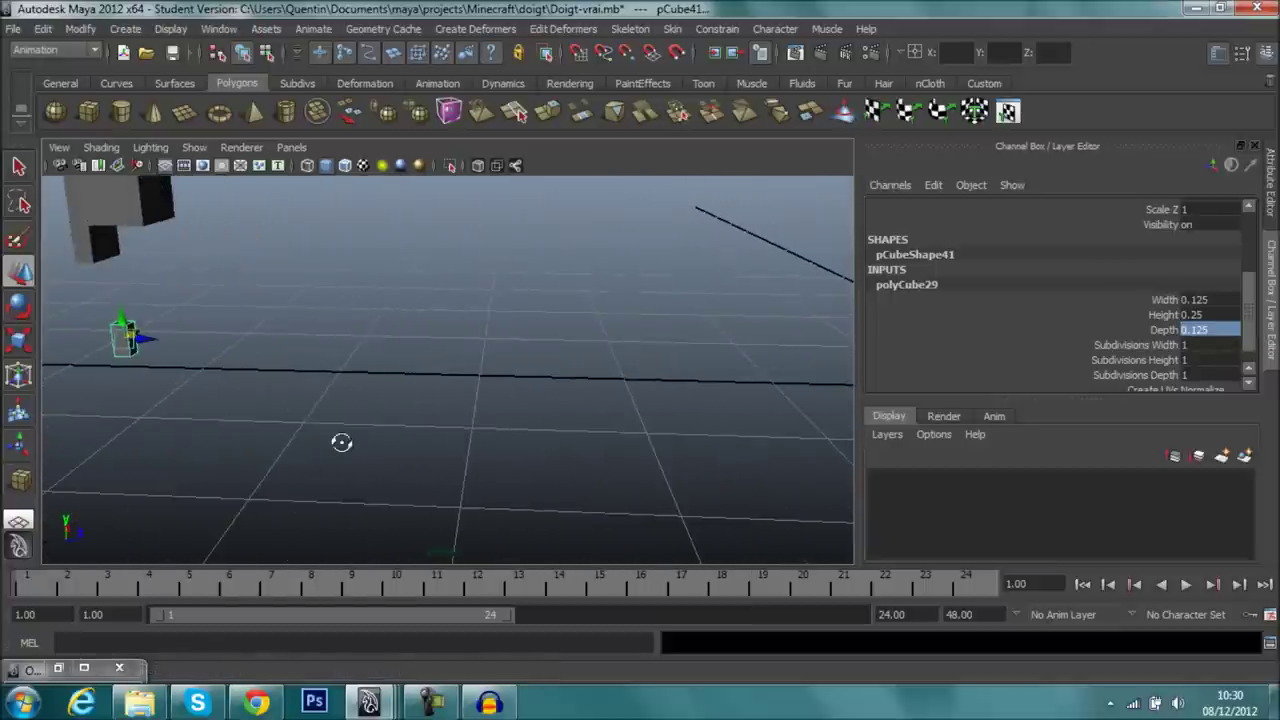
{"action": "left_click", "coordinate": [160, 246]}
{"action": "mouse_move", "coordinate": [186, 251]}
{"action": "left_mouse_down", "text": "alt"}
{"action": "mouse_move", "coordinate": [393, 336]}
{"action": "mouse_move", "coordinate": [380, 314]}
{"action": "mouse_move", "coordinate": [313, 397]}
{"action": "left_mouse_up", "text": "alt"}
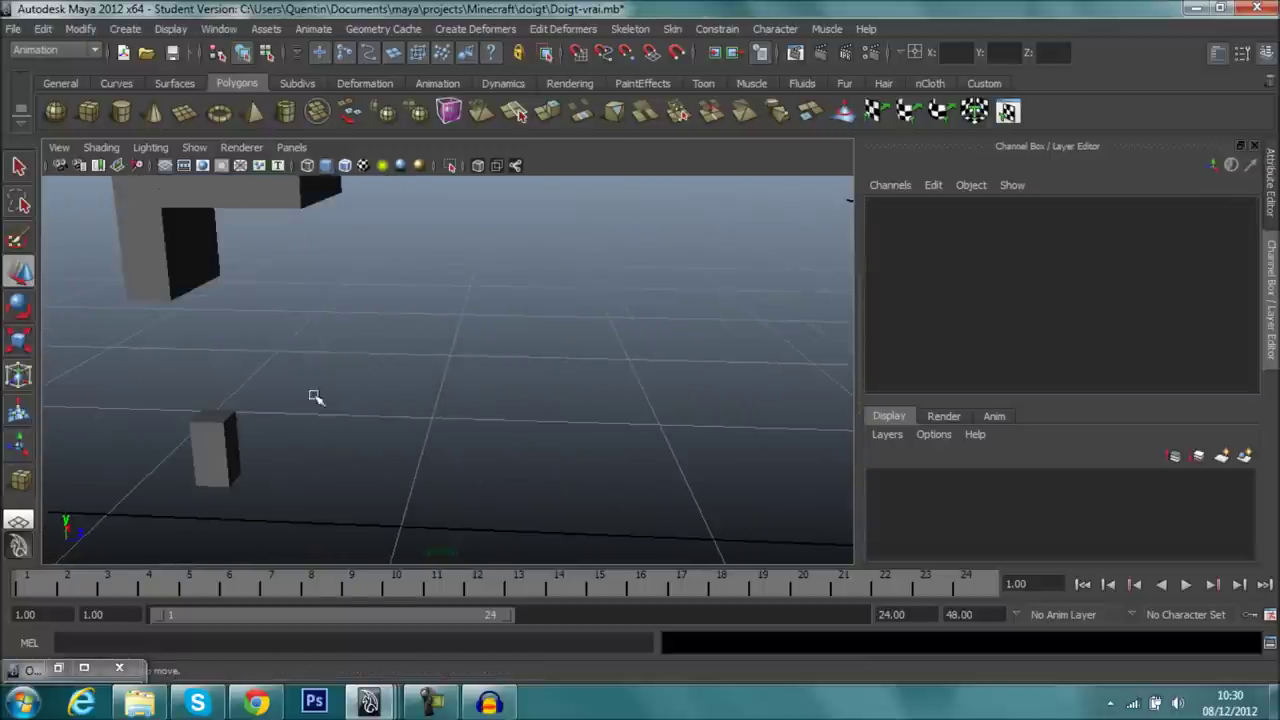
{"action": "left_click", "coordinate": [215, 446]}
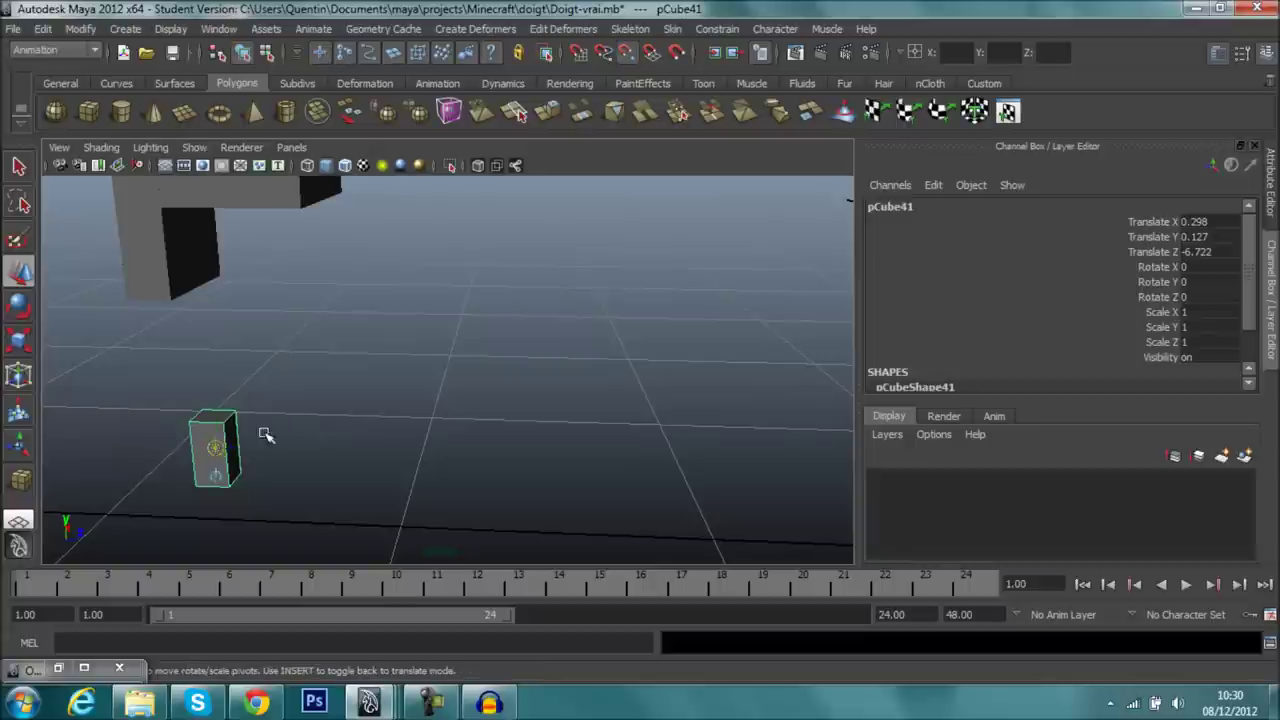
- Move the finger cube's pivot to its top and lift it under the tall block
{"action": "left_click_drag", "start_coordinate": [216, 448], "coordinate": [219, 438]}
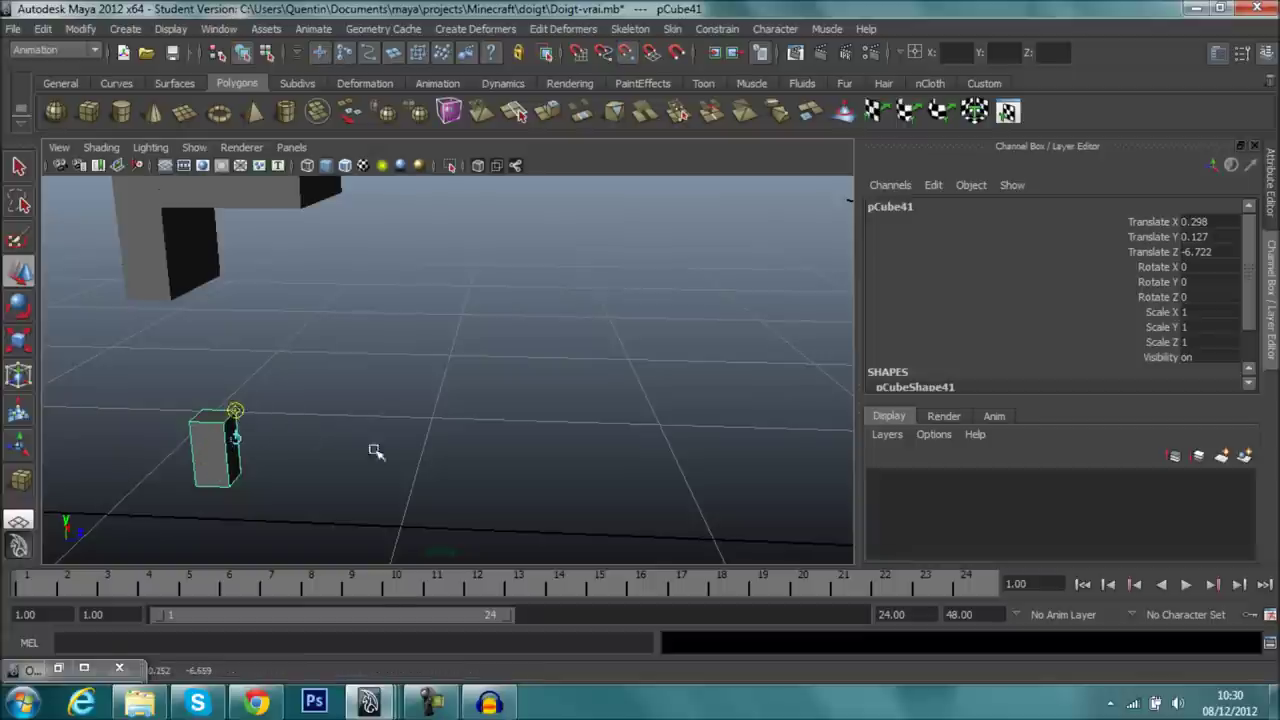
{"action": "key", "text": "Insert"}
{"action": "left_click_drag", "start_coordinate": [366, 416], "coordinate": [350, 426], "text": "alt"}
{"action": "mouse_move", "coordinate": [265, 393]}
{"action": "left_mouse_down"}
{"action": "mouse_move", "coordinate": [360, 262]}
{"action": "mouse_move", "coordinate": [486, 334]}
{"action": "mouse_move", "coordinate": [692, 321]}
{"action": "mouse_move", "coordinate": [691, 337]}
{"action": "left_mouse_up"}
{"action": "right_click_drag", "start_coordinate": [691, 337], "coordinate": [517, 409], "text": "alt"}
{"action": "mouse_move", "coordinate": [517, 409]}
{"action": "left_mouse_down", "text": "alt"}
{"action": "mouse_move", "coordinate": [466, 420]}
{"action": "mouse_move", "coordinate": [409, 389]}
{"action": "mouse_move", "coordinate": [357, 440]}
{"action": "mouse_move", "coordinate": [283, 423]}
{"action": "left_mouse_up", "text": "alt"}
{"action": "scroll", "coordinate": [398, 393], "scroll_direction": "up", "scroll_amount": 2}
{"action": "scroll", "coordinate": [398, 393], "scroll_direction": "down", "scroll_amount": 3}
{"action": "mouse_move", "coordinate": [283, 423]}
{"action": "right_mouse_down", "text": "alt"}
{"action": "mouse_move", "coordinate": [392, 395]}
{"action": "mouse_move", "coordinate": [340, 383]}
{"action": "right_mouse_up", "text": "alt"}
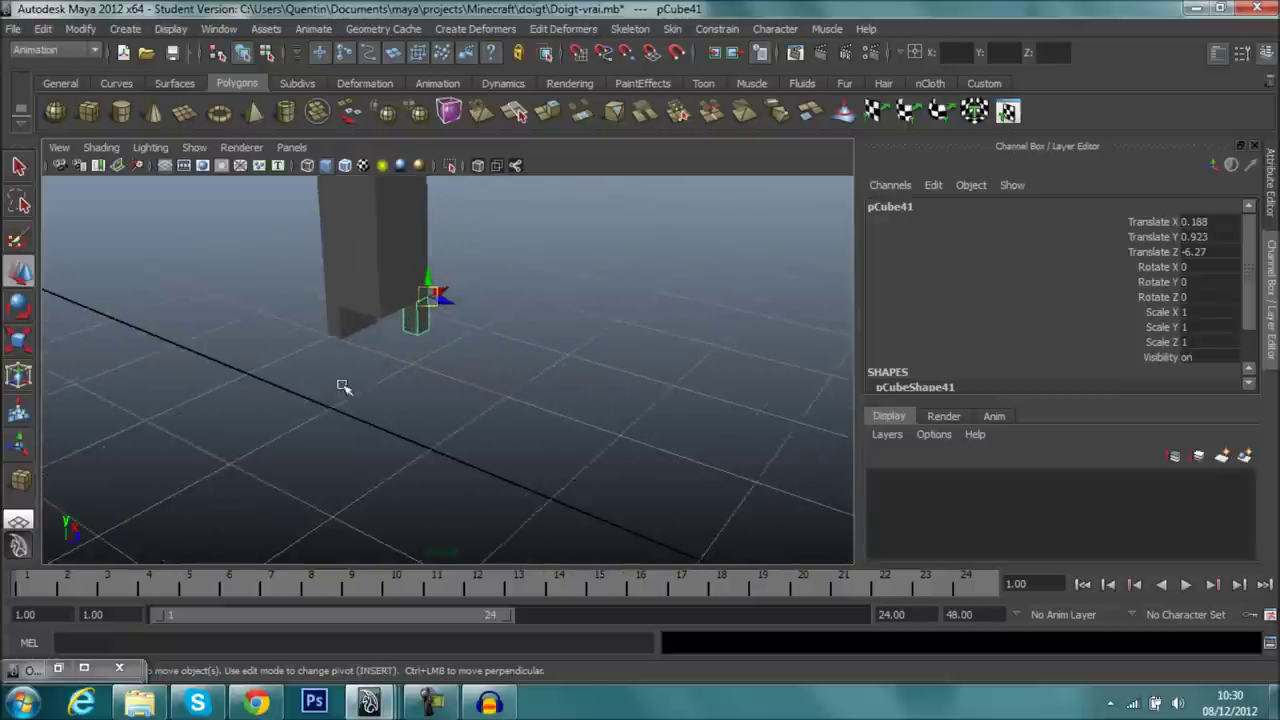
{"action": "mouse_move", "coordinate": [374, 357]}
{"action": "left_mouse_down", "text": "alt"}
{"action": "mouse_move", "coordinate": [443, 394]}
{"action": "mouse_move", "coordinate": [419, 390]}
{"action": "left_mouse_up", "text": "alt"}
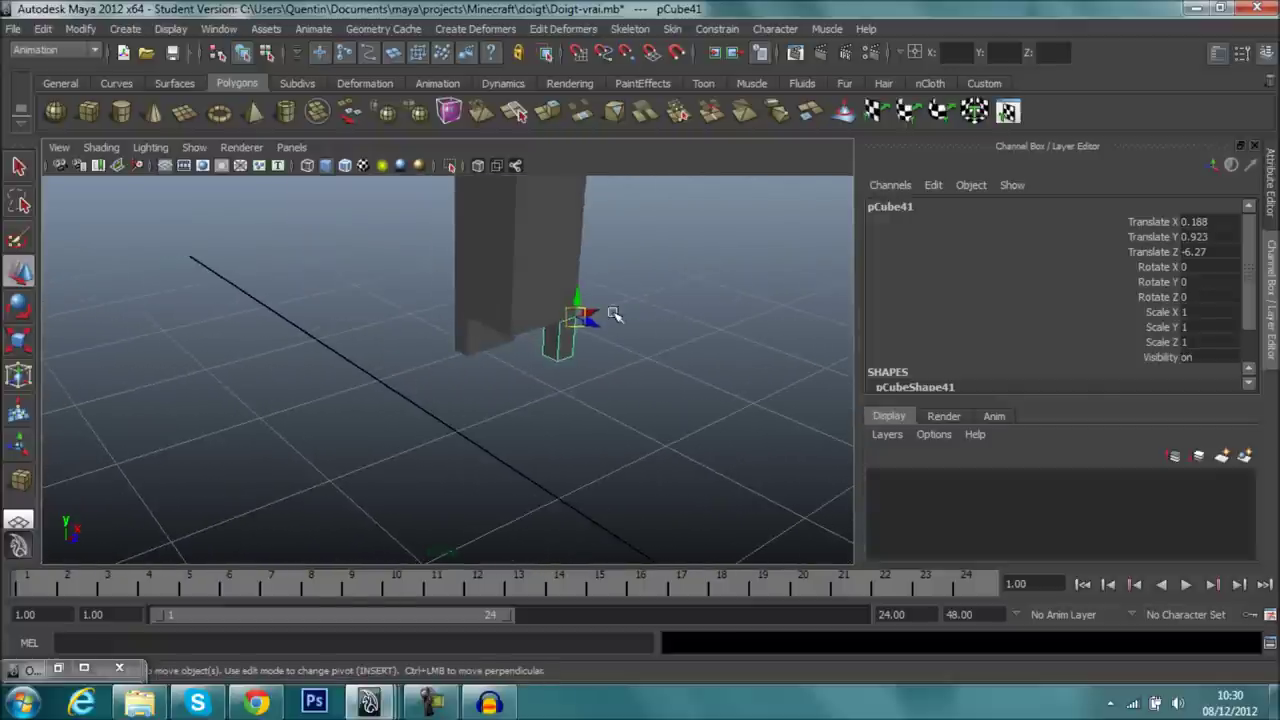
- Duplicate the finger cube twice, offsetting each copy left along X
{"action": "key", "text": "ctrl+d"}
{"action": "left_click_drag", "start_coordinate": [597, 316], "coordinate": [557, 326]}
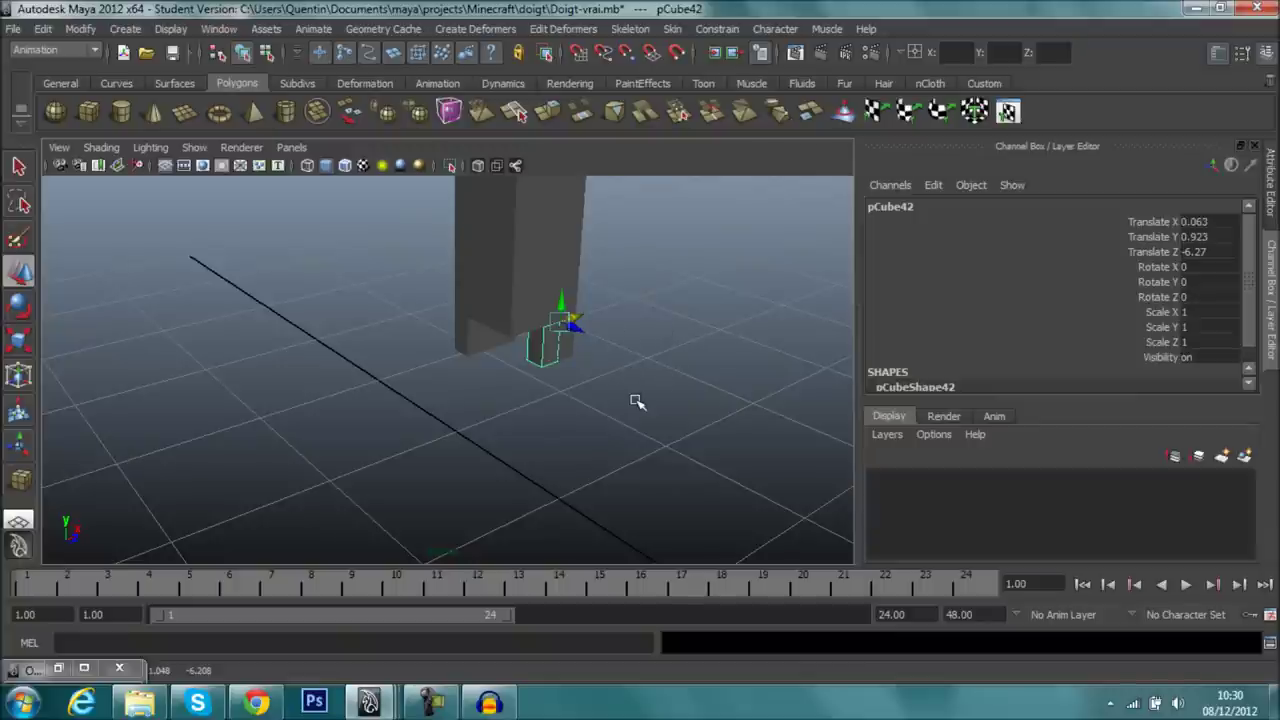
{"action": "mouse_move", "coordinate": [637, 404]}
{"action": "left_mouse_down", "text": "alt"}
{"action": "mouse_move", "coordinate": [591, 409]}
{"action": "mouse_move", "coordinate": [660, 414]}
{"action": "mouse_move", "coordinate": [568, 395]}
{"action": "left_mouse_up", "text": "alt"}
{"action": "key", "text": "ctrl+d"}
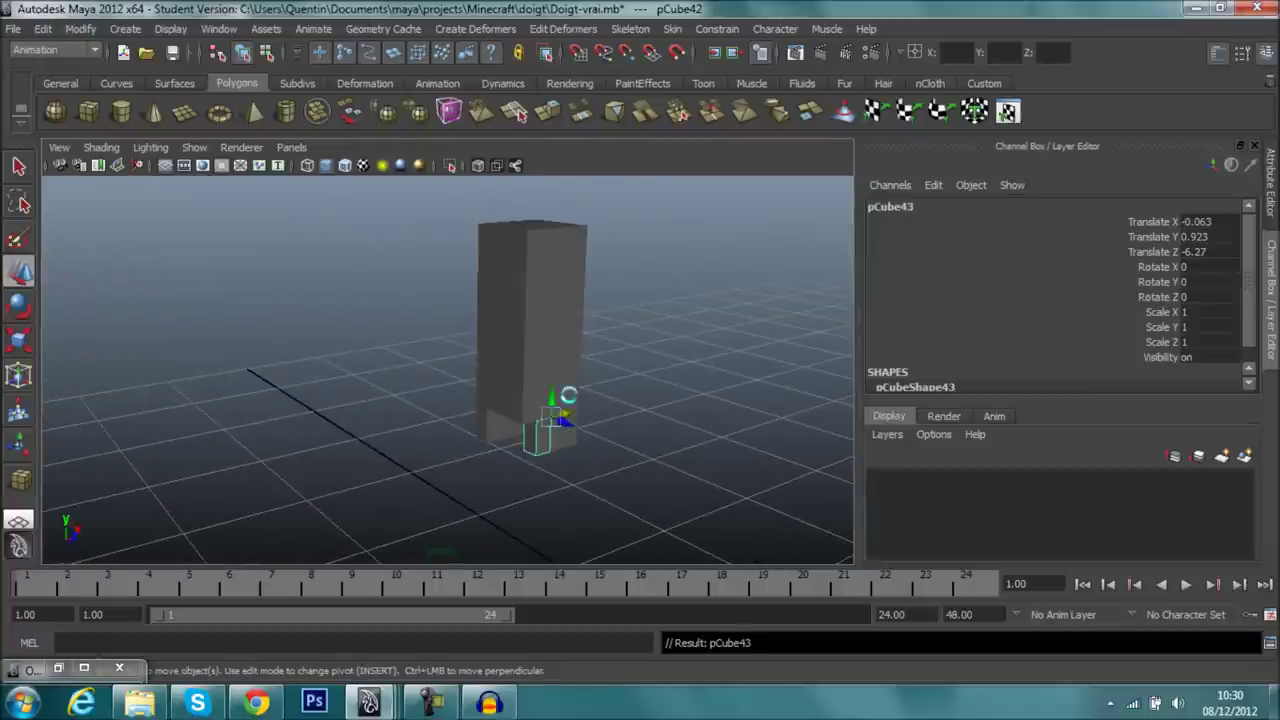
- Deselect and zoom in on the striped panel and the tall block
{"action": "left_click", "coordinate": [668, 388]}
{"action": "mouse_move", "coordinate": [668, 388]}
{"action": "left_mouse_down", "text": "alt"}
{"action": "mouse_move", "coordinate": [660, 397]}
{"action": "mouse_move", "coordinate": [806, 391]}
{"action": "mouse_move", "coordinate": [483, 364]}
{"action": "left_mouse_up", "text": "alt"}
{"action": "right_click_drag", "start_coordinate": [483, 364], "coordinate": [551, 354], "text": "alt"}
{"action": "middle_click_drag", "start_coordinate": [551, 354], "coordinate": [443, 397], "text": "alt"}
{"action": "scroll", "coordinate": [408, 417], "scroll_direction": "up", "scroll_amount": 2}
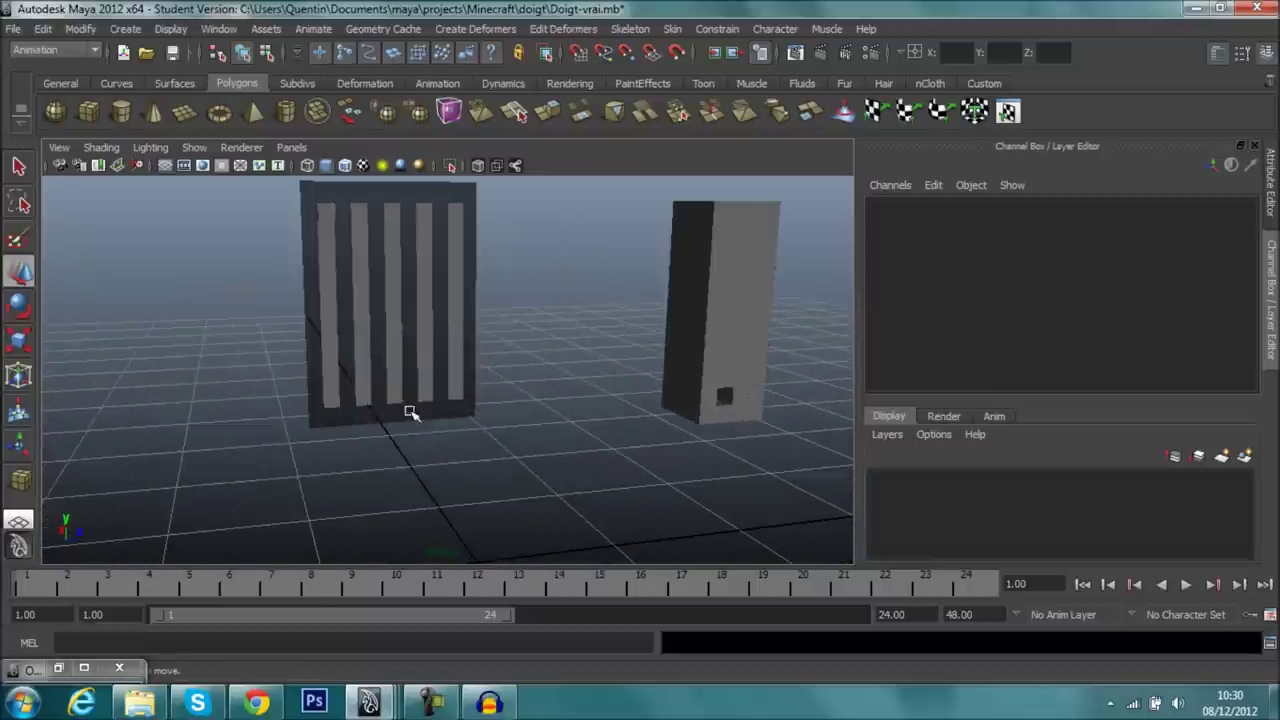
{"action": "scroll", "coordinate": [529, 378], "scroll_direction": "up", "scroll_amount": 3}
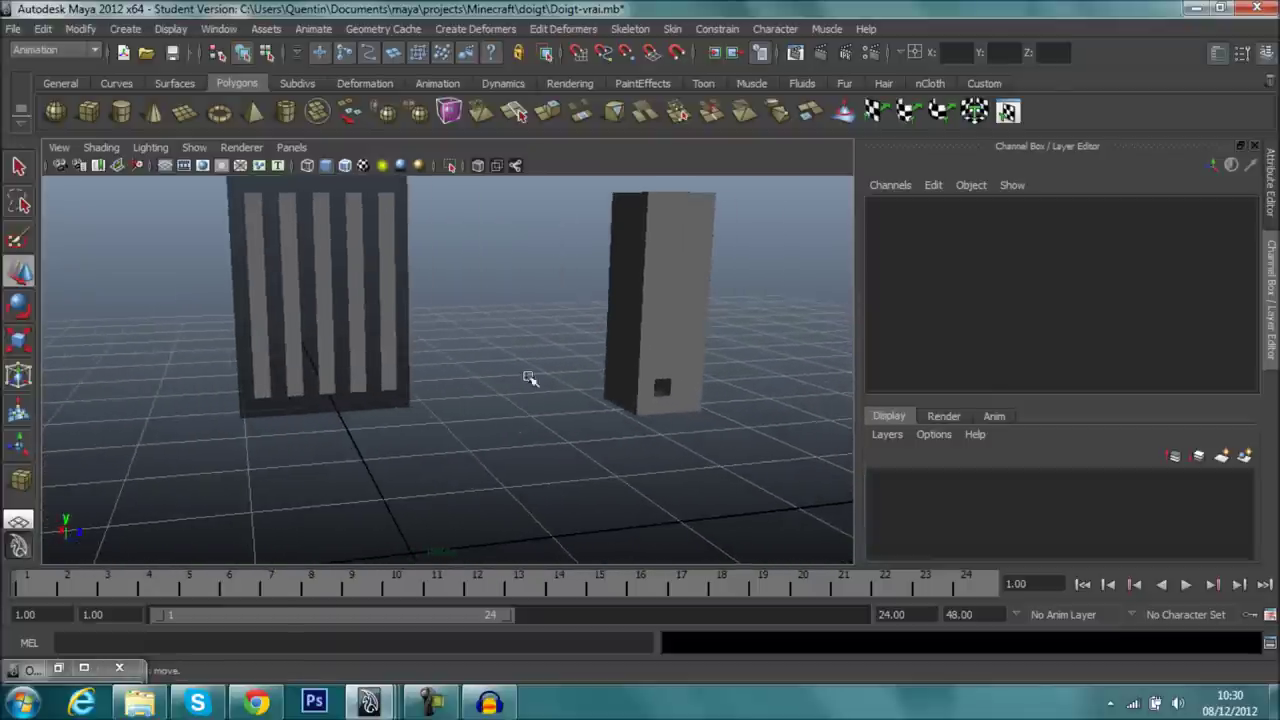
{"action": "right_click_drag", "start_coordinate": [529, 378], "coordinate": [600, 414], "text": "alt"}
{"action": "middle_click_drag", "start_coordinate": [600, 414], "coordinate": [314, 414], "text": "alt"}
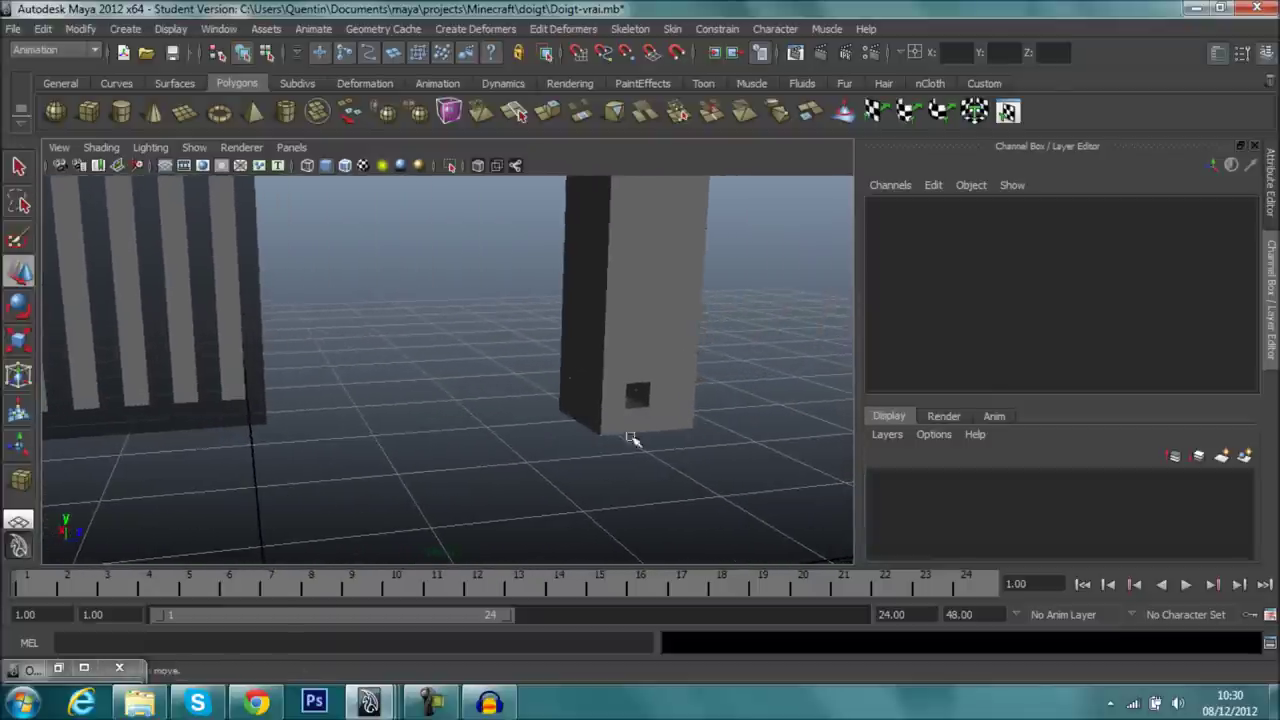
- Orbit the scene, selecting the small cube, the block below the window and the thin plane
{"action": "right_click_drag", "start_coordinate": [634, 437], "coordinate": [277, 423], "text": "alt"}
{"action": "mouse_move", "coordinate": [277, 423]}
{"action": "left_mouse_down", "text": "alt"}
{"action": "mouse_move", "coordinate": [480, 400]}
{"action": "mouse_move", "coordinate": [600, 337]}
{"action": "mouse_move", "coordinate": [394, 423]}
{"action": "mouse_move", "coordinate": [344, 473]}
{"action": "mouse_move", "coordinate": [314, 394]}
{"action": "left_mouse_up", "text": "alt"}
{"action": "mouse_move", "coordinate": [314, 394]}
{"action": "right_mouse_down", "text": "alt"}
{"action": "mouse_move", "coordinate": [346, 289]}
{"action": "mouse_move", "coordinate": [377, 340]}
{"action": "right_mouse_up", "text": "alt"}
{"action": "left_click", "coordinate": [346, 286]}
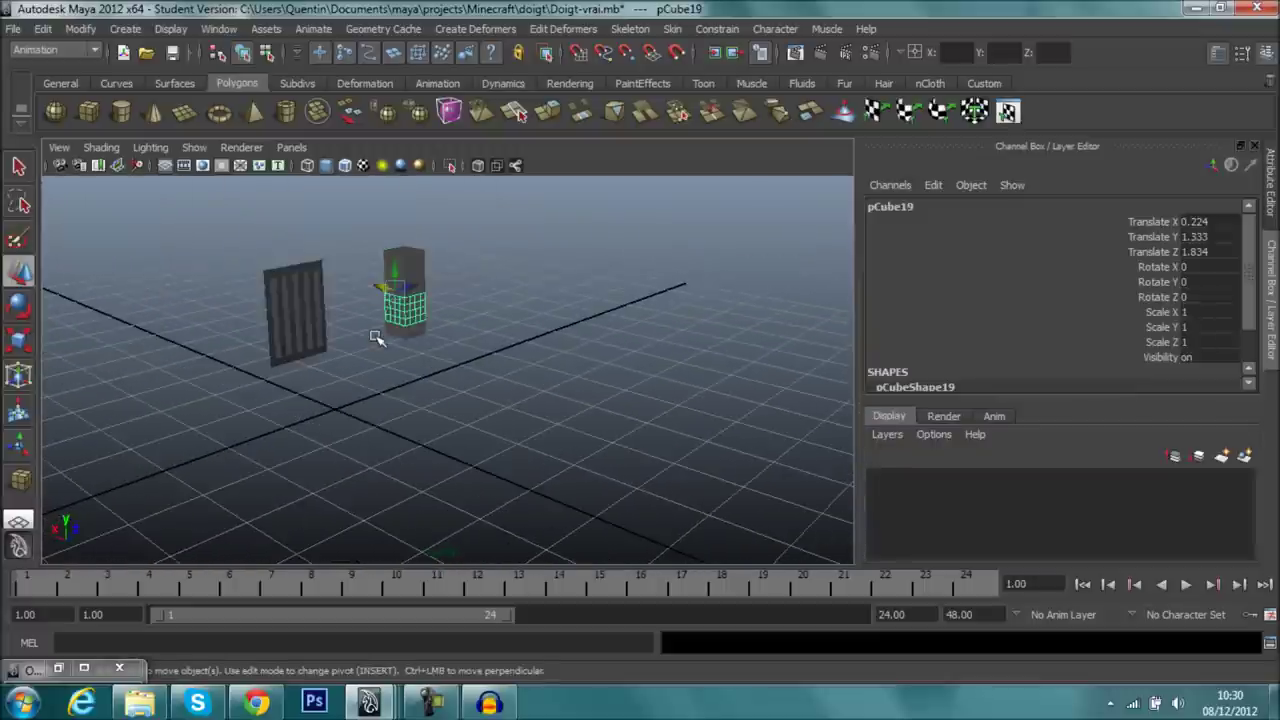
{"action": "left_click_drag", "start_coordinate": [375, 336], "coordinate": [503, 271], "text": "alt"}
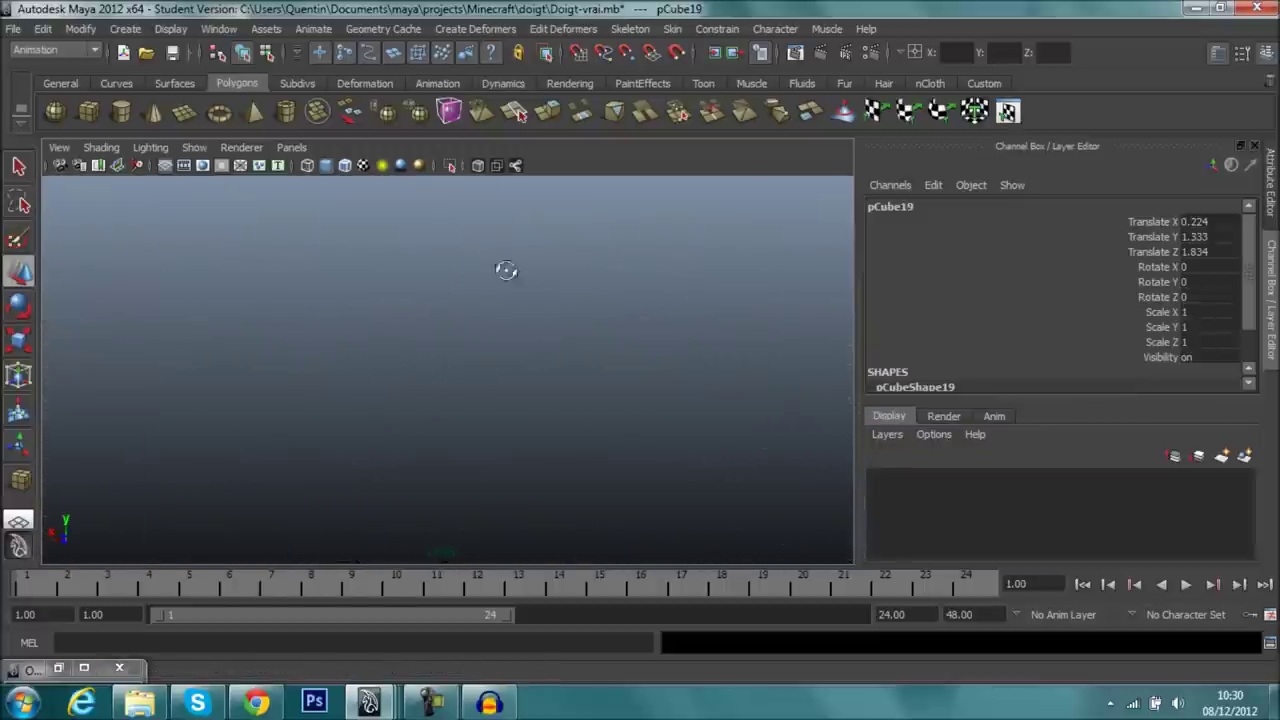
{"action": "mouse_move", "coordinate": [340, 392]}
{"action": "left_mouse_down", "text": "alt"}
{"action": "mouse_move", "coordinate": [711, 394]}
{"action": "mouse_move", "coordinate": [586, 380]}
{"action": "mouse_move", "coordinate": [611, 437]}
{"action": "mouse_move", "coordinate": [777, 449]}
{"action": "mouse_move", "coordinate": [717, 371]}
{"action": "mouse_move", "coordinate": [563, 360]}
{"action": "left_mouse_up", "text": "alt"}
{"action": "right_click_drag", "start_coordinate": [563, 360], "coordinate": [514, 534], "text": "alt"}
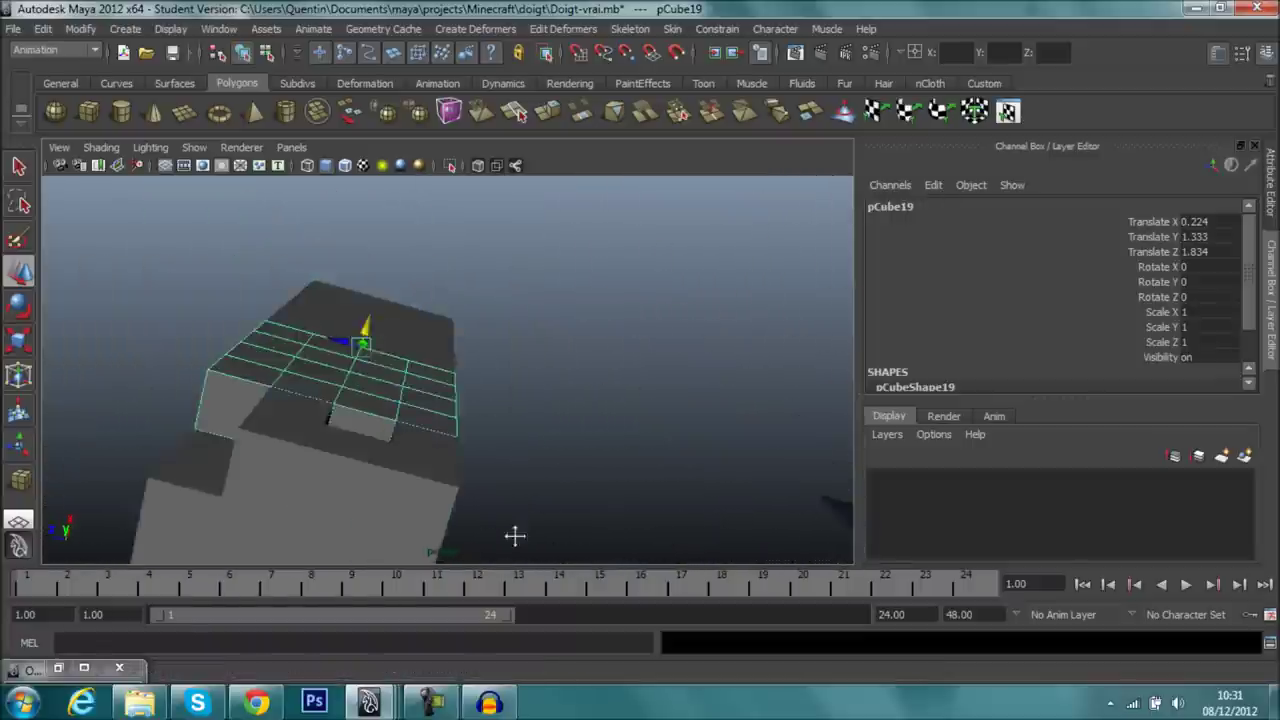
{"action": "left_click", "coordinate": [428, 371]}
{"action": "mouse_move", "coordinate": [601, 436]}
{"action": "left_mouse_down", "text": "alt"}
{"action": "mouse_move", "coordinate": [428, 371]}
{"action": "mouse_move", "coordinate": [508, 400]}
{"action": "mouse_move", "coordinate": [428, 517]}
{"action": "mouse_move", "coordinate": [480, 394]}
{"action": "mouse_move", "coordinate": [529, 437]}
{"action": "mouse_move", "coordinate": [571, 426]}
{"action": "mouse_move", "coordinate": [449, 452]}
{"action": "mouse_move", "coordinate": [171, 403]}
{"action": "mouse_move", "coordinate": [346, 428]}
{"action": "left_mouse_up", "text": "alt"}
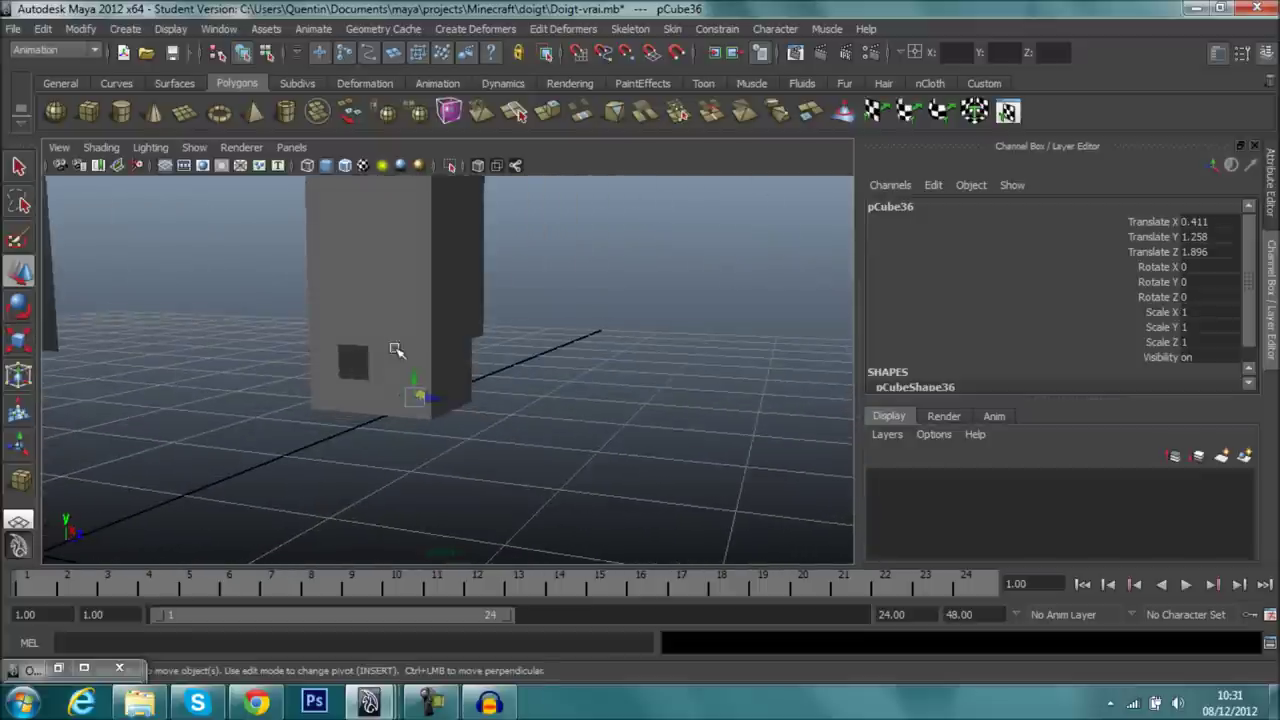
{"action": "mouse_move", "coordinate": [303, 333]}
{"action": "left_mouse_down", "text": "alt"}
{"action": "mouse_move", "coordinate": [406, 334]}
{"action": "mouse_move", "coordinate": [469, 403]}
{"action": "left_mouse_up", "text": "alt"}
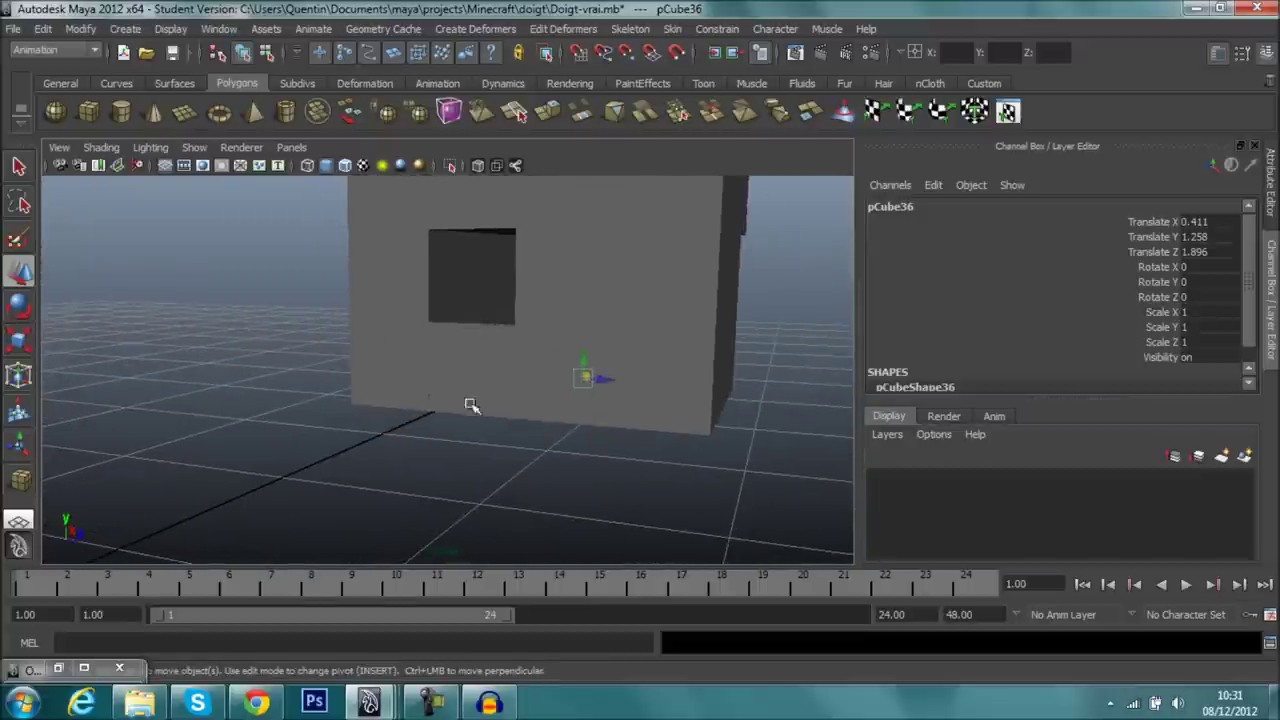
{"action": "left_click", "coordinate": [390, 390]}
{"action": "mouse_move", "coordinate": [548, 421]}
{"action": "left_mouse_down", "text": "alt"}
{"action": "mouse_move", "coordinate": [597, 474]}
{"action": "mouse_move", "coordinate": [618, 458]}
{"action": "mouse_move", "coordinate": [600, 487]}
{"action": "left_mouse_up", "text": "alt"}
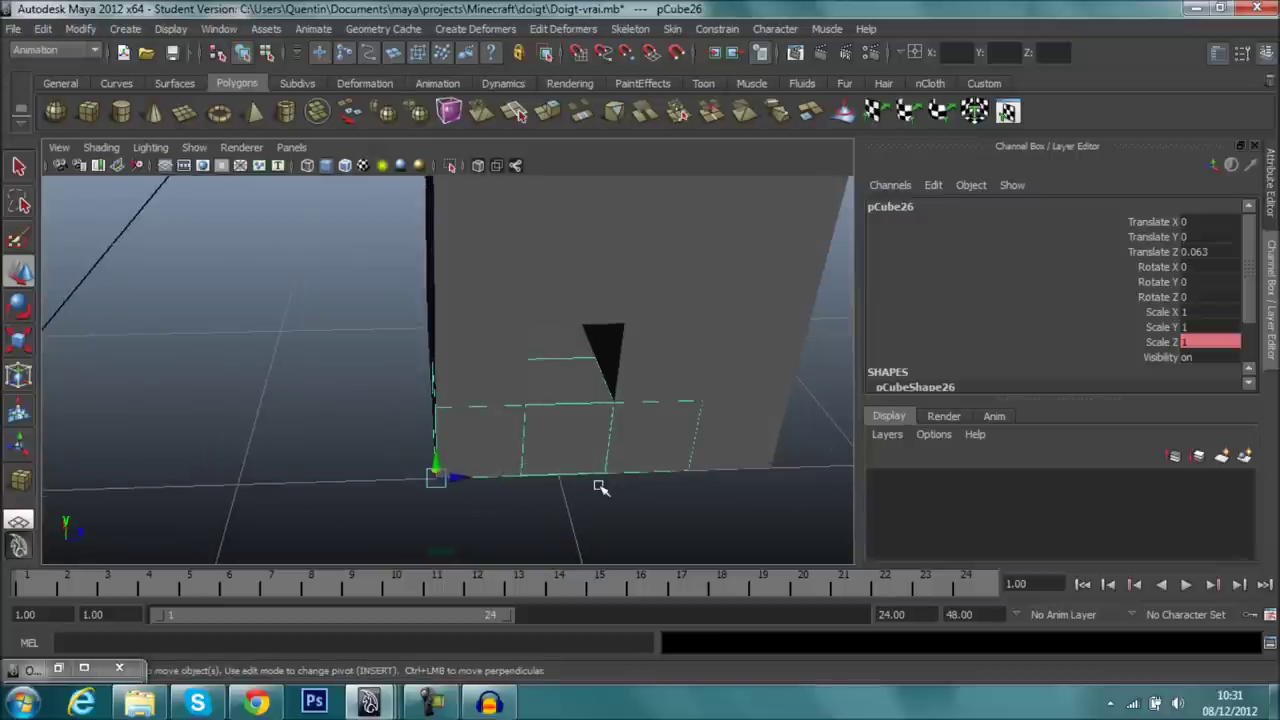
{"action": "left_click", "coordinate": [617, 383]}
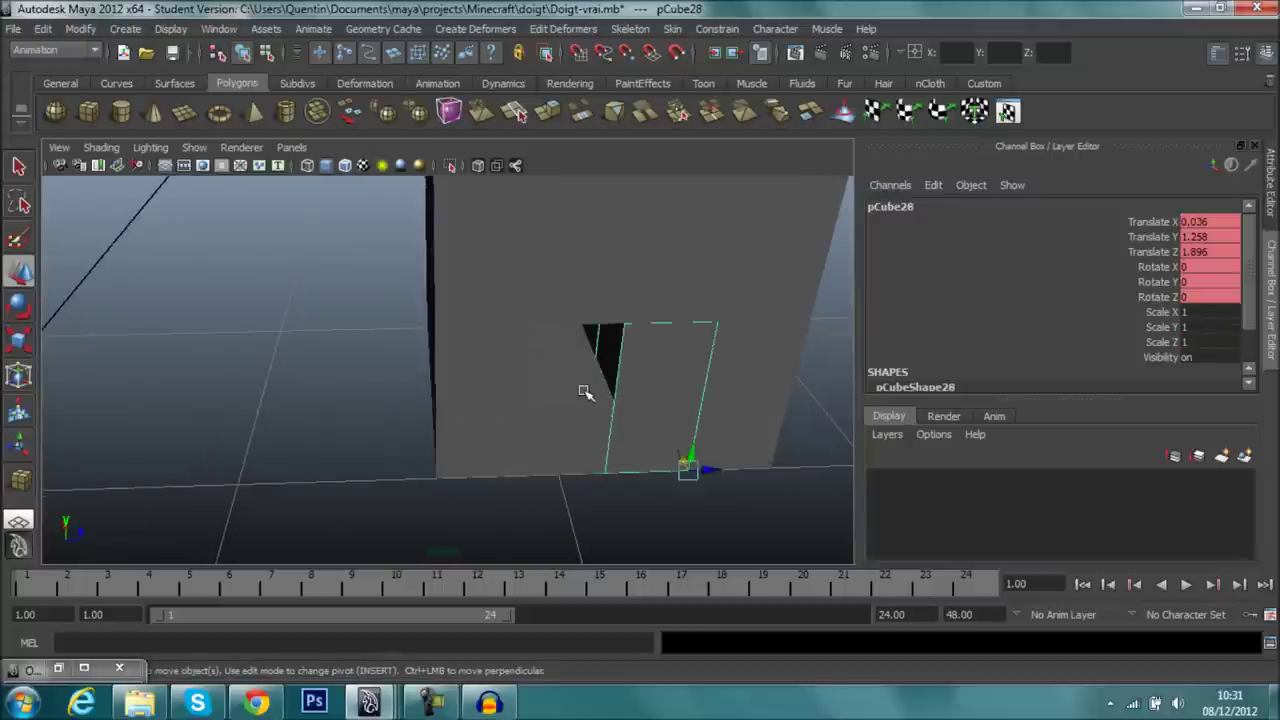
- Lower a light strip on the striped panel along Y
{"action": "scroll", "coordinate": [500, 380], "scroll_direction": "down", "scroll_amount": 2}
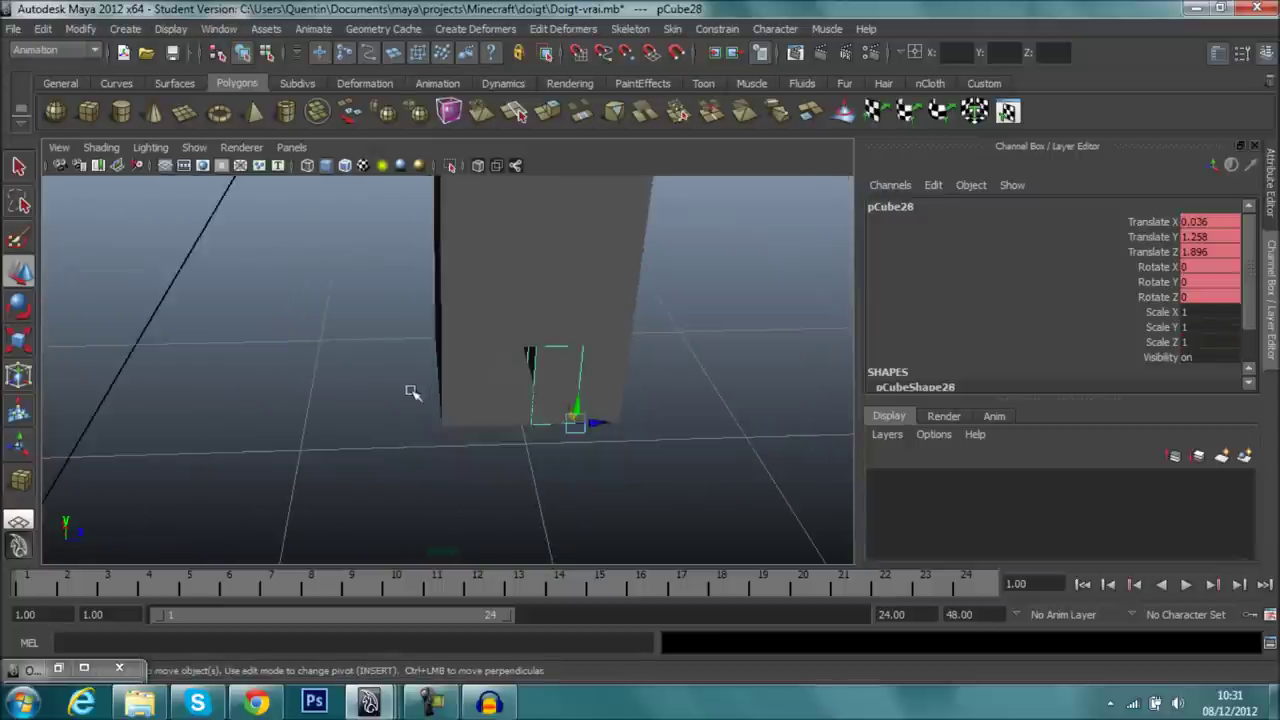
{"action": "scroll", "coordinate": [400, 380], "scroll_direction": "down", "scroll_amount": 2}
{"action": "scroll", "coordinate": [480, 400], "scroll_direction": "down", "scroll_amount": 3}
{"action": "scroll", "coordinate": [500, 390], "scroll_direction": "down", "scroll_amount": 2}
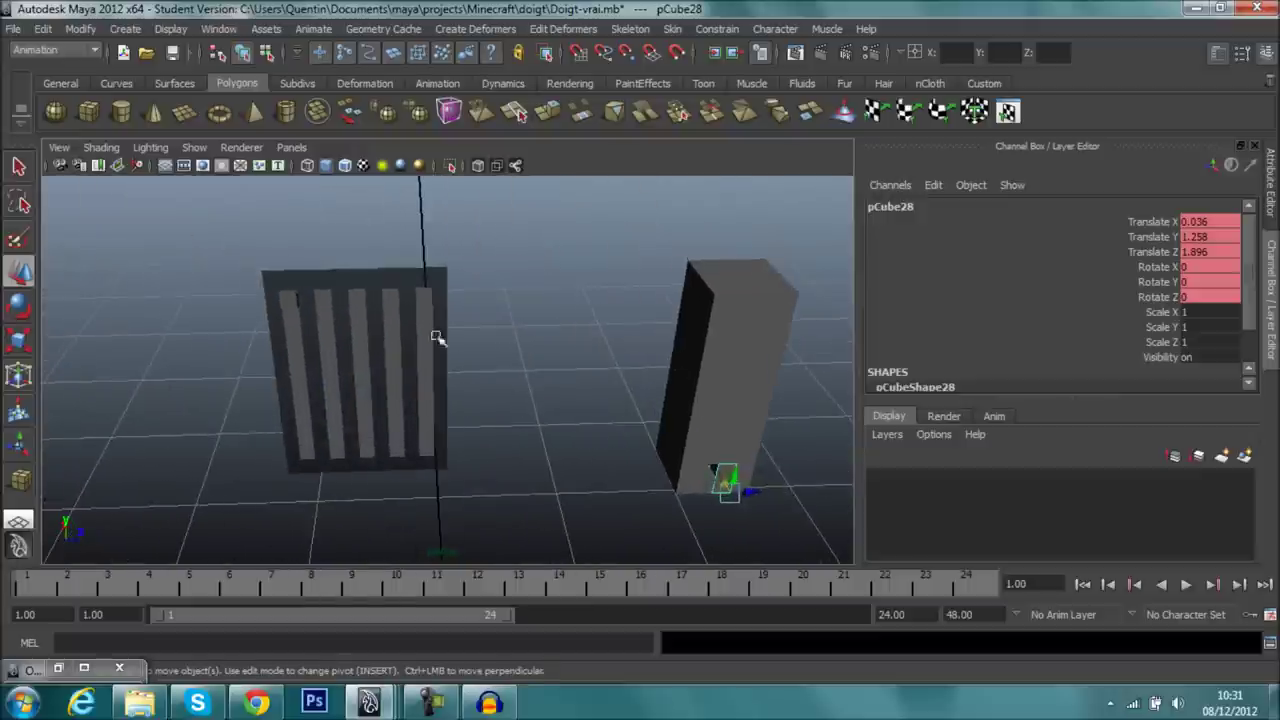
{"action": "left_click", "coordinate": [285, 302]}
{"action": "mouse_move", "coordinate": [300, 290]}
{"action": "left_mouse_down"}
{"action": "mouse_move", "coordinate": [305, 357]}
{"action": "mouse_move", "coordinate": [309, 289]}
{"action": "left_mouse_up"}
{"action": "left_click", "coordinate": [523, 234]}
- Select pCube26 below the window opening and show its polyCube22 creation sizes
{"action": "mouse_move", "coordinate": [523, 234]}
{"action": "right_mouse_down", "text": "alt"}
{"action": "mouse_move", "coordinate": [600, 286]}
{"action": "mouse_move", "coordinate": [510, 180]}
{"action": "right_mouse_up", "text": "alt"}
{"action": "mouse_move", "coordinate": [509, 180]}
{"action": "left_mouse_down", "text": "alt"}
{"action": "mouse_move", "coordinate": [505, 170]}
{"action": "mouse_move", "coordinate": [309, 194]}
{"action": "mouse_move", "coordinate": [380, 314]}
{"action": "mouse_move", "coordinate": [383, 284]}
{"action": "mouse_move", "coordinate": [362, 303]}
{"action": "left_mouse_up", "text": "alt"}
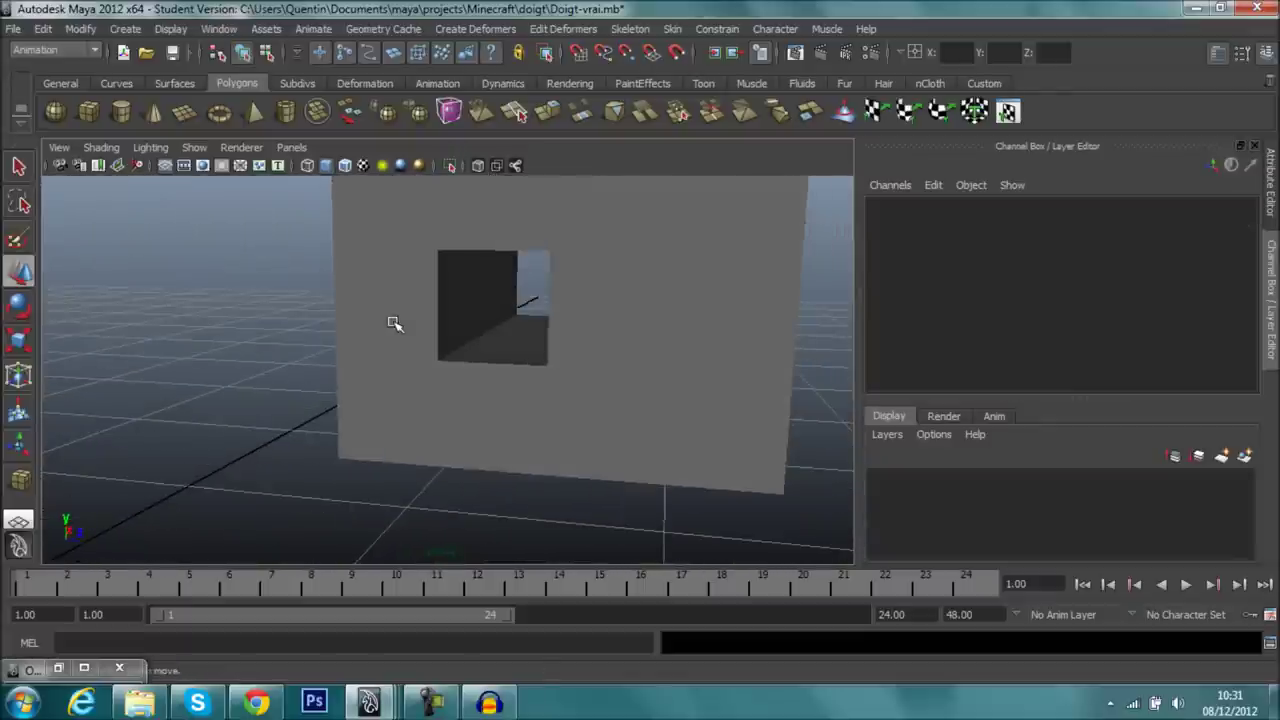
{"action": "left_click", "coordinate": [393, 323]}
{"action": "left_click", "coordinate": [470, 422]}
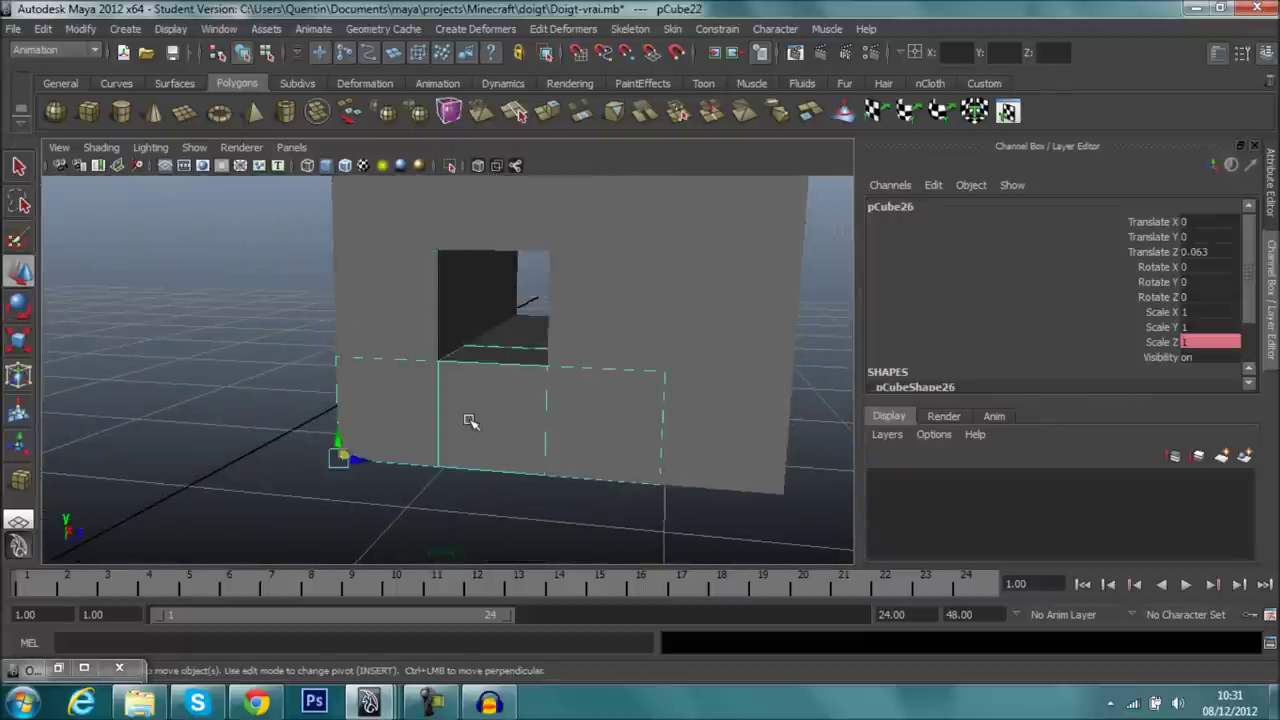
{"action": "scroll", "coordinate": [945, 345], "scroll_direction": "down", "scroll_amount": 2}
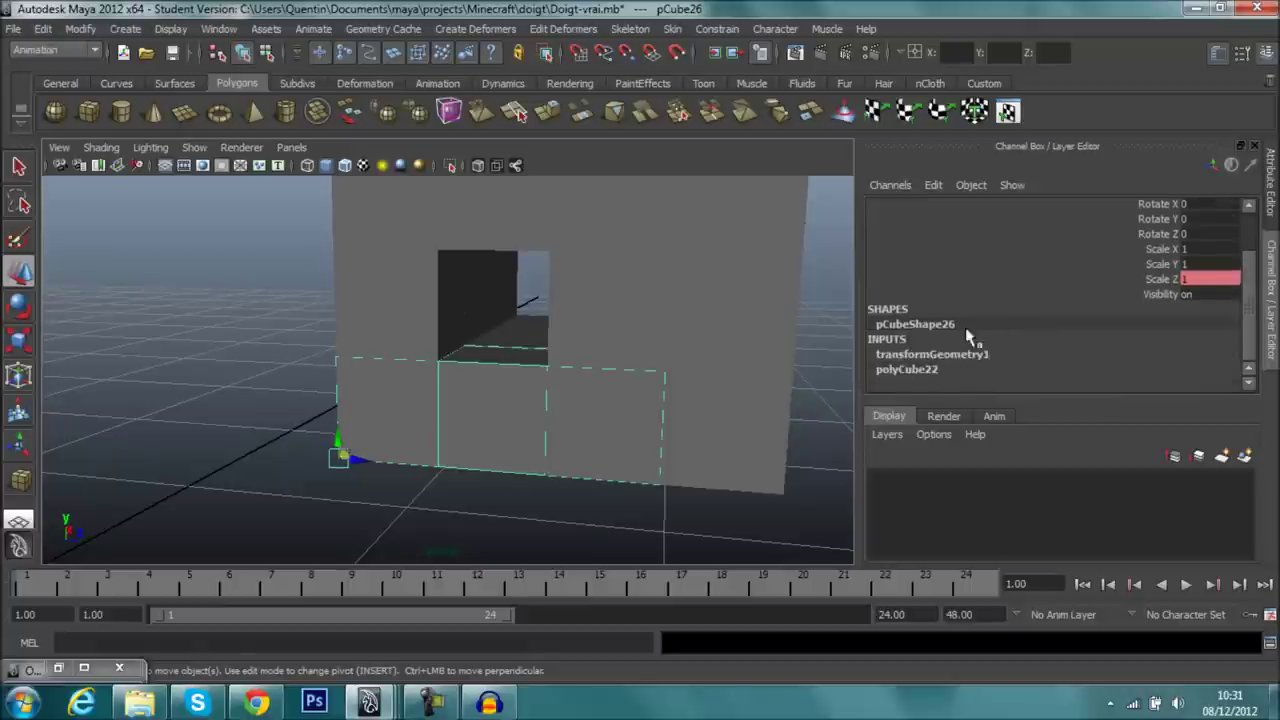
{"action": "left_click", "coordinate": [935, 370]}
{"action": "scroll", "coordinate": [920, 367], "scroll_direction": "down", "scroll_amount": 3}
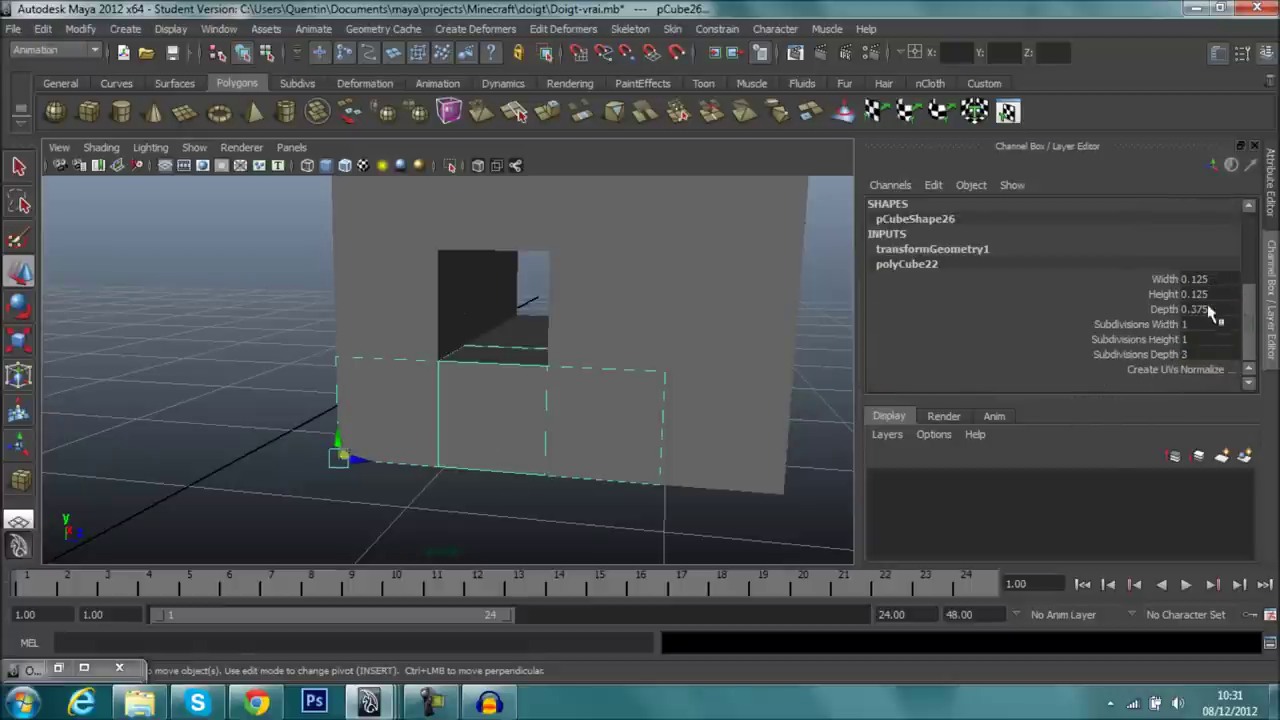
- Pull back from the wall and create a new cube, pCube45, on the grid
{"action": "right_click_drag", "start_coordinate": [324, 452], "coordinate": [286, 448], "text": "alt"}
{"action": "mouse_move", "coordinate": [286, 448]}
{"action": "left_mouse_down", "text": "alt"}
{"action": "mouse_move", "coordinate": [340, 448]}
{"action": "mouse_move", "coordinate": [300, 374]}
{"action": "mouse_move", "coordinate": [474, 406]}
{"action": "mouse_move", "coordinate": [631, 386]}
{"action": "mouse_move", "coordinate": [689, 326]}
{"action": "mouse_move", "coordinate": [520, 374]}
{"action": "mouse_move", "coordinate": [880, 465]}
{"action": "mouse_move", "coordinate": [586, 443]}
{"action": "mouse_move", "coordinate": [537, 457]}
{"action": "mouse_move", "coordinate": [578, 430]}
{"action": "left_mouse_up", "text": "alt"}
{"action": "left_click", "coordinate": [88, 111]}
- Draw a small cube and size it 0.125 wide, 0.25 high and 0.125 deep
{"action": "mouse_move", "coordinate": [366, 425]}
{"action": "left_mouse_down", "text": "alt"}
{"action": "mouse_move", "coordinate": [470, 474]}
{"action": "mouse_move", "coordinate": [470, 445]}
{"action": "left_mouse_up", "text": "alt"}
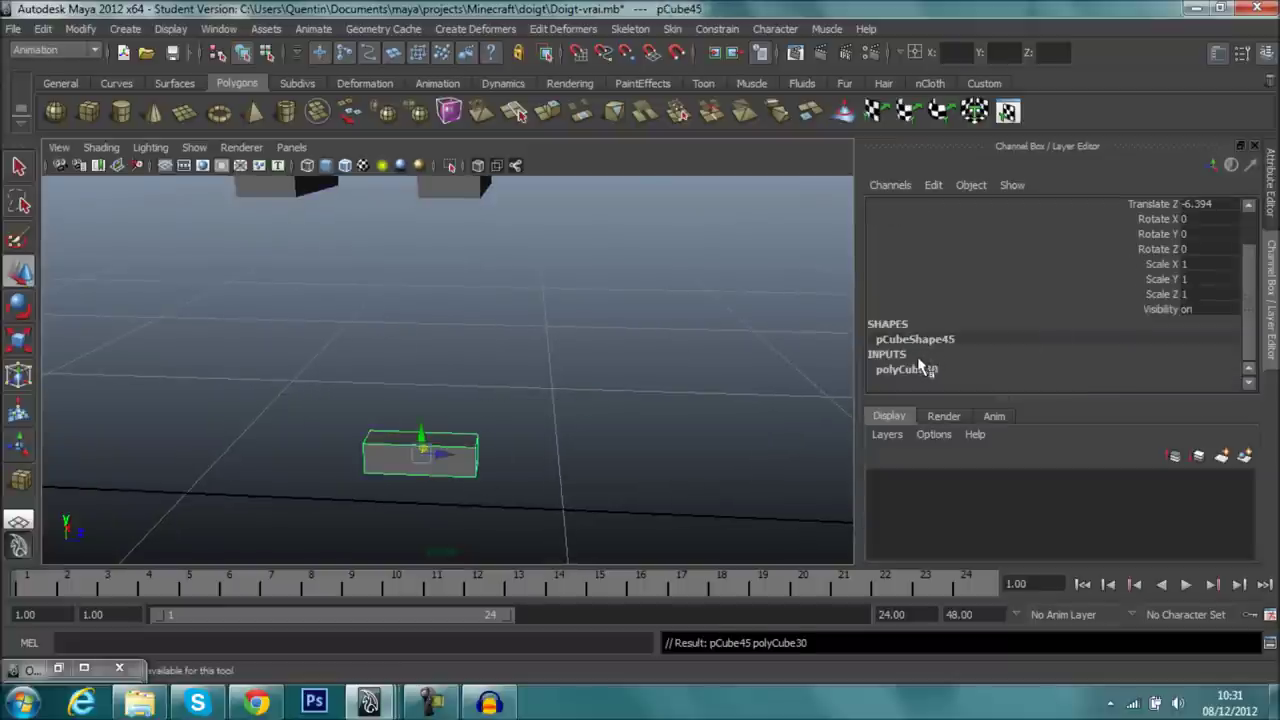
{"action": "left_click", "coordinate": [1010, 370]}
{"action": "double_click", "coordinate": [1196, 278]}
{"action": "type", "text": "0.125"}
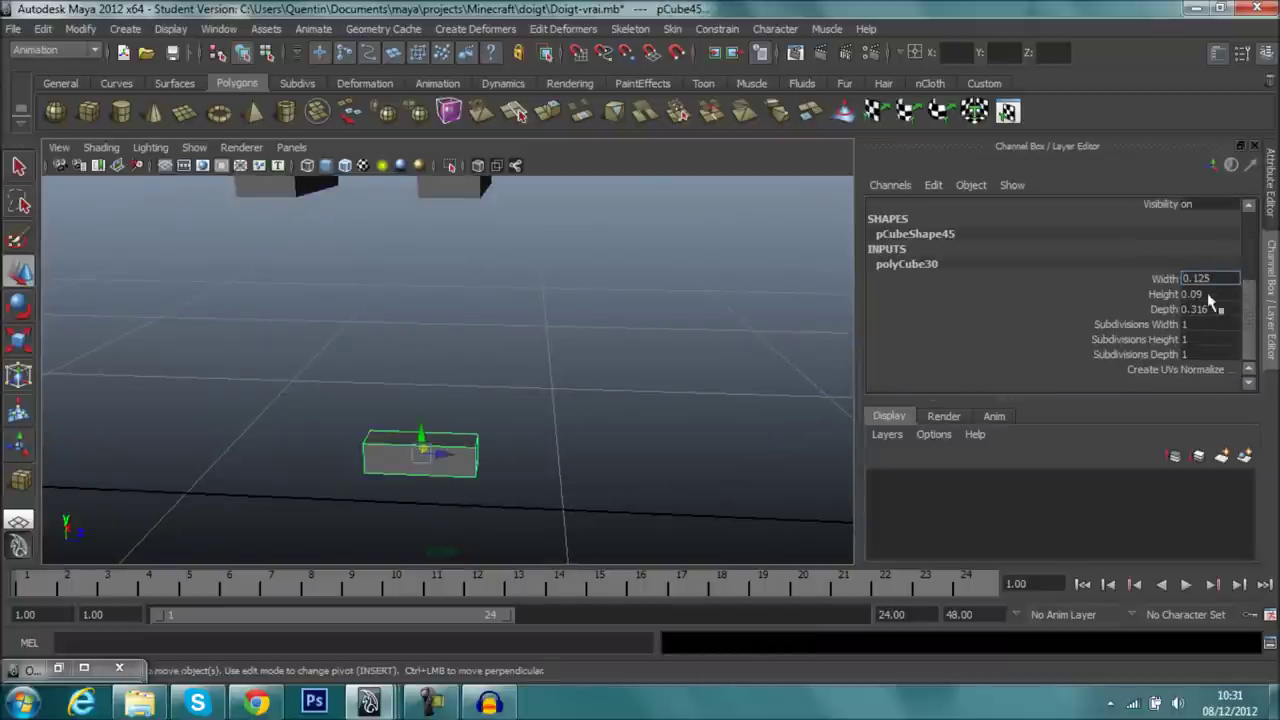
{"action": "double_click", "coordinate": [1195, 294]}
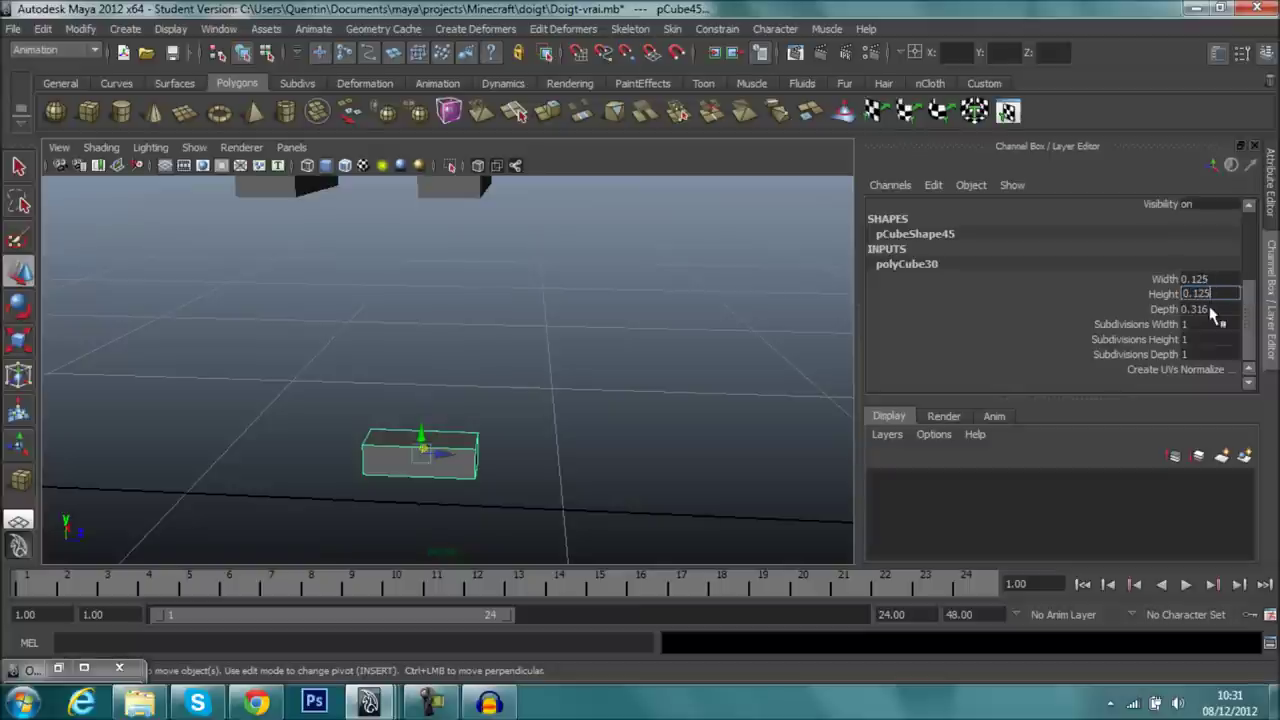
{"action": "key", "text": "Tab"}
{"action": "type", "text": "75"}
{"action": "key", "text": "Return"}
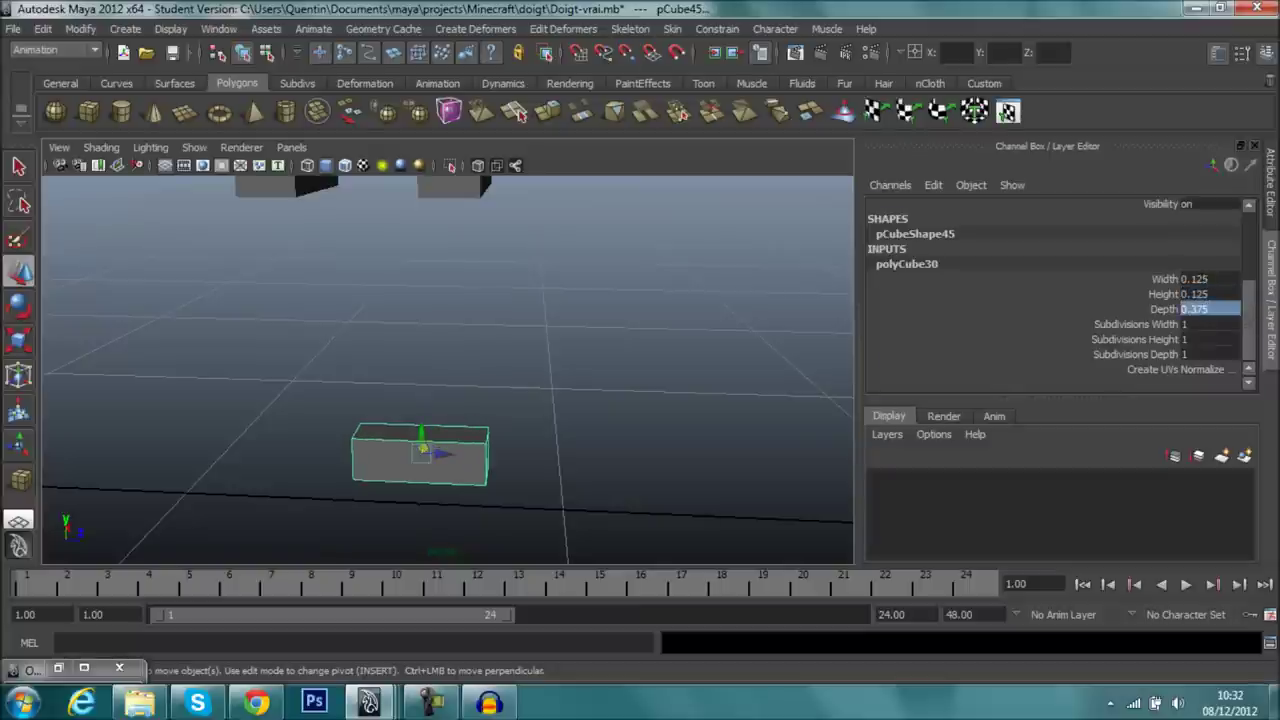
- Try 3 height and depth subdivisions on the new cube
{"action": "mouse_move", "coordinate": [850, 465]}
{"action": "left_mouse_down", "text": "alt"}
{"action": "mouse_move", "coordinate": [580, 443]}
{"action": "mouse_move", "coordinate": [808, 392]}
{"action": "left_mouse_up", "text": "alt"}
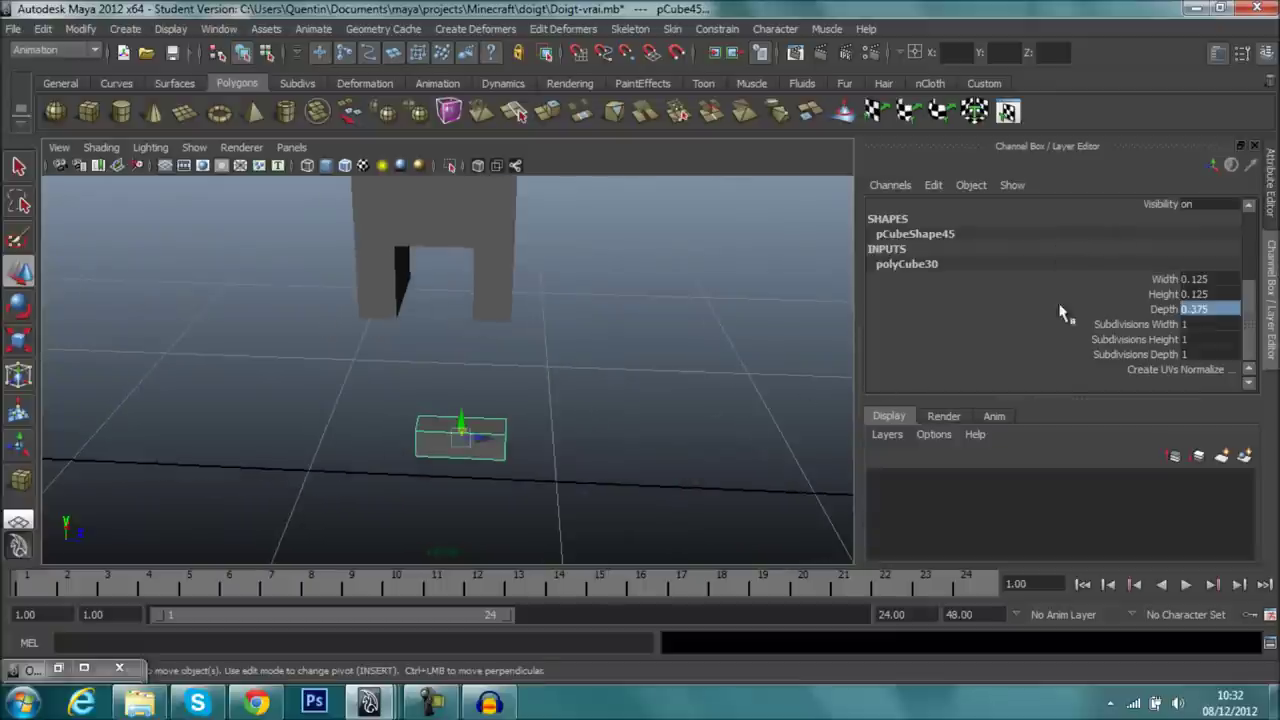
{"action": "left_click", "coordinate": [1219, 339]}
{"action": "type", "text": "3"}
{"action": "key", "text": "Return"}
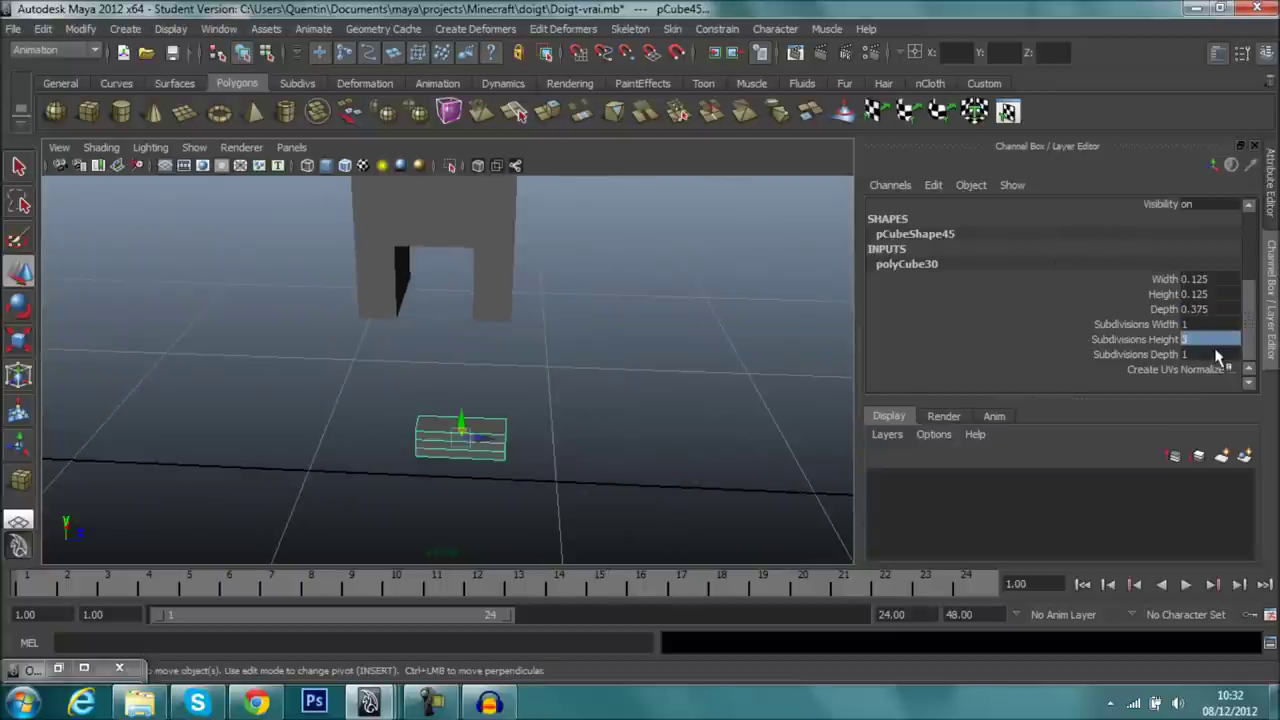
{"action": "left_click", "coordinate": [1213, 324]}
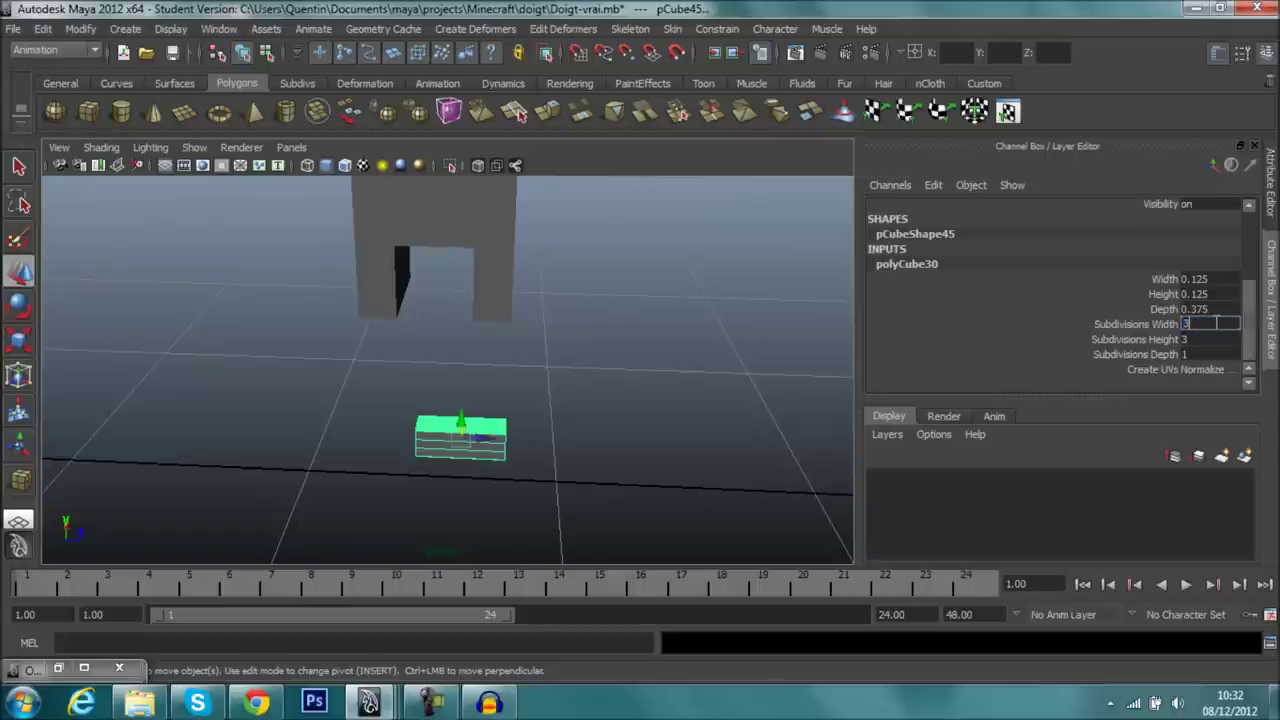
{"action": "key", "text": "Return"}
{"action": "left_click", "coordinate": [1205, 355]}
{"action": "type", "text": "3"}
- Set the cube's width and height subdivisions back to 1
{"action": "left_click", "coordinate": [1210, 339]}
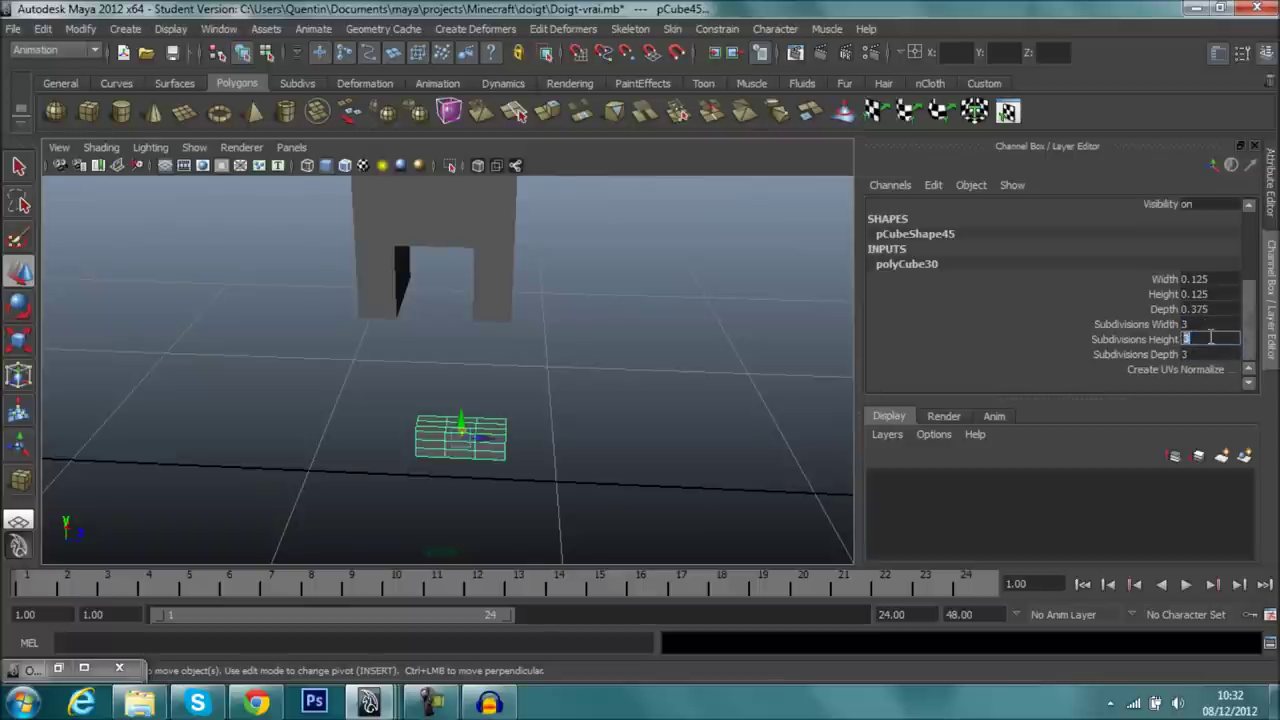
{"action": "left_click", "coordinate": [1206, 324]}
{"action": "type", "text": "1"}
{"action": "key", "text": "Tab"}
{"action": "type", "text": "1"}
{"action": "key", "text": "Return"}
- Snap the cube's pivot to its right corner and snap the cube up under the arch corner
{"action": "key", "text": "f"}
{"action": "key", "text": "Insert"}
{"action": "left_click_drag", "start_coordinate": [510, 473], "coordinate": [669, 459]}
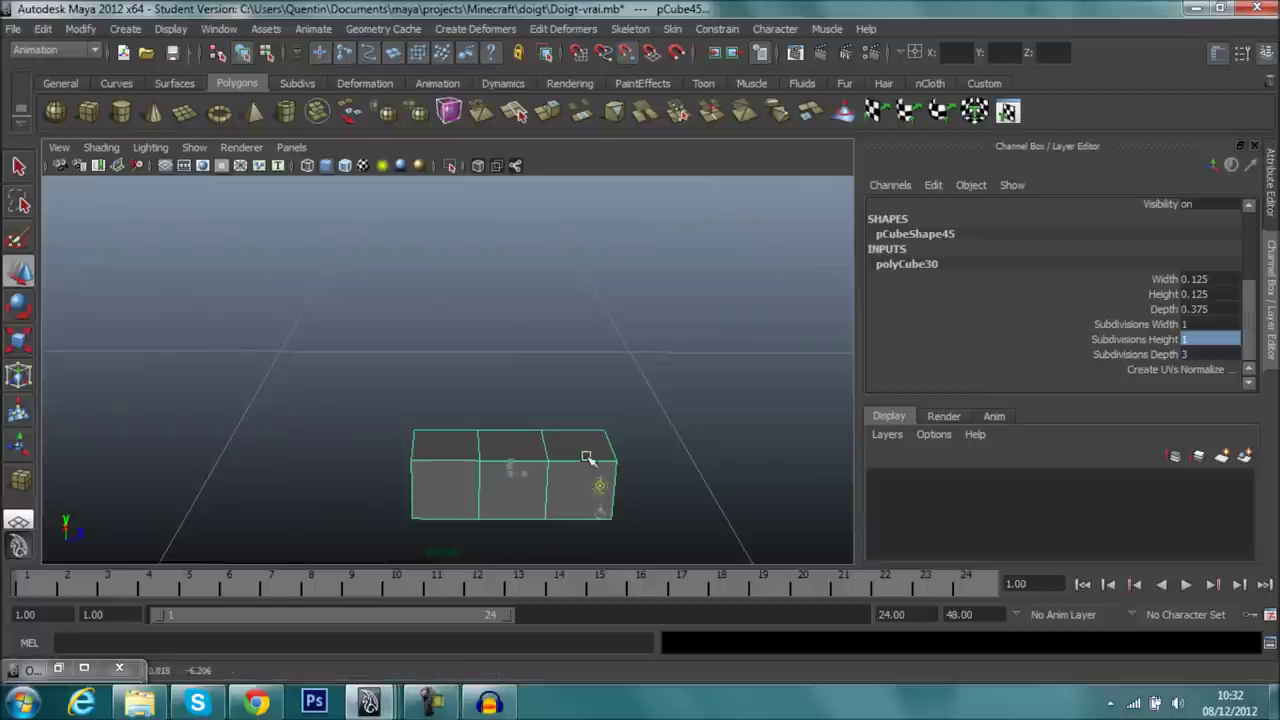
{"action": "key", "text": "Insert"}
{"action": "scroll", "coordinate": [634, 457], "scroll_direction": "down", "scroll_amount": 3}
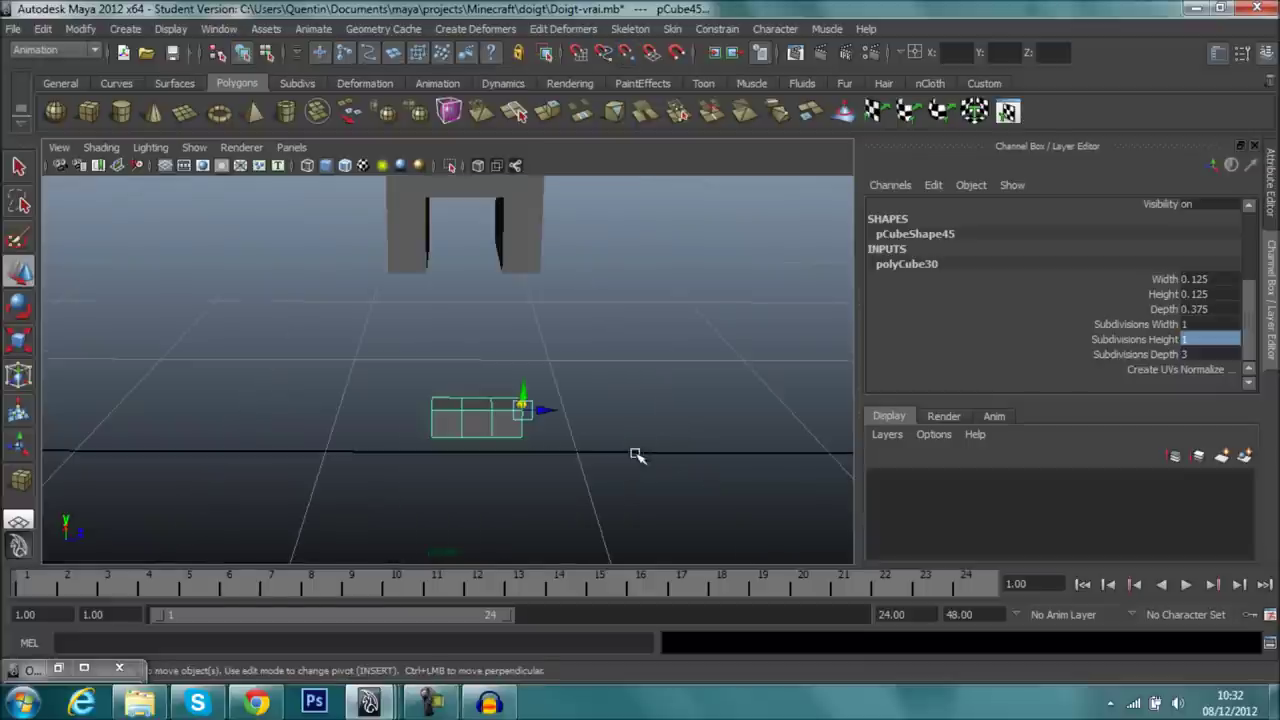
{"action": "left_click_drag", "start_coordinate": [522, 410], "coordinate": [536, 262]}
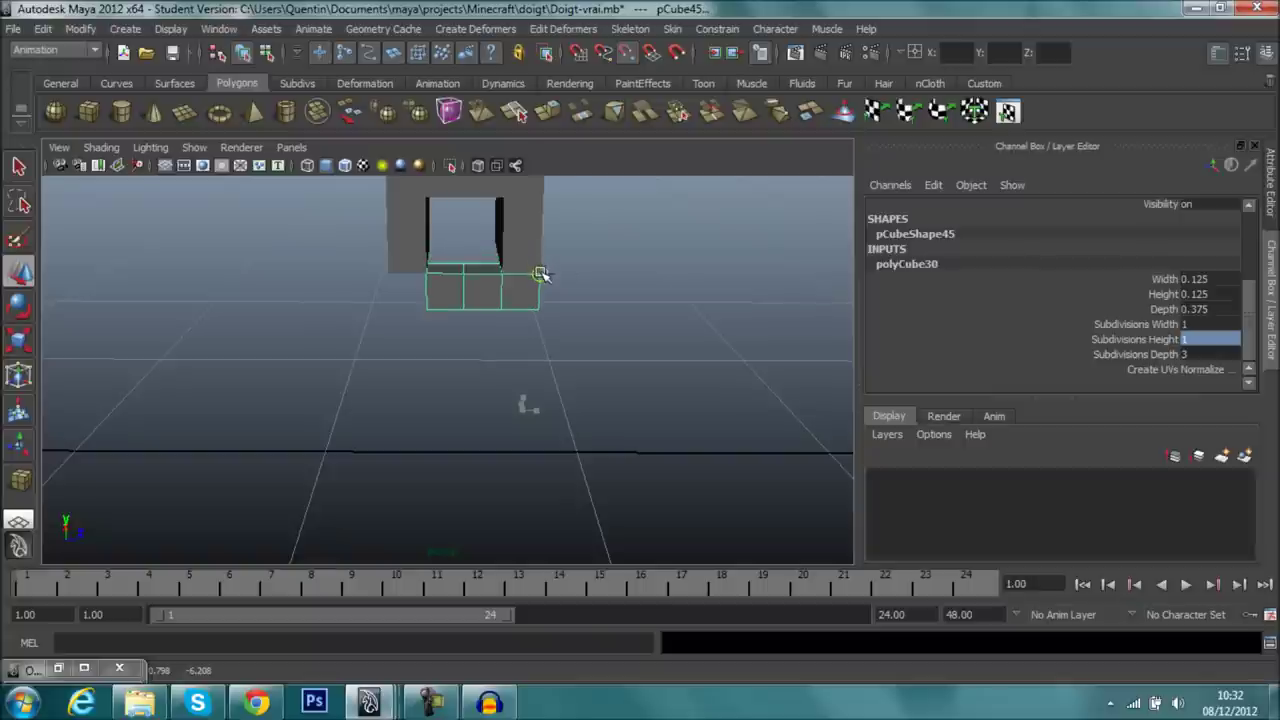
{"action": "scroll", "coordinate": [583, 294], "scroll_direction": "up", "scroll_amount": 3}
{"action": "scroll", "coordinate": [591, 314], "scroll_direction": "up", "scroll_amount": 2}
- Move the cube row's pivot to its bottom corner and raise the row into the opening
{"action": "left_click_drag", "start_coordinate": [591, 314], "coordinate": [566, 400], "text": "alt"}
{"action": "left_click", "coordinate": [668, 360]}
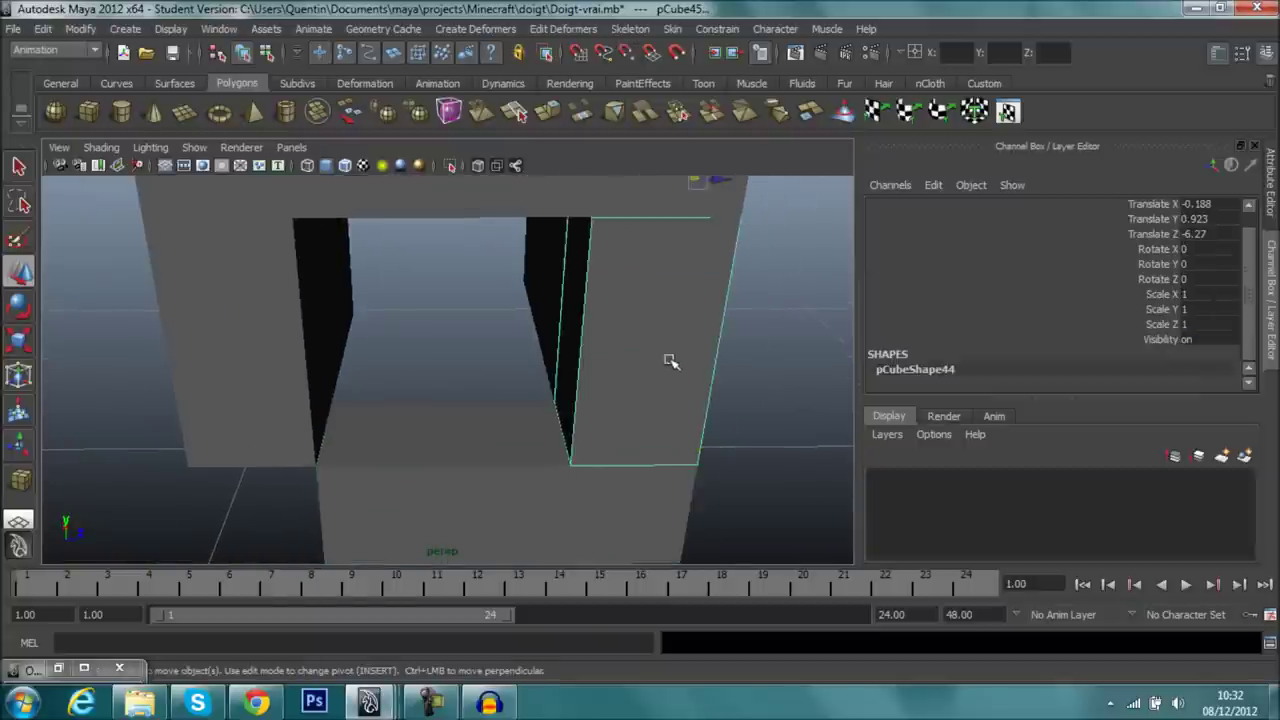
{"action": "scroll", "coordinate": [668, 360], "scroll_direction": "down", "scroll_amount": 5}
{"action": "mouse_move", "coordinate": [703, 386]}
{"action": "left_mouse_down", "text": "alt"}
{"action": "mouse_move", "coordinate": [700, 373]}
{"action": "mouse_move", "coordinate": [703, 397]}
{"action": "left_mouse_up", "text": "alt"}
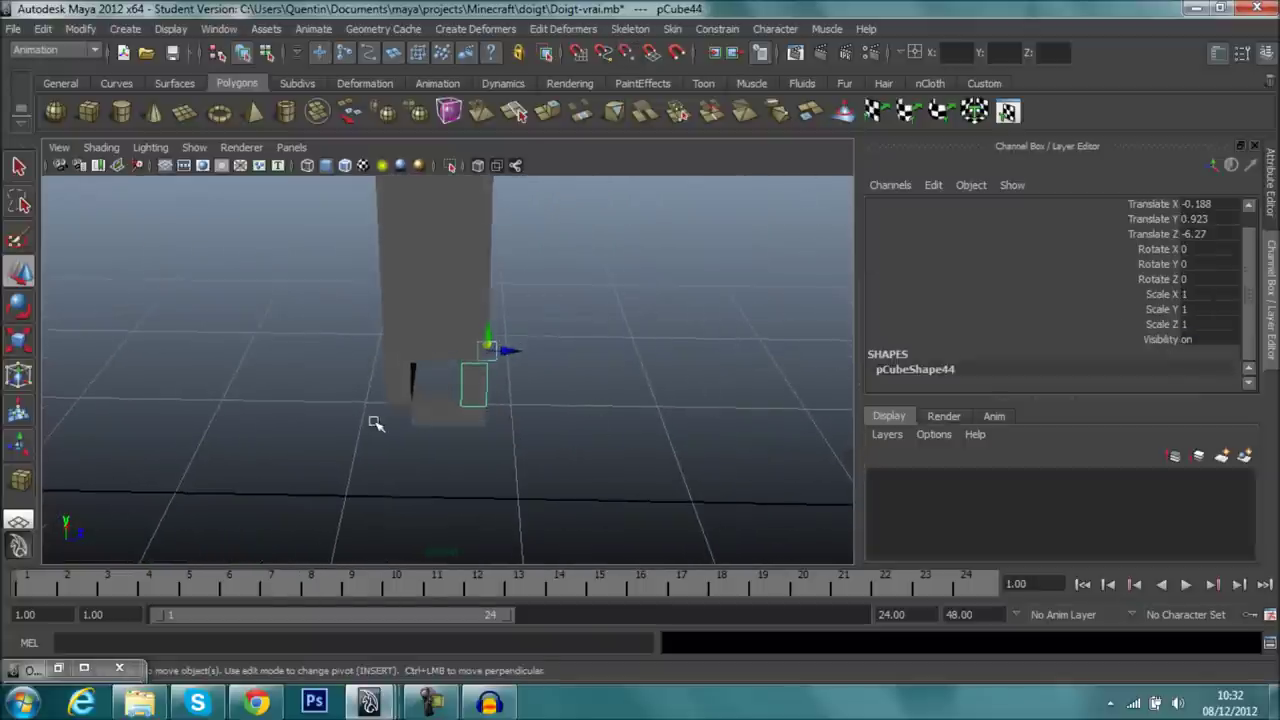
{"action": "left_click", "coordinate": [440, 420]}
{"action": "scroll", "coordinate": [468, 425], "scroll_direction": "up", "scroll_amount": 3}
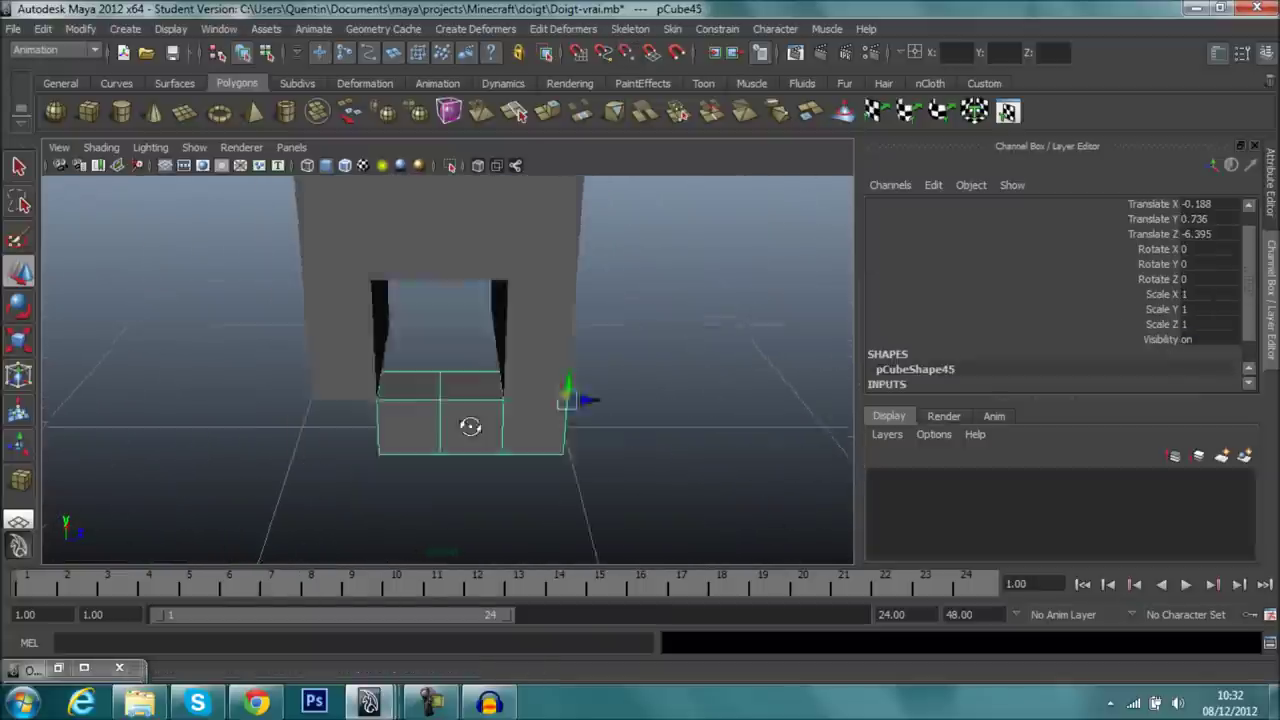
{"action": "scroll", "coordinate": [468, 425], "scroll_direction": "up", "scroll_amount": 2}
{"action": "key", "text": "Insert"}
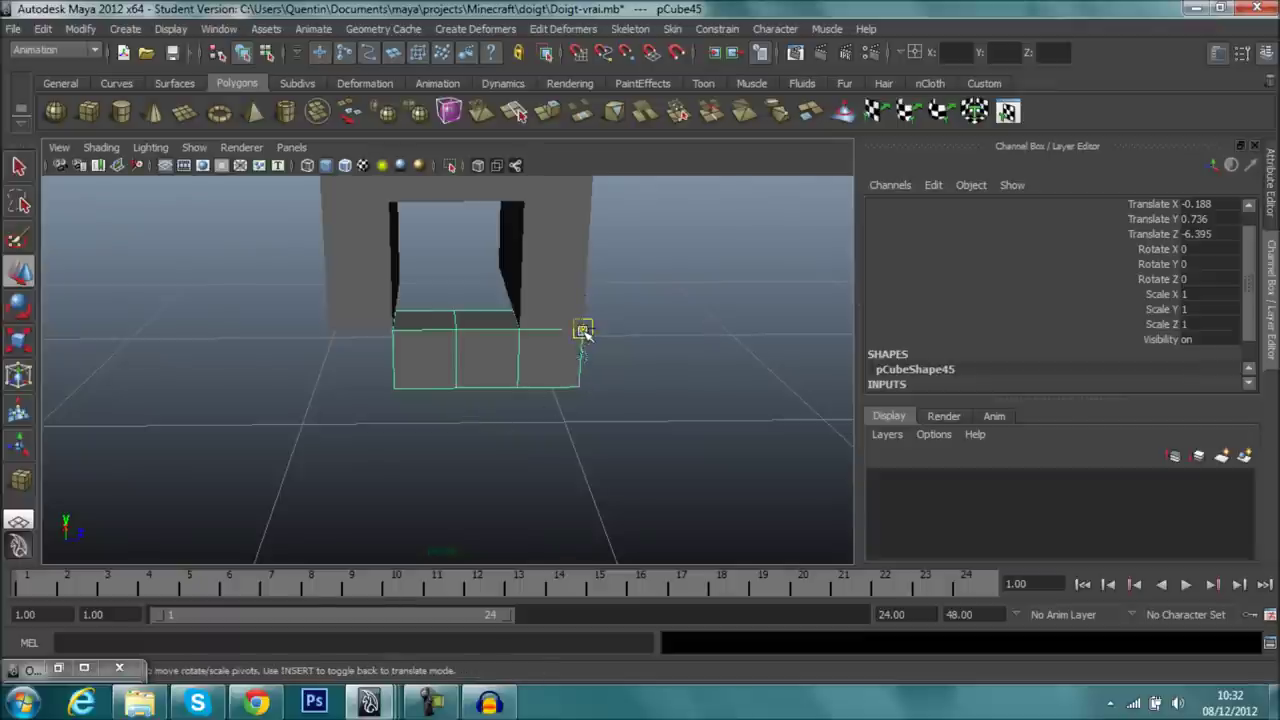
{"action": "left_click_drag", "start_coordinate": [583, 331], "coordinate": [579, 385]}
{"action": "key", "text": "Insert"}
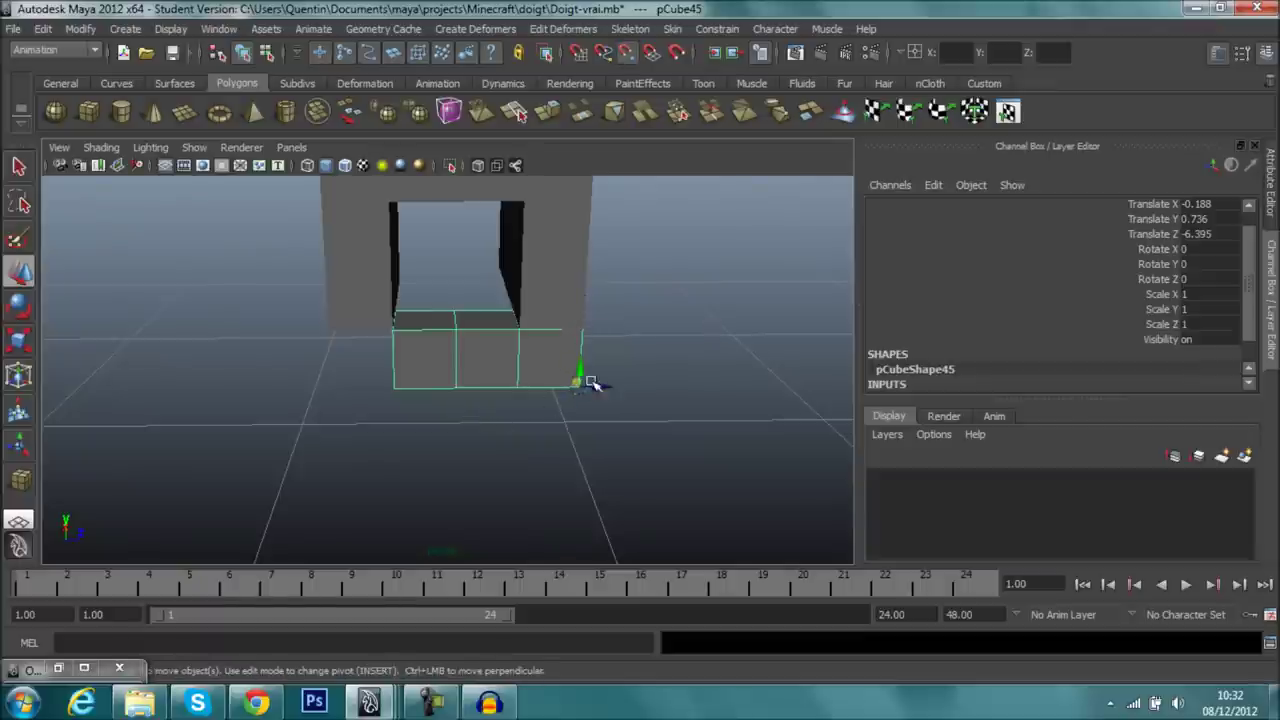
{"action": "left_click_drag", "start_coordinate": [576, 374], "coordinate": [580, 330]}
- Select the thin dark plane and check its width, height and depth values
{"action": "mouse_move", "coordinate": [708, 428]}
{"action": "left_mouse_down", "text": "alt"}
{"action": "mouse_move", "coordinate": [620, 363]}
{"action": "mouse_move", "coordinate": [674, 360]}
{"action": "mouse_move", "coordinate": [694, 400]}
{"action": "mouse_move", "coordinate": [592, 400]}
{"action": "left_mouse_up", "text": "alt"}
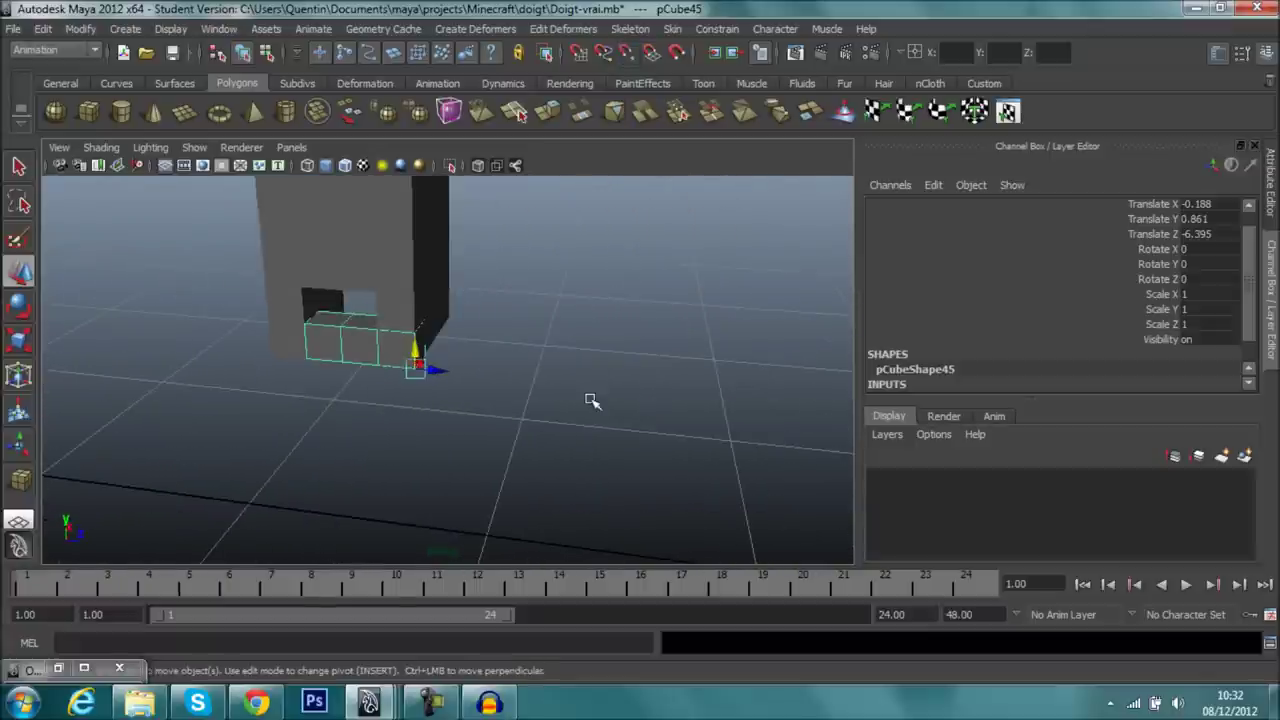
{"action": "mouse_move", "coordinate": [598, 430]}
{"action": "left_mouse_down", "text": "alt"}
{"action": "mouse_move", "coordinate": [910, 393]}
{"action": "mouse_move", "coordinate": [620, 440]}
{"action": "left_mouse_up", "text": "alt"}
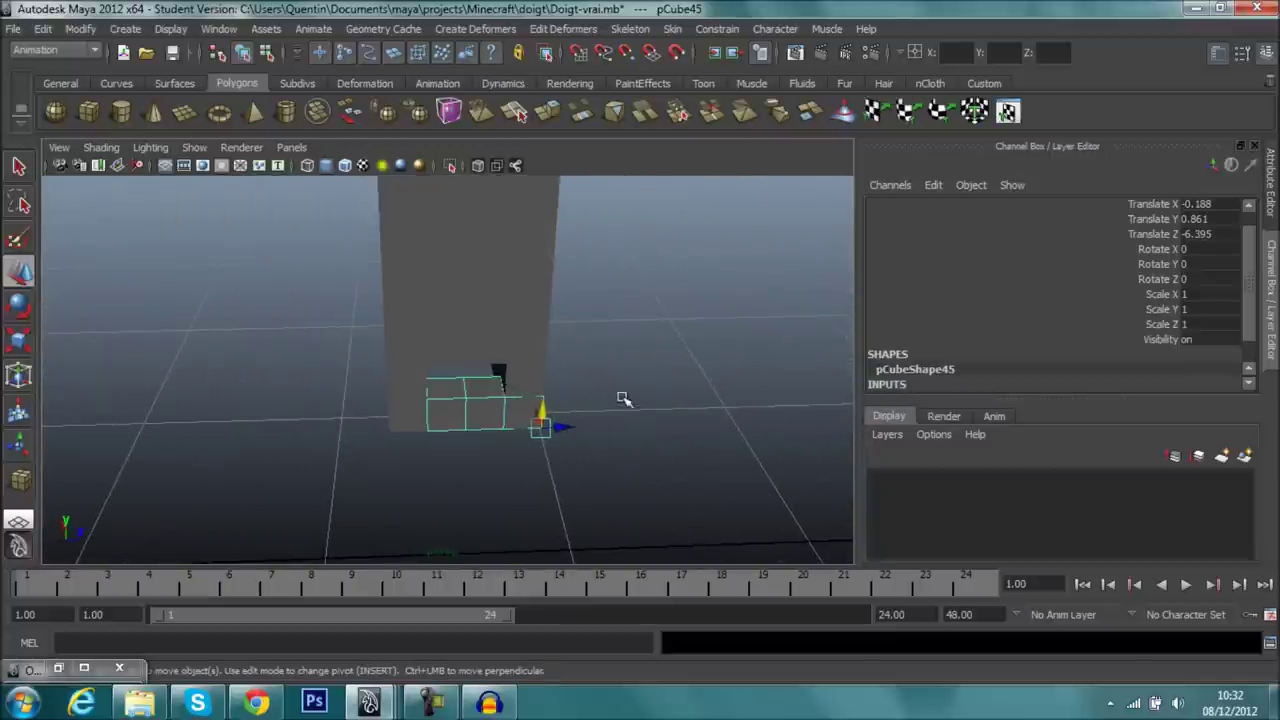
{"action": "mouse_move", "coordinate": [585, 467]}
{"action": "middle_mouse_down", "text": "alt"}
{"action": "mouse_move", "coordinate": [560, 343]}
{"action": "mouse_move", "coordinate": [220, 397]}
{"action": "mouse_move", "coordinate": [477, 363]}
{"action": "mouse_move", "coordinate": [68, 389]}
{"action": "mouse_move", "coordinate": [552, 314]}
{"action": "mouse_move", "coordinate": [309, 349]}
{"action": "mouse_move", "coordinate": [449, 311]}
{"action": "mouse_move", "coordinate": [425, 325]}
{"action": "middle_mouse_up", "text": "alt"}
{"action": "left_click", "coordinate": [548, 303]}
{"action": "mouse_move", "coordinate": [550, 344]}
{"action": "middle_mouse_down", "text": "alt"}
{"action": "mouse_move", "coordinate": [543, 314]}
{"action": "mouse_move", "coordinate": [789, 331]}
{"action": "middle_mouse_up", "text": "alt"}
{"action": "scroll", "coordinate": [910, 383], "scroll_direction": "down", "scroll_amount": 2}
{"action": "left_click", "coordinate": [906, 371]}
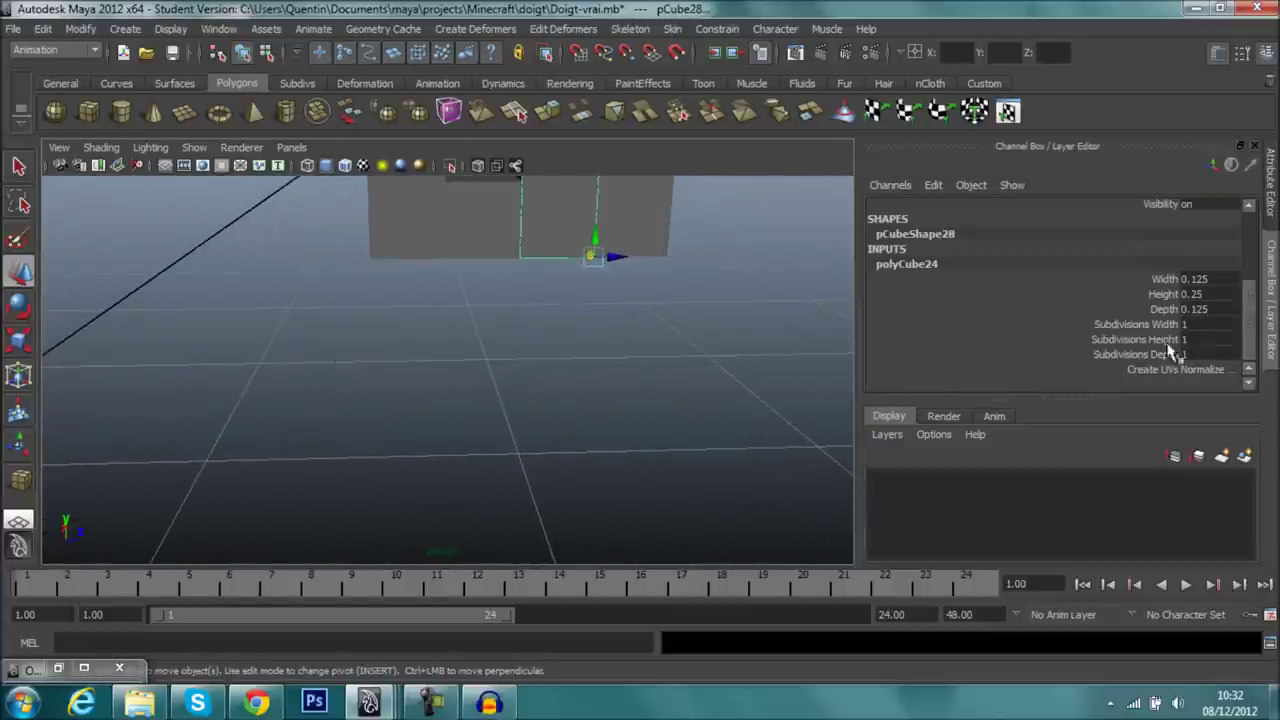
{"action": "mouse_move", "coordinate": [403, 363]}
{"action": "middle_mouse_down", "text": "alt"}
{"action": "mouse_move", "coordinate": [943, 314]}
{"action": "mouse_move", "coordinate": [150, 425]}
{"action": "middle_mouse_up", "text": "alt"}
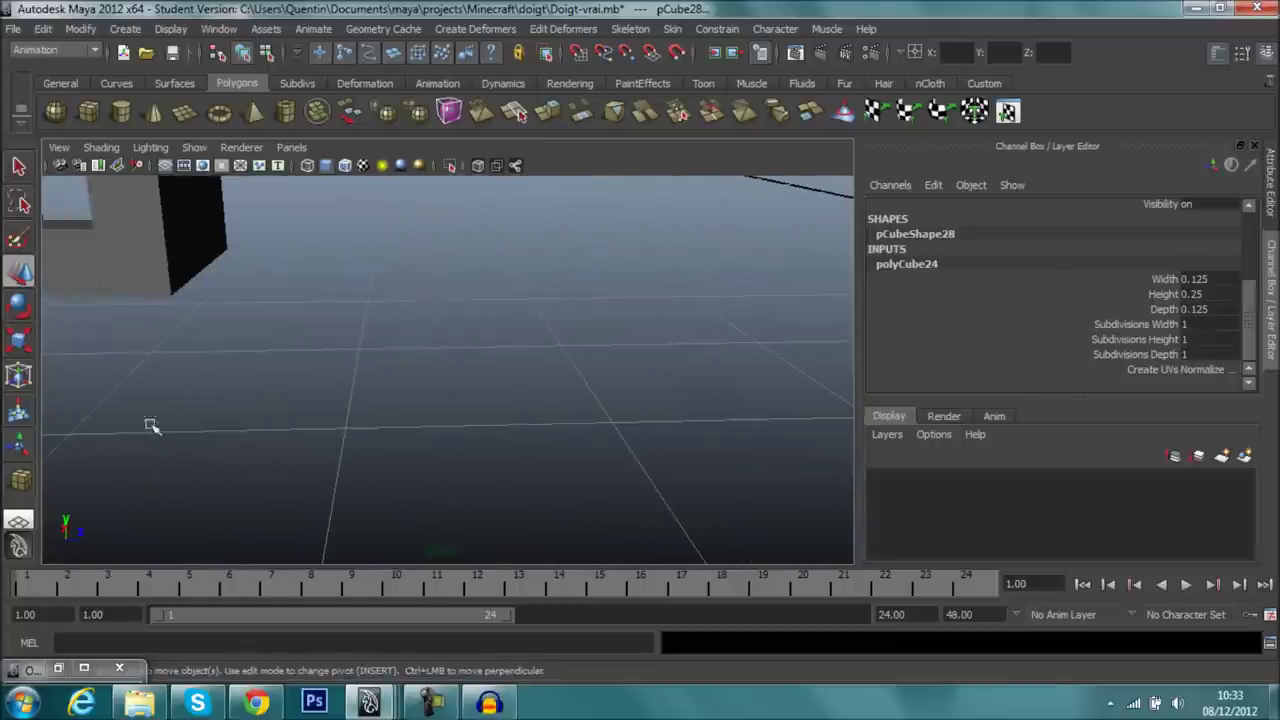
- Create a polygon cube sized 0.125 wide, 0.25 high and 0.125 deep
{"action": "left_click", "coordinate": [89, 111]}
{"action": "mouse_move", "coordinate": [347, 310]}
{"action": "middle_mouse_down", "text": "alt"}
{"action": "mouse_move", "coordinate": [569, 349]}
{"action": "mouse_move", "coordinate": [523, 414]}
{"action": "middle_mouse_up", "text": "alt"}
{"action": "left_click", "coordinate": [470, 437]}
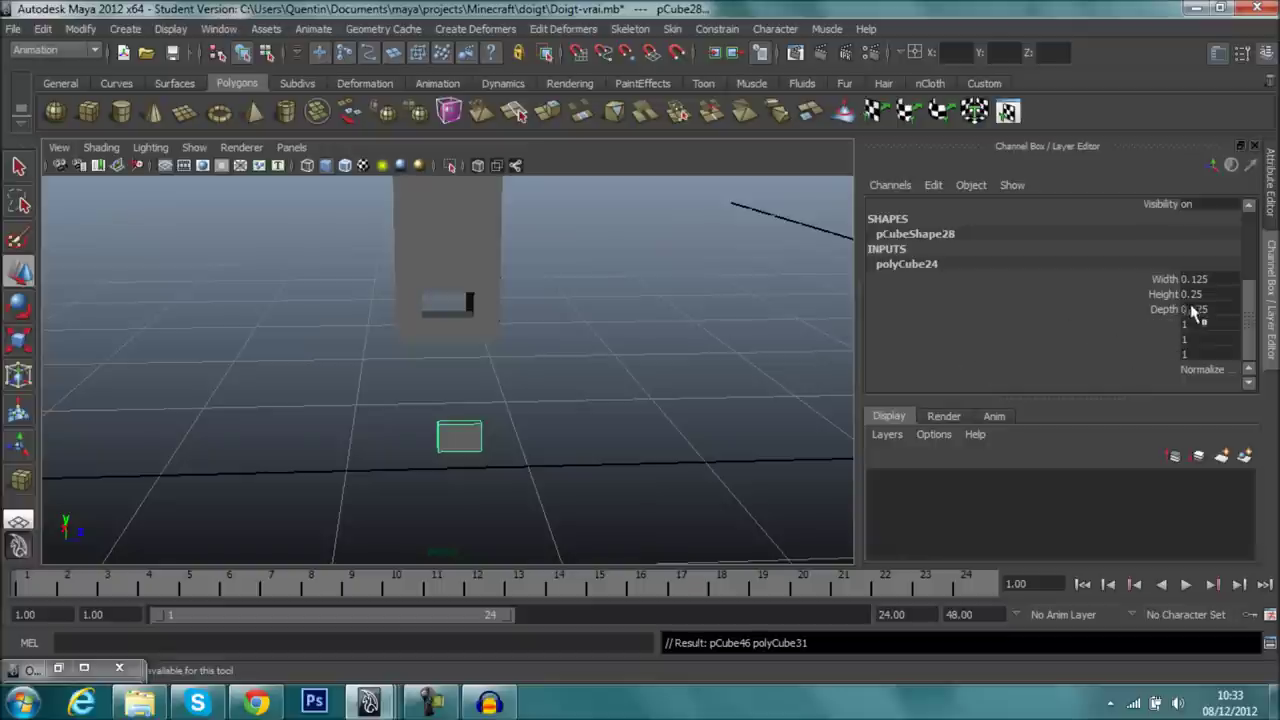
{"action": "key", "text": "w"}
{"action": "left_click_drag", "start_coordinate": [840, 404], "coordinate": [622, 432], "text": "alt"}
{"action": "left_click", "coordinate": [940, 370]}
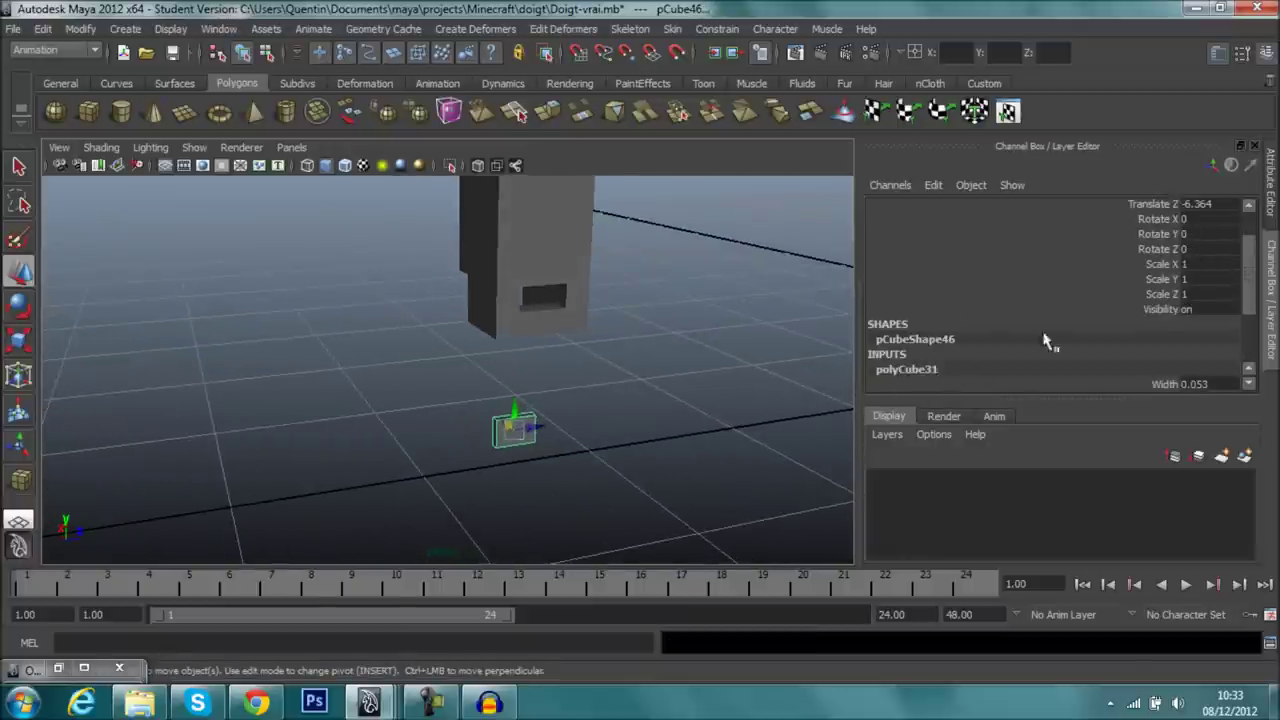
{"action": "scroll", "coordinate": [1216, 339], "scroll_direction": "down", "scroll_amount": 1}
{"action": "left_click", "coordinate": [1208, 279]}
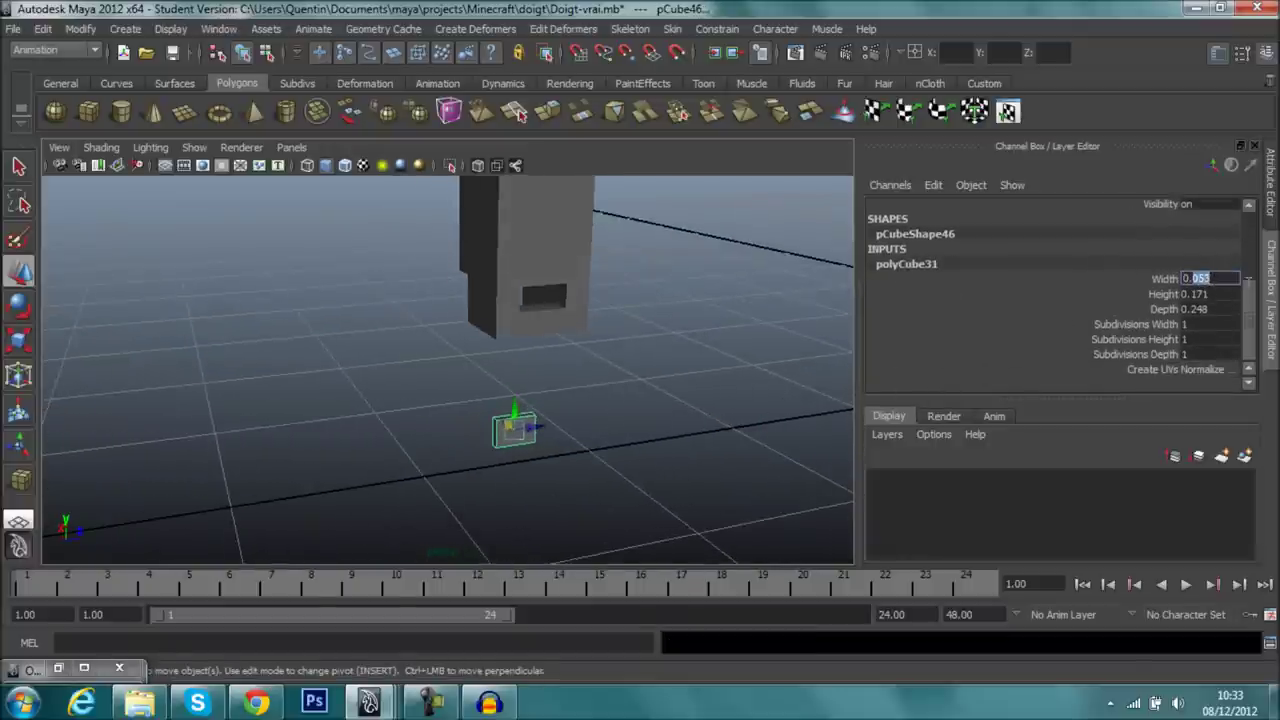
{"action": "type", "text": "0.125"}
{"action": "left_click", "coordinate": [1205, 309]}
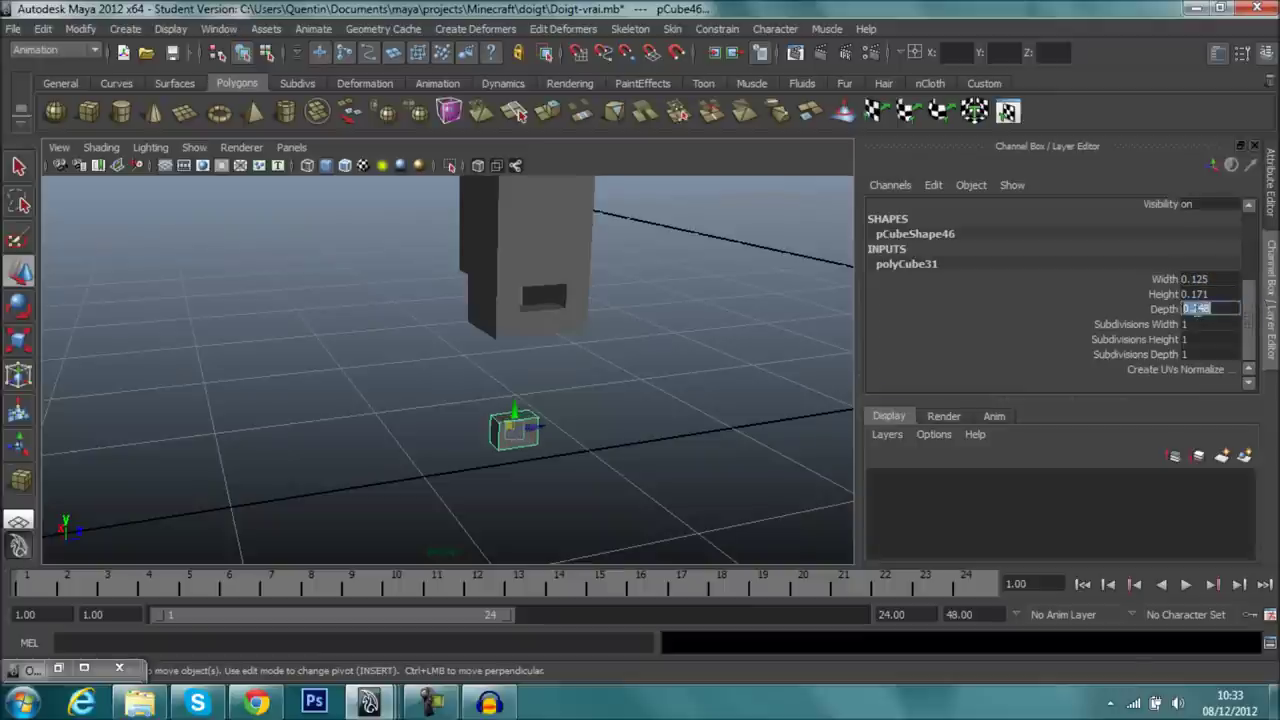
{"action": "type", "text": "0.125"}
{"action": "left_click", "coordinate": [1208, 294]}
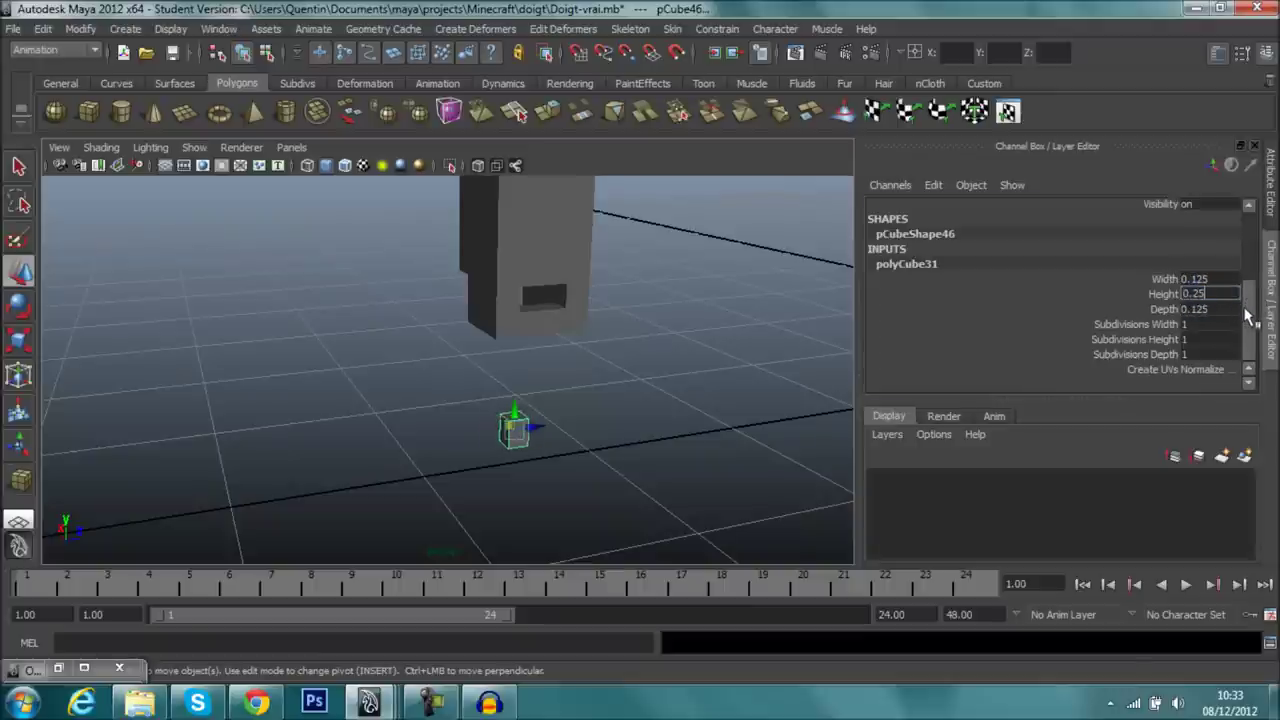
{"action": "key", "text": "Return"}
- Drop the cube's pivot to its bottom and move it up into the wall opening
{"action": "left_click_drag", "start_coordinate": [857, 377], "coordinate": [658, 420], "text": "alt"}
{"action": "key", "text": "Insert"}
{"action": "left_click_drag", "start_coordinate": [514, 463], "coordinate": [500, 521]}
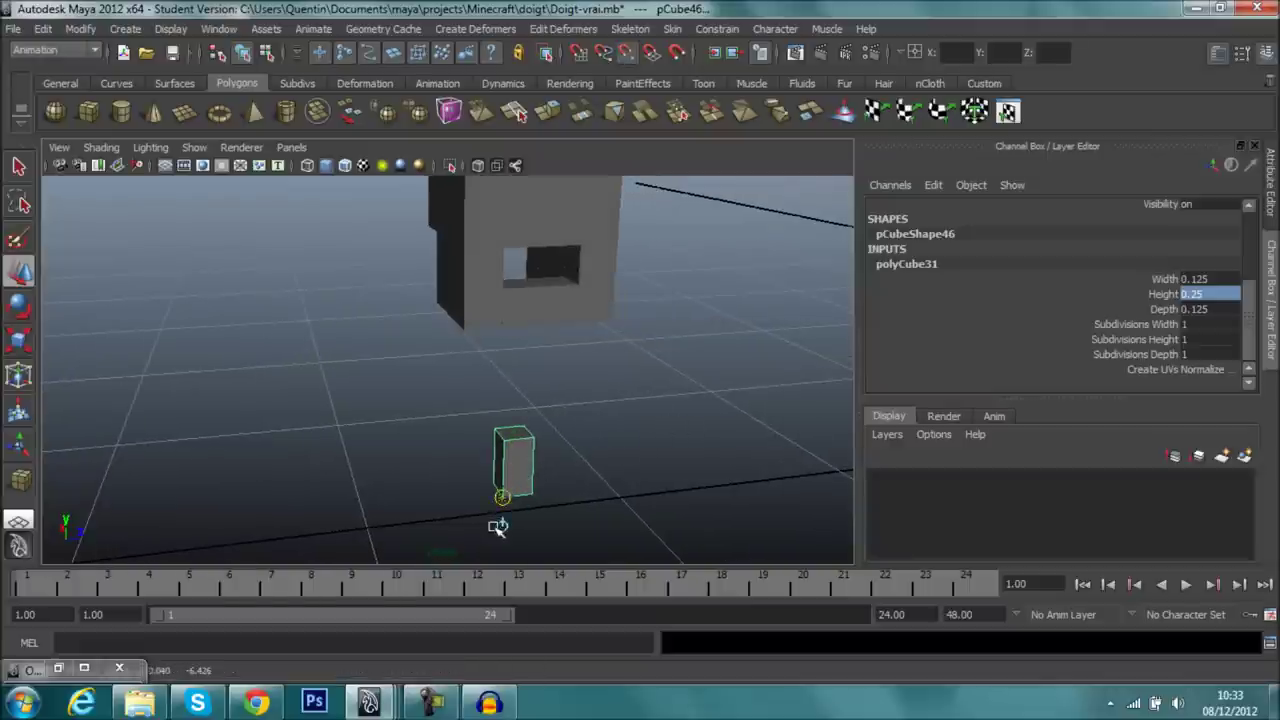
{"action": "key", "text": "Insert"}
{"action": "left_click_drag", "start_coordinate": [490, 507], "coordinate": [517, 354]}
{"action": "left_click", "coordinate": [708, 378]}
{"action": "mouse_move", "coordinate": [708, 378]}
{"action": "left_mouse_down", "text": "alt"}
{"action": "mouse_move", "coordinate": [620, 400]}
{"action": "mouse_move", "coordinate": [608, 391]}
{"action": "mouse_move", "coordinate": [700, 582]}
{"action": "left_mouse_up", "text": "alt"}
{"action": "middle_click_drag", "start_coordinate": [700, 582], "coordinate": [676, 478], "text": "alt"}
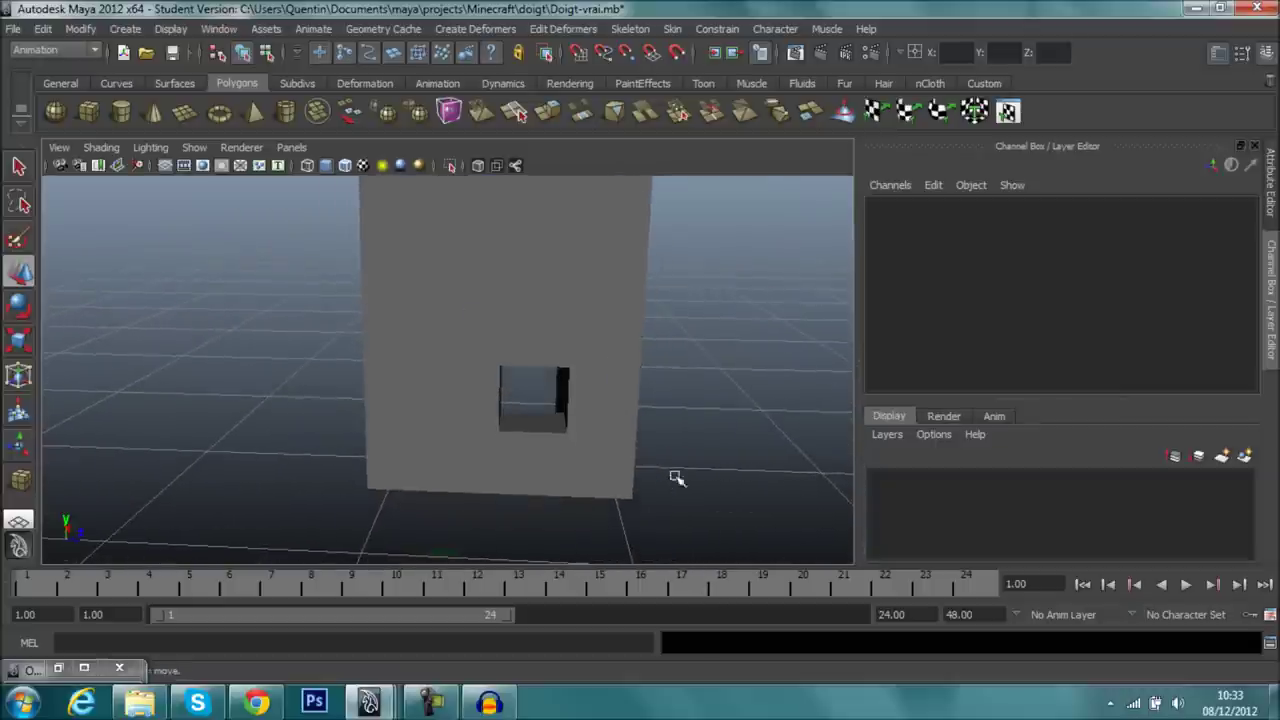
- Reposition pCube45 just below the opening and inspect the tall block from several angles
{"action": "left_click", "coordinate": [477, 409]}
{"action": "left_click_drag", "start_coordinate": [549, 449], "coordinate": [531, 471]}
{"action": "right_click_drag", "start_coordinate": [531, 471], "coordinate": [597, 469], "text": "alt"}
{"action": "mouse_move", "coordinate": [597, 469]}
{"action": "left_mouse_down", "text": "alt"}
{"action": "mouse_move", "coordinate": [289, 460]}
{"action": "mouse_move", "coordinate": [469, 437]}
{"action": "mouse_move", "coordinate": [646, 475]}
{"action": "mouse_move", "coordinate": [69, 457]}
{"action": "mouse_move", "coordinate": [520, 349]}
{"action": "mouse_move", "coordinate": [488, 405]}
{"action": "mouse_move", "coordinate": [757, 414]}
{"action": "mouse_move", "coordinate": [470, 400]}
{"action": "left_mouse_up", "text": "alt"}
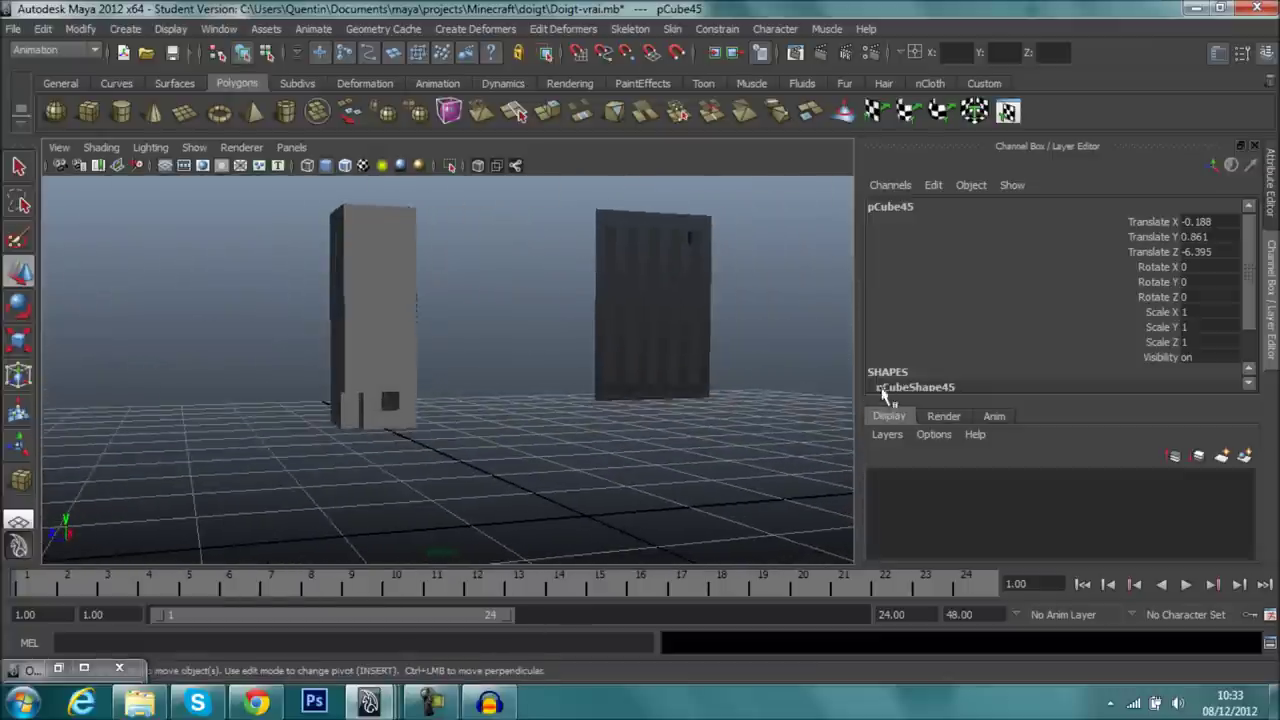
{"action": "right_click_drag", "start_coordinate": [470, 400], "coordinate": [477, 403], "text": "alt"}
{"action": "left_click_drag", "start_coordinate": [477, 403], "coordinate": [488, 340], "text": "alt"}
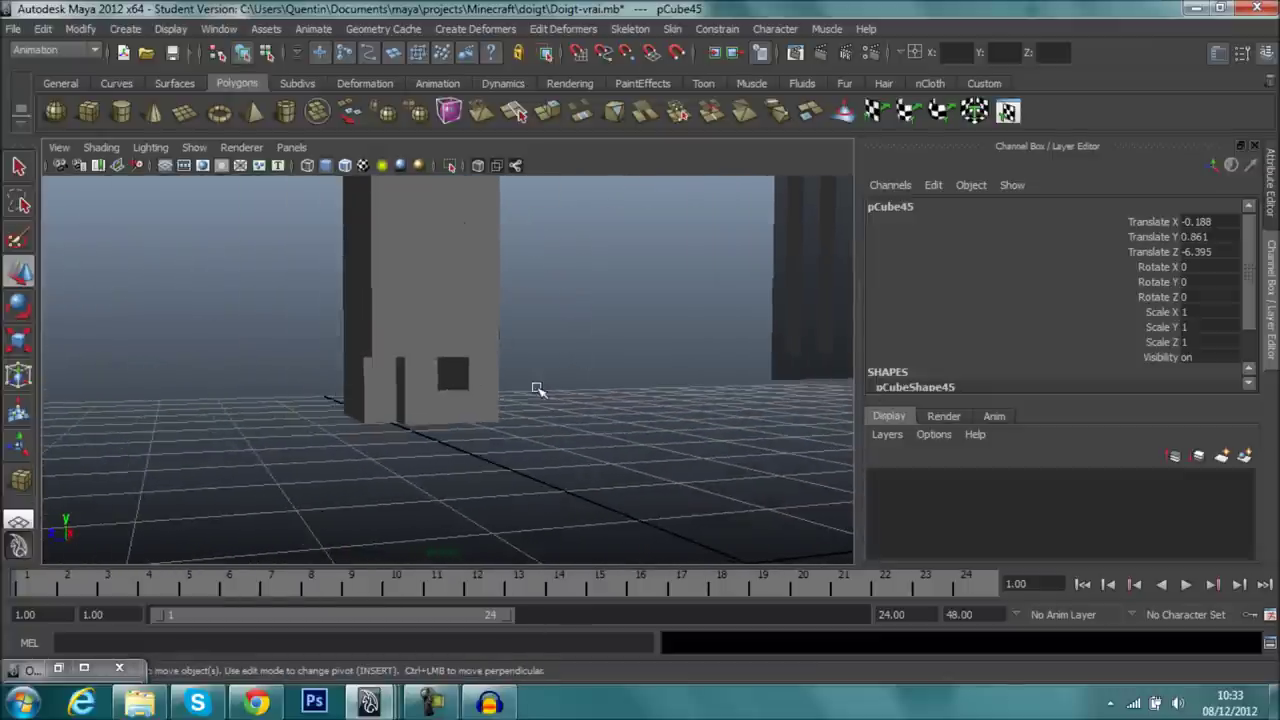
{"action": "mouse_move", "coordinate": [600, 430]}
{"action": "left_mouse_down", "text": "alt"}
{"action": "mouse_move", "coordinate": [586, 420]}
{"action": "mouse_move", "coordinate": [689, 460]}
{"action": "mouse_move", "coordinate": [1087, 459]}
{"action": "mouse_move", "coordinate": [460, 380]}
{"action": "left_mouse_up", "text": "alt"}
{"action": "mouse_move", "coordinate": [460, 380]}
{"action": "right_mouse_down", "text": "alt"}
{"action": "mouse_move", "coordinate": [443, 369]}
{"action": "mouse_move", "coordinate": [420, 394]}
{"action": "right_mouse_up", "text": "alt"}
{"action": "mouse_move", "coordinate": [420, 394]}
{"action": "left_mouse_down", "text": "alt"}
{"action": "mouse_move", "coordinate": [378, 400]}
{"action": "mouse_move", "coordinate": [480, 386]}
{"action": "mouse_move", "coordinate": [651, 409]}
{"action": "left_mouse_up", "text": "alt"}
{"action": "right_click_drag", "start_coordinate": [651, 409], "coordinate": [511, 410], "text": "alt"}
{"action": "mouse_move", "coordinate": [511, 410]}
{"action": "left_mouse_down", "text": "alt"}
{"action": "mouse_move", "coordinate": [643, 514]}
{"action": "mouse_move", "coordinate": [623, 486]}
{"action": "mouse_move", "coordinate": [280, 474]}
{"action": "mouse_move", "coordinate": [326, 457]}
{"action": "mouse_move", "coordinate": [347, 484]}
{"action": "mouse_move", "coordinate": [400, 463]}
{"action": "mouse_move", "coordinate": [420, 371]}
{"action": "left_mouse_up", "text": "alt"}
- Duplicate pCube45 and pCube46 with an offset, then delete the duplicates
{"action": "left_click", "coordinate": [421, 354]}
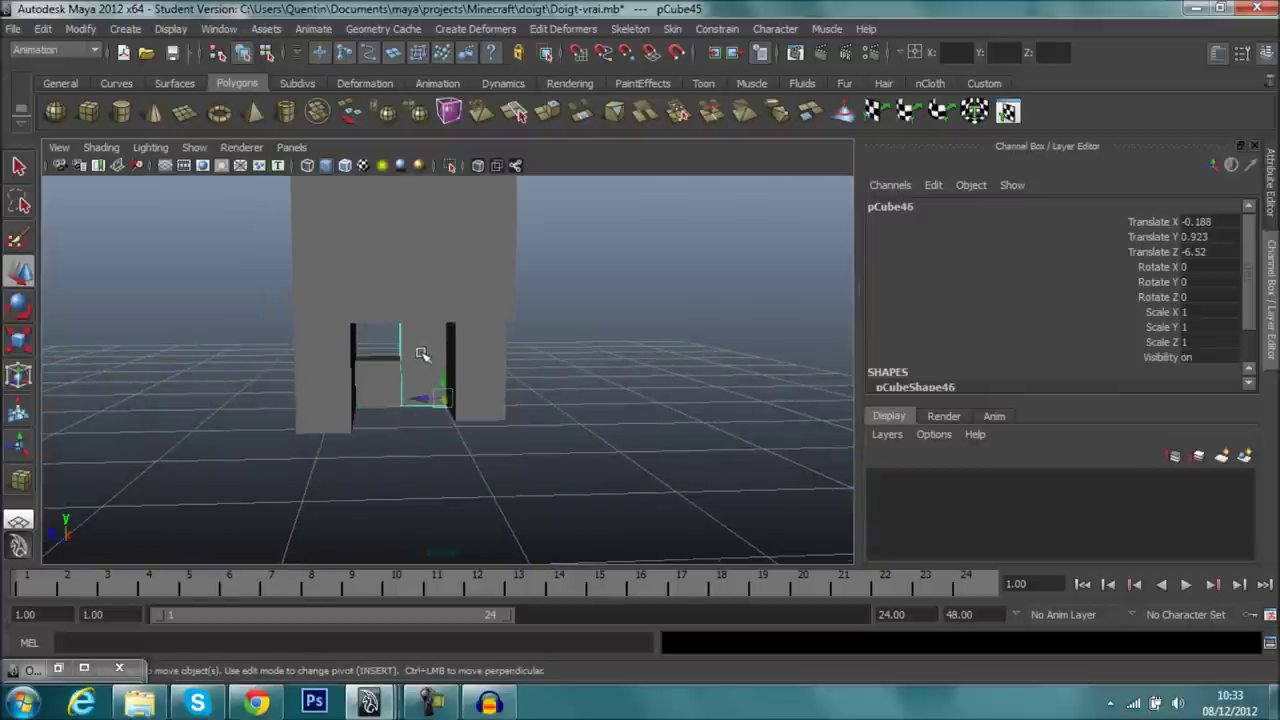
{"action": "left_click", "coordinate": [380, 399], "text": "shift"}
{"action": "mouse_move", "coordinate": [423, 443]}
{"action": "left_mouse_down", "text": "alt"}
{"action": "mouse_move", "coordinate": [709, 463]}
{"action": "mouse_move", "coordinate": [661, 469]}
{"action": "left_mouse_up", "text": "alt"}
{"action": "key", "text": "ctrl+d"}
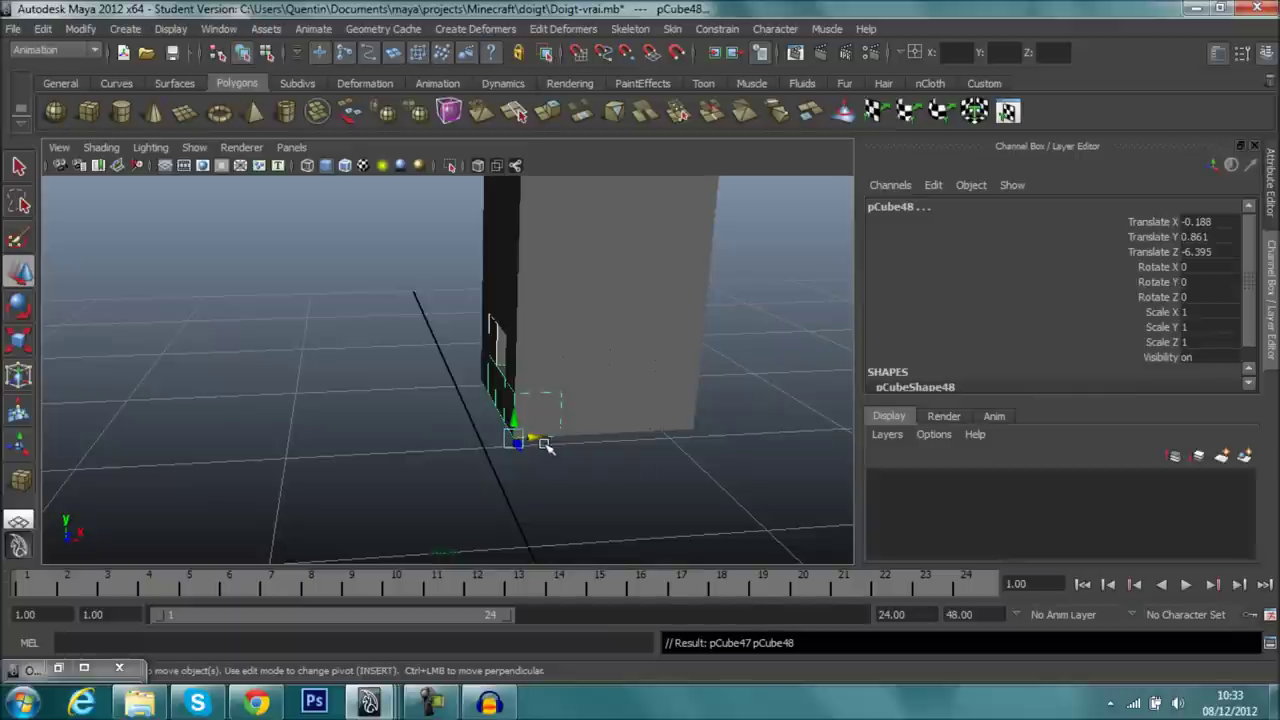
{"action": "mouse_move", "coordinate": [540, 442]}
{"action": "left_mouse_down"}
{"action": "mouse_move", "coordinate": [578, 437]}
{"action": "mouse_move", "coordinate": [686, 486]}
{"action": "mouse_move", "coordinate": [800, 466]}
{"action": "mouse_move", "coordinate": [423, 456]}
{"action": "mouse_move", "coordinate": [528, 469]}
{"action": "left_mouse_up"}
{"action": "key", "text": "shift+d"}
{"action": "key", "text": "shift+d"}
{"action": "key", "text": "Delete"}
{"action": "mouse_move", "coordinate": [600, 491]}
{"action": "left_mouse_down", "text": "alt"}
{"action": "mouse_move", "coordinate": [320, 517]}
{"action": "mouse_move", "coordinate": [213, 482]}
{"action": "mouse_move", "coordinate": [351, 511]}
{"action": "mouse_move", "coordinate": [543, 526]}
{"action": "mouse_move", "coordinate": [606, 580]}
{"action": "mouse_move", "coordinate": [581, 665]}
{"action": "mouse_move", "coordinate": [177, 486]}
{"action": "mouse_move", "coordinate": [144, 494]}
{"action": "mouse_move", "coordinate": [506, 443]}
{"action": "mouse_move", "coordinate": [543, 426]}
{"action": "mouse_move", "coordinate": [551, 437]}
{"action": "mouse_move", "coordinate": [587, 388]}
{"action": "left_mouse_up", "text": "alt"}
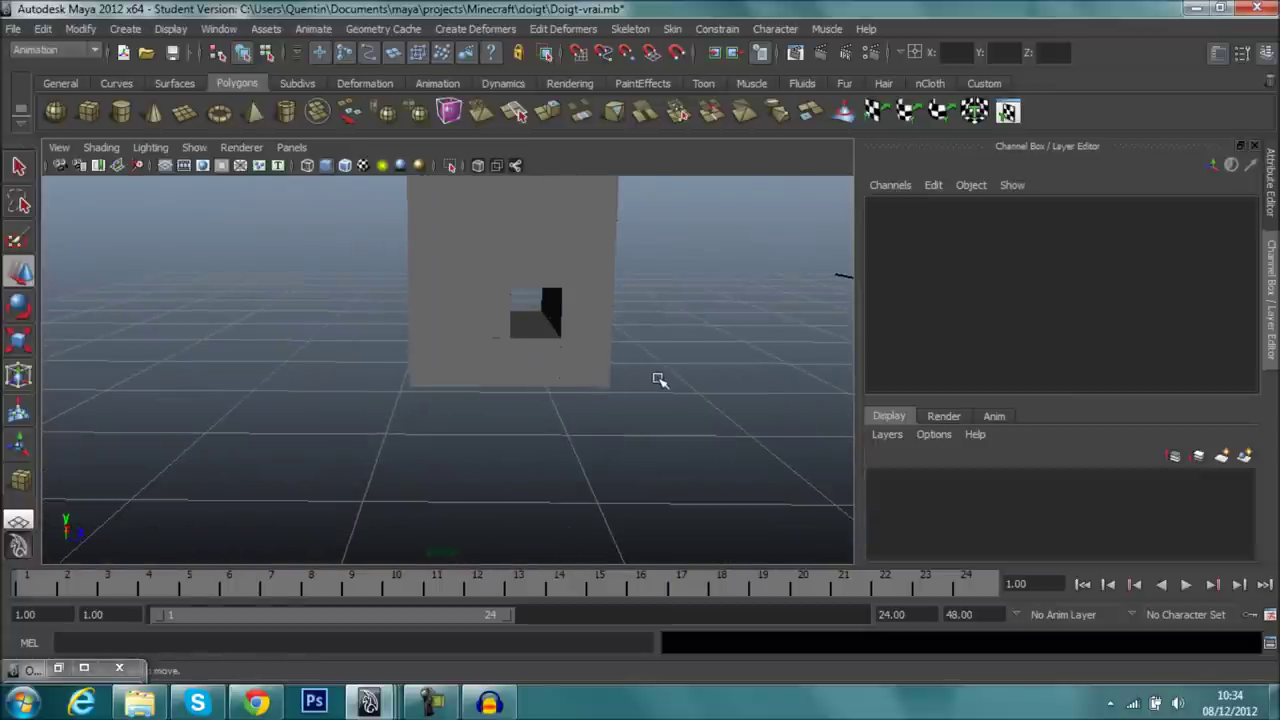
{"action": "left_click_drag", "start_coordinate": [570, 396], "coordinate": [584, 411], "text": "alt"}
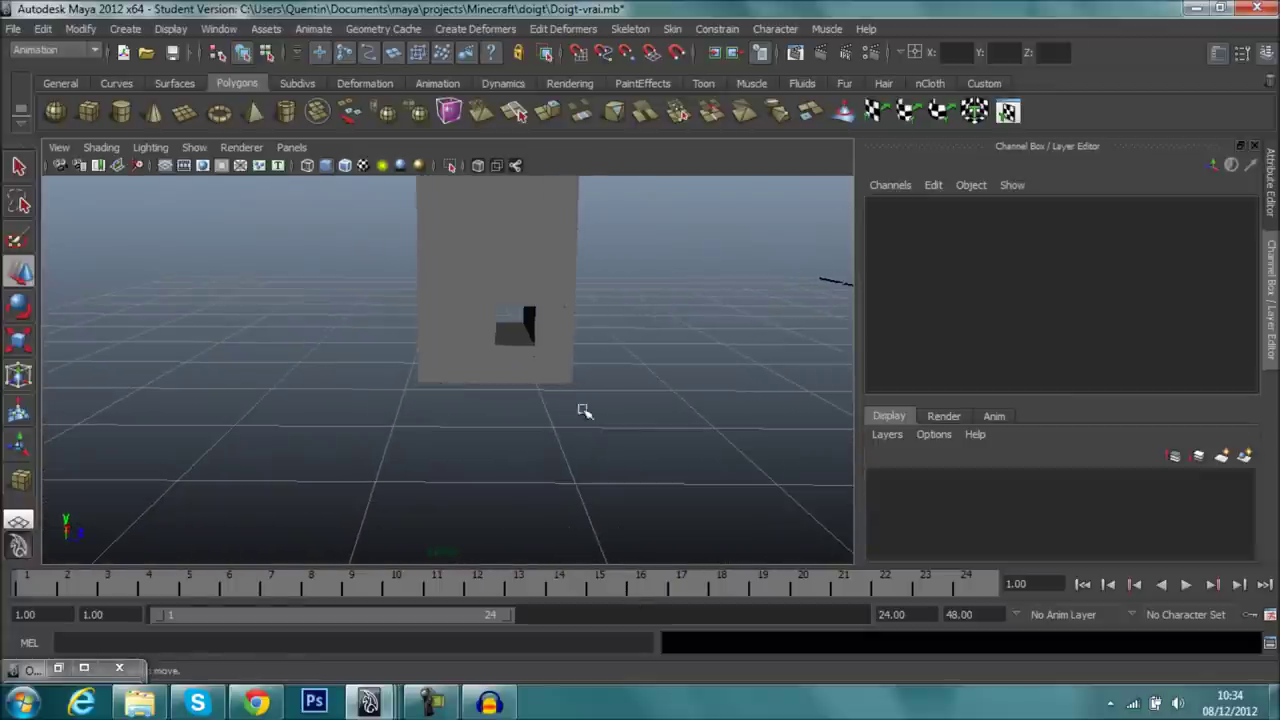
{"action": "mouse_move", "coordinate": [613, 368]}
{"action": "left_mouse_down", "text": "alt"}
{"action": "mouse_move", "coordinate": [606, 520]}
{"action": "mouse_move", "coordinate": [606, 466]}
{"action": "mouse_move", "coordinate": [757, 451]}
{"action": "mouse_move", "coordinate": [583, 457]}
{"action": "mouse_move", "coordinate": [534, 494]}
{"action": "left_mouse_up", "text": "alt"}
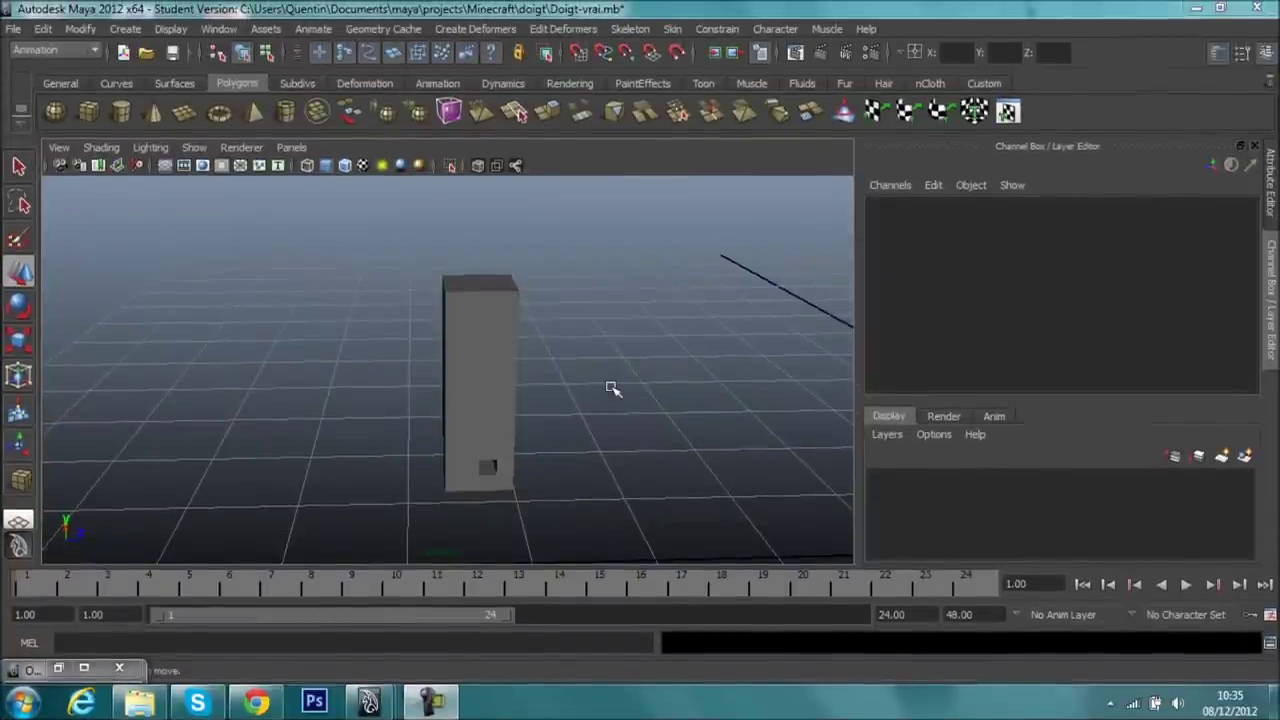
{"action": "mouse_move", "coordinate": [613, 389]}
{"action": "left_mouse_down", "text": "alt"}
{"action": "mouse_move", "coordinate": [763, 371]}
{"action": "mouse_move", "coordinate": [385, 372]}
{"action": "mouse_move", "coordinate": [734, 380]}
{"action": "left_mouse_up", "text": "alt"}
{"action": "scroll", "coordinate": [583, 395], "scroll_direction": "up", "scroll_amount": 3}
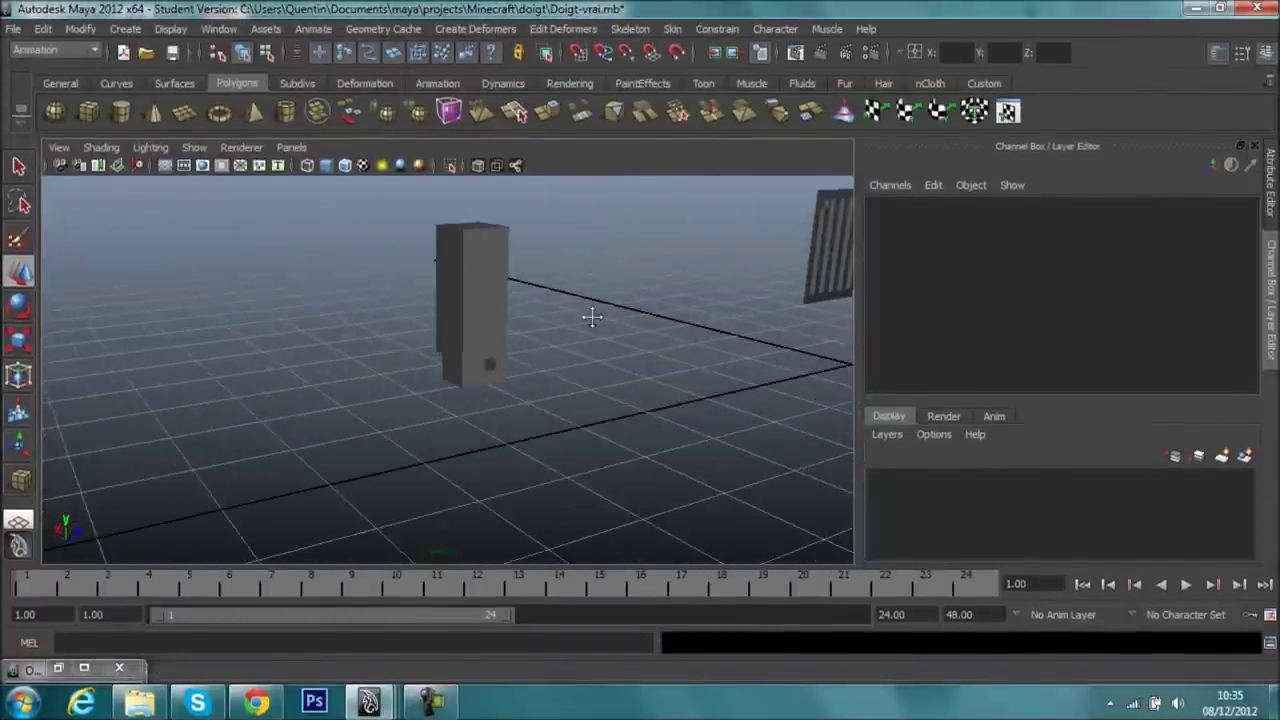
- Open the Outliner with the Bras_droit hierarchy collapsed
{"action": "scroll", "coordinate": [586, 314], "scroll_direction": "up", "scroll_amount": 3}
{"action": "scroll", "coordinate": [571, 357], "scroll_direction": "up", "scroll_amount": 2}
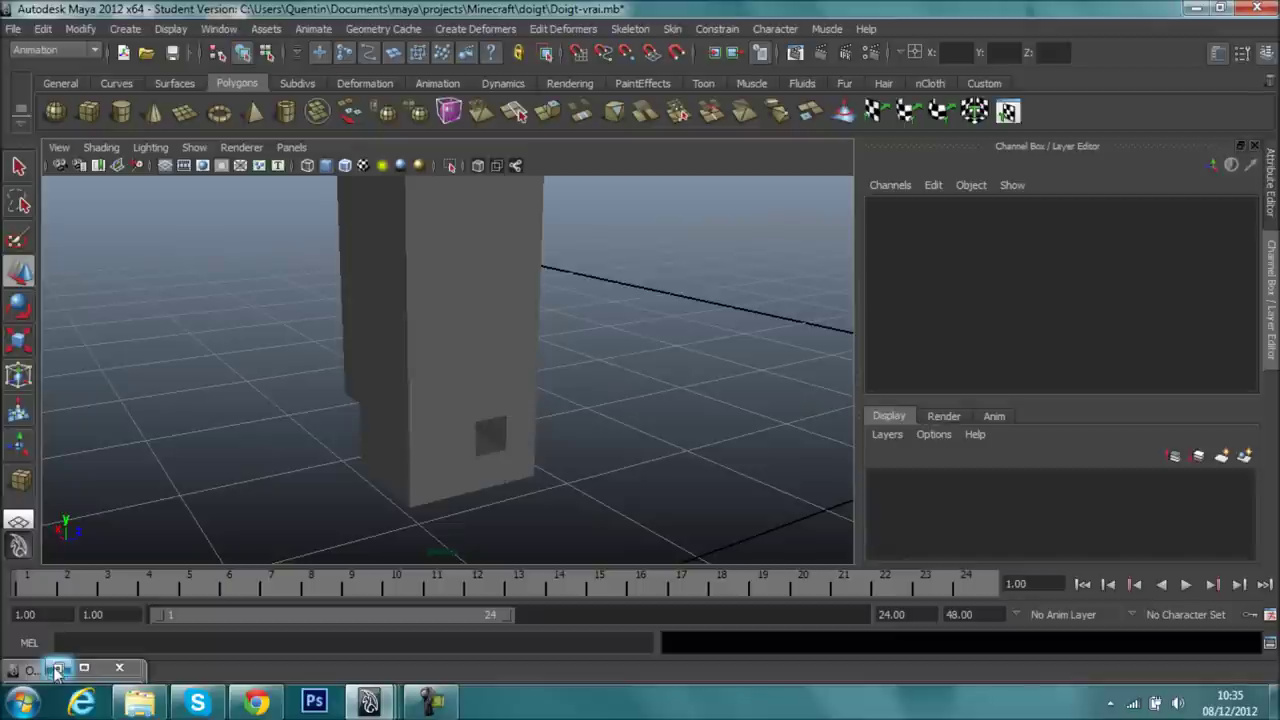
{"action": "left_click", "coordinate": [220, 29]}
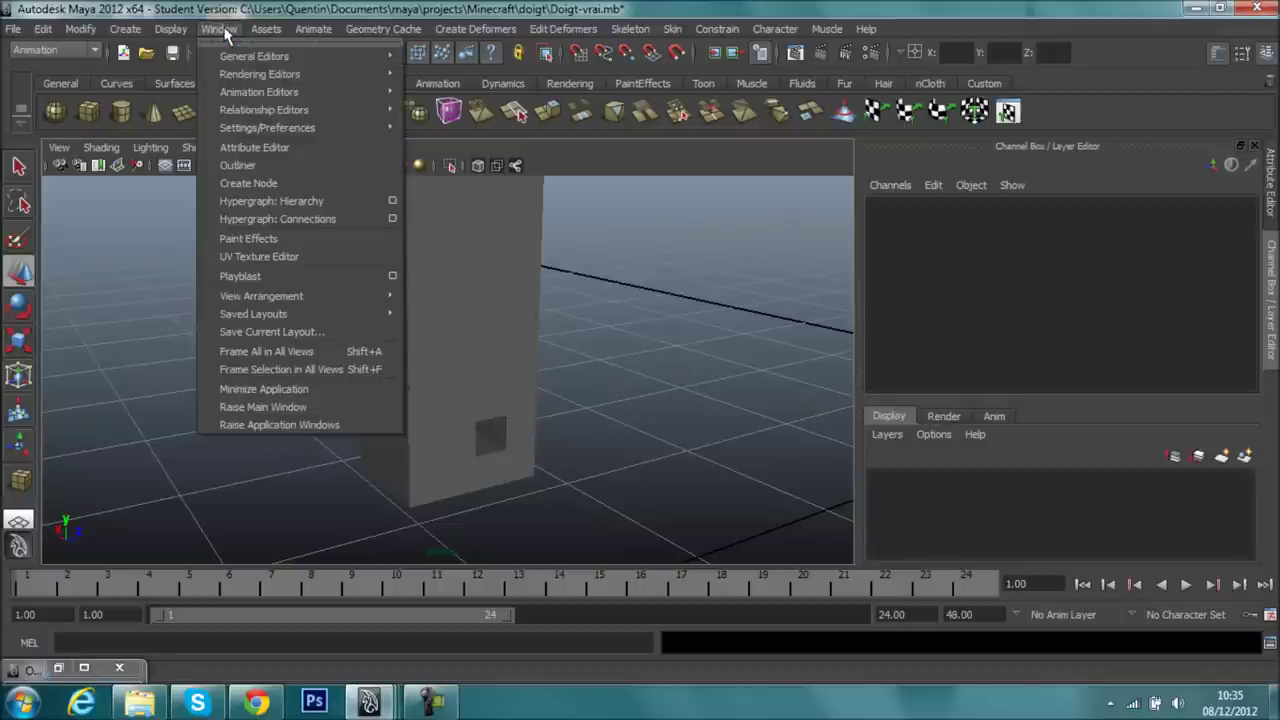
{"action": "left_click", "coordinate": [276, 157]}
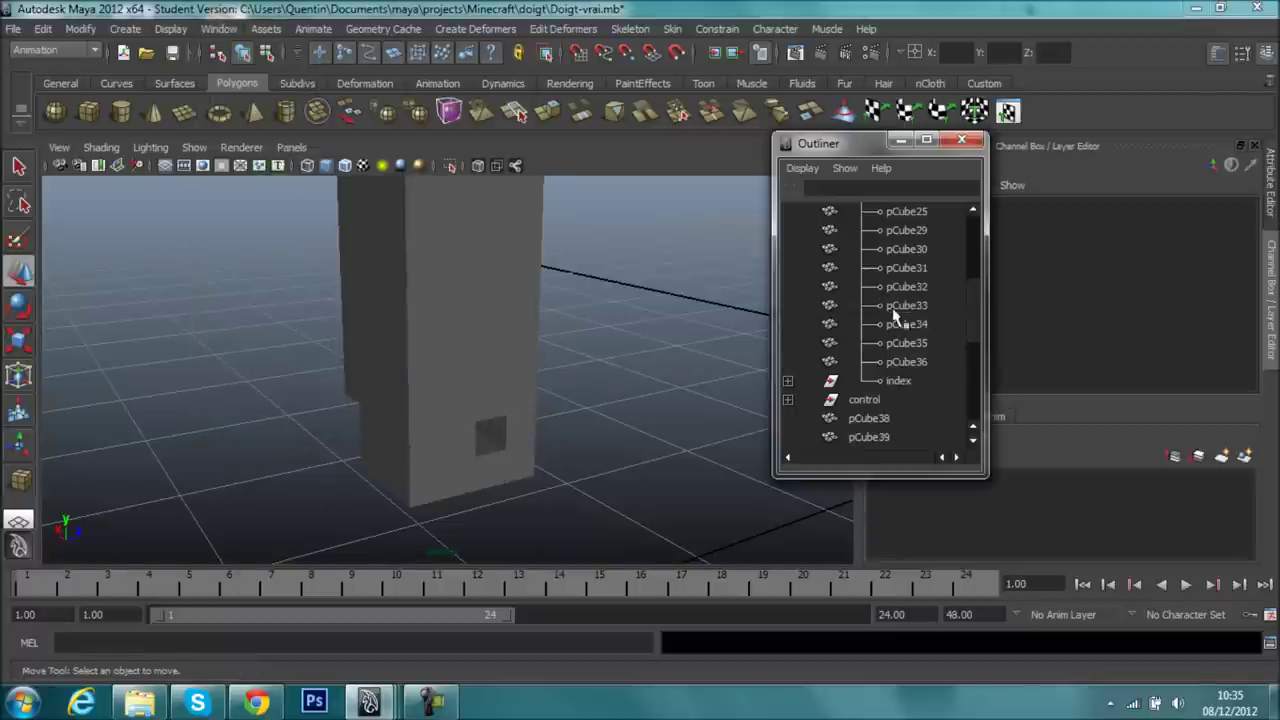
{"action": "scroll", "coordinate": [893, 313], "scroll_direction": "up", "scroll_amount": 4}
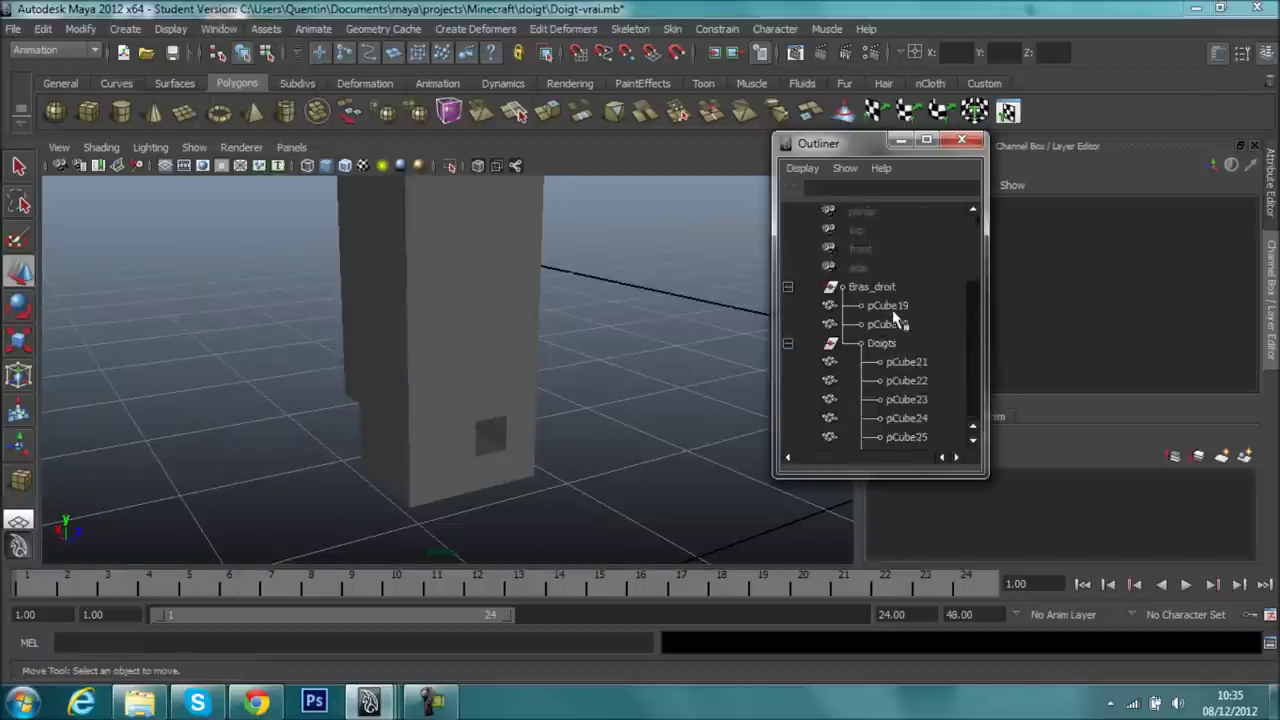
{"action": "left_click", "coordinate": [788, 287]}
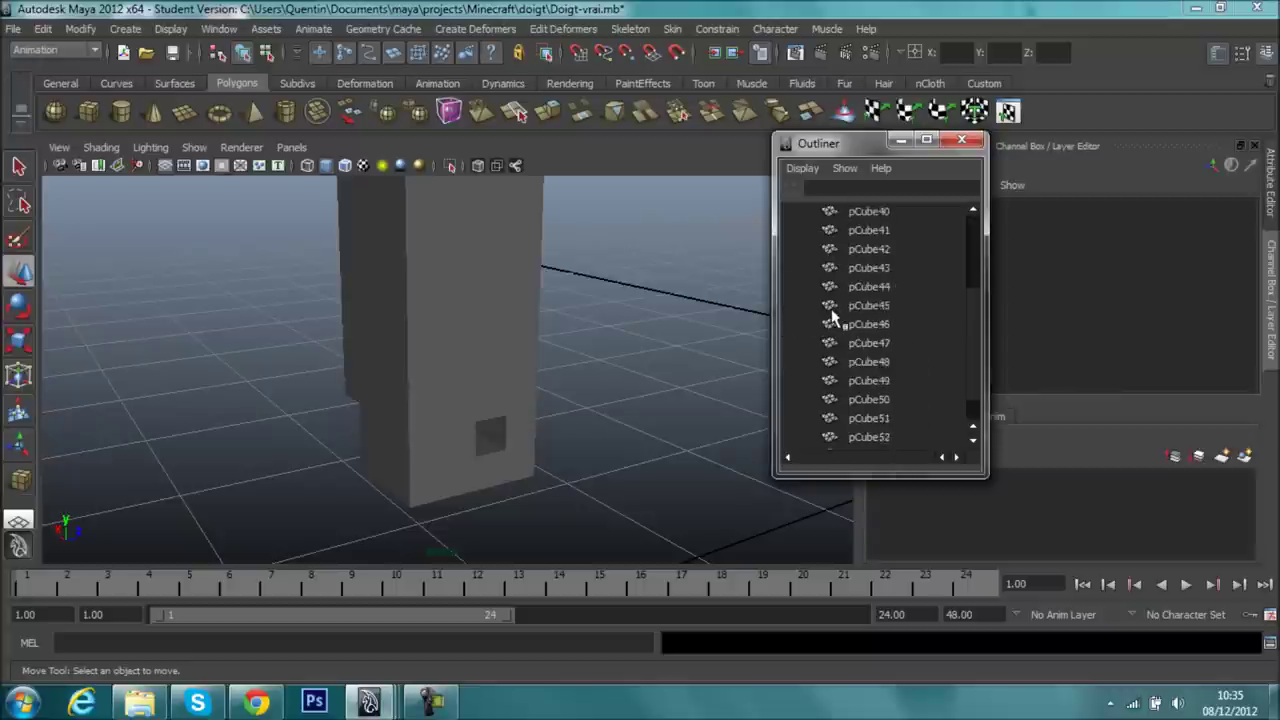
- Group pCube38 and pCube39 together
{"action": "left_click", "coordinate": [866, 324]}
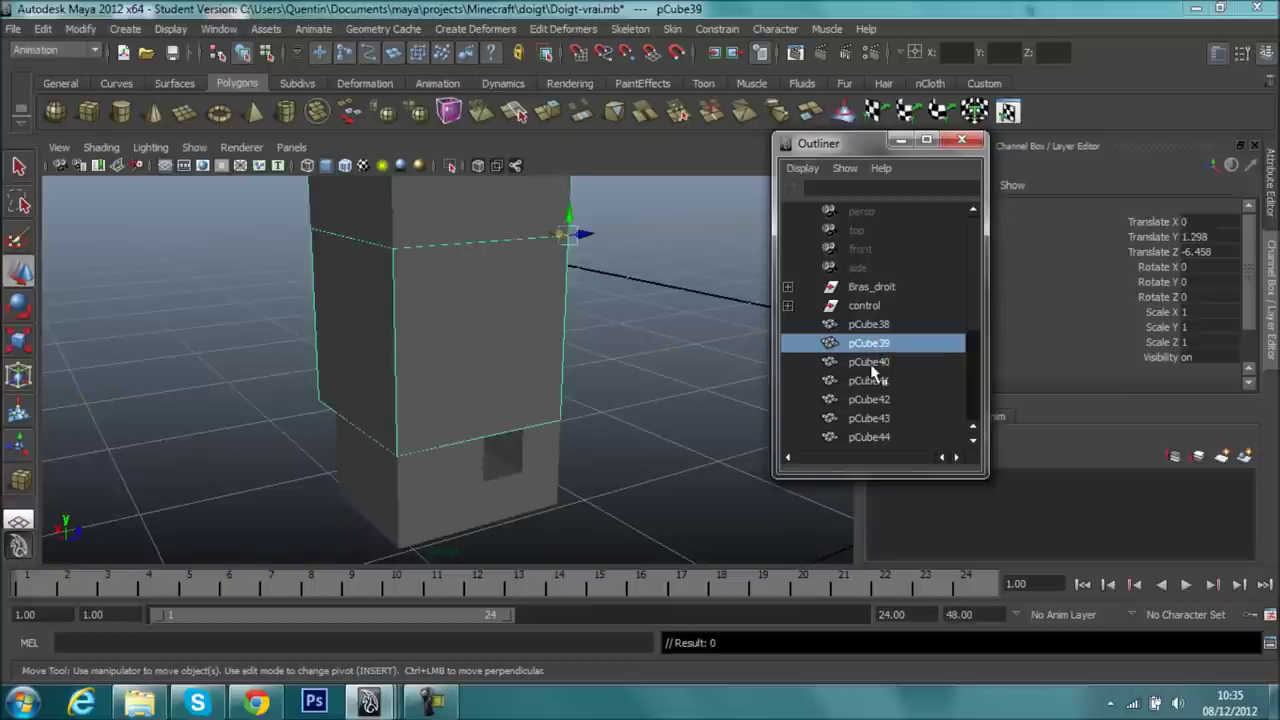
{"action": "left_click", "coordinate": [875, 361], "text": "shift"}
{"action": "left_click", "coordinate": [888, 380], "text": "ctrl"}
{"action": "left_click", "coordinate": [894, 418], "text": "ctrl"}
{"action": "scroll", "coordinate": [894, 400], "scroll_direction": "down", "scroll_amount": 3}
{"action": "scroll", "coordinate": [885, 366], "scroll_direction": "up", "scroll_amount": 3}
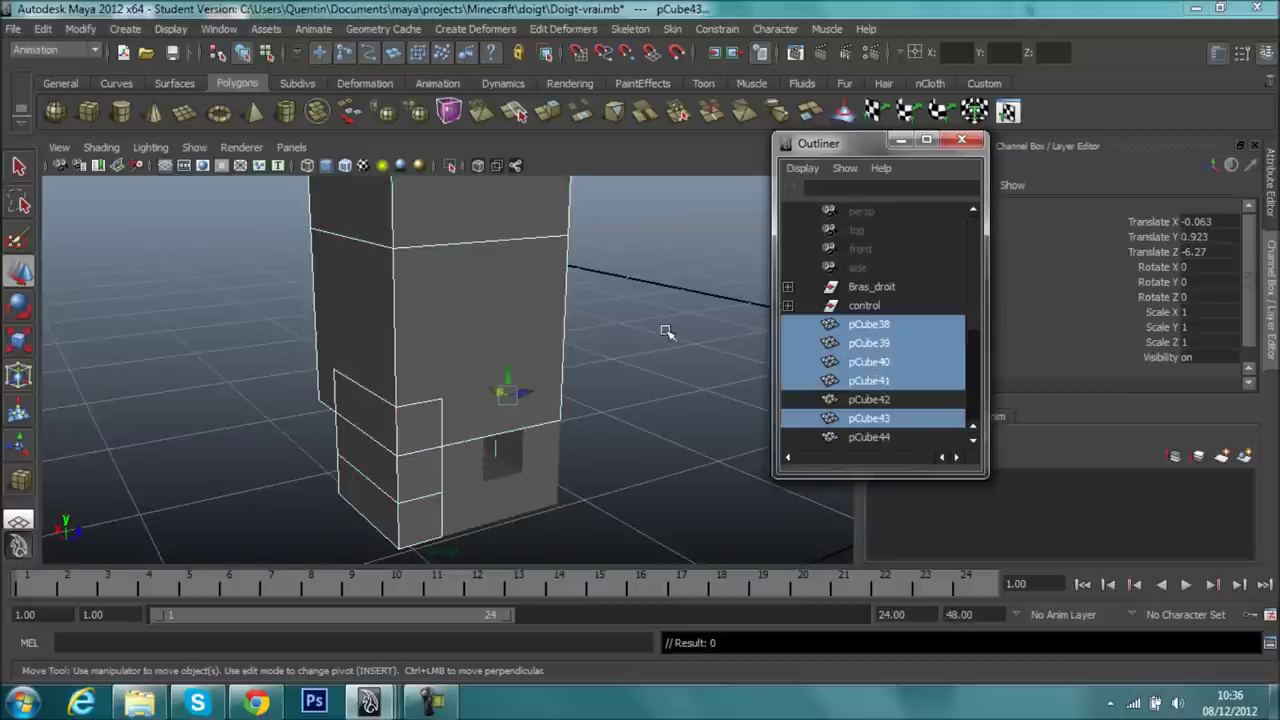
{"action": "scroll", "coordinate": [667, 332], "scroll_direction": "down", "scroll_amount": 3}
{"action": "left_click", "coordinate": [848, 328]}
{"action": "left_click", "coordinate": [870, 343], "text": "shift"}
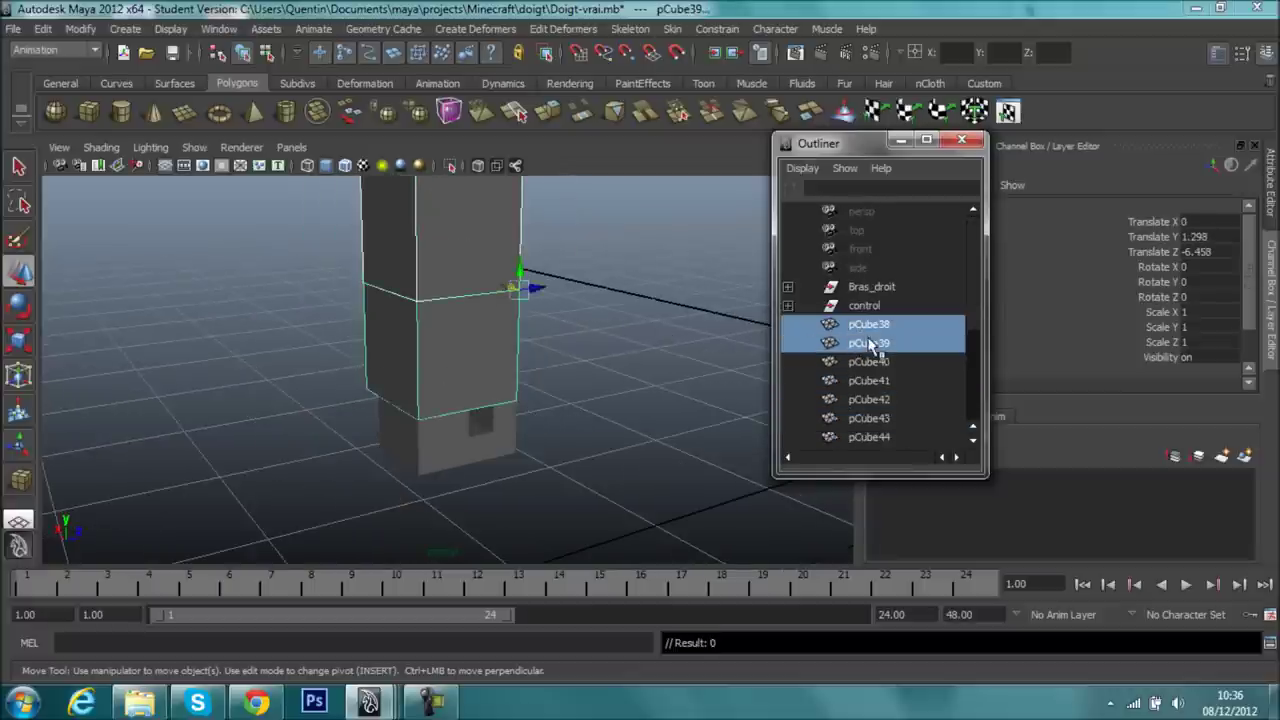
{"action": "key", "text": "ctrl+g"}
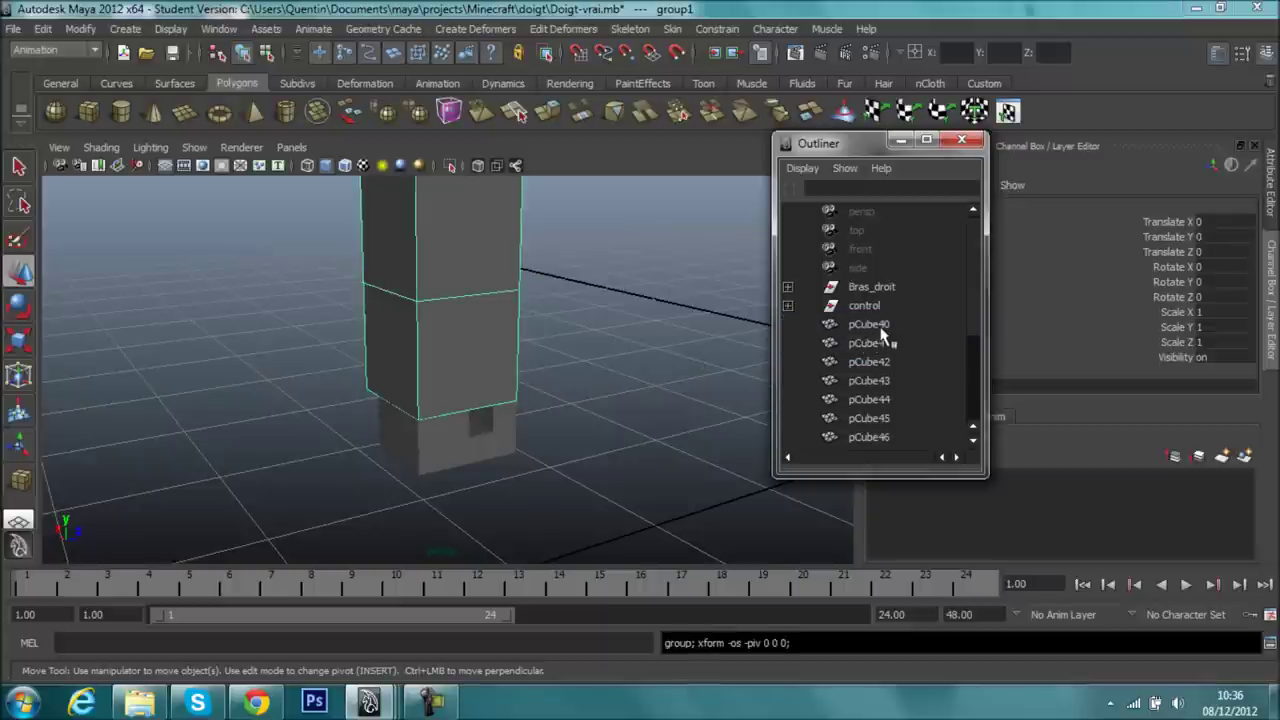
- Rename the new group to Avant bras
{"action": "double_click", "coordinate": [877, 400]}
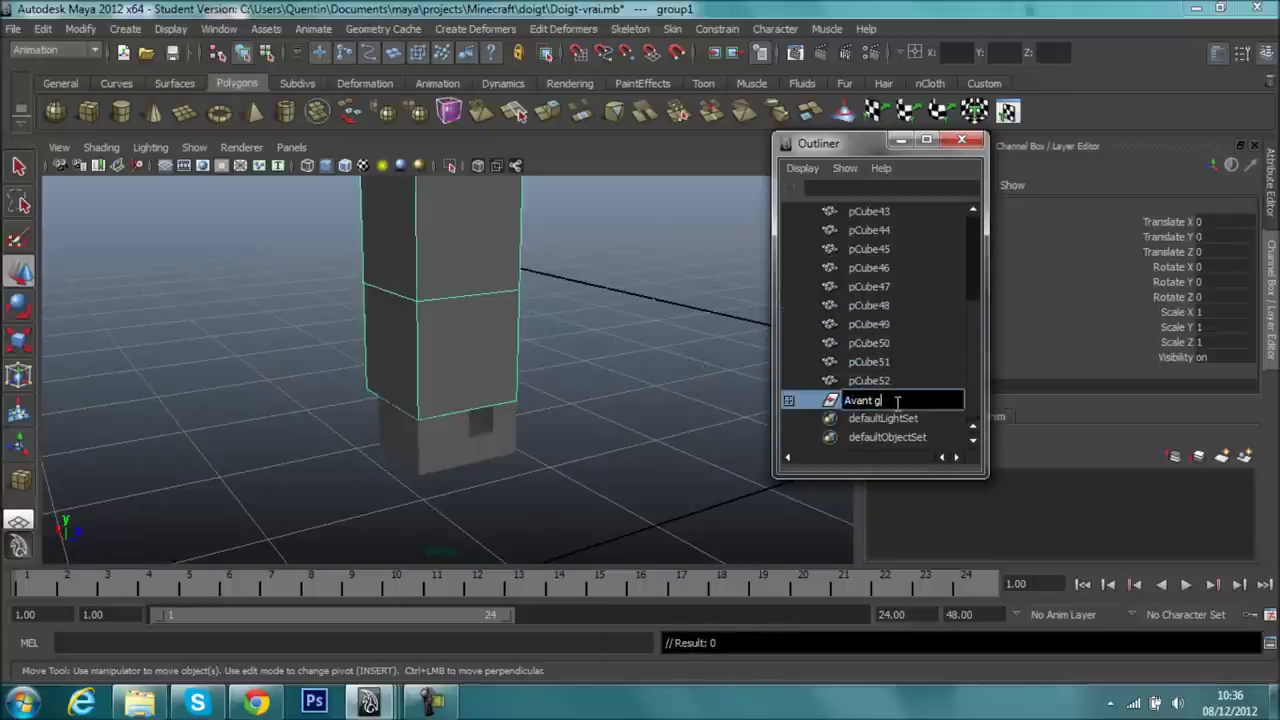
{"action": "key", "text": "BackSpace"}
{"action": "type", "text": "bras"}
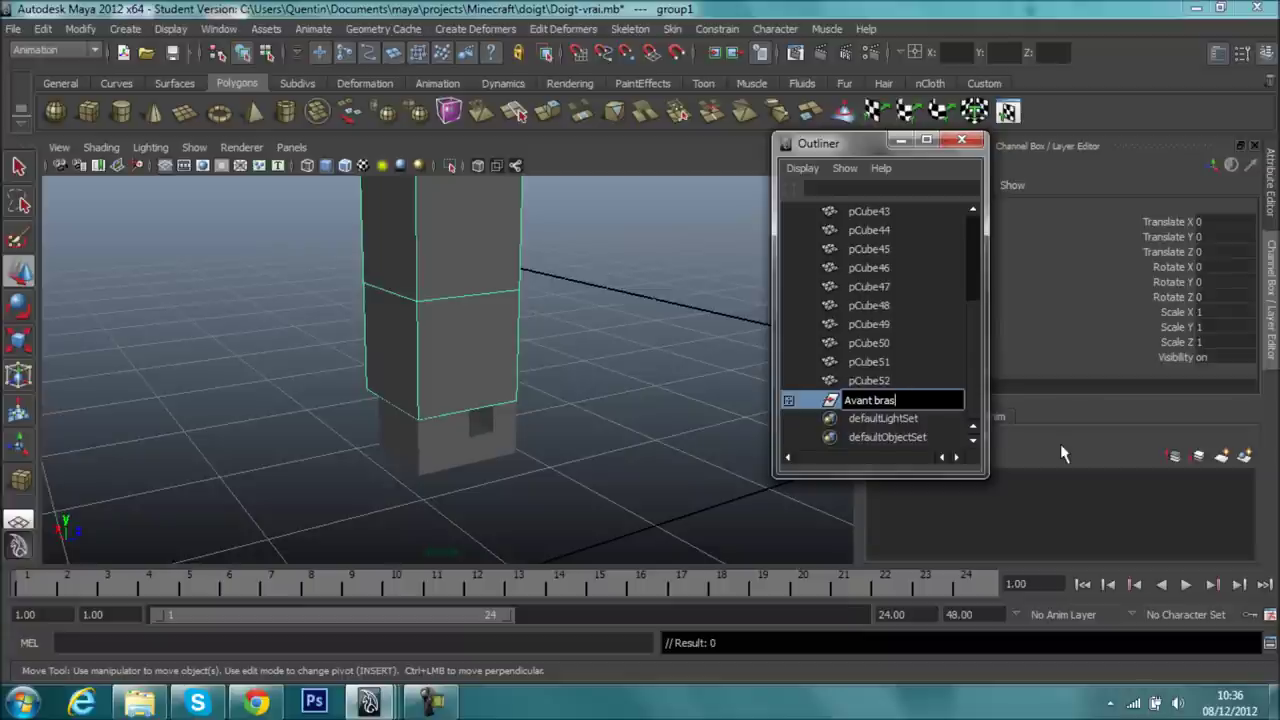
{"action": "left_click", "coordinate": [906, 377]}
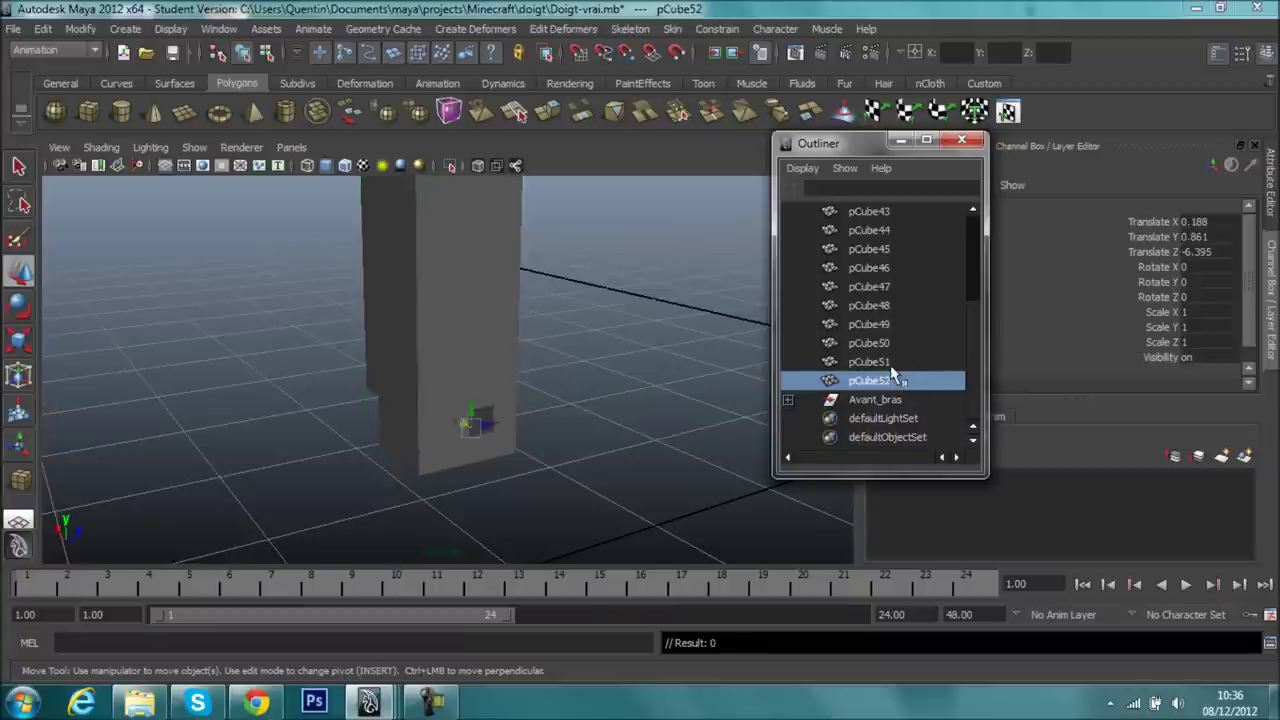
- Rename pCube40 to pouce
{"action": "scroll", "coordinate": [889, 364], "scroll_direction": "up", "scroll_amount": 3}
{"action": "left_click", "coordinate": [885, 322]}
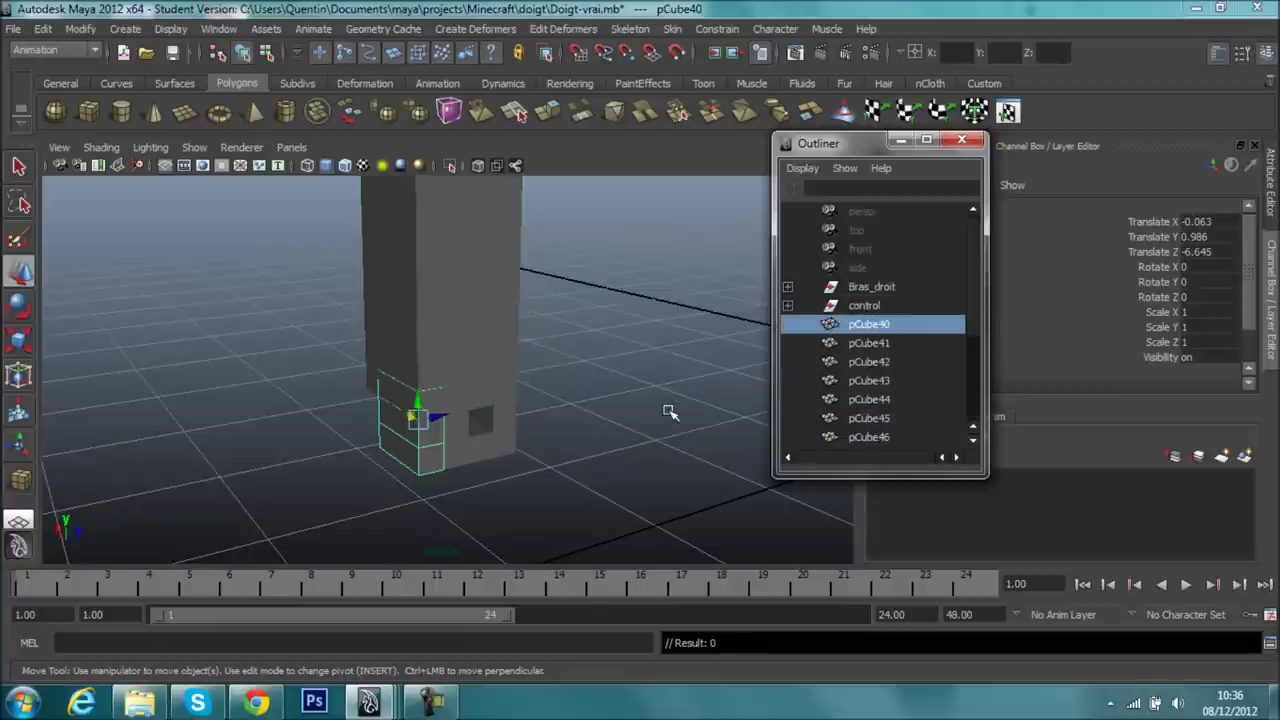
{"action": "double_click", "coordinate": [883, 326]}
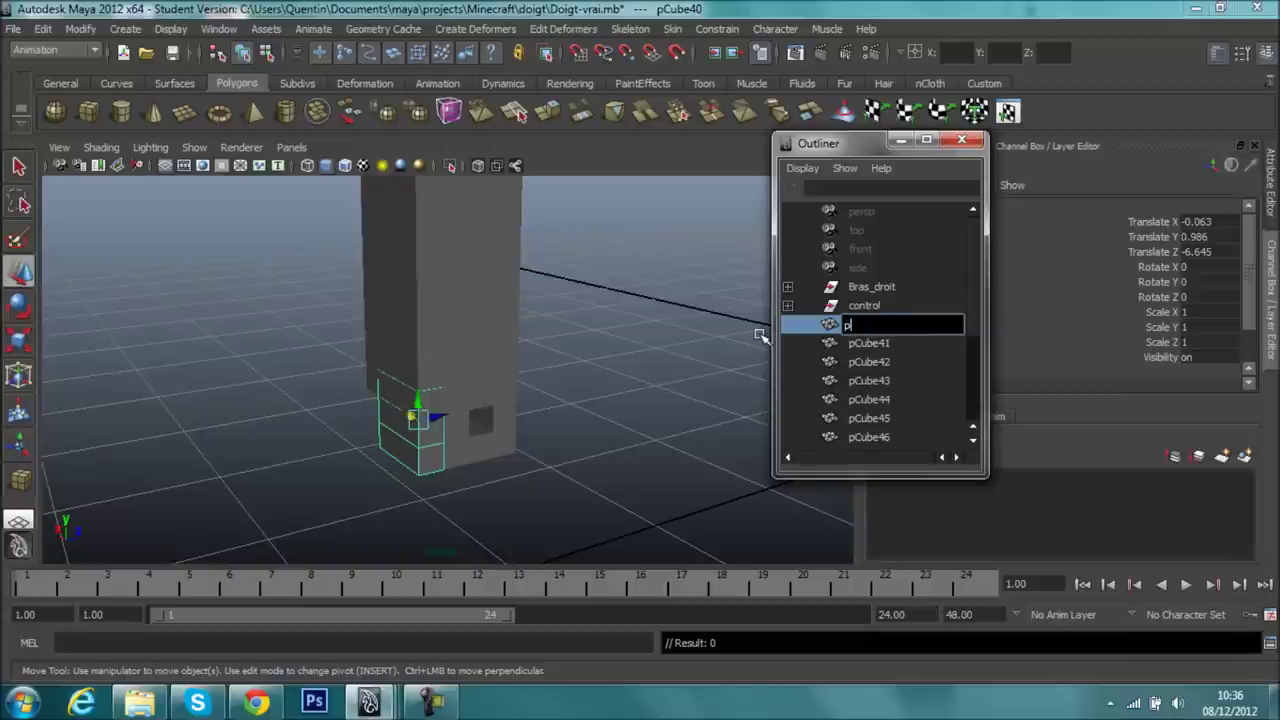
{"action": "left_click", "coordinate": [880, 344]}
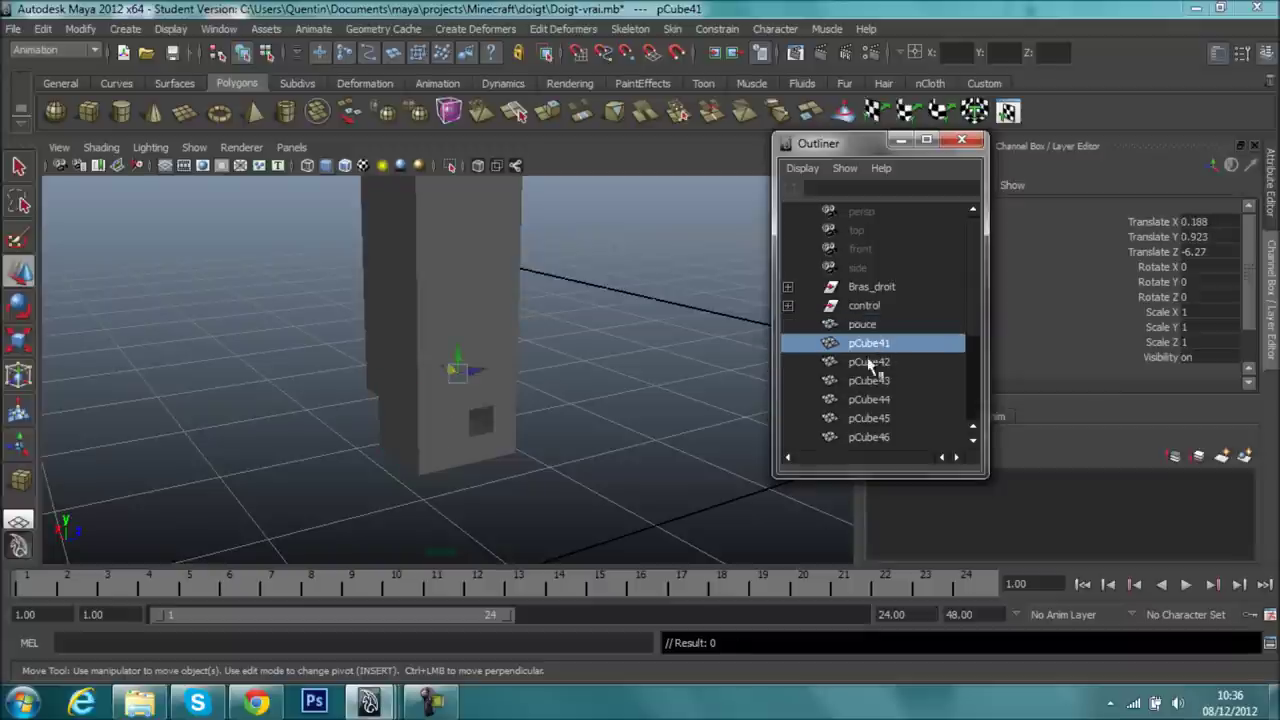
- Group pCube41 through pCube44 and name the group base
{"action": "left_click_drag", "start_coordinate": [551, 389], "coordinate": [287, 369], "text": "alt"}
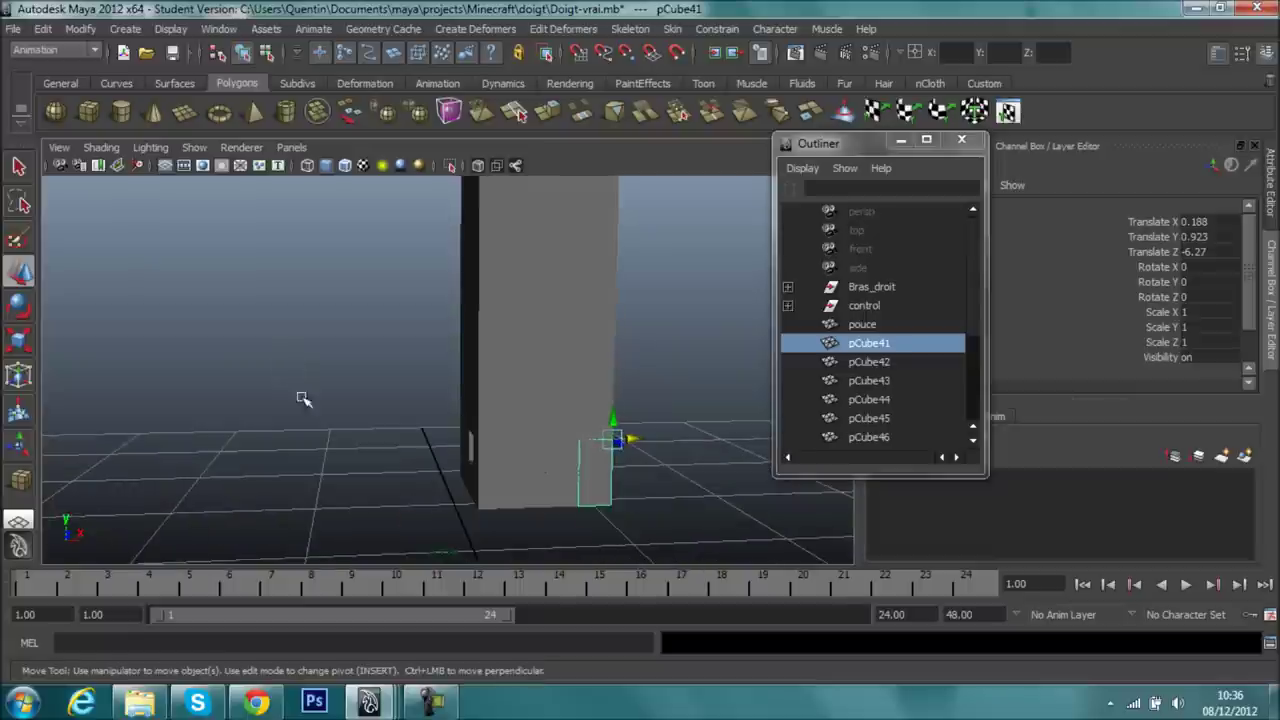
{"action": "left_click_drag", "start_coordinate": [866, 372], "coordinate": [867, 412], "text": "shift"}
{"action": "key", "text": "ctrl+g"}
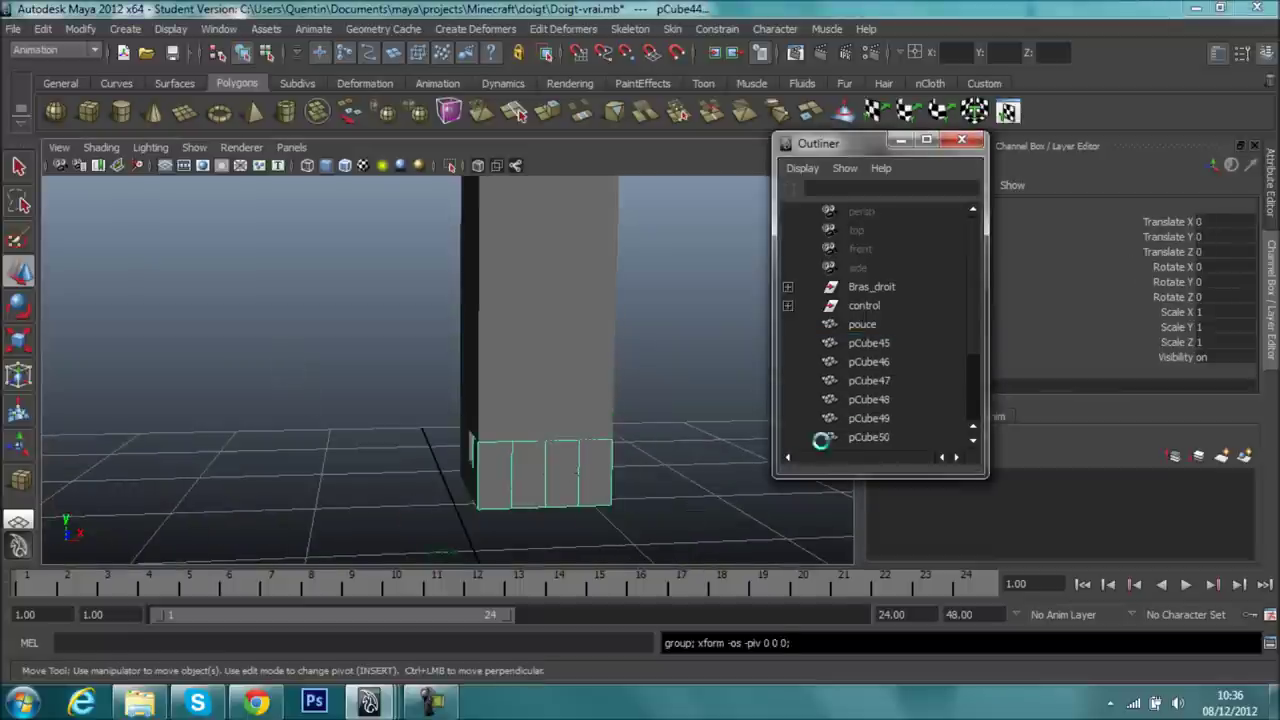
{"action": "scroll", "coordinate": [808, 414], "scroll_direction": "down", "scroll_amount": 1}
{"action": "double_click", "coordinate": [866, 400]}
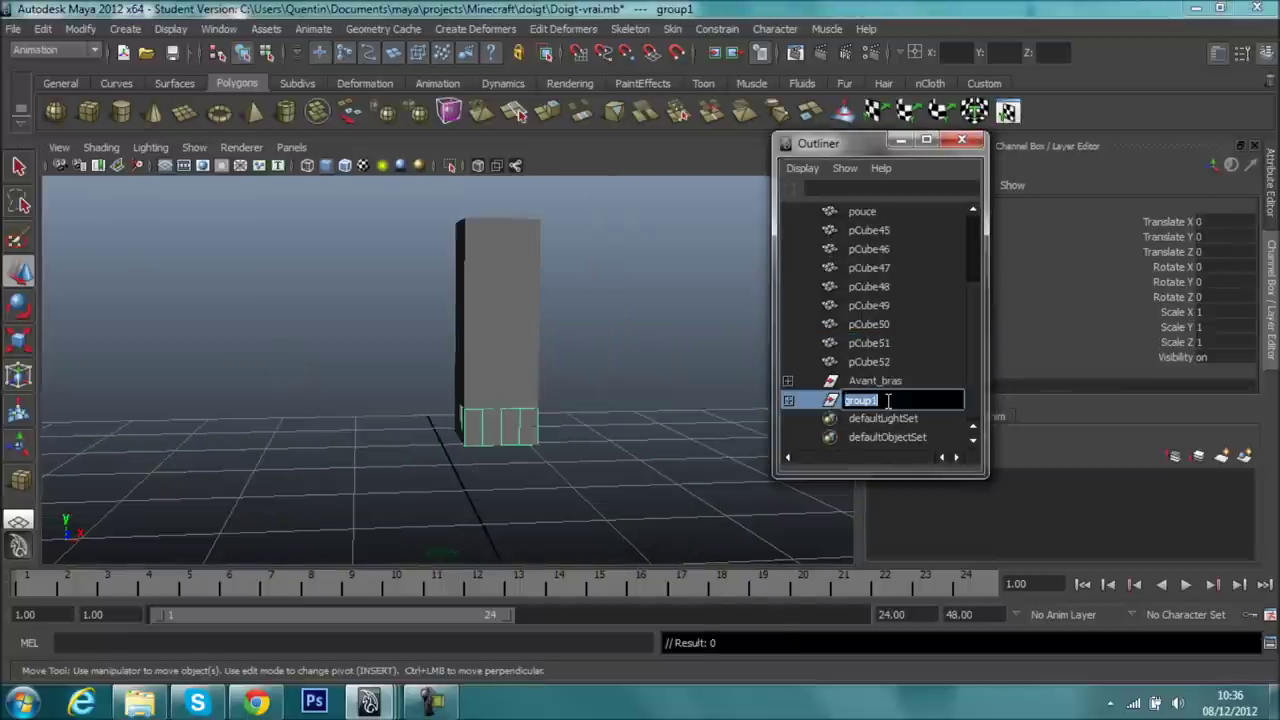
{"action": "type", "text": "ba"}
{"action": "key", "text": "Return"}
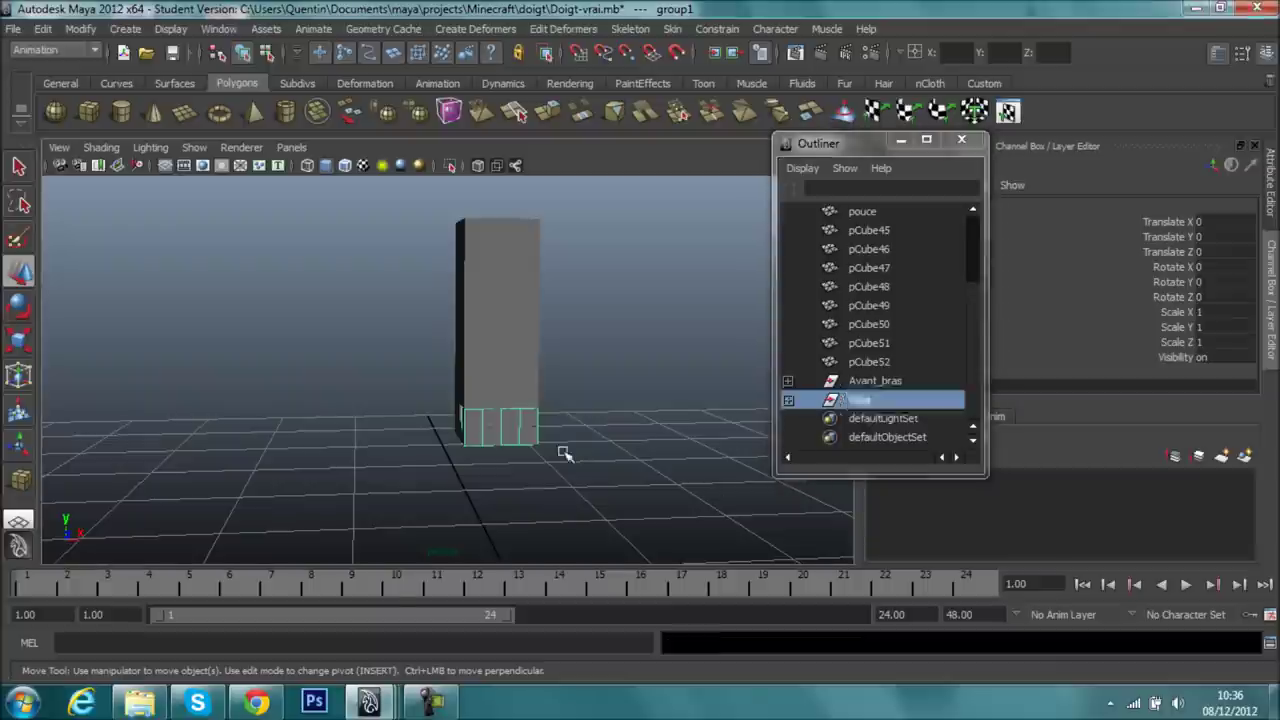
- Group pCube45 and pCube46 and begin renaming the new group index
{"action": "left_click", "coordinate": [563, 449]}
{"action": "right_click_drag", "start_coordinate": [563, 449], "coordinate": [657, 457], "text": "alt"}
{"action": "left_click_drag", "start_coordinate": [657, 457], "coordinate": [517, 442], "text": "alt"}
{"action": "scroll", "coordinate": [910, 238], "scroll_direction": "up", "scroll_amount": 2}
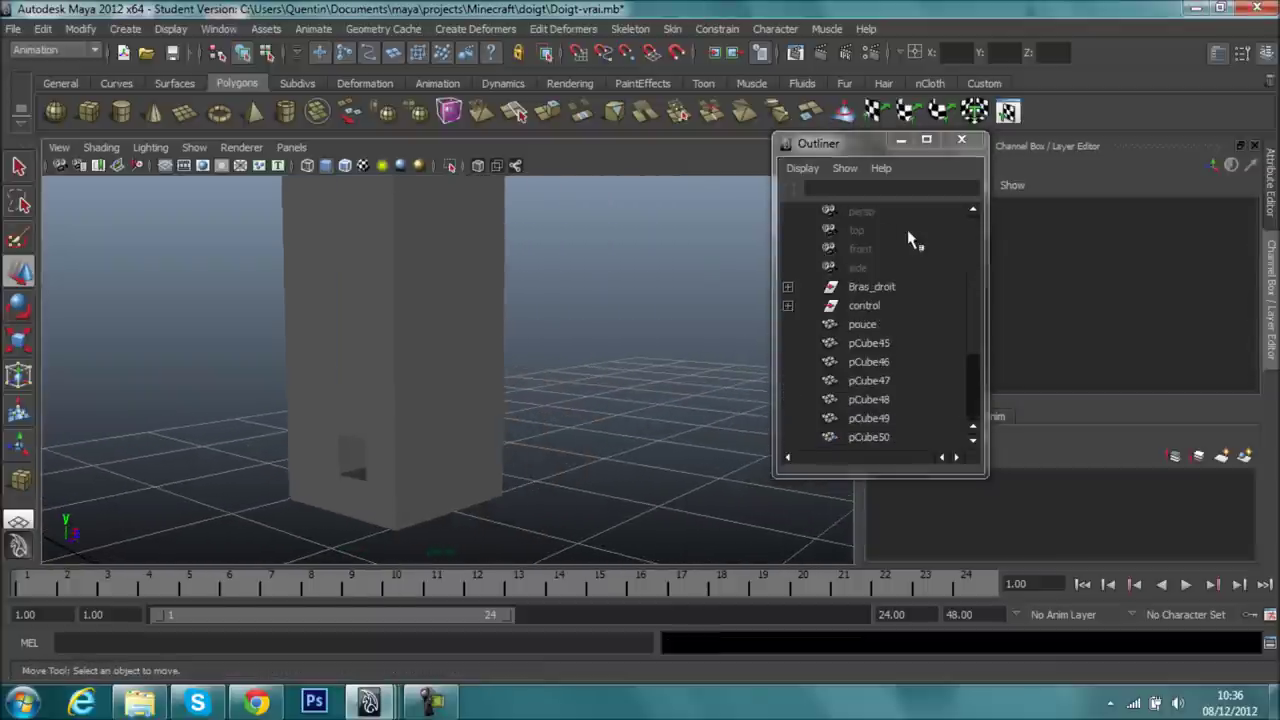
{"action": "left_click", "coordinate": [876, 342]}
{"action": "left_click", "coordinate": [886, 371], "text": "shift"}
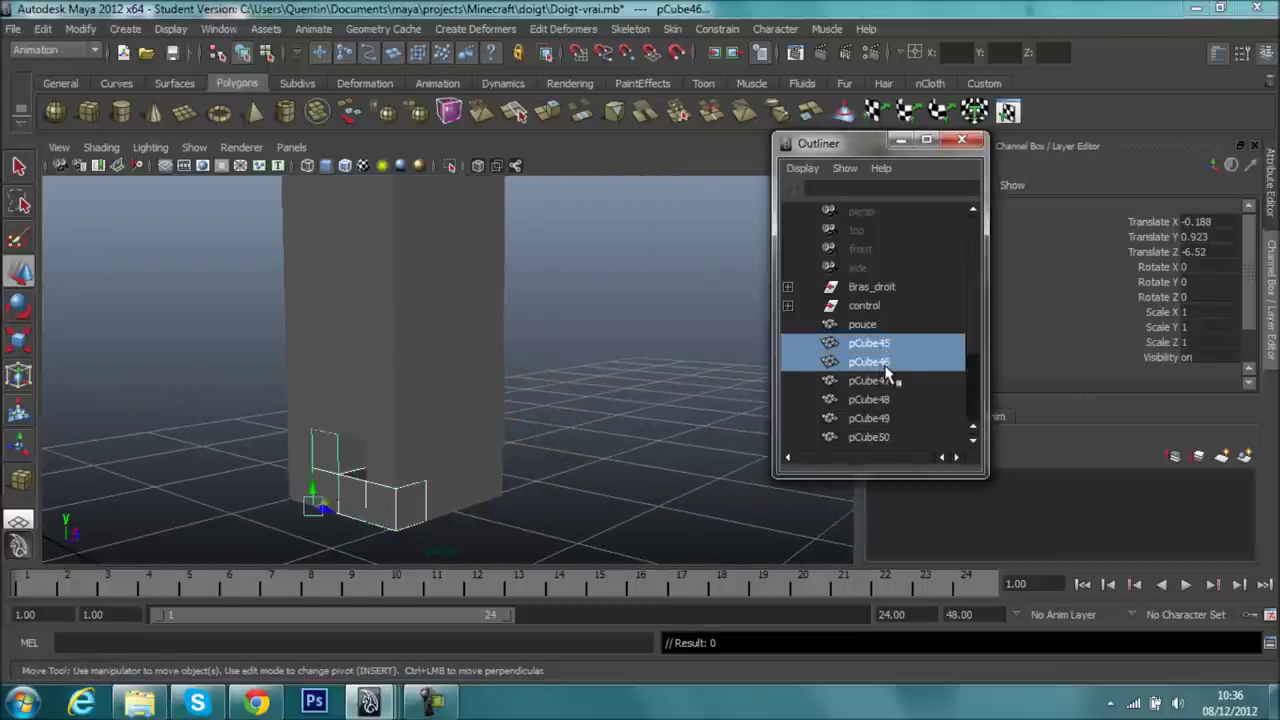
{"action": "key", "text": "ctrl+g"}
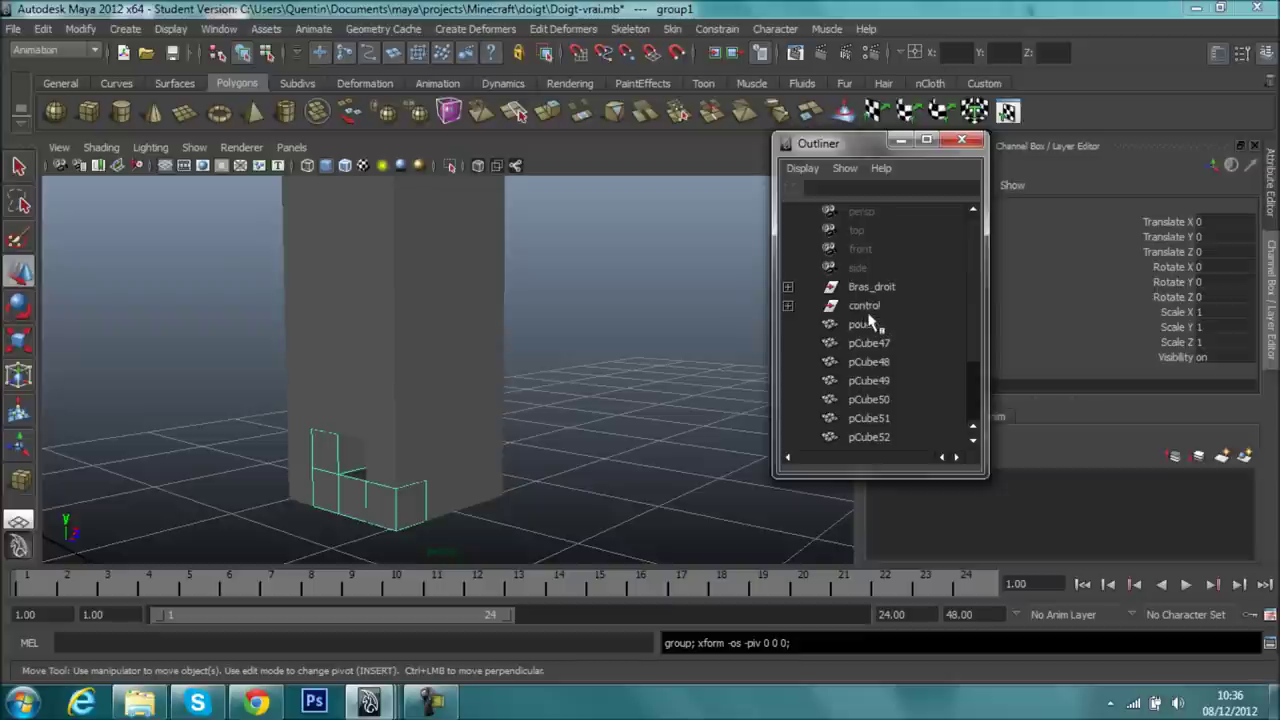
{"action": "scroll", "coordinate": [872, 365], "scroll_direction": "down", "scroll_amount": 2}
{"action": "double_click", "coordinate": [862, 400]}
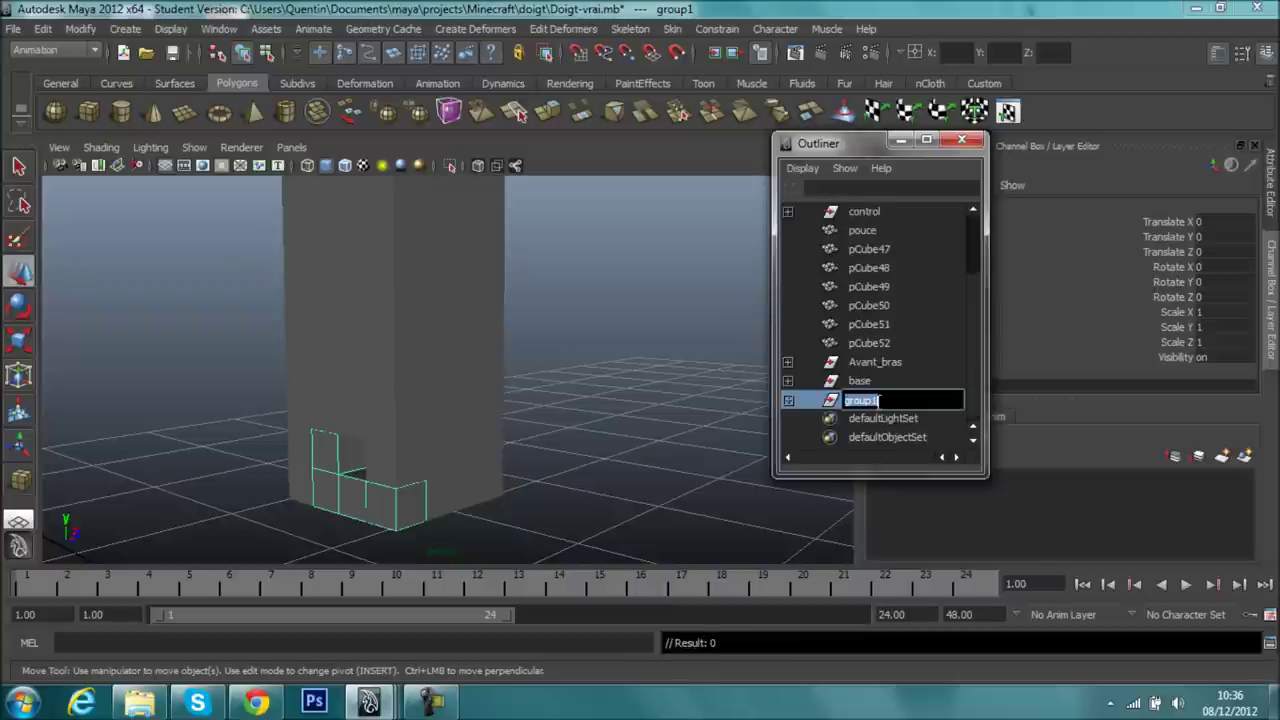
- Name group1 'index', then group pCube47 and pCube48 as 'majeur'
{"action": "left_click", "coordinate": [868, 343]}
{"action": "left_click", "coordinate": [880, 324]}
{"action": "left_click", "coordinate": [880, 343]}
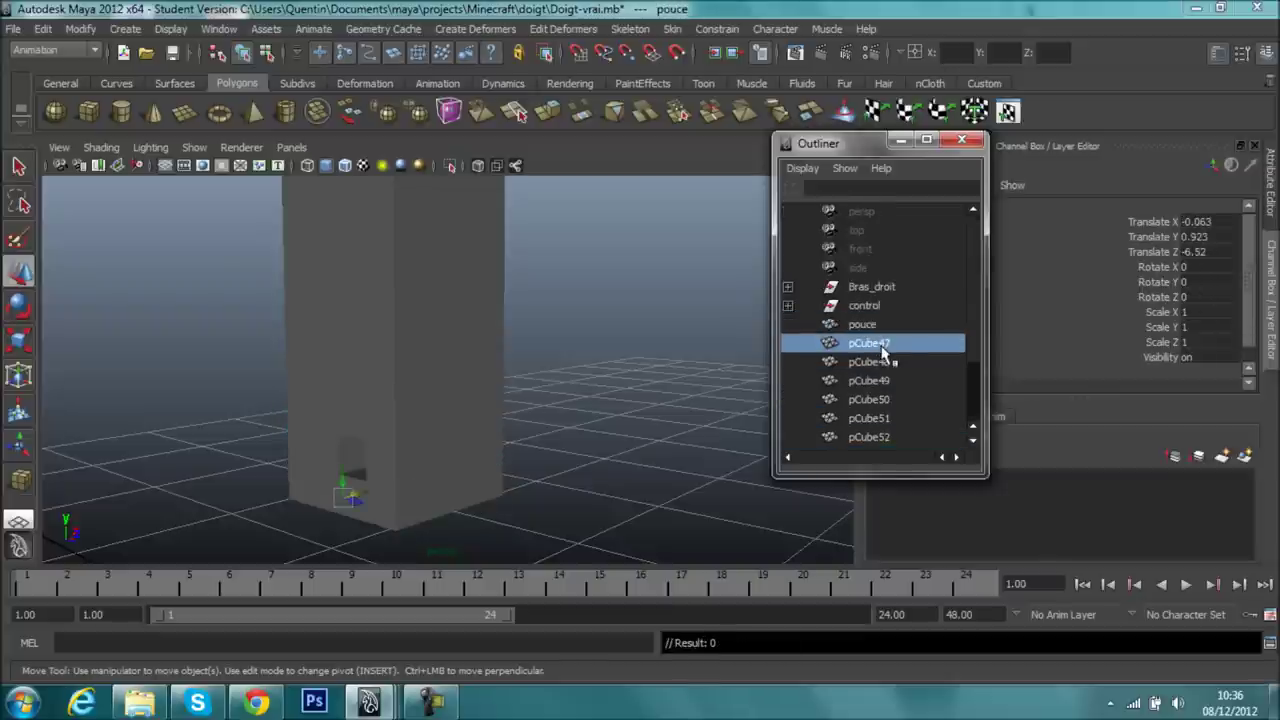
{"action": "left_click", "coordinate": [884, 362], "text": "shift"}
{"action": "mouse_move", "coordinate": [634, 410]}
{"action": "left_mouse_down", "text": "alt"}
{"action": "mouse_move", "coordinate": [563, 409]}
{"action": "mouse_move", "coordinate": [586, 300]}
{"action": "mouse_move", "coordinate": [731, 360]}
{"action": "mouse_move", "coordinate": [646, 409]}
{"action": "left_mouse_up", "text": "alt"}
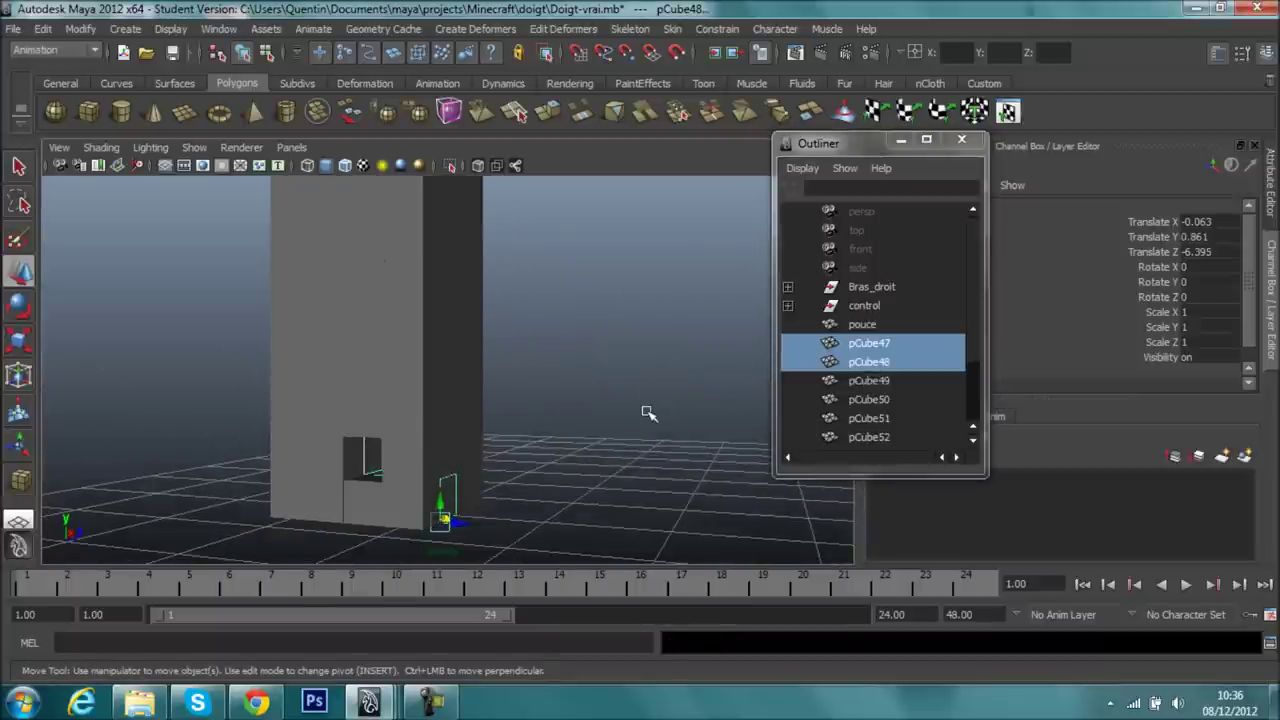
{"action": "key", "text": "ctrl+g"}
{"action": "scroll", "coordinate": [870, 403], "scroll_direction": "down", "scroll_amount": 1}
{"action": "double_click", "coordinate": [866, 400]}
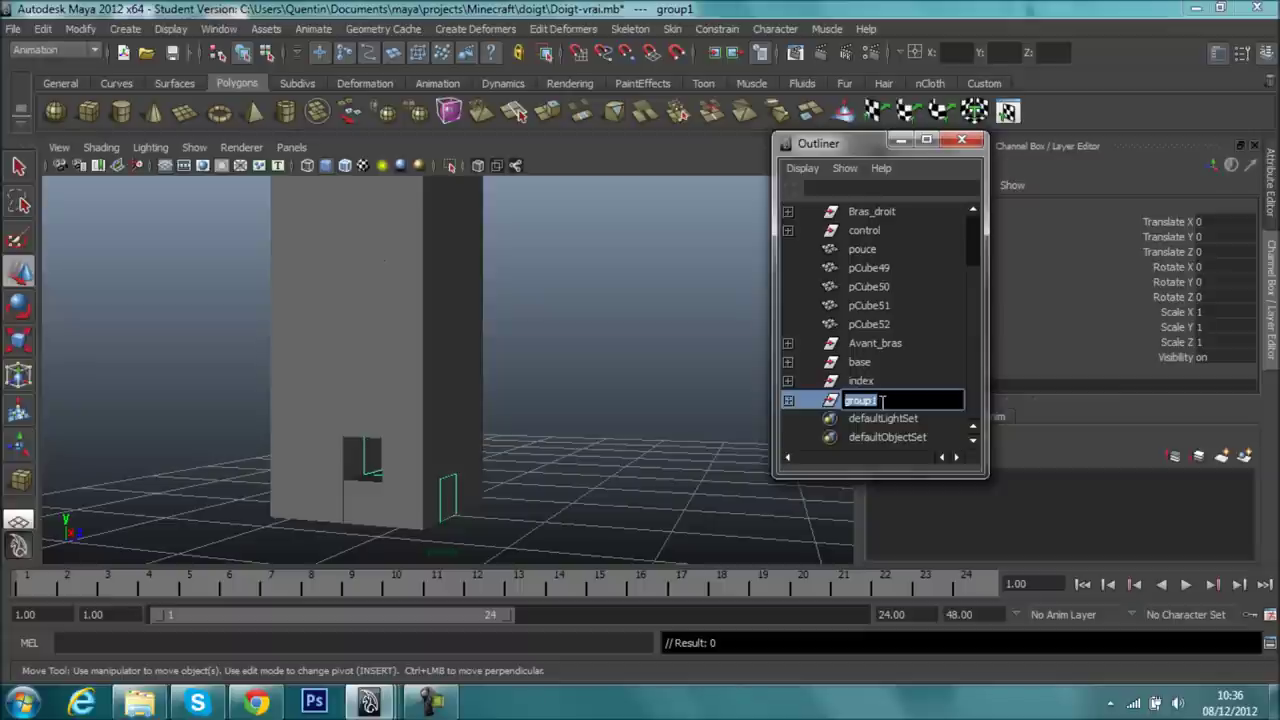
{"action": "left_click", "coordinate": [872, 326]}
- Group pCube49 and pCube50 and name the group 'Anulaire'
{"action": "left_click", "coordinate": [868, 268]}
{"action": "left_click", "coordinate": [884, 287], "text": "shift"}
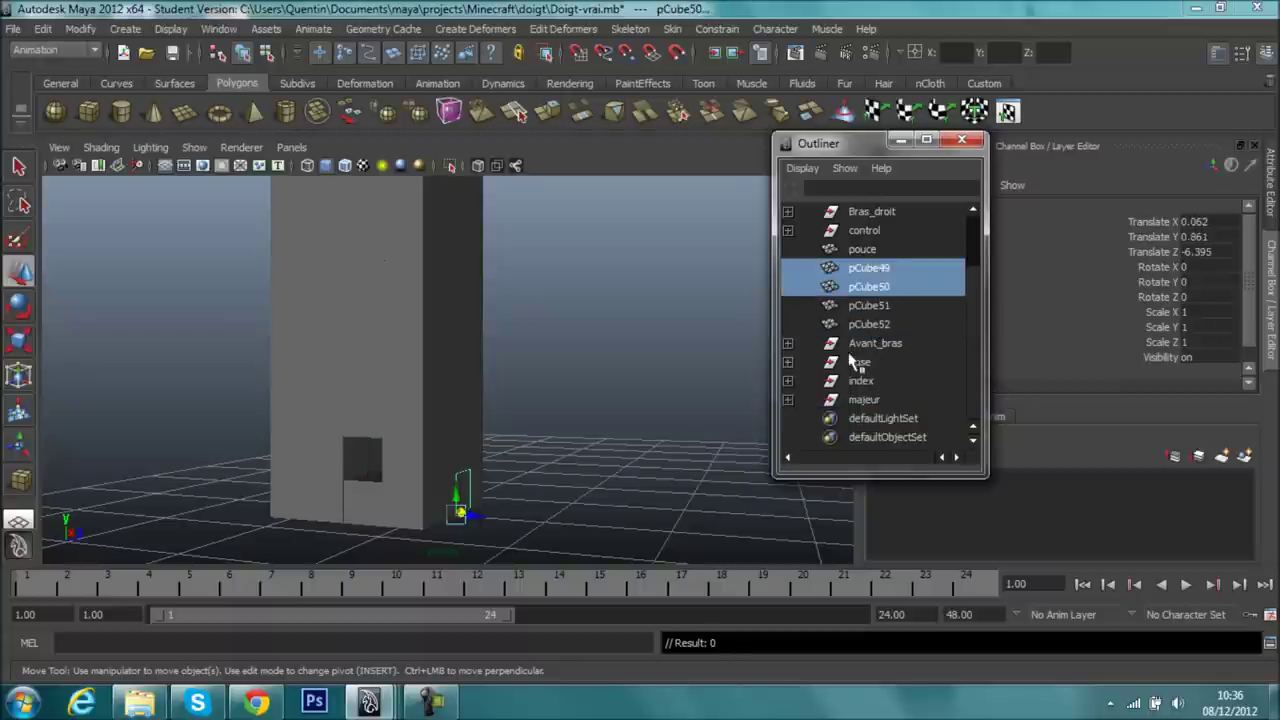
{"action": "key", "text": "ctrl+g"}
{"action": "double_click", "coordinate": [866, 400]}
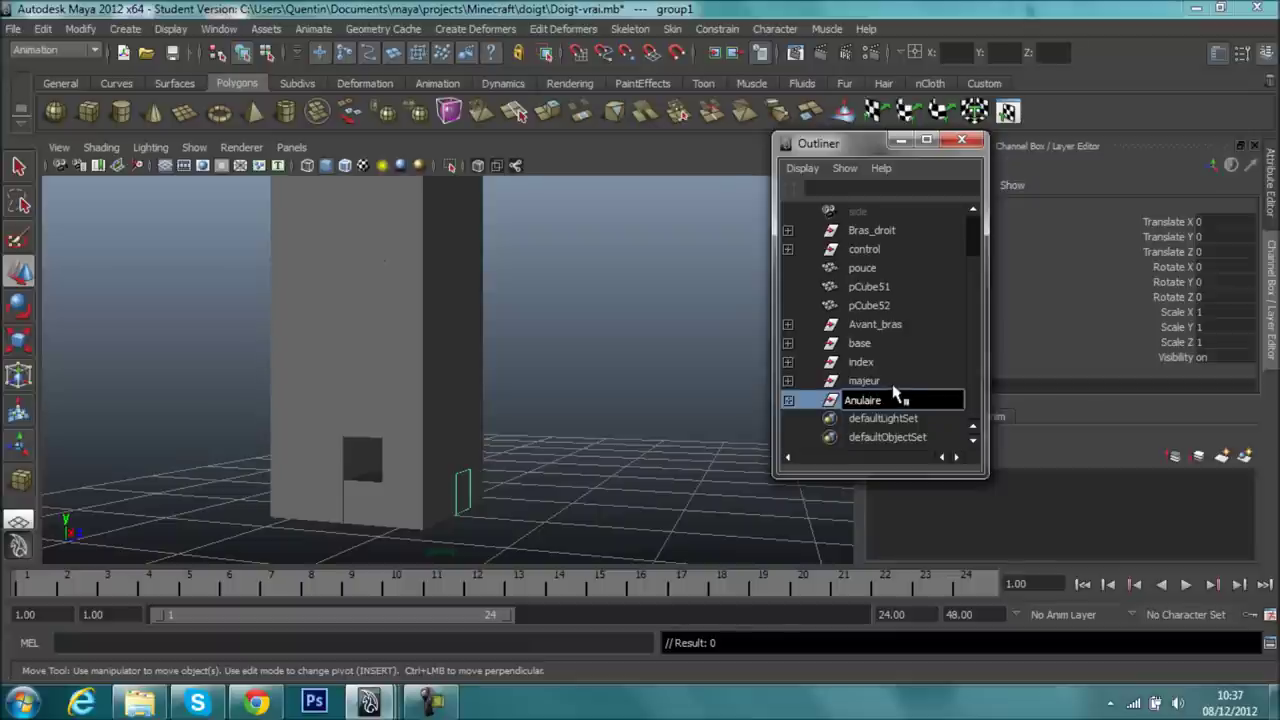
{"action": "key", "text": "Return"}
- Group pCube51 and pCube52 and name the group 'oriculaire'
{"action": "left_click_drag", "start_coordinate": [571, 449], "coordinate": [514, 457], "text": "alt"}
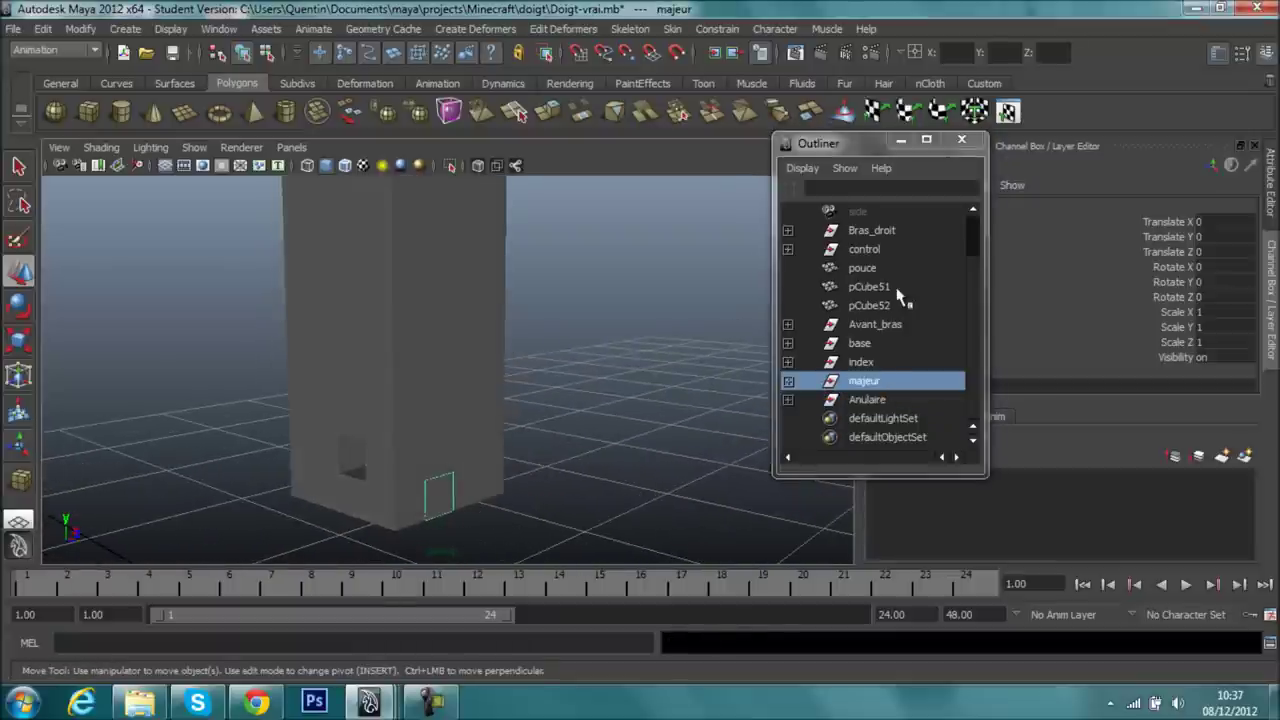
{"action": "left_click", "coordinate": [868, 287]}
{"action": "left_click", "coordinate": [870, 305], "text": "ctrl"}
{"action": "key", "text": "ctrl+g"}
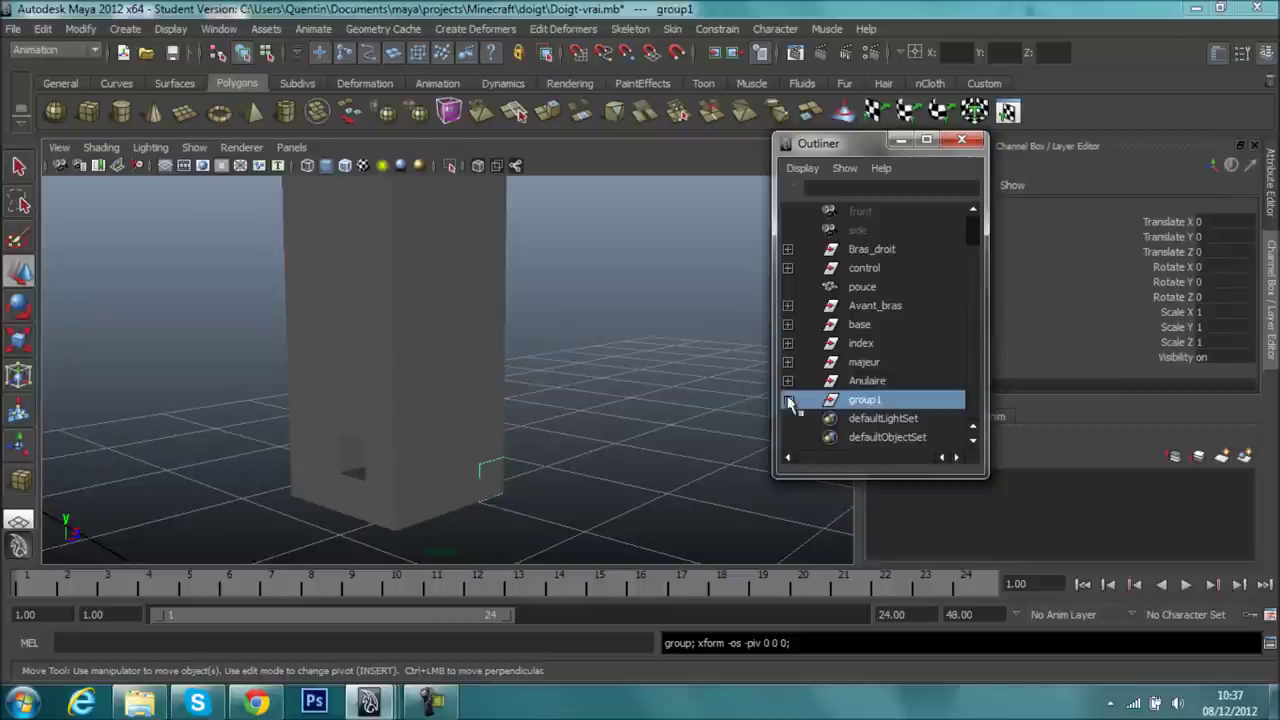
{"action": "double_click", "coordinate": [860, 400]}
{"action": "type", "text": "oriculaire"}
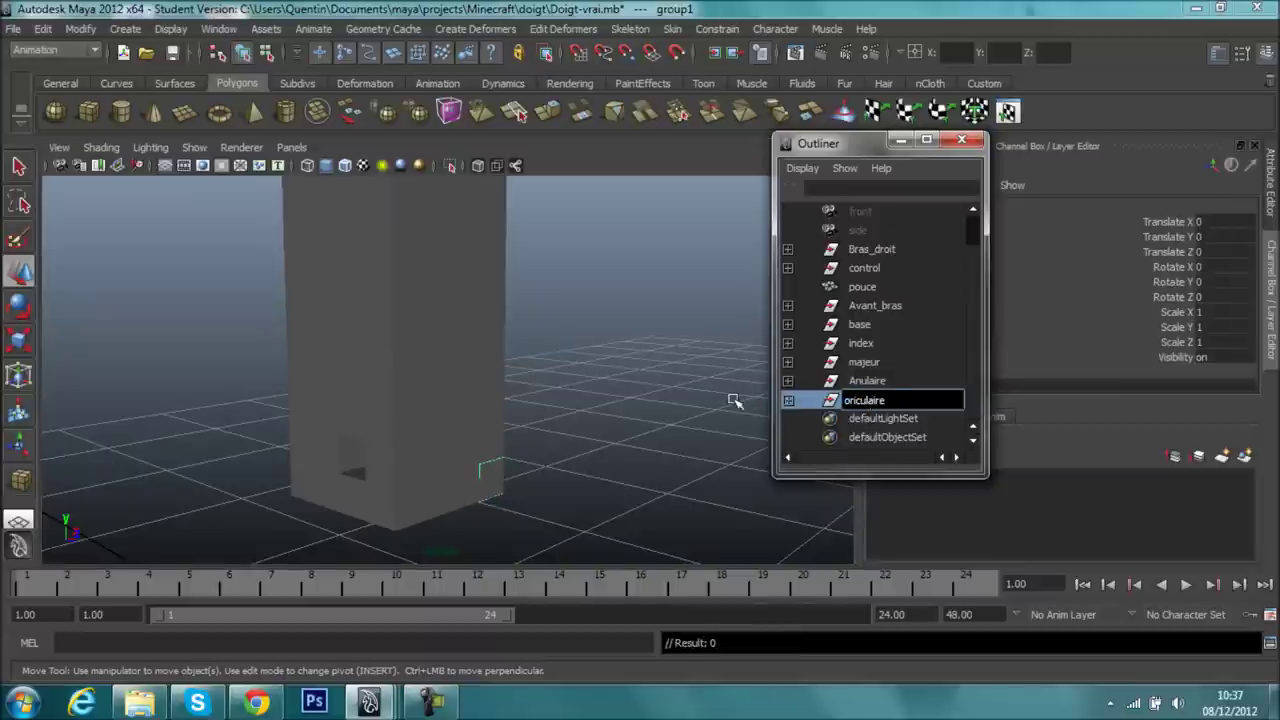
{"action": "left_click", "coordinate": [735, 400]}
{"action": "mouse_move", "coordinate": [735, 400]}
{"action": "left_mouse_down", "text": "alt"}
{"action": "mouse_move", "coordinate": [163, 451]}
{"action": "mouse_move", "coordinate": [194, 403]}
{"action": "mouse_move", "coordinate": [786, 449]}
{"action": "mouse_move", "coordinate": [631, 363]}
{"action": "mouse_move", "coordinate": [663, 510]}
{"action": "mouse_move", "coordinate": [686, 409]}
{"action": "mouse_move", "coordinate": [711, 457]}
{"action": "mouse_move", "coordinate": [659, 409]}
{"action": "left_mouse_up", "text": "alt"}
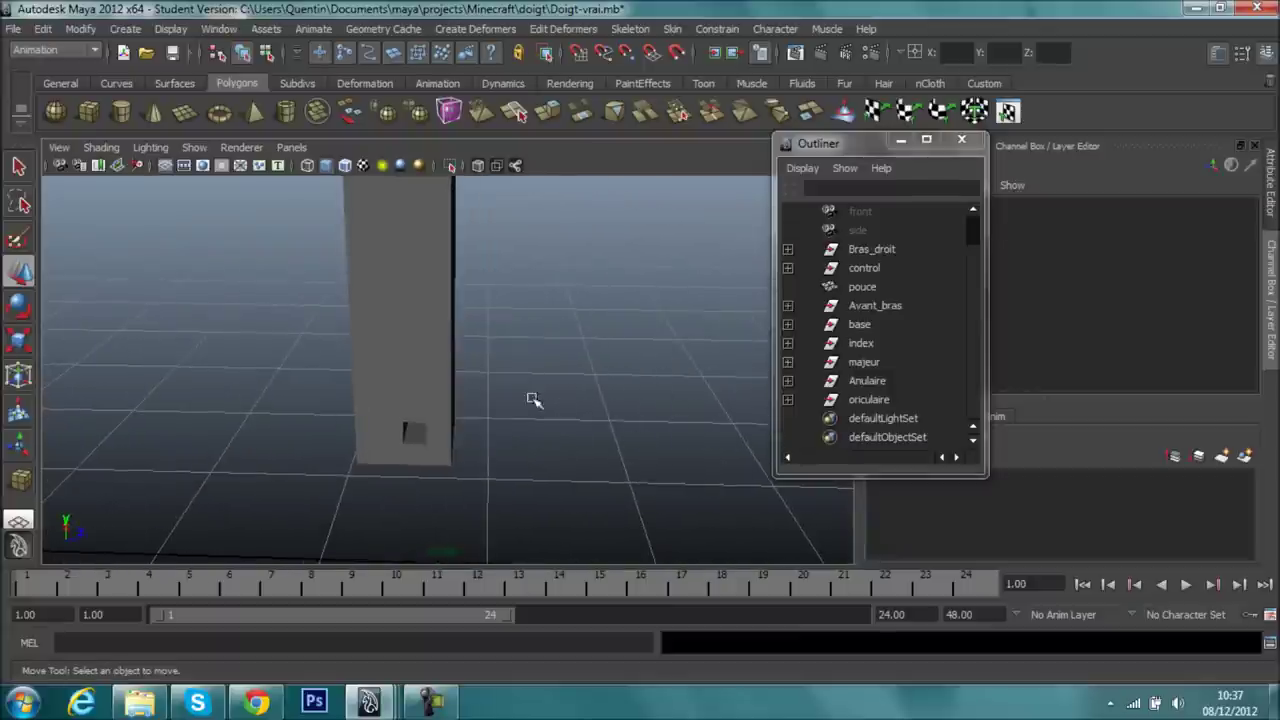
{"action": "mouse_move", "coordinate": [425, 408]}
{"action": "left_mouse_down", "text": "alt"}
{"action": "mouse_move", "coordinate": [474, 366]}
{"action": "mouse_move", "coordinate": [603, 386]}
{"action": "mouse_move", "coordinate": [543, 369]}
{"action": "mouse_move", "coordinate": [469, 380]}
{"action": "mouse_move", "coordinate": [480, 374]}
{"action": "mouse_move", "coordinate": [354, 349]}
{"action": "mouse_move", "coordinate": [520, 357]}
{"action": "mouse_move", "coordinate": [737, 329]}
{"action": "left_mouse_up", "text": "alt"}
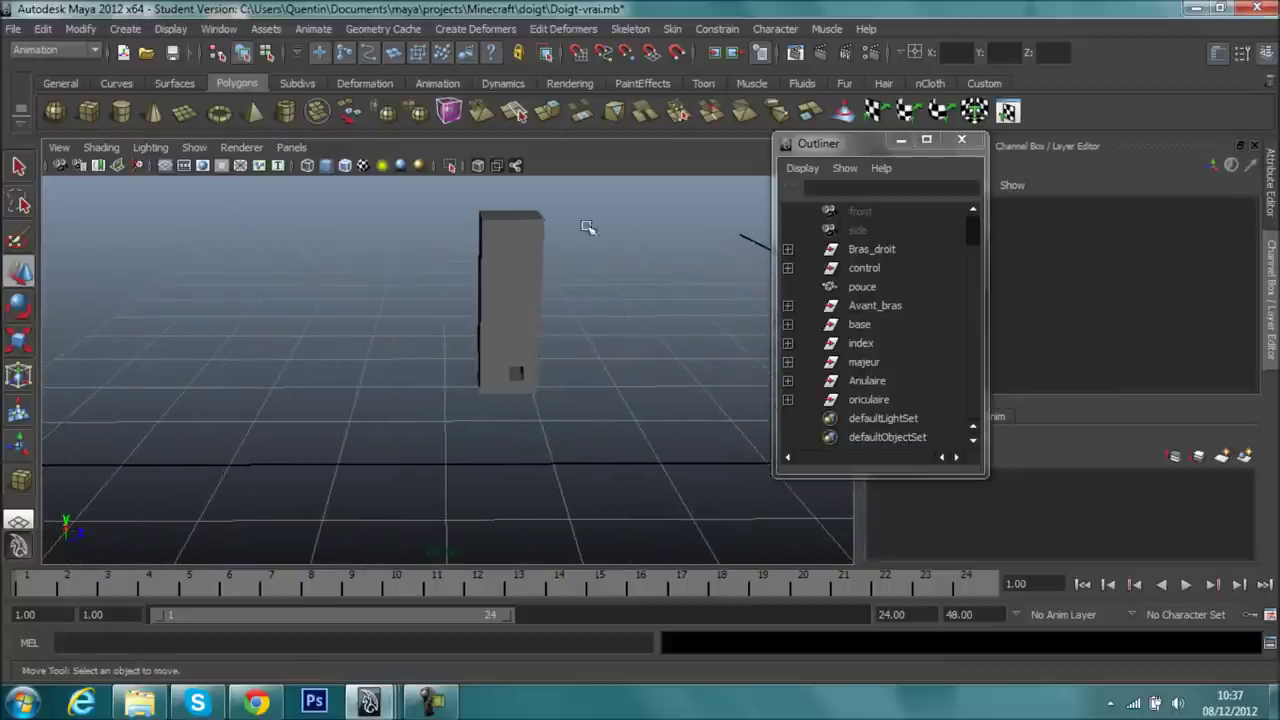
{"action": "left_click", "coordinate": [185, 113]}
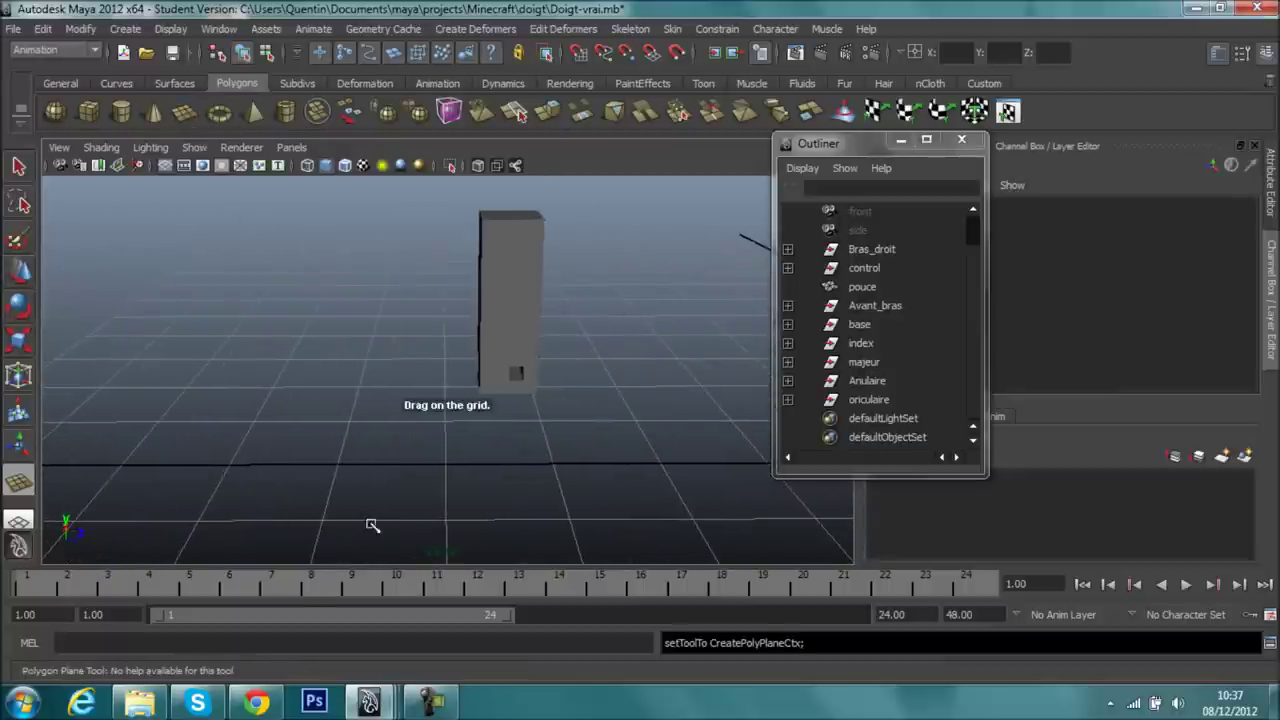
- Freeze transformations on striped plane pPlane1 so its scale resets to 1
{"action": "mouse_move", "coordinate": [400, 417]}
{"action": "left_mouse_down", "text": "alt"}
{"action": "mouse_move", "coordinate": [551, 434]}
{"action": "mouse_move", "coordinate": [417, 451]}
{"action": "mouse_move", "coordinate": [640, 400]}
{"action": "left_mouse_up", "text": "alt"}
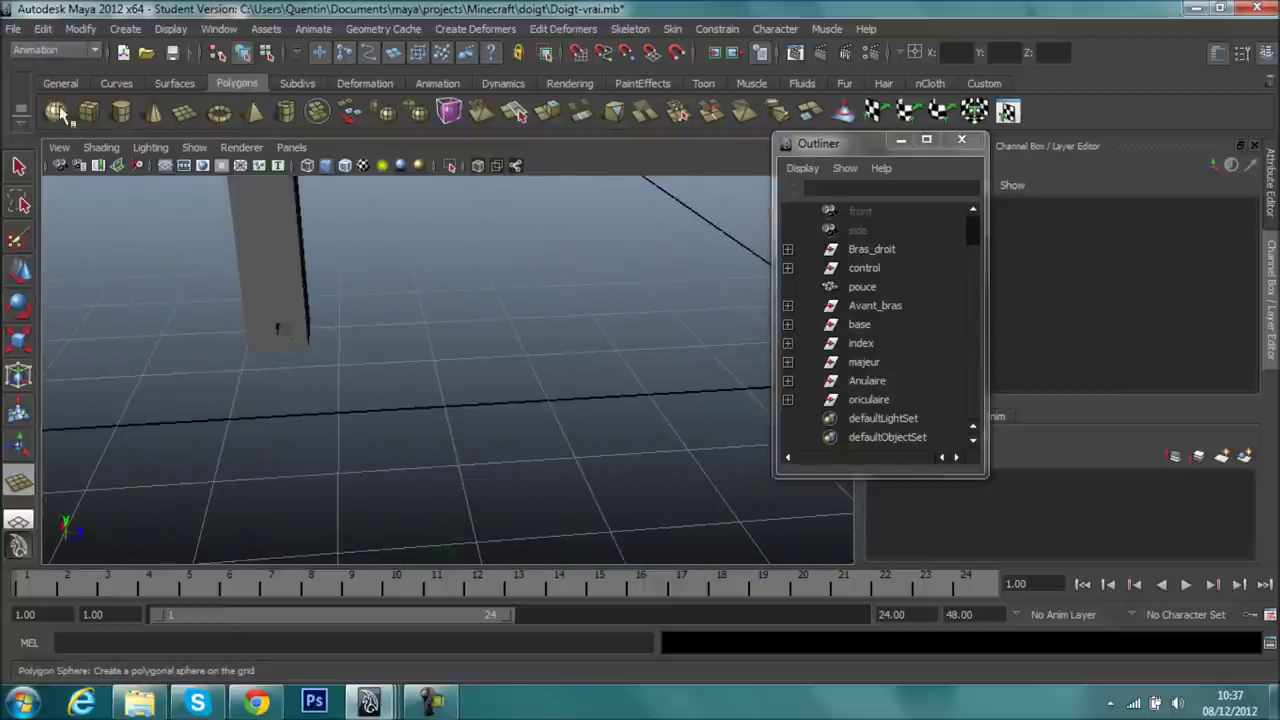
{"action": "left_click", "coordinate": [18, 270]}
{"action": "mouse_move", "coordinate": [100, 340]}
{"action": "left_mouse_down", "text": "alt"}
{"action": "mouse_move", "coordinate": [214, 348]}
{"action": "mouse_move", "coordinate": [437, 289]}
{"action": "left_mouse_up", "text": "alt"}
{"action": "left_click", "coordinate": [485, 238]}
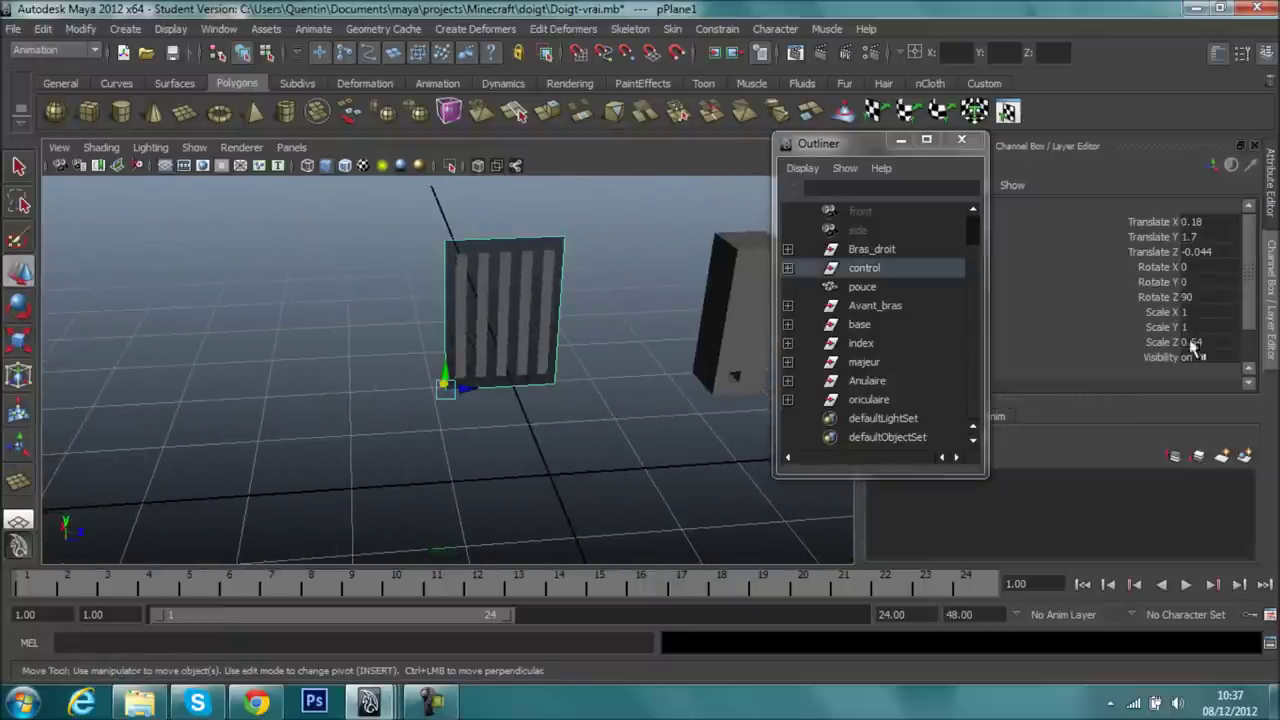
{"action": "scroll", "coordinate": [1212, 343], "scroll_direction": "down", "scroll_amount": 2}
{"action": "left_click", "coordinate": [900, 141]}
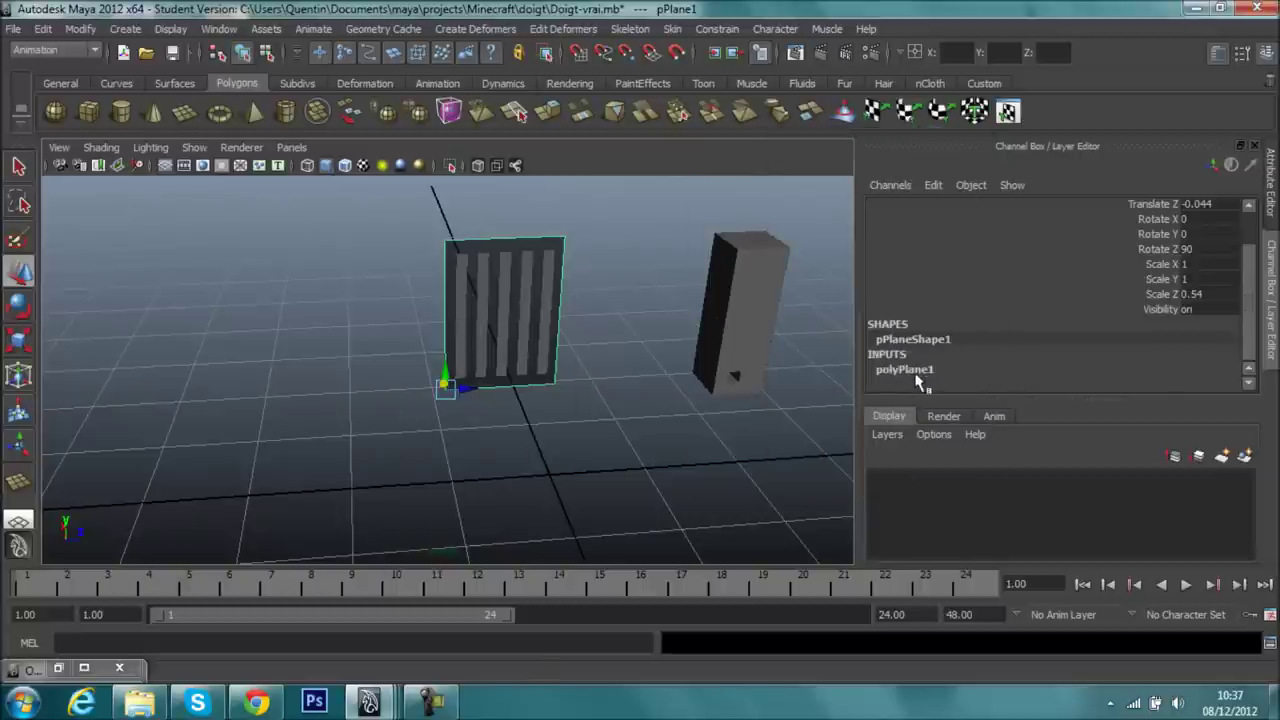
{"action": "double_click", "coordinate": [905, 370]}
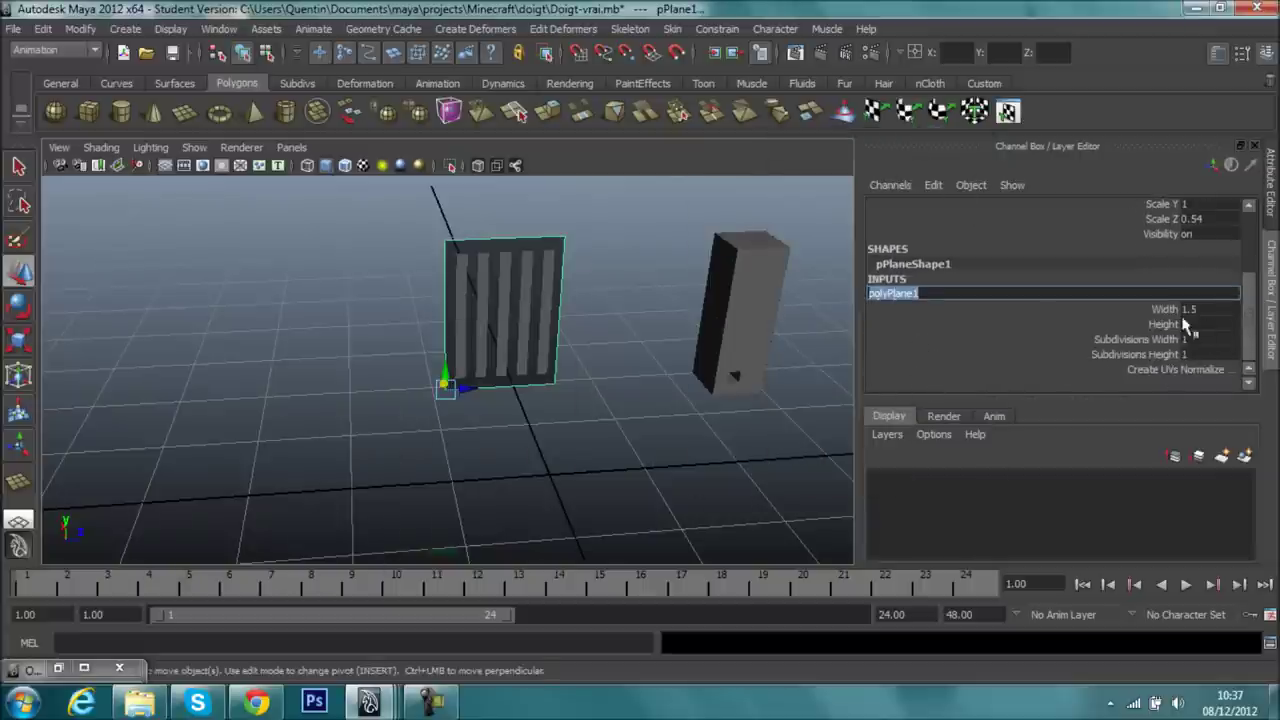
{"action": "left_click", "coordinate": [82, 29]}
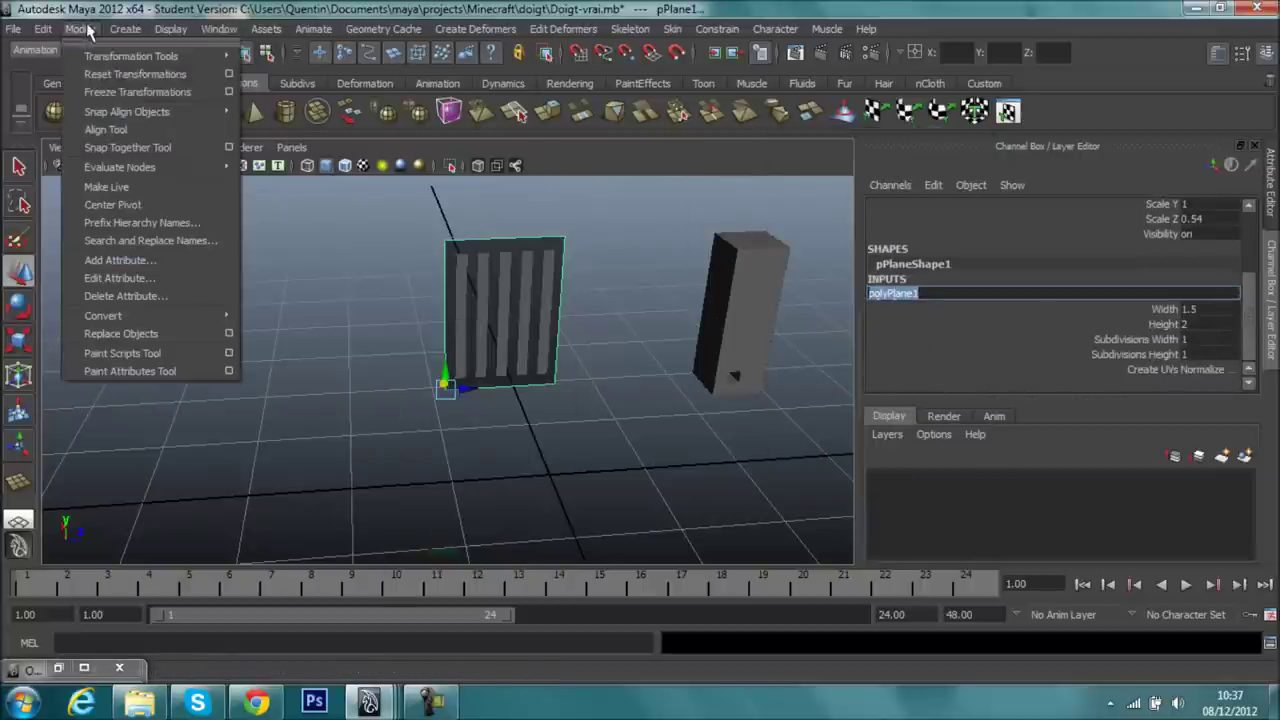
{"action": "left_click", "coordinate": [154, 92]}
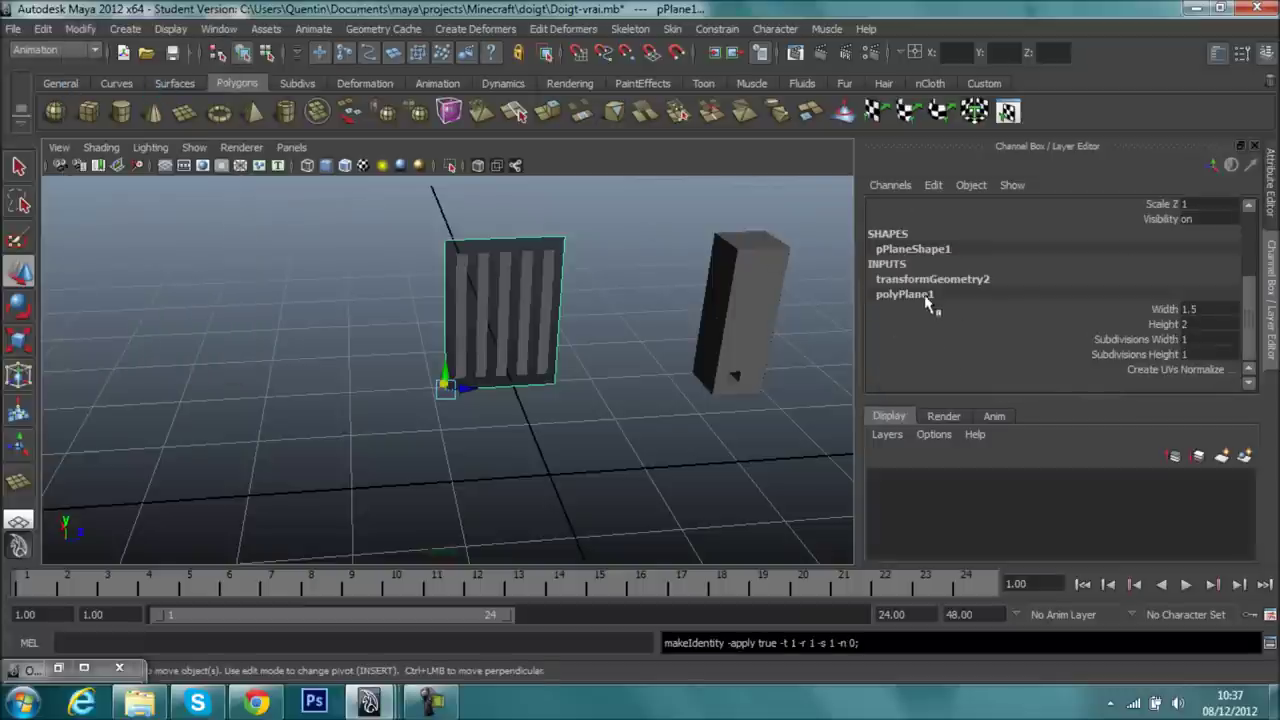
- Create a new polygon plane 1.5 wide and 2 high near the tall block
{"action": "mouse_move", "coordinate": [193, 358]}
{"action": "left_mouse_down", "text": "alt"}
{"action": "mouse_move", "coordinate": [977, 331]}
{"action": "mouse_move", "coordinate": [608, 323]}
{"action": "mouse_move", "coordinate": [743, 274]}
{"action": "left_mouse_up", "text": "alt"}
{"action": "left_click", "coordinate": [178, 120]}
{"action": "left_click_drag", "start_coordinate": [291, 449], "coordinate": [437, 486]}
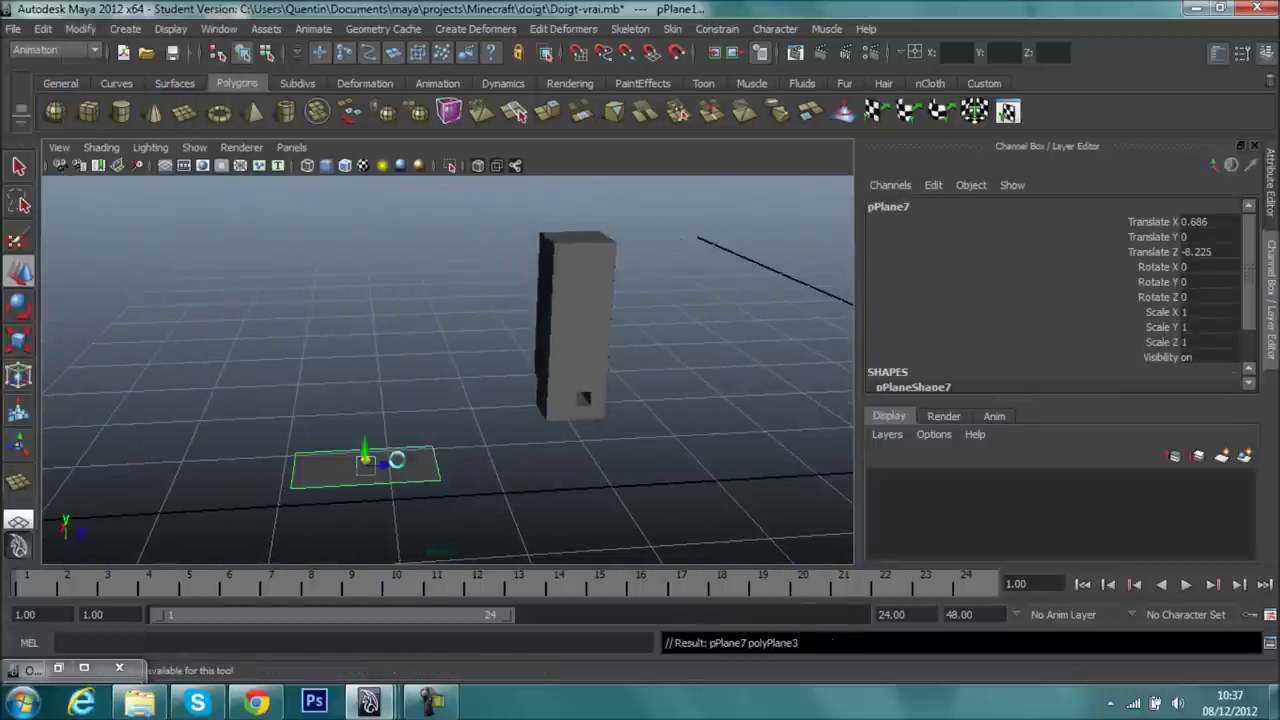
{"action": "scroll", "coordinate": [985, 340], "scroll_direction": "down", "scroll_amount": 1}
{"action": "left_click", "coordinate": [990, 368]}
{"action": "left_click", "coordinate": [1197, 310]}
{"action": "type", "text": "1.5"}
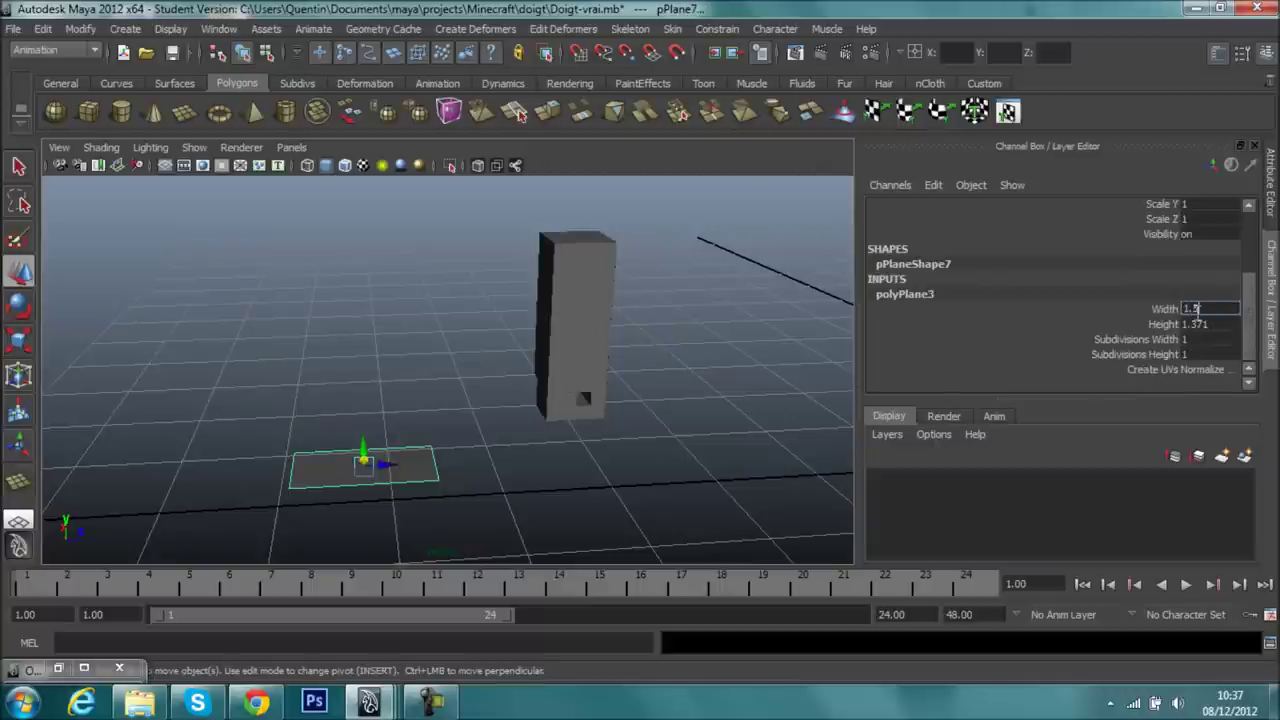
{"action": "key", "text": "Tab"}
{"action": "type", "text": "2"}
{"action": "key", "text": "Return"}
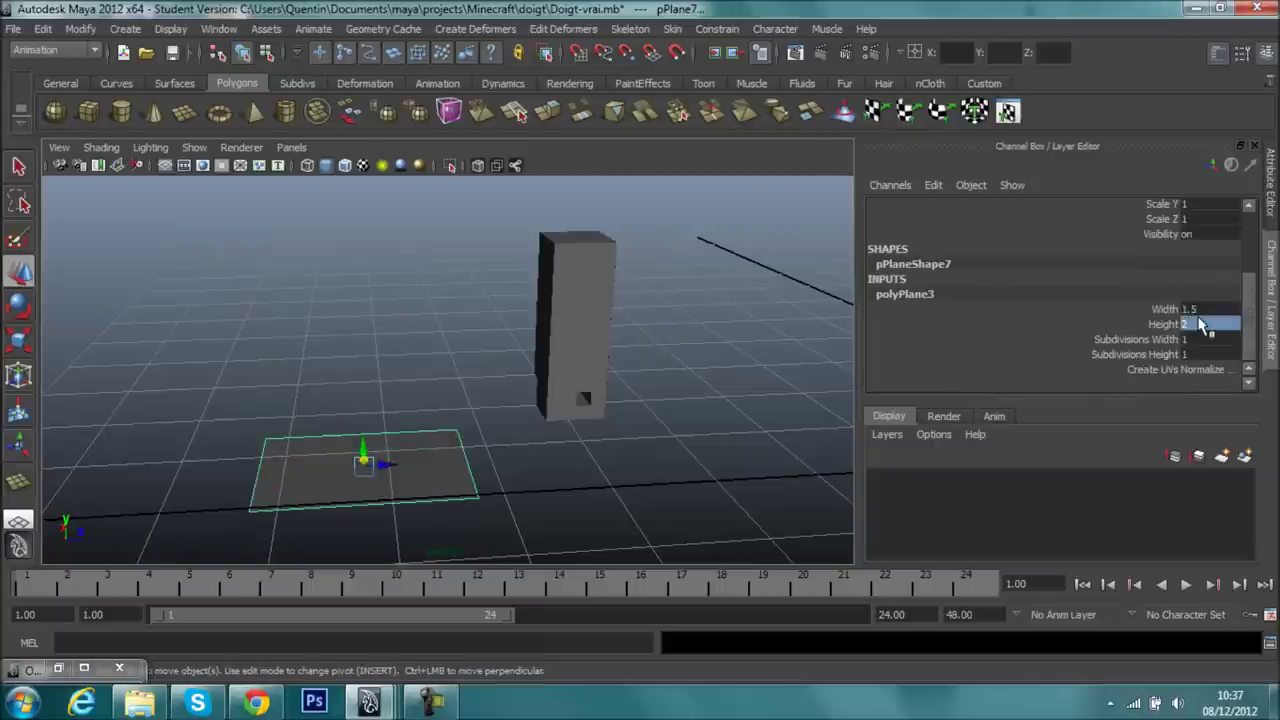
- Stand pPlane7 upright with Rotate Z set to 90
{"action": "mouse_move", "coordinate": [553, 457]}
{"action": "left_mouse_down", "text": "alt"}
{"action": "mouse_move", "coordinate": [528, 520]}
{"action": "mouse_move", "coordinate": [711, 434]}
{"action": "mouse_move", "coordinate": [677, 460]}
{"action": "mouse_move", "coordinate": [648, 447]}
{"action": "mouse_move", "coordinate": [580, 489]}
{"action": "mouse_move", "coordinate": [600, 470]}
{"action": "left_mouse_up", "text": "alt"}
{"action": "scroll", "coordinate": [1240, 255], "scroll_direction": "up", "scroll_amount": 3}
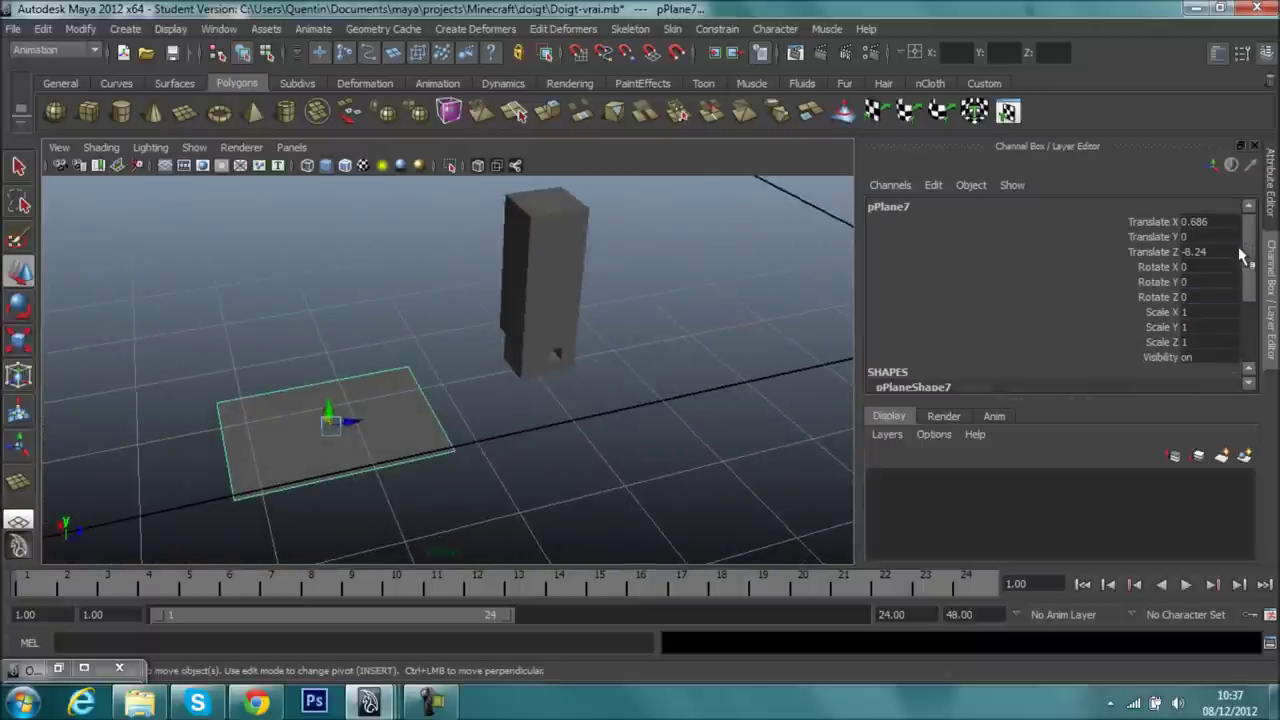
{"action": "left_click", "coordinate": [1208, 268]}
{"action": "type", "text": "90"}
{"action": "key", "text": "Return"}
{"action": "key", "text": "ctrl+z"}
{"action": "left_click", "coordinate": [1196, 283]}
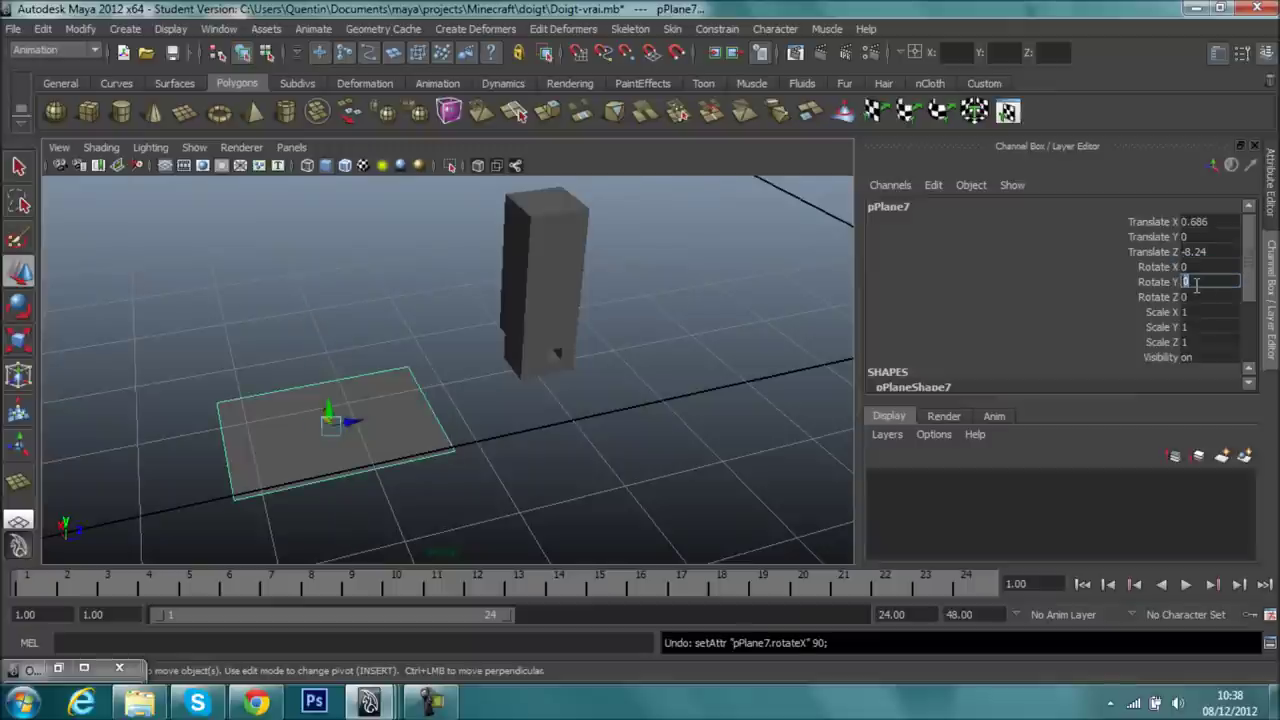
{"action": "left_click", "coordinate": [1195, 296]}
{"action": "type", "text": "90"}
{"action": "key", "text": "Return"}
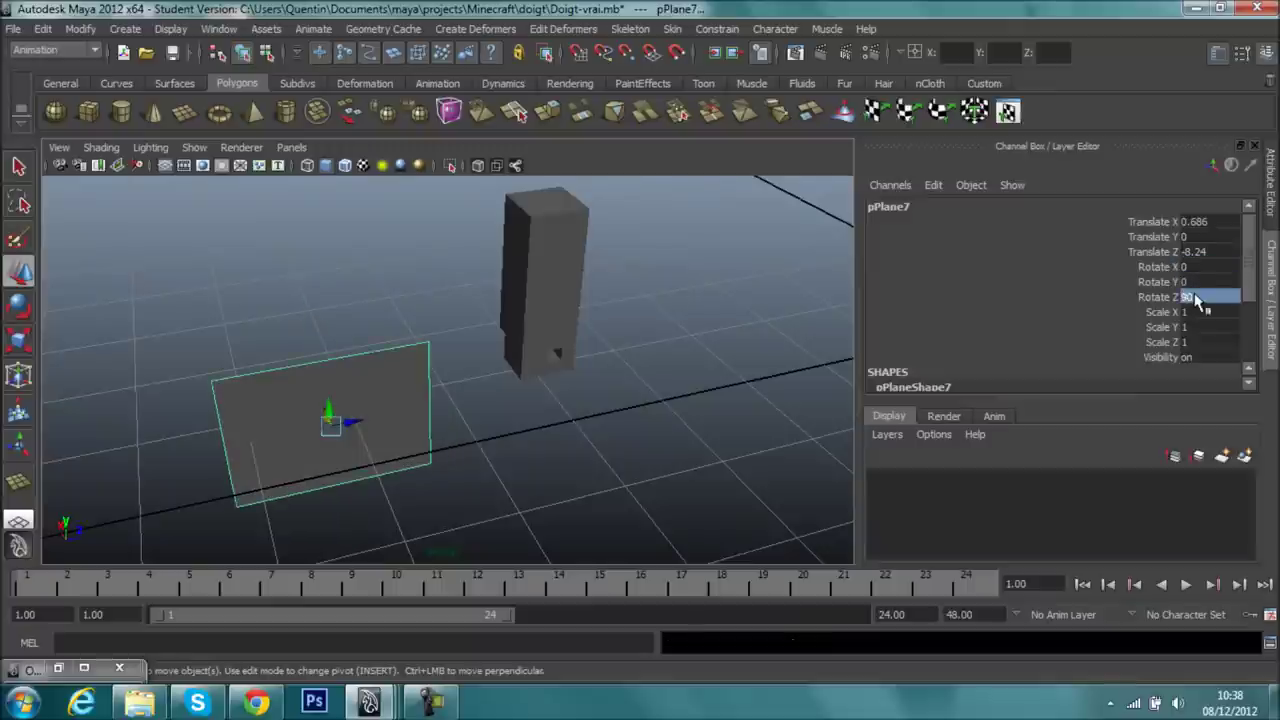
- Move pPlane7 up to Y 1.625 and along Z beside the tall block
{"action": "mouse_move", "coordinate": [570, 490]}
{"action": "left_mouse_down", "text": "alt"}
{"action": "mouse_move", "coordinate": [534, 449]}
{"action": "mouse_move", "coordinate": [529, 466]}
{"action": "mouse_move", "coordinate": [623, 434]}
{"action": "mouse_move", "coordinate": [671, 472]}
{"action": "mouse_move", "coordinate": [229, 437]}
{"action": "mouse_move", "coordinate": [186, 366]}
{"action": "mouse_move", "coordinate": [223, 449]}
{"action": "mouse_move", "coordinate": [185, 440]}
{"action": "mouse_move", "coordinate": [177, 337]}
{"action": "mouse_move", "coordinate": [209, 257]}
{"action": "left_mouse_up", "text": "alt"}
{"action": "mouse_move", "coordinate": [349, 297]}
{"action": "left_mouse_down", "text": "alt"}
{"action": "mouse_move", "coordinate": [230, 297]}
{"action": "mouse_move", "coordinate": [337, 417]}
{"action": "left_mouse_up", "text": "alt"}
{"action": "mouse_move", "coordinate": [378, 287]}
{"action": "left_mouse_down"}
{"action": "mouse_move", "coordinate": [414, 343]}
{"action": "mouse_move", "coordinate": [623, 377]}
{"action": "mouse_move", "coordinate": [291, 366]}
{"action": "mouse_move", "coordinate": [428, 366]}
{"action": "left_mouse_up"}
{"action": "mouse_move", "coordinate": [519, 374]}
{"action": "left_mouse_down", "text": "alt"}
{"action": "mouse_move", "coordinate": [543, 371]}
{"action": "mouse_move", "coordinate": [522, 387]}
{"action": "left_mouse_up", "text": "alt"}
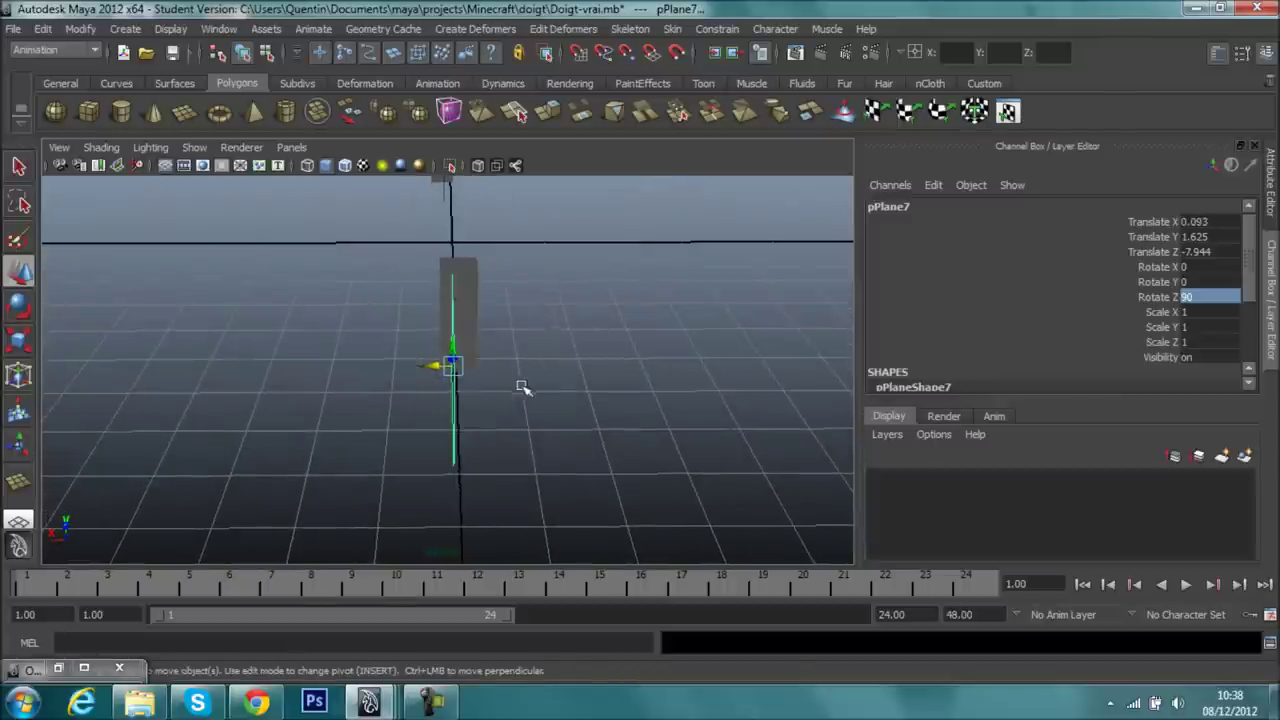
{"action": "left_click", "coordinate": [434, 366]}
{"action": "left_click_drag", "start_coordinate": [486, 429], "coordinate": [386, 363], "text": "alt"}
{"action": "left_click", "coordinate": [388, 363]}
{"action": "mouse_move", "coordinate": [417, 290]}
{"action": "right_mouse_down", "text": "alt"}
{"action": "mouse_move", "coordinate": [586, 386]}
{"action": "mouse_move", "coordinate": [537, 363]}
{"action": "right_mouse_up", "text": "alt"}
{"action": "left_click_drag", "start_coordinate": [537, 363], "coordinate": [371, 354], "text": "alt"}
{"action": "right_click", "coordinate": [371, 354]}
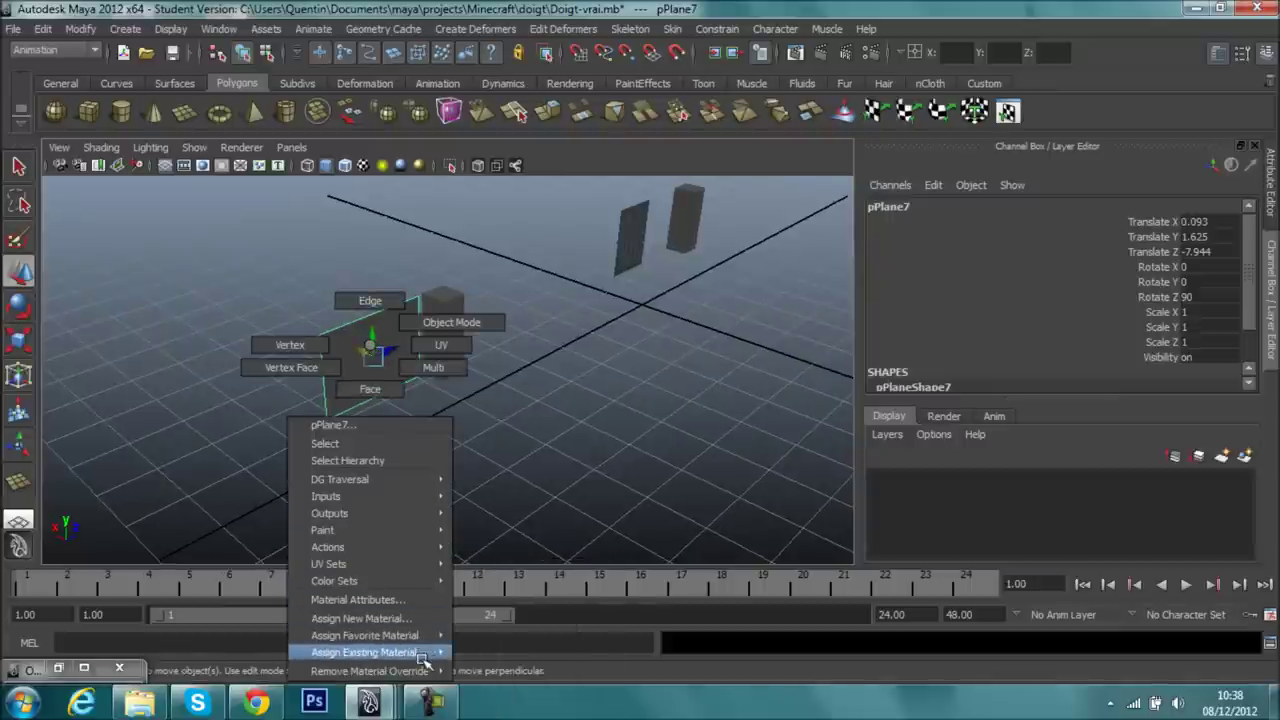
- Assign the existing dark lambert3 material to pPlane7 and orbit to check it
{"action": "left_click", "coordinate": [484, 636]}
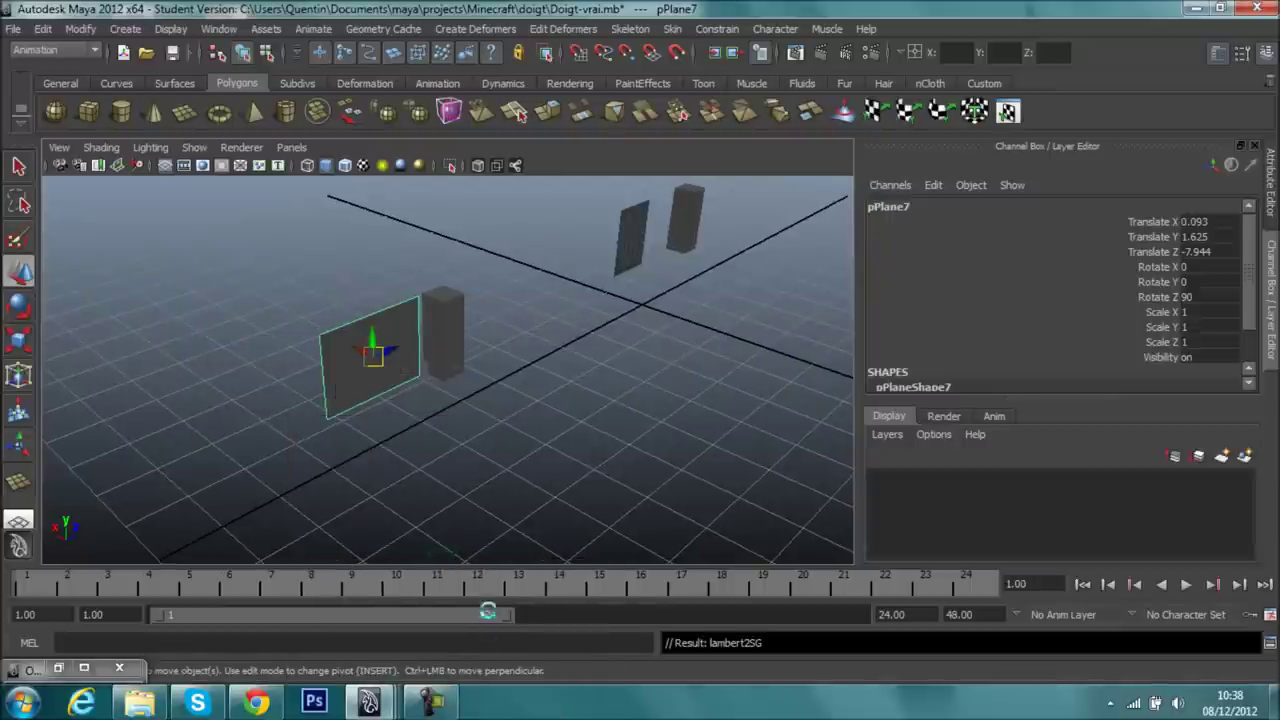
{"action": "right_click", "coordinate": [356, 366]}
{"action": "mouse_move", "coordinate": [349, 673]}
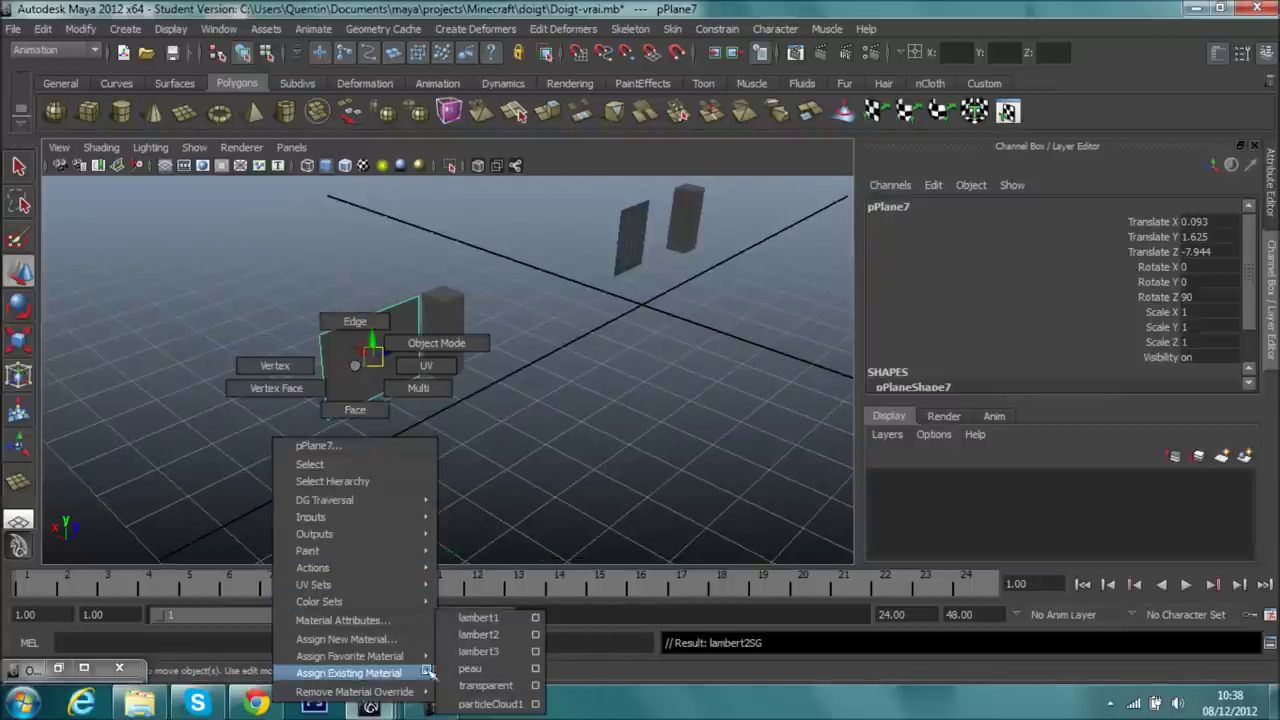
{"action": "left_click", "coordinate": [505, 652]}
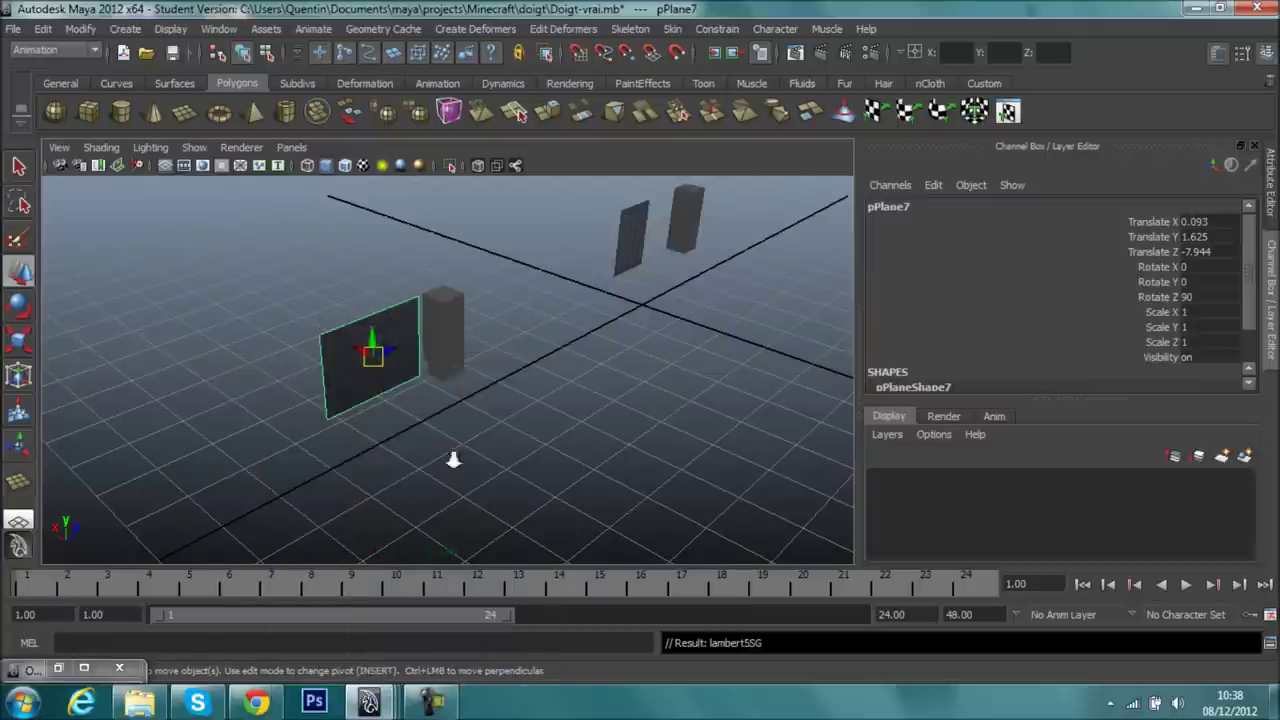
{"action": "key", "text": "f"}
{"action": "left_click_drag", "start_coordinate": [448, 484], "coordinate": [540, 508], "text": "alt"}
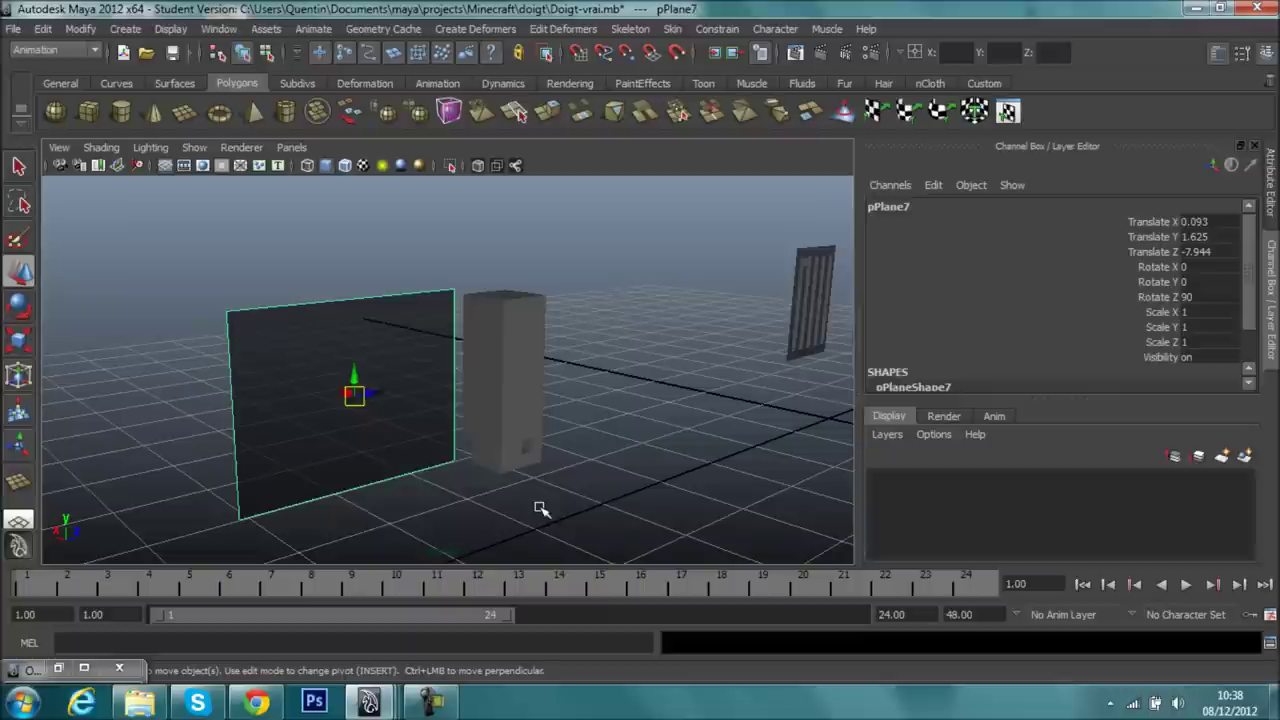
{"action": "mouse_move", "coordinate": [628, 511]}
{"action": "left_mouse_down", "text": "alt"}
{"action": "mouse_move", "coordinate": [571, 463]}
{"action": "mouse_move", "coordinate": [480, 509]}
{"action": "mouse_move", "coordinate": [500, 594]}
{"action": "mouse_move", "coordinate": [549, 546]}
{"action": "mouse_move", "coordinate": [717, 508]}
{"action": "mouse_move", "coordinate": [734, 457]}
{"action": "mouse_move", "coordinate": [780, 454]}
{"action": "mouse_move", "coordinate": [523, 482]}
{"action": "mouse_move", "coordinate": [543, 357]}
{"action": "mouse_move", "coordinate": [430, 260]}
{"action": "left_mouse_up", "text": "alt"}
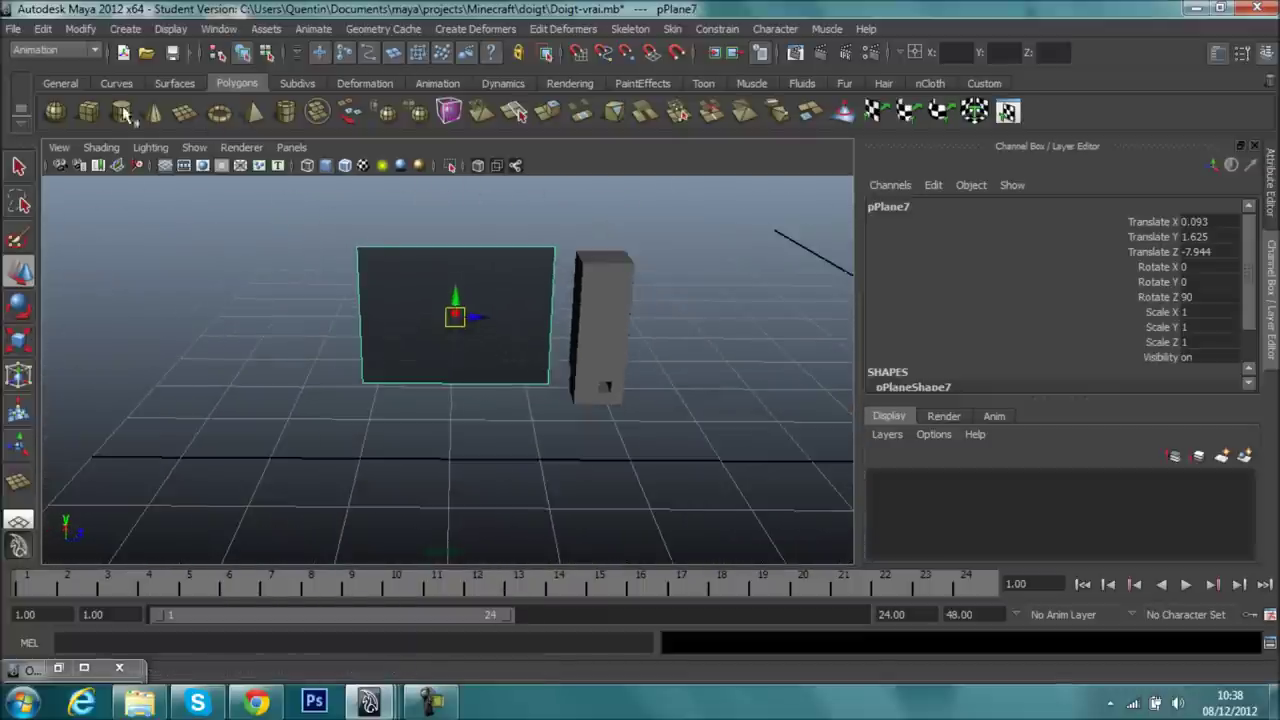
- Select the grille slats to check their width and height inputs
{"action": "left_click", "coordinate": [184, 112]}
{"action": "mouse_move", "coordinate": [320, 360]}
{"action": "left_mouse_down", "text": "alt"}
{"action": "mouse_move", "coordinate": [420, 420]}
{"action": "mouse_move", "coordinate": [297, 397]}
{"action": "mouse_move", "coordinate": [150, 250]}
{"action": "left_mouse_up", "text": "alt"}
{"action": "key", "text": "q"}
{"action": "left_click", "coordinate": [693, 263]}
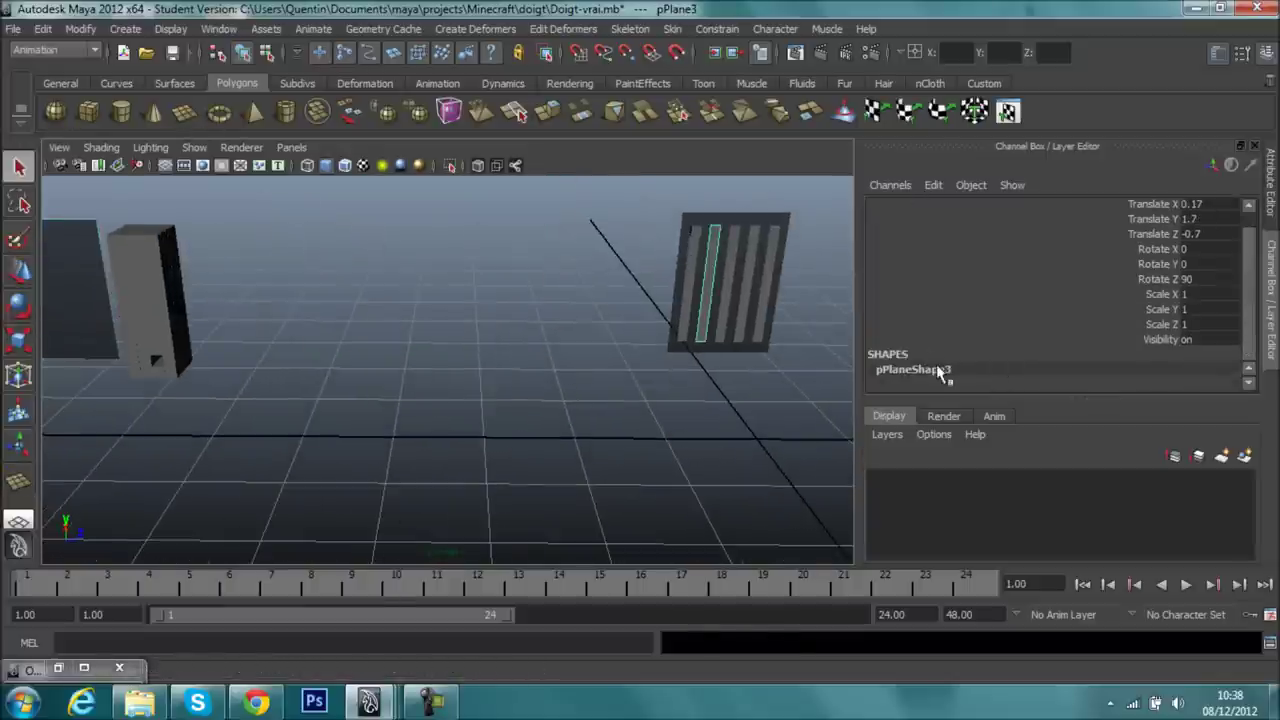
{"action": "left_click", "coordinate": [686, 277]}
{"action": "scroll", "coordinate": [902, 333], "scroll_direction": "down", "scroll_amount": 1}
{"action": "left_click", "coordinate": [918, 373]}
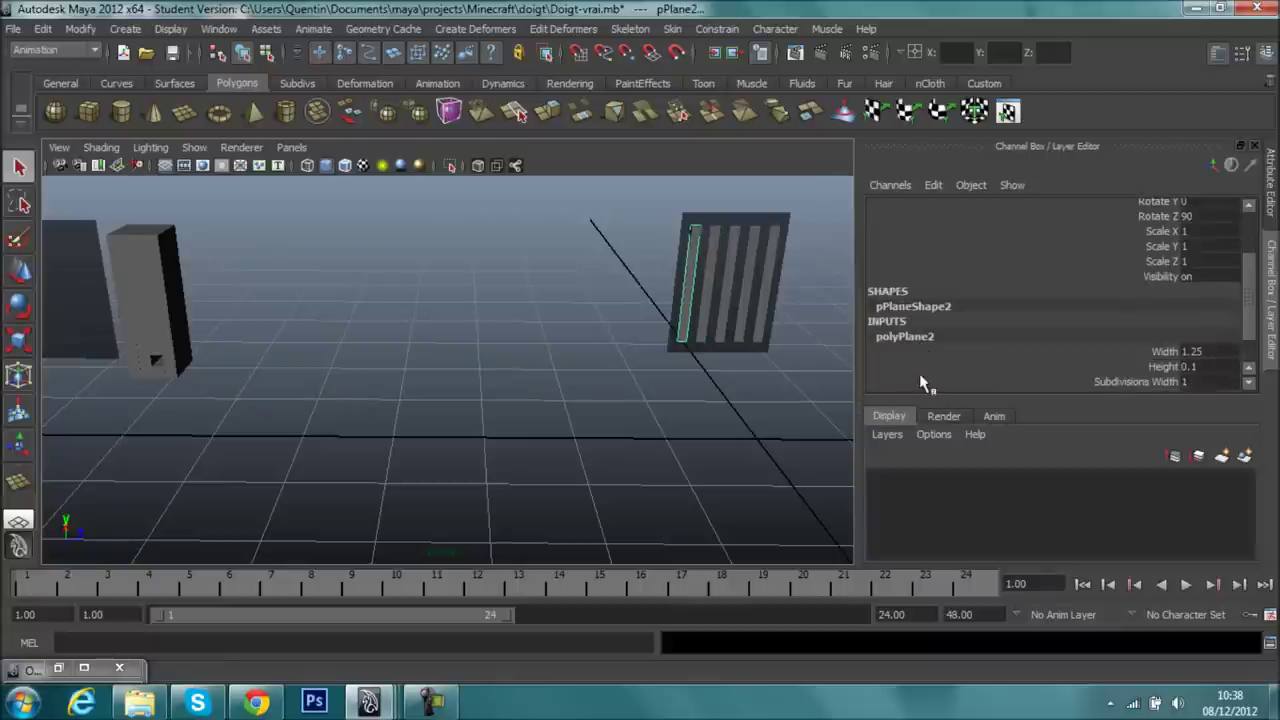
{"action": "key", "text": "a"}
{"action": "scroll", "coordinate": [1040, 332], "scroll_direction": "down", "scroll_amount": 1}
{"action": "mouse_move", "coordinate": [549, 395]}
{"action": "left_mouse_down", "text": "alt"}
{"action": "mouse_move", "coordinate": [586, 314]}
{"action": "mouse_move", "coordinate": [728, 528]}
{"action": "mouse_move", "coordinate": [482, 345]}
{"action": "left_mouse_up", "text": "alt"}
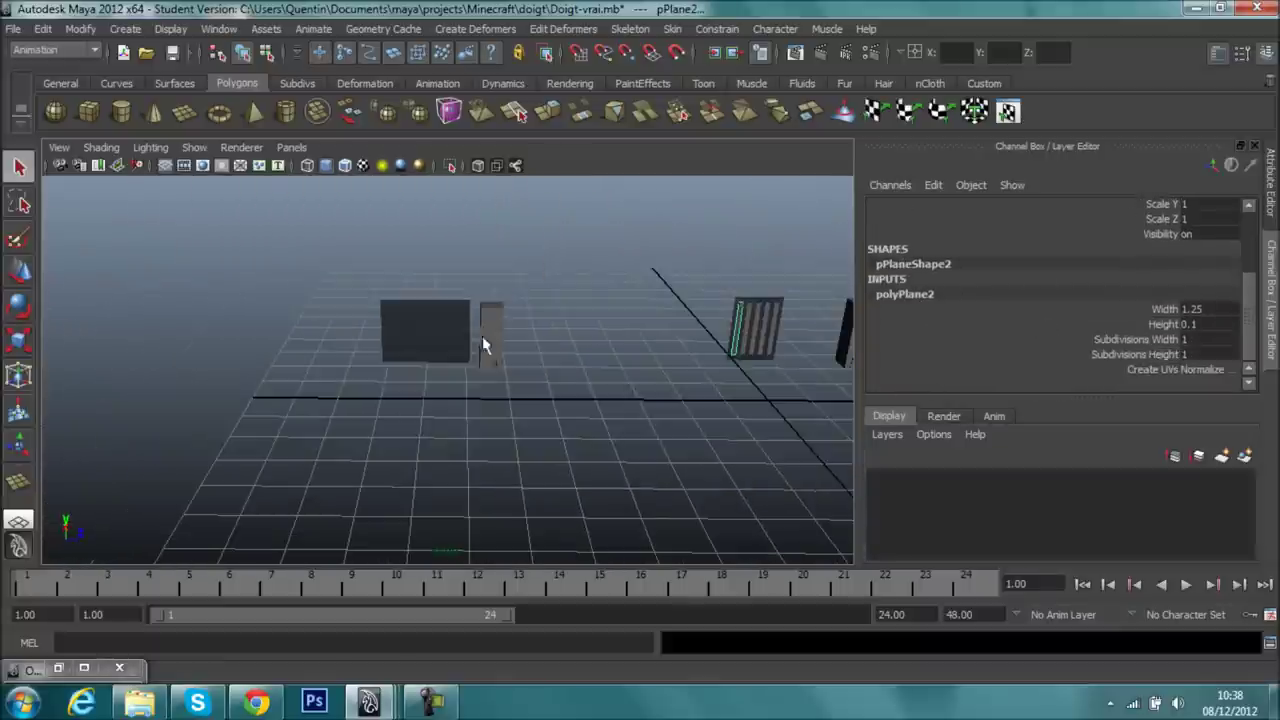
{"action": "left_click", "coordinate": [155, 113]}
- Create a new plane with polyPlane4 width 1.25 and height 0.1
{"action": "left_click", "coordinate": [184, 112]}
{"action": "left_click", "coordinate": [430, 455]}
{"action": "scroll", "coordinate": [903, 374], "scroll_direction": "down", "scroll_amount": 2}
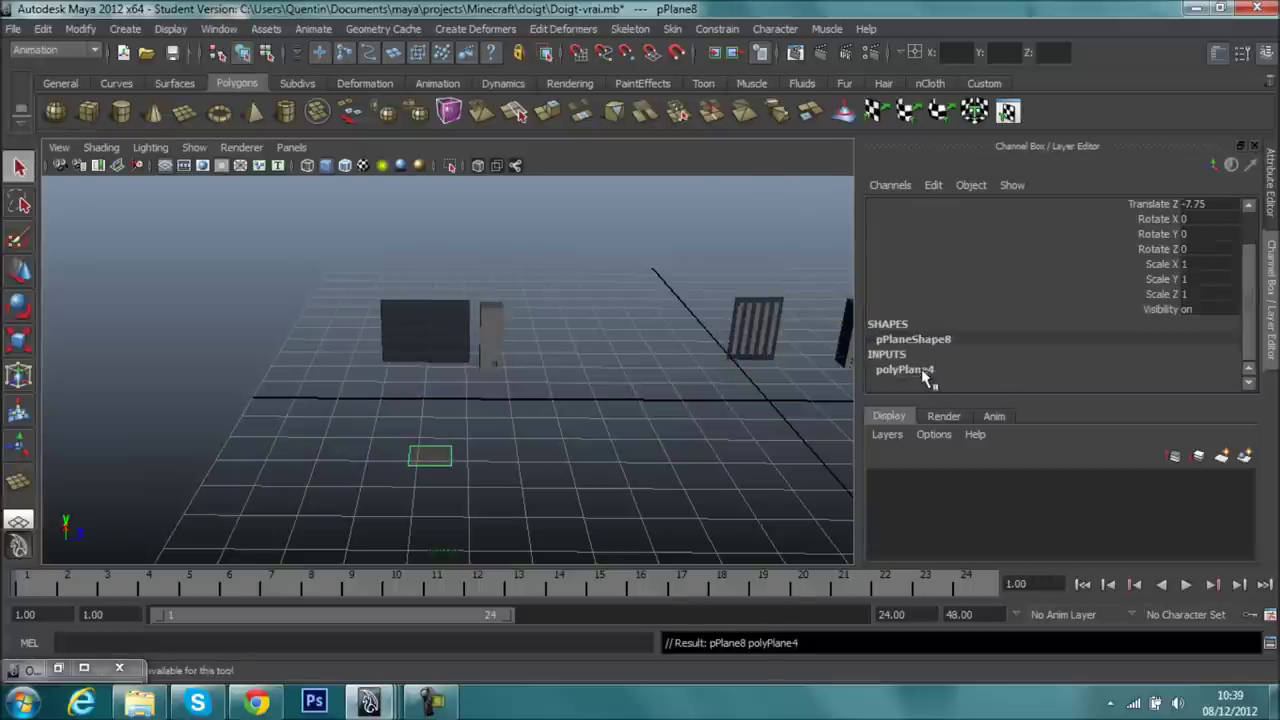
{"action": "left_click", "coordinate": [926, 371]}
{"action": "double_click", "coordinate": [1196, 309]}
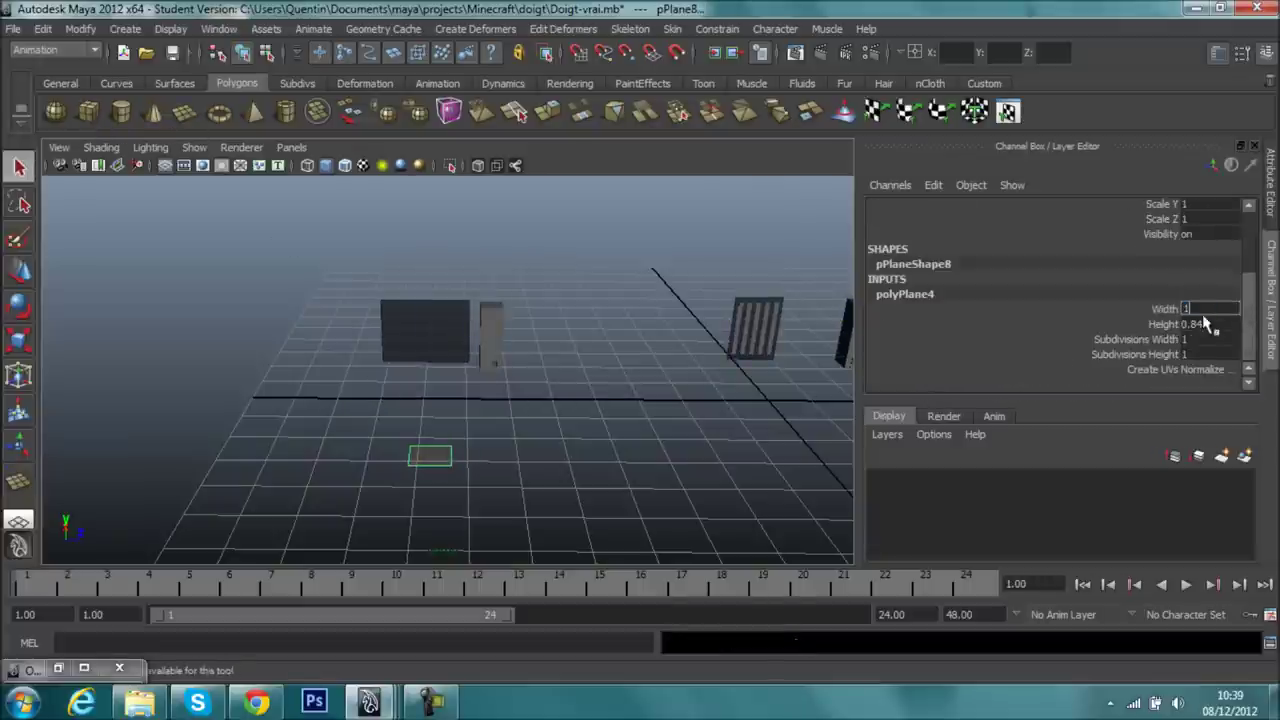
{"action": "key", "text": "Tab"}
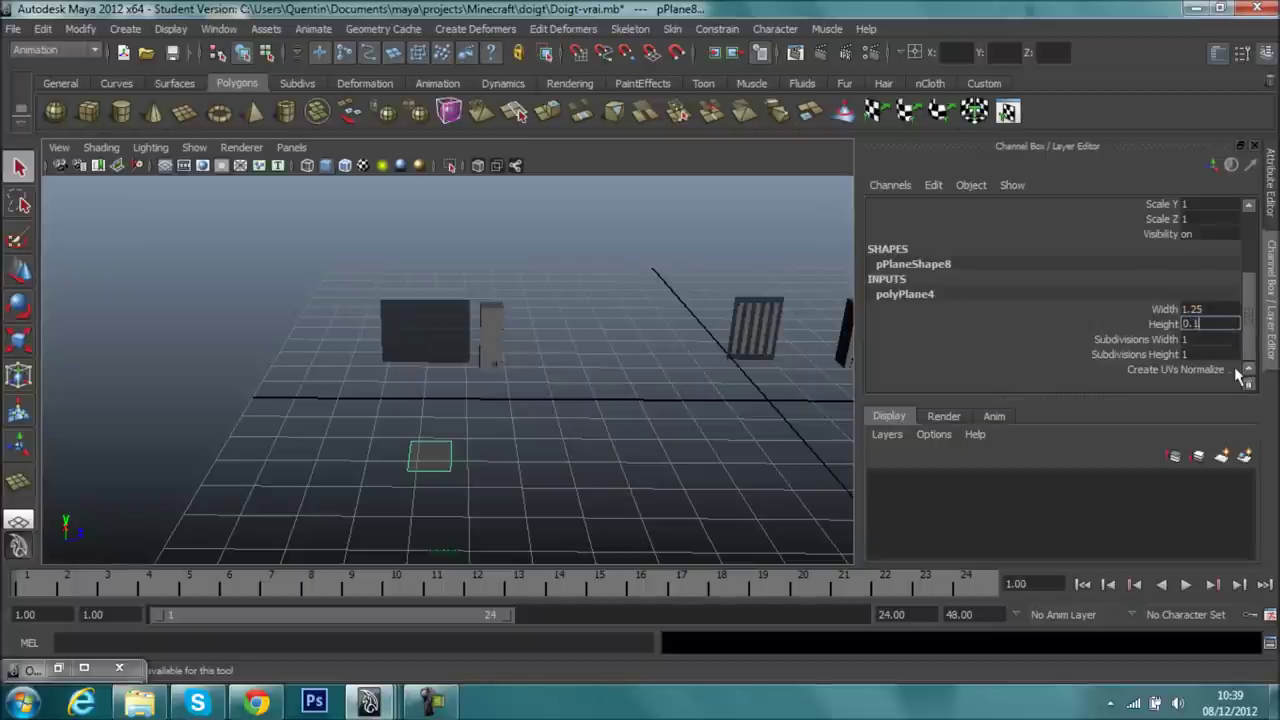
{"action": "key", "text": "Return"}
{"action": "mouse_move", "coordinate": [440, 440]}
{"action": "left_mouse_down", "text": "alt"}
{"action": "mouse_move", "coordinate": [578, 372]}
{"action": "mouse_move", "coordinate": [560, 483]}
{"action": "mouse_move", "coordinate": [400, 380]}
{"action": "mouse_move", "coordinate": [348, 300]}
{"action": "left_mouse_up", "text": "alt"}
- Move the thin strip's pivot to its end and place it beside the backing plane
{"action": "key", "text": "w"}
{"action": "key", "text": "Insert"}
{"action": "left_click_drag", "start_coordinate": [487, 447], "coordinate": [458, 420]}
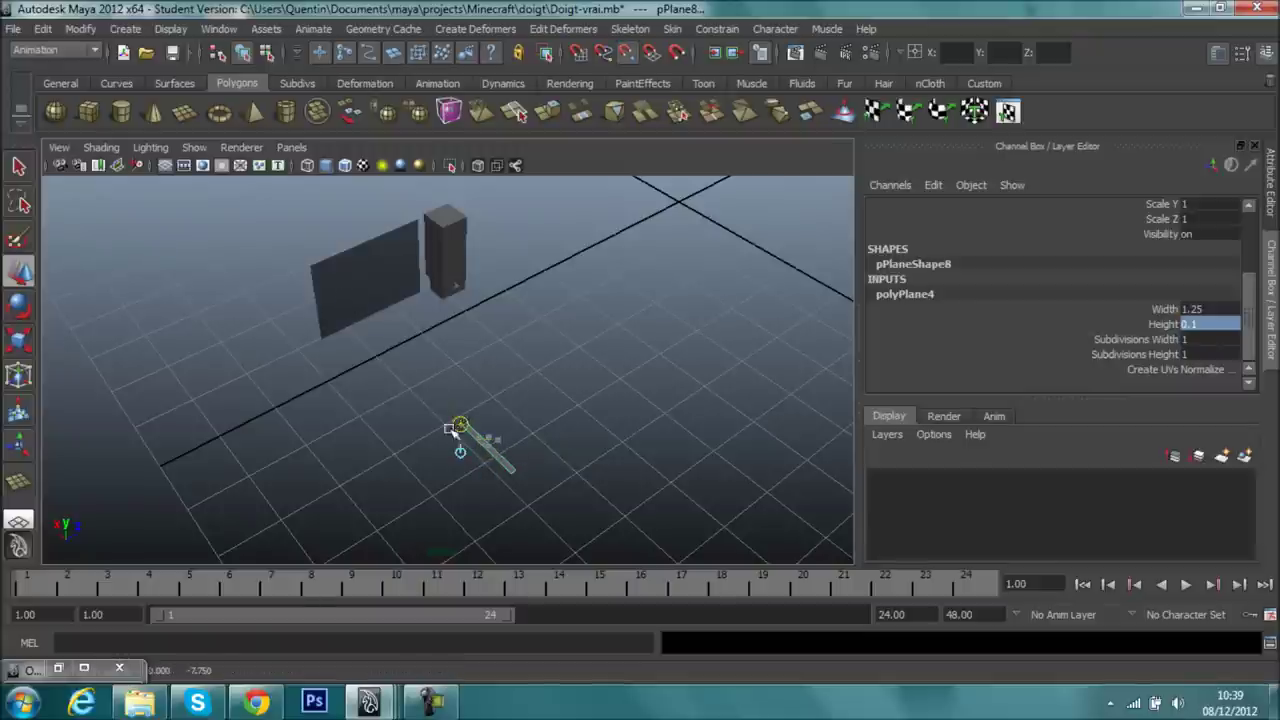
{"action": "key", "text": "Insert"}
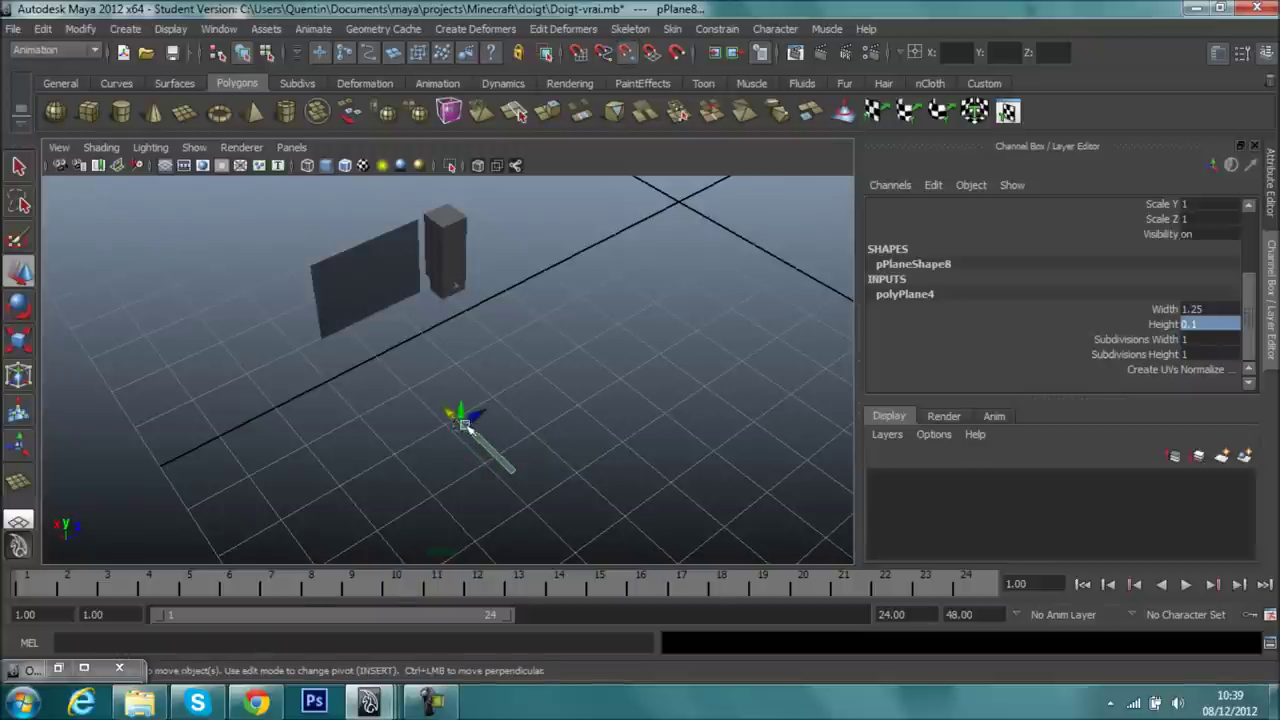
{"action": "left_click_drag", "start_coordinate": [457, 420], "coordinate": [350, 365]}
{"action": "key", "text": "ctrl+a"}
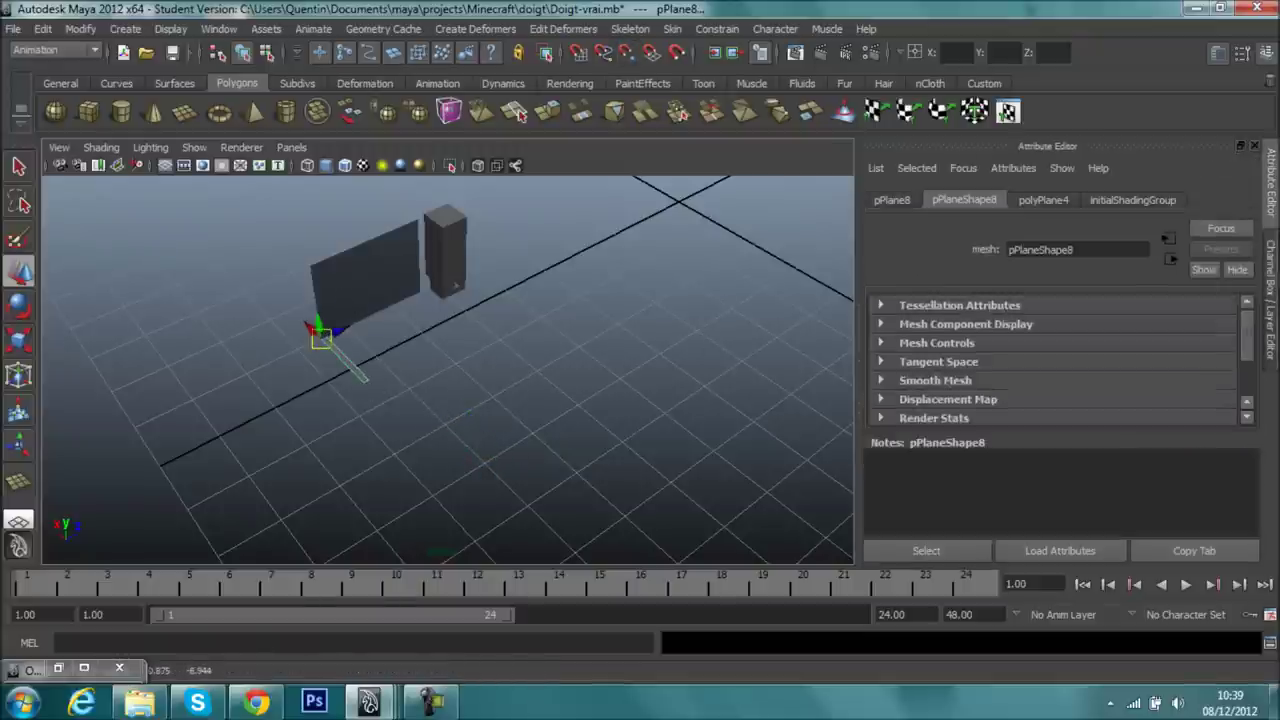
{"action": "key", "text": "ctrl+a"}
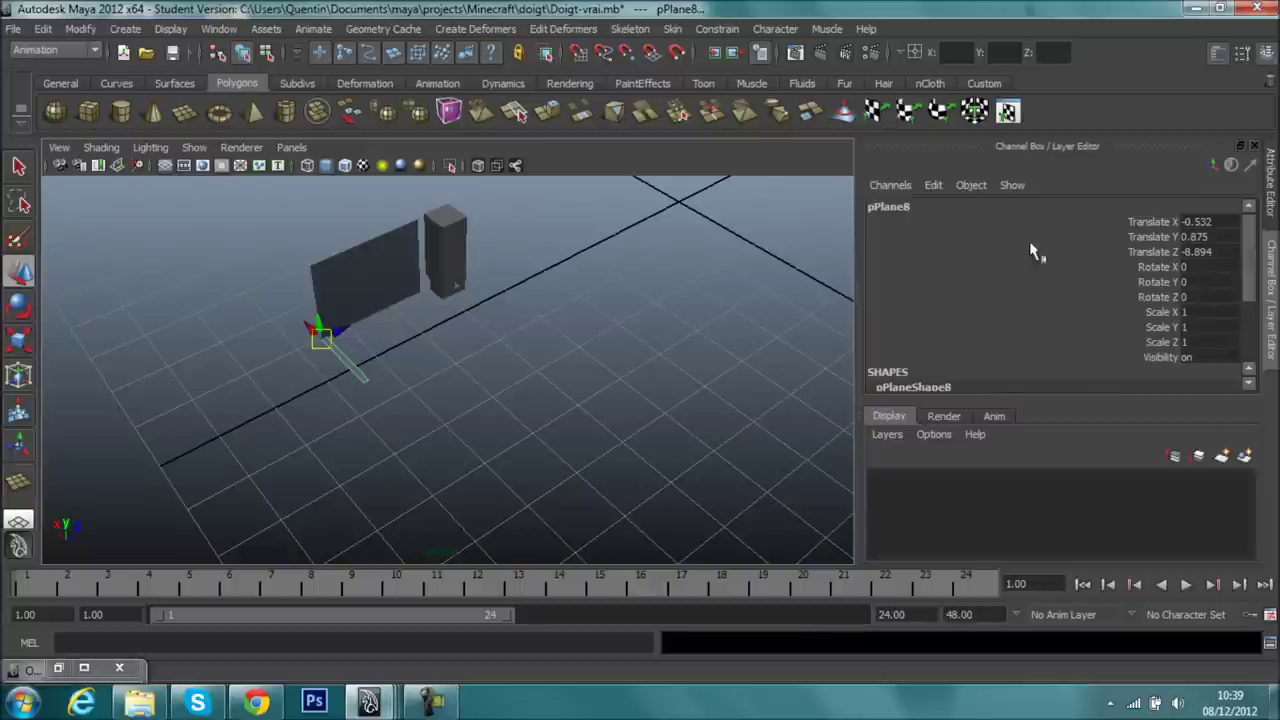
- Set the strip's Rotate Z to -90 so it stands upright
{"action": "double_click", "coordinate": [1204, 296]}
{"action": "type", "text": "0"}
{"action": "key", "text": "Return"}
{"action": "double_click", "coordinate": [1200, 293]}
{"action": "key", "text": "Return"}
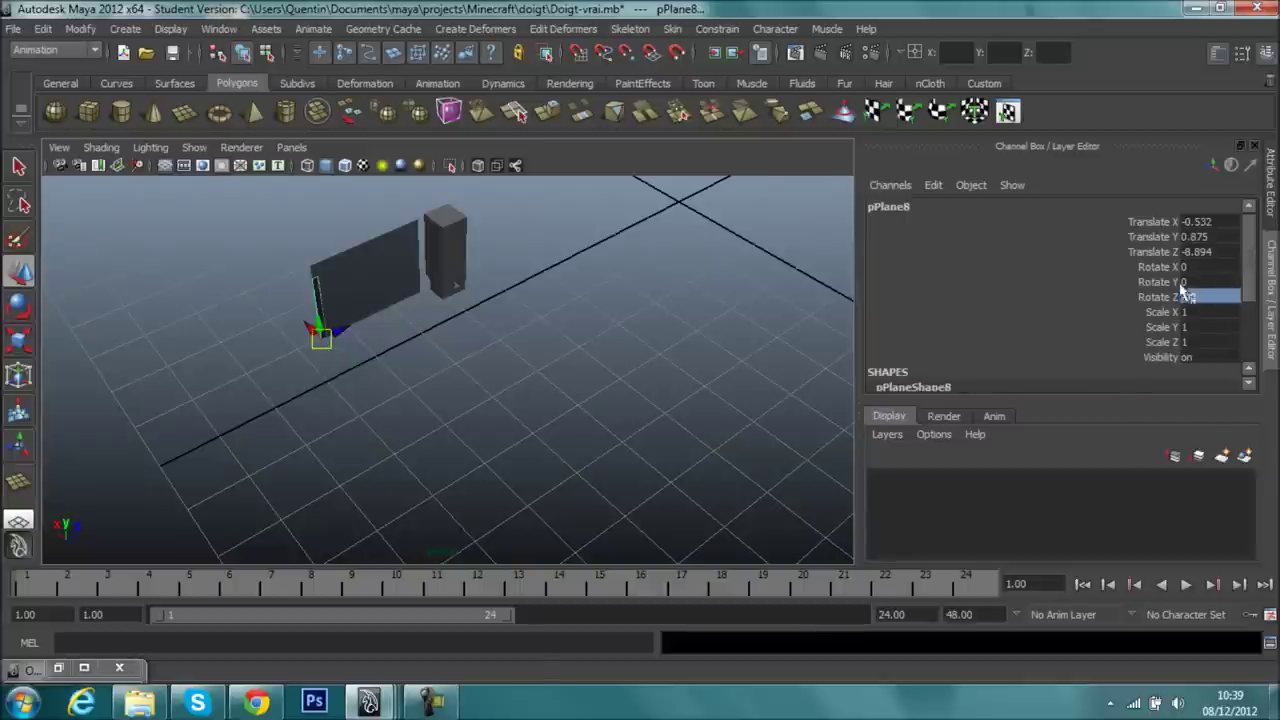
{"action": "mouse_move", "coordinate": [352, 371]}
{"action": "left_mouse_down", "text": "alt"}
{"action": "mouse_move", "coordinate": [309, 294]}
{"action": "mouse_move", "coordinate": [305, 372]}
{"action": "mouse_move", "coordinate": [560, 429]}
{"action": "mouse_move", "coordinate": [585, 459]}
{"action": "left_mouse_up", "text": "alt"}
- Place pPlane8 at Translate Z -8.75 against the dark backing plane
{"action": "middle_click_drag", "start_coordinate": [585, 459], "coordinate": [599, 454], "text": "alt"}
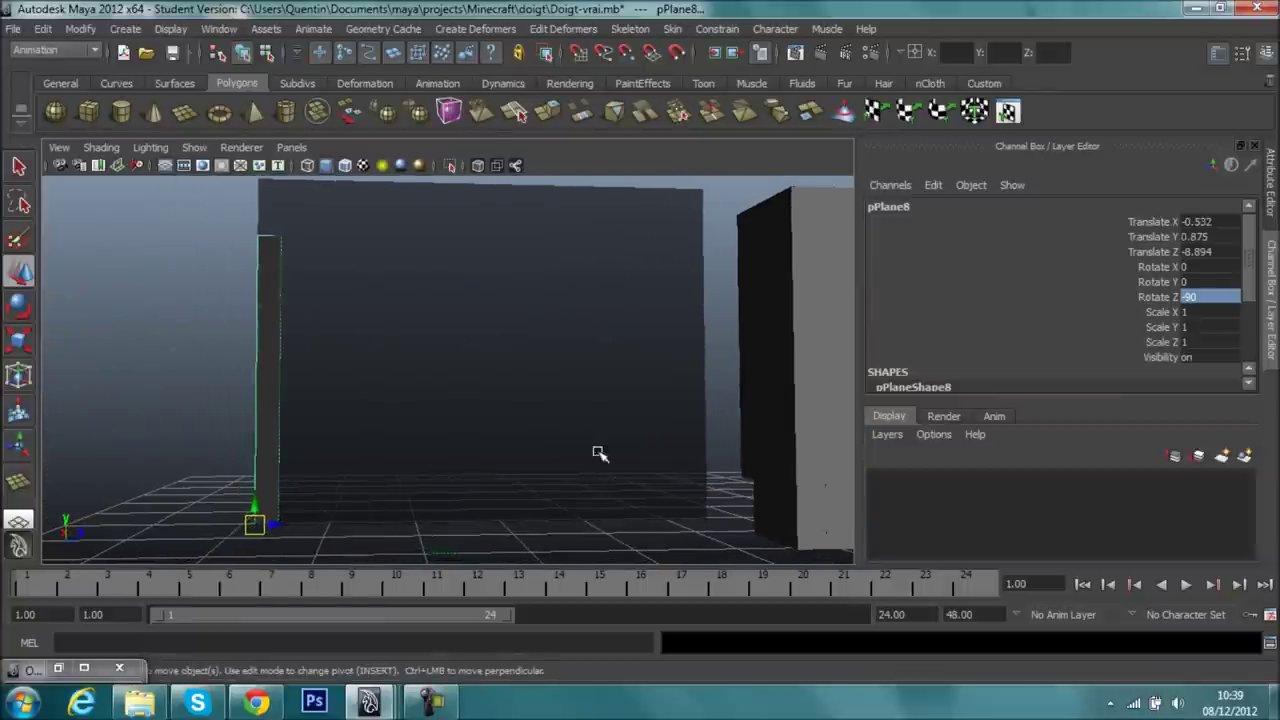
{"action": "mouse_move", "coordinate": [528, 436]}
{"action": "left_mouse_down", "text": "alt"}
{"action": "mouse_move", "coordinate": [511, 451]}
{"action": "mouse_move", "coordinate": [403, 462]}
{"action": "left_mouse_up", "text": "alt"}
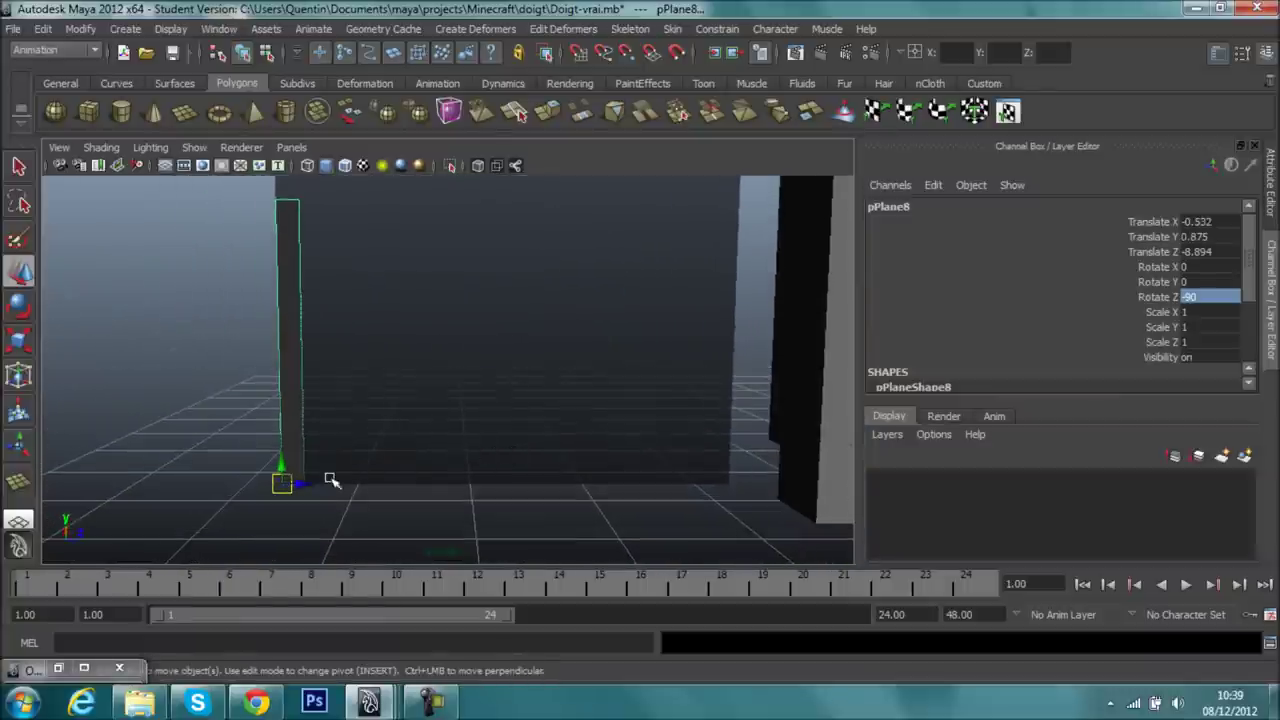
{"action": "left_click_drag", "start_coordinate": [307, 485], "coordinate": [338, 485]}
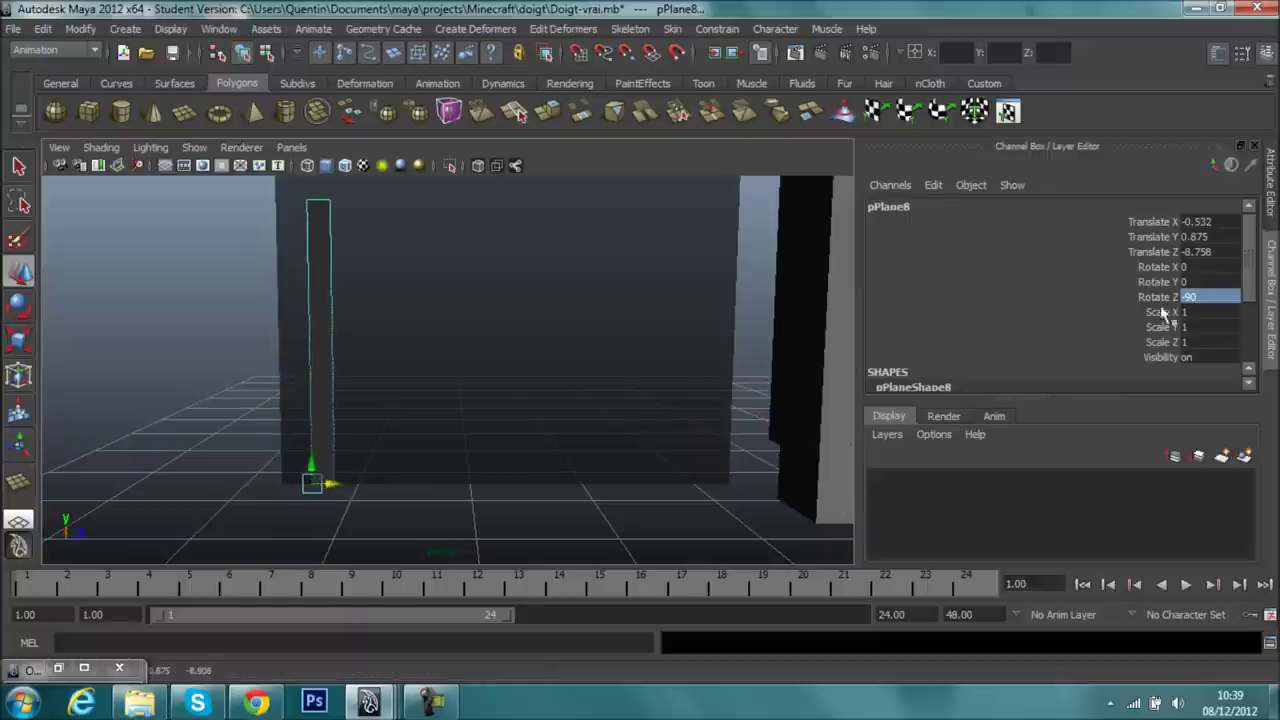
{"action": "double_click", "coordinate": [1208, 251]}
{"action": "type", "text": "8.75"}
{"action": "key", "text": "Return"}
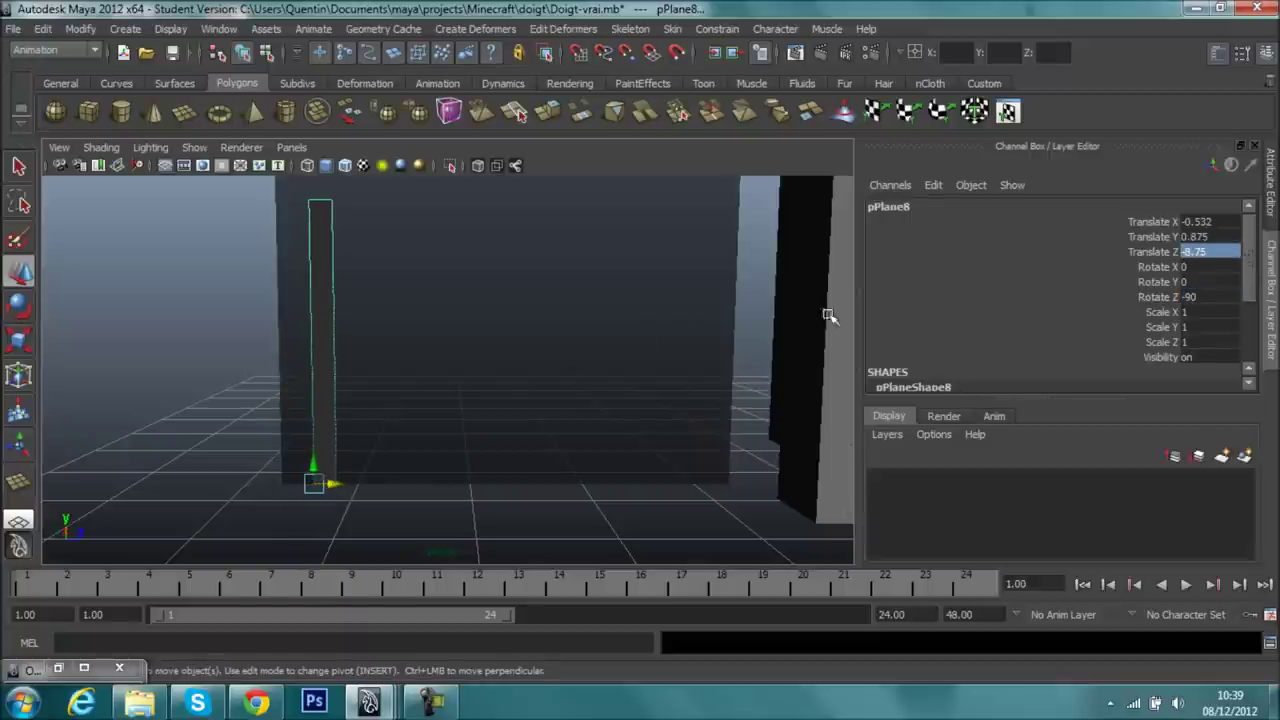
- Adjust the strip's height, trying Translate Y 0.85 and then 0.9
{"action": "double_click", "coordinate": [1199, 237]}
{"action": "left_click_drag", "start_coordinate": [1199, 246], "coordinate": [1227, 238]}
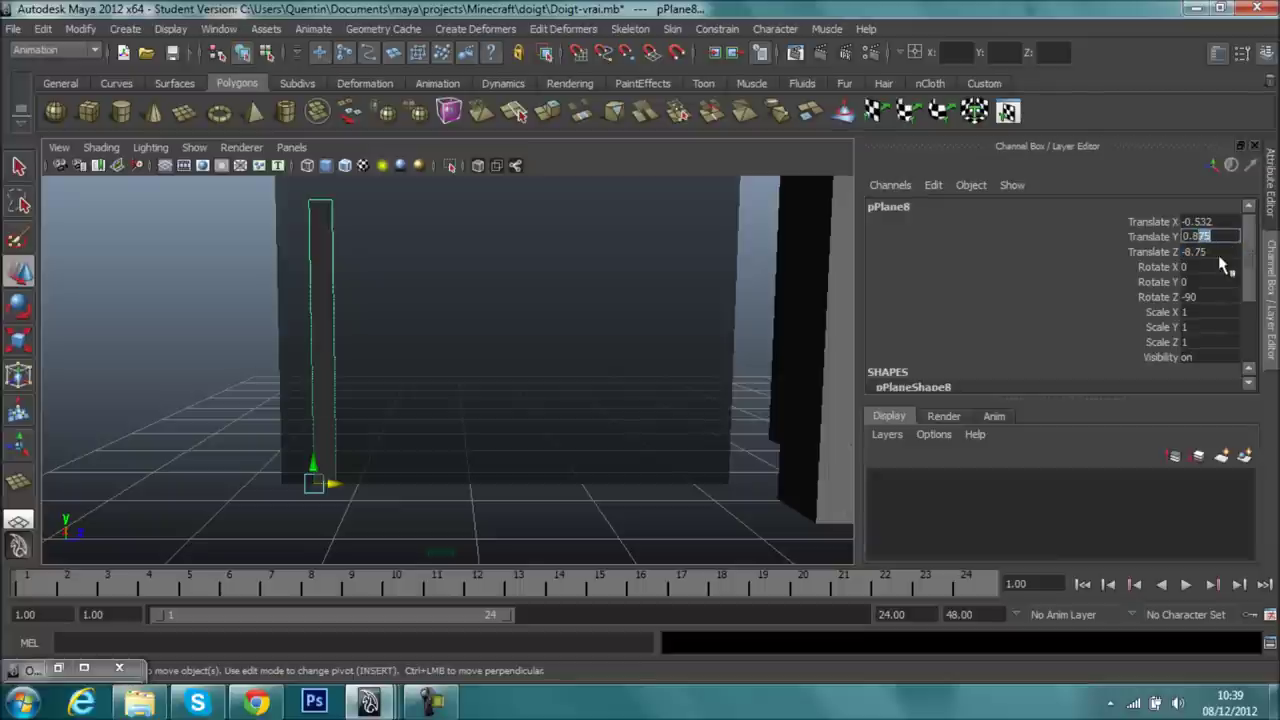
{"action": "type", "text": "5"}
{"action": "key", "text": "Return"}
{"action": "double_click", "coordinate": [1213, 237]}
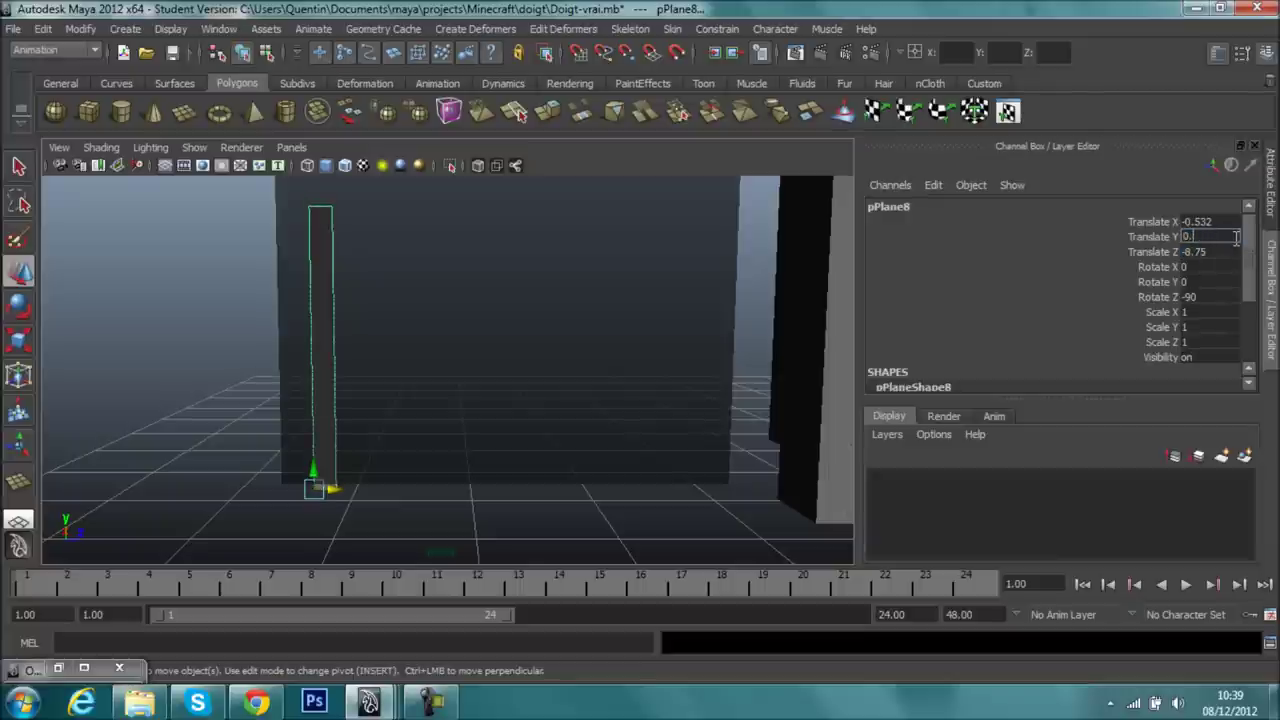
{"action": "type", "text": "9"}
{"action": "key", "text": "Return"}
{"action": "mouse_move", "coordinate": [572, 315]}
{"action": "left_mouse_down", "text": "alt"}
{"action": "mouse_move", "coordinate": [566, 357]}
{"action": "mouse_move", "coordinate": [606, 457]}
{"action": "mouse_move", "coordinate": [560, 386]}
{"action": "mouse_move", "coordinate": [531, 440]}
{"action": "mouse_move", "coordinate": [569, 240]}
{"action": "left_mouse_up", "text": "alt"}
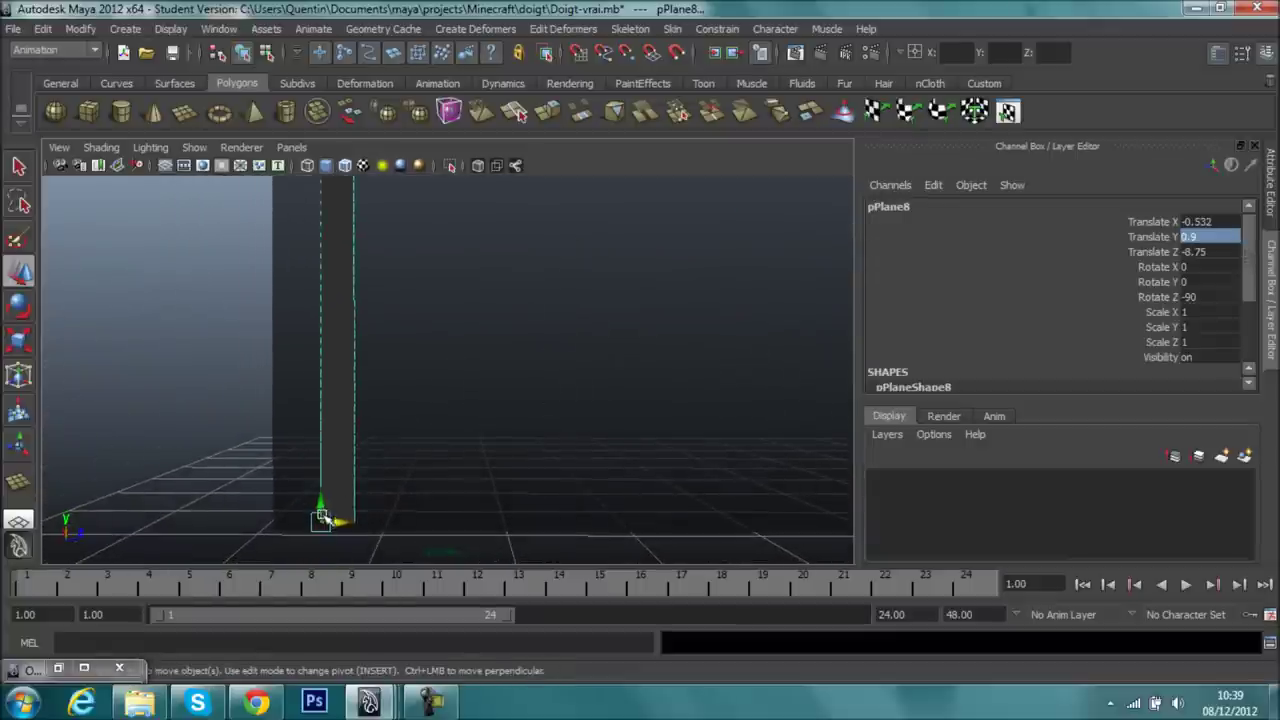
- Settle the strip's Translate Y at 1, undoing a trial value of 0.1
{"action": "mouse_move", "coordinate": [323, 505]}
{"action": "left_mouse_down"}
{"action": "mouse_move", "coordinate": [306, 423]}
{"action": "mouse_move", "coordinate": [294, 449]}
{"action": "mouse_move", "coordinate": [400, 420]}
{"action": "mouse_move", "coordinate": [417, 437]}
{"action": "mouse_move", "coordinate": [731, 309]}
{"action": "left_mouse_up"}
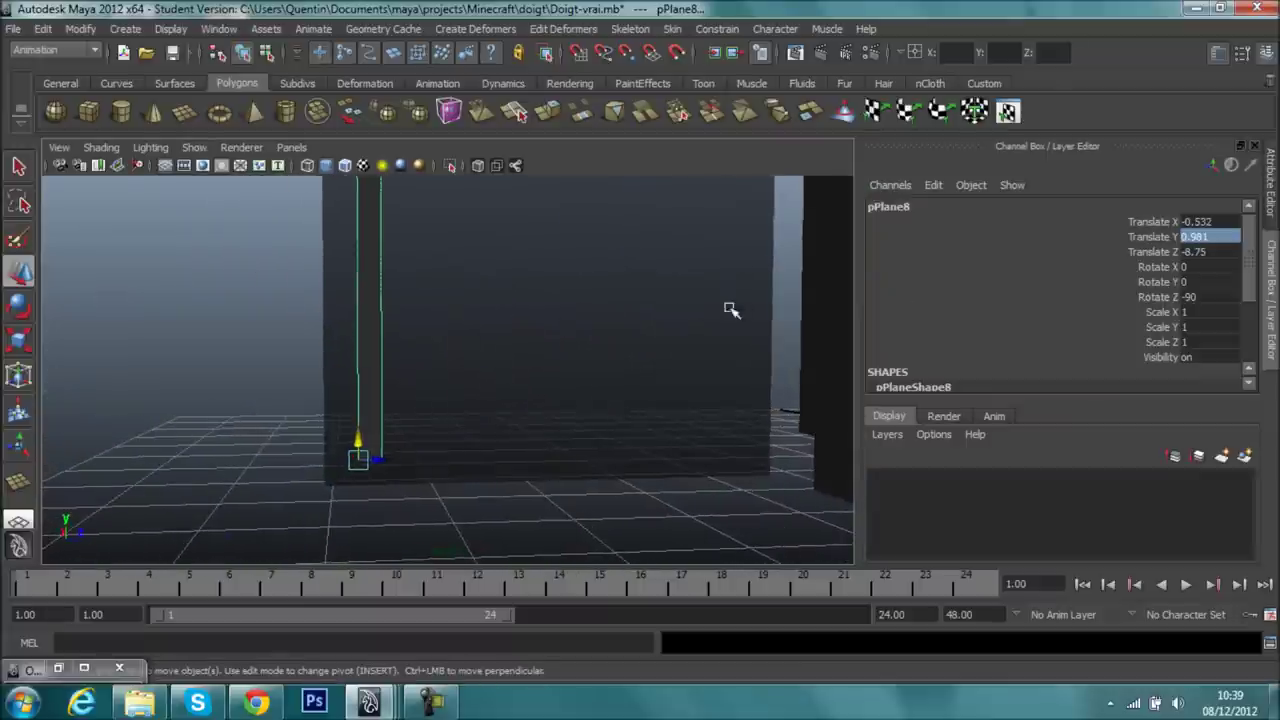
{"action": "double_click", "coordinate": [1199, 238]}
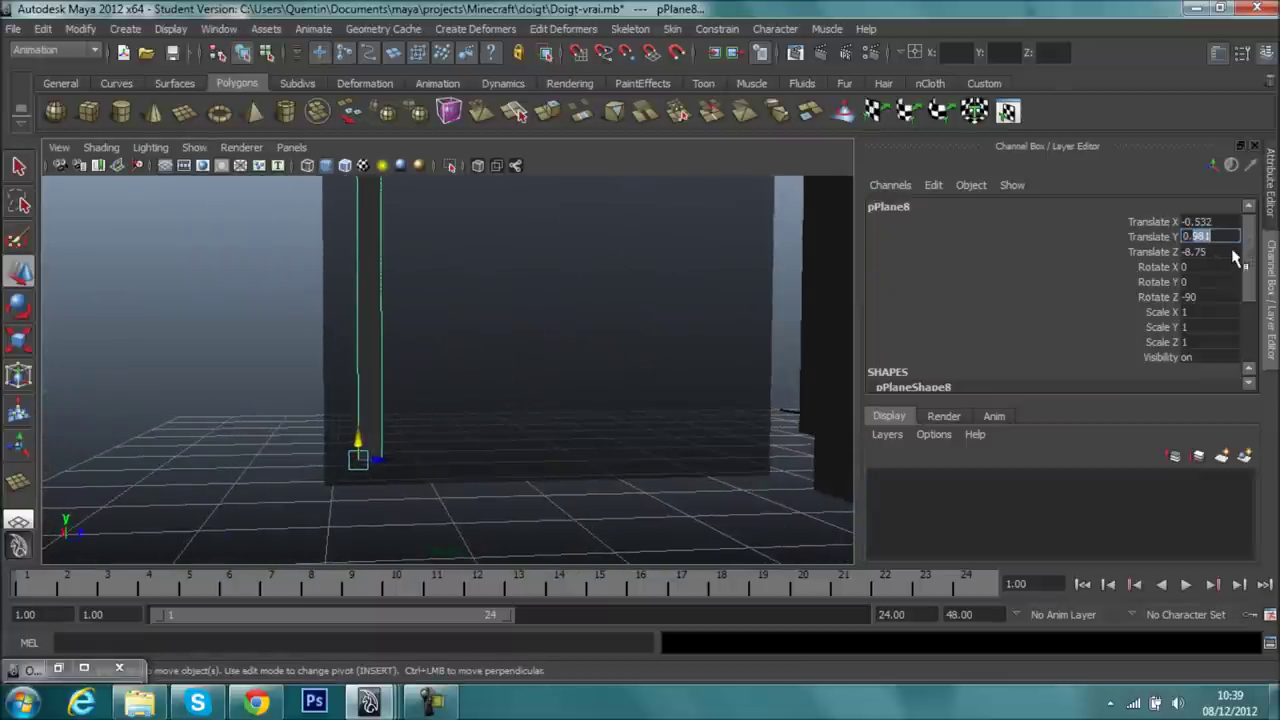
{"action": "type", "text": "0.1"}
{"action": "key", "text": "Return"}
{"action": "key", "text": "ctrl+z"}
{"action": "double_click", "coordinate": [1212, 237]}
{"action": "type", "text": "1"}
{"action": "key", "text": "Return"}
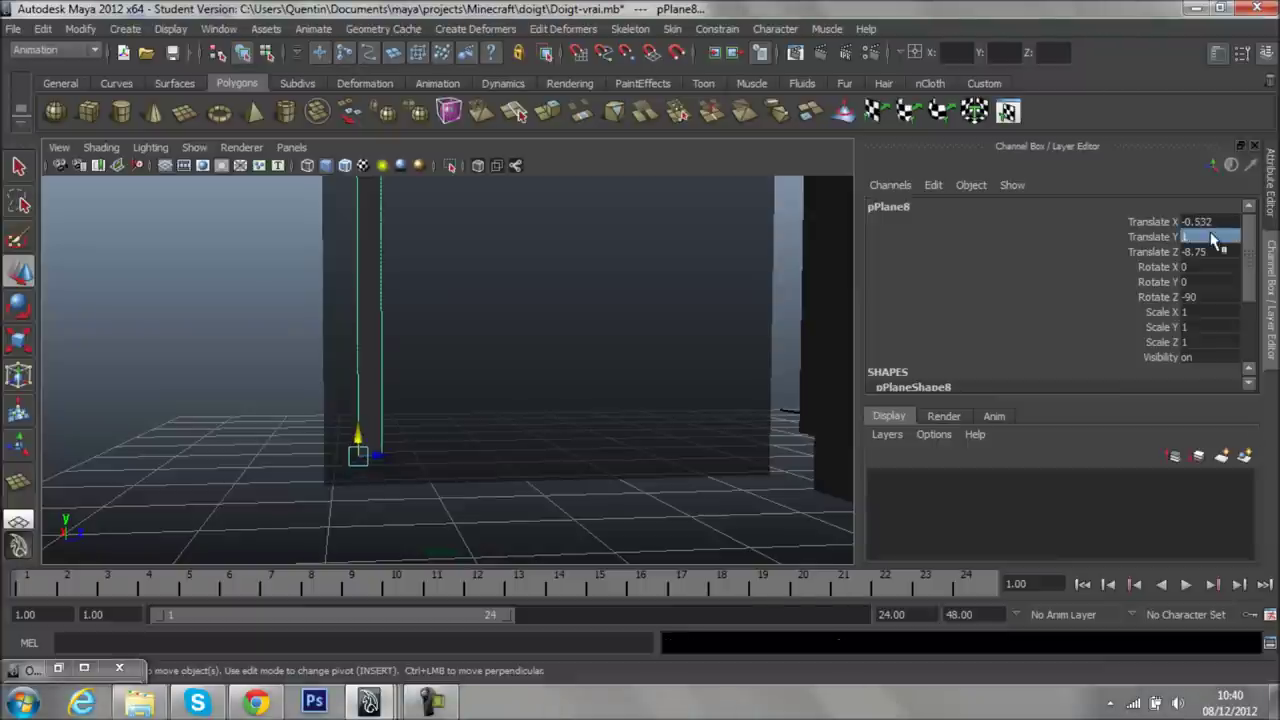
{"action": "key", "text": "f"}
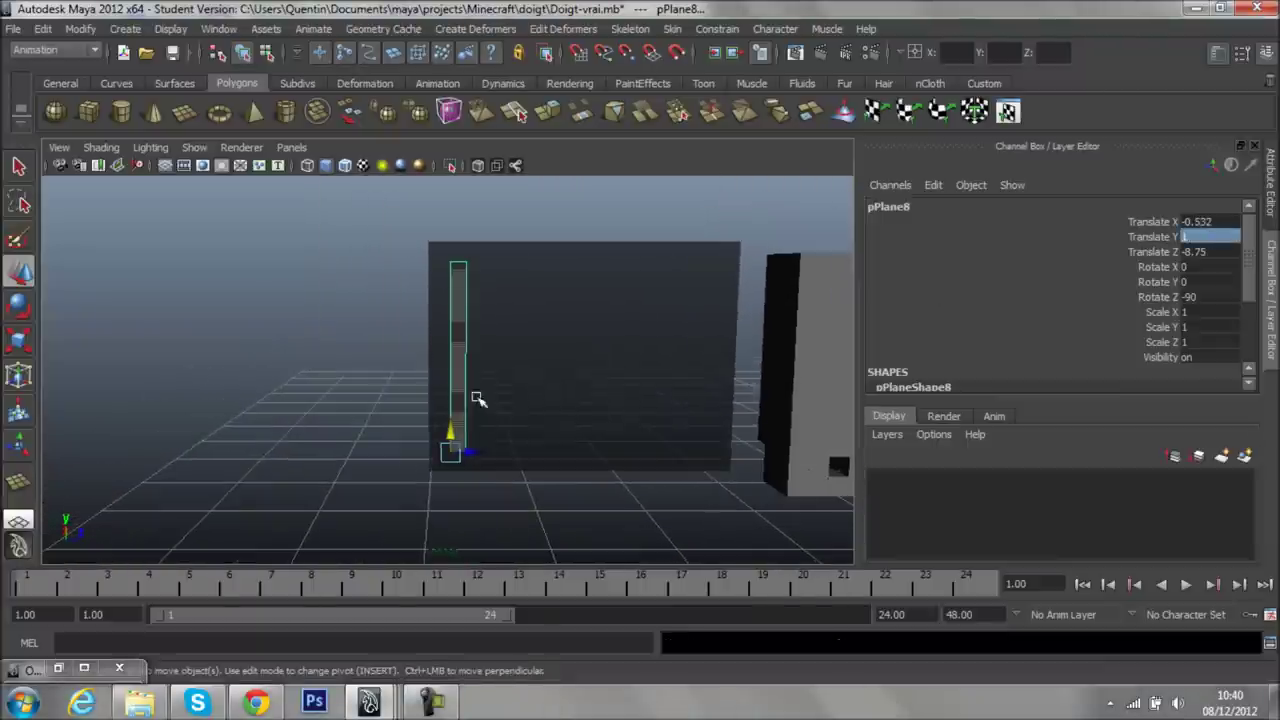
- Try Translate X -0.6 and -0.555 for the strip, checking it against the wall
{"action": "mouse_move", "coordinate": [700, 368]}
{"action": "left_mouse_down", "text": "alt"}
{"action": "mouse_move", "coordinate": [686, 406]}
{"action": "mouse_move", "coordinate": [551, 360]}
{"action": "left_mouse_up", "text": "alt"}
{"action": "mouse_move", "coordinate": [551, 360]}
{"action": "right_mouse_down", "text": "alt"}
{"action": "mouse_move", "coordinate": [489, 357]}
{"action": "mouse_move", "coordinate": [588, 411]}
{"action": "right_mouse_up", "text": "alt"}
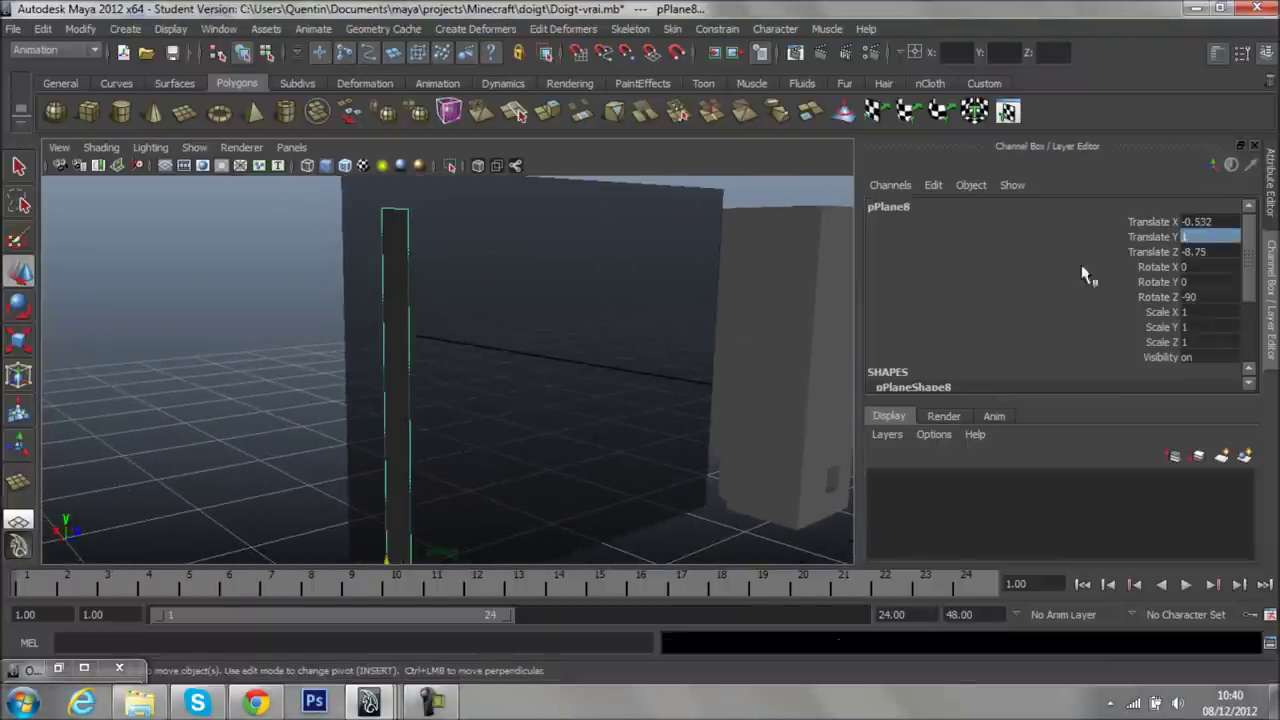
{"action": "mouse_move", "coordinate": [568, 428]}
{"action": "left_mouse_down", "text": "alt"}
{"action": "mouse_move", "coordinate": [583, 277]}
{"action": "mouse_move", "coordinate": [418, 494]}
{"action": "left_mouse_up", "text": "alt"}
{"action": "left_click_drag", "start_coordinate": [372, 444], "coordinate": [373, 444]}
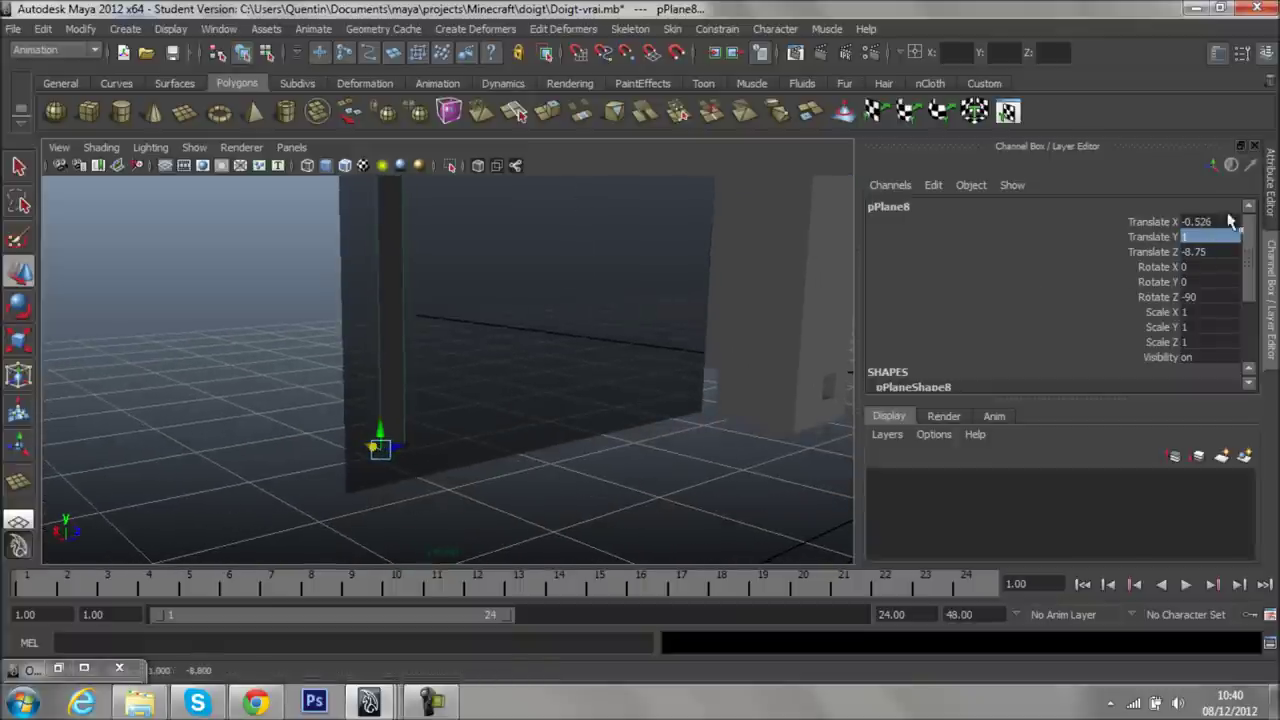
{"action": "left_click", "coordinate": [1232, 222]}
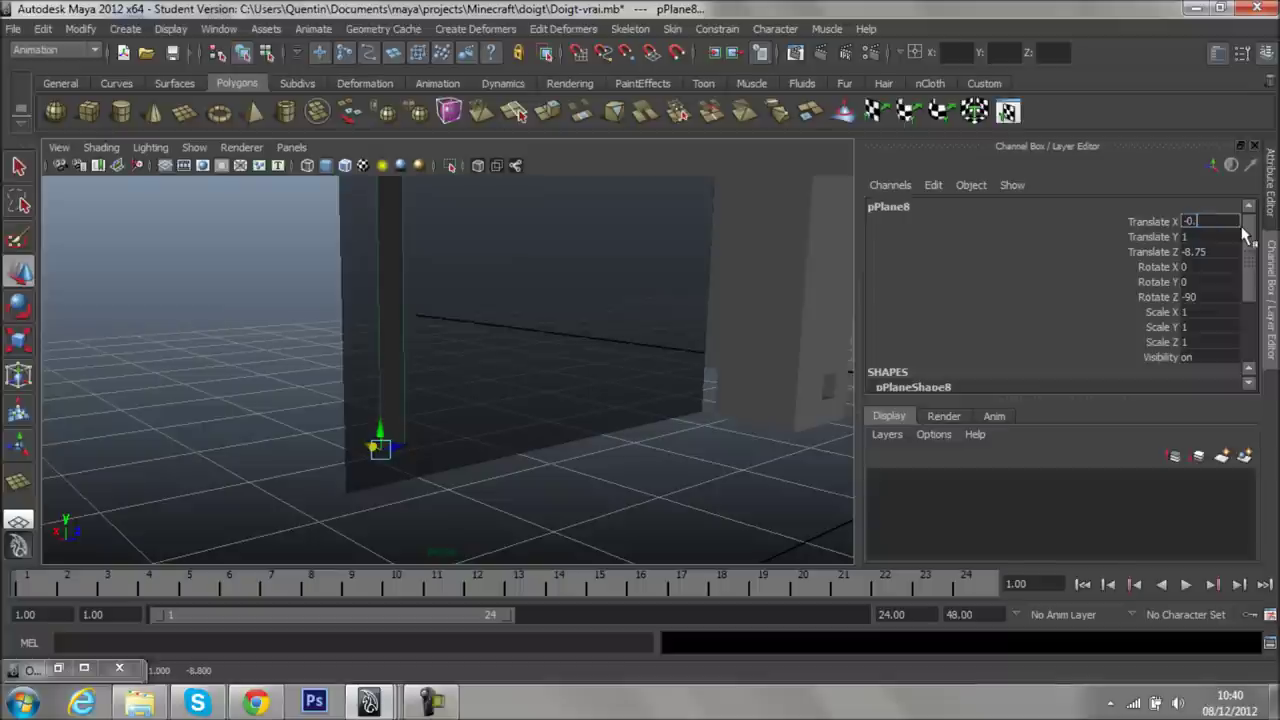
{"action": "type", "text": "6"}
{"action": "key", "text": "Return"}
{"action": "left_click_drag", "start_coordinate": [629, 423], "coordinate": [790, 425], "text": "alt"}
{"action": "left_click", "coordinate": [1232, 222]}
{"action": "key", "text": "Return"}
{"action": "mouse_move", "coordinate": [277, 352]}
{"action": "left_mouse_down", "text": "alt"}
{"action": "mouse_move", "coordinate": [163, 334]}
{"action": "mouse_move", "coordinate": [414, 323]}
{"action": "mouse_move", "coordinate": [234, 349]}
{"action": "left_mouse_up", "text": "alt"}
- Reselect pPlane8 and refine Translate X through -0.51 and -0.53 to -0.54
{"action": "left_click", "coordinate": [229, 351]}
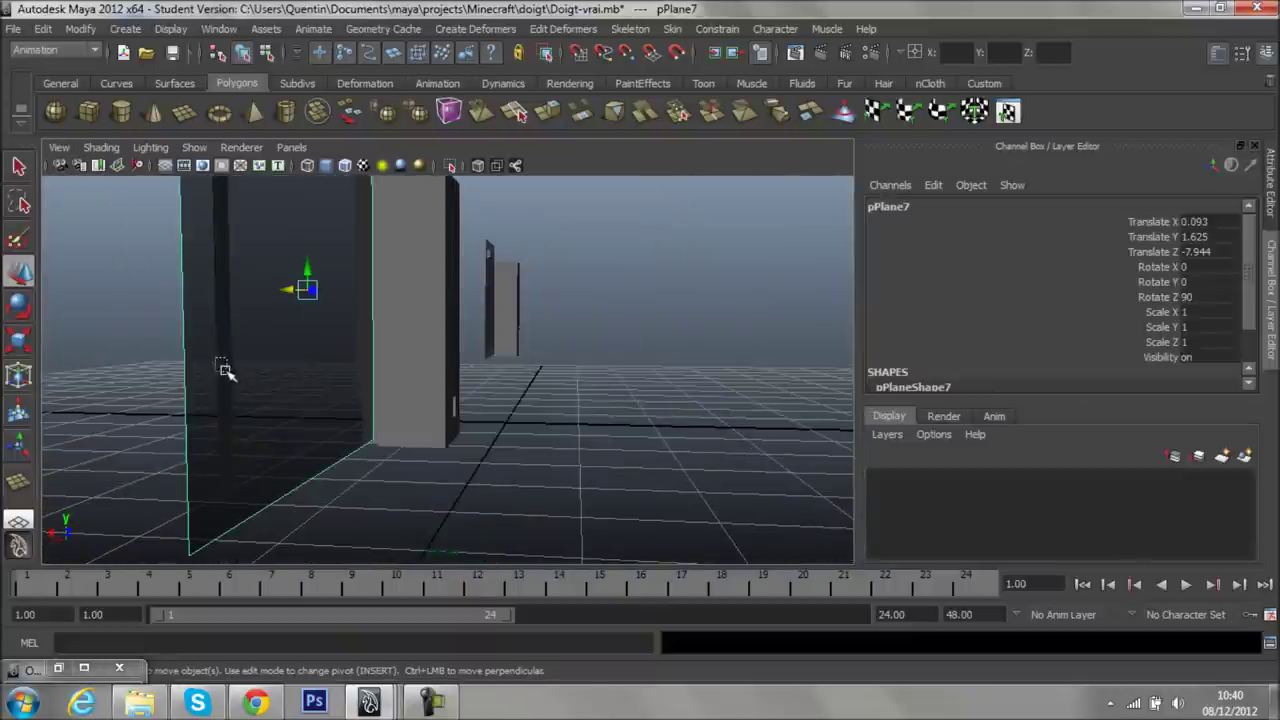
{"action": "left_click", "coordinate": [222, 366]}
{"action": "left_click", "coordinate": [1205, 222]}
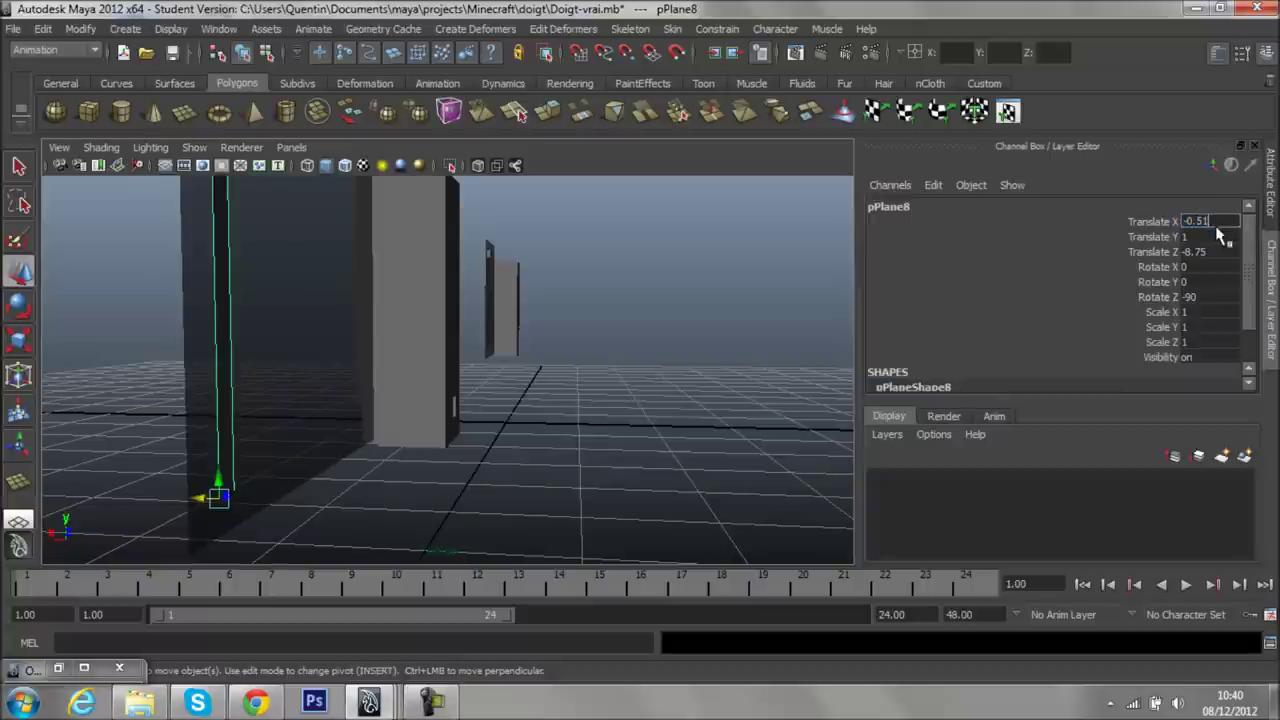
{"action": "key", "text": "Return"}
{"action": "left_click", "coordinate": [1200, 221]}
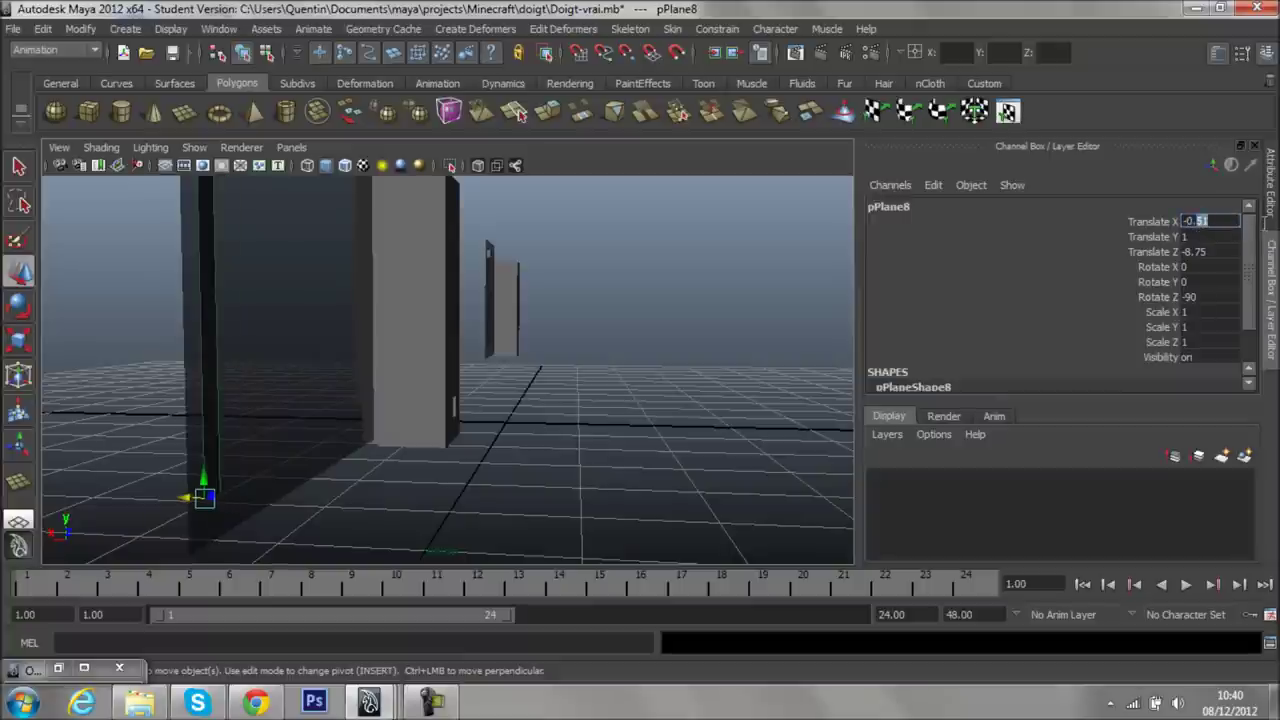
{"action": "type", "text": "-0.53"}
{"action": "key", "text": "Return"}
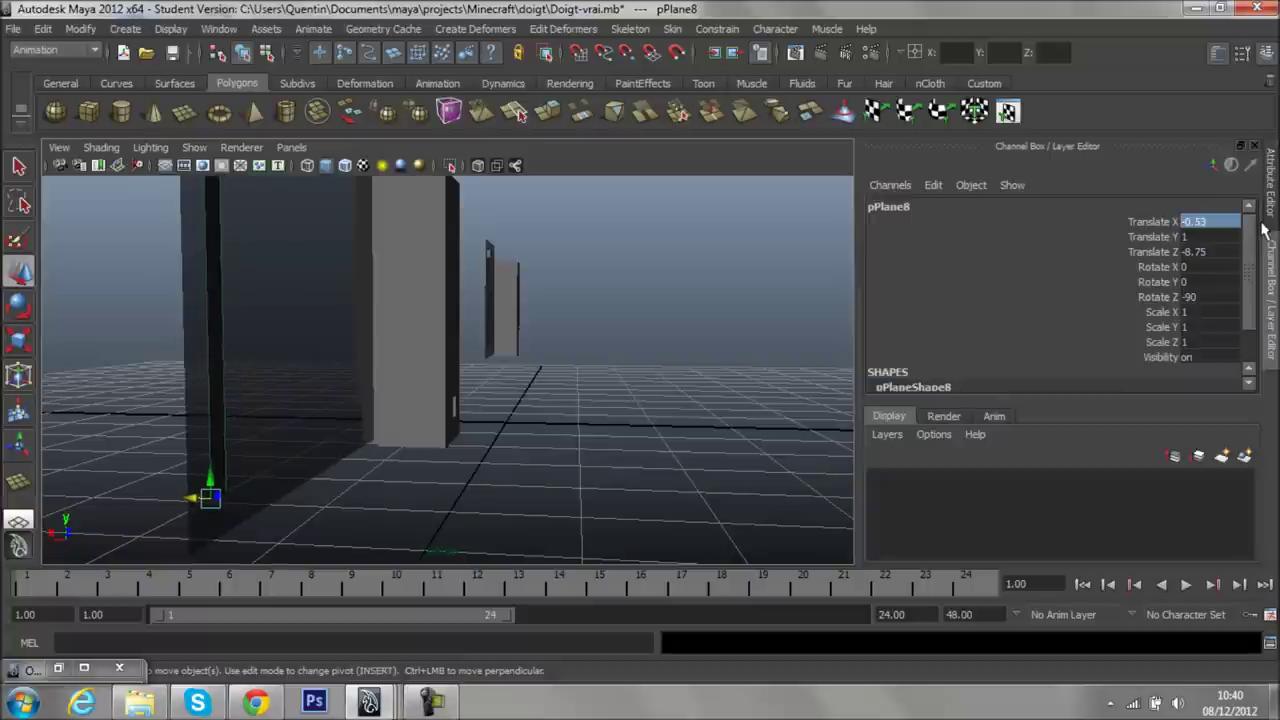
{"action": "mouse_move", "coordinate": [564, 392]}
{"action": "left_mouse_down", "text": "alt"}
{"action": "mouse_move", "coordinate": [603, 374]}
{"action": "mouse_move", "coordinate": [665, 380]}
{"action": "left_mouse_up", "text": "alt"}
{"action": "left_click", "coordinate": [1218, 221]}
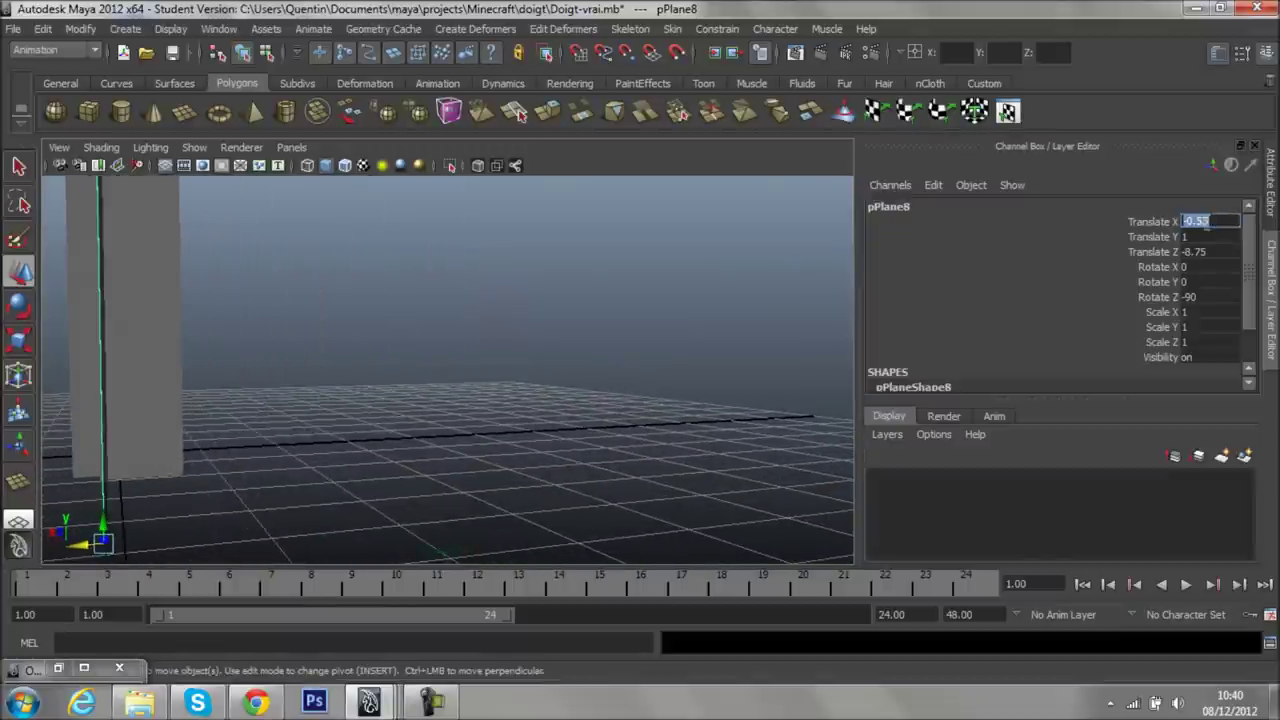
{"action": "type", "text": "4"}
{"action": "key", "text": "Return"}
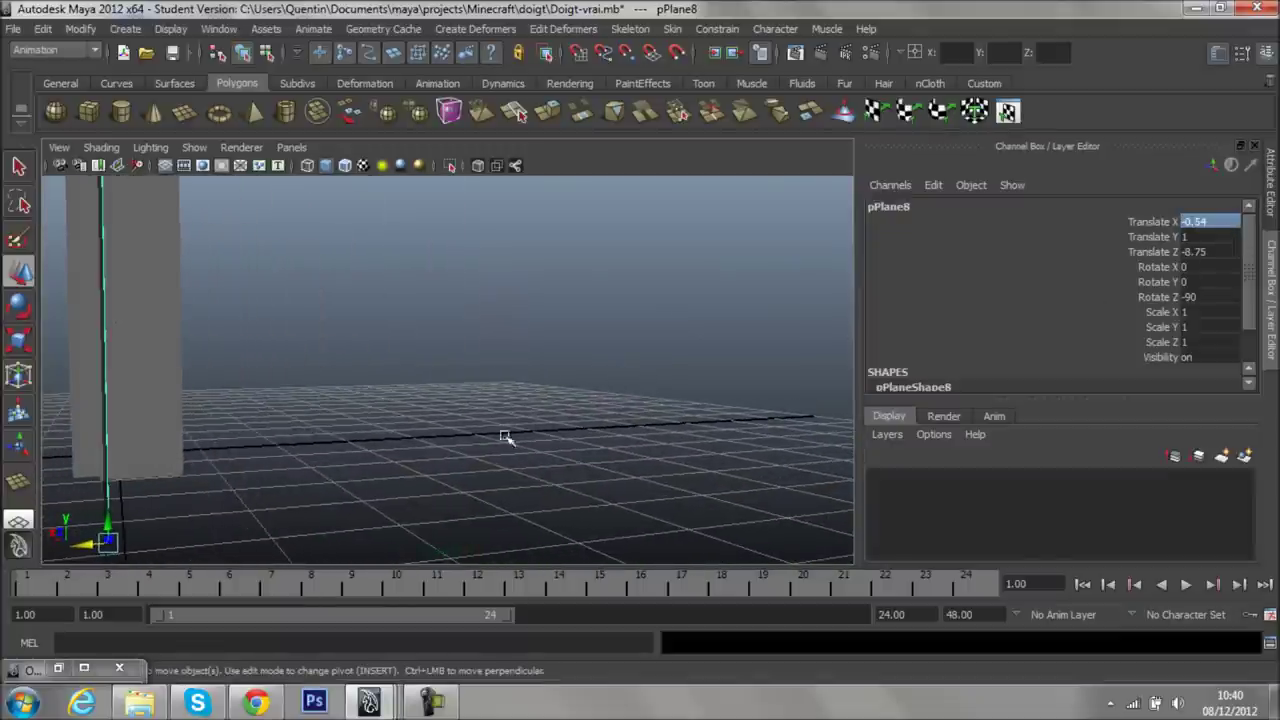
- Orbit around the walls to inspect the strip and select pPlane9
{"action": "left_click", "coordinate": [505, 437]}
{"action": "mouse_move", "coordinate": [505, 437]}
{"action": "left_mouse_down", "text": "alt"}
{"action": "mouse_move", "coordinate": [414, 449]}
{"action": "mouse_move", "coordinate": [309, 440]}
{"action": "mouse_move", "coordinate": [287, 414]}
{"action": "mouse_move", "coordinate": [243, 443]}
{"action": "left_mouse_up", "text": "alt"}
{"action": "mouse_move", "coordinate": [243, 443]}
{"action": "right_mouse_down", "text": "alt"}
{"action": "mouse_move", "coordinate": [274, 363]}
{"action": "mouse_move", "coordinate": [294, 391]}
{"action": "right_mouse_up", "text": "alt"}
{"action": "mouse_move", "coordinate": [445, 354]}
{"action": "left_mouse_down", "text": "alt"}
{"action": "mouse_move", "coordinate": [517, 351]}
{"action": "mouse_move", "coordinate": [169, 346]}
{"action": "mouse_move", "coordinate": [794, 394]}
{"action": "mouse_move", "coordinate": [525, 330]}
{"action": "mouse_move", "coordinate": [437, 346]}
{"action": "mouse_move", "coordinate": [903, 360]}
{"action": "mouse_move", "coordinate": [721, 353]}
{"action": "left_mouse_up", "text": "alt"}
{"action": "mouse_move", "coordinate": [721, 353]}
{"action": "right_mouse_down", "text": "alt"}
{"action": "mouse_move", "coordinate": [737, 380]}
{"action": "mouse_move", "coordinate": [580, 409]}
{"action": "right_mouse_up", "text": "alt"}
{"action": "mouse_move", "coordinate": [580, 409]}
{"action": "left_mouse_down", "text": "alt"}
{"action": "mouse_move", "coordinate": [640, 400]}
{"action": "mouse_move", "coordinate": [287, 320]}
{"action": "left_mouse_up", "text": "alt"}
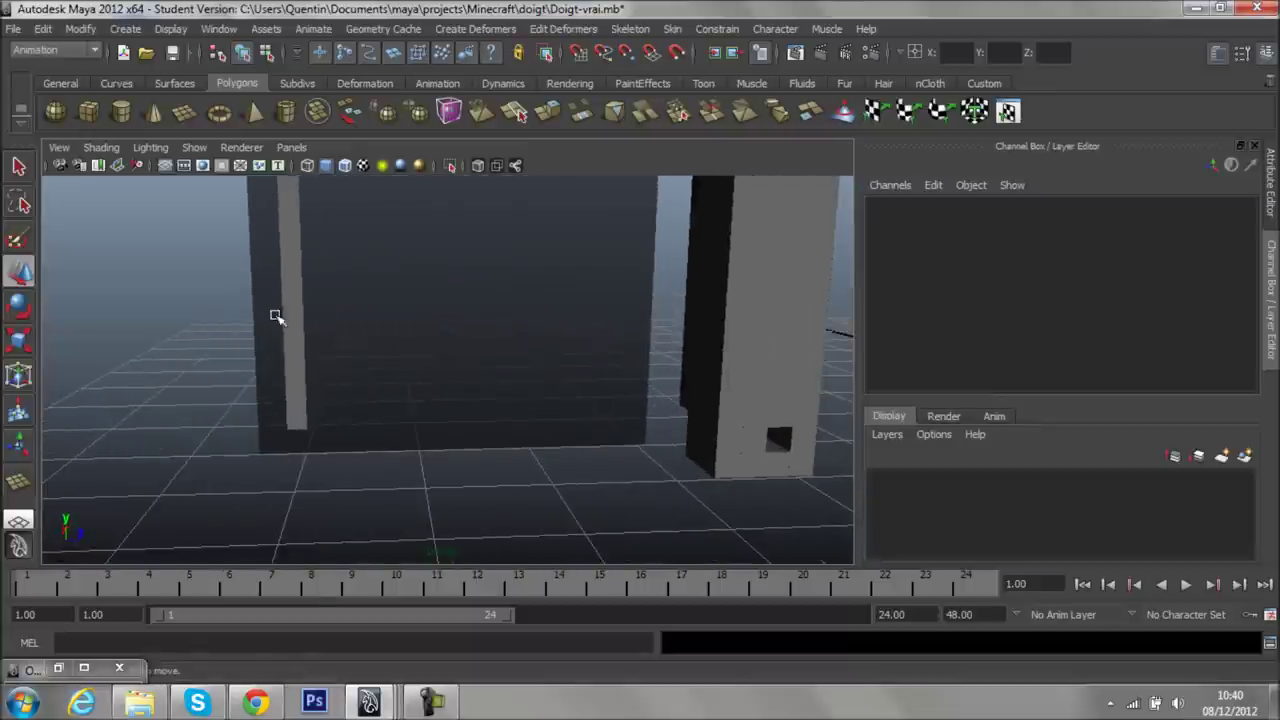
{"action": "left_click", "coordinate": [287, 320]}
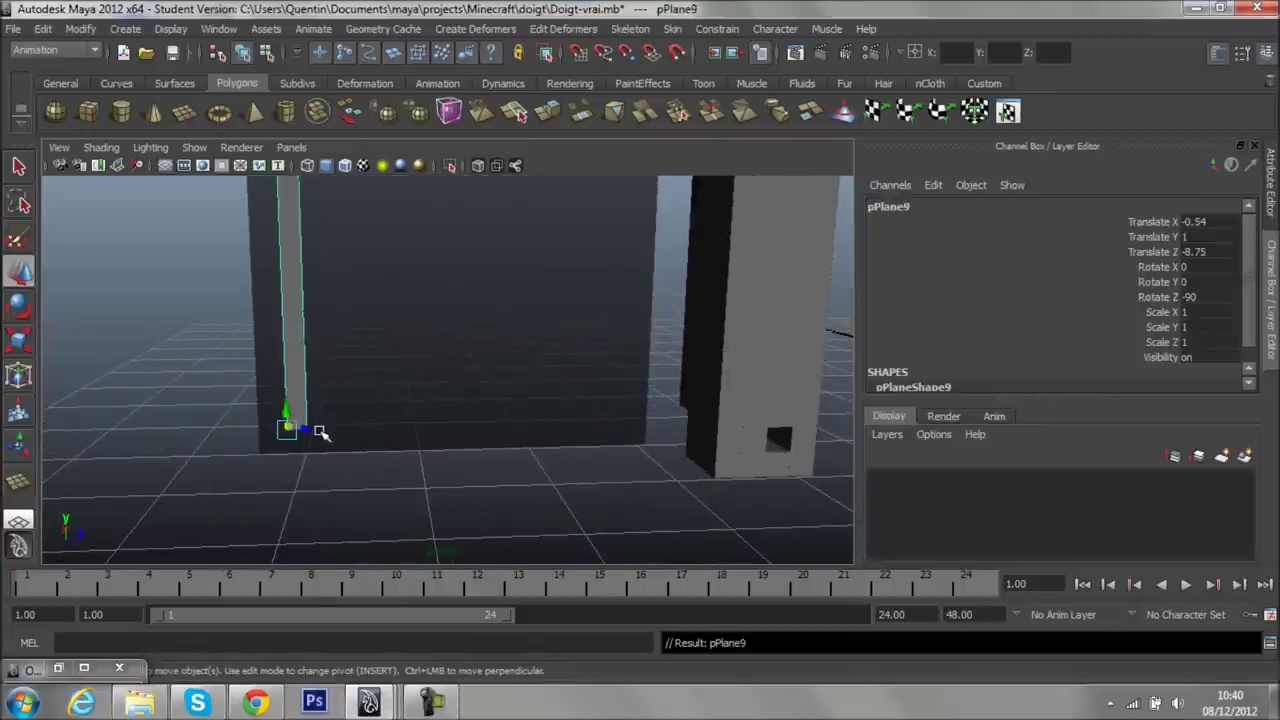
- Duplicate the strip and try offset copies along Z, undoing the attempts
{"action": "key", "text": "ctrl+d"}
{"action": "mouse_move", "coordinate": [318, 428]}
{"action": "left_mouse_down"}
{"action": "mouse_move", "coordinate": [360, 434]}
{"action": "mouse_move", "coordinate": [336, 436]}
{"action": "left_mouse_up"}
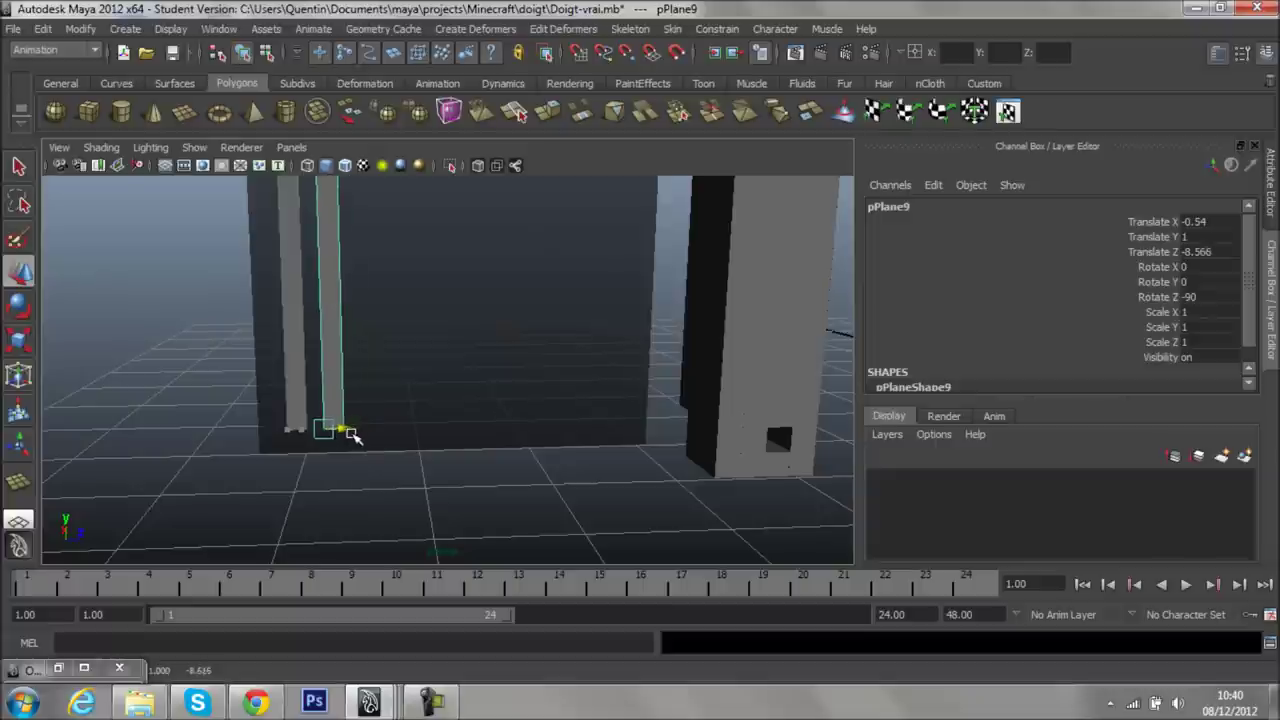
{"action": "key", "text": "ctrl+z"}
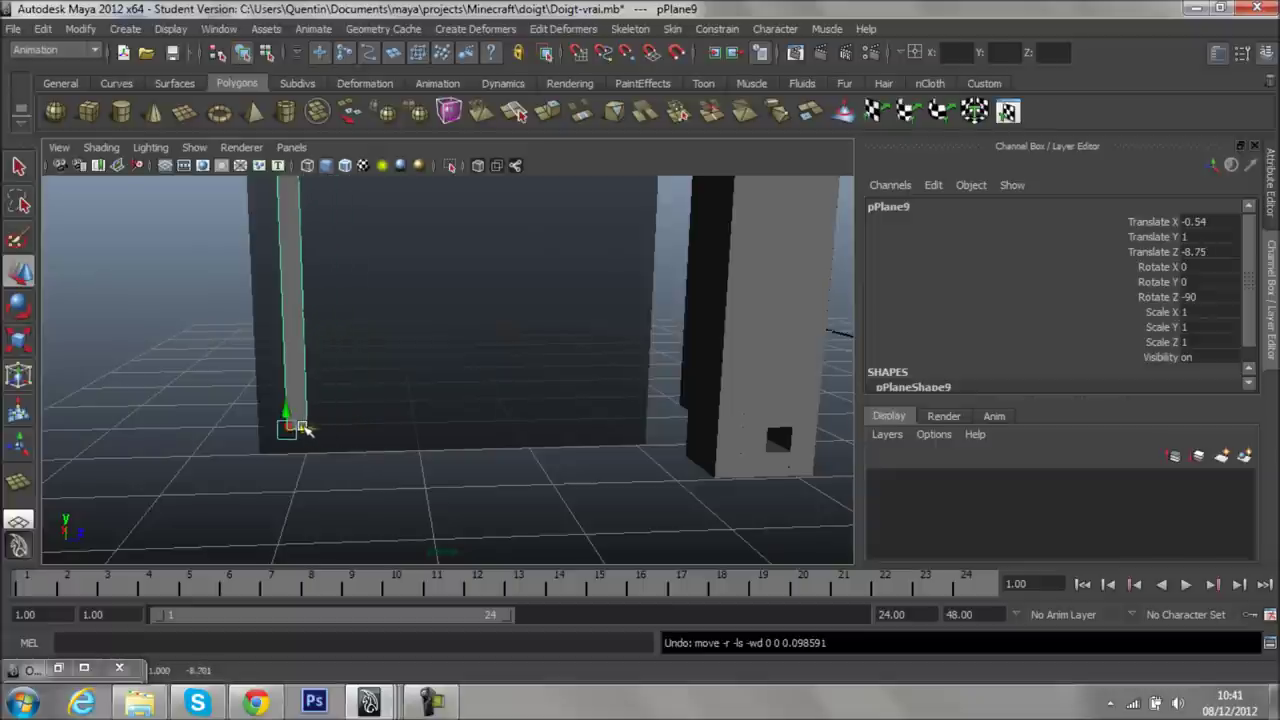
{"action": "left_click_drag", "start_coordinate": [303, 428], "coordinate": [310, 428]}
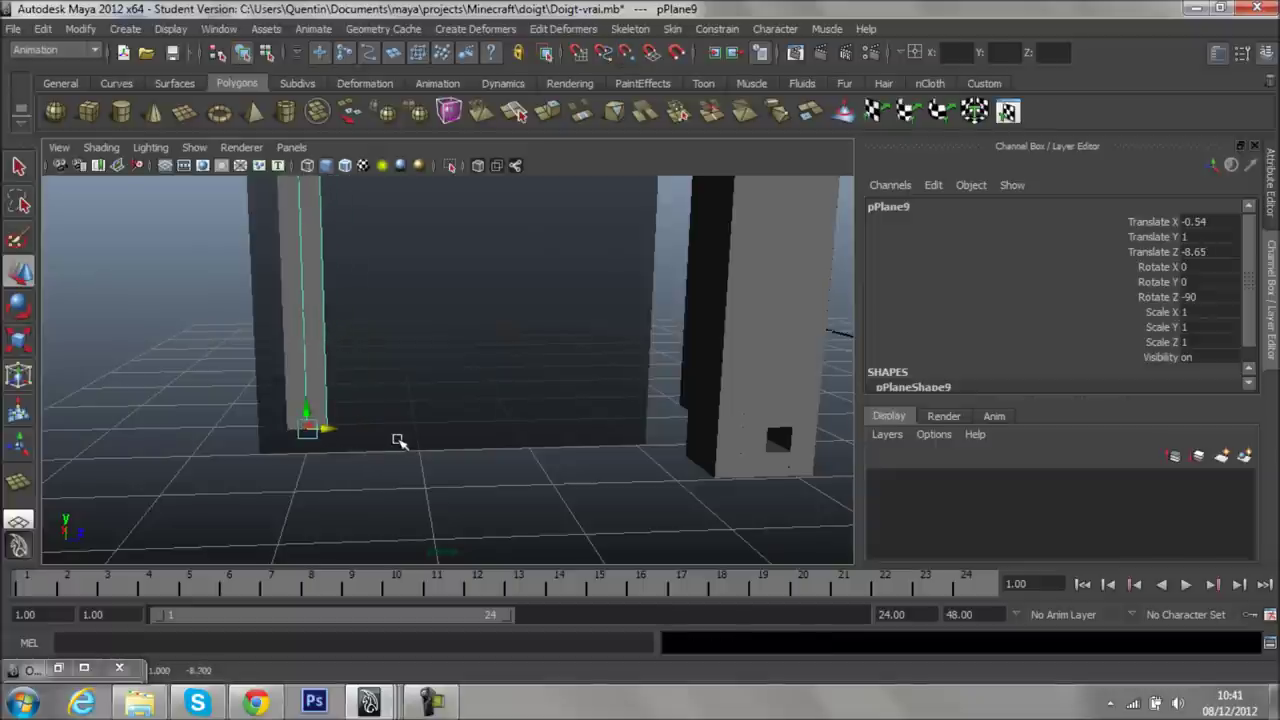
{"action": "key", "text": "shift+d"}
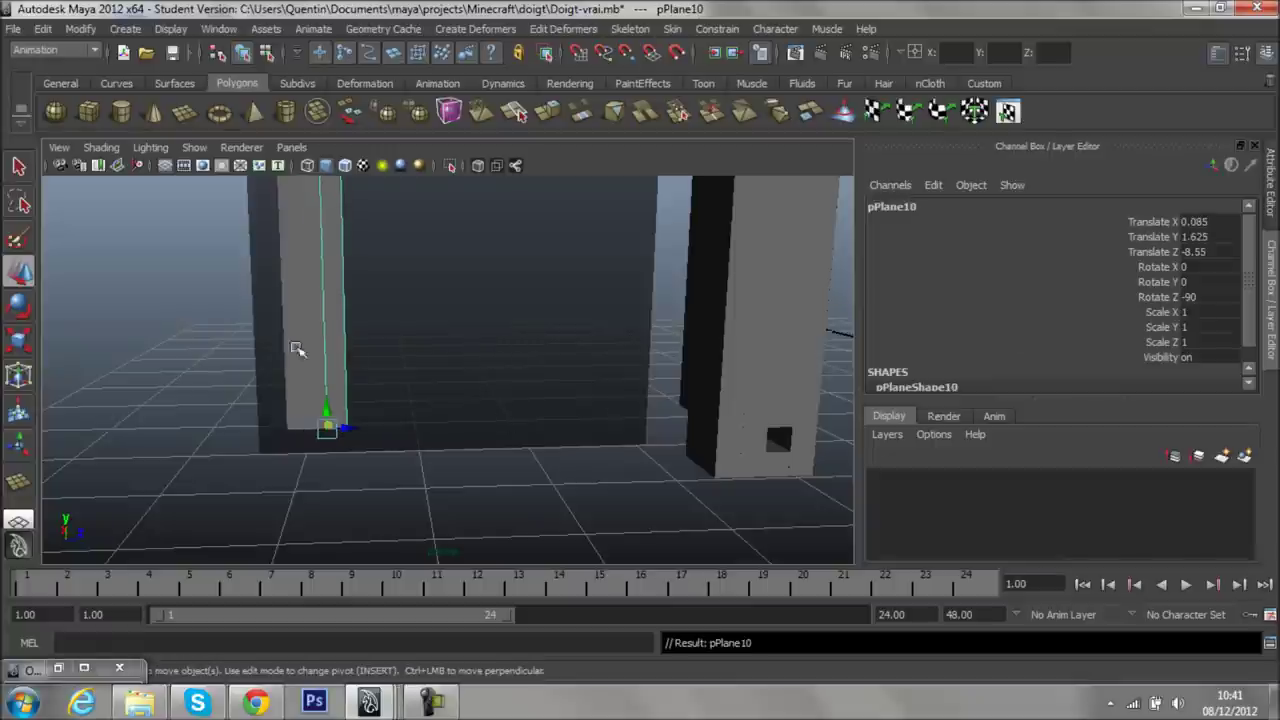
{"action": "key", "text": "ctrl+z"}
{"action": "key", "text": "ctrl+z"}
{"action": "mouse_move", "coordinate": [317, 375]}
{"action": "right_mouse_down", "text": "alt"}
{"action": "mouse_move", "coordinate": [417, 409]}
{"action": "mouse_move", "coordinate": [334, 394]}
{"action": "right_mouse_up", "text": "alt"}
{"action": "key", "text": "ctrl+z"}
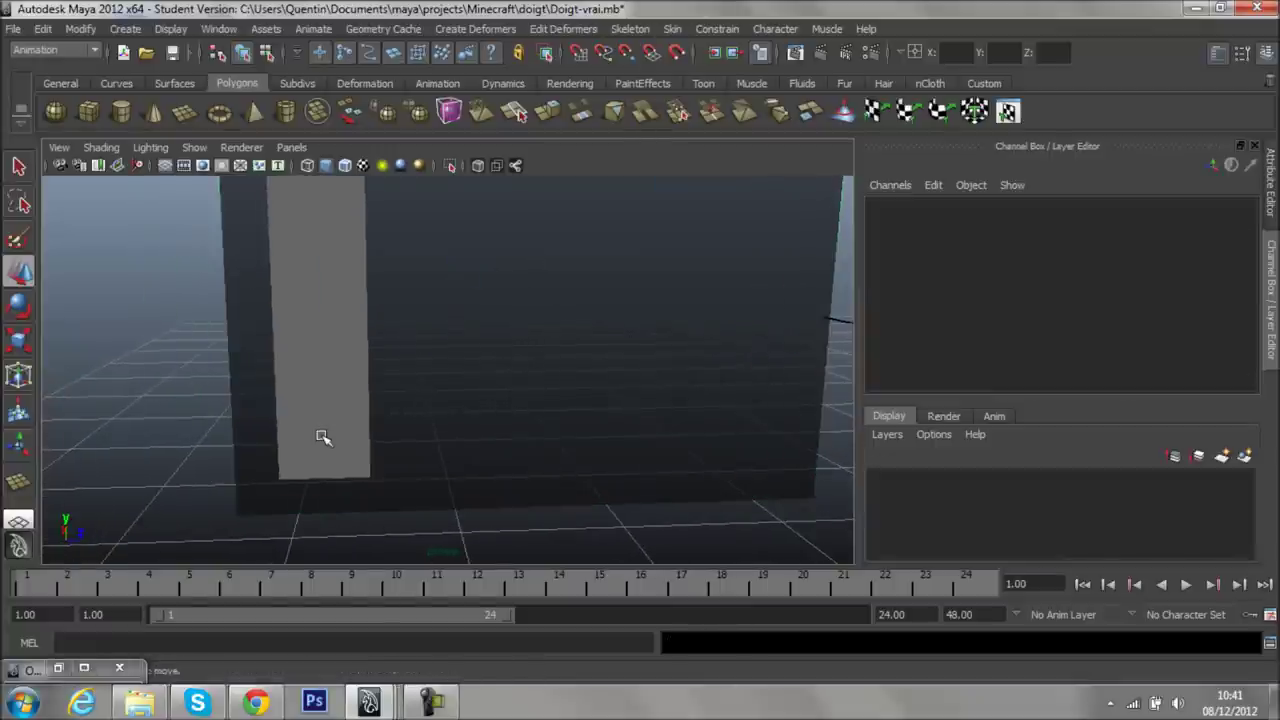
{"action": "left_click", "coordinate": [319, 468]}
{"action": "key", "text": "ctrl+z"}
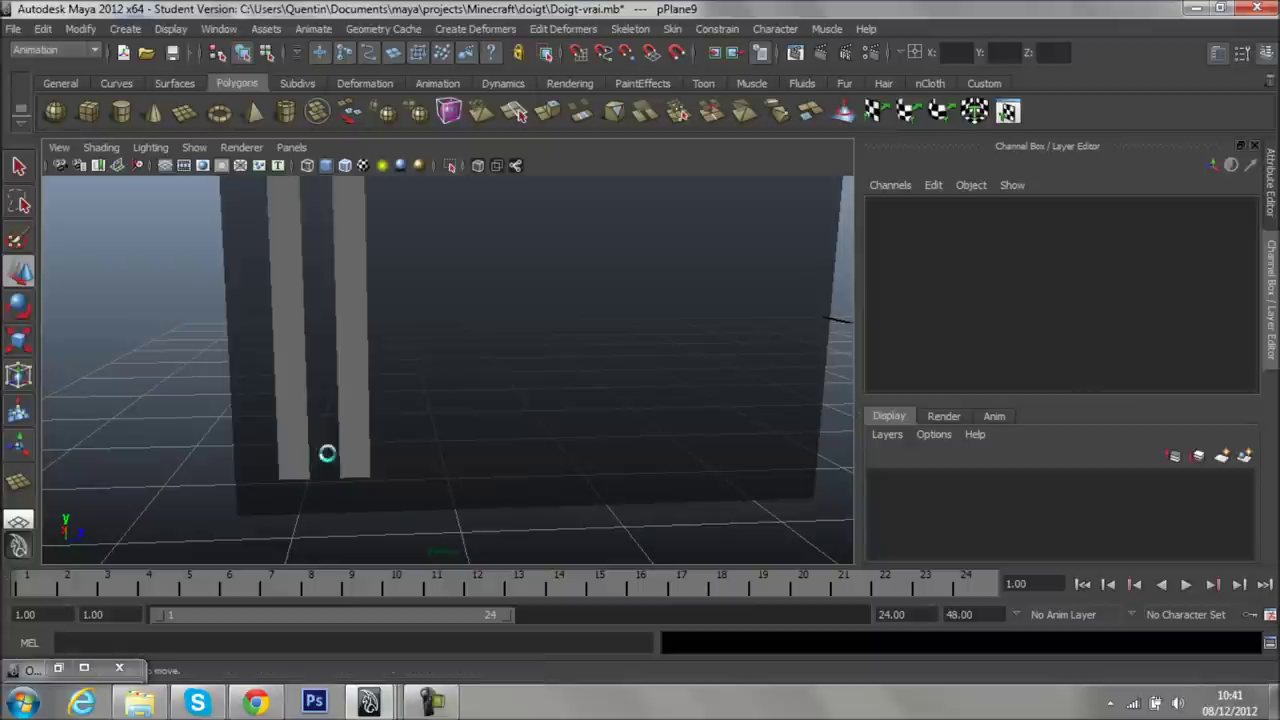
{"action": "left_click", "coordinate": [348, 462]}
{"action": "key", "text": "ctrl+z"}
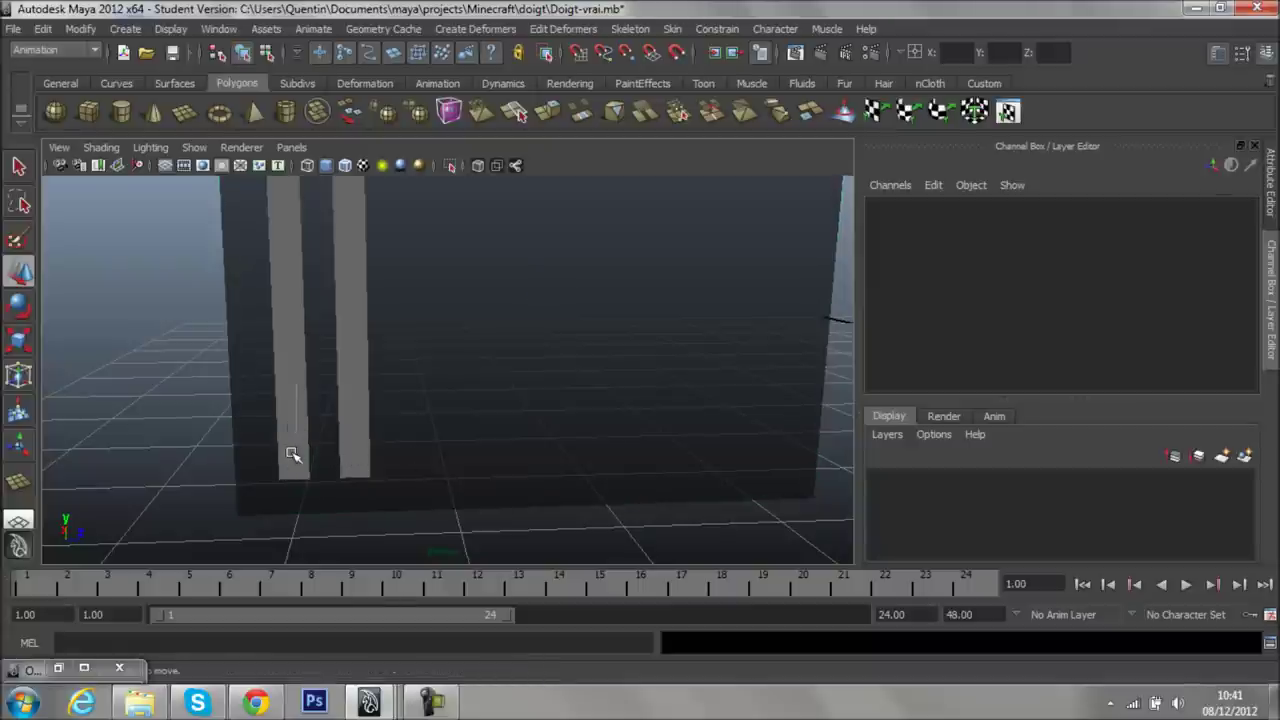
- Duplicate pPlane10 to Translate Z -8.35 and repeat the offset twice with Shift+D
{"action": "left_click", "coordinate": [18, 166]}
{"action": "left_click", "coordinate": [303, 329]}
{"action": "scroll", "coordinate": [1097, 290], "scroll_direction": "up", "scroll_amount": 2}
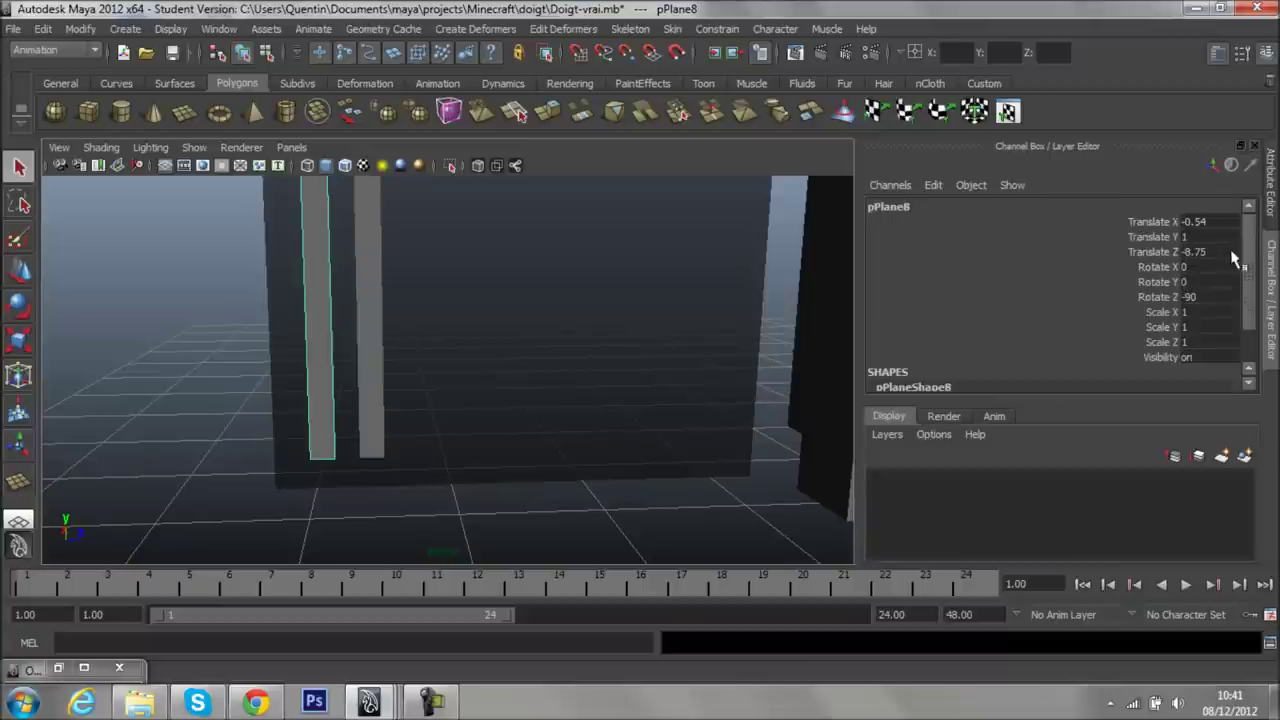
{"action": "left_click", "coordinate": [378, 368]}
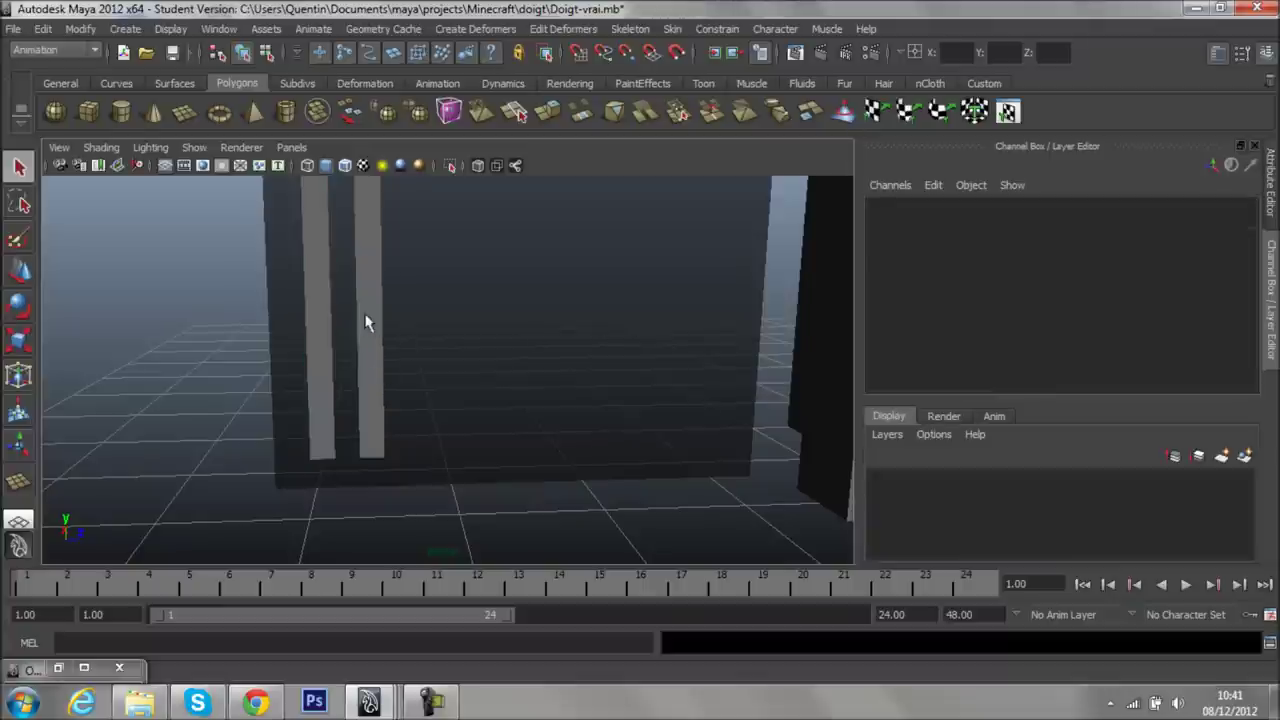
{"action": "left_click", "coordinate": [381, 355]}
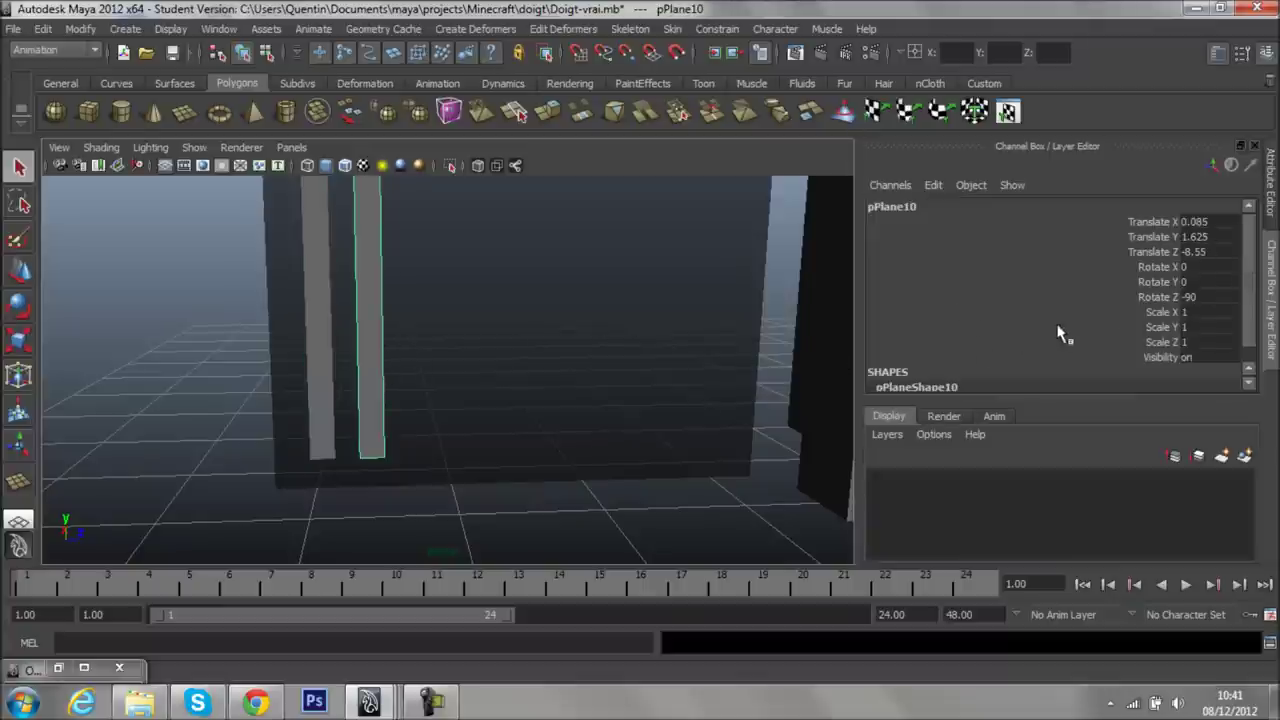
{"action": "key", "text": "ctrl+d"}
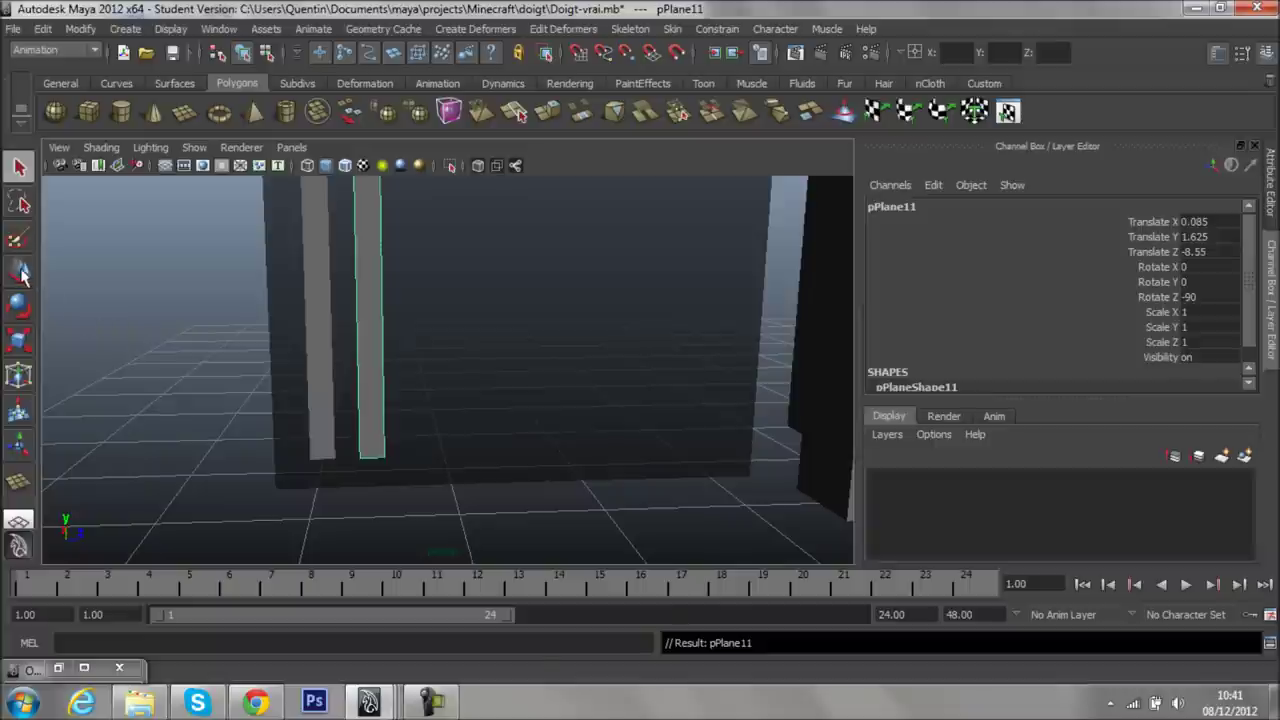
{"action": "key", "text": "w"}
{"action": "double_click", "coordinate": [1204, 252]}
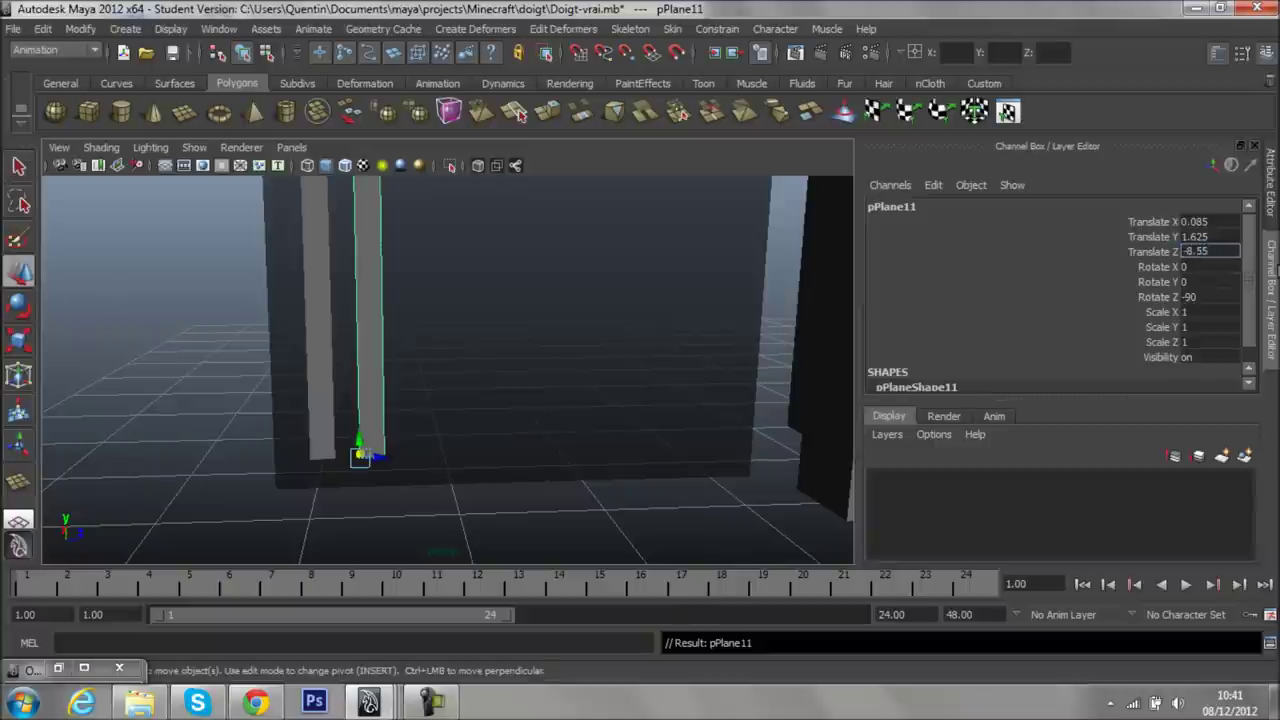
{"action": "type", "text": "-8.35"}
{"action": "key", "text": "Return"}
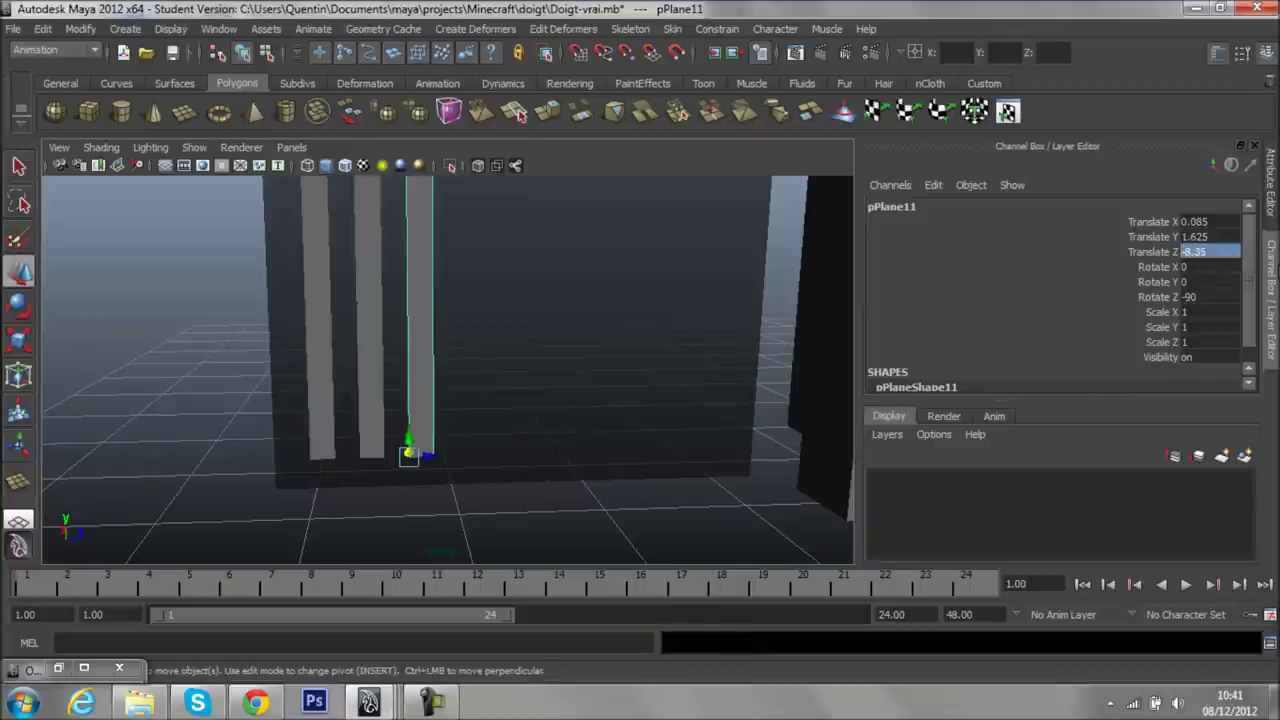
{"action": "key", "text": "shift+d"}
{"action": "key", "text": "shift+d"}
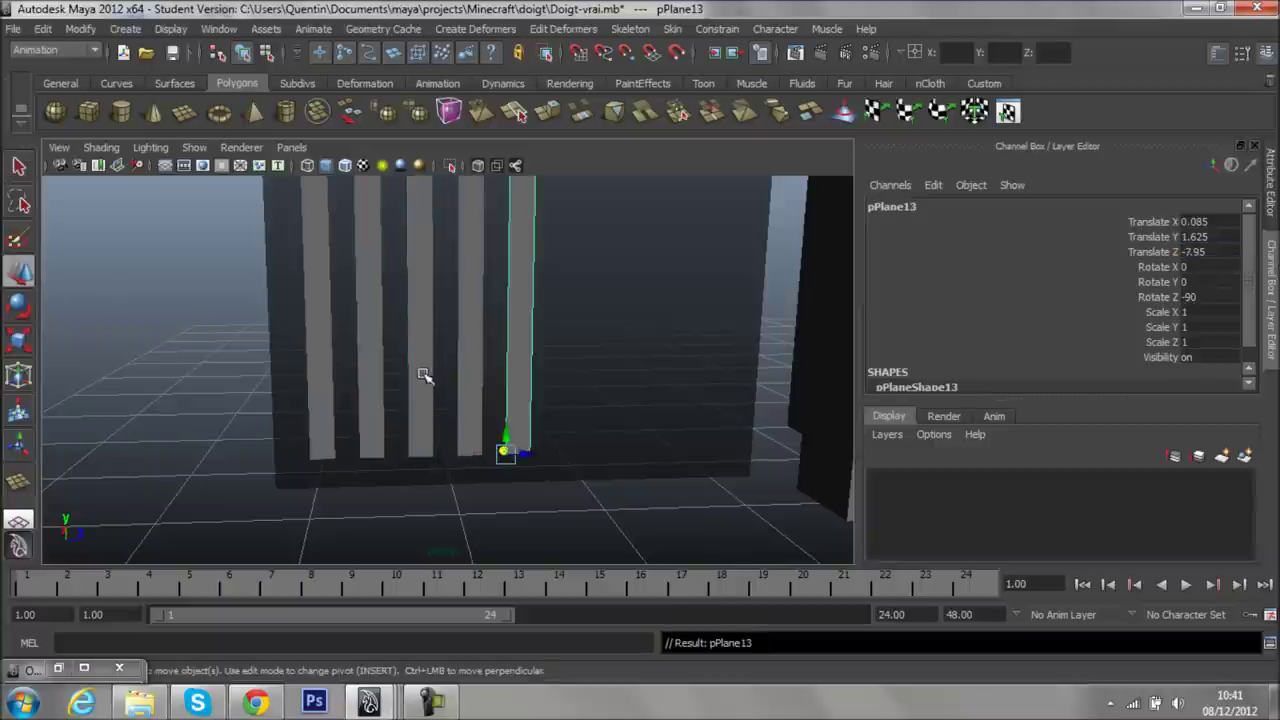
- Zoom out and select the dark backing plane
{"action": "scroll", "coordinate": [486, 357], "scroll_direction": "down", "scroll_amount": 3}
{"action": "scroll", "coordinate": [466, 366], "scroll_direction": "down", "scroll_amount": 3}
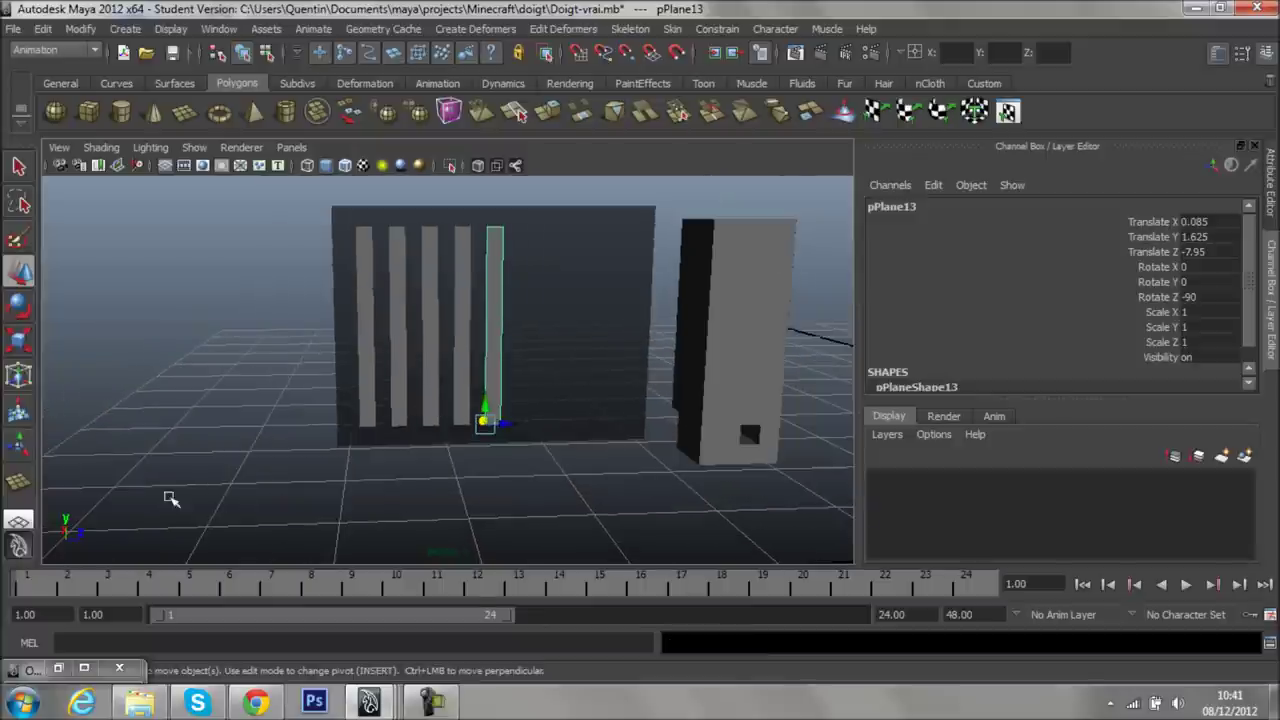
{"action": "left_click", "coordinate": [171, 500]}
{"action": "left_click", "coordinate": [462, 402]}
{"action": "scroll", "coordinate": [270, 424], "scroll_direction": "up", "scroll_amount": 4}
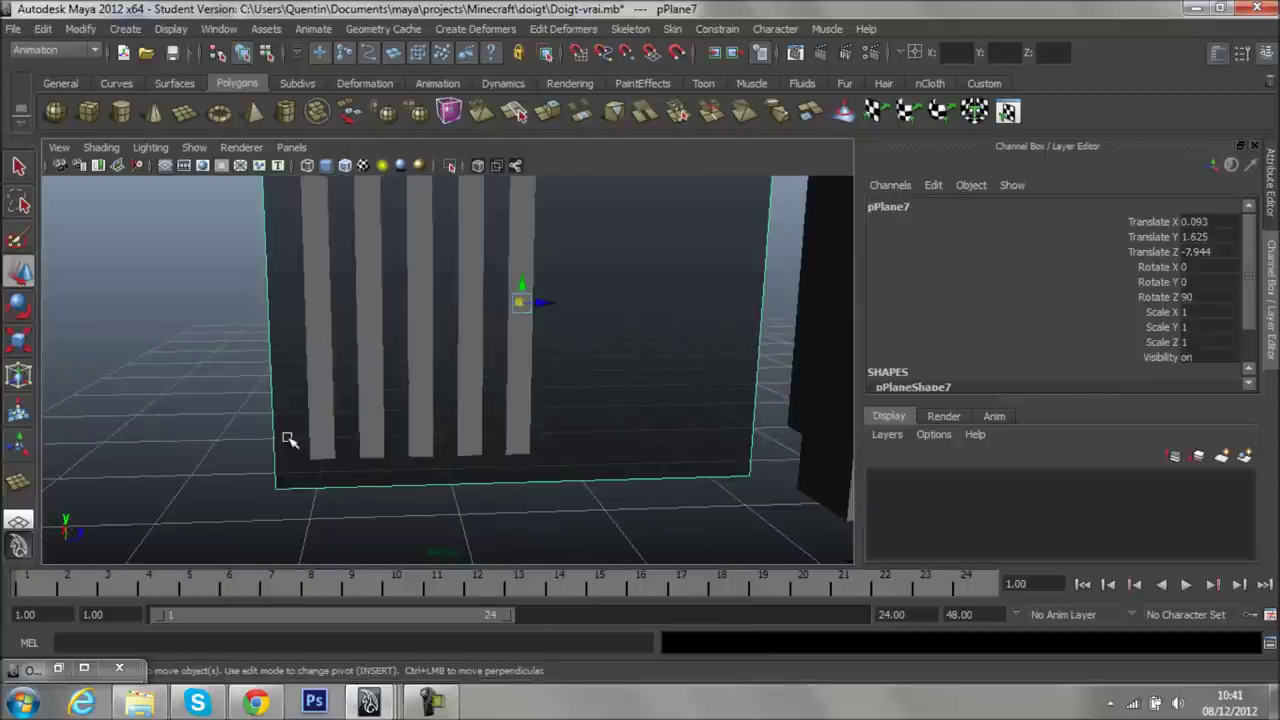
- Move the backing plane's pivot to its bottom-left corner and scale it narrower in X
{"action": "scroll", "coordinate": [288, 440], "scroll_direction": "down", "scroll_amount": 2}
{"action": "key", "text": "Insert"}
{"action": "left_click_drag", "start_coordinate": [488, 318], "coordinate": [277, 486]}
{"action": "key", "text": "Insert"}
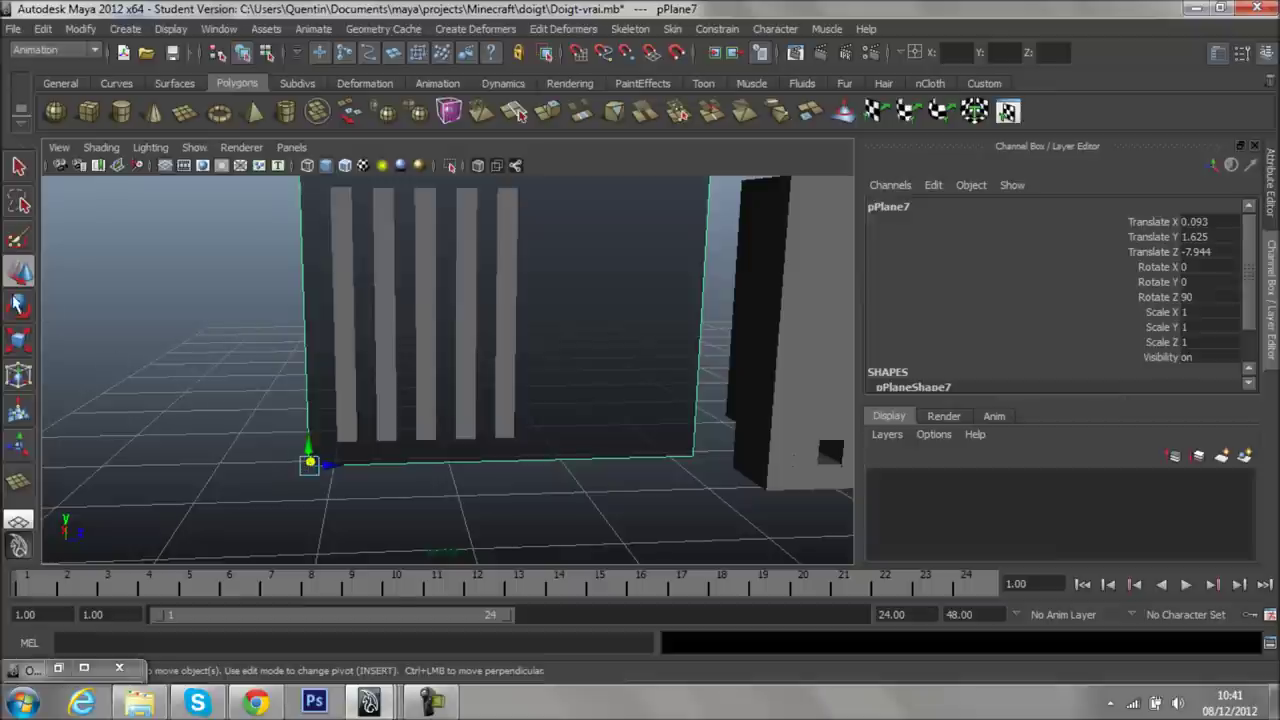
{"action": "left_click", "coordinate": [18, 340]}
{"action": "left_click_drag", "start_coordinate": [330, 478], "coordinate": [323, 466]}
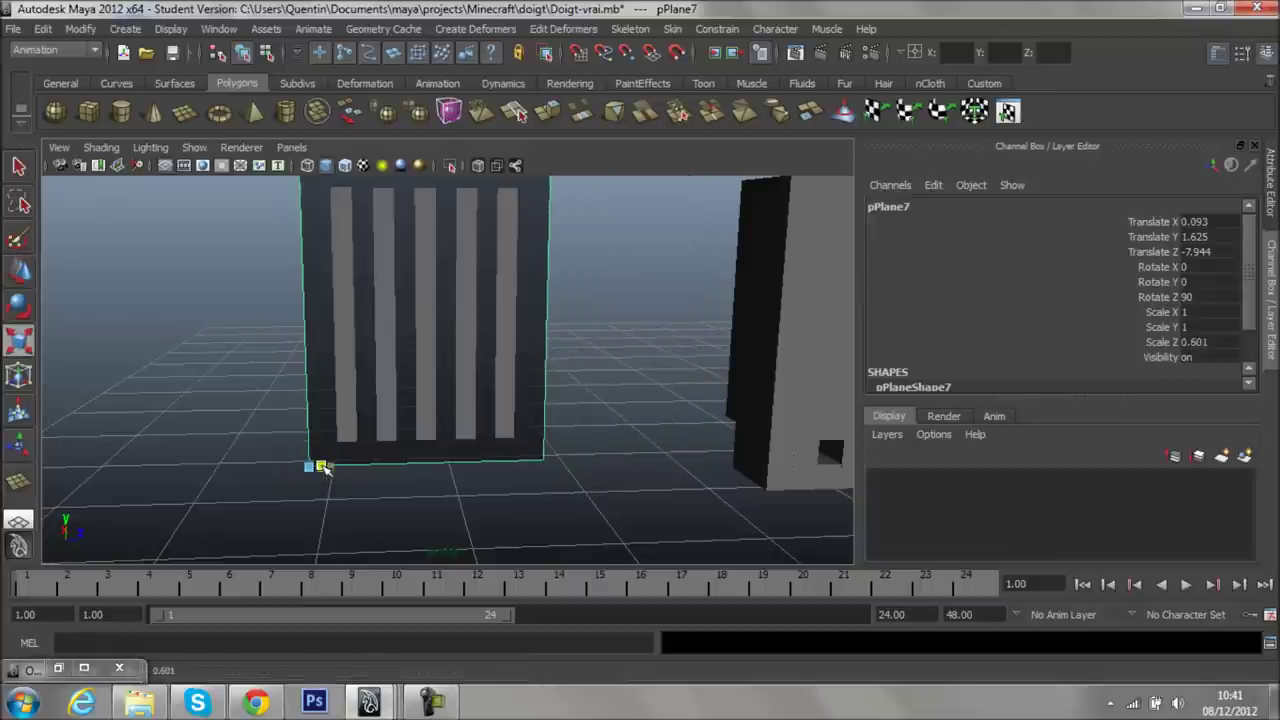
{"action": "left_click", "coordinate": [171, 391]}
- Orbit and pan the view toward the second grill and block
{"action": "mouse_move", "coordinate": [171, 391]}
{"action": "left_mouse_down", "text": "alt"}
{"action": "mouse_move", "coordinate": [314, 346]}
{"action": "mouse_move", "coordinate": [505, 401]}
{"action": "mouse_move", "coordinate": [233, 361]}
{"action": "left_mouse_up", "text": "alt"}
{"action": "scroll", "coordinate": [177, 395], "scroll_direction": "up", "scroll_amount": 3}
{"action": "scroll", "coordinate": [200, 385], "scroll_direction": "down", "scroll_amount": 3}
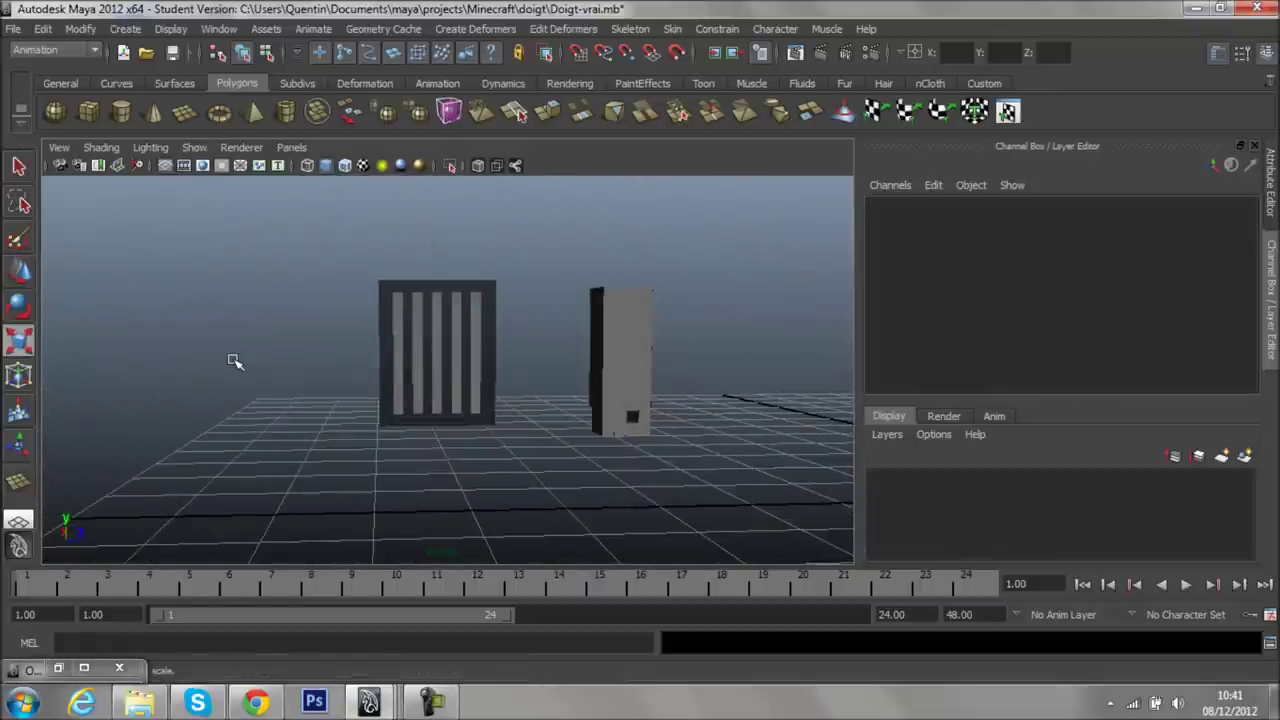
{"action": "scroll", "coordinate": [245, 366], "scroll_direction": "down", "scroll_amount": 2}
{"action": "mouse_move", "coordinate": [257, 371]}
{"action": "left_mouse_down", "text": "alt"}
{"action": "mouse_move", "coordinate": [606, 354]}
{"action": "mouse_move", "coordinate": [529, 323]}
{"action": "left_mouse_up", "text": "alt"}
{"action": "scroll", "coordinate": [394, 347], "scroll_direction": "up", "scroll_amount": 2}
{"action": "middle_click_drag", "start_coordinate": [394, 347], "coordinate": [486, 380], "text": "alt"}
{"action": "scroll", "coordinate": [486, 385], "scroll_direction": "up", "scroll_amount": 2}
{"action": "scroll", "coordinate": [486, 300], "scroll_direction": "up", "scroll_amount": 2}
{"action": "scroll", "coordinate": [404, 248], "scroll_direction": "up", "scroll_amount": 2}
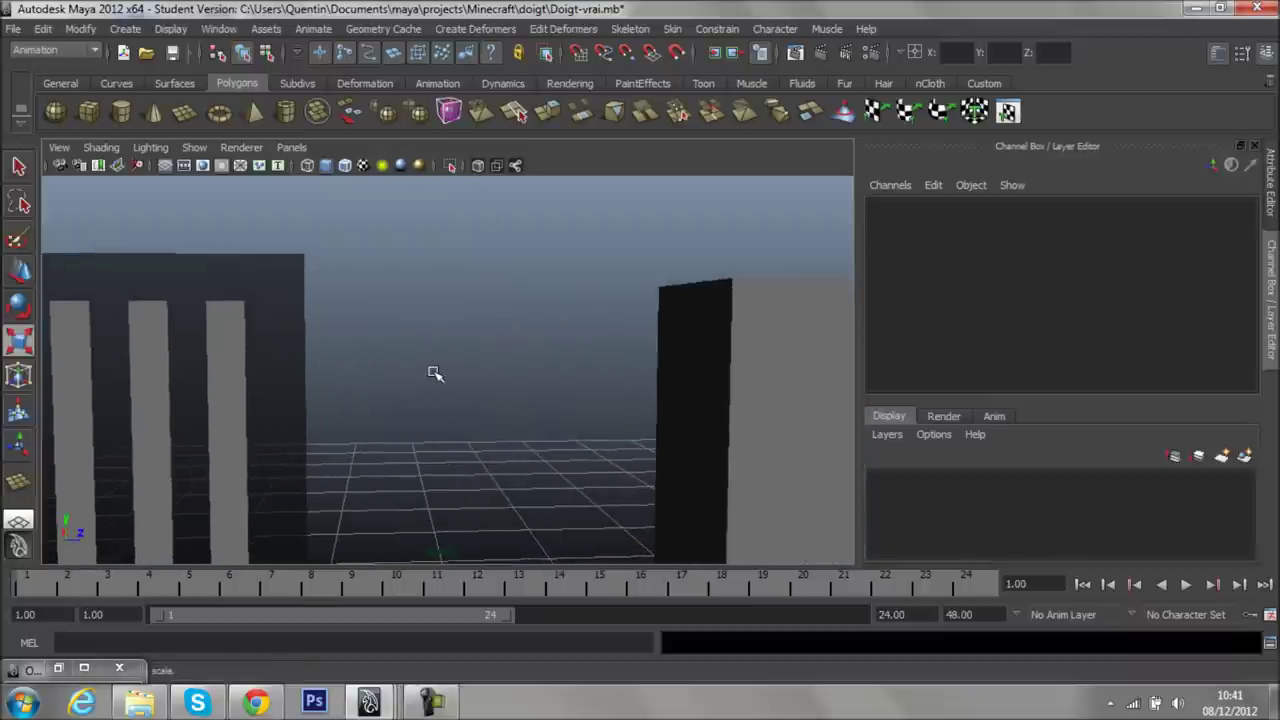
- Level the view with the grill centred and begin a new Polygon Cube
{"action": "scroll", "coordinate": [433, 390], "scroll_direction": "down", "scroll_amount": 2}
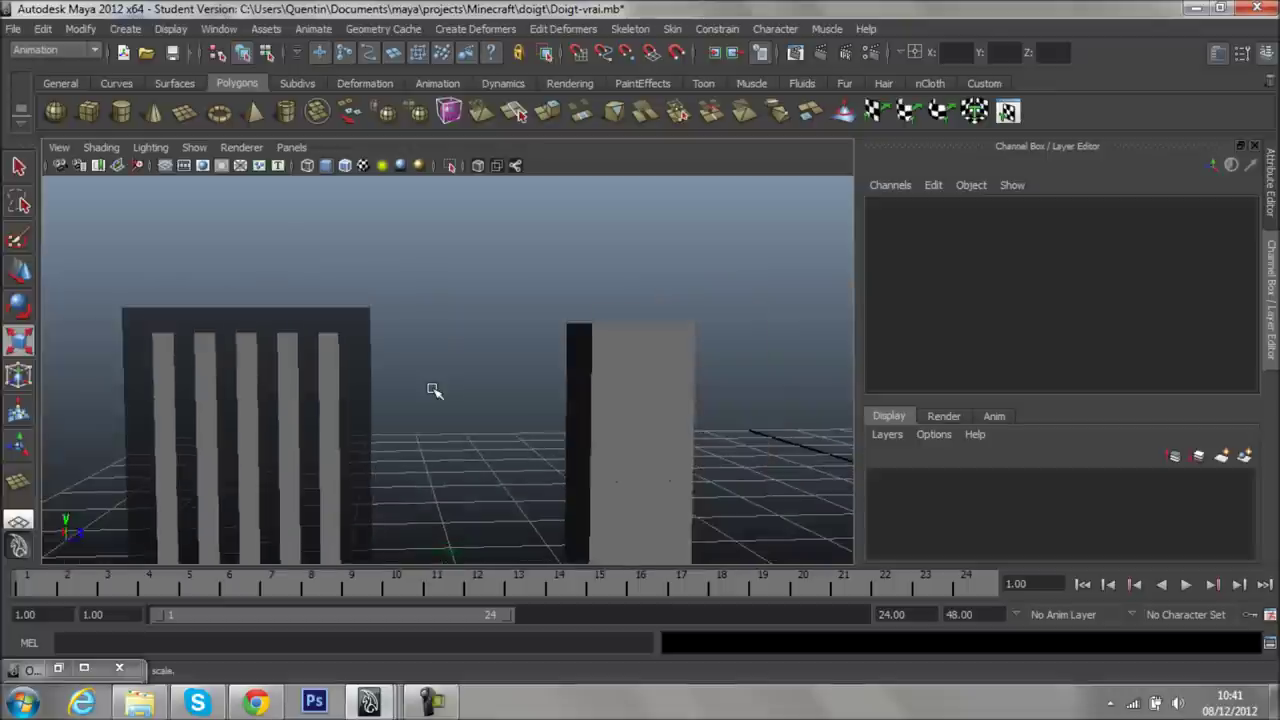
{"action": "scroll", "coordinate": [434, 390], "scroll_direction": "down", "scroll_amount": 2}
{"action": "scroll", "coordinate": [480, 385], "scroll_direction": "up", "scroll_amount": 3}
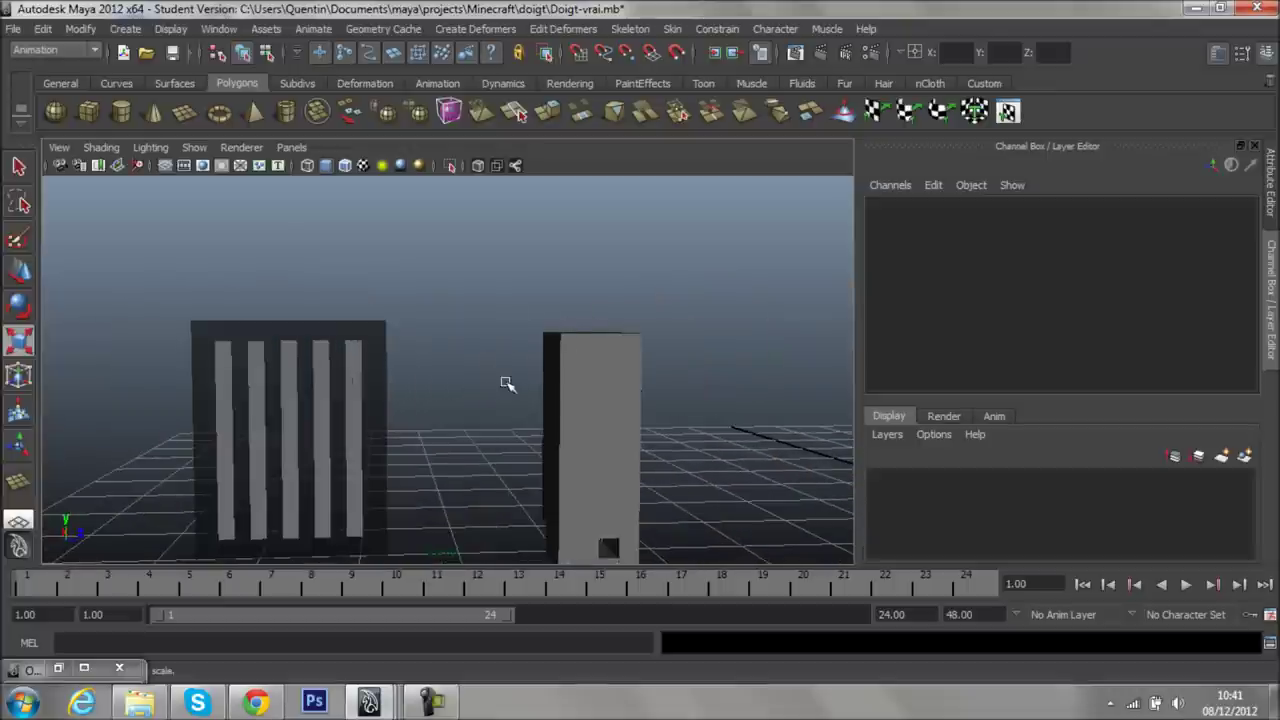
{"action": "scroll", "coordinate": [505, 382], "scroll_direction": "down", "scroll_amount": 2}
{"action": "left_click_drag", "start_coordinate": [500, 380], "coordinate": [537, 428], "text": "alt"}
{"action": "scroll", "coordinate": [480, 400], "scroll_direction": "up", "scroll_amount": 3}
{"action": "mouse_move", "coordinate": [423, 380]}
{"action": "left_mouse_down", "text": "alt"}
{"action": "mouse_move", "coordinate": [479, 371]}
{"action": "mouse_move", "coordinate": [560, 385]}
{"action": "left_mouse_up", "text": "alt"}
{"action": "scroll", "coordinate": [557, 380], "scroll_direction": "up", "scroll_amount": 2}
{"action": "scroll", "coordinate": [322, 325], "scroll_direction": "up", "scroll_amount": 2}
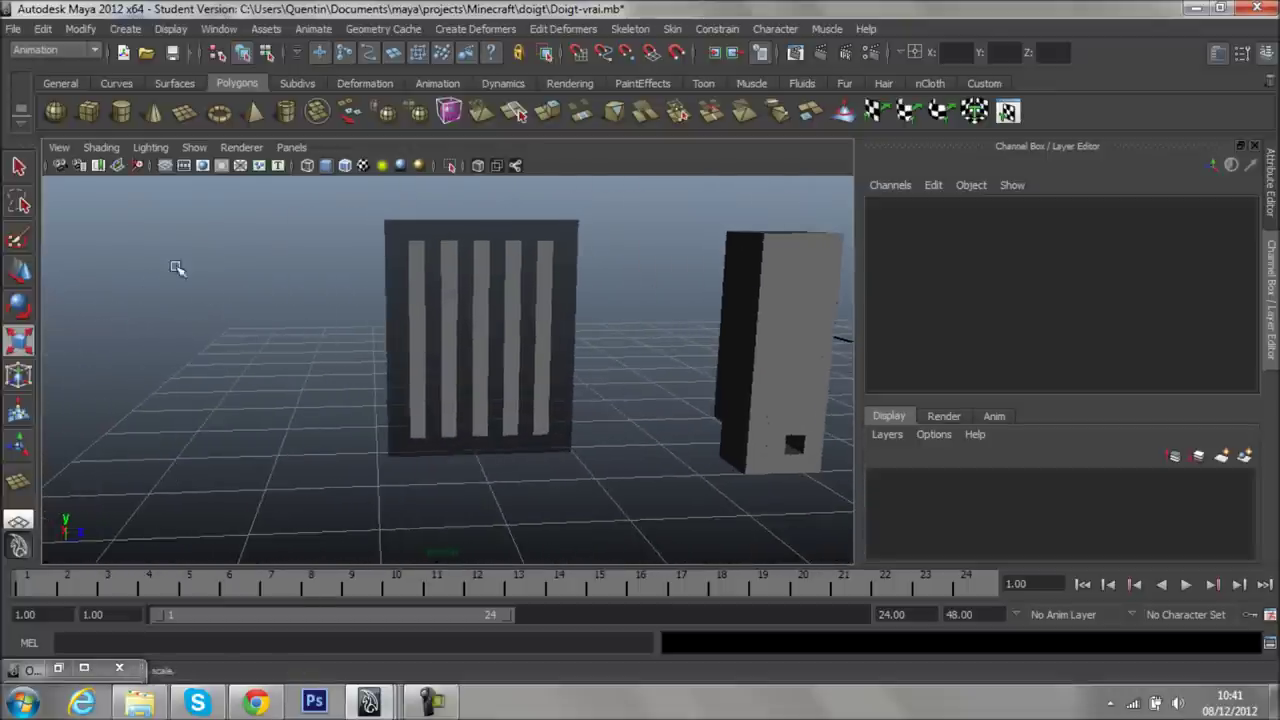
{"action": "left_click", "coordinate": [88, 111]}
{"action": "mouse_move", "coordinate": [380, 380]}
{"action": "left_mouse_down", "text": "alt"}
{"action": "mouse_move", "coordinate": [385, 460]}
{"action": "mouse_move", "coordinate": [423, 489]}
{"action": "mouse_move", "coordinate": [430, 470]}
{"action": "left_mouse_up", "text": "alt"}
- Size the new cube to width 0.1, height 0.1 and depth 0.1
{"action": "scroll", "coordinate": [988, 360], "scroll_direction": "down", "scroll_amount": 3}
{"action": "double_click", "coordinate": [1196, 279]}
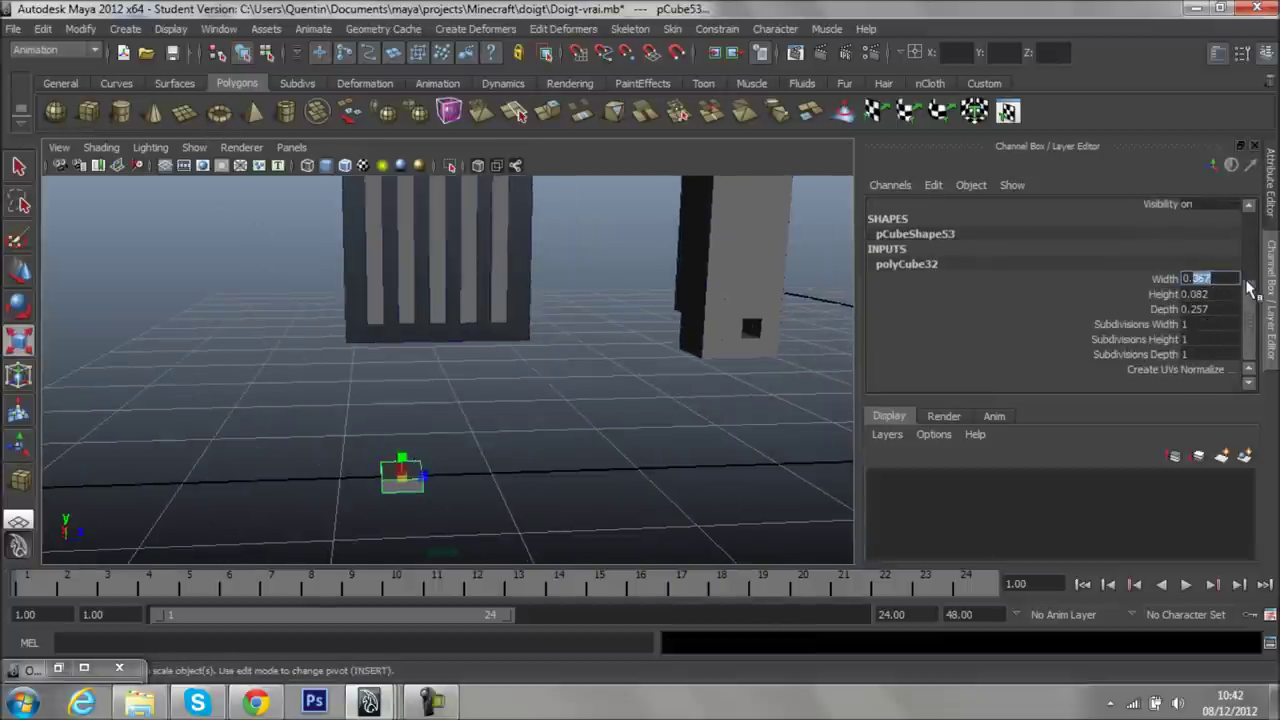
{"action": "type", "text": "0.1"}
{"action": "key", "text": "Tab"}
{"action": "type", "text": "0.1"}
{"action": "key", "text": "Tab"}
{"action": "type", "text": "0.1"}
{"action": "key", "text": "Return"}
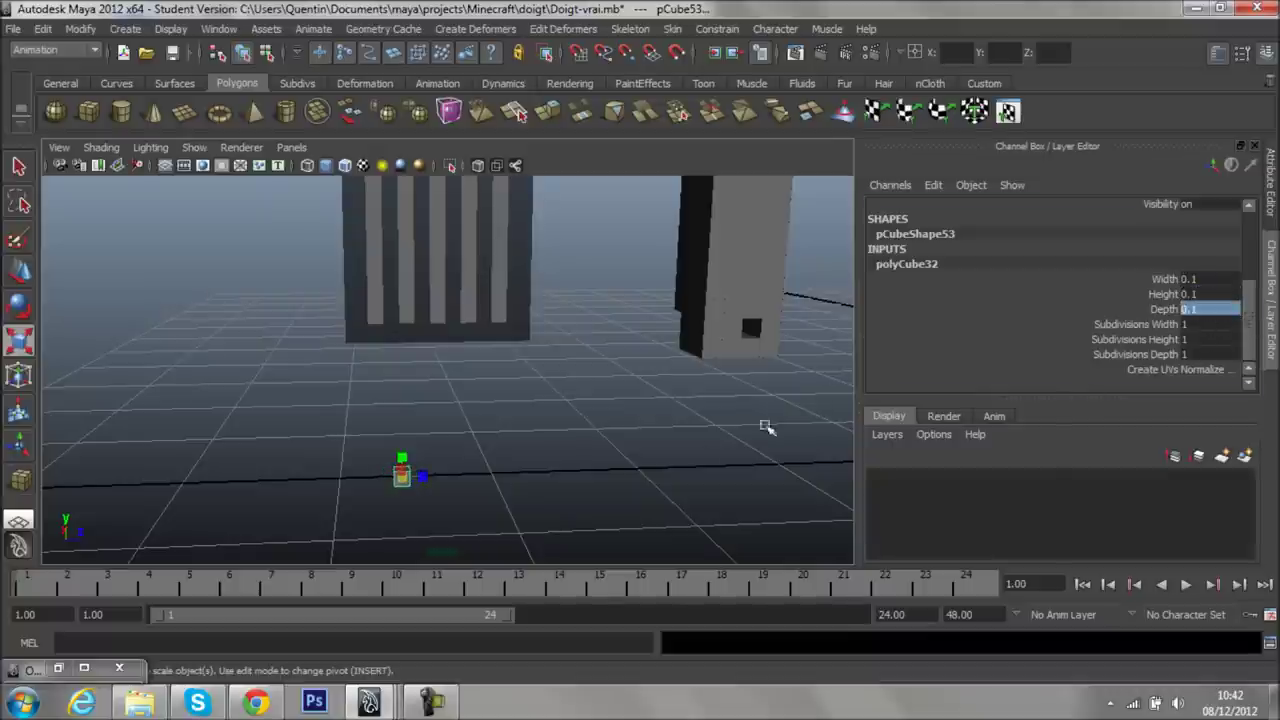
- Point-snap the cube onto the backing plane's top corner
{"action": "mouse_move", "coordinate": [549, 488]}
{"action": "left_mouse_down", "text": "alt"}
{"action": "mouse_move", "coordinate": [594, 511]}
{"action": "mouse_move", "coordinate": [749, 457]}
{"action": "mouse_move", "coordinate": [575, 508]}
{"action": "left_mouse_up", "text": "alt"}
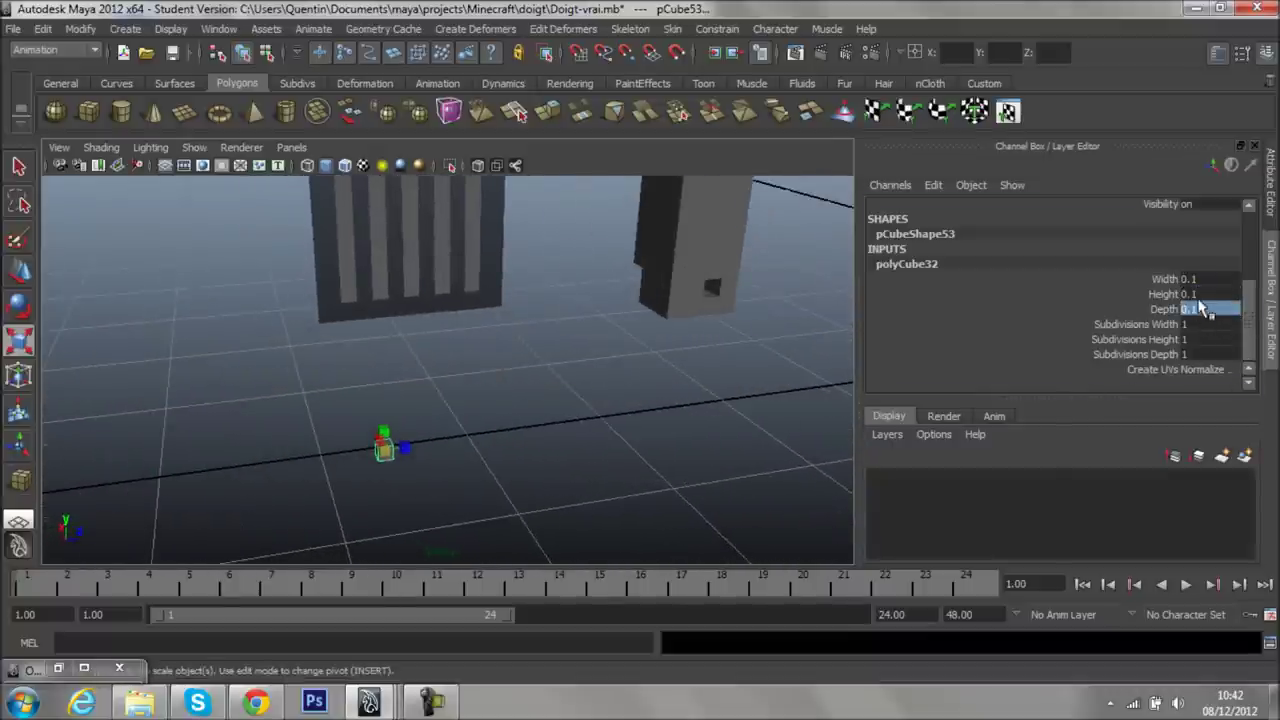
{"action": "key", "text": "Insert"}
{"action": "mouse_move", "coordinate": [729, 391]}
{"action": "left_mouse_down", "text": "alt"}
{"action": "mouse_move", "coordinate": [614, 491]}
{"action": "mouse_move", "coordinate": [374, 529]}
{"action": "left_mouse_up", "text": "alt"}
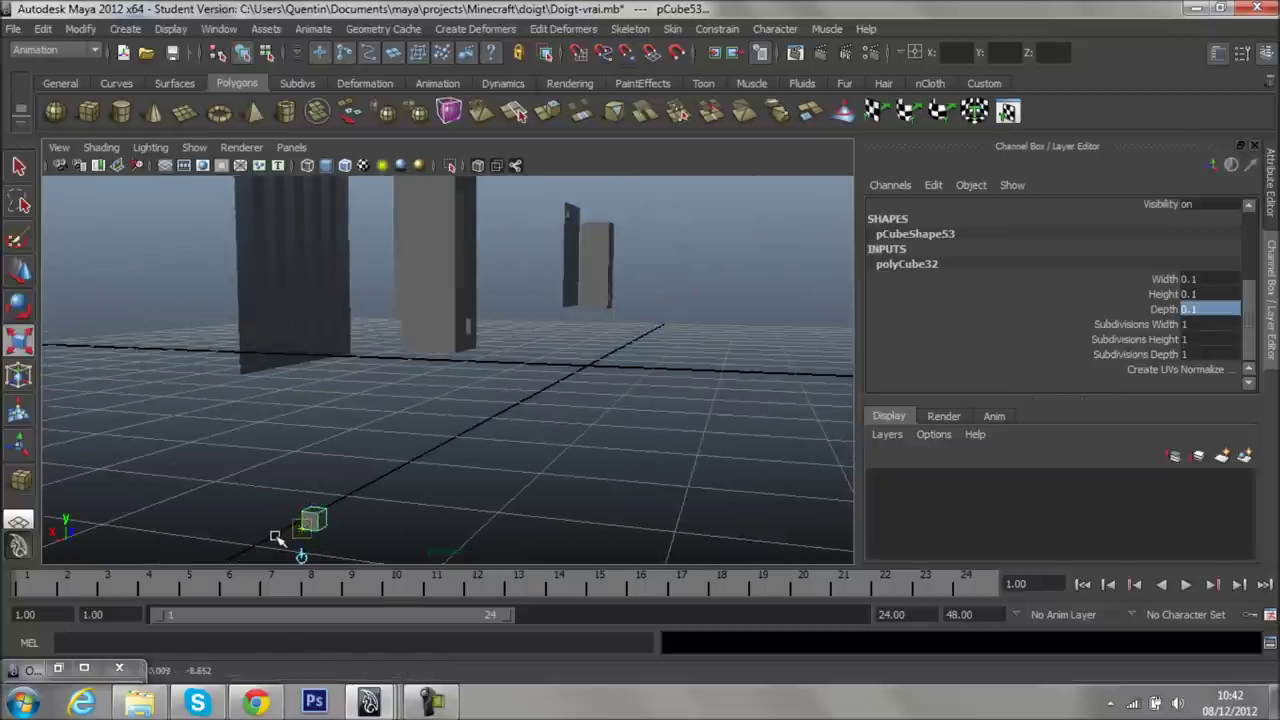
{"action": "key", "text": "Insert"}
{"action": "key", "text": "Insert"}
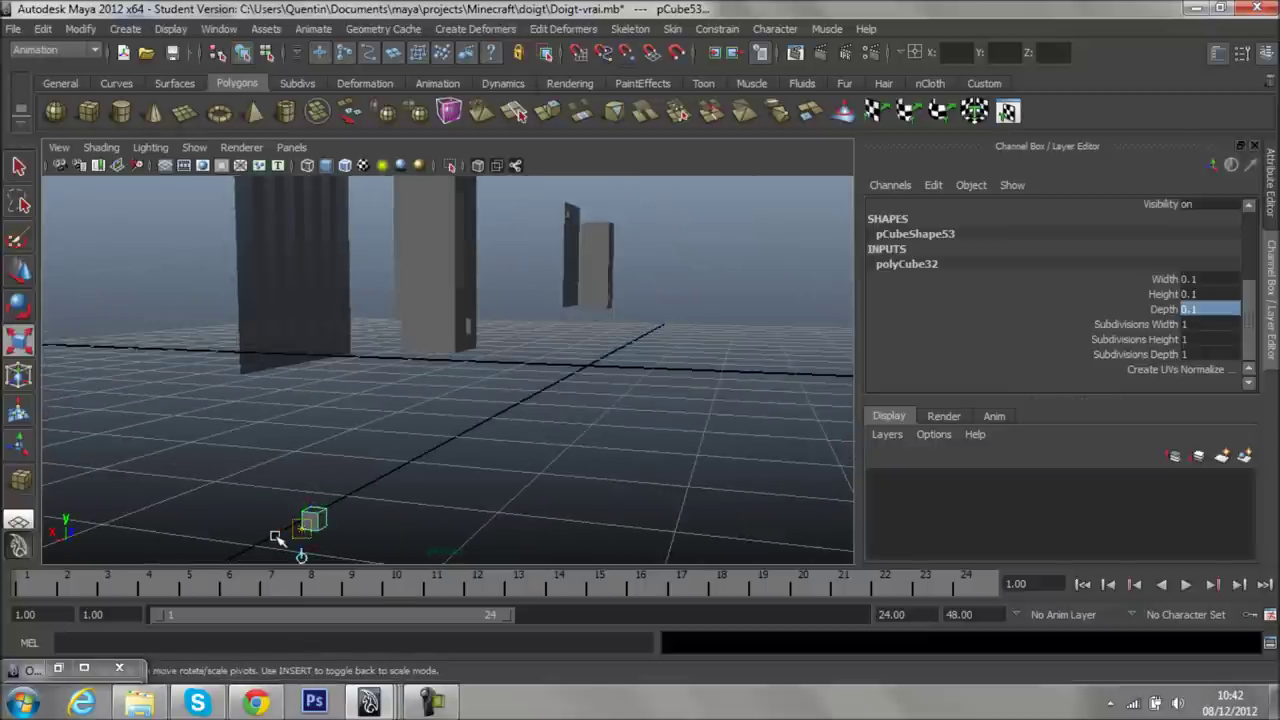
{"action": "key", "text": "v"}
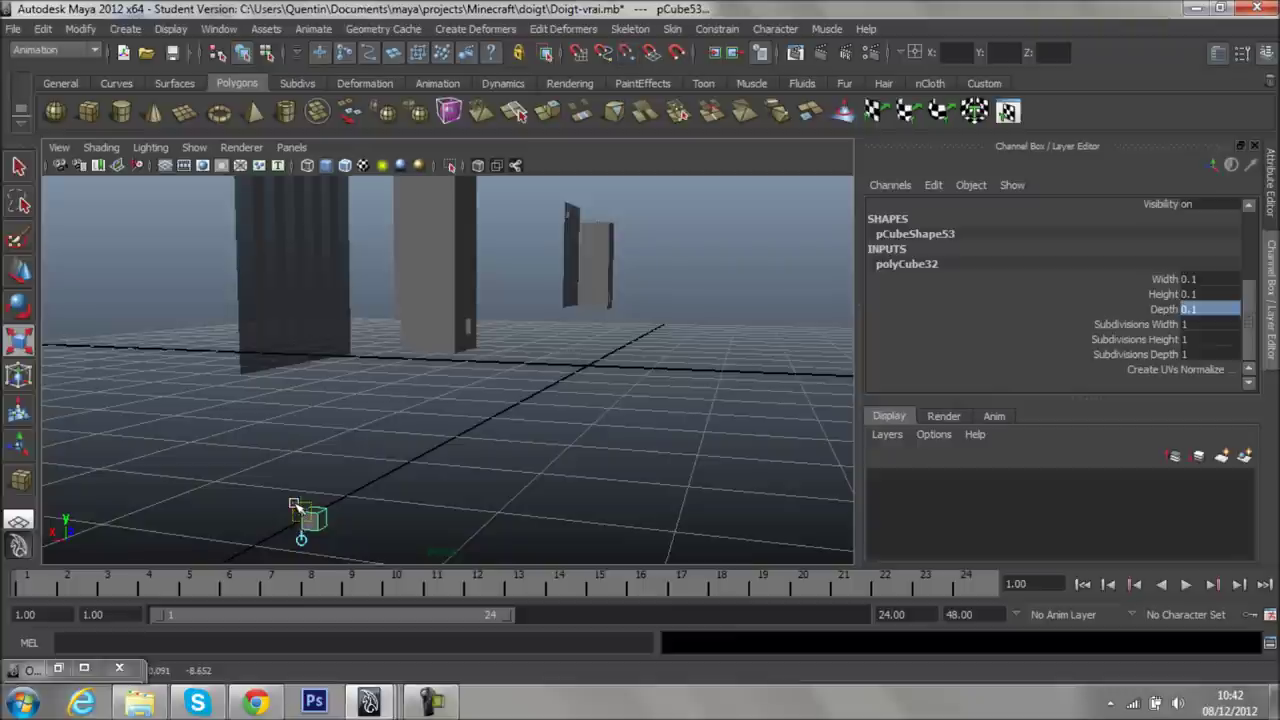
{"action": "key", "text": "r"}
{"action": "left_click_drag", "start_coordinate": [300, 510], "coordinate": [193, 528], "text": "alt"}
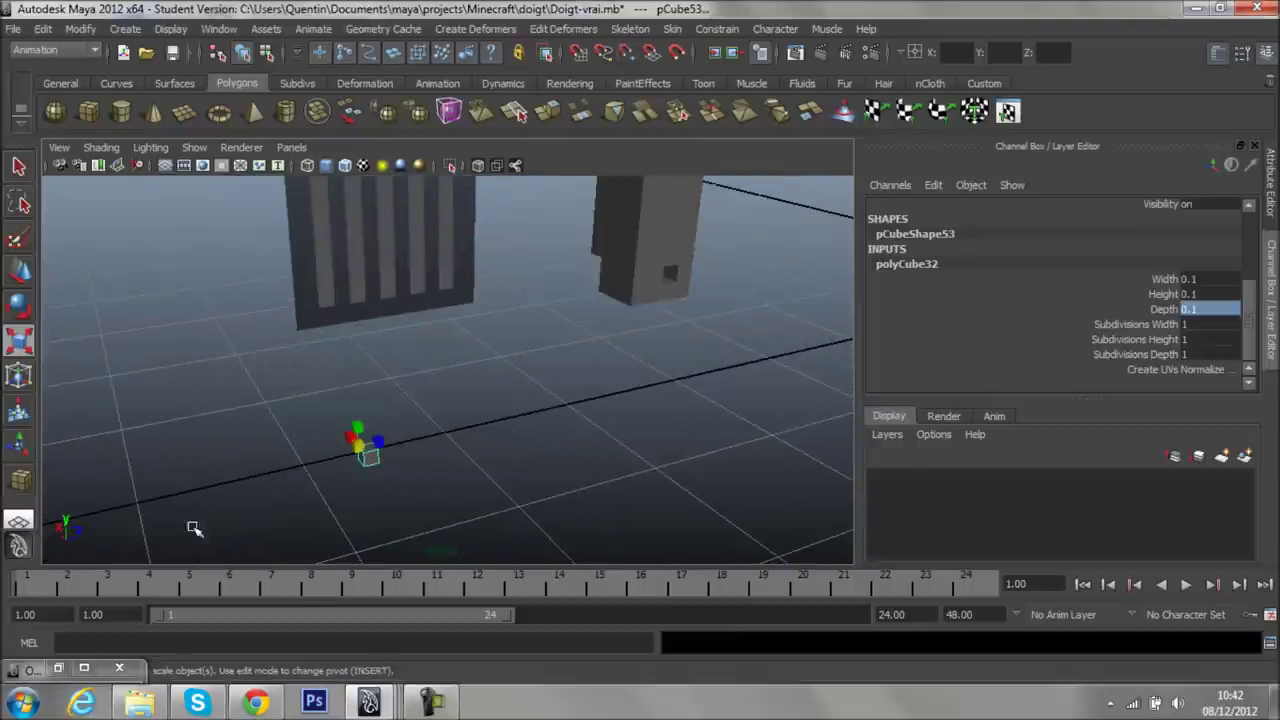
{"action": "left_click", "coordinate": [19, 271]}
{"action": "mouse_move", "coordinate": [361, 445]}
{"action": "left_mouse_down", "text": "alt"}
{"action": "mouse_move", "coordinate": [374, 449]}
{"action": "mouse_move", "coordinate": [363, 228]}
{"action": "mouse_move", "coordinate": [343, 300]}
{"action": "mouse_move", "coordinate": [291, 393]}
{"action": "mouse_move", "coordinate": [417, 363]}
{"action": "mouse_move", "coordinate": [470, 378]}
{"action": "left_mouse_up", "text": "alt"}
{"action": "key", "text": "v"}
{"action": "left_click_drag", "start_coordinate": [803, 340], "coordinate": [790, 400], "text": "alt"}
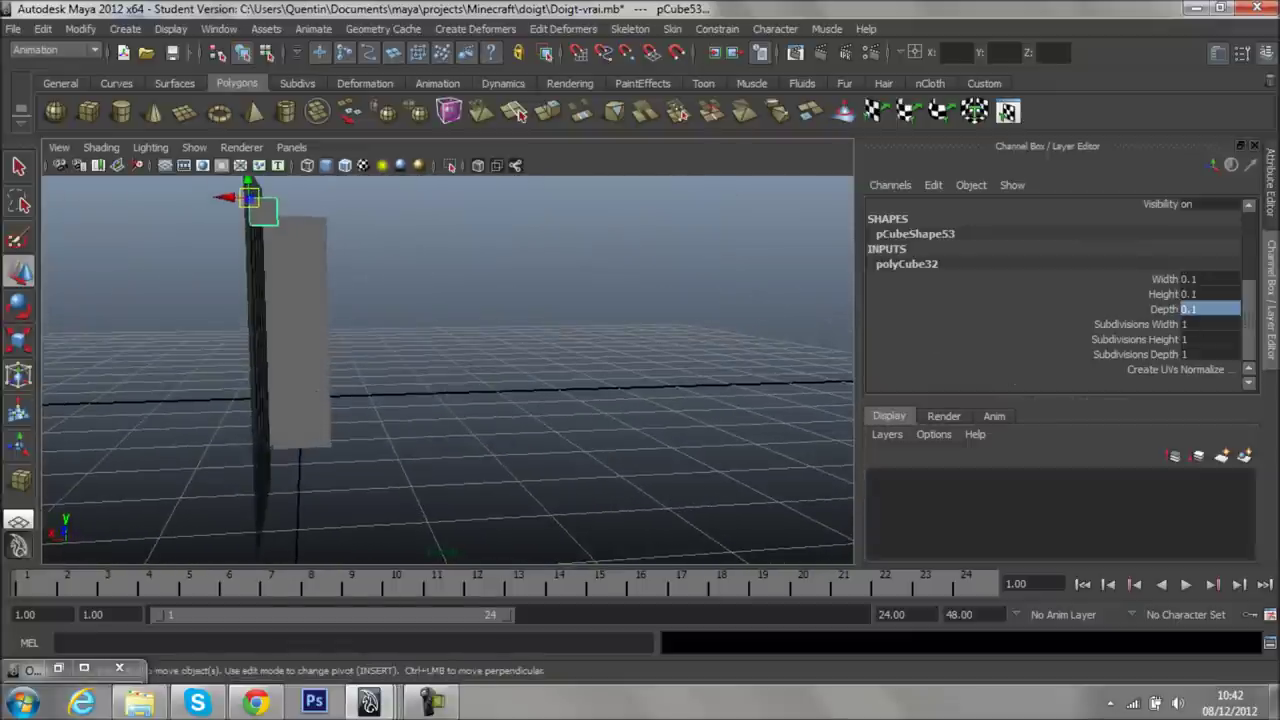
- Narrow the cube to width 0.05, keeping depth at 0.1
{"action": "double_click", "coordinate": [1214, 310]}
{"action": "type", "text": "0.05"}
{"action": "key", "text": "Return"}
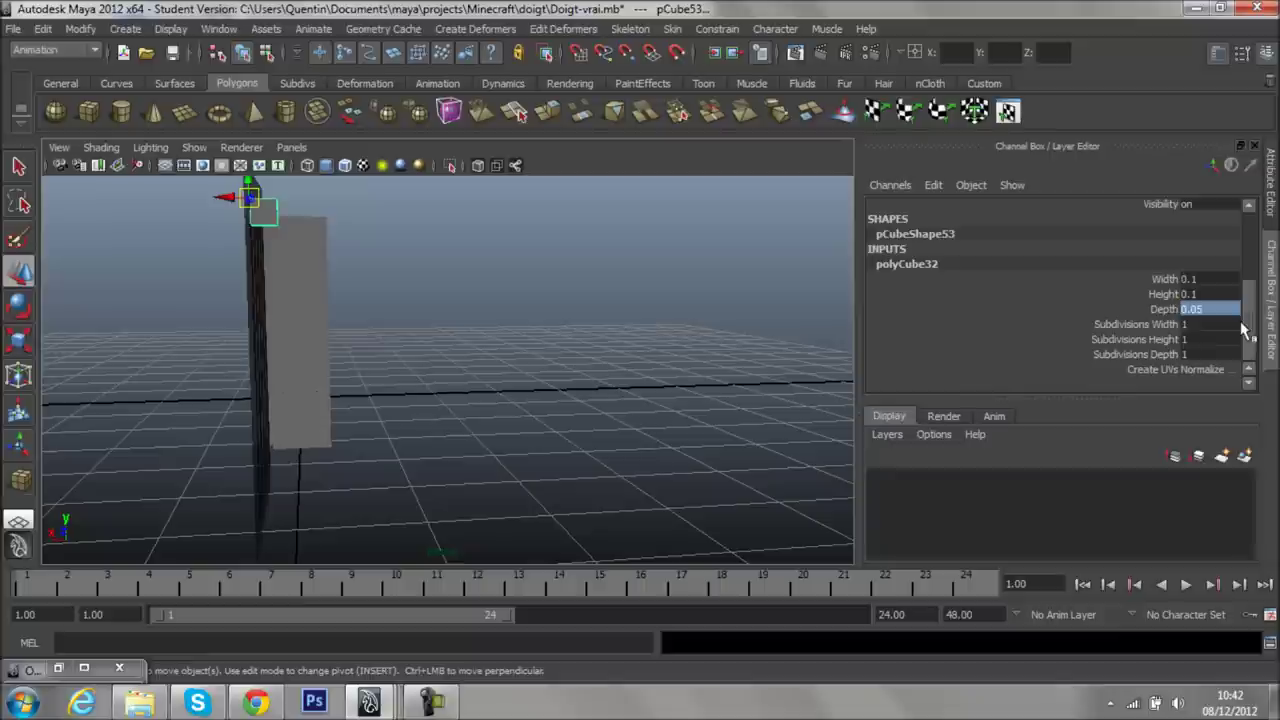
{"action": "key", "text": "ctrl+z"}
{"action": "double_click", "coordinate": [1205, 279]}
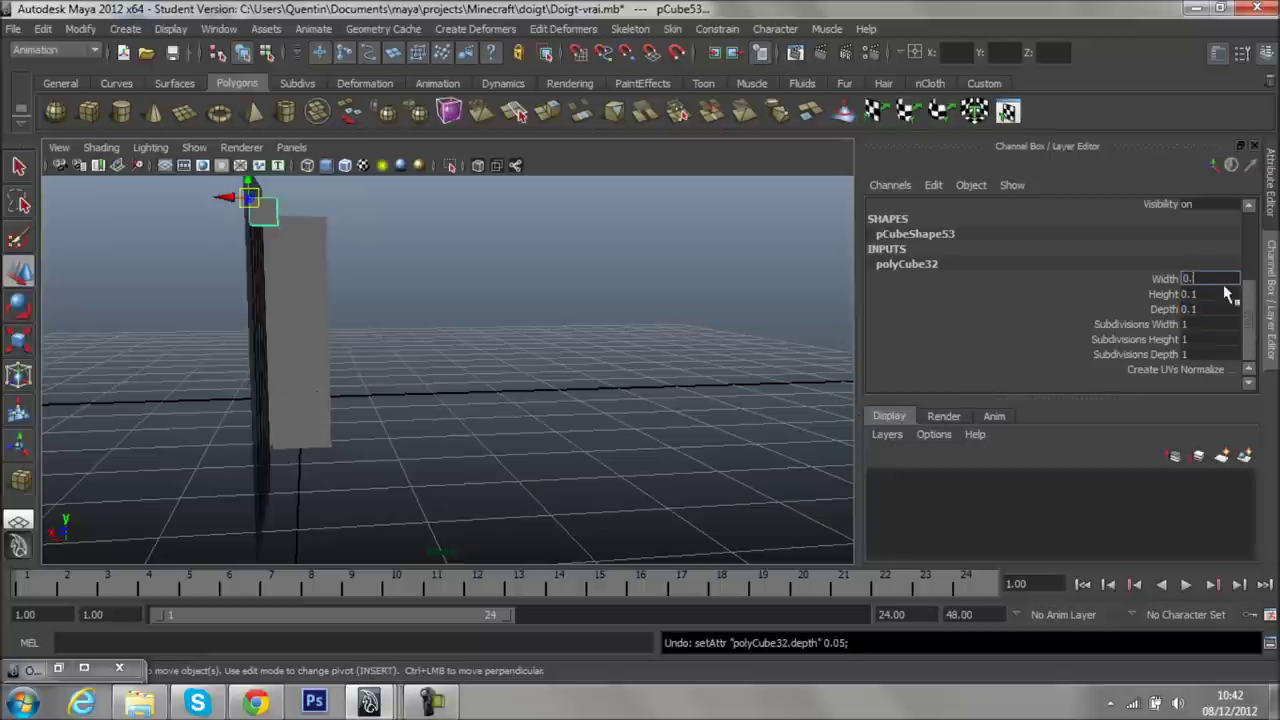
{"action": "type", "text": "05"}
{"action": "key", "text": "Return"}
- Snap the cube's pivot onto its corner
{"action": "mouse_move", "coordinate": [705, 420]}
{"action": "left_mouse_down", "text": "alt"}
{"action": "mouse_move", "coordinate": [513, 393]}
{"action": "mouse_move", "coordinate": [606, 406]}
{"action": "left_mouse_up", "text": "alt"}
{"action": "key", "text": "Insert"}
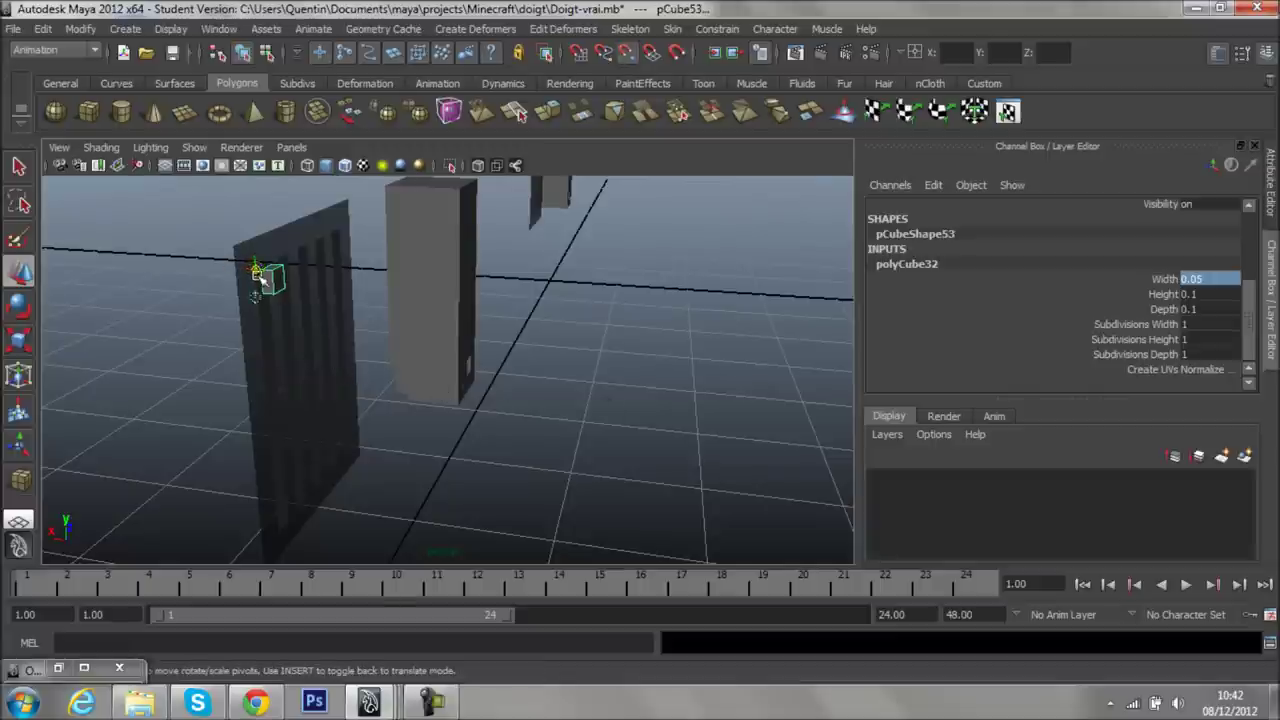
{"action": "left_click_drag", "start_coordinate": [257, 272], "coordinate": [259, 265]}
{"action": "key", "text": "Insert"}
{"action": "key", "text": "v"}
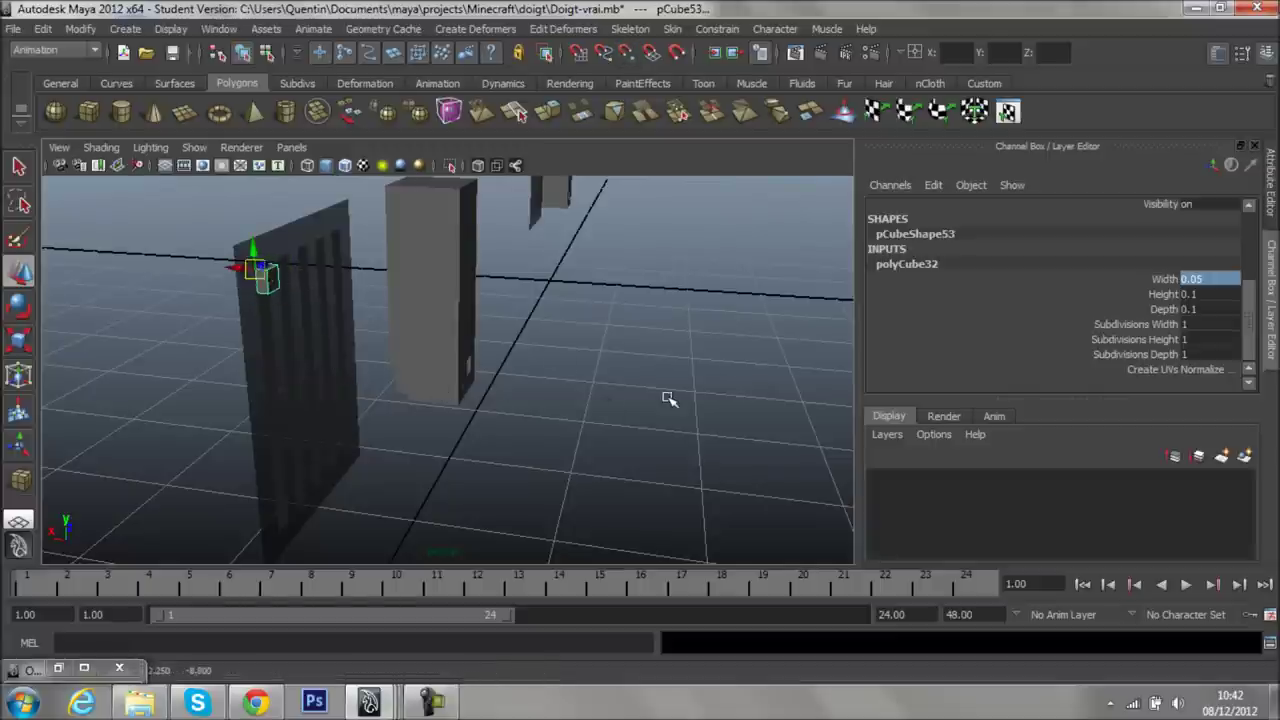
- Zoom in on the backing plane's corner and reselect the small cube
{"action": "left_click", "coordinate": [660, 390]}
{"action": "mouse_move", "coordinate": [646, 374]}
{"action": "left_mouse_down", "text": "alt"}
{"action": "mouse_move", "coordinate": [377, 366]}
{"action": "mouse_move", "coordinate": [466, 443]}
{"action": "left_mouse_up", "text": "alt"}
{"action": "right_click_drag", "start_coordinate": [466, 443], "coordinate": [414, 406], "text": "alt"}
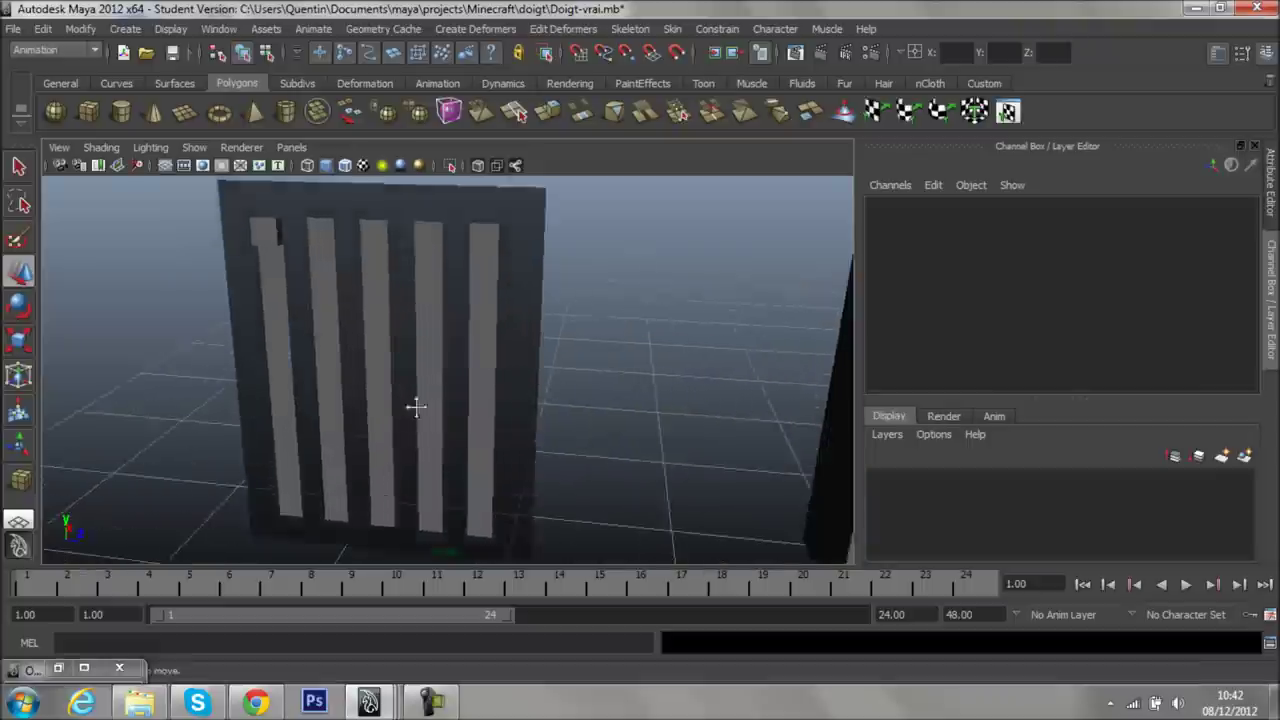
{"action": "left_click_drag", "start_coordinate": [414, 406], "coordinate": [457, 346], "text": "alt"}
{"action": "left_click", "coordinate": [425, 305]}
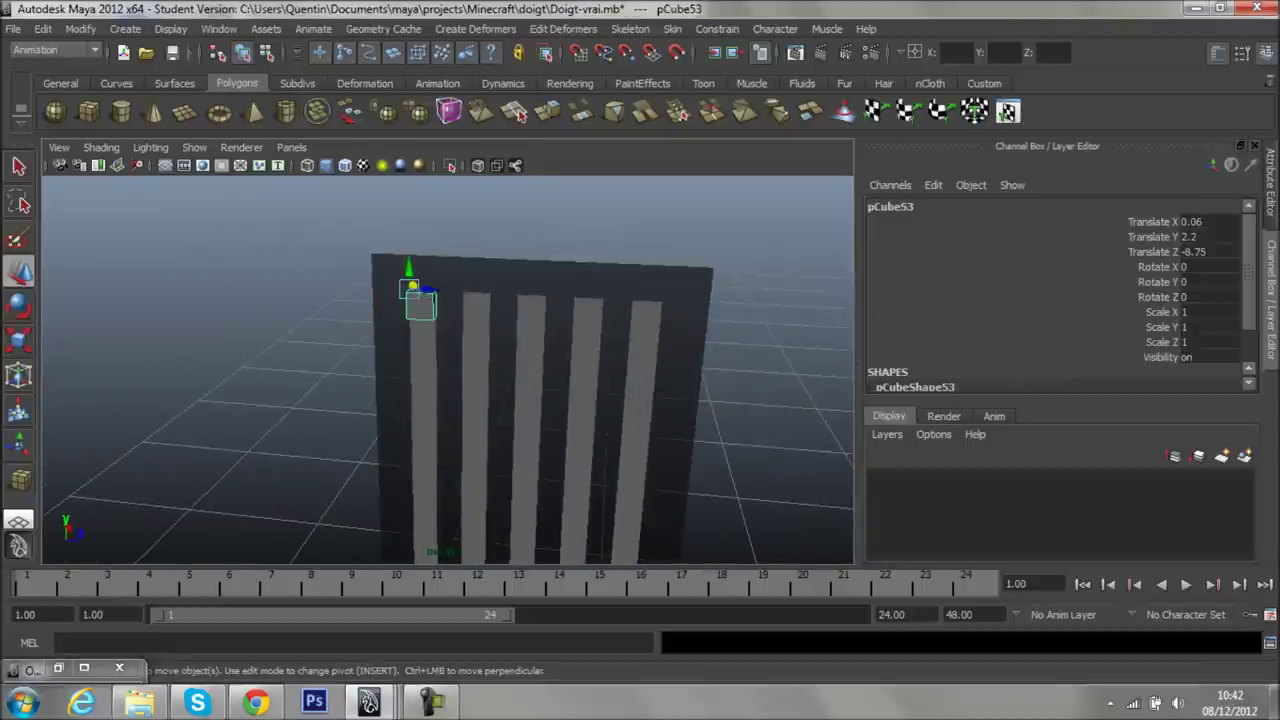
- Show pCube53 in the Attribute Editor and review its translate limits: 0.06, 2.20, -8.75
{"action": "key", "text": "ctrl+a"}
{"action": "left_click", "coordinate": [889, 199]}
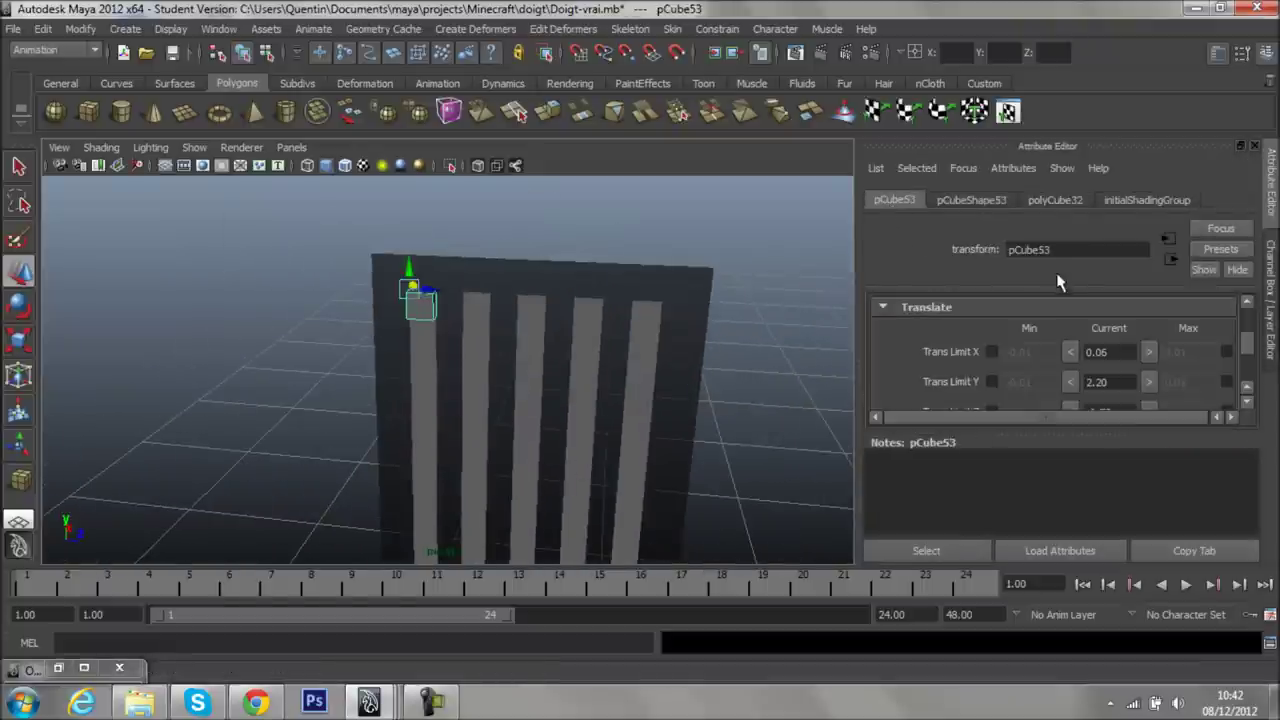
{"action": "scroll", "coordinate": [970, 337], "scroll_direction": "down", "scroll_amount": 3}
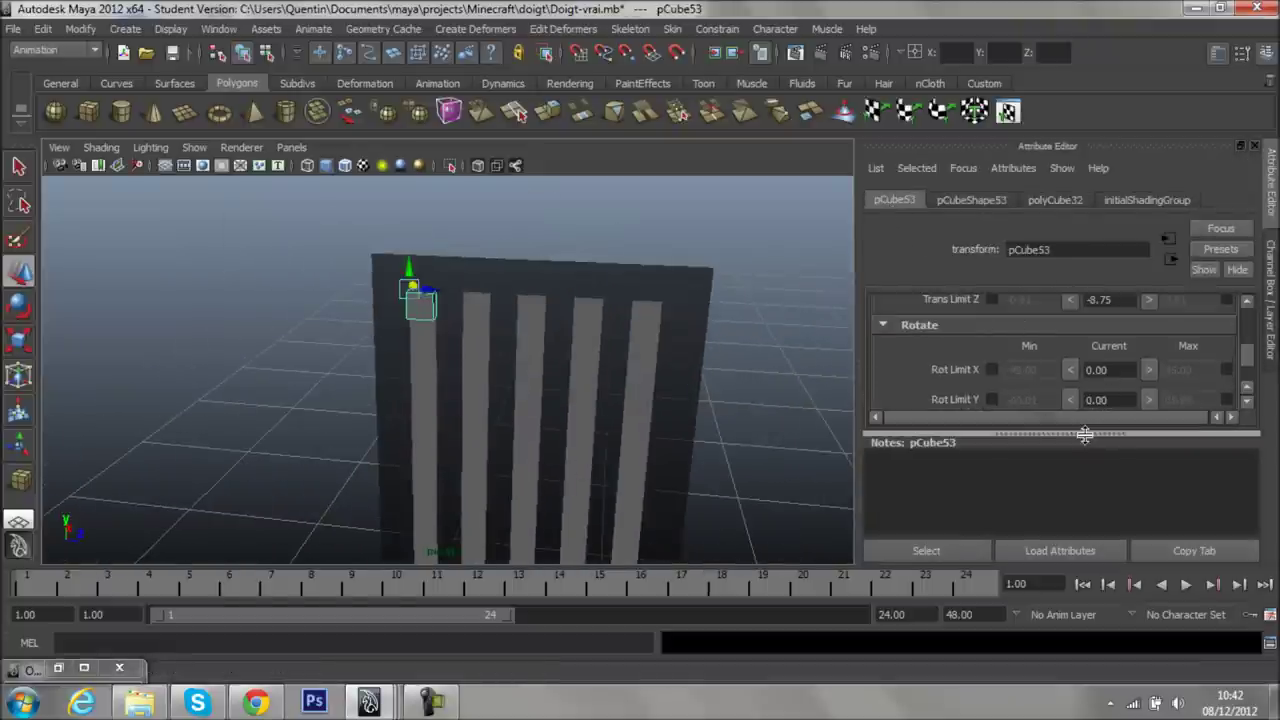
{"action": "left_click_drag", "start_coordinate": [1087, 433], "coordinate": [1088, 522]}
{"action": "scroll", "coordinate": [1090, 455], "scroll_direction": "up", "scroll_amount": 3}
{"action": "scroll", "coordinate": [985, 386], "scroll_direction": "down", "scroll_amount": 2}
{"action": "scroll", "coordinate": [980, 384], "scroll_direction": "up", "scroll_amount": 2}
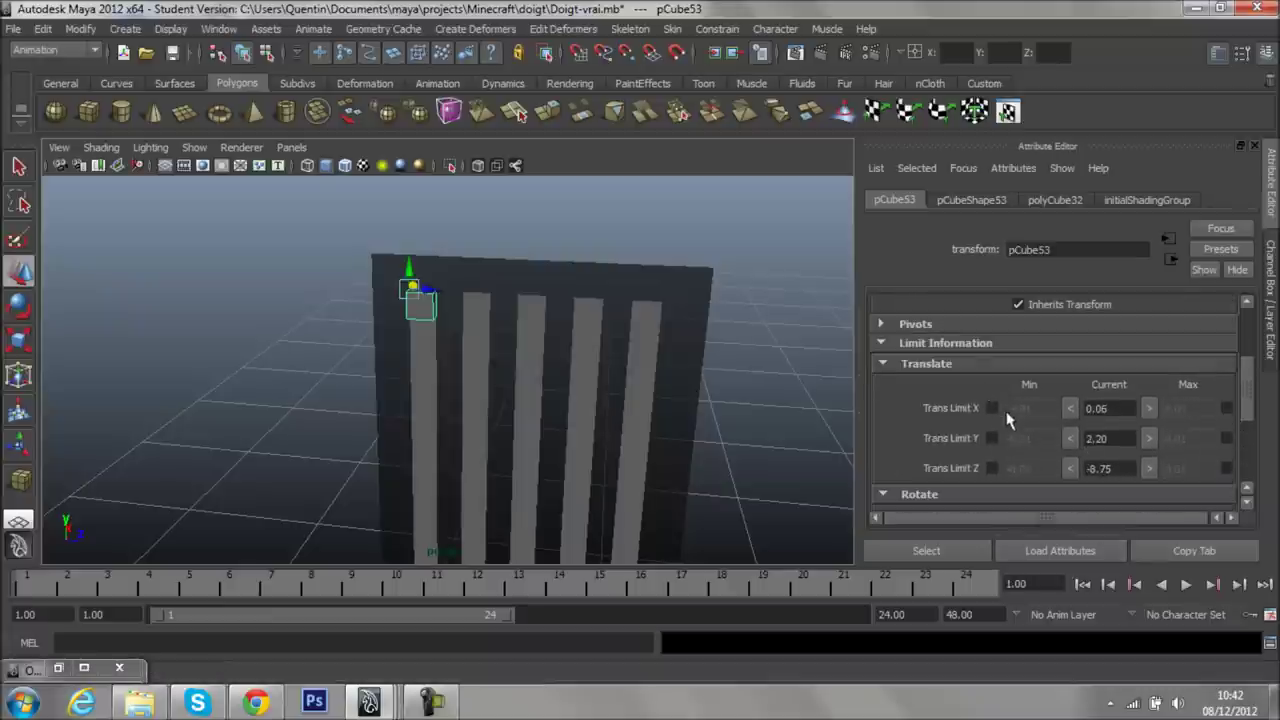
{"action": "left_click", "coordinate": [881, 364]}
{"action": "left_click", "coordinate": [882, 364]}
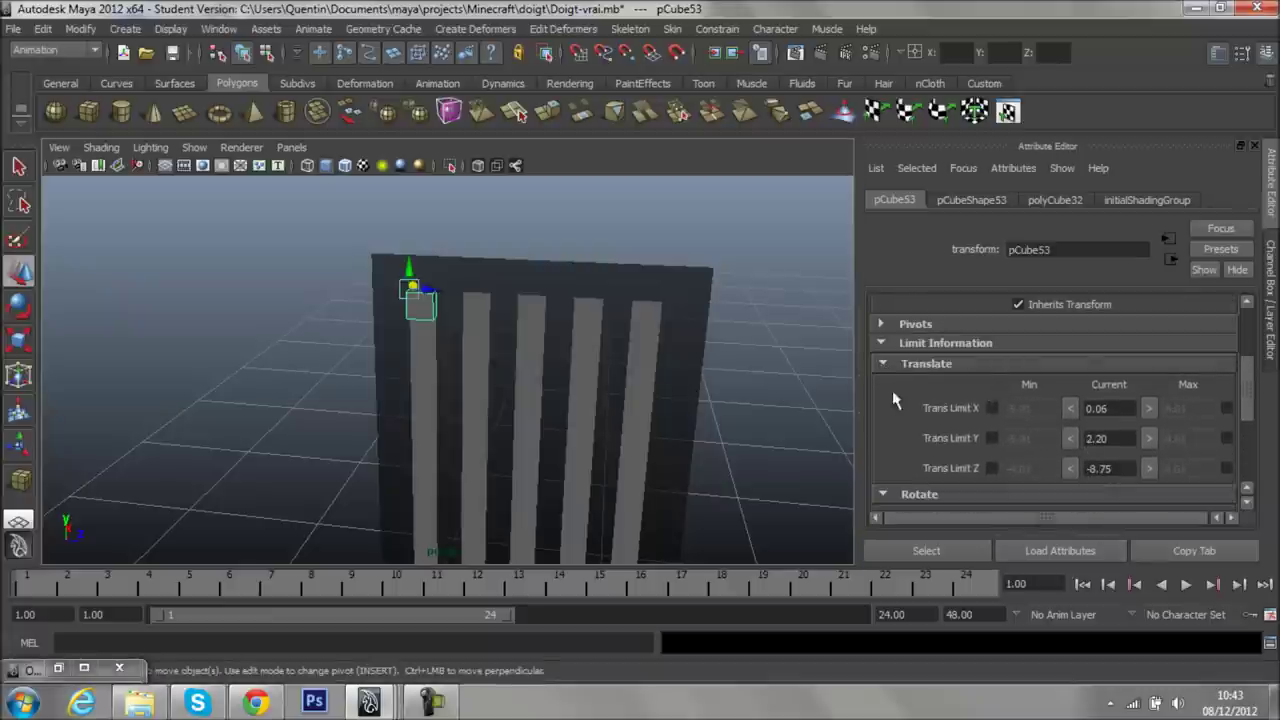
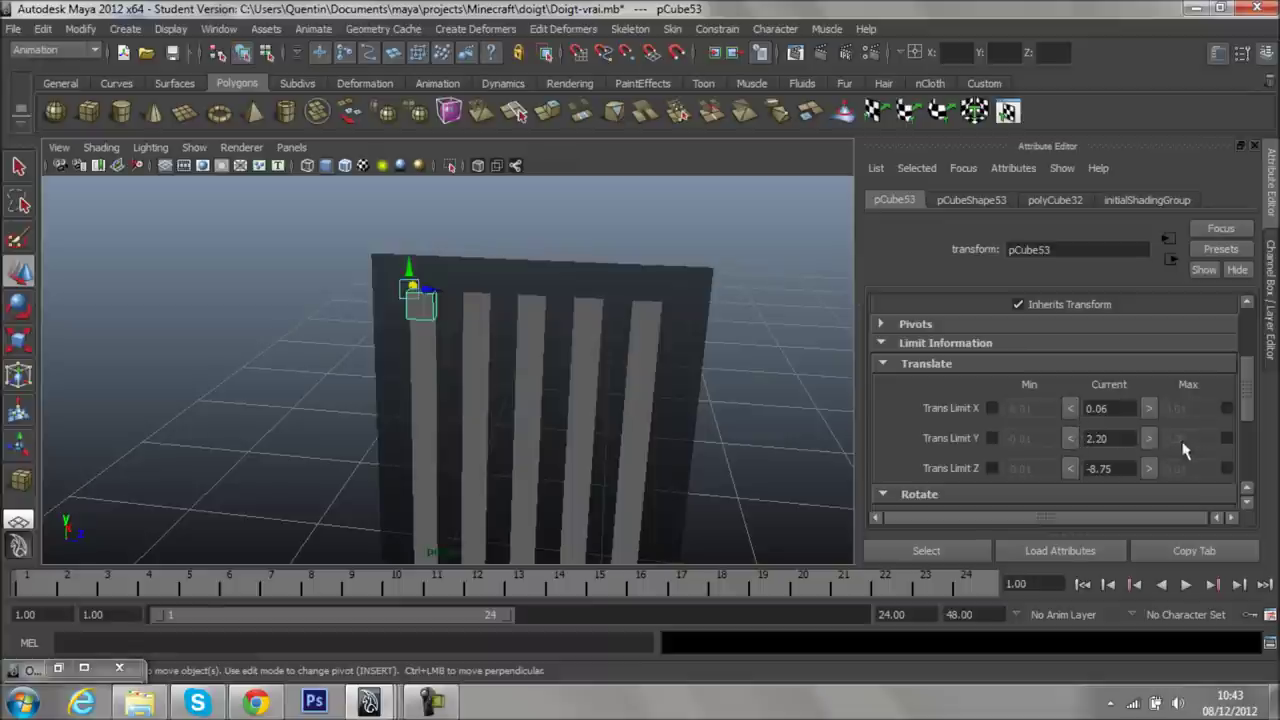
- Cap pCube53's Y translation at 2.20 and snap its pivot onto the cube's corner
{"action": "left_click", "coordinate": [1226, 438]}
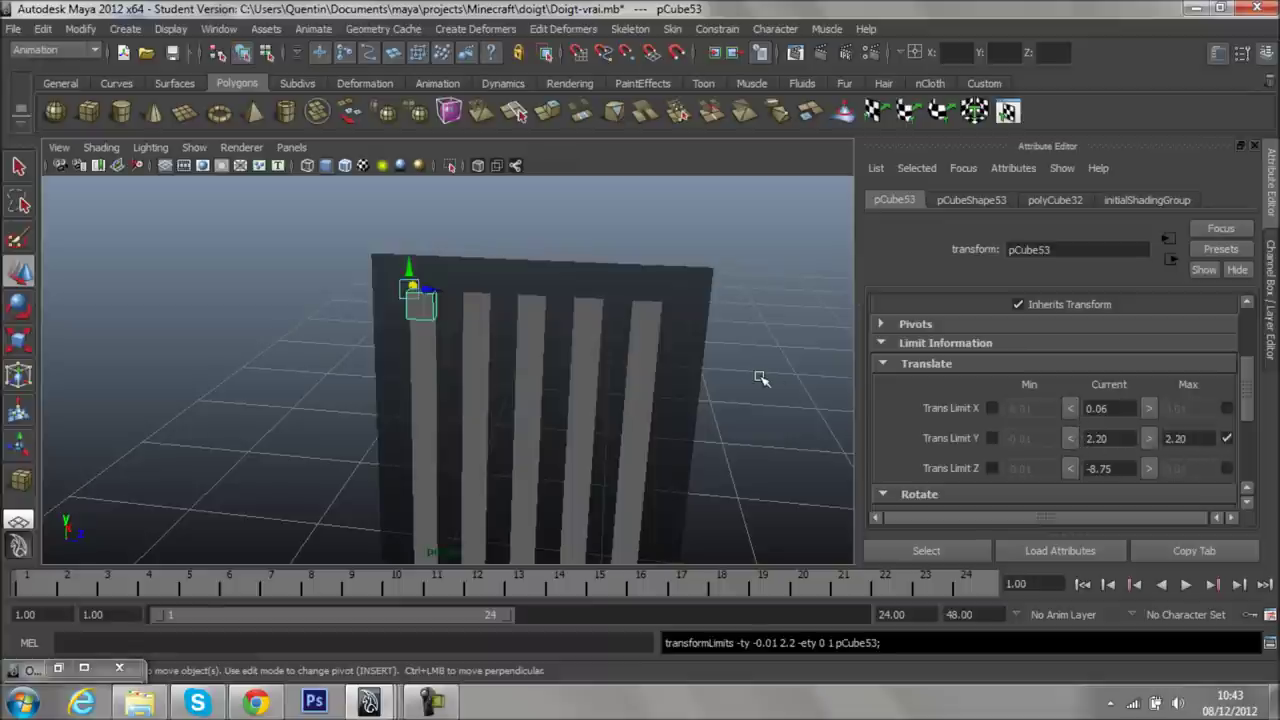
{"action": "key", "text": "Insert"}
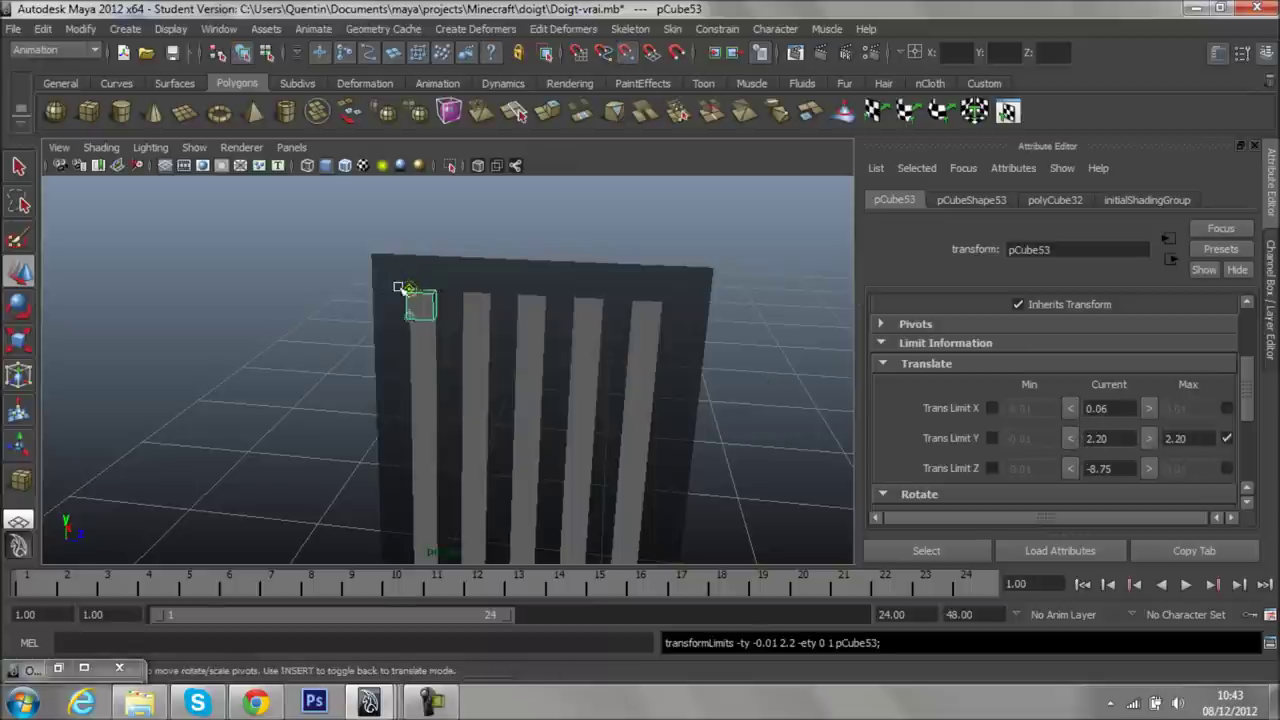
{"action": "left_click_drag", "start_coordinate": [408, 288], "coordinate": [436, 290]}
{"action": "key", "text": "v"}
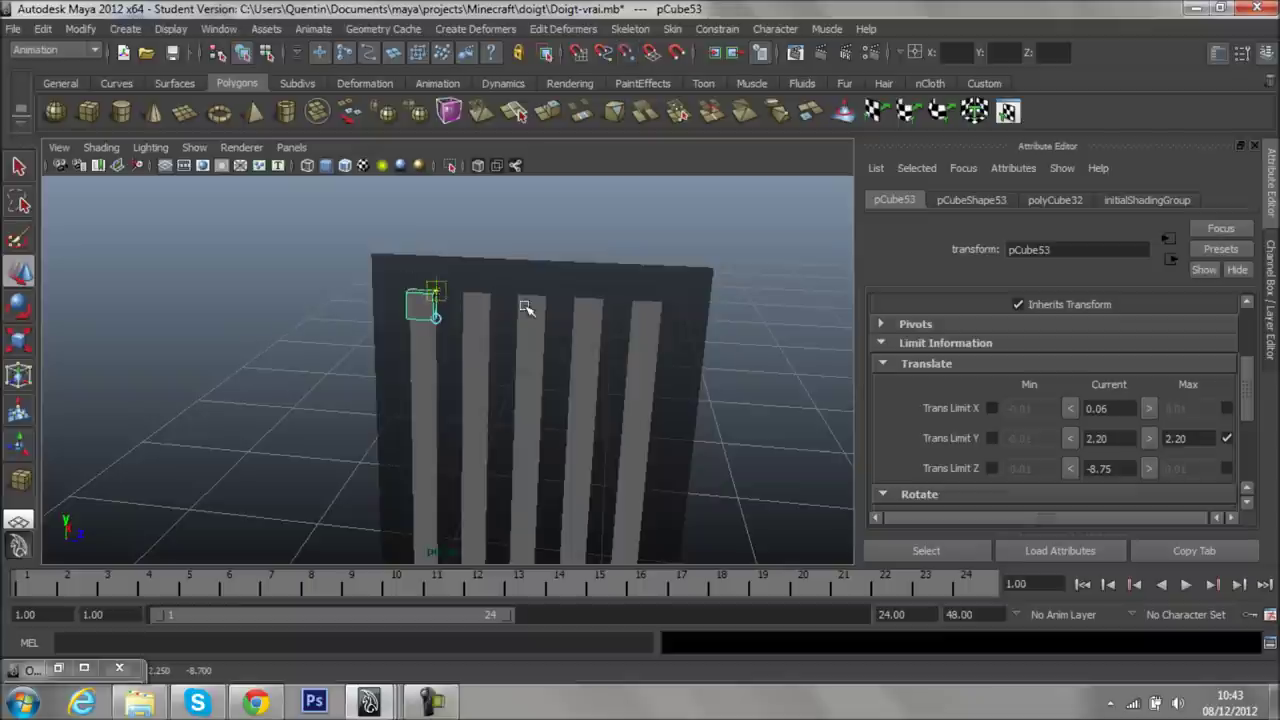
{"action": "middle_click_drag", "start_coordinate": [527, 308], "coordinate": [503, 325]}
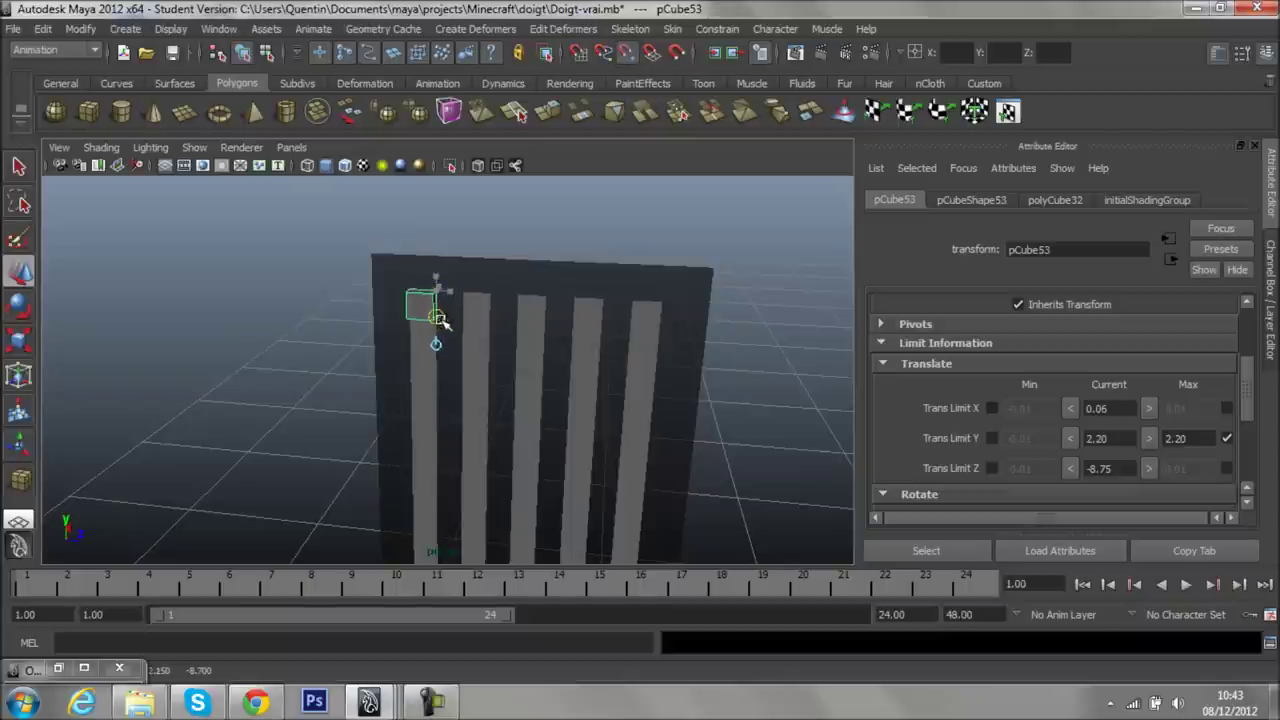
{"action": "key", "text": "Insert"}
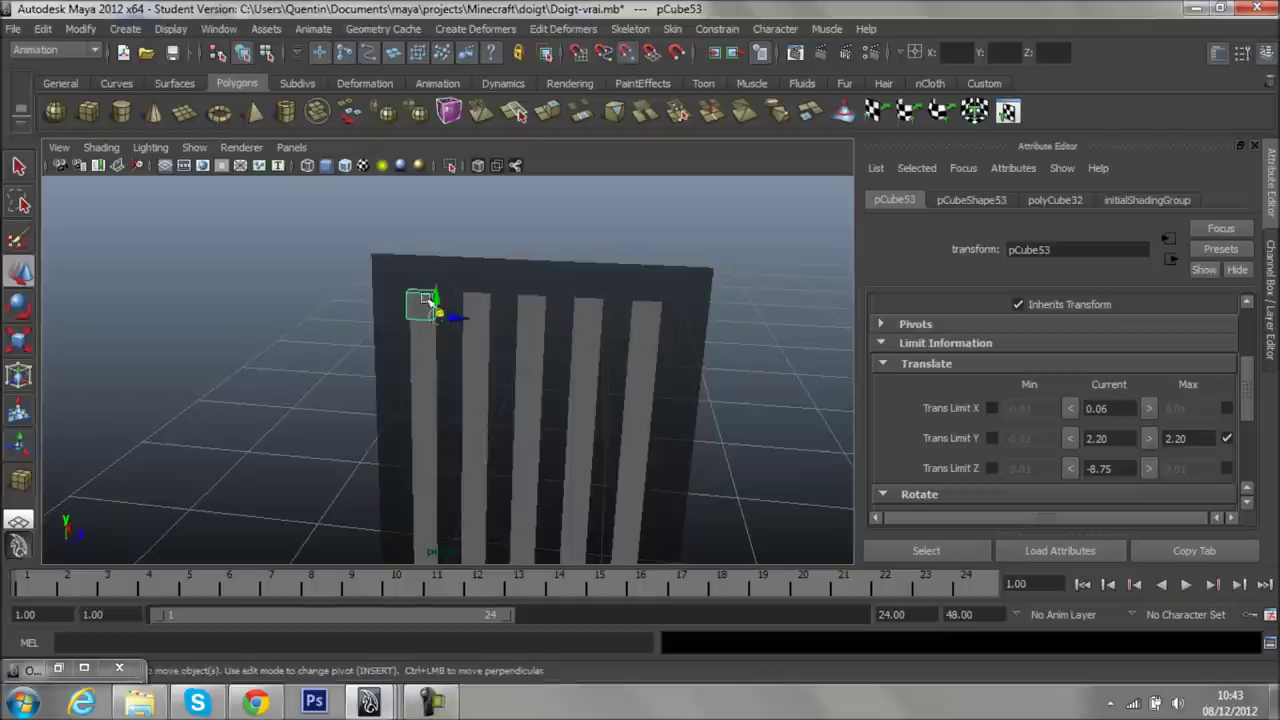
- Lower the cube to the slot bottom, set its Y minimum to 1.05, and duplicate it
{"action": "left_click_drag", "start_coordinate": [440, 305], "coordinate": [441, 360]}
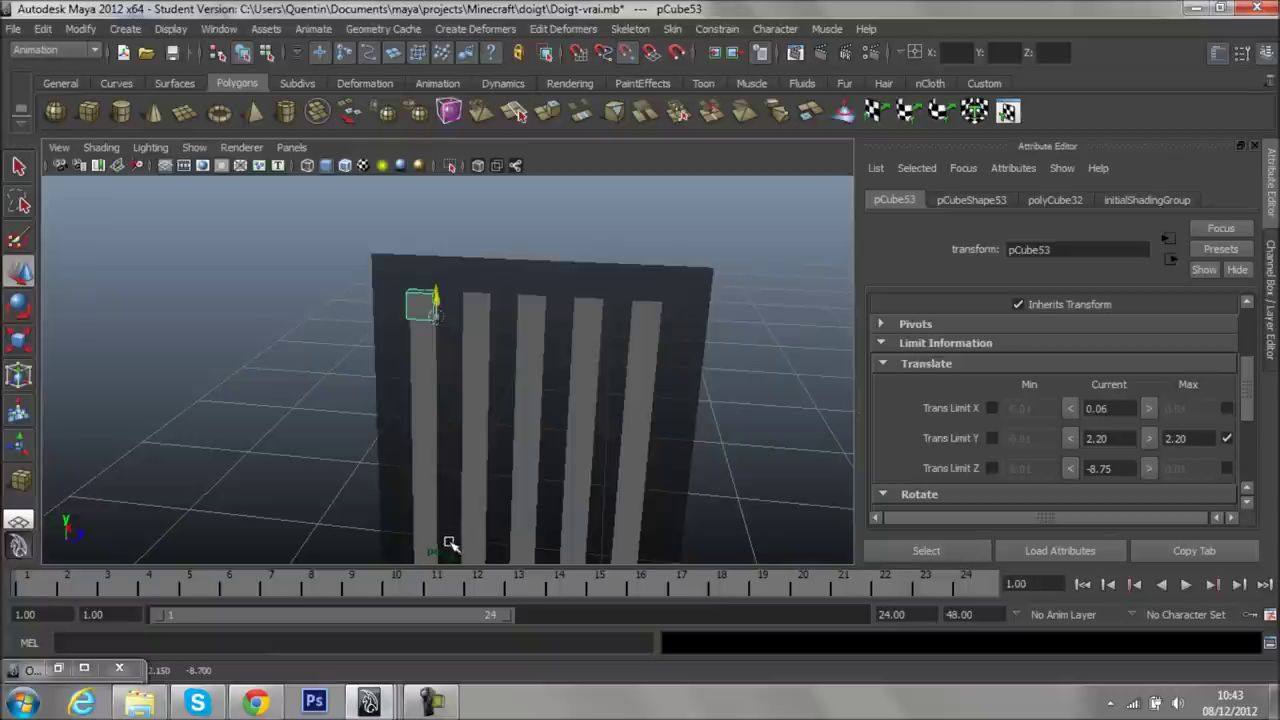
{"action": "scroll", "coordinate": [491, 506], "scroll_direction": "down", "scroll_amount": 3}
{"action": "scroll", "coordinate": [506, 297], "scroll_direction": "up", "scroll_amount": 4}
{"action": "scroll", "coordinate": [477, 266], "scroll_direction": "down", "scroll_amount": 3}
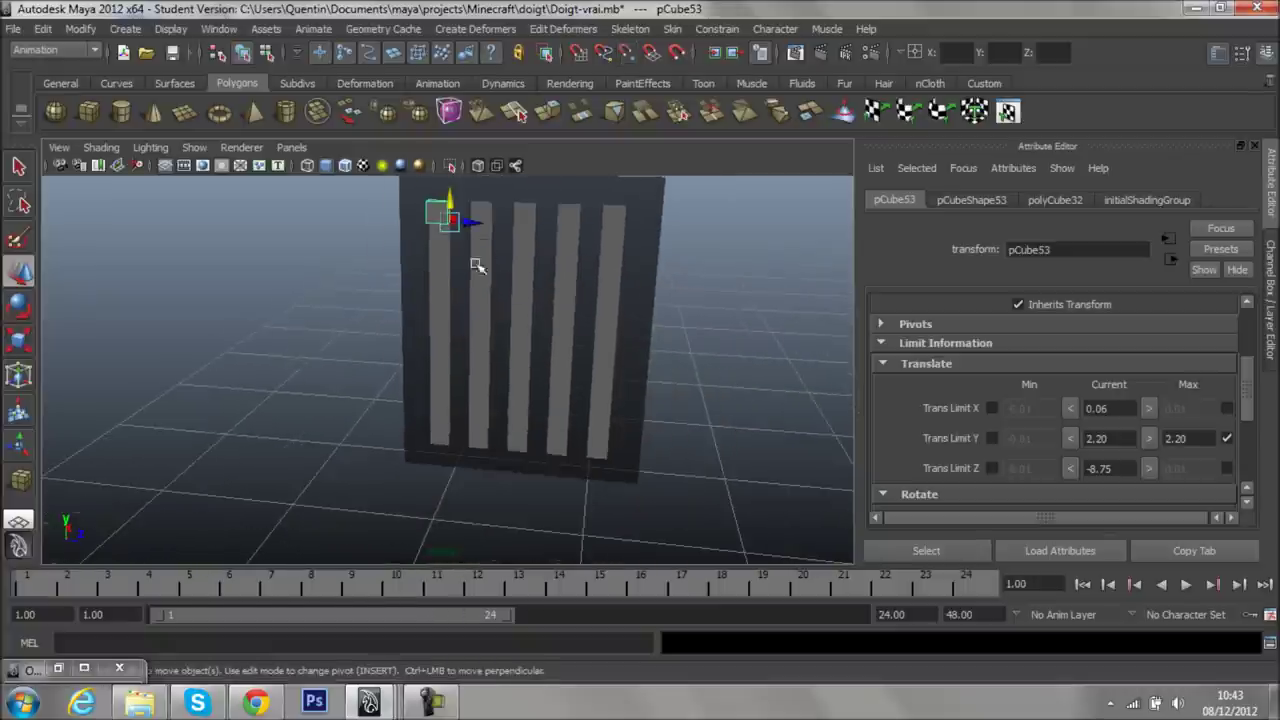
{"action": "scroll", "coordinate": [460, 235], "scroll_direction": "up", "scroll_amount": 1}
{"action": "left_click_drag", "start_coordinate": [455, 234], "coordinate": [445, 448]}
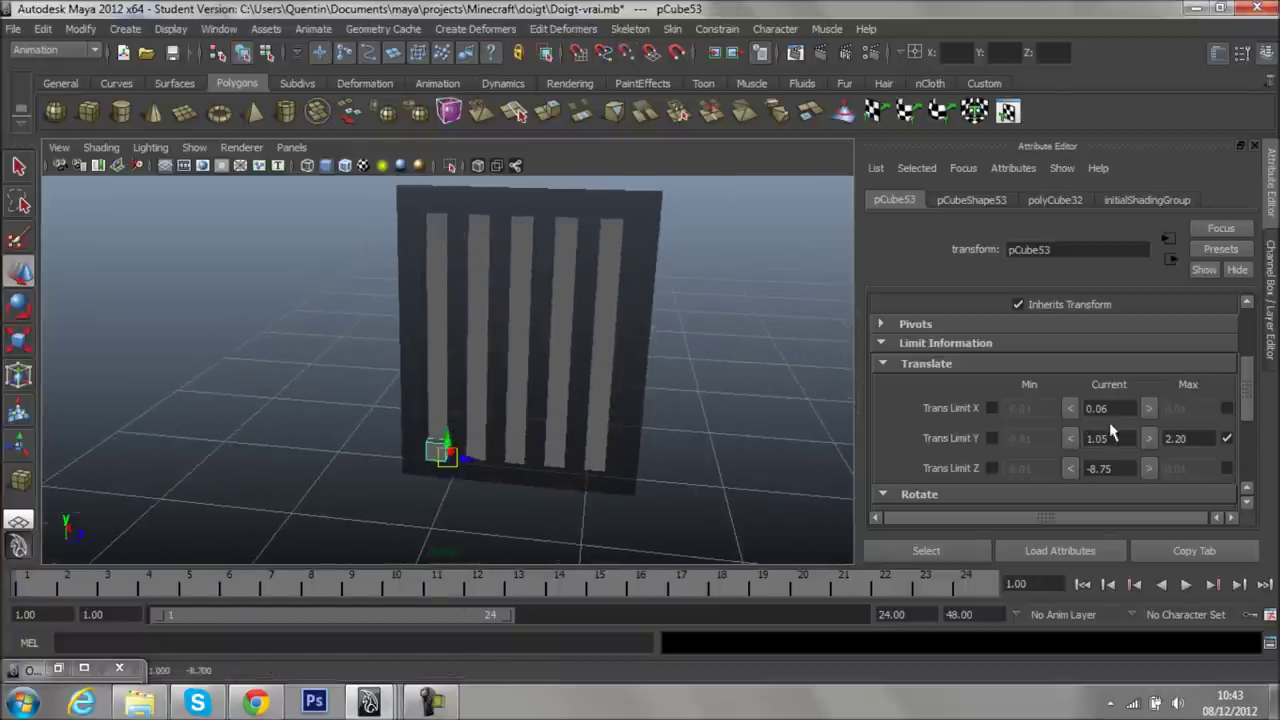
{"action": "left_click", "coordinate": [991, 438]}
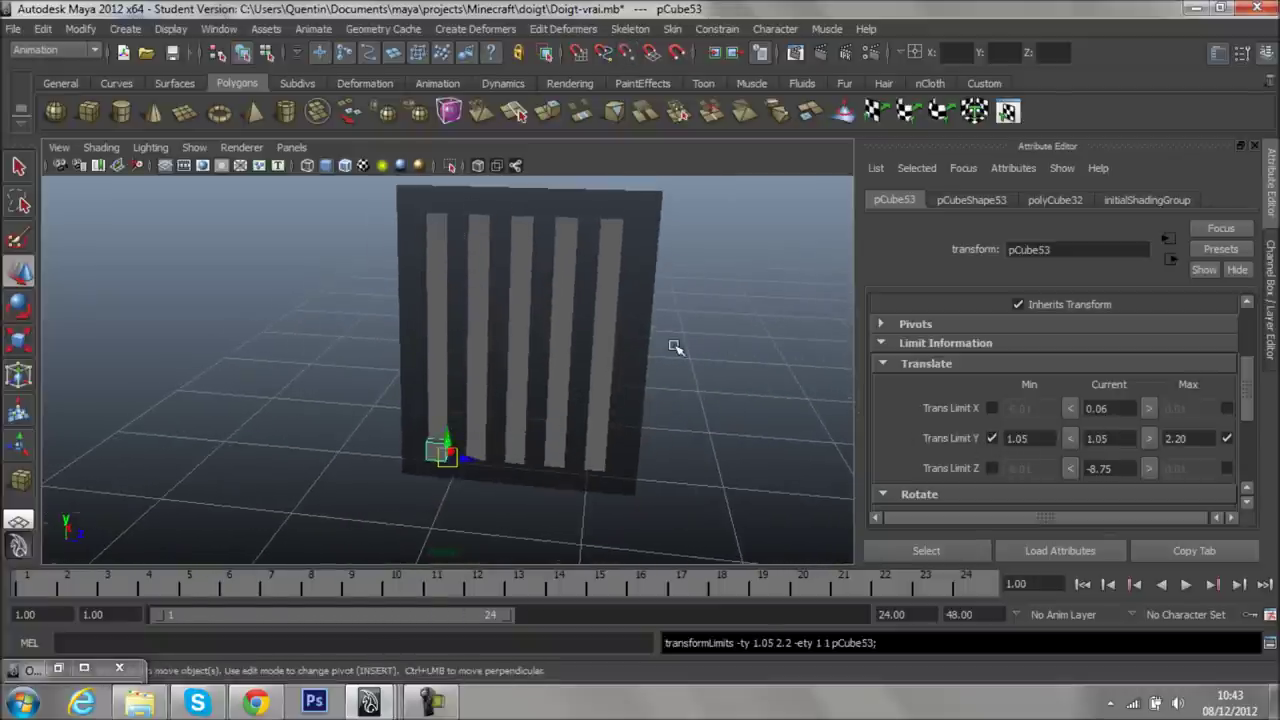
{"action": "key", "text": "ctrl+d"}
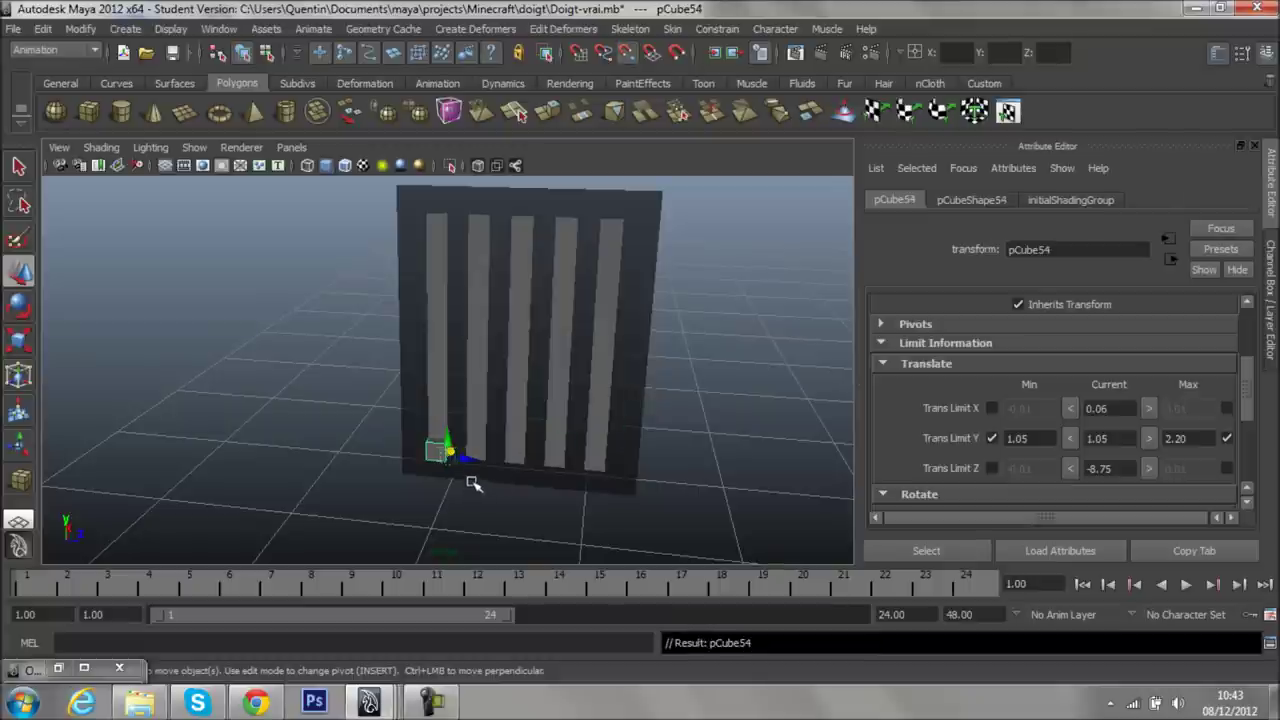
- Place the copy under the second slot, lock its X at 0.06, and Shift+D further copies
{"action": "left_click_drag", "start_coordinate": [470, 462], "coordinate": [514, 464]}
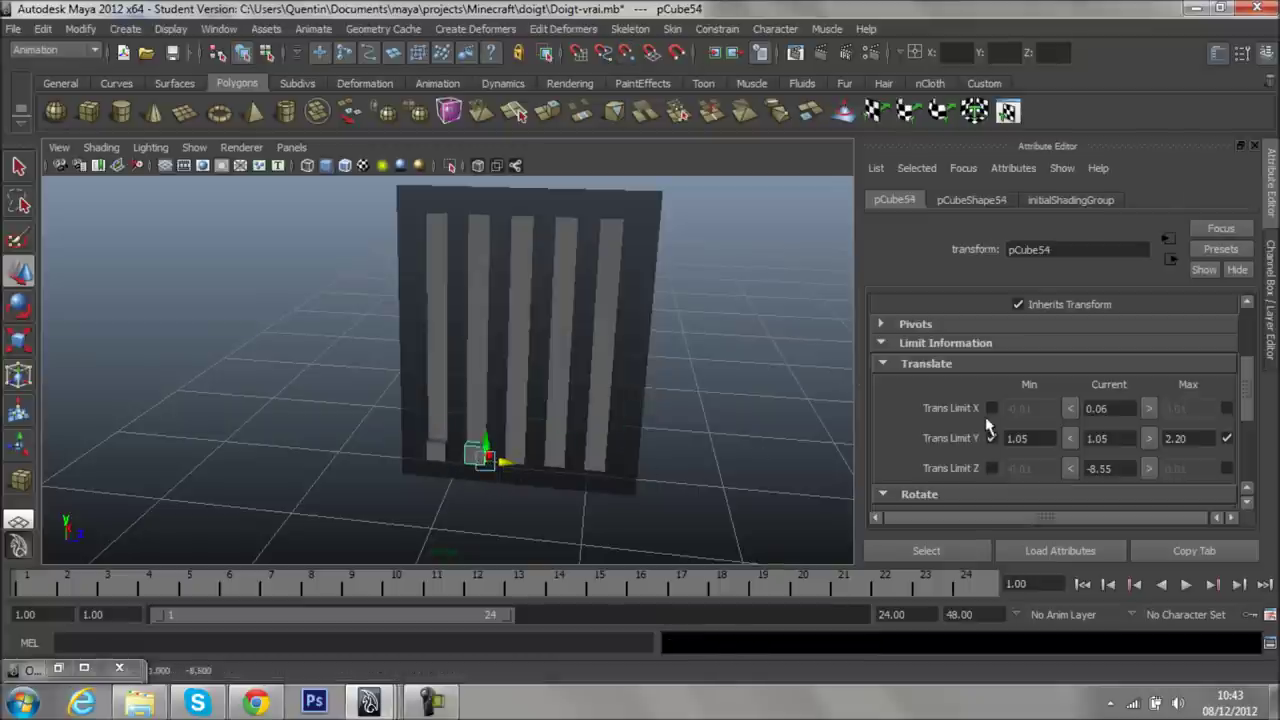
{"action": "left_click", "coordinate": [1072, 410]}
{"action": "left_click", "coordinate": [1148, 408]}
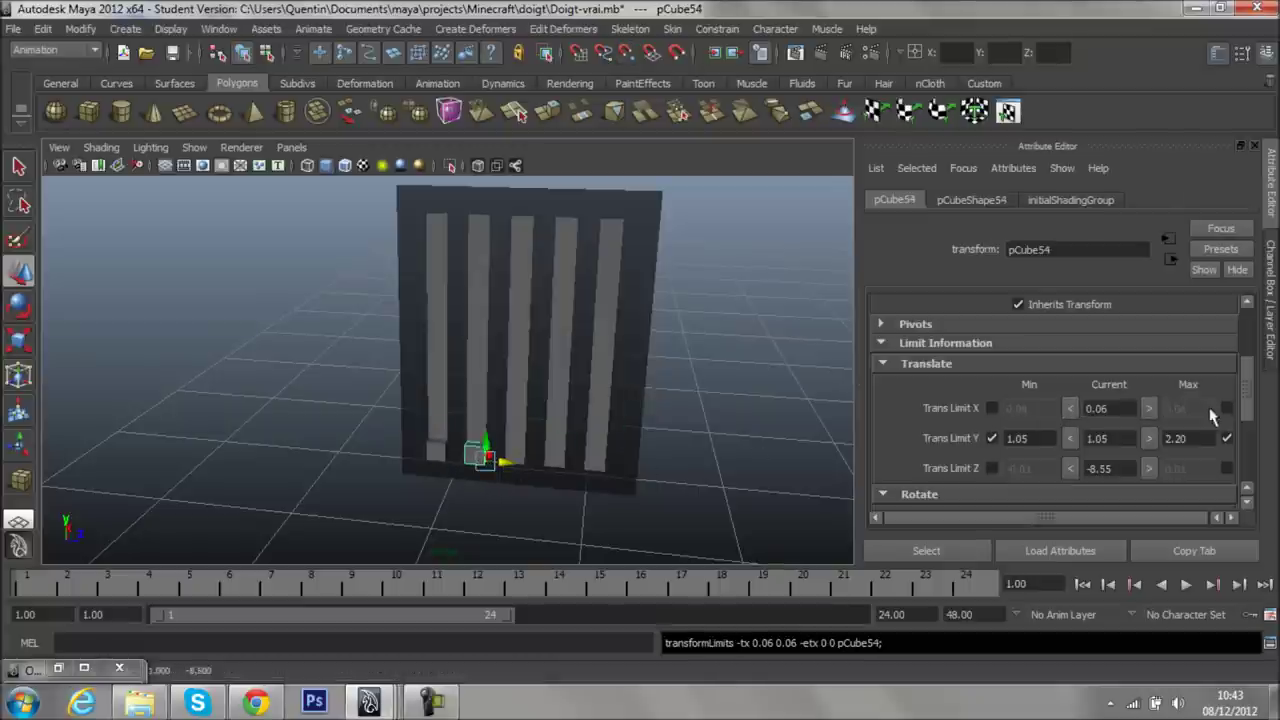
{"action": "left_click", "coordinate": [992, 409]}
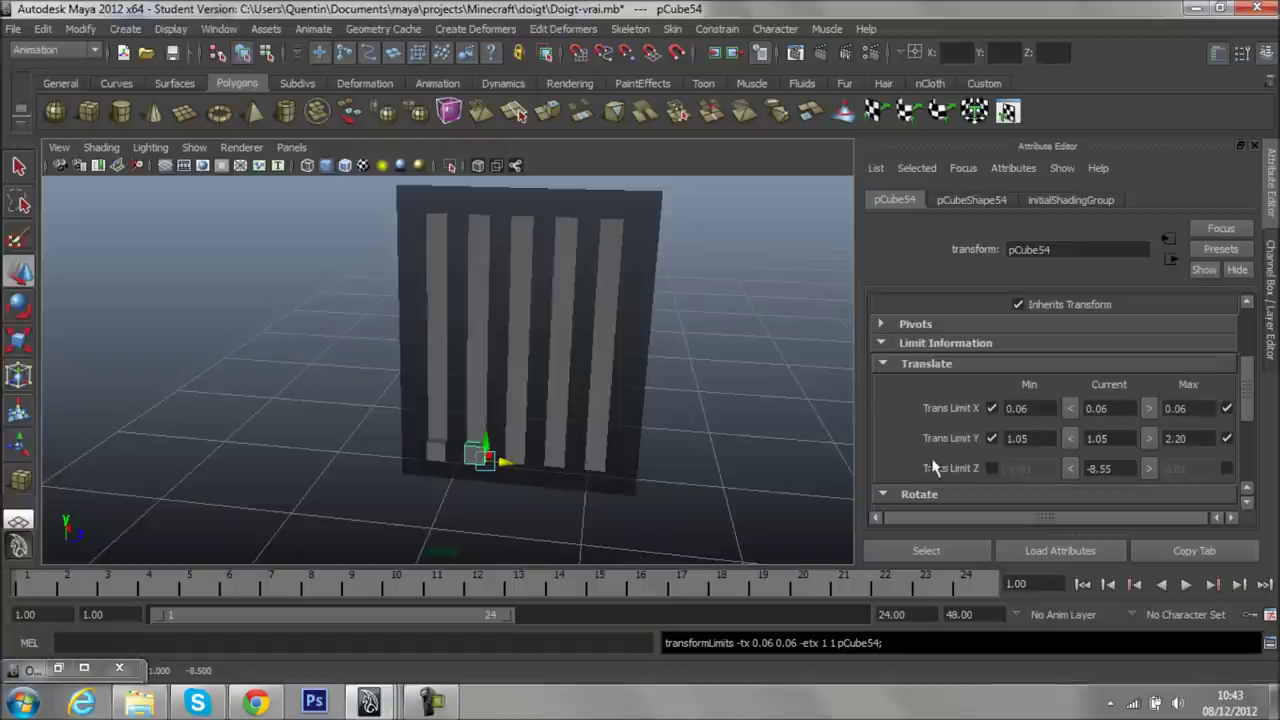
{"action": "key", "text": "shift+d"}
{"action": "key", "text": "shift+d"}
{"action": "key", "text": "shift+d"}
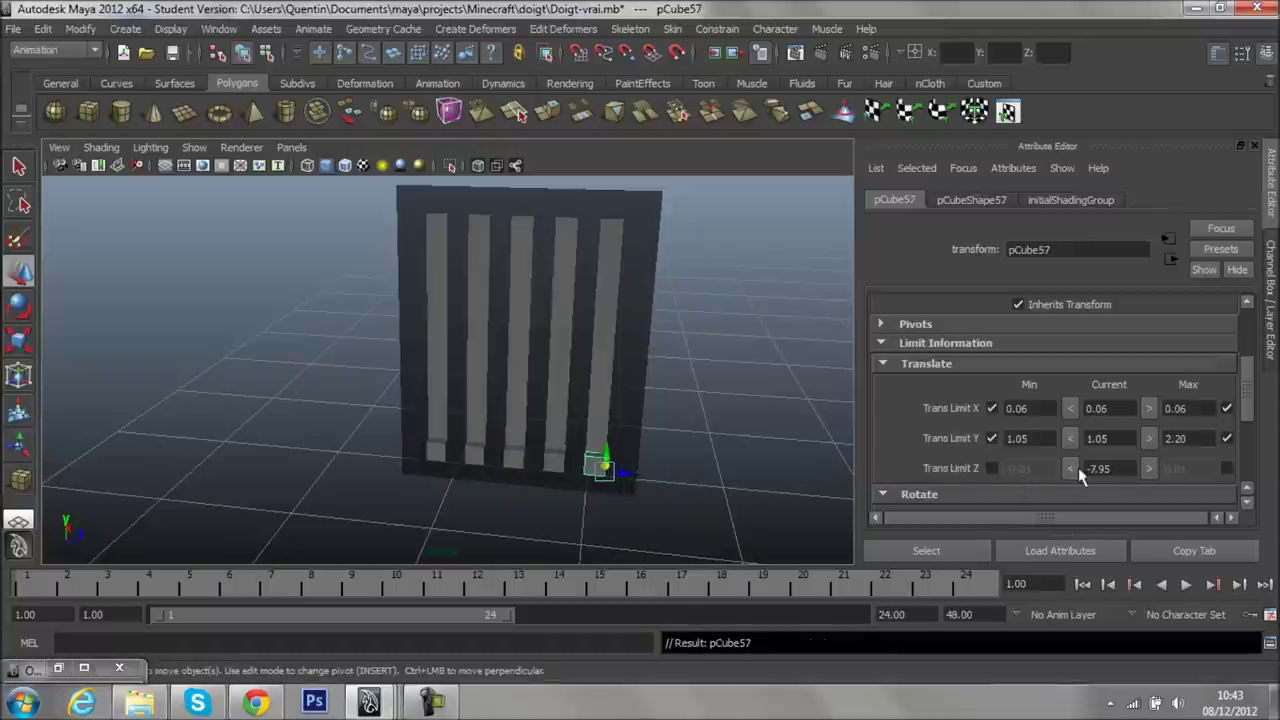
- Lock Z on pCube57 at -7.95, pCube56 at -8.15 and pCube55 at -8.35
{"action": "left_click", "coordinate": [1226, 468]}
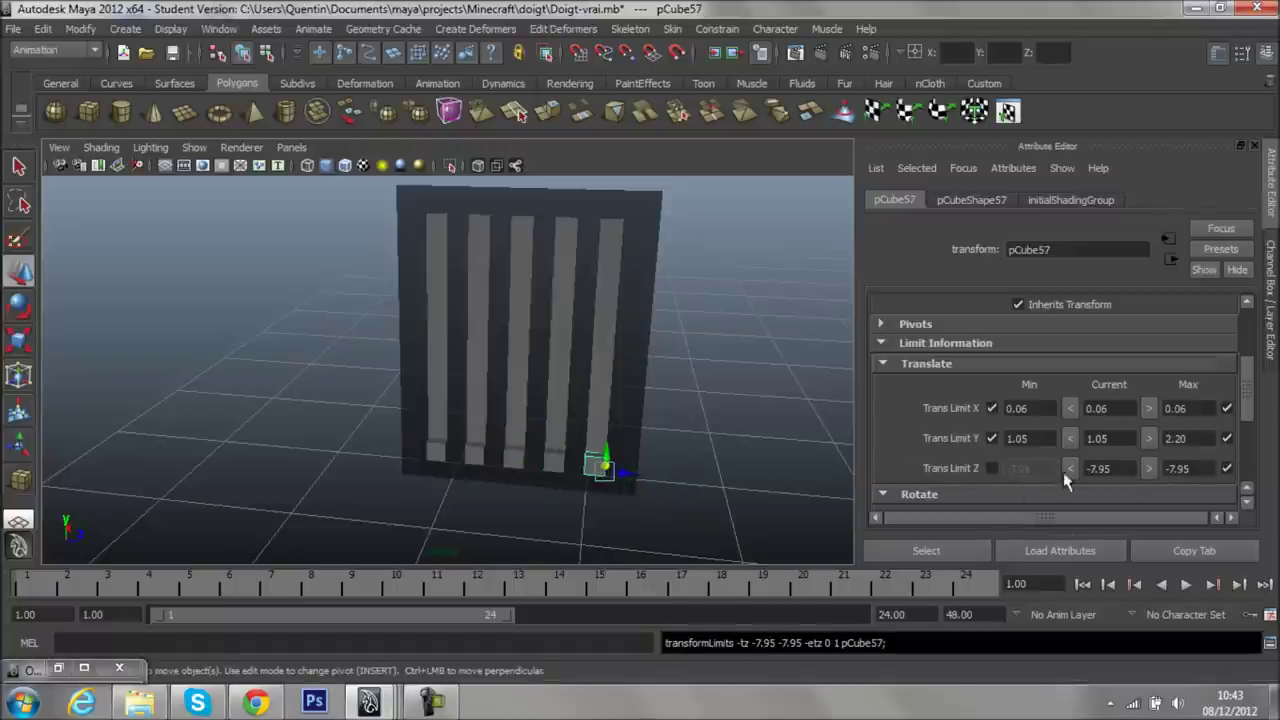
{"action": "left_click", "coordinate": [992, 468]}
{"action": "left_click", "coordinate": [563, 472]}
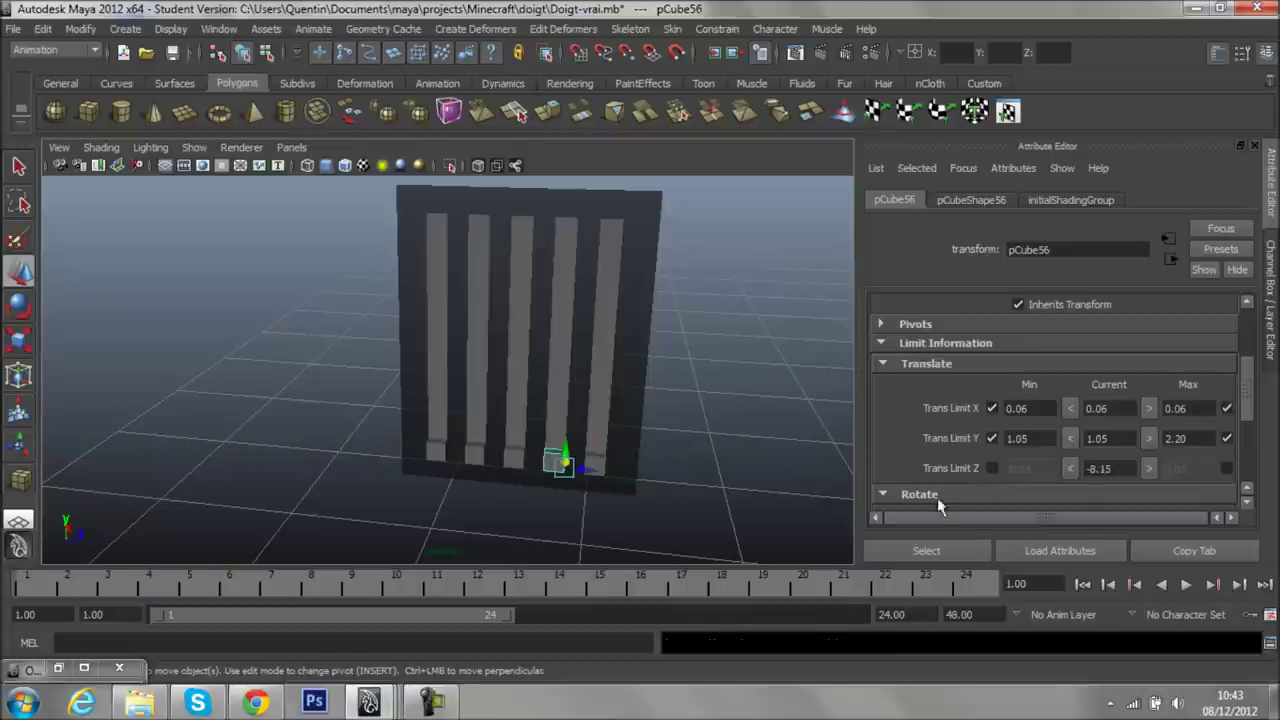
{"action": "left_click", "coordinate": [1226, 468]}
{"action": "left_click", "coordinate": [523, 460]}
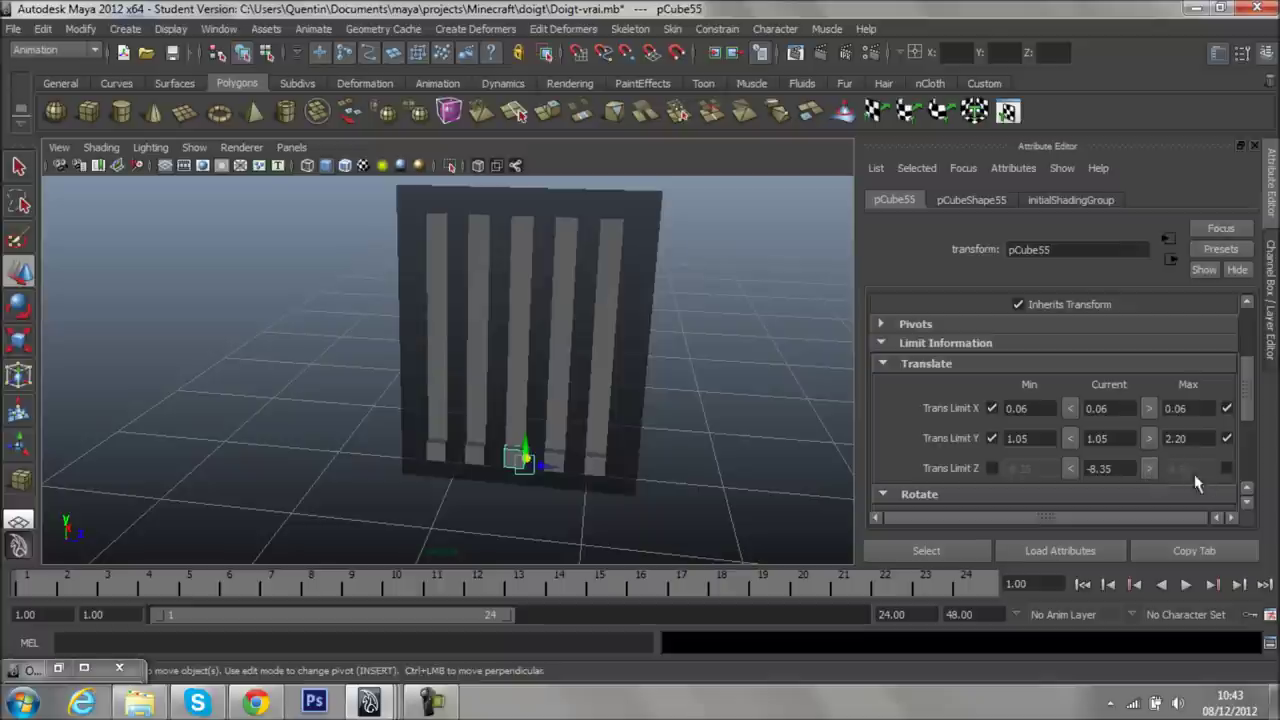
{"action": "left_click", "coordinate": [1226, 468]}
{"action": "left_click", "coordinate": [991, 468]}
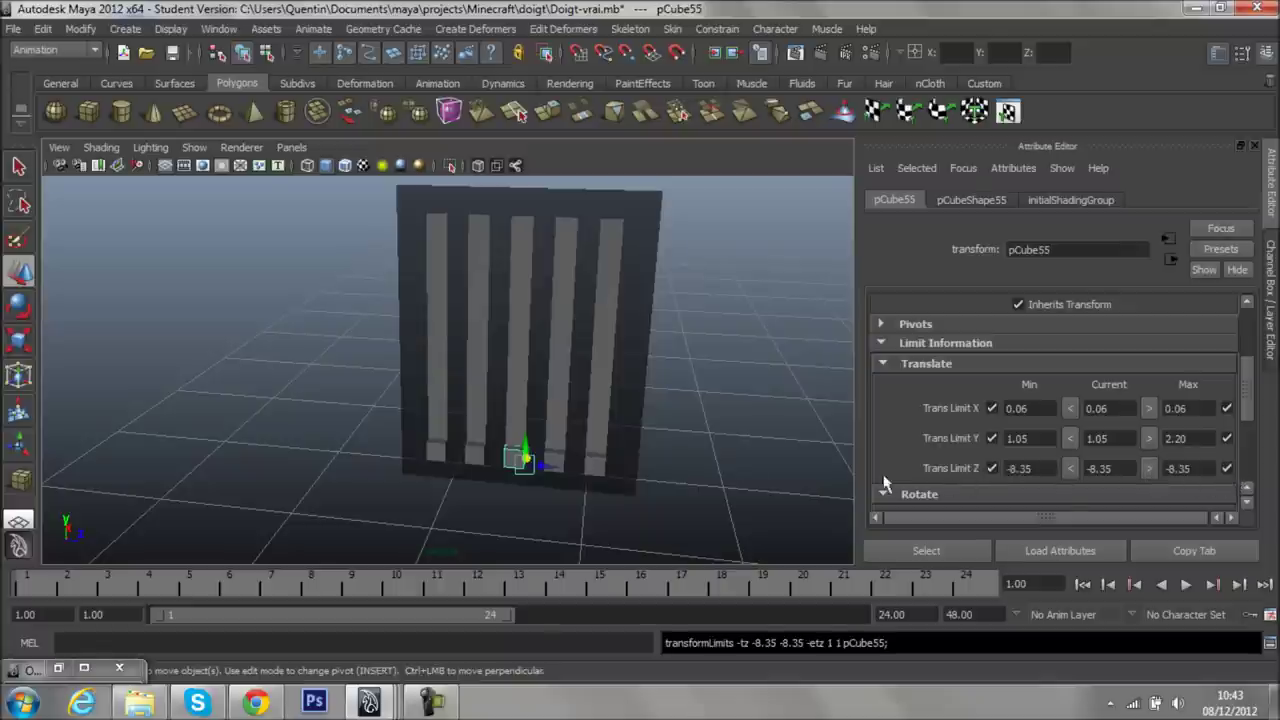
- Lock pCube54's Z at -8.55, then pCube53's Z at -8.75 and X at 0.06
{"action": "left_click", "coordinate": [480, 455]}
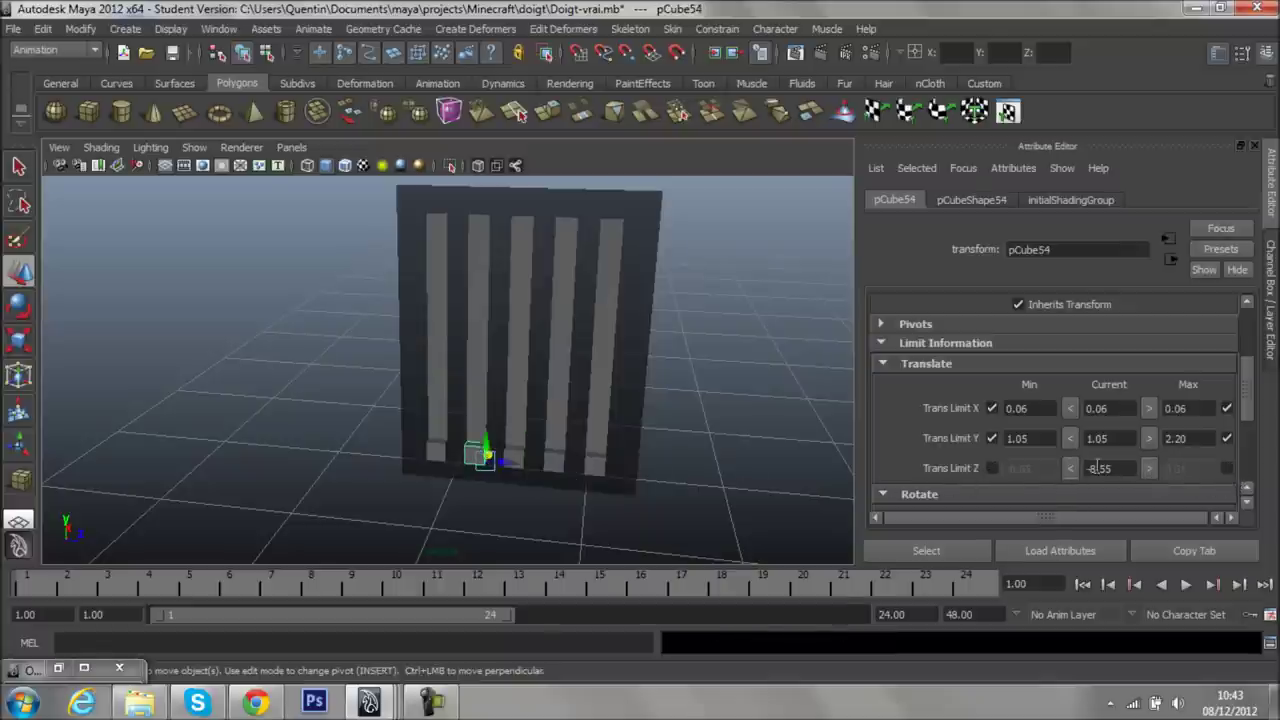
{"action": "left_click", "coordinate": [1227, 469]}
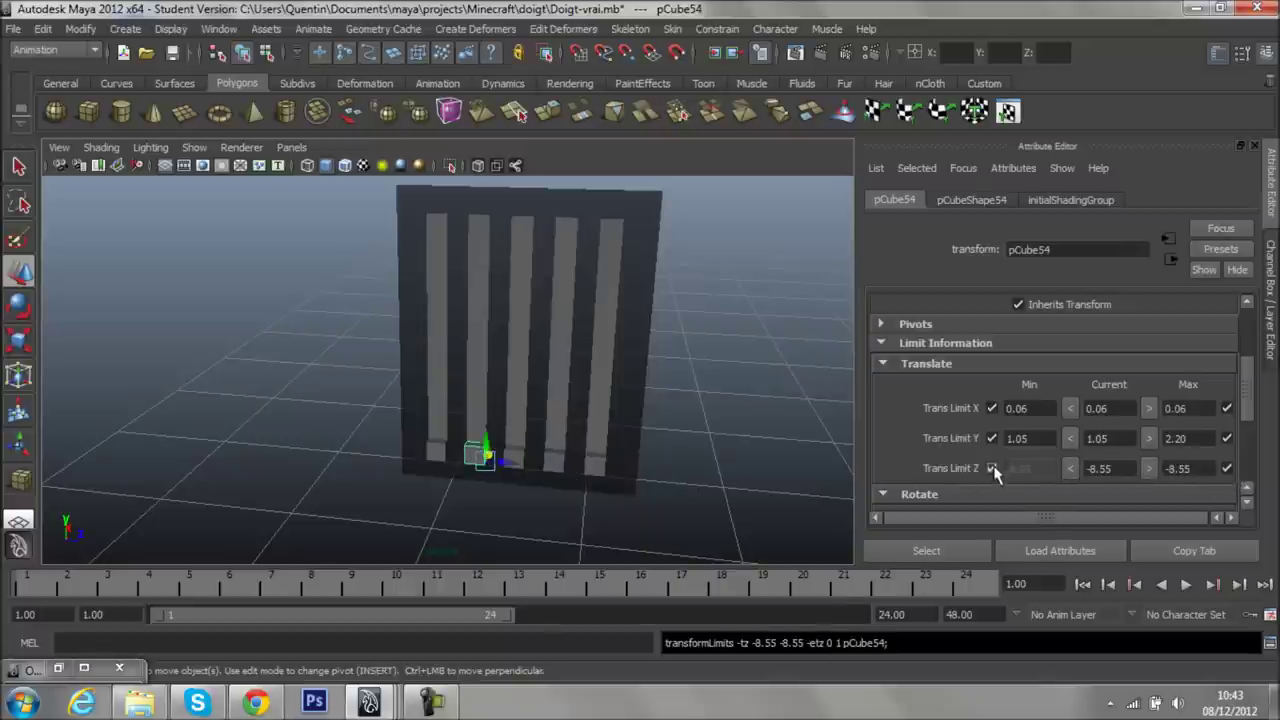
{"action": "left_click", "coordinate": [436, 450]}
{"action": "left_click", "coordinate": [1148, 408]}
{"action": "left_click", "coordinate": [1148, 468]}
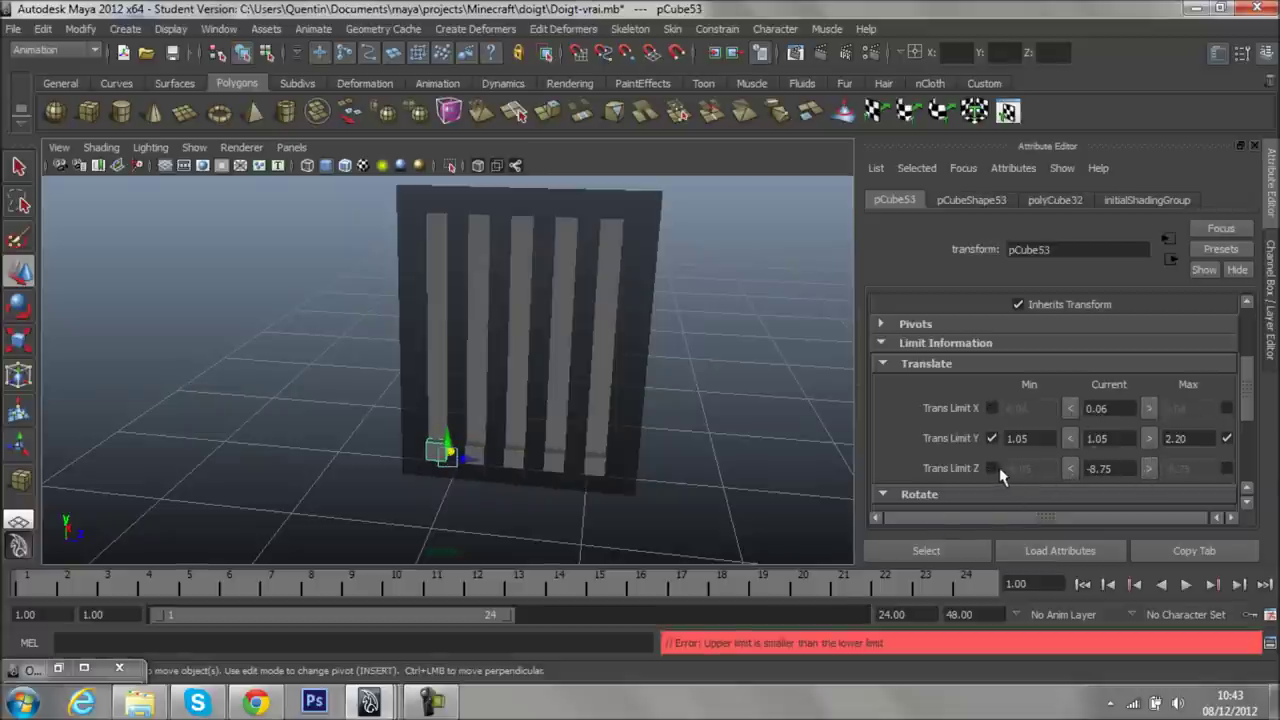
{"action": "left_click", "coordinate": [993, 469]}
{"action": "left_click", "coordinate": [1226, 408]}
{"action": "left_click", "coordinate": [991, 408]}
{"action": "left_click", "coordinate": [703, 388]}
- Restore the Outliner and group the slot planes and slider cubes, pPlane7 through pCube57
{"action": "scroll", "coordinate": [705, 400], "scroll_direction": "up", "scroll_amount": 3}
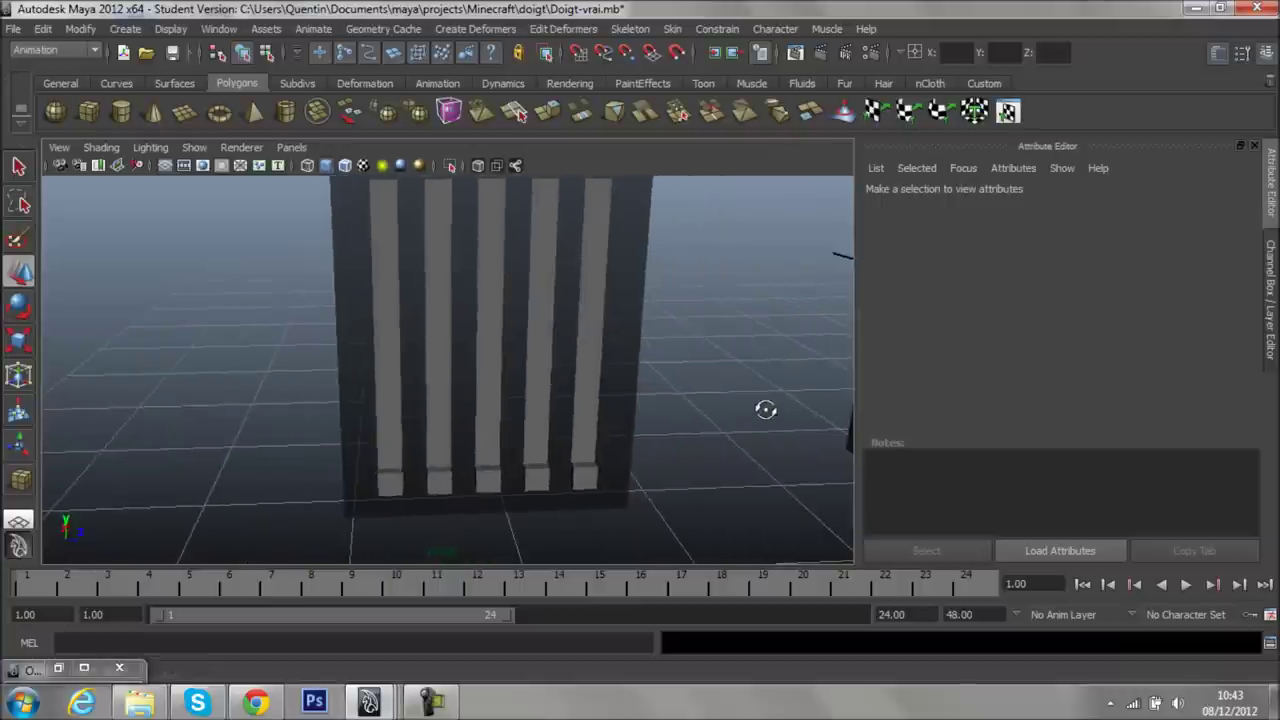
{"action": "scroll", "coordinate": [762, 410], "scroll_direction": "down", "scroll_amount": 5}
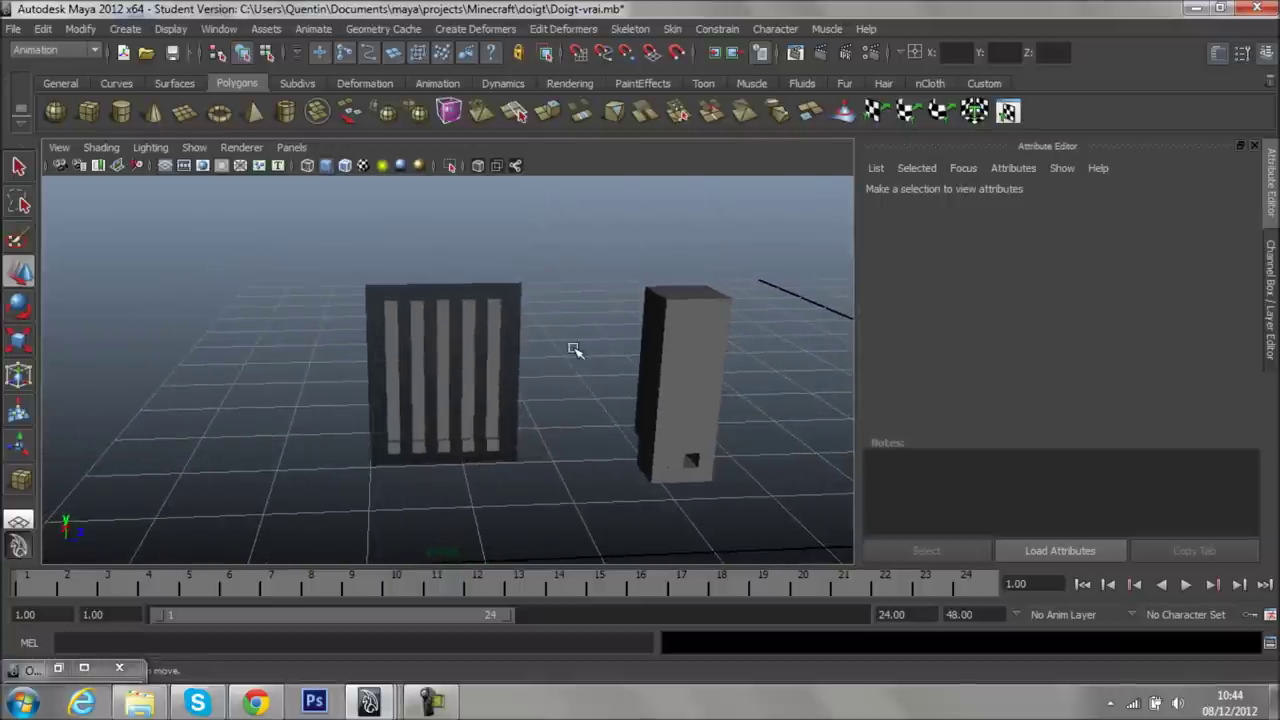
{"action": "scroll", "coordinate": [547, 453], "scroll_direction": "up", "scroll_amount": 5}
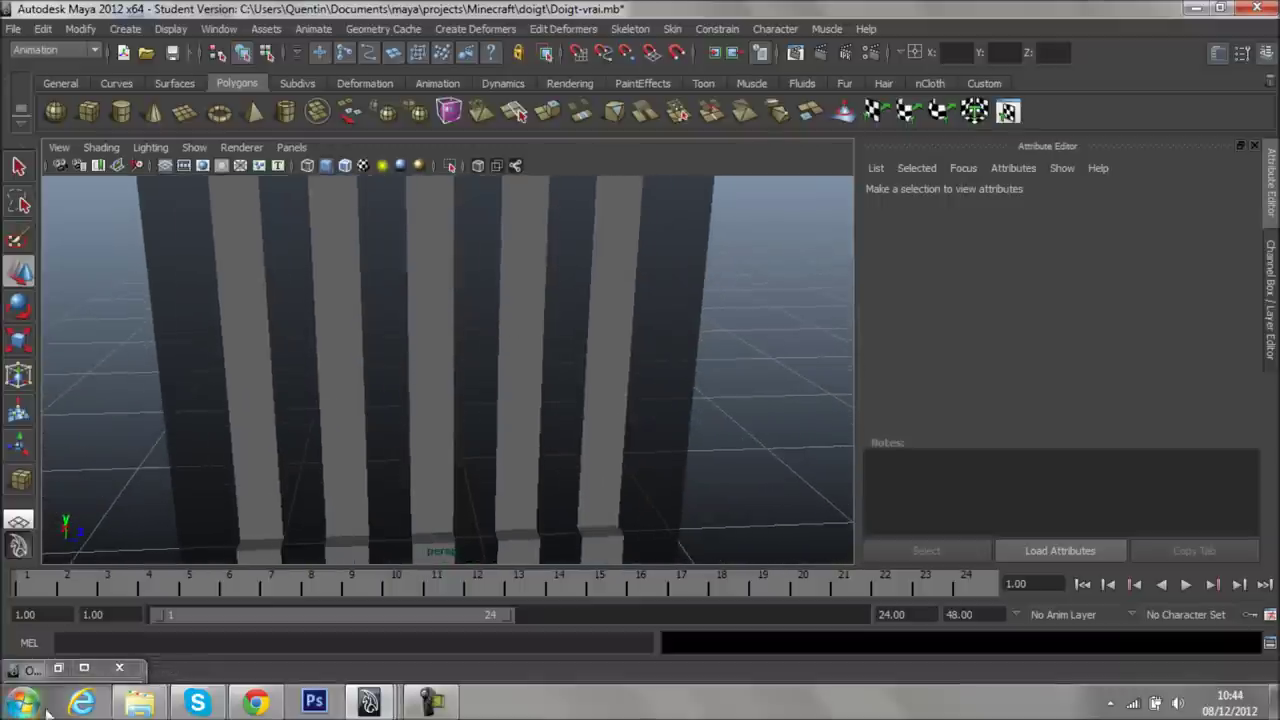
{"action": "left_click", "coordinate": [84, 668]}
{"action": "scroll", "coordinate": [870, 383], "scroll_direction": "down", "scroll_amount": 4}
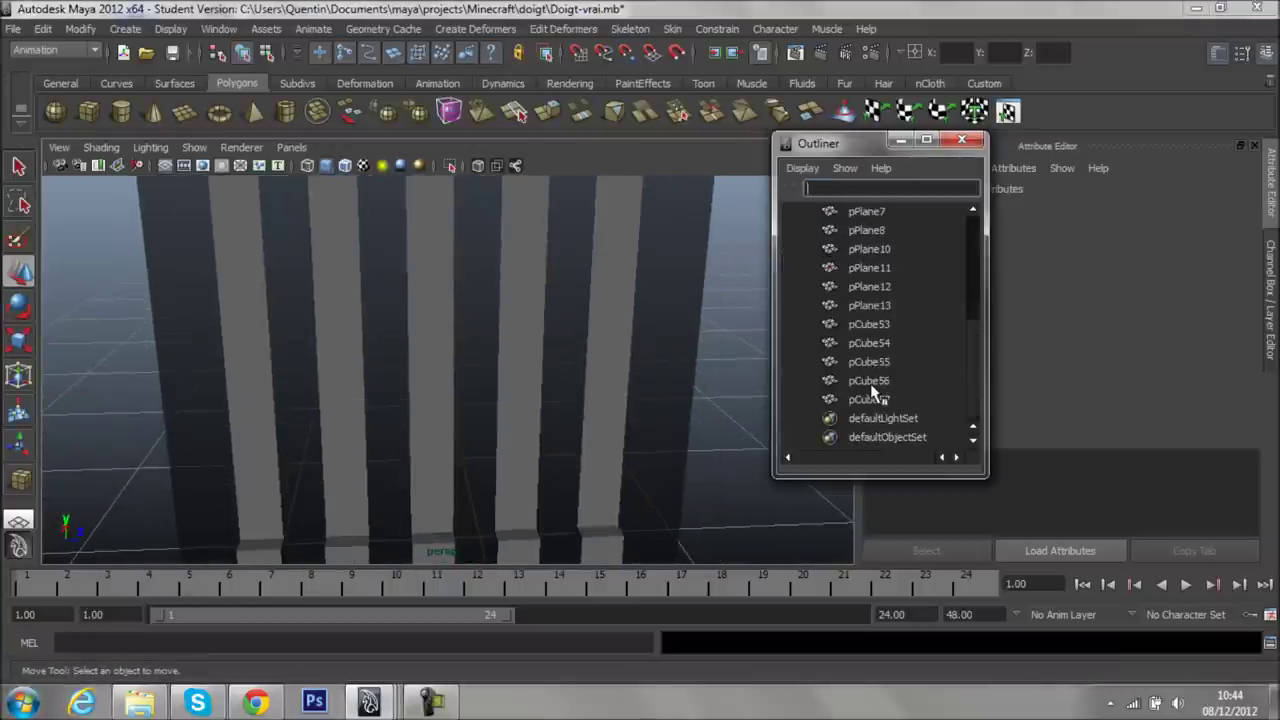
{"action": "scroll", "coordinate": [880, 360], "scroll_direction": "up", "scroll_amount": 5}
{"action": "scroll", "coordinate": [877, 363], "scroll_direction": "down", "scroll_amount": 4}
{"action": "scroll", "coordinate": [877, 360], "scroll_direction": "up", "scroll_amount": 3}
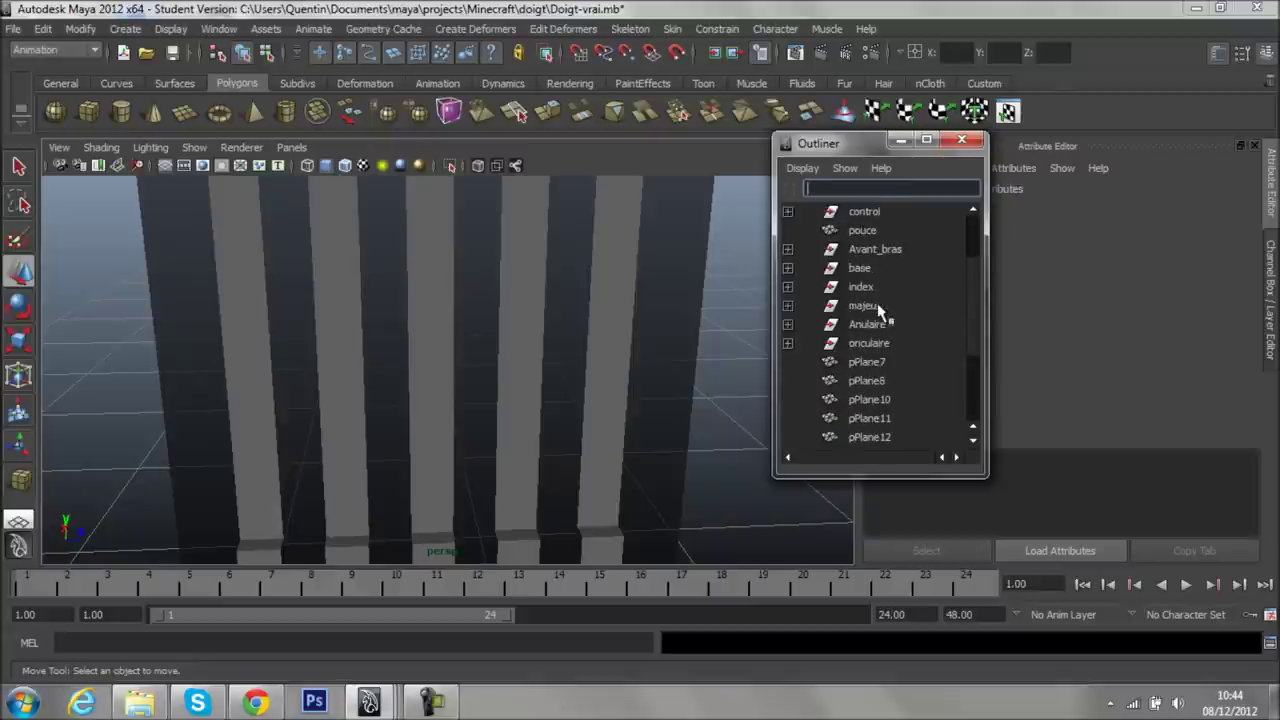
{"action": "left_click", "coordinate": [876, 363]}
{"action": "scroll", "coordinate": [877, 370], "scroll_direction": "down", "scroll_amount": 3}
{"action": "left_click", "coordinate": [878, 378], "text": "shift"}
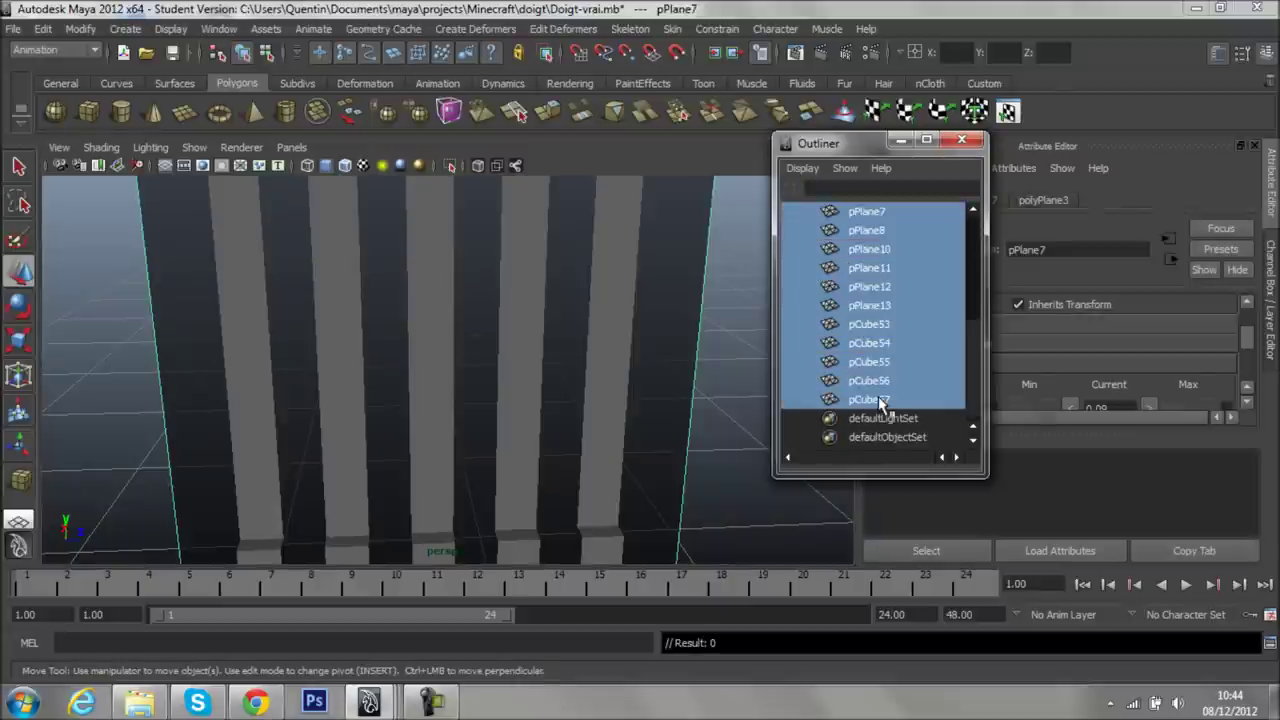
{"action": "key", "text": "ctrl+g"}
- Rename group1 to controle_doigts and frame it in the view
{"action": "double_click", "coordinate": [877, 399]}
{"action": "type", "text": "doigts"}
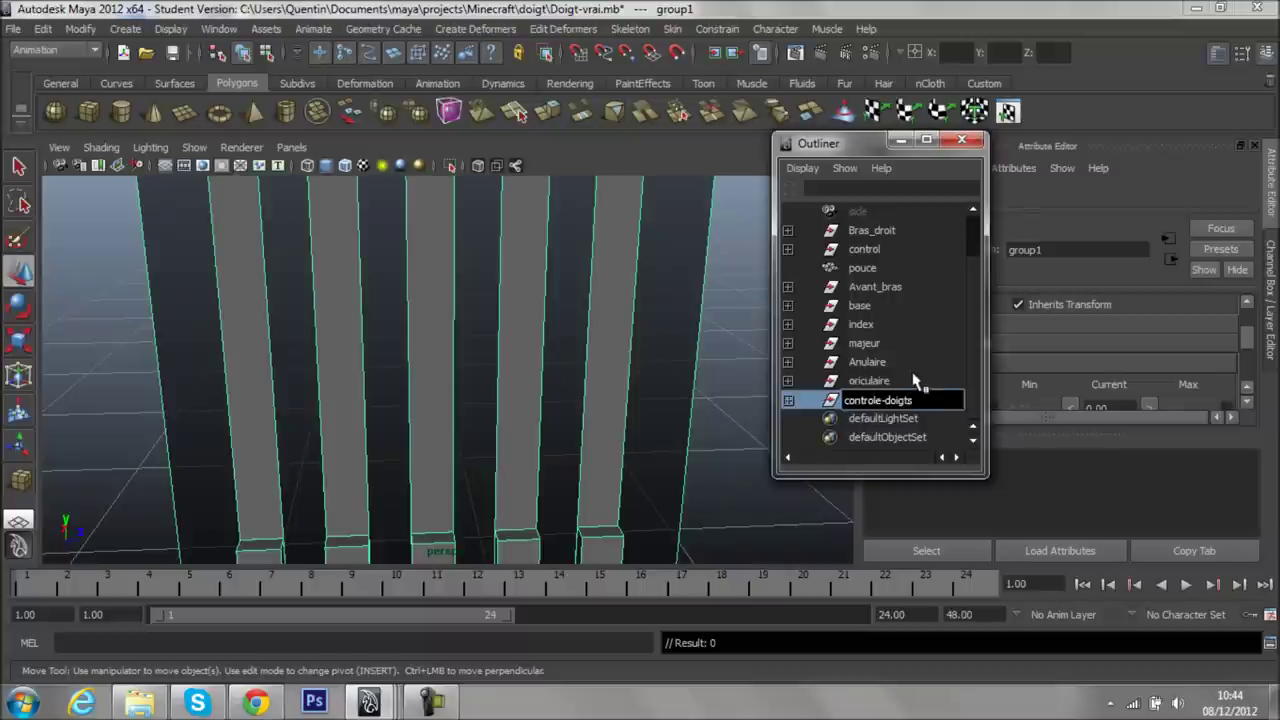
{"action": "key", "text": "Return"}
{"action": "key", "text": "f"}
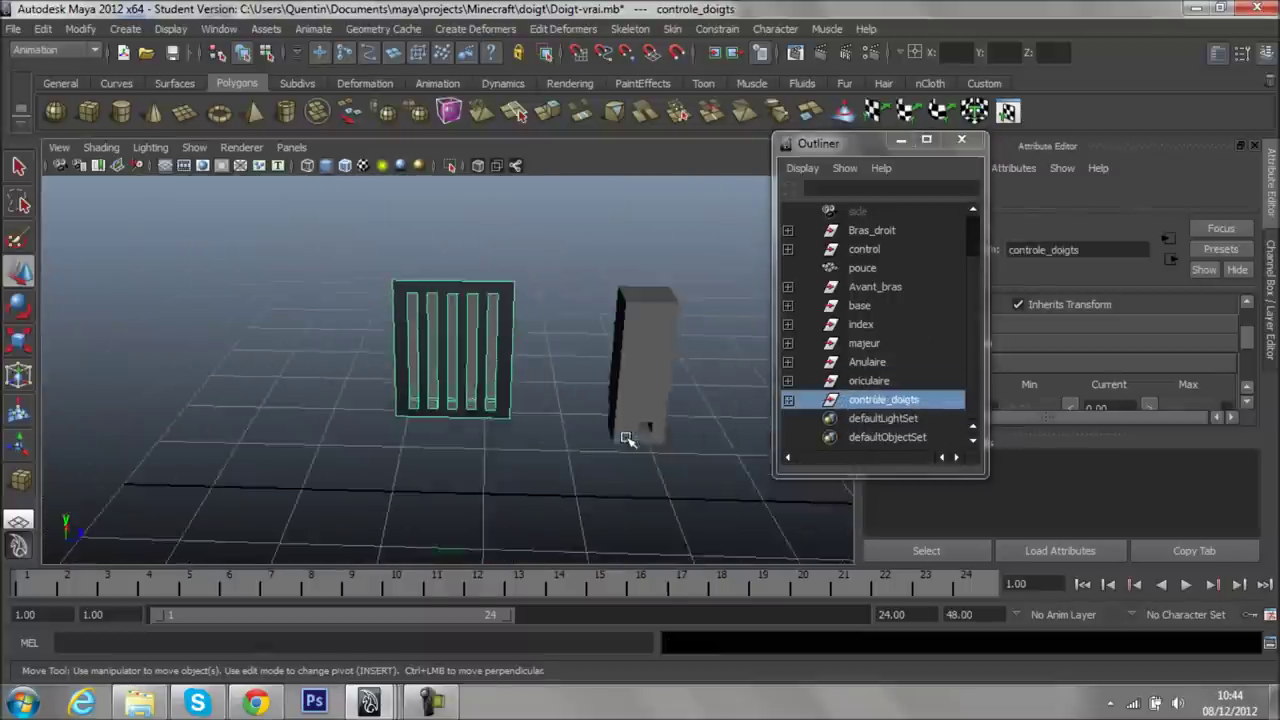
- Duplicate the five slider cubes pCube53–pCube57 inside controle_doigts
{"action": "left_click", "coordinate": [788, 399]}
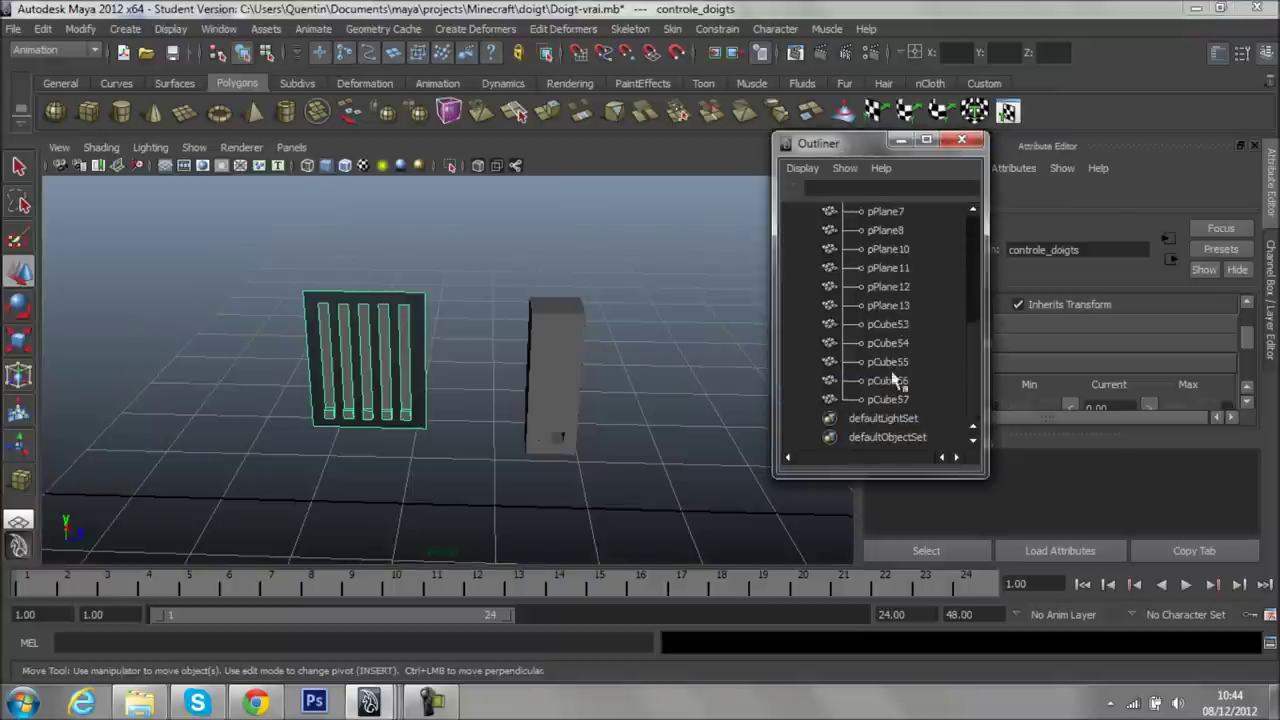
{"action": "left_click", "coordinate": [888, 399]}
{"action": "scroll", "coordinate": [891, 400], "scroll_direction": "up", "scroll_amount": 3}
{"action": "scroll", "coordinate": [891, 400], "scroll_direction": "down", "scroll_amount": 3}
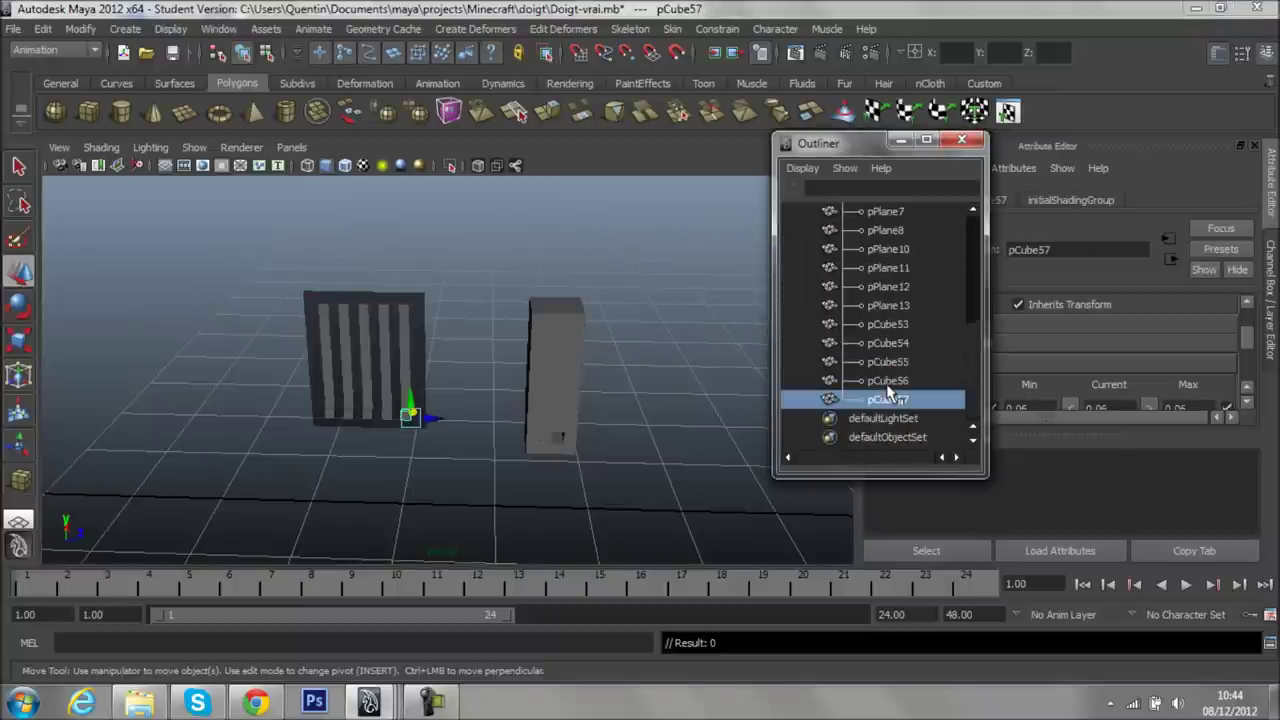
{"action": "left_click", "coordinate": [896, 320], "text": "shift"}
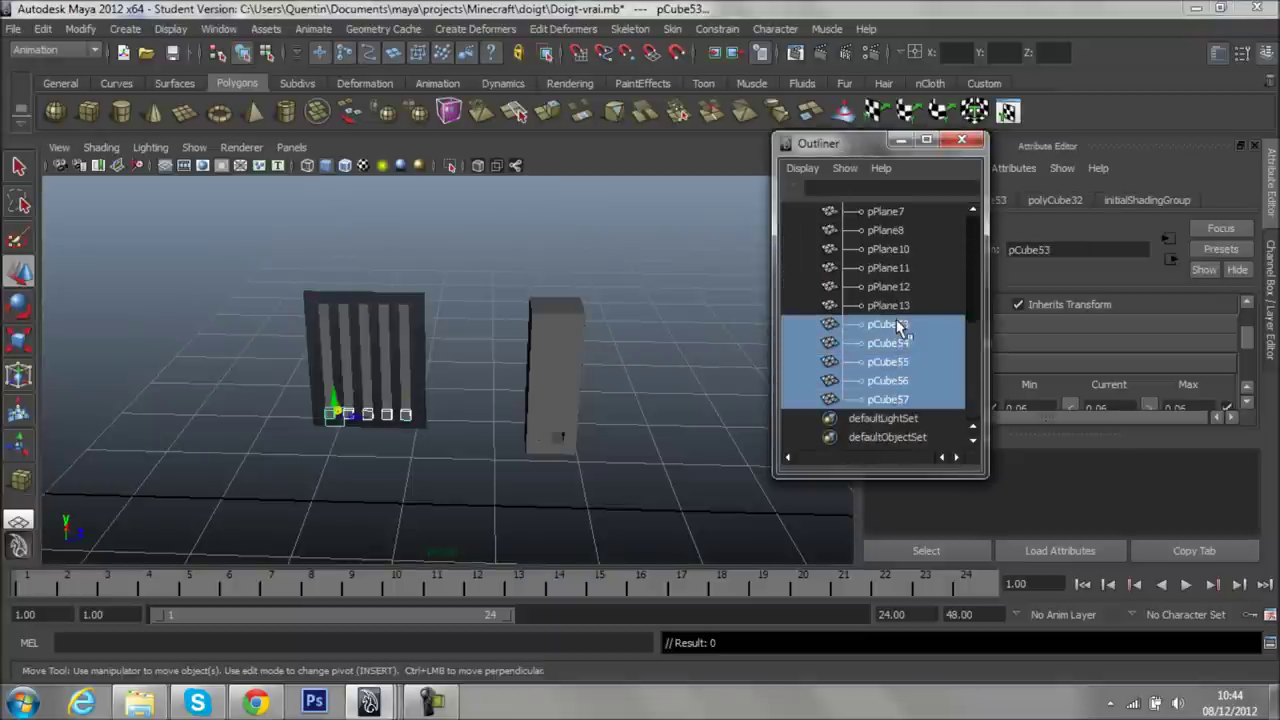
{"action": "key", "text": "ctrl+d"}
- Group the duplicated cubes and name the group Boutons
{"action": "scroll", "coordinate": [893, 410], "scroll_direction": "down", "scroll_amount": 1}
{"action": "scroll", "coordinate": [893, 418], "scroll_direction": "up", "scroll_amount": 3}
{"action": "scroll", "coordinate": [890, 418], "scroll_direction": "up", "scroll_amount": 3}
{"action": "scroll", "coordinate": [890, 418], "scroll_direction": "down", "scroll_amount": 6}
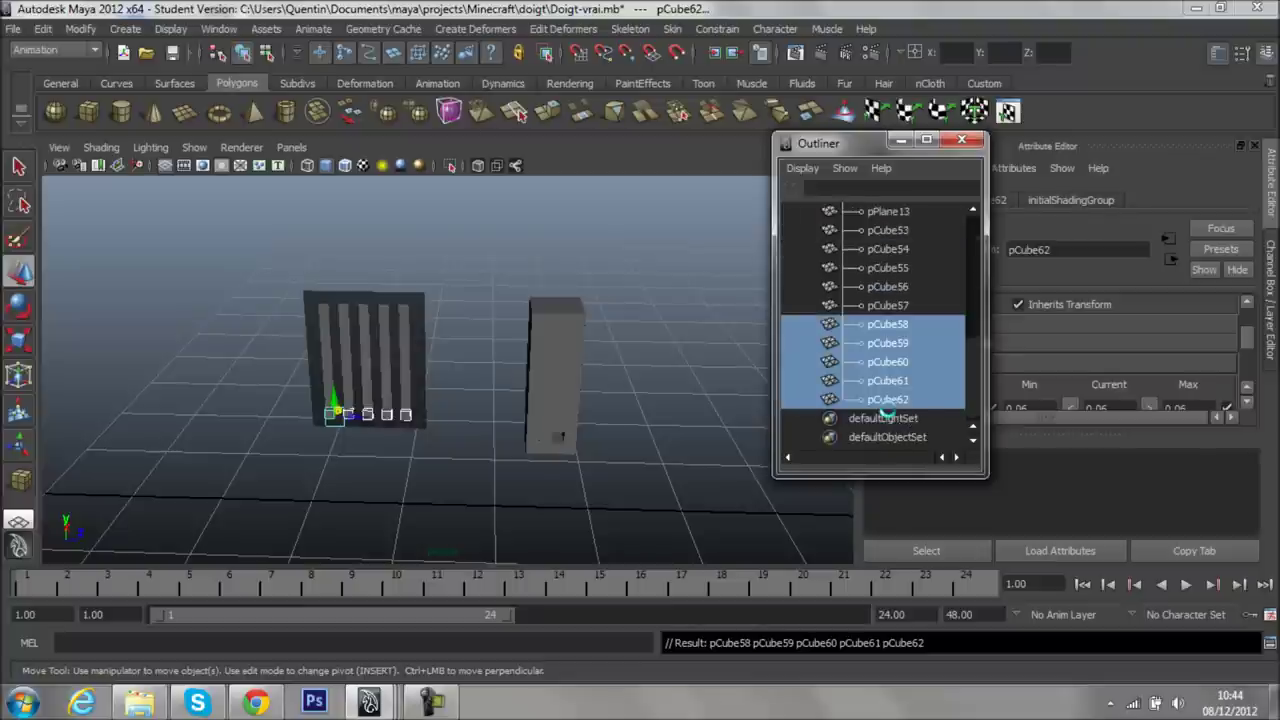
{"action": "key", "text": "ctrl+g"}
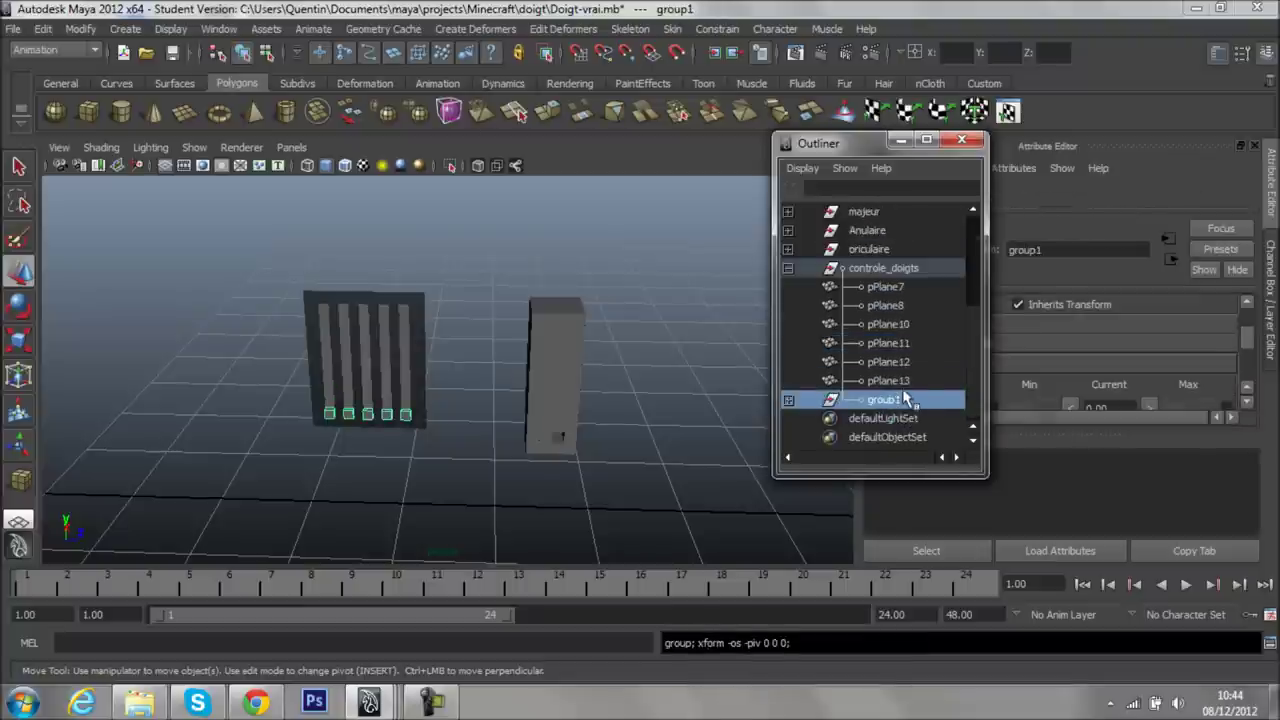
{"action": "double_click", "coordinate": [905, 399]}
{"action": "type", "text": "Boutons"}
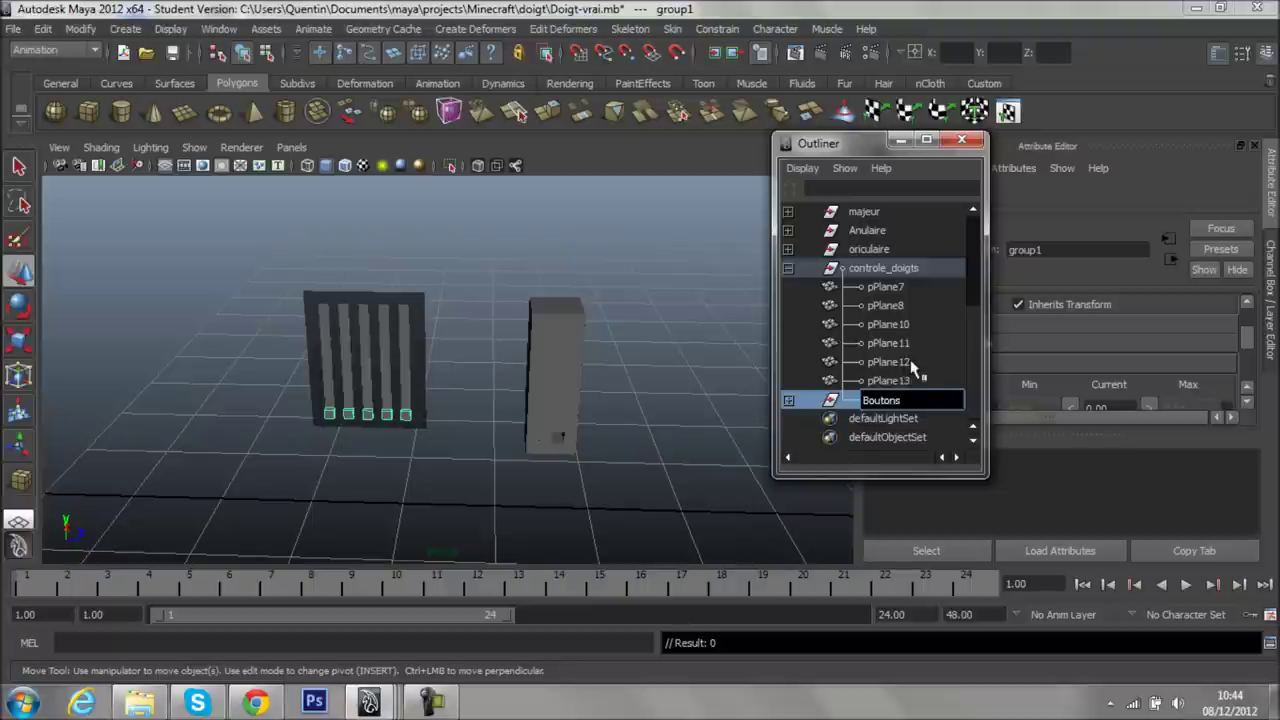
{"action": "left_click", "coordinate": [912, 381]}
{"action": "left_click", "coordinate": [870, 399]}
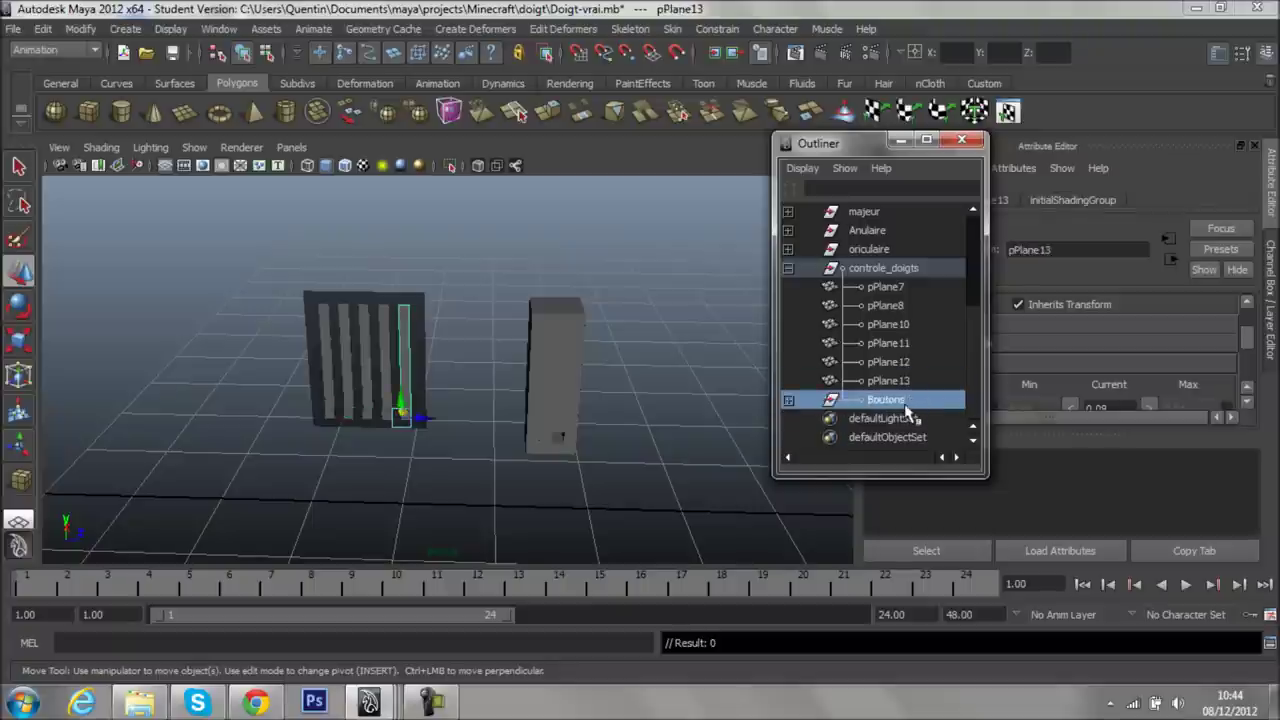
{"action": "left_click", "coordinate": [788, 400]}
{"action": "scroll", "coordinate": [900, 400], "scroll_direction": "down", "scroll_amount": 3}
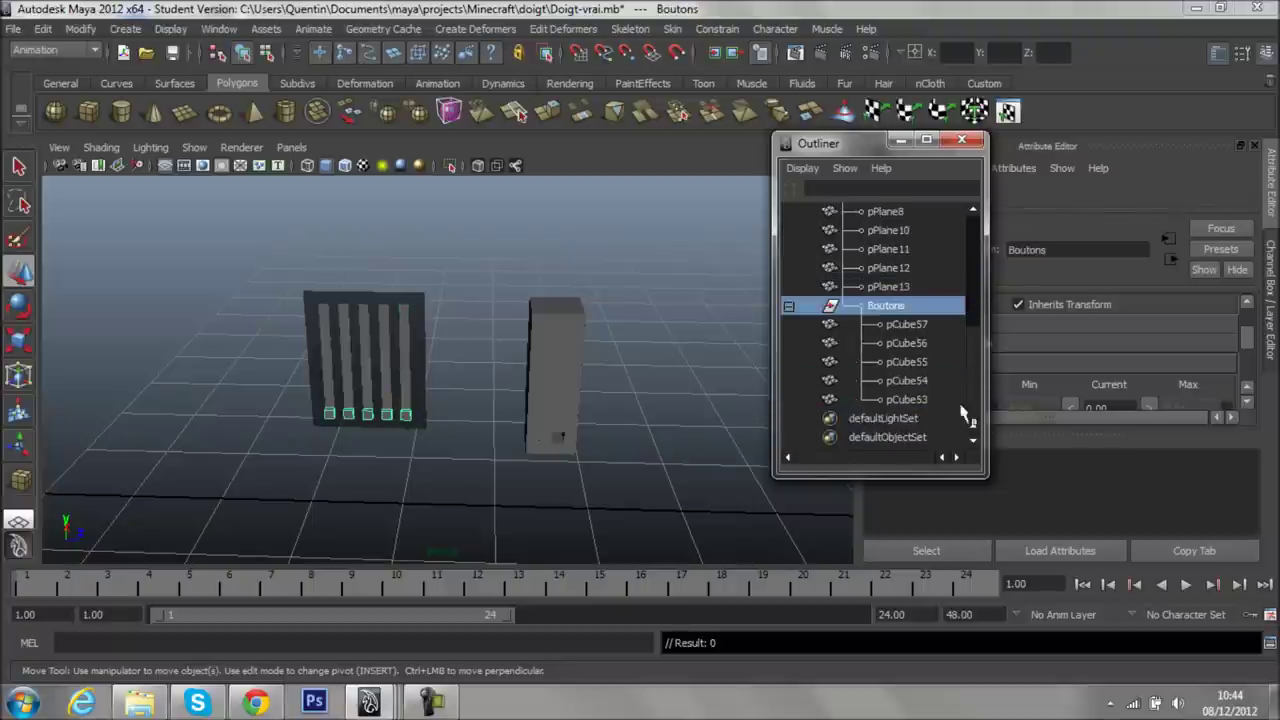
{"action": "scroll", "coordinate": [483, 456], "scroll_direction": "up", "scroll_amount": 3}
{"action": "middle_click_drag", "start_coordinate": [483, 452], "coordinate": [506, 443], "text": "alt"}
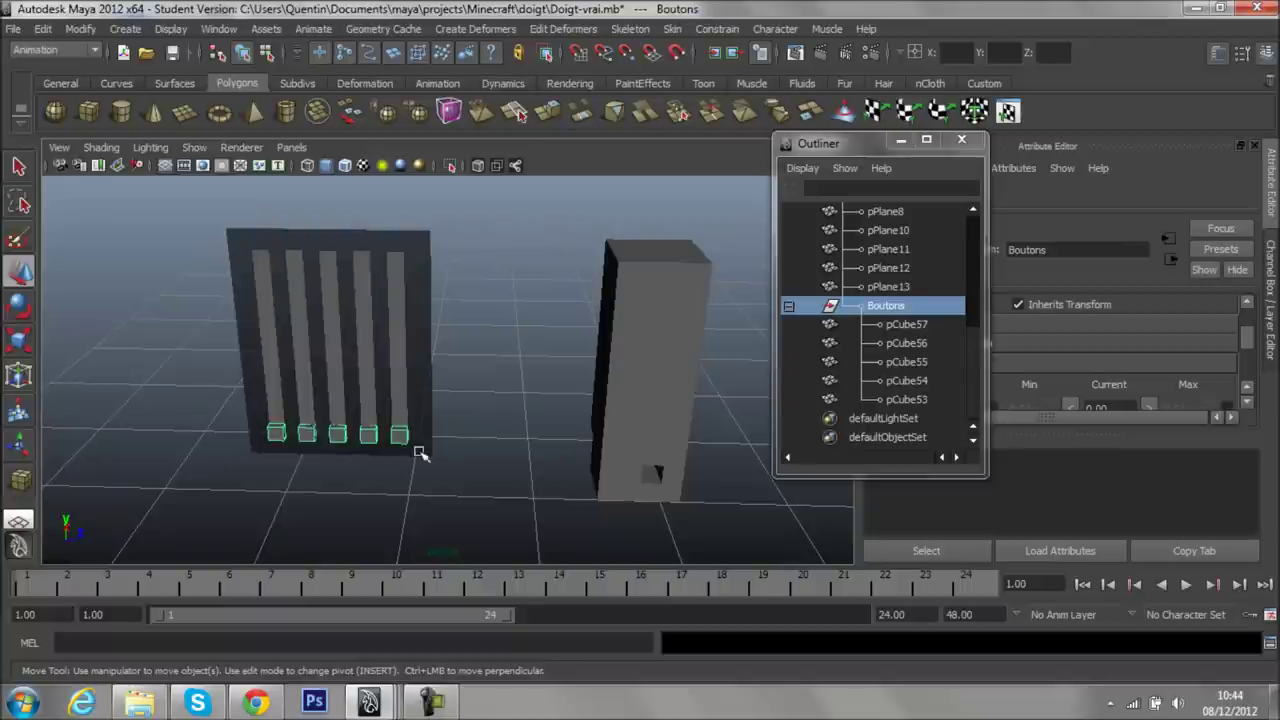
- Raise the five Boutons cubes to the top edge of the grate
{"action": "left_click", "coordinate": [903, 326]}
{"action": "left_click", "coordinate": [904, 399], "text": "shift"}
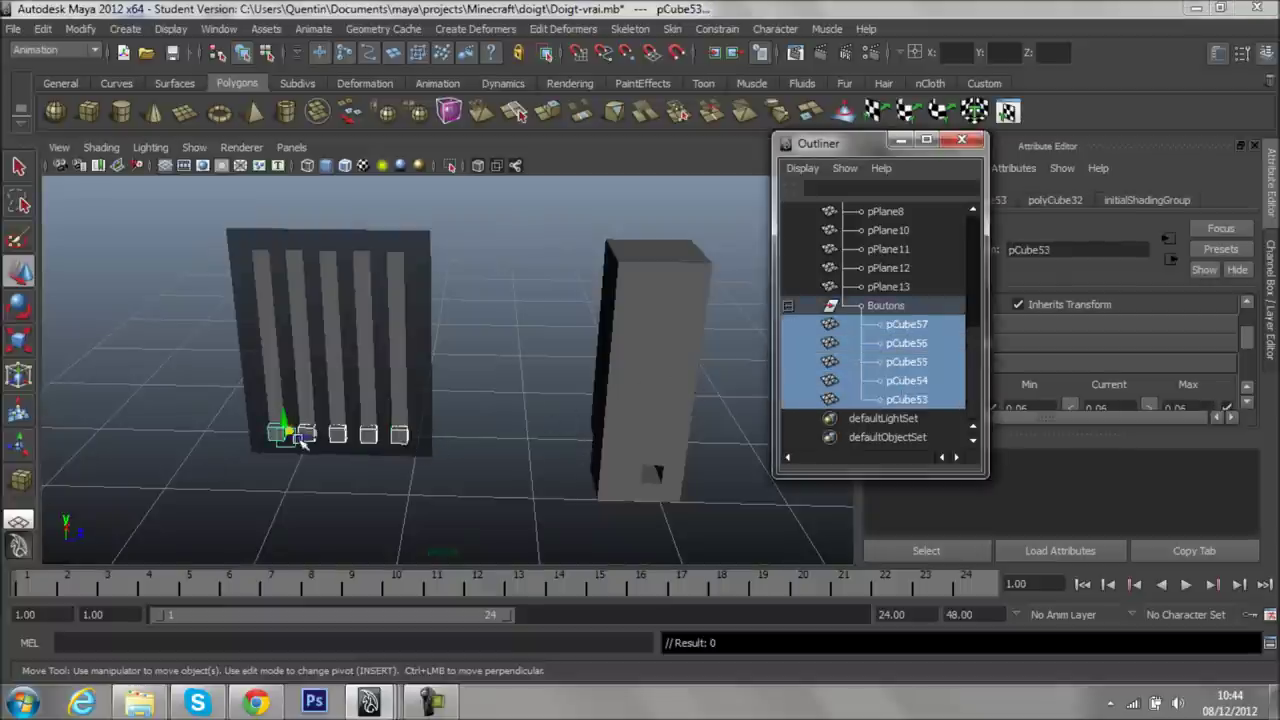
{"action": "left_click_drag", "start_coordinate": [285, 425], "coordinate": [286, 234]}
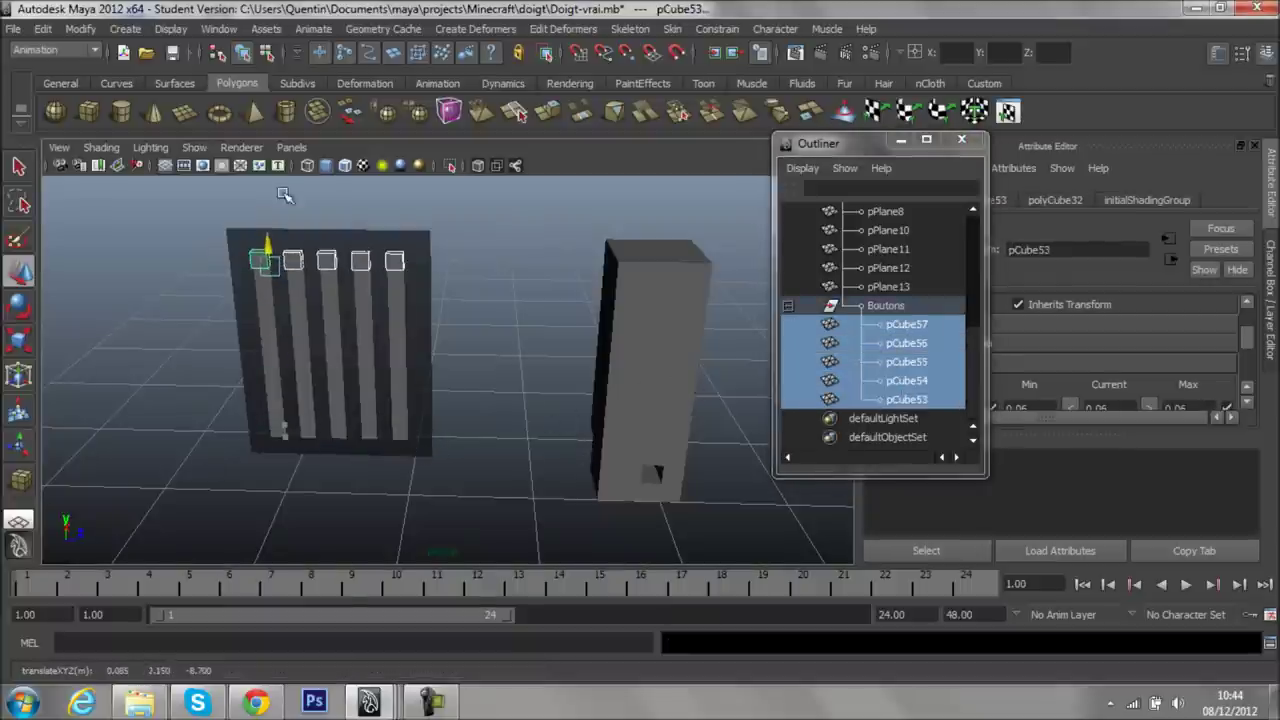
{"action": "left_click", "coordinate": [537, 290]}
{"action": "scroll", "coordinate": [530, 330], "scroll_direction": "down", "scroll_amount": 3}
{"action": "left_click_drag", "start_coordinate": [522, 358], "coordinate": [634, 366], "text": "alt"}
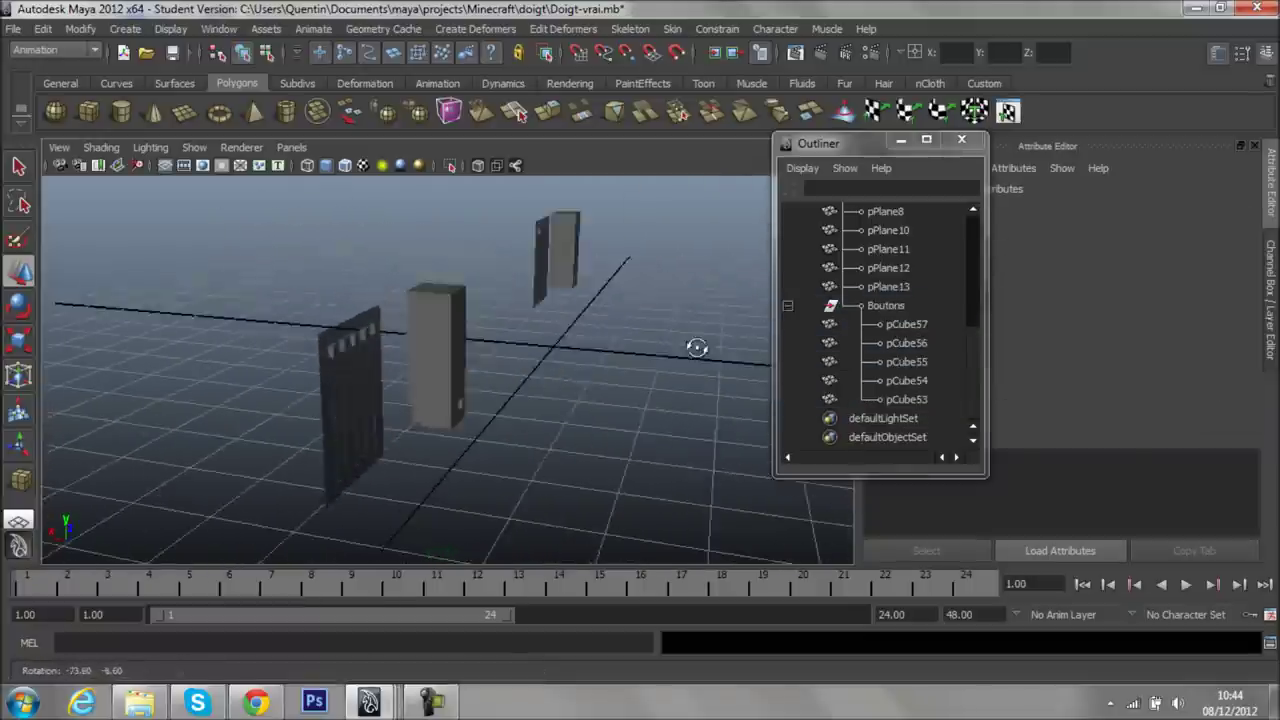
- Minimize the Outliner window and orbit around the pillar
{"action": "scroll", "coordinate": [611, 383], "scroll_direction": "up", "scroll_amount": 3}
{"action": "scroll", "coordinate": [507, 361], "scroll_direction": "down", "scroll_amount": 3}
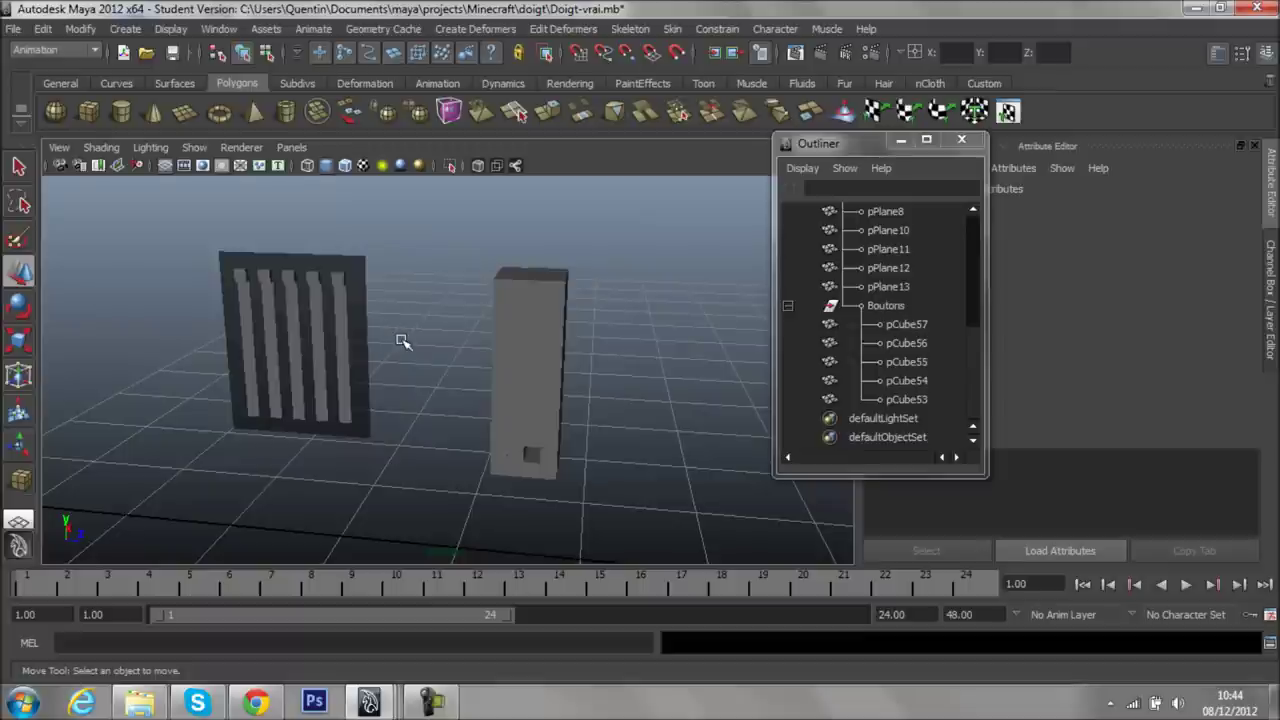
{"action": "left_click", "coordinate": [900, 140]}
{"action": "scroll", "coordinate": [640, 380], "scroll_direction": "up", "scroll_amount": 3}
{"action": "mouse_move", "coordinate": [646, 375]}
{"action": "left_mouse_down", "text": "alt"}
{"action": "mouse_move", "coordinate": [549, 334]}
{"action": "mouse_move", "coordinate": [594, 374]}
{"action": "mouse_move", "coordinate": [557, 420]}
{"action": "left_mouse_up", "text": "alt"}
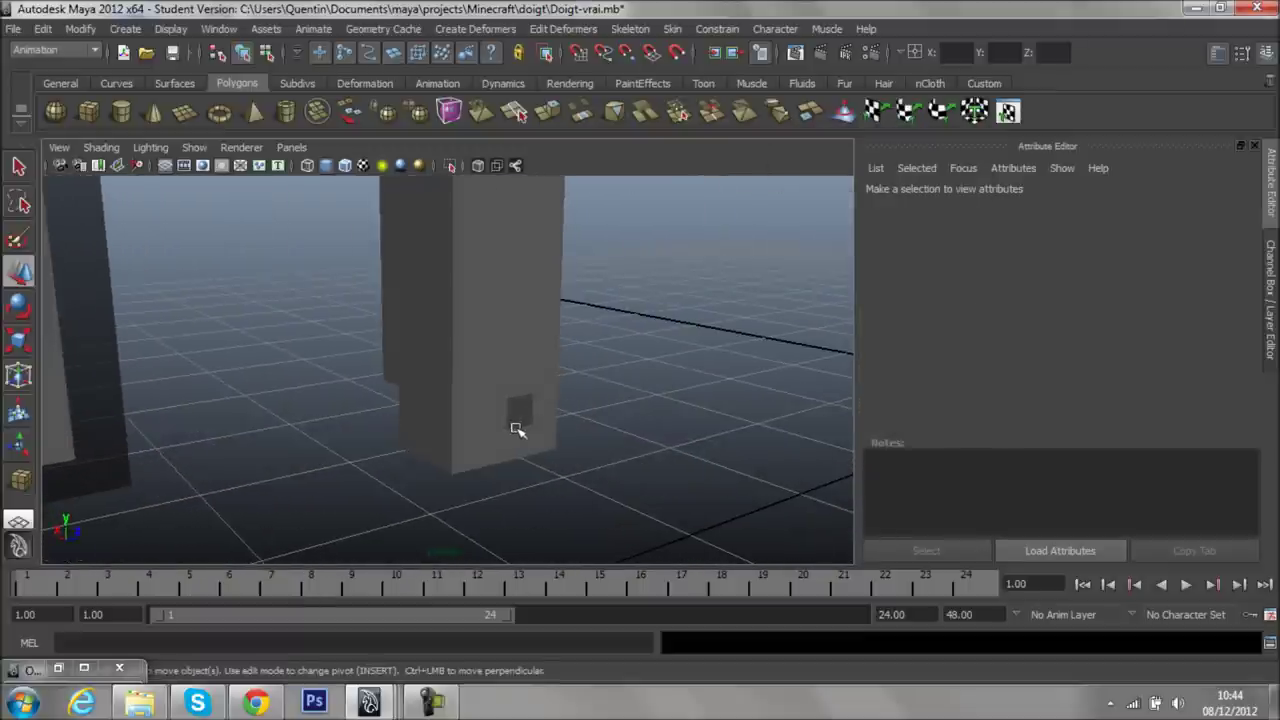
- Select finger cube pCube45 and show its channels and polyCube30 inputs
{"action": "left_click", "coordinate": [515, 428]}
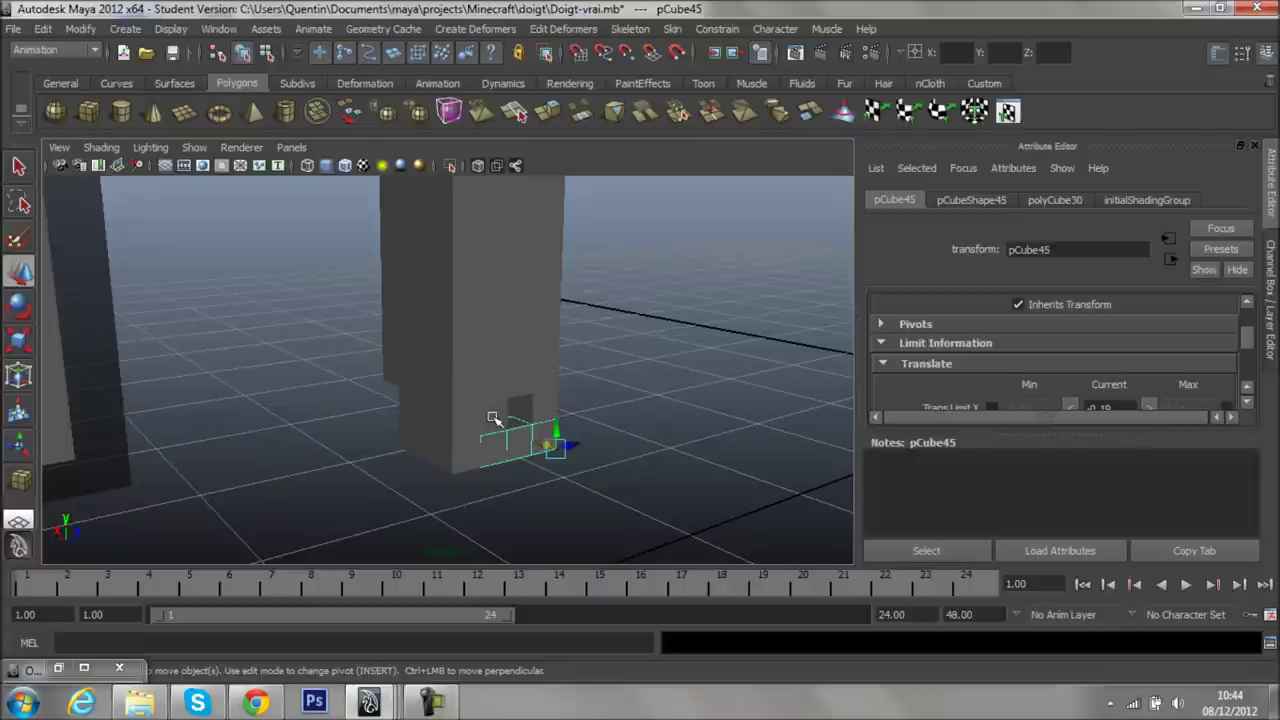
{"action": "mouse_move", "coordinate": [517, 323]}
{"action": "left_mouse_down", "text": "alt"}
{"action": "mouse_move", "coordinate": [549, 357]}
{"action": "mouse_move", "coordinate": [543, 389]}
{"action": "mouse_move", "coordinate": [524, 391]}
{"action": "left_mouse_up", "text": "alt"}
{"action": "left_click", "coordinate": [1271, 300]}
{"action": "scroll", "coordinate": [943, 337], "scroll_direction": "down", "scroll_amount": 1}
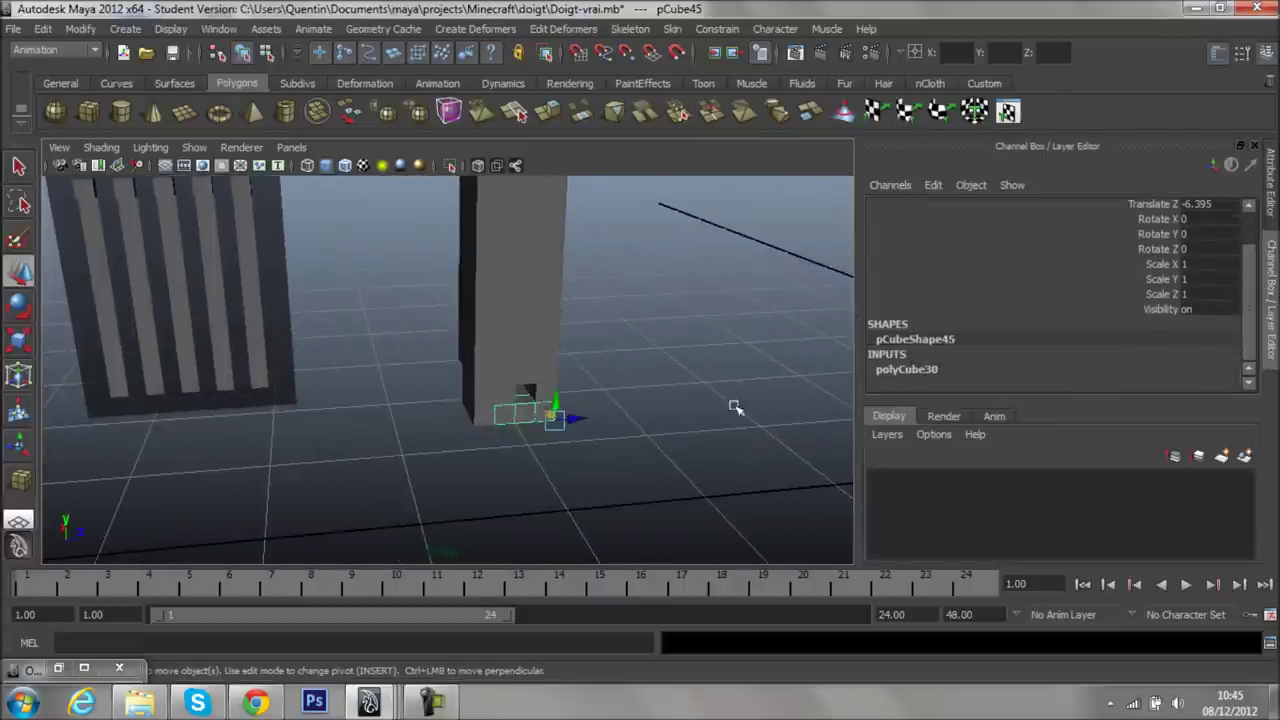
{"action": "scroll", "coordinate": [731, 406], "scroll_direction": "up", "scroll_amount": 5}
{"action": "left_click_drag", "start_coordinate": [755, 425], "coordinate": [726, 409], "text": "alt"}
{"action": "scroll", "coordinate": [574, 400], "scroll_direction": "down", "scroll_amount": 3}
{"action": "scroll", "coordinate": [894, 337], "scroll_direction": "up", "scroll_amount": 1}
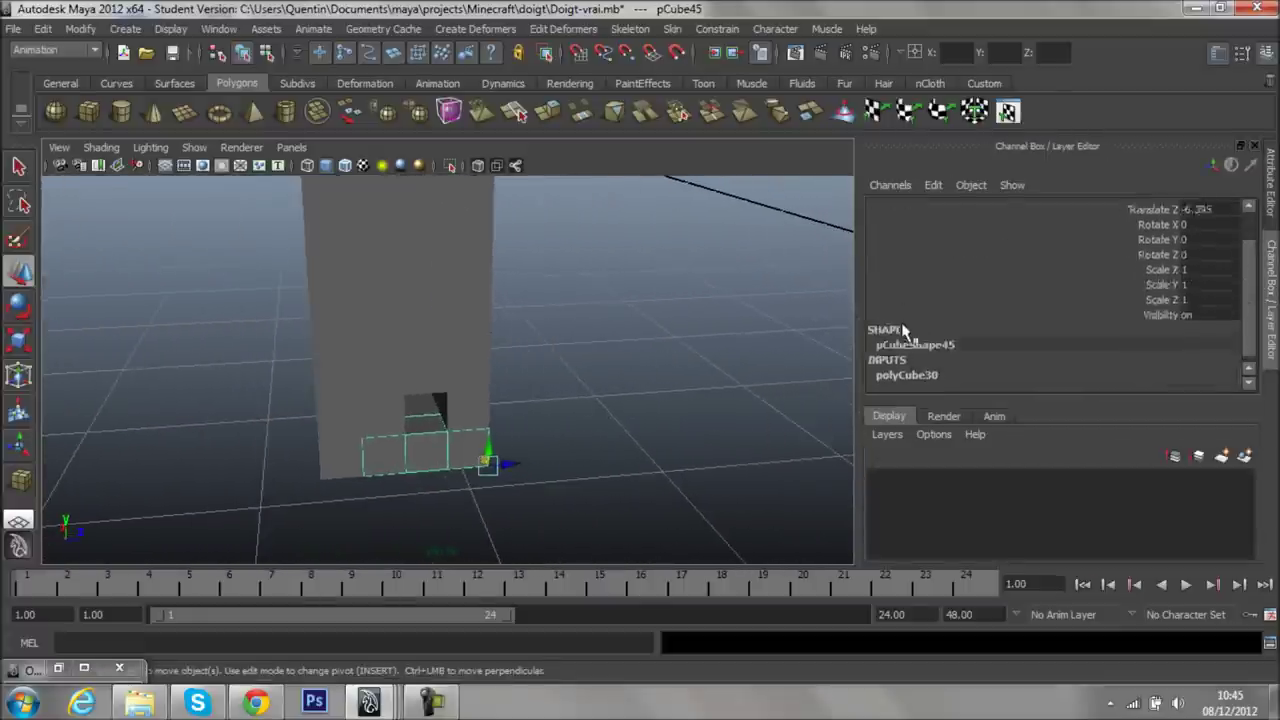
{"action": "left_click", "coordinate": [918, 375]}
{"action": "scroll", "coordinate": [1110, 295], "scroll_direction": "up", "scroll_amount": 3}
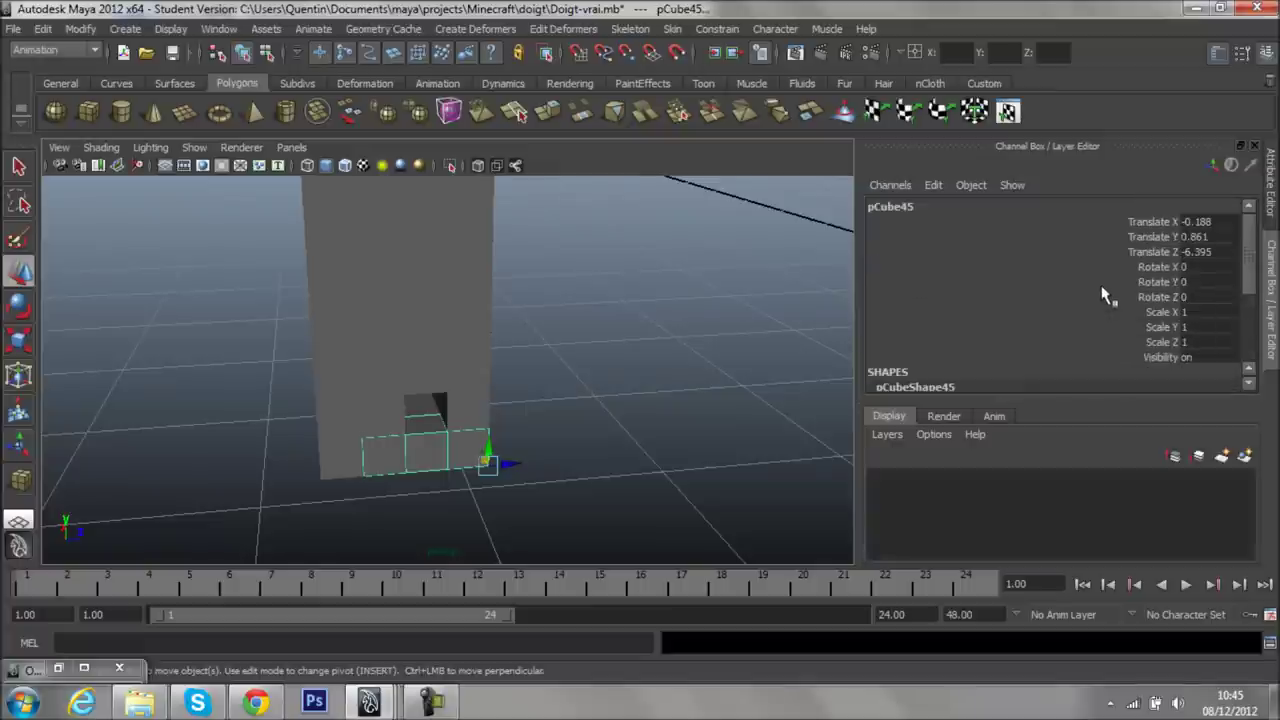
- Set pCube45's Rotate X to -90, tipping the cube down
{"action": "left_click", "coordinate": [1206, 270]}
{"action": "type", "text": "0"}
{"action": "key", "text": "Return"}
{"action": "key", "text": "ctrl+z"}
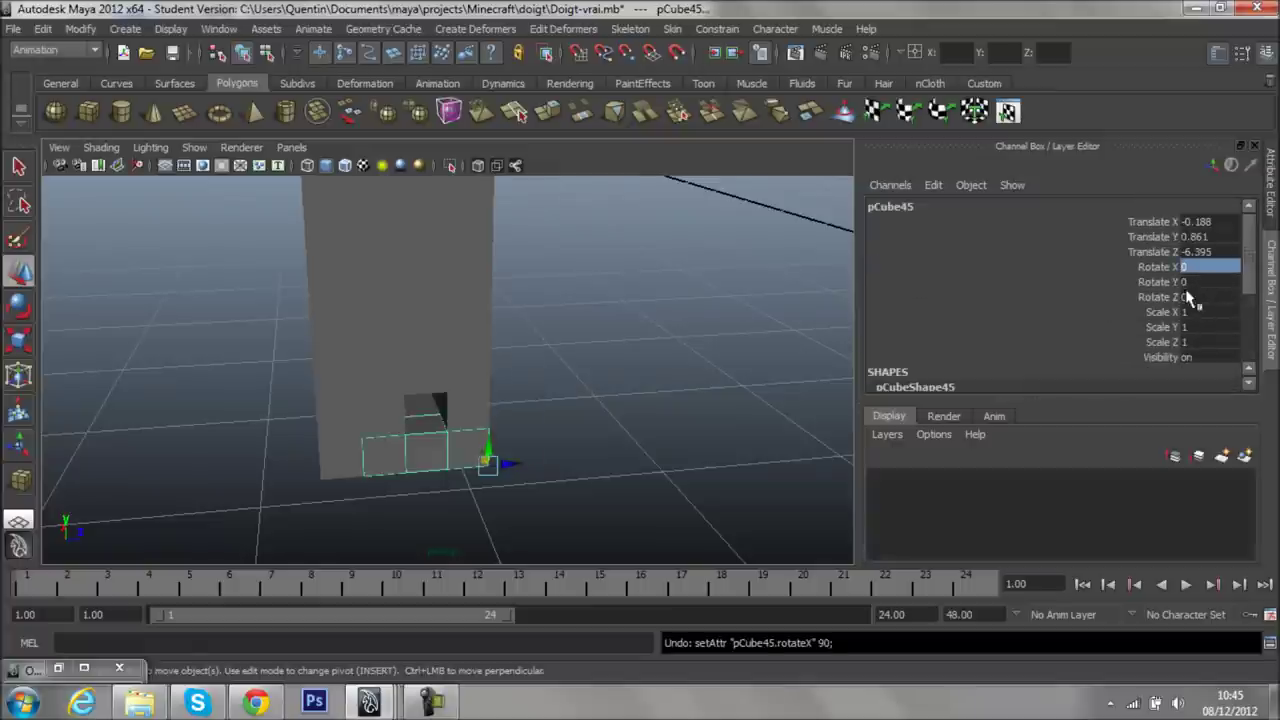
{"action": "type", "text": "-90"}
{"action": "key", "text": "Return"}
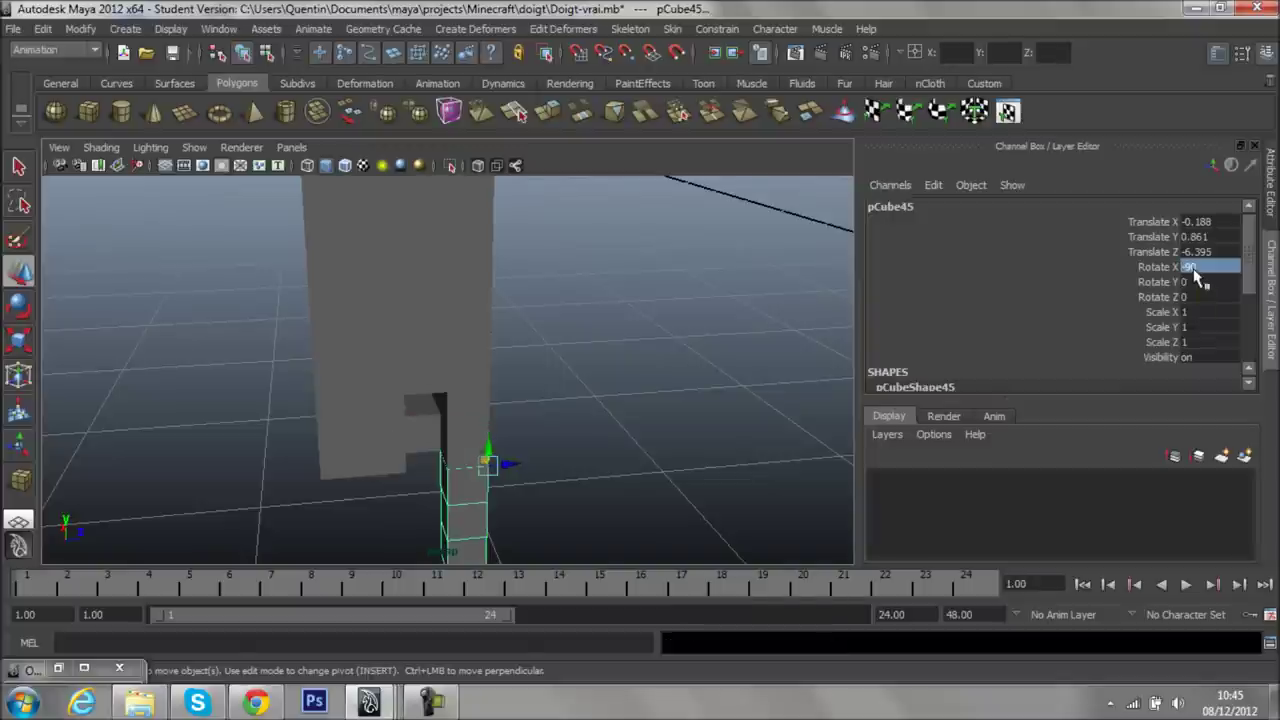
- Move pCube46's pivot to its top corner and shift the cube toward the ground
{"action": "left_click_drag", "start_coordinate": [397, 444], "coordinate": [543, 366], "text": "alt"}
{"action": "key", "text": "Insert"}
{"action": "left_click_drag", "start_coordinate": [364, 368], "coordinate": [412, 298]}
{"action": "key", "text": "Insert"}
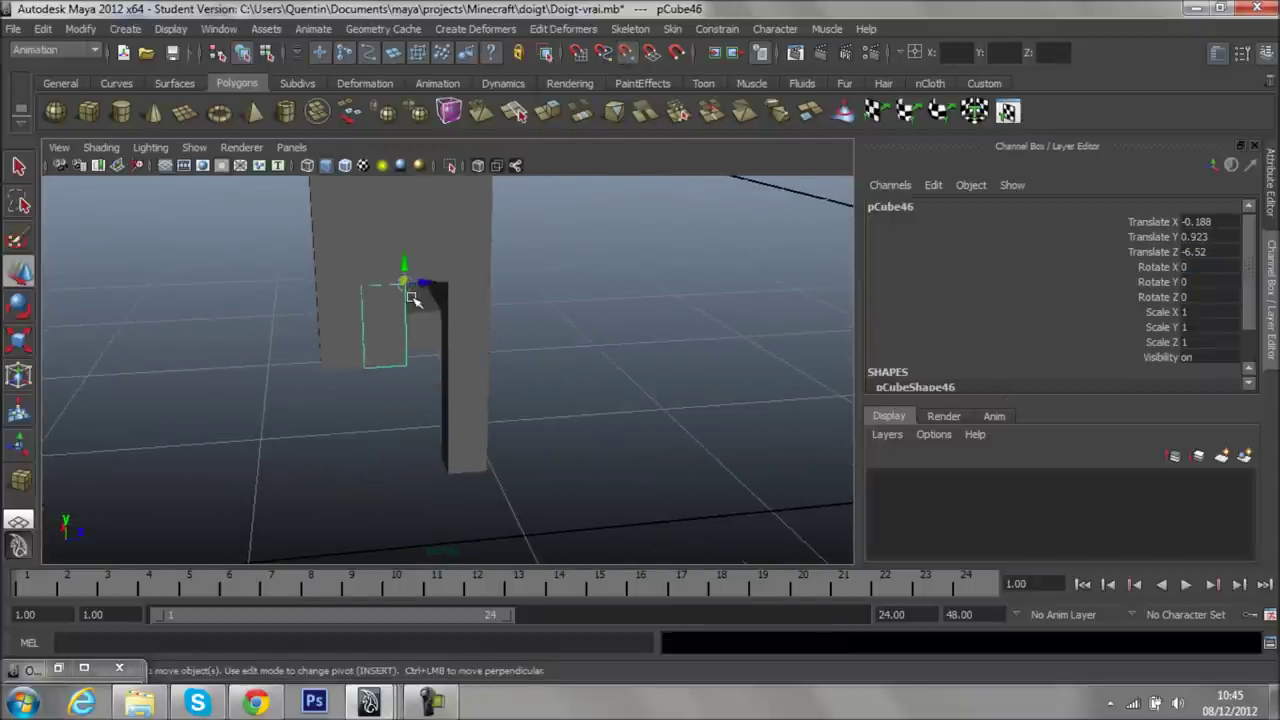
{"action": "mouse_move", "coordinate": [412, 290]}
{"action": "left_mouse_down"}
{"action": "mouse_move", "coordinate": [459, 460]}
{"action": "mouse_move", "coordinate": [491, 457]}
{"action": "left_mouse_up"}
{"action": "left_click", "coordinate": [563, 420]}
{"action": "left_click_drag", "start_coordinate": [563, 420], "coordinate": [536, 388], "text": "alt"}
- Undo the trial pCube46 changes and reopen the Outliner
{"action": "key", "text": "ctrl+z"}
{"action": "key", "text": "ctrl+z"}
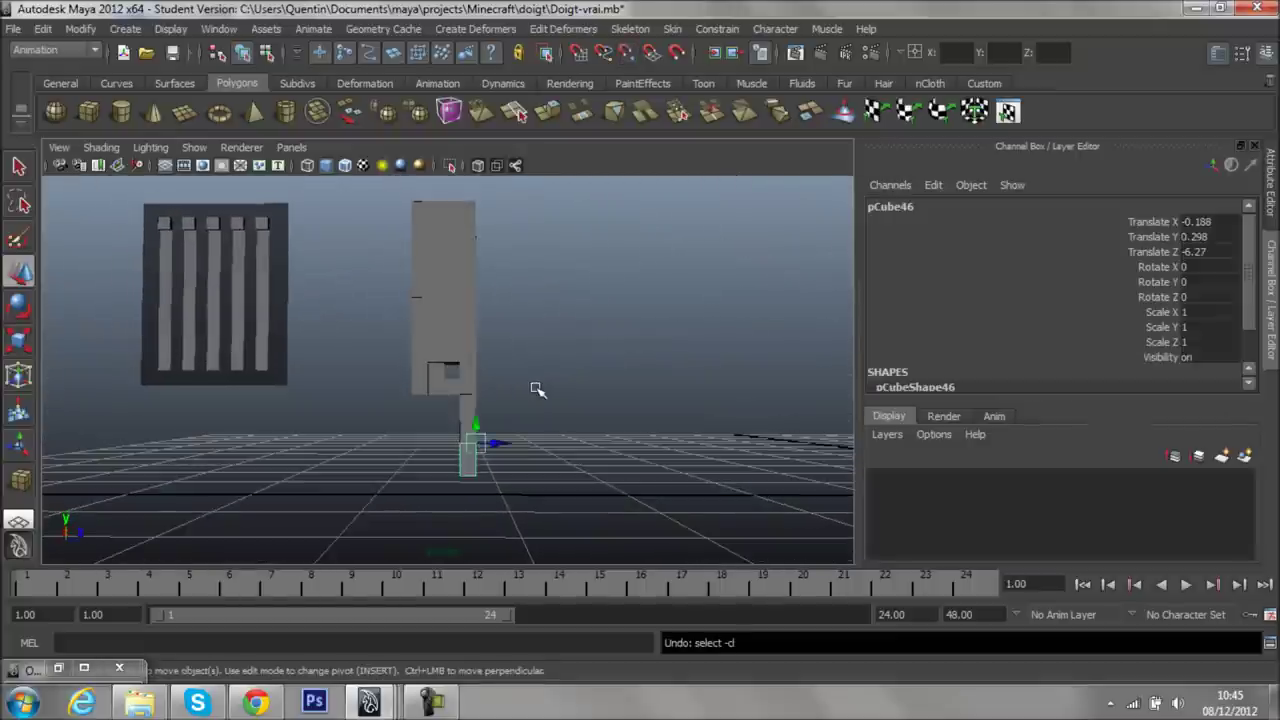
{"action": "key", "text": "ctrl+z"}
{"action": "key", "text": "ctrl+z"}
{"action": "right_click_drag", "start_coordinate": [537, 390], "coordinate": [590, 390], "text": "alt"}
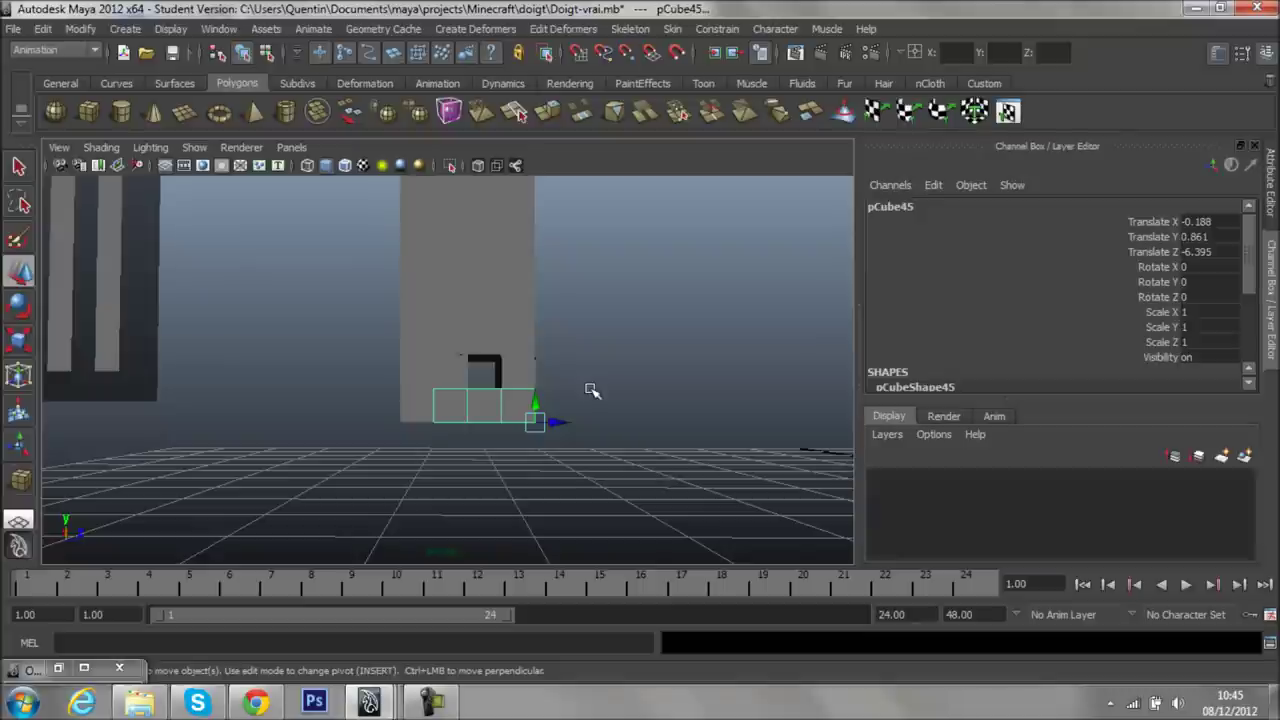
{"action": "mouse_move", "coordinate": [493, 250]}
{"action": "left_mouse_down", "text": "alt"}
{"action": "mouse_move", "coordinate": [517, 274]}
{"action": "mouse_move", "coordinate": [543, 420]}
{"action": "mouse_move", "coordinate": [517, 314]}
{"action": "mouse_move", "coordinate": [429, 206]}
{"action": "mouse_move", "coordinate": [243, 486]}
{"action": "left_mouse_up", "text": "alt"}
{"action": "key", "text": "shift+o"}
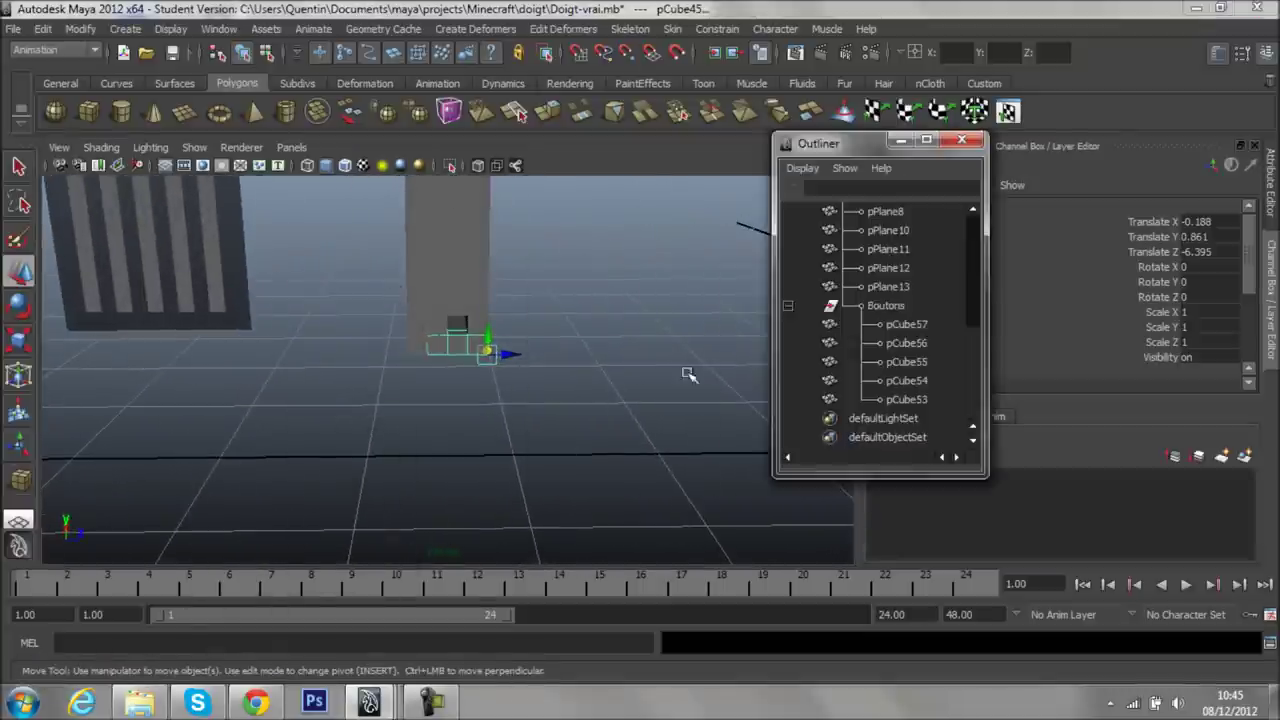
- Push slider knob pCube37 to the top of its slot, Translate Y 2.27
{"action": "scroll", "coordinate": [851, 343], "scroll_direction": "down", "scroll_amount": 5}
{"action": "mouse_move", "coordinate": [740, 355]}
{"action": "left_mouse_down", "text": "alt"}
{"action": "mouse_move", "coordinate": [74, 346]}
{"action": "mouse_move", "coordinate": [206, 434]}
{"action": "mouse_move", "coordinate": [200, 313]}
{"action": "mouse_move", "coordinate": [160, 305]}
{"action": "mouse_move", "coordinate": [165, 345]}
{"action": "left_mouse_up", "text": "alt"}
{"action": "left_click", "coordinate": [163, 280]}
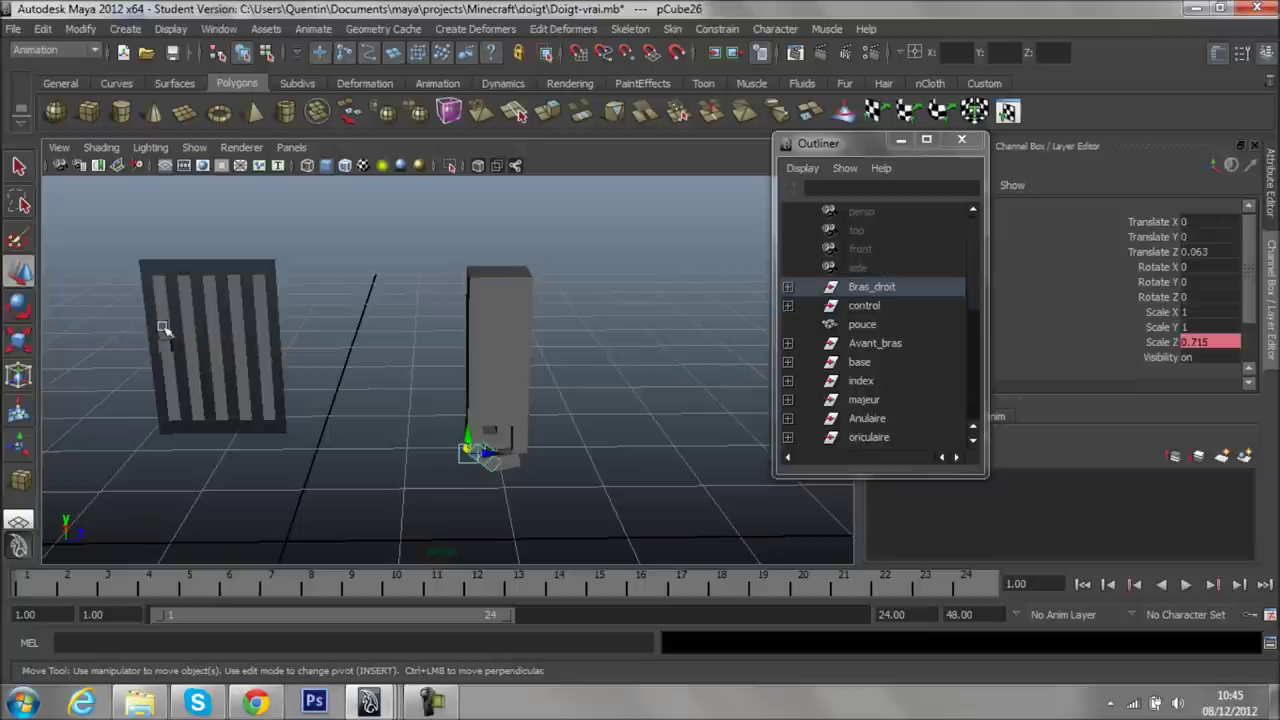
{"action": "left_click", "coordinate": [168, 352]}
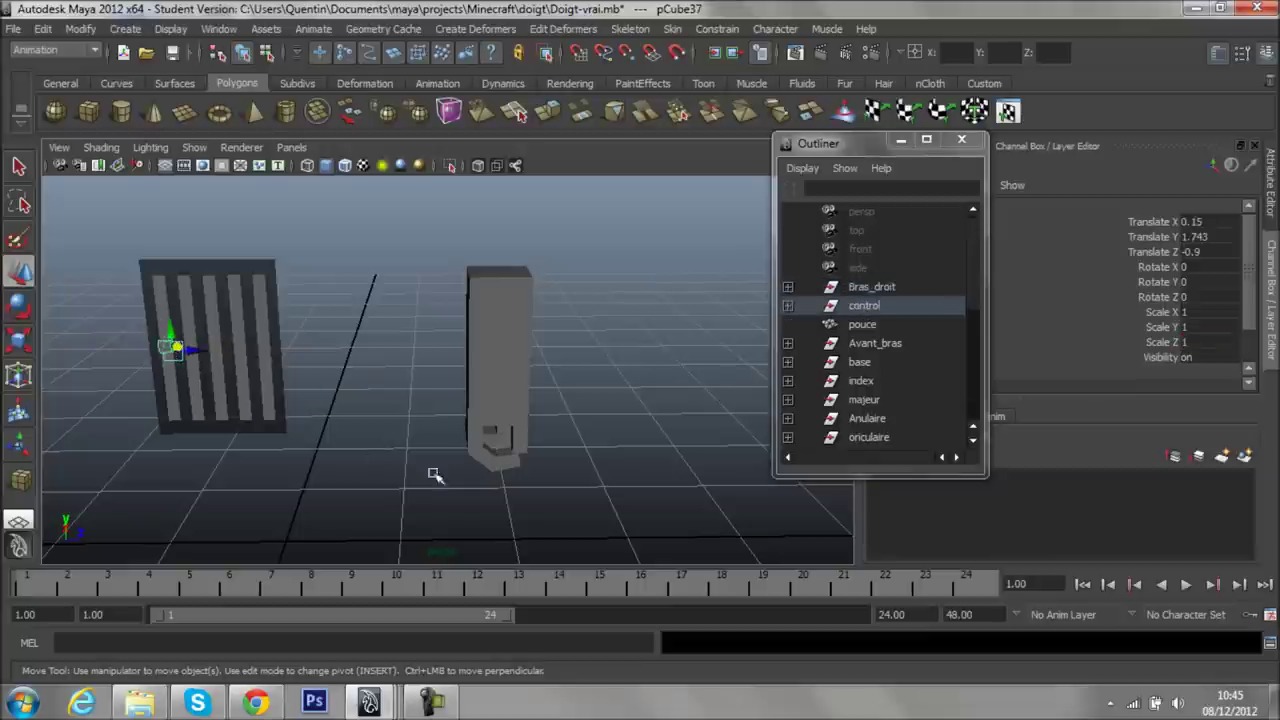
{"action": "left_click", "coordinate": [480, 463]}
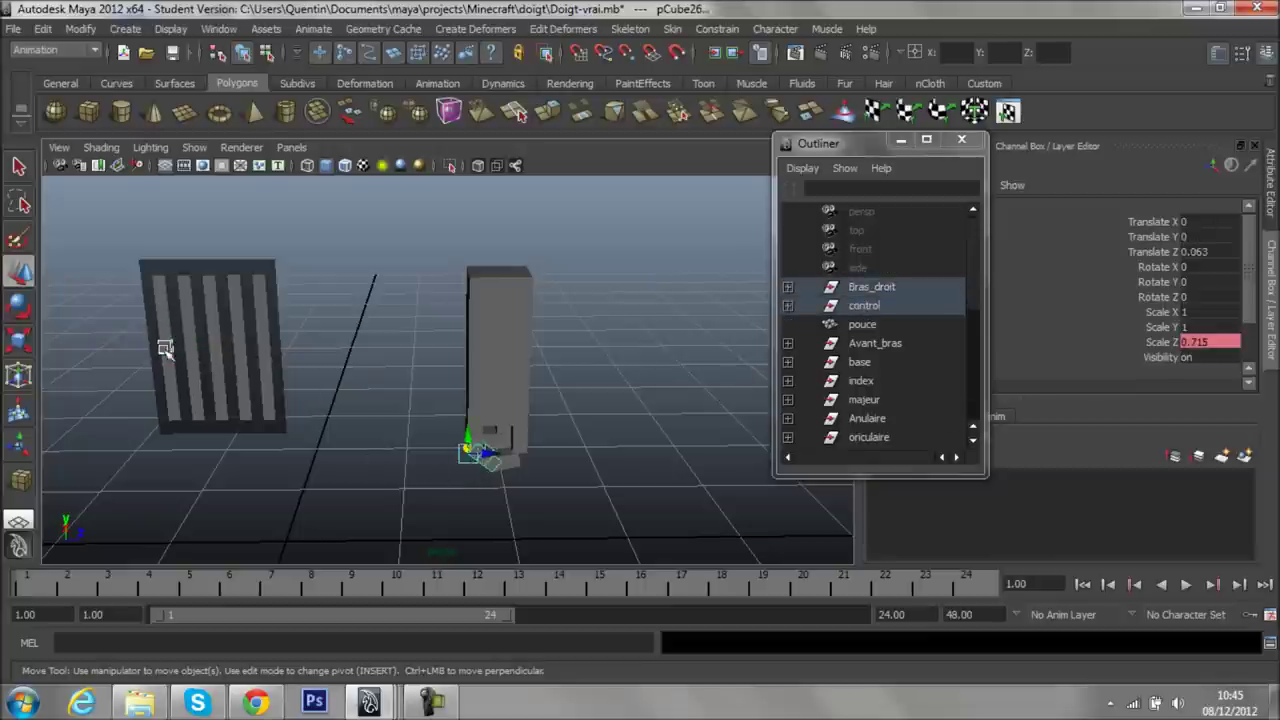
{"action": "left_click", "coordinate": [168, 348]}
{"action": "left_click_drag", "start_coordinate": [168, 348], "coordinate": [157, 273]}
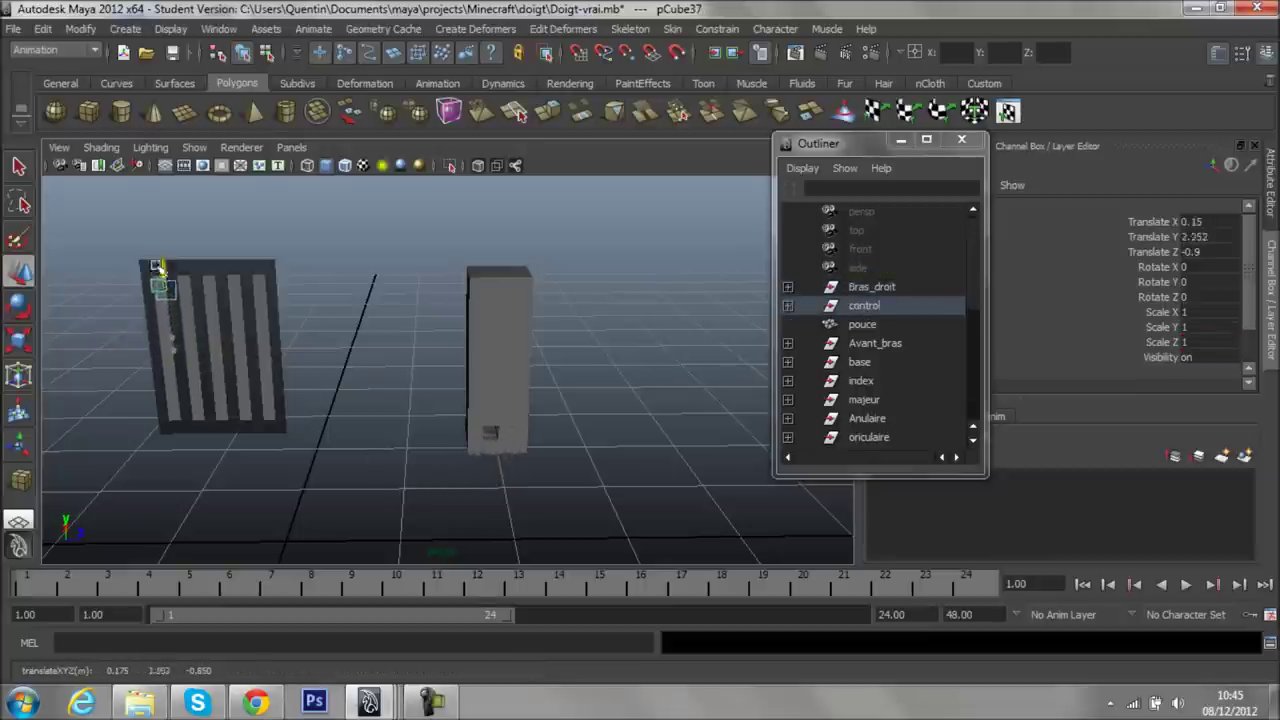
{"action": "left_click_drag", "start_coordinate": [157, 273], "coordinate": [162, 265]}
- Collapse the Boutons and controle_doigts groups in the Outliner
{"action": "mouse_move", "coordinate": [340, 453]}
{"action": "left_mouse_down", "text": "alt"}
{"action": "mouse_move", "coordinate": [306, 371]}
{"action": "mouse_move", "coordinate": [446, 409]}
{"action": "mouse_move", "coordinate": [709, 386]}
{"action": "left_mouse_up", "text": "alt"}
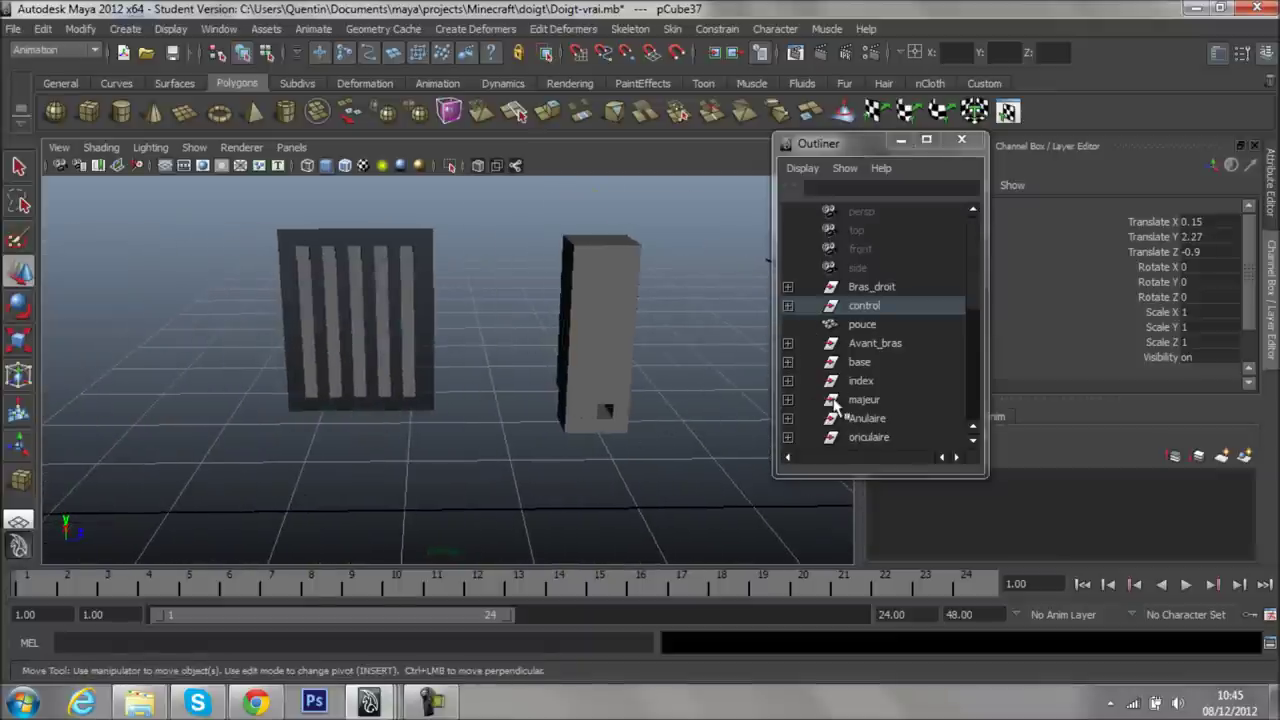
{"action": "scroll", "coordinate": [842, 398], "scroll_direction": "down", "scroll_amount": 5}
{"action": "scroll", "coordinate": [848, 420], "scroll_direction": "up", "scroll_amount": 5}
{"action": "scroll", "coordinate": [815, 440], "scroll_direction": "down", "scroll_amount": 5}
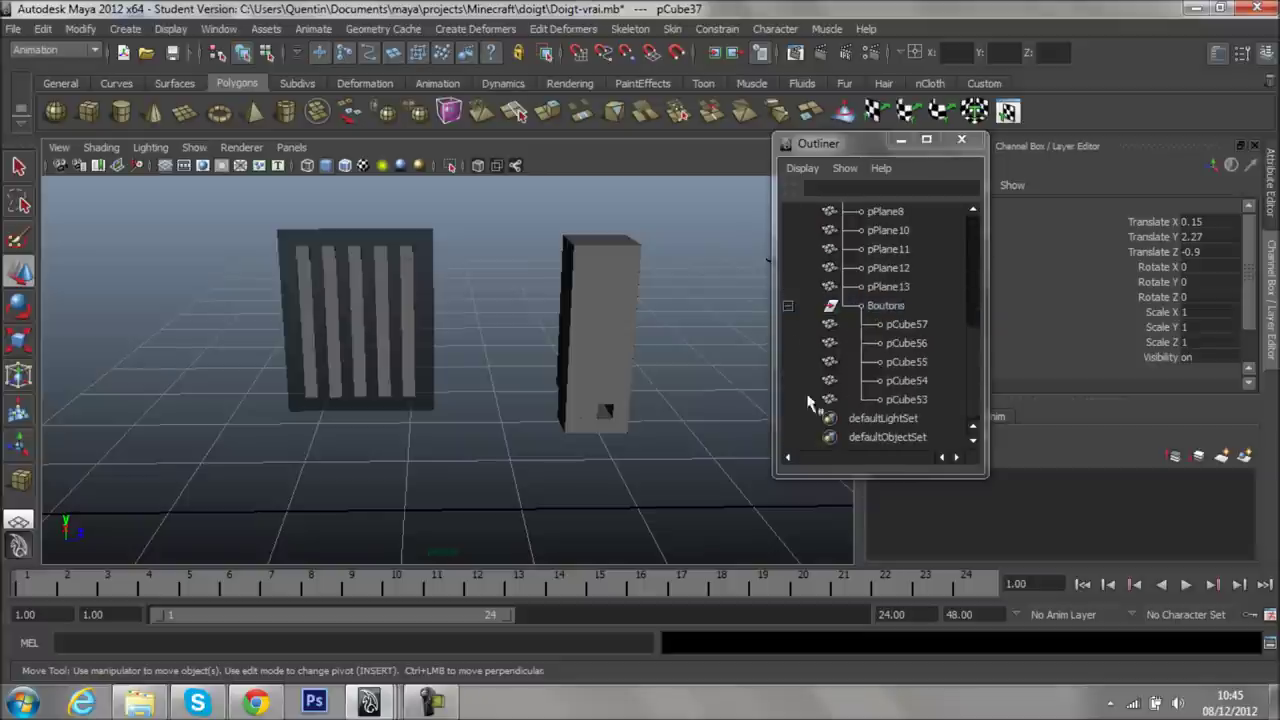
{"action": "left_click", "coordinate": [788, 306]}
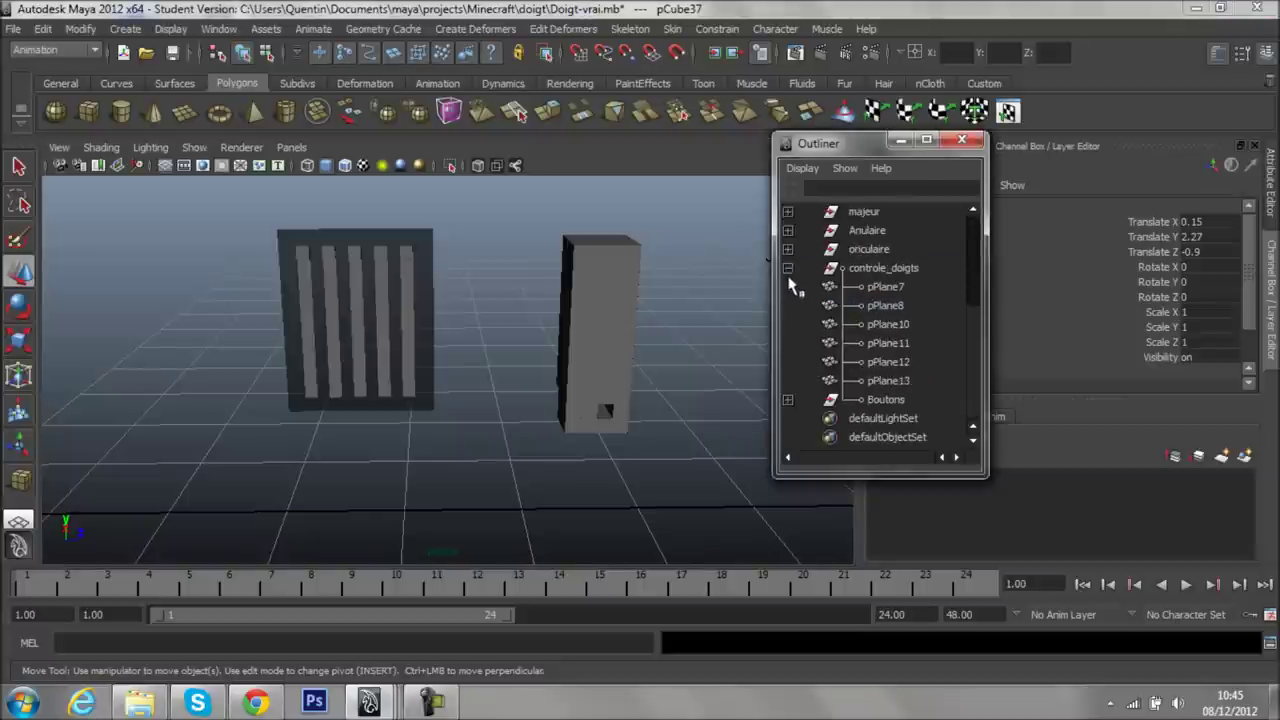
{"action": "left_click", "coordinate": [788, 268]}
- Select the index finger group after stepping through Avant_bras and base
{"action": "left_click", "coordinate": [862, 286]}
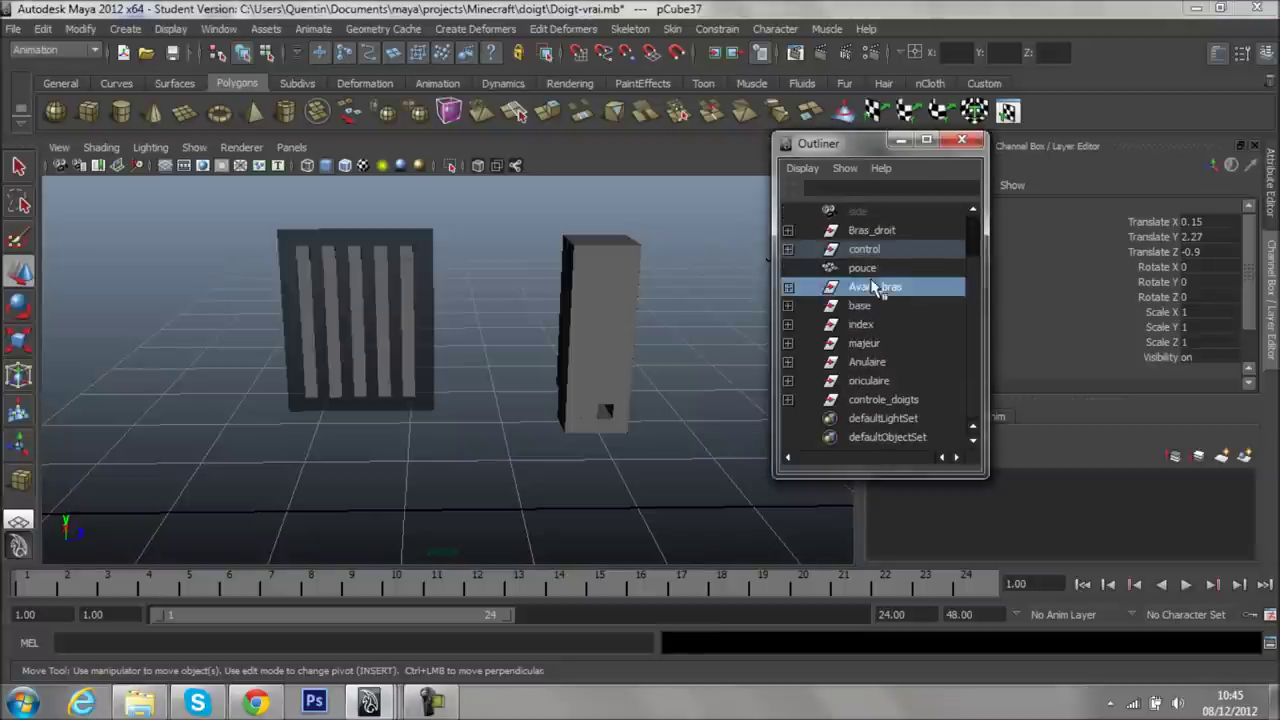
{"action": "left_click", "coordinate": [860, 305]}
{"action": "left_click", "coordinate": [861, 324]}
{"action": "scroll", "coordinate": [571, 421], "scroll_direction": "up", "scroll_amount": 3}
{"action": "left_click_drag", "start_coordinate": [571, 421], "coordinate": [476, 388], "text": "alt"}
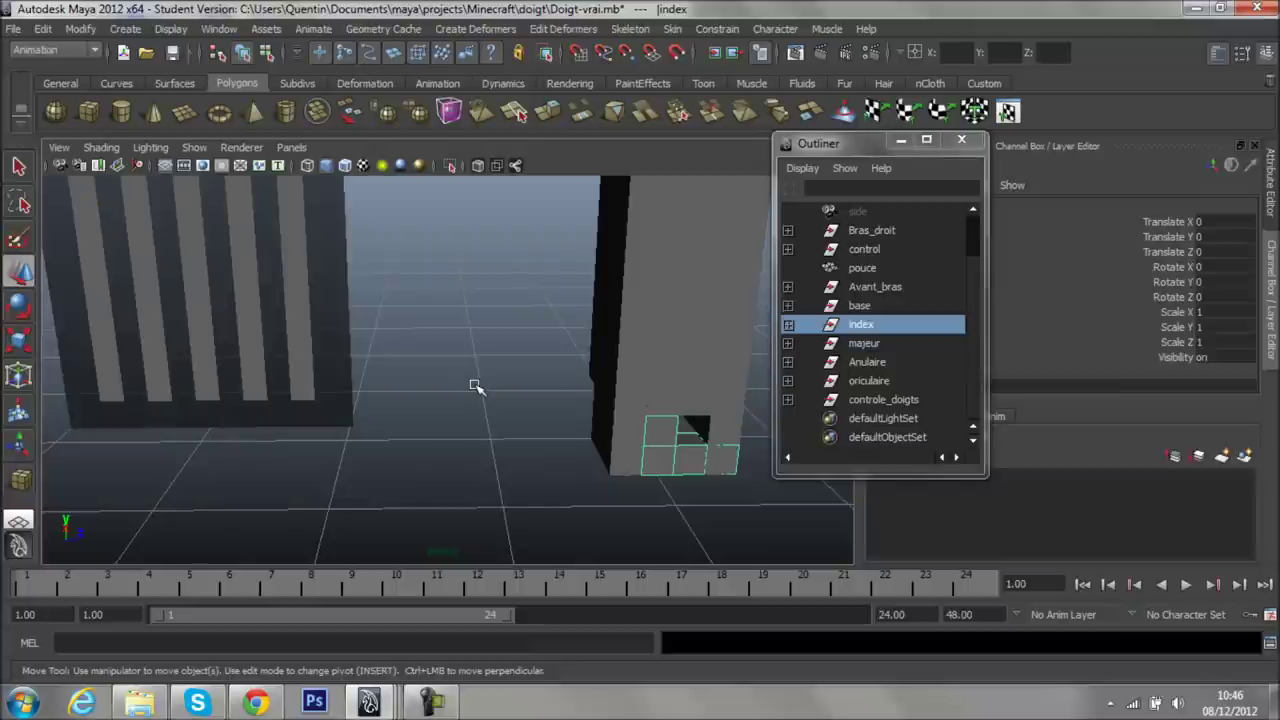
{"action": "scroll", "coordinate": [466, 343], "scroll_direction": "down", "scroll_amount": 3}
{"action": "key", "text": "space"}
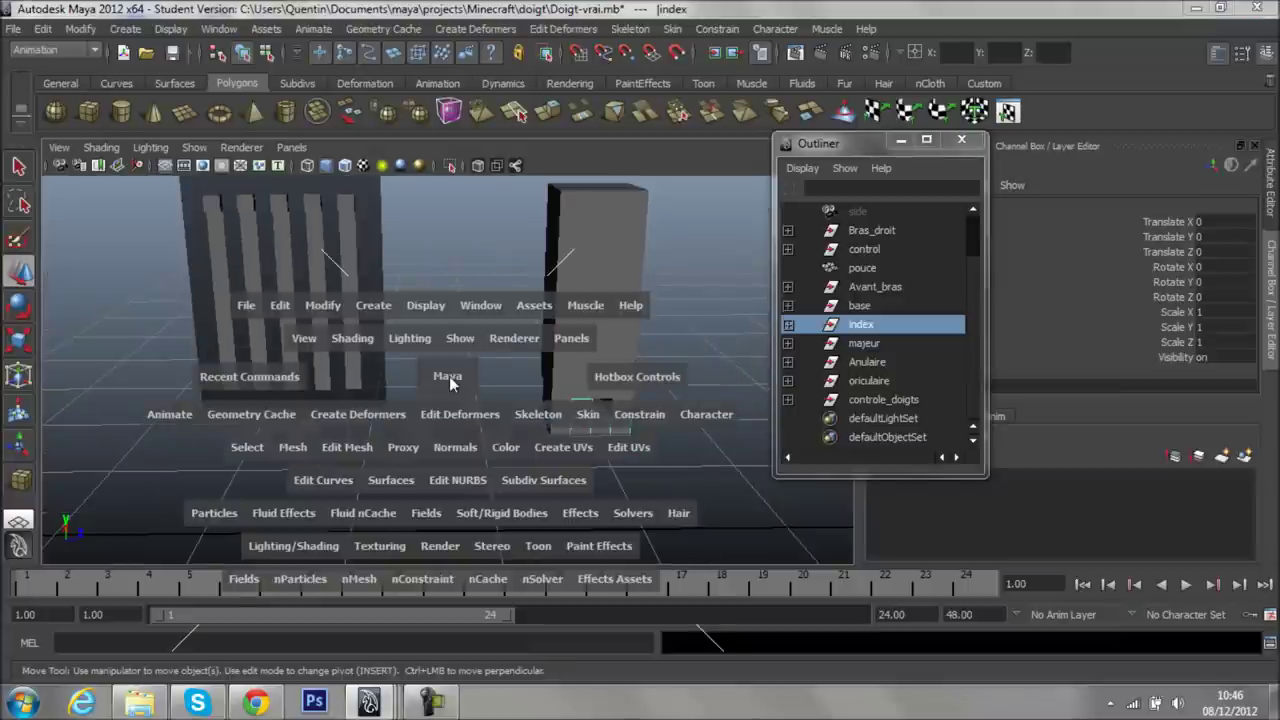
- Set a rest driven key linking control bar pCube53's Translate Y to the index group's Rotate X
{"action": "left_click", "coordinate": [170, 414]}
{"action": "mouse_move", "coordinate": [197, 92]}
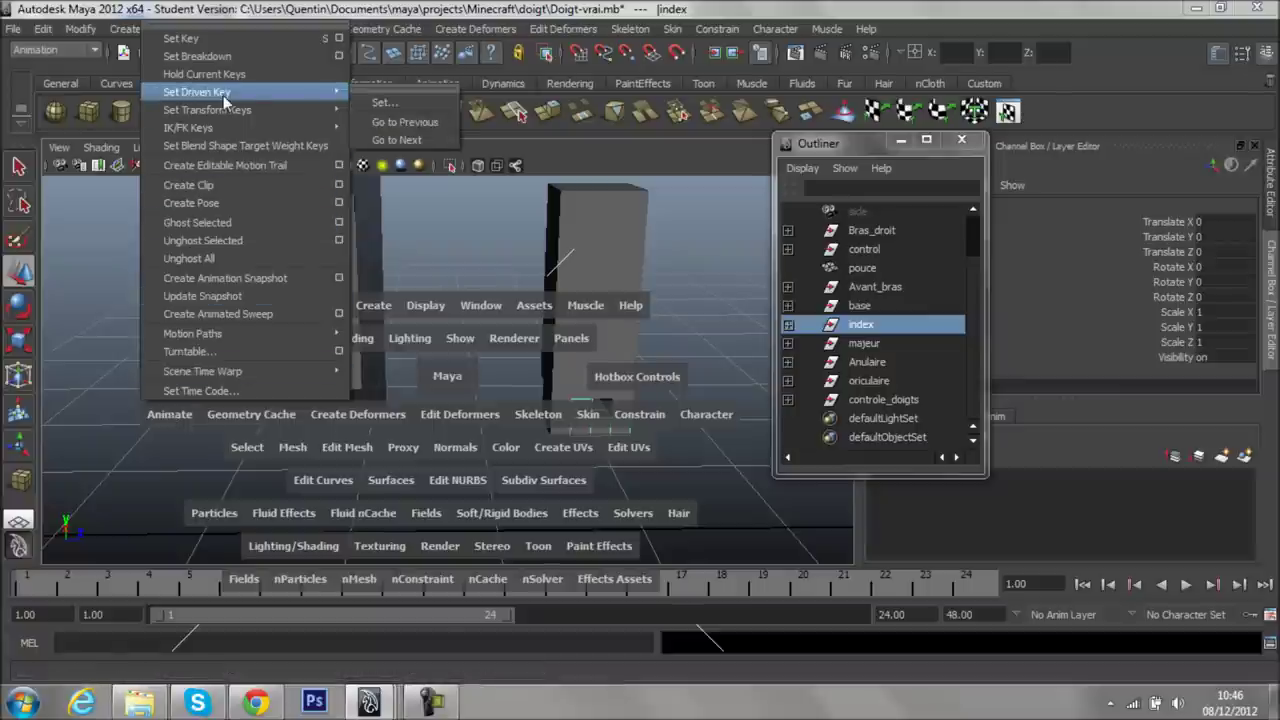
{"action": "left_click", "coordinate": [380, 102]}
{"action": "mouse_move", "coordinate": [486, 360]}
{"action": "left_mouse_down", "text": "alt"}
{"action": "mouse_move", "coordinate": [349, 429]}
{"action": "mouse_move", "coordinate": [406, 503]}
{"action": "left_mouse_up", "text": "alt"}
{"action": "middle_click_drag", "start_coordinate": [406, 503], "coordinate": [396, 374], "text": "alt"}
{"action": "mouse_move", "coordinate": [396, 374]}
{"action": "left_mouse_down", "text": "alt"}
{"action": "mouse_move", "coordinate": [314, 343]}
{"action": "mouse_move", "coordinate": [368, 397]}
{"action": "left_mouse_up", "text": "alt"}
{"action": "left_click", "coordinate": [285, 308]}
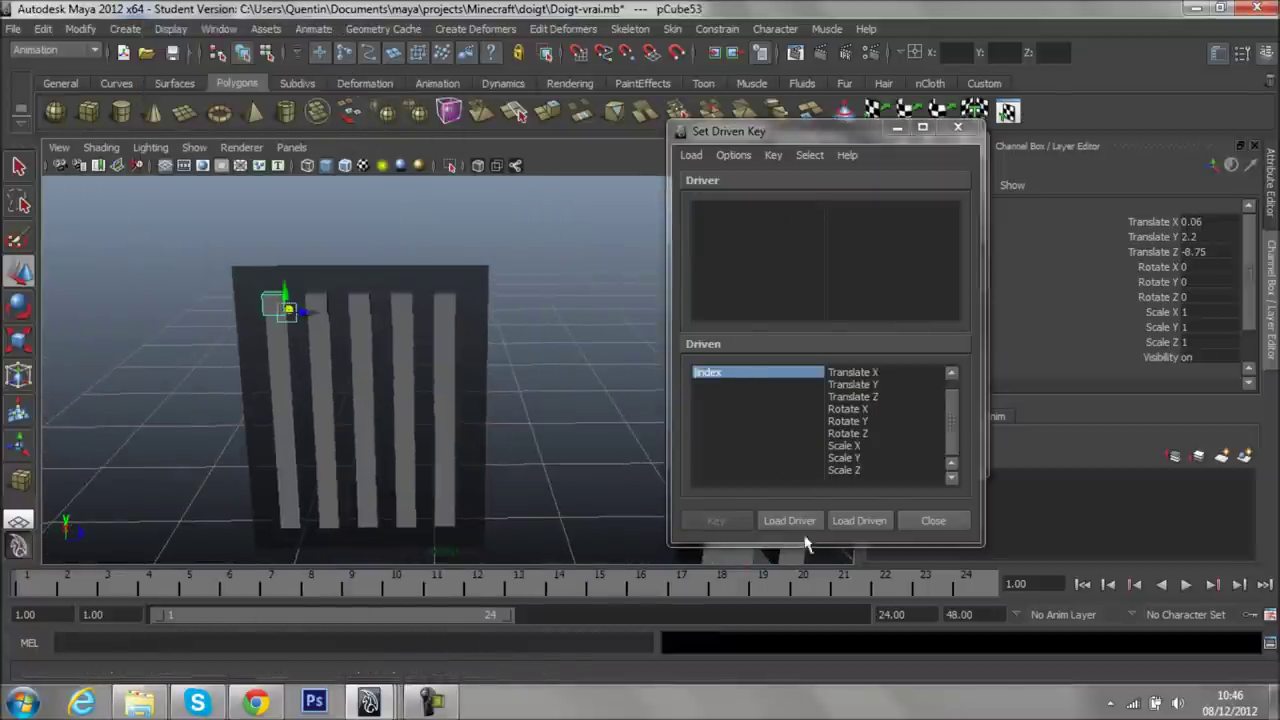
{"action": "left_click", "coordinate": [789, 520]}
{"action": "mouse_move", "coordinate": [553, 435]}
{"action": "middle_mouse_down", "text": "alt"}
{"action": "mouse_move", "coordinate": [445, 415]}
{"action": "mouse_move", "coordinate": [364, 418]}
{"action": "middle_mouse_up", "text": "alt"}
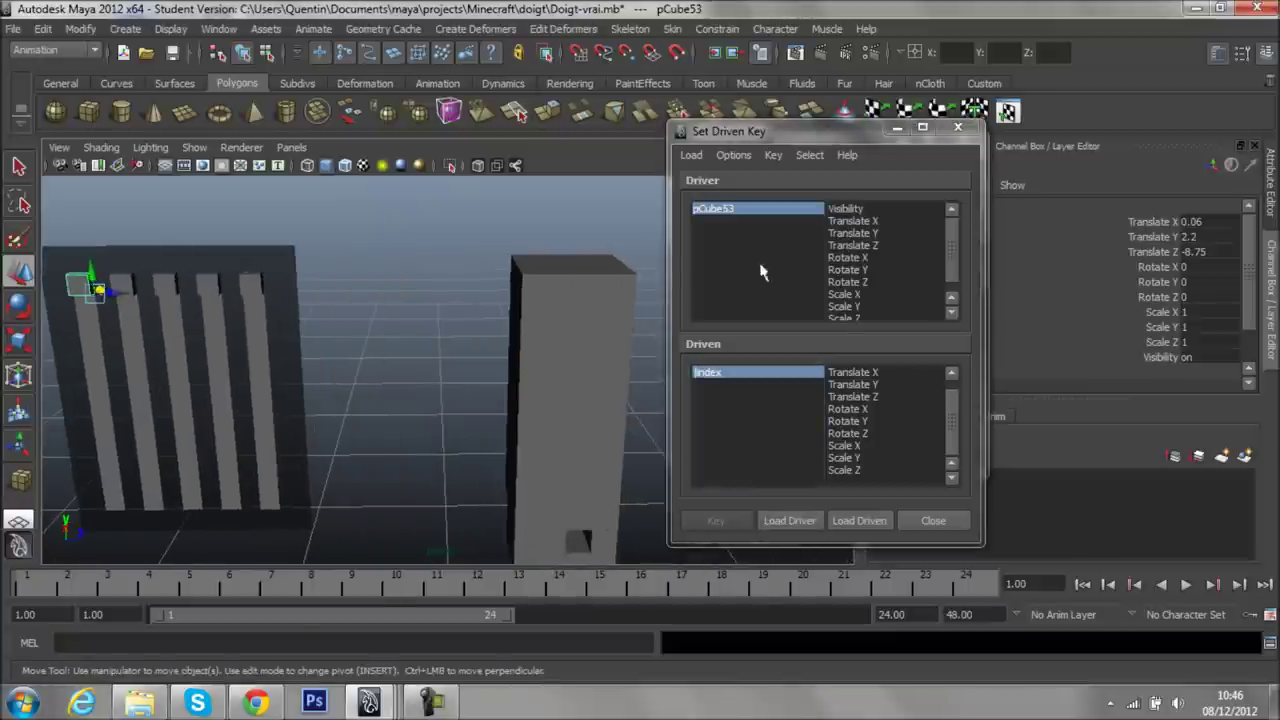
{"action": "left_click", "coordinate": [865, 233]}
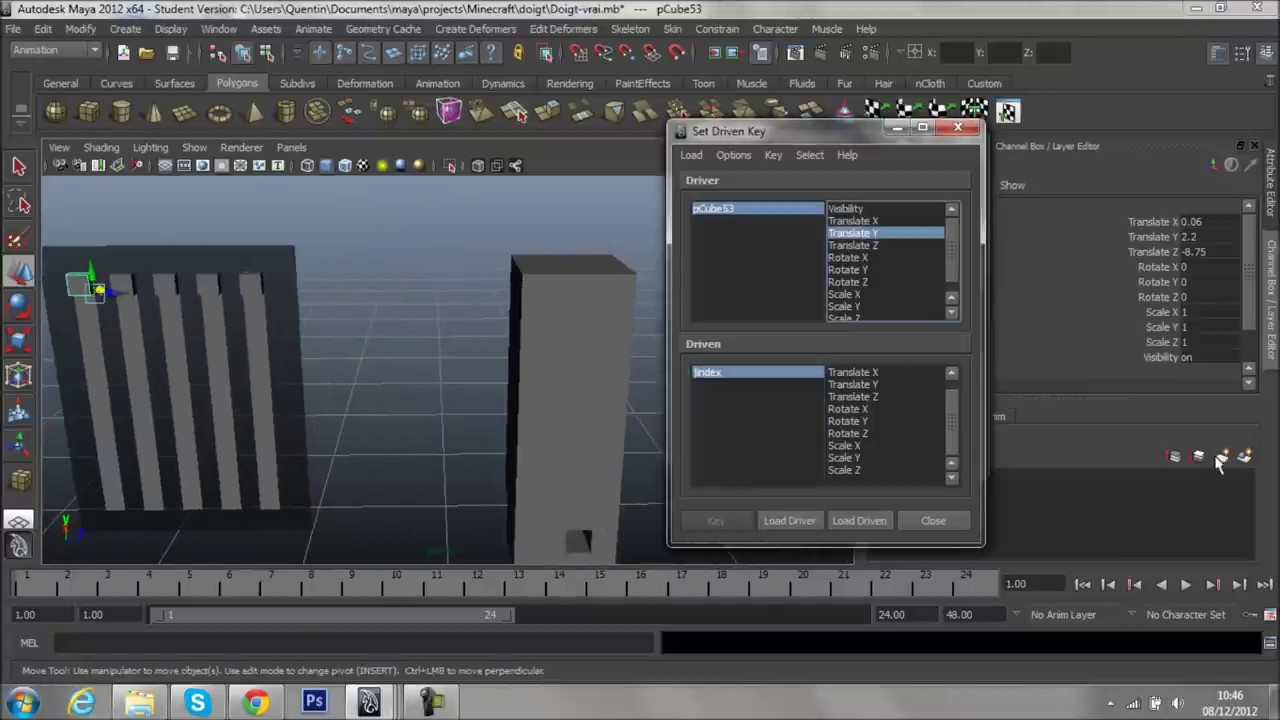
{"action": "left_click", "coordinate": [855, 409]}
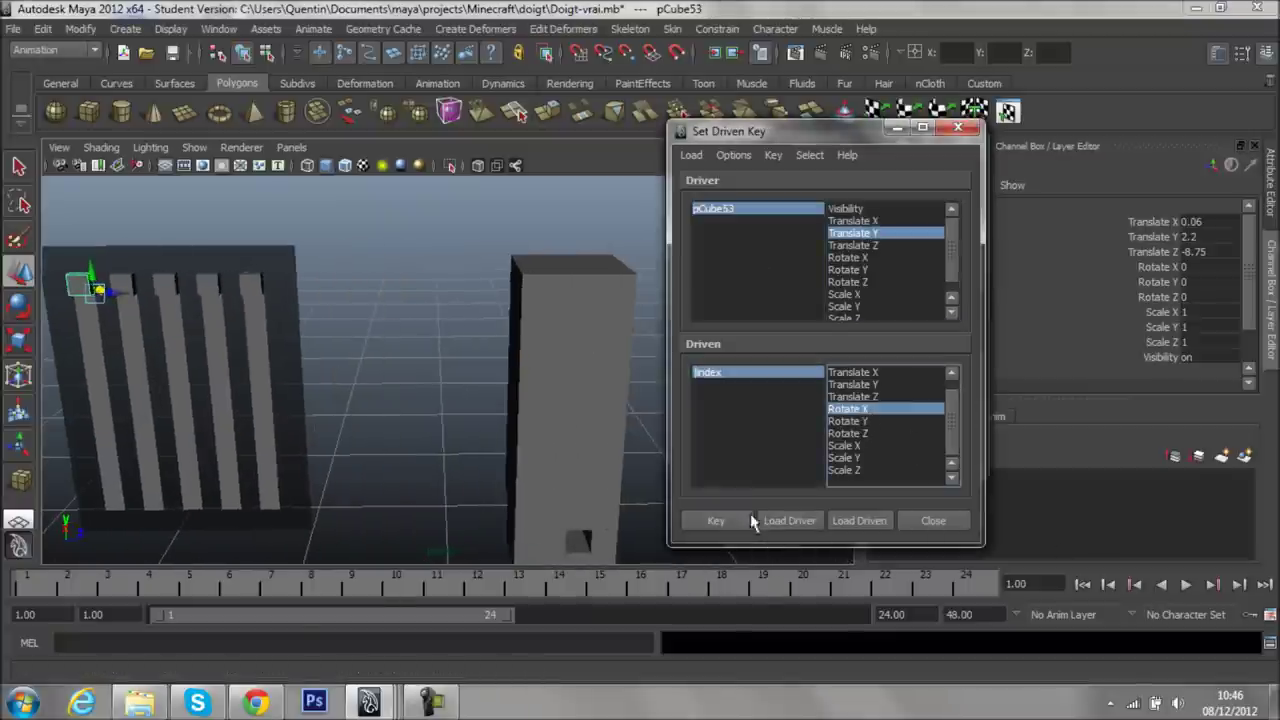
{"action": "left_click", "coordinate": [722, 522]}
- Slide the control bar down and try bending the index finger to -90, then undo
{"action": "middle_click_drag", "start_coordinate": [536, 441], "coordinate": [586, 371], "text": "alt"}
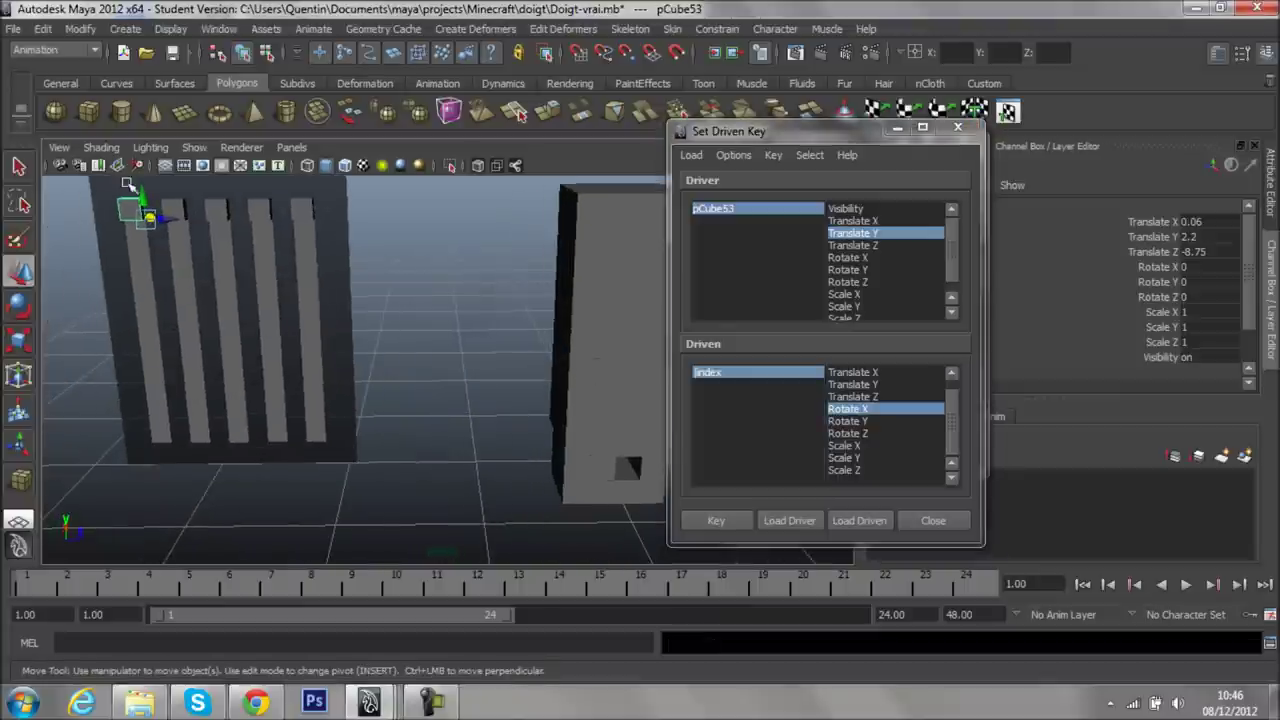
{"action": "left_click_drag", "start_coordinate": [138, 198], "coordinate": [197, 450]}
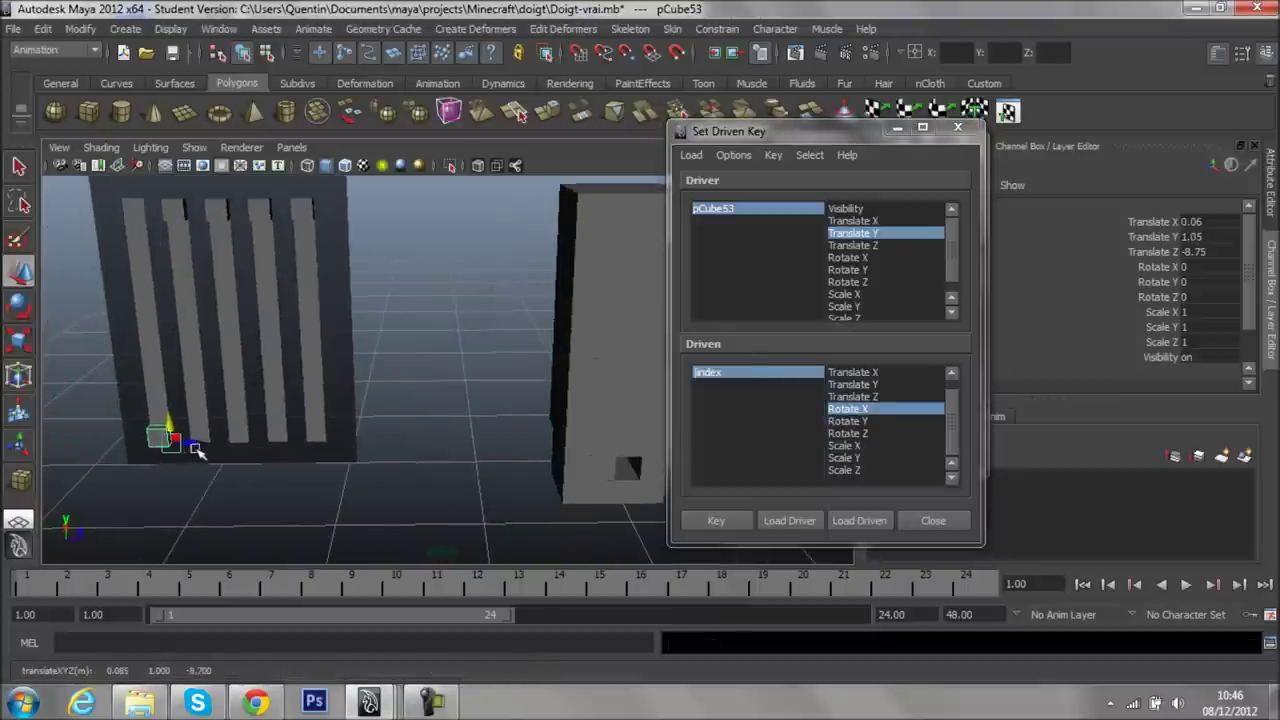
{"action": "left_click", "coordinate": [752, 372]}
{"action": "left_click", "coordinate": [878, 410]}
{"action": "left_click", "coordinate": [771, 372]}
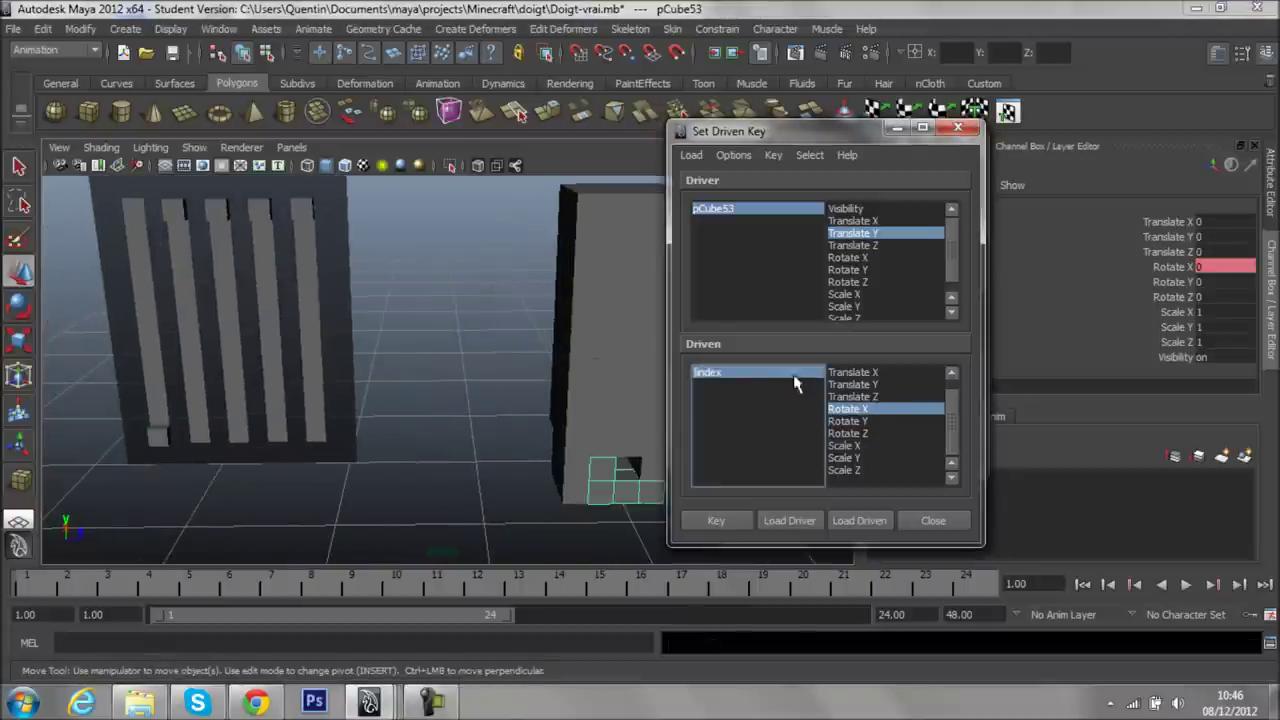
{"action": "left_click", "coordinate": [1212, 267]}
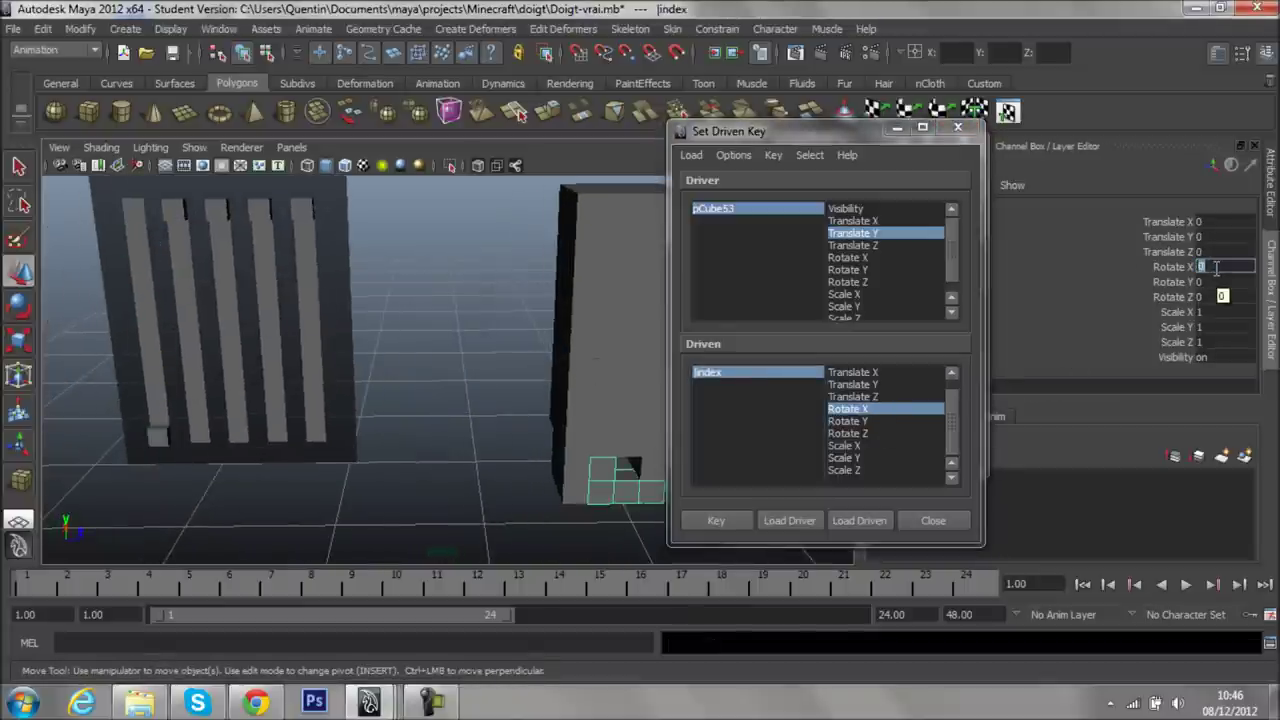
{"action": "type", "text": "-90"}
{"action": "key", "text": "Return"}
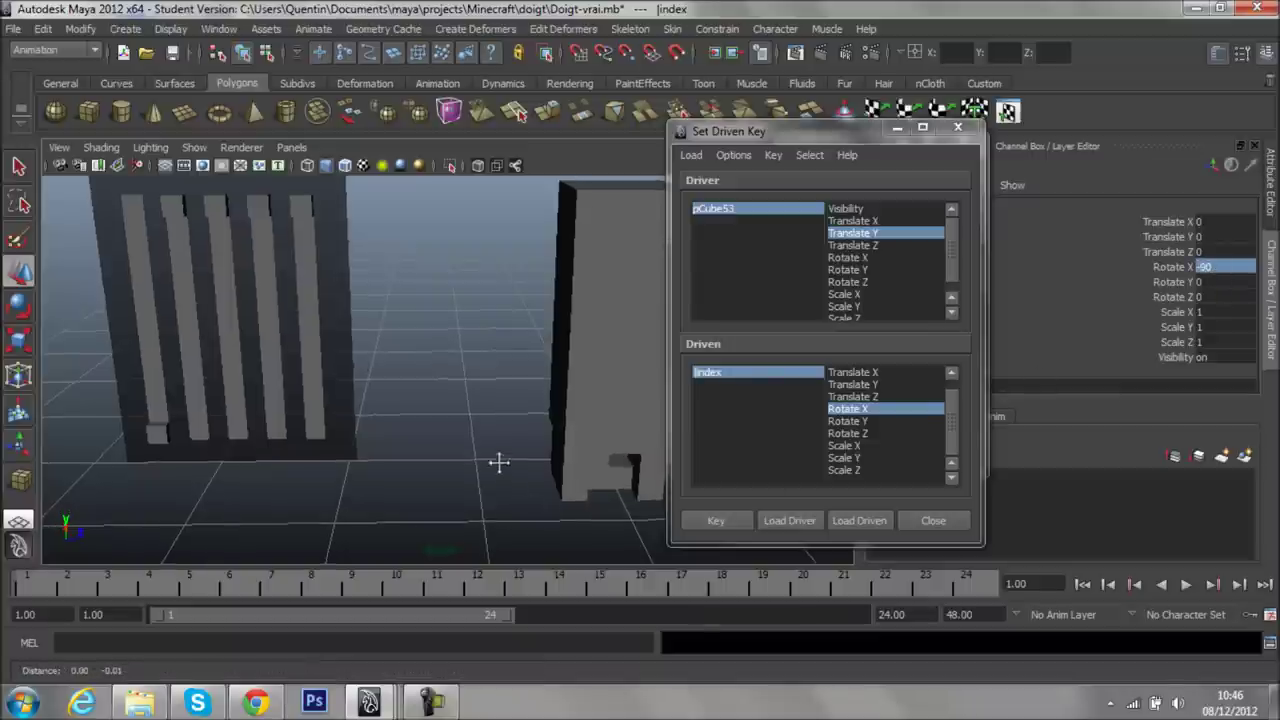
{"action": "left_click_drag", "start_coordinate": [509, 465], "coordinate": [309, 425], "text": "alt"}
{"action": "key", "text": "ctrl+z"}
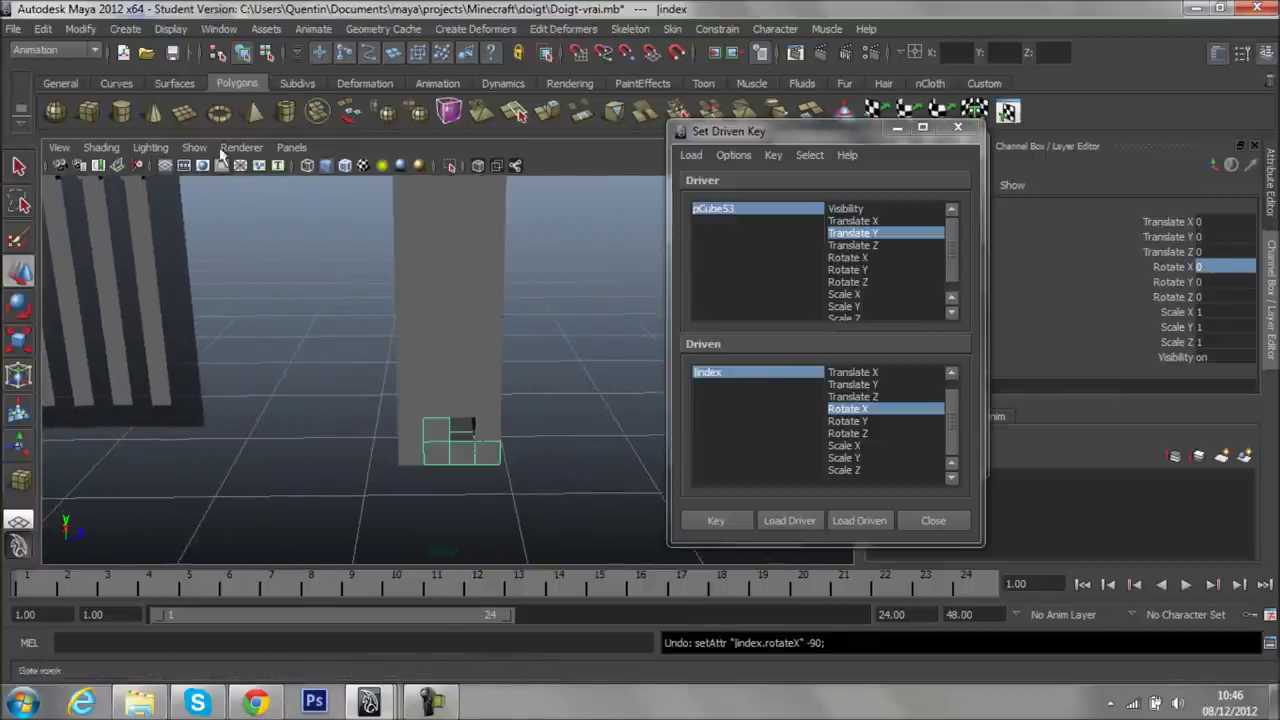
- Center the finger's pivot and move it down to the finger's lower edge
{"action": "left_click", "coordinate": [81, 28]}
{"action": "left_click", "coordinate": [130, 204]}
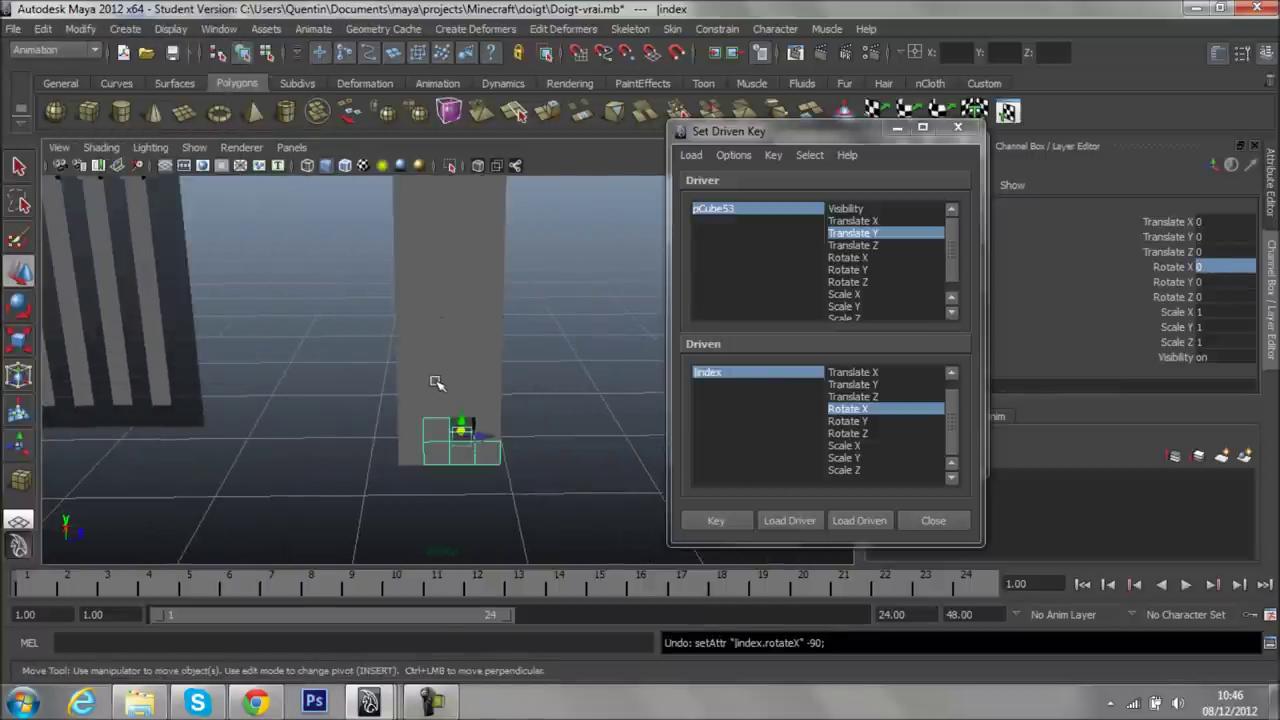
{"action": "key", "text": "Insert"}
{"action": "mouse_move", "coordinate": [458, 432]}
{"action": "left_mouse_down"}
{"action": "mouse_move", "coordinate": [499, 464]}
{"action": "mouse_move", "coordinate": [511, 432]}
{"action": "mouse_move", "coordinate": [583, 463]}
{"action": "left_mouse_up"}
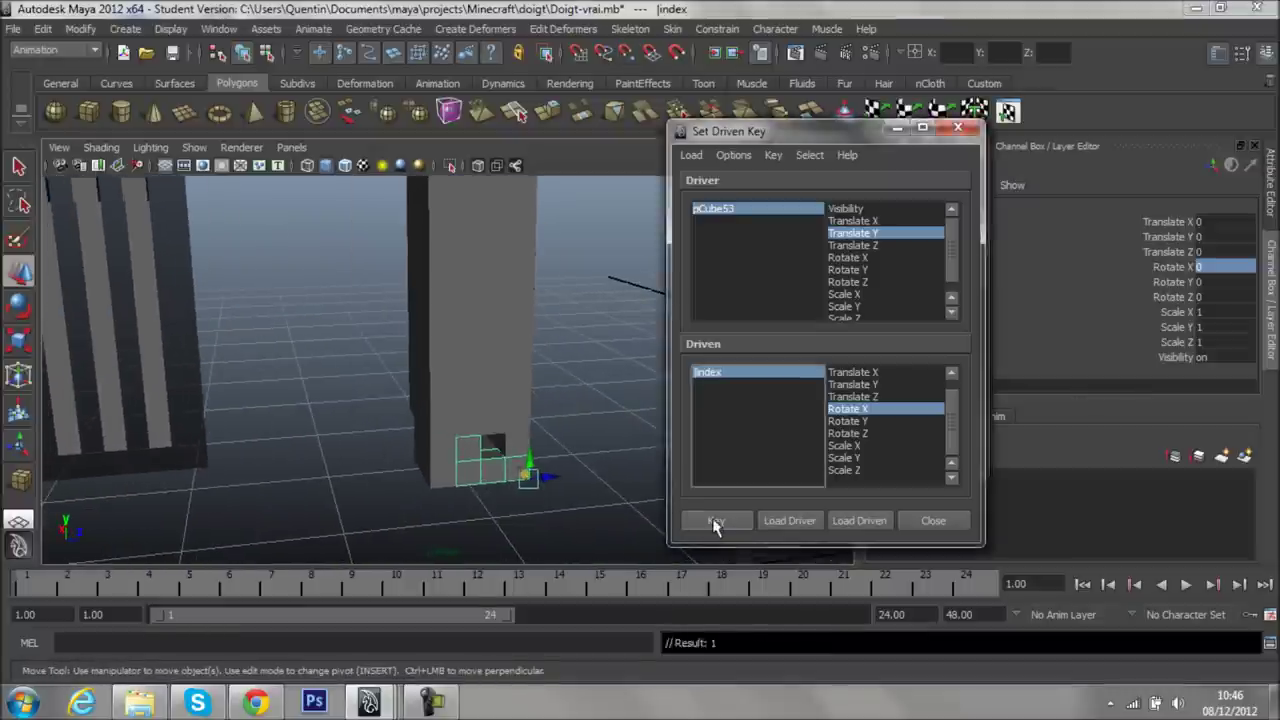
{"action": "left_click_drag", "start_coordinate": [580, 400], "coordinate": [357, 389], "text": "alt"}
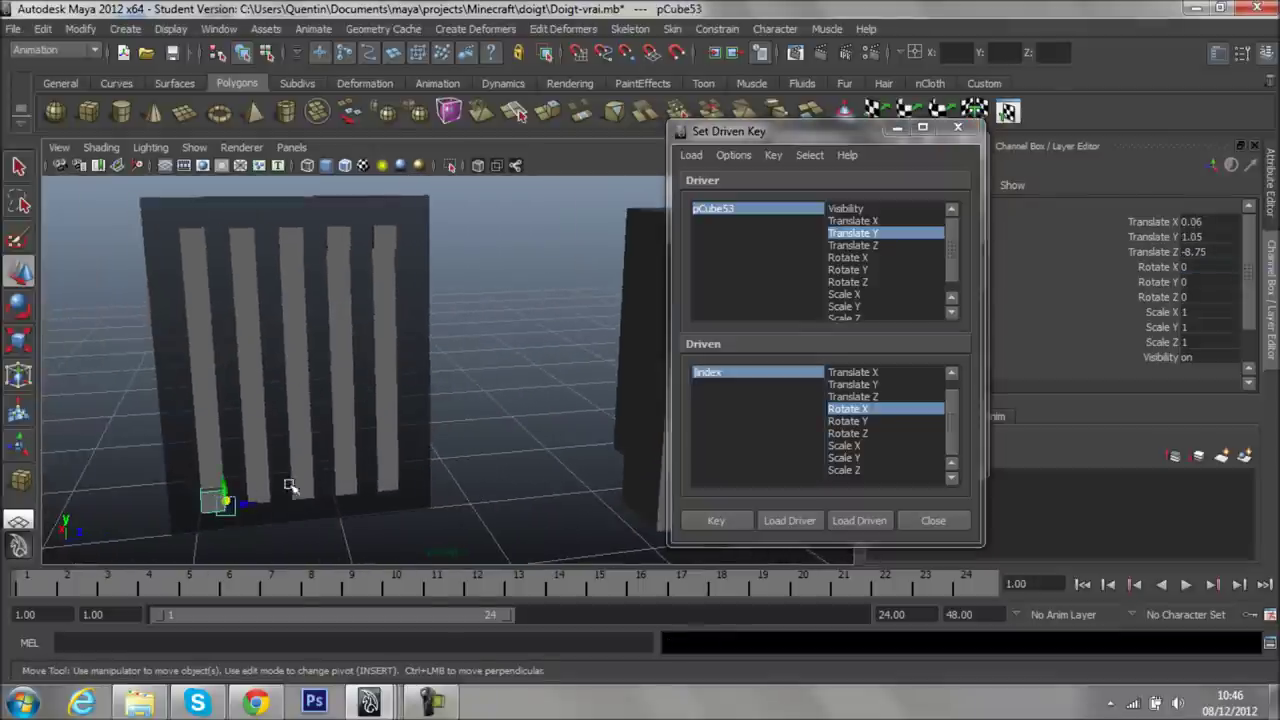
{"action": "key", "text": "ctrl+z"}
{"action": "key", "text": "ctrl+z"}
{"action": "key", "text": "ctrl+z"}
{"action": "key", "text": "ctrl+z"}
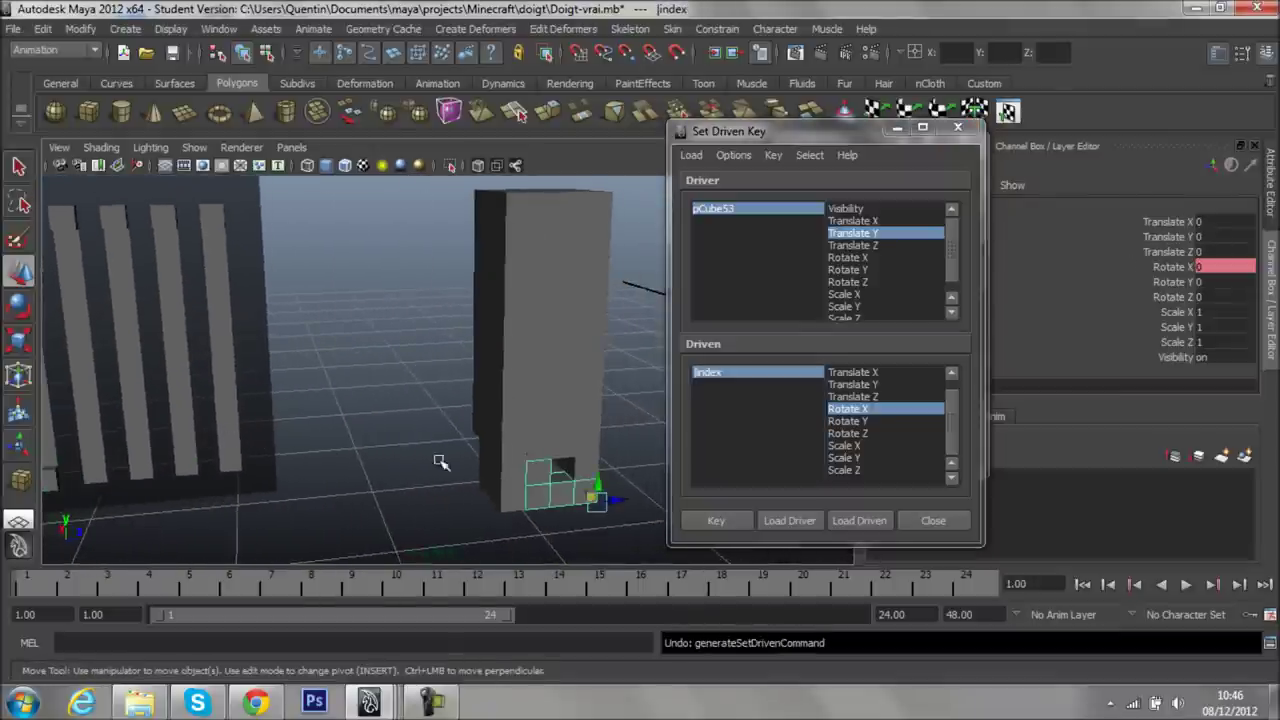
- Bend the index finger to Rotate X -90 and record it as a driven key
{"action": "left_click", "coordinate": [1223, 266]}
{"action": "key", "text": "Return"}
{"action": "mouse_move", "coordinate": [373, 406]}
{"action": "left_mouse_down", "text": "alt"}
{"action": "mouse_move", "coordinate": [600, 357]}
{"action": "mouse_move", "coordinate": [559, 372]}
{"action": "left_mouse_up", "text": "alt"}
{"action": "left_click", "coordinate": [222, 457]}
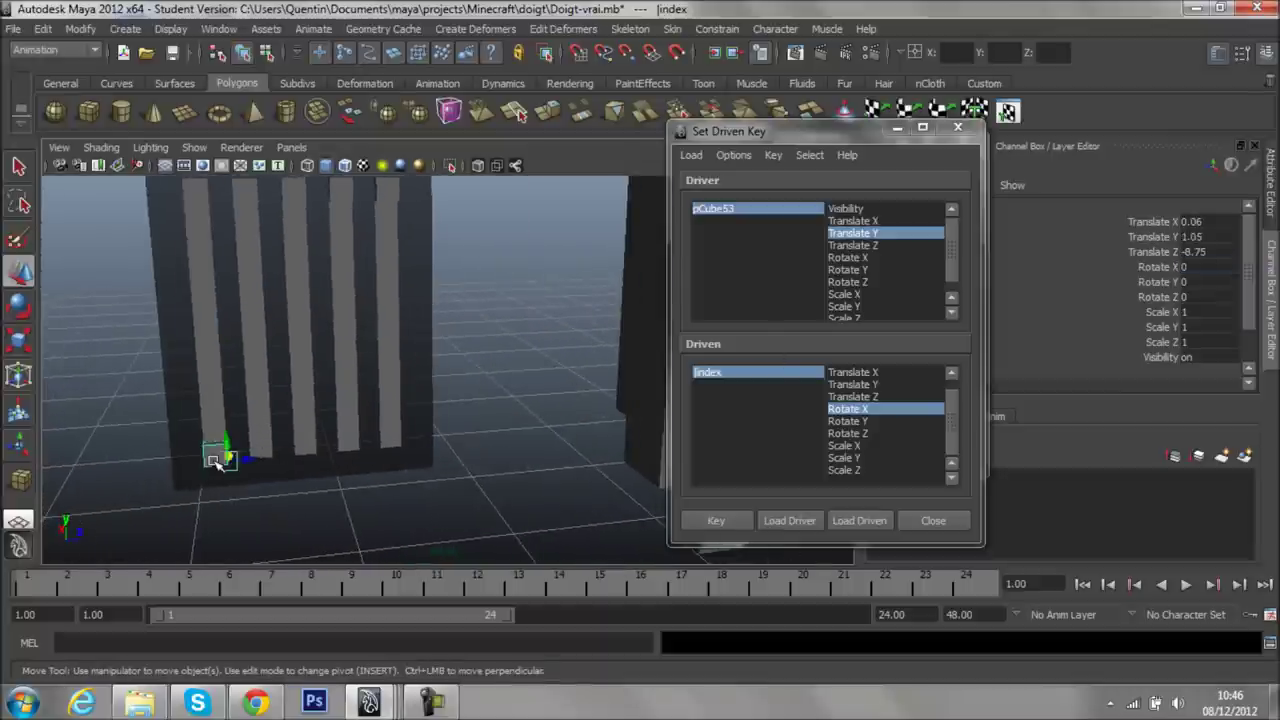
{"action": "left_click", "coordinate": [717, 520]}
- Minimize the Set Driven Key window, zoom in, and select the small block by the finger
{"action": "mouse_move", "coordinate": [600, 460]}
{"action": "left_mouse_down", "text": "alt"}
{"action": "mouse_move", "coordinate": [474, 448]}
{"action": "mouse_move", "coordinate": [540, 430]}
{"action": "mouse_move", "coordinate": [343, 394]}
{"action": "mouse_move", "coordinate": [330, 250]}
{"action": "mouse_move", "coordinate": [366, 400]}
{"action": "left_mouse_up", "text": "alt"}
{"action": "left_click", "coordinate": [897, 128]}
{"action": "right_click_drag", "start_coordinate": [366, 446], "coordinate": [531, 451], "text": "alt"}
{"action": "left_click_drag", "start_coordinate": [531, 451], "coordinate": [329, 277], "text": "alt"}
{"action": "mouse_move", "coordinate": [329, 277]}
{"action": "right_mouse_down", "text": "alt"}
{"action": "mouse_move", "coordinate": [286, 266]}
{"action": "mouse_move", "coordinate": [304, 305]}
{"action": "right_mouse_up", "text": "alt"}
{"action": "mouse_move", "coordinate": [304, 304]}
{"action": "left_mouse_down", "text": "alt"}
{"action": "mouse_move", "coordinate": [414, 337]}
{"action": "mouse_move", "coordinate": [449, 329]}
{"action": "mouse_move", "coordinate": [510, 392]}
{"action": "left_mouse_up", "text": "alt"}
{"action": "left_click", "coordinate": [502, 400]}
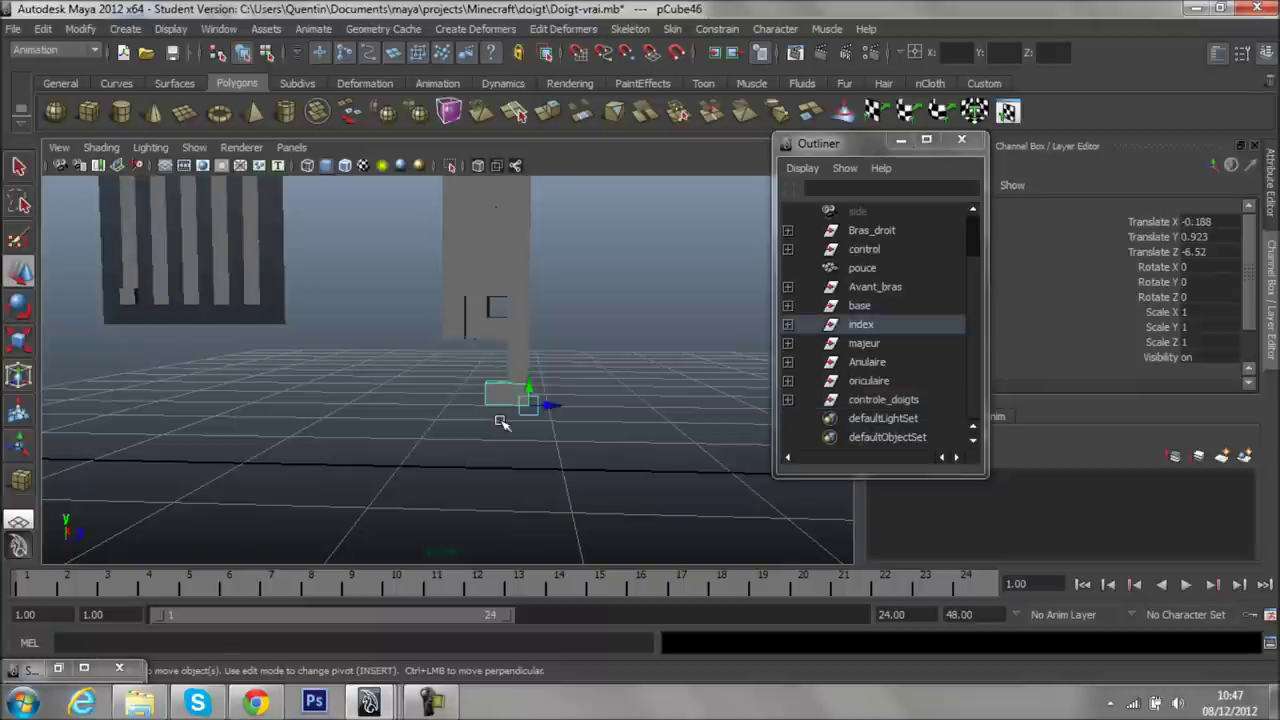
- Slide the finger control bar to test the bend, then undo the move
{"action": "left_click", "coordinate": [526, 457]}
{"action": "right_click_drag", "start_coordinate": [526, 457], "coordinate": [563, 437], "text": "alt"}
{"action": "mouse_move", "coordinate": [563, 437]}
{"action": "left_mouse_down", "text": "alt"}
{"action": "mouse_move", "coordinate": [623, 443]}
{"action": "mouse_move", "coordinate": [474, 500]}
{"action": "mouse_move", "coordinate": [531, 460]}
{"action": "mouse_move", "coordinate": [570, 508]}
{"action": "left_mouse_up", "text": "alt"}
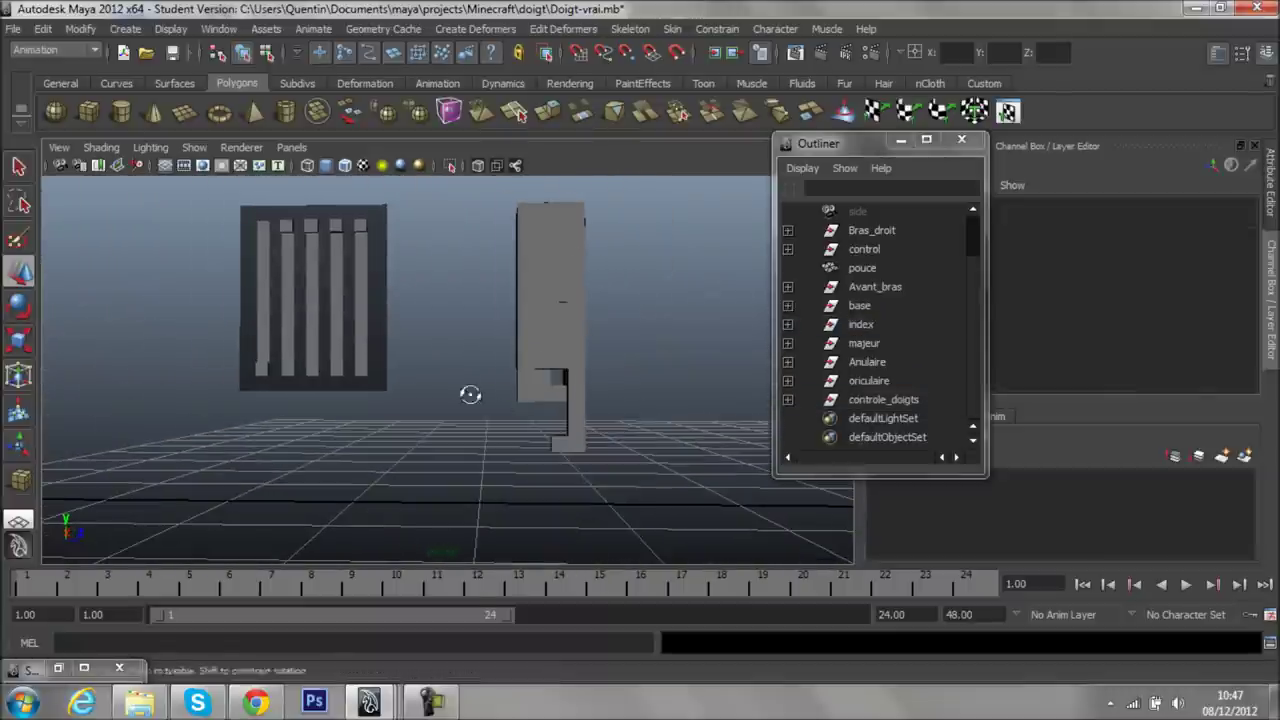
{"action": "right_click_drag", "start_coordinate": [471, 391], "coordinate": [480, 417], "text": "alt"}
{"action": "middle_click_drag", "start_coordinate": [480, 417], "coordinate": [429, 388], "text": "alt"}
{"action": "mouse_move", "coordinate": [429, 388]}
{"action": "right_mouse_down", "text": "alt"}
{"action": "mouse_move", "coordinate": [611, 523]}
{"action": "mouse_move", "coordinate": [506, 543]}
{"action": "mouse_move", "coordinate": [505, 450]}
{"action": "right_mouse_up", "text": "alt"}
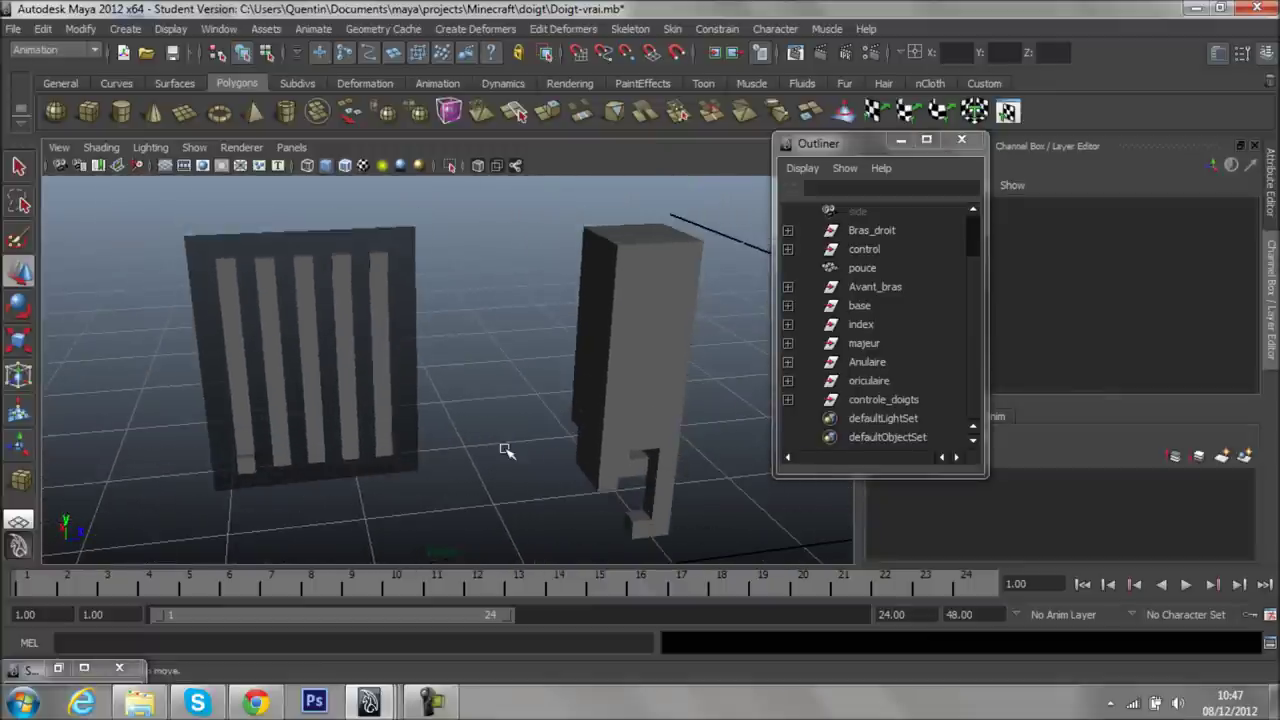
{"action": "left_click", "coordinate": [250, 472]}
{"action": "mouse_move", "coordinate": [250, 455]}
{"action": "left_mouse_down"}
{"action": "mouse_move", "coordinate": [255, 220]}
{"action": "mouse_move", "coordinate": [255, 460]}
{"action": "left_mouse_up"}
{"action": "key", "text": "ctrl+z"}
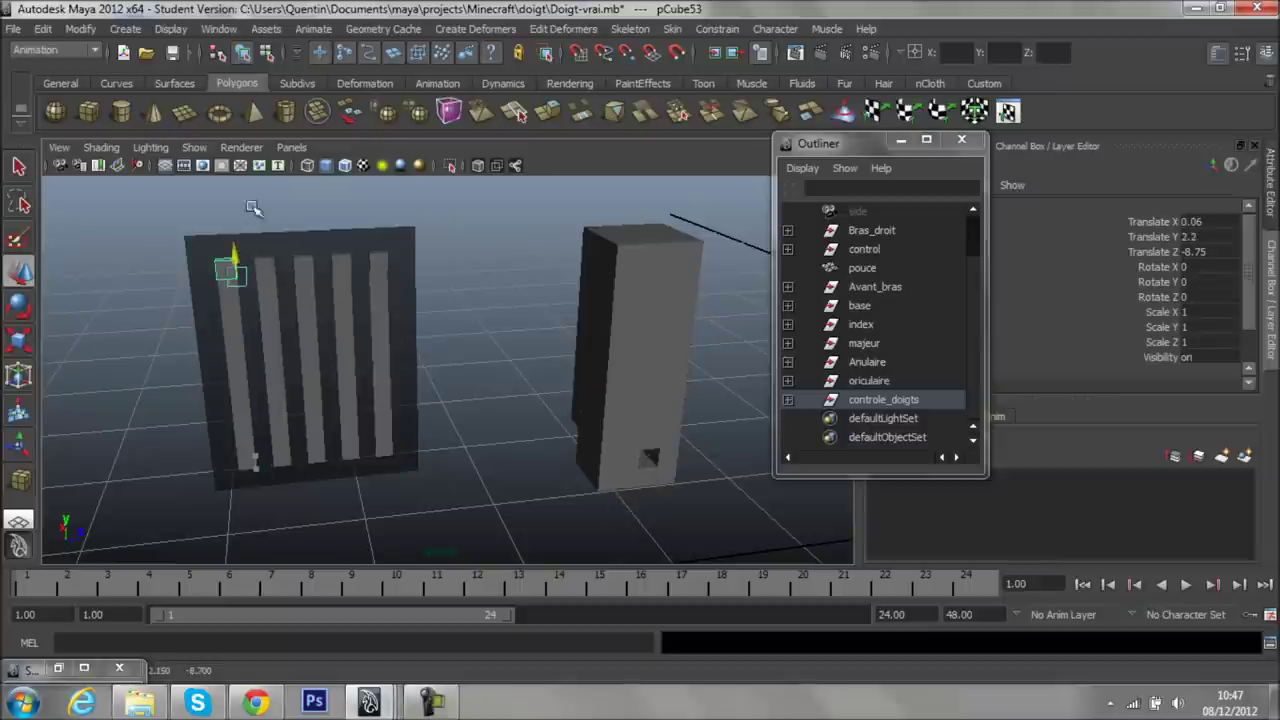
- Expand the index group in the Outliner and select its tip block pCube46
{"action": "left_click", "coordinate": [58, 668]}
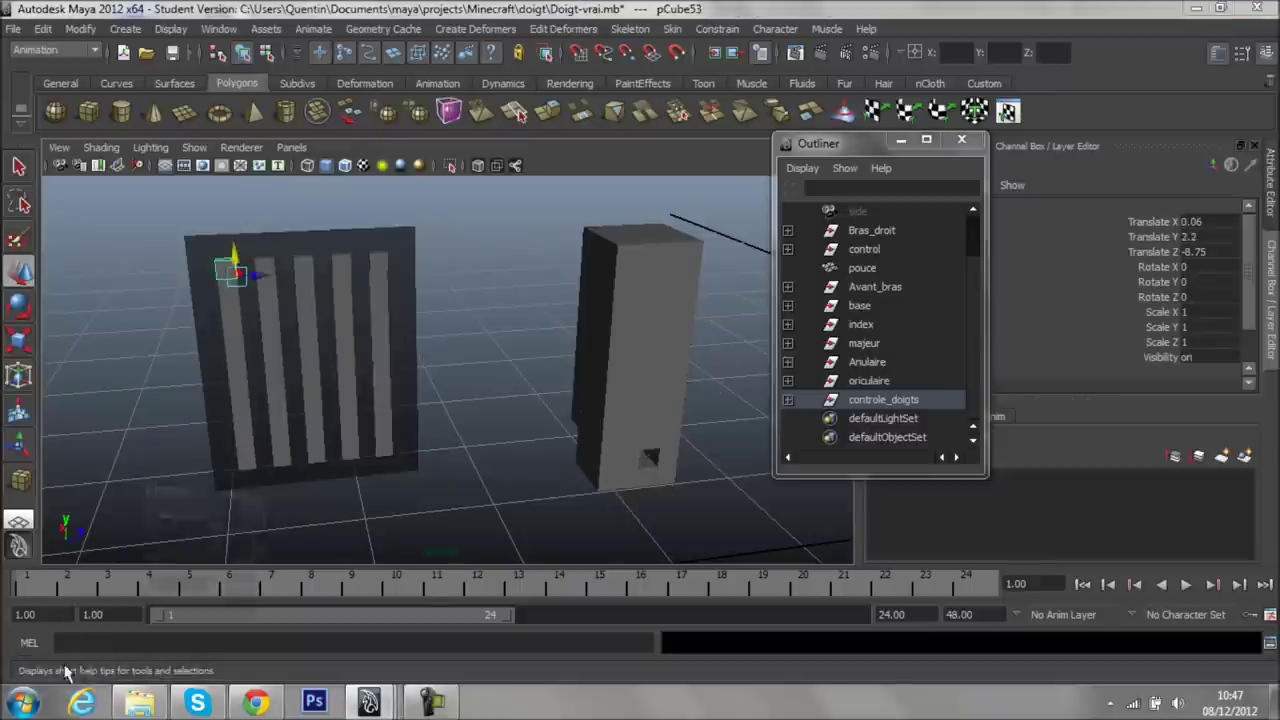
{"action": "middle_click_drag", "start_coordinate": [400, 393], "coordinate": [230, 350], "text": "alt"}
{"action": "left_click", "coordinate": [462, 438]}
{"action": "key", "text": "Up"}
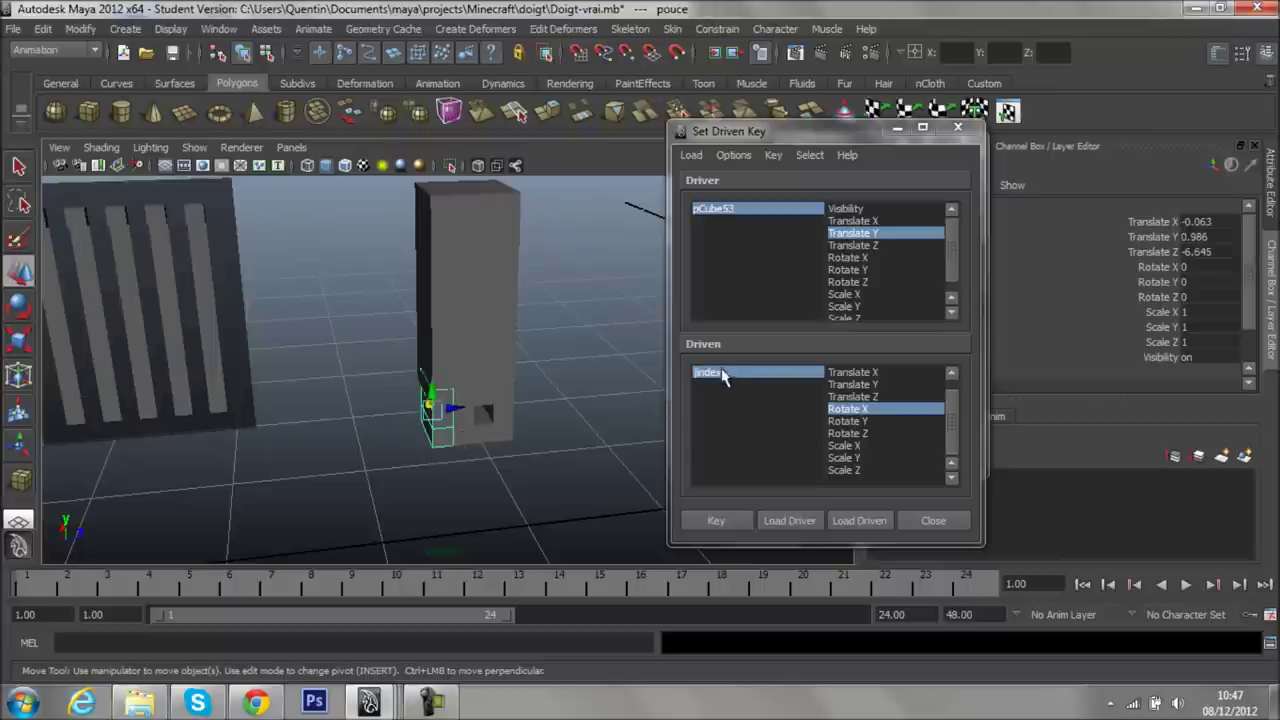
{"action": "left_click", "coordinate": [897, 127]}
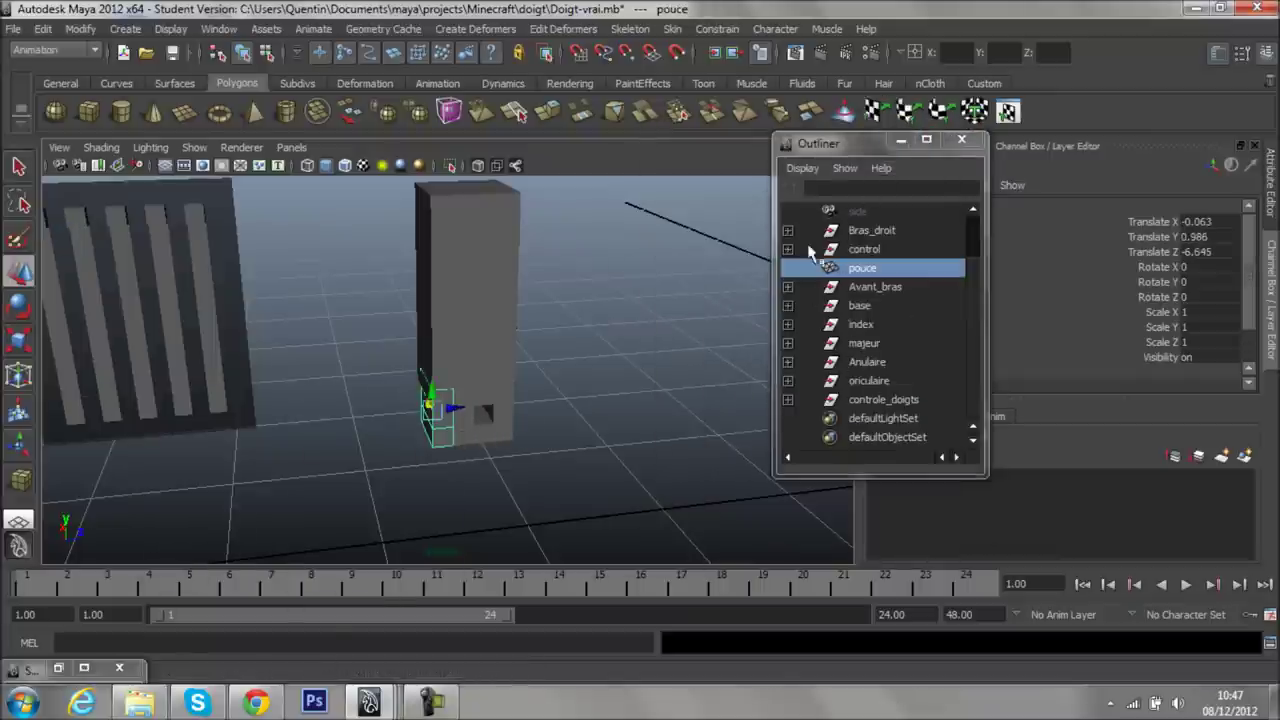
{"action": "left_click", "coordinate": [788, 324]}
{"action": "left_click", "coordinate": [887, 361]}
{"action": "mouse_move", "coordinate": [640, 418]}
{"action": "left_mouse_down", "text": "alt"}
{"action": "mouse_move", "coordinate": [657, 374]}
{"action": "mouse_move", "coordinate": [686, 409]}
{"action": "left_mouse_up", "text": "alt"}
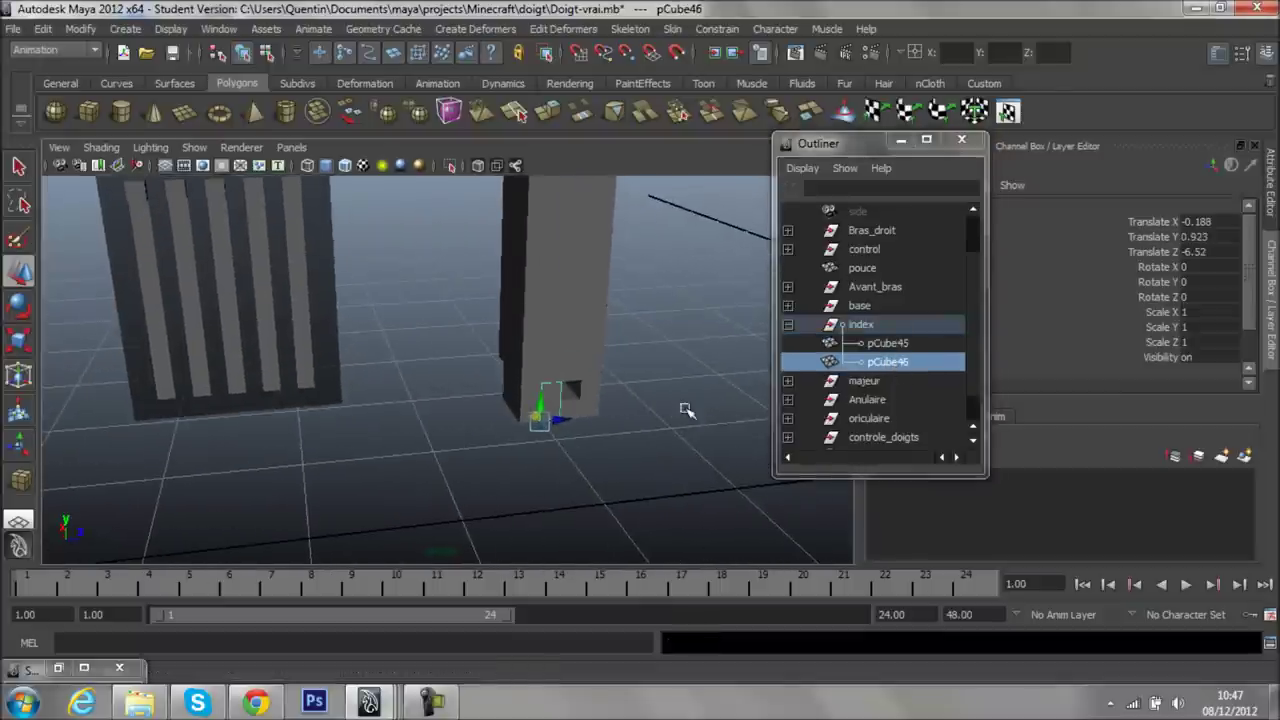
- Record a rest driven key for pCube46's Rotate X against pCube53
{"action": "left_click", "coordinate": [83, 668]}
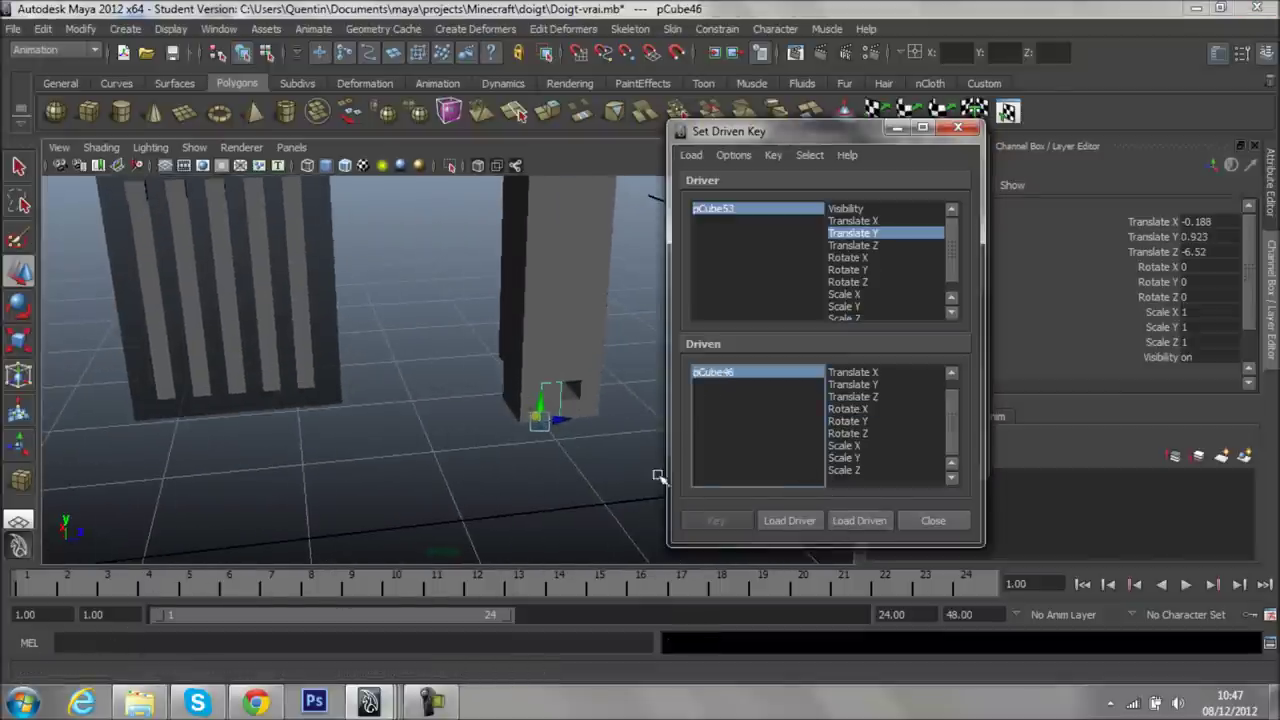
{"action": "right_click_drag", "start_coordinate": [697, 494], "coordinate": [534, 529], "text": "alt"}
{"action": "mouse_move", "coordinate": [534, 529]}
{"action": "left_mouse_down", "text": "alt"}
{"action": "mouse_move", "coordinate": [571, 471]}
{"action": "mouse_move", "coordinate": [640, 450]}
{"action": "left_mouse_up", "text": "alt"}
{"action": "left_click_drag", "start_coordinate": [395, 445], "coordinate": [358, 413], "text": "alt"}
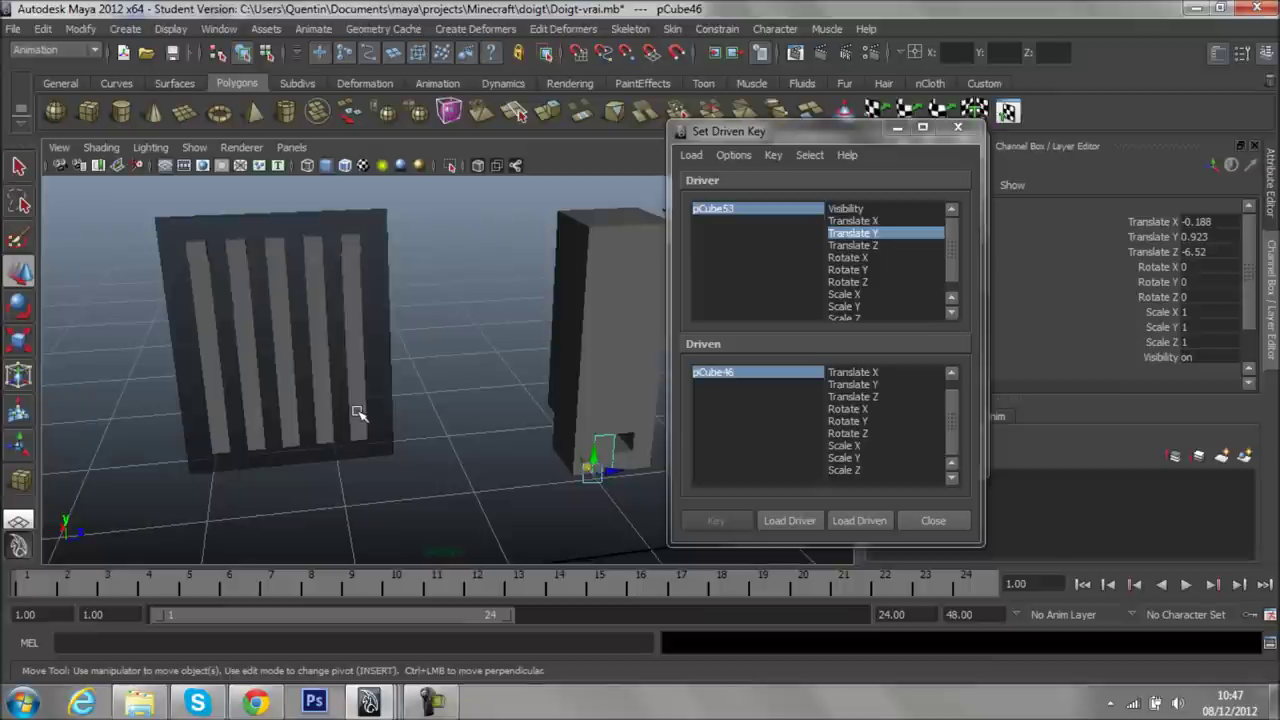
{"action": "left_click", "coordinate": [848, 409]}
{"action": "left_click", "coordinate": [716, 520]}
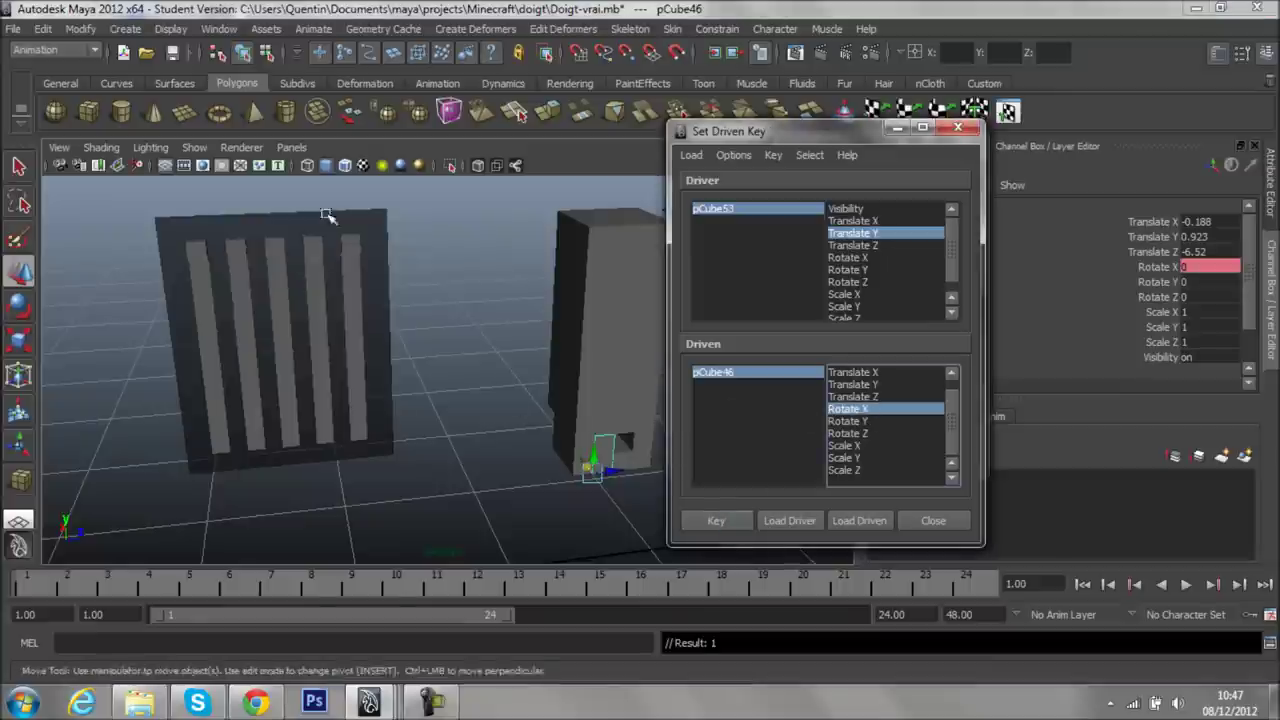
- Slide control bar pCube53 down, then undo the move
{"action": "left_click", "coordinate": [770, 212]}
{"action": "left_click", "coordinate": [205, 242]}
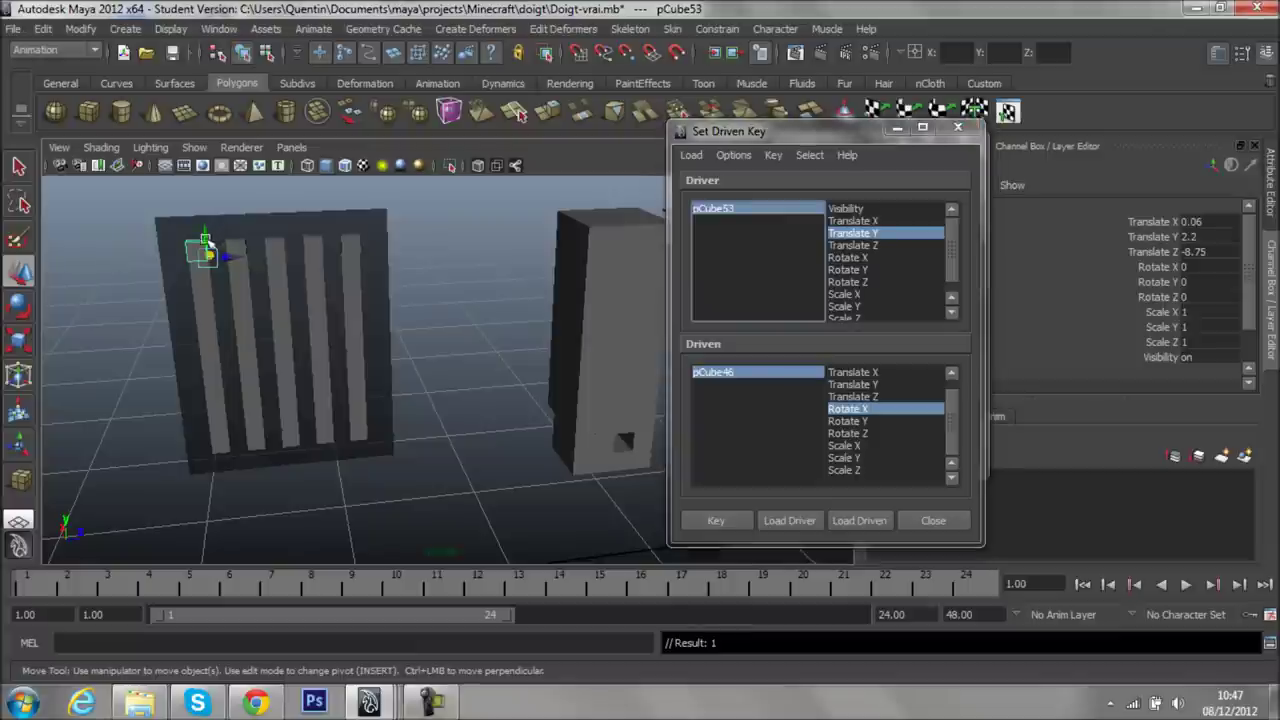
{"action": "left_click_drag", "start_coordinate": [205, 242], "coordinate": [240, 450]}
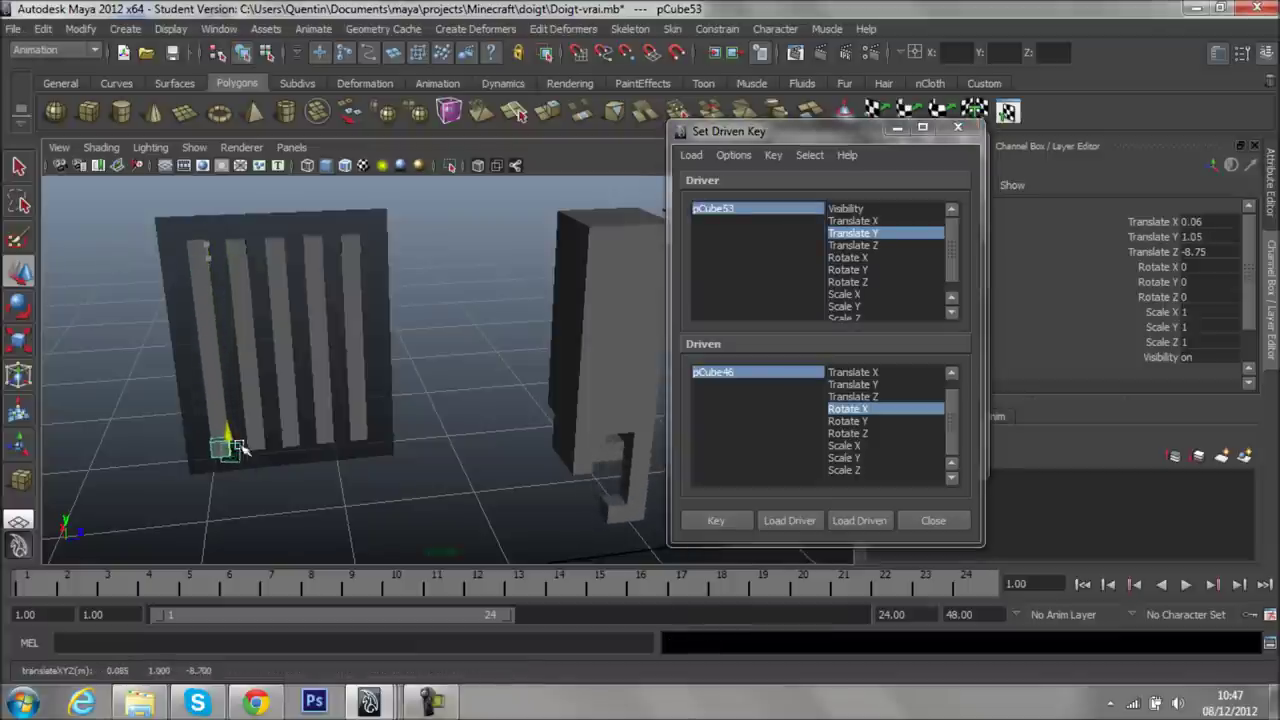
{"action": "key", "text": "ctrl+z"}
{"action": "key", "text": "ctrl+z"}
{"action": "key", "text": "ctrl+z"}
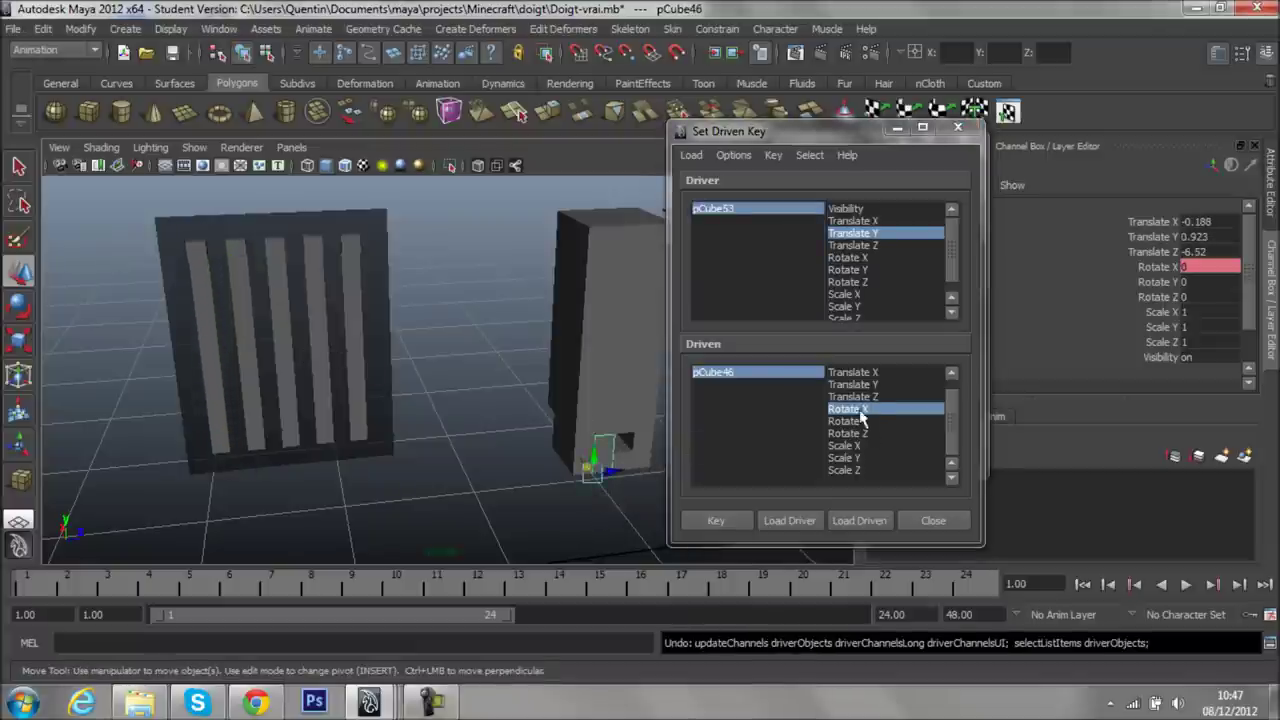
{"action": "key", "text": "ctrl+z"}
- Key pCube46's Translate X through Rotate Z as driven channels at rest
{"action": "left_click", "coordinate": [872, 372]}
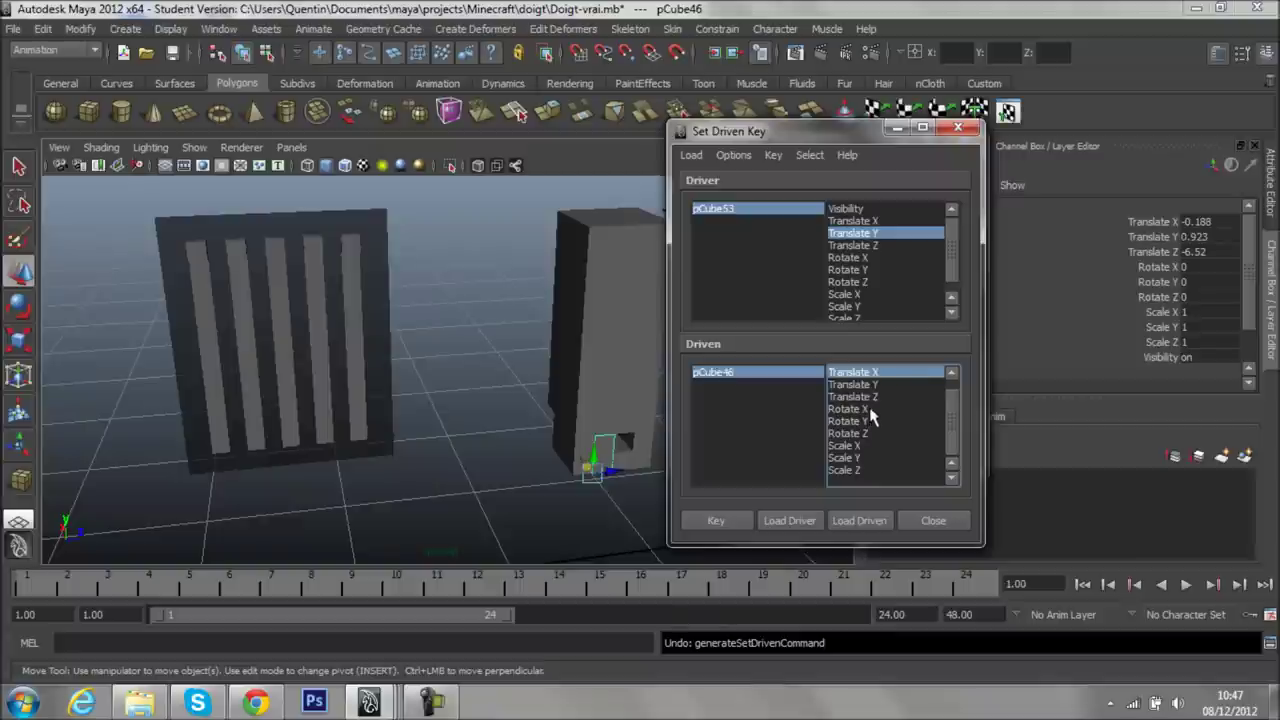
{"action": "left_click", "coordinate": [872, 410]}
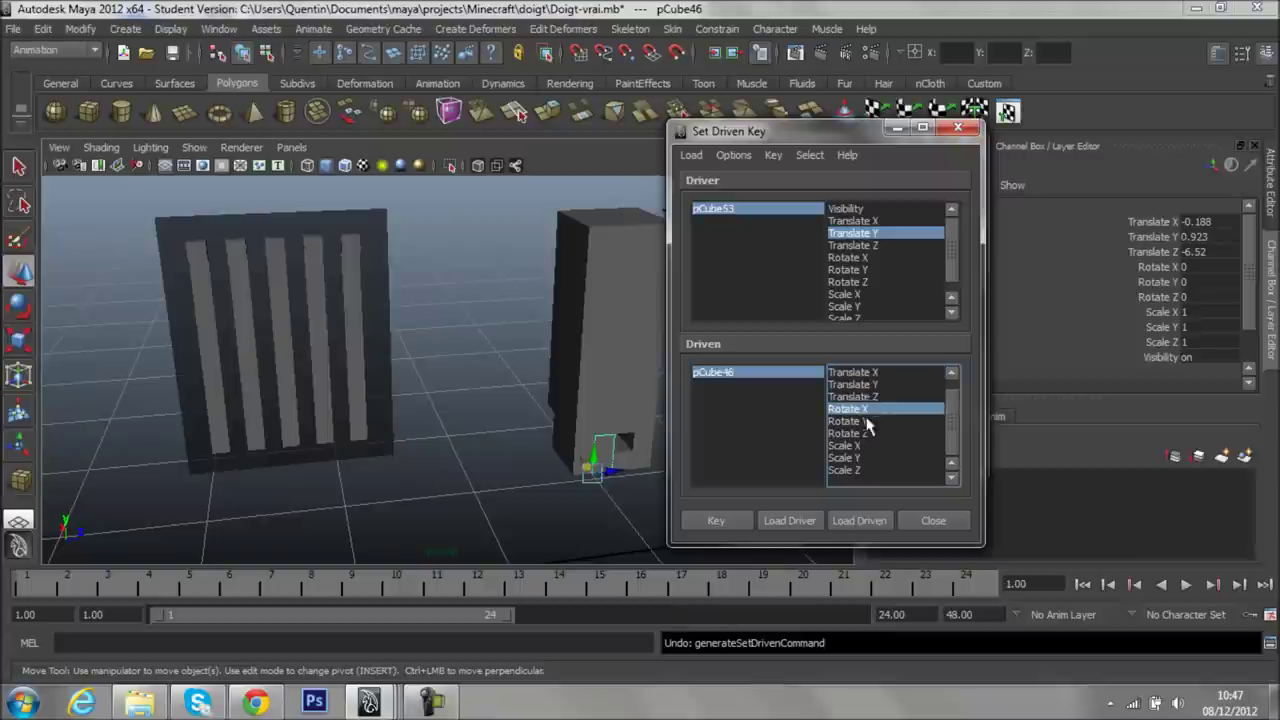
{"action": "left_click_drag", "start_coordinate": [871, 396], "coordinate": [868, 422]}
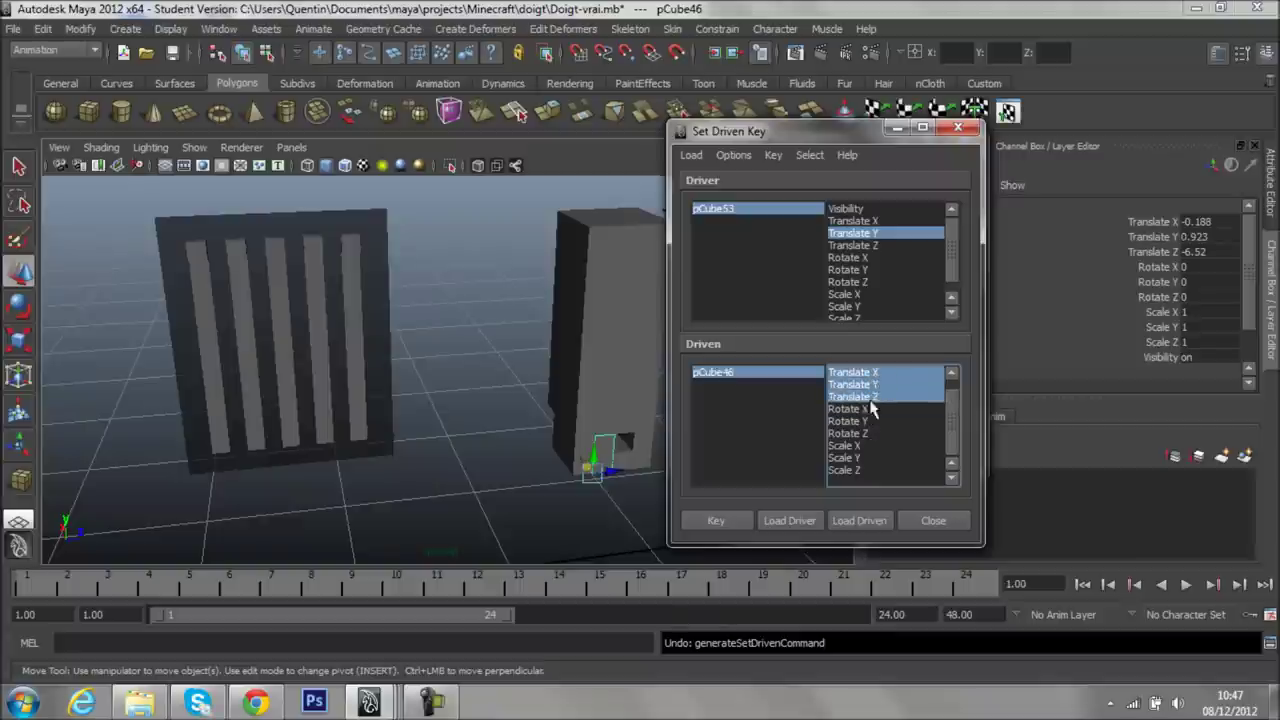
{"action": "left_click_drag", "start_coordinate": [868, 436], "coordinate": [872, 374]}
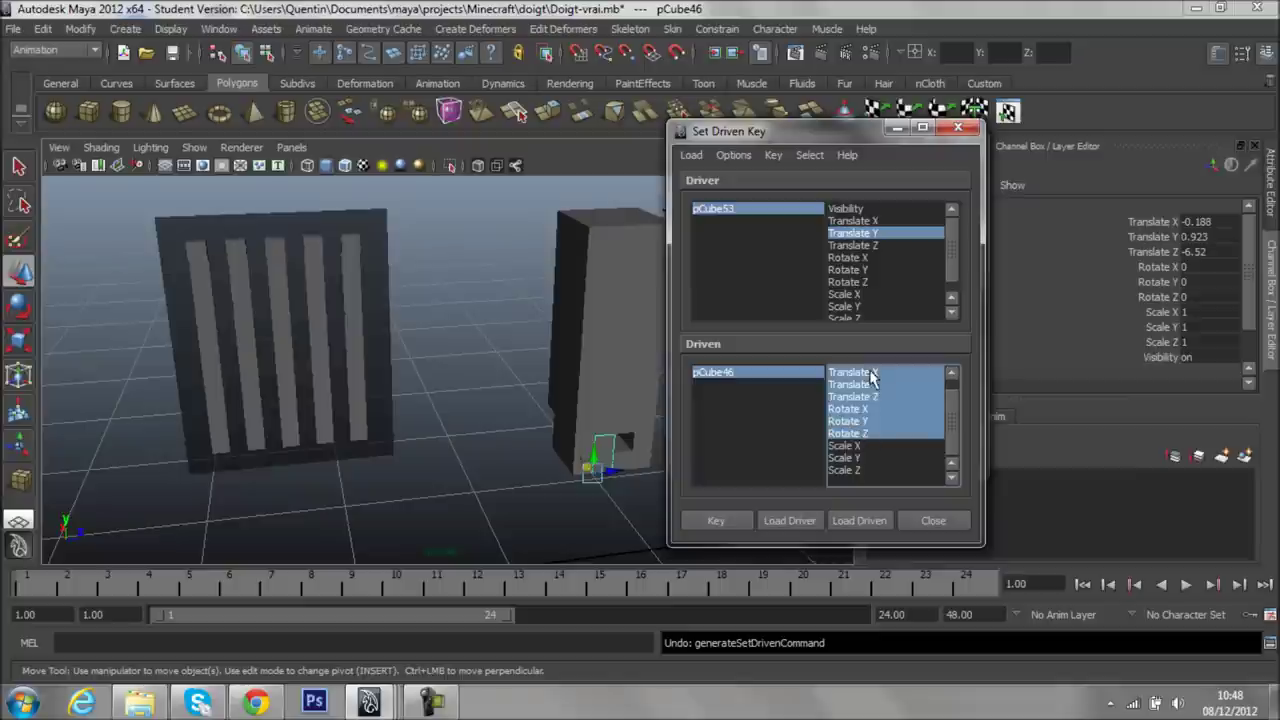
{"action": "left_click", "coordinate": [700, 524]}
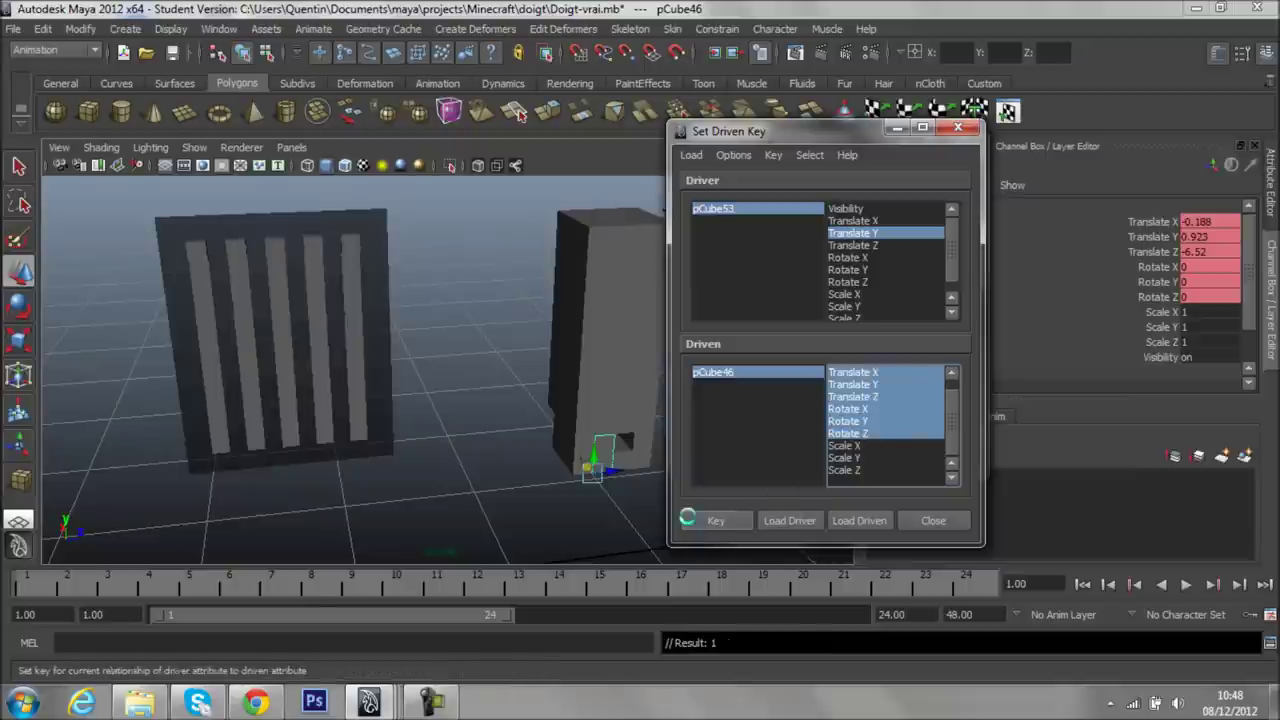
- Slide pCube53 down to test the finger, then reselect pCube46
{"action": "left_click", "coordinate": [747, 210]}
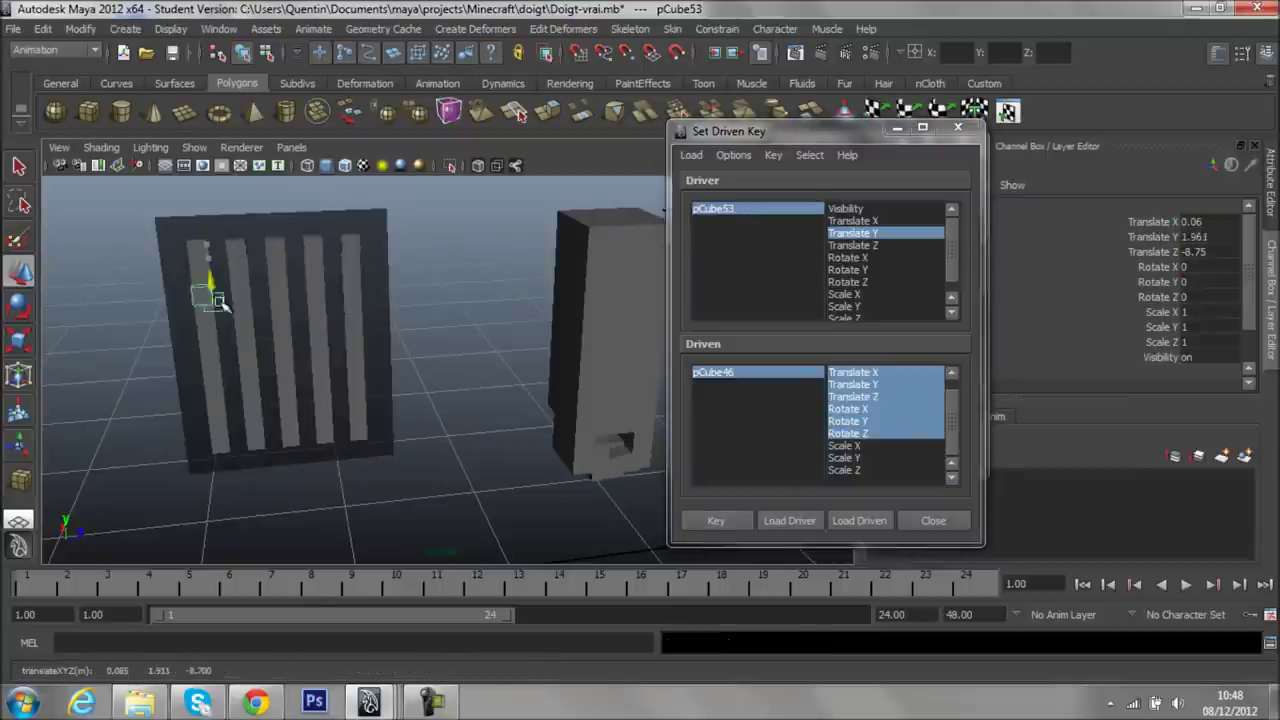
{"action": "left_click_drag", "start_coordinate": [202, 236], "coordinate": [228, 440]}
{"action": "left_click", "coordinate": [735, 372]}
{"action": "mouse_move", "coordinate": [480, 345]}
{"action": "left_mouse_down", "text": "alt"}
{"action": "mouse_move", "coordinate": [411, 343]}
{"action": "mouse_move", "coordinate": [411, 380]}
{"action": "mouse_move", "coordinate": [423, 351]}
{"action": "mouse_move", "coordinate": [287, 344]}
{"action": "left_mouse_up", "text": "alt"}
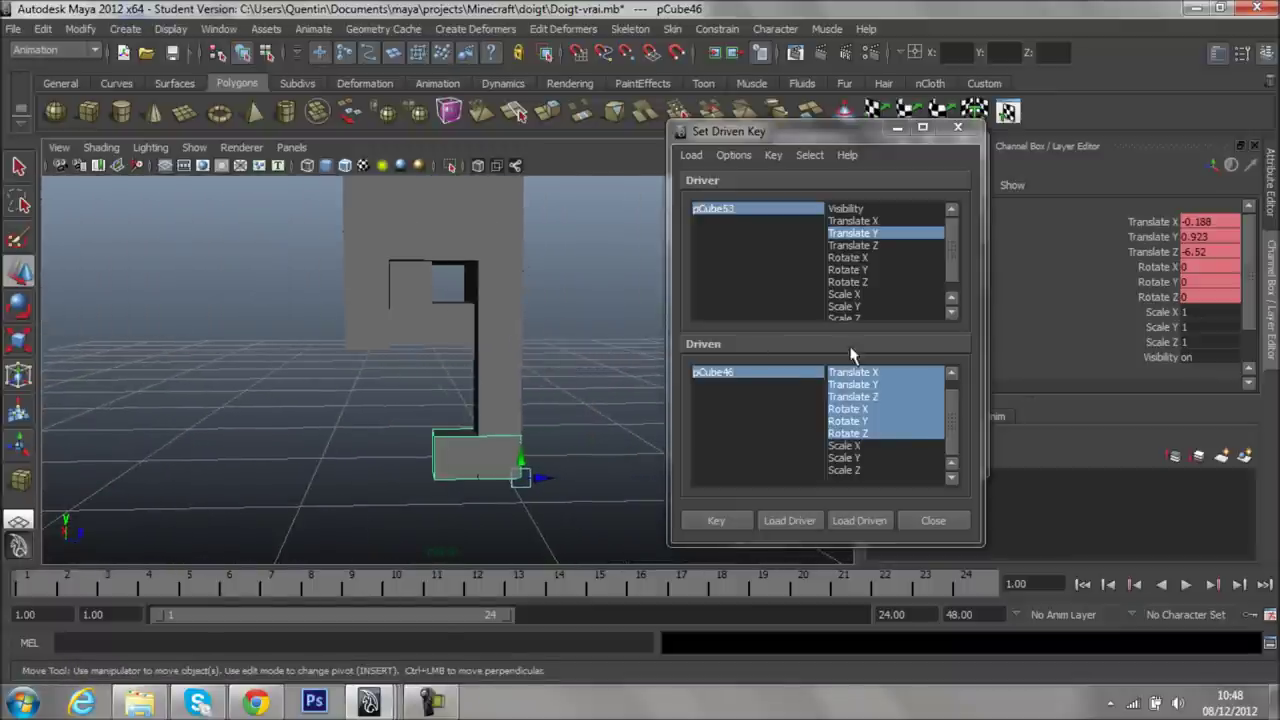
- Try ±90 X rotations on pCube46, undoing them and an accidental deletion
{"action": "left_click", "coordinate": [897, 128]}
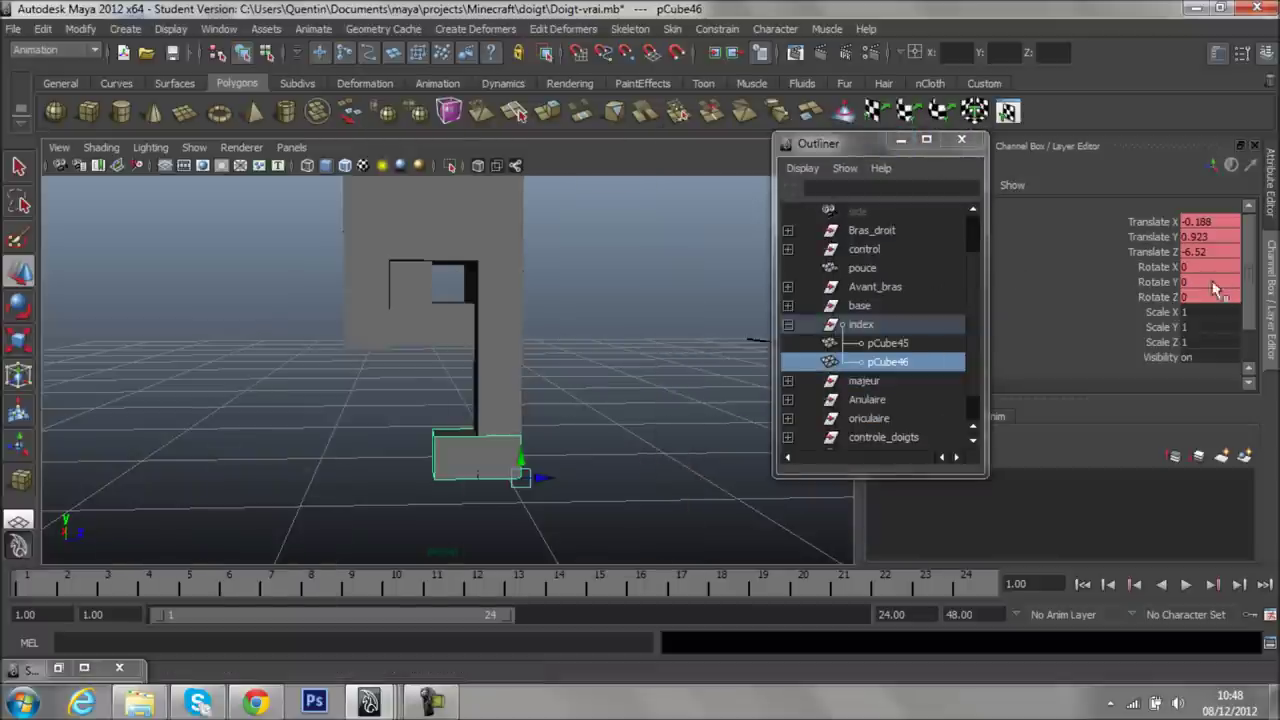
{"action": "type", "text": "90"}
{"action": "key", "text": "Return"}
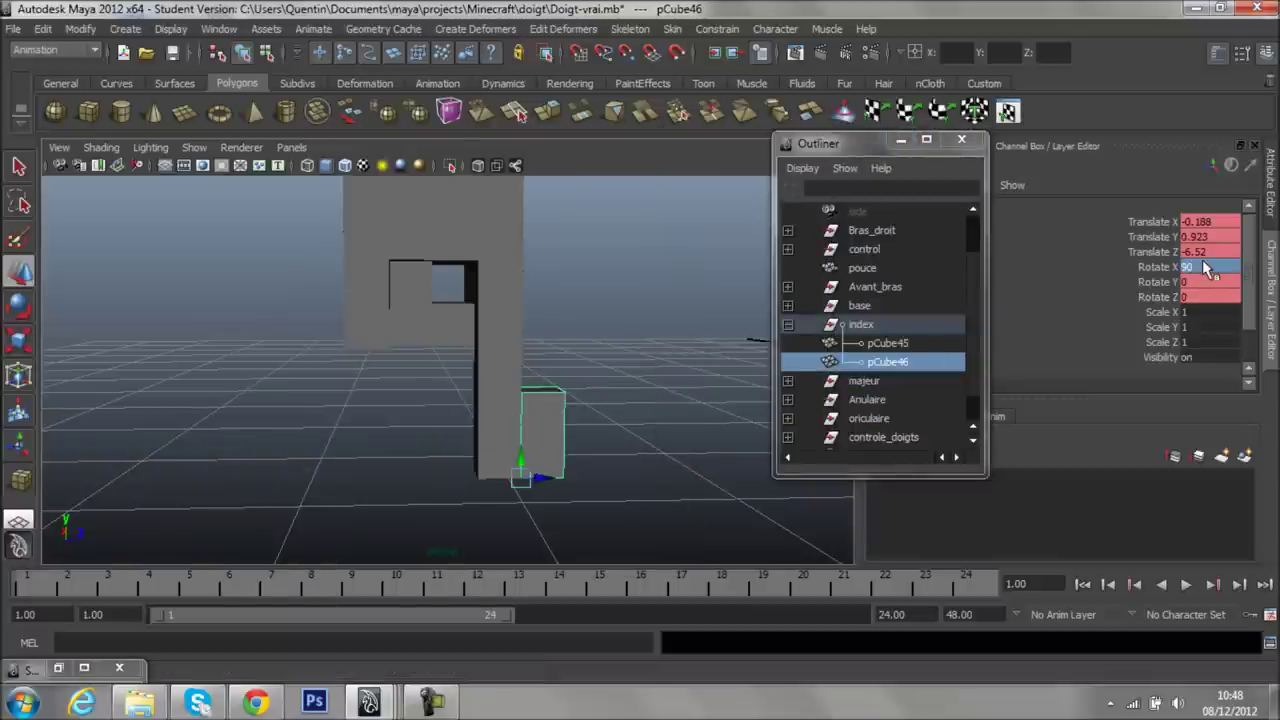
{"action": "key", "text": "ctrl+z"}
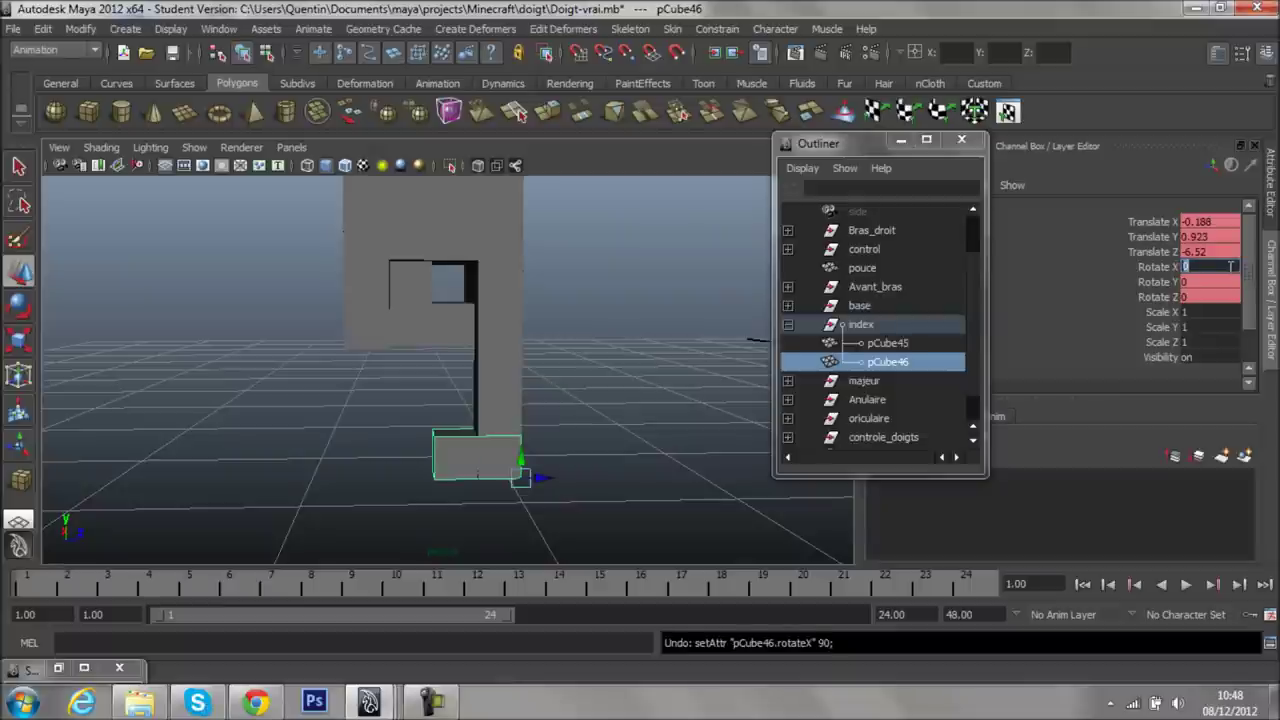
{"action": "type", "text": "-90"}
{"action": "key", "text": "Return"}
{"action": "key", "text": "ctrl+z"}
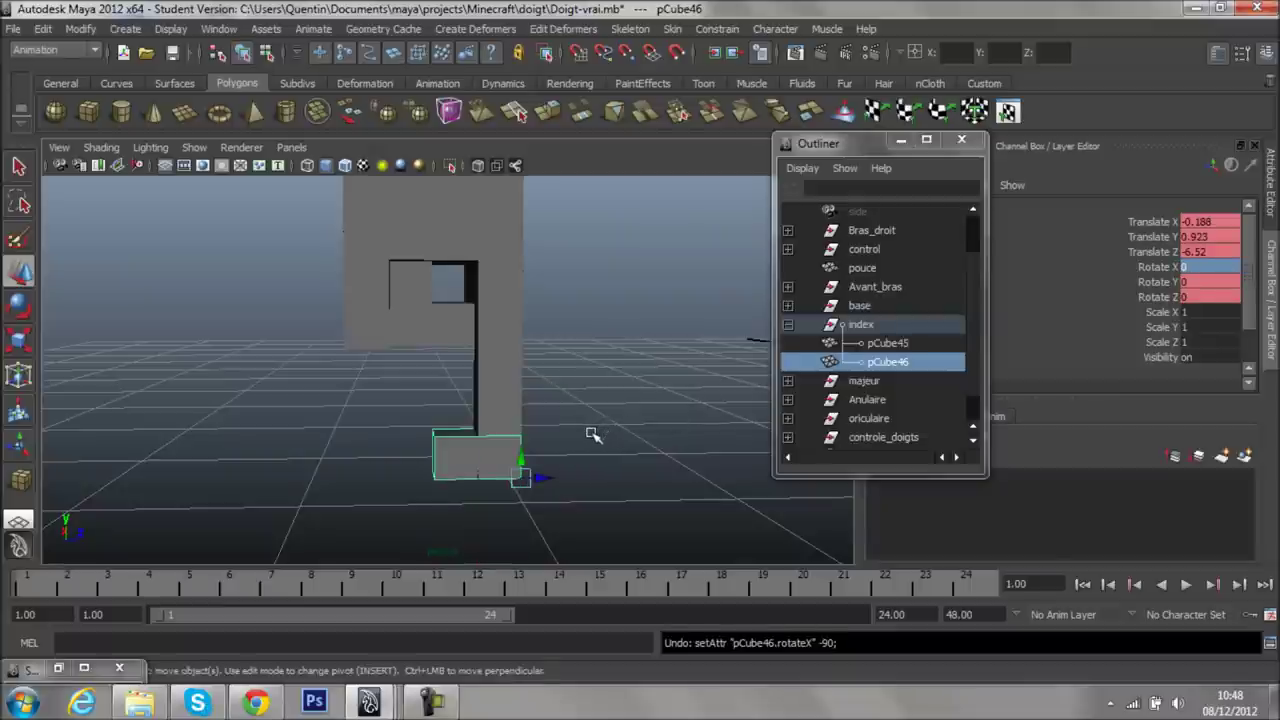
{"action": "mouse_move", "coordinate": [563, 435]}
{"action": "left_mouse_down", "text": "alt"}
{"action": "mouse_move", "coordinate": [520, 446]}
{"action": "mouse_move", "coordinate": [691, 480]}
{"action": "mouse_move", "coordinate": [683, 544]}
{"action": "mouse_move", "coordinate": [703, 419]}
{"action": "mouse_move", "coordinate": [694, 386]}
{"action": "mouse_move", "coordinate": [688, 500]}
{"action": "left_mouse_up", "text": "alt"}
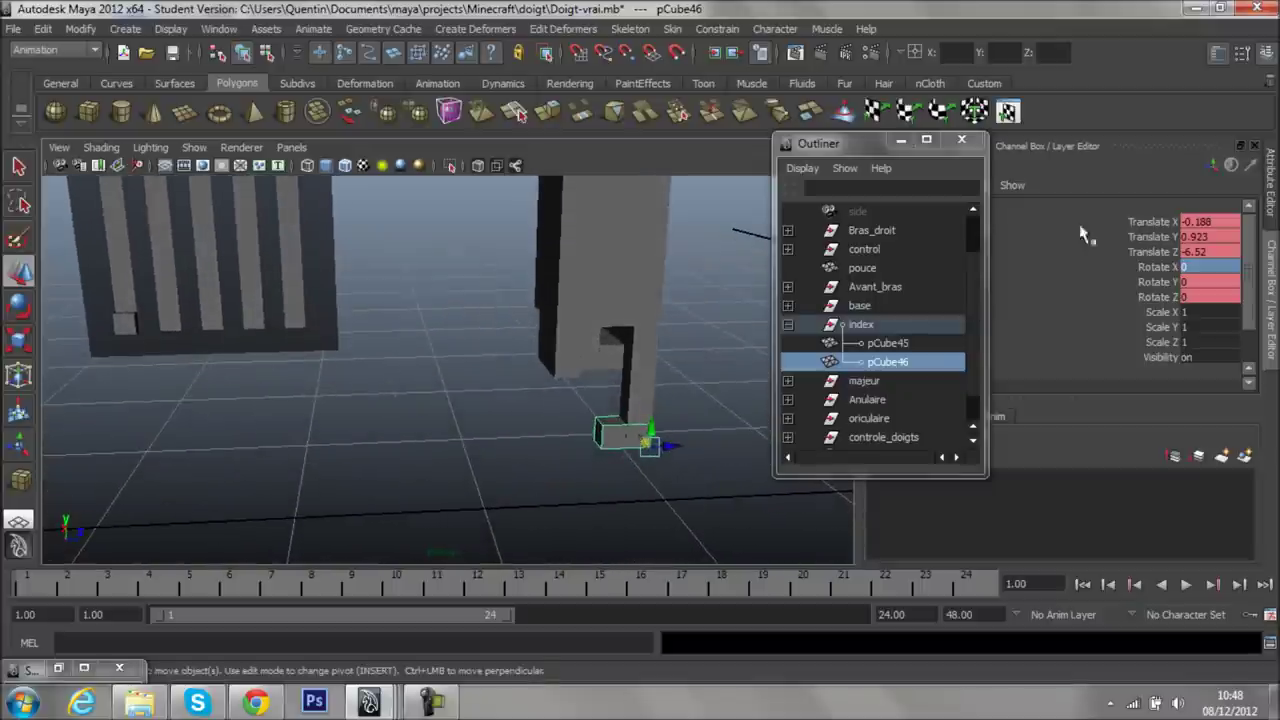
{"action": "key", "text": "Delete"}
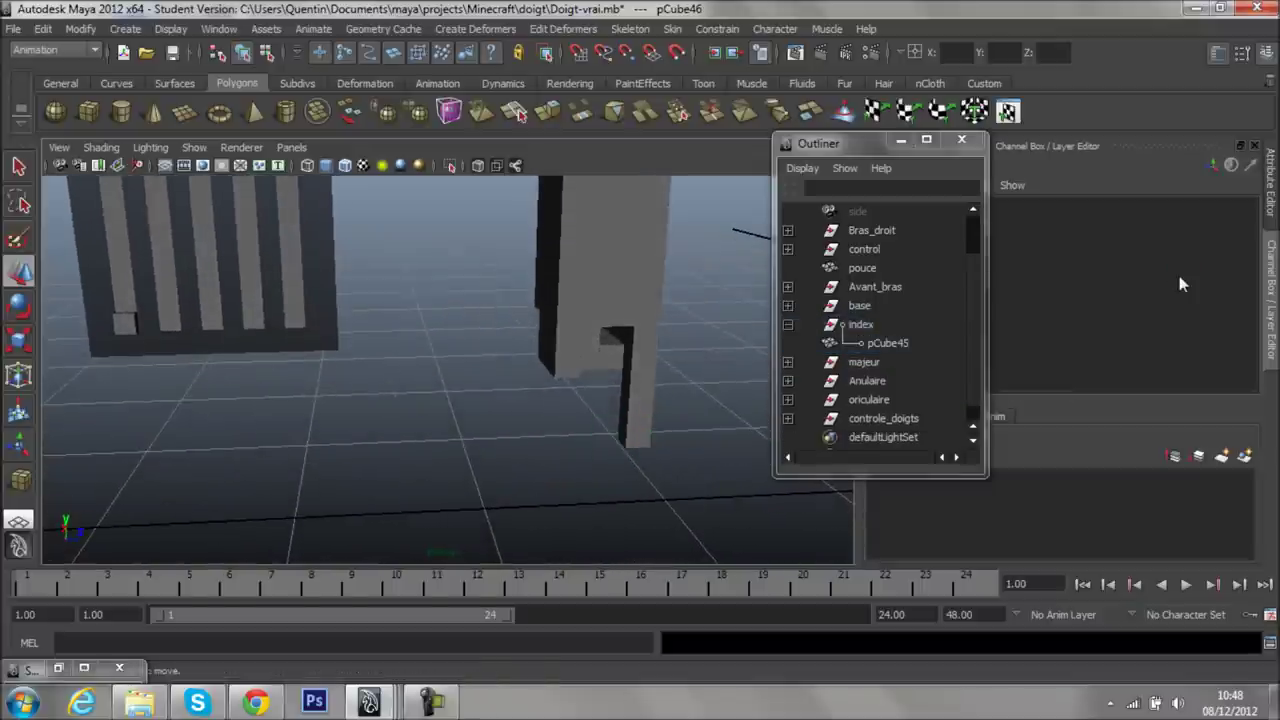
{"action": "left_click", "coordinate": [622, 438]}
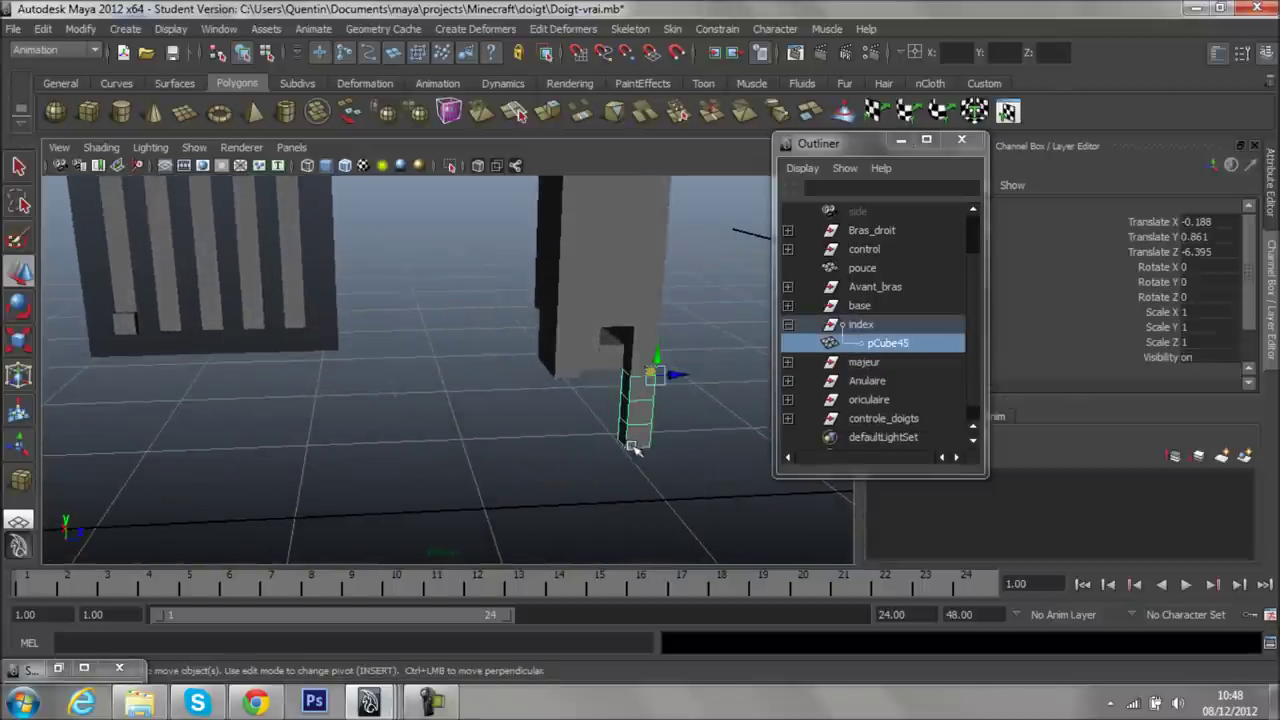
{"action": "key", "text": "ctrl+z"}
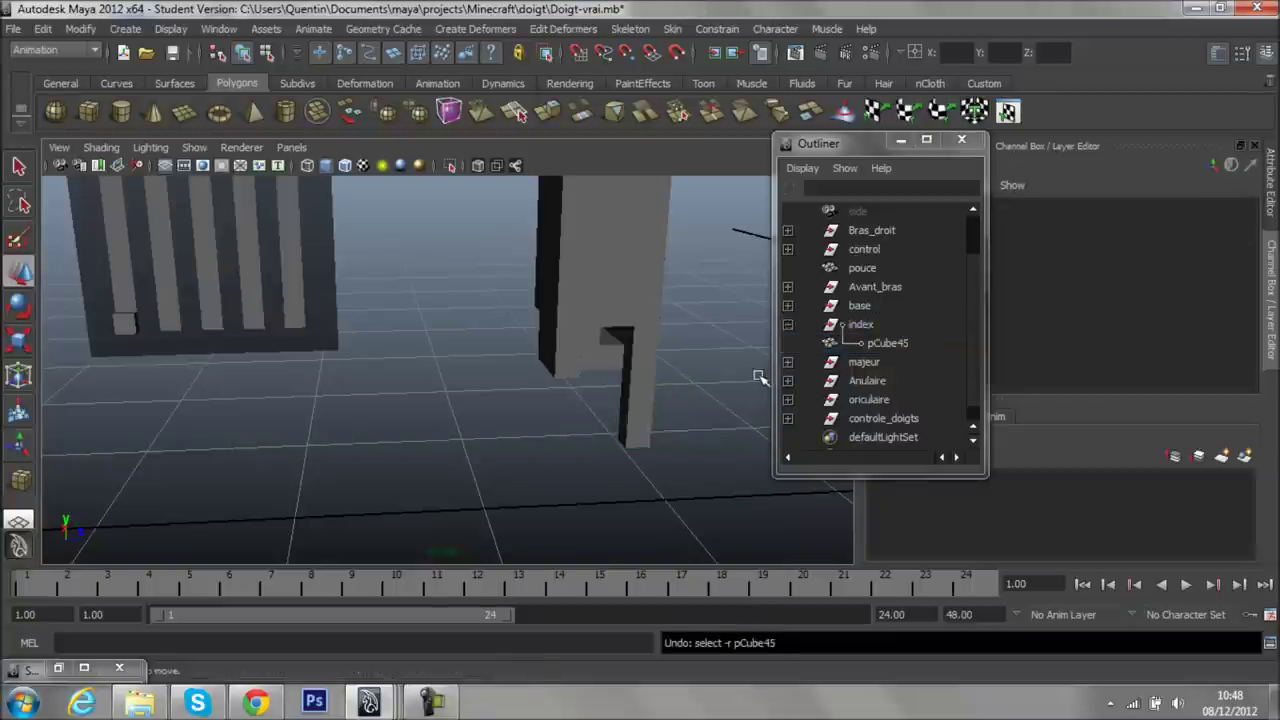
- Set pCube46's Rotate X to -90 so the finger points down
{"action": "left_click", "coordinate": [1216, 266]}
{"action": "type", "text": "90"}
{"action": "key", "text": "Return"}
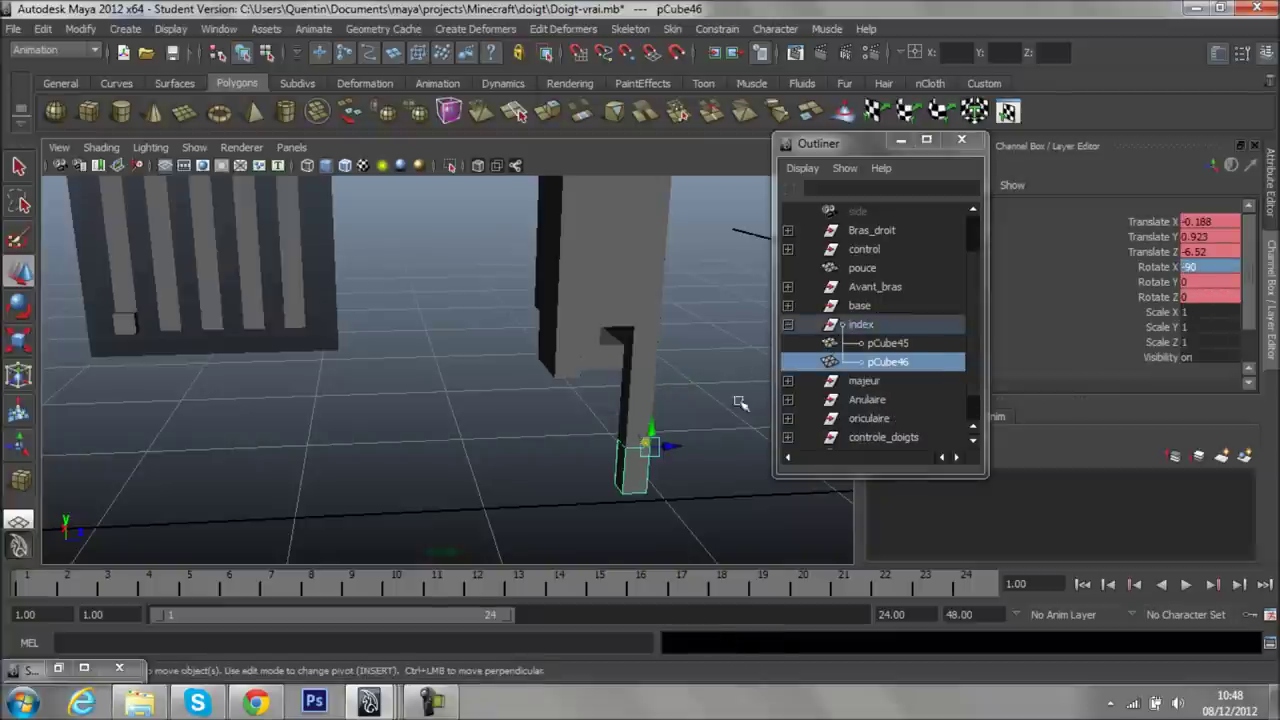
{"action": "scroll", "coordinate": [600, 395], "scroll_direction": "down", "scroll_amount": 5}
{"action": "mouse_move", "coordinate": [571, 371]}
{"action": "left_mouse_down", "text": "alt"}
{"action": "mouse_move", "coordinate": [560, 385]}
{"action": "mouse_move", "coordinate": [386, 283]}
{"action": "left_mouse_up", "text": "alt"}
{"action": "scroll", "coordinate": [608, 390], "scroll_direction": "up", "scroll_amount": 8}
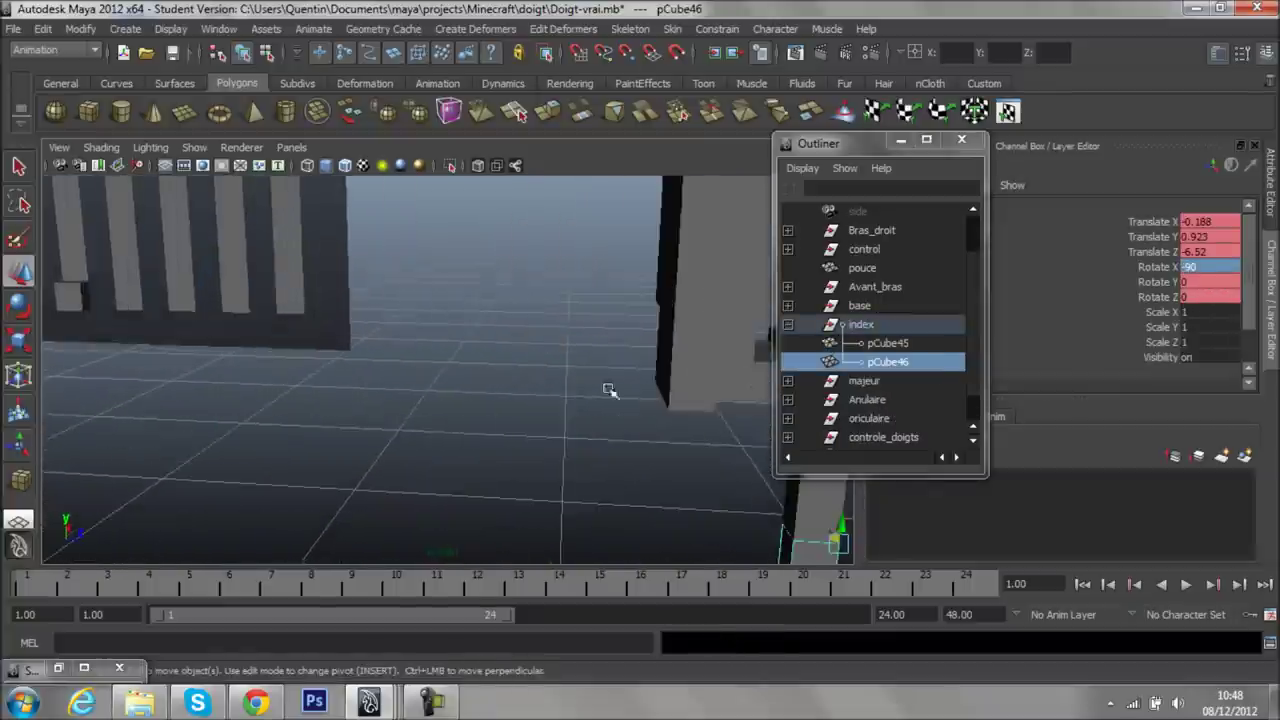
- Point-snap pCube46 up into the arm and record the folded pose as a driven key
{"action": "key", "text": "v"}
{"action": "left_click_drag", "start_coordinate": [605, 392], "coordinate": [608, 310]}
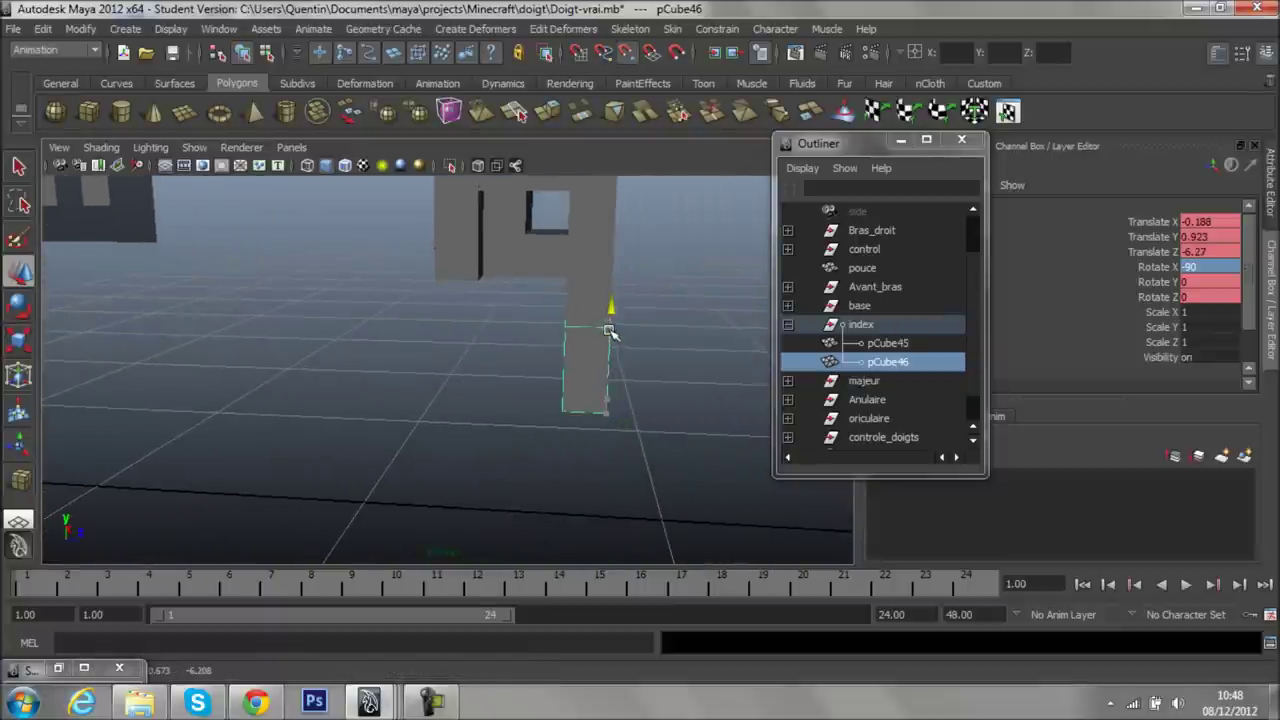
{"action": "left_click", "coordinate": [617, 453]}
{"action": "right_click_drag", "start_coordinate": [617, 453], "coordinate": [552, 440], "text": "alt"}
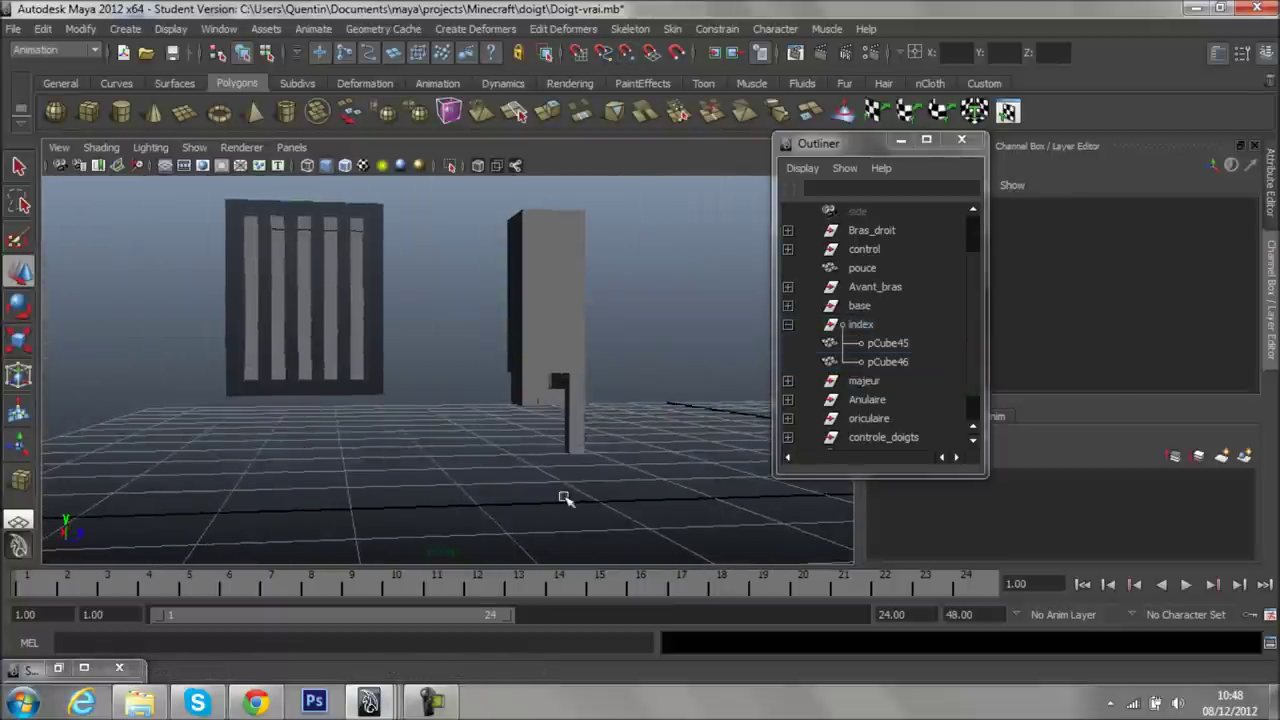
{"action": "left_click_drag", "start_coordinate": [552, 440], "coordinate": [531, 497], "text": "alt"}
{"action": "left_click", "coordinate": [58, 668]}
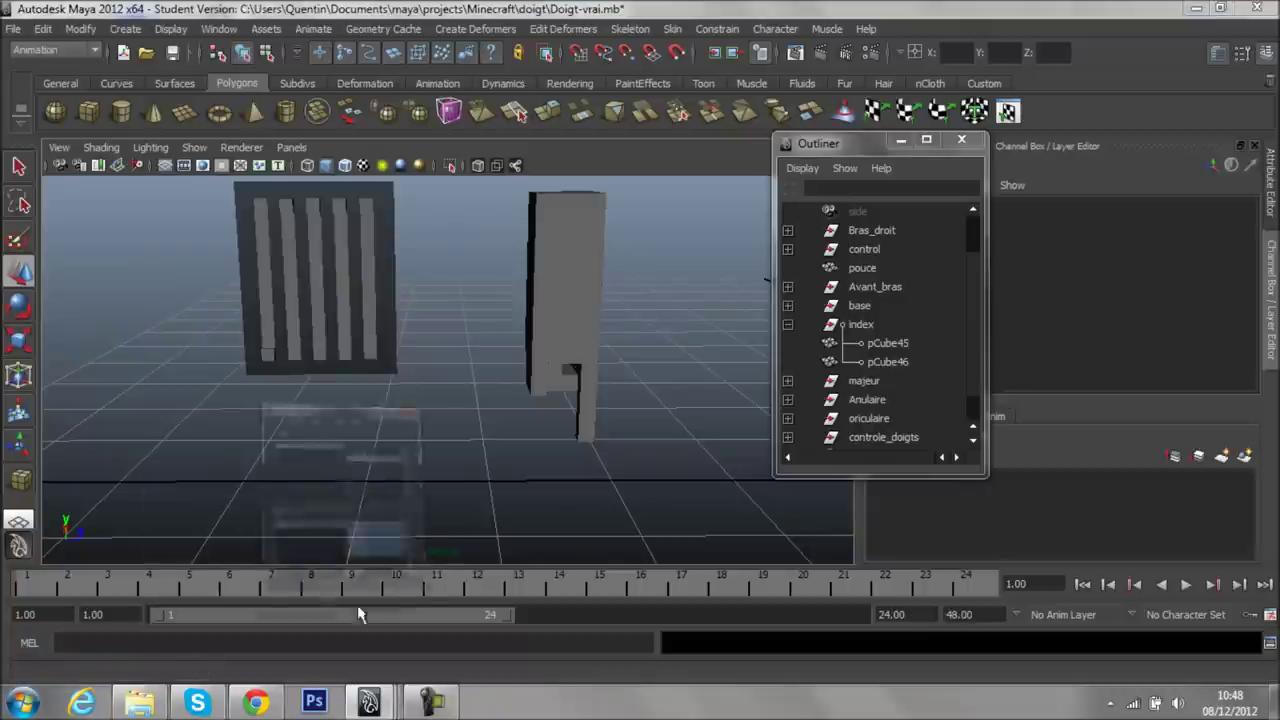
{"action": "left_click", "coordinate": [694, 524]}
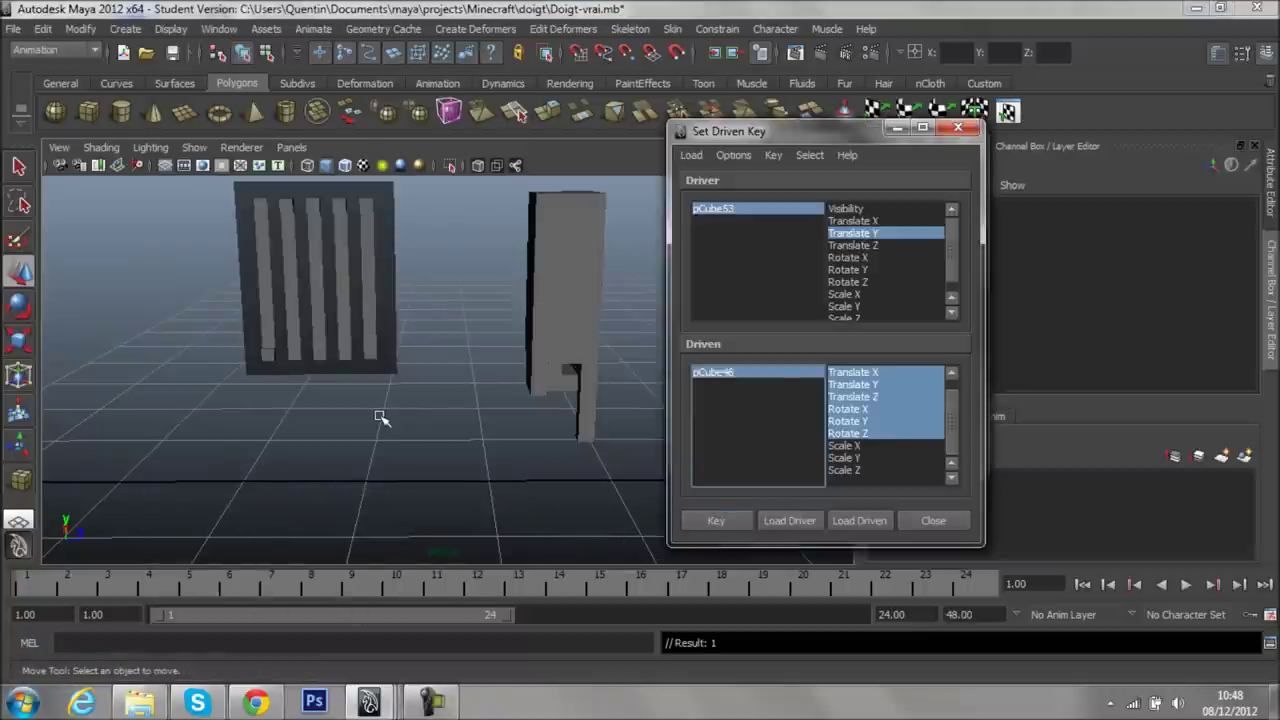
- Slide pCube53 up to test the finger bend, then reselect it
{"action": "left_click_drag", "start_coordinate": [277, 353], "coordinate": [280, 312]}
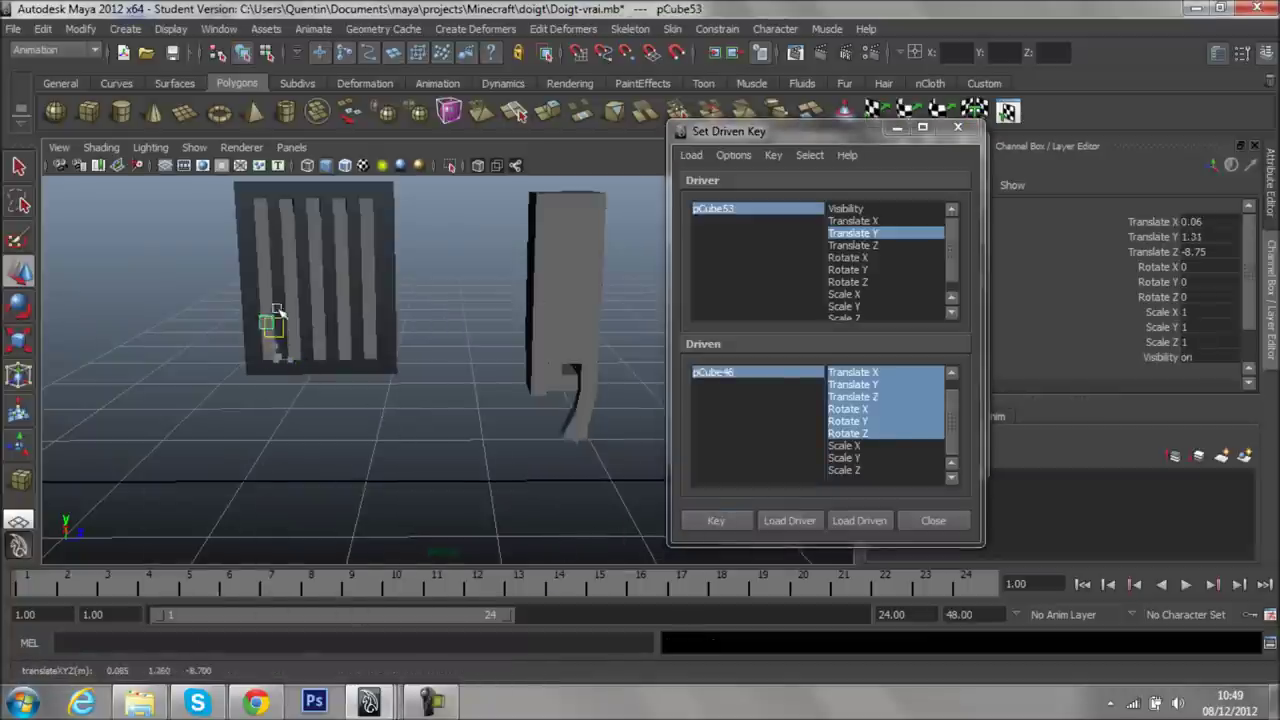
{"action": "mouse_move", "coordinate": [288, 260]}
{"action": "left_mouse_down"}
{"action": "mouse_move", "coordinate": [292, 229]}
{"action": "mouse_move", "coordinate": [295, 257]}
{"action": "mouse_move", "coordinate": [277, 256]}
{"action": "mouse_move", "coordinate": [313, 320]}
{"action": "left_mouse_up"}
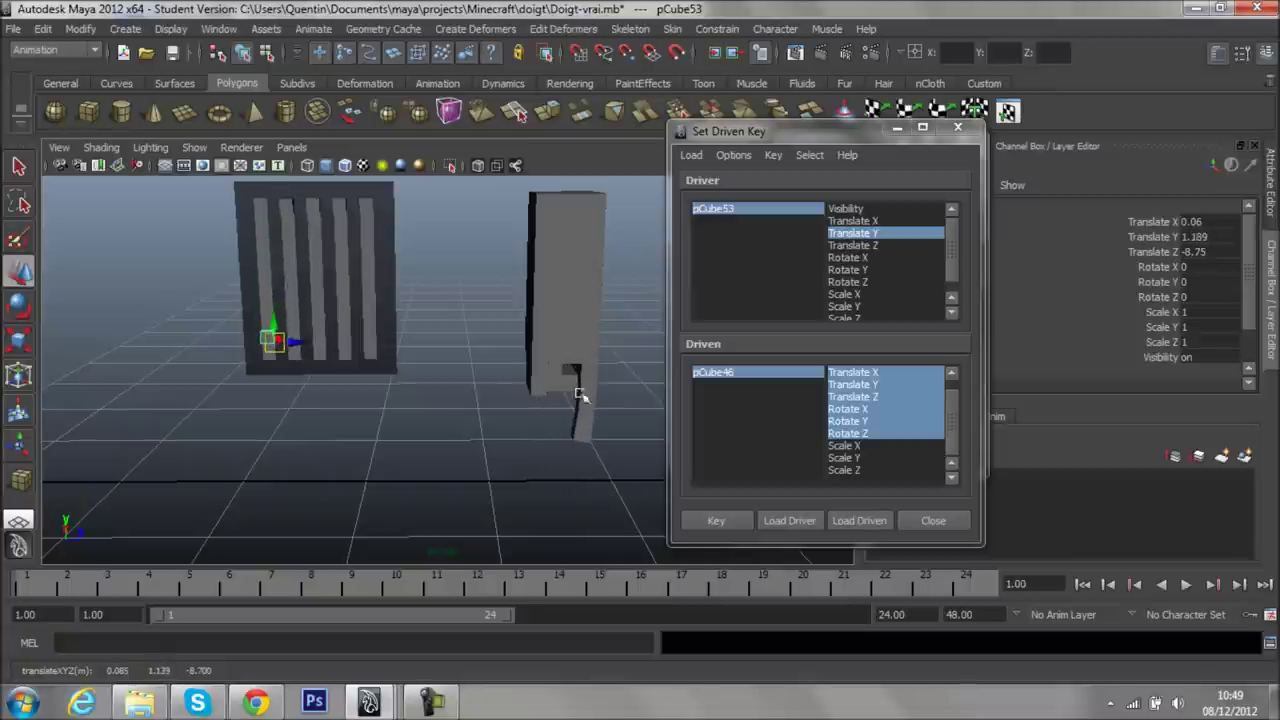
{"action": "left_click", "coordinate": [590, 450]}
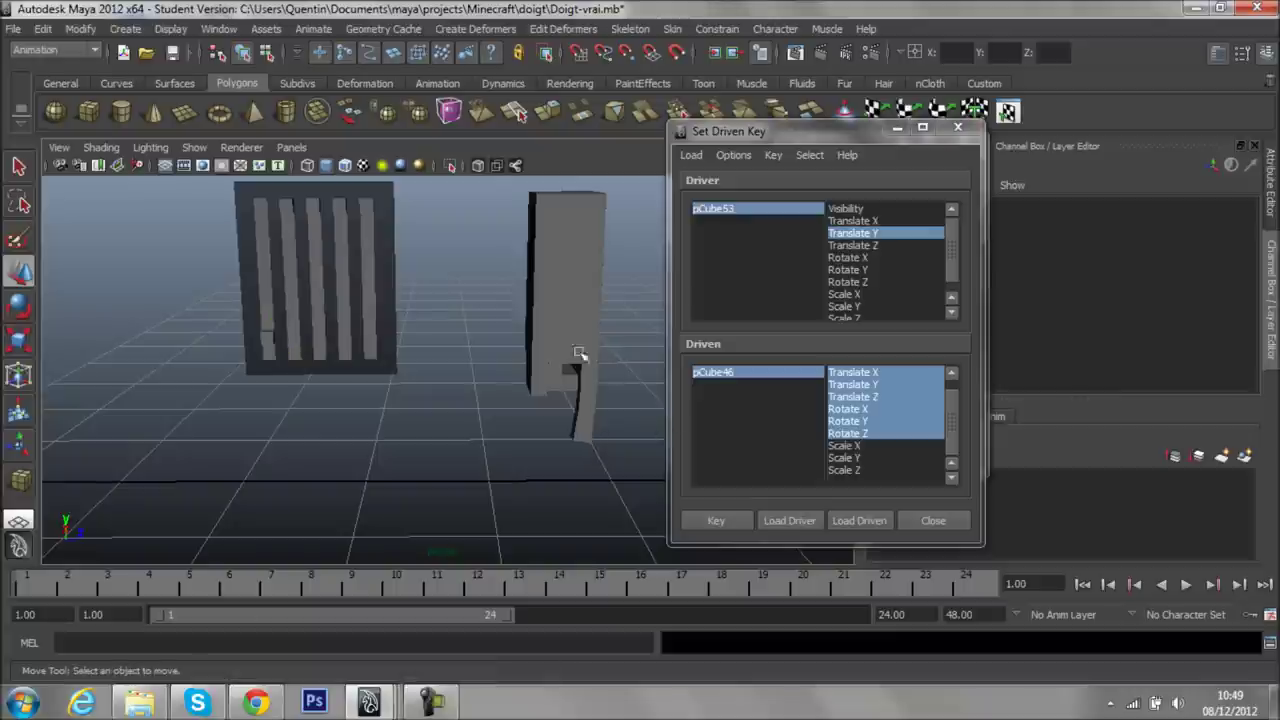
{"action": "left_click", "coordinate": [271, 343]}
- Raise pCube53 to Translate Y 2.2, then load pCube44 as the driver
{"action": "mouse_move", "coordinate": [268, 337]}
{"action": "left_mouse_down"}
{"action": "mouse_move", "coordinate": [295, 222]}
{"action": "mouse_move", "coordinate": [297, 285]}
{"action": "mouse_move", "coordinate": [309, 203]}
{"action": "mouse_move", "coordinate": [341, 361]}
{"action": "left_mouse_up"}
{"action": "mouse_move", "coordinate": [429, 380]}
{"action": "left_mouse_down", "text": "alt"}
{"action": "mouse_move", "coordinate": [255, 370]}
{"action": "mouse_move", "coordinate": [251, 200]}
{"action": "left_mouse_up", "text": "alt"}
{"action": "left_click", "coordinate": [571, 408]}
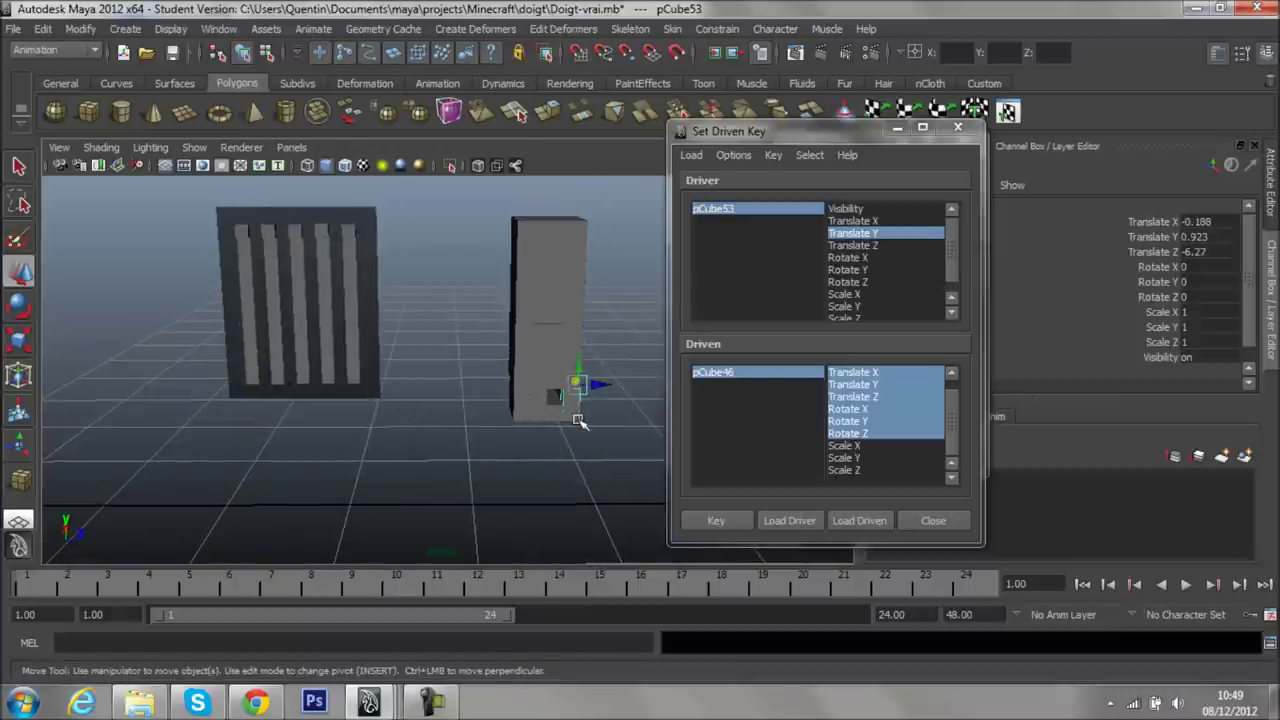
{"action": "left_click", "coordinate": [790, 522]}
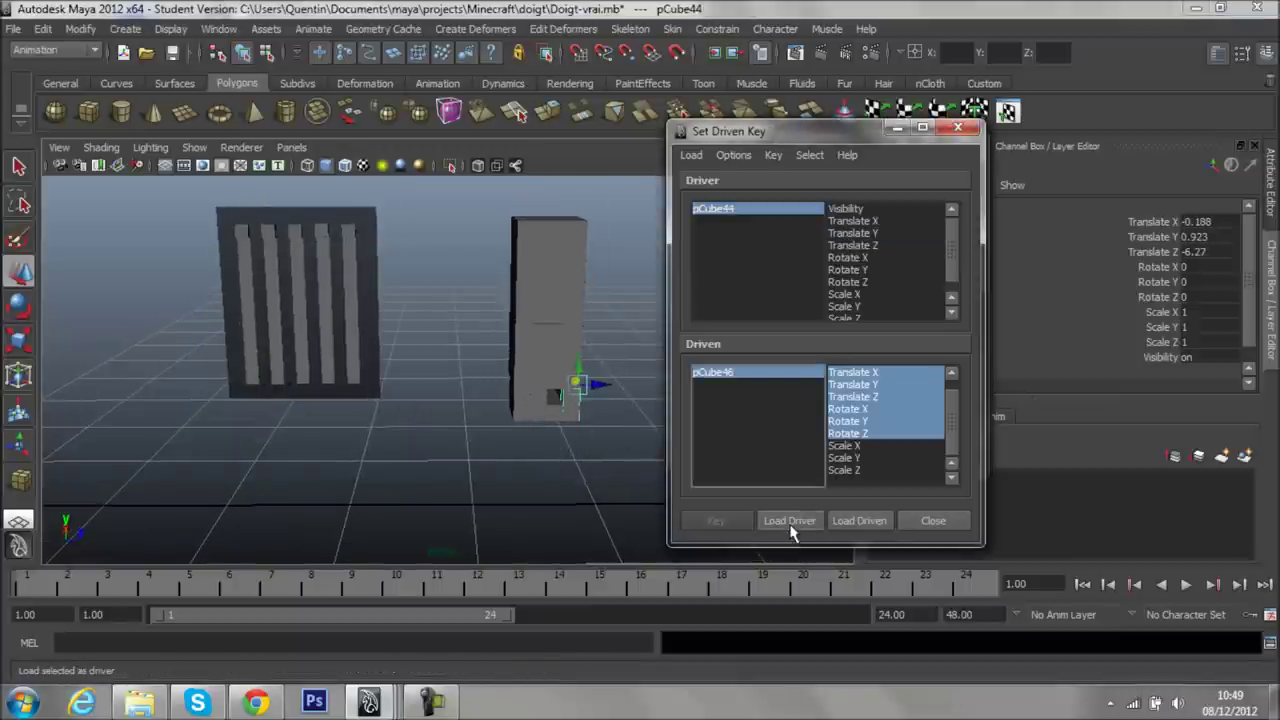
- Load pCube44 as driven and pCube53's Translate Y as driver
{"action": "left_click", "coordinate": [858, 528]}
{"action": "left_click", "coordinate": [240, 245]}
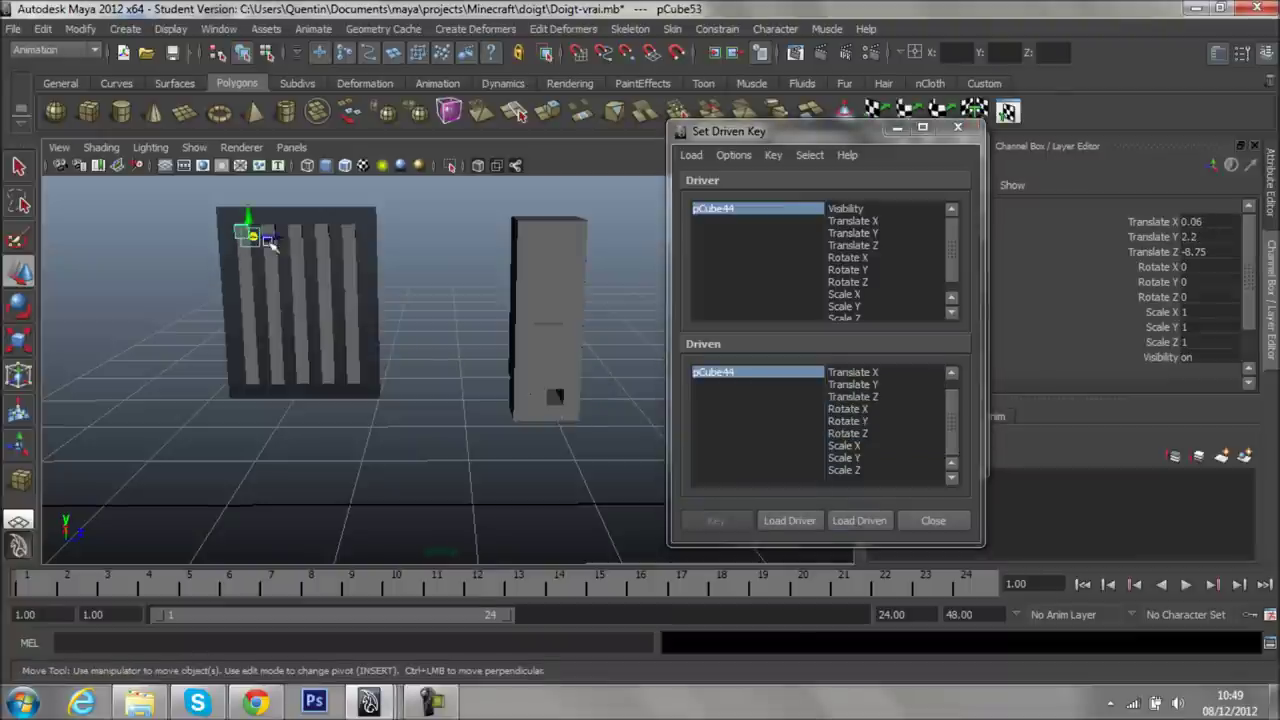
{"action": "left_click", "coordinate": [787, 522]}
{"action": "left_click_drag", "start_coordinate": [480, 360], "coordinate": [420, 350], "text": "alt"}
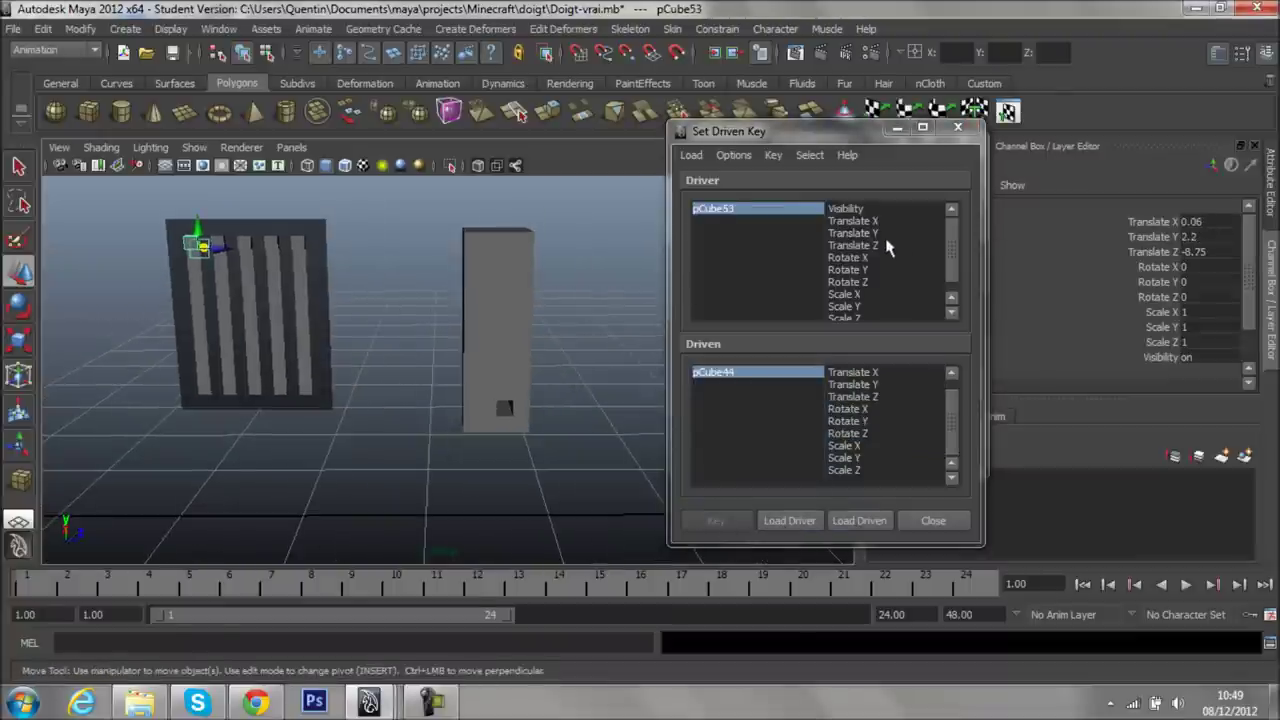
{"action": "left_click", "coordinate": [862, 233]}
{"action": "left_click", "coordinate": [735, 376]}
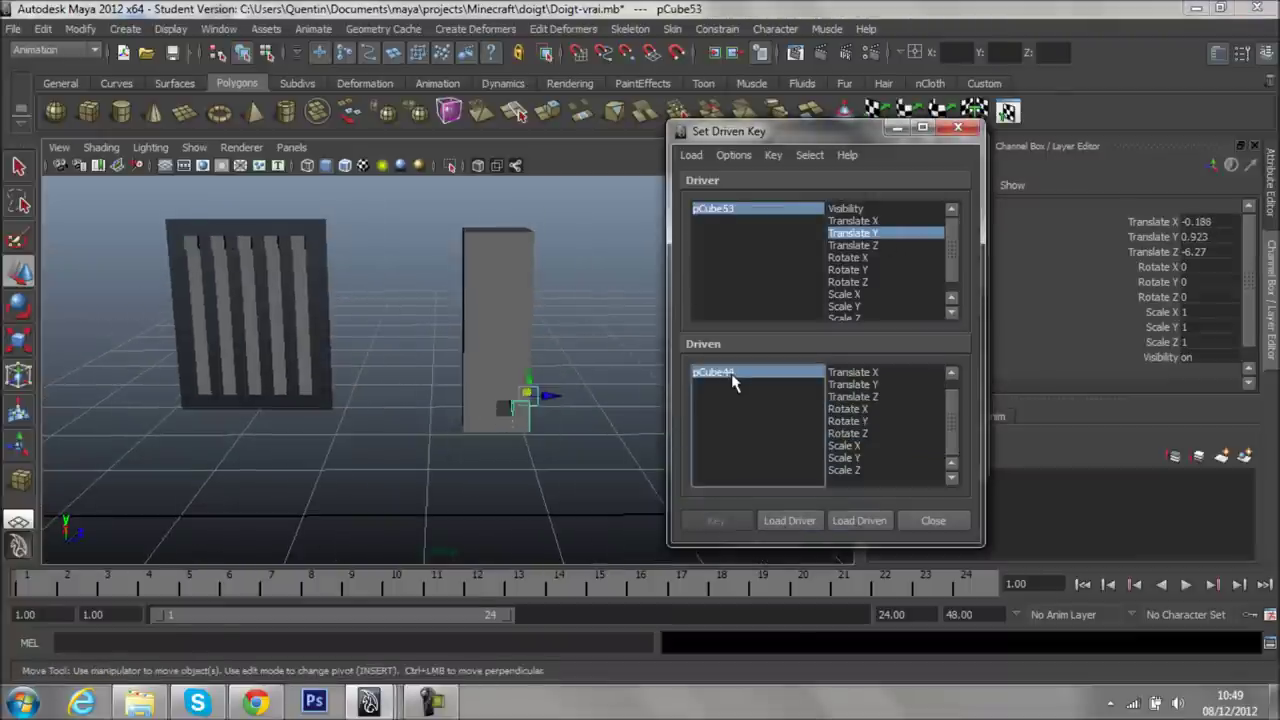
- Record a driven key on pCube44's Scale Y
{"action": "scroll", "coordinate": [629, 413], "scroll_direction": "up", "scroll_amount": 2}
{"action": "scroll", "coordinate": [566, 381], "scroll_direction": "up", "scroll_amount": 2}
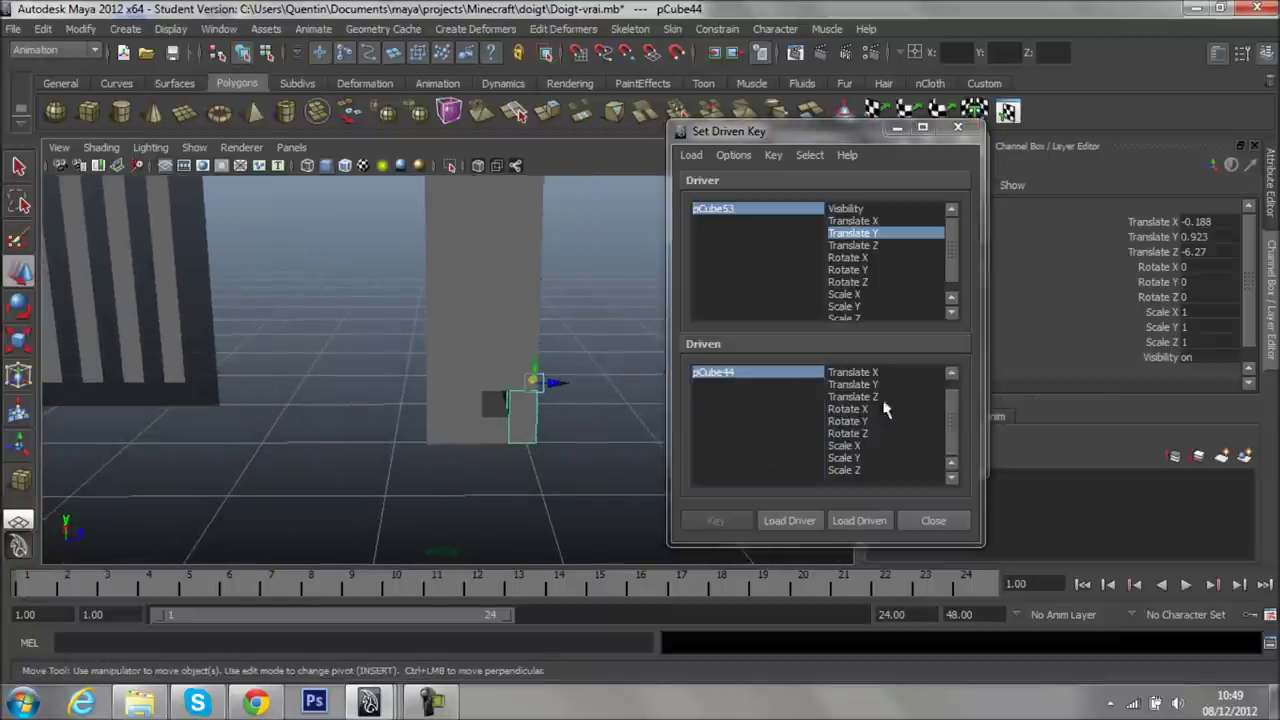
{"action": "left_click", "coordinate": [866, 458]}
{"action": "mouse_move", "coordinate": [515, 390]}
{"action": "left_mouse_down", "text": "alt"}
{"action": "mouse_move", "coordinate": [557, 486]}
{"action": "mouse_move", "coordinate": [457, 386]}
{"action": "left_mouse_up", "text": "alt"}
{"action": "left_click", "coordinate": [714, 521]}
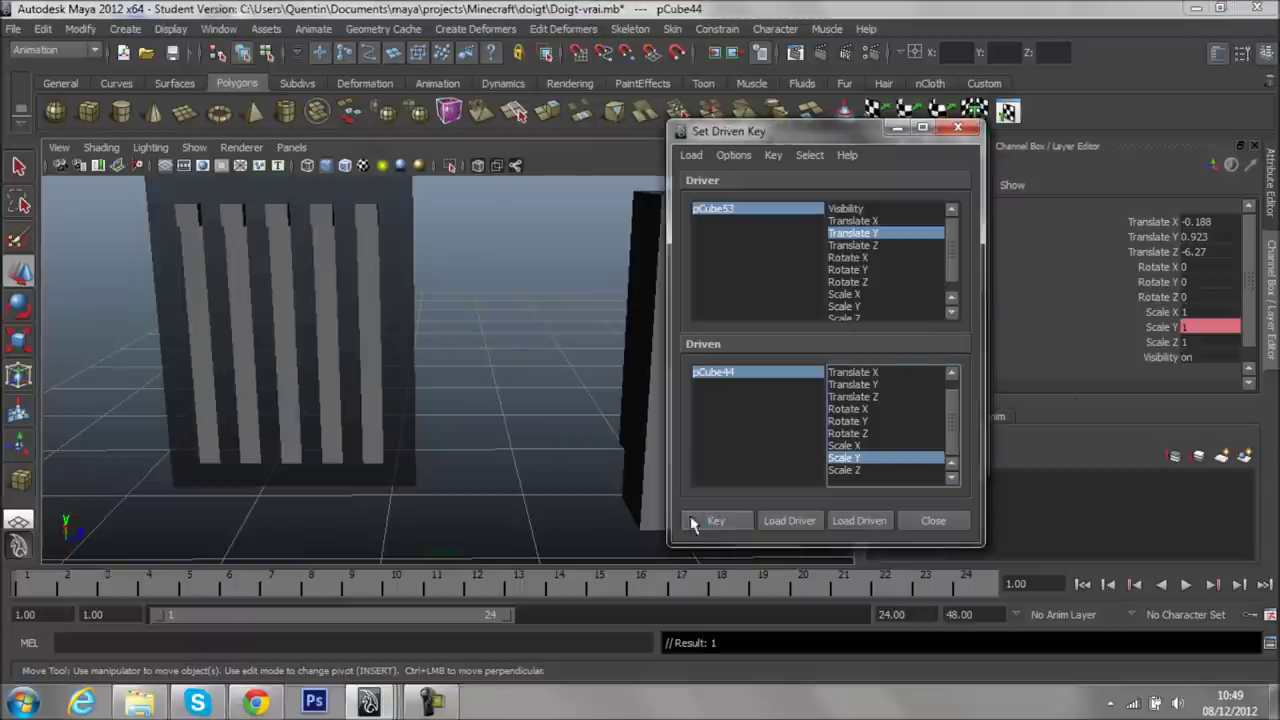
{"action": "scroll", "coordinate": [447, 465], "scroll_direction": "down", "scroll_amount": 2}
- Lower pCube53 to Translate Y 1.05 and inspect the finger boxes pCube44 and pCube45
{"action": "left_click", "coordinate": [730, 209]}
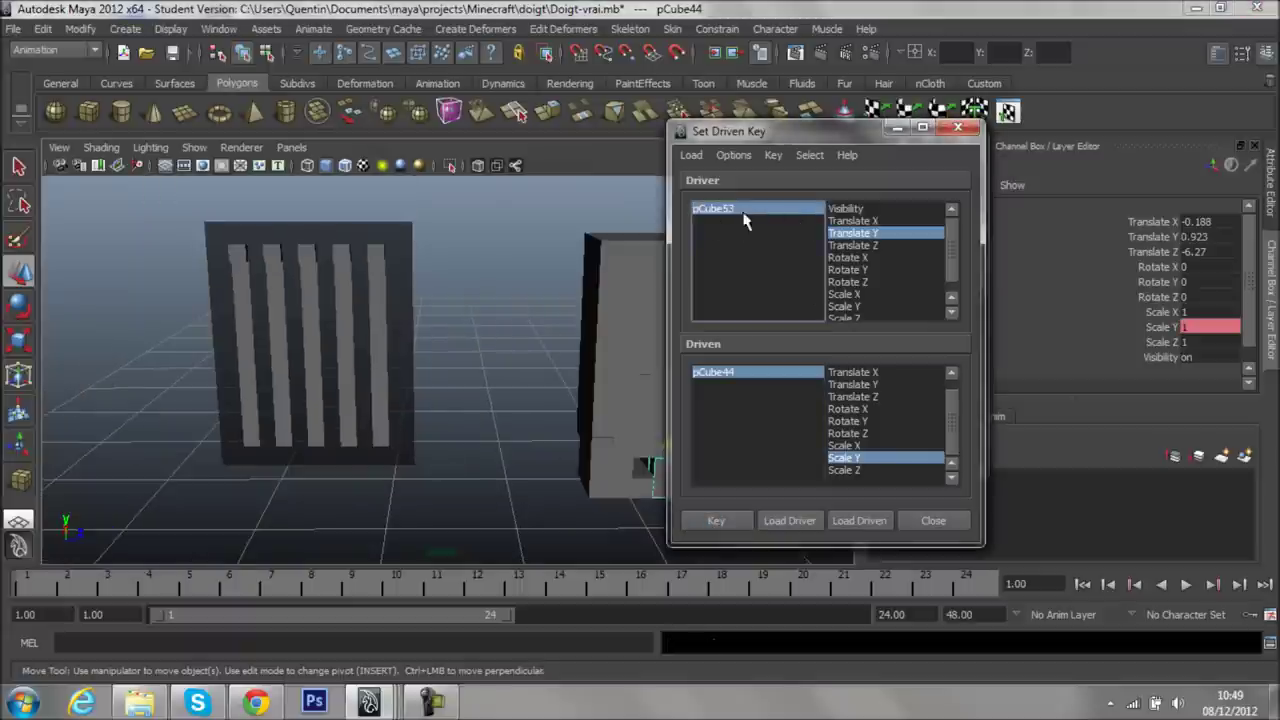
{"action": "left_click_drag", "start_coordinate": [242, 238], "coordinate": [252, 437]}
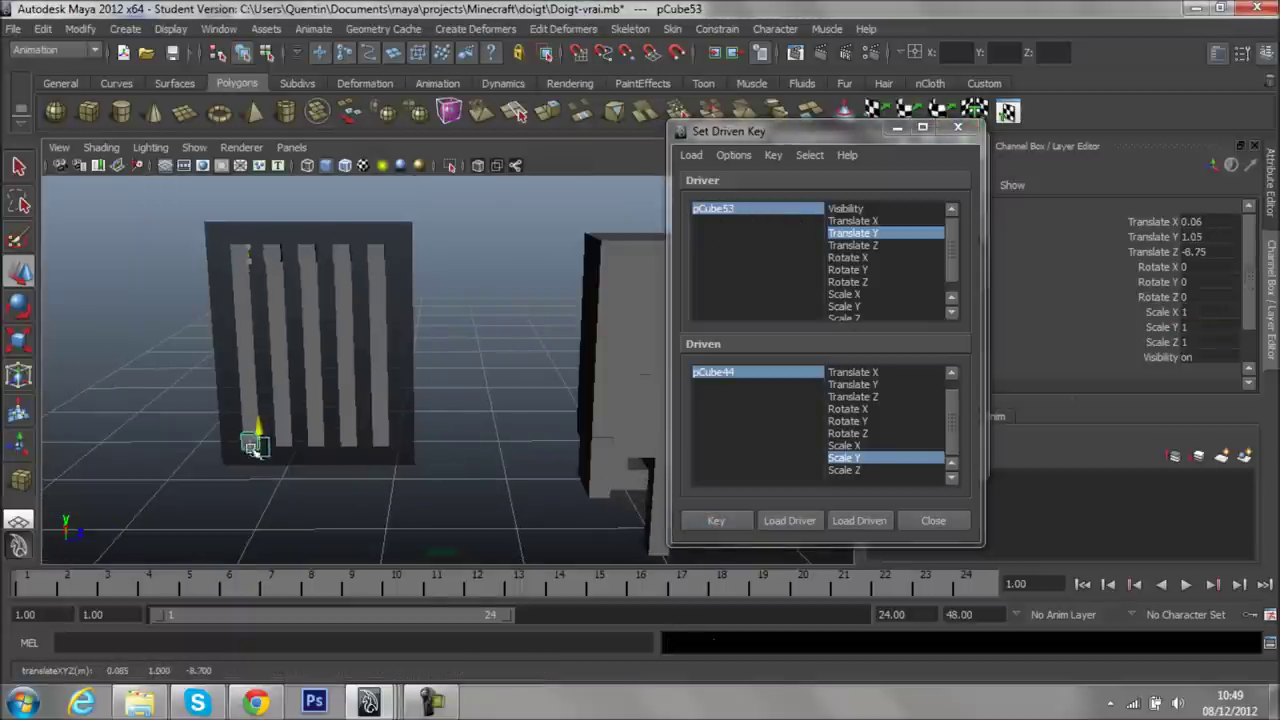
{"action": "middle_click_drag", "start_coordinate": [388, 357], "coordinate": [284, 287], "text": "alt"}
{"action": "left_click", "coordinate": [758, 374]}
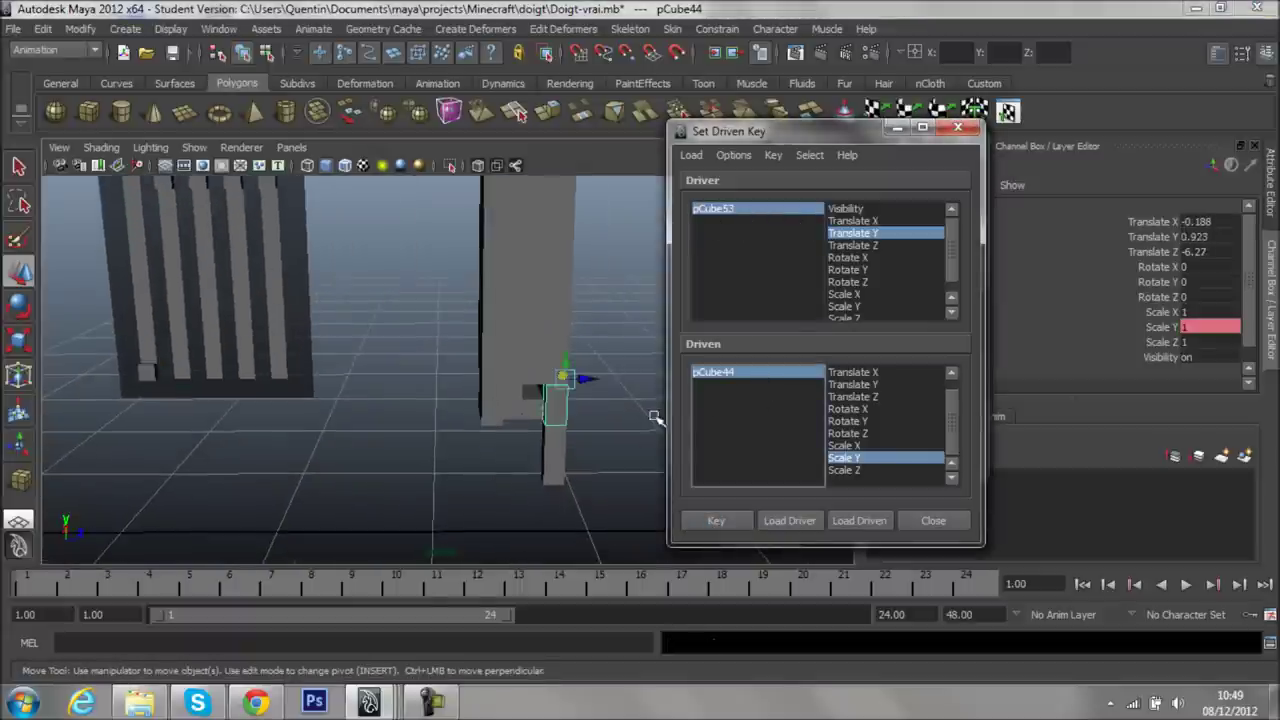
{"action": "mouse_move", "coordinate": [543, 366]}
{"action": "middle_mouse_down", "text": "alt"}
{"action": "mouse_move", "coordinate": [591, 391]}
{"action": "mouse_move", "coordinate": [535, 362]}
{"action": "middle_mouse_up", "text": "alt"}
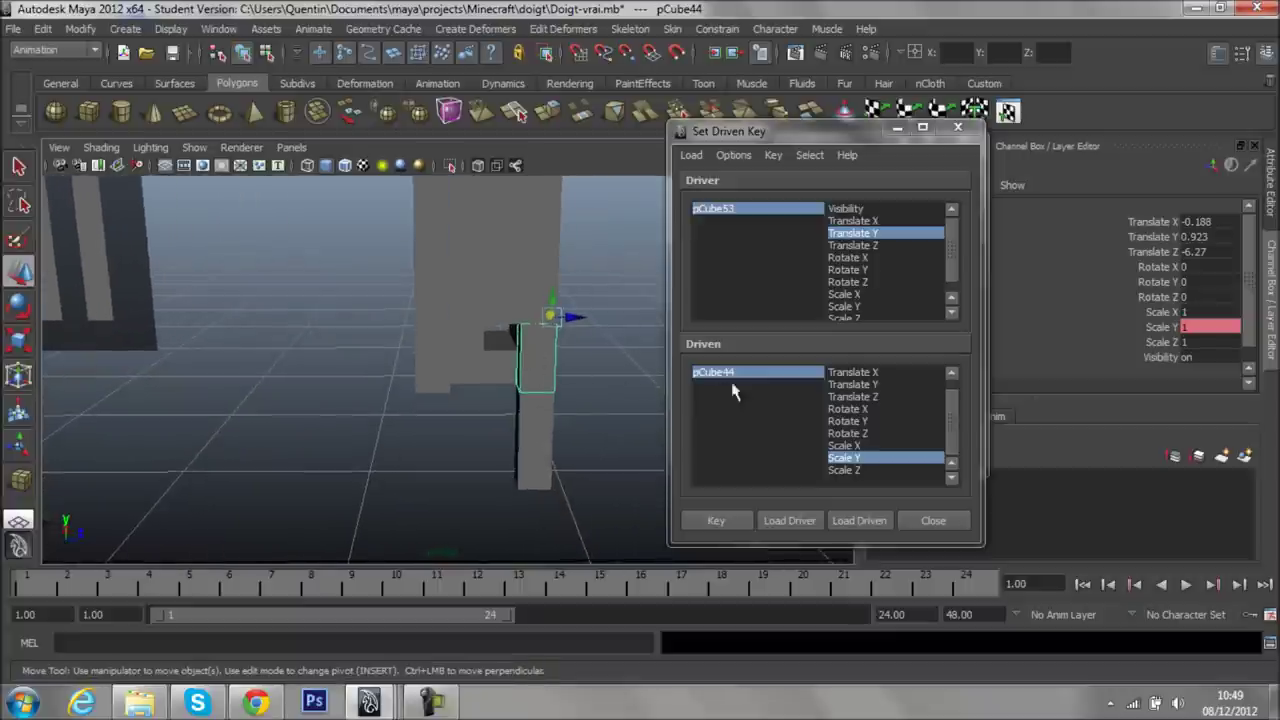
{"action": "left_click_drag", "start_coordinate": [603, 403], "coordinate": [537, 421], "text": "alt"}
{"action": "left_click", "coordinate": [527, 422]}
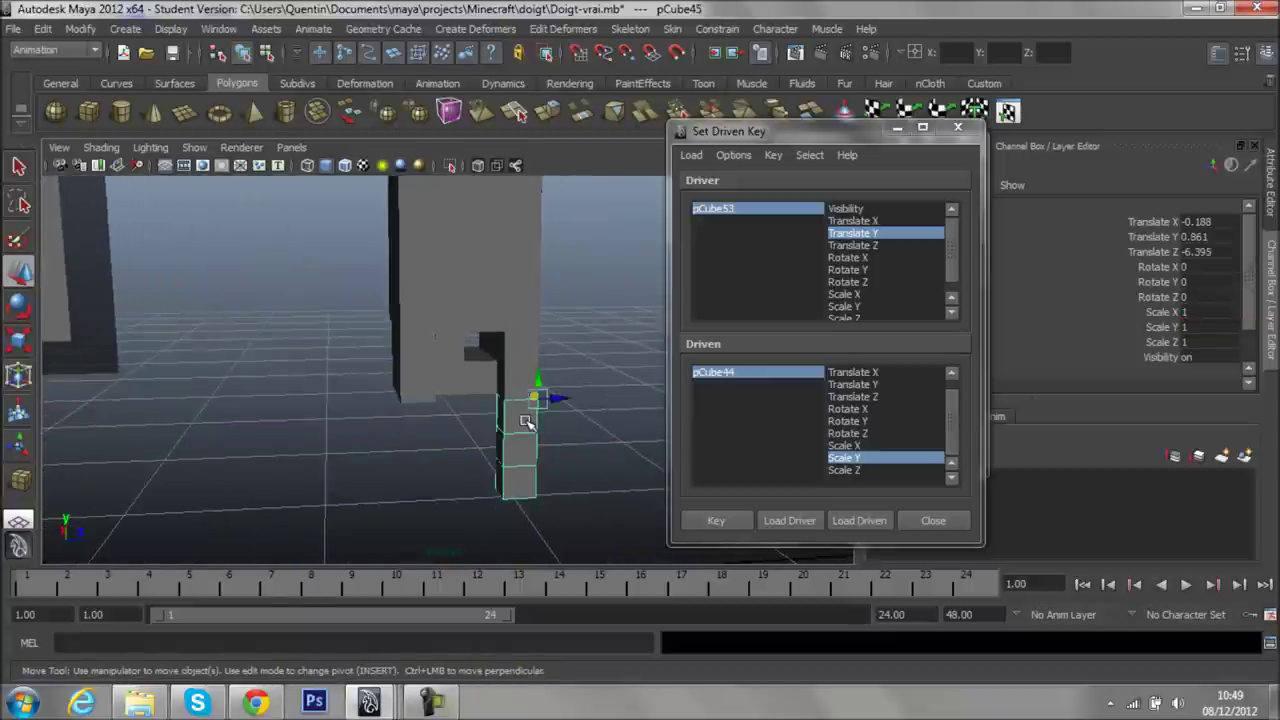
{"action": "left_click", "coordinate": [520, 380]}
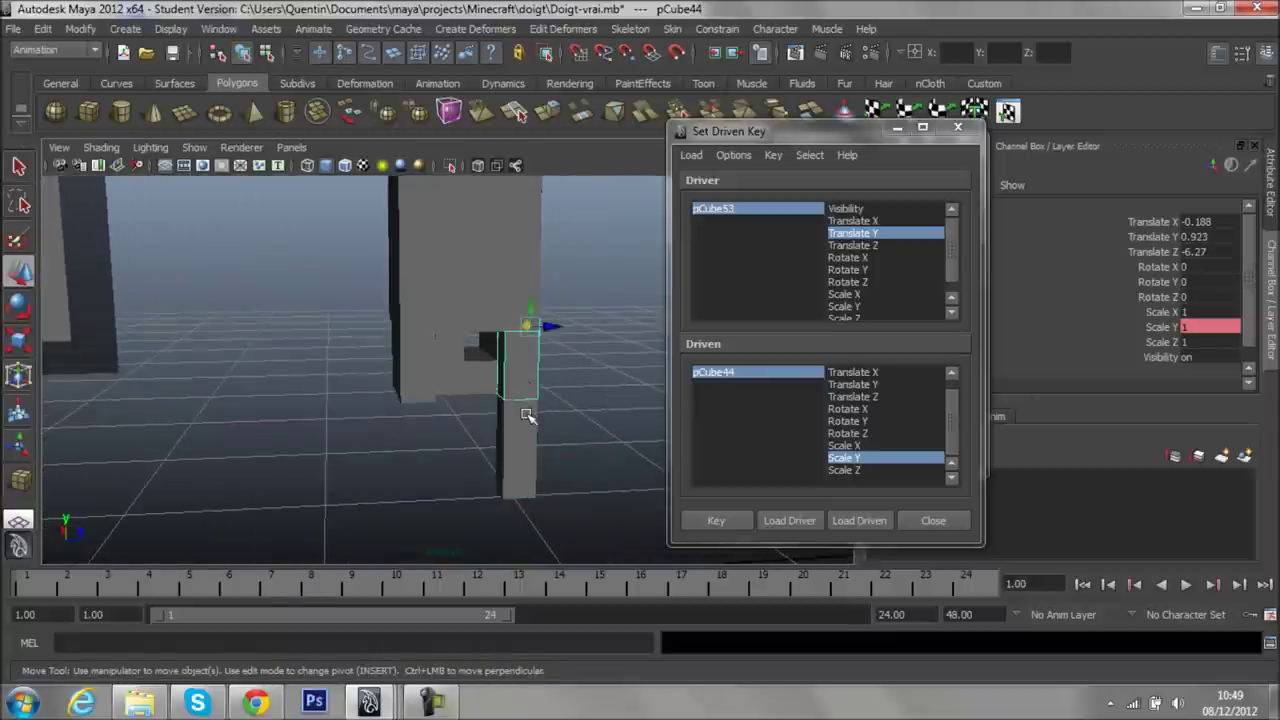
{"action": "left_click", "coordinate": [527, 425]}
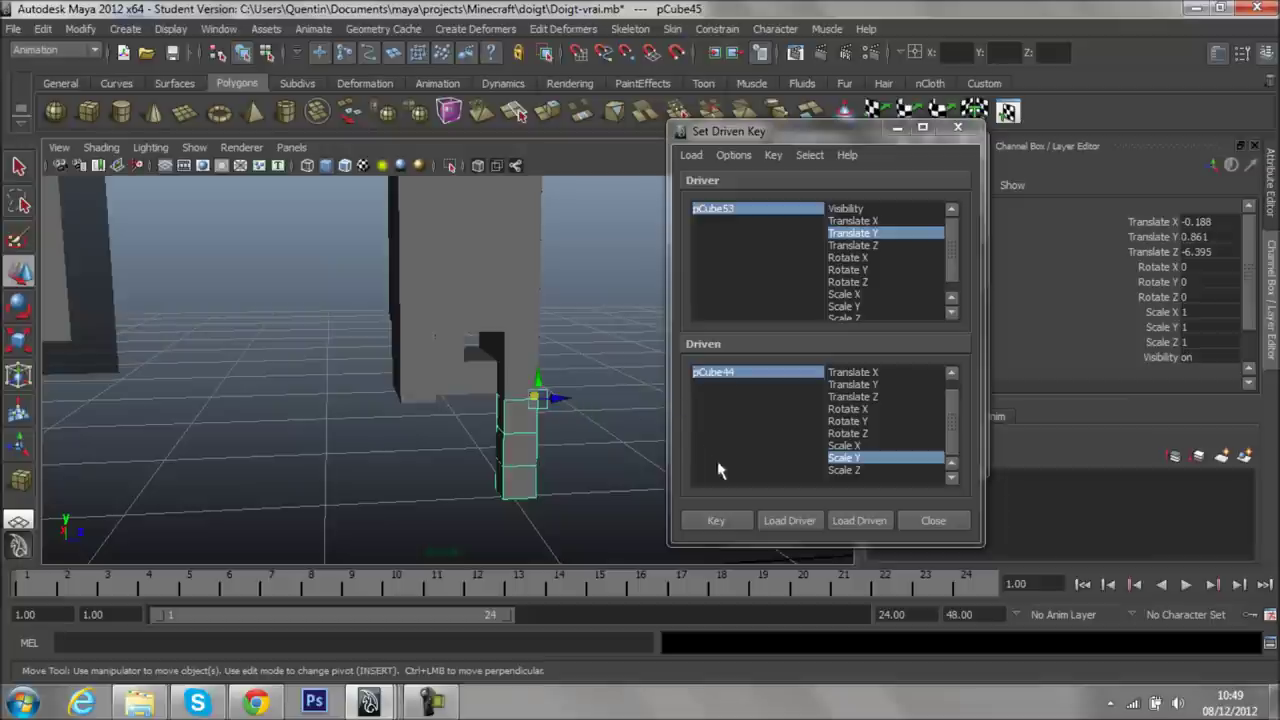
- Undo the pCube44 driven key and load pCube45 as the driven object
{"action": "key", "text": "ctrl+z"}
{"action": "key", "text": "ctrl+z"}
{"action": "key", "text": "ctrl+z"}
{"action": "key", "text": "ctrl+z"}
{"action": "key", "text": "ctrl+z"}
{"action": "key", "text": "ctrl+z"}
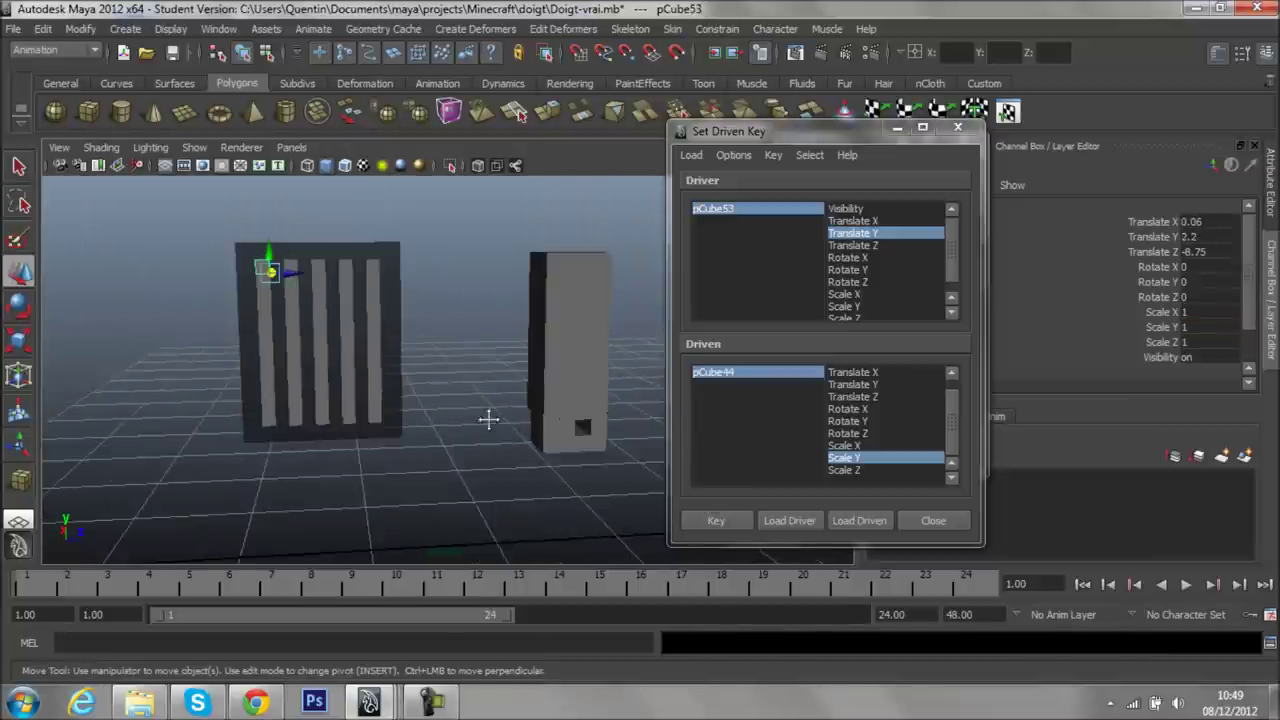
{"action": "key", "text": "ctrl+z"}
{"action": "left_click", "coordinate": [473, 446]}
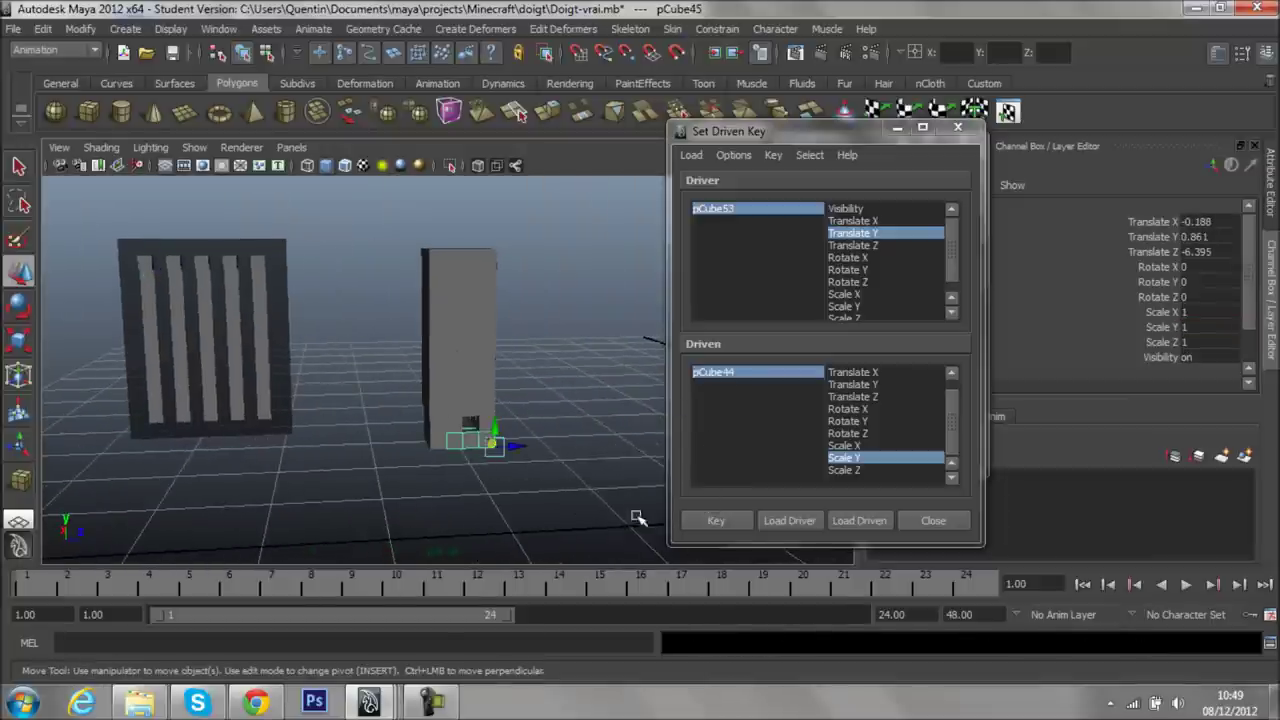
{"action": "left_click", "coordinate": [859, 520]}
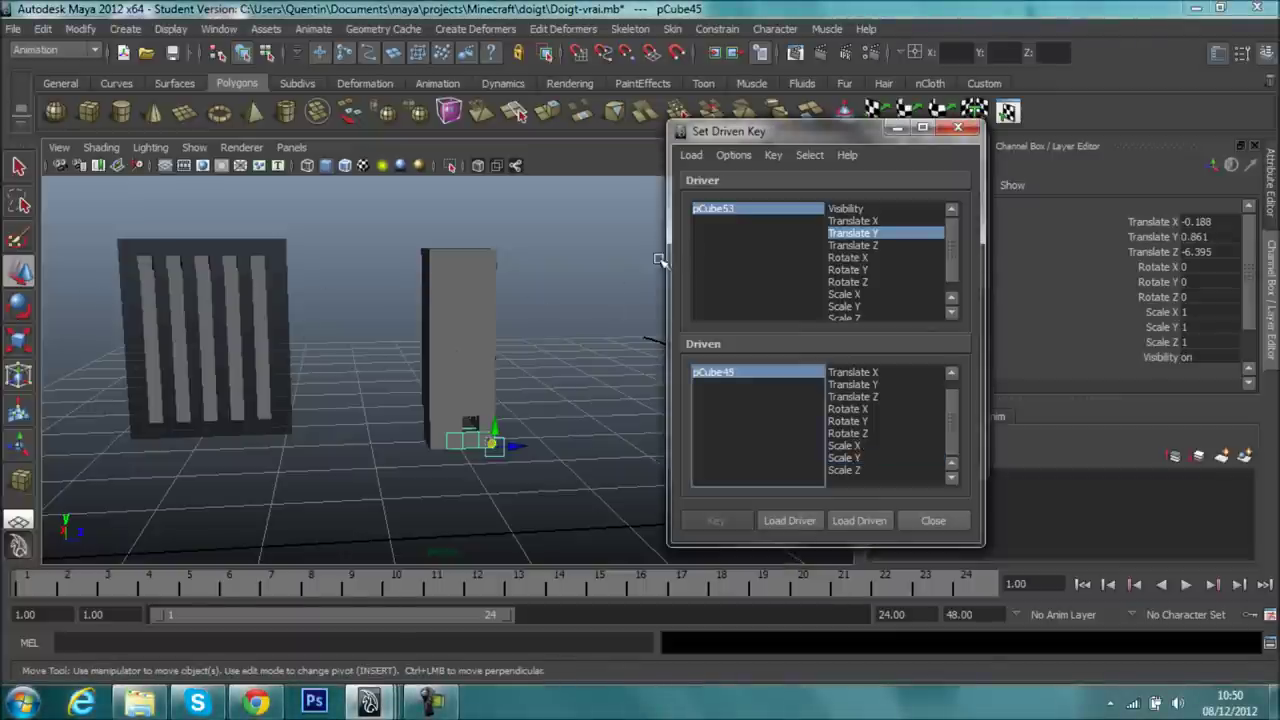
- Key pCube45's Scale Y to pCube53 at the rest pose
{"action": "left_click", "coordinate": [729, 209]}
{"action": "left_click", "coordinate": [731, 379]}
{"action": "left_click", "coordinate": [865, 457]}
{"action": "left_click", "coordinate": [716, 520]}
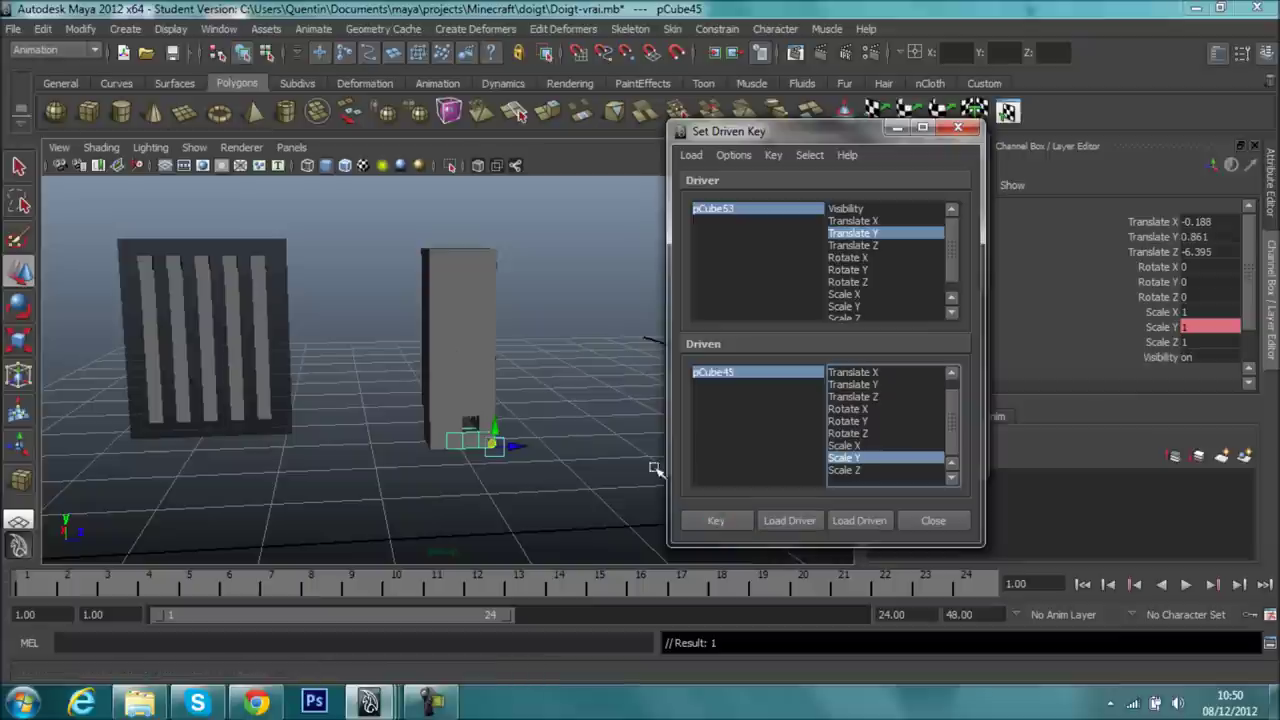
- Lower the pCube53 control to Translate Y 1.05
{"action": "left_click", "coordinate": [152, 266]}
{"action": "left_click_drag", "start_coordinate": [160, 371], "coordinate": [160, 370]}
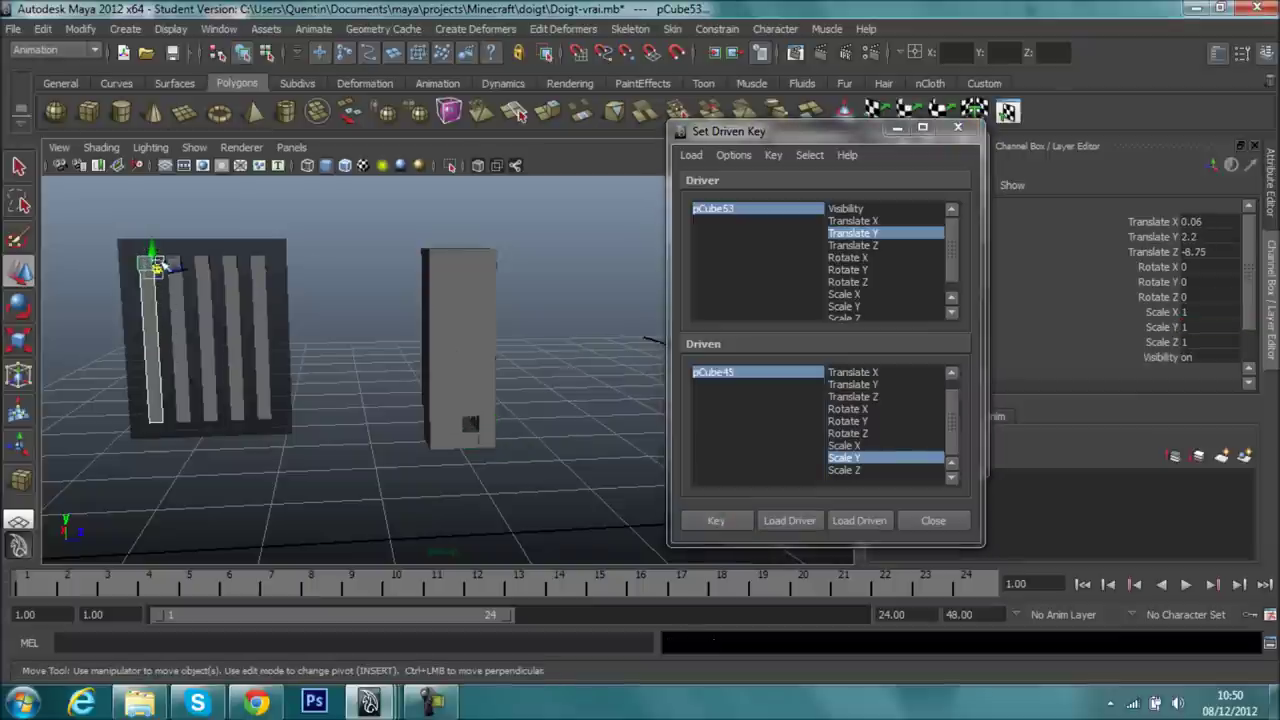
{"action": "key", "text": "ctrl+z"}
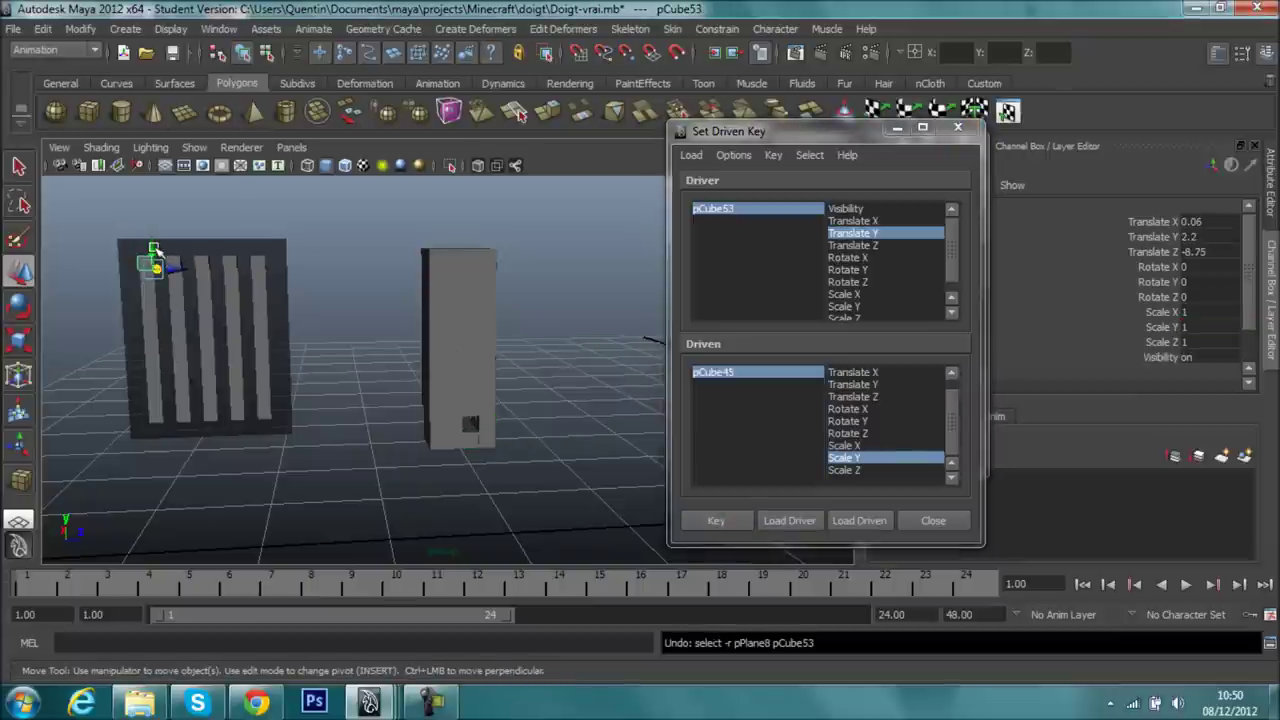
{"action": "left_click_drag", "start_coordinate": [155, 250], "coordinate": [175, 440]}
- Flatten pCube45 along Z with the Scale tool to about 0.365
{"action": "left_click", "coordinate": [797, 372]}
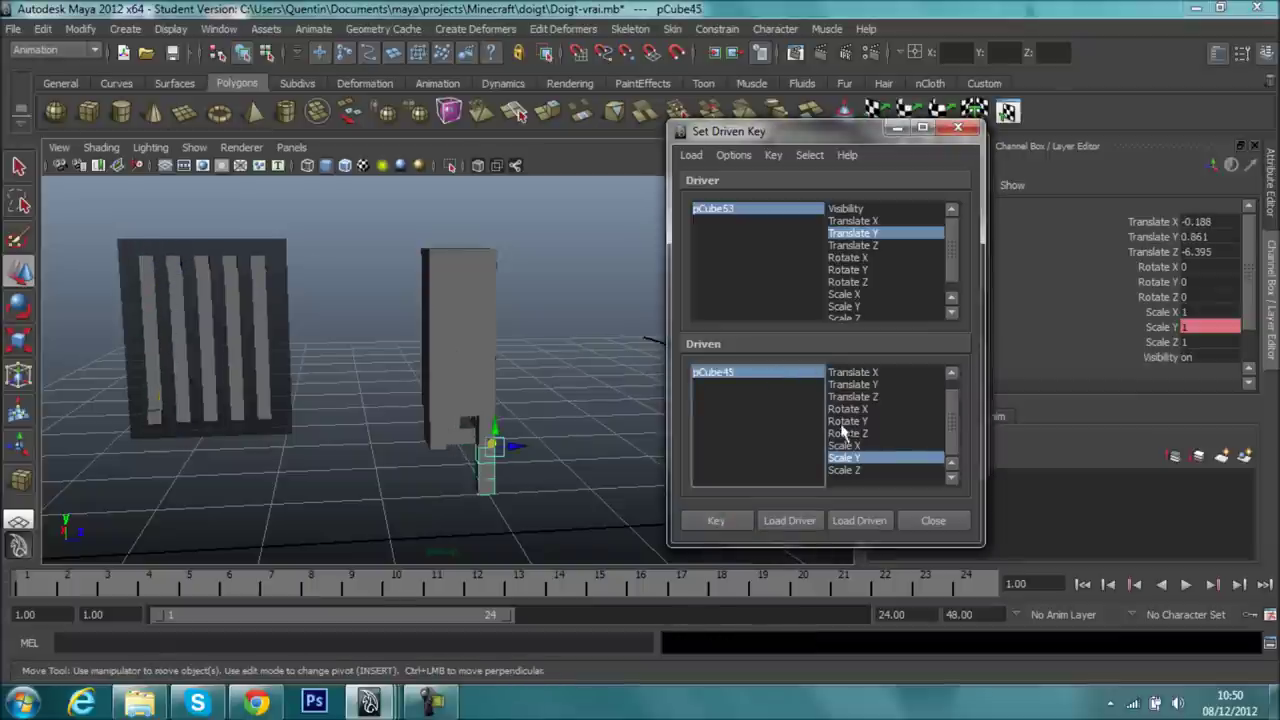
{"action": "scroll", "coordinate": [593, 437], "scroll_direction": "up", "scroll_amount": 3}
{"action": "left_click_drag", "start_coordinate": [593, 437], "coordinate": [500, 237], "text": "alt"}
{"action": "left_click", "coordinate": [17, 340]}
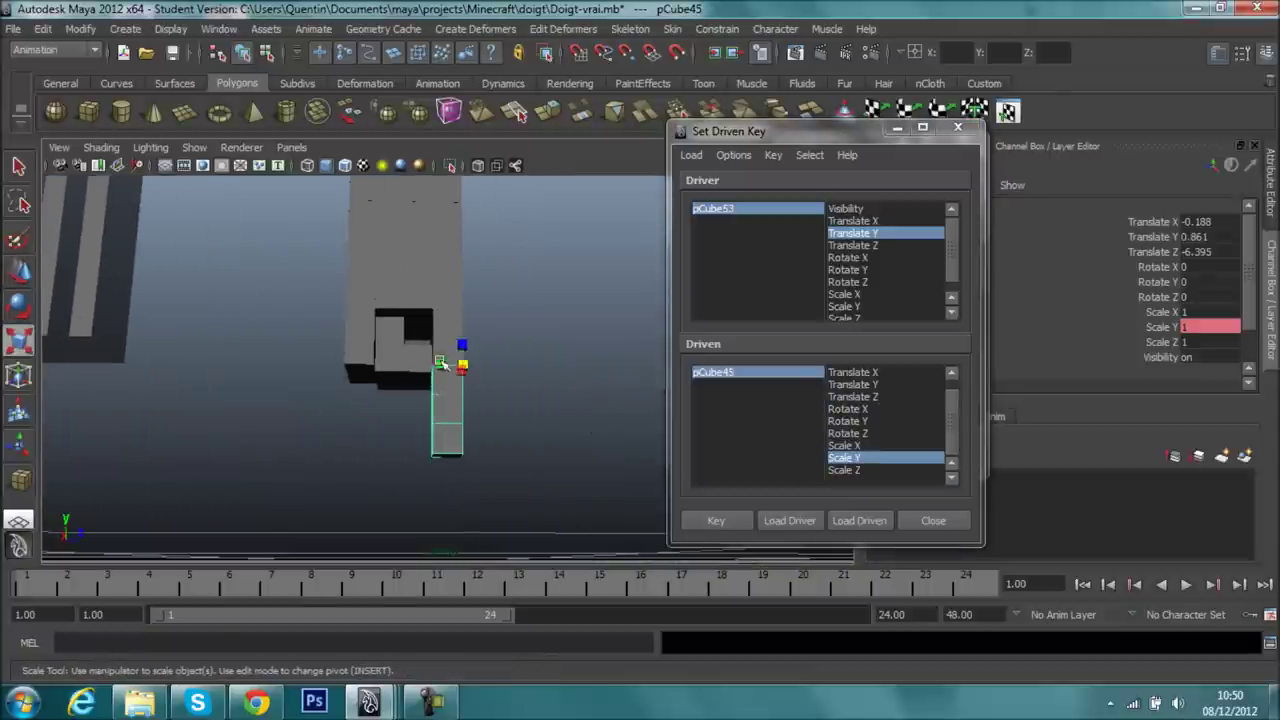
{"action": "left_click_drag", "start_coordinate": [463, 347], "coordinate": [460, 366]}
{"action": "scroll", "coordinate": [500, 383], "scroll_direction": "up", "scroll_amount": 3}
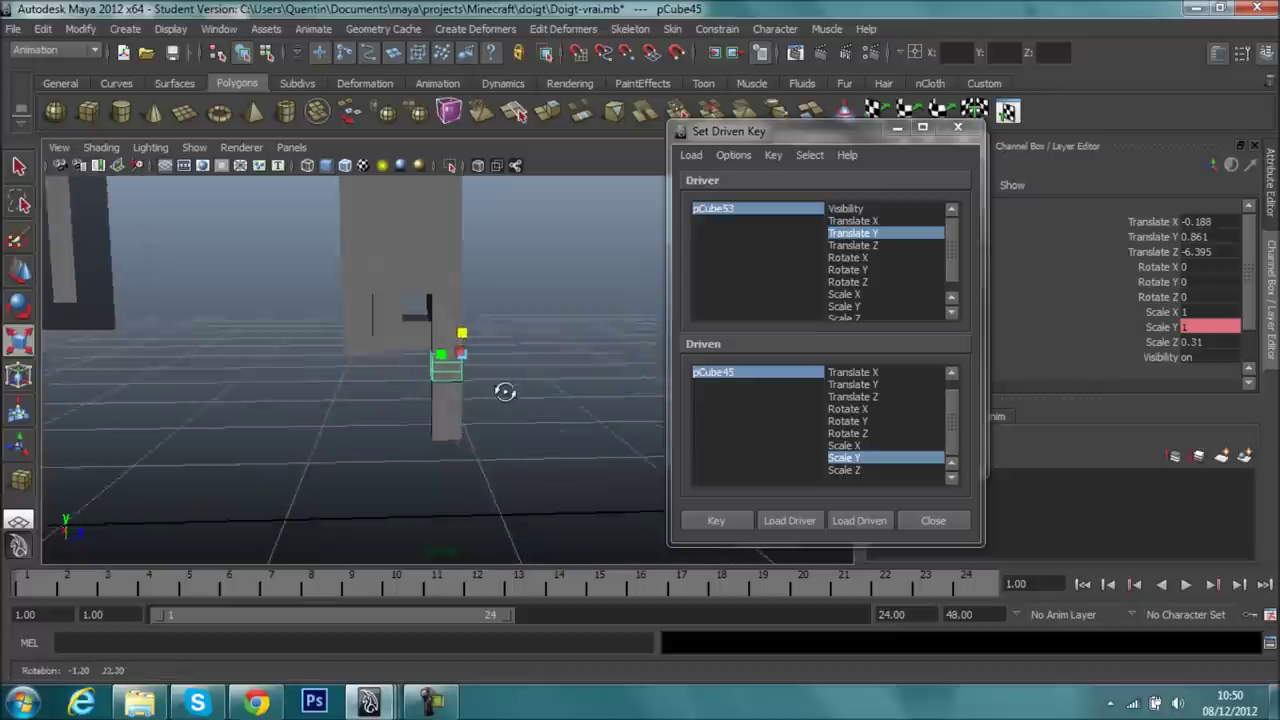
{"action": "left_click_drag", "start_coordinate": [503, 380], "coordinate": [500, 357], "text": "alt"}
{"action": "left_click_drag", "start_coordinate": [504, 304], "coordinate": [514, 305]}
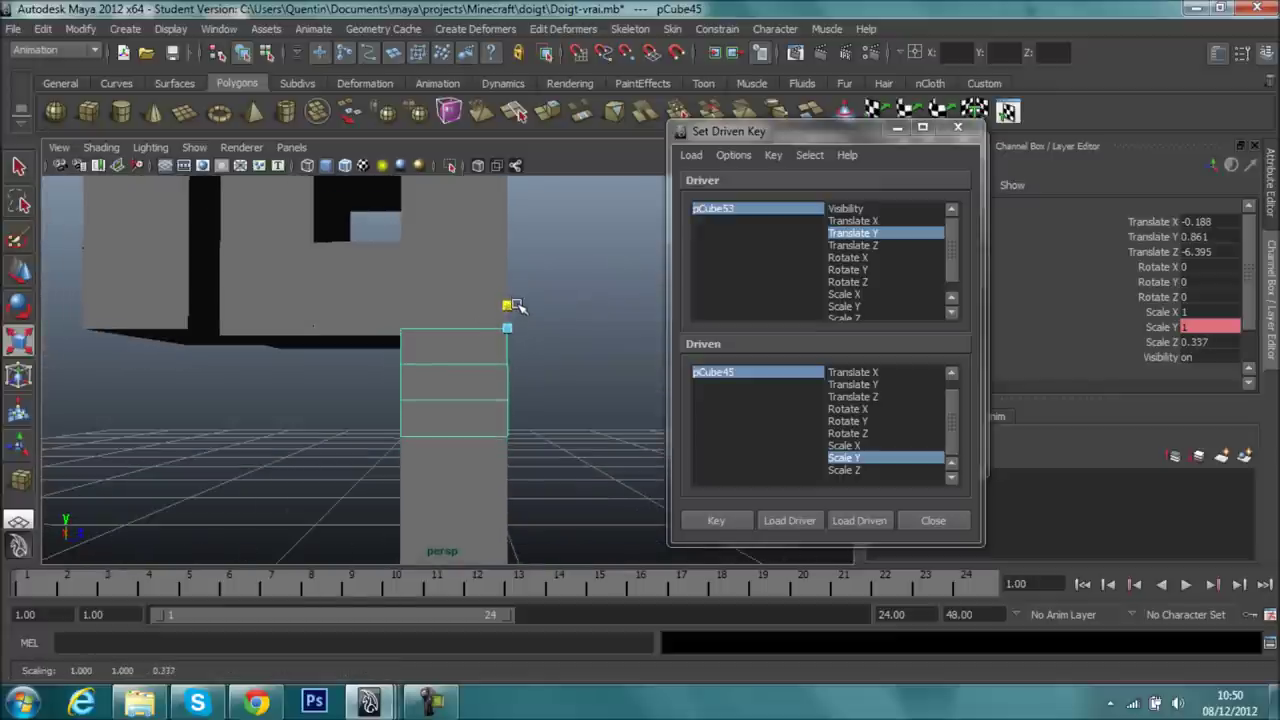
- Refine pCube45's Scale Z in the Channel Box, settling on 0.34
{"action": "double_click", "coordinate": [1210, 342]}
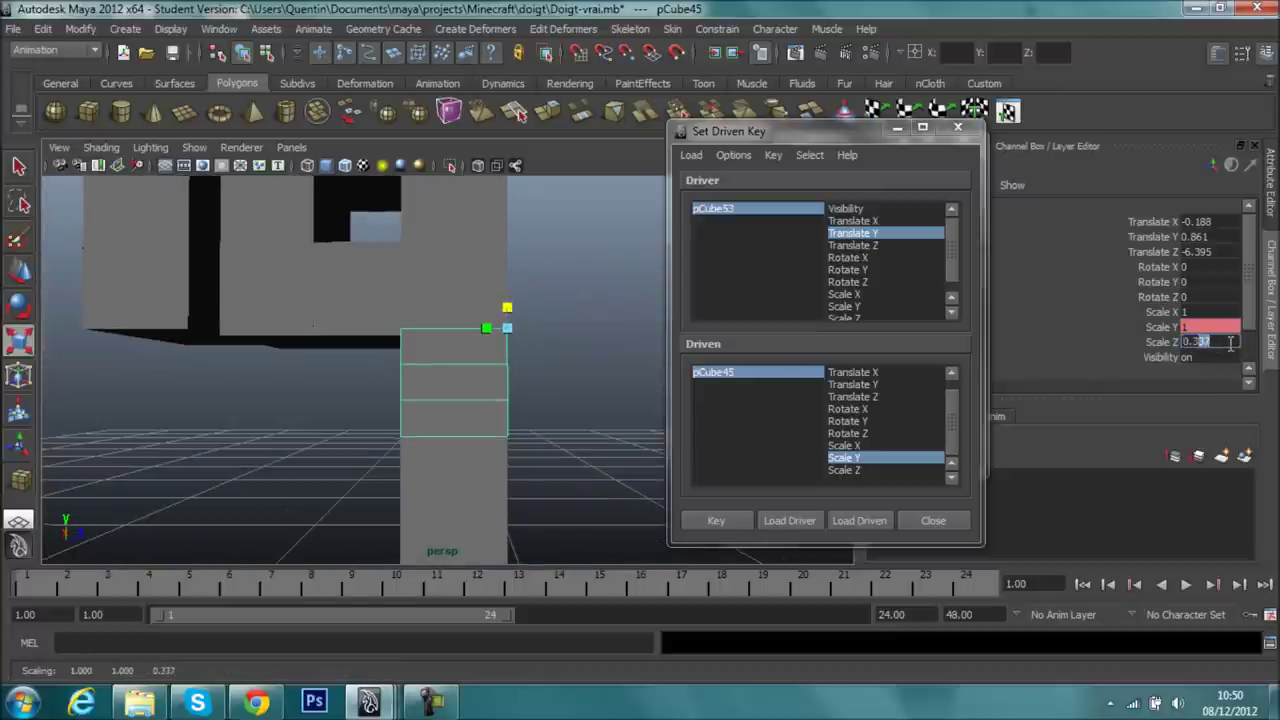
{"action": "type", "text": "5"}
{"action": "key", "text": "Return"}
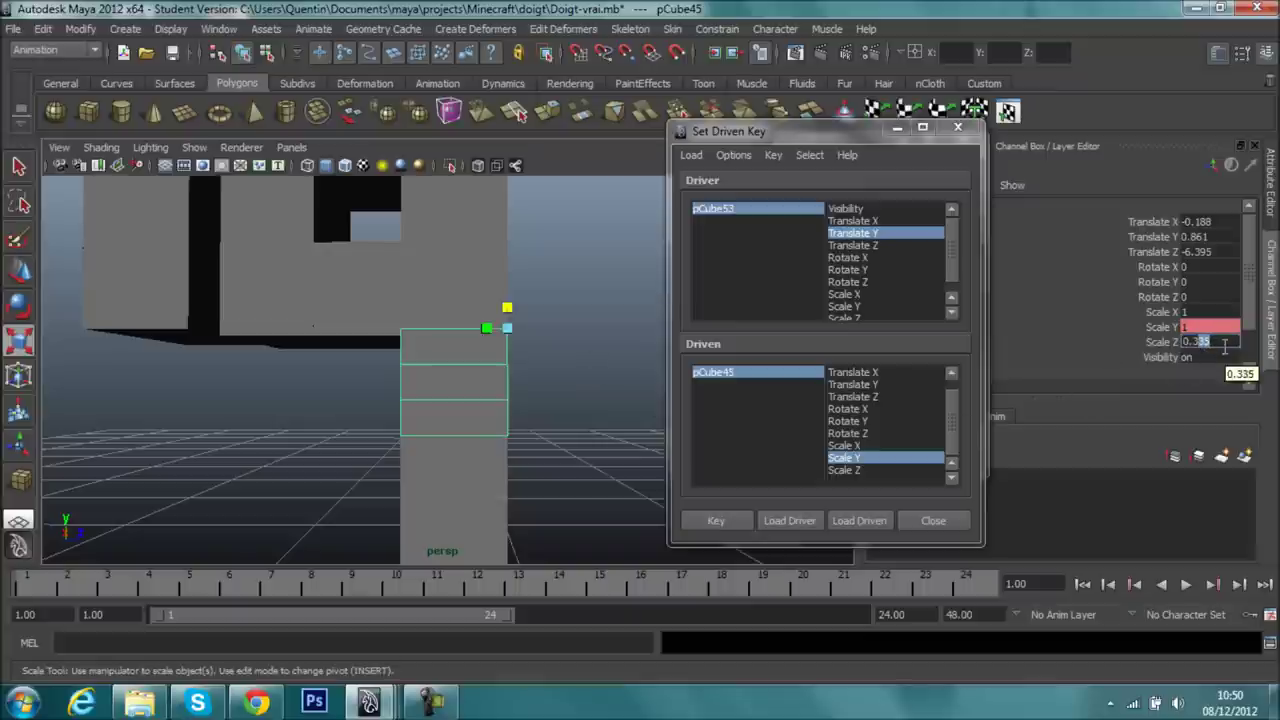
{"action": "type", "text": "5"}
{"action": "key", "text": "Return"}
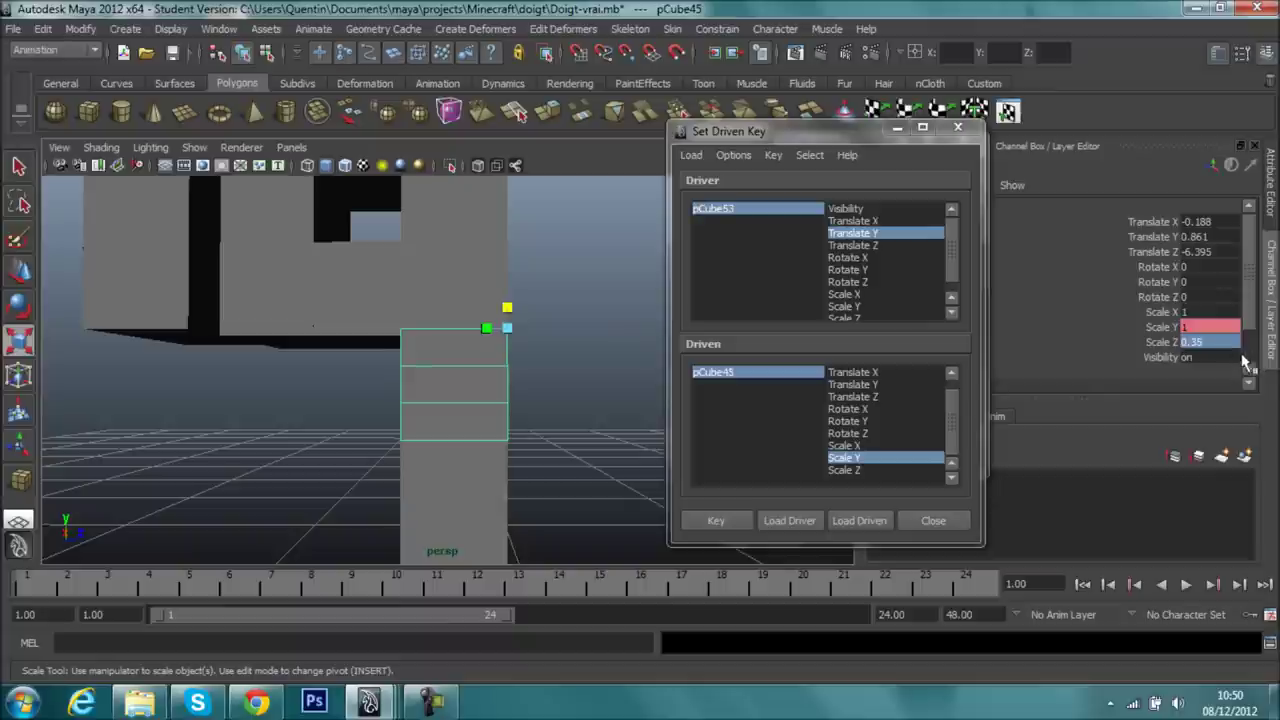
{"action": "left_click", "coordinate": [1208, 341]}
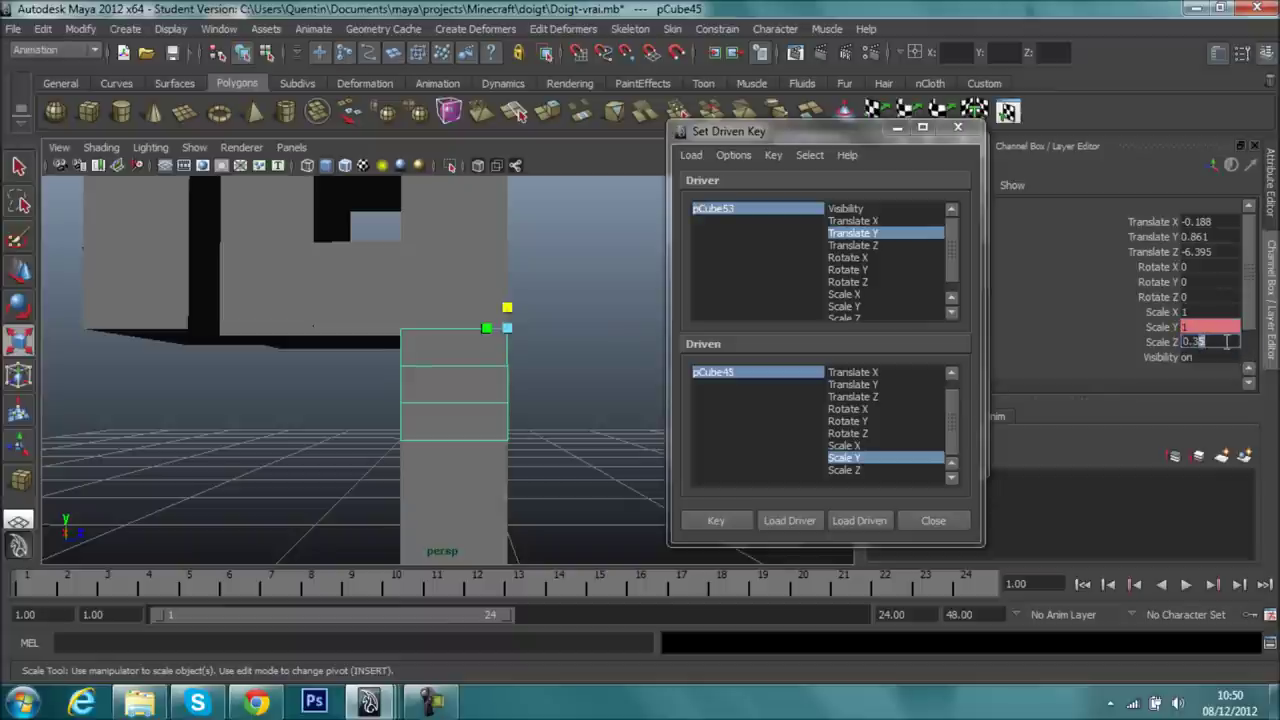
{"action": "type", "text": "0.33"}
{"action": "key", "text": "Return"}
{"action": "scroll", "coordinate": [565, 412], "scroll_direction": "up", "scroll_amount": 3}
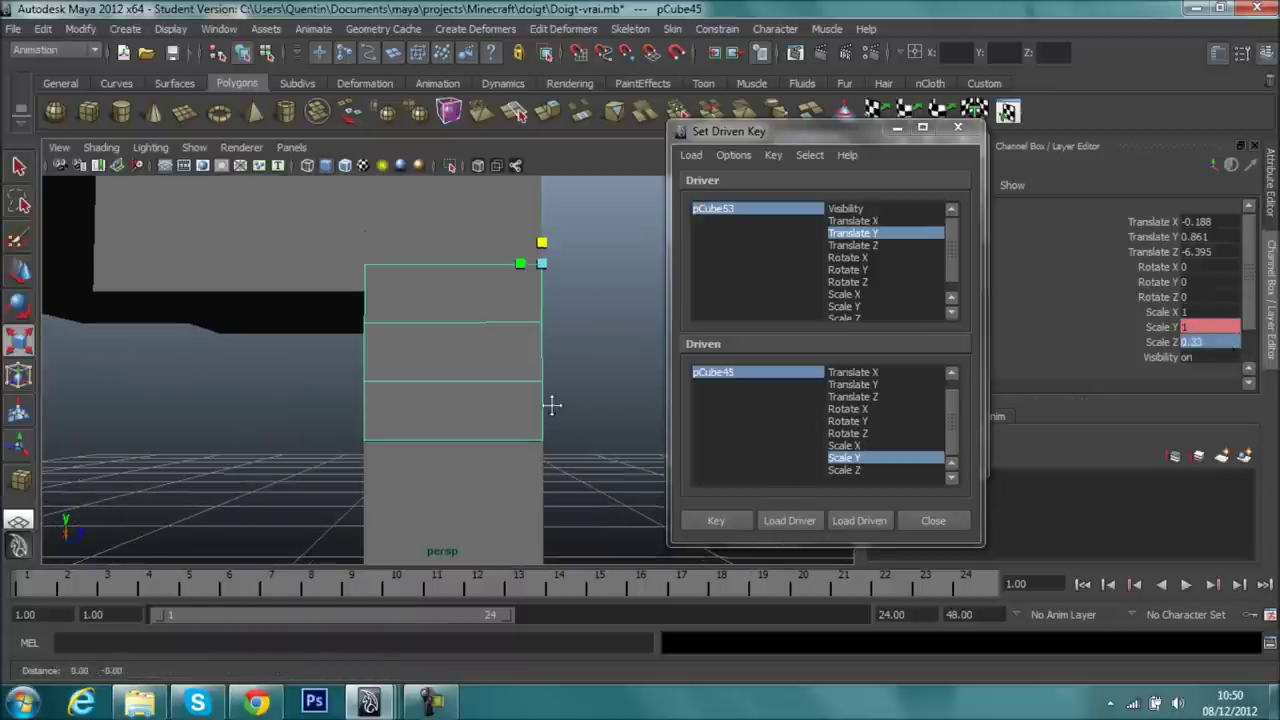
{"action": "mouse_move", "coordinate": [551, 403]}
{"action": "right_mouse_down", "text": "alt"}
{"action": "mouse_move", "coordinate": [551, 434]}
{"action": "mouse_move", "coordinate": [591, 491]}
{"action": "mouse_move", "coordinate": [583, 429]}
{"action": "right_mouse_up", "text": "alt"}
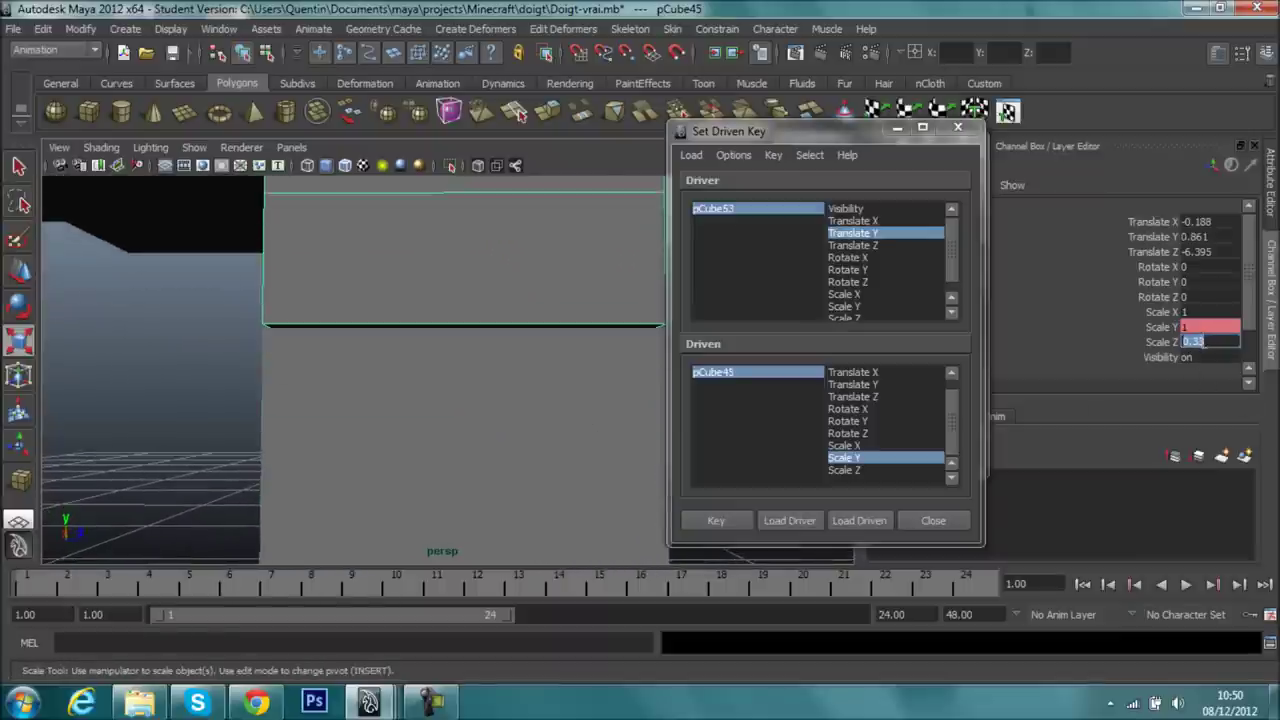
{"action": "type", "text": "4"}
{"action": "key", "text": "Return"}
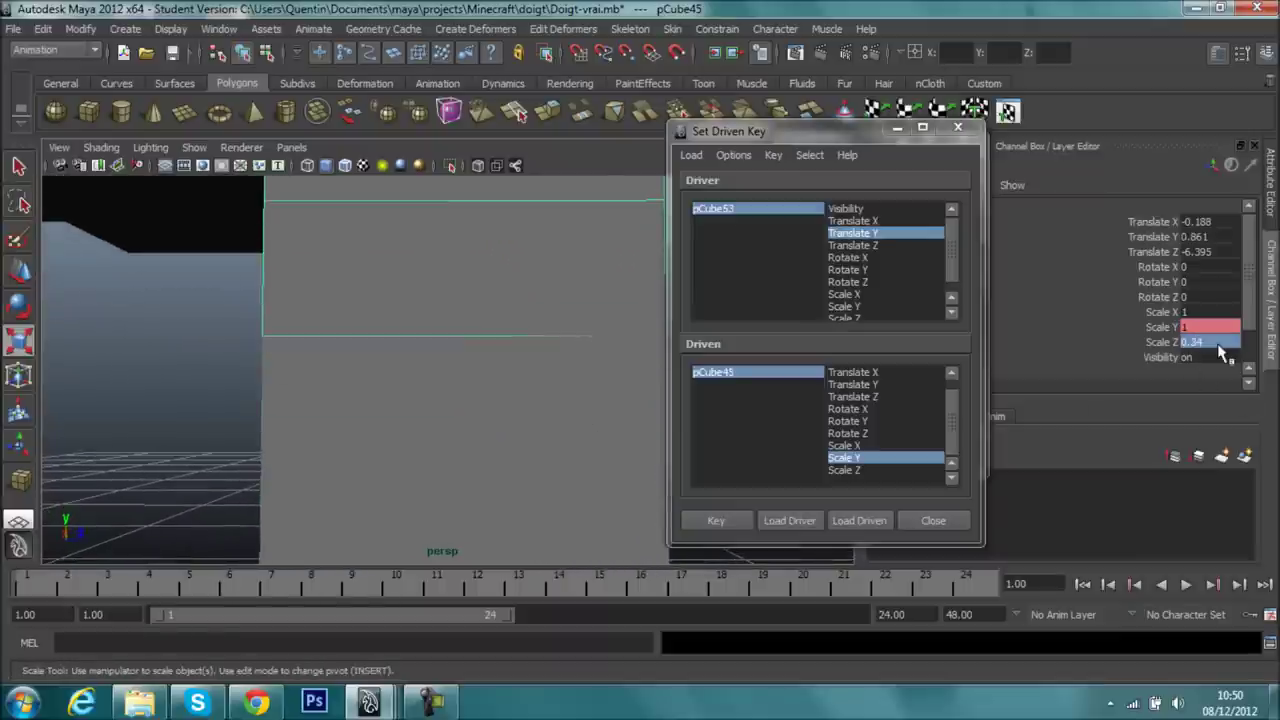
- Zoom out toward the pillars and close the Set Driven Key window
{"action": "scroll", "coordinate": [529, 443], "scroll_direction": "down", "scroll_amount": 5}
{"action": "scroll", "coordinate": [481, 445], "scroll_direction": "down", "scroll_amount": 2}
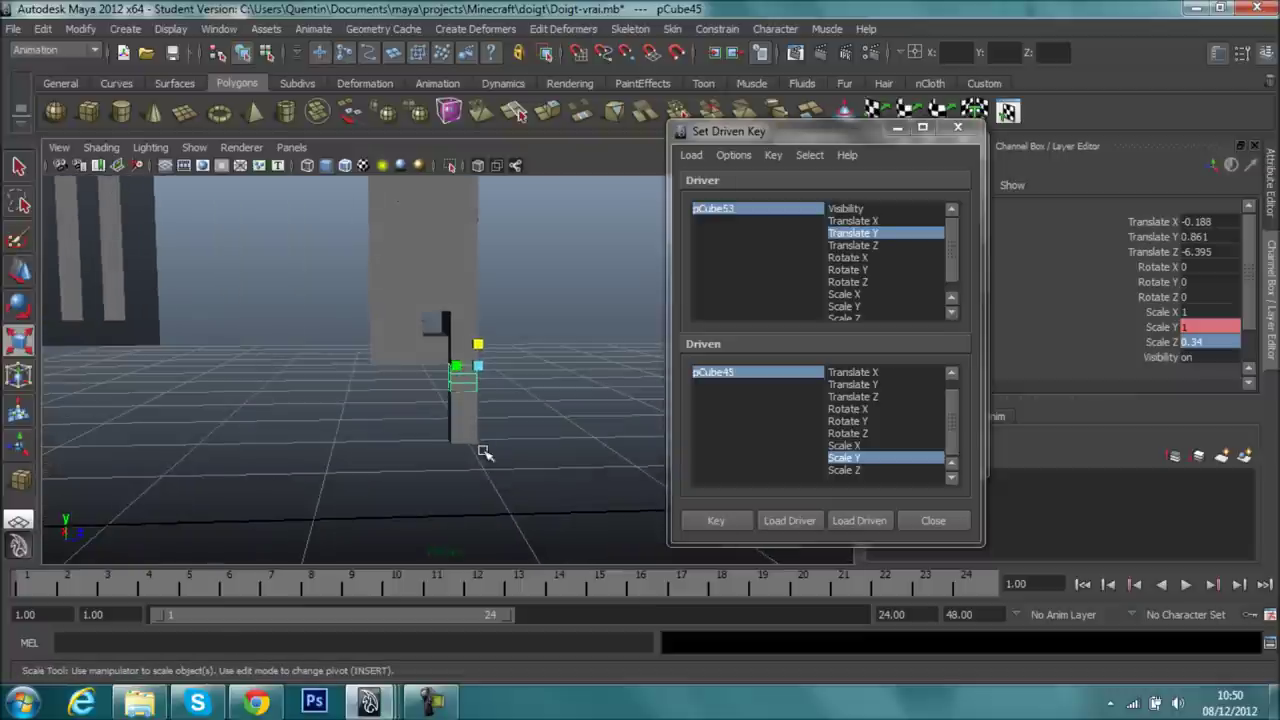
{"action": "right_click_drag", "start_coordinate": [455, 395], "coordinate": [628, 478], "text": "alt"}
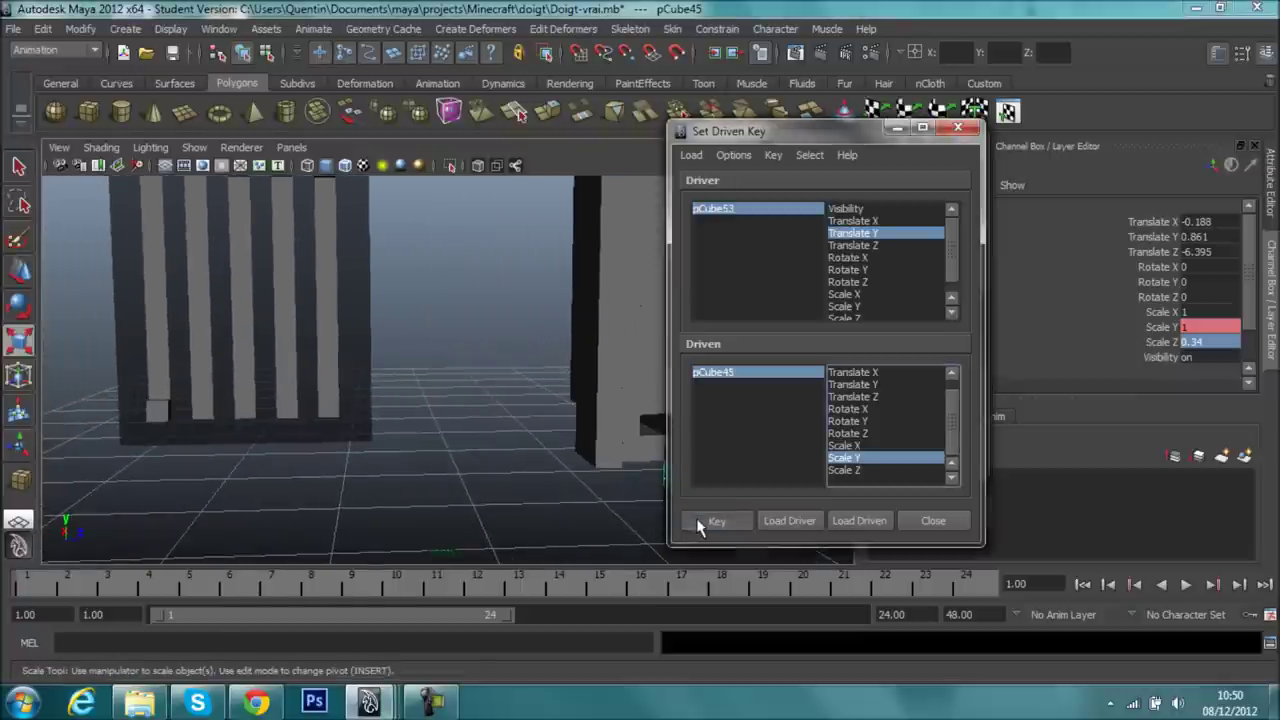
{"action": "scroll", "coordinate": [514, 477], "scroll_direction": "down", "scroll_amount": 3}
{"action": "scroll", "coordinate": [609, 389], "scroll_direction": "down", "scroll_amount": 2}
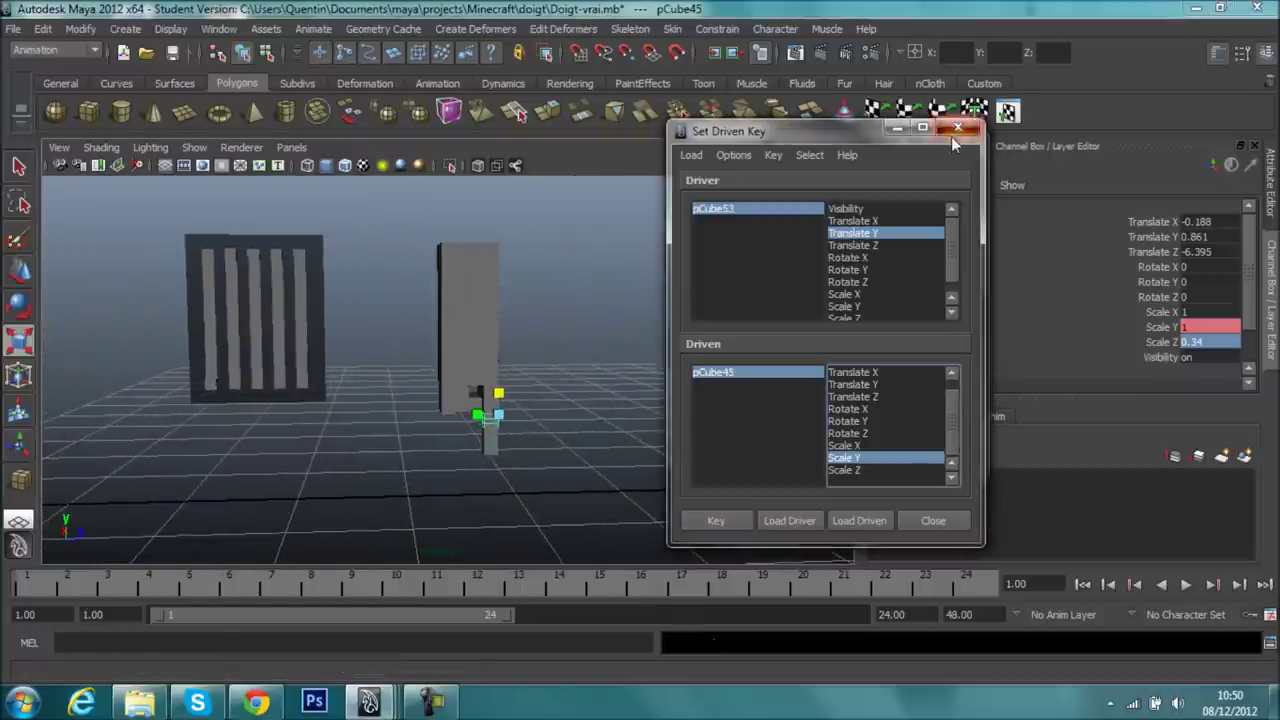
{"action": "left_click", "coordinate": [953, 135]}
- Close the driven-key window, clear the selection, and view the grill from above
{"action": "left_click", "coordinate": [205, 254]}
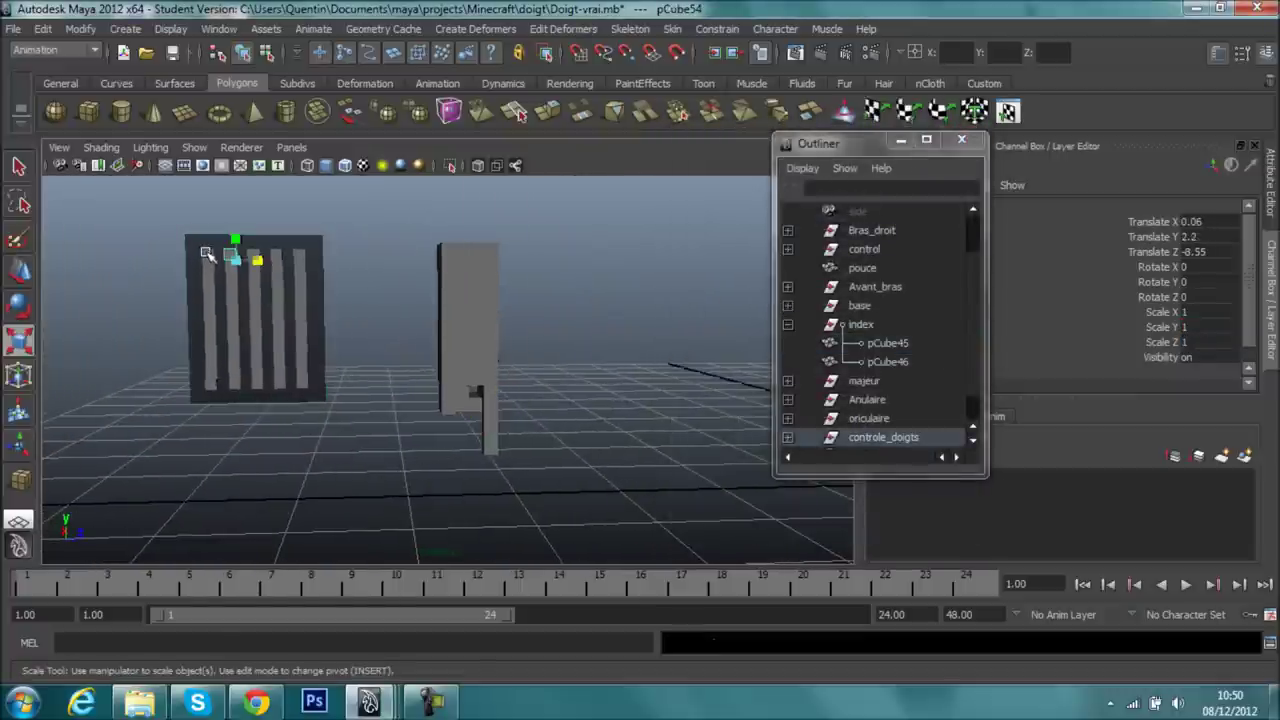
{"action": "left_click", "coordinate": [205, 254]}
{"action": "key", "text": "q"}
{"action": "scroll", "coordinate": [263, 380], "scroll_direction": "up", "scroll_amount": 2}
{"action": "scroll", "coordinate": [180, 310], "scroll_direction": "up", "scroll_amount": 2}
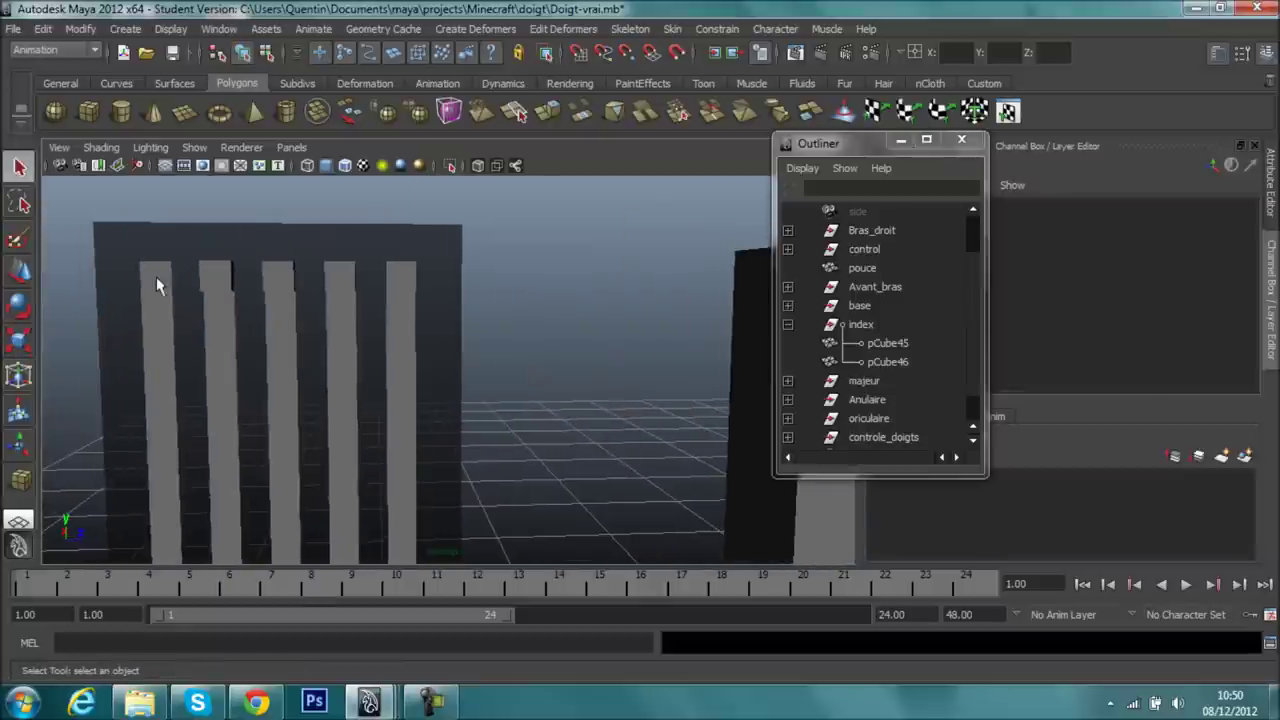
{"action": "mouse_move", "coordinate": [160, 300]}
{"action": "left_mouse_down", "text": "alt"}
{"action": "mouse_move", "coordinate": [285, 400]}
{"action": "mouse_move", "coordinate": [240, 392]}
{"action": "left_mouse_up", "text": "alt"}
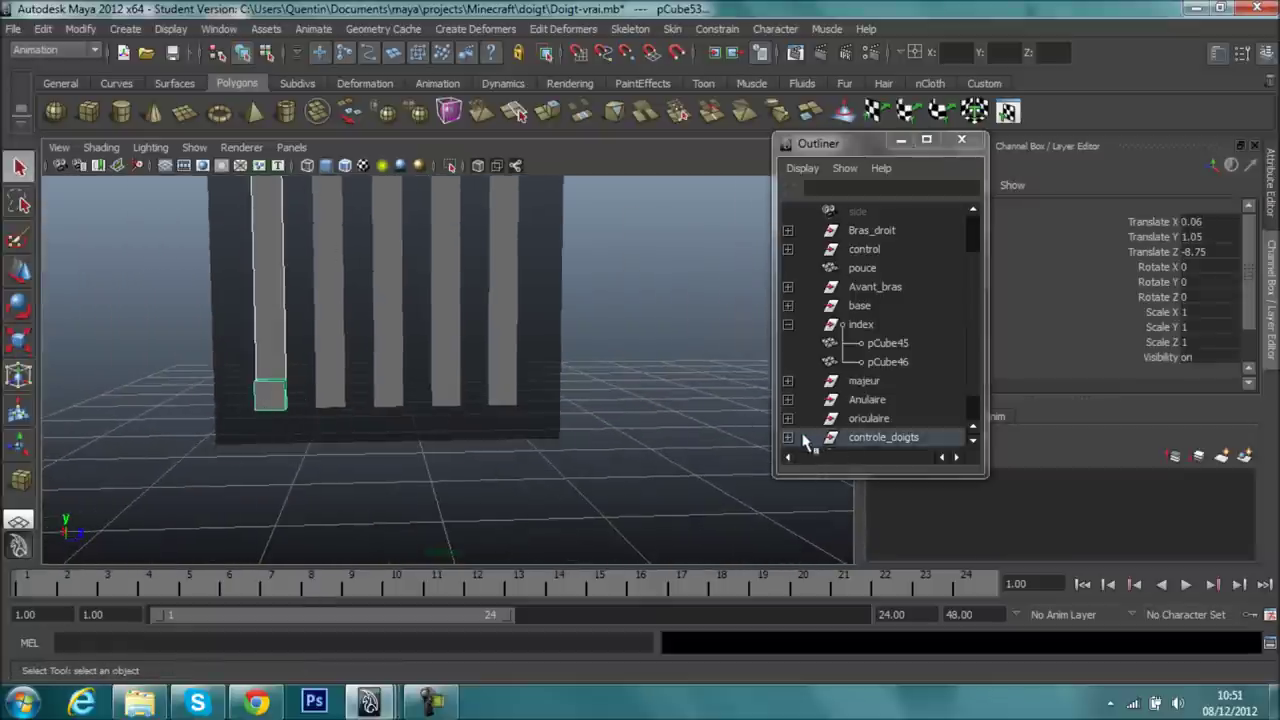
- Select the pCube53 control cube on the grill
{"action": "left_click", "coordinate": [274, 406]}
{"action": "left_click_drag", "start_coordinate": [251, 421], "coordinate": [269, 402]}
{"action": "left_click", "coordinate": [276, 340]}
{"action": "left_click", "coordinate": [261, 329]}
{"action": "left_click", "coordinate": [271, 328]}
{"action": "left_click", "coordinate": [269, 322]}
{"action": "left_click", "coordinate": [230, 341]}
{"action": "left_click", "coordinate": [276, 337]}
{"action": "scroll", "coordinate": [271, 337], "scroll_direction": "down", "scroll_amount": 5}
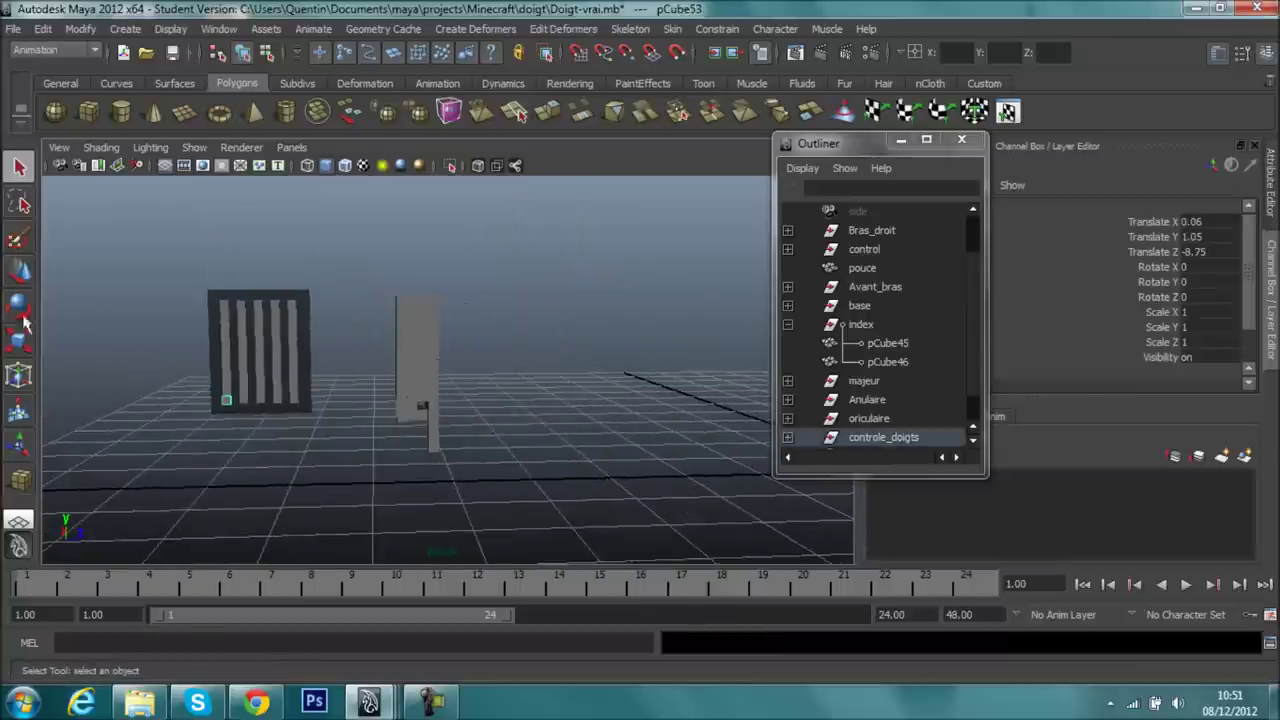
- Raise pCube53 with the Move tool, then undo pCube45's Scale Z change
{"action": "left_click", "coordinate": [19, 271]}
{"action": "scroll", "coordinate": [236, 393], "scroll_direction": "up", "scroll_amount": 2}
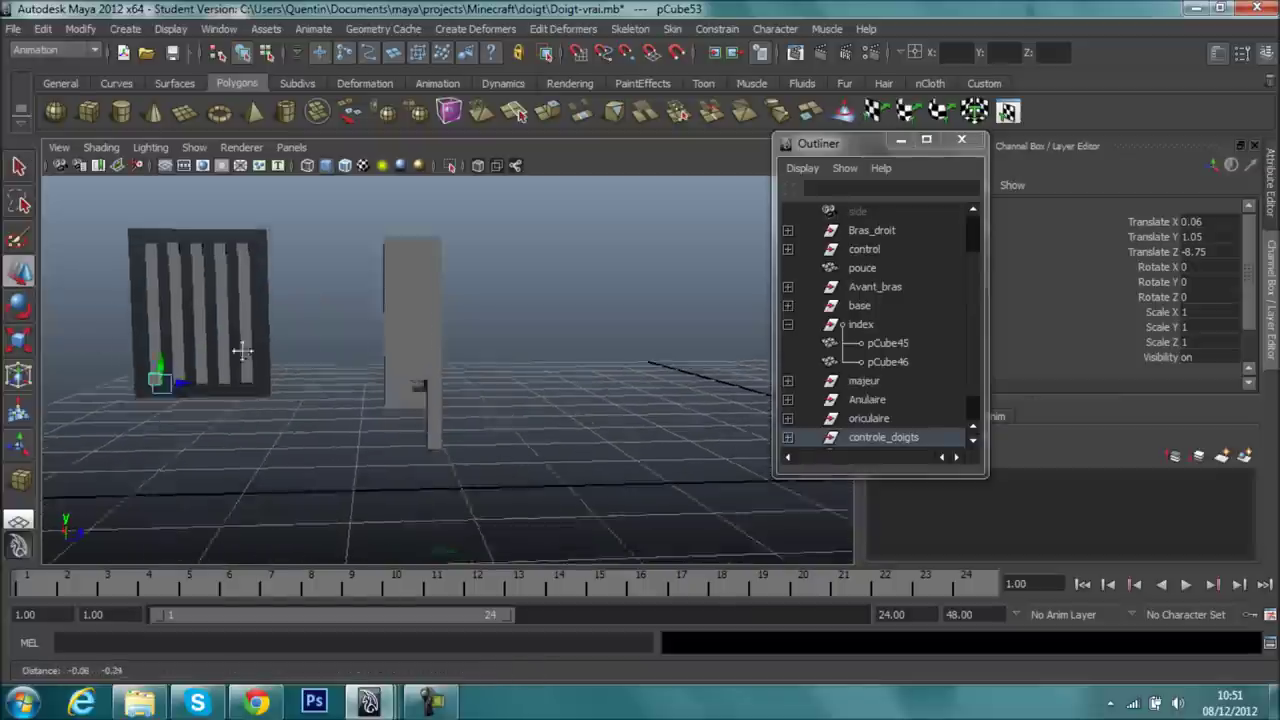
{"action": "scroll", "coordinate": [233, 365], "scroll_direction": "up", "scroll_amount": 2}
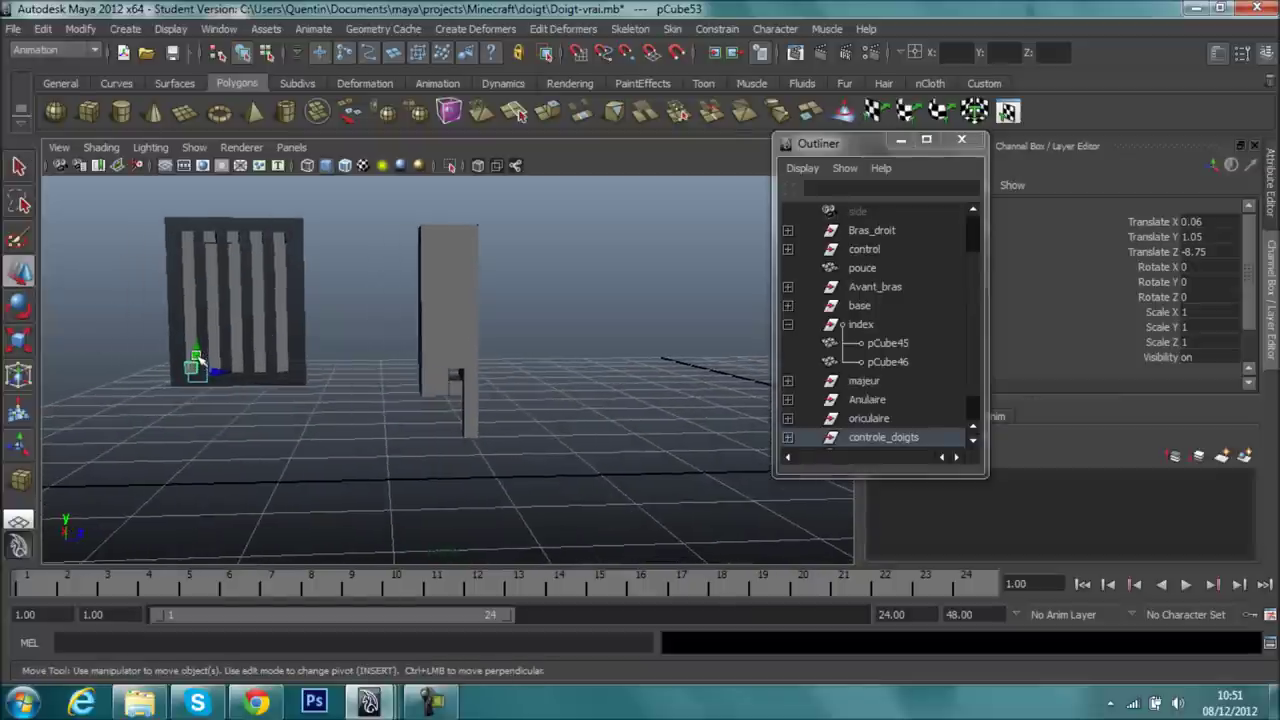
{"action": "mouse_move", "coordinate": [201, 362]}
{"action": "left_mouse_down"}
{"action": "mouse_move", "coordinate": [216, 256]}
{"action": "mouse_move", "coordinate": [249, 371]}
{"action": "mouse_move", "coordinate": [229, 248]}
{"action": "mouse_move", "coordinate": [260, 400]}
{"action": "mouse_move", "coordinate": [246, 280]}
{"action": "mouse_move", "coordinate": [283, 417]}
{"action": "mouse_move", "coordinate": [251, 289]}
{"action": "mouse_move", "coordinate": [257, 391]}
{"action": "mouse_move", "coordinate": [247, 362]}
{"action": "mouse_move", "coordinate": [254, 314]}
{"action": "mouse_move", "coordinate": [271, 289]}
{"action": "mouse_move", "coordinate": [283, 302]}
{"action": "mouse_move", "coordinate": [289, 429]}
{"action": "left_mouse_up"}
{"action": "key", "text": "ctrl+z"}
{"action": "key", "text": "ctrl+z"}
{"action": "key", "text": "ctrl+z"}
{"action": "key", "text": "ctrl+z"}
{"action": "key", "text": "ctrl+z"}
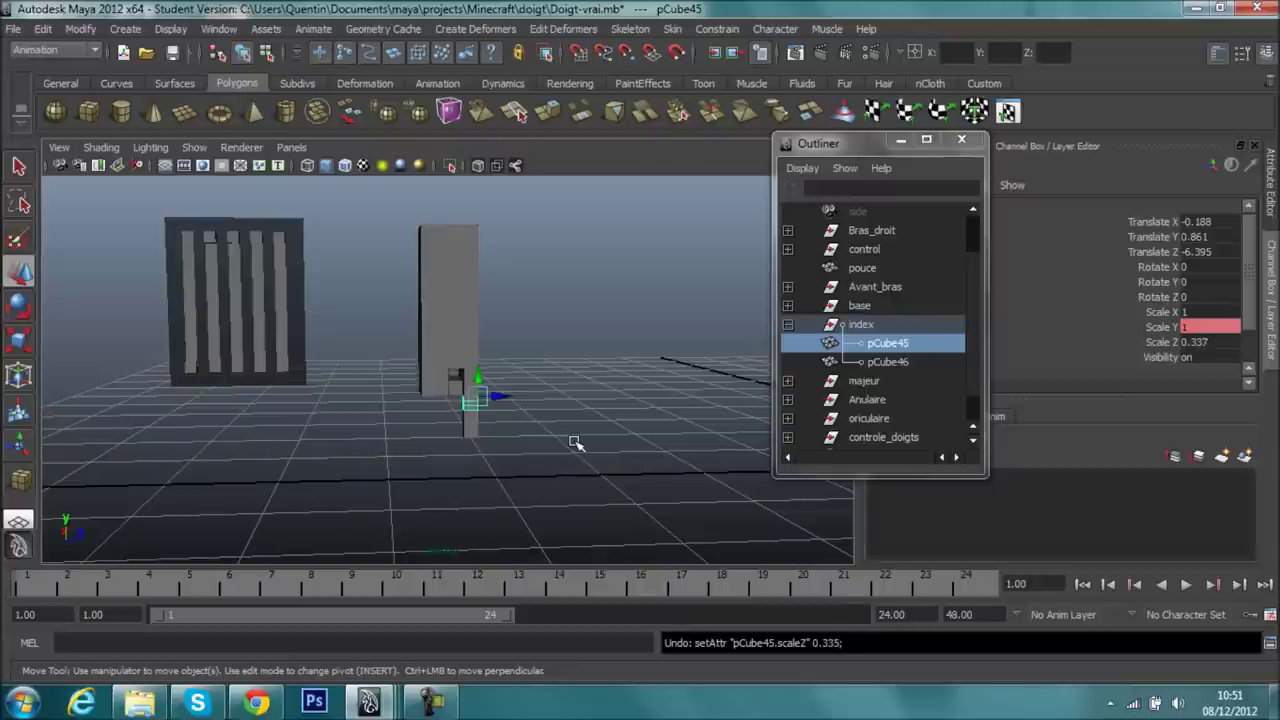
{"action": "key", "text": "ctrl+z"}
- Drag pCube53 up and down to test the finger, leaving it at Translate Y 2.2
{"action": "right_click_drag", "start_coordinate": [575, 443], "coordinate": [678, 440], "text": "alt"}
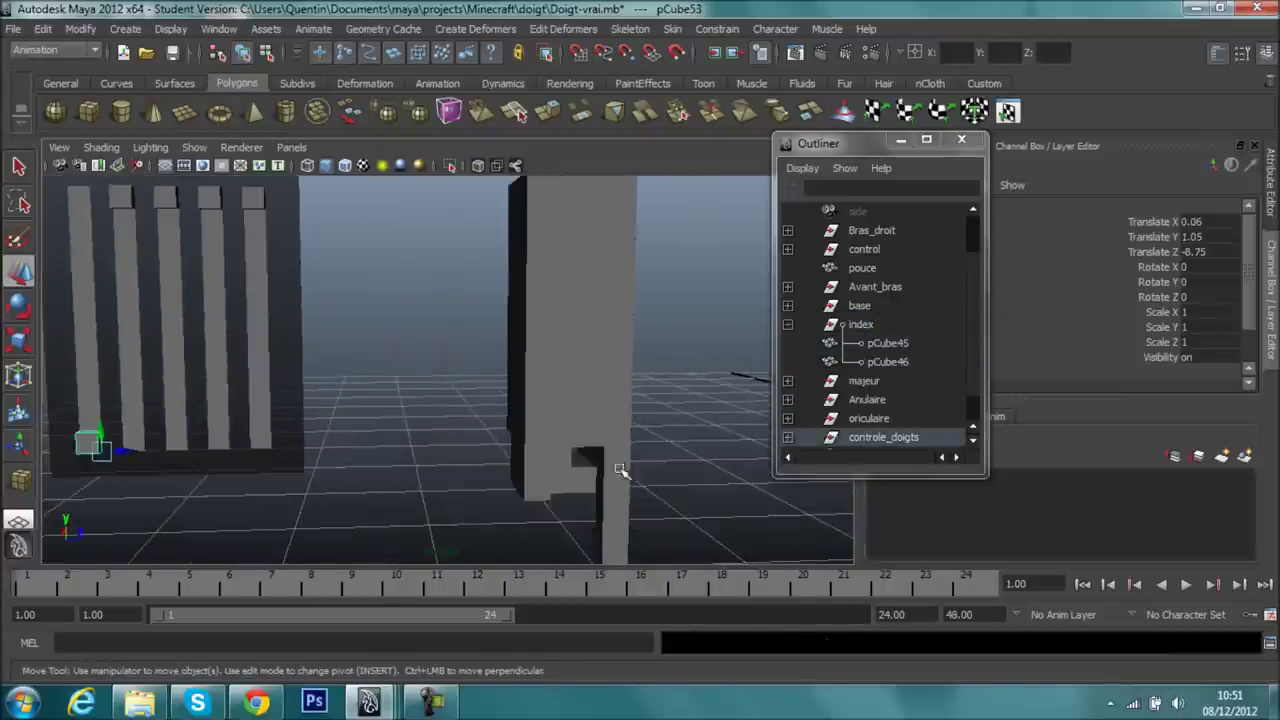
{"action": "right_click_drag", "start_coordinate": [340, 393], "coordinate": [471, 366], "text": "alt"}
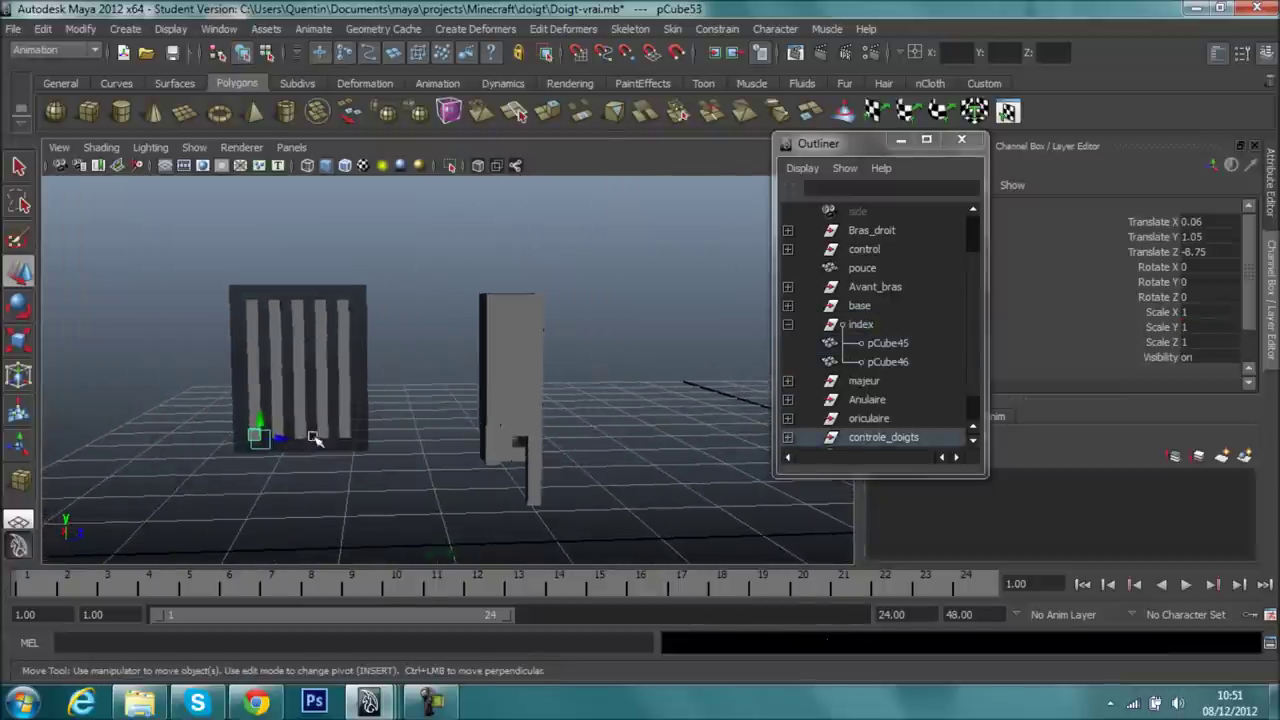
{"action": "left_click_drag", "start_coordinate": [338, 345], "coordinate": [338, 270]}
{"action": "middle_click_drag", "start_coordinate": [338, 270], "coordinate": [340, 191]}
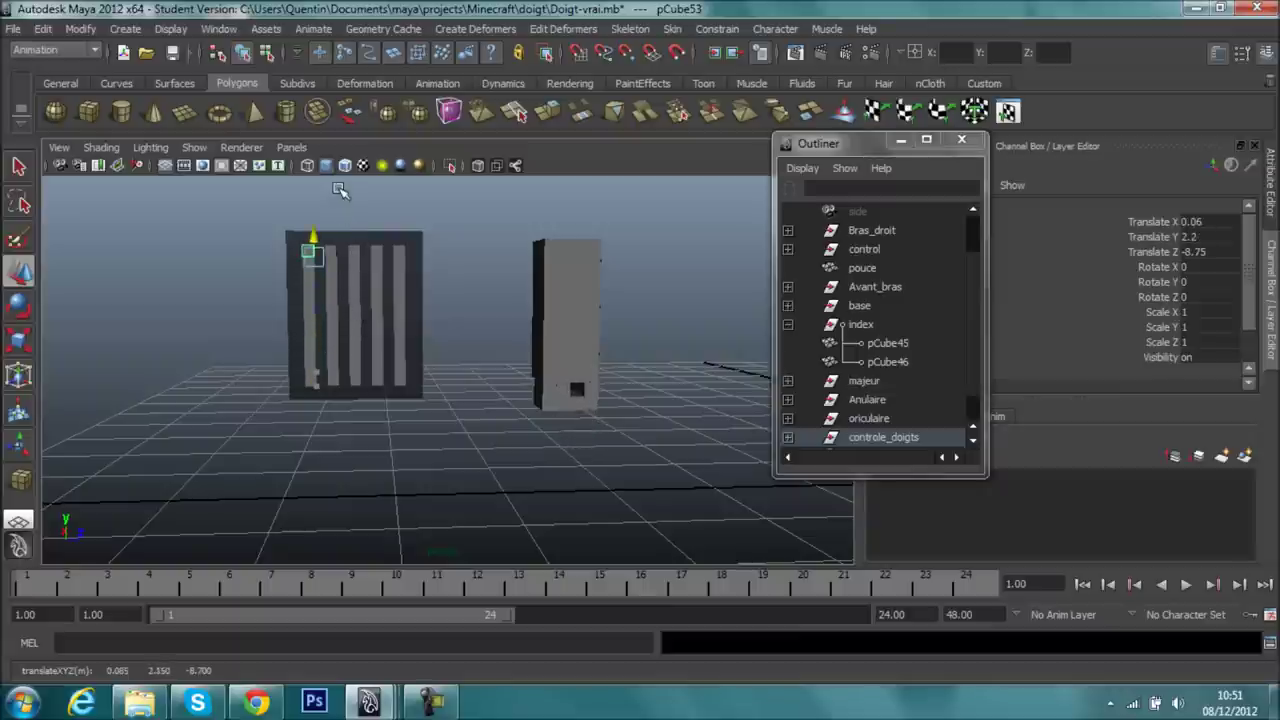
{"action": "middle_click_drag", "start_coordinate": [660, 402], "coordinate": [271, 534], "text": "alt"}
{"action": "key", "text": "space"}
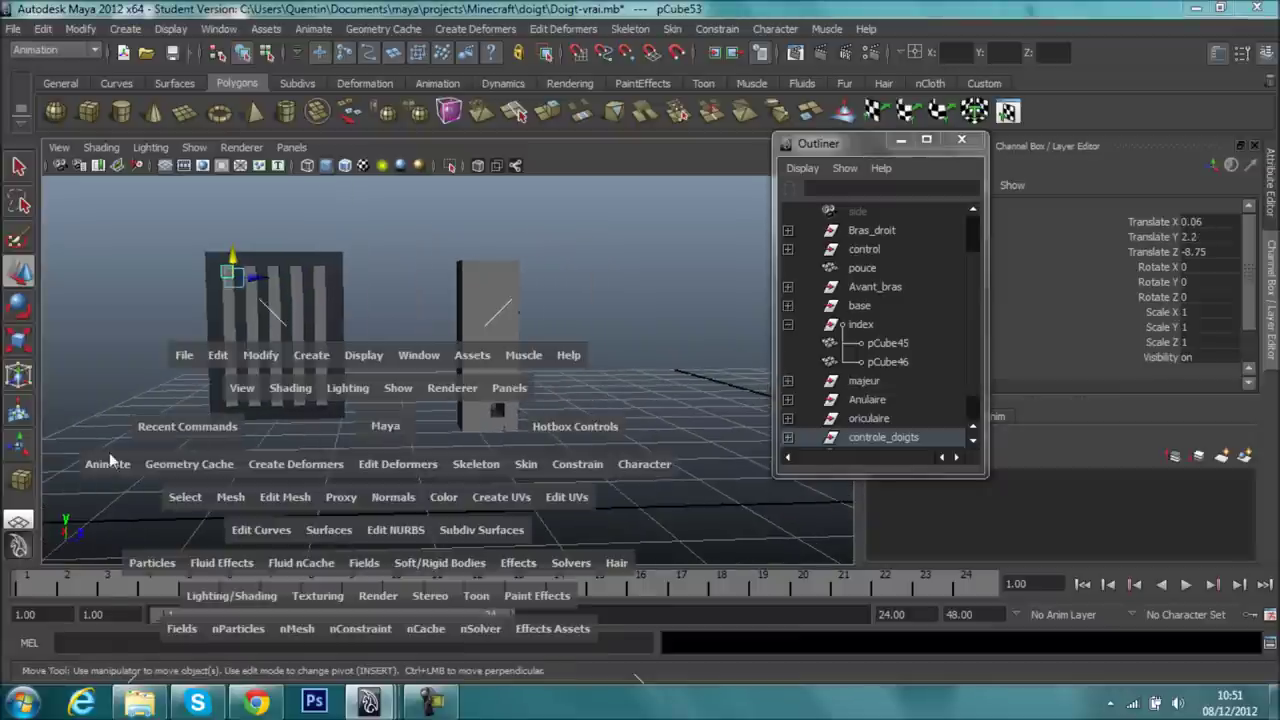
- Open Set Driven Key with pCube53 as driver and pCube45 as driven
{"action": "left_click", "coordinate": [110, 462]}
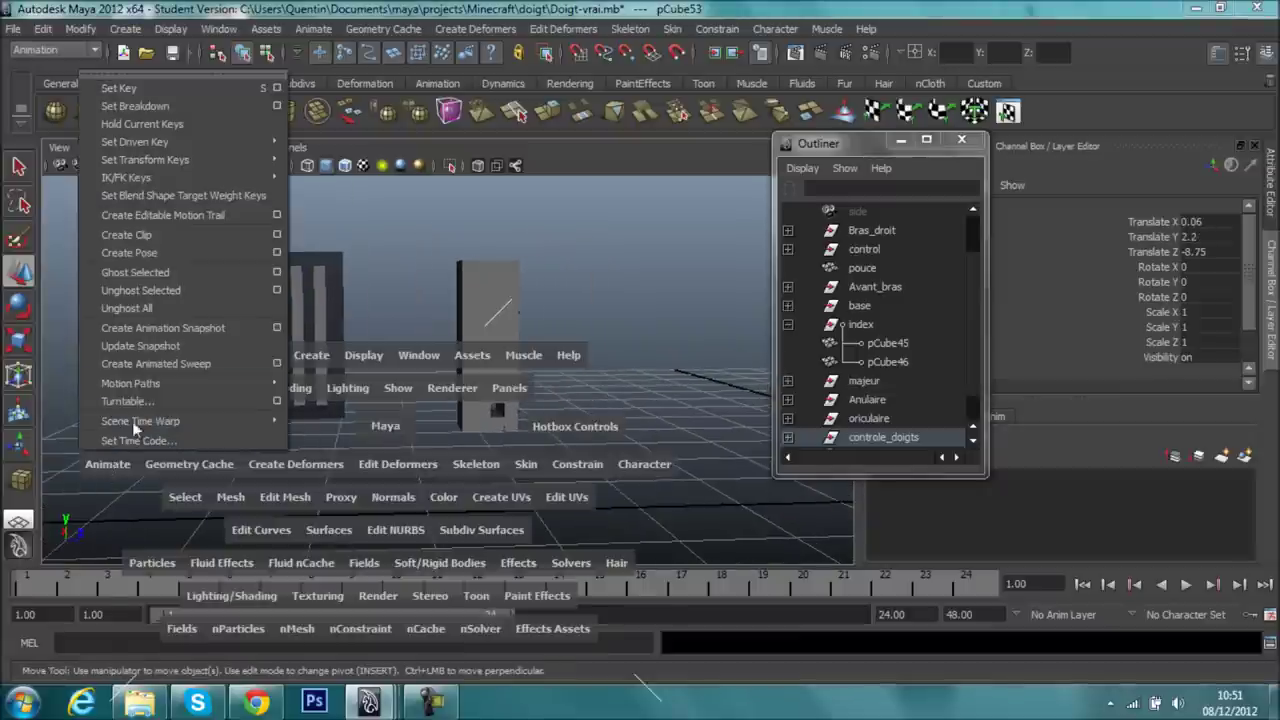
{"action": "mouse_move", "coordinate": [135, 142]}
{"action": "left_click", "coordinate": [318, 150]}
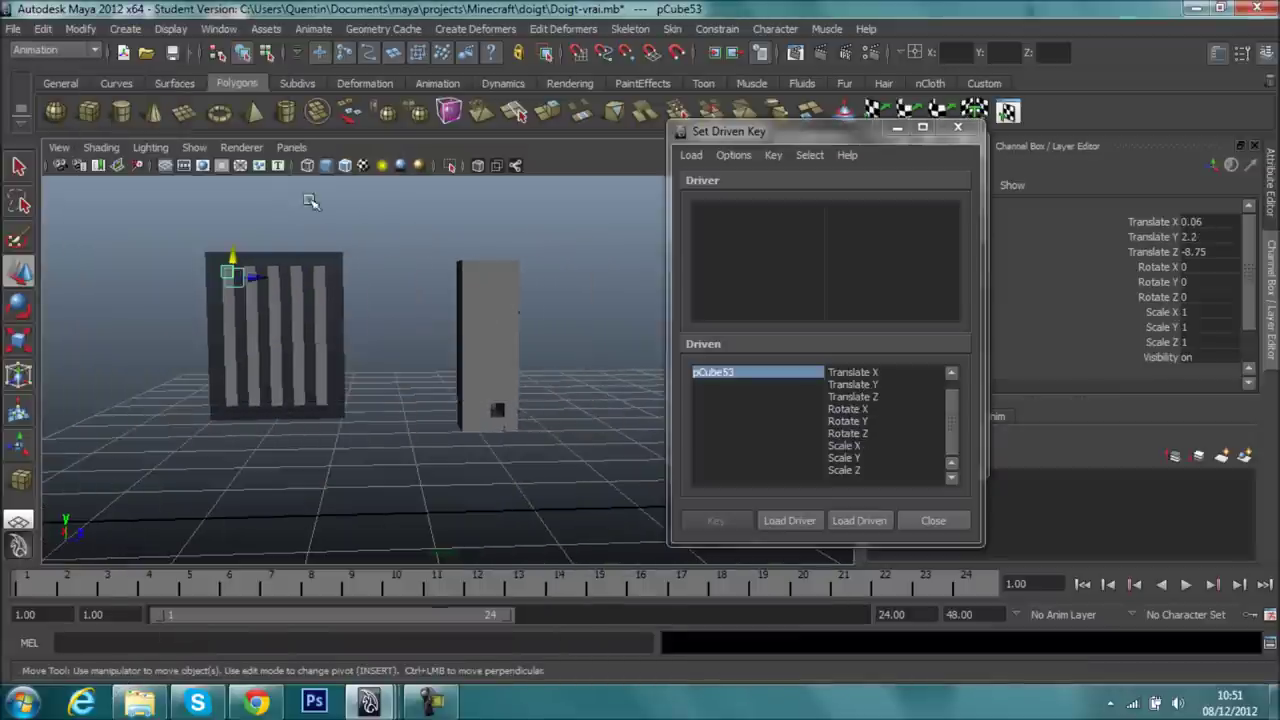
{"action": "left_click", "coordinate": [789, 520]}
{"action": "scroll", "coordinate": [552, 420], "scroll_direction": "up", "scroll_amount": 3}
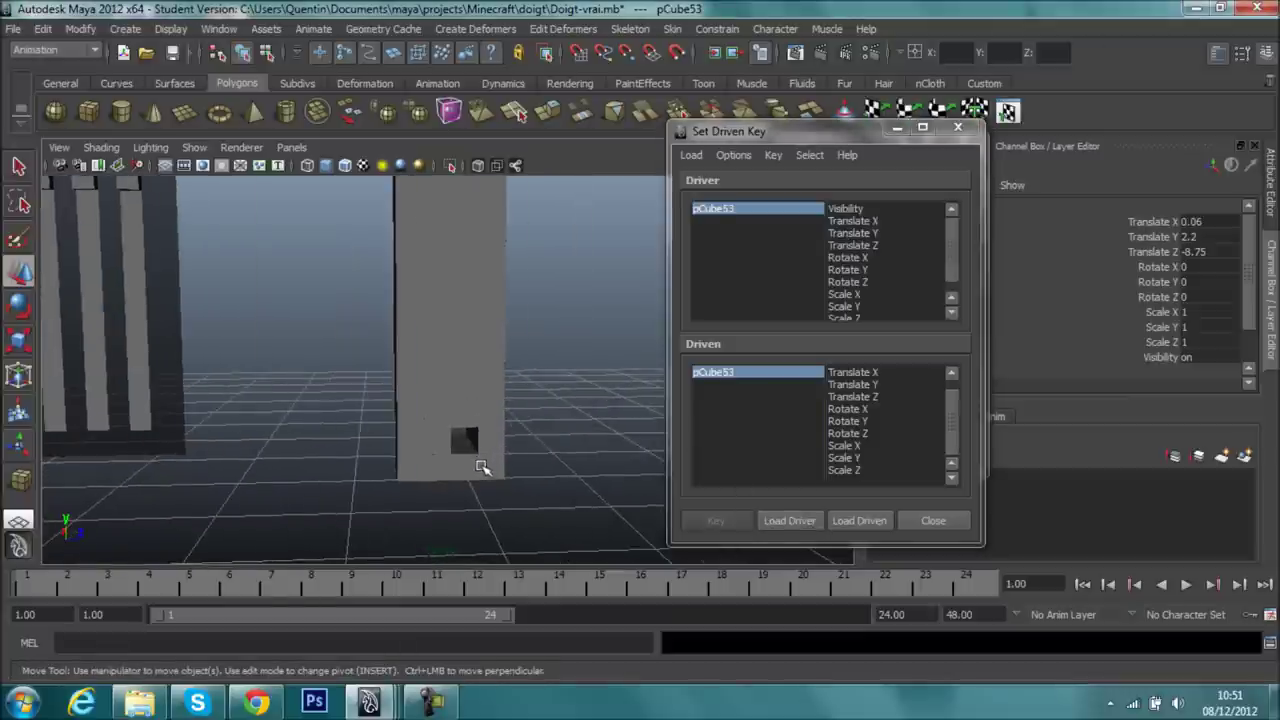
{"action": "left_click", "coordinate": [465, 471]}
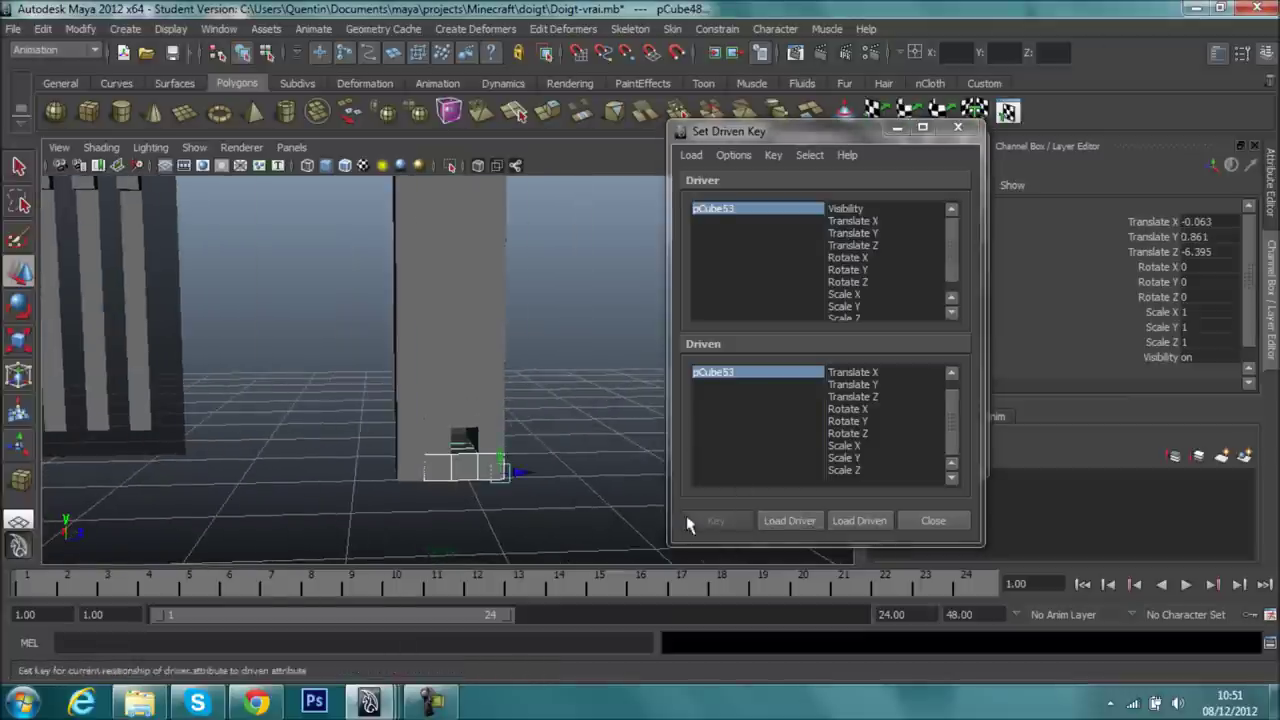
{"action": "left_click", "coordinate": [476, 474]}
{"action": "left_click", "coordinate": [857, 521]}
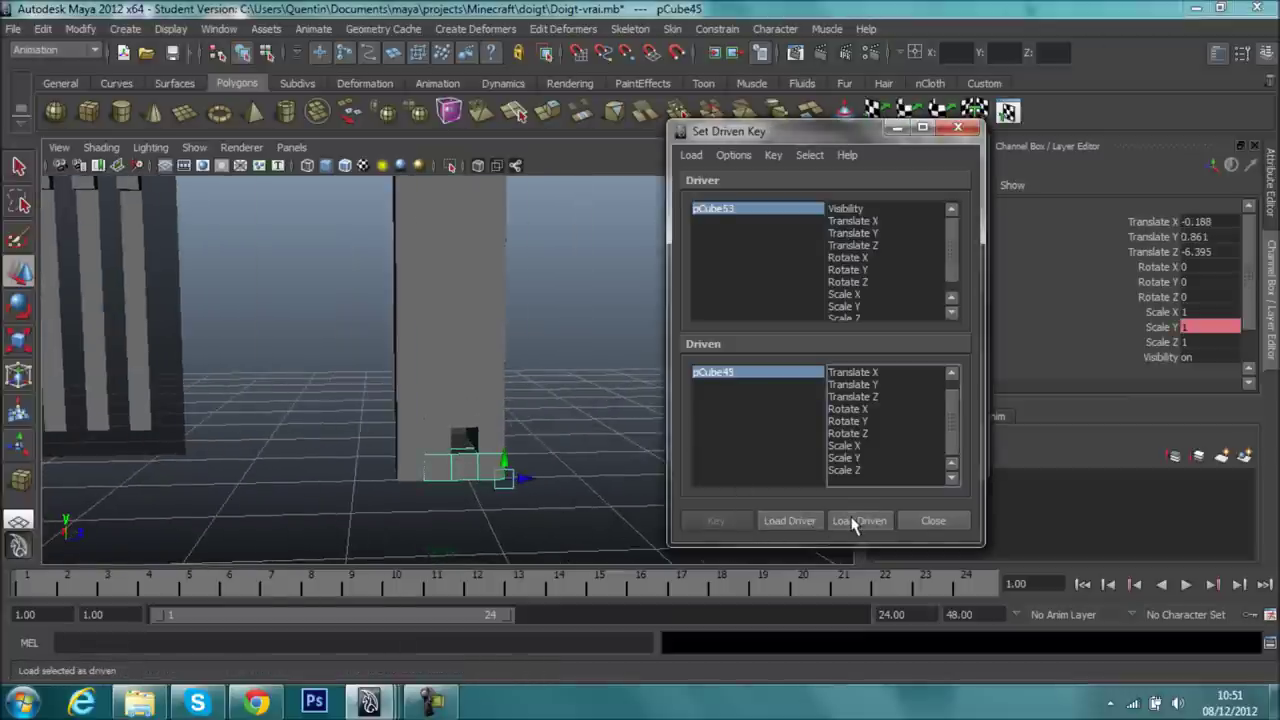
- Key pCube45 Scale Y against pCube53 Translate Y at the rest pose
{"action": "left_click", "coordinate": [864, 458]}
{"action": "left_click", "coordinate": [876, 233]}
{"action": "mouse_move", "coordinate": [428, 428]}
{"action": "right_mouse_down", "text": "alt"}
{"action": "mouse_move", "coordinate": [723, 480]}
{"action": "mouse_move", "coordinate": [600, 400]}
{"action": "right_mouse_up", "text": "alt"}
{"action": "left_click", "coordinate": [716, 521]}
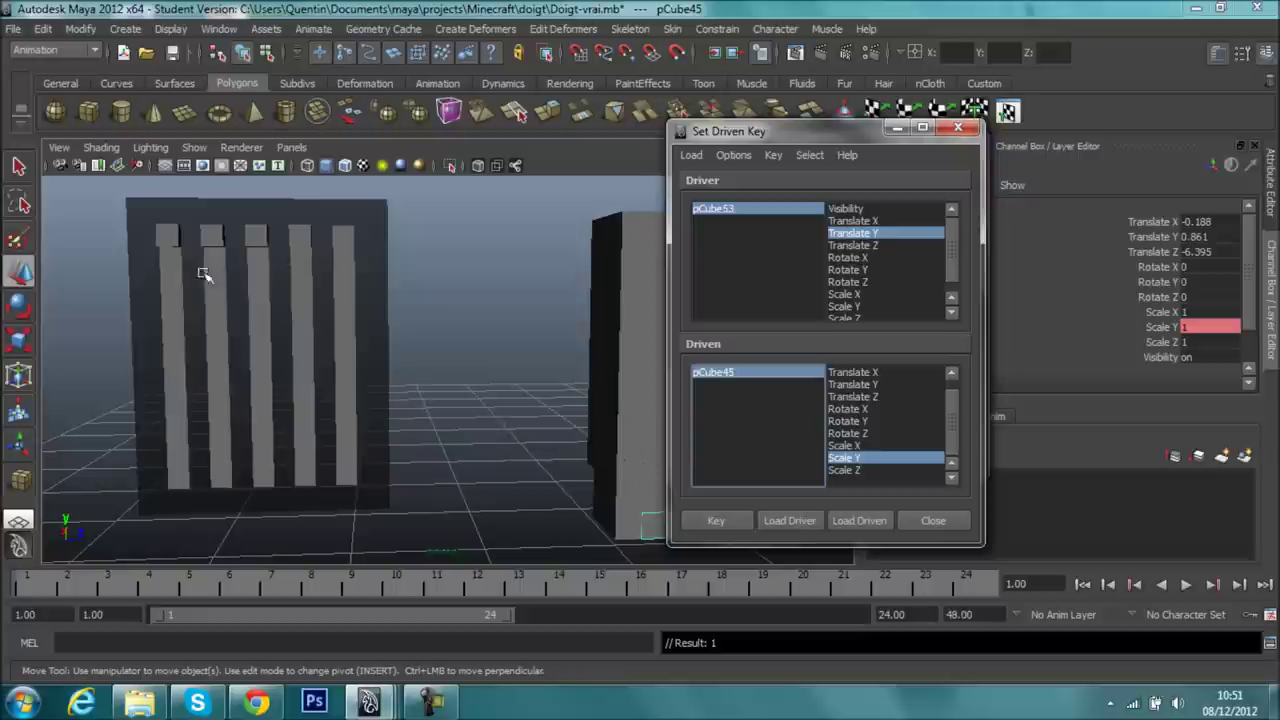
- Lower the pCube53 control cube to Translate Y 1.05
{"action": "left_click", "coordinate": [172, 239]}
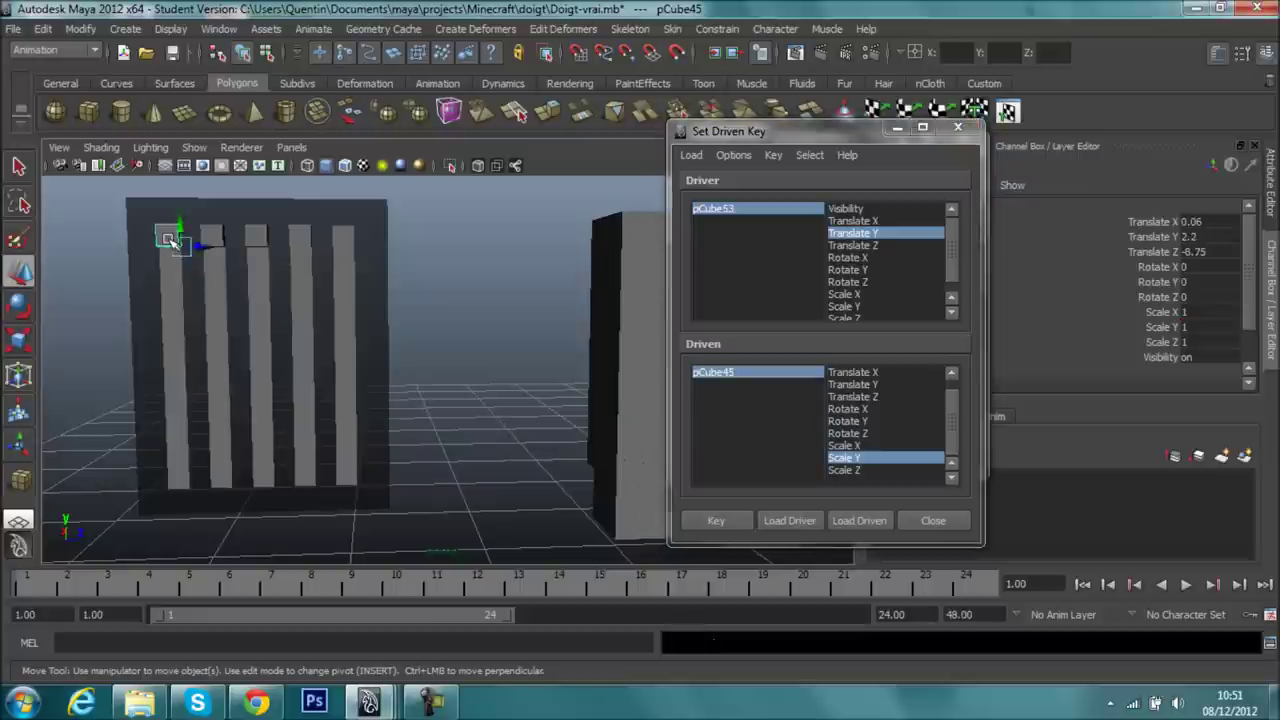
{"action": "left_click_drag", "start_coordinate": [172, 230], "coordinate": [195, 368]}
{"action": "right_click_drag", "start_coordinate": [195, 368], "coordinate": [100, 271], "text": "alt"}
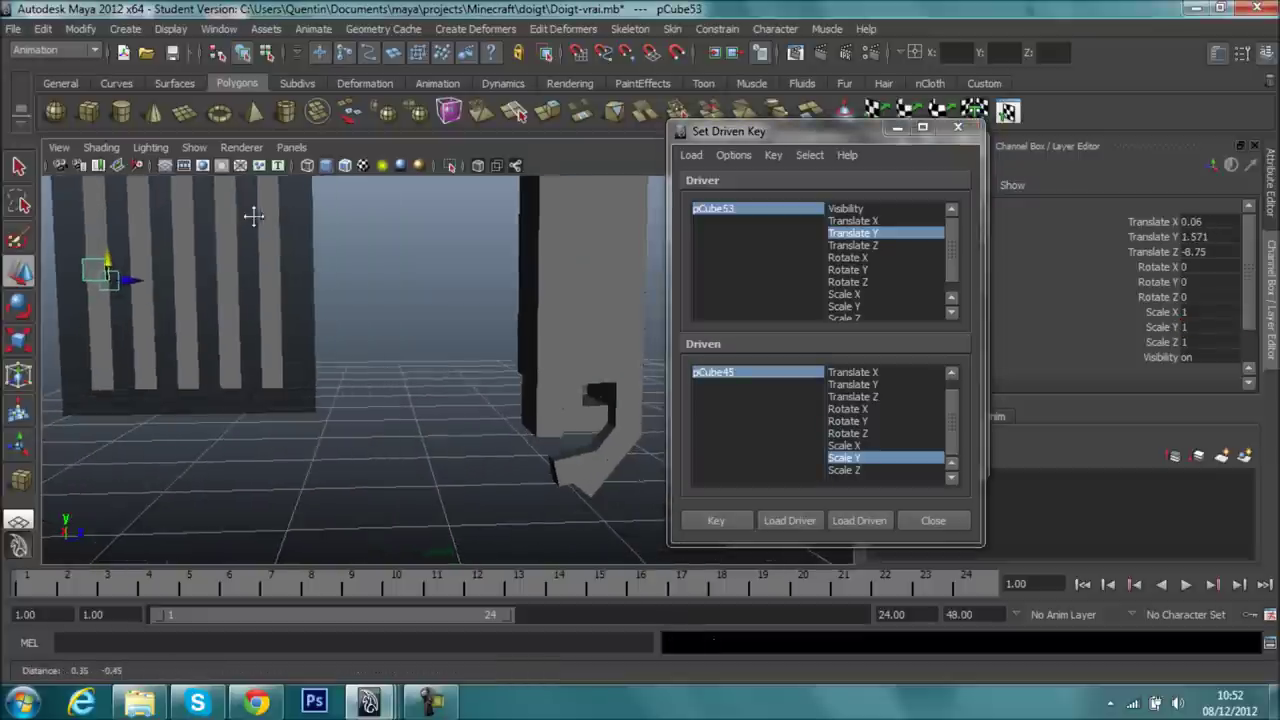
{"action": "left_click_drag", "start_coordinate": [94, 267], "coordinate": [127, 415]}
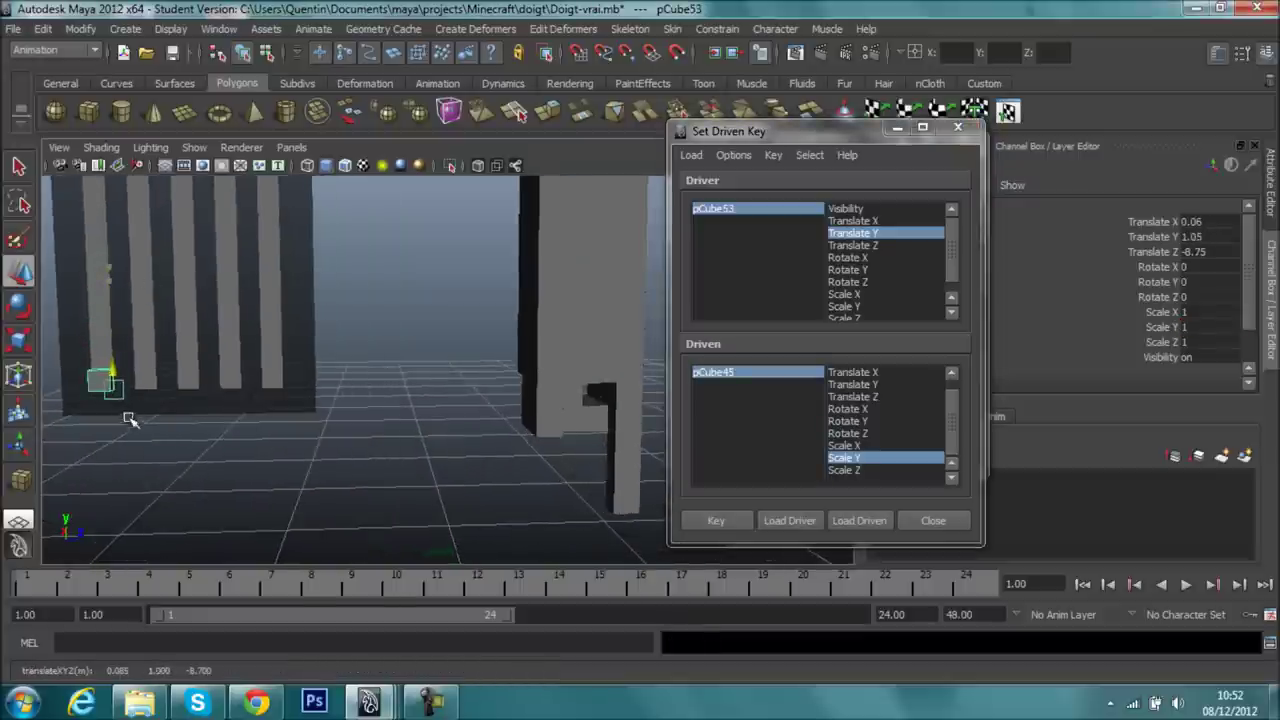
- Key pCube45 Scale Y at 0.34 for the lowered control, then undo that key
{"action": "left_click", "coordinate": [717, 380]}
{"action": "left_click", "coordinate": [880, 458]}
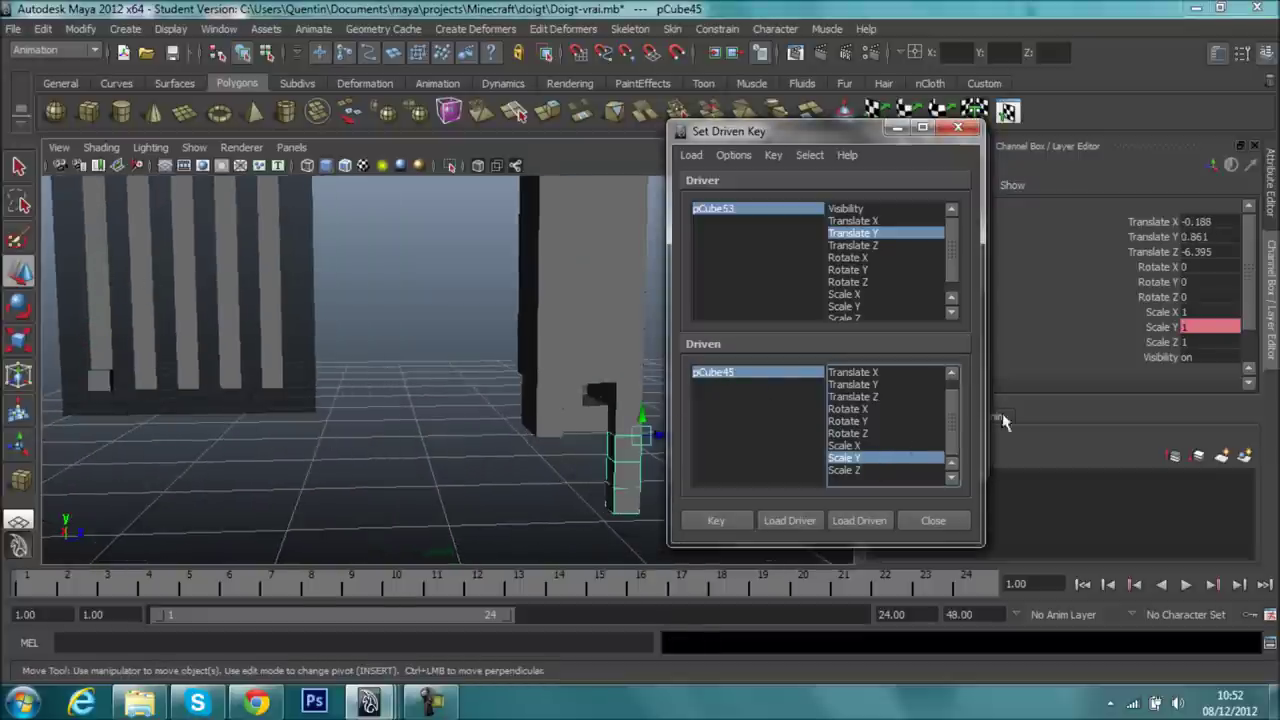
{"action": "left_click", "coordinate": [1190, 327]}
{"action": "left_click", "coordinate": [1195, 327]}
{"action": "type", "text": "0.34"}
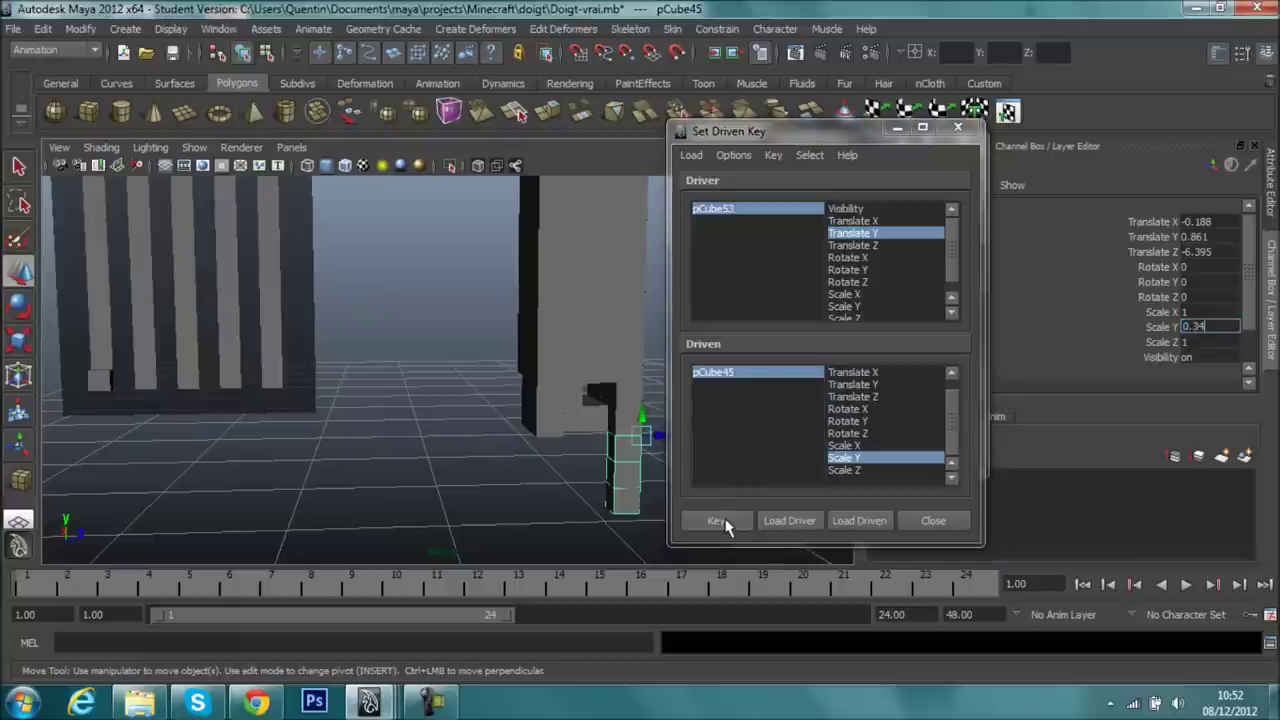
{"action": "left_click", "coordinate": [725, 527]}
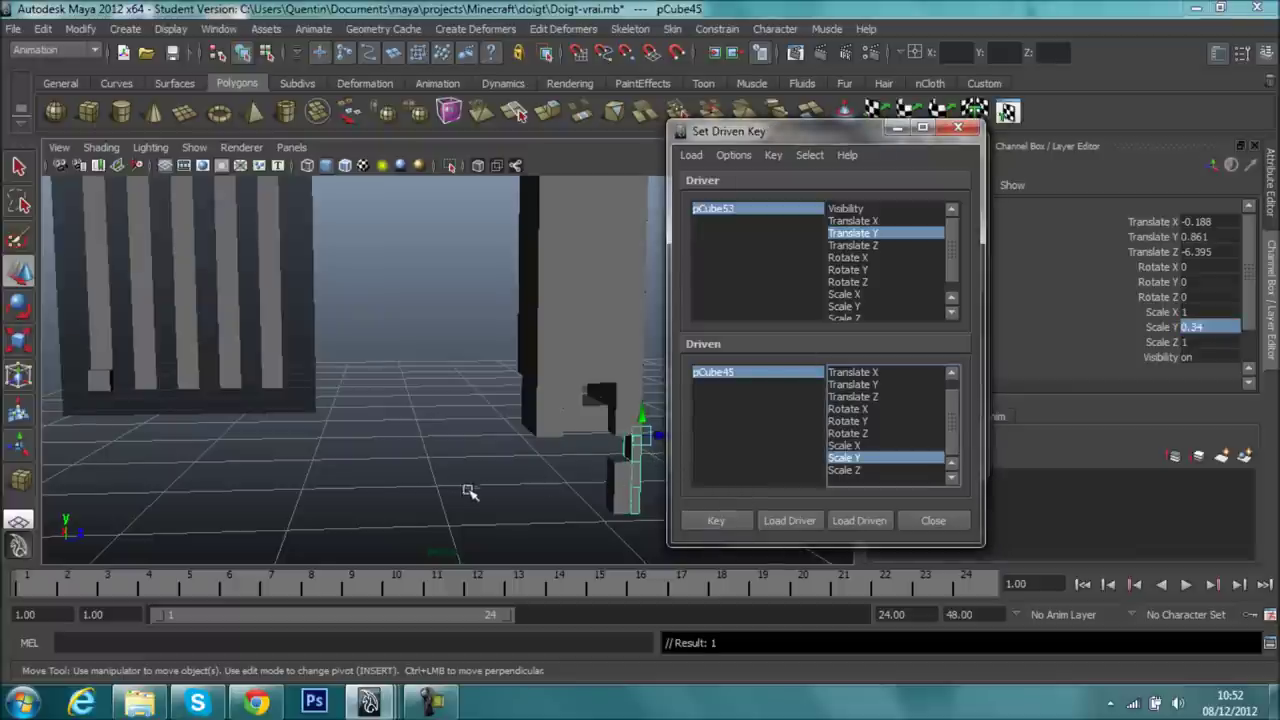
{"action": "key", "text": "ctrl+z"}
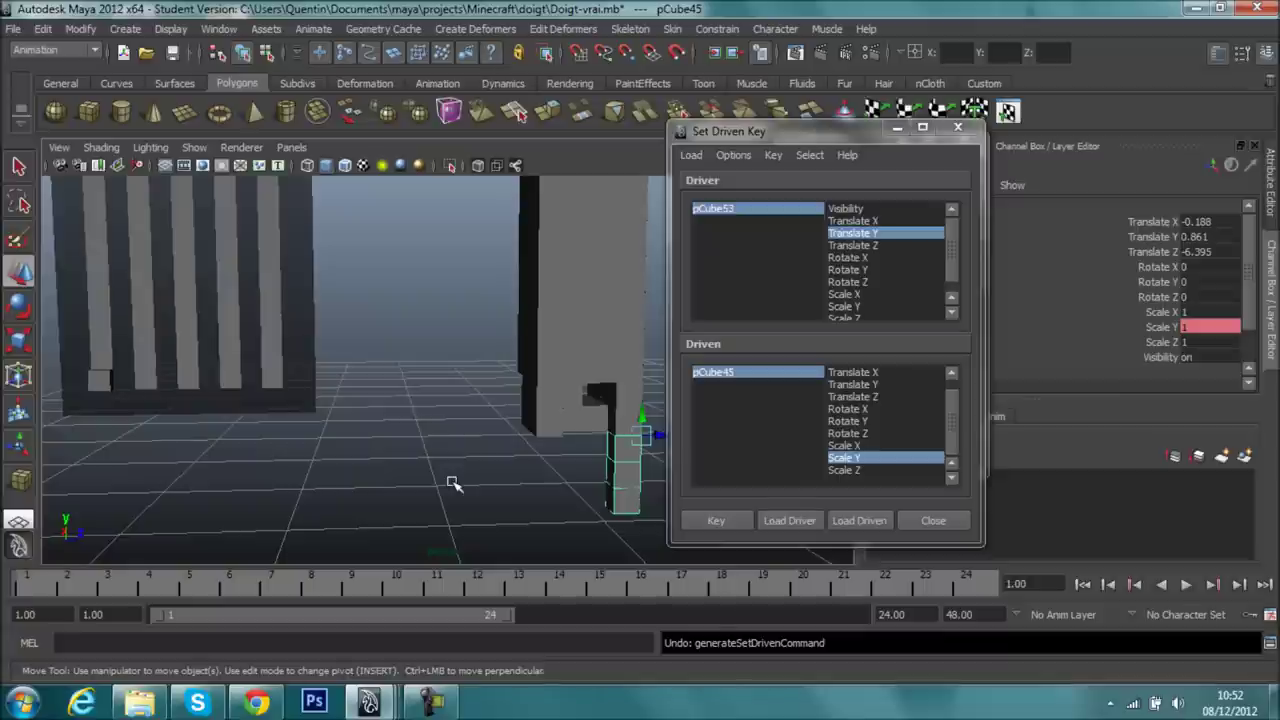
- Undo back to the control cube and reframe the view on both blocks
{"action": "key", "text": "ctrl+z"}
{"action": "key", "text": "ctrl+z"}
{"action": "key", "text": "ctrl+z"}
{"action": "key", "text": "ctrl+z"}
{"action": "mouse_move", "coordinate": [640, 410]}
{"action": "right_mouse_down", "text": "alt"}
{"action": "mouse_move", "coordinate": [457, 389]}
{"action": "mouse_move", "coordinate": [437, 458]}
{"action": "right_mouse_up", "text": "alt"}
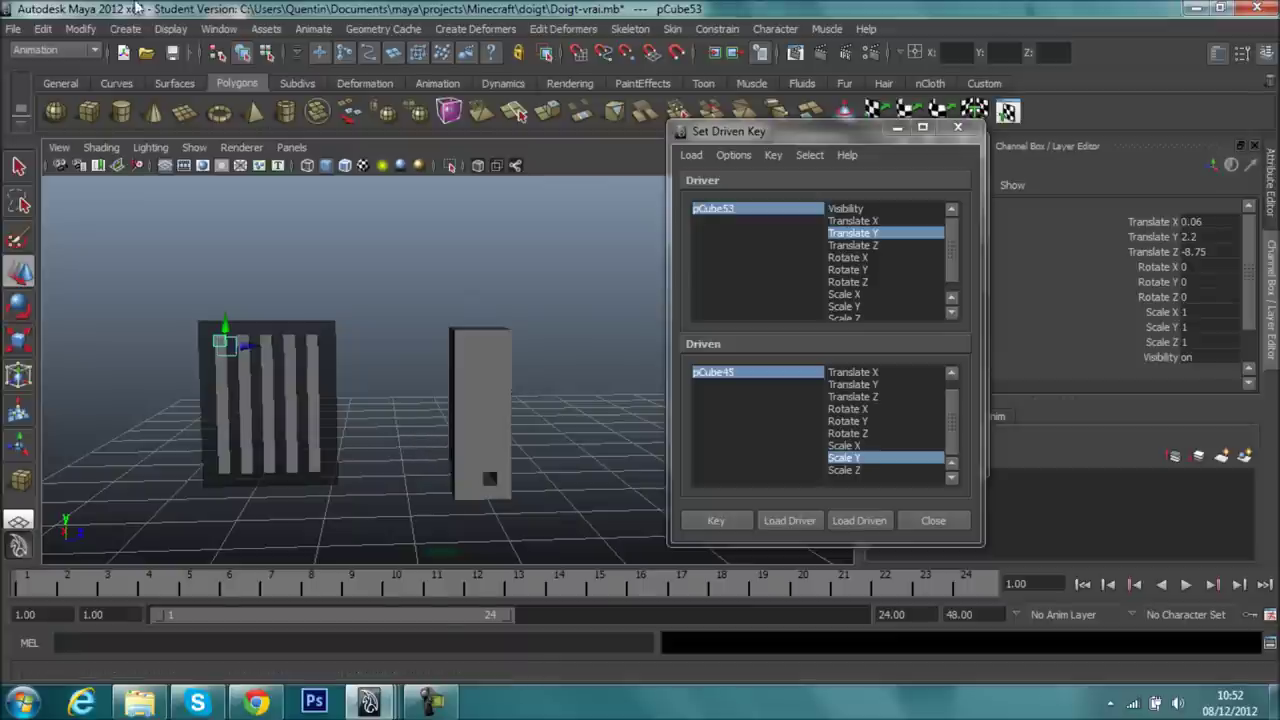
{"action": "mouse_move", "coordinate": [422, 394]}
{"action": "right_mouse_down", "text": "alt"}
{"action": "mouse_move", "coordinate": [418, 295]}
{"action": "mouse_move", "coordinate": [394, 351]}
{"action": "mouse_move", "coordinate": [449, 371]}
{"action": "mouse_move", "coordinate": [494, 320]}
{"action": "mouse_move", "coordinate": [451, 315]}
{"action": "right_mouse_up", "text": "alt"}
{"action": "middle_click_drag", "start_coordinate": [451, 315], "coordinate": [443, 332], "text": "alt"}
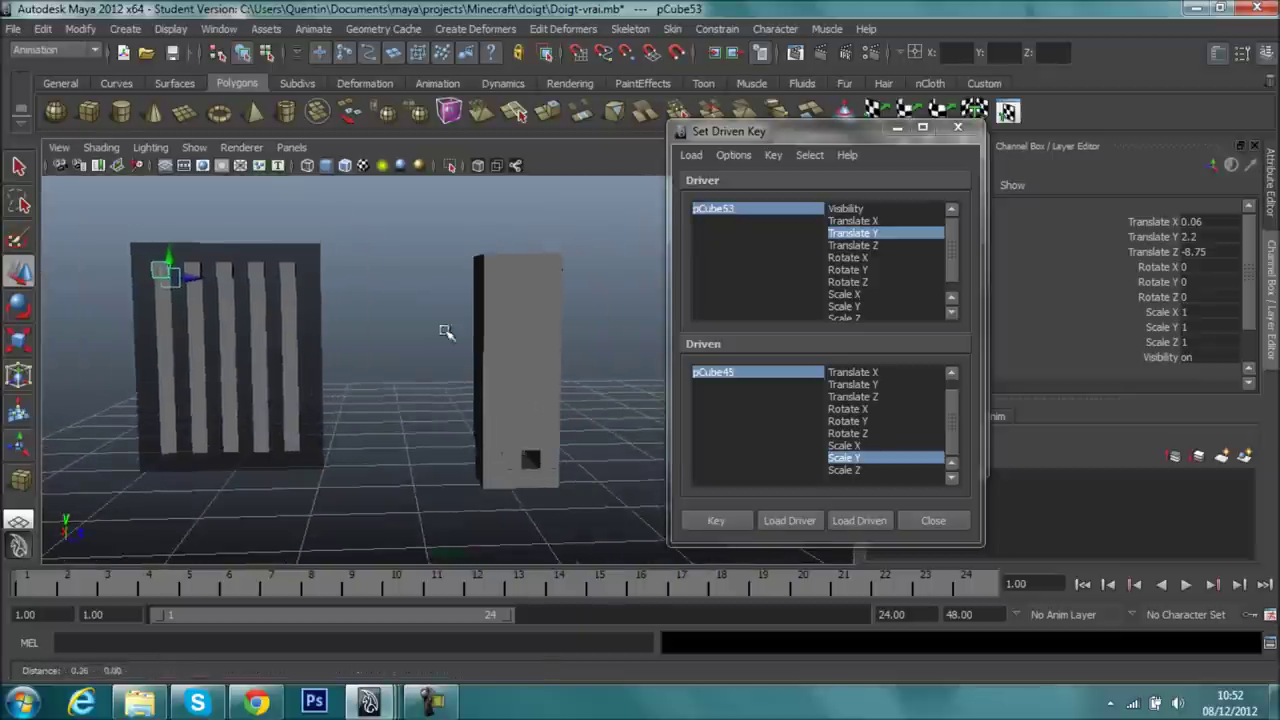
{"action": "mouse_move", "coordinate": [166, 258]}
{"action": "left_mouse_down"}
{"action": "mouse_move", "coordinate": [171, 386]}
{"action": "mouse_move", "coordinate": [166, 262]}
{"action": "left_mouse_up"}
- Key pCube45's Scale X at its rest value
{"action": "left_click", "coordinate": [855, 458]}
{"action": "left_click", "coordinate": [852, 445]}
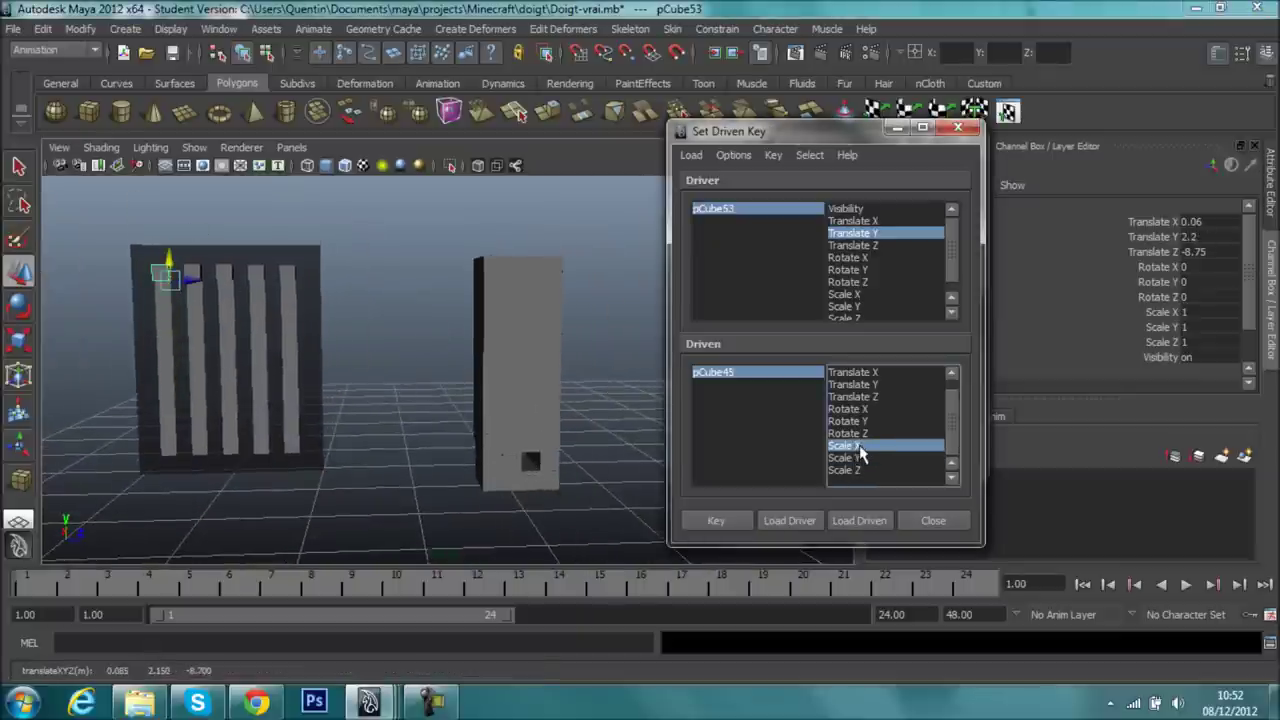
{"action": "left_click", "coordinate": [708, 521]}
- Lower pCube53 to Translate Y 1.299 and trial pCube45 Scale X 0.34, then undo it
{"action": "left_click", "coordinate": [170, 258]}
{"action": "left_click", "coordinate": [170, 258]}
{"action": "left_click_drag", "start_coordinate": [170, 258], "coordinate": [193, 400]}
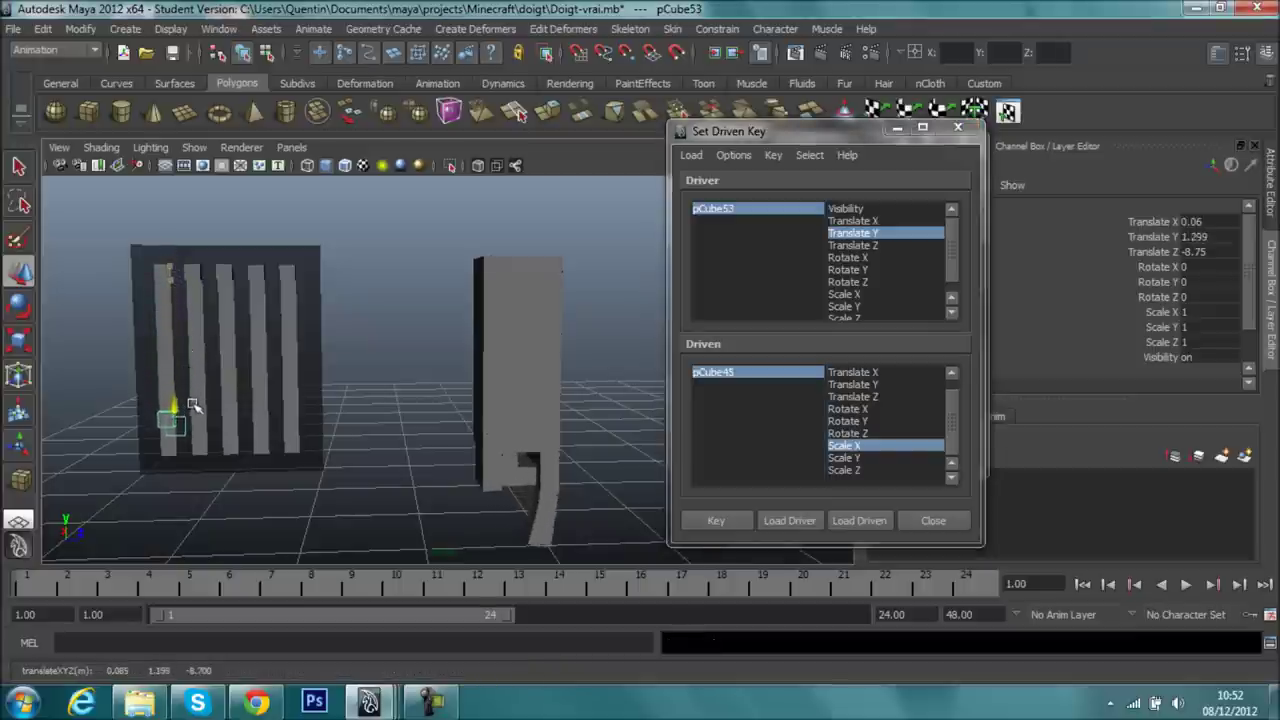
{"action": "left_click", "coordinate": [768, 420]}
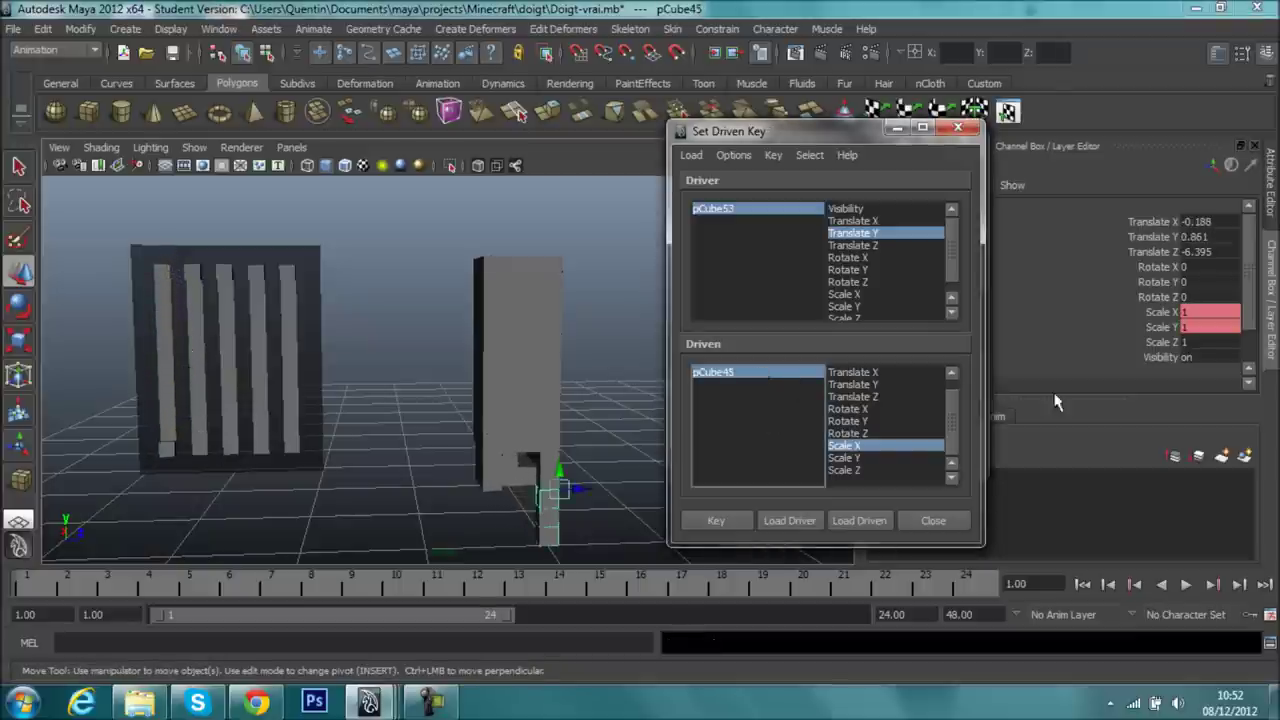
{"action": "left_click", "coordinate": [1221, 313]}
{"action": "type", "text": "0.34"}
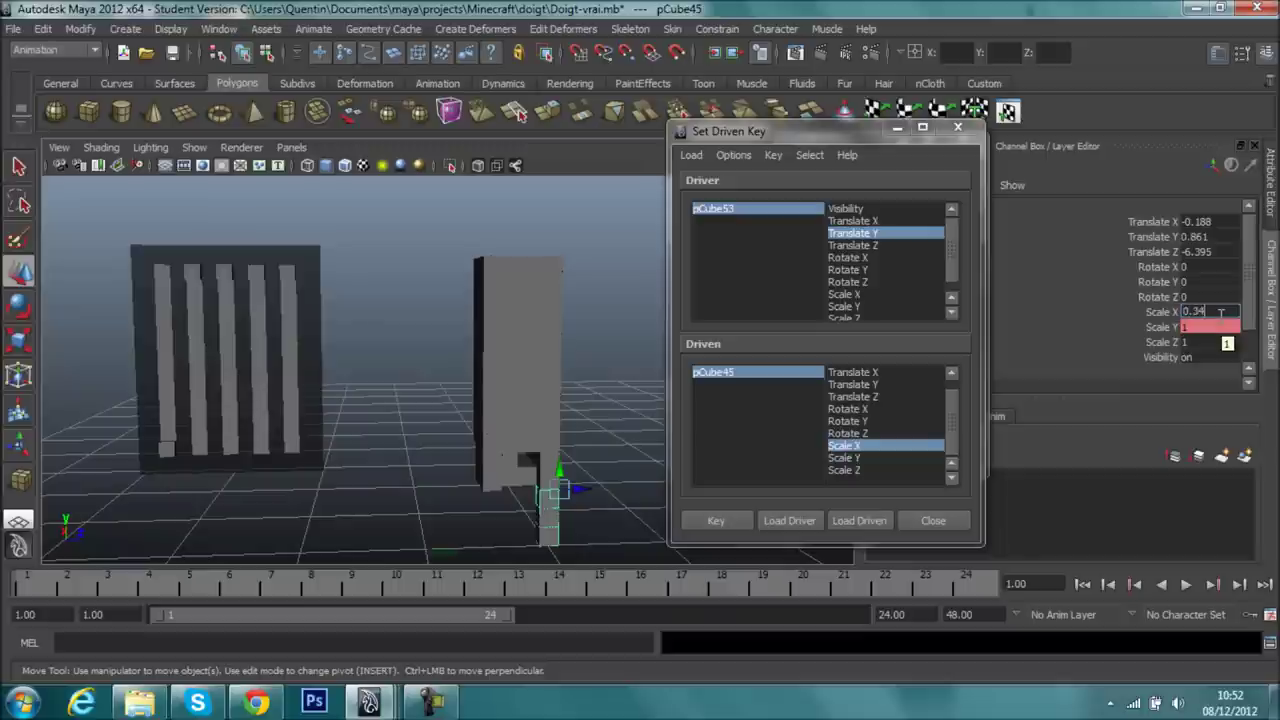
{"action": "key", "text": "Return"}
{"action": "key", "text": "ctrl+z"}
{"action": "key", "text": "ctrl+z"}
{"action": "key", "text": "ctrl+z"}
{"action": "key", "text": "ctrl+z"}
{"action": "key", "text": "ctrl+z"}
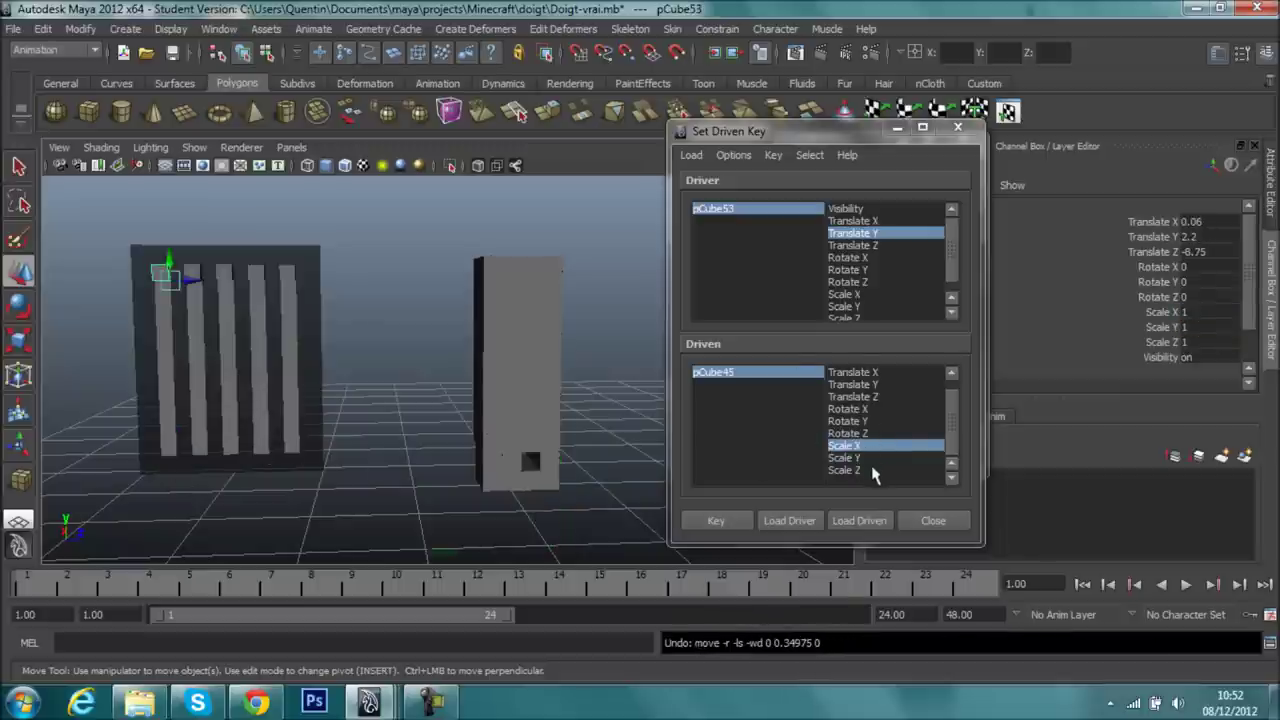
- Key pCube45 Scale Z at rest, then lower pCube53 to Translate Y 1.05
{"action": "left_click", "coordinate": [873, 470]}
{"action": "left_click", "coordinate": [716, 520]}
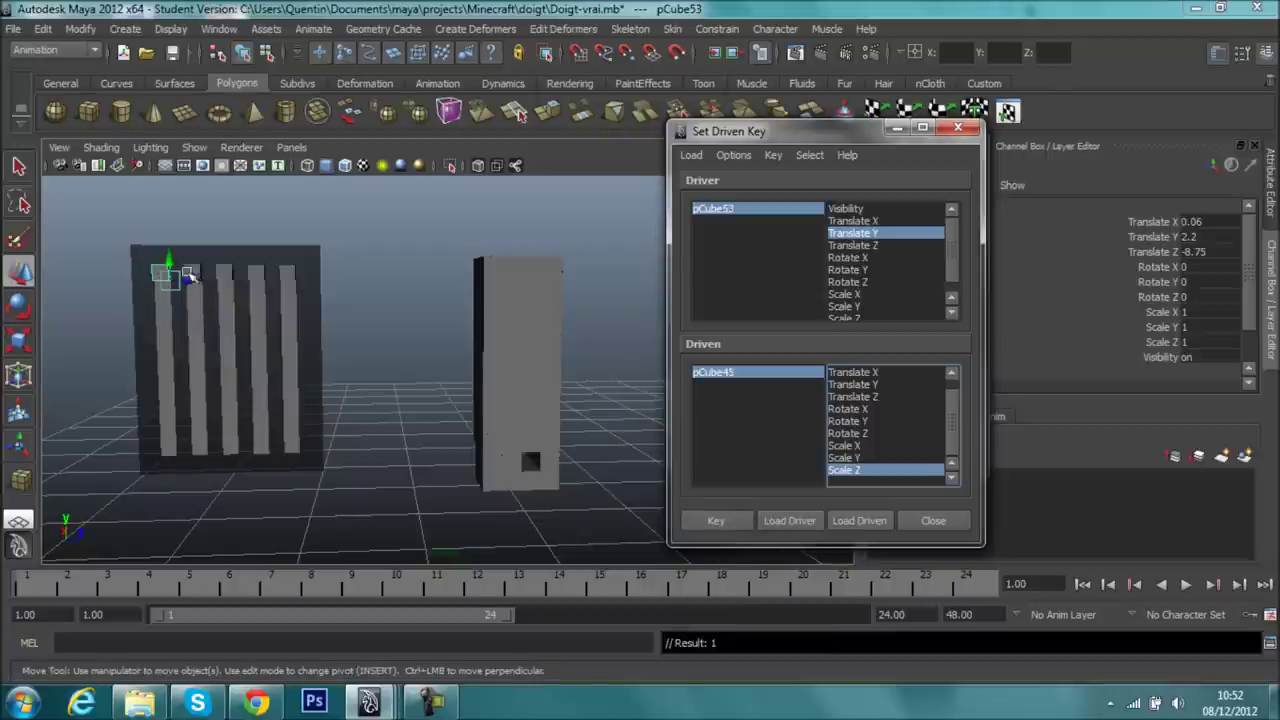
{"action": "left_click_drag", "start_coordinate": [172, 258], "coordinate": [171, 443]}
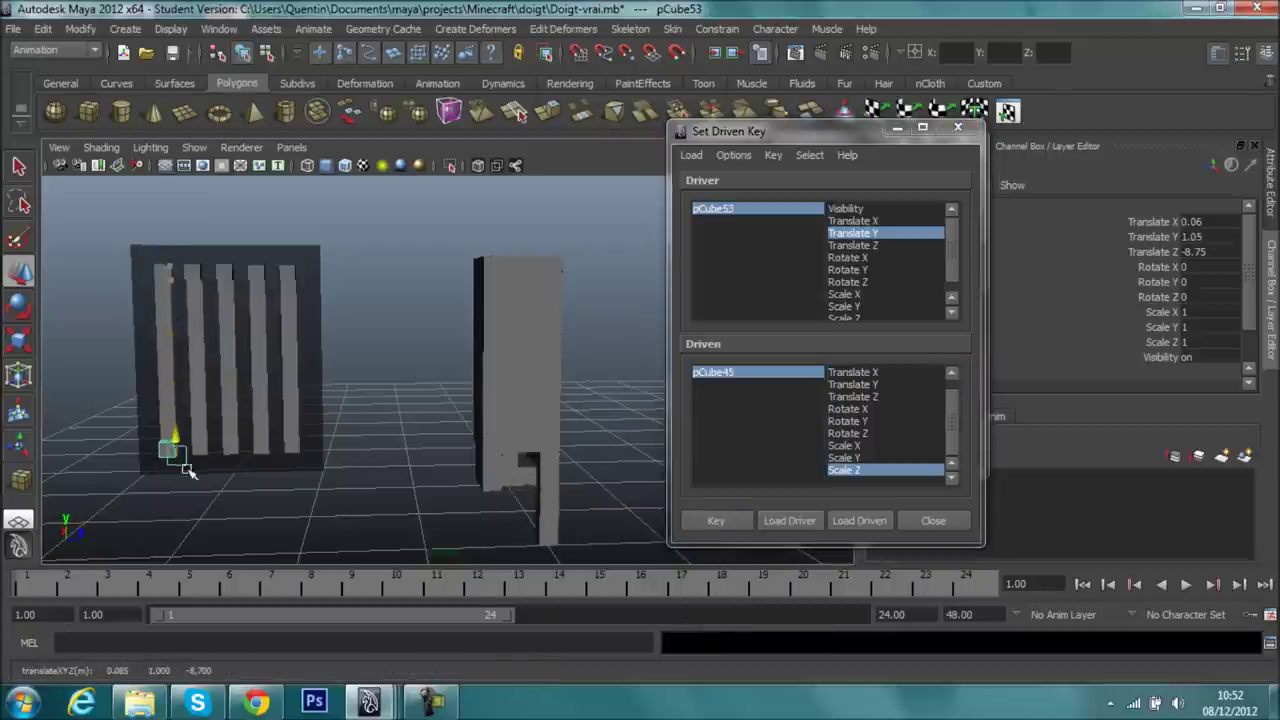
- Set pCube45 Scale Z to 0.34, key it, and raise pCube53 to test
{"action": "left_click", "coordinate": [713, 372]}
{"action": "left_click", "coordinate": [861, 472]}
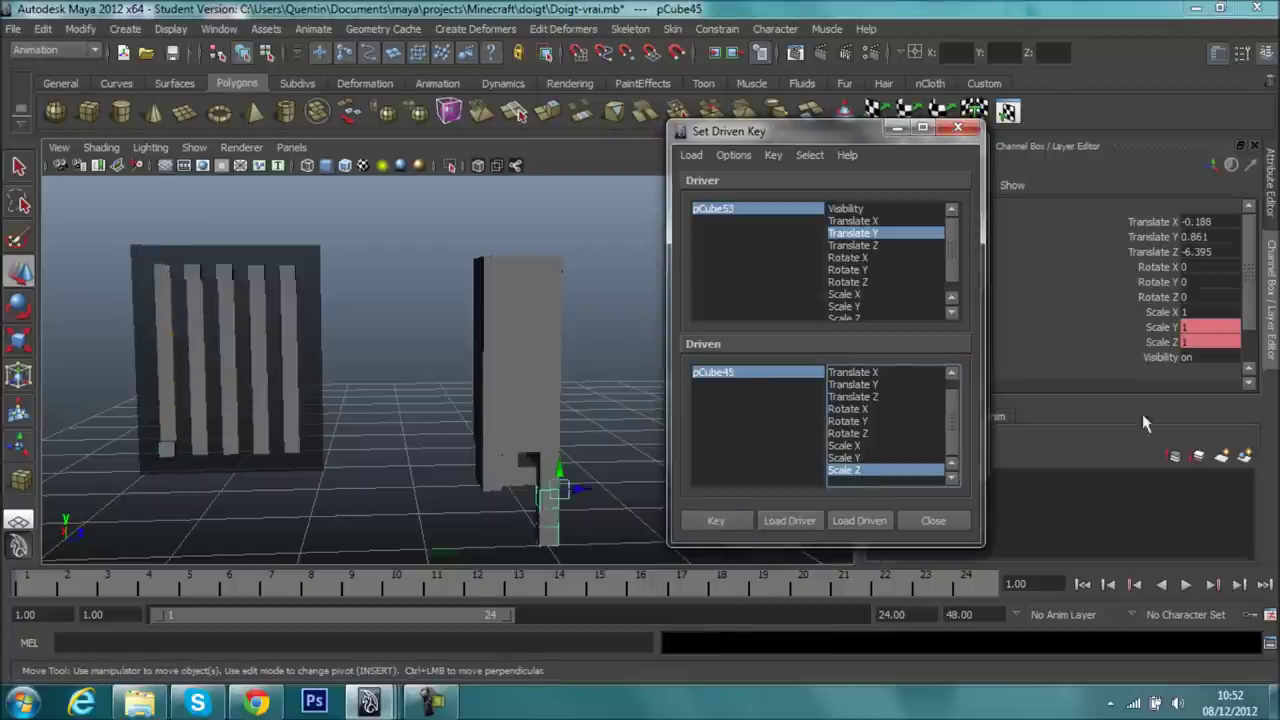
{"action": "left_click", "coordinate": [1210, 342]}
{"action": "type", "text": "0.3"}
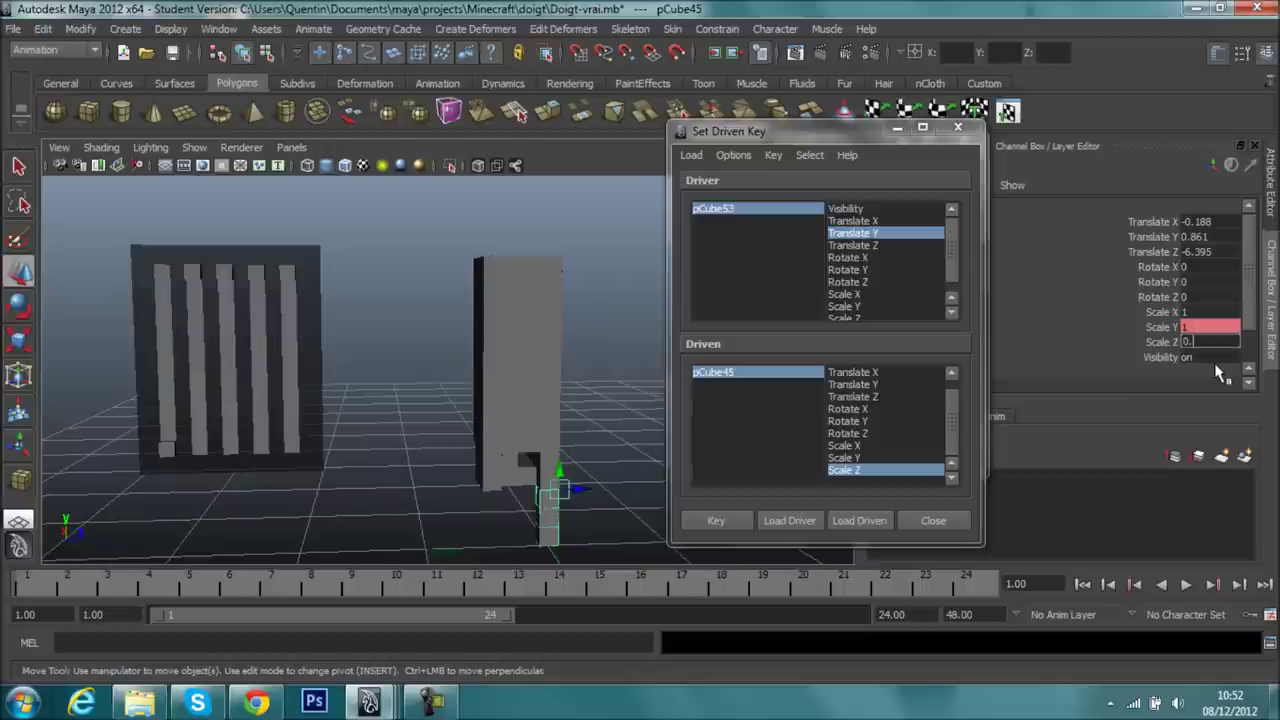
{"action": "type", "text": "4"}
{"action": "key", "text": "Return"}
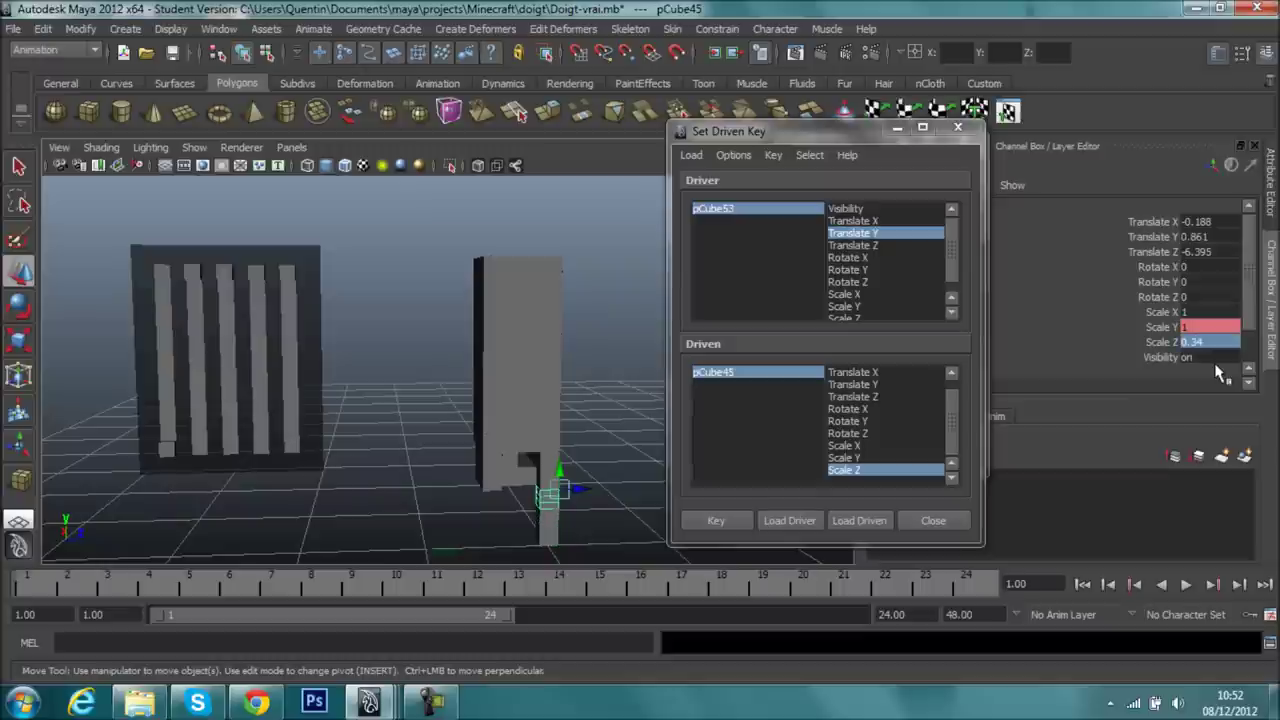
{"action": "left_click", "coordinate": [714, 517]}
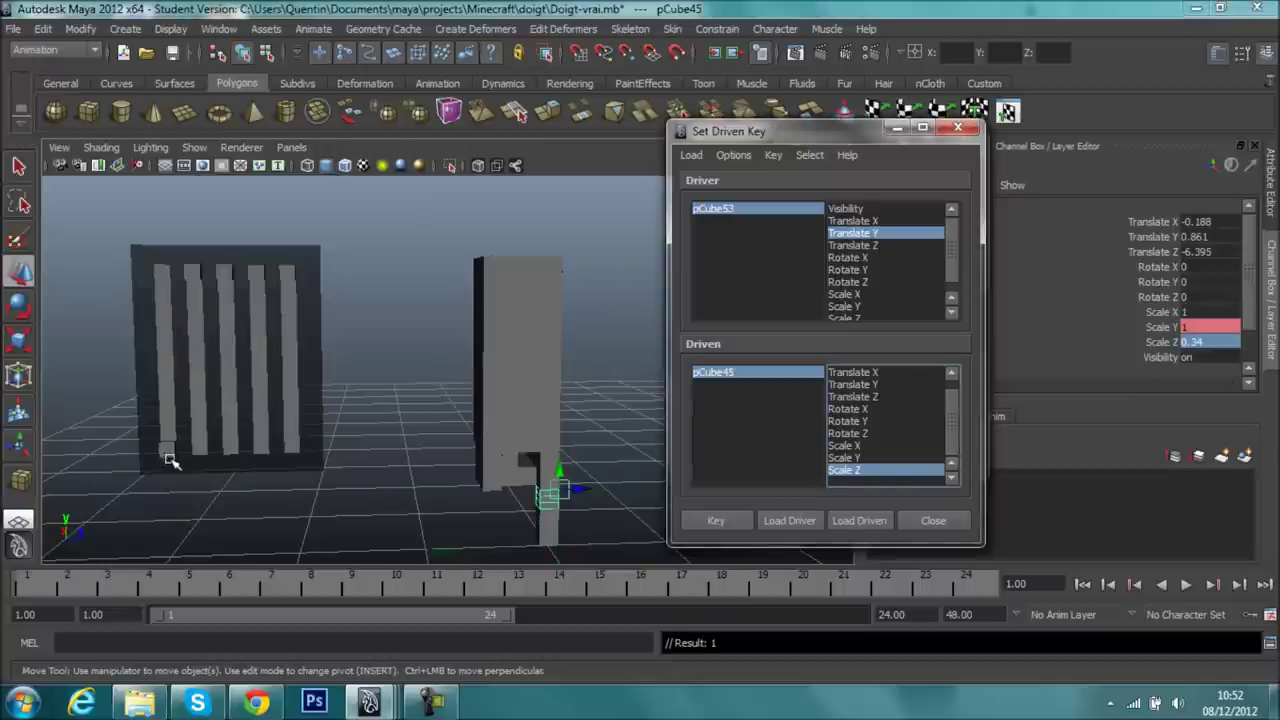
{"action": "left_click", "coordinate": [170, 459]}
{"action": "mouse_move", "coordinate": [170, 438]}
{"action": "left_mouse_down"}
{"action": "mouse_move", "coordinate": [175, 300]}
{"action": "mouse_move", "coordinate": [200, 333]}
{"action": "left_mouse_up"}
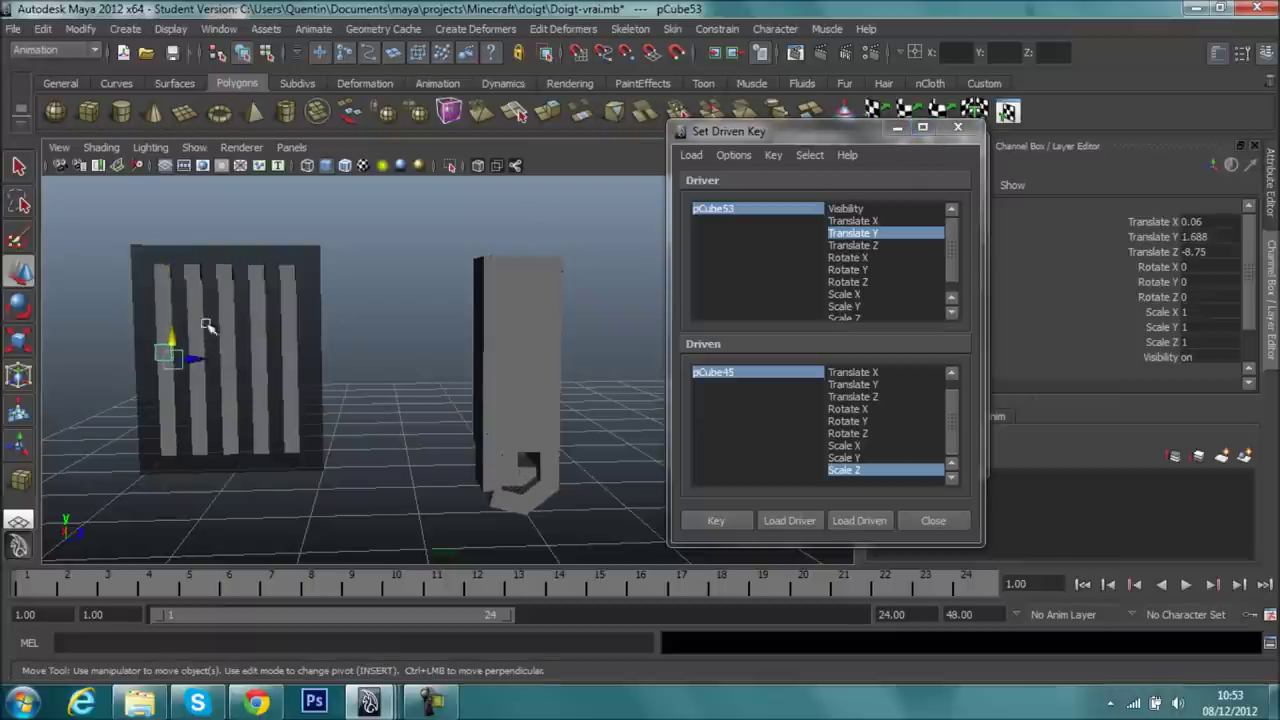
- Raise pCube53 to Translate Y 2.2 and lower it again to test the bend
{"action": "left_click_drag", "start_coordinate": [168, 338], "coordinate": [195, 217]}
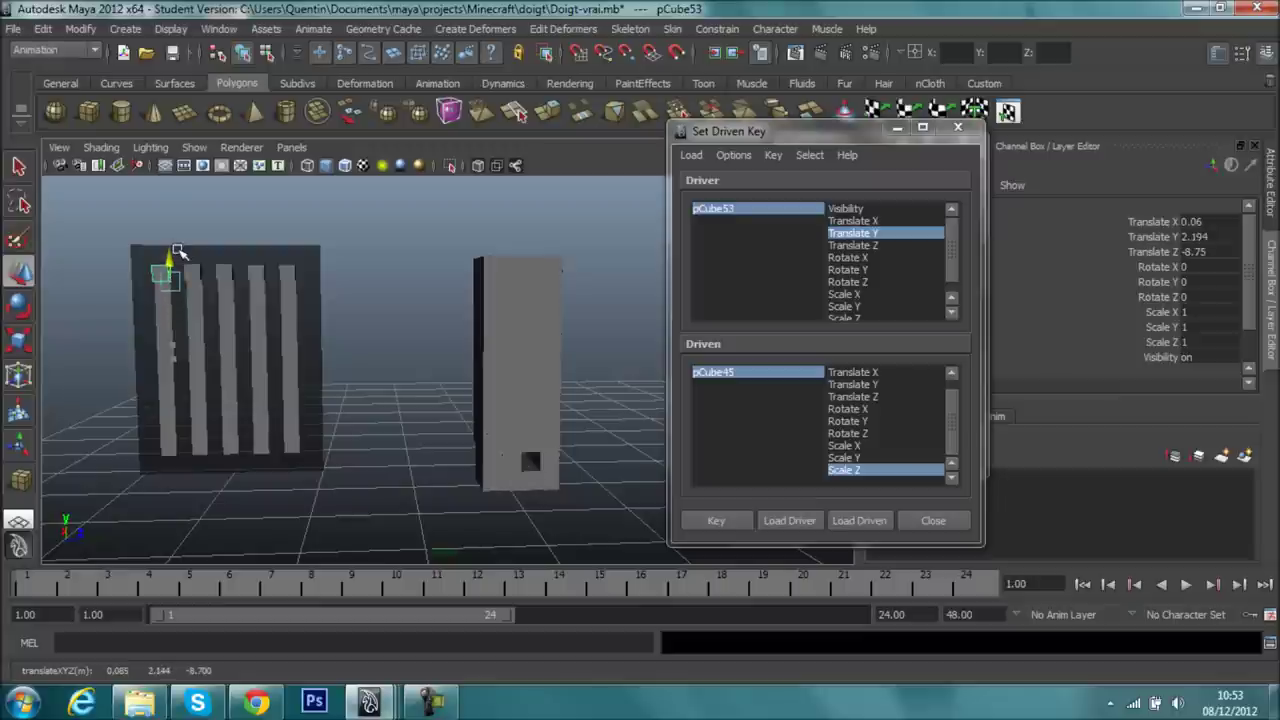
{"action": "left_click_drag", "start_coordinate": [195, 217], "coordinate": [196, 436]}
{"action": "mouse_move", "coordinate": [323, 405]}
{"action": "left_mouse_down", "text": "alt"}
{"action": "mouse_move", "coordinate": [600, 349]}
{"action": "mouse_move", "coordinate": [694, 400]}
{"action": "mouse_move", "coordinate": [480, 423]}
{"action": "mouse_move", "coordinate": [361, 379]}
{"action": "mouse_move", "coordinate": [391, 451]}
{"action": "mouse_move", "coordinate": [434, 391]}
{"action": "mouse_move", "coordinate": [495, 380]}
{"action": "mouse_move", "coordinate": [197, 480]}
{"action": "mouse_move", "coordinate": [549, 429]}
{"action": "mouse_move", "coordinate": [680, 455]}
{"action": "left_mouse_up", "text": "alt"}
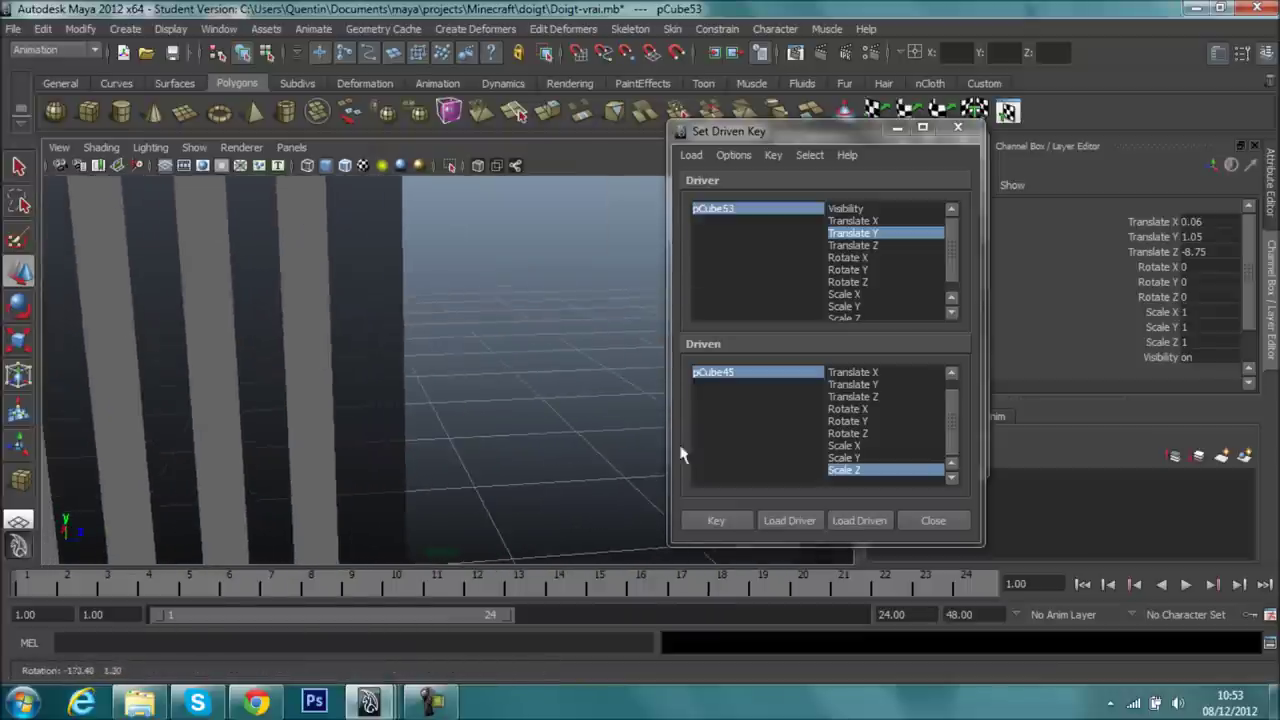
{"action": "key", "text": "f"}
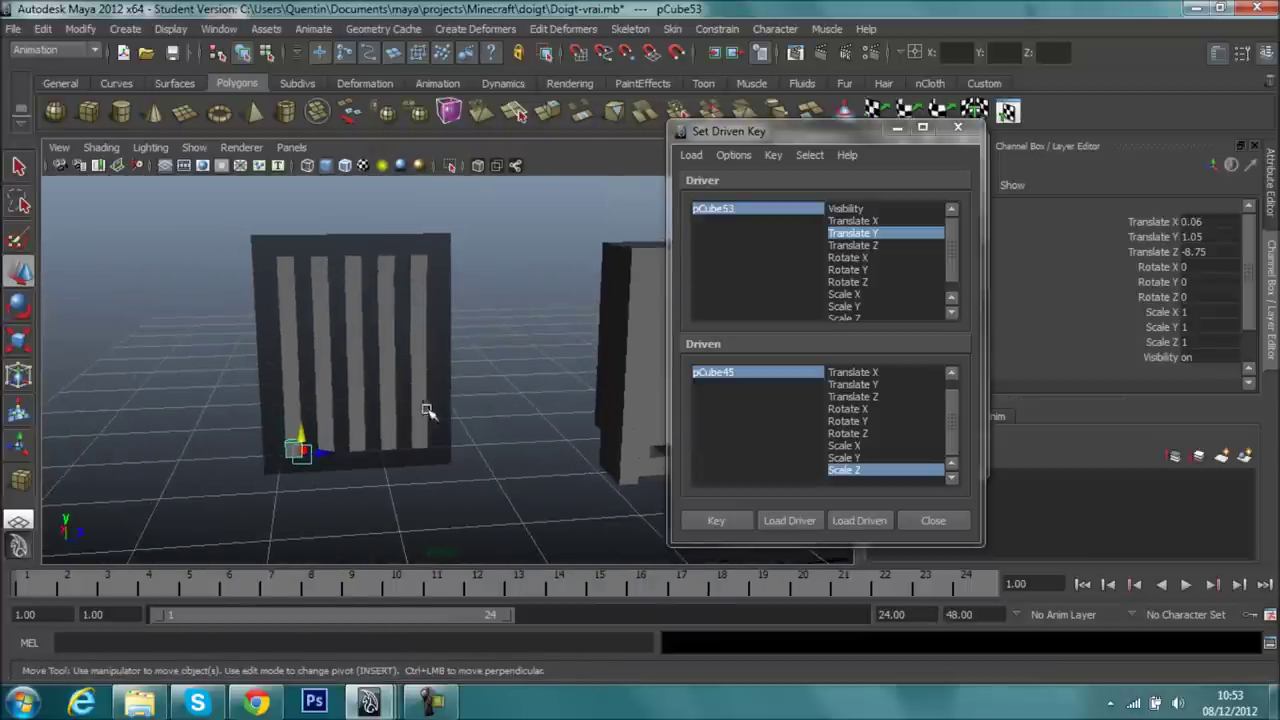
- Orbit to a front view of the grate and minimize the Set Driven Key and Outliner windows
{"action": "left_click", "coordinate": [427, 271]}
{"action": "mouse_move", "coordinate": [570, 380]}
{"action": "left_mouse_down", "text": "alt"}
{"action": "mouse_move", "coordinate": [520, 383]}
{"action": "mouse_move", "coordinate": [497, 407]}
{"action": "left_mouse_up", "text": "alt"}
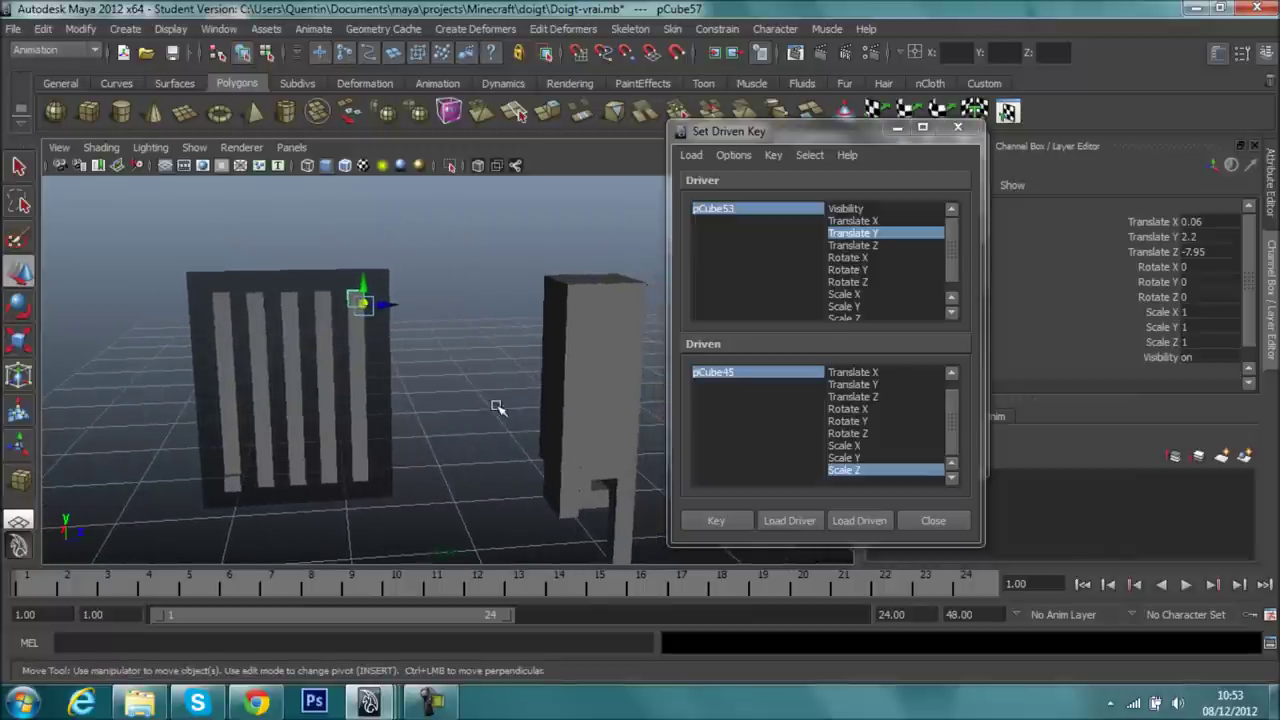
{"action": "left_click", "coordinate": [234, 494]}
{"action": "scroll", "coordinate": [386, 491], "scroll_direction": "up", "scroll_amount": 2}
{"action": "scroll", "coordinate": [409, 409], "scroll_direction": "up", "scroll_amount": 4}
{"action": "scroll", "coordinate": [421, 423], "scroll_direction": "up", "scroll_amount": 2}
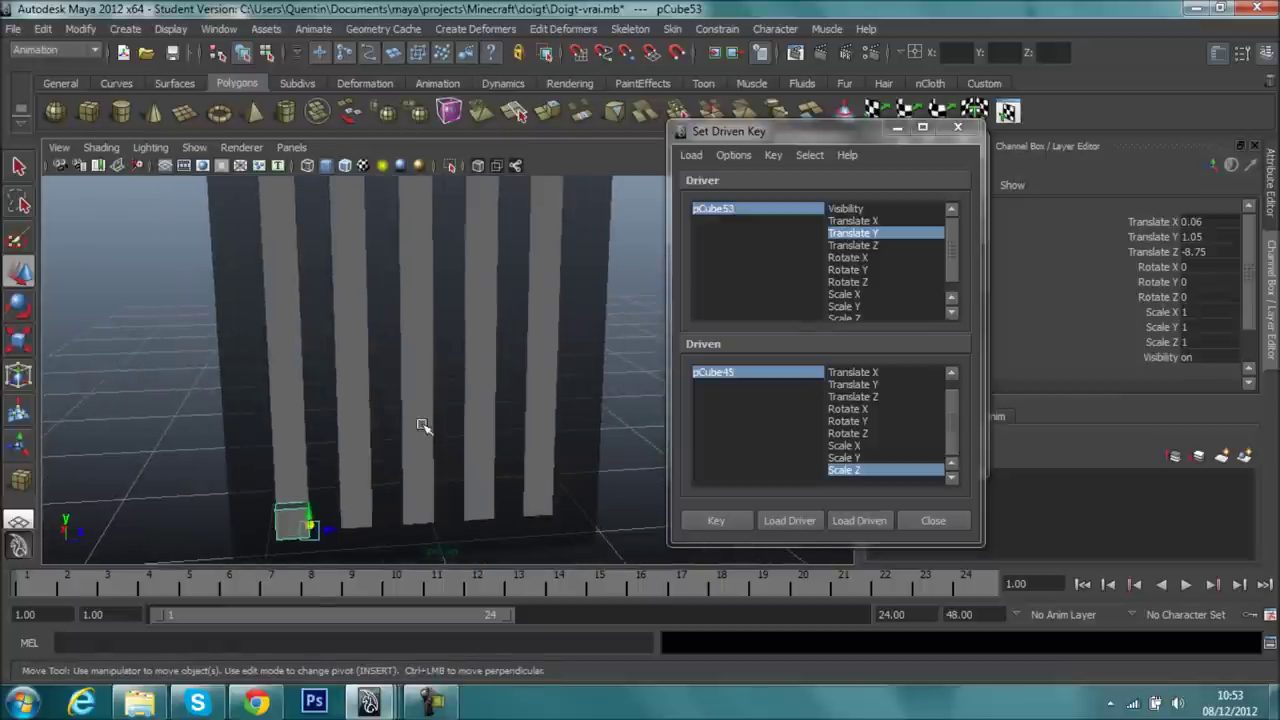
{"action": "scroll", "coordinate": [421, 423], "scroll_direction": "down", "scroll_amount": 5}
{"action": "scroll", "coordinate": [400, 434], "scroll_direction": "up", "scroll_amount": 5}
{"action": "mouse_move", "coordinate": [400, 434]}
{"action": "left_mouse_down", "text": "alt"}
{"action": "mouse_move", "coordinate": [380, 385]}
{"action": "mouse_move", "coordinate": [434, 437]}
{"action": "left_mouse_up", "text": "alt"}
{"action": "scroll", "coordinate": [434, 437], "scroll_direction": "down", "scroll_amount": 3}
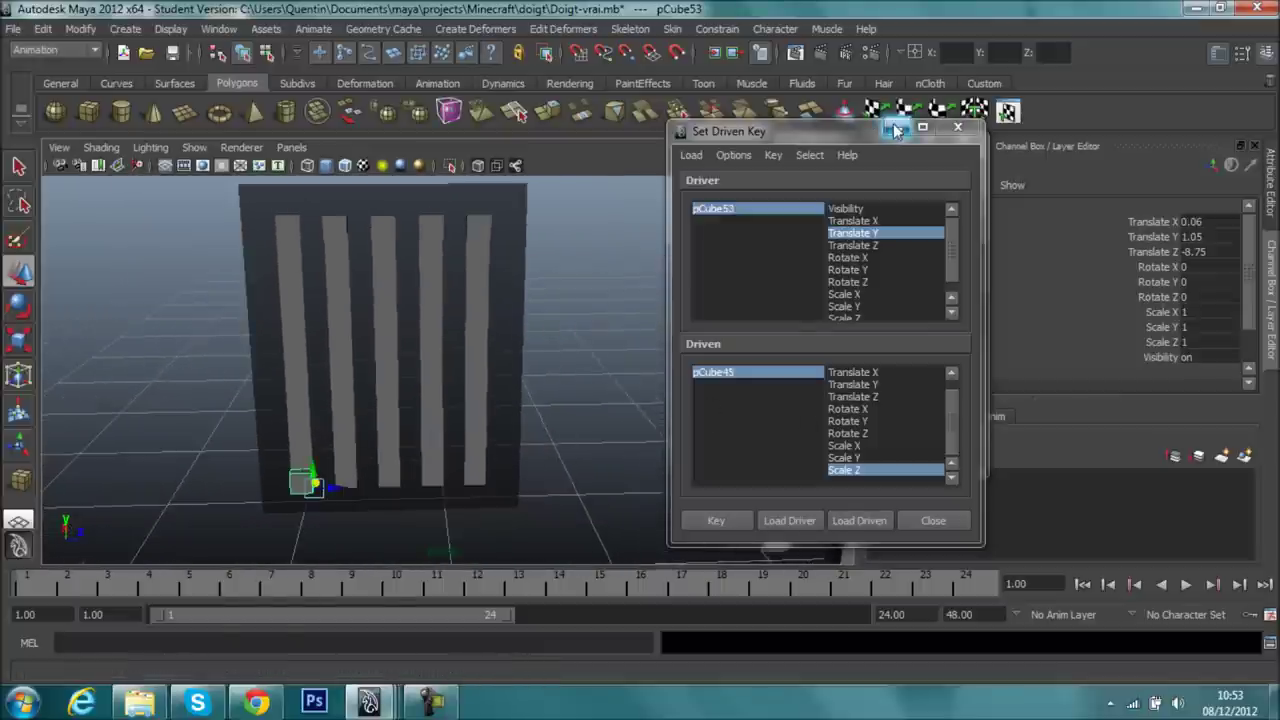
{"action": "left_click", "coordinate": [897, 128]}
{"action": "left_click", "coordinate": [902, 134]}
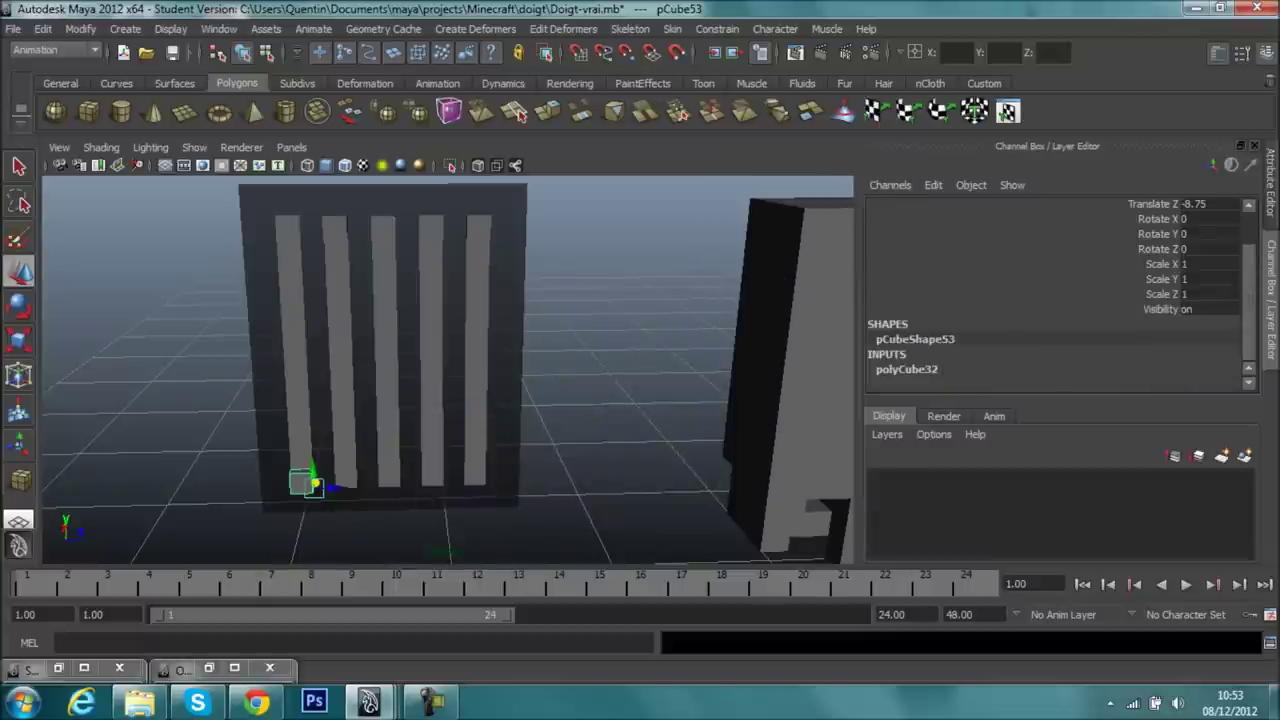
- Slide pCube53 to the next slat and lock its Translate Z min and max limits at -8.55
{"action": "key", "text": "ctrl+a"}
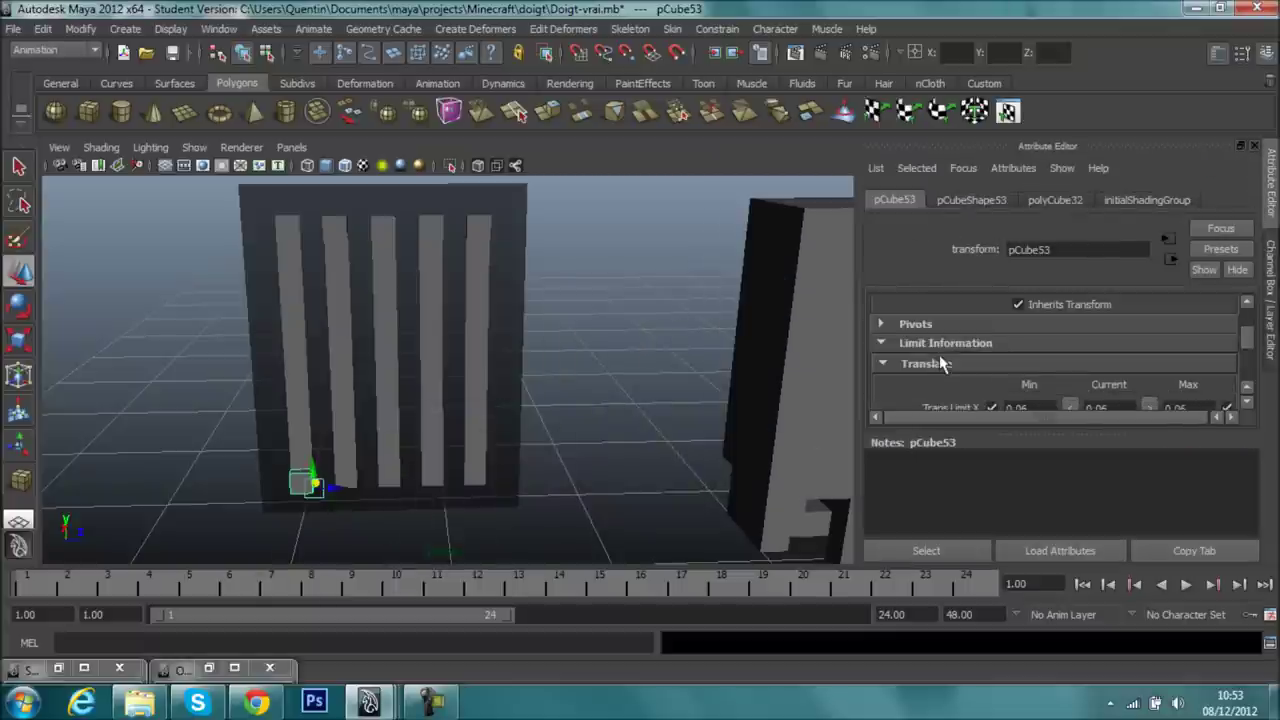
{"action": "scroll", "coordinate": [948, 365], "scroll_direction": "down", "scroll_amount": 2}
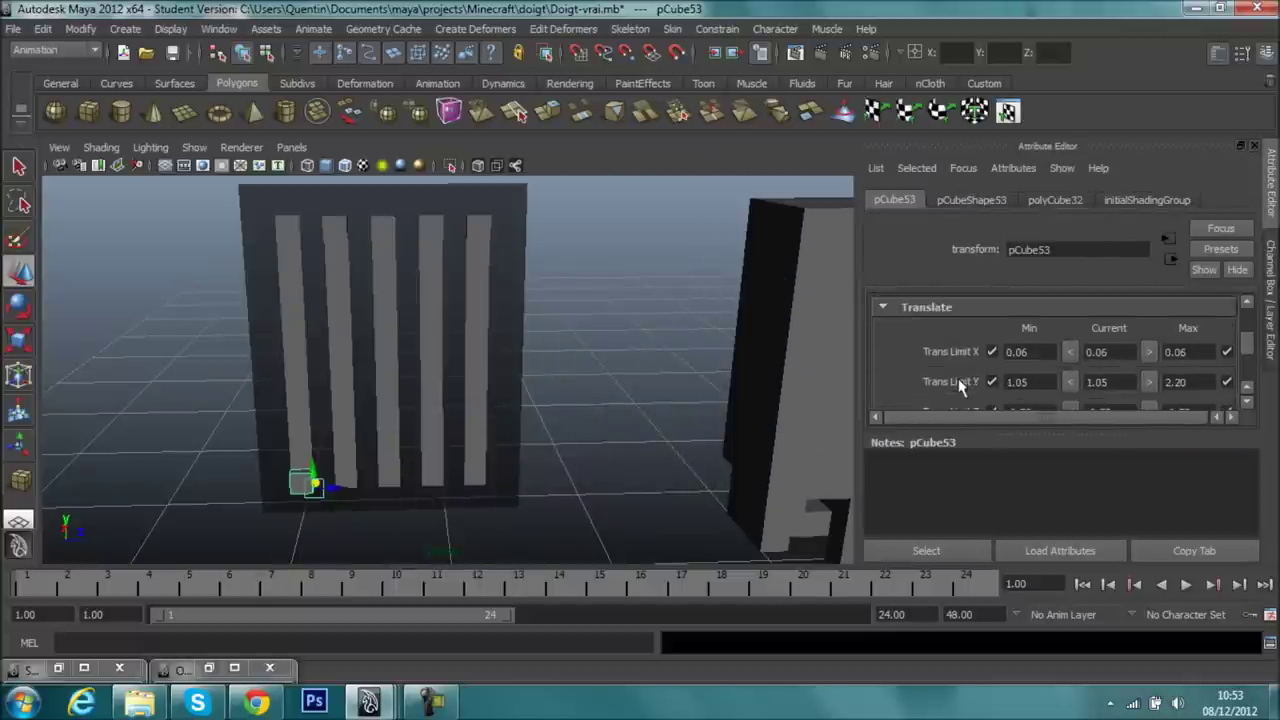
{"action": "left_click_drag", "start_coordinate": [990, 433], "coordinate": [1000, 534]}
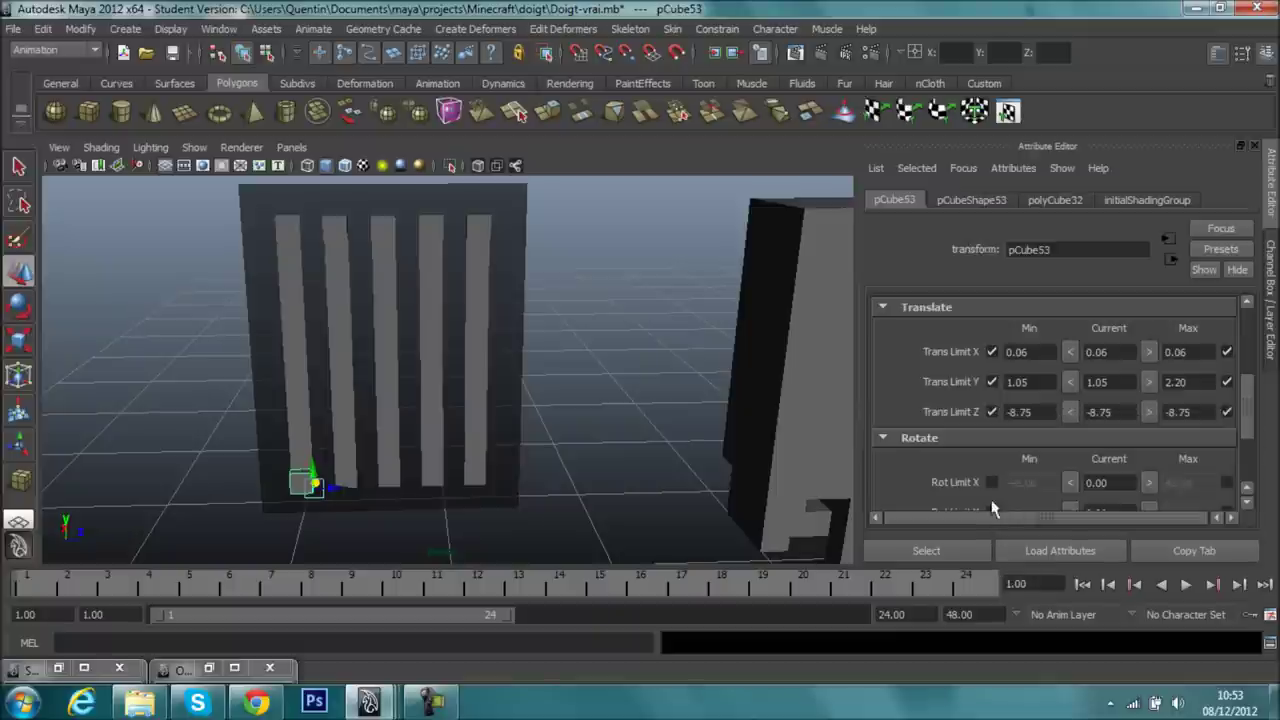
{"action": "left_click", "coordinate": [991, 411]}
{"action": "left_click", "coordinate": [1214, 412]}
{"action": "left_click", "coordinate": [1227, 411]}
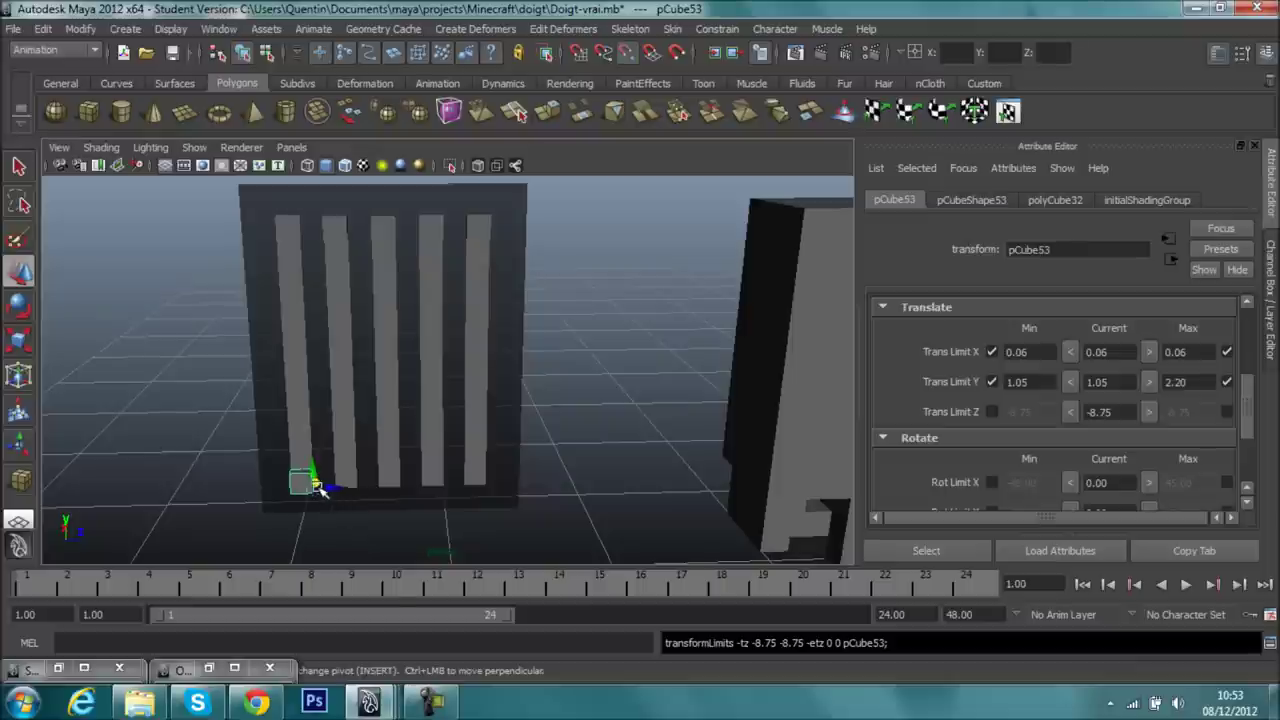
{"action": "middle_click_drag", "start_coordinate": [340, 511], "coordinate": [450, 499]}
{"action": "left_click", "coordinate": [1070, 412]}
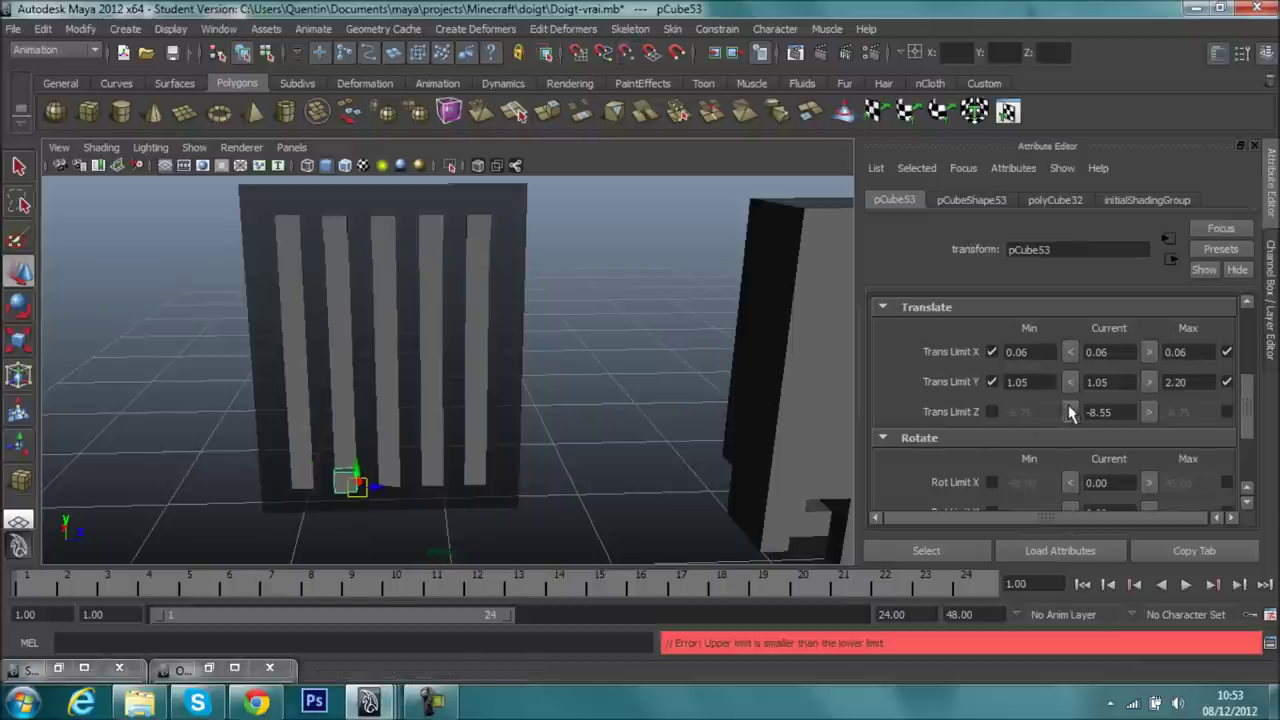
{"action": "left_click", "coordinate": [1227, 411]}
{"action": "left_click", "coordinate": [988, 415]}
- Duplicate the block as pCube54, place it atop the left slat, and cap its Z maximum at -8.75
{"action": "key", "text": "ctrl+d"}
{"action": "middle_click_drag", "start_coordinate": [350, 240], "coordinate": [345, 233]}
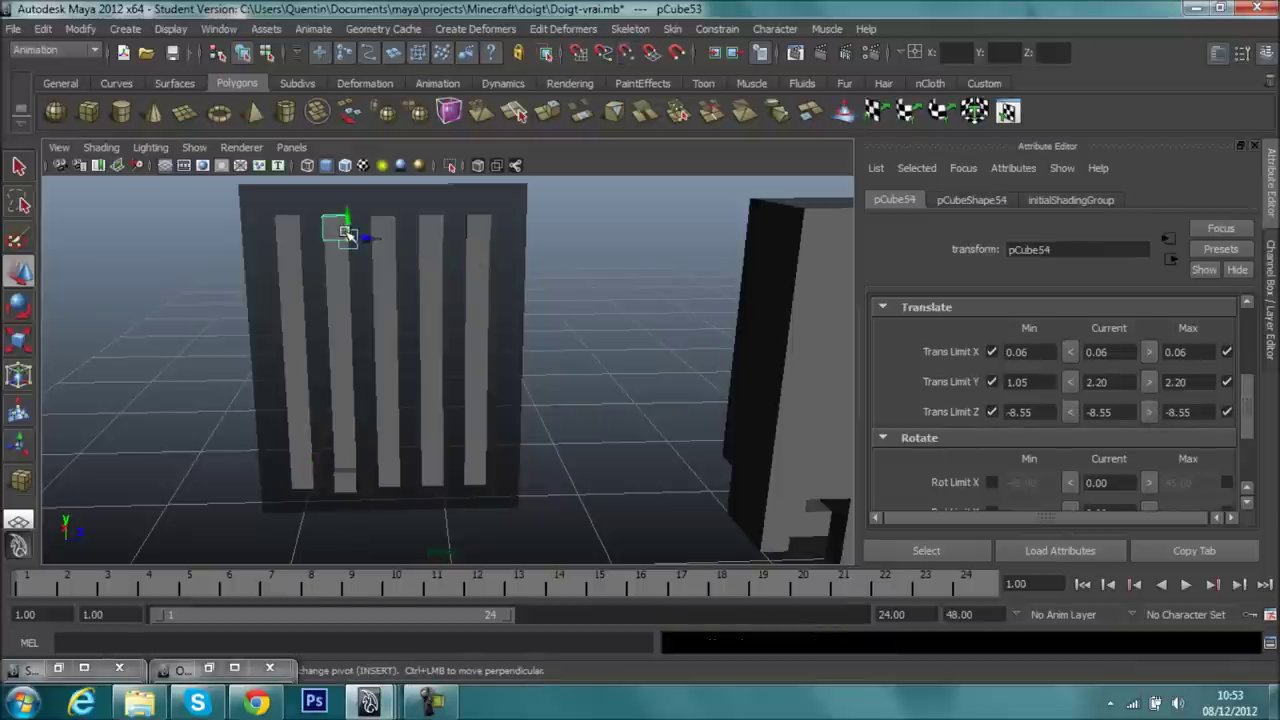
{"action": "left_click", "coordinate": [993, 413]}
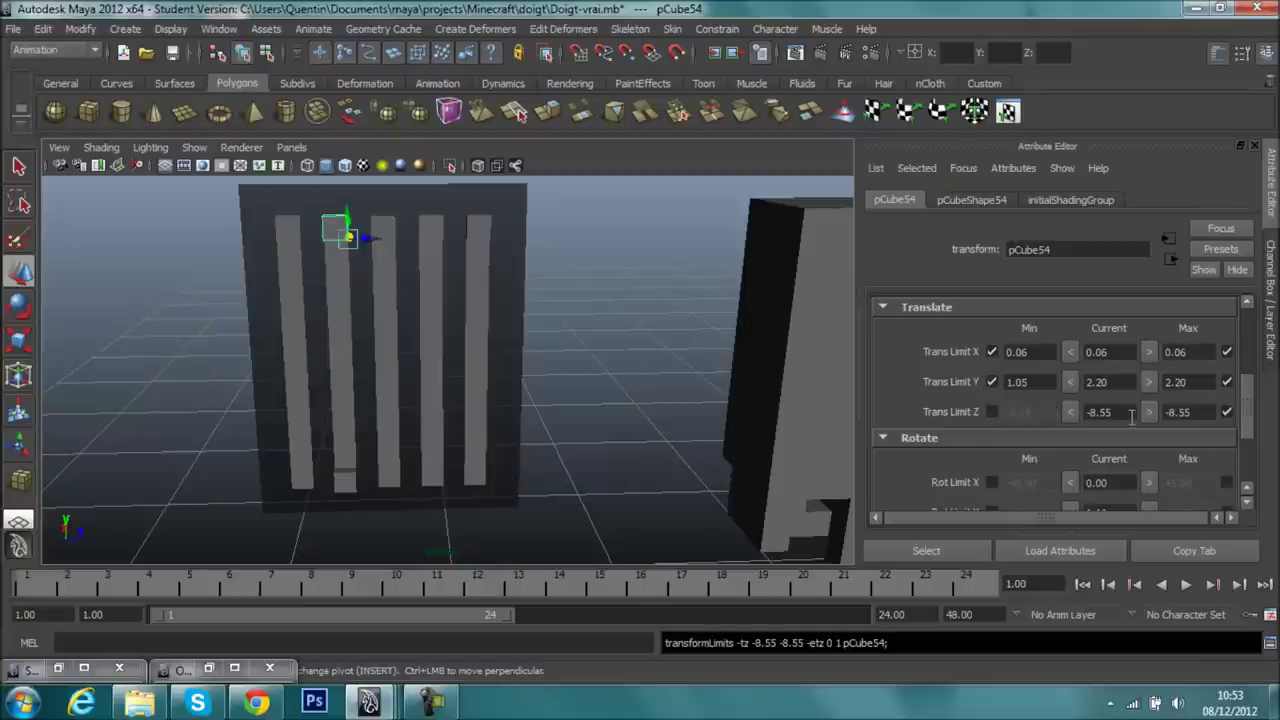
{"action": "left_click", "coordinate": [1225, 413]}
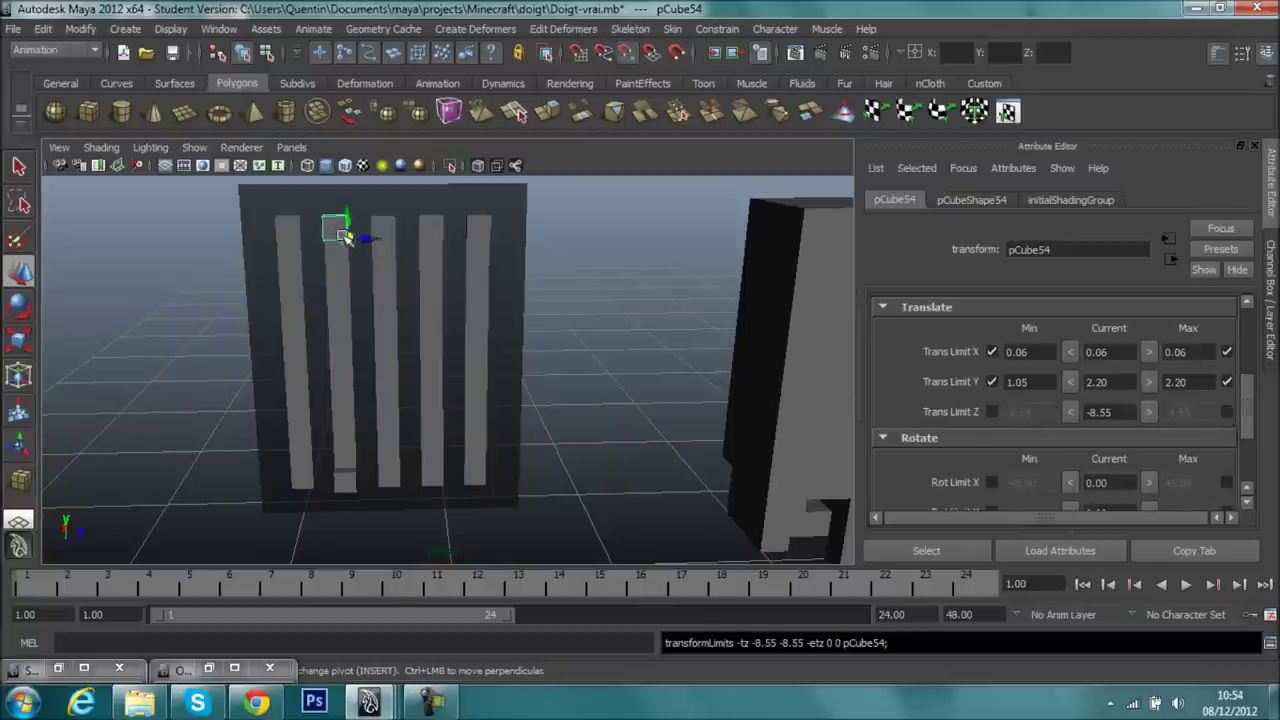
{"action": "left_click_drag", "start_coordinate": [347, 237], "coordinate": [305, 242]}
{"action": "left_click", "coordinate": [1086, 414]}
{"action": "left_click", "coordinate": [1226, 412]}
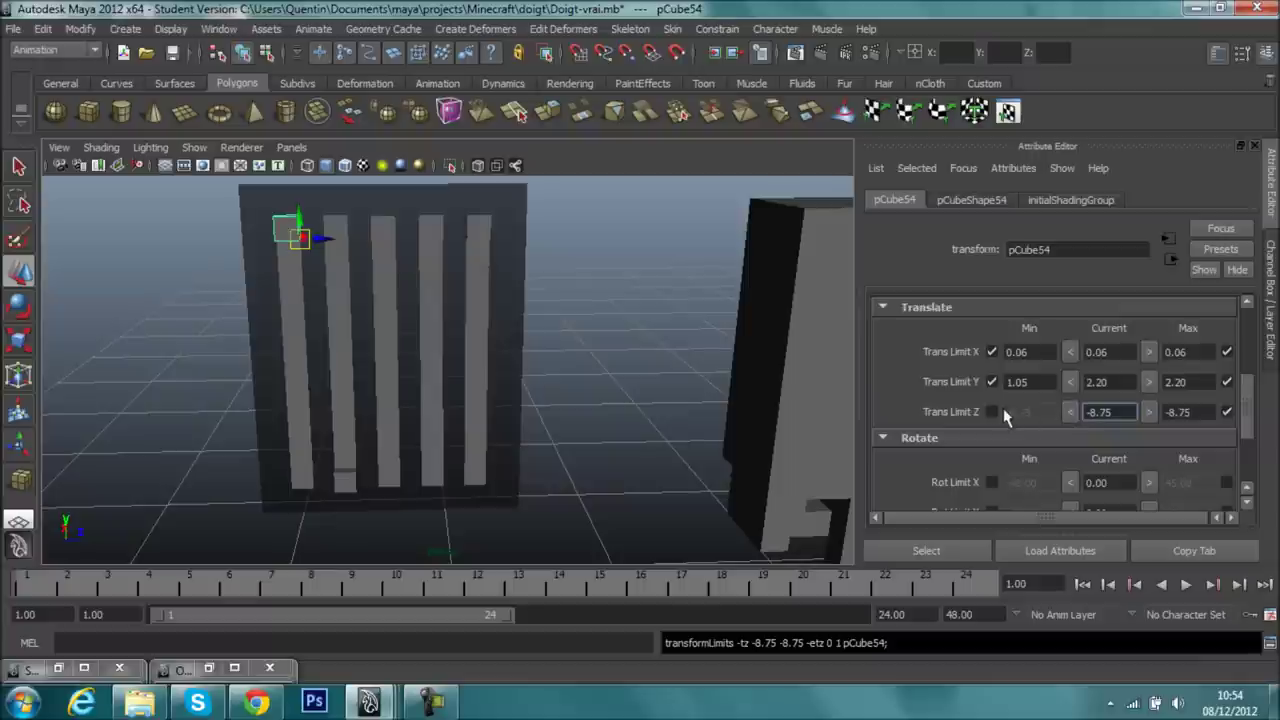
{"action": "left_click", "coordinate": [664, 468]}
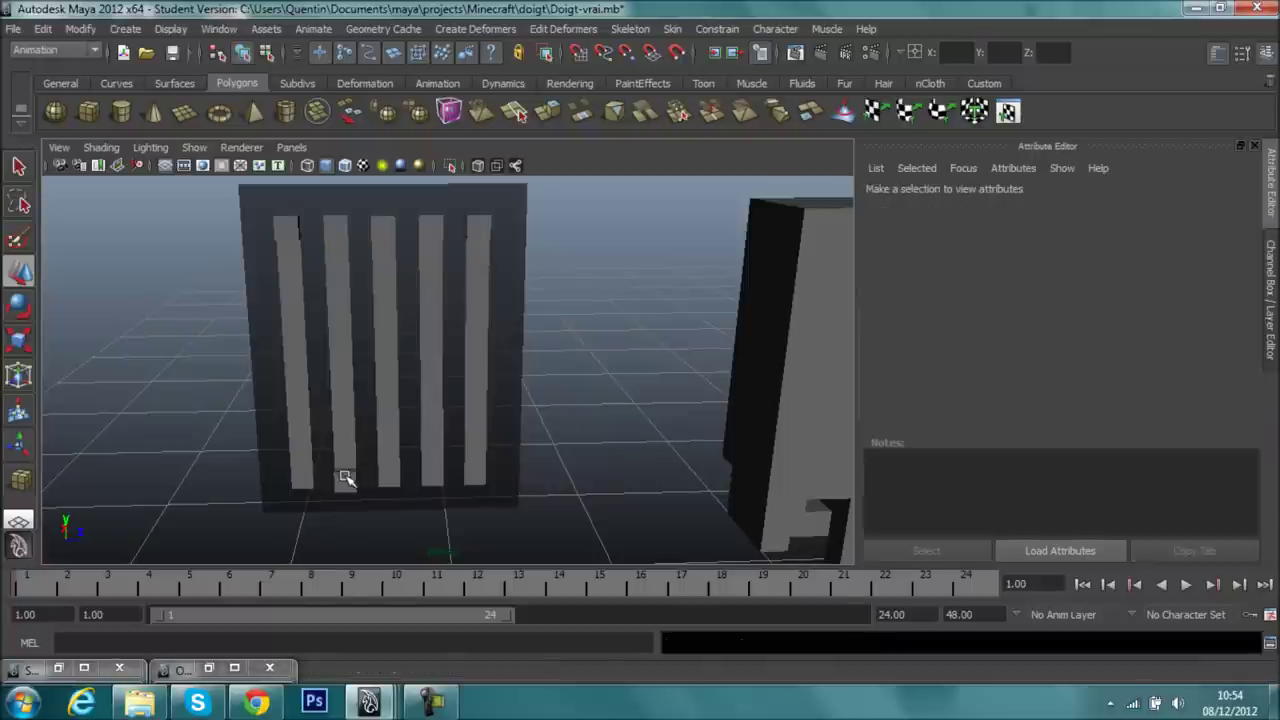
- Raise the bottom block pCube53 up along its slat
{"action": "left_click", "coordinate": [343, 479]}
{"action": "right_click_drag", "start_coordinate": [407, 482], "coordinate": [337, 434], "text": "alt"}
{"action": "left_click_drag", "start_coordinate": [337, 434], "coordinate": [350, 217]}
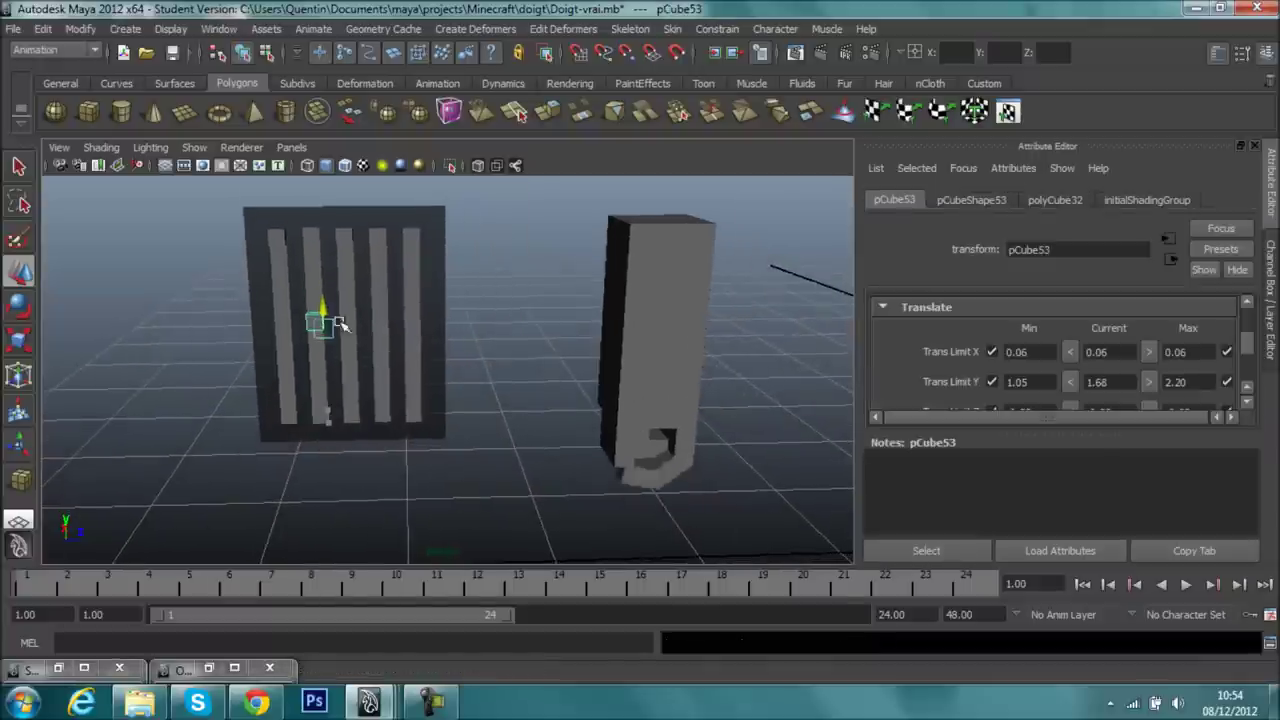
{"action": "left_click", "coordinate": [474, 319]}
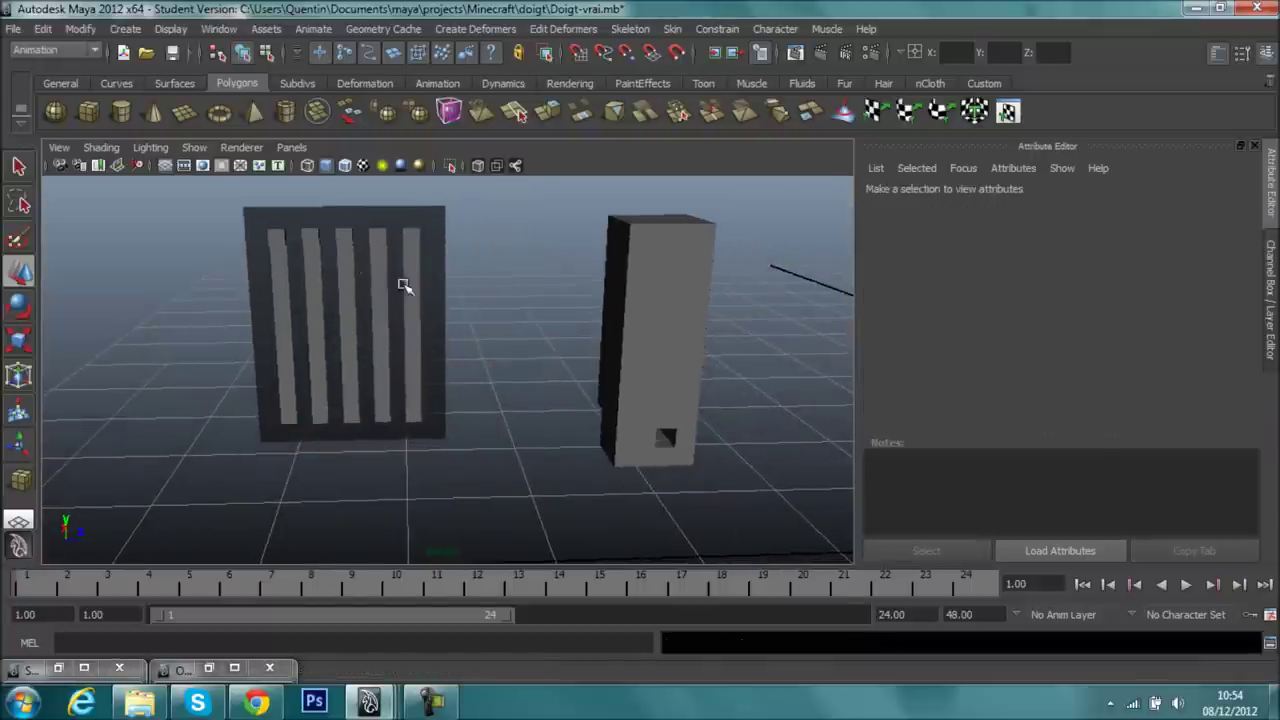
{"action": "right_click_drag", "start_coordinate": [423, 429], "coordinate": [457, 380], "text": "alt"}
{"action": "left_click_drag", "start_coordinate": [457, 380], "coordinate": [521, 273], "text": "alt"}
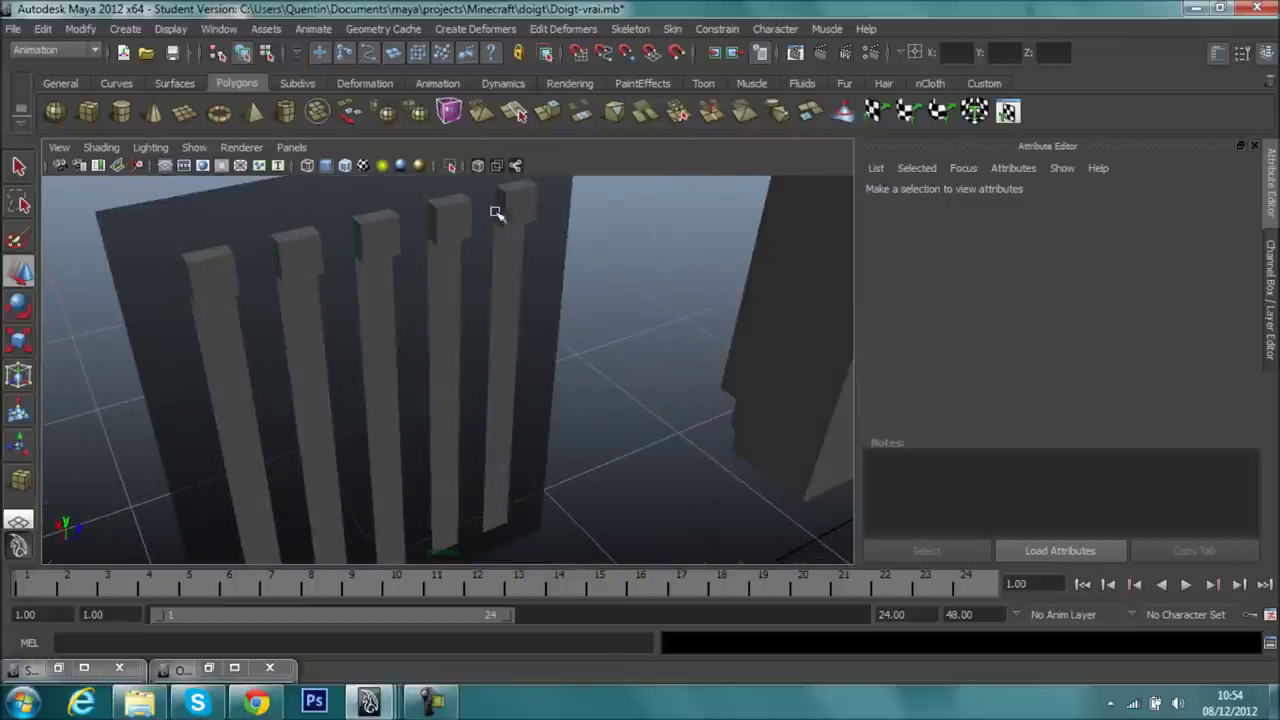
- Select pCube57 atop the right slat and bring back the Set Driven Key window
{"action": "left_click", "coordinate": [510, 205]}
{"action": "right_click_drag", "start_coordinate": [543, 237], "coordinate": [572, 290], "text": "alt"}
{"action": "mouse_move", "coordinate": [572, 290]}
{"action": "left_mouse_down", "text": "alt"}
{"action": "mouse_move", "coordinate": [586, 320]}
{"action": "mouse_move", "coordinate": [619, 325]}
{"action": "mouse_move", "coordinate": [567, 257]}
{"action": "mouse_move", "coordinate": [471, 329]}
{"action": "mouse_move", "coordinate": [349, 323]}
{"action": "left_mouse_up", "text": "alt"}
{"action": "left_click", "coordinate": [560, 266]}
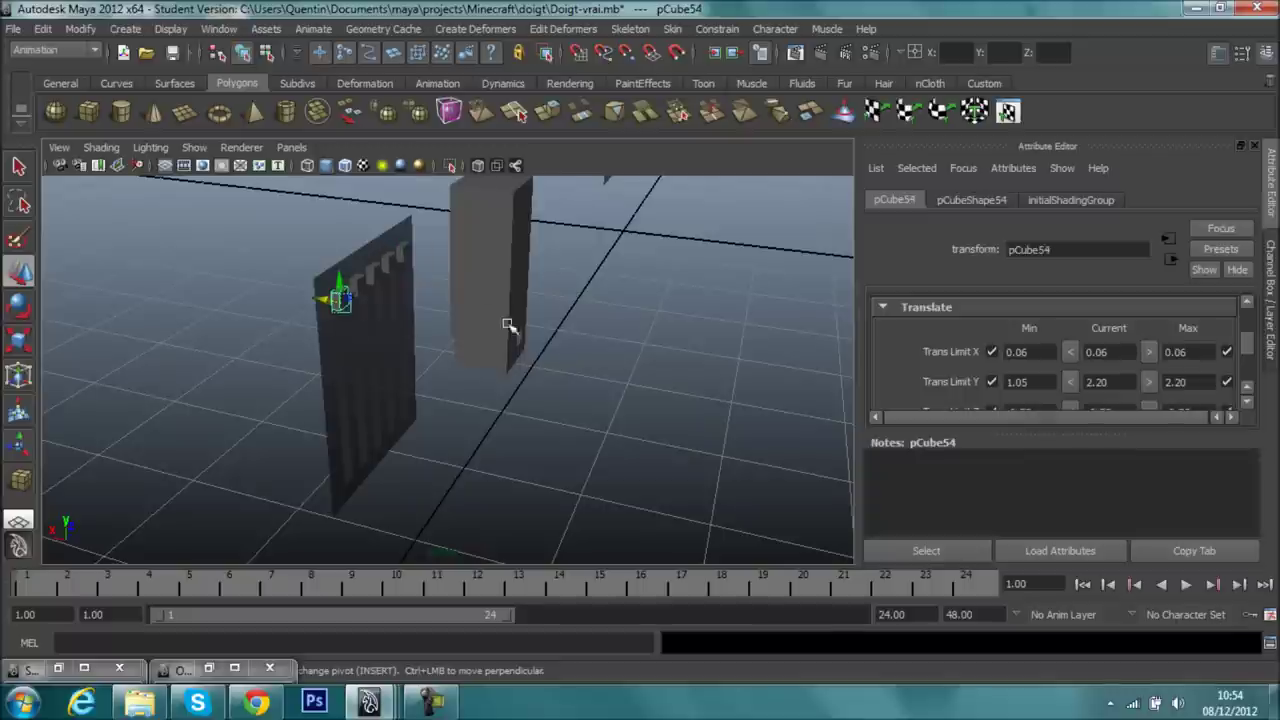
{"action": "left_click", "coordinate": [452, 270]}
{"action": "left_click_drag", "start_coordinate": [491, 371], "coordinate": [357, 369], "text": "alt"}
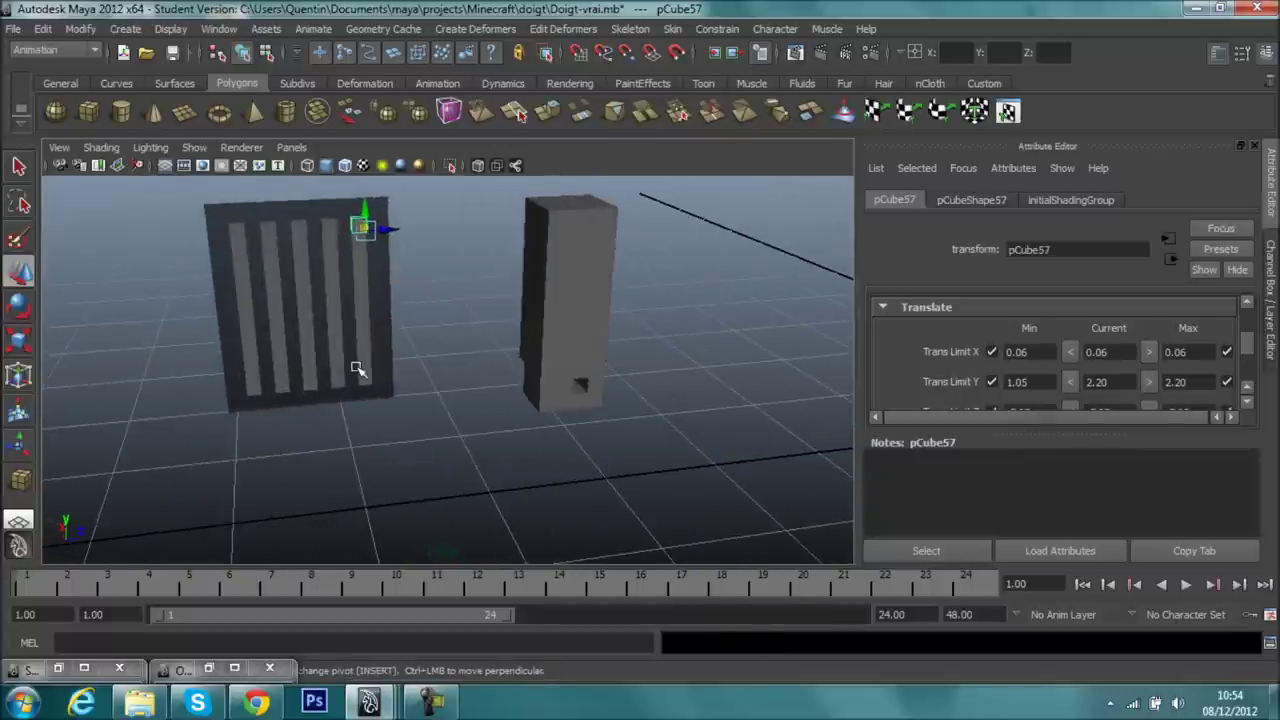
{"action": "scroll", "coordinate": [410, 350], "scroll_direction": "up", "scroll_amount": 3}
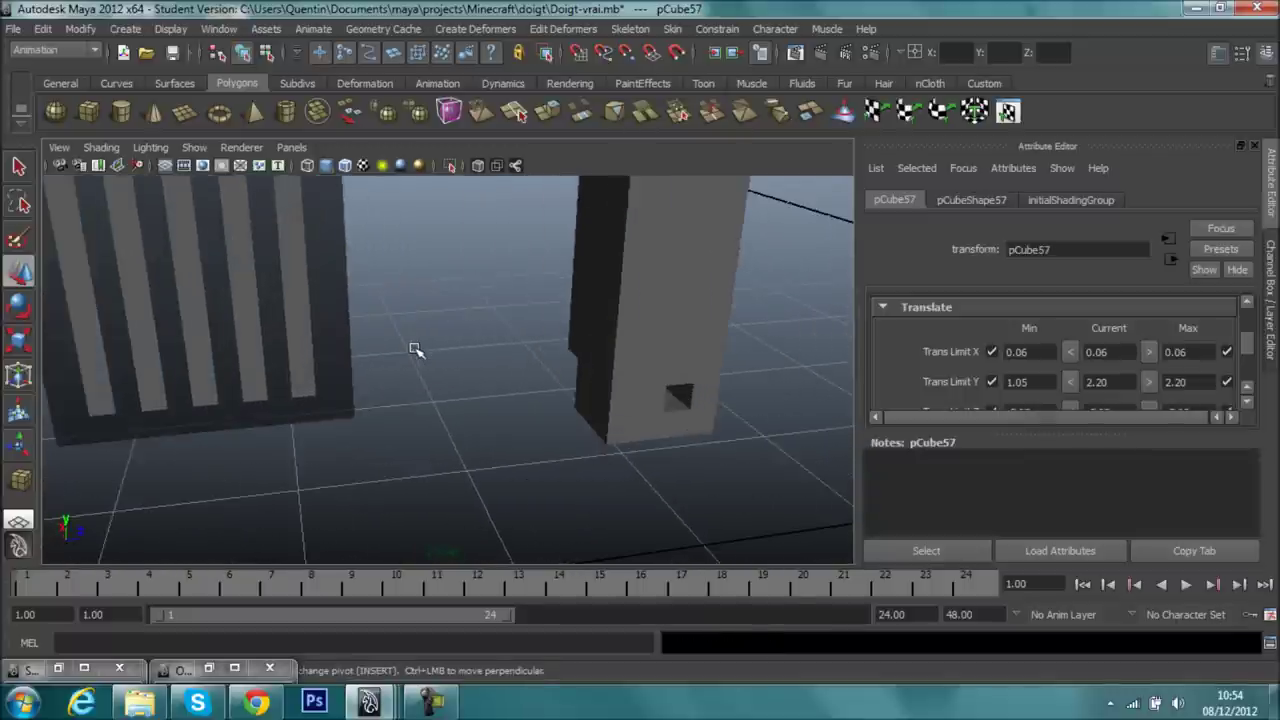
{"action": "mouse_move", "coordinate": [423, 351]}
{"action": "left_mouse_down", "text": "alt"}
{"action": "mouse_move", "coordinate": [400, 440]}
{"action": "mouse_move", "coordinate": [614, 463]}
{"action": "mouse_move", "coordinate": [409, 443]}
{"action": "left_mouse_up", "text": "alt"}
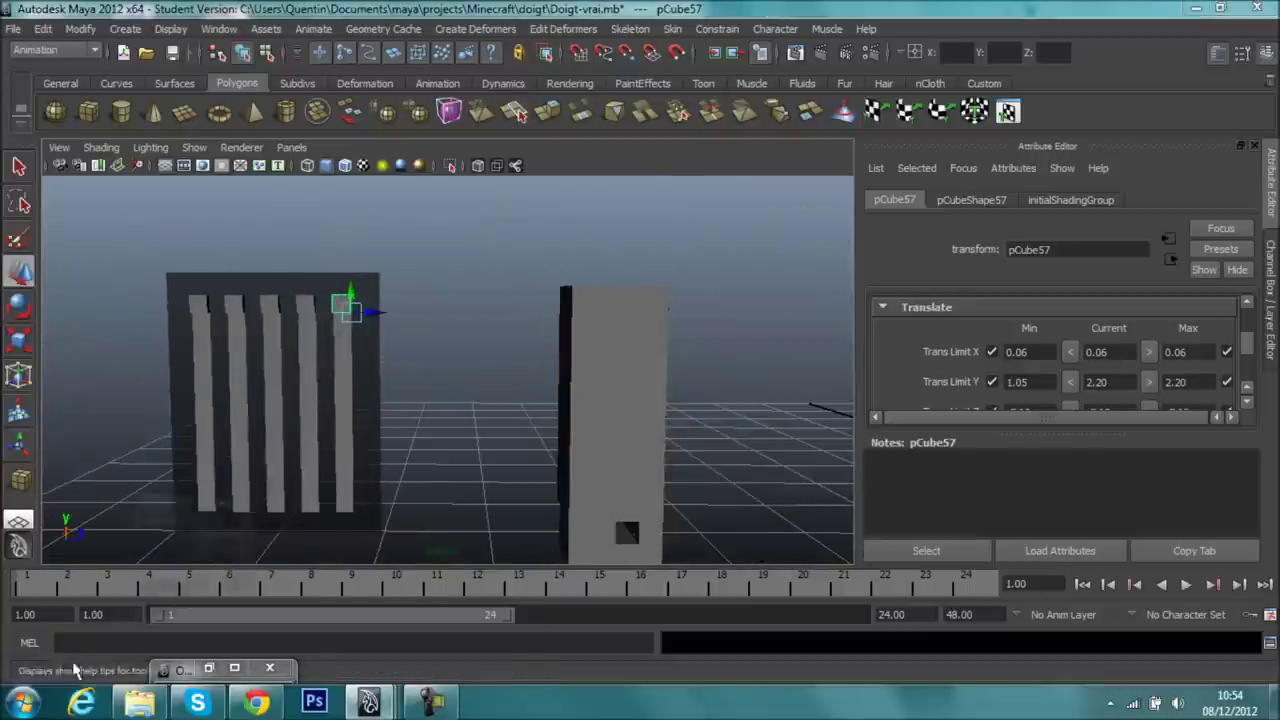
{"action": "left_click", "coordinate": [80, 667]}
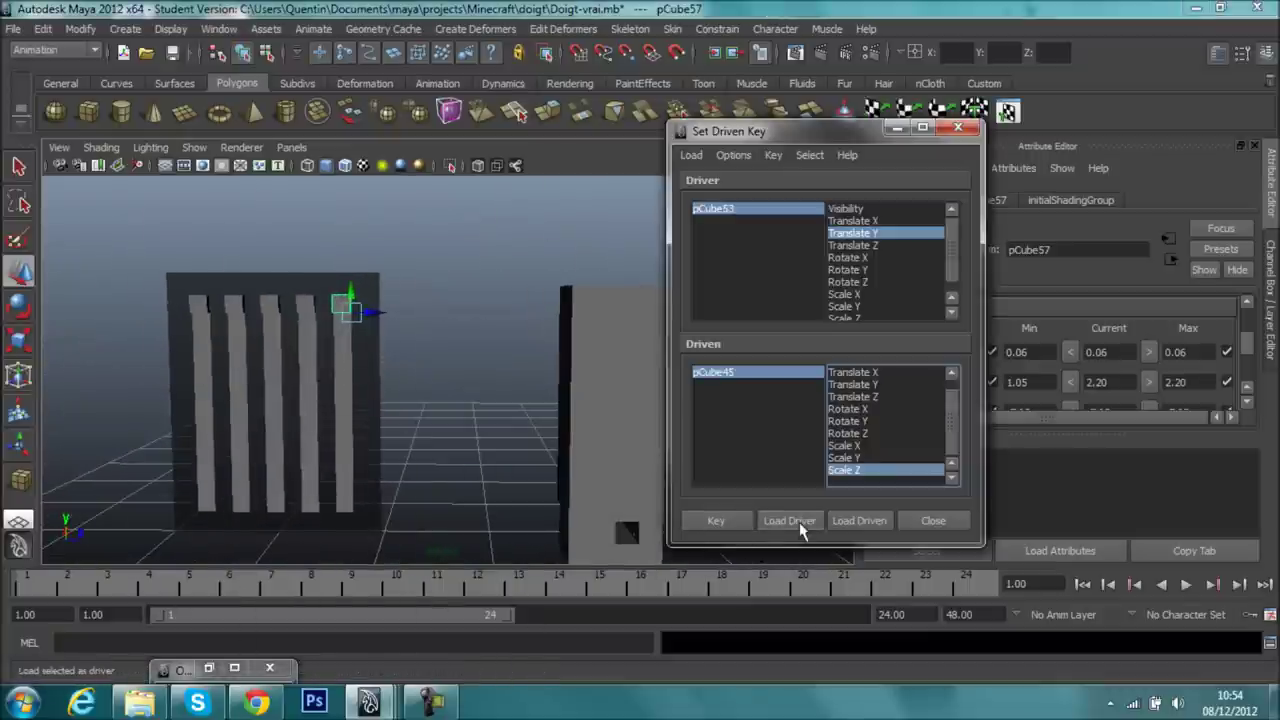
- Load pCube57 as the driver, with pCube52 provisionally loaded as driven
{"action": "left_click", "coordinate": [790, 520]}
{"action": "mouse_move", "coordinate": [460, 460]}
{"action": "left_mouse_down", "text": "alt"}
{"action": "mouse_move", "coordinate": [252, 430]}
{"action": "mouse_move", "coordinate": [134, 434]}
{"action": "mouse_move", "coordinate": [337, 357]}
{"action": "mouse_move", "coordinate": [351, 294]}
{"action": "left_mouse_up", "text": "alt"}
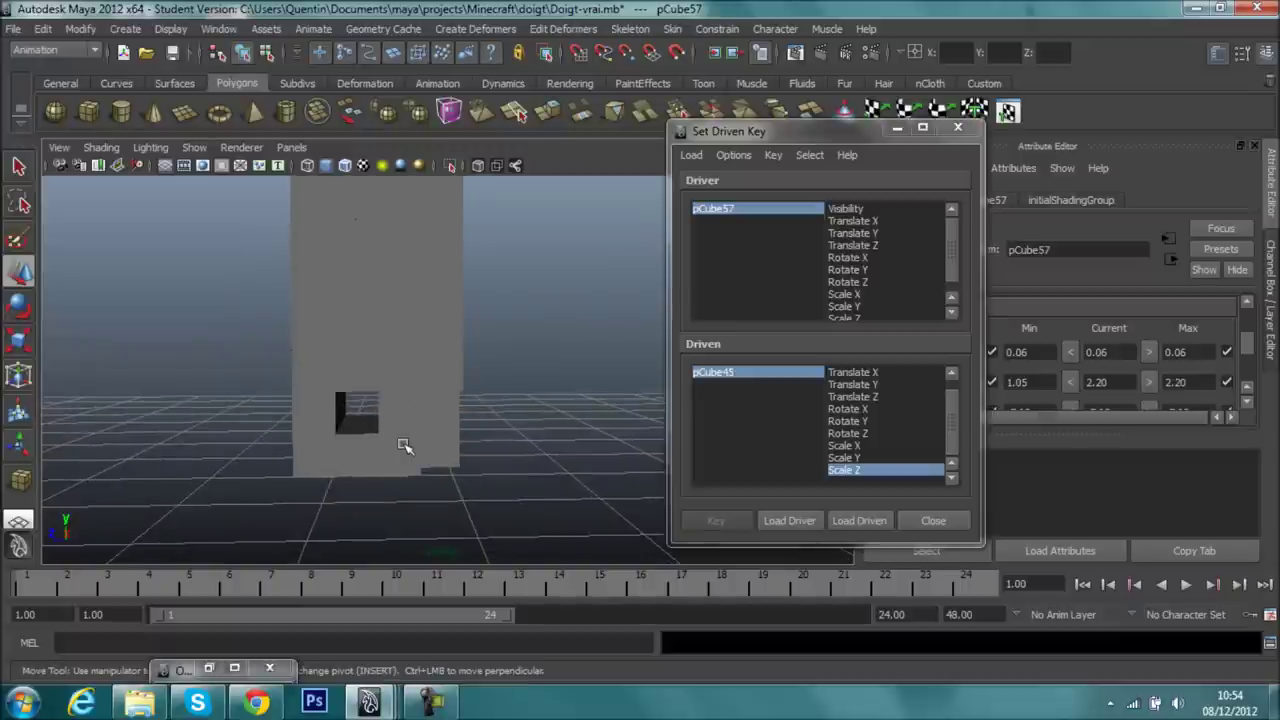
{"action": "left_click", "coordinate": [406, 445]}
{"action": "left_click", "coordinate": [350, 466]}
{"action": "left_click", "coordinate": [360, 470], "text": "shift"}
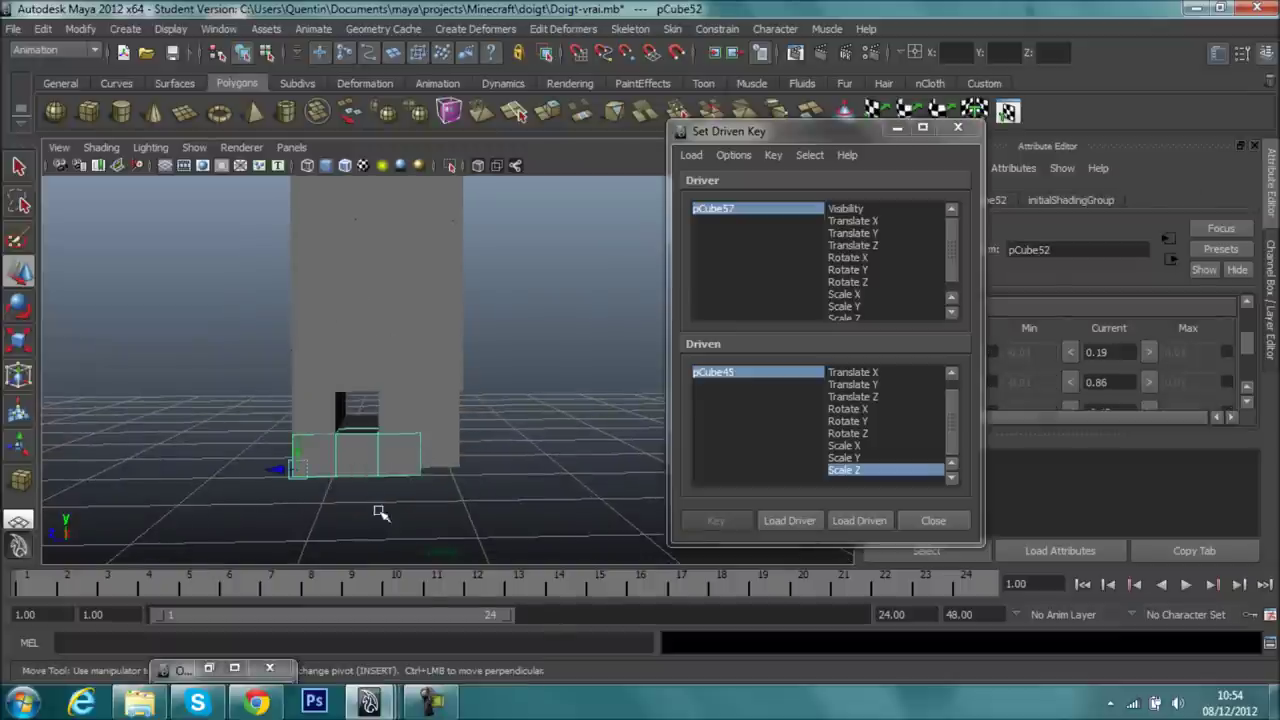
{"action": "mouse_move", "coordinate": [380, 512]}
{"action": "left_mouse_down", "text": "alt"}
{"action": "mouse_move", "coordinate": [563, 517]}
{"action": "mouse_move", "coordinate": [450, 480]}
{"action": "mouse_move", "coordinate": [560, 470]}
{"action": "left_mouse_up", "text": "alt"}
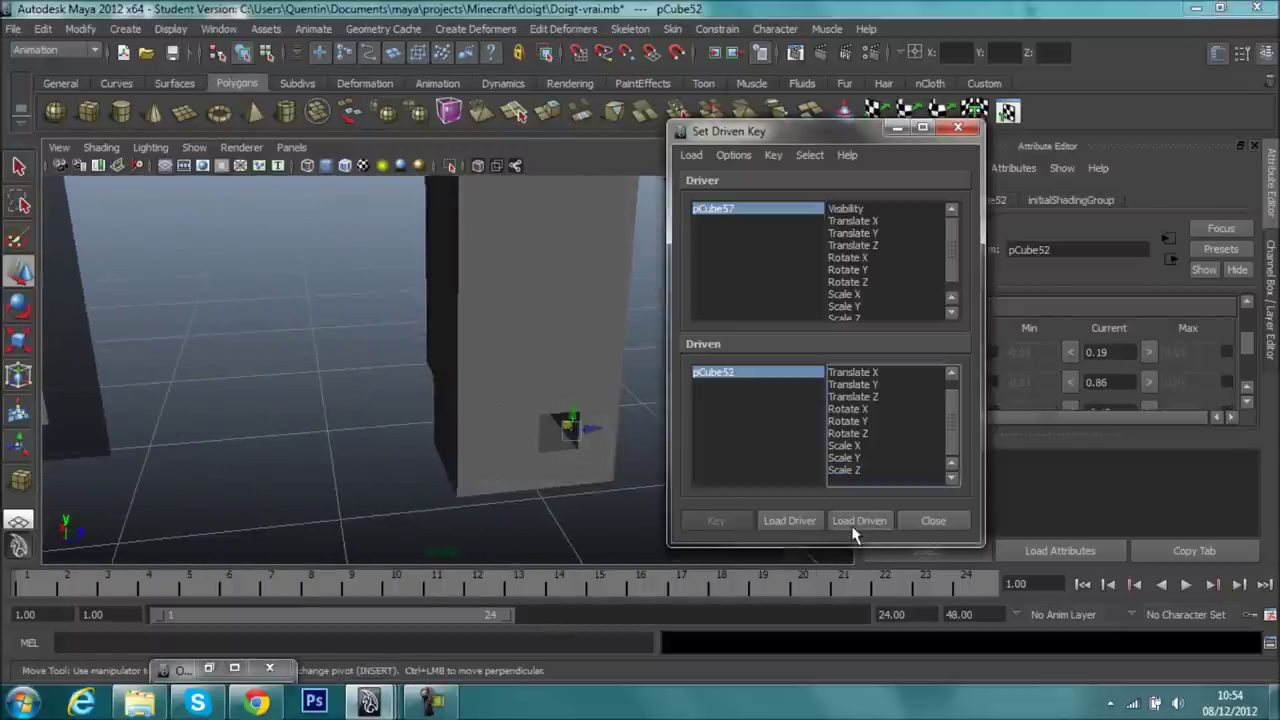
{"action": "left_click", "coordinate": [853, 521]}
{"action": "scroll", "coordinate": [443, 457], "scroll_direction": "down", "scroll_amount": 5}
{"action": "left_click_drag", "start_coordinate": [443, 457], "coordinate": [360, 457], "text": "alt"}
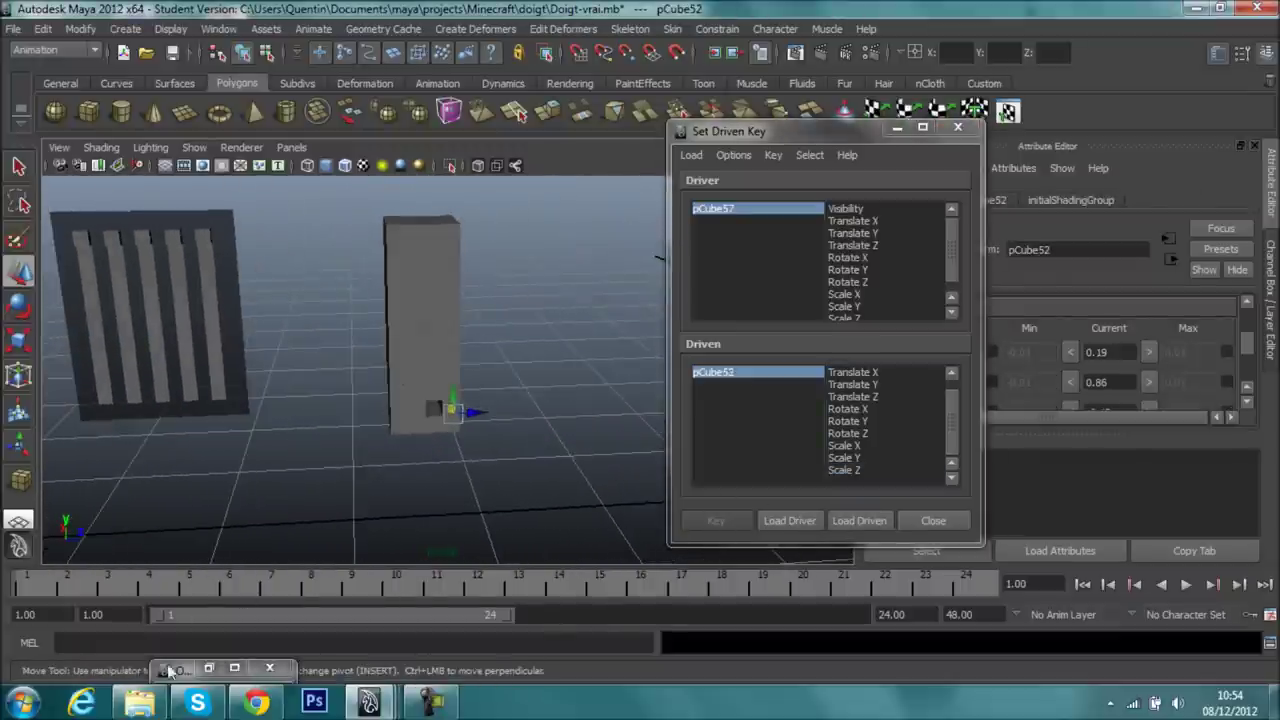
- Load oriculaire as driven, pair pCube57's Translate Y with its Rotate X, and set a key
{"action": "left_click", "coordinate": [208, 668]}
{"action": "left_click", "coordinate": [903, 420]}
{"action": "left_click", "coordinate": [845, 524]}
{"action": "middle_click_drag", "start_coordinate": [486, 366], "coordinate": [539, 407], "text": "alt"}
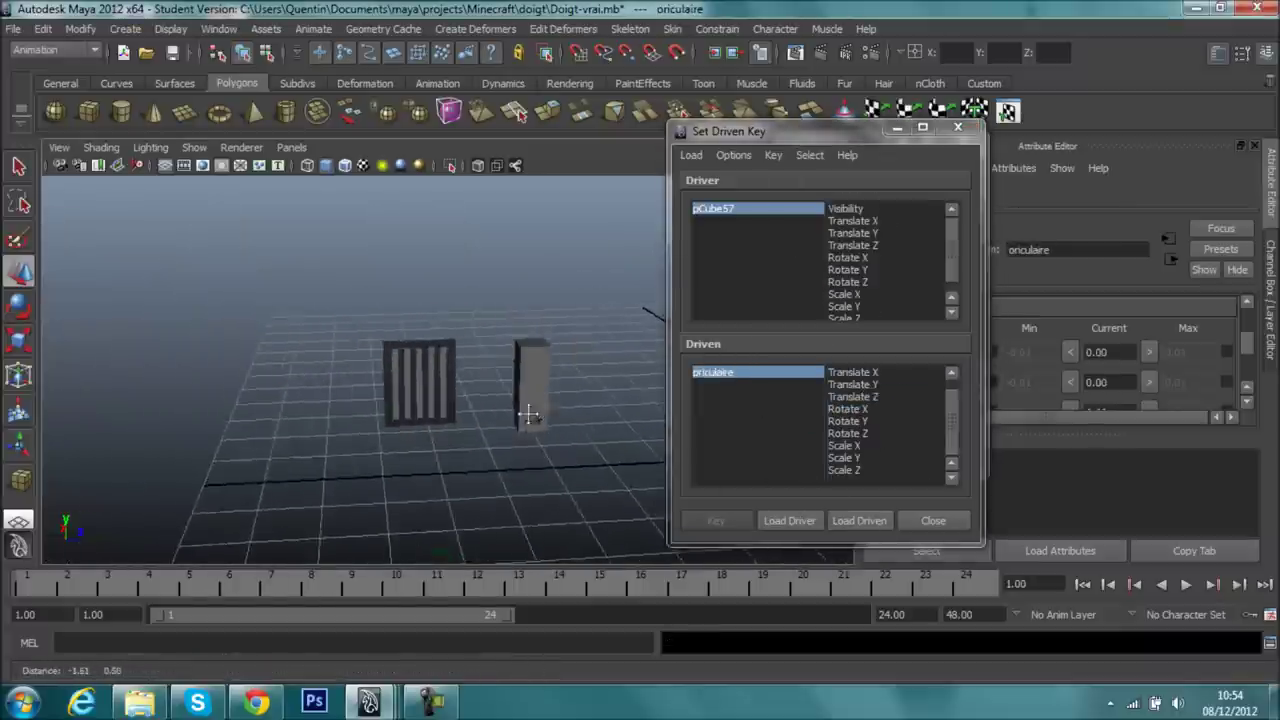
{"action": "scroll", "coordinate": [480, 430], "scroll_direction": "up", "scroll_amount": 5}
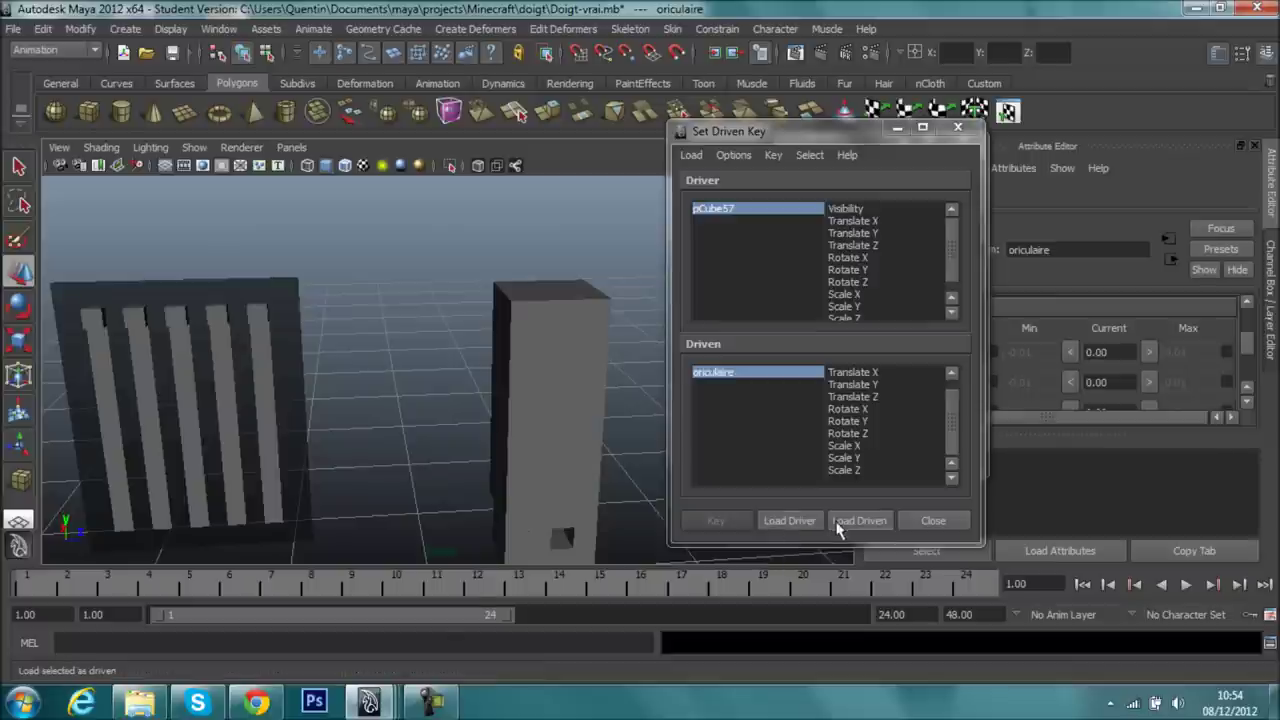
{"action": "left_click", "coordinate": [868, 411]}
{"action": "left_click", "coordinate": [852, 233]}
{"action": "left_click", "coordinate": [716, 520]}
- Lower pCube57 to Translate Y 1.05 and reselect oriculaire
{"action": "left_click", "coordinate": [714, 208]}
{"action": "left_click_drag", "start_coordinate": [256, 300], "coordinate": [282, 528]}
{"action": "left_click", "coordinate": [790, 375]}
{"action": "left_click", "coordinate": [790, 375]}
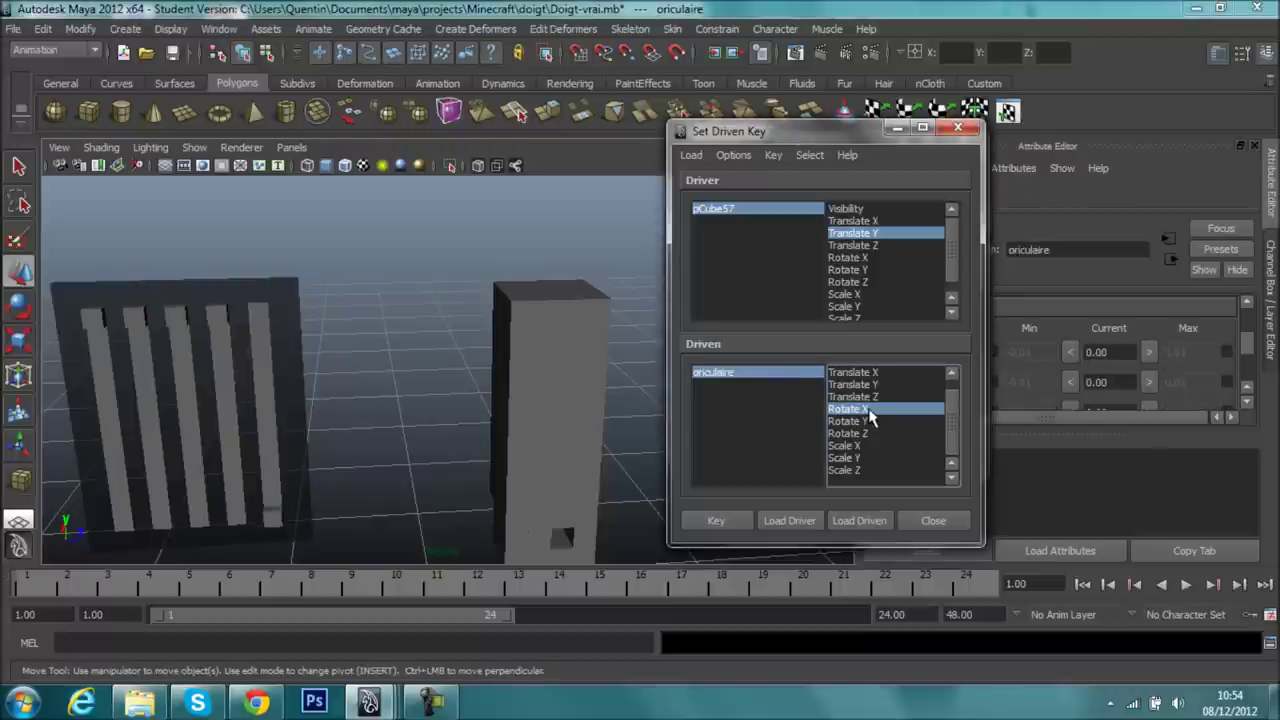
{"action": "left_click_drag", "start_coordinate": [506, 390], "coordinate": [575, 250], "text": "alt"}
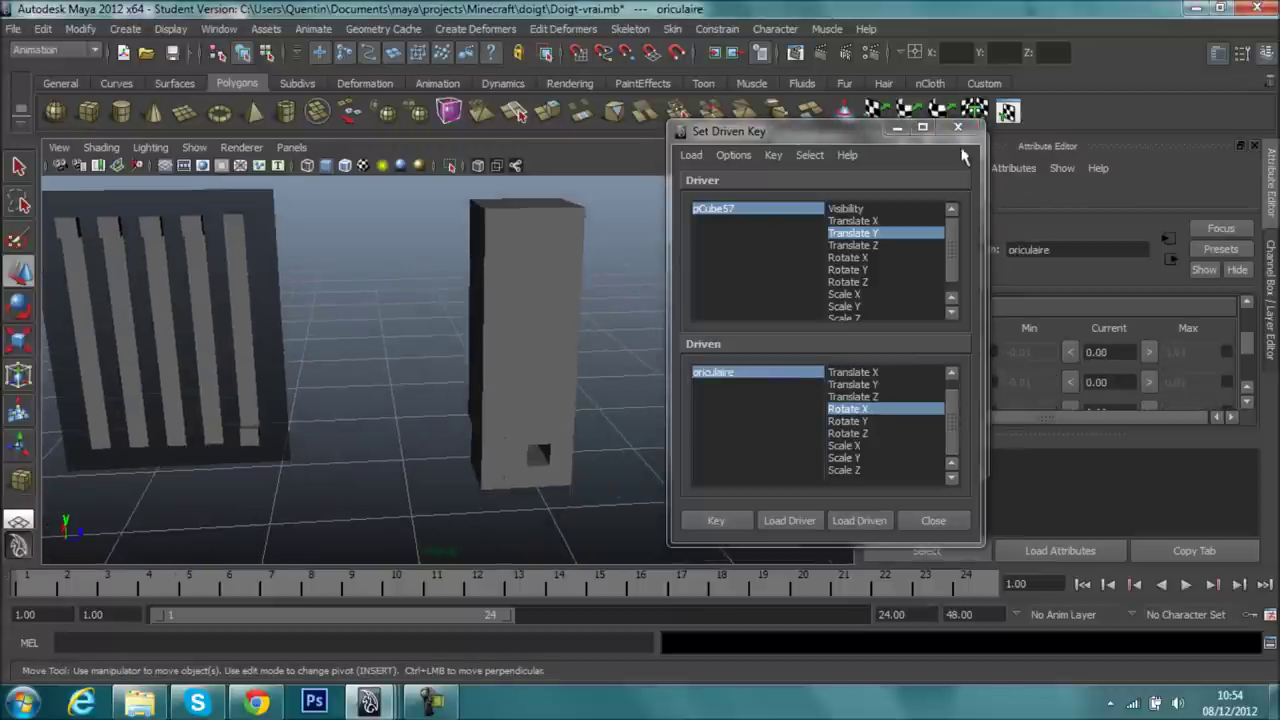
{"action": "left_click", "coordinate": [896, 129]}
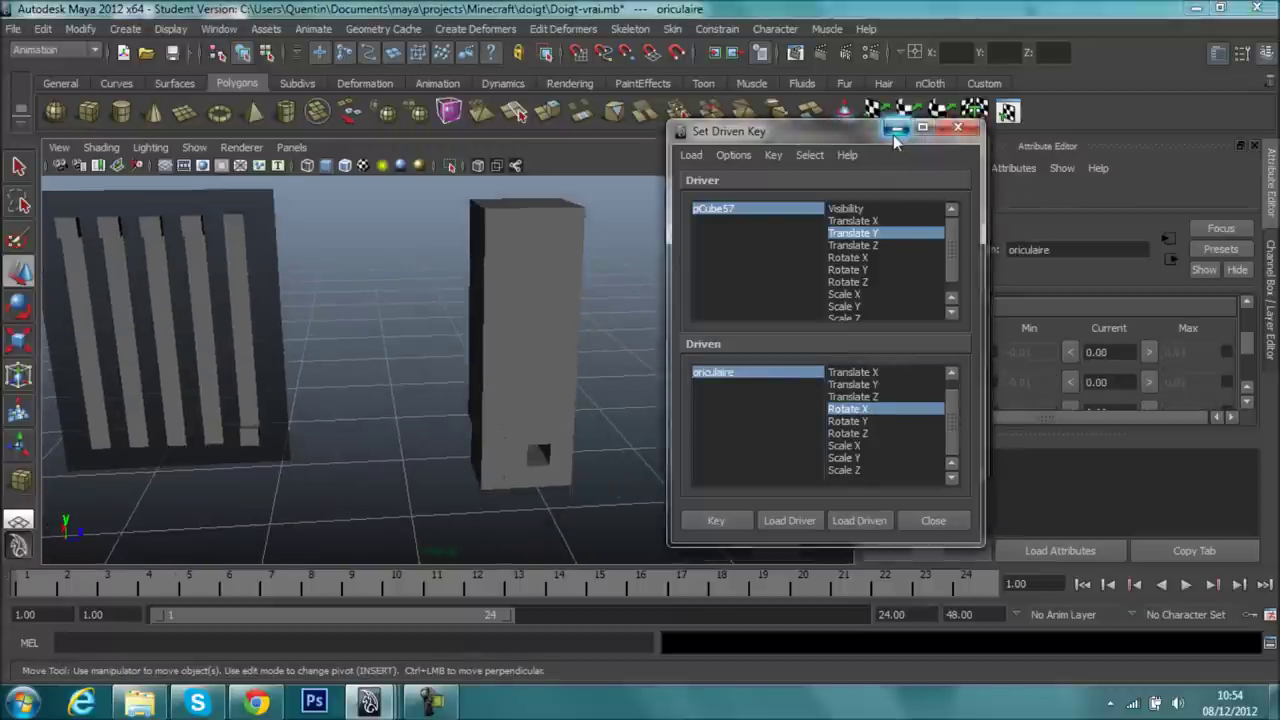
- Move oriculaire's pivot to the block's corner after trying and undoing a 90° X rotation
{"action": "left_click", "coordinate": [1214, 266]}
{"action": "type", "text": "90"}
{"action": "key", "text": "Return"}
{"action": "scroll", "coordinate": [330, 455], "scroll_direction": "down", "scroll_amount": 3}
{"action": "mouse_move", "coordinate": [357, 451]}
{"action": "left_mouse_down", "text": "alt"}
{"action": "mouse_move", "coordinate": [649, 417]}
{"action": "mouse_move", "coordinate": [709, 451]}
{"action": "mouse_move", "coordinate": [686, 463]}
{"action": "left_mouse_up", "text": "alt"}
{"action": "key", "text": "ctrl+z"}
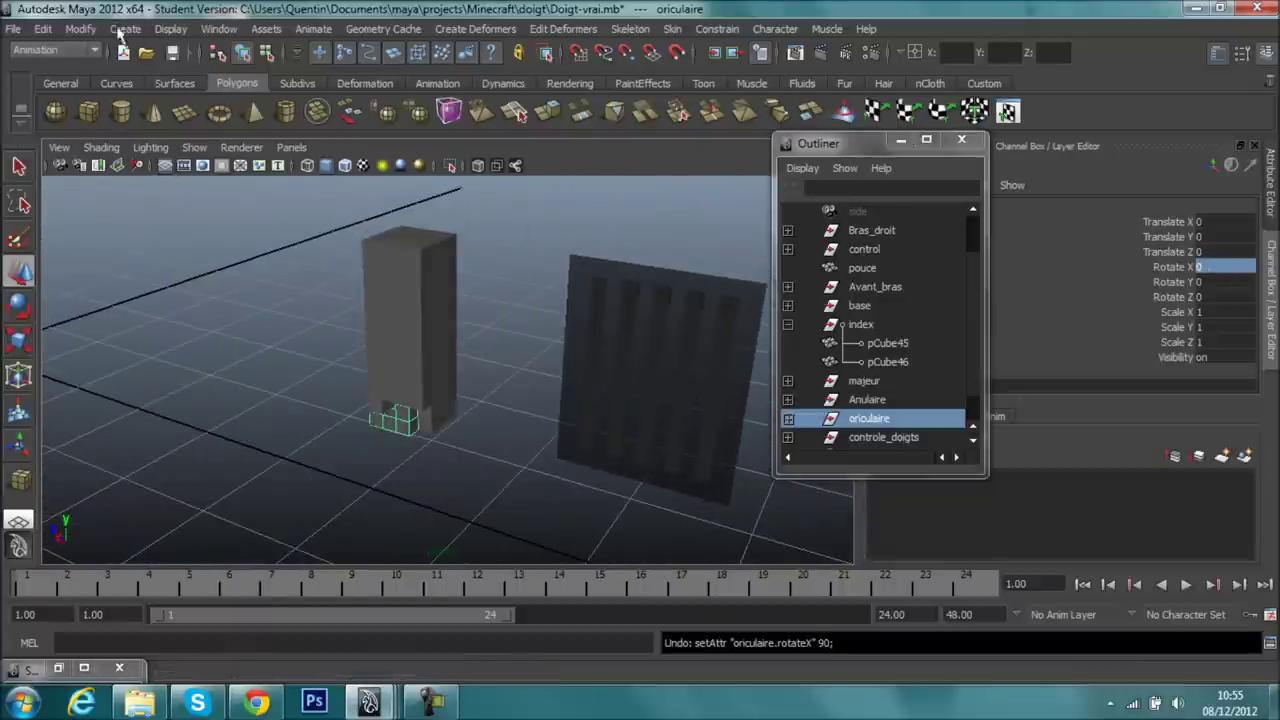
{"action": "left_click", "coordinate": [80, 28]}
{"action": "left_click", "coordinate": [122, 205]}
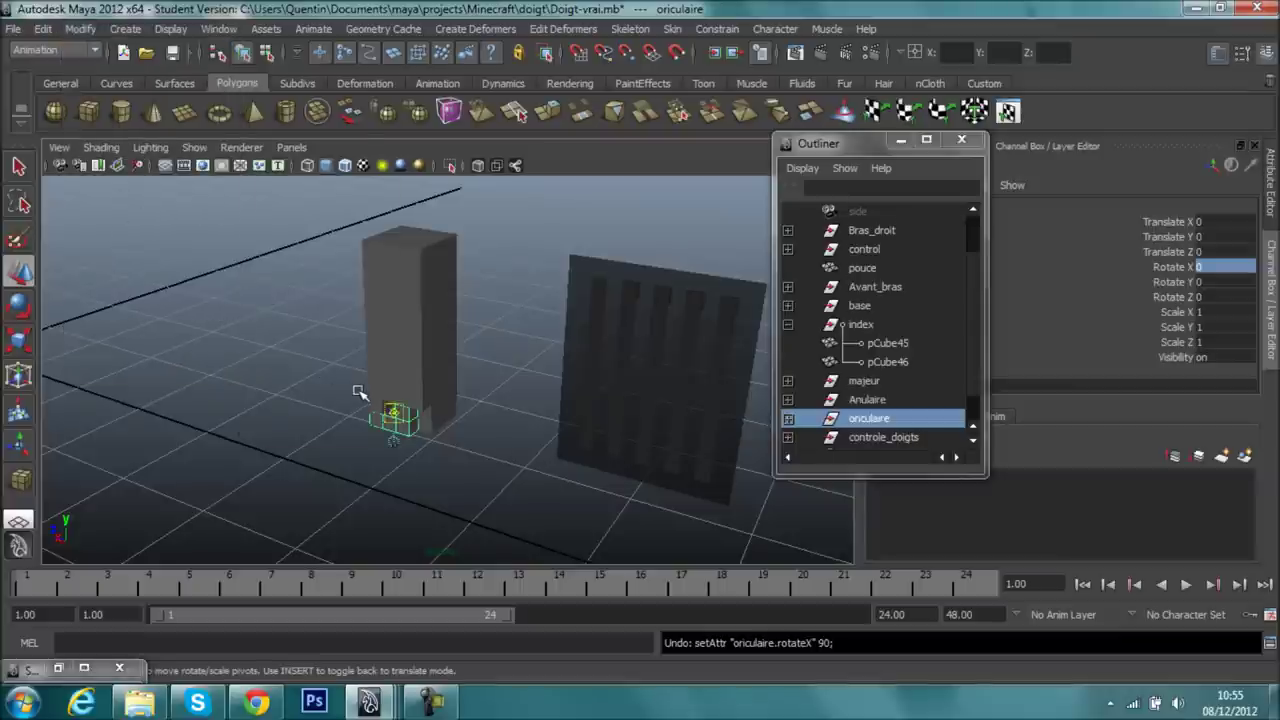
{"action": "left_click_drag", "start_coordinate": [391, 412], "coordinate": [362, 428]}
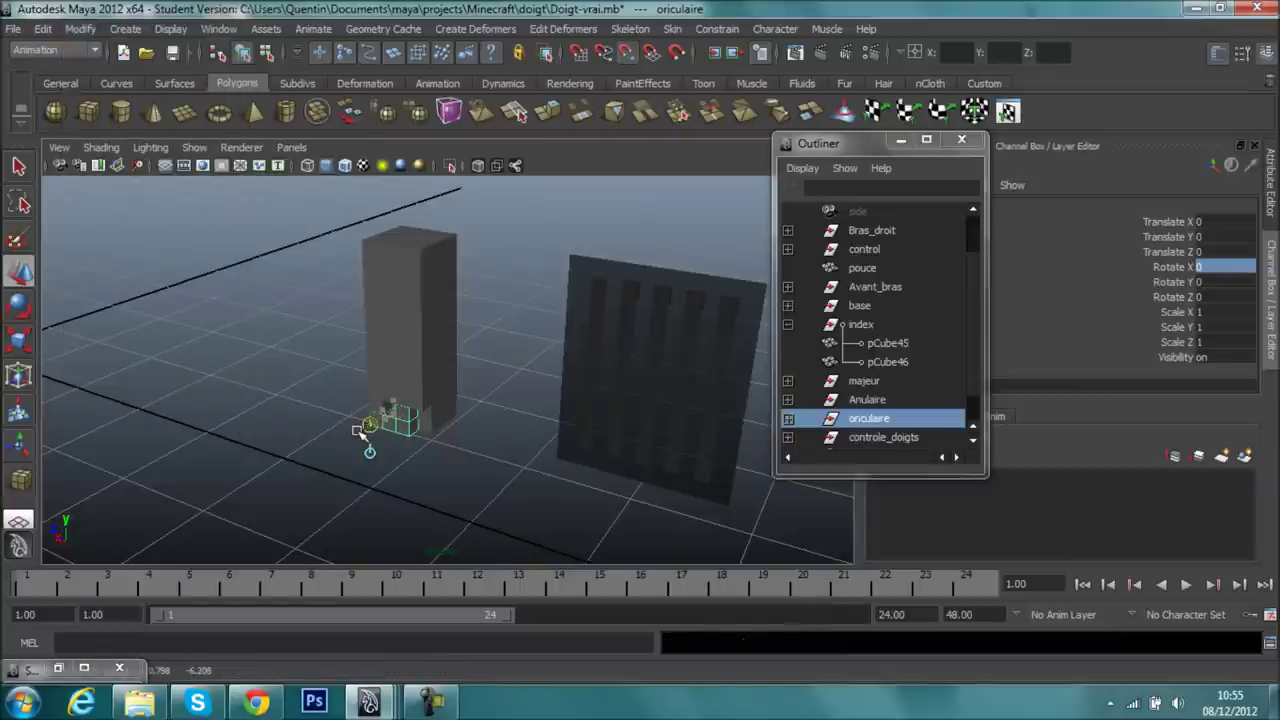
{"action": "key", "text": "Insert"}
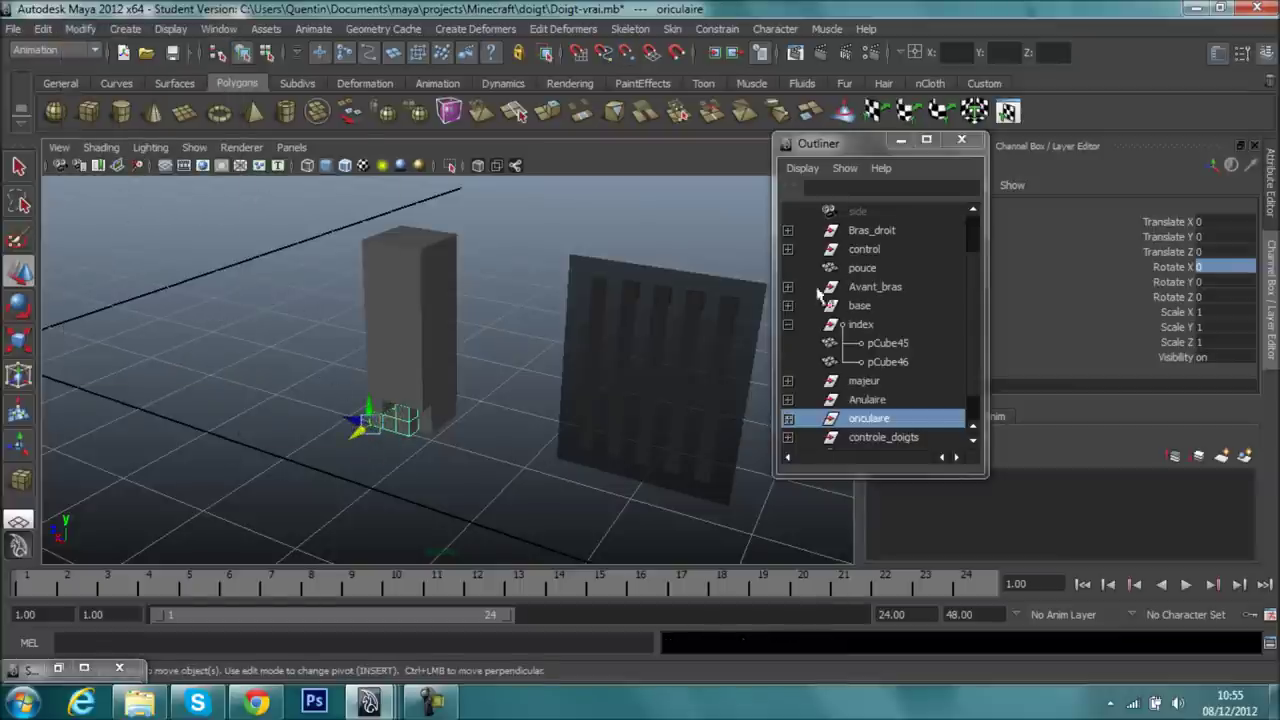
- Set oriculaire's Rotate X to -90 and bring back the Set Driven Key window
{"action": "left_click", "coordinate": [1226, 265]}
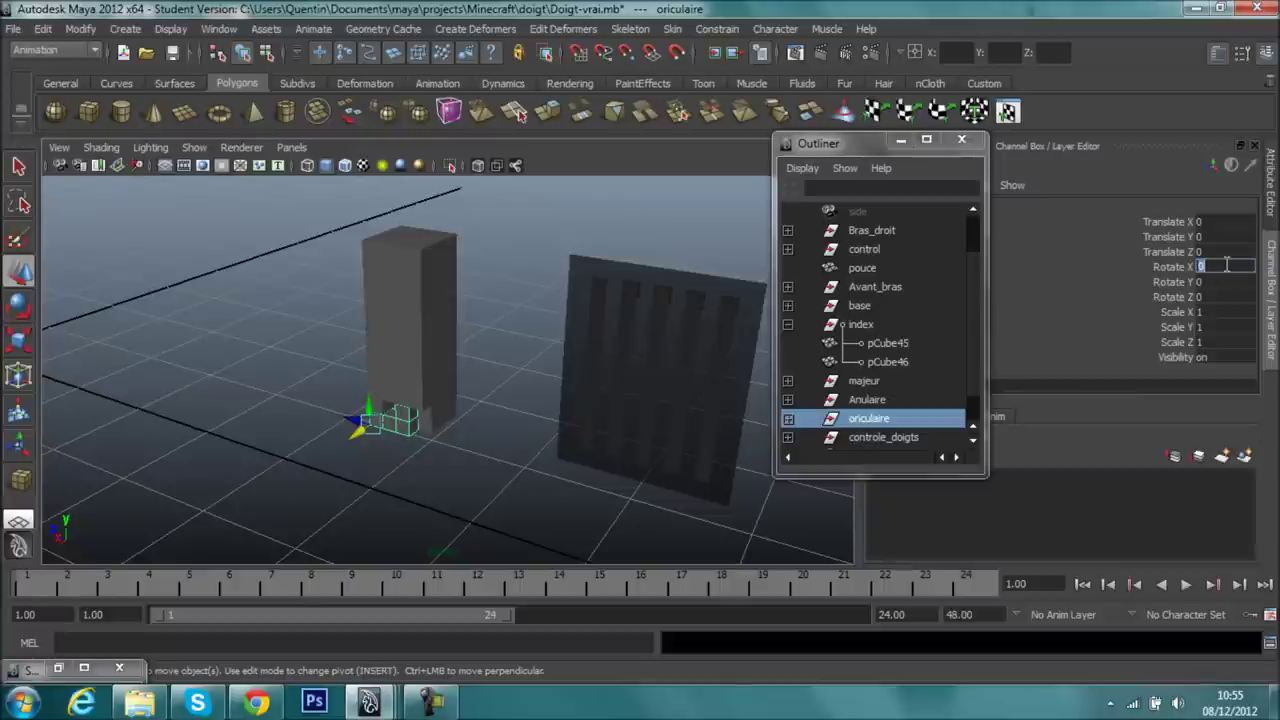
{"action": "type", "text": "90"}
{"action": "key", "text": "ctrl+z"}
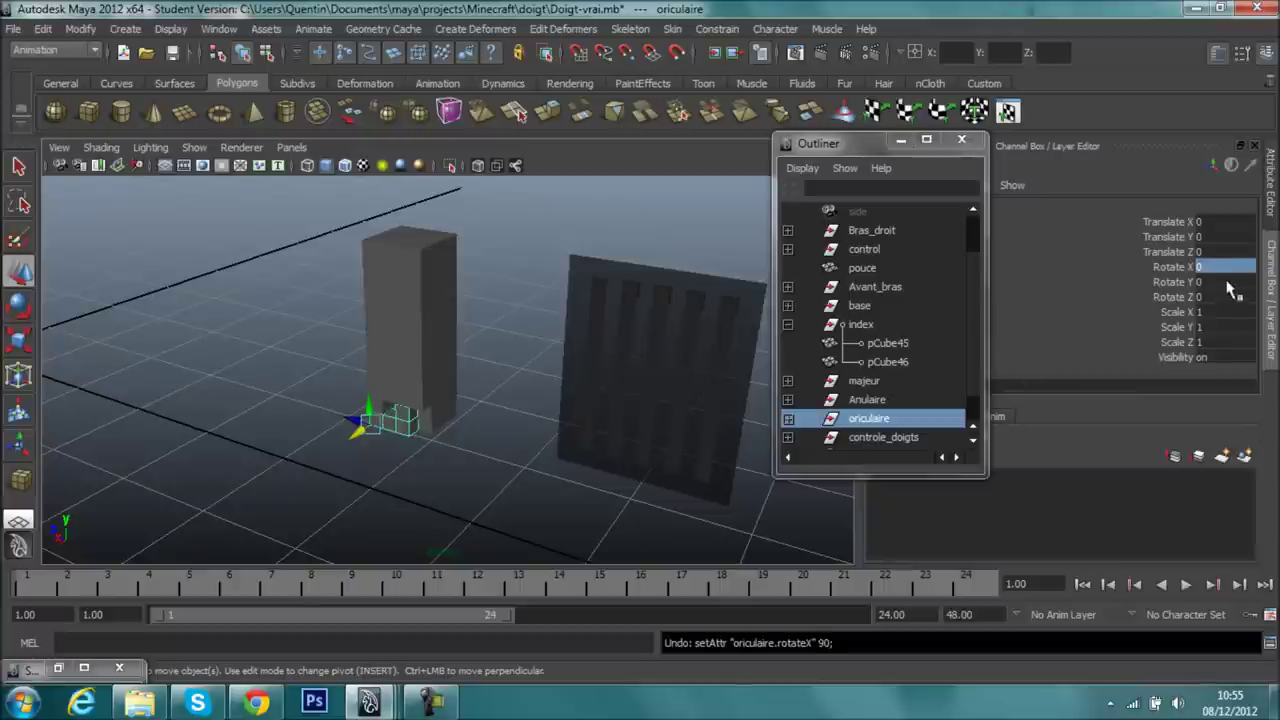
{"action": "left_click", "coordinate": [1237, 266]}
{"action": "key", "text": "Return"}
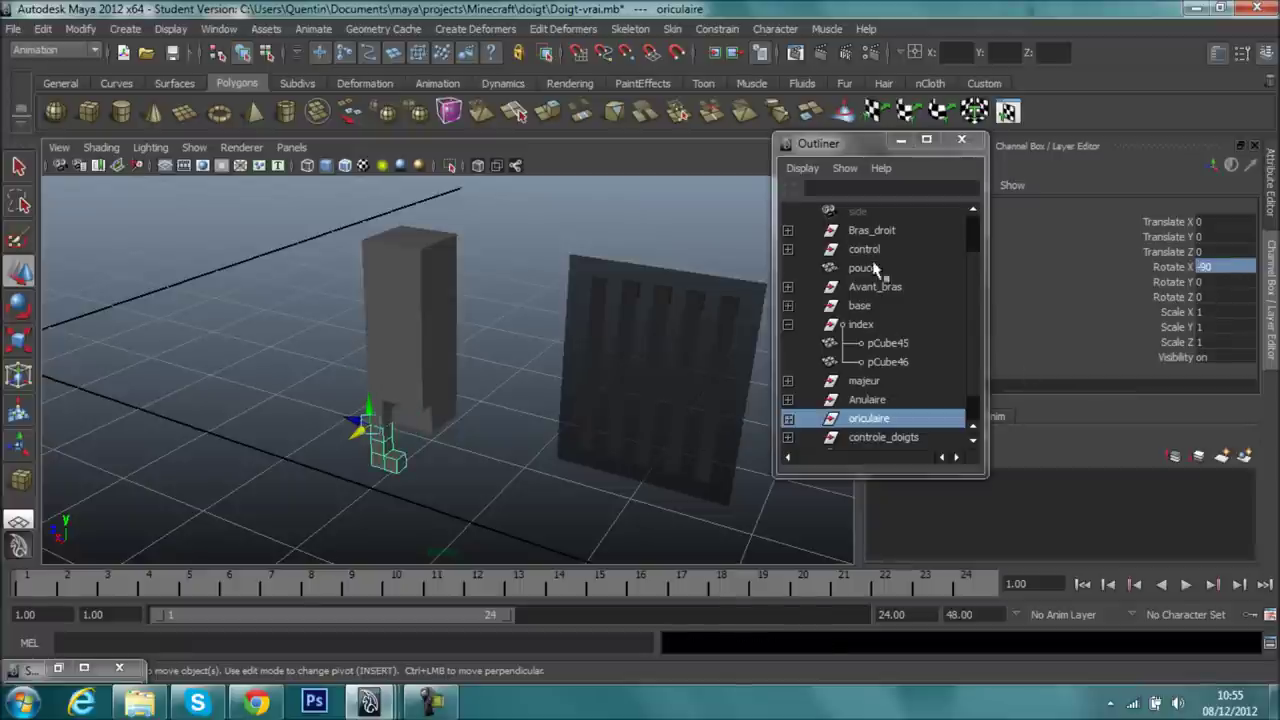
{"action": "left_click_drag", "start_coordinate": [400, 463], "coordinate": [480, 450], "text": "alt"}
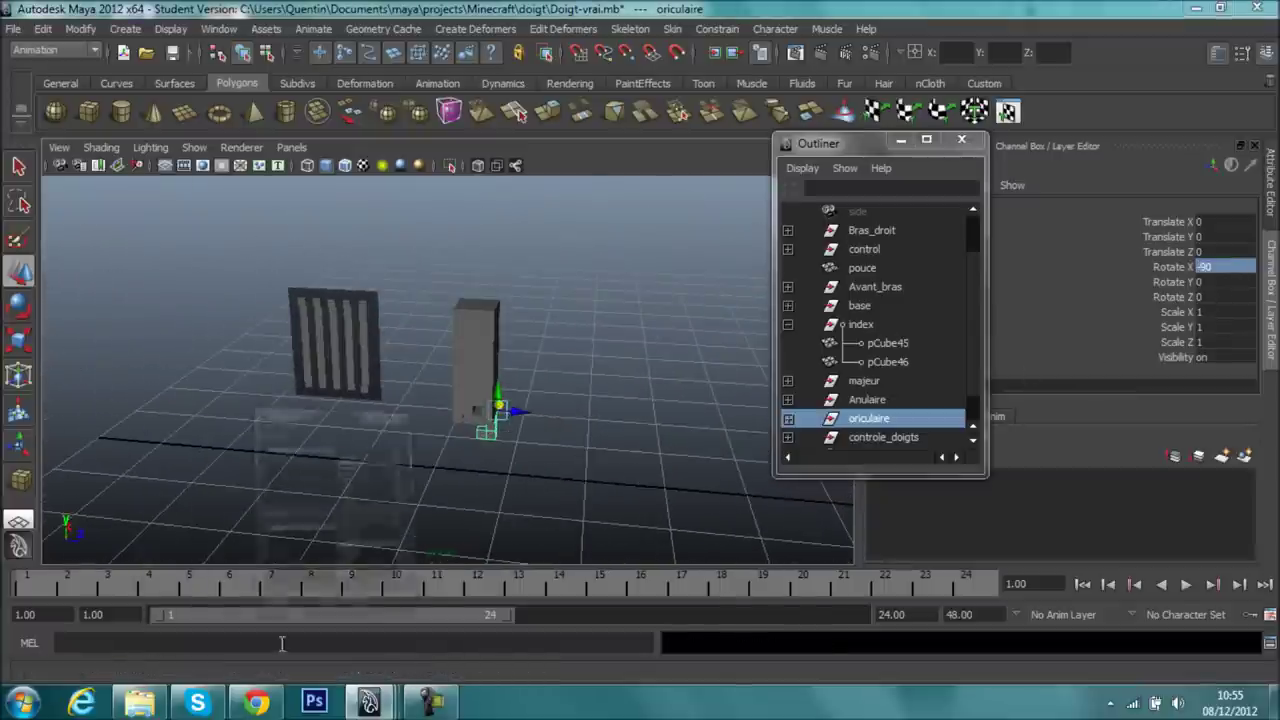
{"action": "left_click", "coordinate": [58, 668]}
{"action": "scroll", "coordinate": [463, 410], "scroll_direction": "up", "scroll_amount": 3}
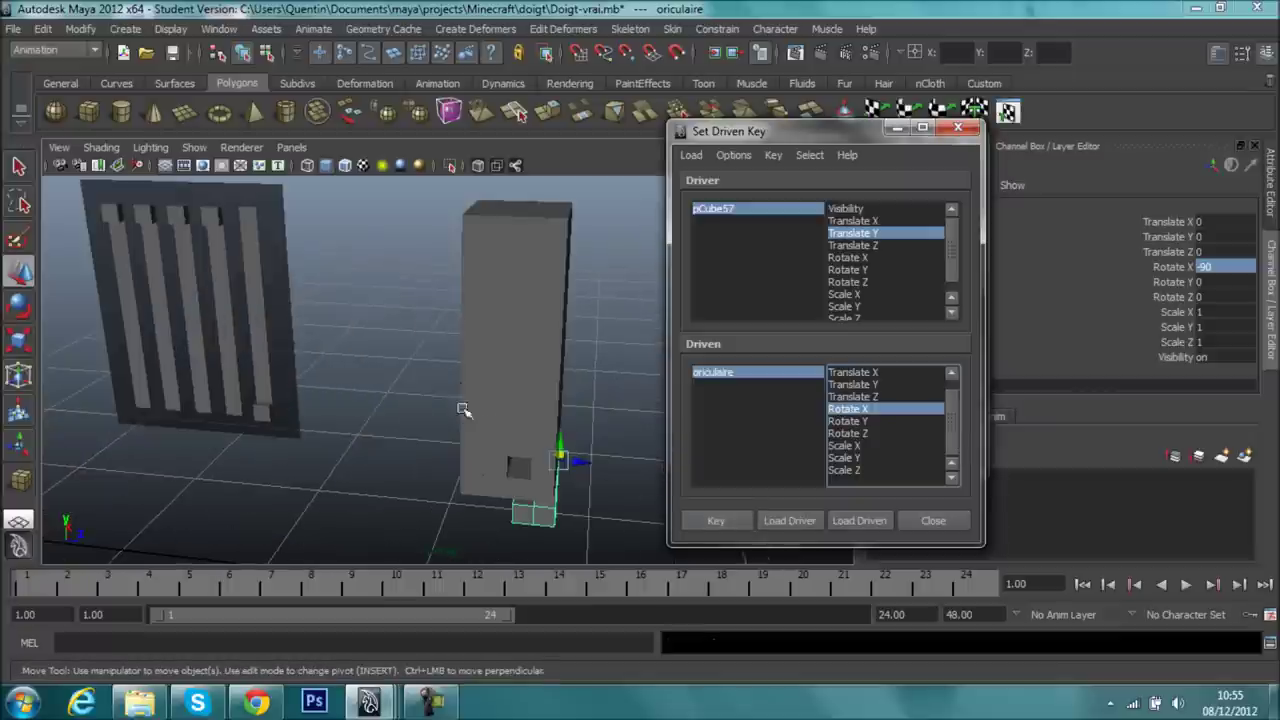
- Raise slider pCube57 to test the finger, then return it to 1.05
{"action": "left_click", "coordinate": [260, 418]}
{"action": "middle_click_drag", "start_coordinate": [298, 354], "coordinate": [304, 390]}
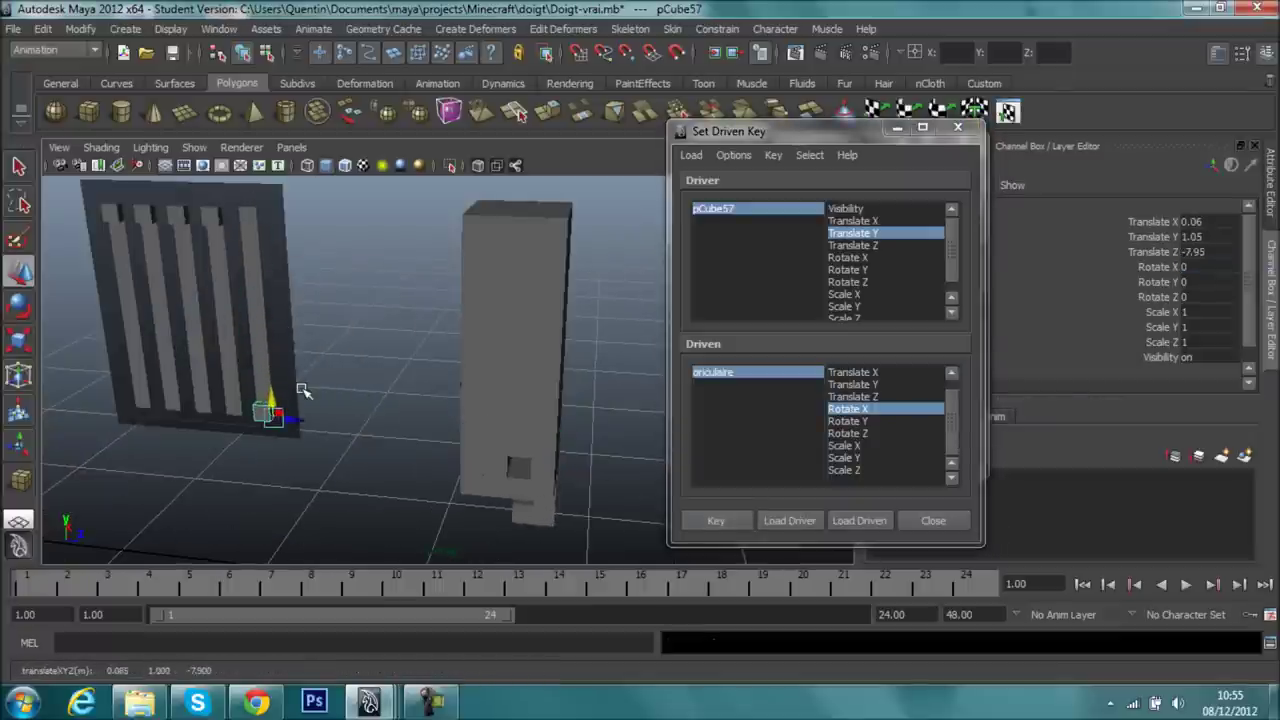
{"action": "mouse_move", "coordinate": [366, 457]}
{"action": "left_mouse_down", "text": "alt"}
{"action": "mouse_move", "coordinate": [690, 380]}
{"action": "mouse_move", "coordinate": [614, 429]}
{"action": "left_mouse_up", "text": "alt"}
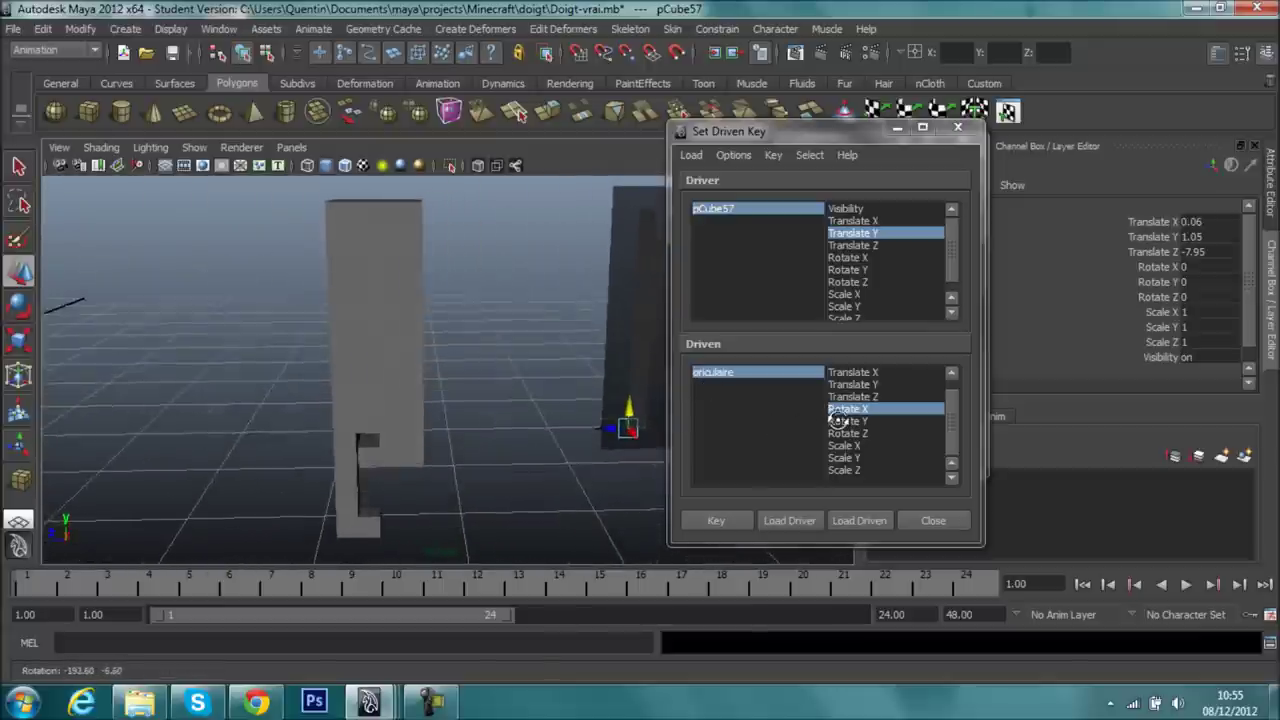
{"action": "right_click_drag", "start_coordinate": [614, 429], "coordinate": [474, 418], "text": "alt"}
{"action": "mouse_move", "coordinate": [474, 418]}
{"action": "middle_mouse_down"}
{"action": "mouse_move", "coordinate": [628, 158]}
{"action": "mouse_move", "coordinate": [640, 240]}
{"action": "mouse_move", "coordinate": [656, 122]}
{"action": "middle_mouse_up"}
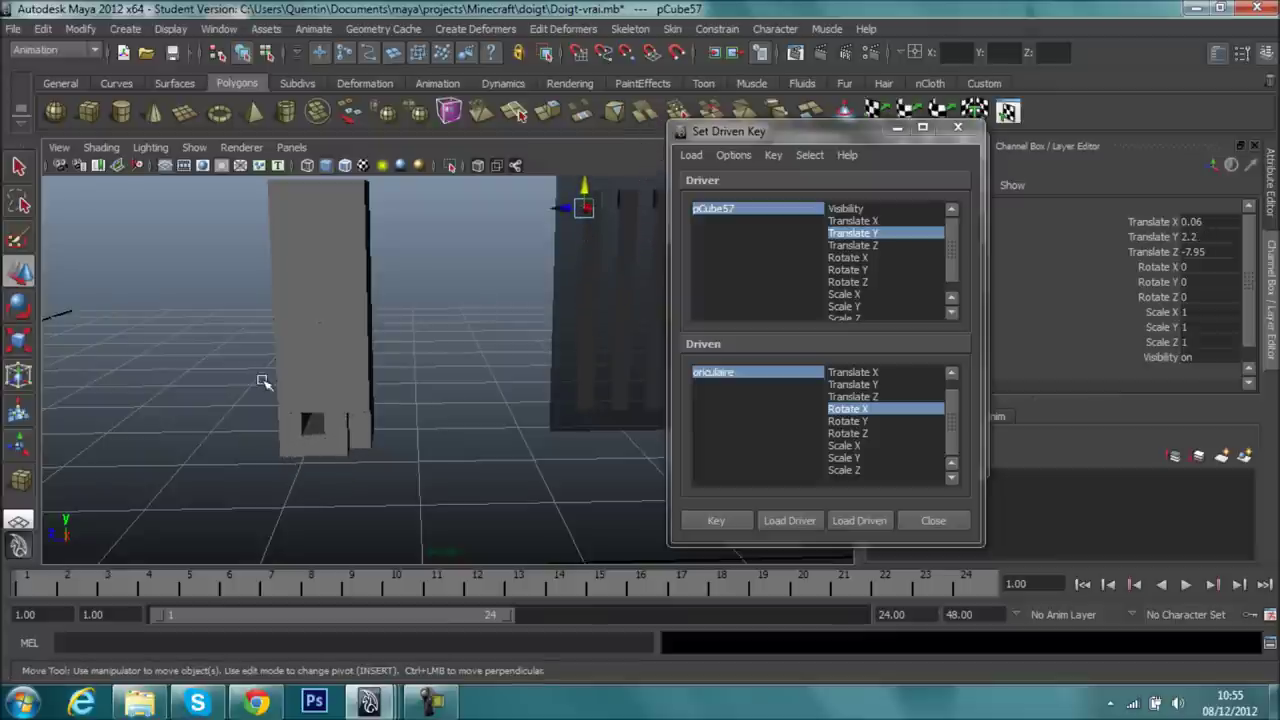
{"action": "mouse_move", "coordinate": [313, 425]}
{"action": "left_mouse_down", "text": "alt"}
{"action": "mouse_move", "coordinate": [396, 443]}
{"action": "mouse_move", "coordinate": [451, 258]}
{"action": "left_mouse_up", "text": "alt"}
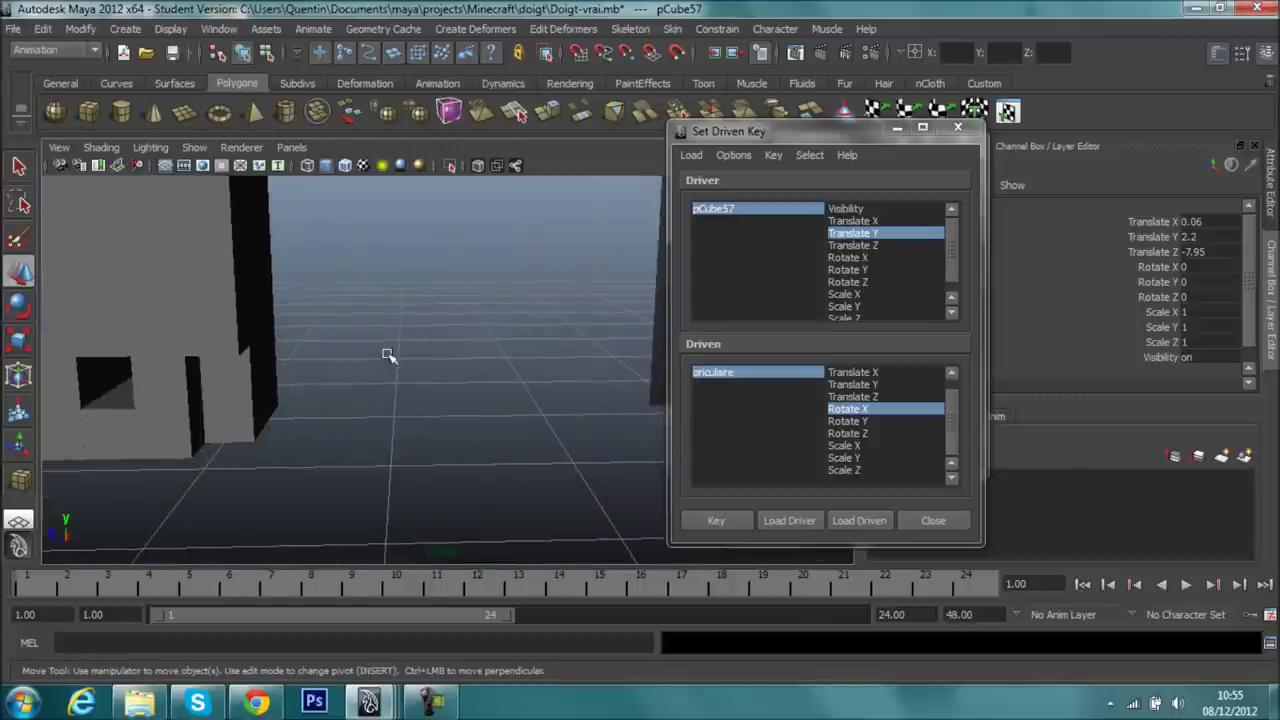
{"action": "mouse_move", "coordinate": [176, 402]}
{"action": "left_mouse_down", "text": "alt"}
{"action": "mouse_move", "coordinate": [343, 371]}
{"action": "mouse_move", "coordinate": [420, 278]}
{"action": "left_mouse_up", "text": "alt"}
{"action": "mouse_move", "coordinate": [490, 240]}
{"action": "left_mouse_down"}
{"action": "mouse_move", "coordinate": [491, 443]}
{"action": "mouse_move", "coordinate": [288, 360]}
{"action": "left_mouse_up"}
- Load pCube51 as driven, select its Translate X through Rotate Z channels, and key it at rest
{"action": "left_click", "coordinate": [313, 377]}
{"action": "left_click", "coordinate": [318, 392]}
{"action": "right_click_drag", "start_coordinate": [320, 397], "coordinate": [576, 449], "text": "alt"}
{"action": "middle_click_drag", "start_coordinate": [576, 449], "coordinate": [568, 466], "text": "alt"}
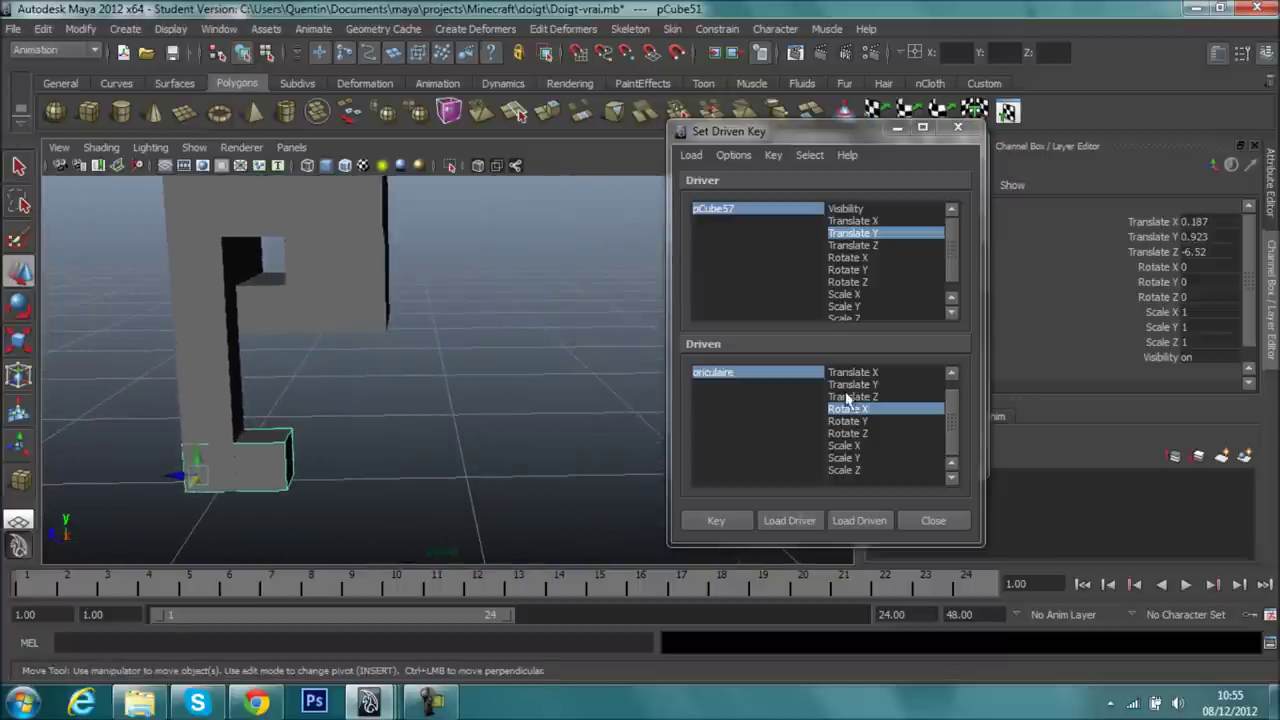
{"action": "left_click", "coordinate": [858, 523]}
{"action": "mouse_move", "coordinate": [443, 434]}
{"action": "left_mouse_down", "text": "alt"}
{"action": "mouse_move", "coordinate": [449, 354]}
{"action": "mouse_move", "coordinate": [266, 437]}
{"action": "mouse_move", "coordinate": [312, 437]}
{"action": "left_mouse_up", "text": "alt"}
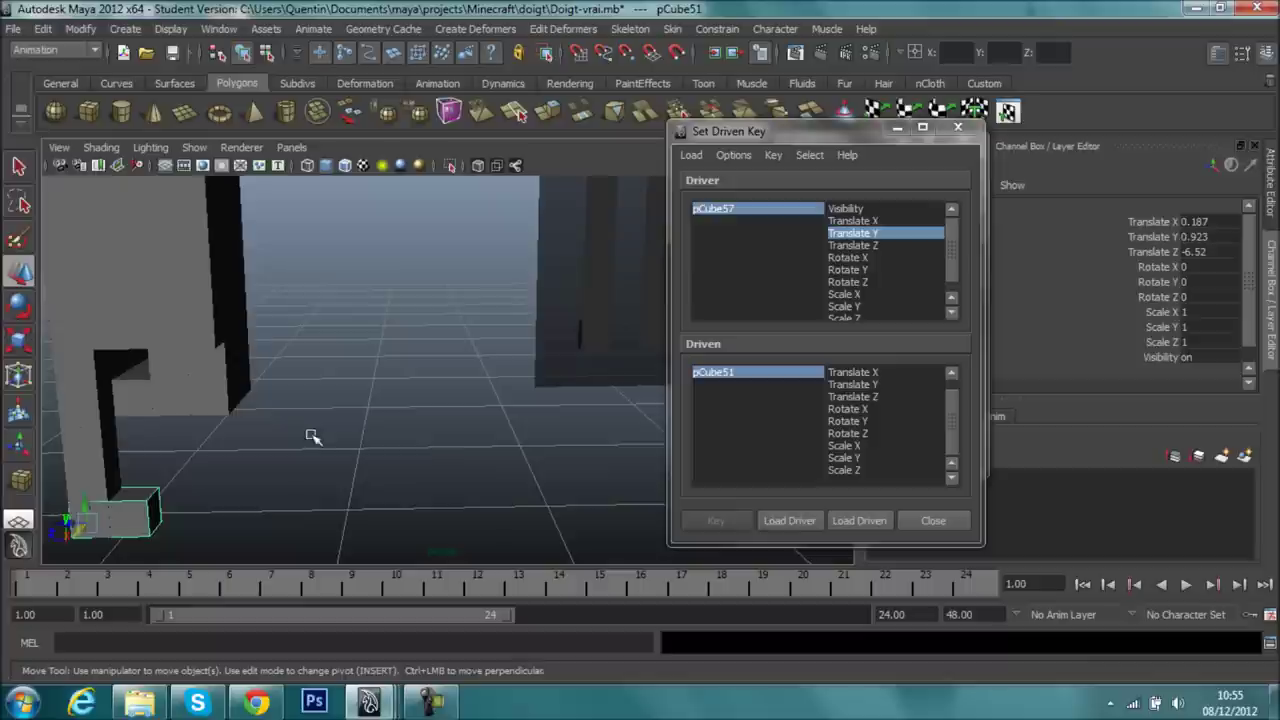
{"action": "left_click", "coordinate": [848, 434]}
{"action": "left_click", "coordinate": [870, 373], "text": "shift"}
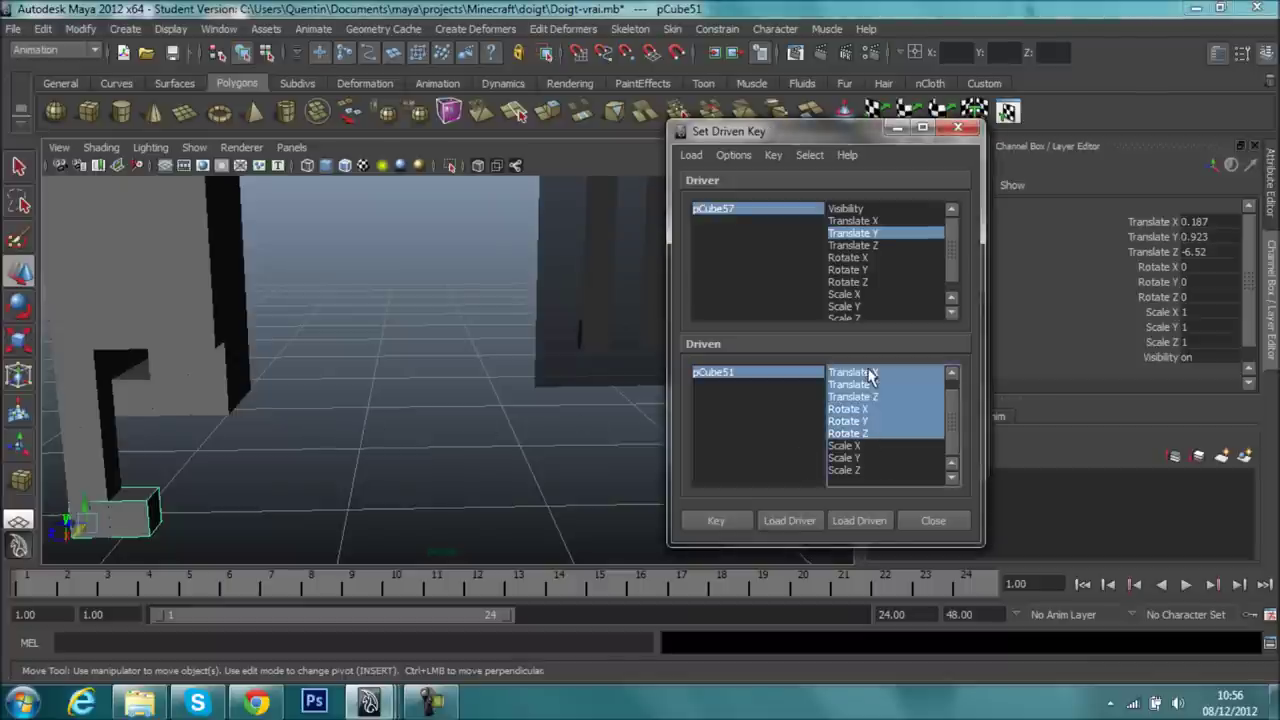
{"action": "left_click", "coordinate": [701, 518]}
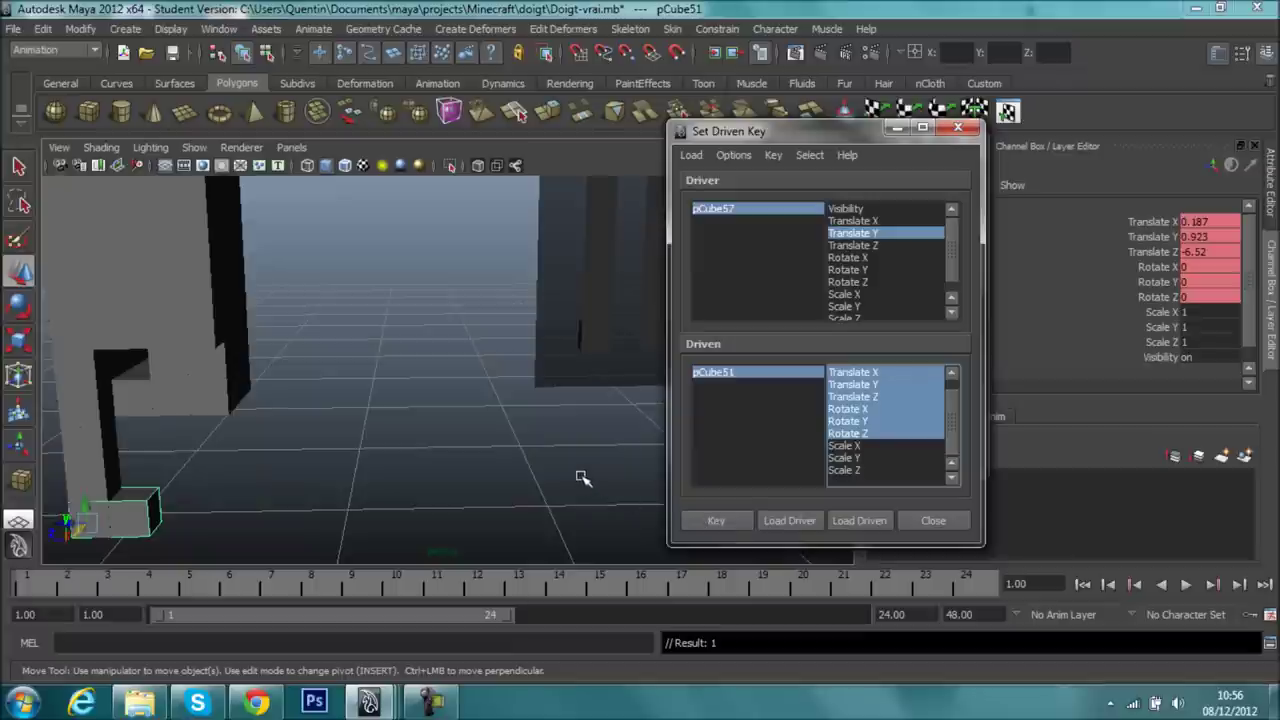
- Undo that key, raise pCube57 to 2.2, and key pCube51 at that slider position
{"action": "key", "text": "ctrl+z"}
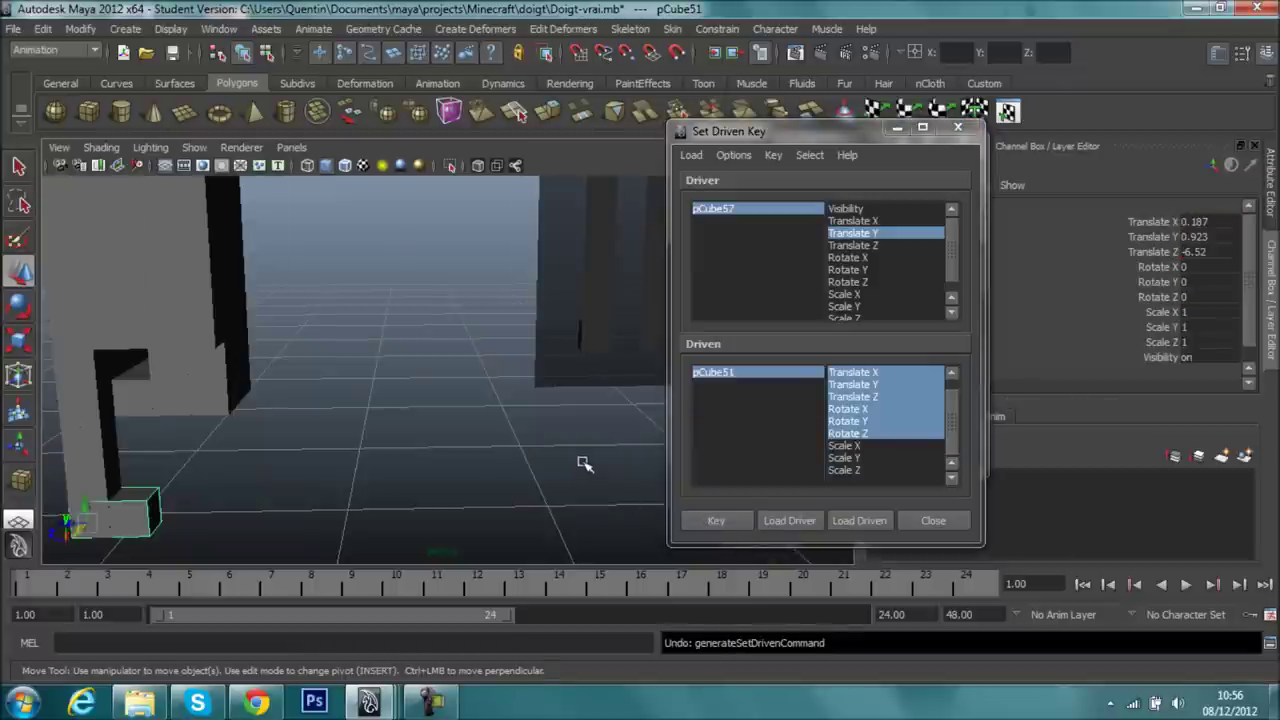
{"action": "right_click_drag", "start_coordinate": [585, 463], "coordinate": [471, 539], "text": "alt"}
{"action": "left_click", "coordinate": [745, 211]}
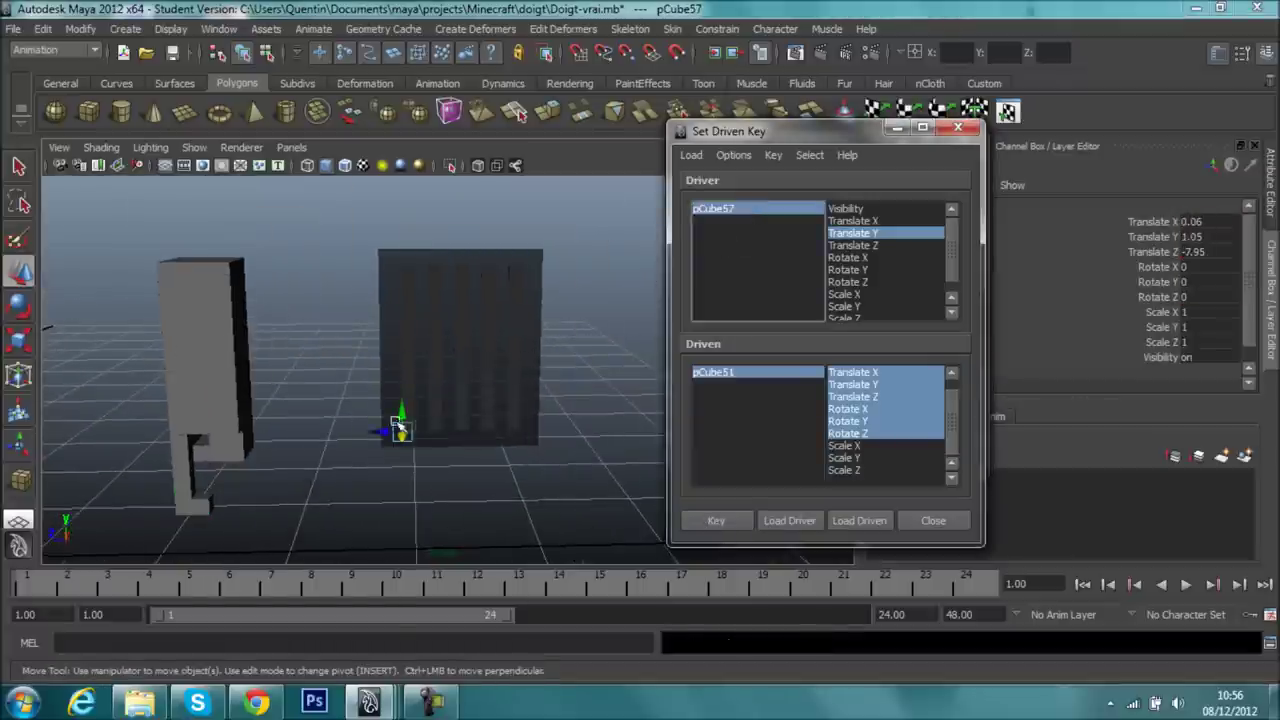
{"action": "mouse_move", "coordinate": [400, 412]}
{"action": "left_mouse_down"}
{"action": "mouse_move", "coordinate": [428, 224]}
{"action": "mouse_move", "coordinate": [396, 476]}
{"action": "left_mouse_up"}
{"action": "left_click", "coordinate": [718, 521]}
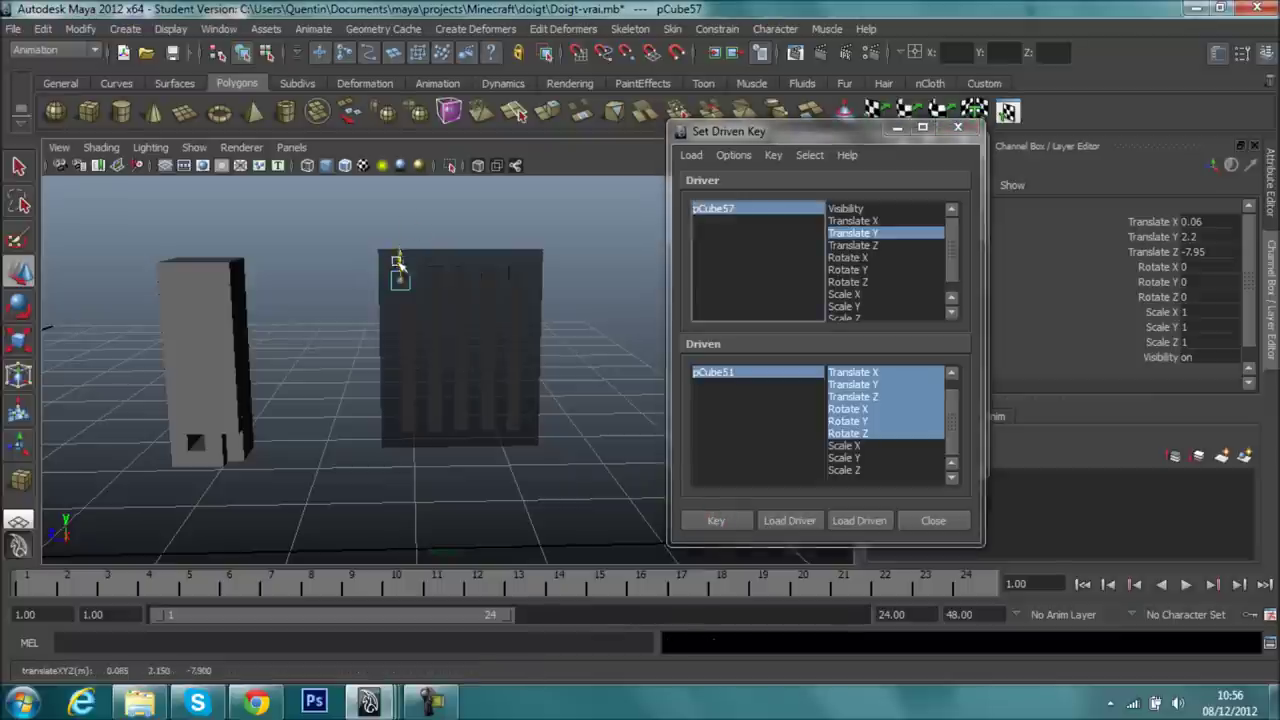
- Rotate pCube51 -90° on X and slide it forward to Z -6.27
{"action": "left_click", "coordinate": [712, 372]}
{"action": "right_click_drag", "start_coordinate": [420, 418], "coordinate": [552, 249], "text": "alt"}
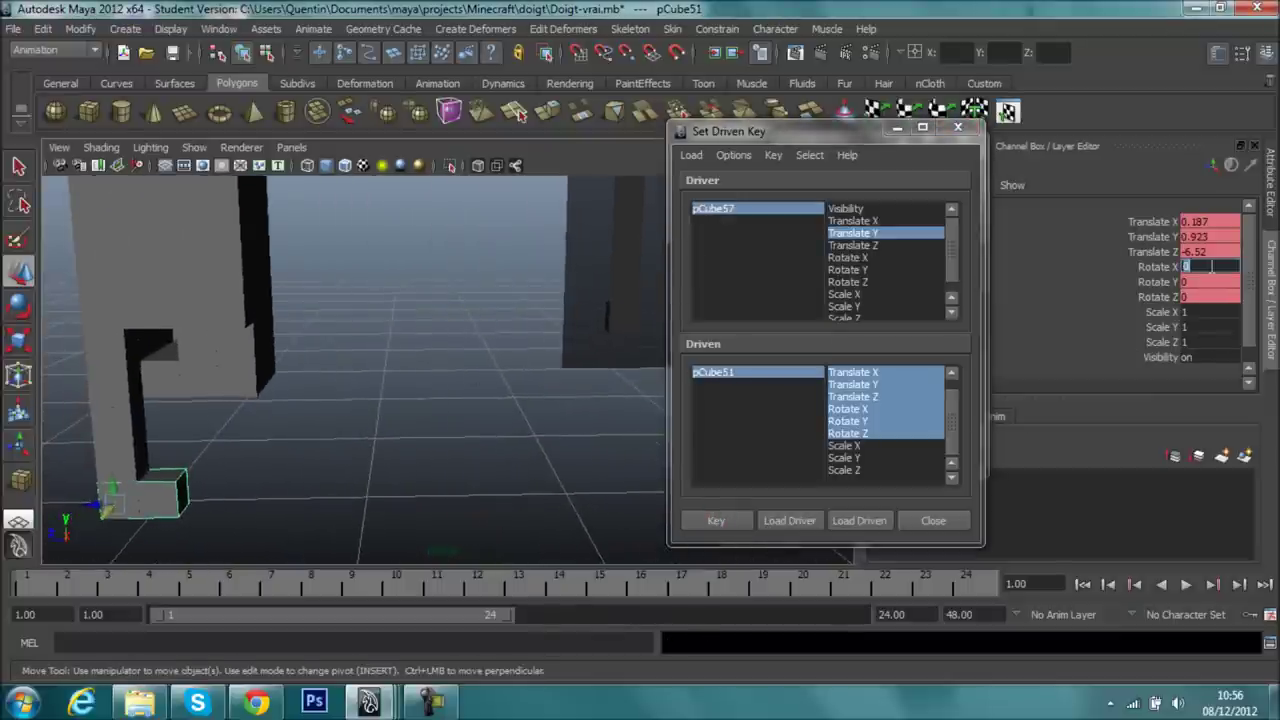
{"action": "left_click", "coordinate": [1203, 269]}
{"action": "type", "text": "-90"}
{"action": "key", "text": "Return"}
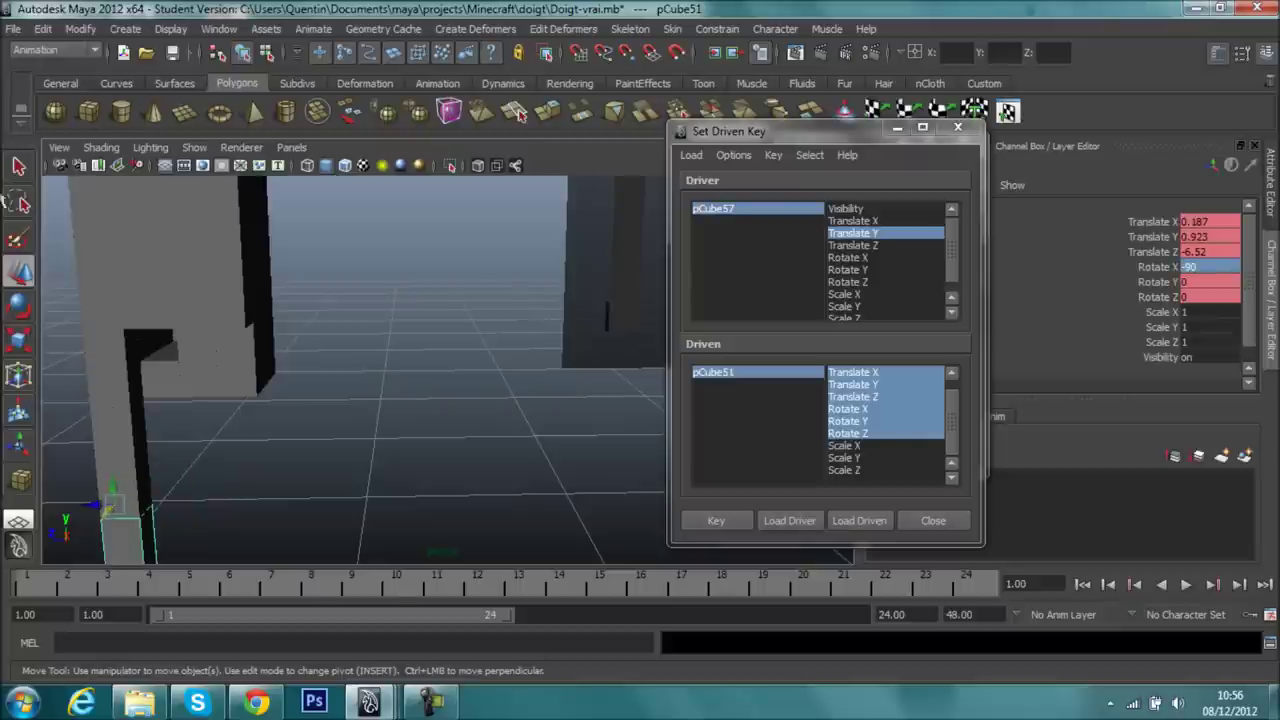
{"action": "right_click_drag", "start_coordinate": [229, 374], "coordinate": [400, 270], "text": "alt"}
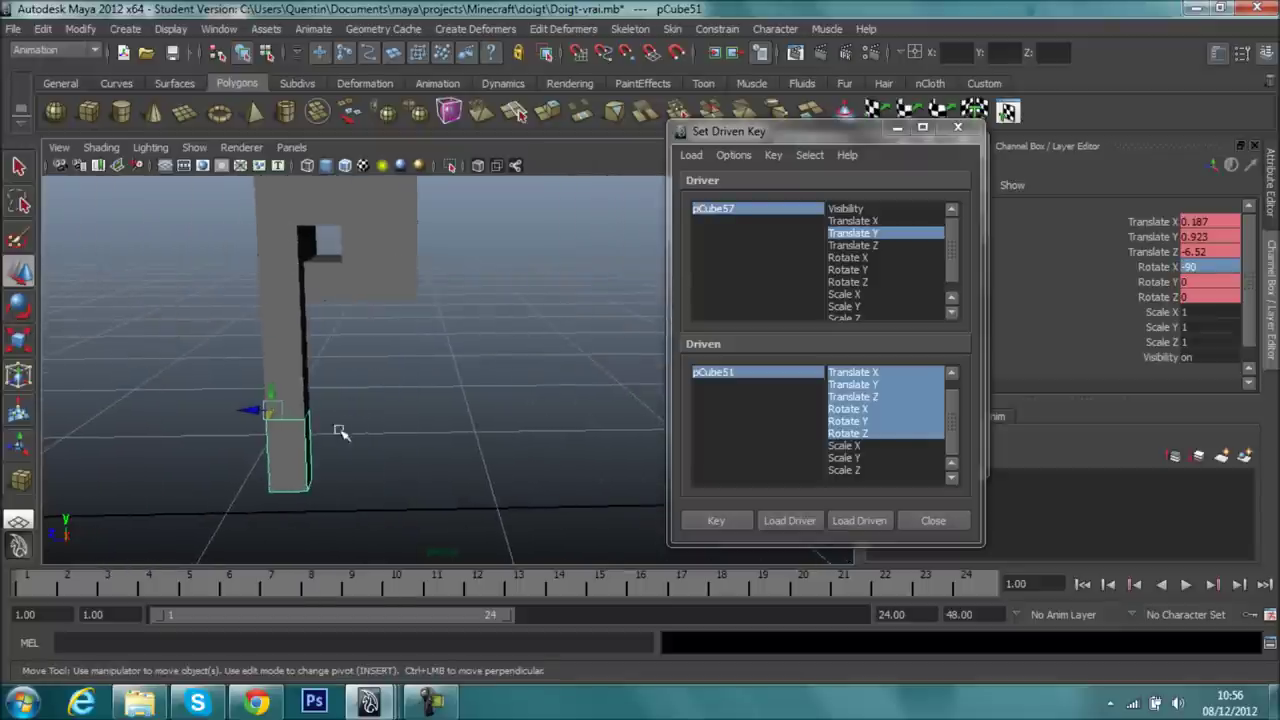
{"action": "left_click_drag", "start_coordinate": [269, 387], "coordinate": [276, 331]}
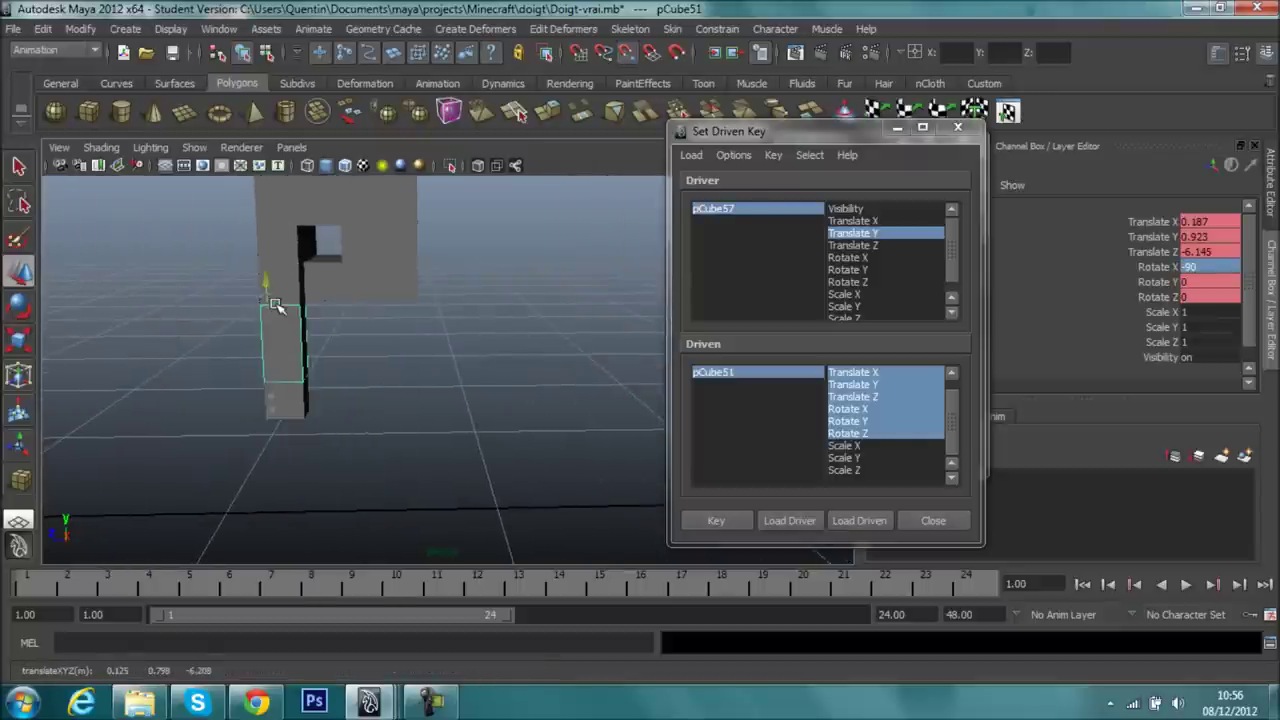
{"action": "middle_click_drag", "start_coordinate": [420, 352], "coordinate": [263, 420], "text": "alt"}
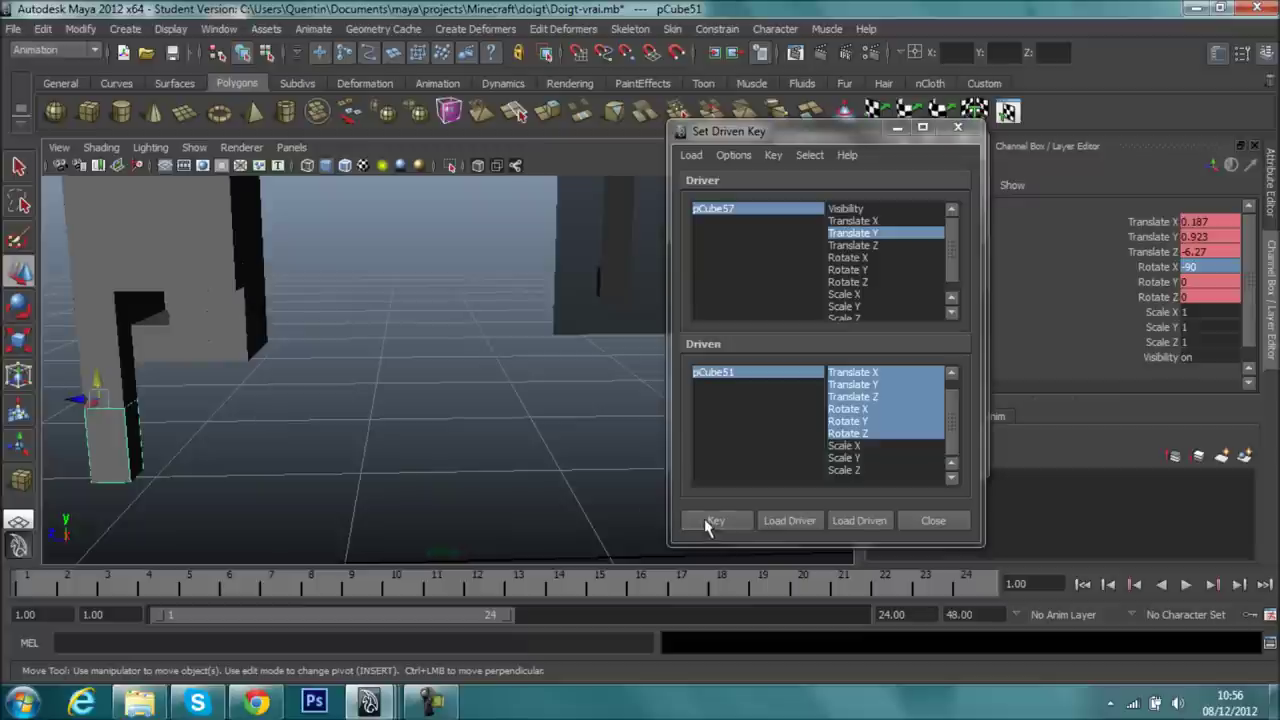
{"action": "middle_click_drag", "start_coordinate": [500, 457], "coordinate": [310, 583], "text": "alt"}
{"action": "right_click_drag", "start_coordinate": [390, 365], "coordinate": [343, 423], "text": "alt"}
{"action": "mouse_move", "coordinate": [343, 423]}
{"action": "left_mouse_down", "text": "alt"}
{"action": "mouse_move", "coordinate": [483, 400]}
{"action": "mouse_move", "coordinate": [500, 329]}
{"action": "left_mouse_up", "text": "alt"}
{"action": "right_click_drag", "start_coordinate": [570, 292], "coordinate": [551, 289], "text": "alt"}
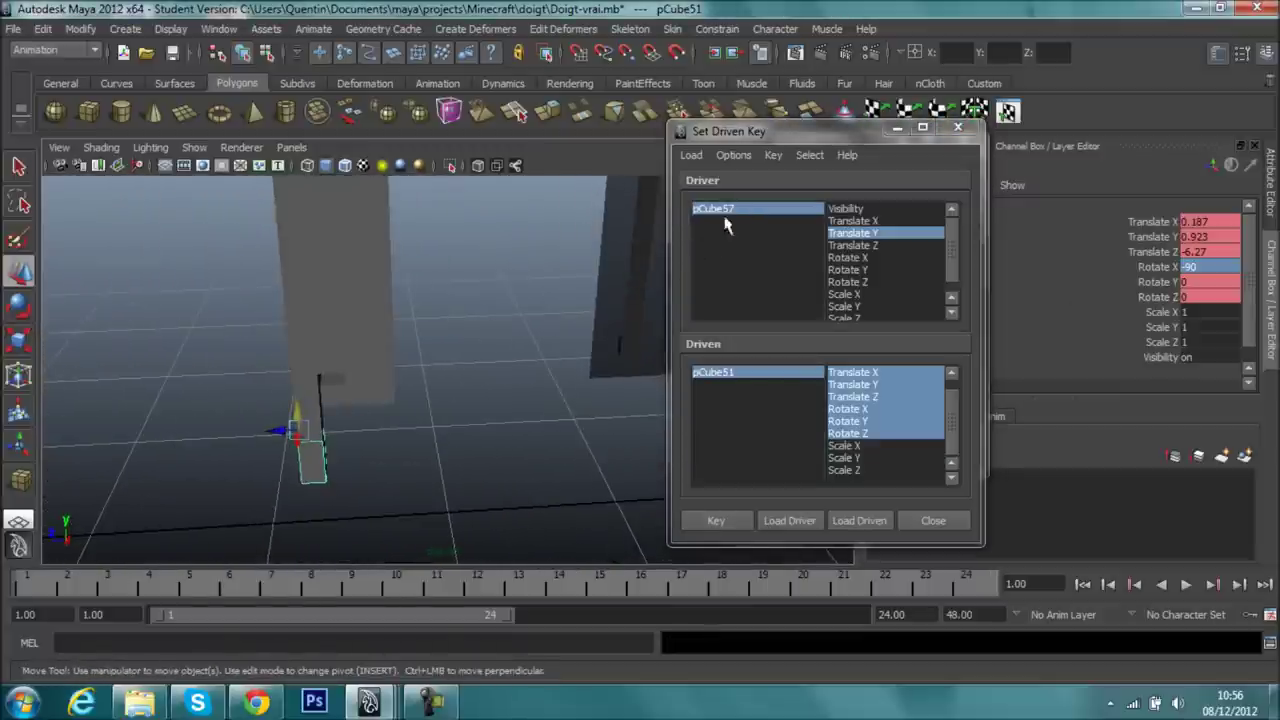
- Select finger block pCube52 and load it as the driven object
{"action": "left_click", "coordinate": [725, 228]}
{"action": "mouse_move", "coordinate": [600, 330]}
{"action": "left_mouse_down", "text": "alt"}
{"action": "mouse_move", "coordinate": [481, 407]}
{"action": "mouse_move", "coordinate": [527, 357]}
{"action": "mouse_move", "coordinate": [553, 180]}
{"action": "left_mouse_up", "text": "alt"}
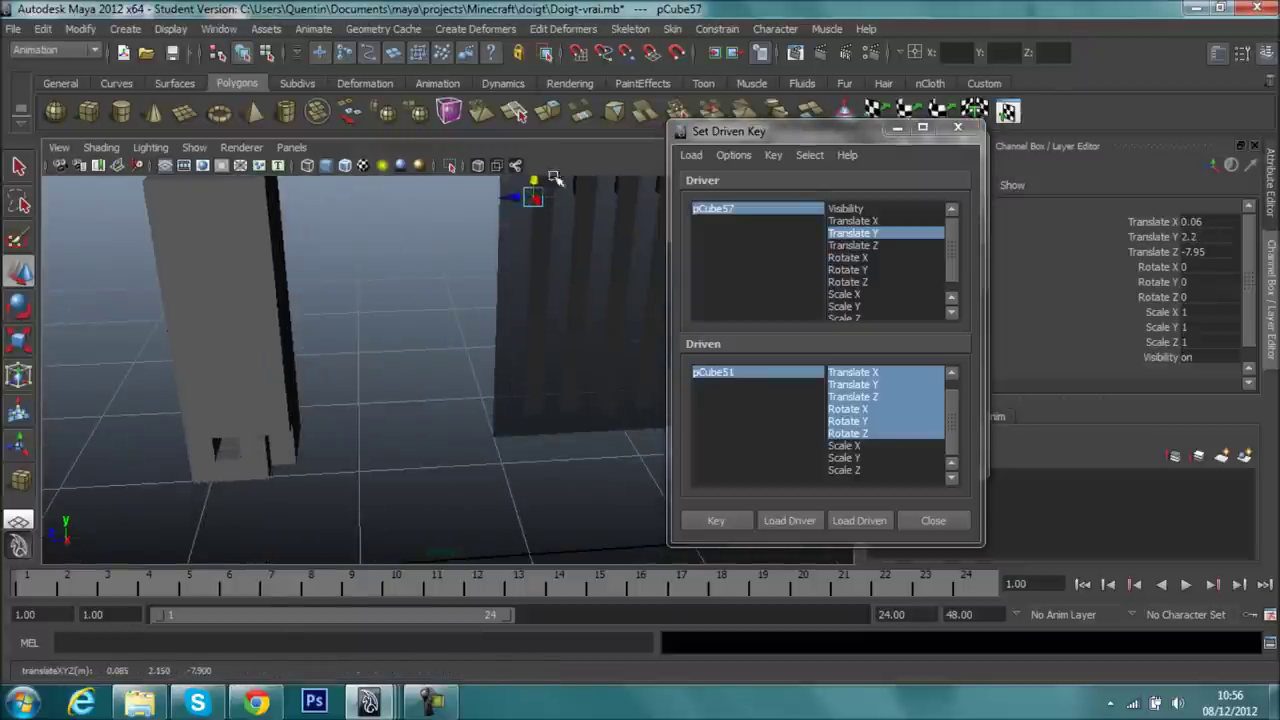
{"action": "left_click", "coordinate": [229, 494]}
{"action": "mouse_move", "coordinate": [229, 490]}
{"action": "left_mouse_down", "text": "alt"}
{"action": "mouse_move", "coordinate": [408, 429]}
{"action": "mouse_move", "coordinate": [282, 447]}
{"action": "left_mouse_up", "text": "alt"}
{"action": "left_click", "coordinate": [857, 521]}
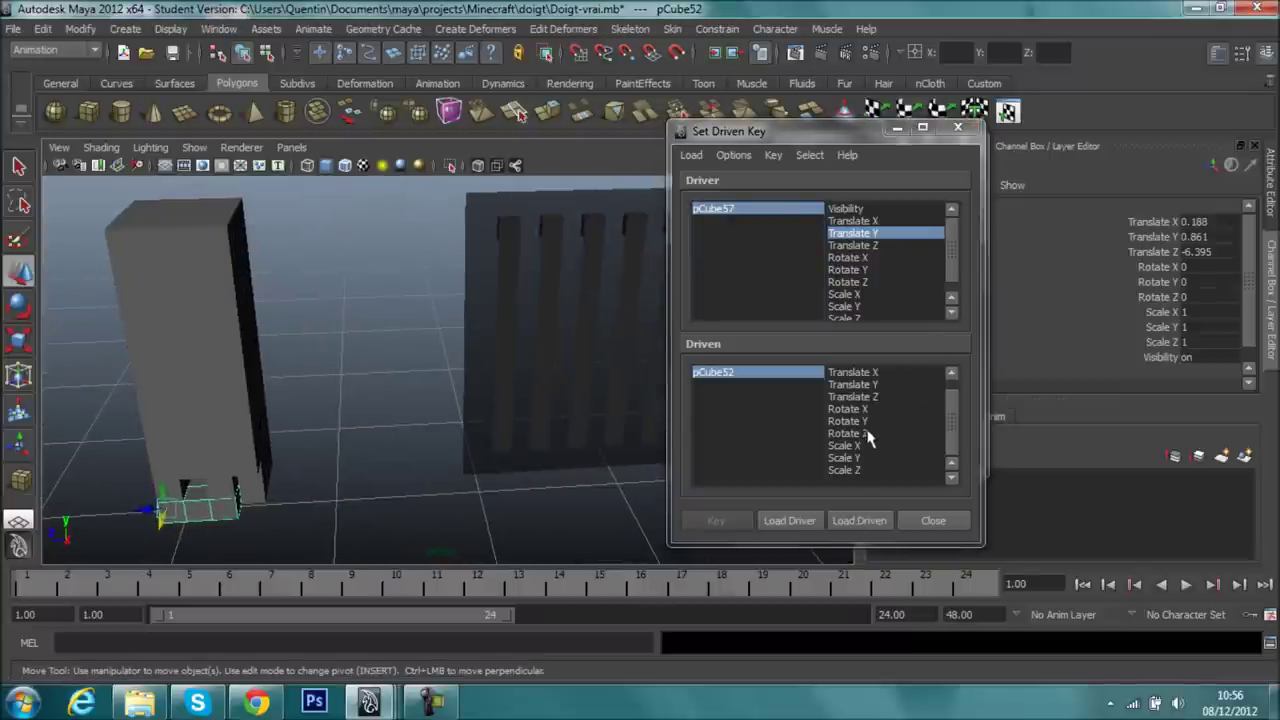
- Key pCube52's Scale Z at 1, lower pCube57 to about 1.08, and key Scale Z at 0.34
{"action": "left_click", "coordinate": [860, 470]}
{"action": "left_click", "coordinate": [716, 520]}
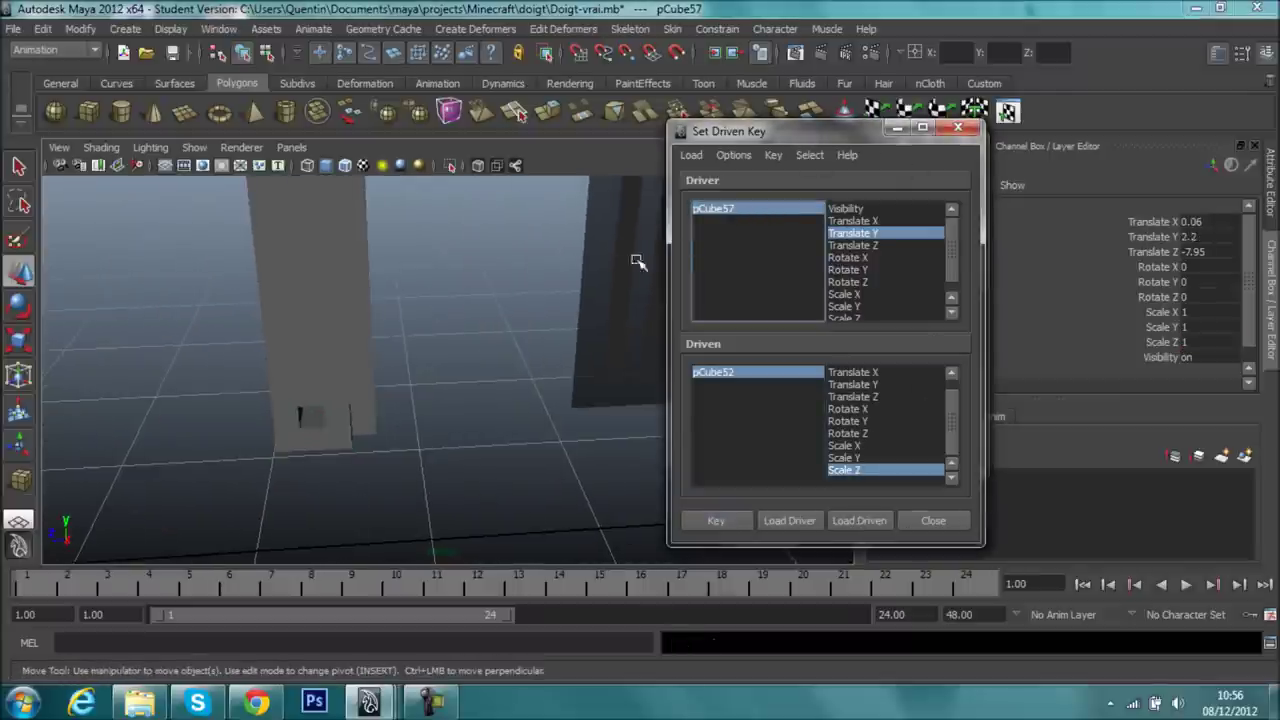
{"action": "left_click_drag", "start_coordinate": [533, 213], "coordinate": [534, 440]}
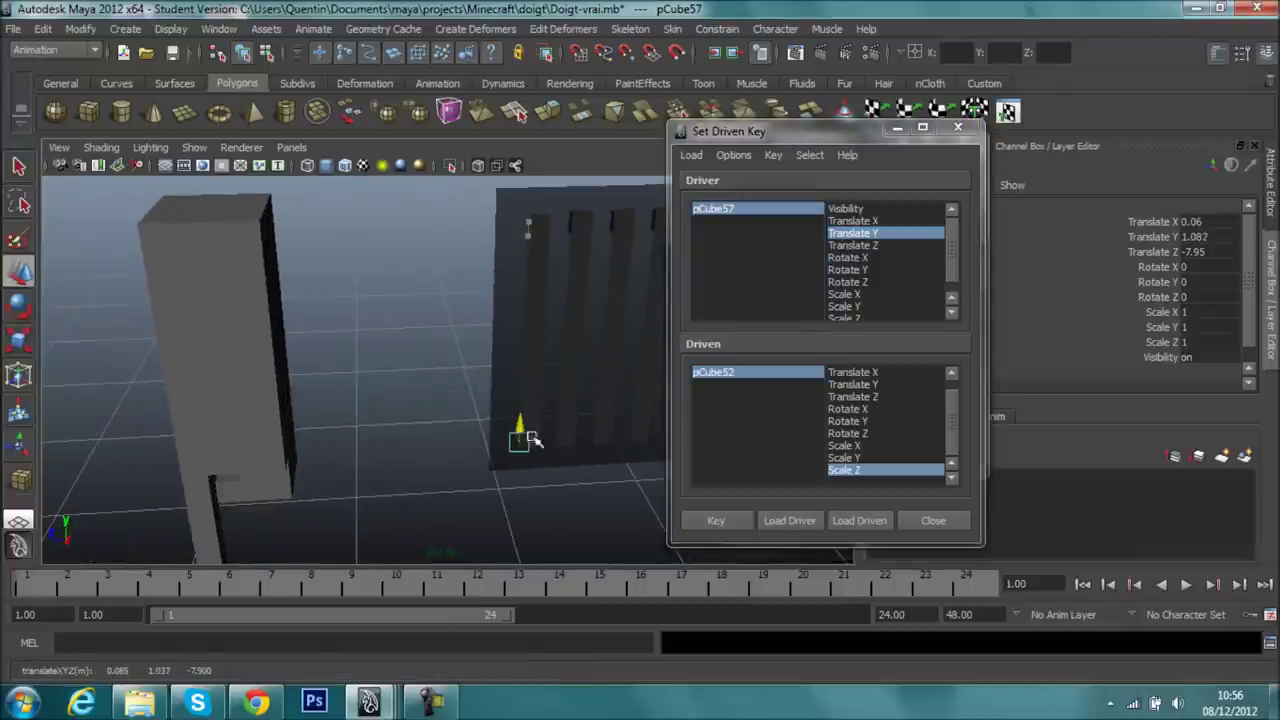
{"action": "left_click_drag", "start_coordinate": [497, 484], "coordinate": [543, 323], "text": "alt"}
{"action": "left_click", "coordinate": [713, 372]}
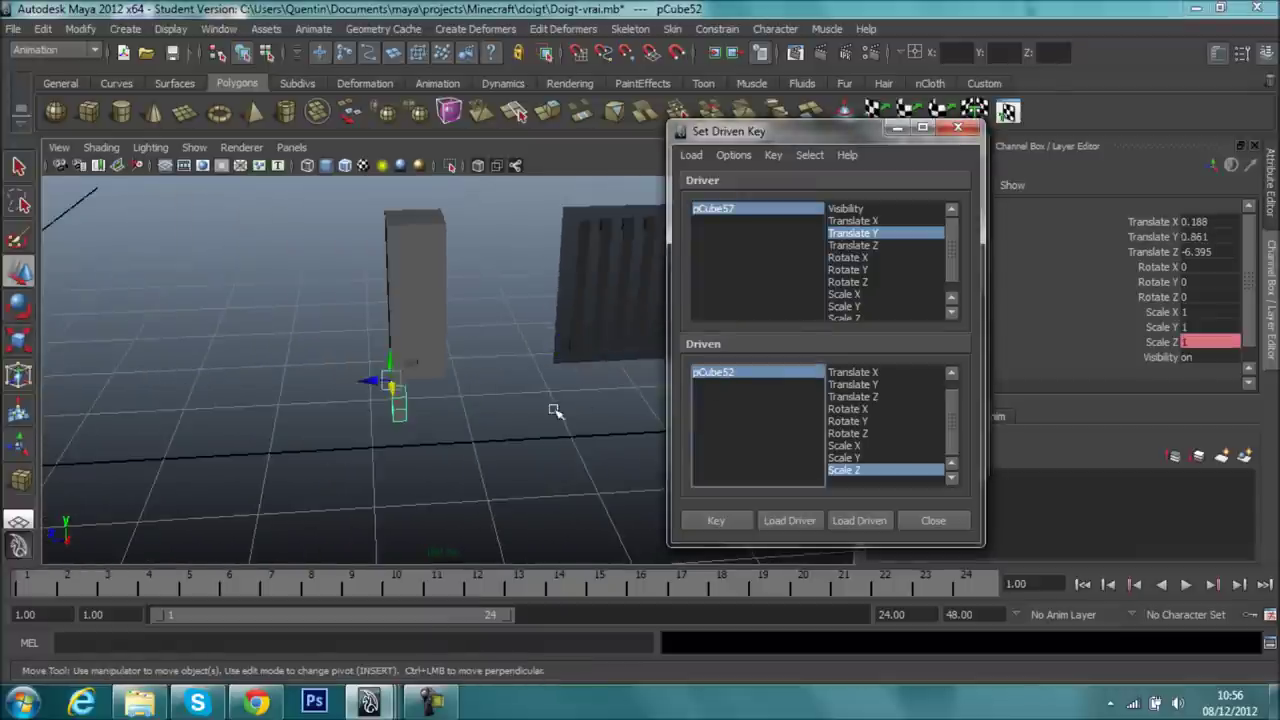
{"action": "mouse_move", "coordinate": [551, 408]}
{"action": "left_mouse_down", "text": "alt"}
{"action": "mouse_move", "coordinate": [516, 391]}
{"action": "mouse_move", "coordinate": [520, 360]}
{"action": "left_mouse_up", "text": "alt"}
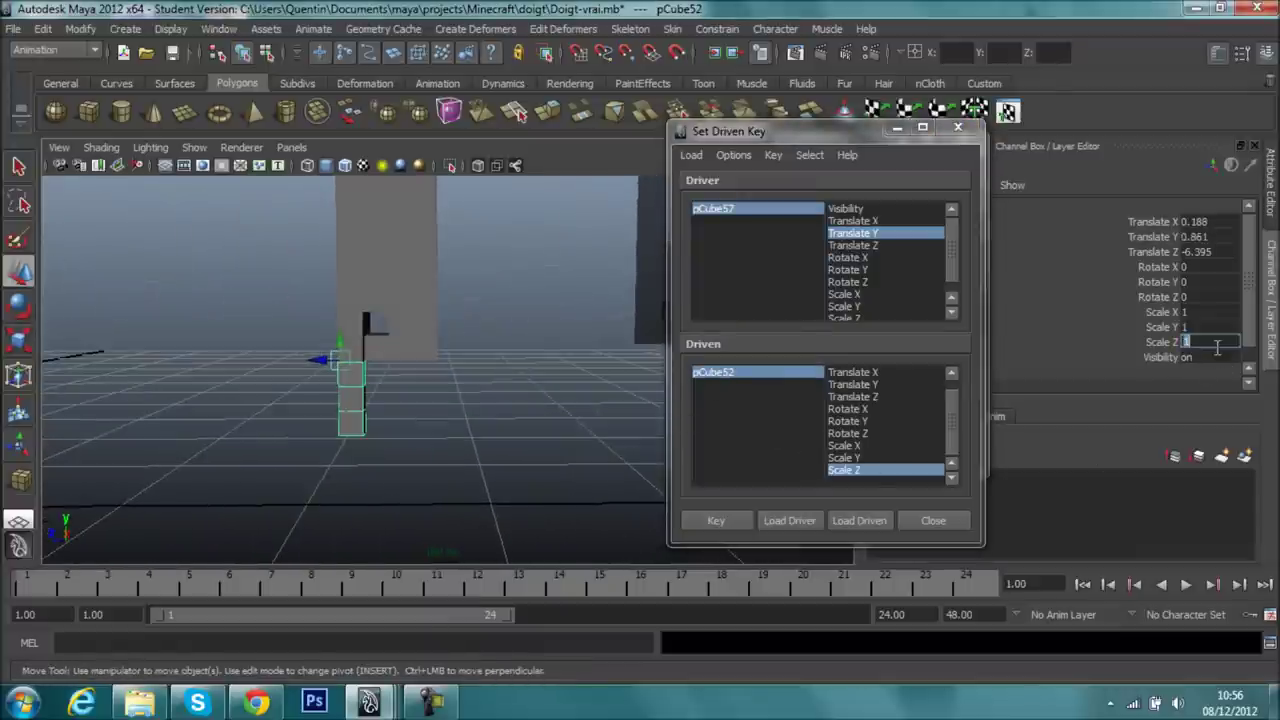
{"action": "type", "text": "0.34"}
{"action": "key", "text": "Return"}
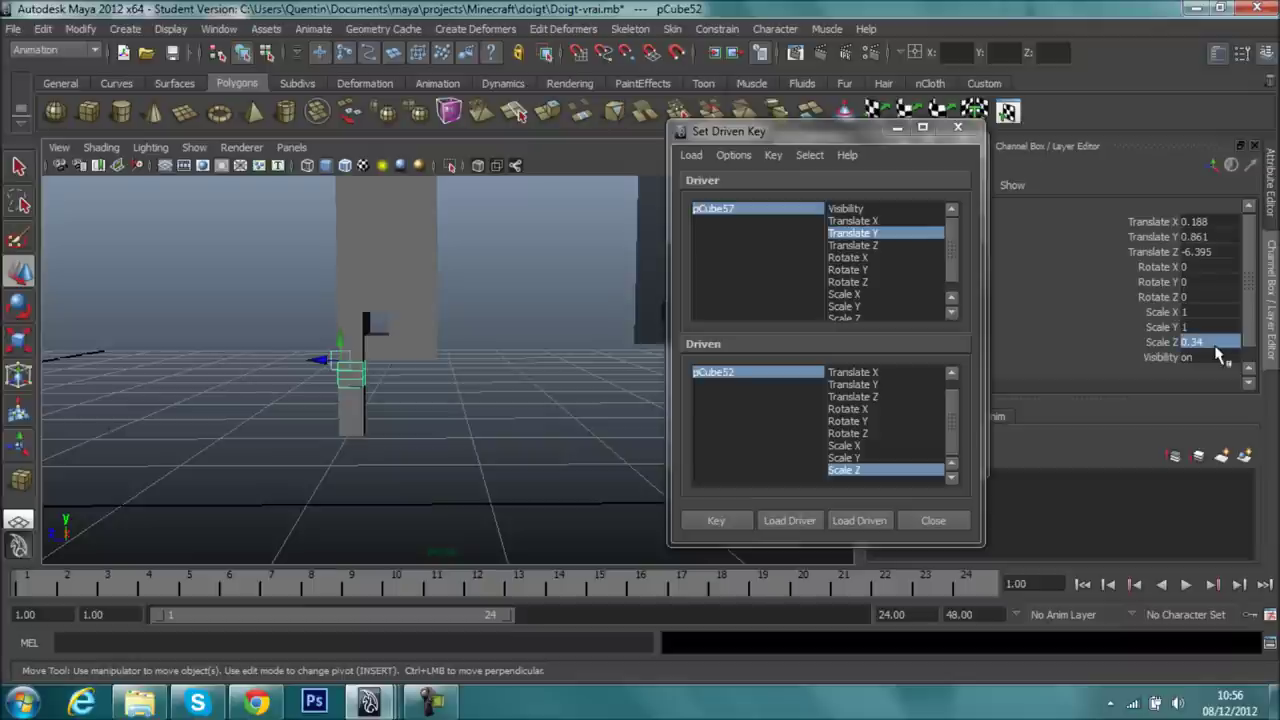
{"action": "left_click", "coordinate": [716, 520]}
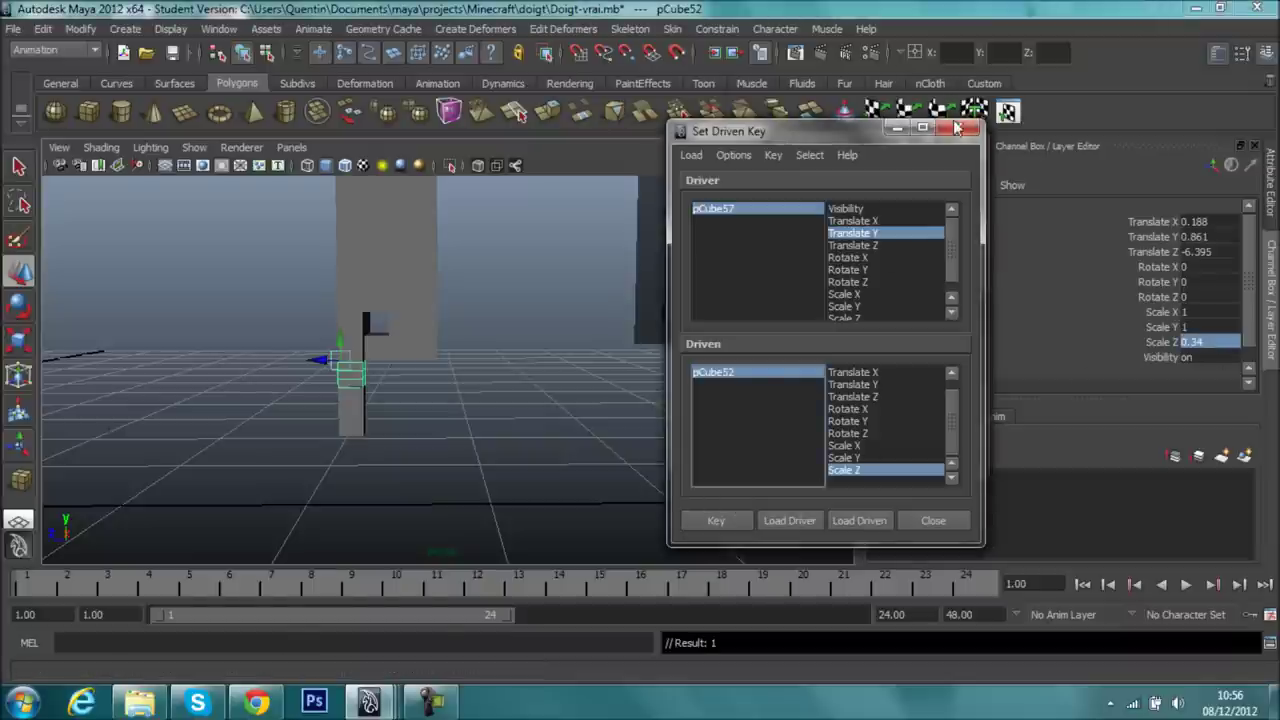
{"action": "left_click", "coordinate": [957, 127]}
{"action": "mouse_move", "coordinate": [628, 314]}
{"action": "left_mouse_down", "text": "alt"}
{"action": "mouse_move", "coordinate": [651, 300]}
{"action": "mouse_move", "coordinate": [337, 328]}
{"action": "mouse_move", "coordinate": [277, 362]}
{"action": "mouse_move", "coordinate": [120, 309]}
{"action": "mouse_move", "coordinate": [451, 354]}
{"action": "mouse_move", "coordinate": [421, 368]}
{"action": "left_mouse_up", "text": "alt"}
- Move the finger slider pCube57 up and down to test the oriculaire finger bending
{"action": "left_click", "coordinate": [309, 503]}
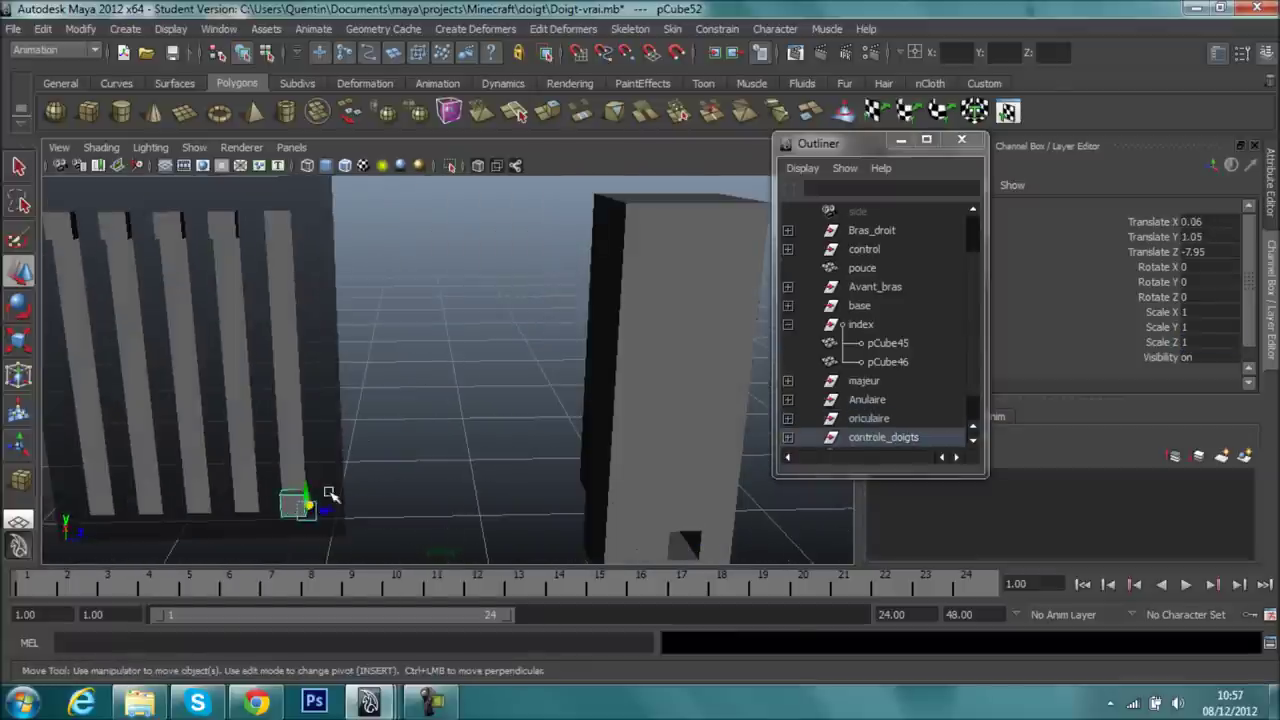
{"action": "mouse_move", "coordinate": [408, 453]}
{"action": "left_mouse_down", "text": "alt"}
{"action": "mouse_move", "coordinate": [500, 403]}
{"action": "mouse_move", "coordinate": [537, 423]}
{"action": "mouse_move", "coordinate": [680, 403]}
{"action": "left_mouse_up", "text": "alt"}
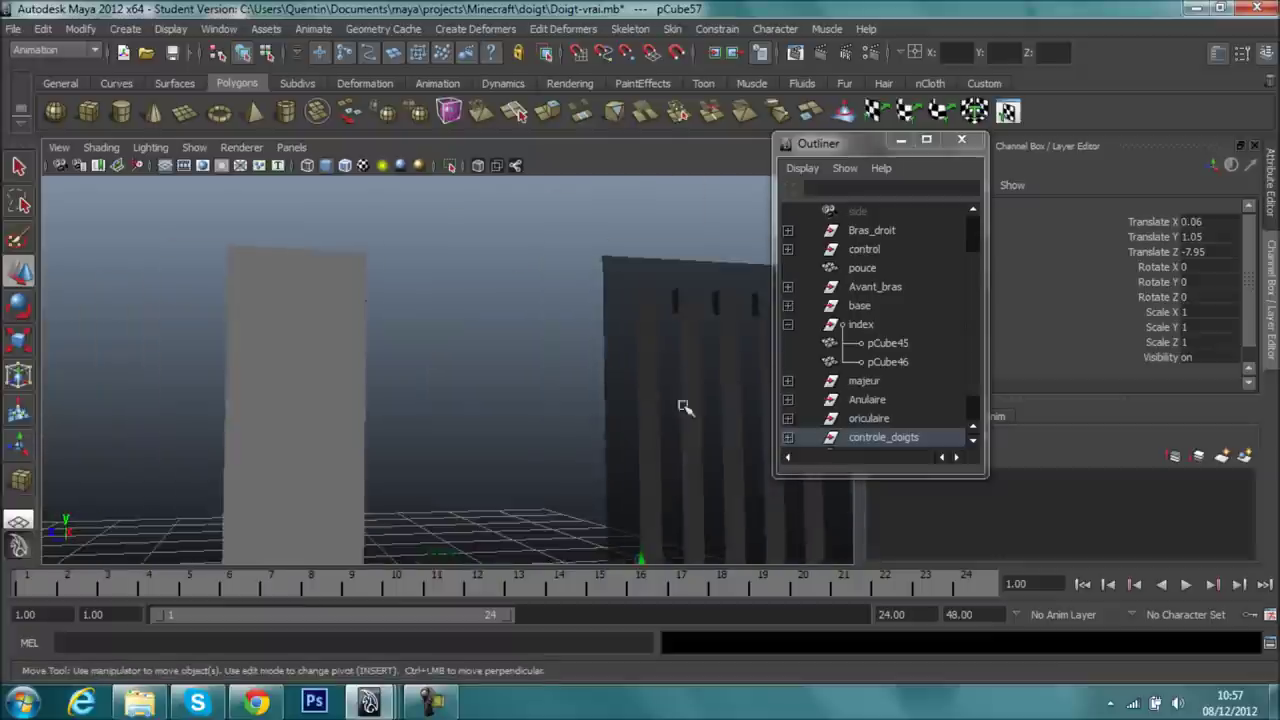
{"action": "middle_click_drag", "start_coordinate": [680, 403], "coordinate": [581, 333], "text": "alt"}
{"action": "left_click_drag", "start_coordinate": [611, 410], "coordinate": [617, 220]}
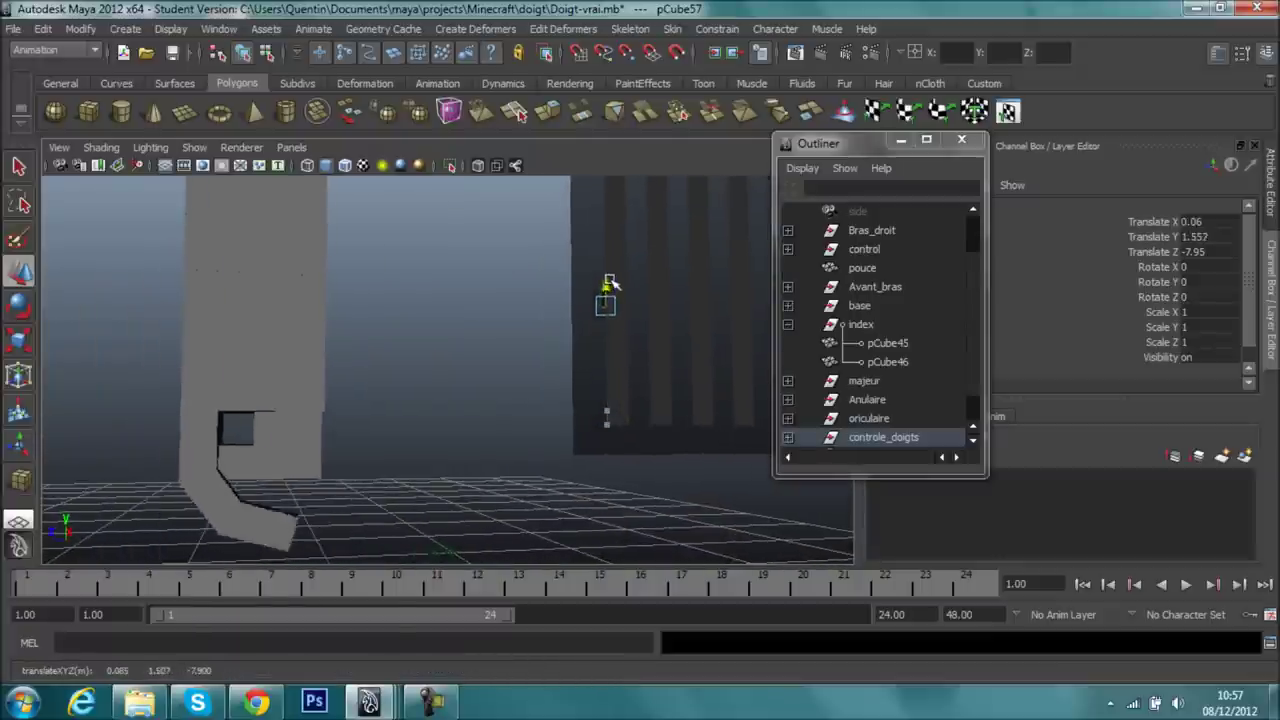
{"action": "mouse_move", "coordinate": [620, 163]}
{"action": "left_mouse_down"}
{"action": "mouse_move", "coordinate": [617, 400]}
{"action": "mouse_move", "coordinate": [661, 240]}
{"action": "left_mouse_up"}
{"action": "mouse_move", "coordinate": [530, 418]}
{"action": "left_mouse_down", "text": "alt"}
{"action": "mouse_move", "coordinate": [423, 486]}
{"action": "mouse_move", "coordinate": [314, 463]}
{"action": "mouse_move", "coordinate": [263, 423]}
{"action": "mouse_move", "coordinate": [345, 373]}
{"action": "mouse_move", "coordinate": [406, 463]}
{"action": "mouse_move", "coordinate": [400, 449]}
{"action": "mouse_move", "coordinate": [414, 611]}
{"action": "mouse_move", "coordinate": [440, 688]}
{"action": "mouse_move", "coordinate": [471, 674]}
{"action": "mouse_move", "coordinate": [486, 566]}
{"action": "mouse_move", "coordinate": [456, 462]}
{"action": "mouse_move", "coordinate": [623, 457]}
{"action": "mouse_move", "coordinate": [757, 506]}
{"action": "mouse_move", "coordinate": [660, 551]}
{"action": "mouse_move", "coordinate": [425, 487]}
{"action": "left_mouse_up", "text": "alt"}
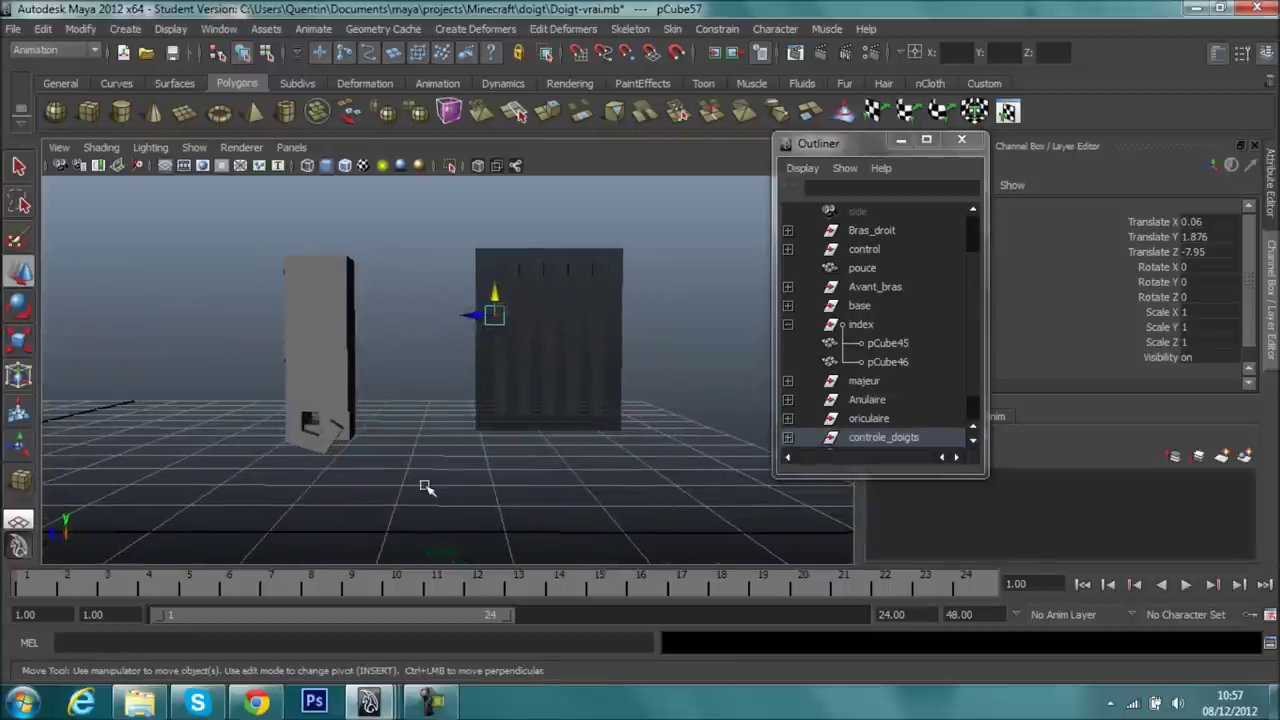
{"action": "mouse_move", "coordinate": [447, 420]}
{"action": "left_mouse_down", "text": "alt"}
{"action": "mouse_move", "coordinate": [409, 449]}
{"action": "mouse_move", "coordinate": [586, 394]}
{"action": "mouse_move", "coordinate": [580, 414]}
{"action": "mouse_move", "coordinate": [600, 421]}
{"action": "left_mouse_up", "text": "alt"}
{"action": "right_click_drag", "start_coordinate": [600, 421], "coordinate": [580, 310], "text": "alt"}
{"action": "left_click_drag", "start_coordinate": [532, 312], "coordinate": [532, 268]}
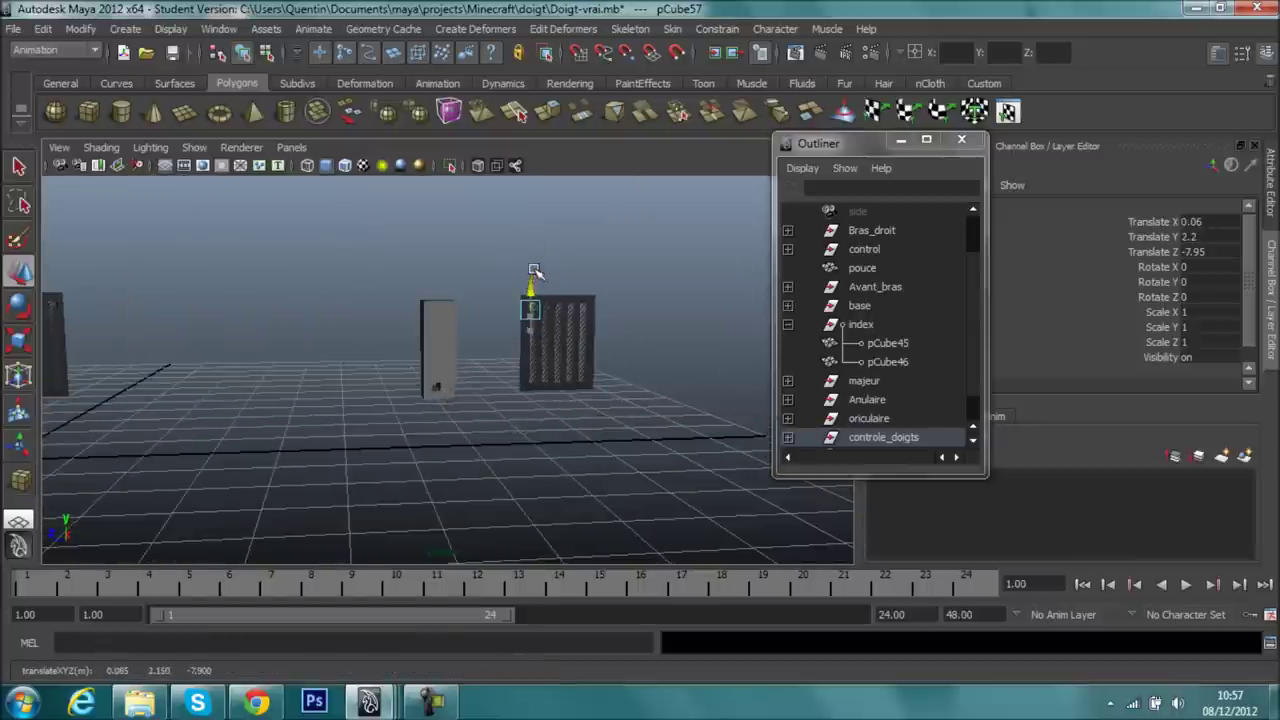
{"action": "left_click", "coordinate": [503, 446]}
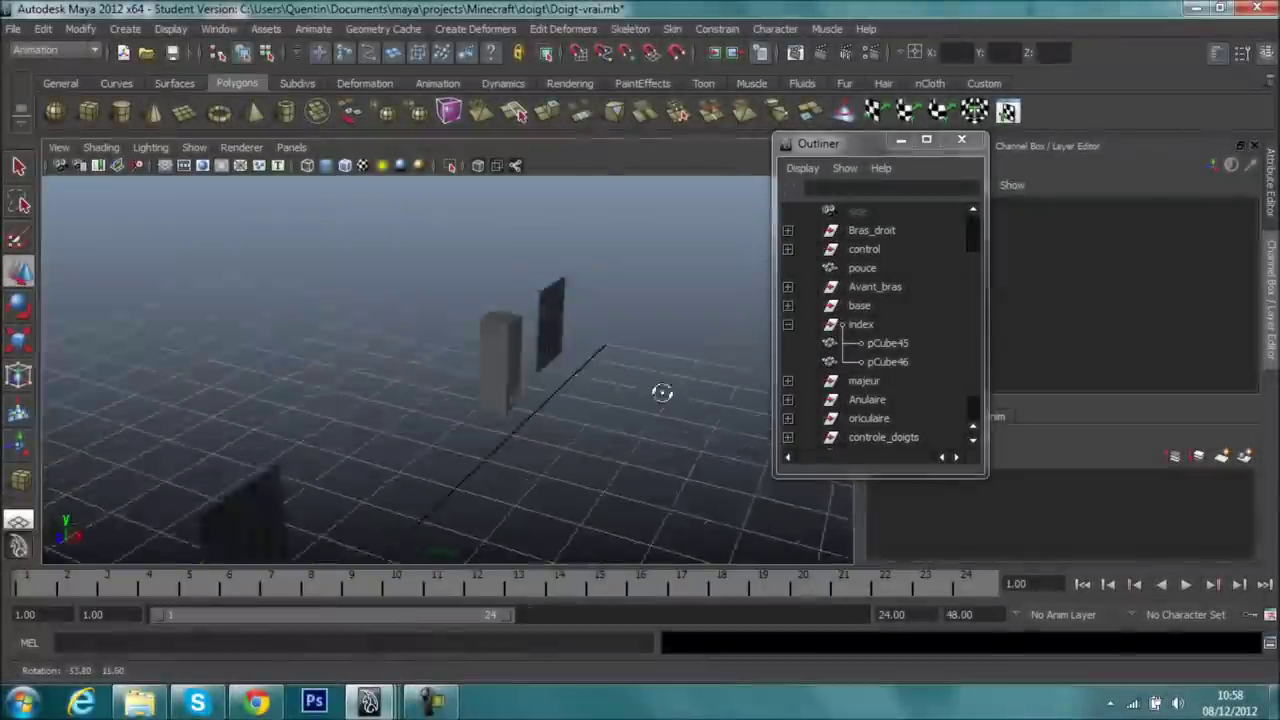
- Select the thumb block pouce at the arm's base
{"action": "left_click_drag", "start_coordinate": [662, 392], "coordinate": [851, 386], "text": "alt"}
{"action": "mouse_move", "coordinate": [486, 243]}
{"action": "right_mouse_down", "text": "alt"}
{"action": "mouse_move", "coordinate": [560, 334]}
{"action": "mouse_move", "coordinate": [562, 455]}
{"action": "mouse_move", "coordinate": [502, 433]}
{"action": "right_mouse_up", "text": "alt"}
{"action": "middle_click_drag", "start_coordinate": [438, 413], "coordinate": [503, 437], "text": "alt"}
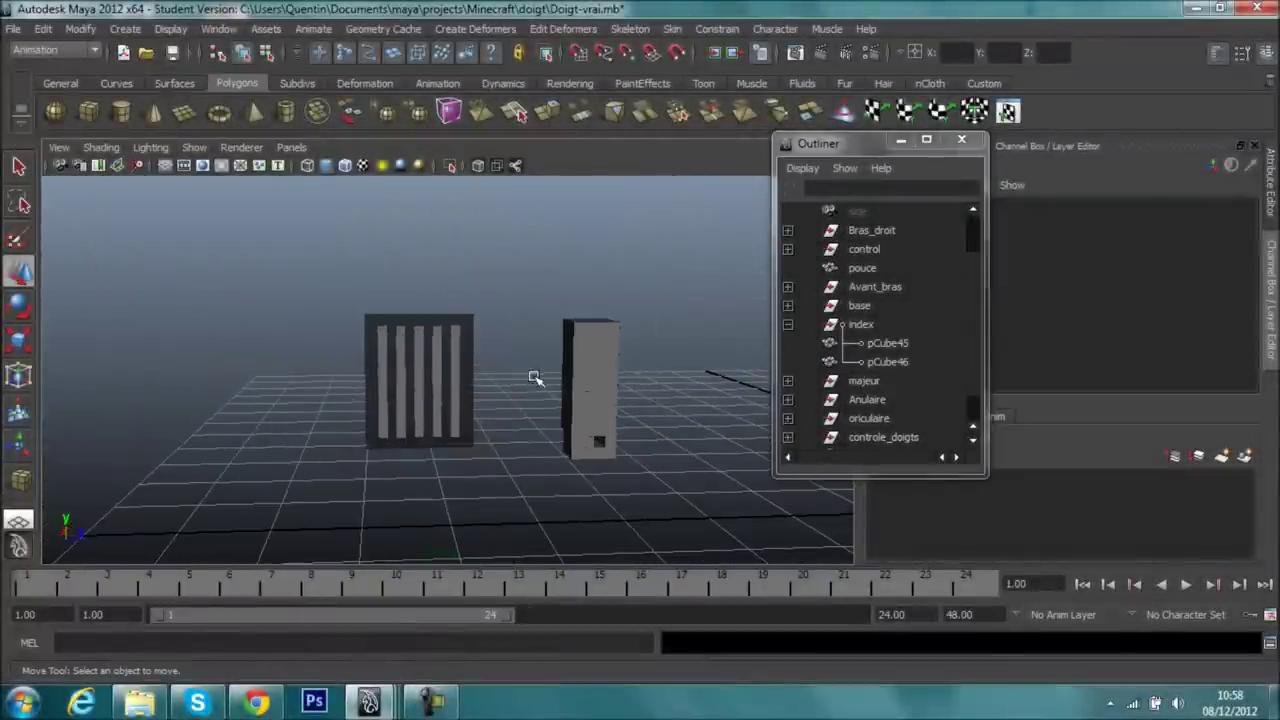
{"action": "mouse_move", "coordinate": [550, 403]}
{"action": "left_mouse_down", "text": "alt"}
{"action": "mouse_move", "coordinate": [509, 417]}
{"action": "mouse_move", "coordinate": [534, 400]}
{"action": "mouse_move", "coordinate": [535, 455]}
{"action": "mouse_move", "coordinate": [586, 514]}
{"action": "mouse_move", "coordinate": [565, 473]}
{"action": "left_mouse_up", "text": "alt"}
{"action": "left_click", "coordinate": [592, 472]}
{"action": "left_click", "coordinate": [573, 481]}
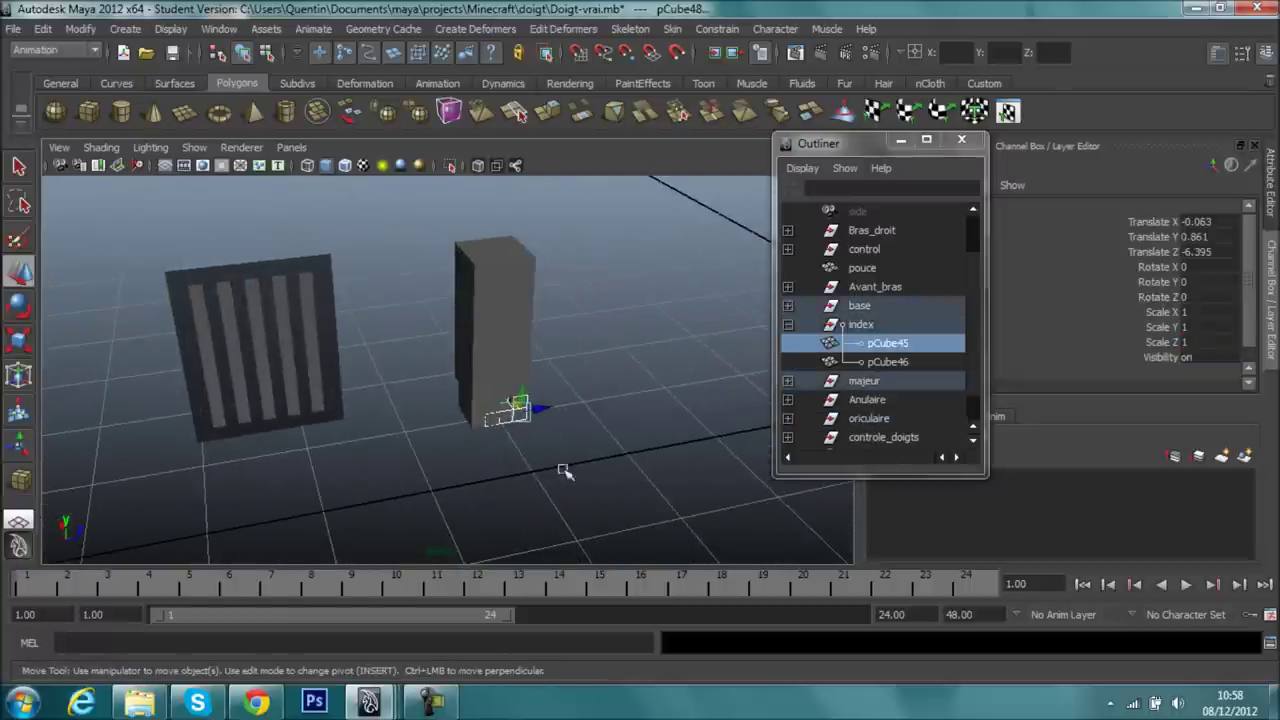
{"action": "left_click", "coordinate": [462, 427]}
{"action": "mouse_move", "coordinate": [463, 437]}
{"action": "left_mouse_down", "text": "alt"}
{"action": "mouse_move", "coordinate": [434, 406]}
{"action": "mouse_move", "coordinate": [586, 380]}
{"action": "mouse_move", "coordinate": [494, 433]}
{"action": "mouse_move", "coordinate": [409, 434]}
{"action": "mouse_move", "coordinate": [549, 458]}
{"action": "left_mouse_up", "text": "alt"}
{"action": "middle_click_drag", "start_coordinate": [548, 458], "coordinate": [535, 426], "text": "alt"}
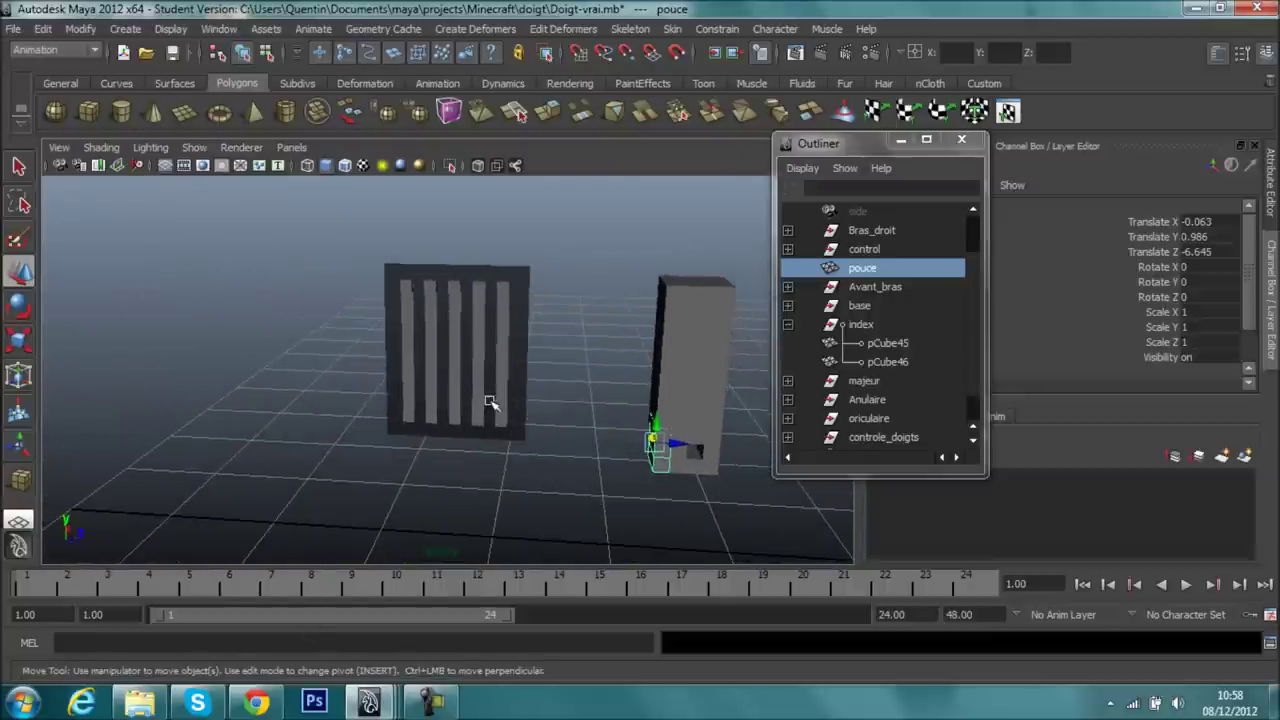
- With pouce selected, bring up the hotbox's Animate > Set Driven Key menu
{"action": "key", "text": "space"}
{"action": "left_click_drag", "start_coordinate": [217, 441], "coordinate": [399, 126]}
{"action": "key", "text": "ctrl+z"}
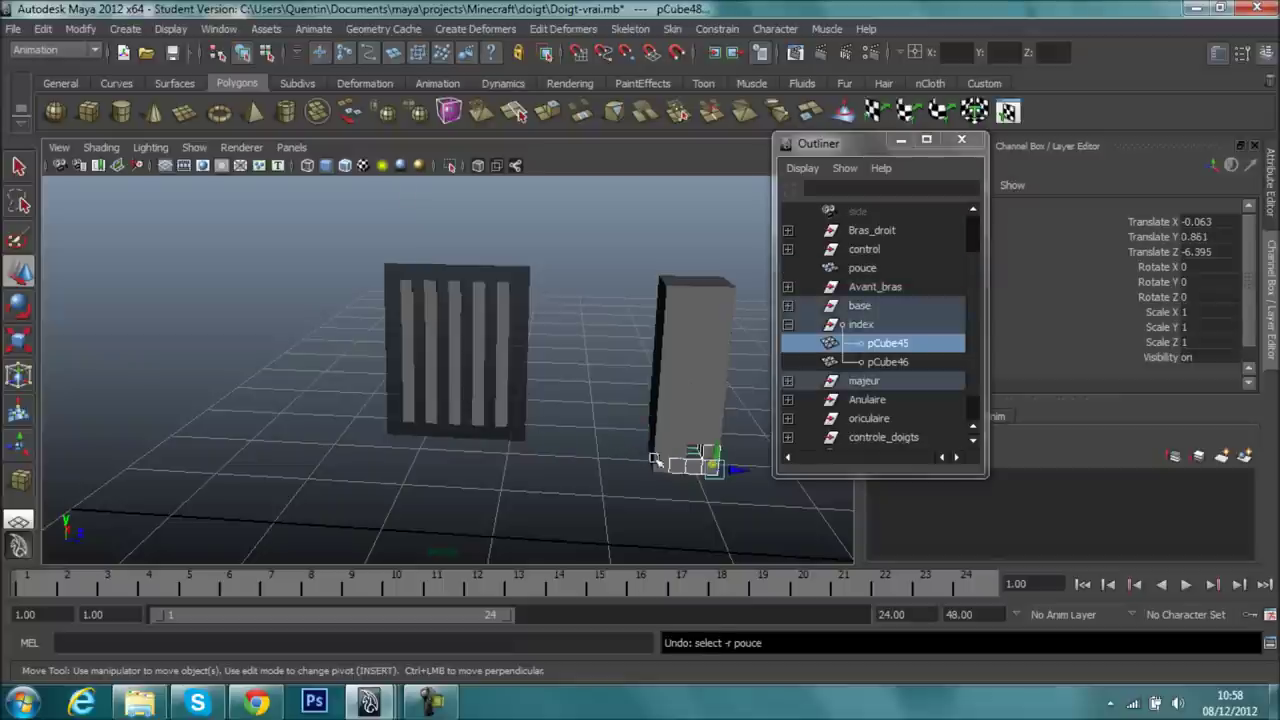
{"action": "key", "text": "shift+z"}
{"action": "key", "text": "space"}
{"action": "left_click_drag", "start_coordinate": [338, 494], "coordinate": [554, 178]}
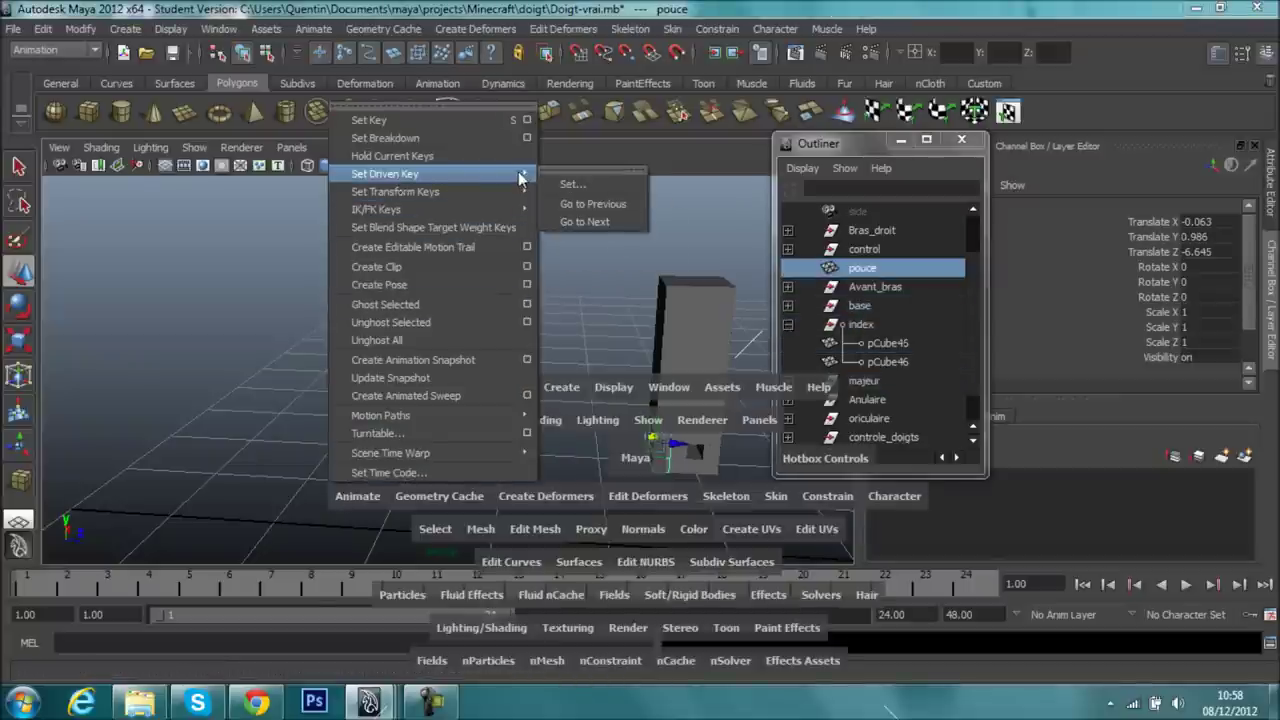
- Load pCube54's Translate Y as driver and pouce's Translate Z as driven, then set the first key
{"action": "left_click_drag", "start_coordinate": [554, 178], "coordinate": [576, 192]}
{"action": "left_click_drag", "start_coordinate": [559, 359], "coordinate": [285, 250], "text": "alt"}
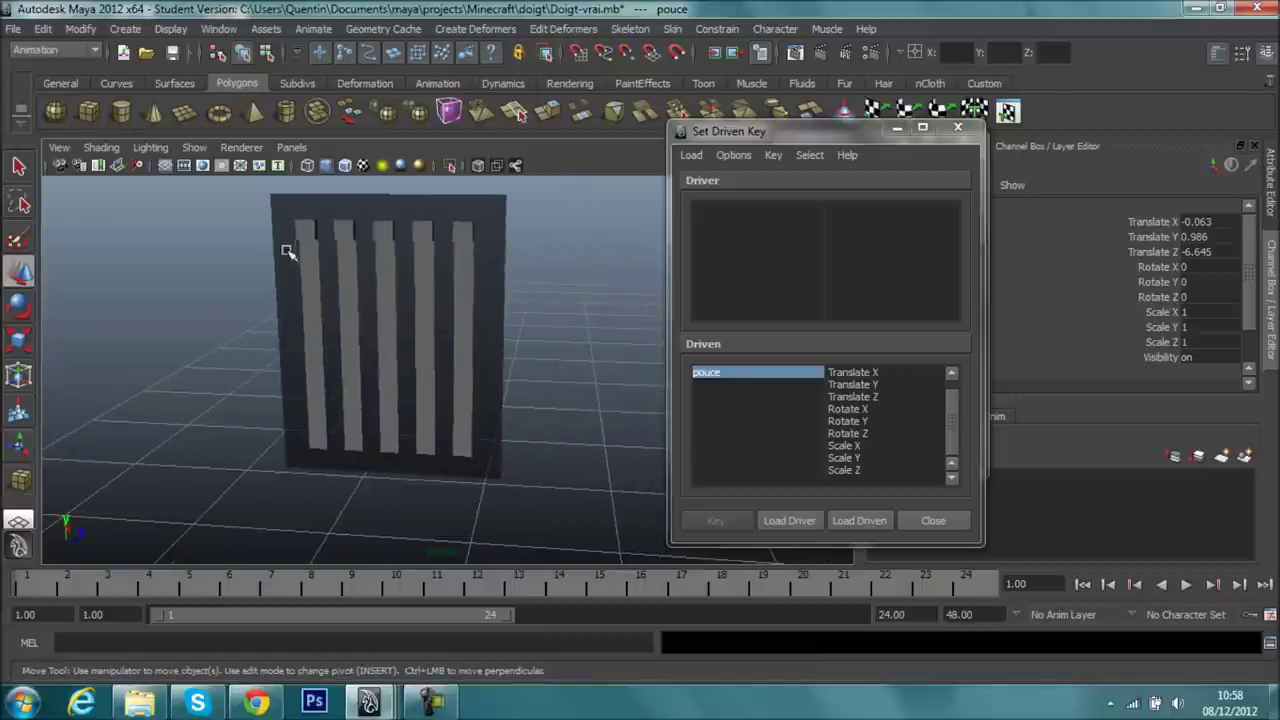
{"action": "left_click", "coordinate": [309, 231]}
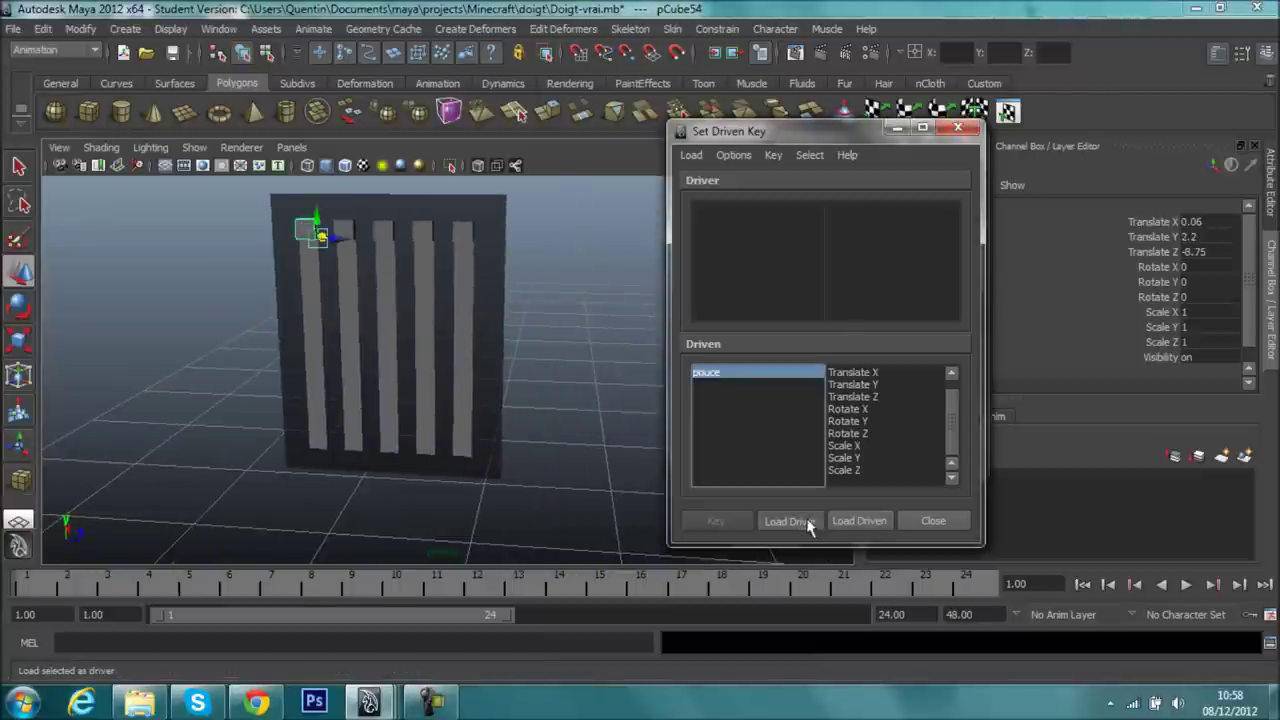
{"action": "left_click", "coordinate": [790, 520]}
{"action": "left_click_drag", "start_coordinate": [471, 363], "coordinate": [318, 338], "text": "alt"}
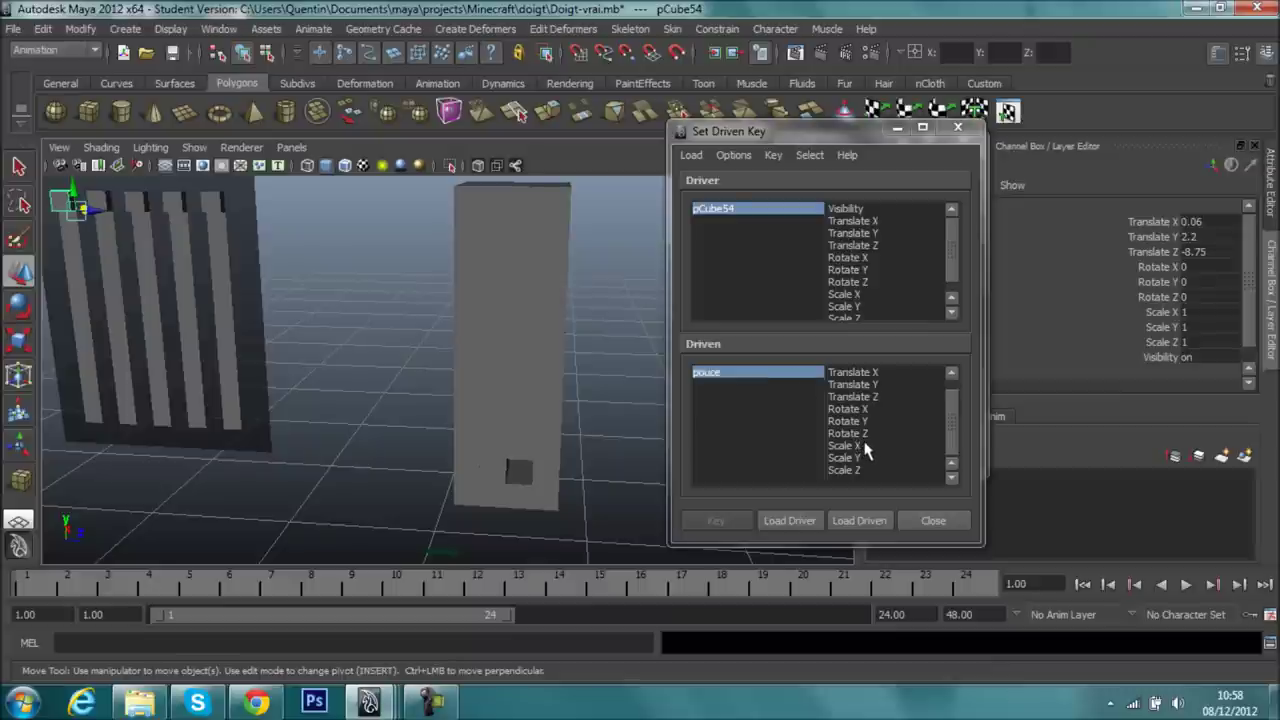
{"action": "left_click", "coordinate": [855, 397]}
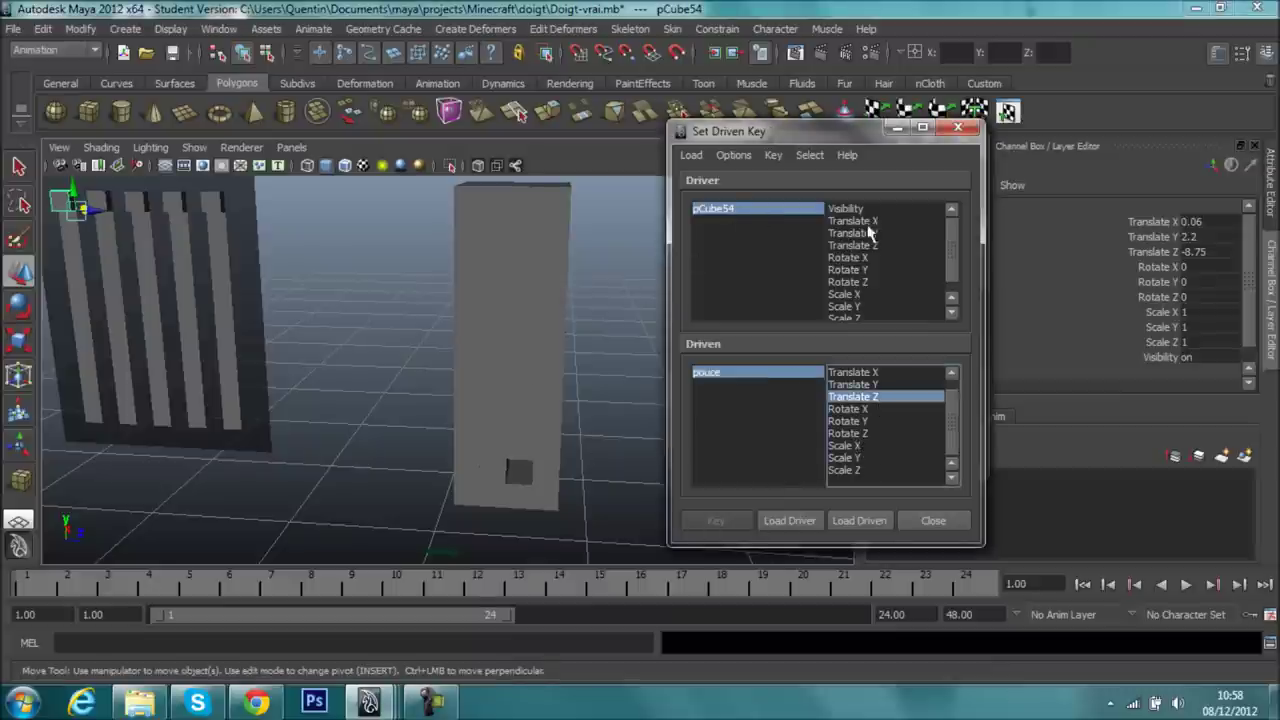
{"action": "left_click", "coordinate": [868, 232]}
{"action": "left_click", "coordinate": [715, 520]}
- Lower slider pCube54 to 1.05 and move pouce's pivot to its corner
{"action": "left_click_drag", "start_coordinate": [371, 400], "coordinate": [500, 443], "text": "alt"}
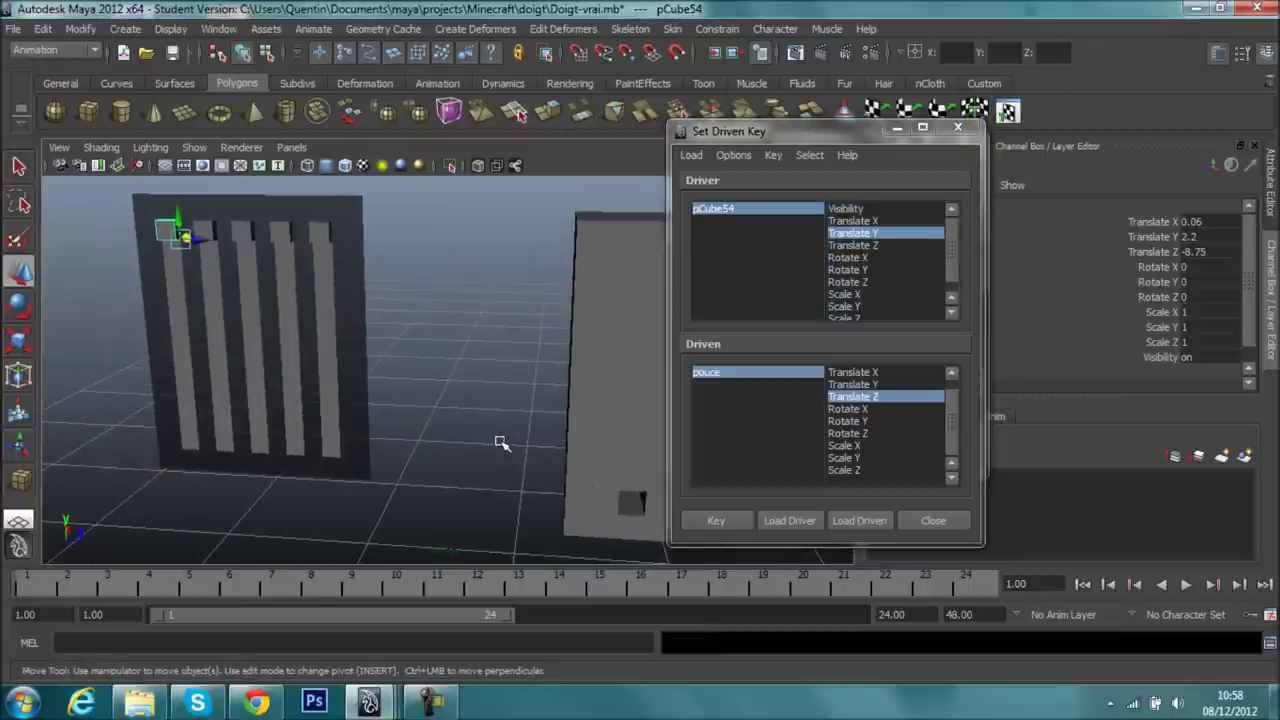
{"action": "mouse_move", "coordinate": [429, 346]}
{"action": "left_mouse_down", "text": "alt"}
{"action": "mouse_move", "coordinate": [517, 360]}
{"action": "mouse_move", "coordinate": [110, 203]}
{"action": "left_mouse_up", "text": "alt"}
{"action": "left_click_drag", "start_coordinate": [186, 232], "coordinate": [207, 480]}
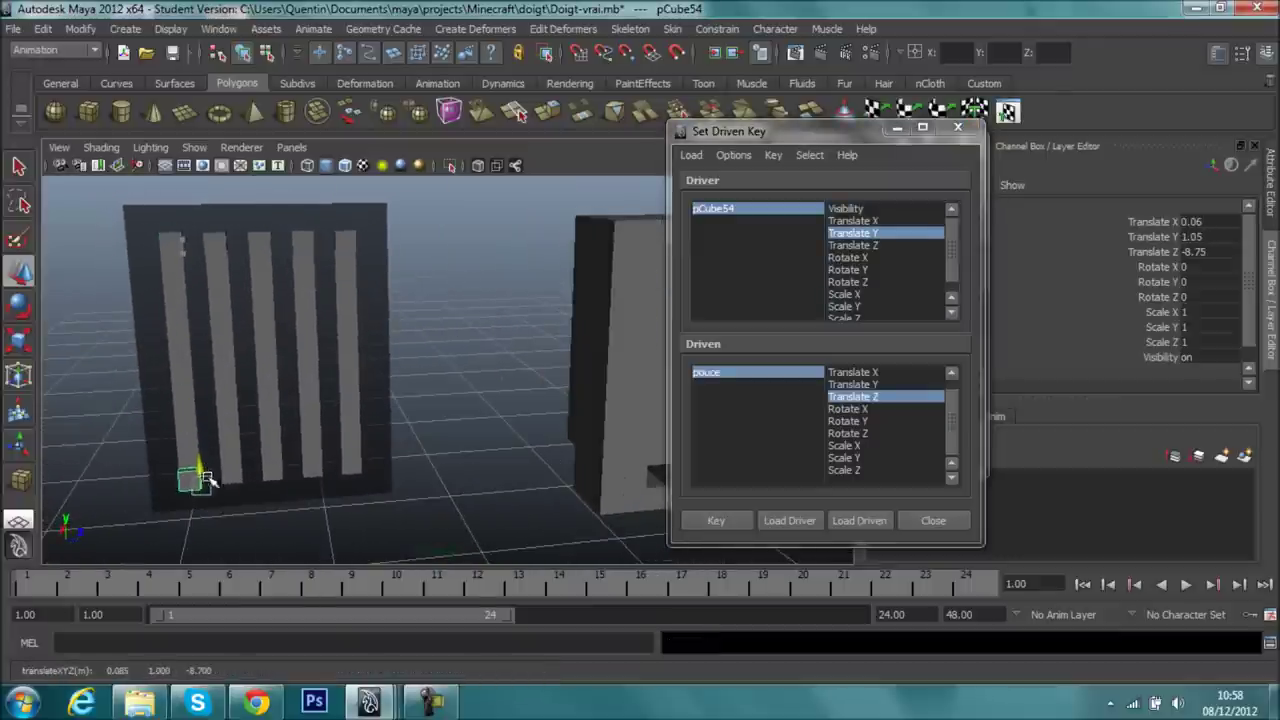
{"action": "left_click", "coordinate": [750, 374]}
{"action": "left_click_drag", "start_coordinate": [640, 380], "coordinate": [521, 375], "text": "alt"}
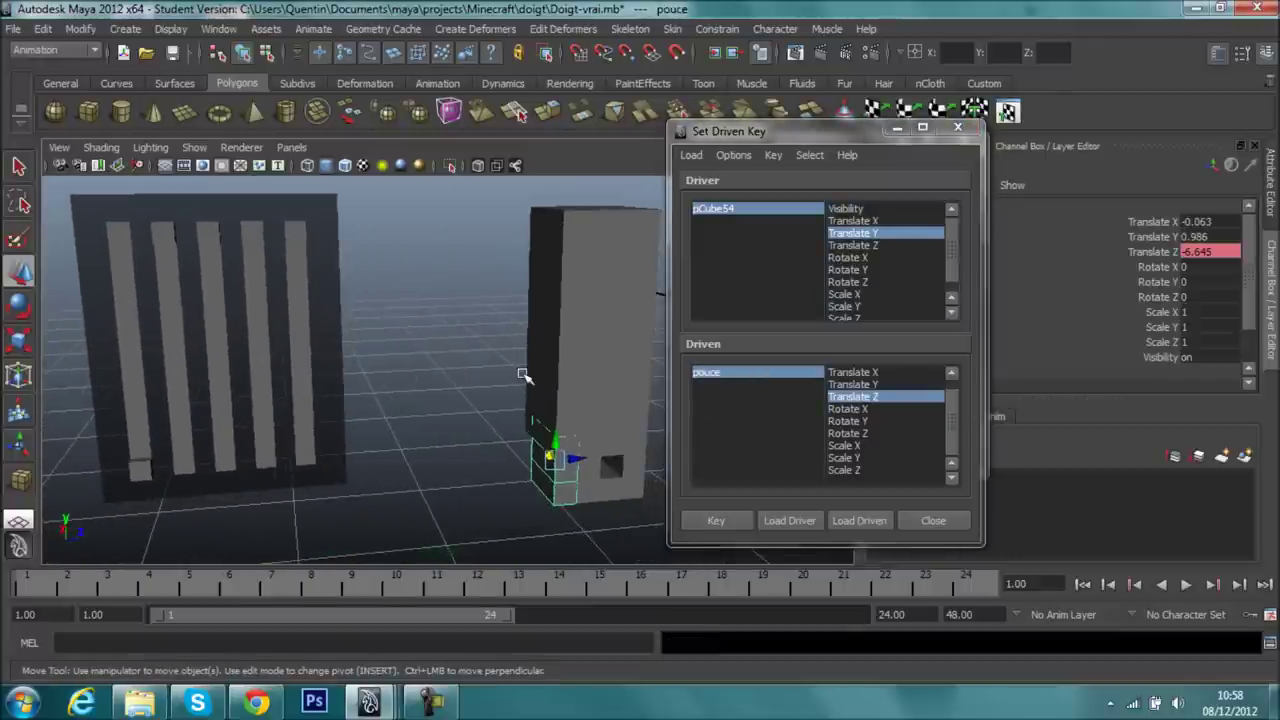
{"action": "key", "text": "Insert"}
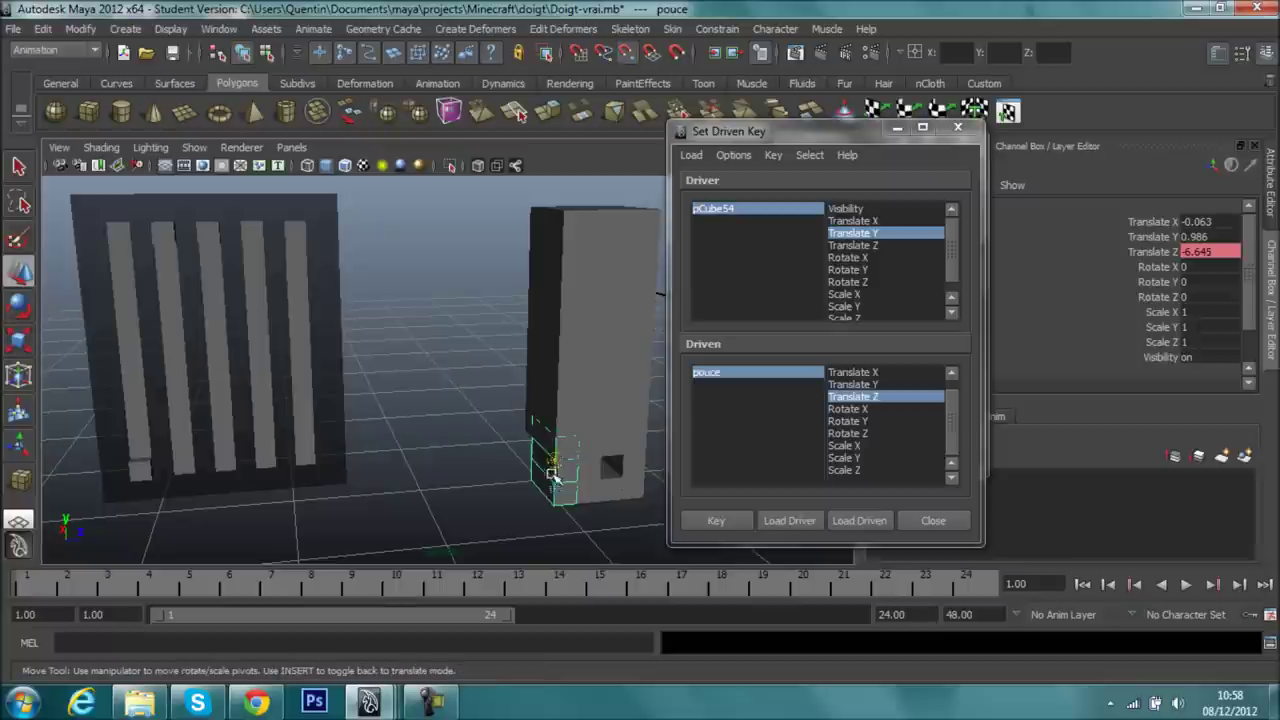
{"action": "left_click_drag", "start_coordinate": [560, 462], "coordinate": [593, 457]}
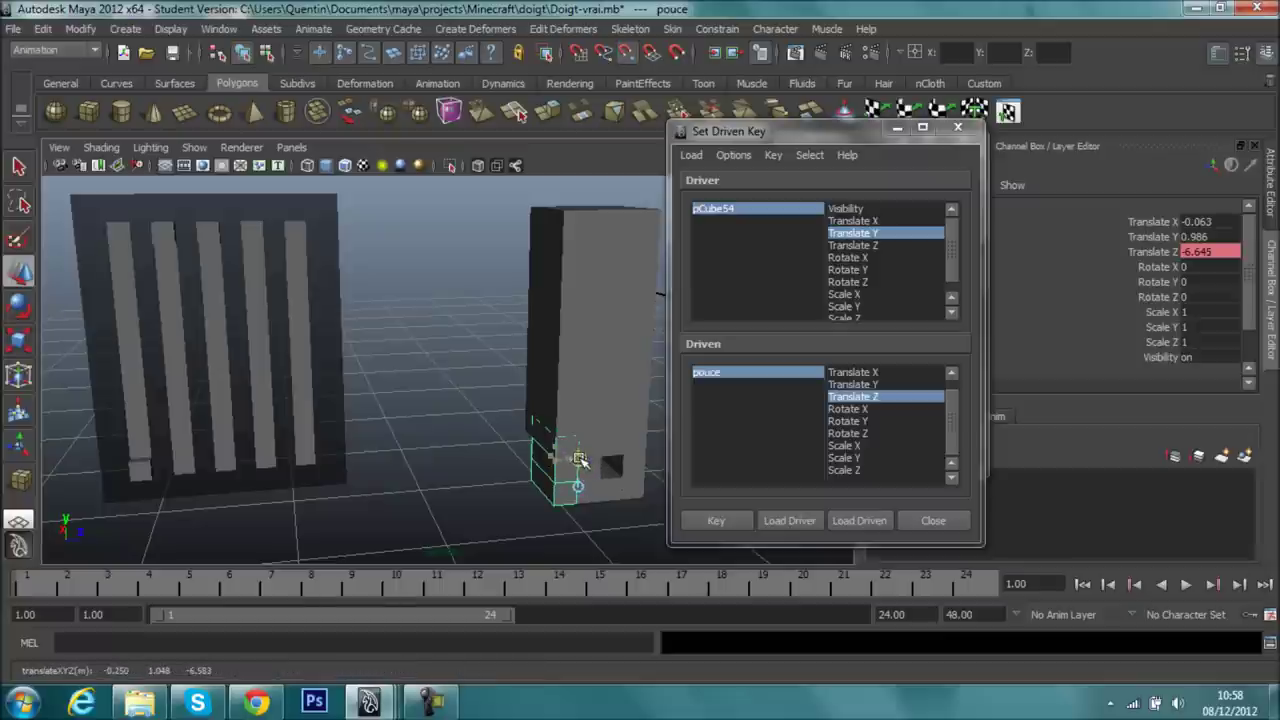
{"action": "left_click_drag", "start_coordinate": [624, 492], "coordinate": [597, 497], "text": "alt"}
{"action": "key", "text": "Insert"}
- Slide pouce out to Translate Z -6.77, key it, then raise the slider to test
{"action": "left_click_drag", "start_coordinate": [609, 447], "coordinate": [576, 455]}
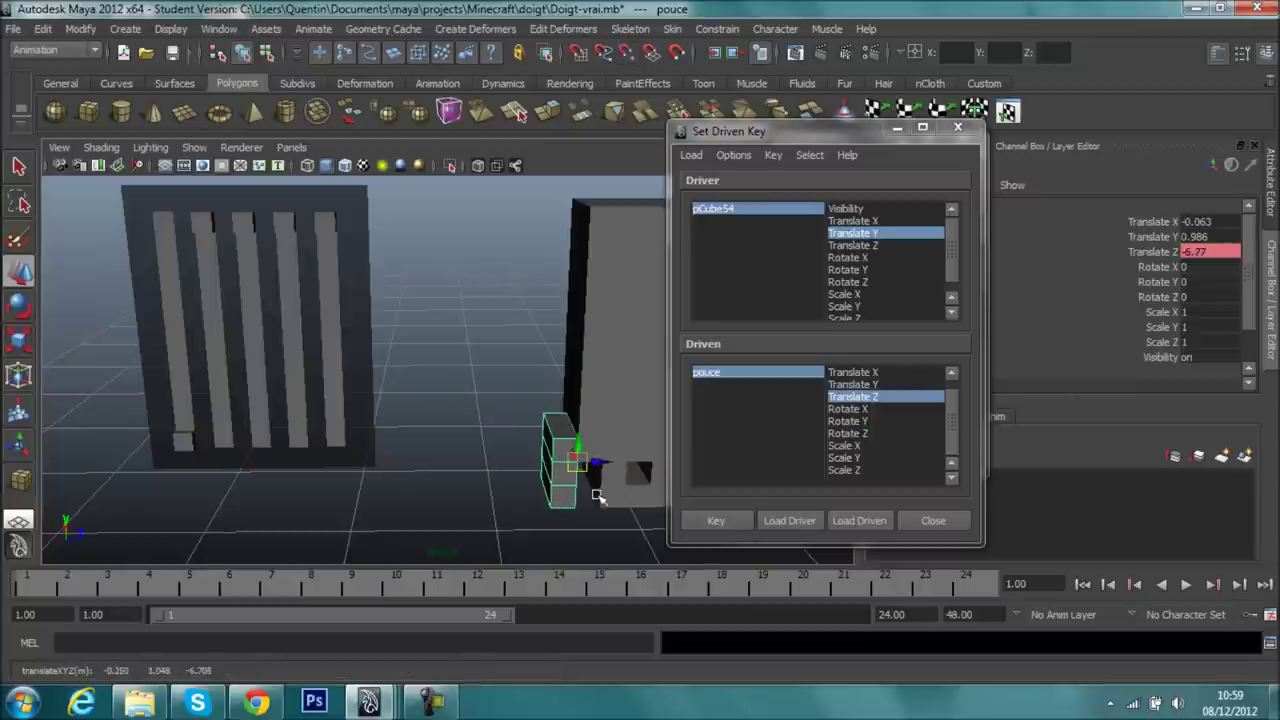
{"action": "left_click_drag", "start_coordinate": [597, 497], "coordinate": [586, 448], "text": "alt"}
{"action": "left_click", "coordinate": [716, 520]}
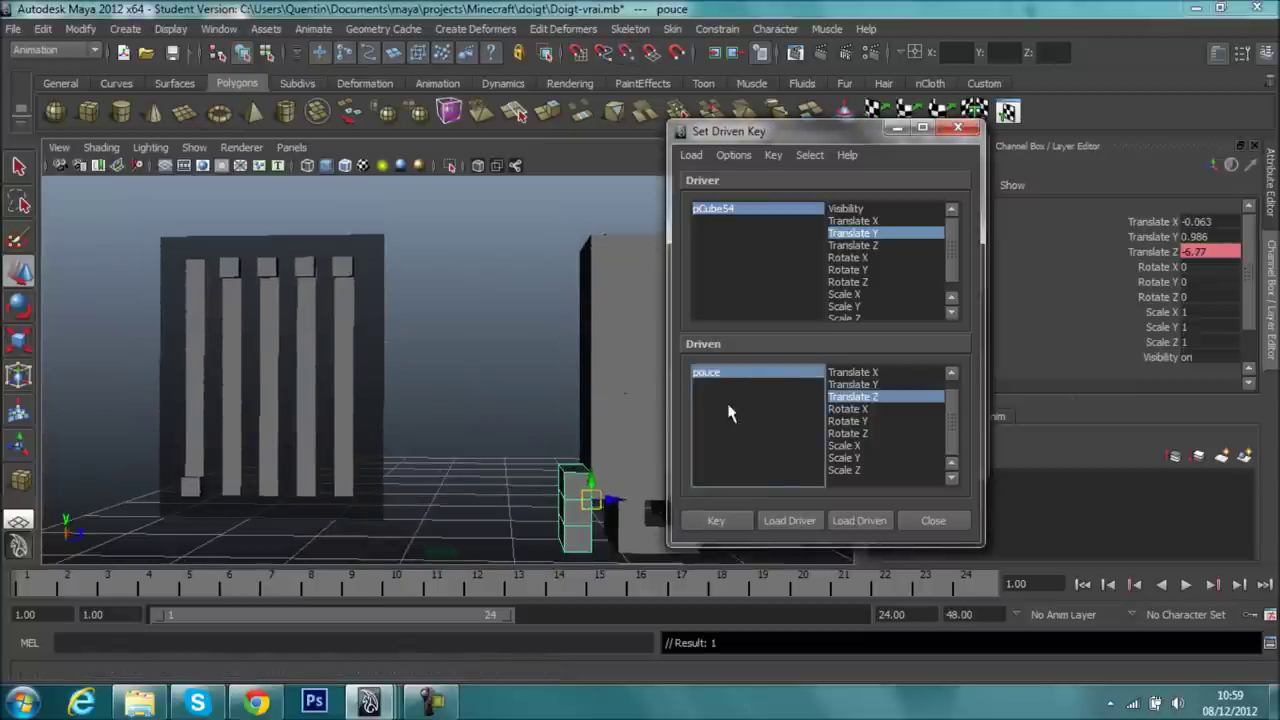
{"action": "left_click", "coordinate": [190, 495]}
{"action": "middle_click_drag", "start_coordinate": [190, 495], "coordinate": [153, 455], "text": "alt"}
{"action": "mouse_move", "coordinate": [164, 432]}
{"action": "left_mouse_down"}
{"action": "mouse_move", "coordinate": [254, 136]}
{"action": "mouse_move", "coordinate": [273, 437]}
{"action": "left_mouse_up"}
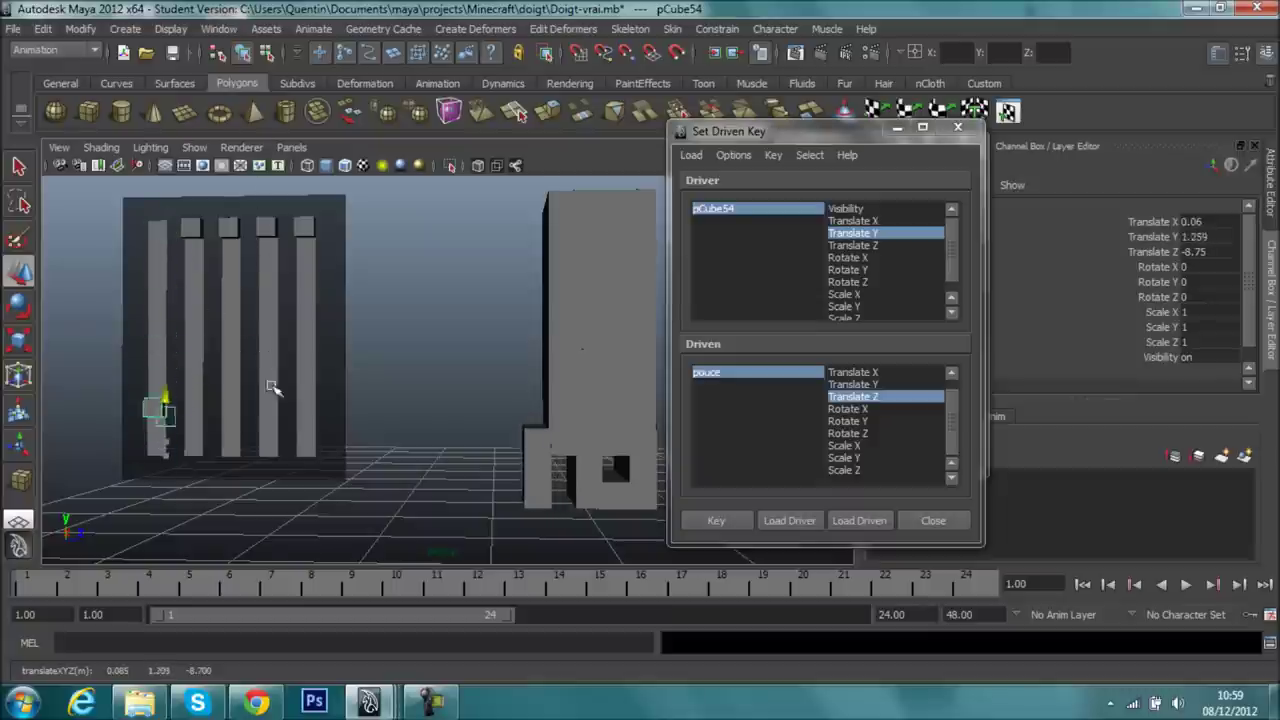
- Slide pCube54 up the grille to check the thumb's slide, then close Set Driven Key
{"action": "mouse_move", "coordinate": [397, 402]}
{"action": "left_mouse_down", "text": "alt"}
{"action": "mouse_move", "coordinate": [420, 429]}
{"action": "mouse_move", "coordinate": [537, 449]}
{"action": "mouse_move", "coordinate": [586, 406]}
{"action": "mouse_move", "coordinate": [481, 319]}
{"action": "mouse_move", "coordinate": [429, 411]}
{"action": "mouse_move", "coordinate": [306, 446]}
{"action": "mouse_move", "coordinate": [469, 429]}
{"action": "mouse_move", "coordinate": [440, 420]}
{"action": "mouse_move", "coordinate": [420, 451]}
{"action": "left_mouse_up", "text": "alt"}
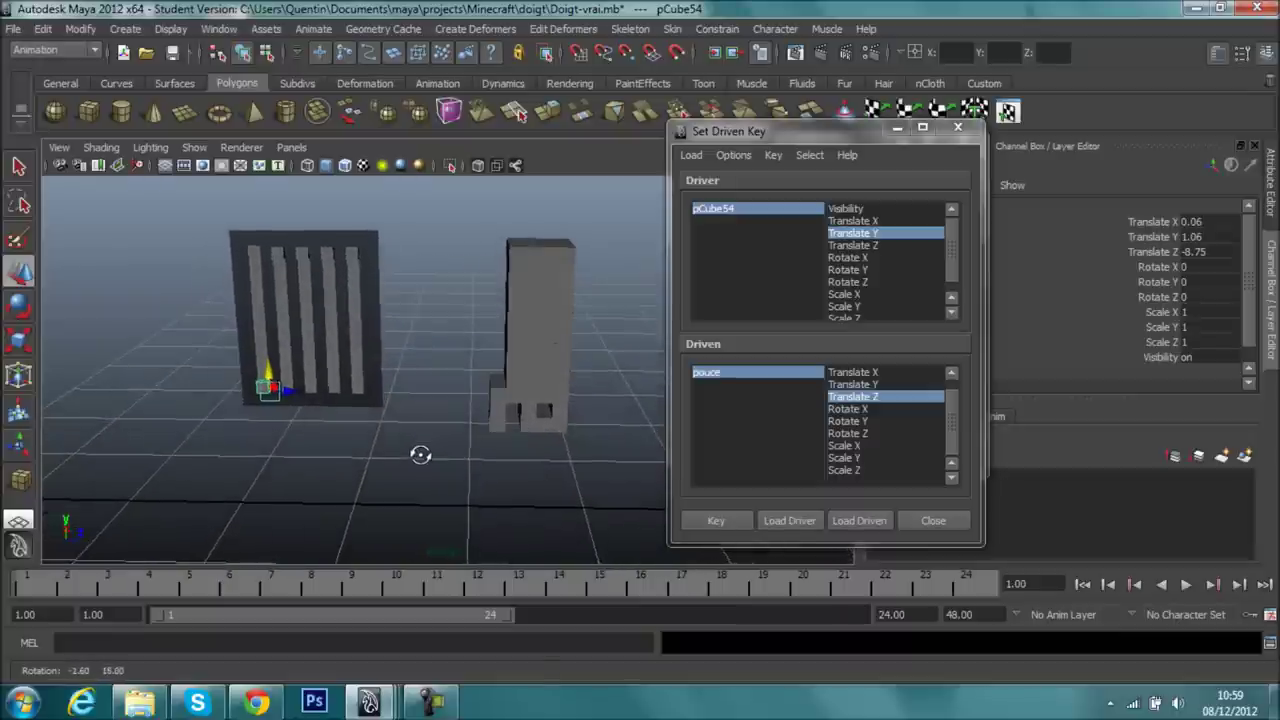
{"action": "mouse_move", "coordinate": [266, 372]}
{"action": "left_mouse_down"}
{"action": "mouse_move", "coordinate": [274, 296]}
{"action": "mouse_move", "coordinate": [262, 245]}
{"action": "left_mouse_up"}
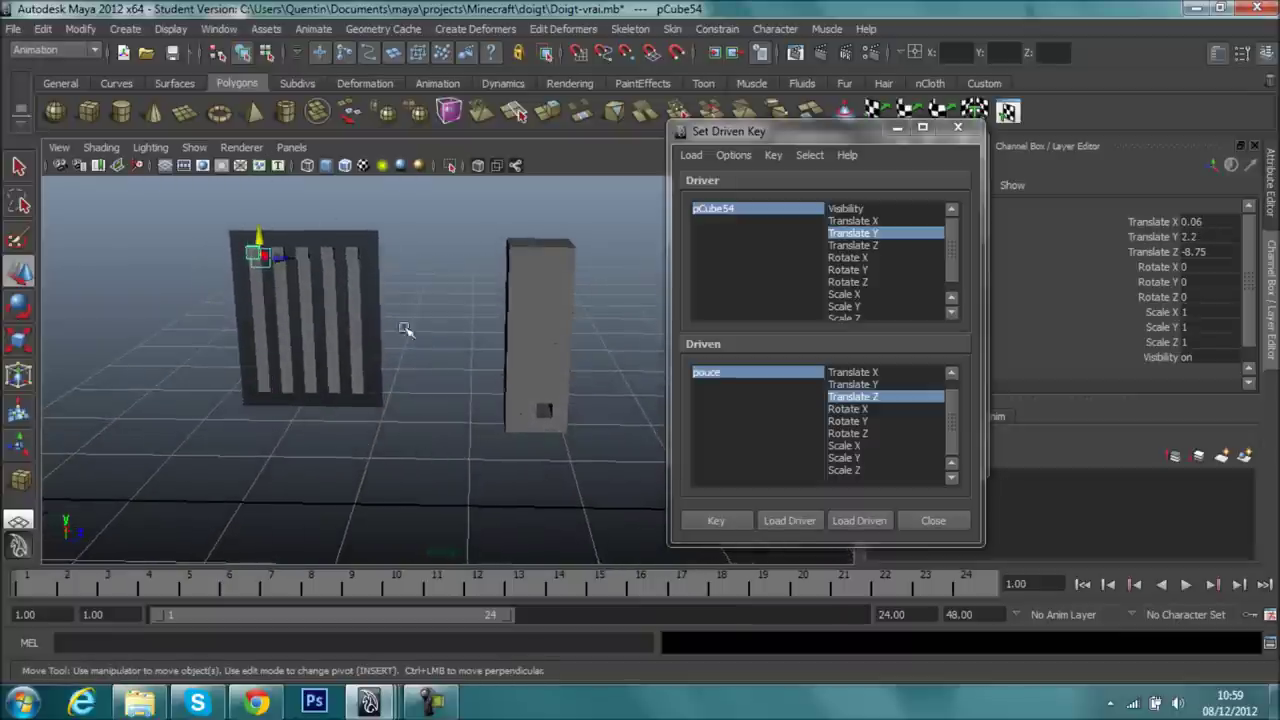
{"action": "scroll", "coordinate": [370, 278], "scroll_direction": "up", "scroll_amount": 3}
{"action": "scroll", "coordinate": [368, 279], "scroll_direction": "down", "scroll_amount": 3}
{"action": "left_click", "coordinate": [329, 264]}
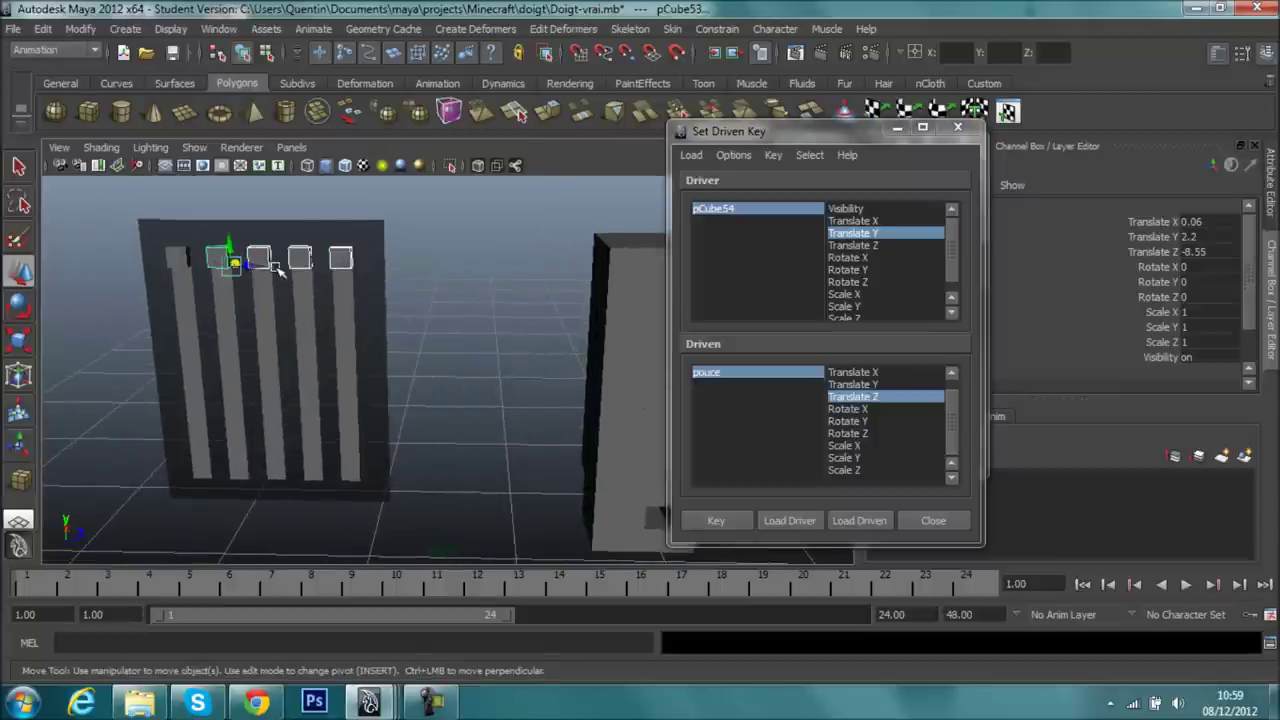
{"action": "left_click", "coordinate": [414, 306]}
{"action": "mouse_move", "coordinate": [469, 363]}
{"action": "left_mouse_down", "text": "alt"}
{"action": "mouse_move", "coordinate": [585, 326]}
{"action": "mouse_move", "coordinate": [580, 263]}
{"action": "mouse_move", "coordinate": [497, 357]}
{"action": "mouse_move", "coordinate": [455, 362]}
{"action": "mouse_move", "coordinate": [329, 334]}
{"action": "mouse_move", "coordinate": [360, 320]}
{"action": "left_mouse_up", "text": "alt"}
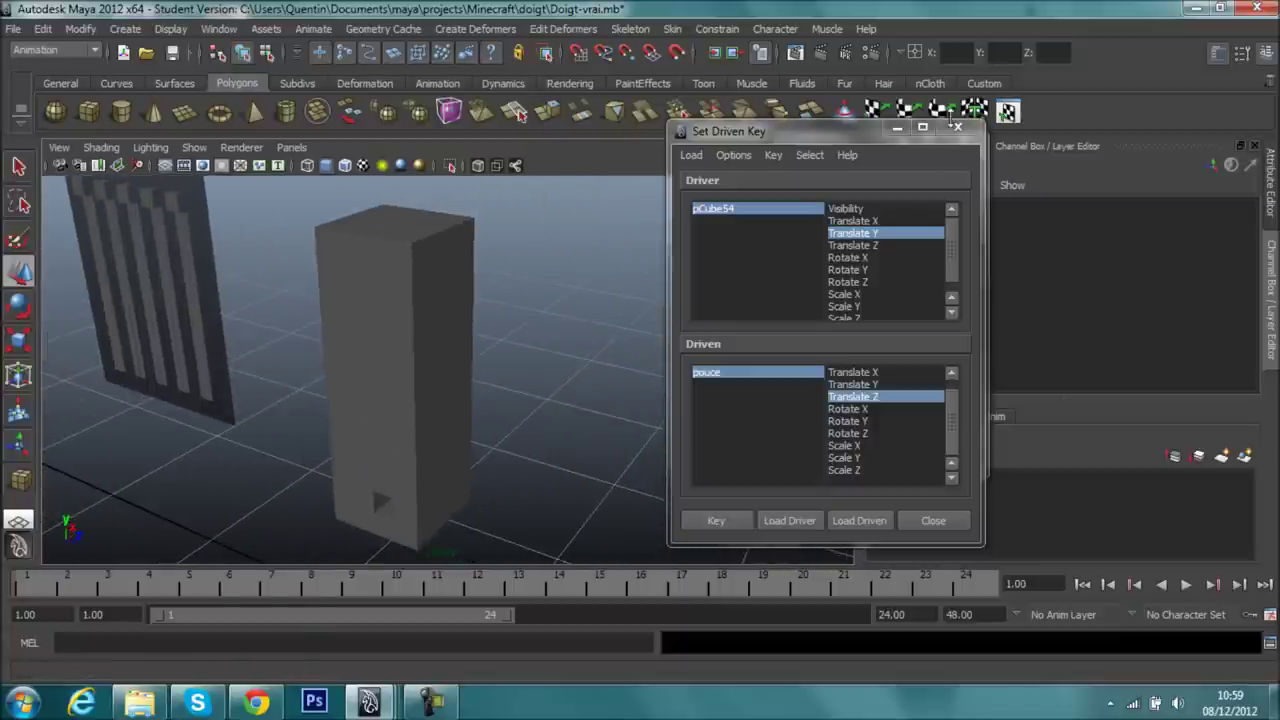
{"action": "left_click", "coordinate": [954, 126]}
{"action": "scroll", "coordinate": [604, 368], "scroll_direction": "down", "scroll_amount": 3}
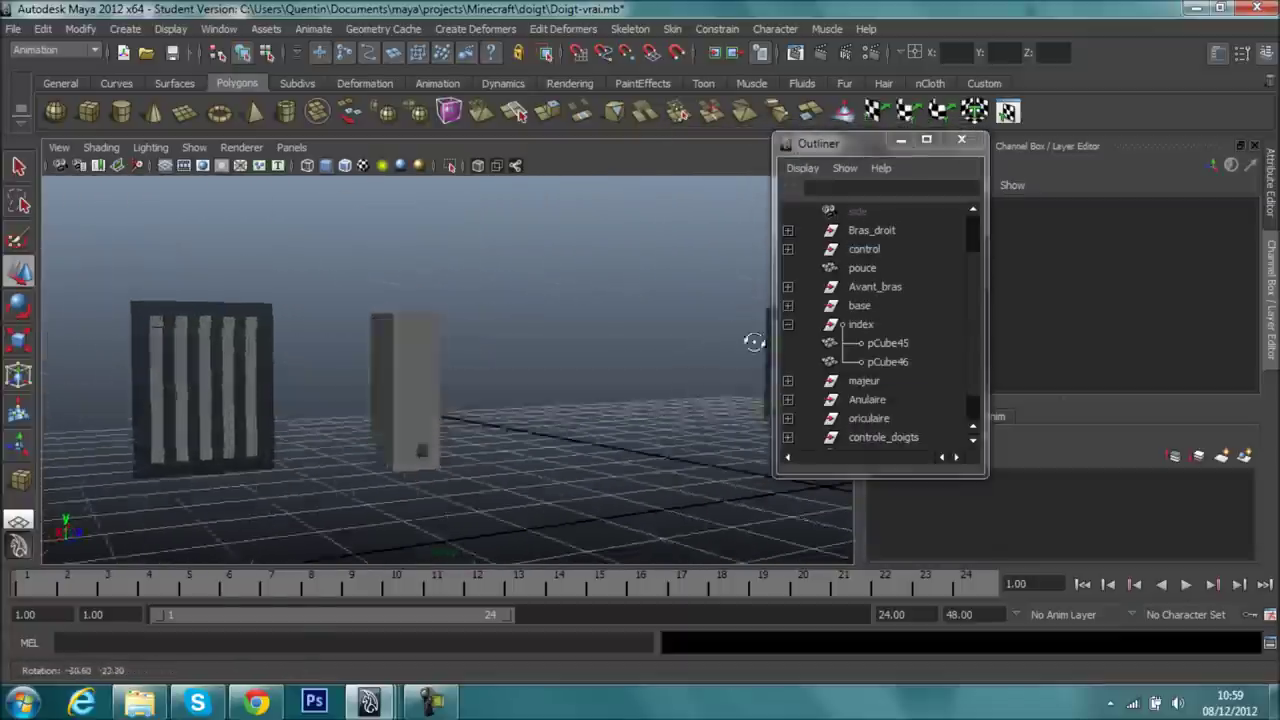
{"action": "left_click_drag", "start_coordinate": [754, 342], "coordinate": [496, 396], "text": "alt"}
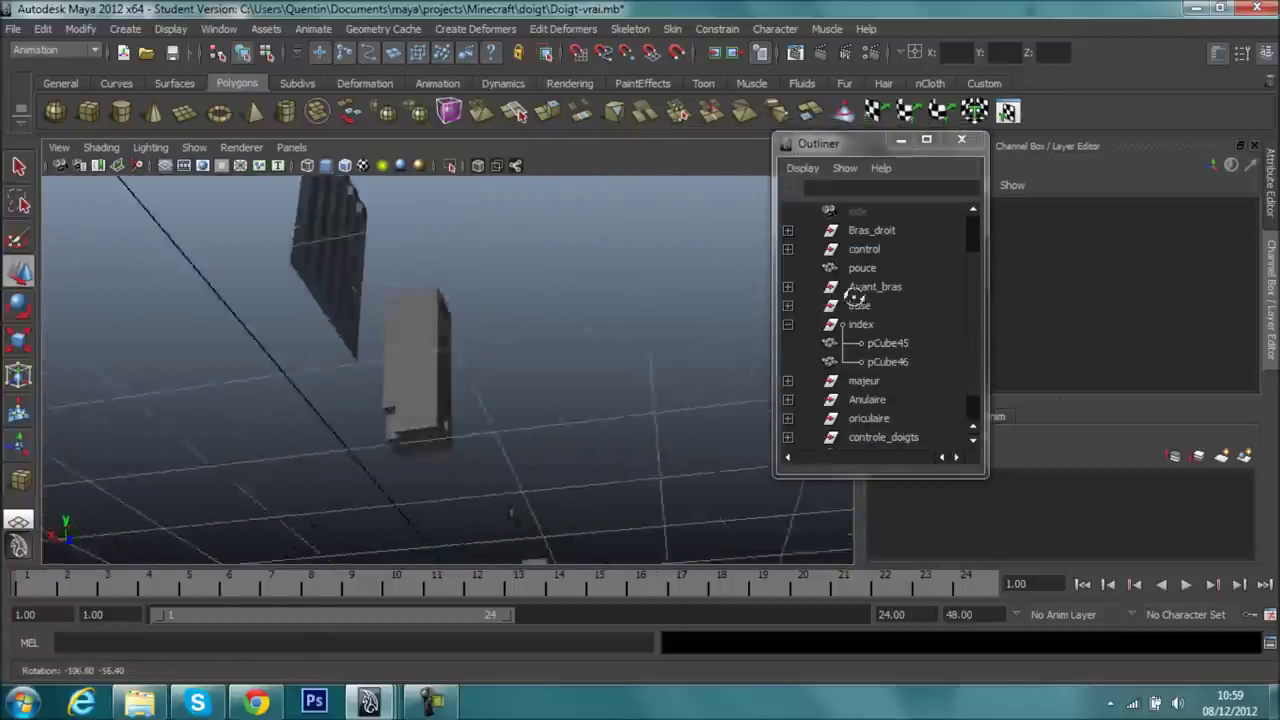
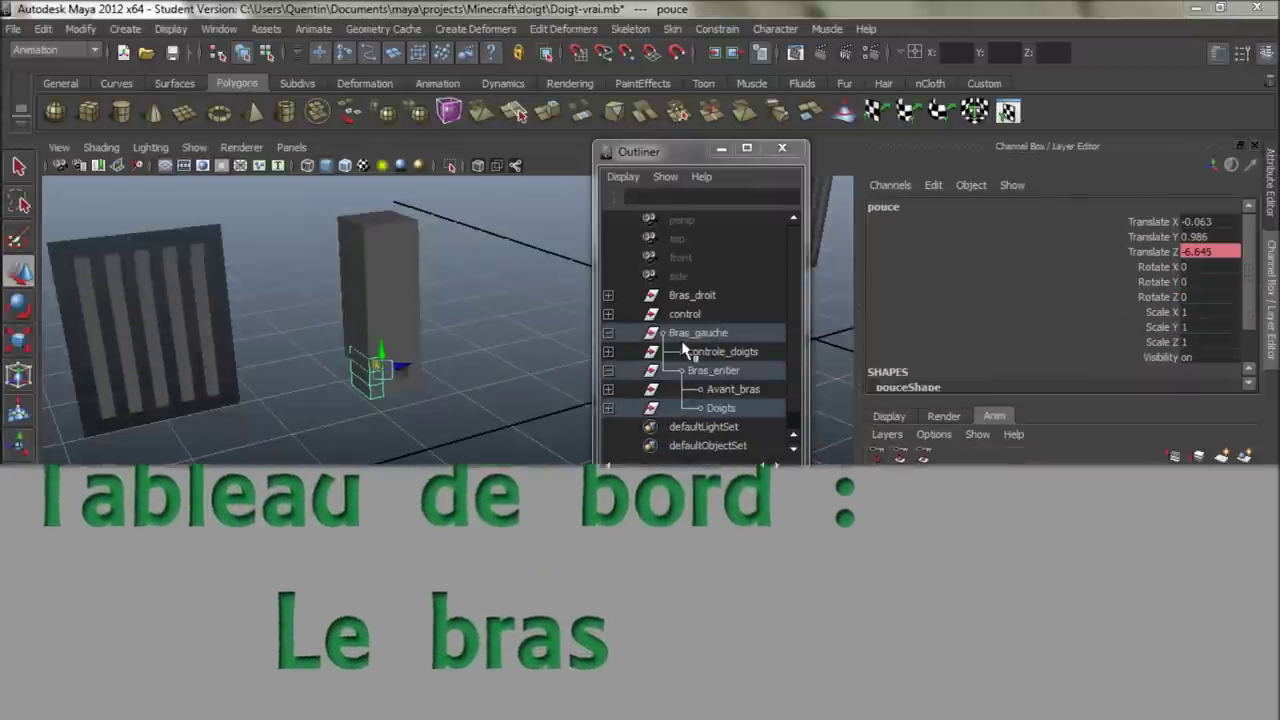
- Orbit around the arm and expand Doigts in the Outliner to inspect the finger joints
{"action": "left_click_drag", "start_coordinate": [491, 386], "coordinate": [414, 406], "text": "alt"}
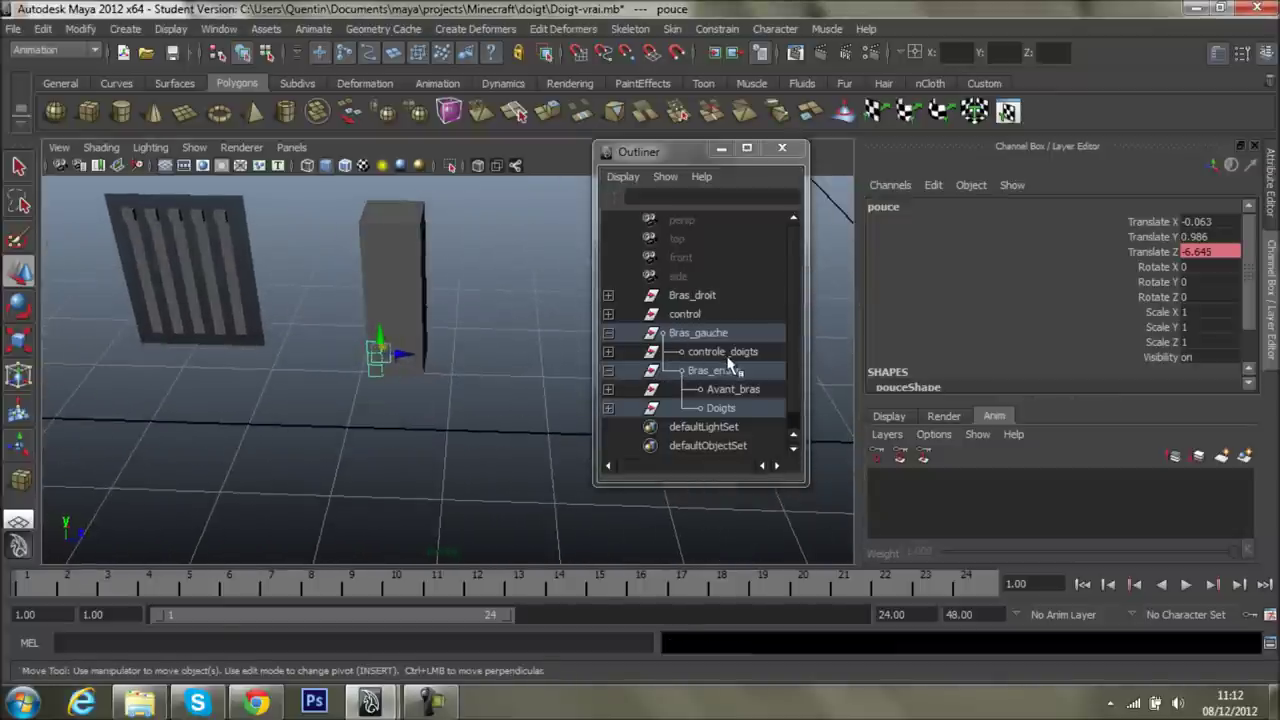
{"action": "mouse_move", "coordinate": [465, 404]}
{"action": "left_mouse_down", "text": "alt"}
{"action": "mouse_move", "coordinate": [409, 457]}
{"action": "mouse_move", "coordinate": [357, 434]}
{"action": "mouse_move", "coordinate": [537, 443]}
{"action": "left_mouse_up", "text": "alt"}
{"action": "scroll", "coordinate": [412, 457], "scroll_direction": "up", "scroll_amount": 3}
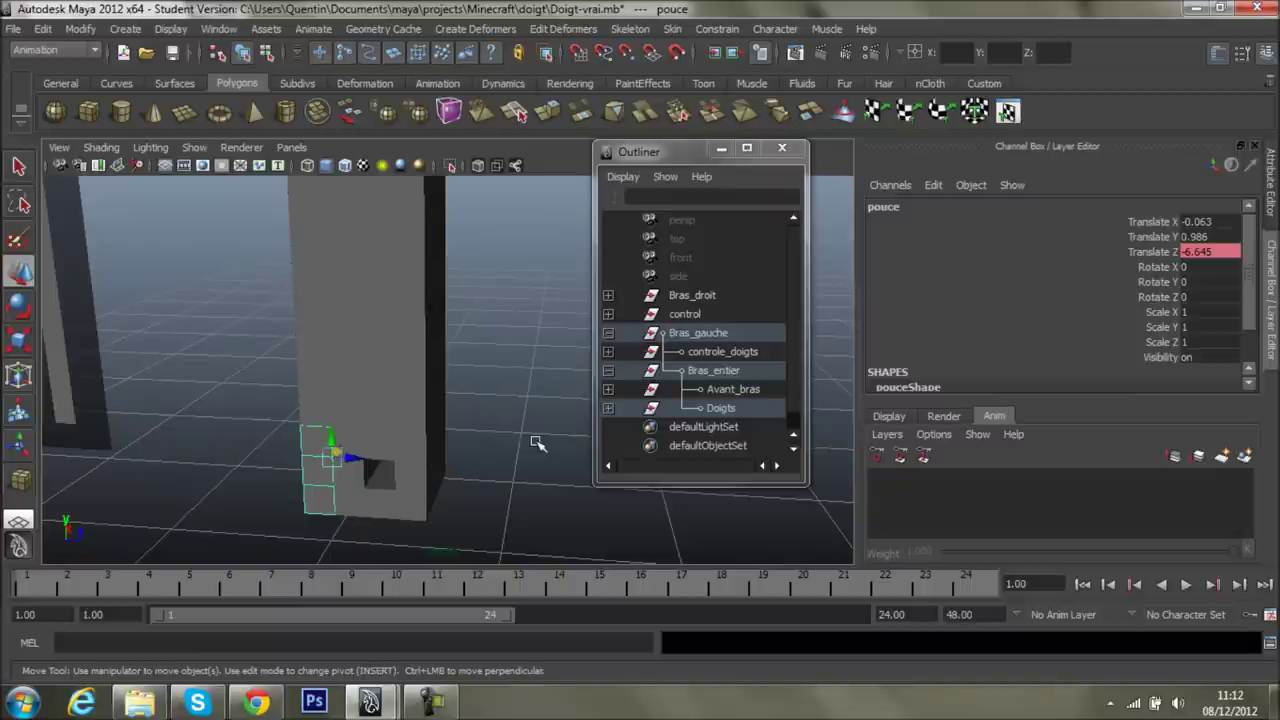
{"action": "scroll", "coordinate": [566, 355], "scroll_direction": "down", "scroll_amount": 2}
{"action": "mouse_move", "coordinate": [480, 434]}
{"action": "left_mouse_down", "text": "alt"}
{"action": "mouse_move", "coordinate": [554, 443]}
{"action": "mouse_move", "coordinate": [443, 449]}
{"action": "mouse_move", "coordinate": [443, 500]}
{"action": "mouse_move", "coordinate": [486, 457]}
{"action": "mouse_move", "coordinate": [465, 476]}
{"action": "mouse_move", "coordinate": [463, 455]}
{"action": "left_mouse_up", "text": "alt"}
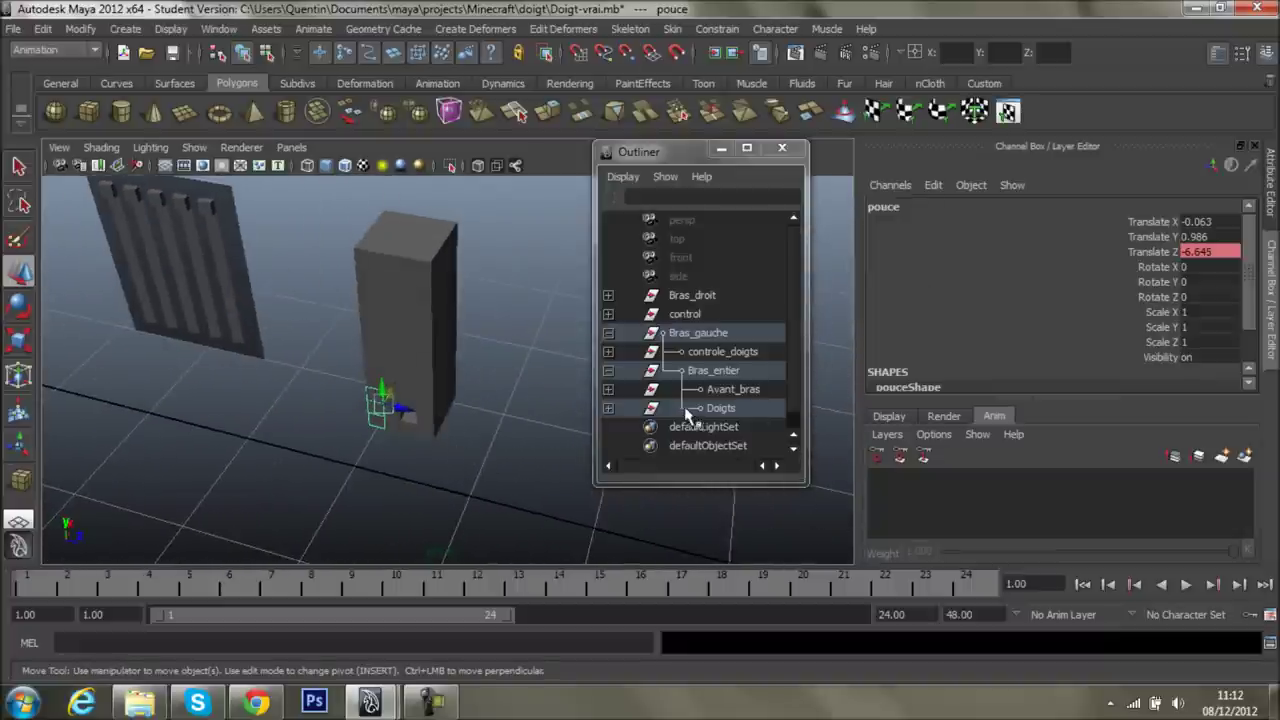
{"action": "left_click", "coordinate": [608, 408]}
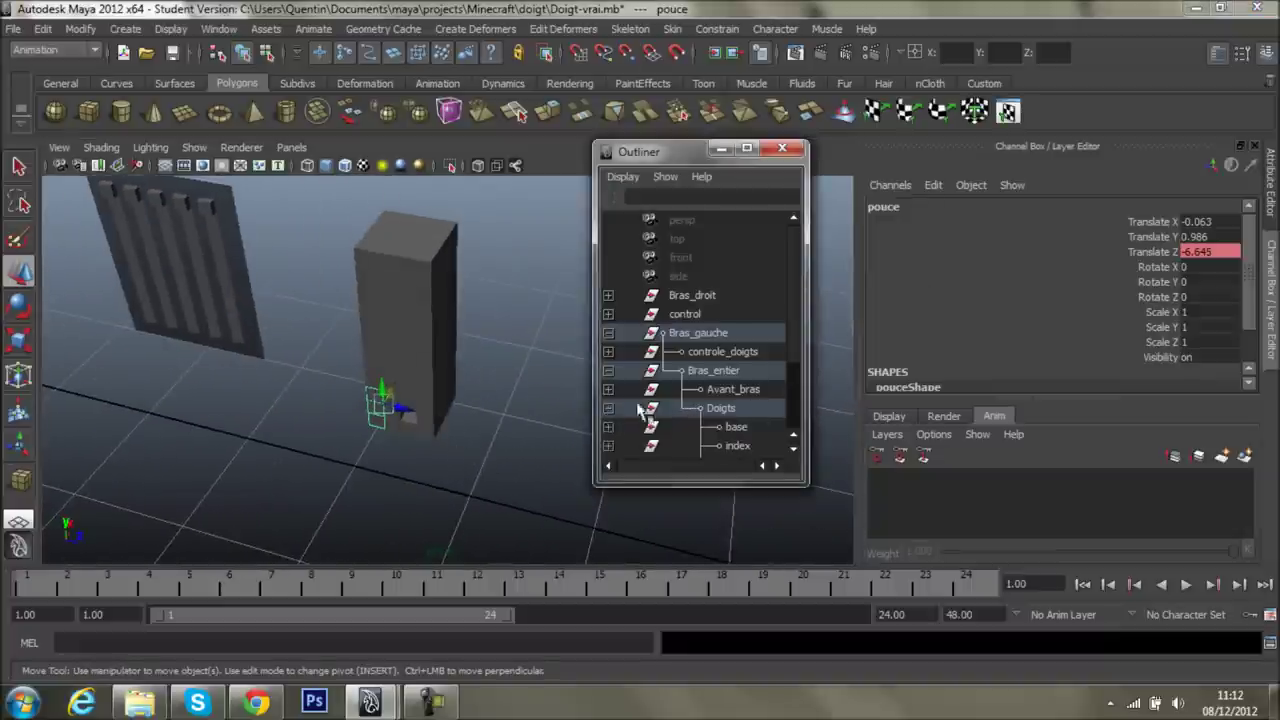
{"action": "scroll", "coordinate": [624, 418], "scroll_direction": "down", "scroll_amount": 3}
{"action": "left_click", "coordinate": [719, 414]}
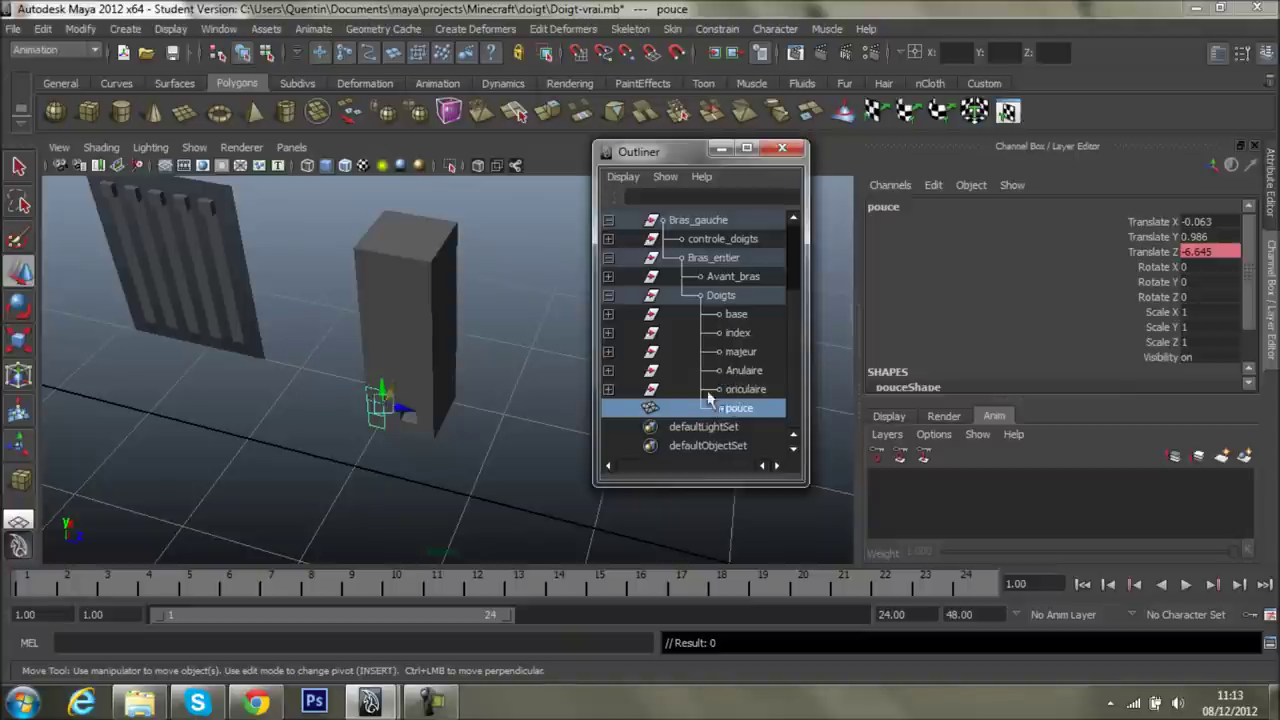
{"action": "left_click_drag", "start_coordinate": [517, 411], "coordinate": [528, 430], "text": "alt"}
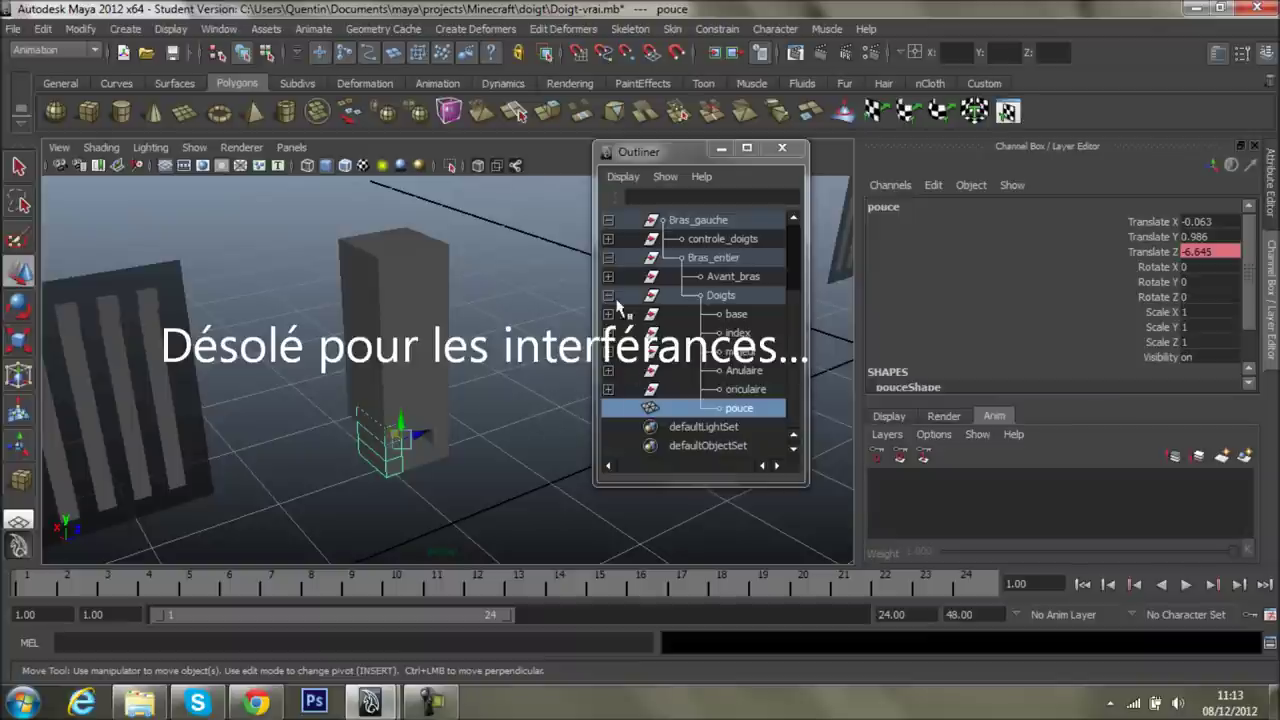
{"action": "left_click", "coordinate": [608, 295]}
{"action": "left_click", "coordinate": [608, 332]}
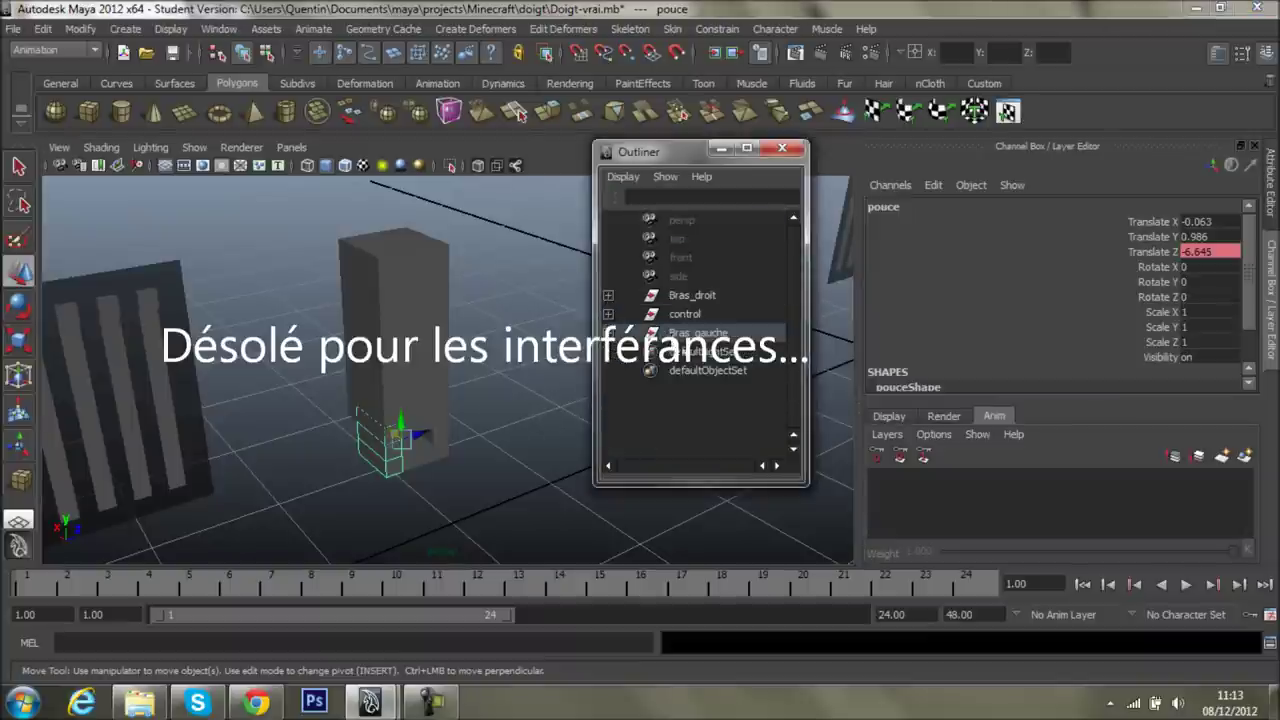
- Select Bras_gauche and browse its Bras_entier and Doigts hierarchy in the Outliner
{"action": "left_click", "coordinate": [697, 332]}
{"action": "left_click_drag", "start_coordinate": [430, 390], "coordinate": [408, 401], "text": "alt"}
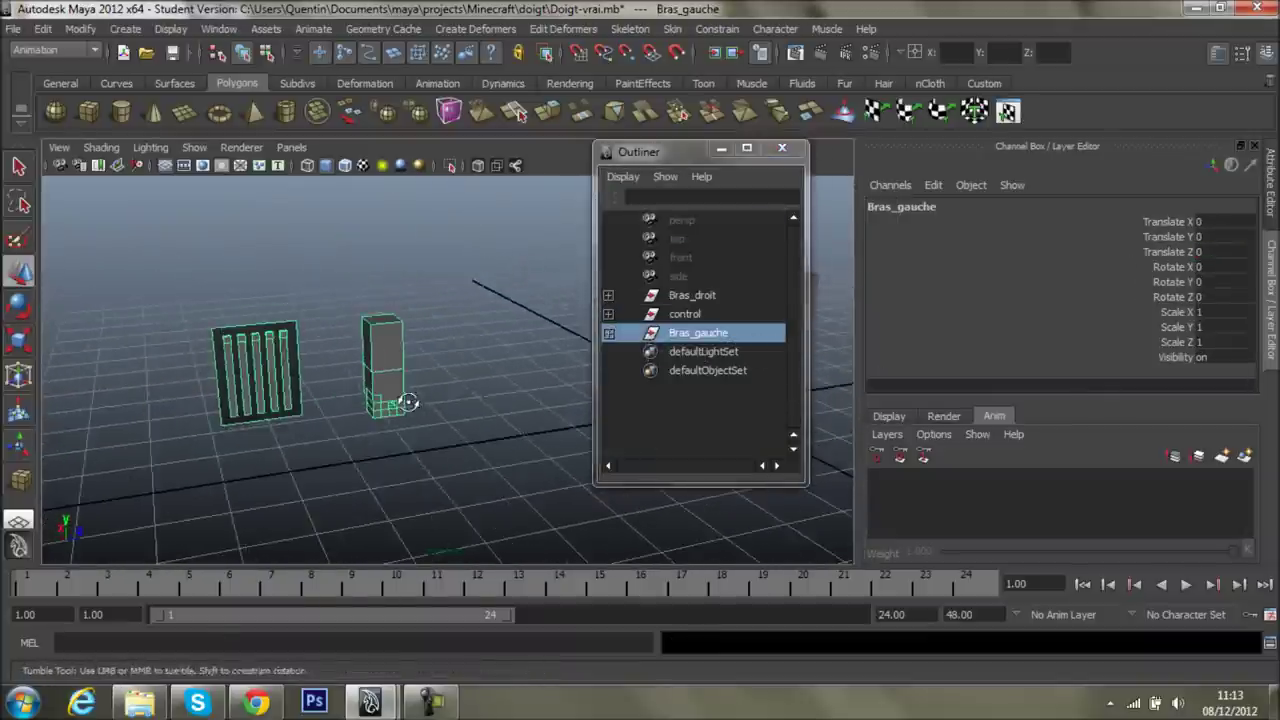
{"action": "left_click_drag", "start_coordinate": [408, 401], "coordinate": [351, 400], "text": "alt"}
{"action": "right_click_drag", "start_coordinate": [351, 400], "coordinate": [580, 457], "text": "alt"}
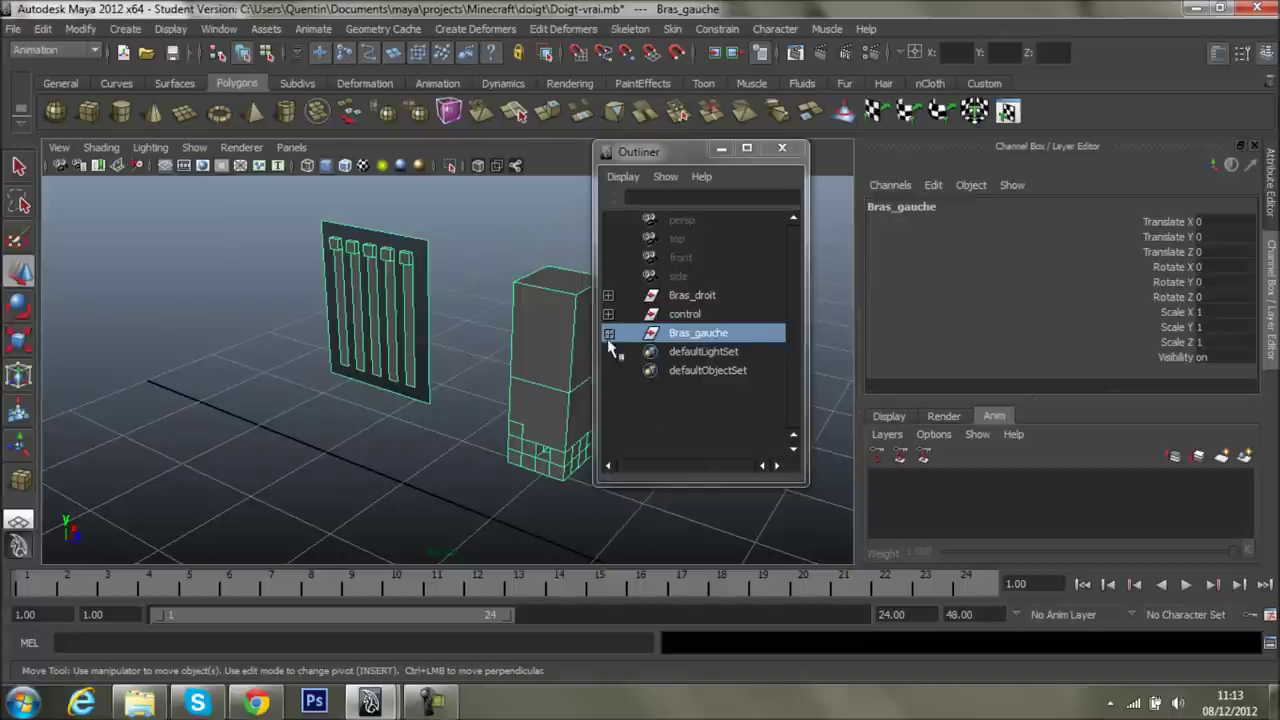
{"action": "left_click", "coordinate": [608, 334]}
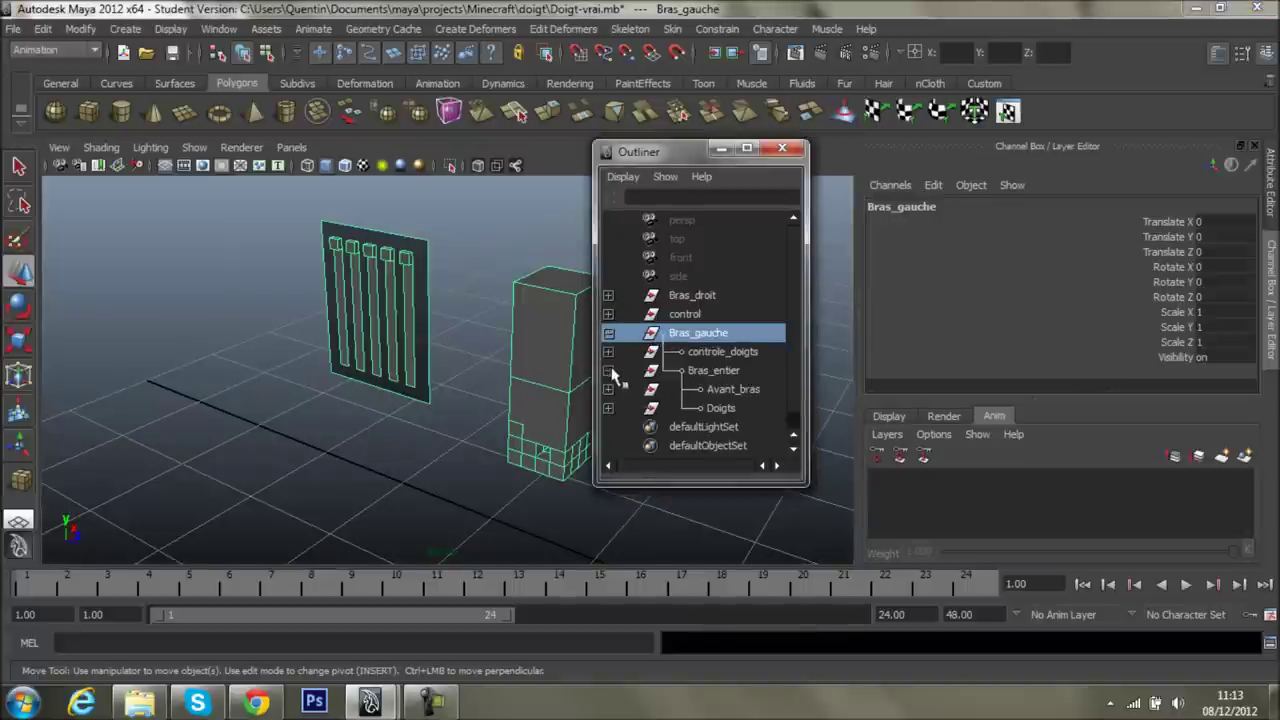
{"action": "left_click", "coordinate": [608, 408]}
{"action": "scroll", "coordinate": [706, 398], "scroll_direction": "down", "scroll_amount": 2}
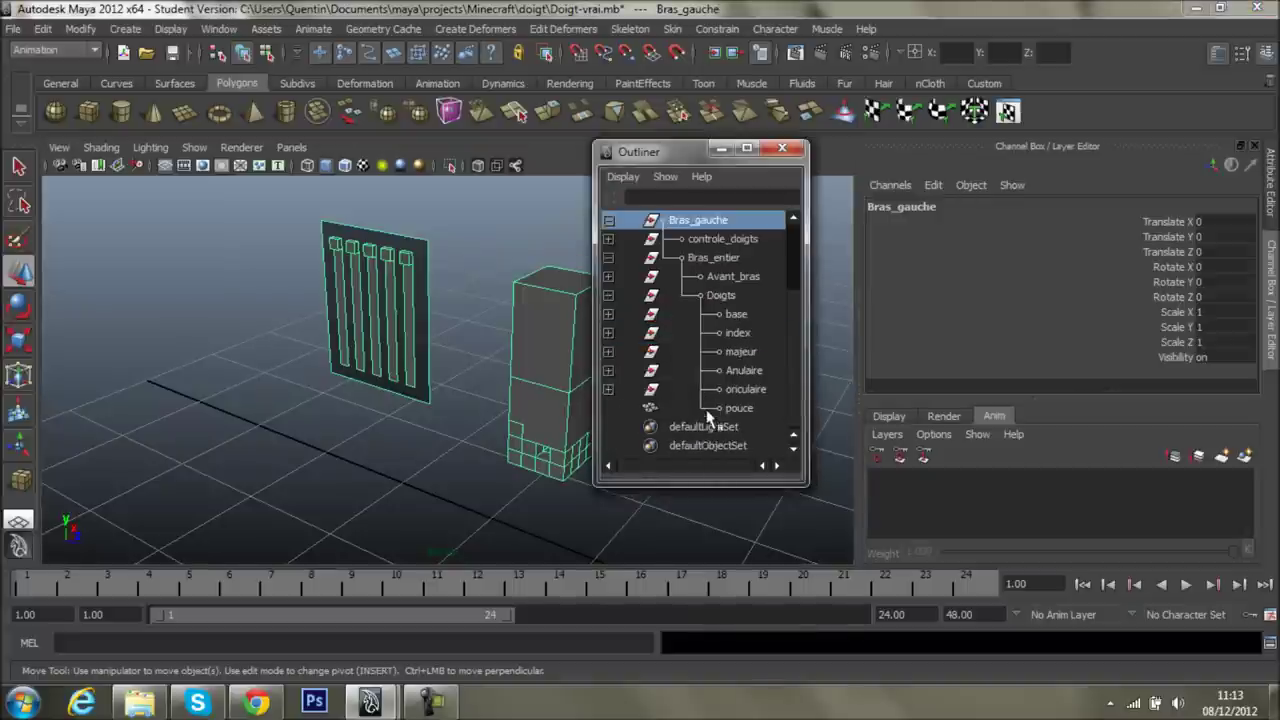
{"action": "left_click", "coordinate": [607, 220]}
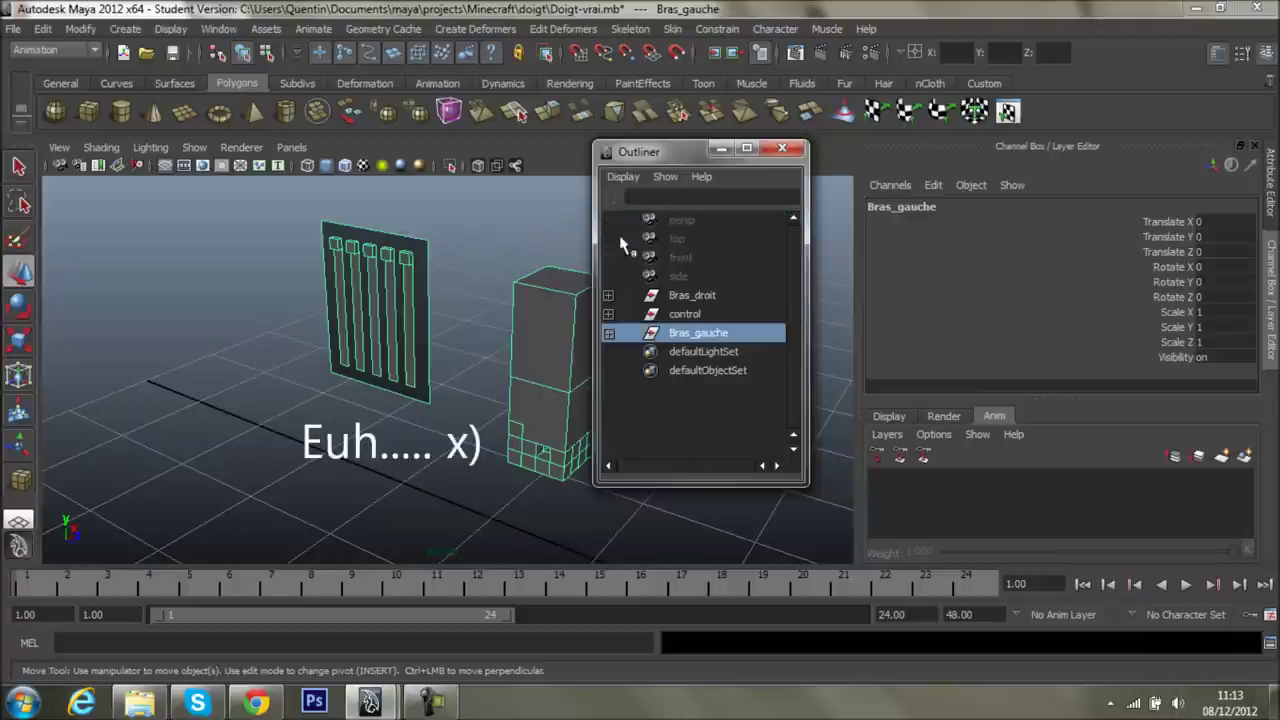
{"action": "left_click", "coordinate": [608, 333]}
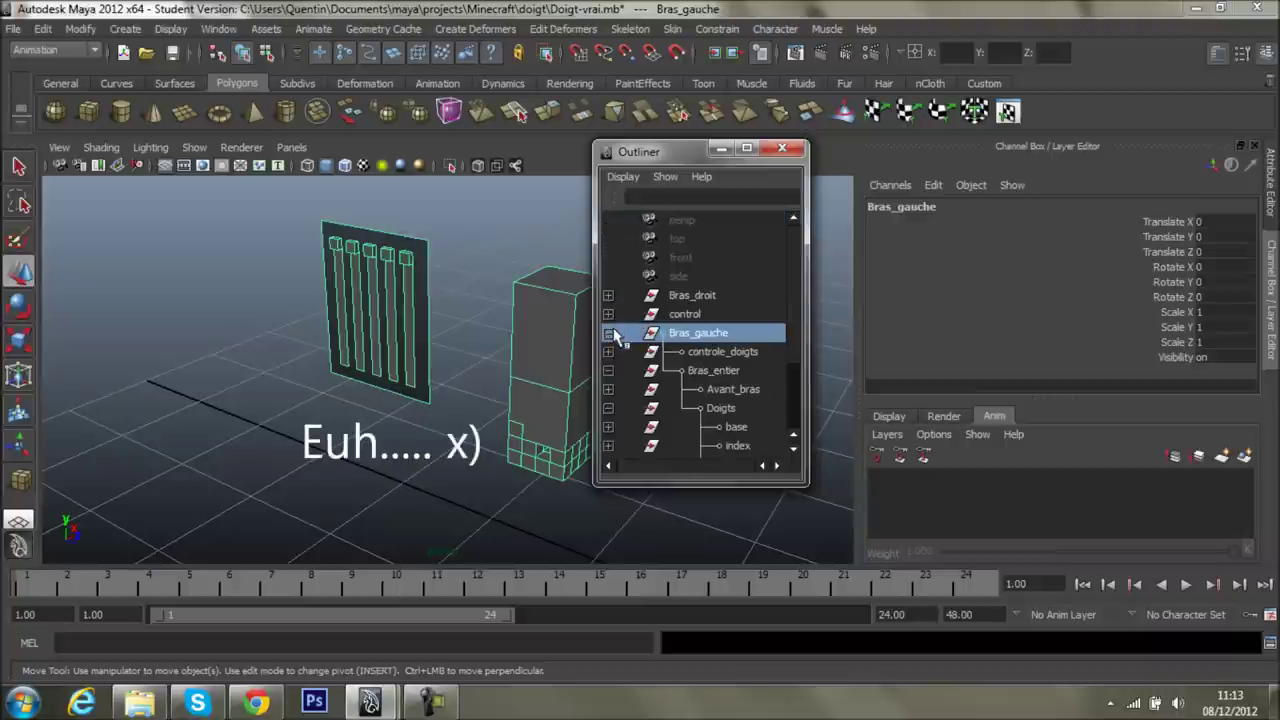
{"action": "scroll", "coordinate": [670, 375], "scroll_direction": "down", "scroll_amount": 3}
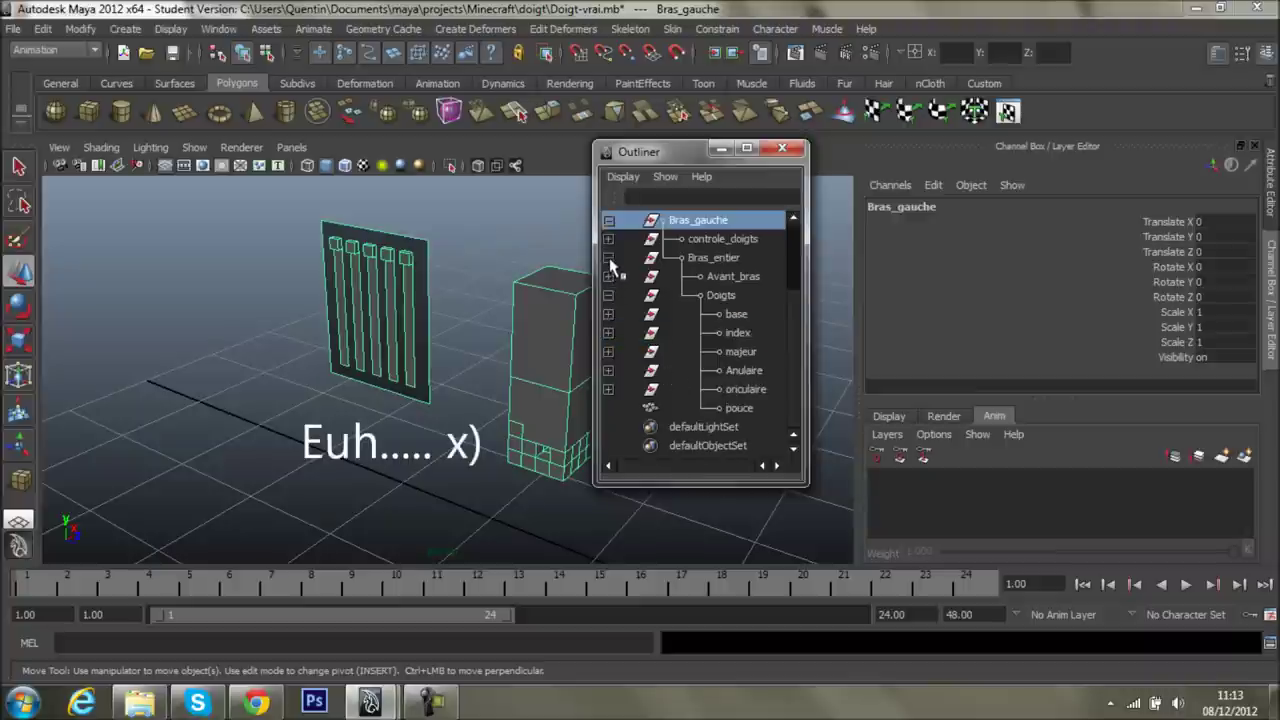
{"action": "left_click", "coordinate": [608, 257]}
- Duplicate the controle_doigts panel with Ctrl+D
{"action": "left_click", "coordinate": [672, 351]}
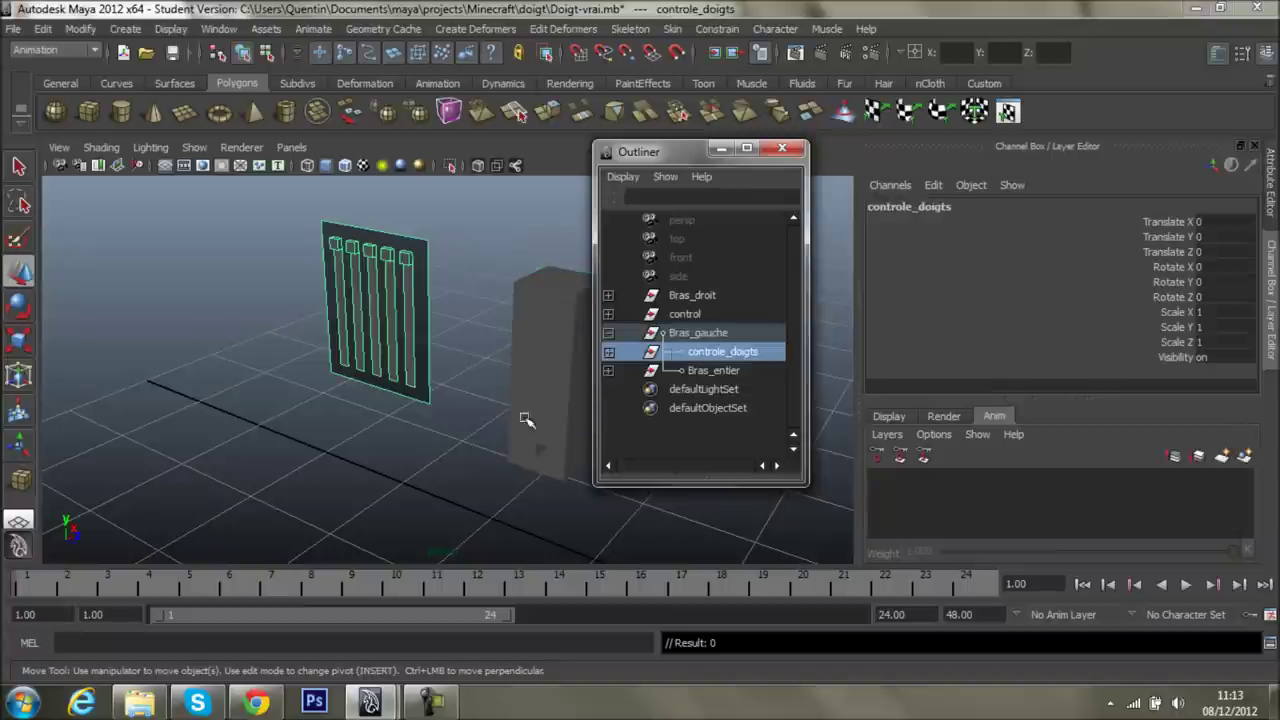
{"action": "mouse_move", "coordinate": [525, 418]}
{"action": "left_mouse_down", "text": "alt"}
{"action": "mouse_move", "coordinate": [571, 449]}
{"action": "mouse_move", "coordinate": [491, 440]}
{"action": "mouse_move", "coordinate": [590, 420]}
{"action": "left_mouse_up", "text": "alt"}
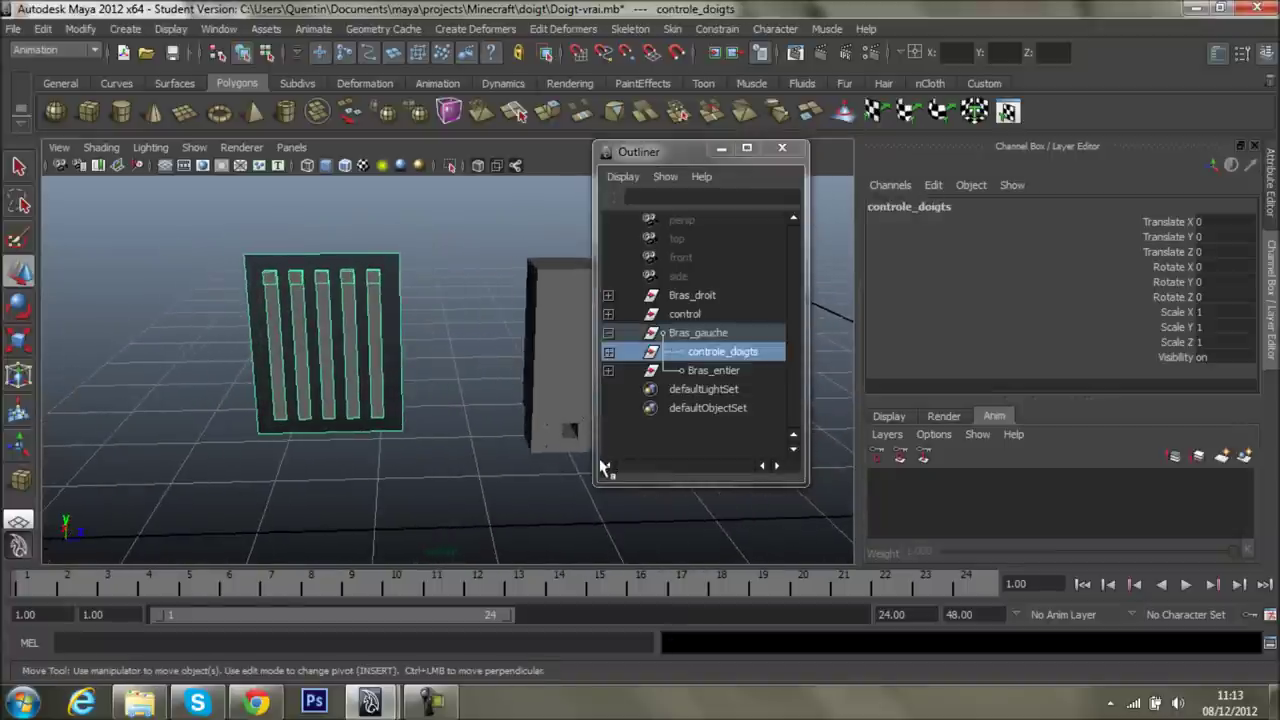
{"action": "key", "text": "ctrl+d"}
{"action": "mouse_move", "coordinate": [460, 434]}
{"action": "left_mouse_down", "text": "alt"}
{"action": "mouse_move", "coordinate": [394, 443]}
{"action": "mouse_move", "coordinate": [420, 440]}
{"action": "left_mouse_up", "text": "alt"}
{"action": "mouse_move", "coordinate": [200, 300]}
{"action": "left_mouse_down", "text": "alt"}
{"action": "mouse_move", "coordinate": [257, 366]}
{"action": "mouse_move", "coordinate": [240, 380]}
{"action": "left_mouse_up", "text": "alt"}
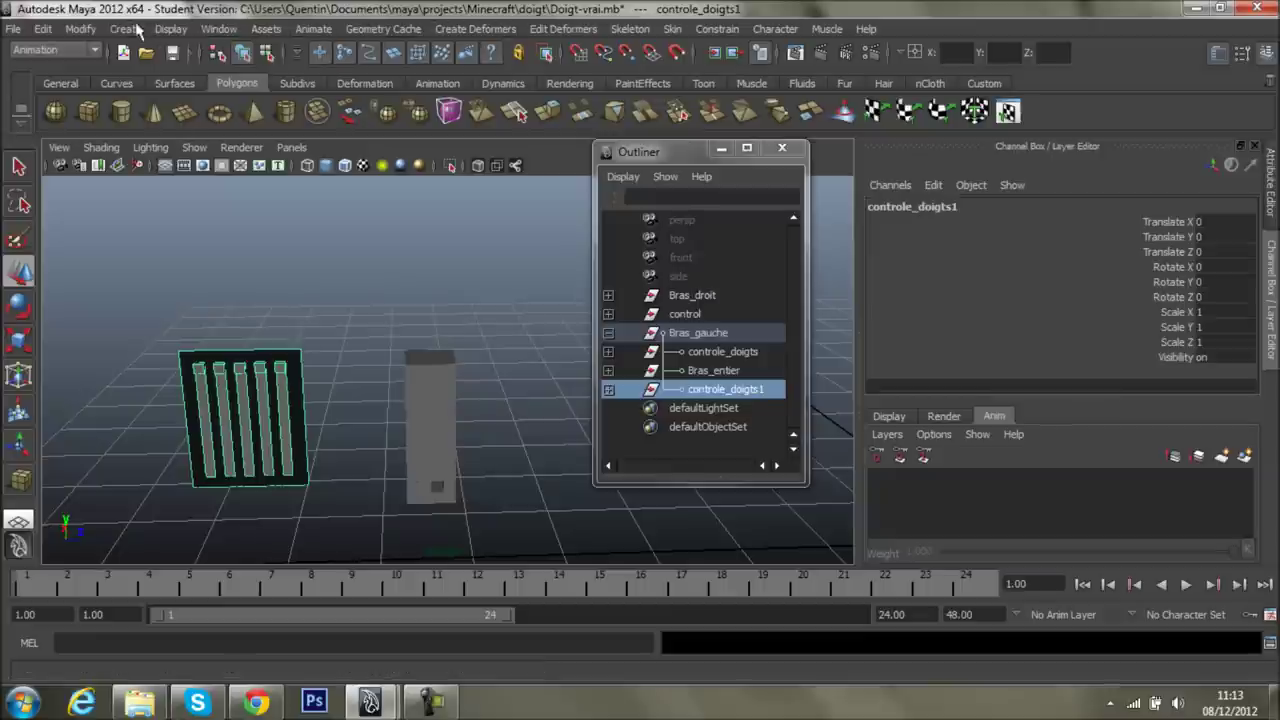
- Centre the pivot of the duplicate panel controle_doigts1 via Modify > Center Pivot
{"action": "left_click", "coordinate": [88, 29]}
{"action": "left_click", "coordinate": [113, 187]}
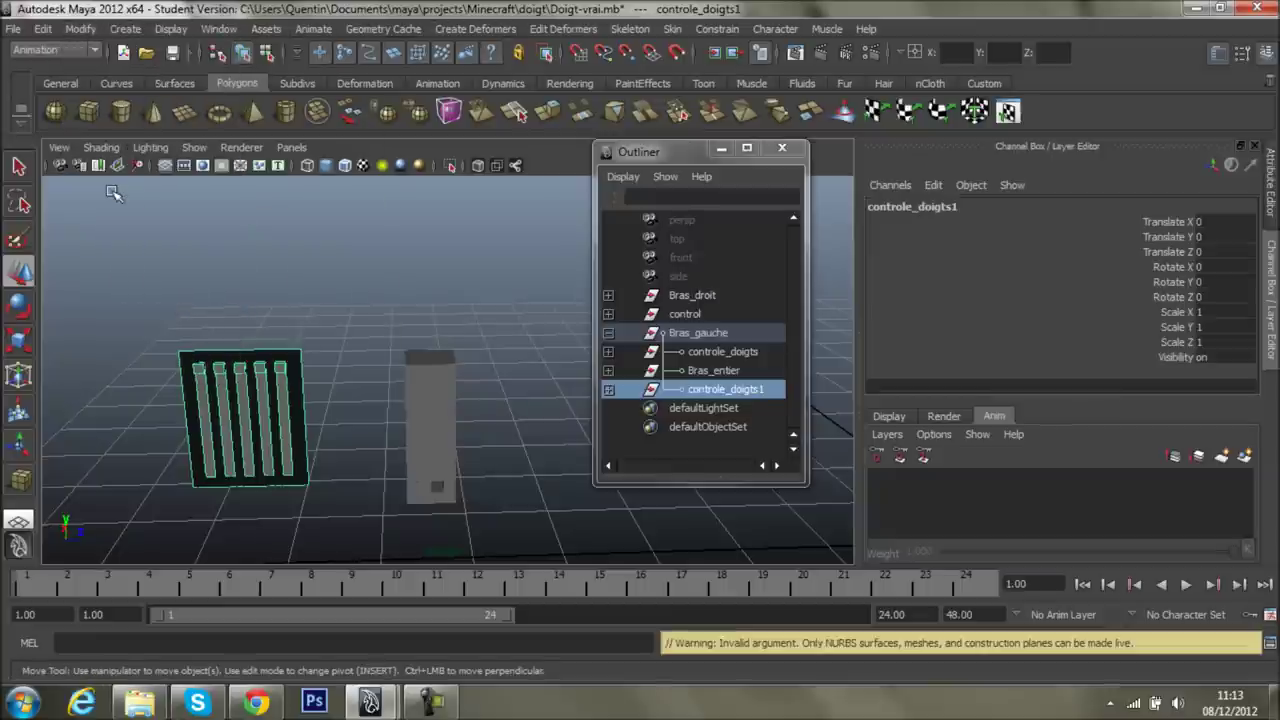
{"action": "left_click", "coordinate": [80, 29]}
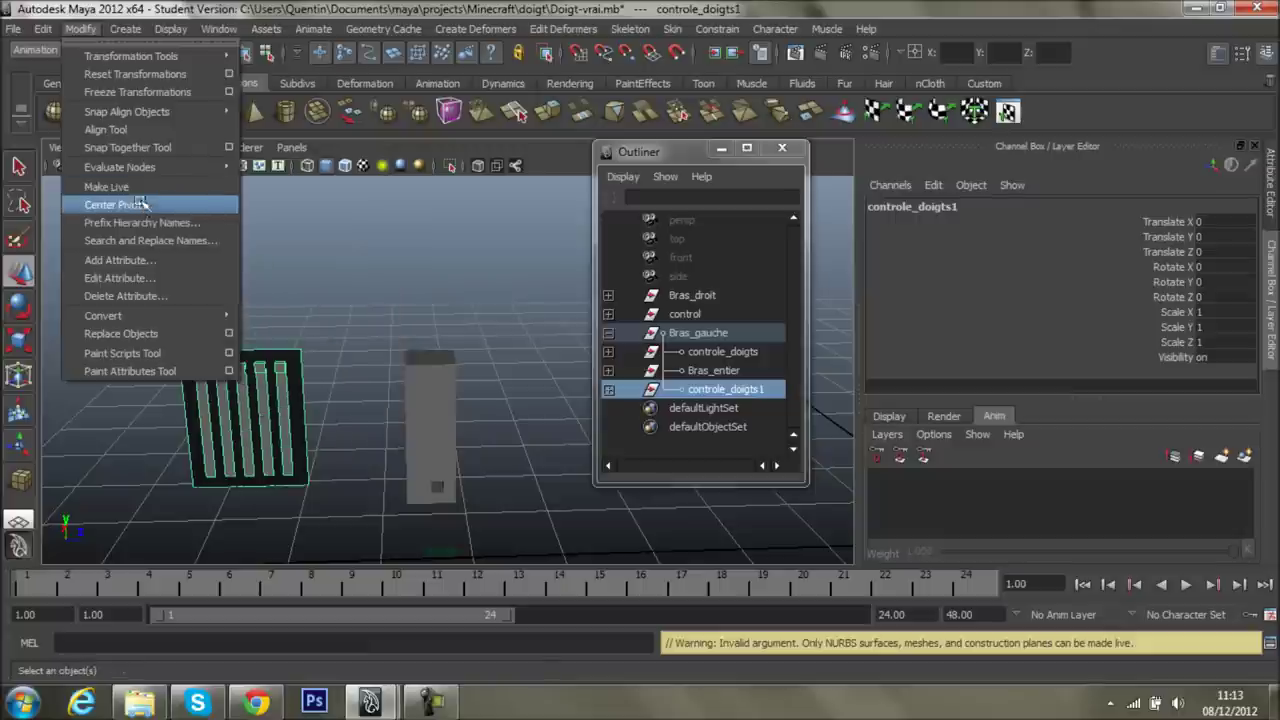
{"action": "left_click", "coordinate": [141, 201]}
- Move controle_doigts1 up and along Z to Translate Y 0.671, Z -1.486
{"action": "mouse_move", "coordinate": [243, 400]}
{"action": "left_mouse_down"}
{"action": "mouse_move", "coordinate": [214, 229]}
{"action": "mouse_move", "coordinate": [343, 306]}
{"action": "left_mouse_up"}
{"action": "middle_click_drag", "start_coordinate": [343, 306], "coordinate": [522, 308], "text": "alt"}
{"action": "mouse_move", "coordinate": [484, 306]}
{"action": "left_mouse_down"}
{"action": "mouse_move", "coordinate": [345, 311]}
{"action": "mouse_move", "coordinate": [337, 357]}
{"action": "left_mouse_up"}
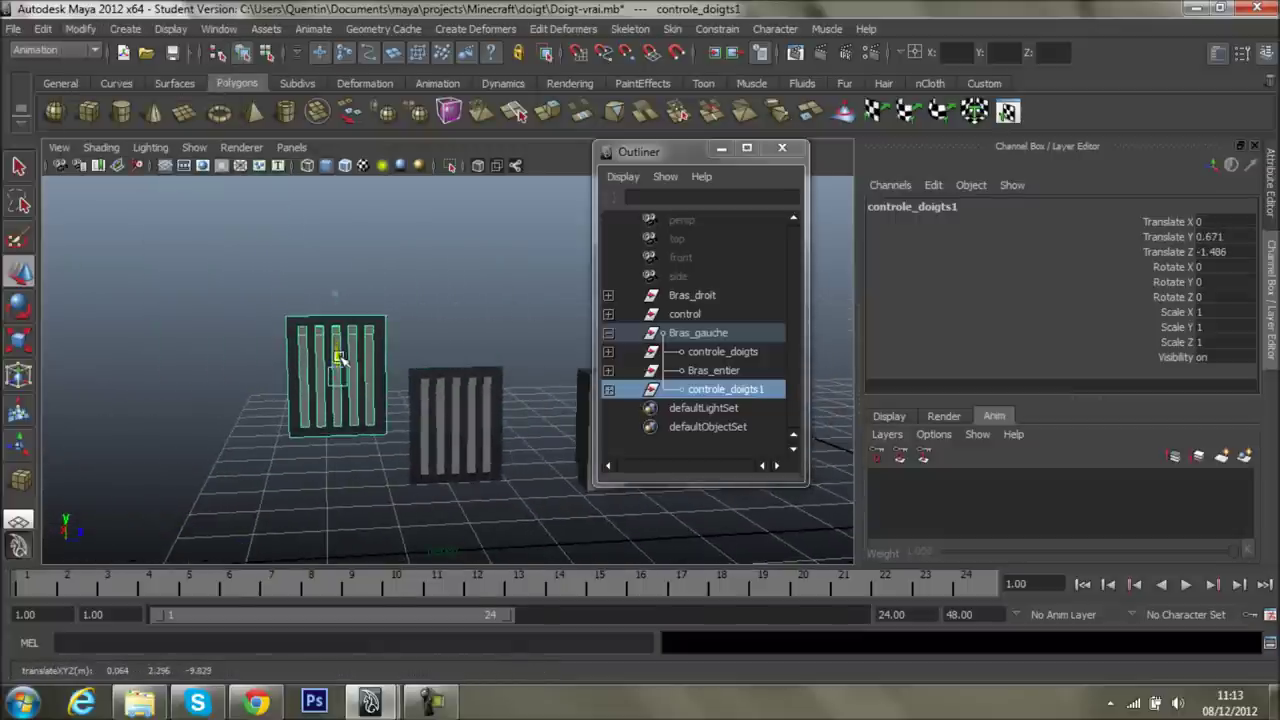
{"action": "left_click", "coordinate": [484, 312]}
{"action": "middle_click_drag", "start_coordinate": [484, 312], "coordinate": [333, 288], "text": "alt"}
{"action": "left_click_drag", "start_coordinate": [334, 288], "coordinate": [372, 306], "text": "alt"}
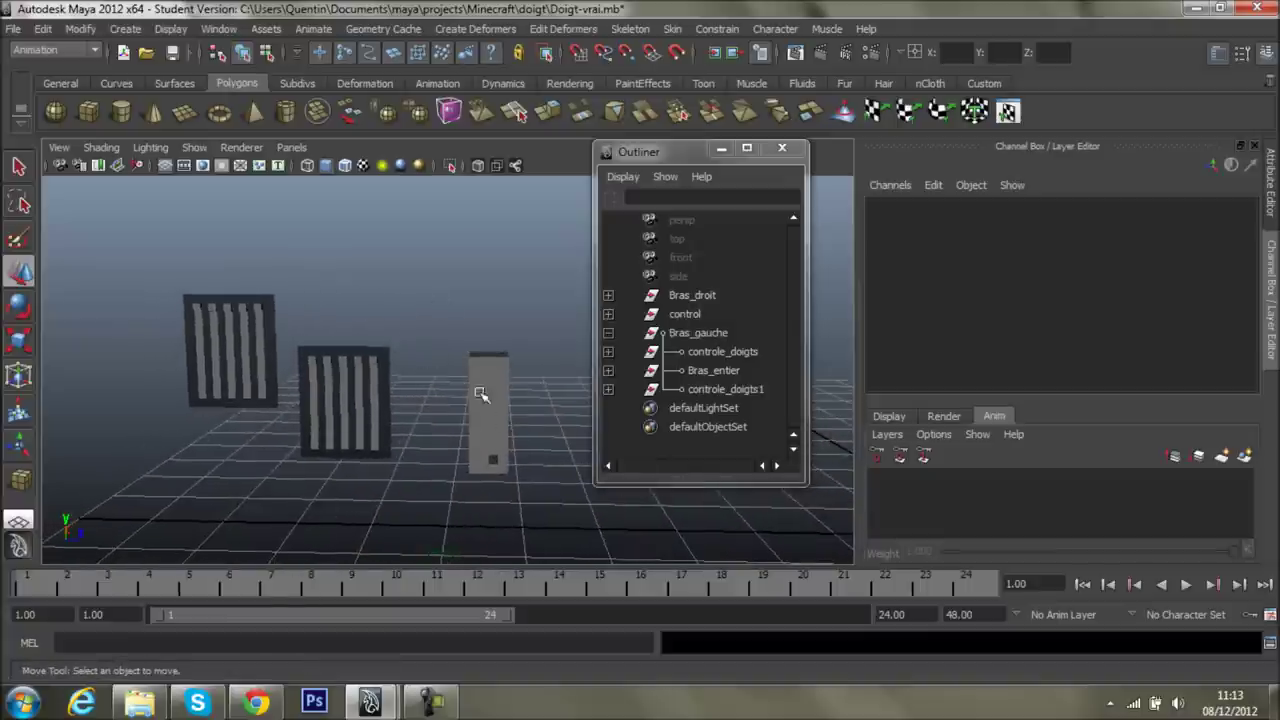
- Select Bras_gauche, Bras_entier, controle_doigts and controle_doigts1 in turn in the Outliner
{"action": "scroll", "coordinate": [437, 349], "scroll_direction": "up", "scroll_amount": 3}
{"action": "scroll", "coordinate": [526, 309], "scroll_direction": "up", "scroll_amount": 2}
{"action": "scroll", "coordinate": [483, 394], "scroll_direction": "down", "scroll_amount": 4}
{"action": "scroll", "coordinate": [483, 388], "scroll_direction": "up", "scroll_amount": 5}
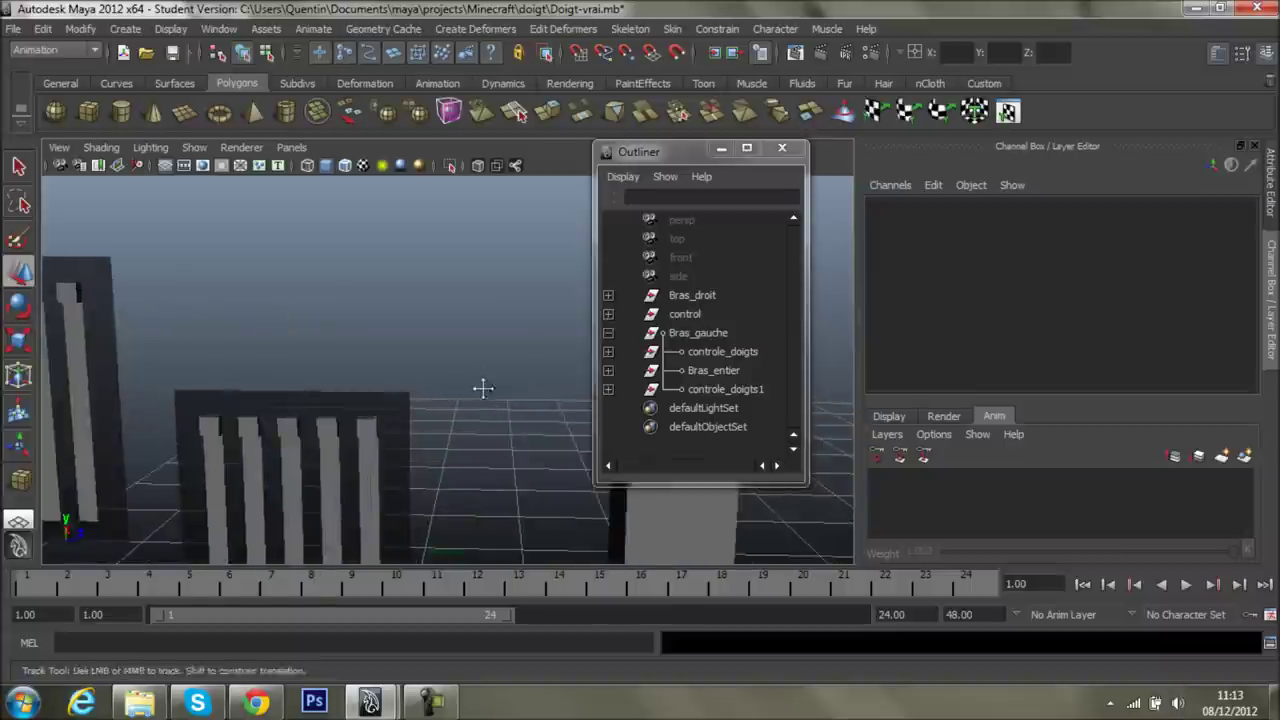
{"action": "middle_click_drag", "start_coordinate": [483, 388], "coordinate": [516, 388], "text": "alt"}
{"action": "left_click", "coordinate": [698, 332]}
{"action": "left_click", "coordinate": [713, 370]}
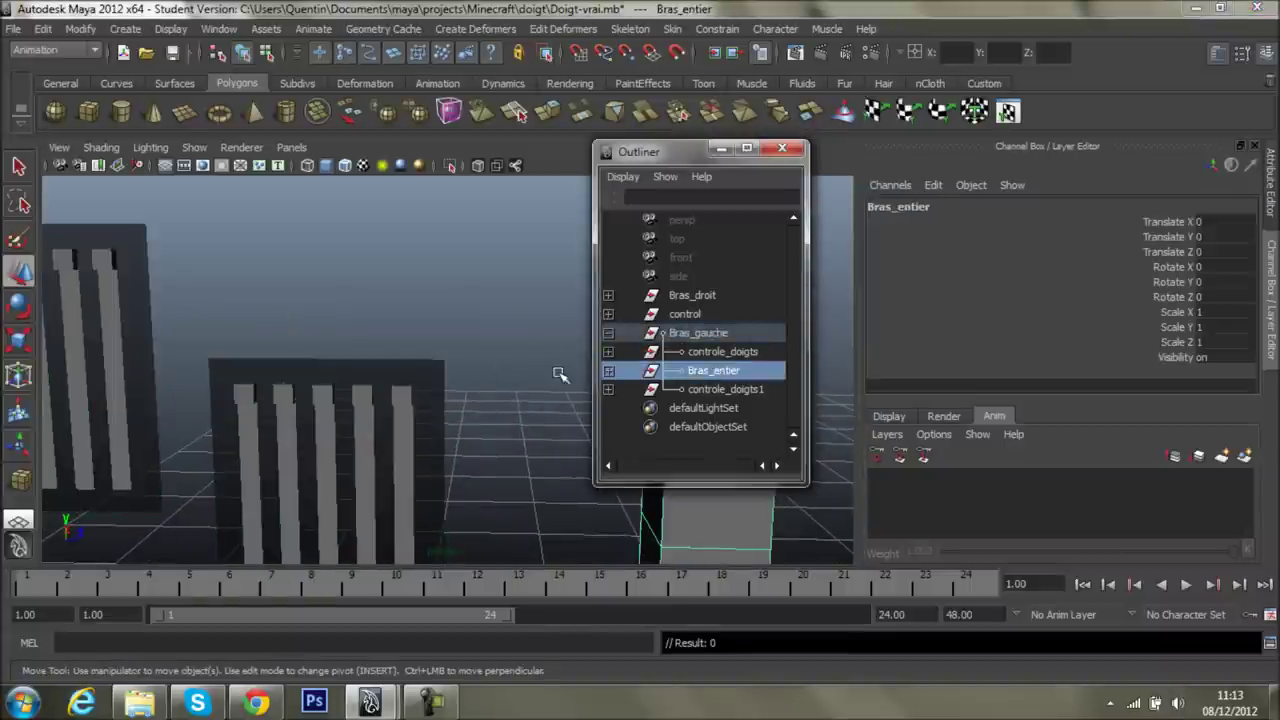
{"action": "left_click", "coordinate": [722, 351]}
{"action": "left_click", "coordinate": [725, 389]}
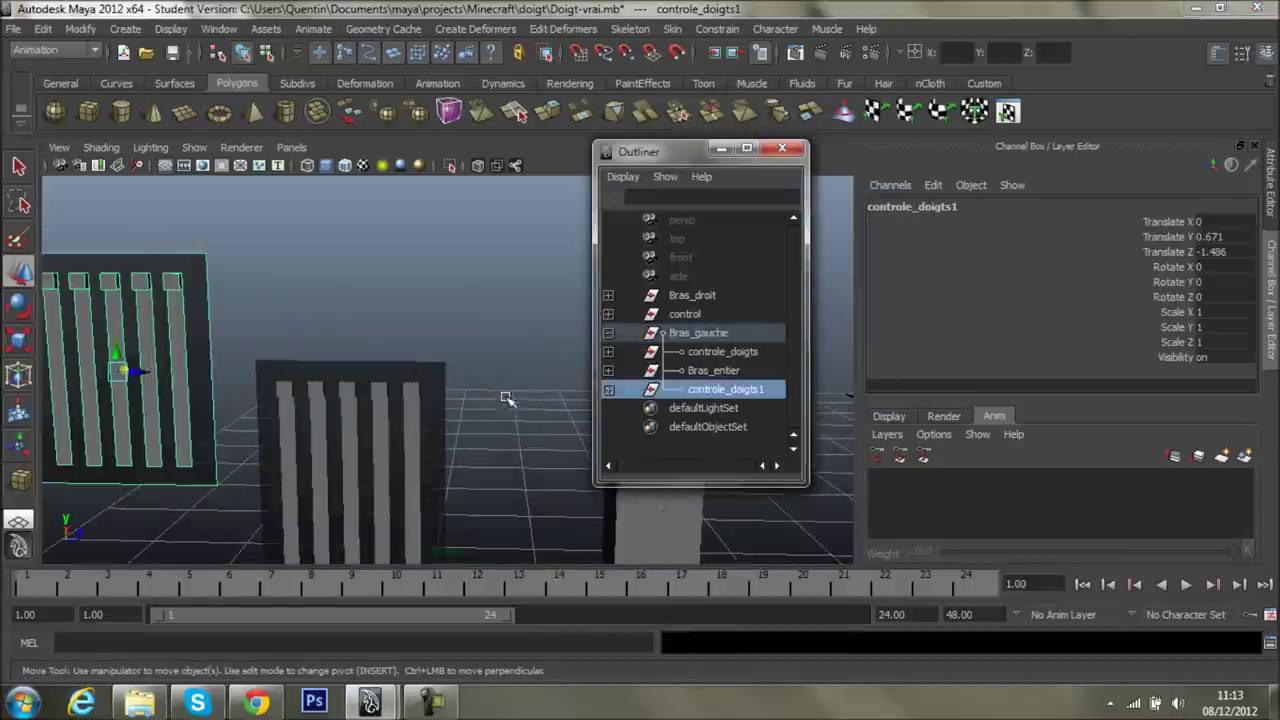
- Enlarge the view of both finger panels and reselect controle_doigts1
{"action": "left_click_drag", "start_coordinate": [507, 398], "coordinate": [328, 364], "text": "alt"}
{"action": "left_click_drag", "start_coordinate": [188, 366], "coordinate": [200, 362]}
{"action": "left_click", "coordinate": [441, 314]}
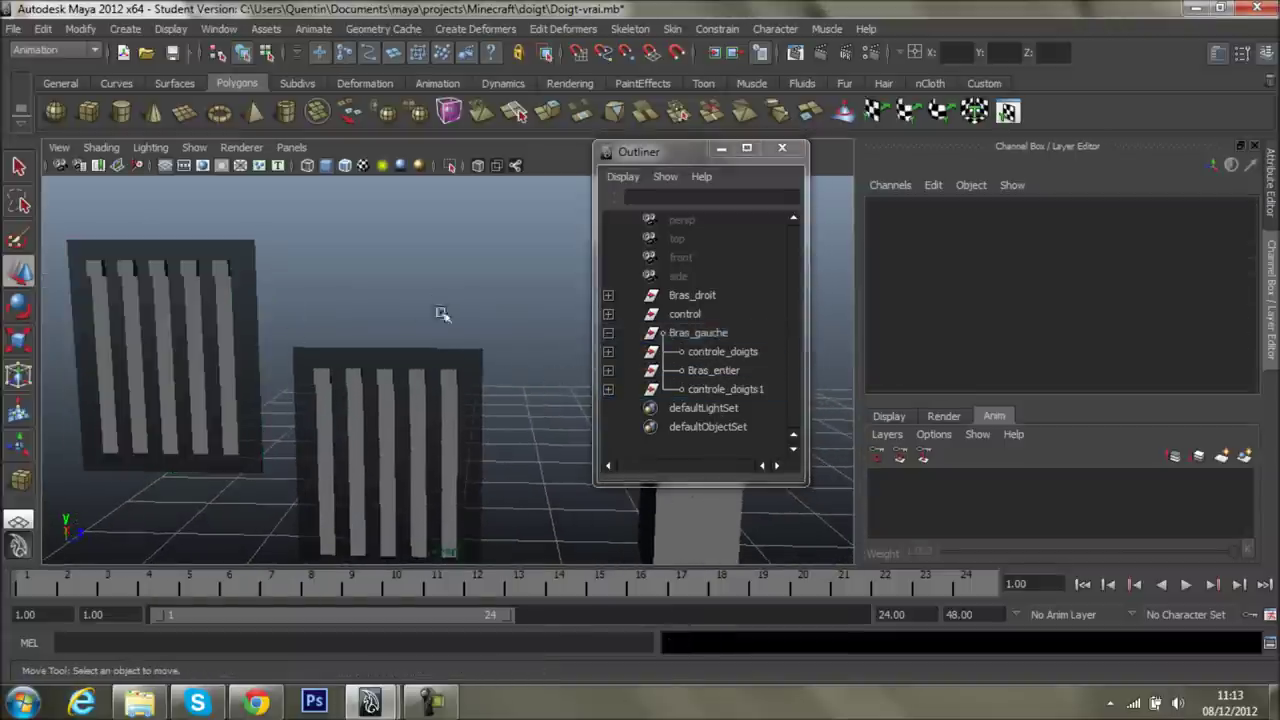
{"action": "left_click", "coordinate": [680, 390]}
{"action": "left_click_drag", "start_coordinate": [514, 386], "coordinate": [552, 440], "text": "alt"}
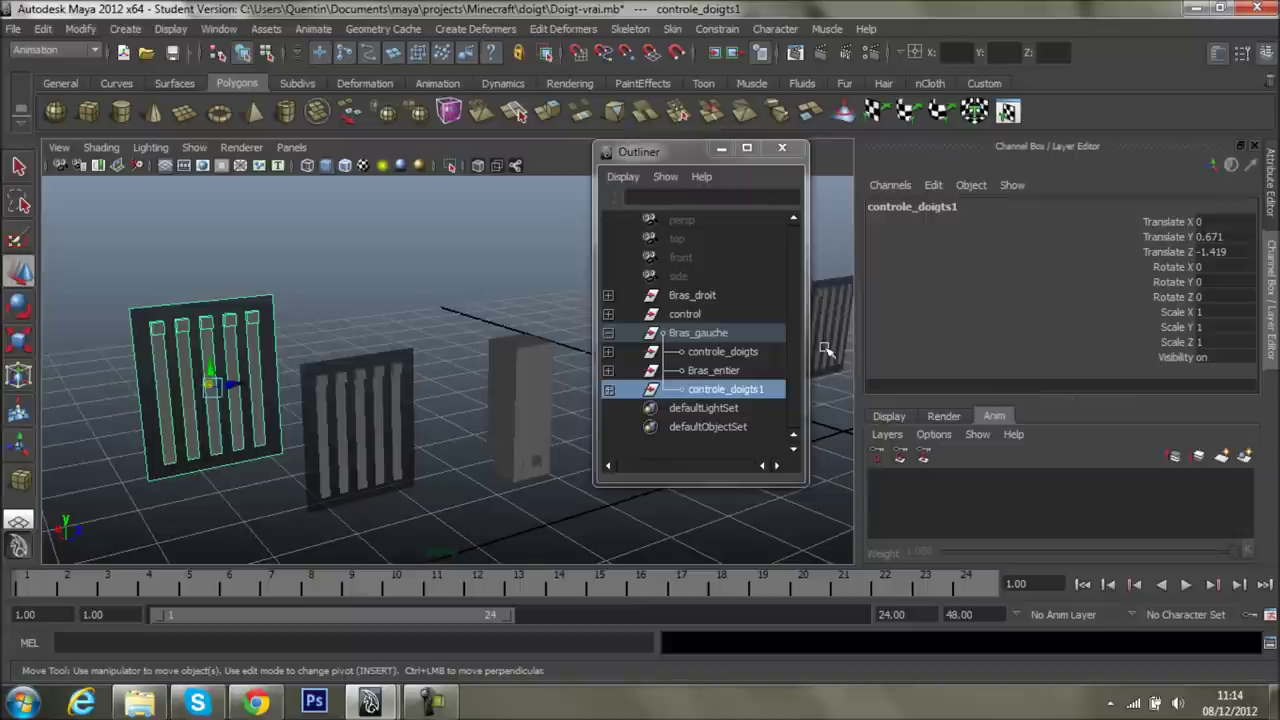
- Move Bras_entier's pivot to the top end of the arm block
{"action": "left_click", "coordinate": [727, 374]}
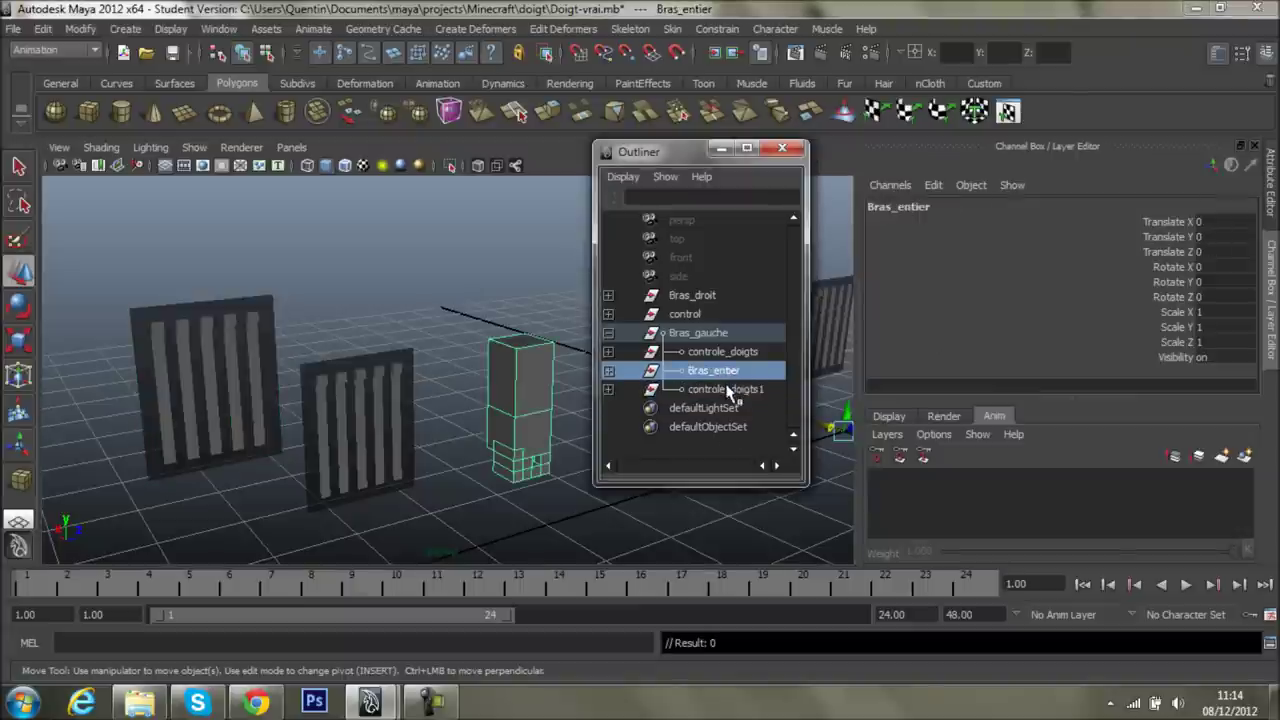
{"action": "left_click_drag", "start_coordinate": [535, 377], "coordinate": [110, 335], "text": "alt"}
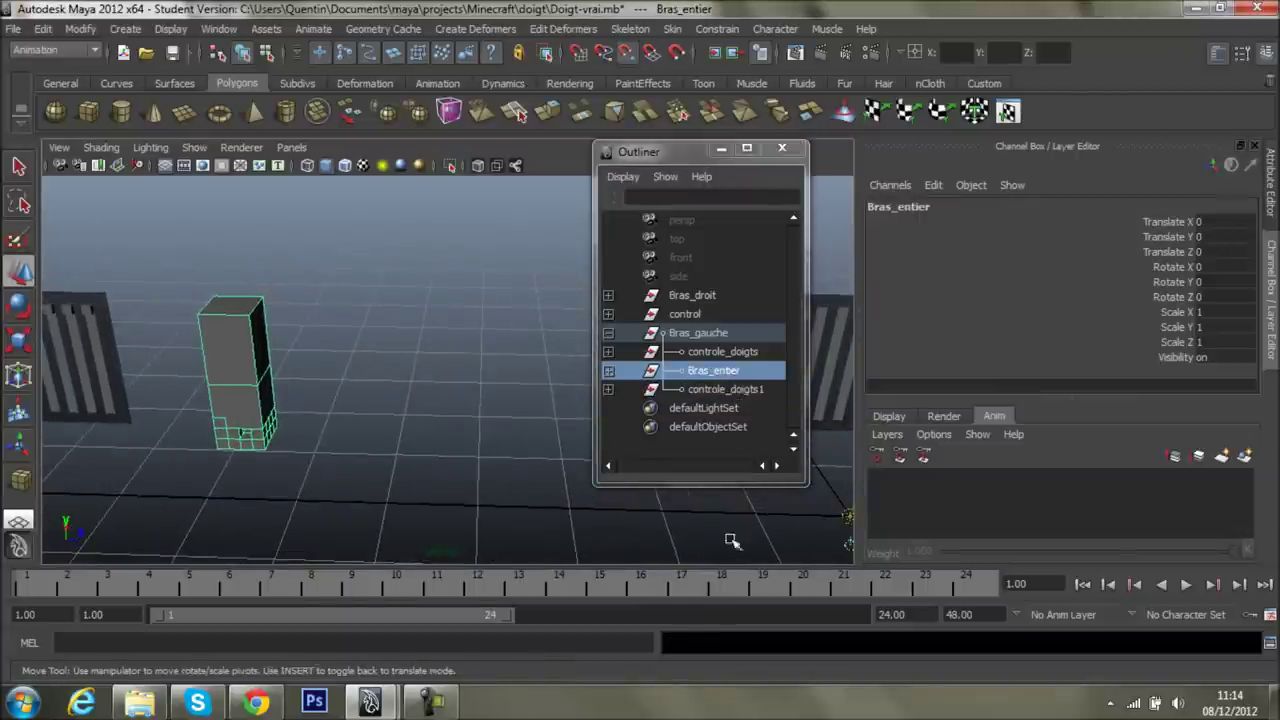
{"action": "left_click", "coordinate": [843, 514]}
{"action": "left_click_drag", "start_coordinate": [843, 514], "coordinate": [212, 290]}
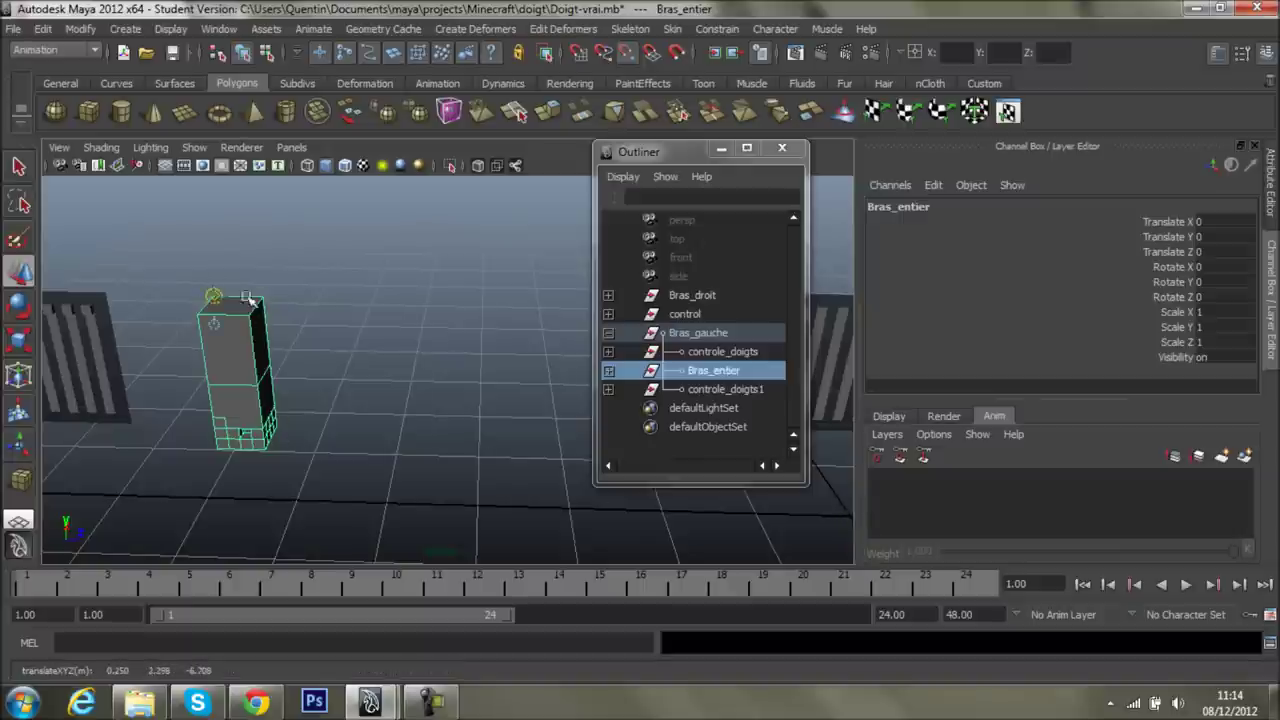
{"action": "mouse_move", "coordinate": [360, 366]}
{"action": "left_mouse_down", "text": "alt"}
{"action": "mouse_move", "coordinate": [346, 384]}
{"action": "mouse_move", "coordinate": [577, 468]}
{"action": "left_mouse_up", "text": "alt"}
{"action": "key", "text": "Insert"}
- Frame the view close up on the selected Bras_entier arm with F
{"action": "left_click_drag", "start_coordinate": [258, 355], "coordinate": [314, 389], "text": "alt"}
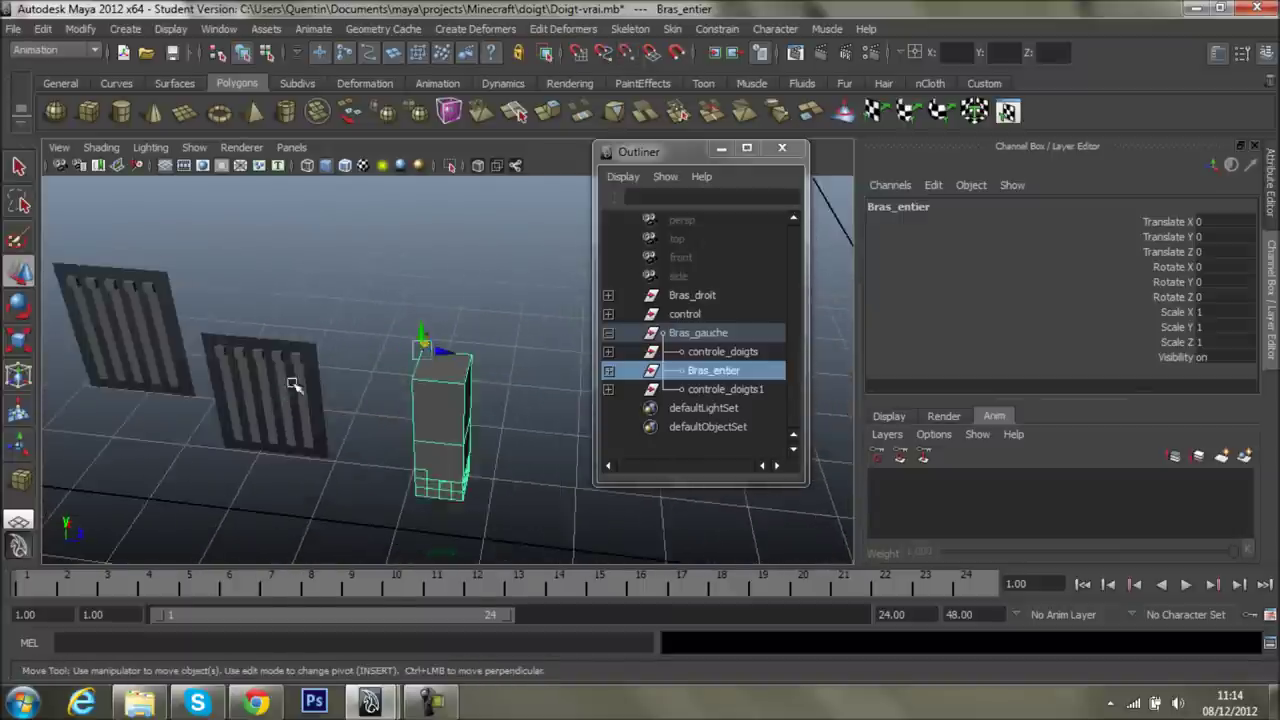
{"action": "right_click_drag", "start_coordinate": [314, 389], "coordinate": [557, 395], "text": "alt"}
{"action": "left_click_drag", "start_coordinate": [209, 374], "coordinate": [423, 286], "text": "alt"}
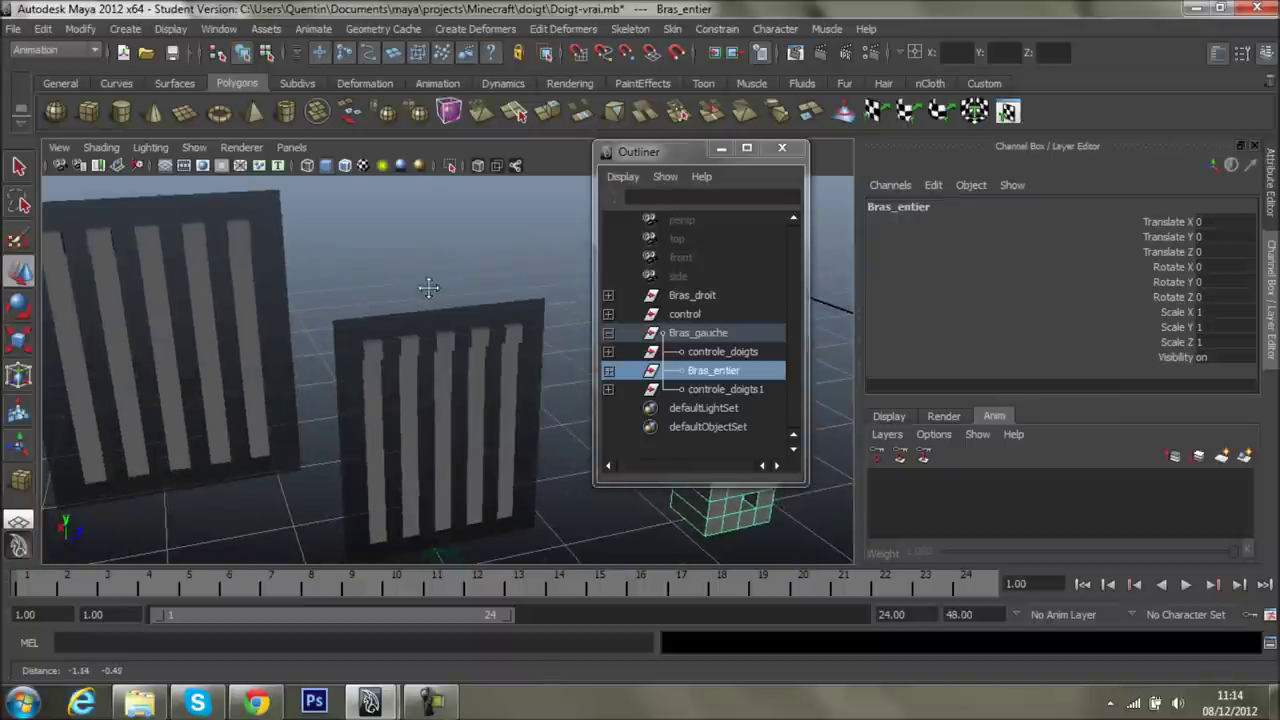
{"action": "right_click_drag", "start_coordinate": [423, 286], "coordinate": [447, 304], "text": "alt"}
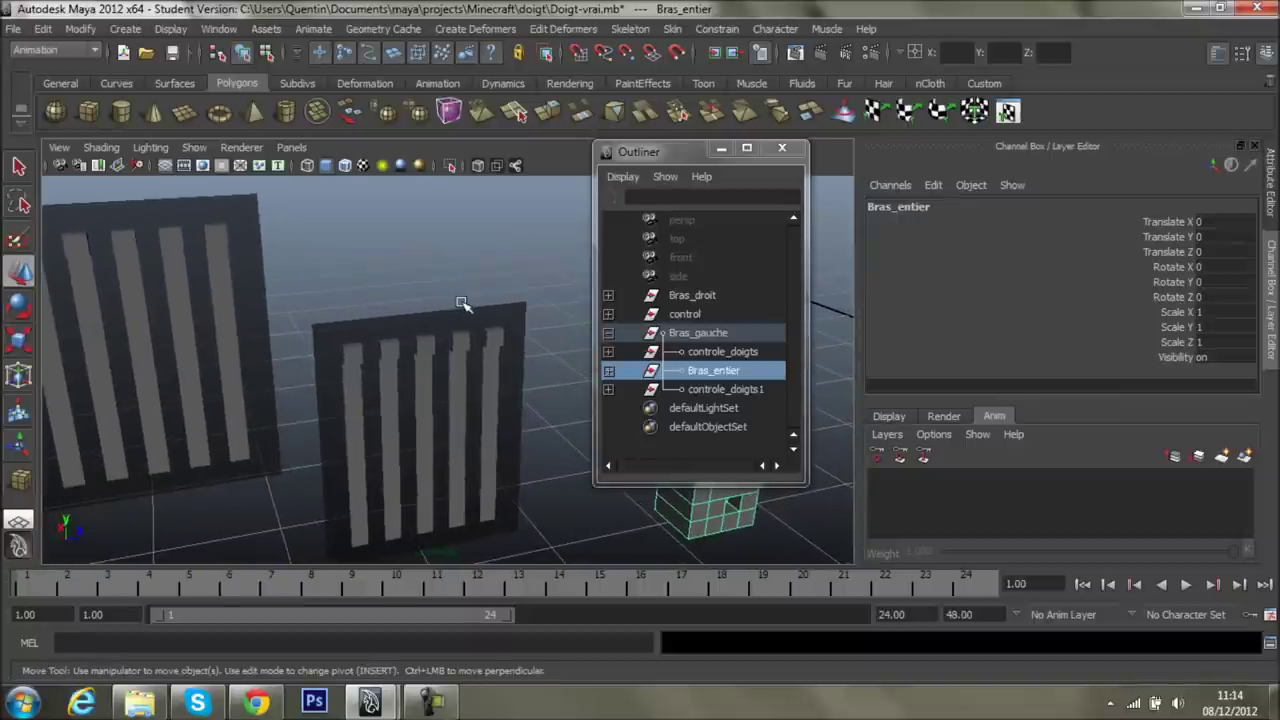
{"action": "key", "text": "f"}
{"action": "right_click_drag", "start_coordinate": [460, 303], "coordinate": [420, 420], "text": "alt"}
{"action": "left_click_drag", "start_coordinate": [420, 420], "coordinate": [425, 428], "text": "alt"}
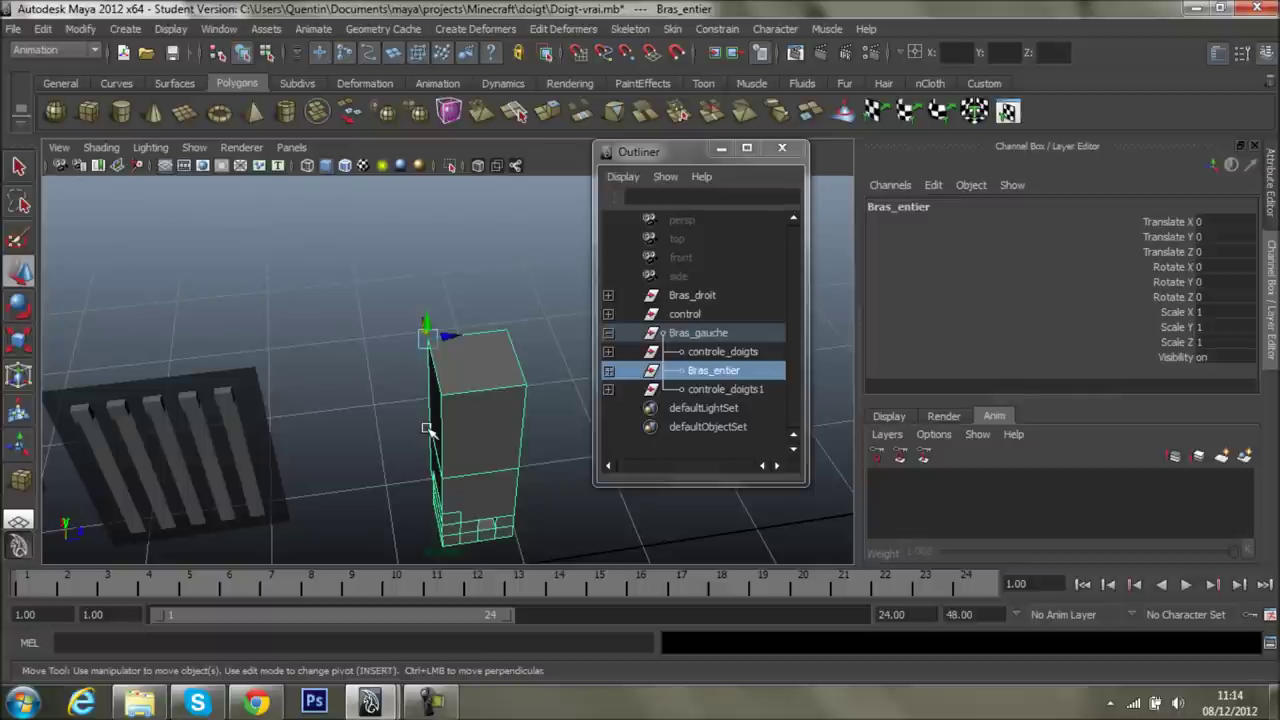
- Give the upper arm cube pCube38 Subdivisions Width and Depth of 2 in polyCube26
{"action": "left_click", "coordinate": [425, 428]}
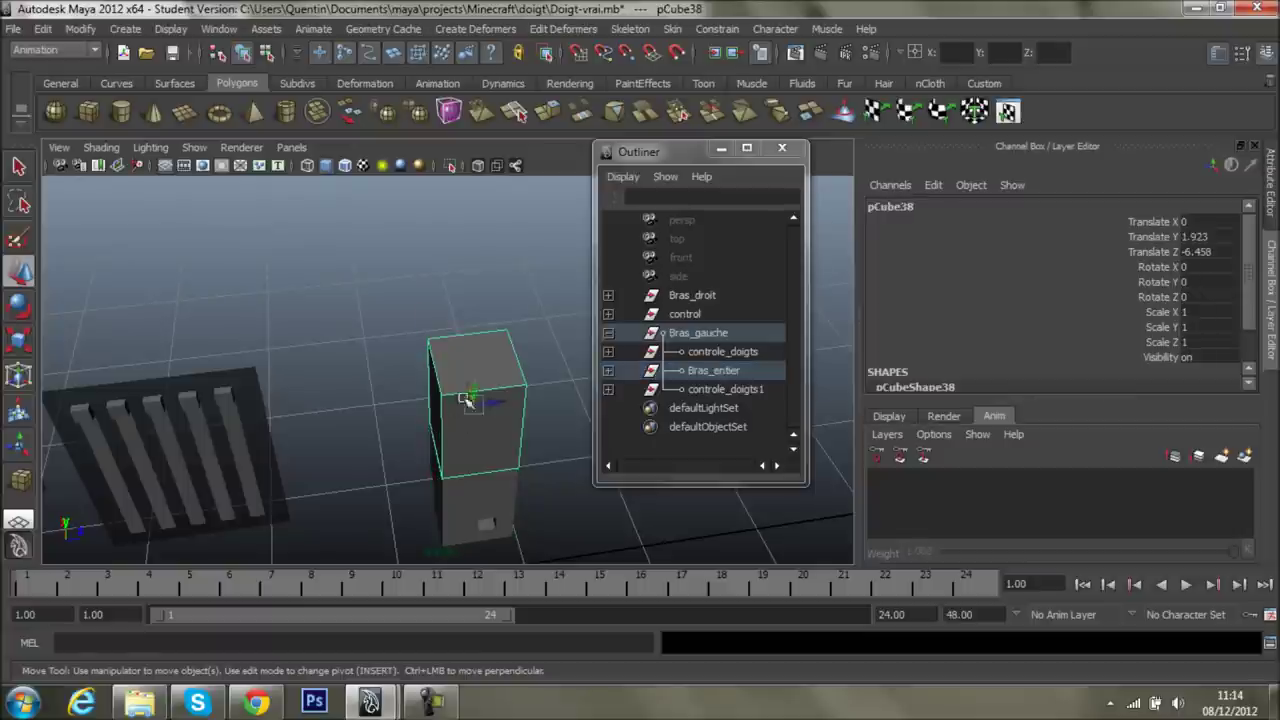
{"action": "scroll", "coordinate": [922, 372], "scroll_direction": "down", "scroll_amount": 2}
{"action": "left_click", "coordinate": [928, 370]}
{"action": "scroll", "coordinate": [960, 376], "scroll_direction": "down", "scroll_amount": 3}
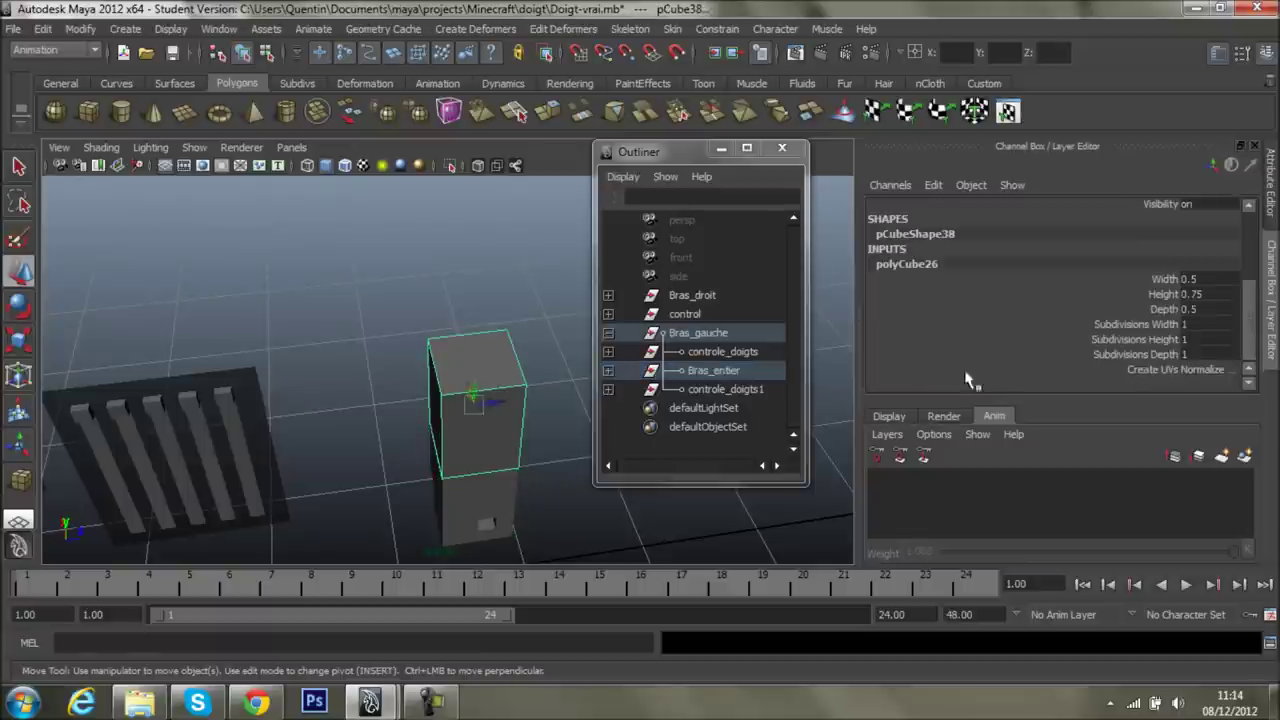
{"action": "double_click", "coordinate": [1184, 339]}
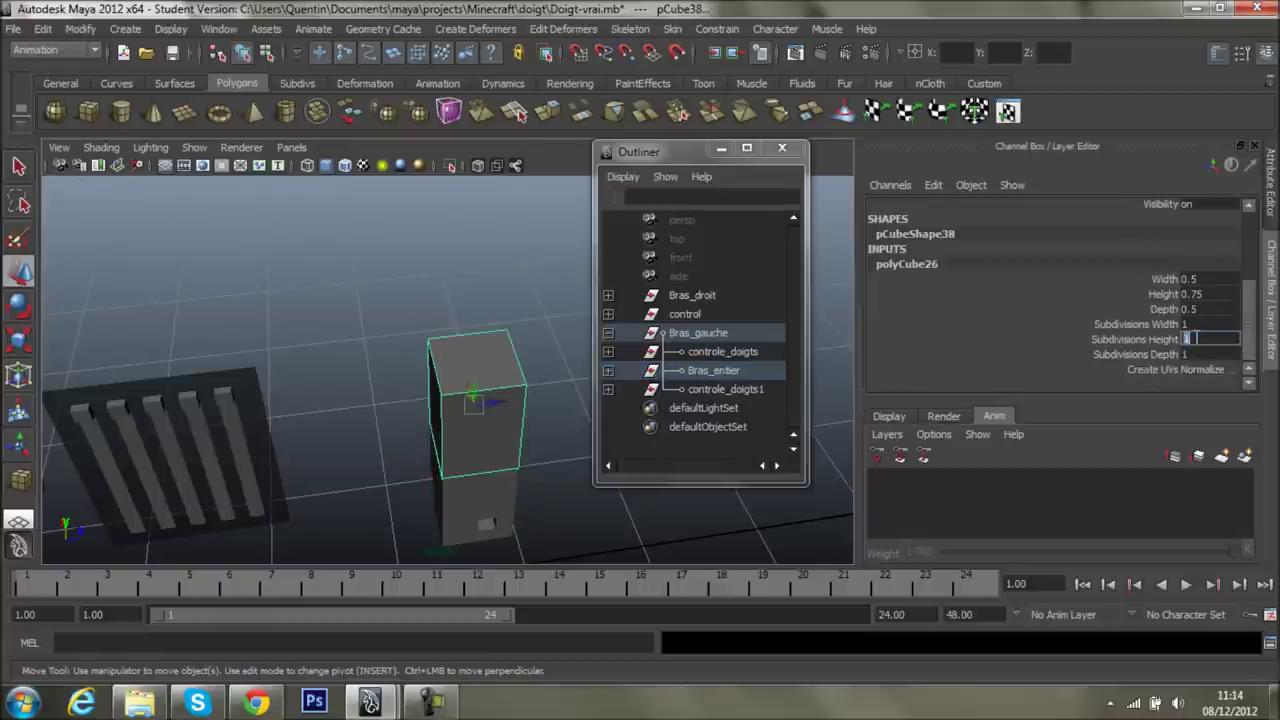
{"action": "type", "text": "2"}
{"action": "key", "text": "Return"}
{"action": "double_click", "coordinate": [1200, 342]}
{"action": "type", "text": "0"}
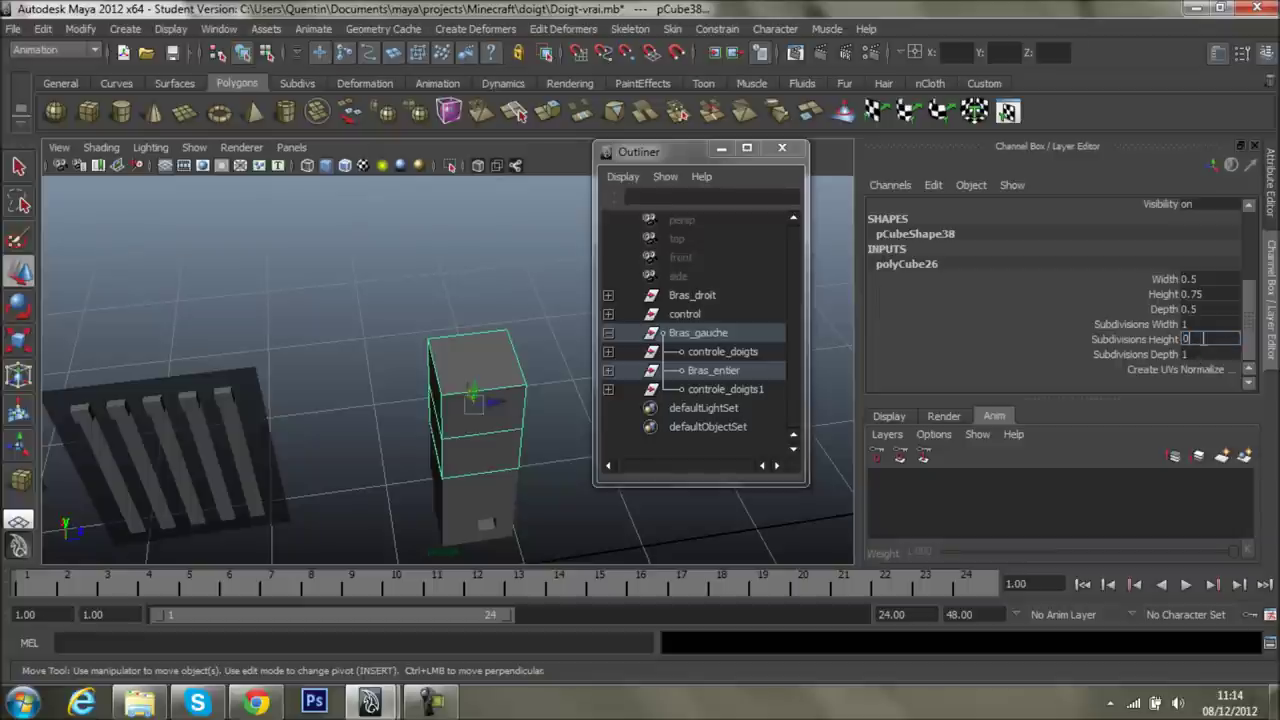
{"action": "key", "text": "Return"}
{"action": "left_click", "coordinate": [1203, 355]}
{"action": "type", "text": "2"}
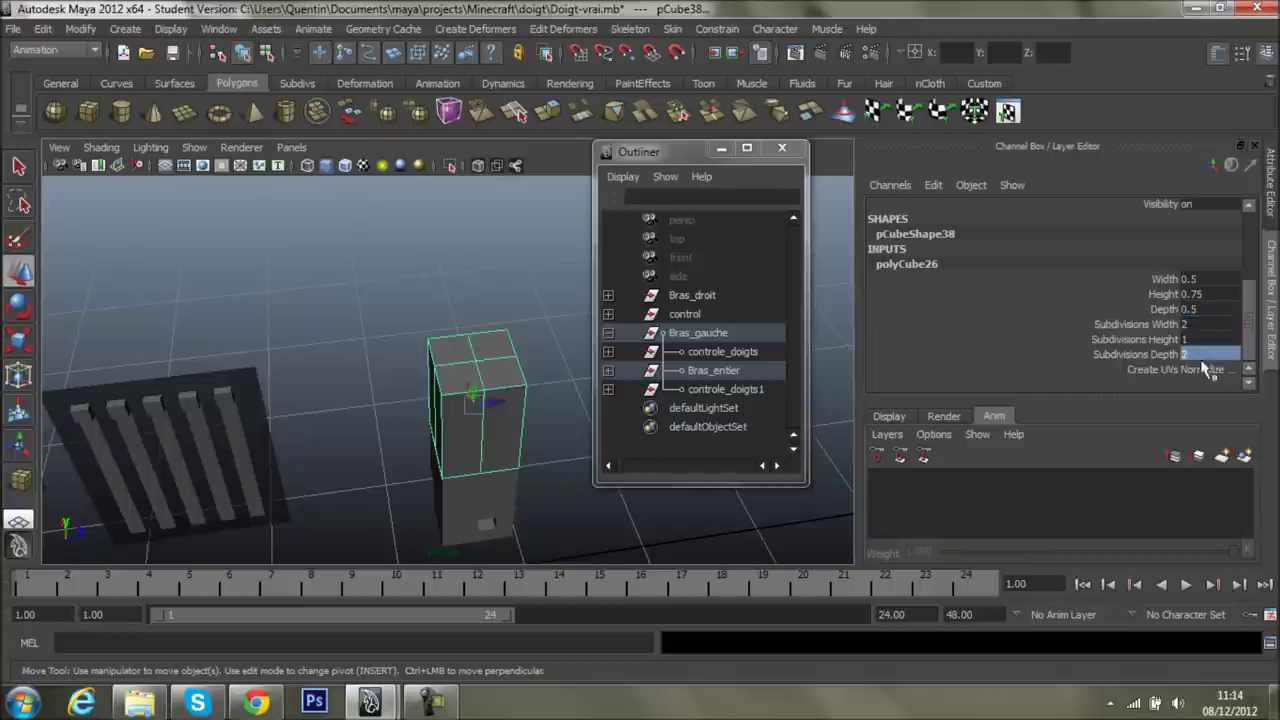
- Move Bras_entier's pivot to the centre of the arm block's top face
{"action": "left_click", "coordinate": [697, 371]}
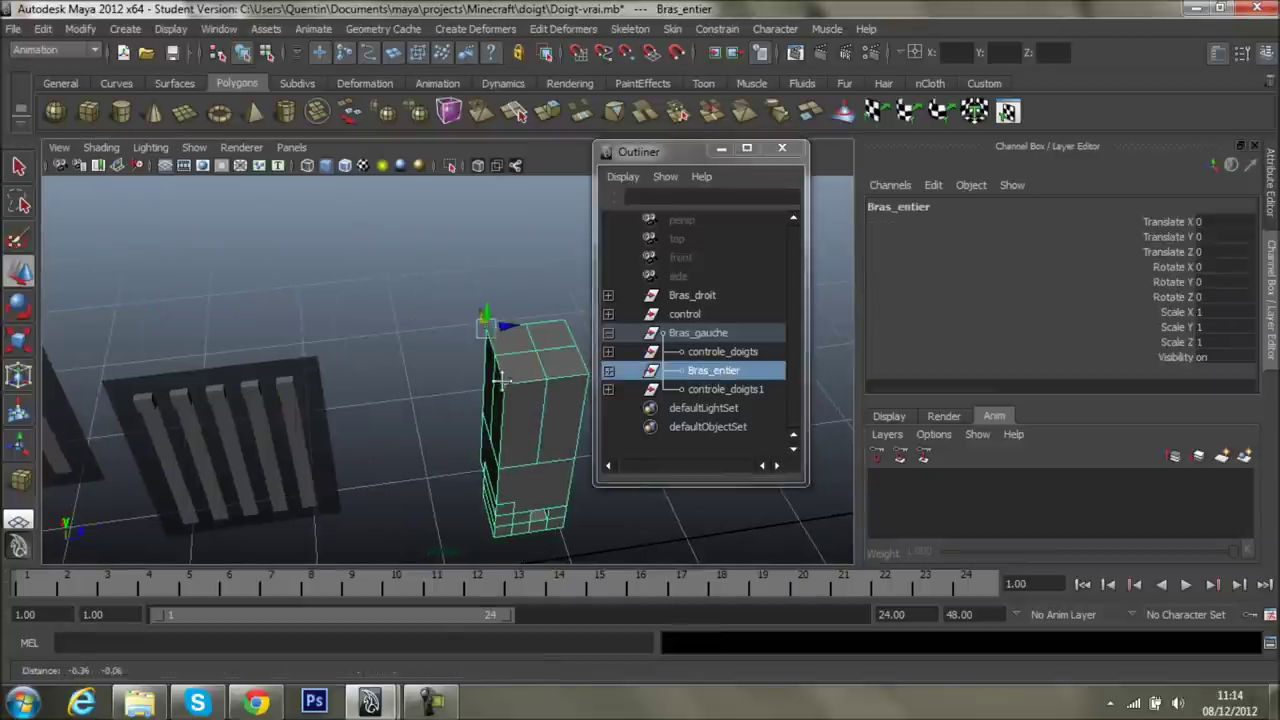
{"action": "key", "text": "Insert"}
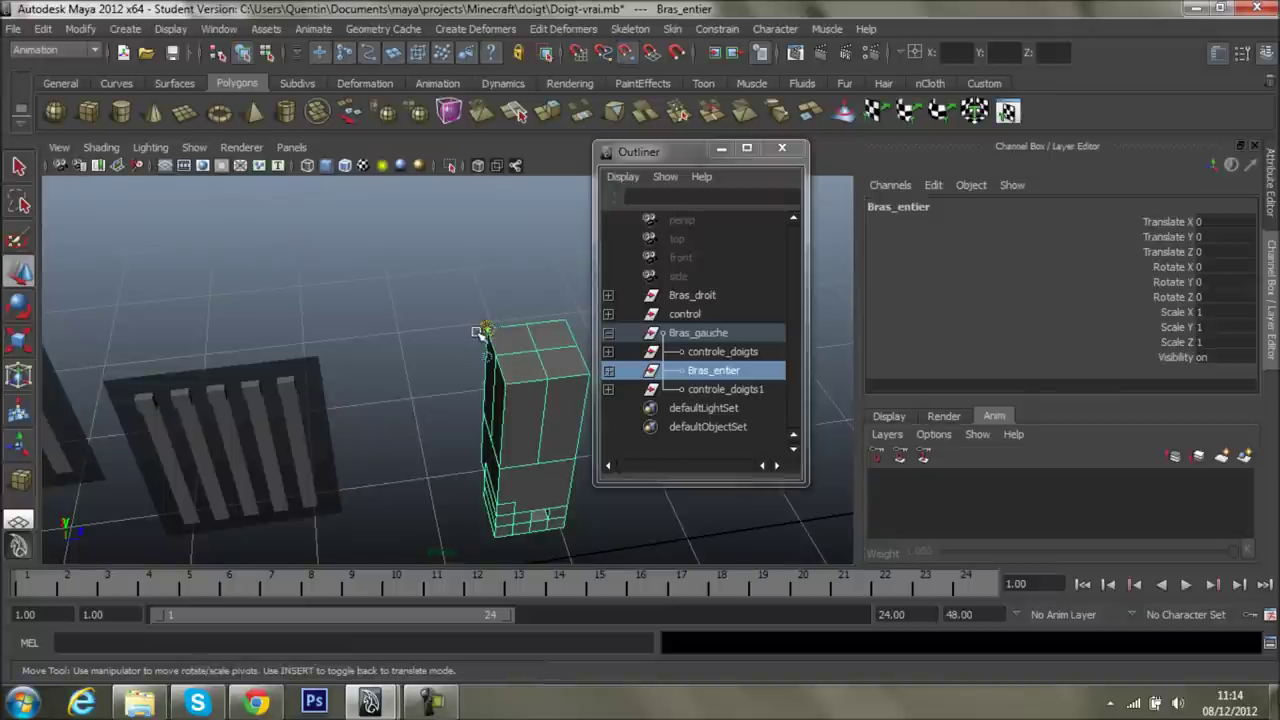
{"action": "mouse_move", "coordinate": [486, 330]}
{"action": "left_mouse_down"}
{"action": "mouse_move", "coordinate": [537, 350]}
{"action": "mouse_move", "coordinate": [566, 327]}
{"action": "left_mouse_up"}
{"action": "key", "text": "Insert"}
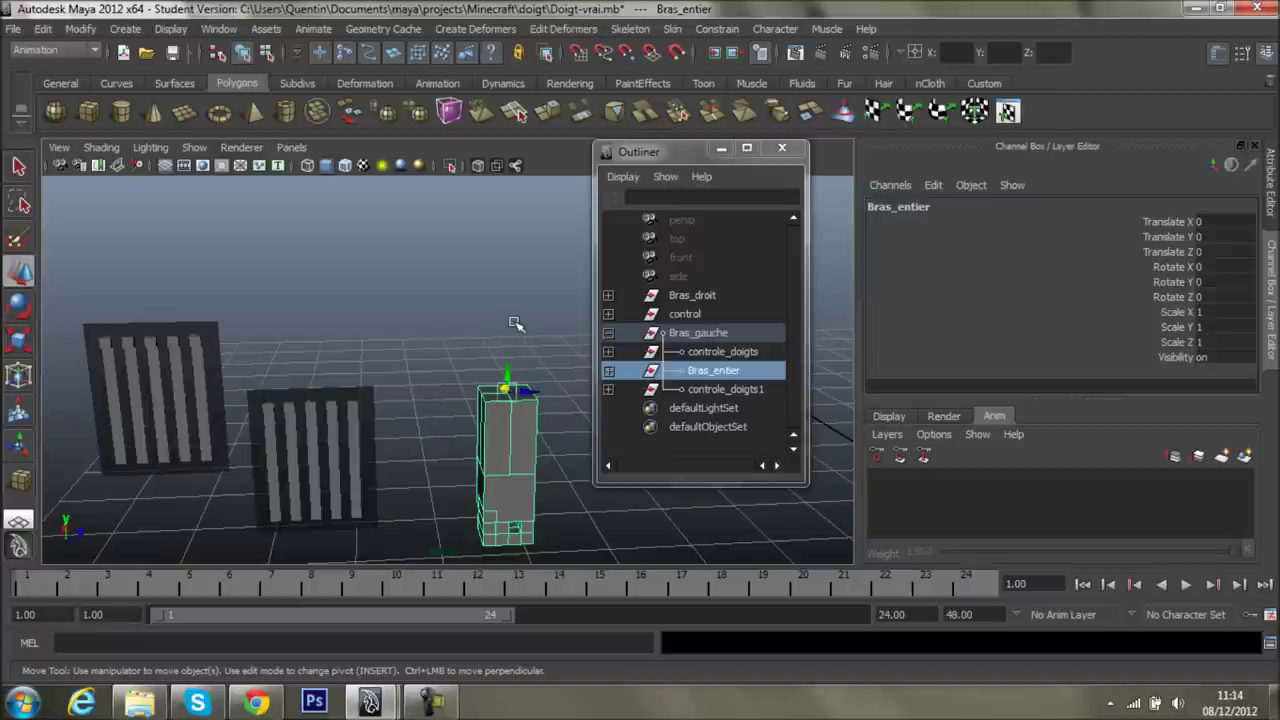
- Scroll the Outliner and select controle_doigts, then Bras_entier
{"action": "scroll", "coordinate": [482, 345], "scroll_direction": "up", "scroll_amount": 2}
{"action": "scroll", "coordinate": [495, 335], "scroll_direction": "up", "scroll_amount": 2}
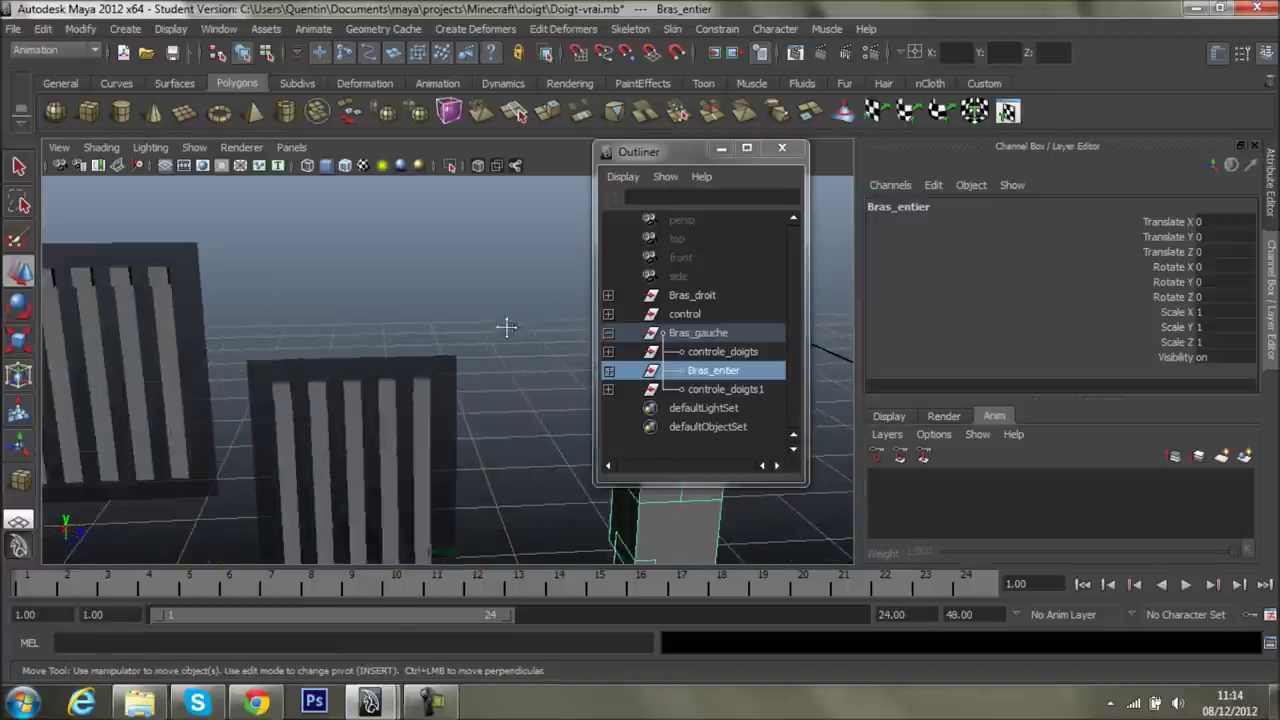
{"action": "scroll", "coordinate": [508, 326], "scroll_direction": "up", "scroll_amount": 2}
{"action": "left_click", "coordinate": [726, 351]}
{"action": "left_click", "coordinate": [728, 370]}
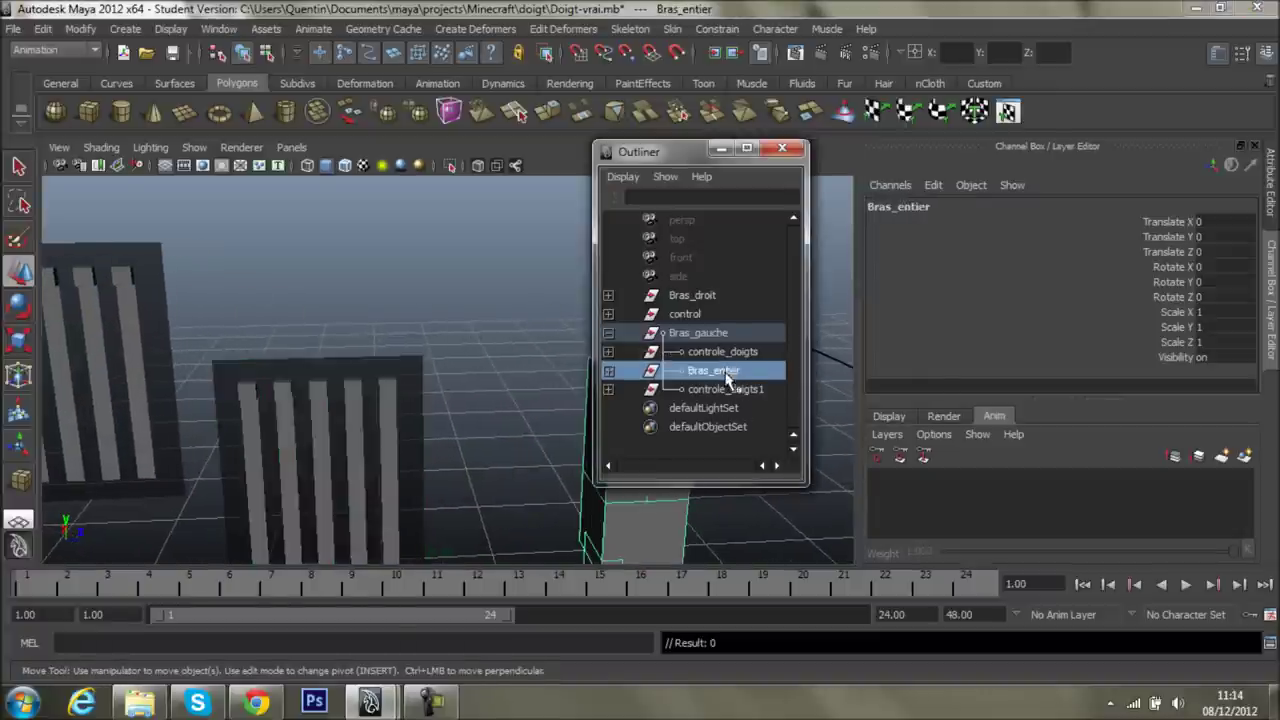
- Select controle_doigts1, then clear the selection and centre the view on the grilles
{"action": "left_click", "coordinate": [728, 389]}
{"action": "mouse_move", "coordinate": [383, 402]}
{"action": "middle_mouse_down", "text": "alt"}
{"action": "mouse_move", "coordinate": [459, 338]}
{"action": "mouse_move", "coordinate": [482, 350]}
{"action": "middle_mouse_up", "text": "alt"}
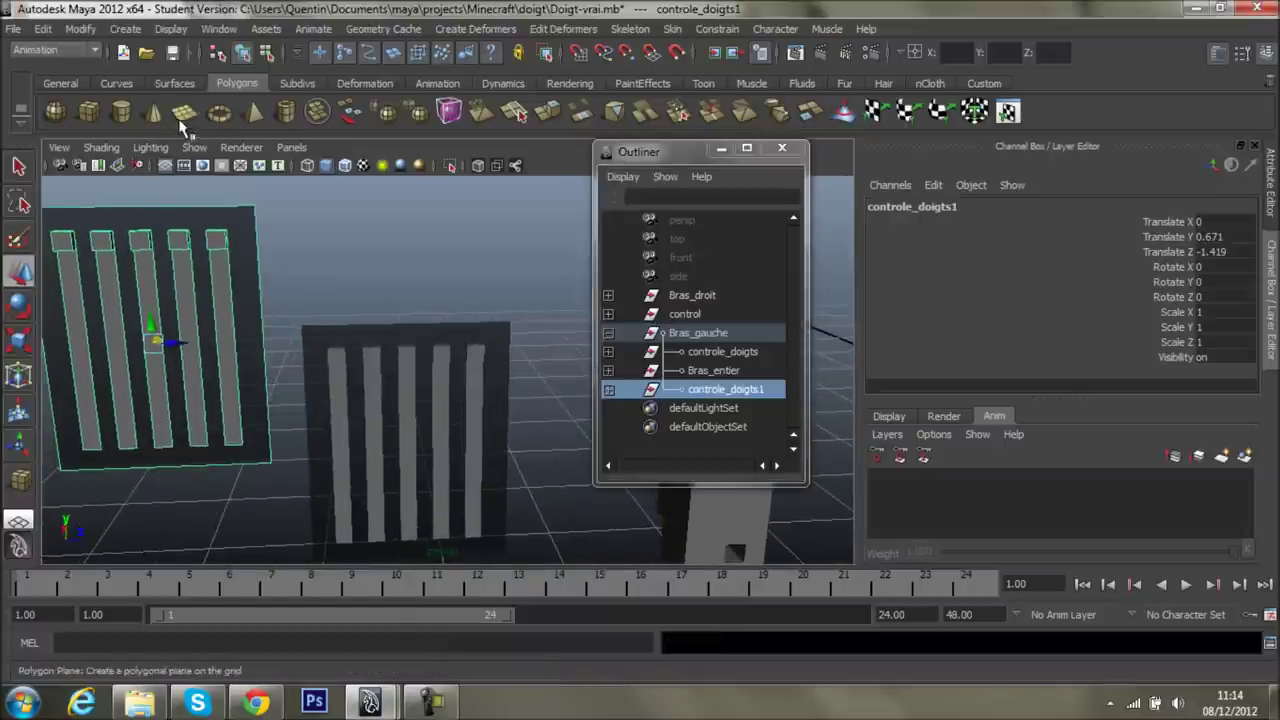
{"action": "mouse_move", "coordinate": [371, 263]}
{"action": "middle_mouse_down", "text": "alt"}
{"action": "mouse_move", "coordinate": [432, 244]}
{"action": "mouse_move", "coordinate": [409, 309]}
{"action": "mouse_move", "coordinate": [266, 271]}
{"action": "middle_mouse_up", "text": "alt"}
{"action": "left_click", "coordinate": [432, 244]}
{"action": "mouse_move", "coordinate": [337, 288]}
{"action": "middle_mouse_down", "text": "alt"}
{"action": "mouse_move", "coordinate": [86, 285]}
{"action": "mouse_move", "coordinate": [608, 286]}
{"action": "mouse_move", "coordinate": [561, 293]}
{"action": "mouse_move", "coordinate": [610, 307]}
{"action": "middle_mouse_up", "text": "alt"}
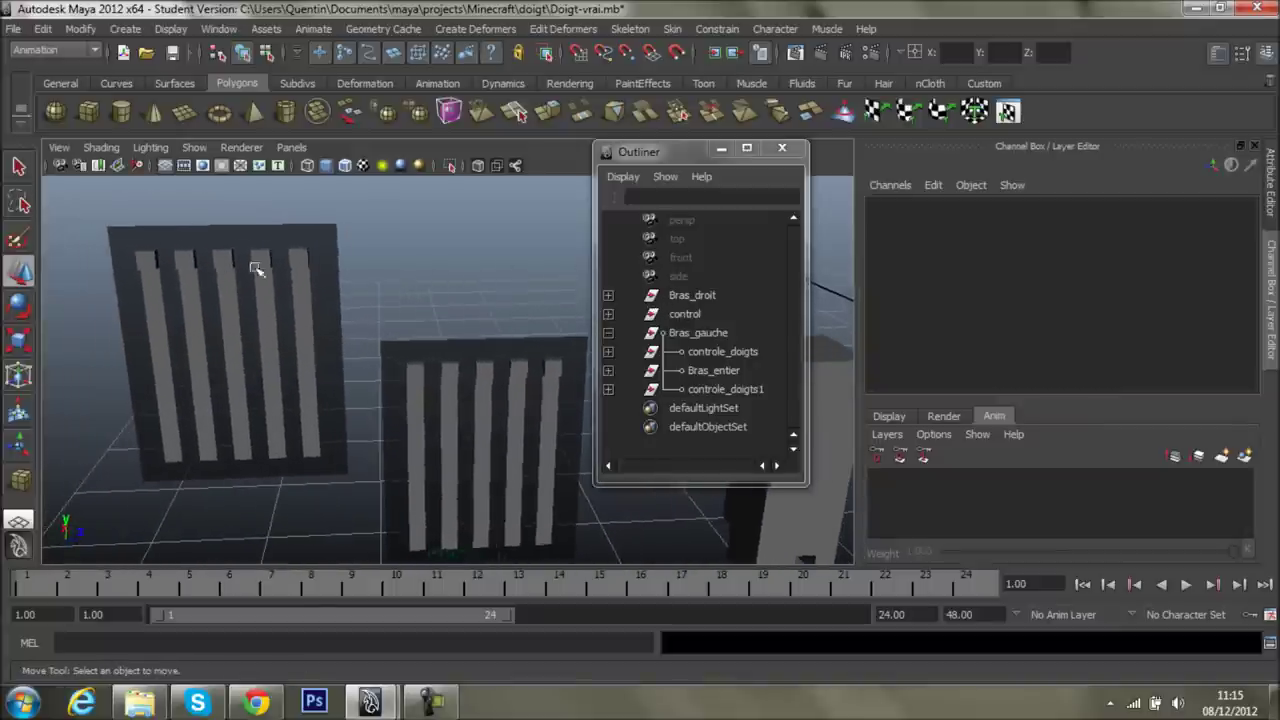
- Open Set Driven Key from the hotbox Animate menu and select the small button cube
{"action": "key", "text": "space"}
{"action": "left_click", "coordinate": [125, 308]}
{"action": "mouse_move", "coordinate": [154, 392]}
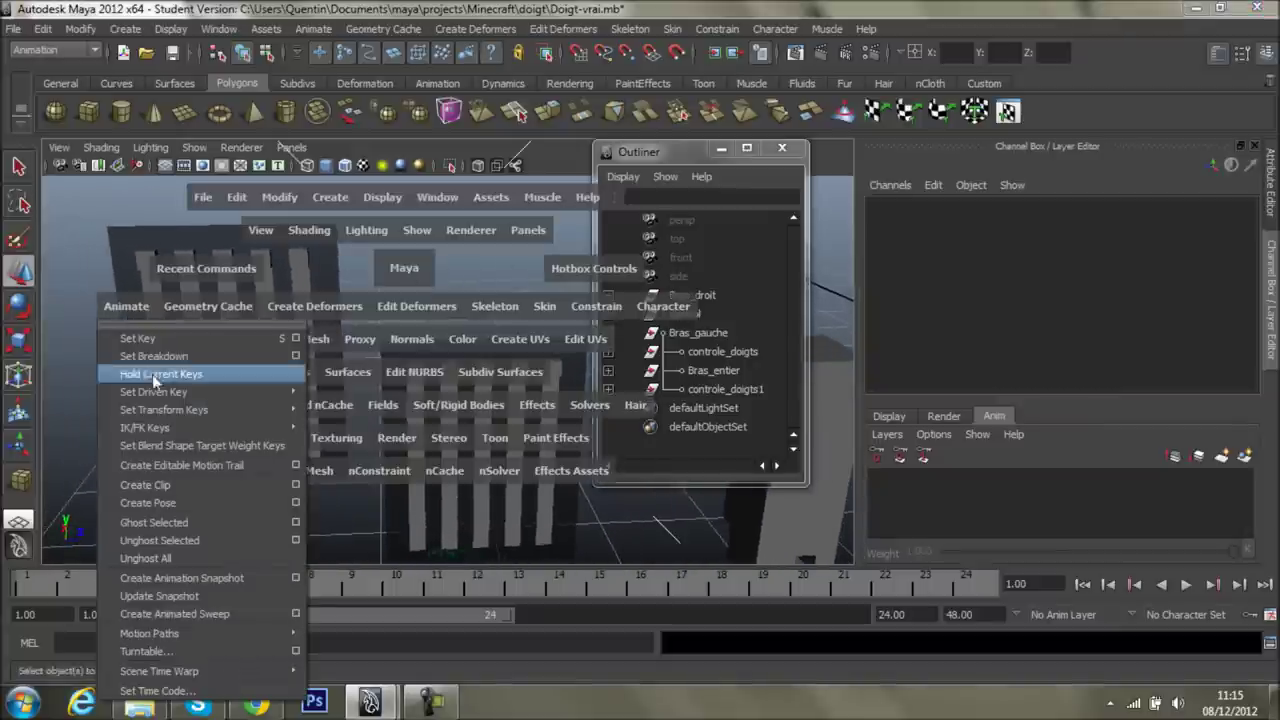
{"action": "left_click", "coordinate": [340, 403]}
{"action": "mouse_move", "coordinate": [380, 337]}
{"action": "middle_mouse_down", "text": "alt"}
{"action": "mouse_move", "coordinate": [191, 286]}
{"action": "mouse_move", "coordinate": [297, 309]}
{"action": "middle_mouse_up", "text": "alt"}
{"action": "left_click", "coordinate": [127, 280]}
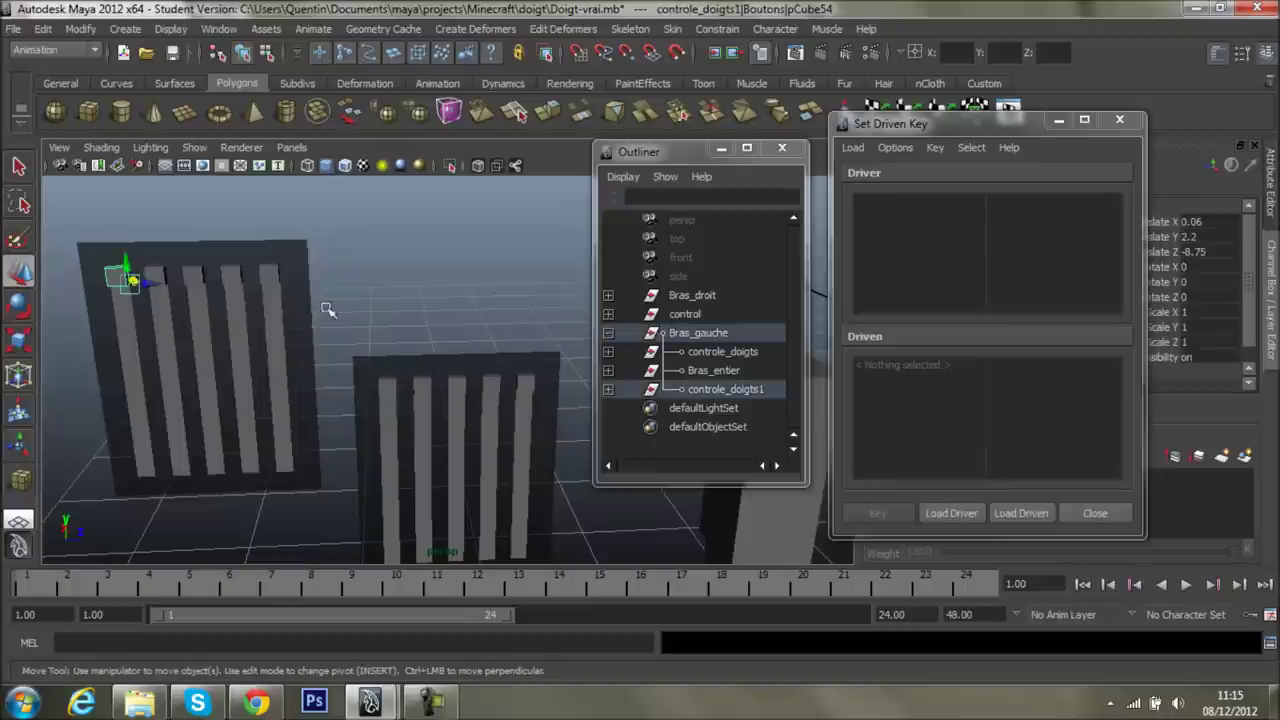
- Load button cube pCube54 as driver and Bras_entier as driven, then reselect pCube54
{"action": "left_click", "coordinate": [950, 512]}
{"action": "middle_click_drag", "start_coordinate": [560, 330], "coordinate": [120, 300], "text": "alt"}
{"action": "left_click", "coordinate": [713, 371]}
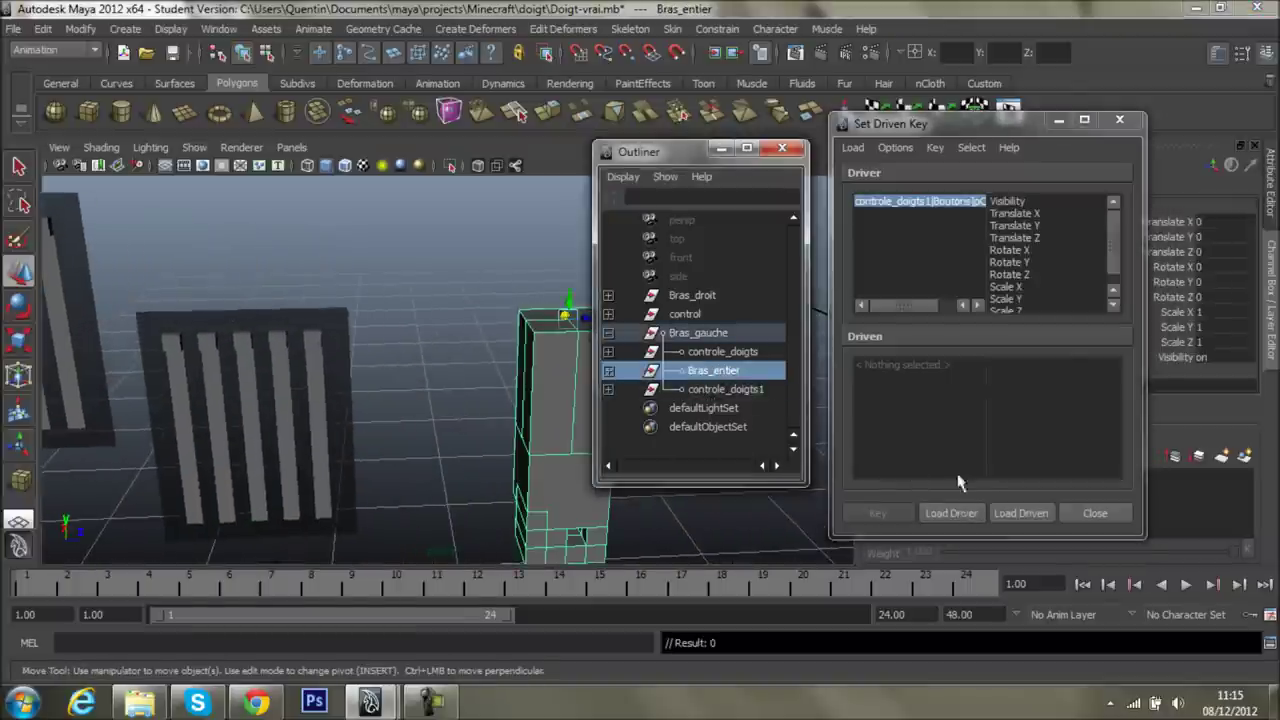
{"action": "left_click", "coordinate": [1021, 513]}
{"action": "middle_click_drag", "start_coordinate": [445, 312], "coordinate": [325, 257], "text": "alt"}
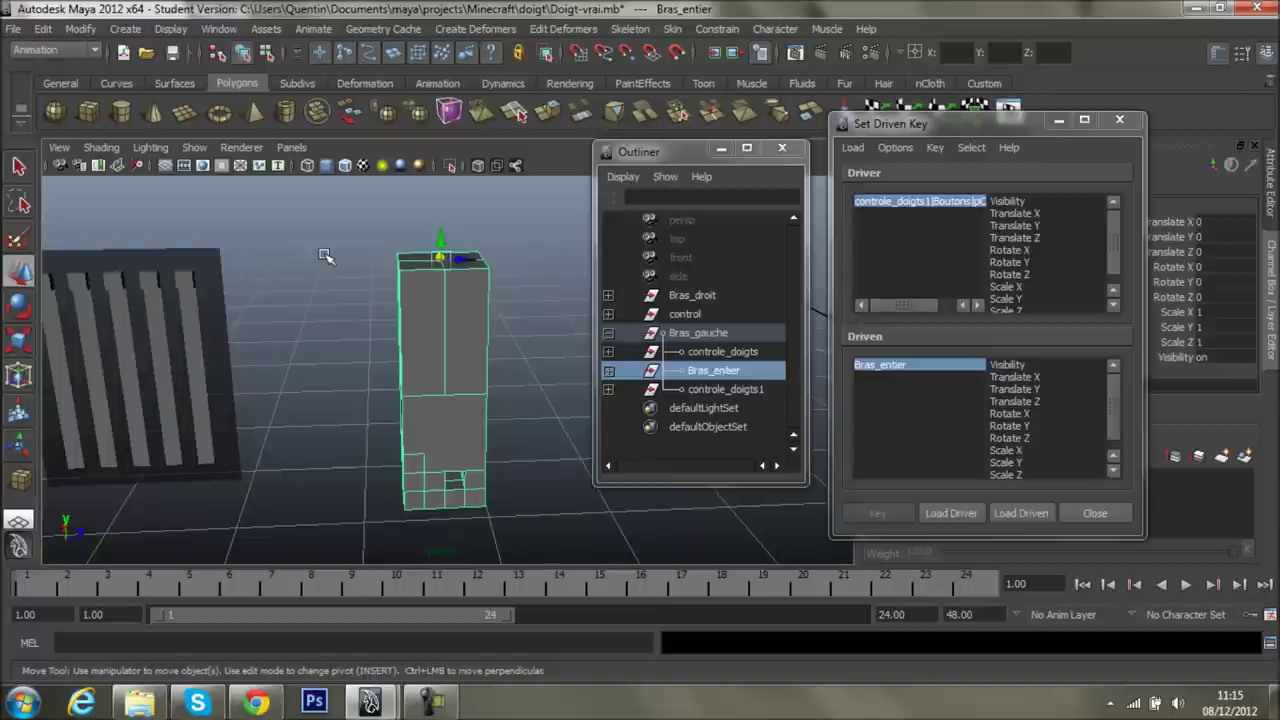
{"action": "middle_click_drag", "start_coordinate": [318, 257], "coordinate": [541, 273], "text": "alt"}
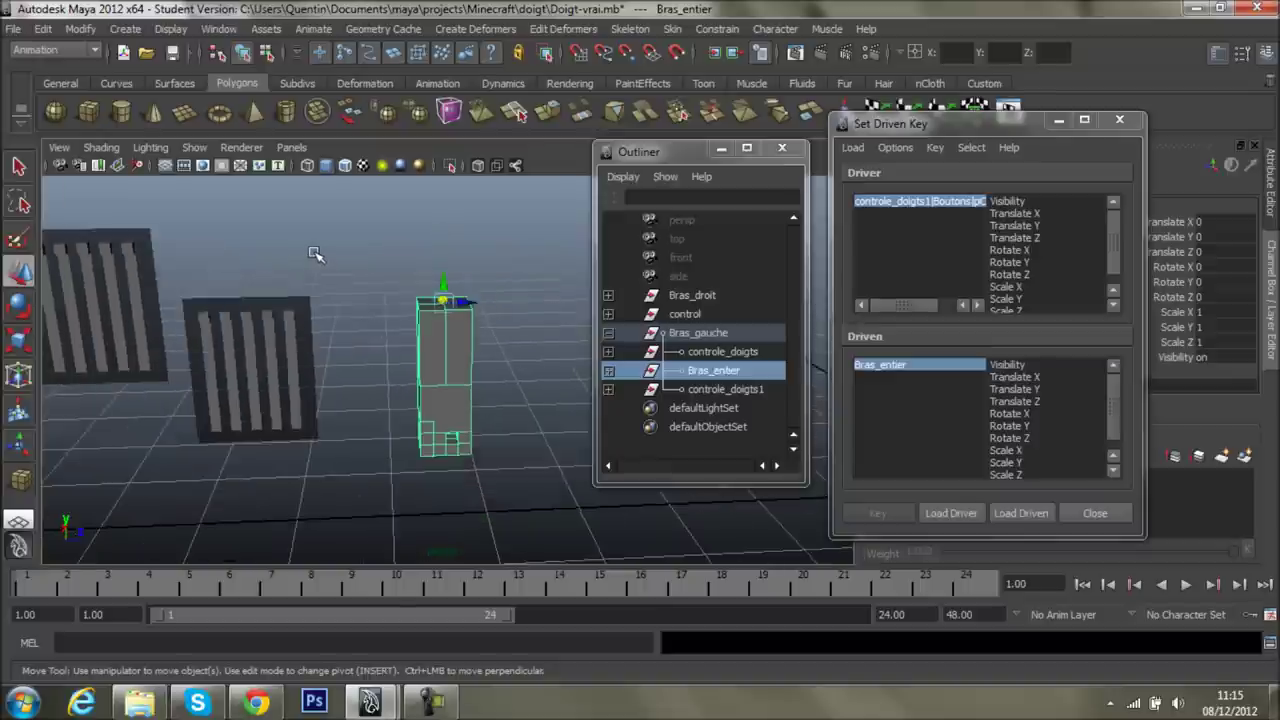
{"action": "left_click_drag", "start_coordinate": [541, 273], "coordinate": [492, 387], "text": "alt"}
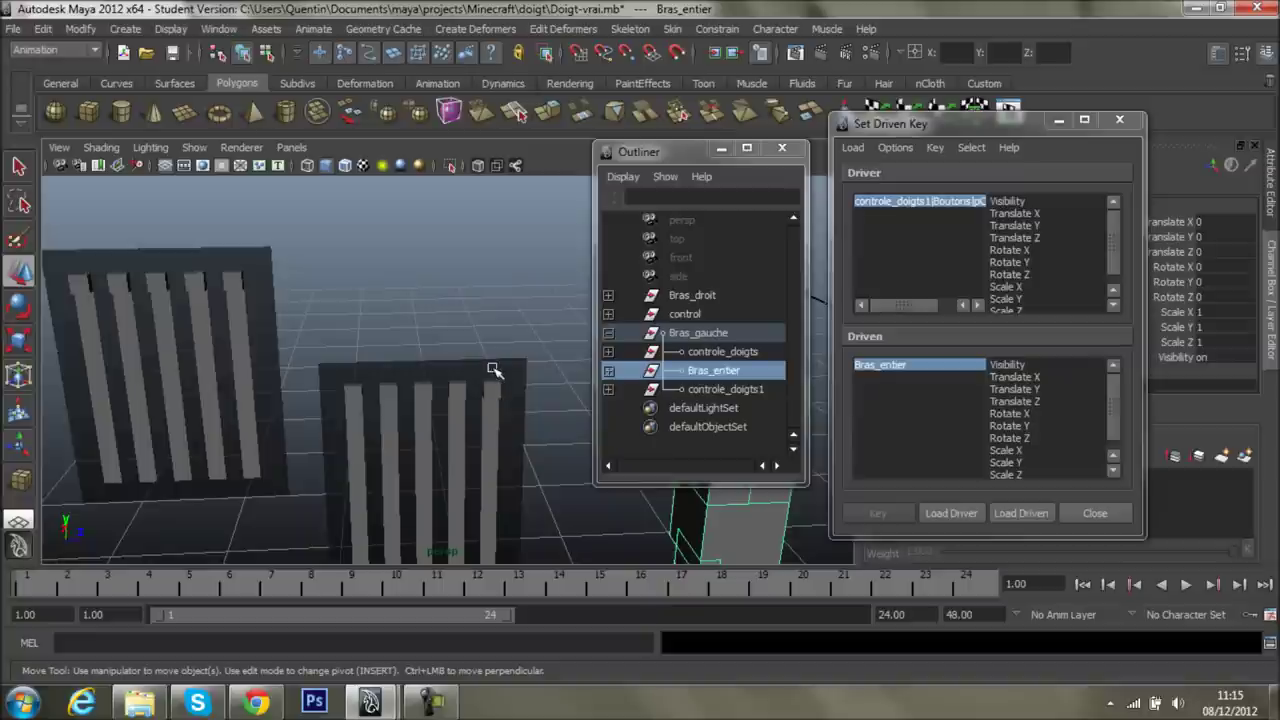
{"action": "mouse_move", "coordinate": [371, 289]}
{"action": "left_mouse_down", "text": "alt"}
{"action": "mouse_move", "coordinate": [440, 271]}
{"action": "mouse_move", "coordinate": [306, 262]}
{"action": "left_mouse_up", "text": "alt"}
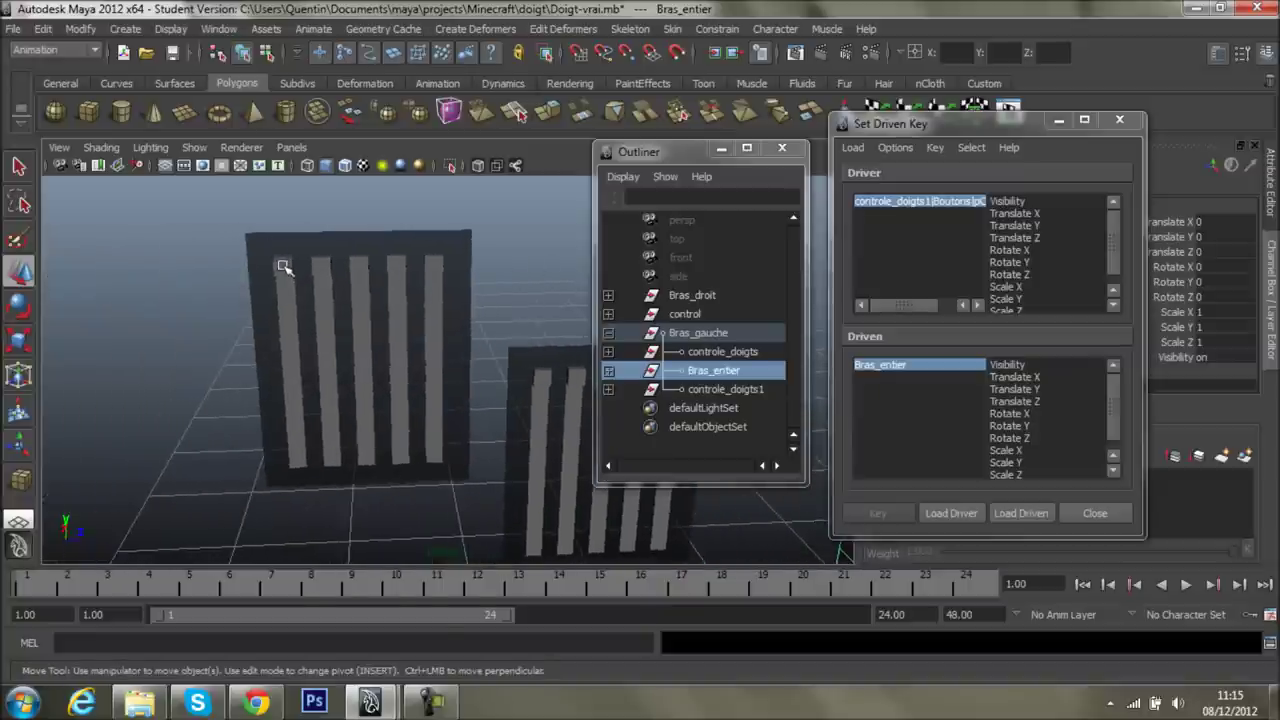
{"action": "left_click", "coordinate": [283, 266]}
{"action": "middle_click_drag", "start_coordinate": [285, 264], "coordinate": [135, 245], "text": "alt"}
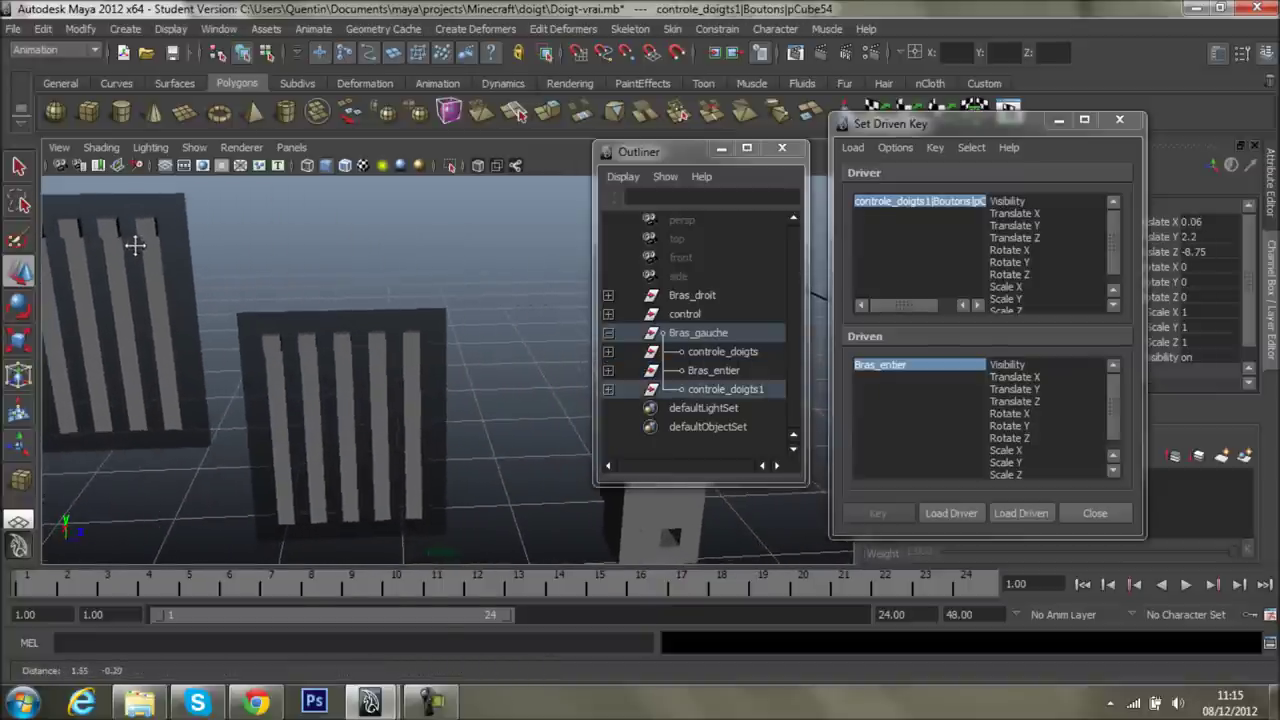
- Choose Translate Y as the driver attribute and Rotate Z as the driven attribute
{"action": "left_click", "coordinate": [1012, 228]}
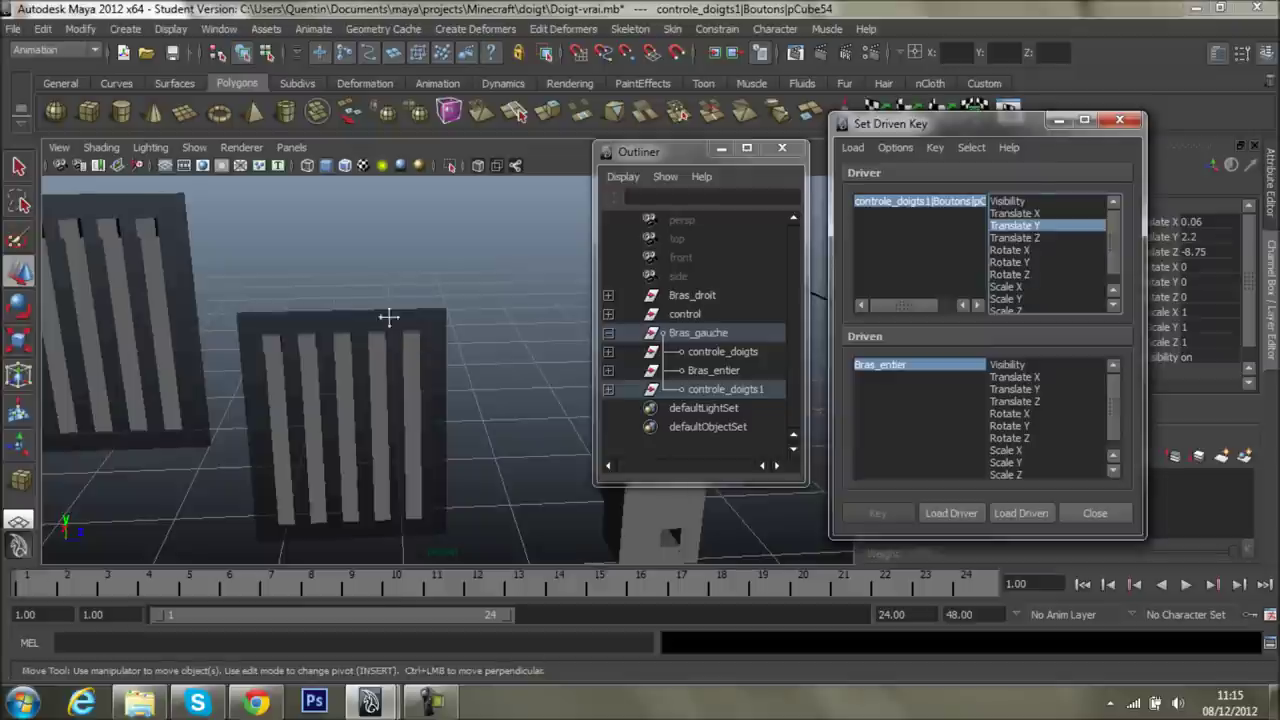
{"action": "left_click_drag", "start_coordinate": [389, 318], "coordinate": [280, 302], "text": "alt"}
{"action": "mouse_move", "coordinate": [404, 344]}
{"action": "left_mouse_down", "text": "alt"}
{"action": "mouse_move", "coordinate": [589, 340]}
{"action": "mouse_move", "coordinate": [434, 246]}
{"action": "mouse_move", "coordinate": [548, 339]}
{"action": "mouse_move", "coordinate": [406, 329]}
{"action": "mouse_move", "coordinate": [500, 330]}
{"action": "left_mouse_up", "text": "alt"}
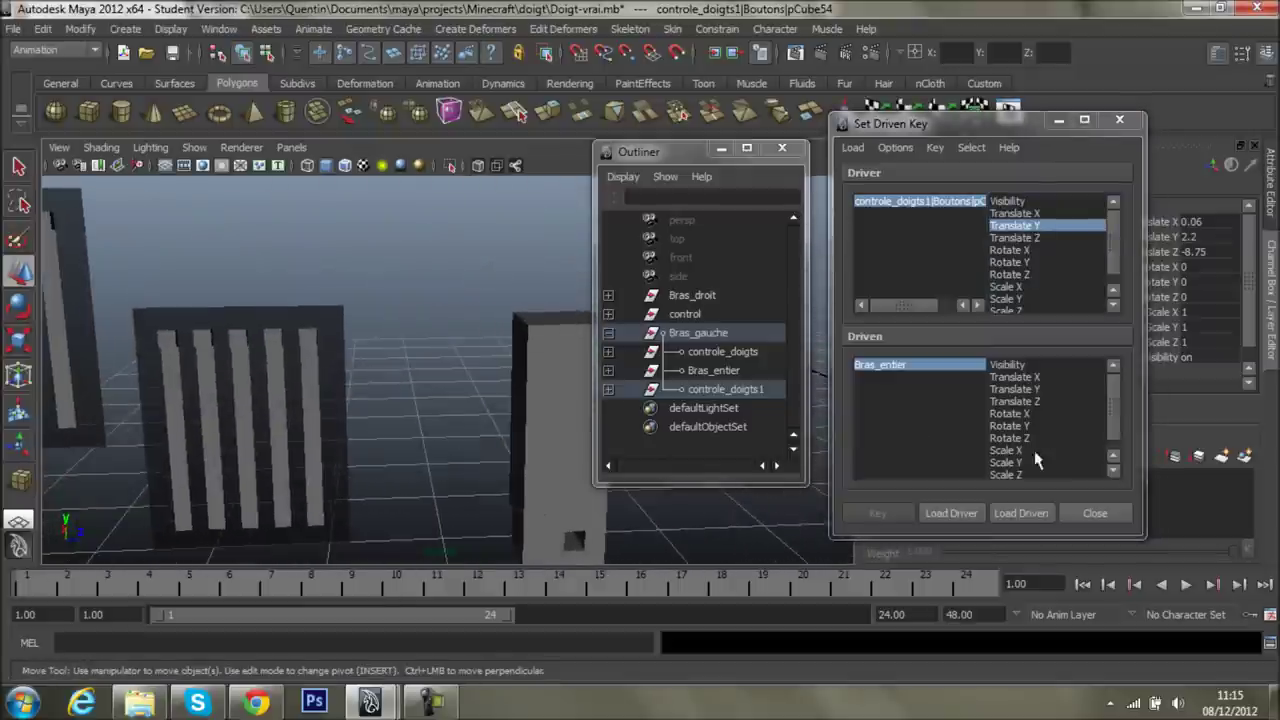
{"action": "left_click", "coordinate": [1010, 438]}
{"action": "mouse_move", "coordinate": [405, 327]}
{"action": "left_mouse_down", "text": "alt"}
{"action": "mouse_move", "coordinate": [449, 360]}
{"action": "mouse_move", "coordinate": [403, 380]}
{"action": "mouse_move", "coordinate": [629, 408]}
{"action": "mouse_move", "coordinate": [638, 372]}
{"action": "left_mouse_up", "text": "alt"}
{"action": "middle_click_drag", "start_coordinate": [638, 372], "coordinate": [668, 370], "text": "alt"}
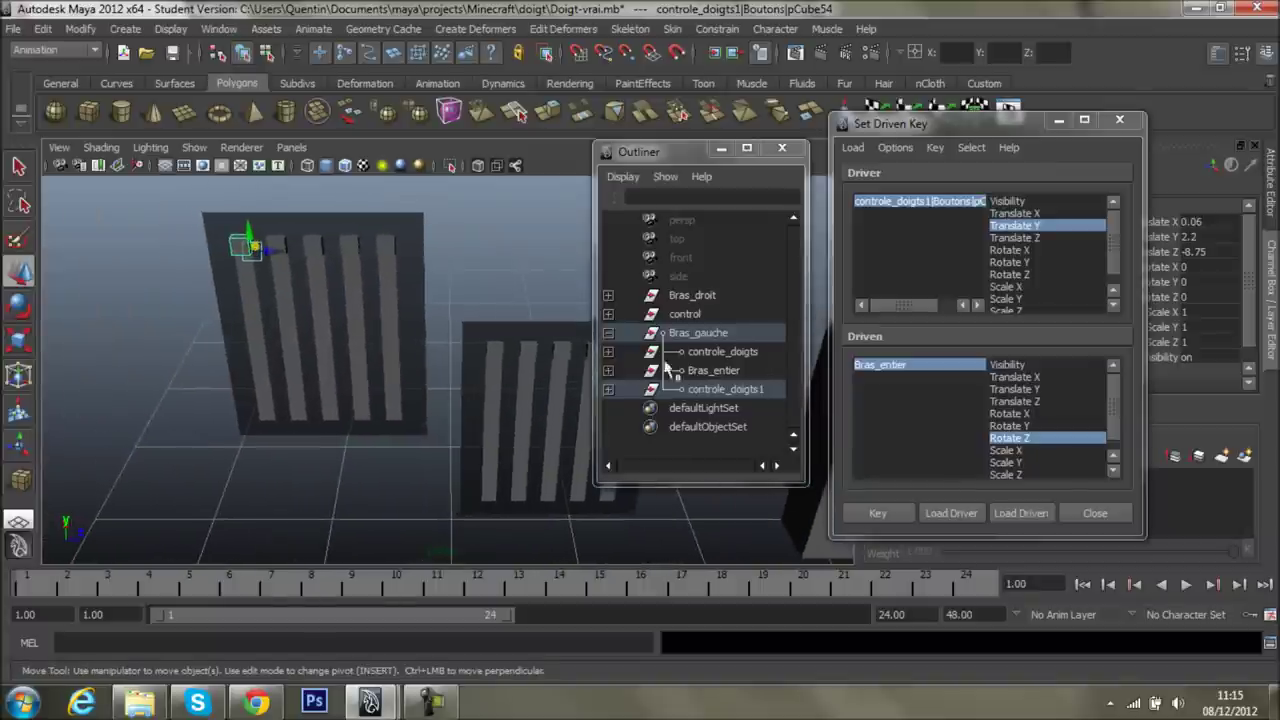
{"action": "mouse_move", "coordinate": [290, 246]}
{"action": "left_mouse_down", "text": "alt"}
{"action": "mouse_move", "coordinate": [351, 286]}
{"action": "mouse_move", "coordinate": [391, 260]}
{"action": "mouse_move", "coordinate": [370, 268]}
{"action": "left_mouse_up", "text": "alt"}
- Try sliding the button cube down its slot and back, undoing the moves
{"action": "left_click_drag", "start_coordinate": [235, 269], "coordinate": [236, 381]}
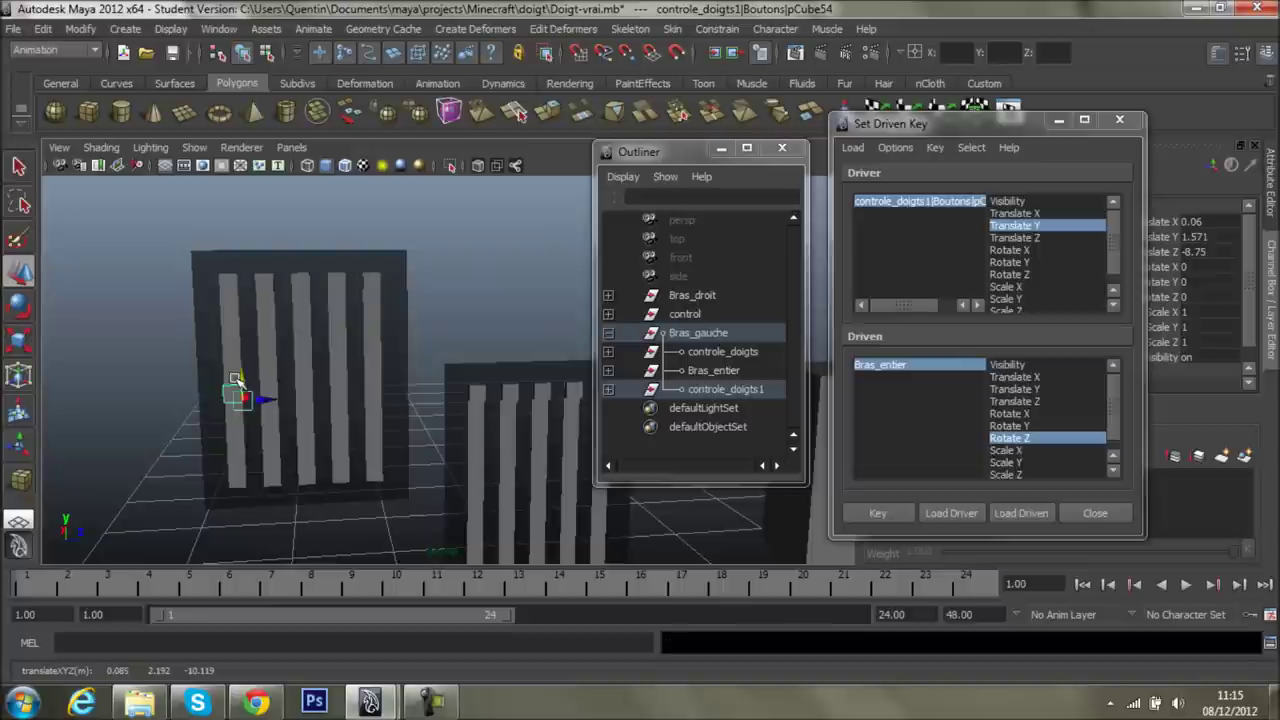
{"action": "key", "text": "ctrl+z"}
{"action": "left_click_drag", "start_coordinate": [241, 263], "coordinate": [254, 511]}
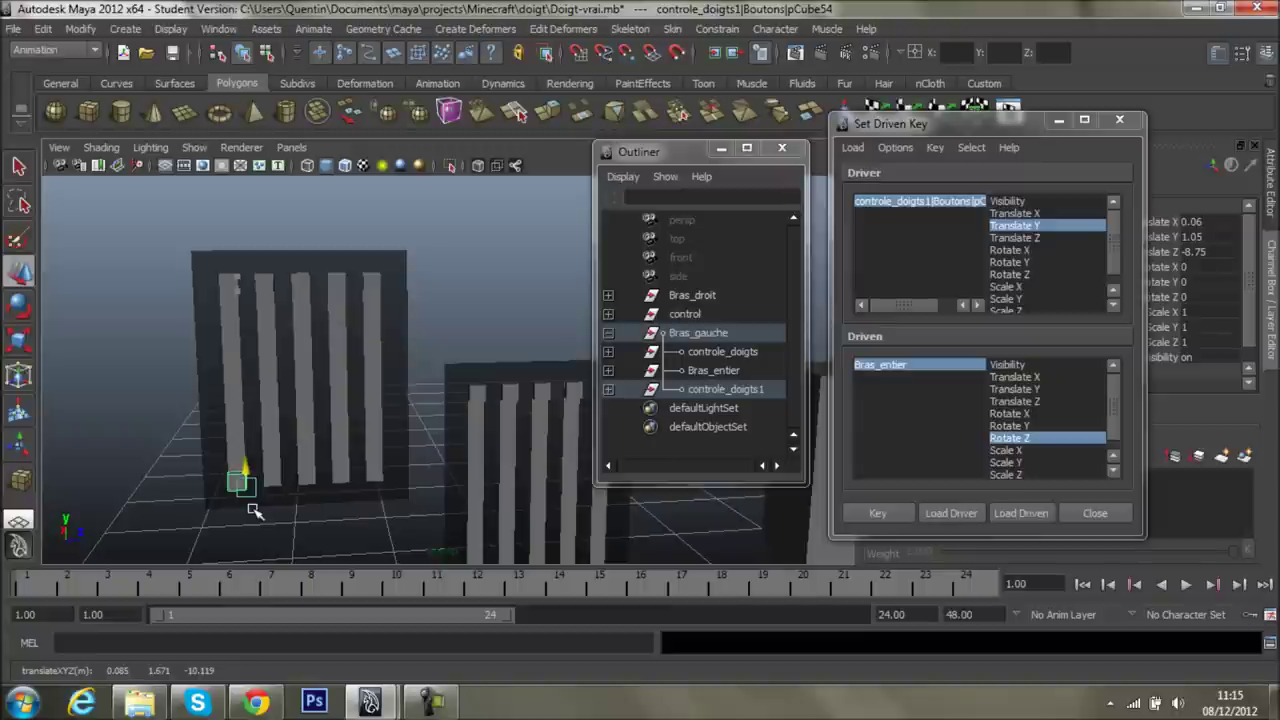
{"action": "left_click_drag", "start_coordinate": [254, 511], "coordinate": [310, 186]}
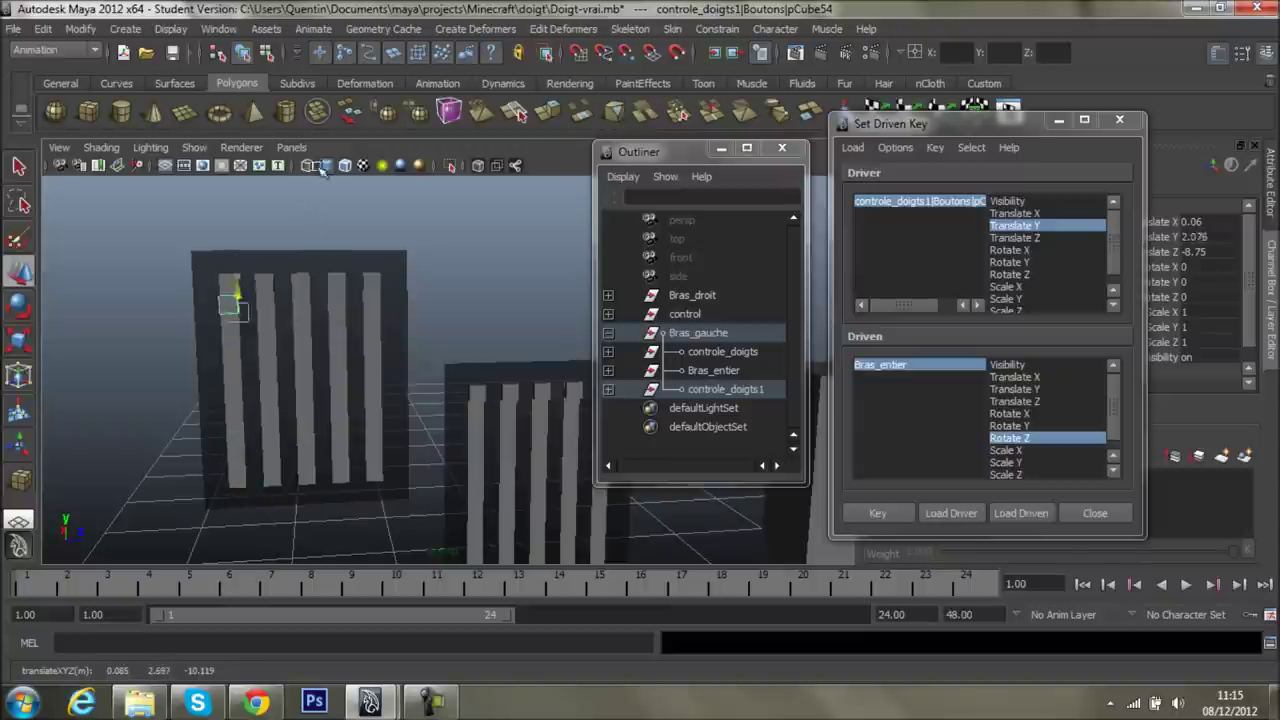
{"action": "key", "text": "ctrl+z"}
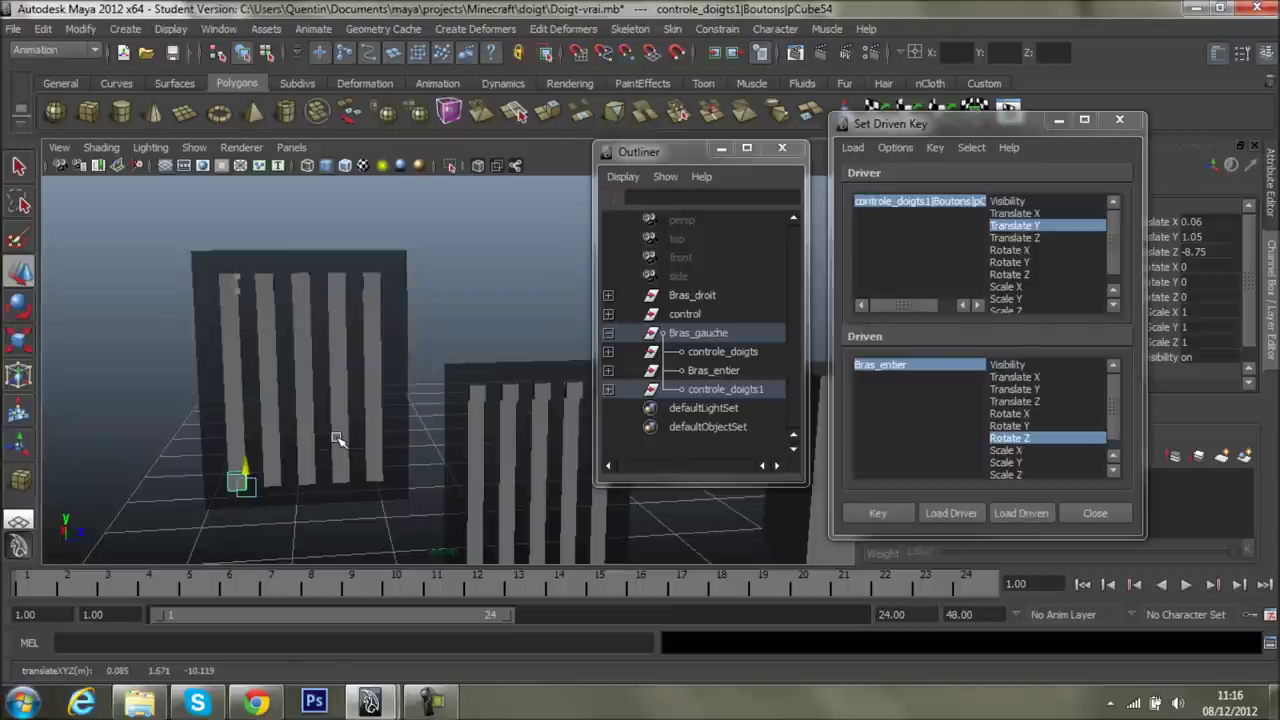
{"action": "mouse_move", "coordinate": [337, 440]}
{"action": "middle_mouse_down"}
{"action": "mouse_move", "coordinate": [350, 465]}
{"action": "mouse_move", "coordinate": [372, 364]}
{"action": "middle_mouse_up"}
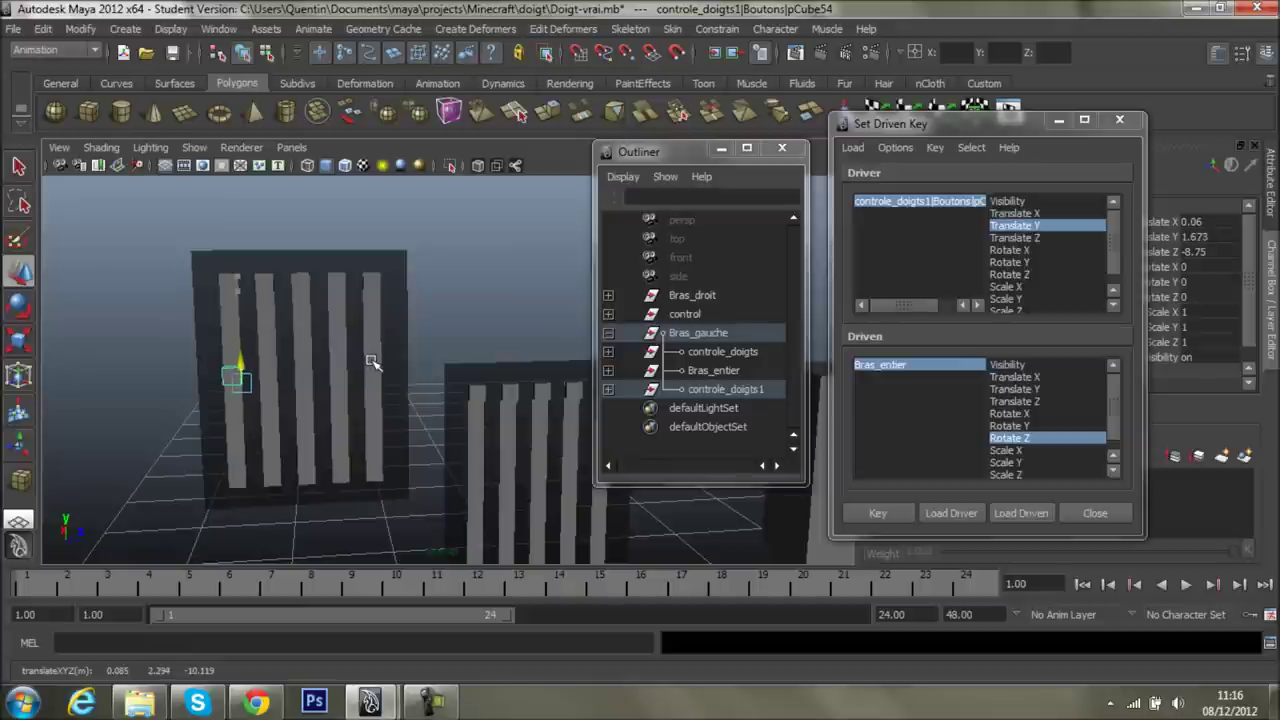
- Set the button's Translate Y to 1.65, key Bras_entier's Rotate Z, then return it to 2.2
{"action": "double_click", "coordinate": [1218, 236]}
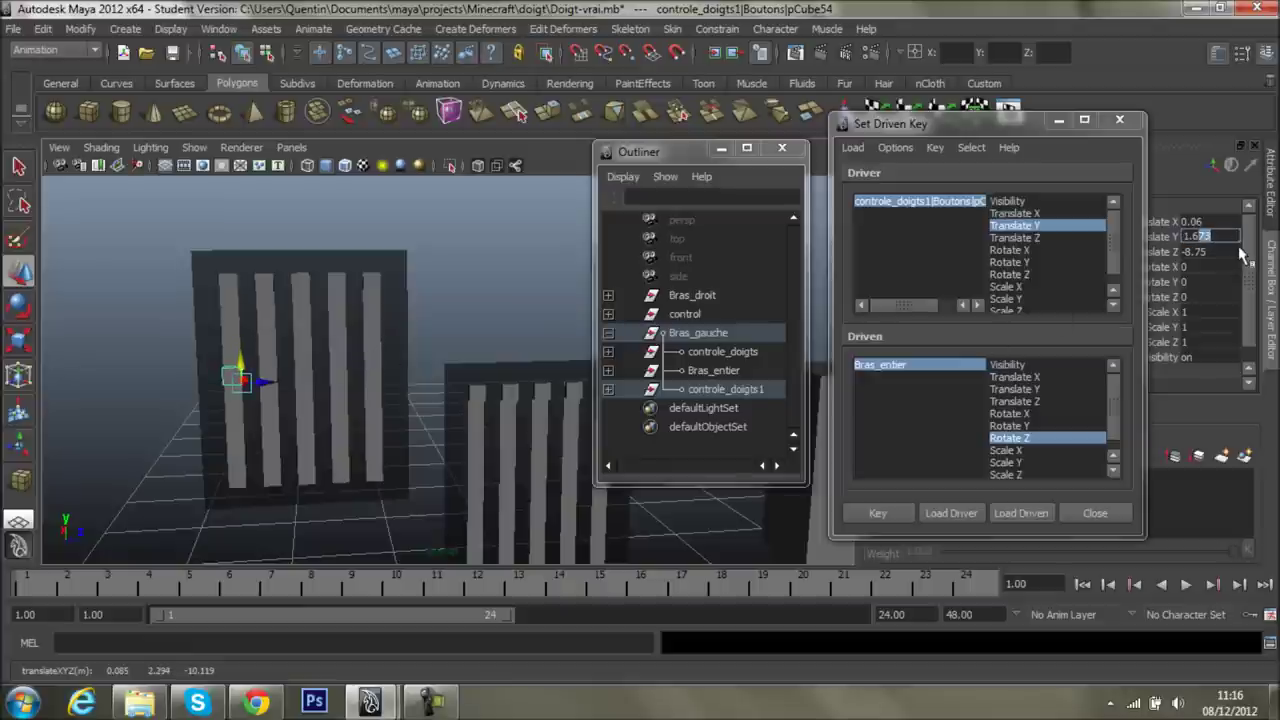
{"action": "type", "text": "1.65"}
{"action": "key", "text": "Return"}
{"action": "mouse_move", "coordinate": [443, 343]}
{"action": "left_mouse_down", "text": "alt"}
{"action": "mouse_move", "coordinate": [476, 321]}
{"action": "mouse_move", "coordinate": [430, 318]}
{"action": "mouse_move", "coordinate": [449, 331]}
{"action": "mouse_move", "coordinate": [381, 350]}
{"action": "mouse_move", "coordinate": [316, 336]}
{"action": "mouse_move", "coordinate": [271, 220]}
{"action": "left_mouse_up", "text": "alt"}
{"action": "left_click", "coordinate": [877, 513]}
{"action": "left_click_drag", "start_coordinate": [528, 288], "coordinate": [229, 271], "text": "alt"}
{"action": "left_click_drag", "start_coordinate": [423, 311], "coordinate": [400, 330], "text": "alt"}
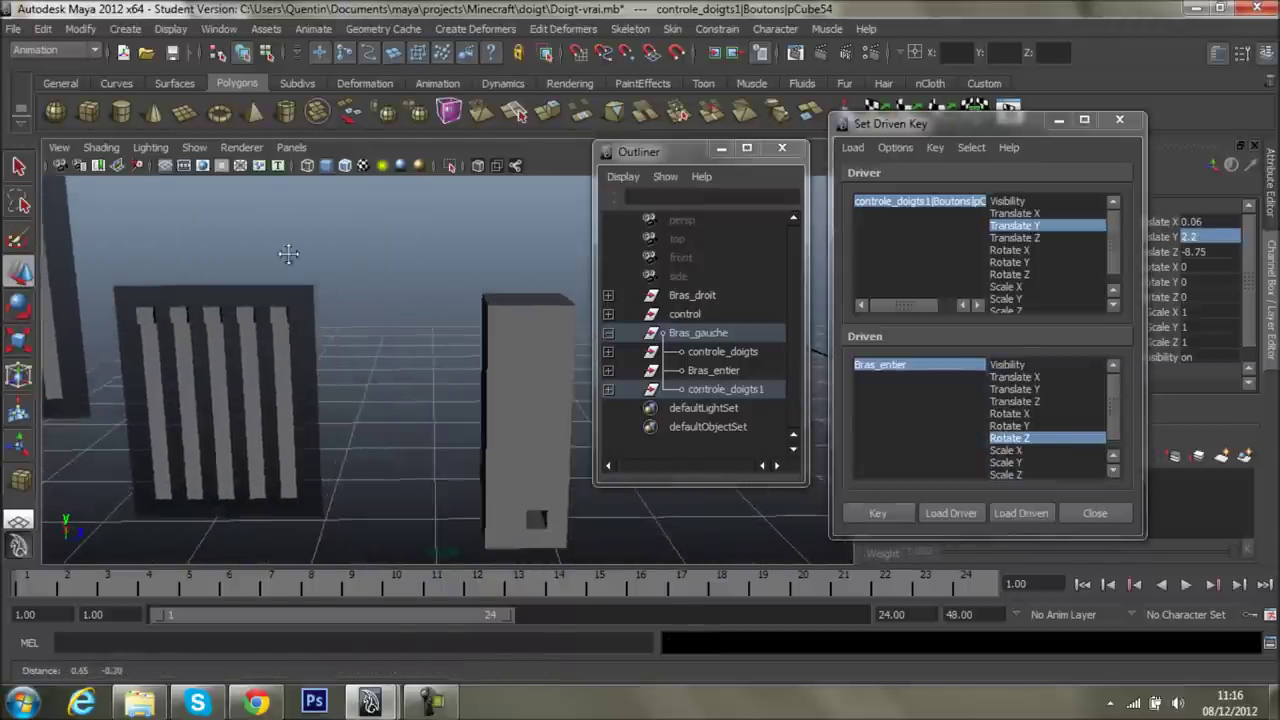
- Set Bras_entier's Rotate Z to 90, then 75, and record a driven key
{"action": "left_click", "coordinate": [880, 364]}
{"action": "left_click", "coordinate": [1012, 437]}
{"action": "left_click", "coordinate": [1025, 450]}
{"action": "left_click", "coordinate": [1236, 297]}
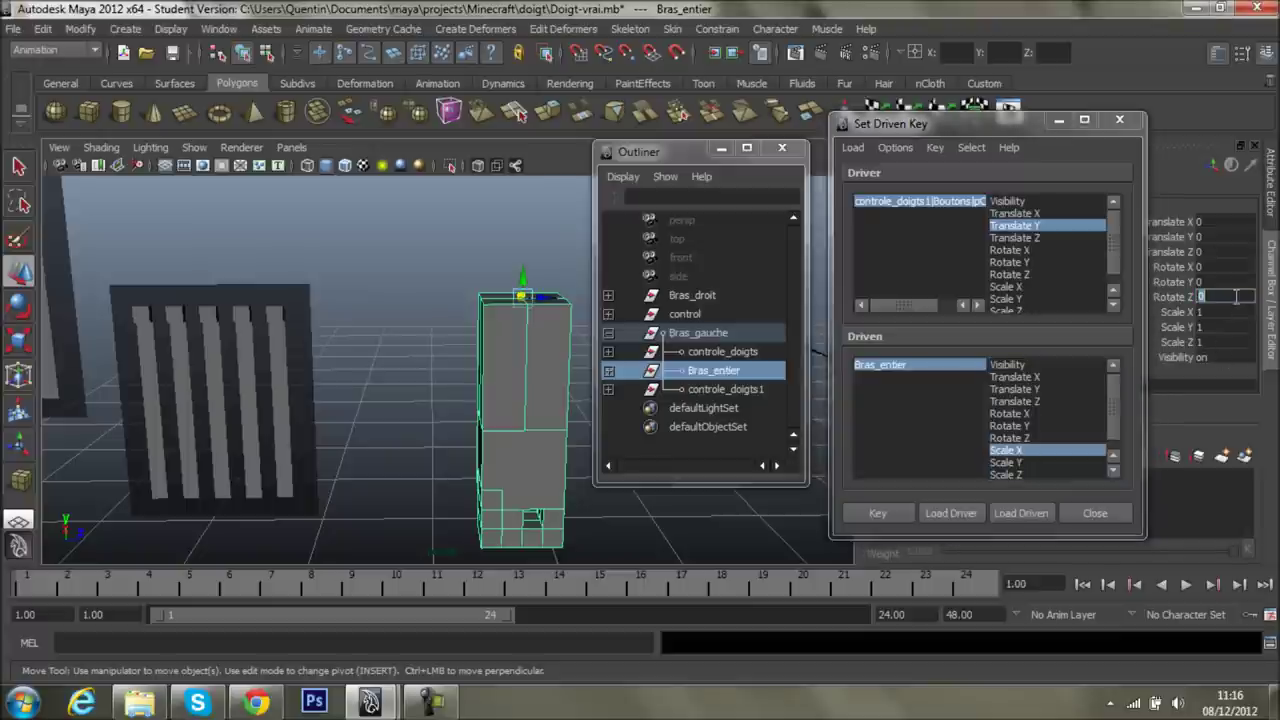
{"action": "type", "text": "90"}
{"action": "key", "text": "Return"}
{"action": "right_click_drag", "start_coordinate": [403, 360], "coordinate": [797, 443], "text": "alt"}
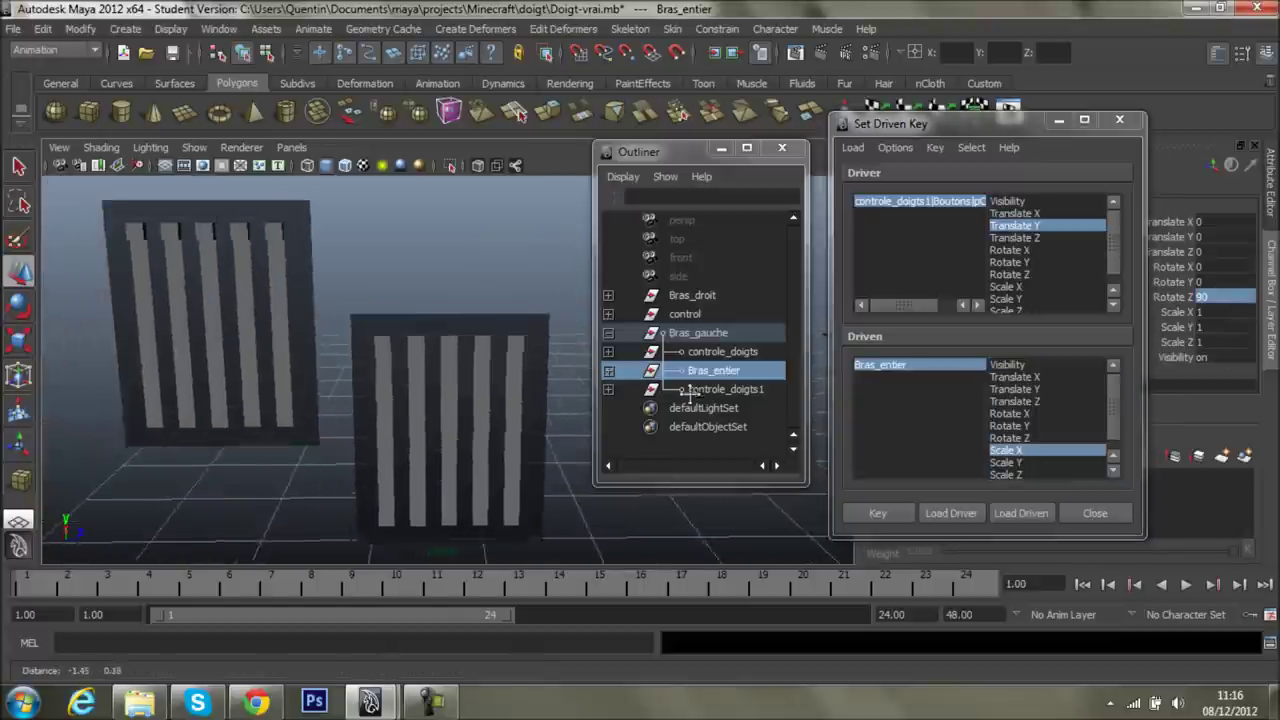
{"action": "scroll", "coordinate": [797, 443], "scroll_direction": "down", "scroll_amount": 3}
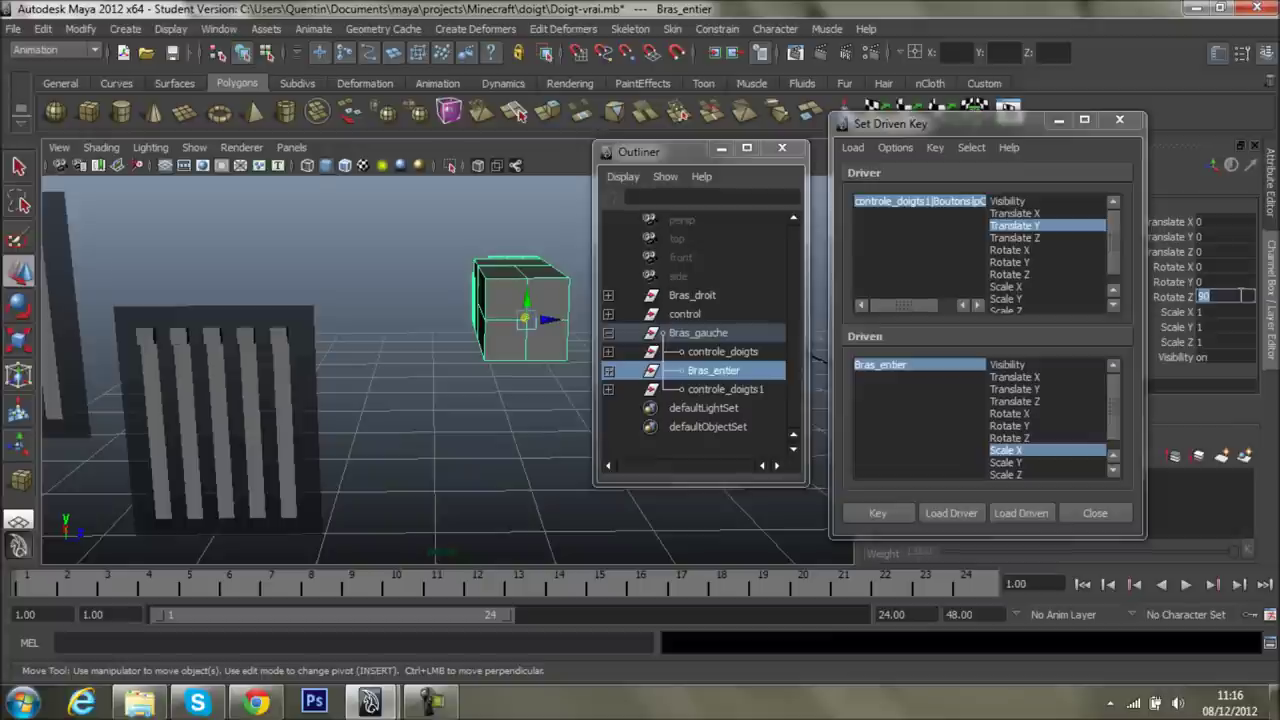
{"action": "type", "text": "75"}
{"action": "key", "text": "Return"}
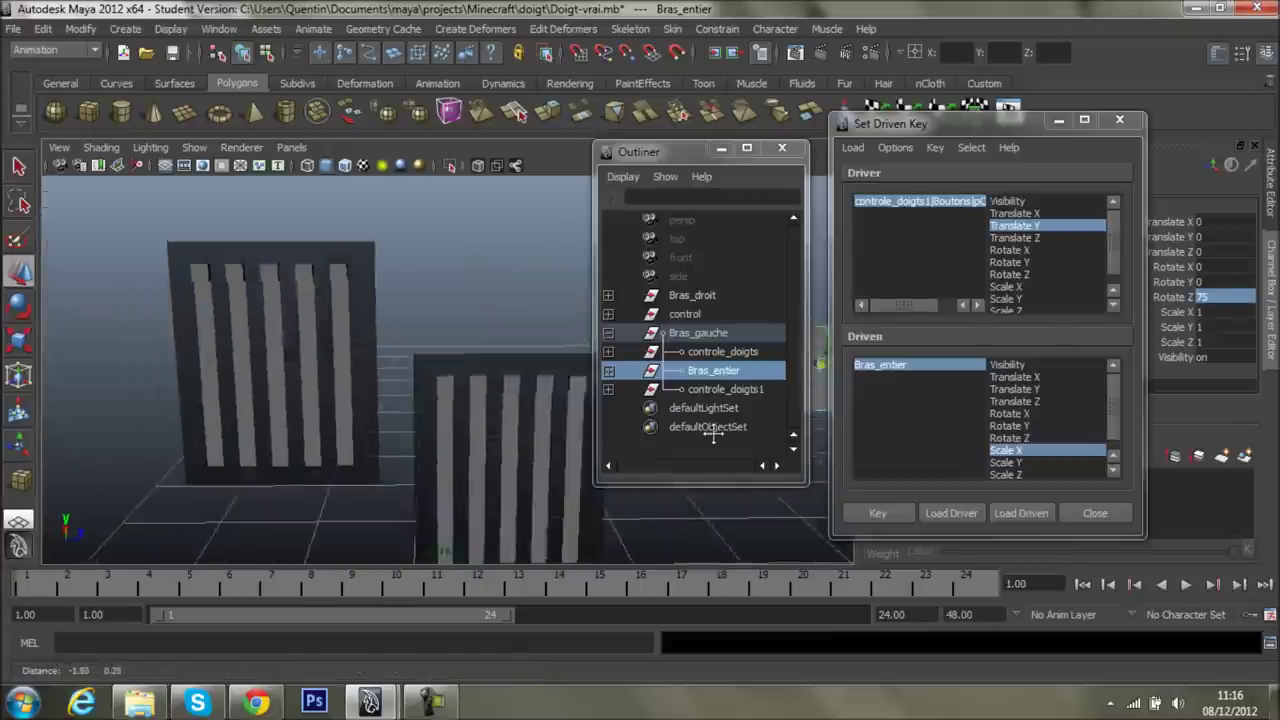
{"action": "left_click", "coordinate": [866, 513]}
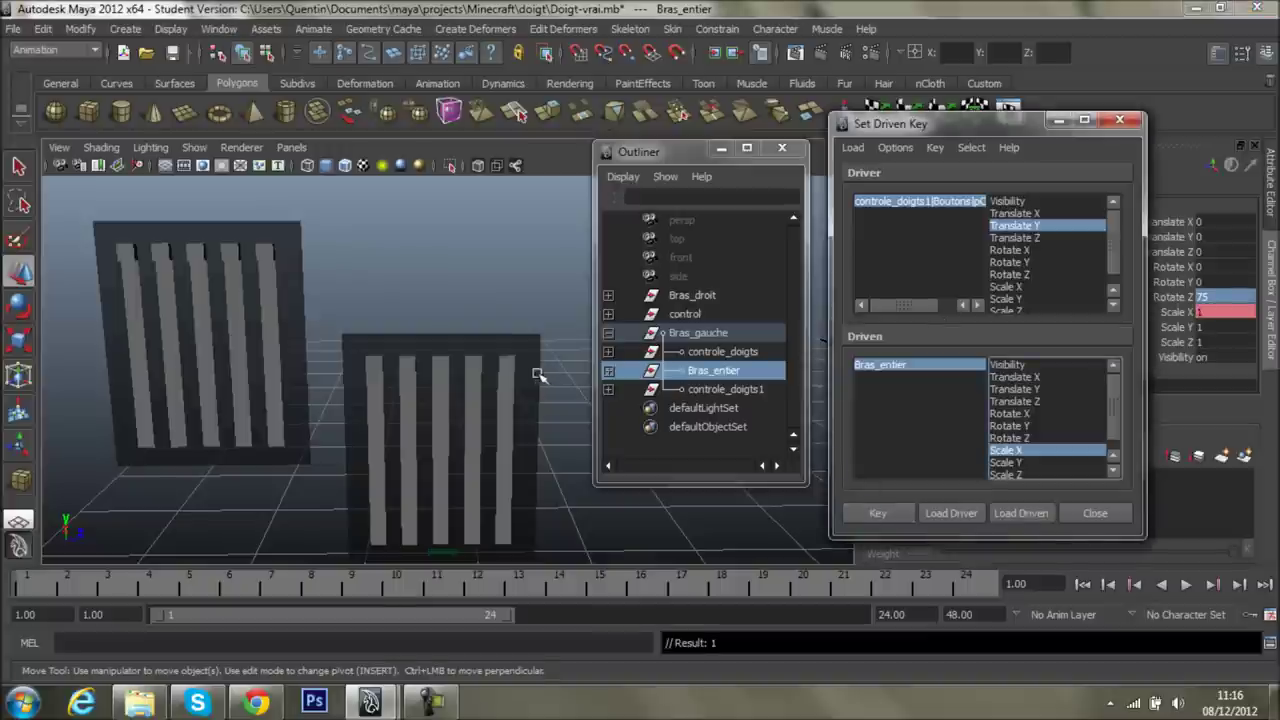
- Test by moving the button cube, then undo the move, the key and the 75 rotation
{"action": "left_click", "coordinate": [140, 252]}
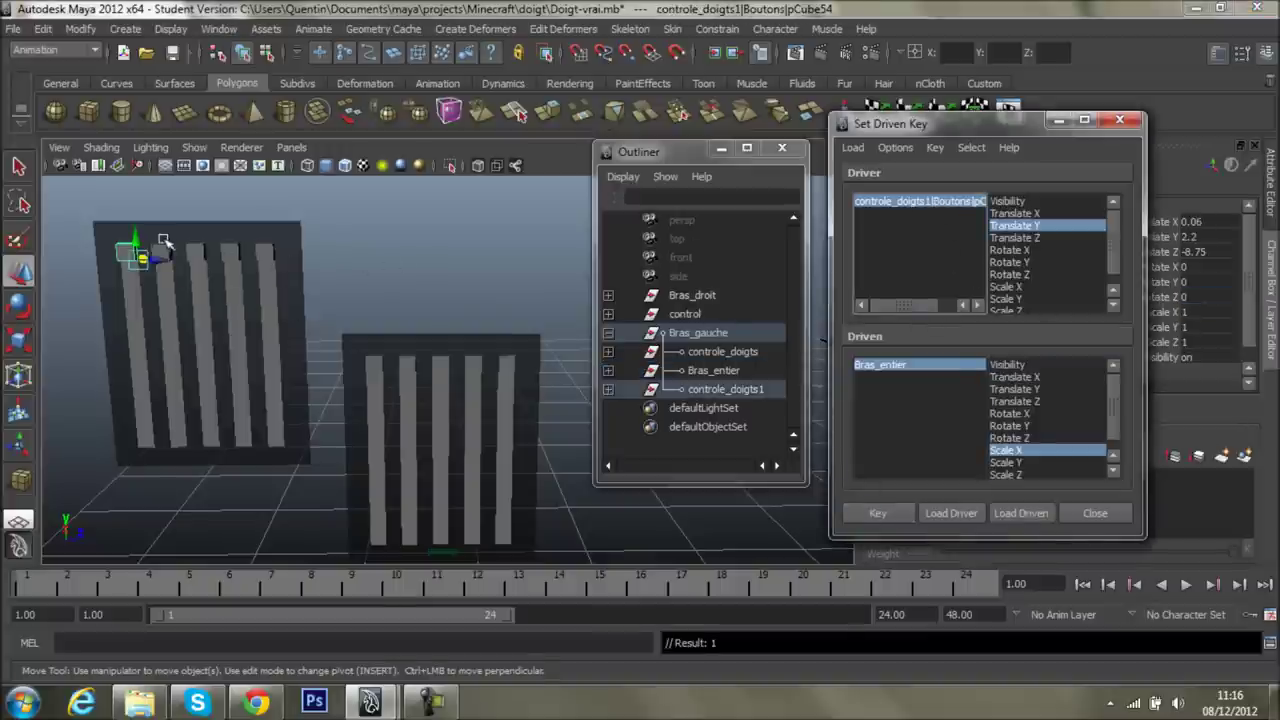
{"action": "left_click_drag", "start_coordinate": [140, 243], "coordinate": [138, 245]}
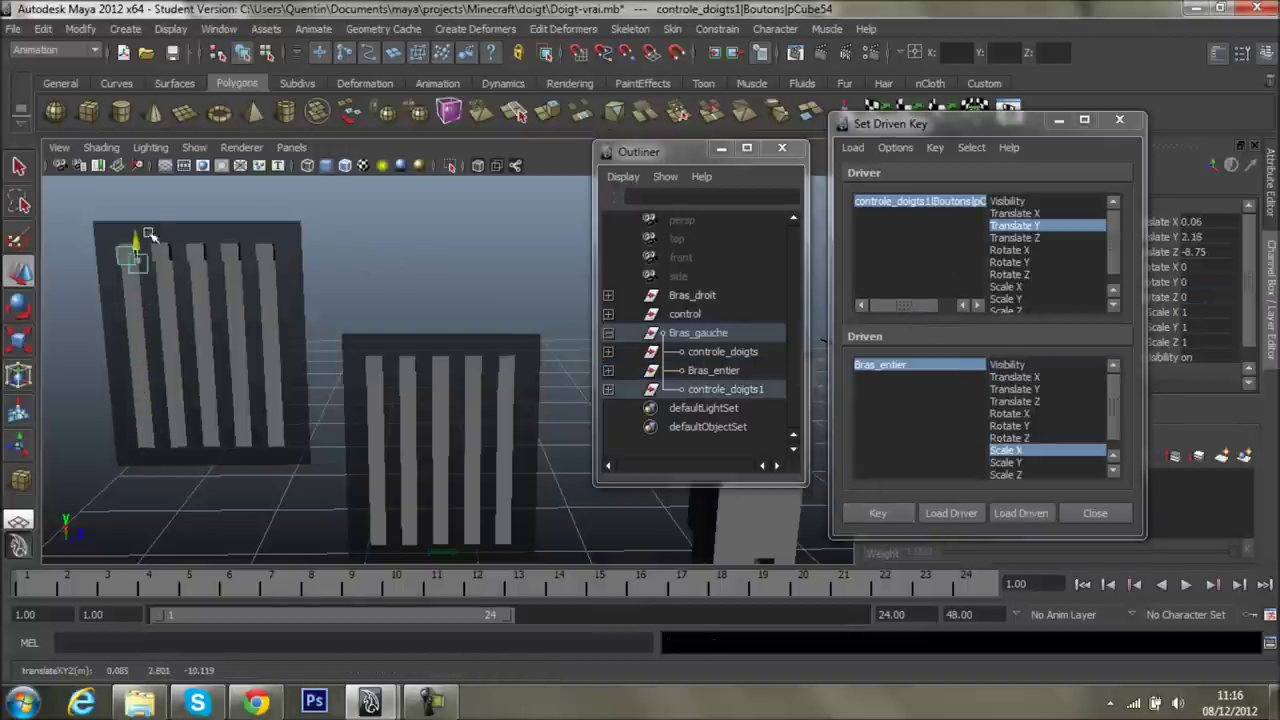
{"action": "key", "text": "ctrl+z"}
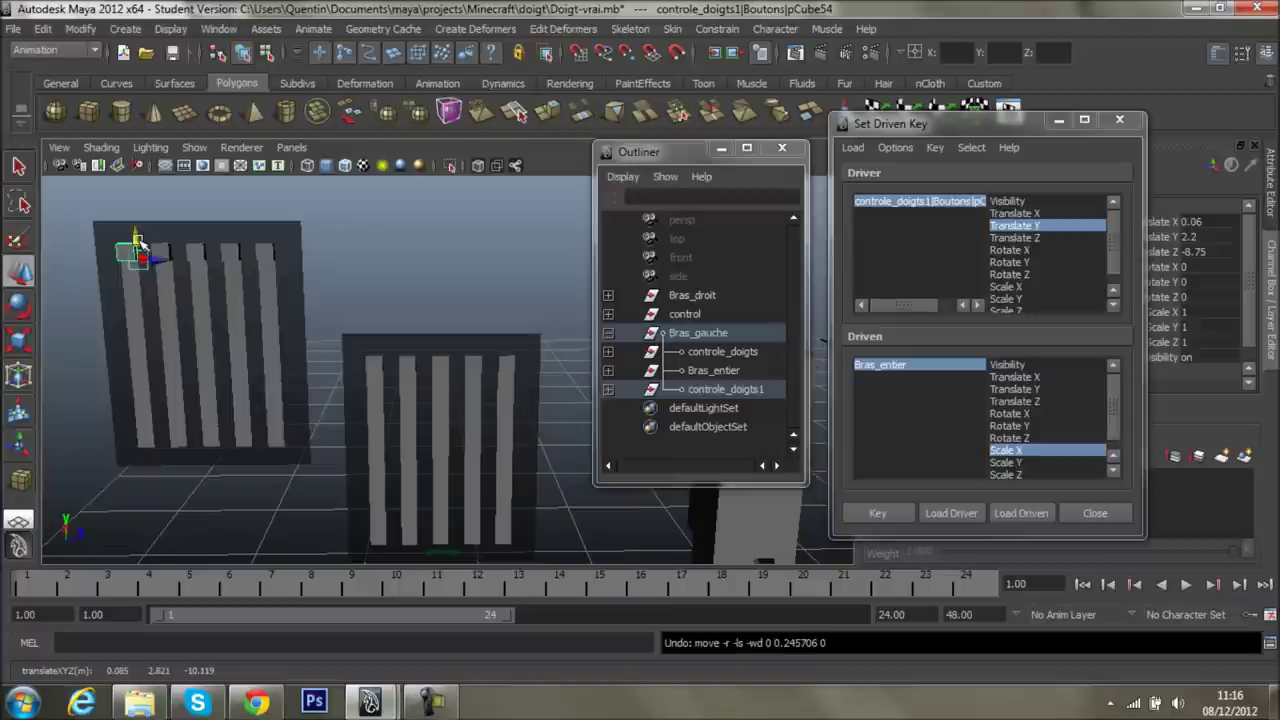
{"action": "key", "text": "ctrl+z"}
{"action": "key", "text": "ctrl+z"}
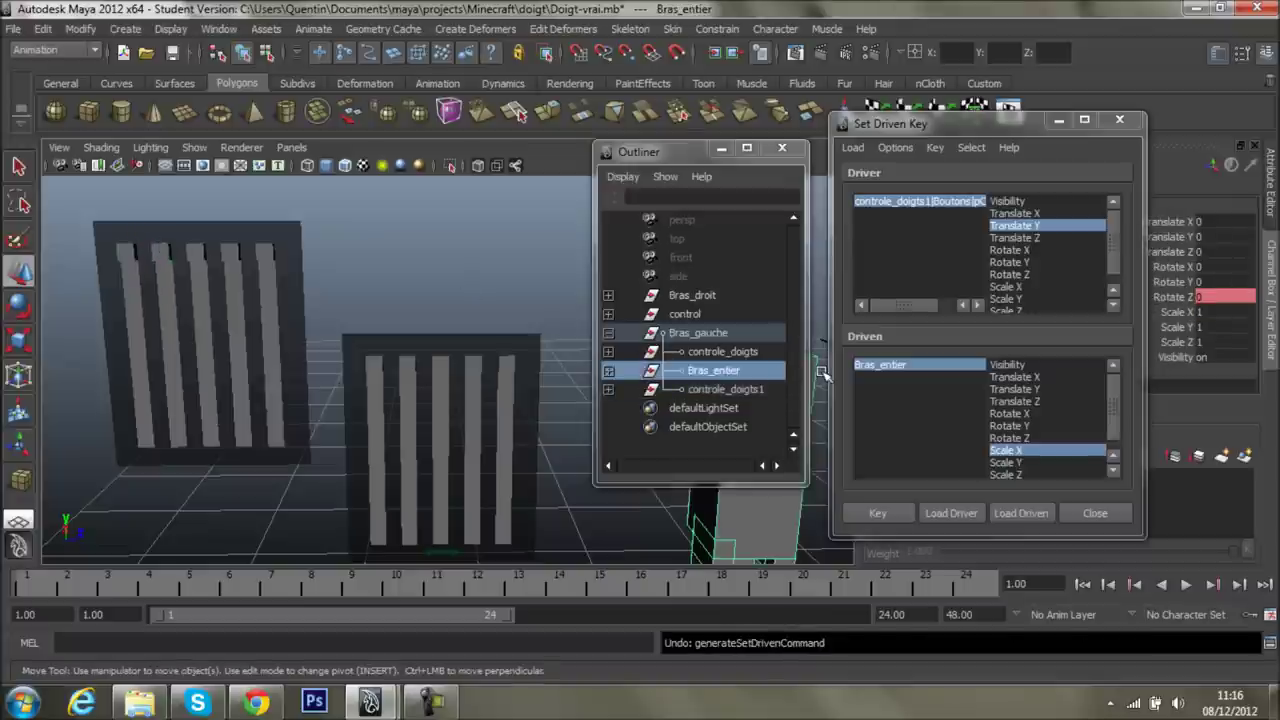
{"action": "key", "text": "ctrl+z"}
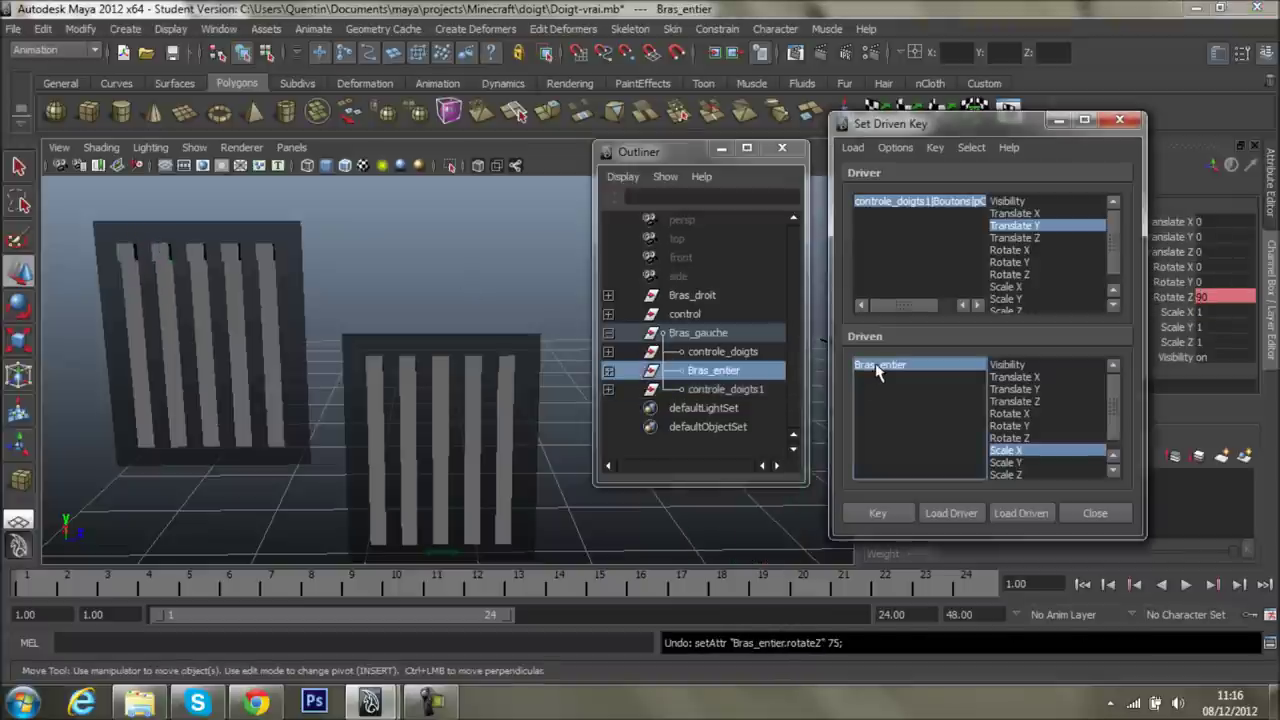
{"action": "left_click", "coordinate": [877, 368]}
{"action": "left_click", "coordinate": [685, 313]}
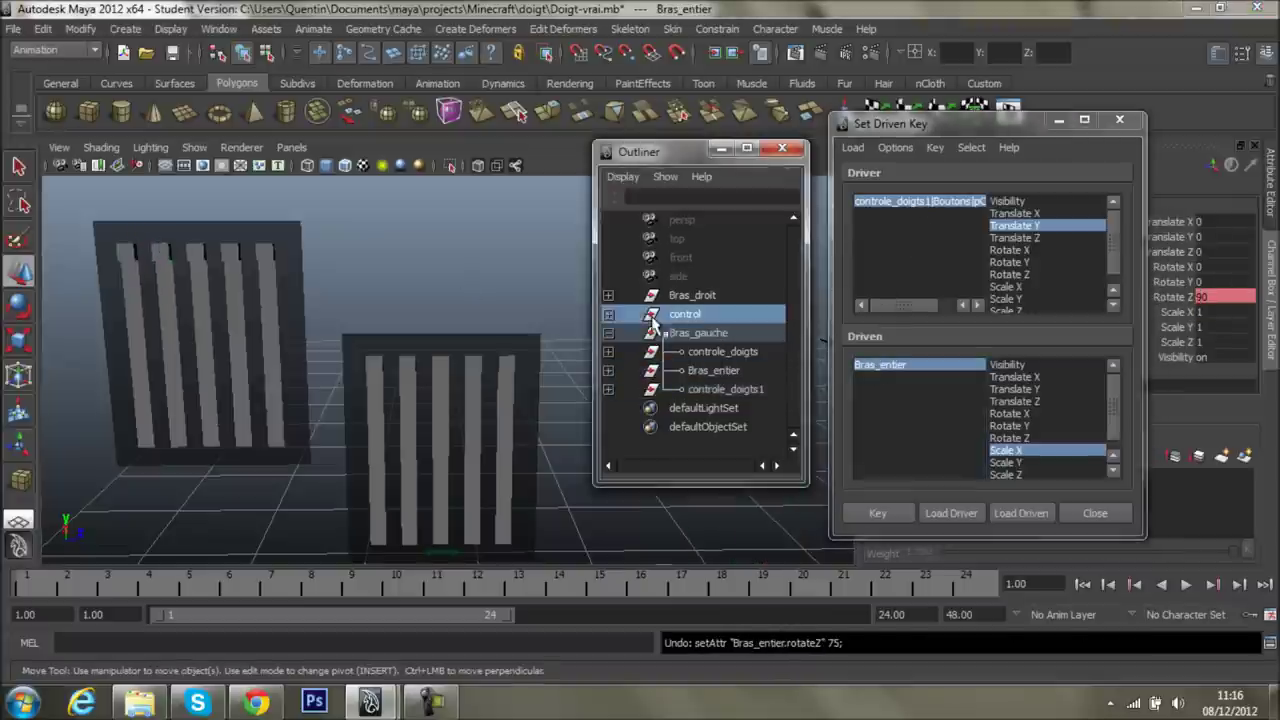
- Select Bras_entier and the finger-control button cube, test-moving the cube and undoing it
{"action": "left_click", "coordinate": [698, 332], "text": "ctrl"}
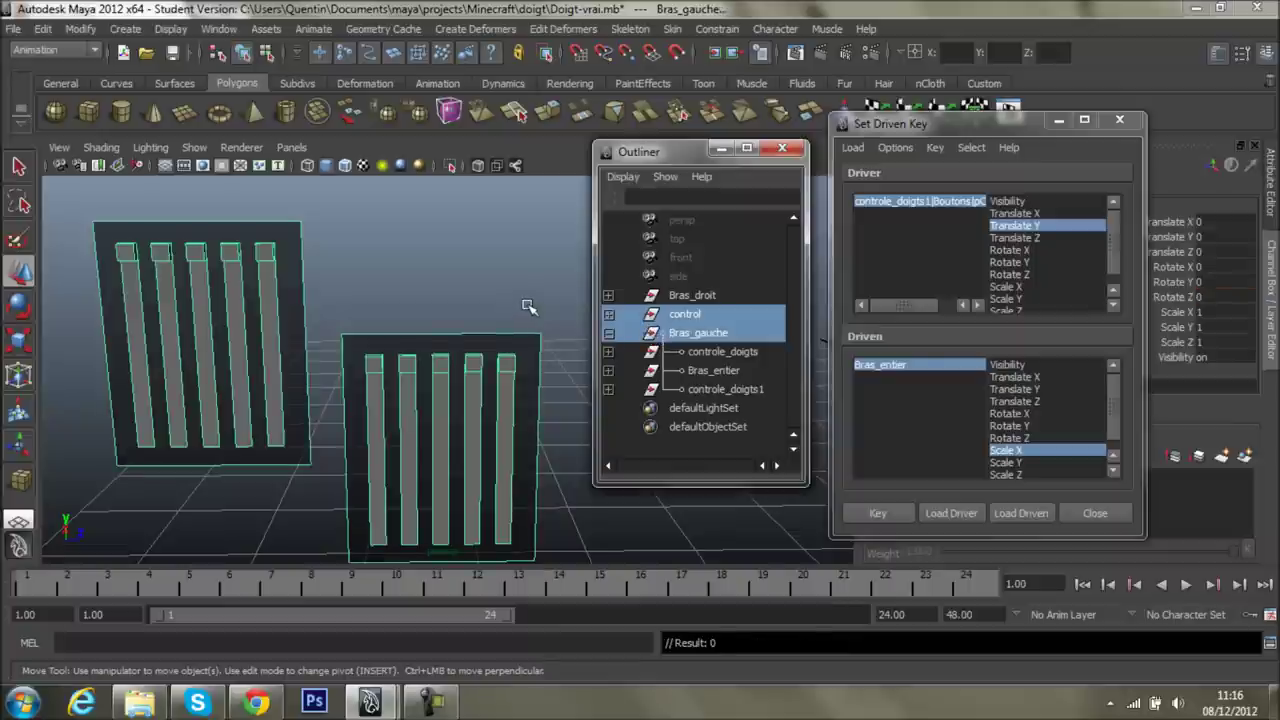
{"action": "left_click", "coordinate": [877, 365]}
{"action": "middle_click_drag", "start_coordinate": [480, 260], "coordinate": [336, 219], "text": "alt"}
{"action": "mouse_move", "coordinate": [336, 219]}
{"action": "left_mouse_down", "text": "alt"}
{"action": "mouse_move", "coordinate": [500, 257]}
{"action": "mouse_move", "coordinate": [722, 257]}
{"action": "left_mouse_up", "text": "alt"}
{"action": "left_click", "coordinate": [920, 210]}
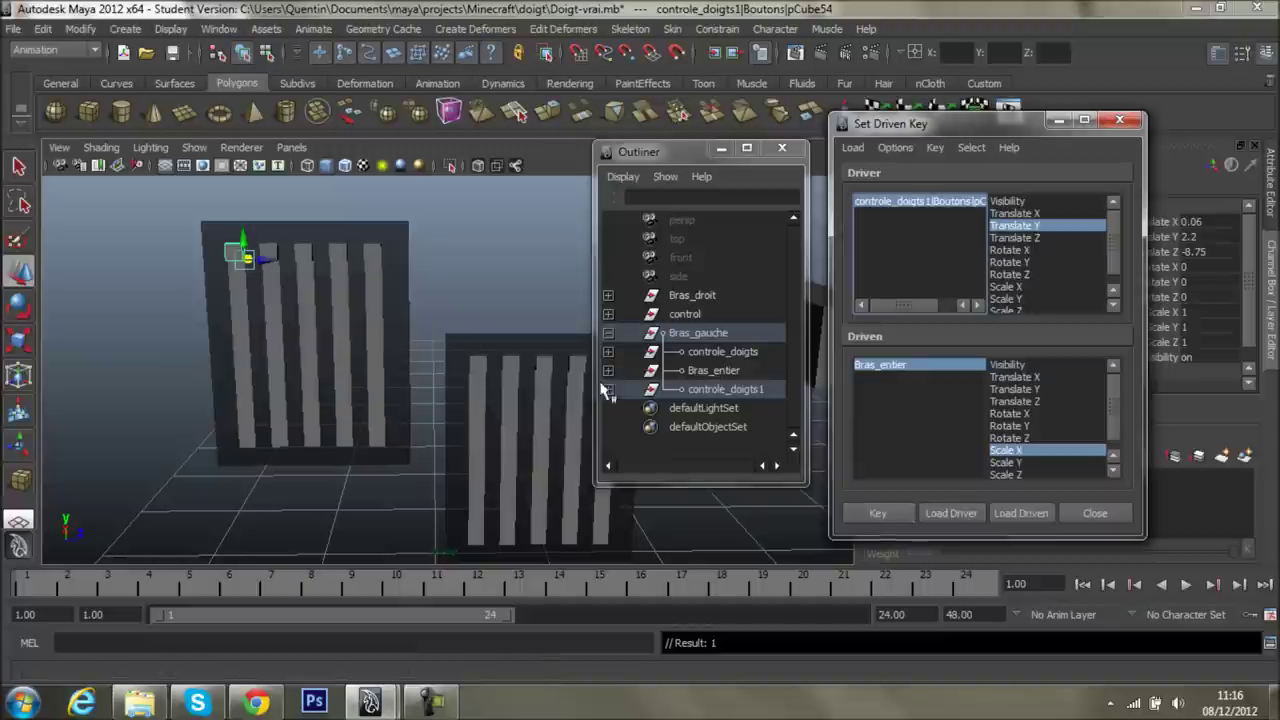
{"action": "mouse_move", "coordinate": [243, 246]}
{"action": "left_mouse_down"}
{"action": "mouse_move", "coordinate": [245, 375]}
{"action": "mouse_move", "coordinate": [241, 240]}
{"action": "left_mouse_up"}
{"action": "middle_click_drag", "start_coordinate": [278, 193], "coordinate": [320, 266]}
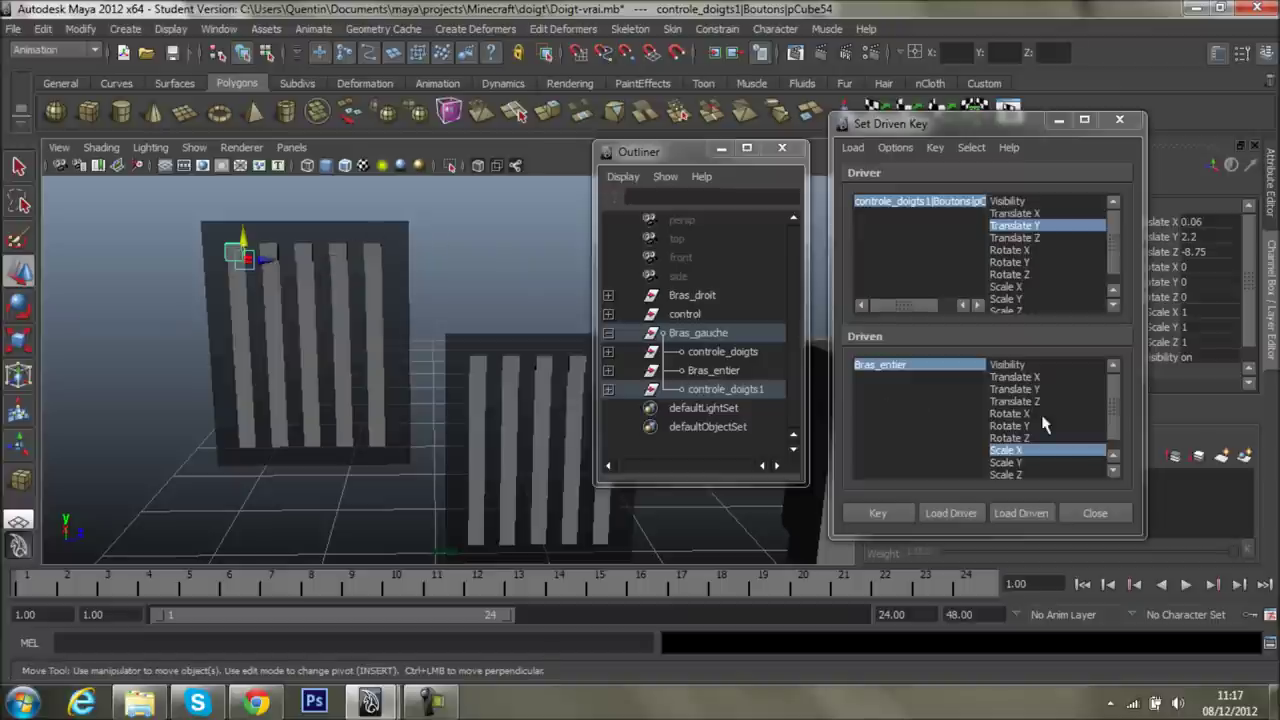
{"action": "key", "text": "ctrl+z"}
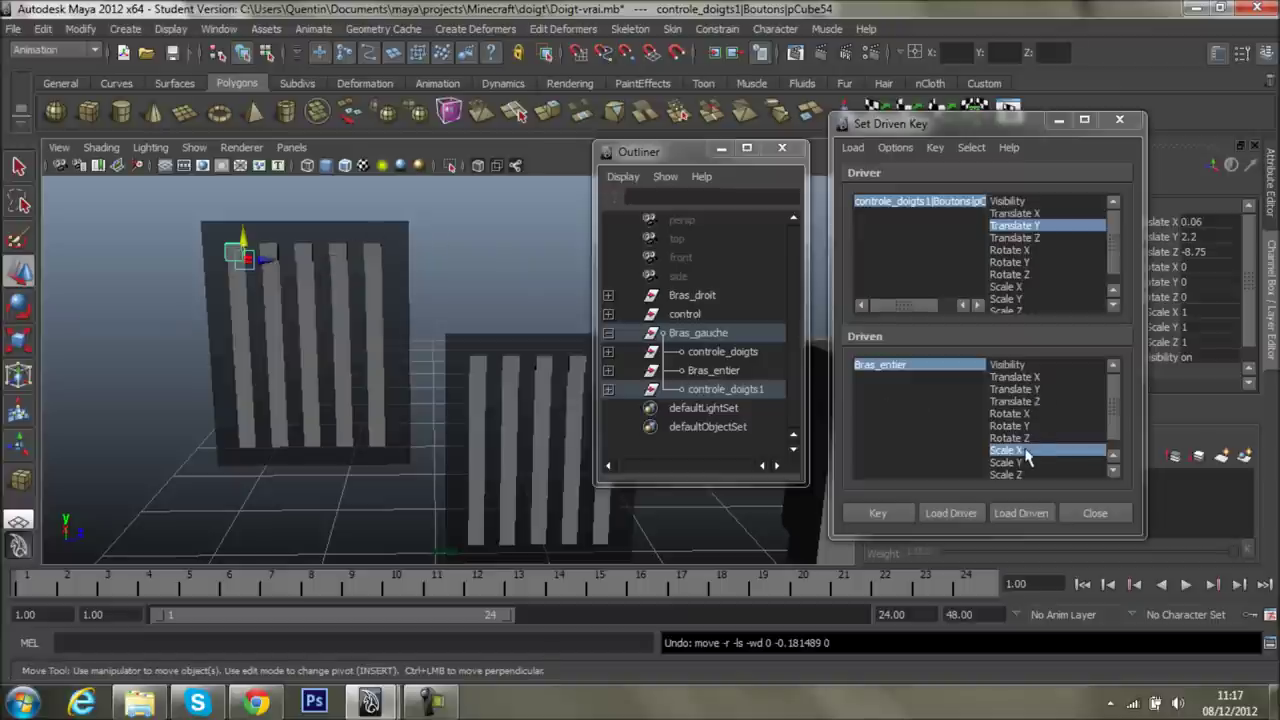
- Make Rotate Z the driven attribute and key Bras_entier at Rotate Z 75
{"action": "left_click", "coordinate": [1037, 440]}
{"action": "middle_click_drag", "start_coordinate": [400, 220], "coordinate": [286, 214], "text": "alt"}
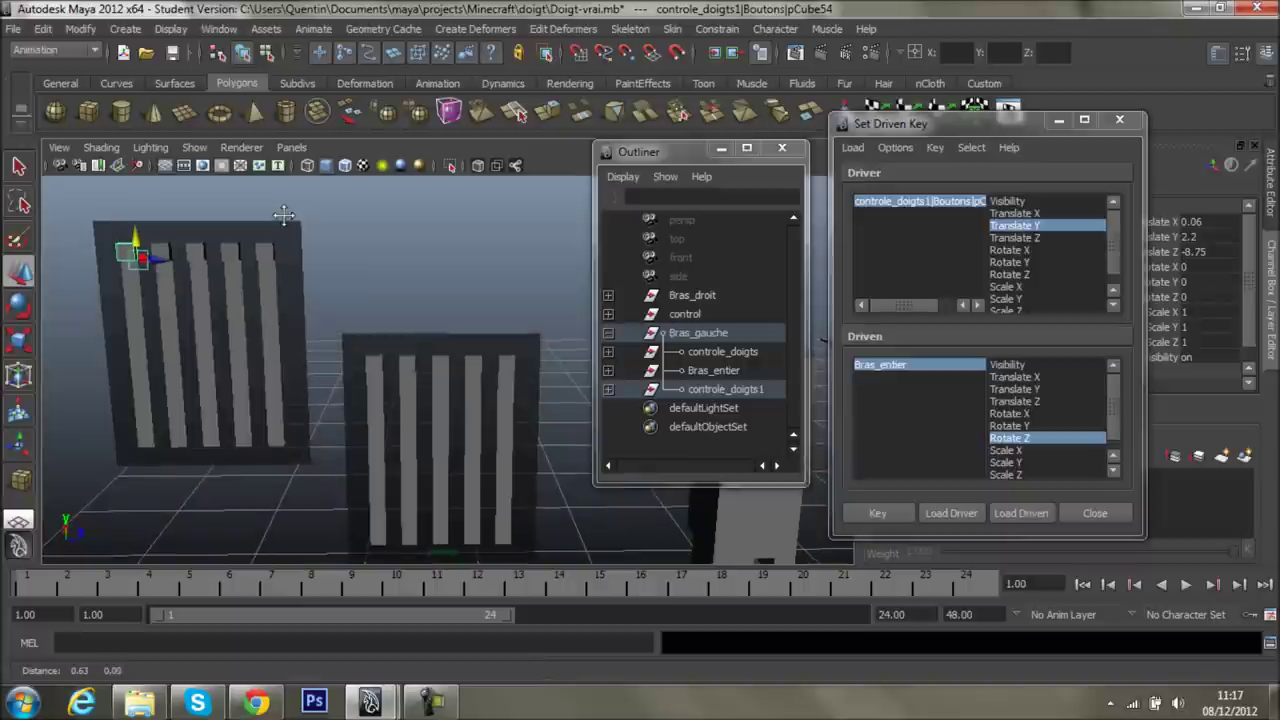
{"action": "middle_click_drag", "start_coordinate": [358, 268], "coordinate": [407, 268], "text": "alt"}
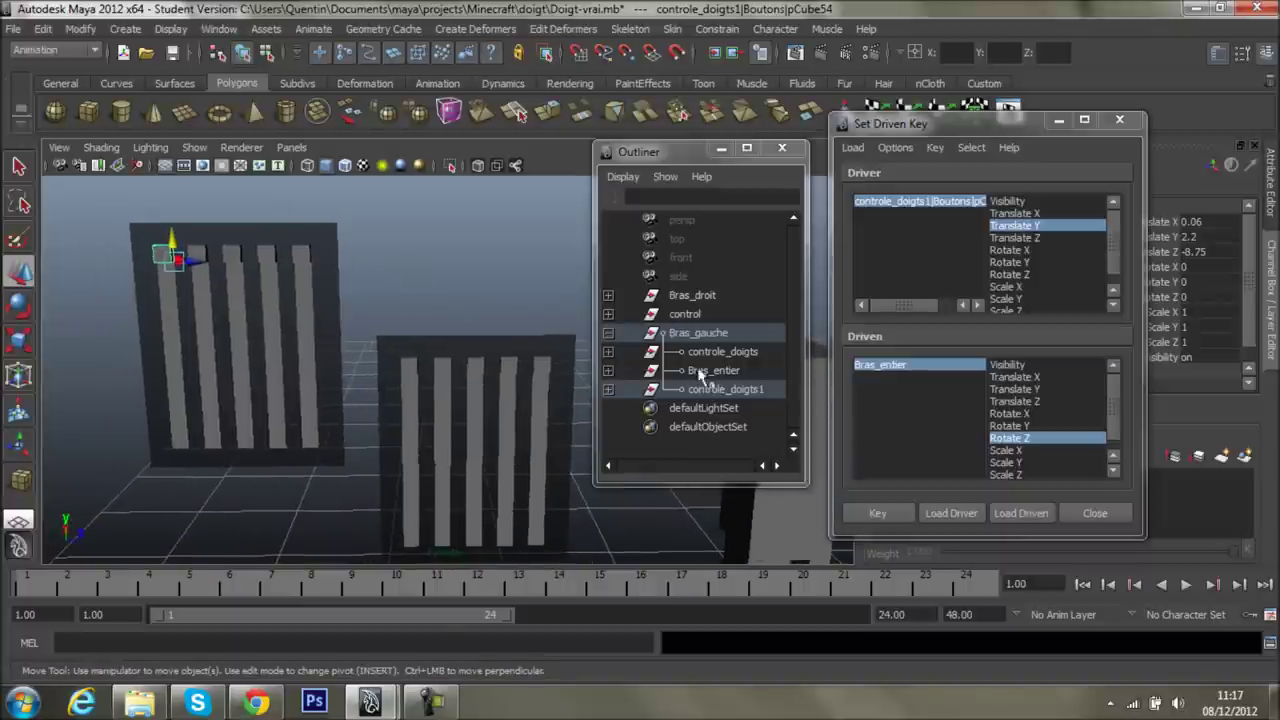
{"action": "left_click", "coordinate": [860, 365]}
{"action": "left_click", "coordinate": [1229, 297]}
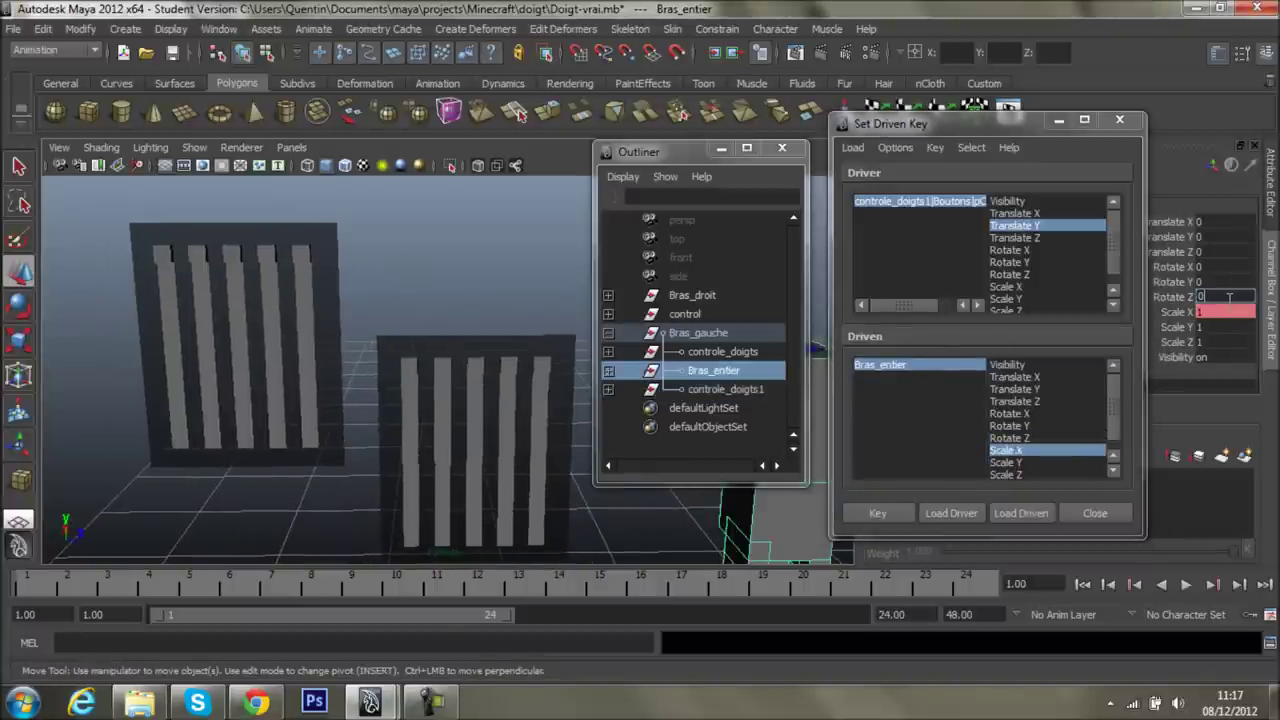
{"action": "type", "text": "90"}
{"action": "key", "text": "Return"}
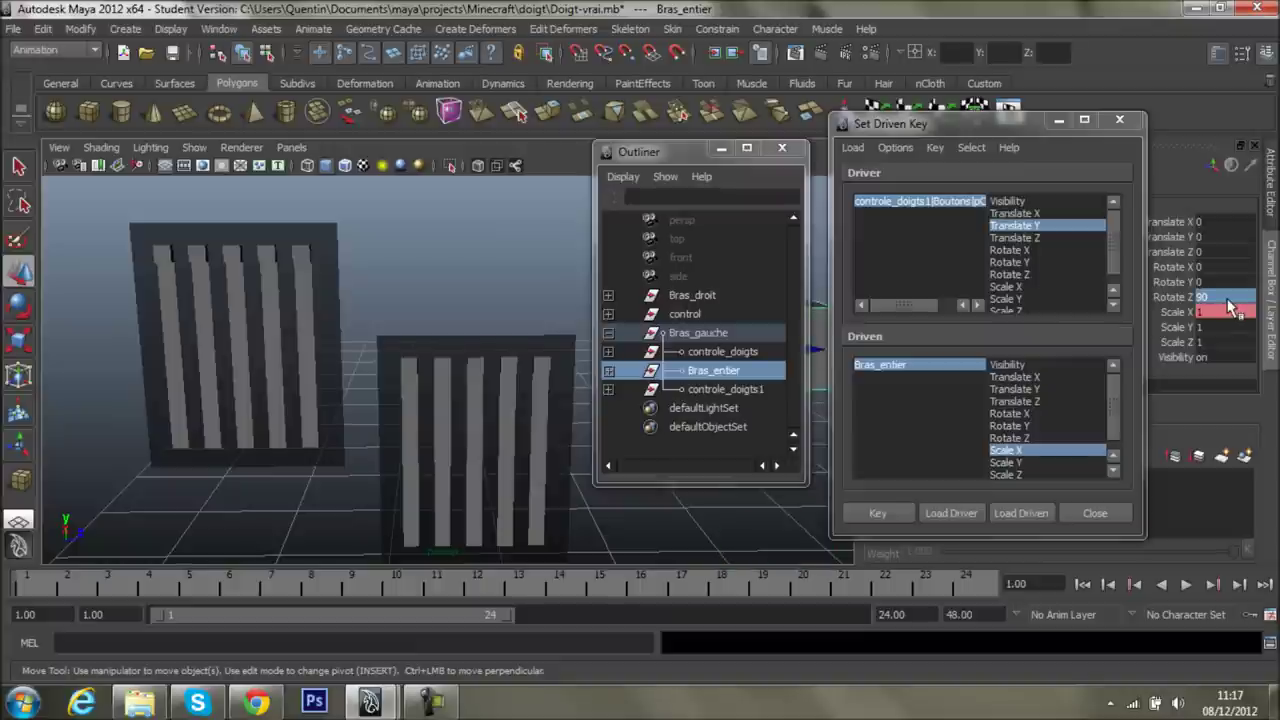
{"action": "type", "text": "75"}
{"action": "key", "text": "Return"}
{"action": "left_click", "coordinate": [885, 520]}
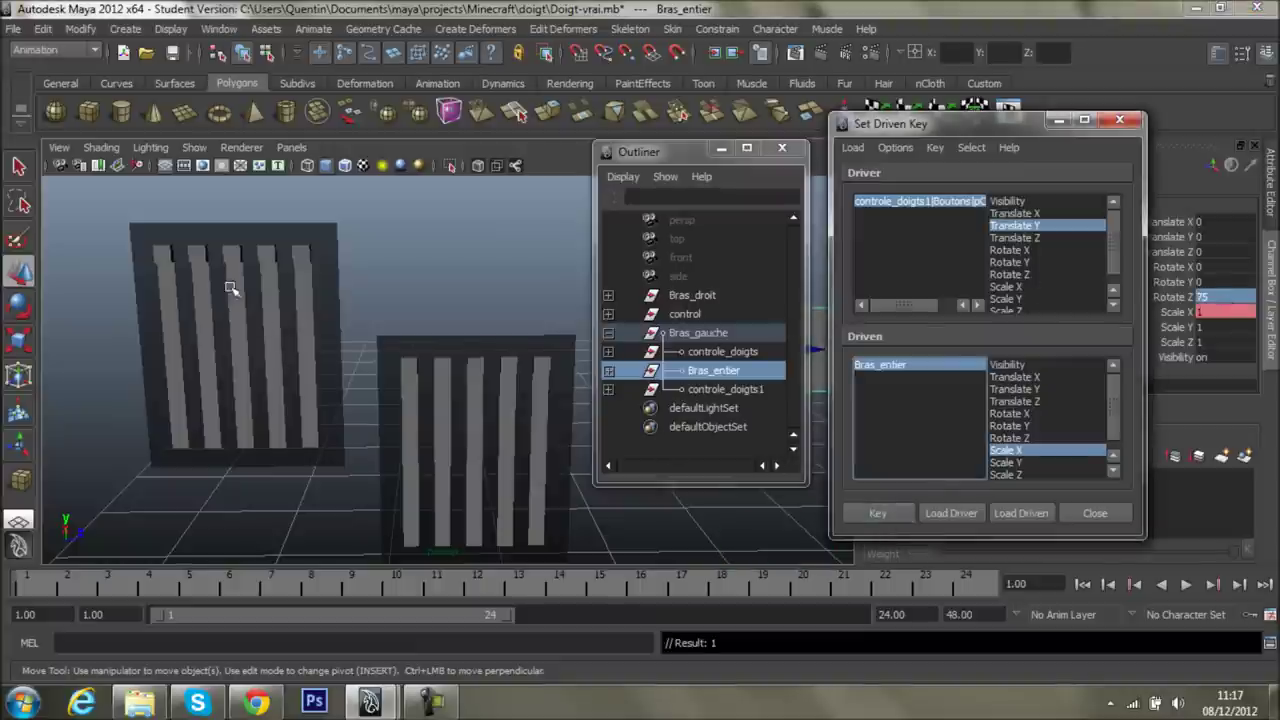
- Move the button cube to test, then re-key Bras_entier's Rotate Z
{"action": "left_click", "coordinate": [157, 258]}
{"action": "left_click_drag", "start_coordinate": [172, 250], "coordinate": [172, 258]}
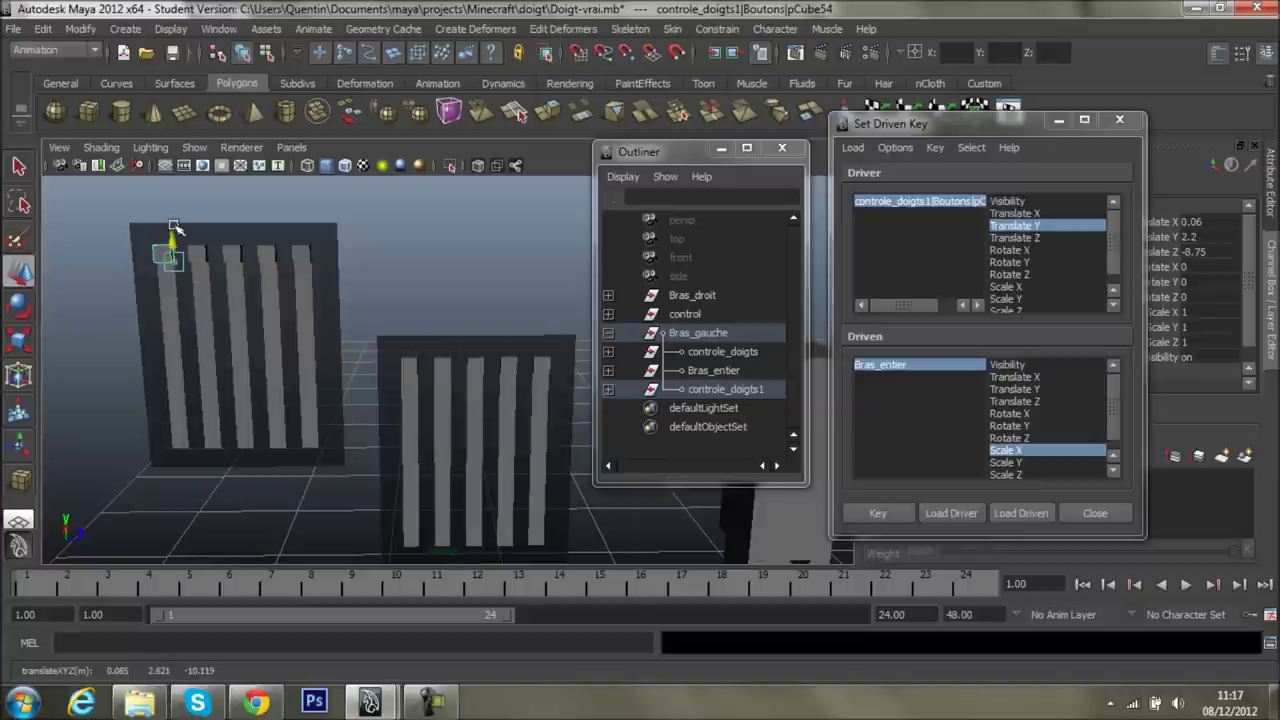
{"action": "left_click", "coordinate": [1036, 439]}
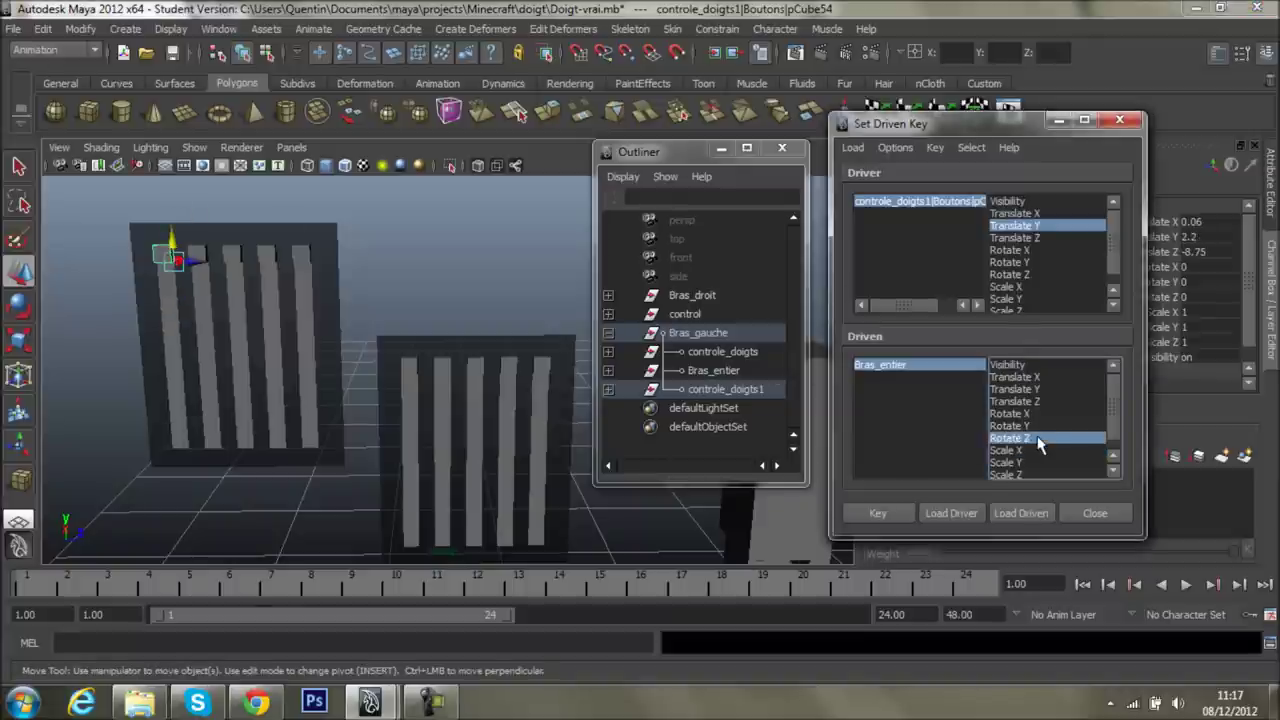
{"action": "left_click", "coordinate": [880, 365]}
{"action": "left_click", "coordinate": [1221, 296]}
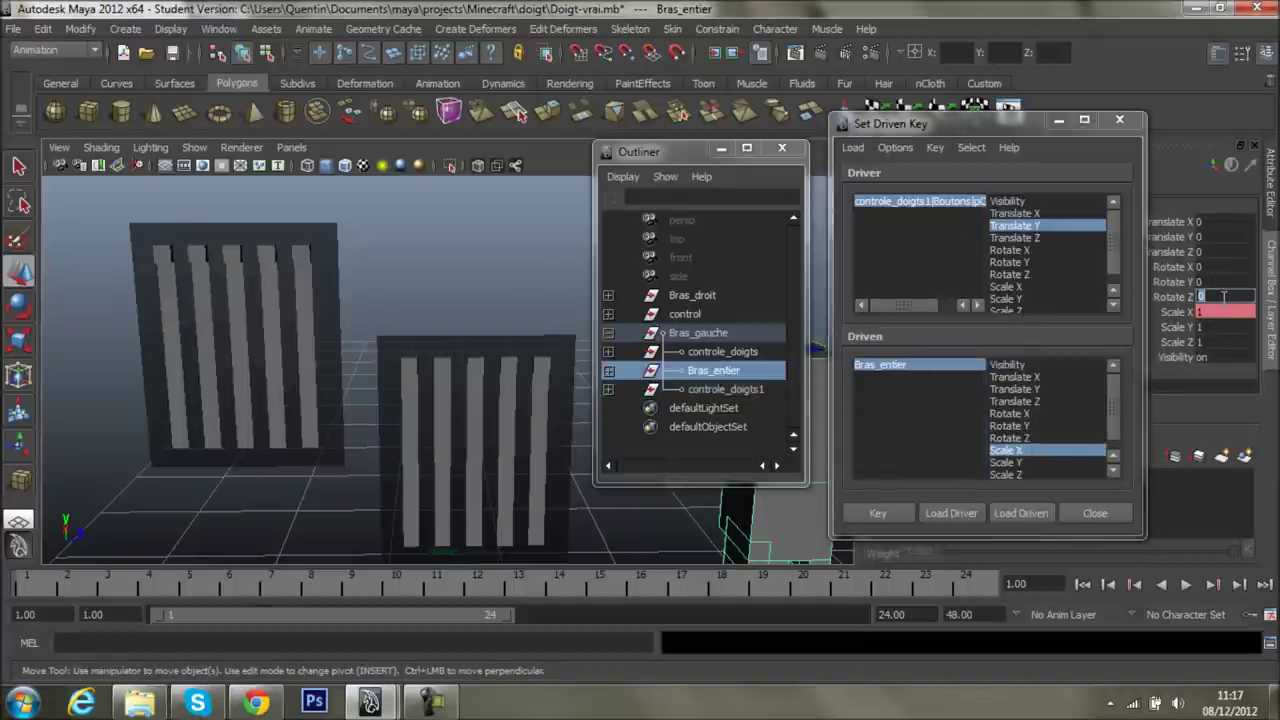
{"action": "type", "text": "90"}
{"action": "key", "text": "Return"}
{"action": "type", "text": "75"}
{"action": "key", "text": "Return"}
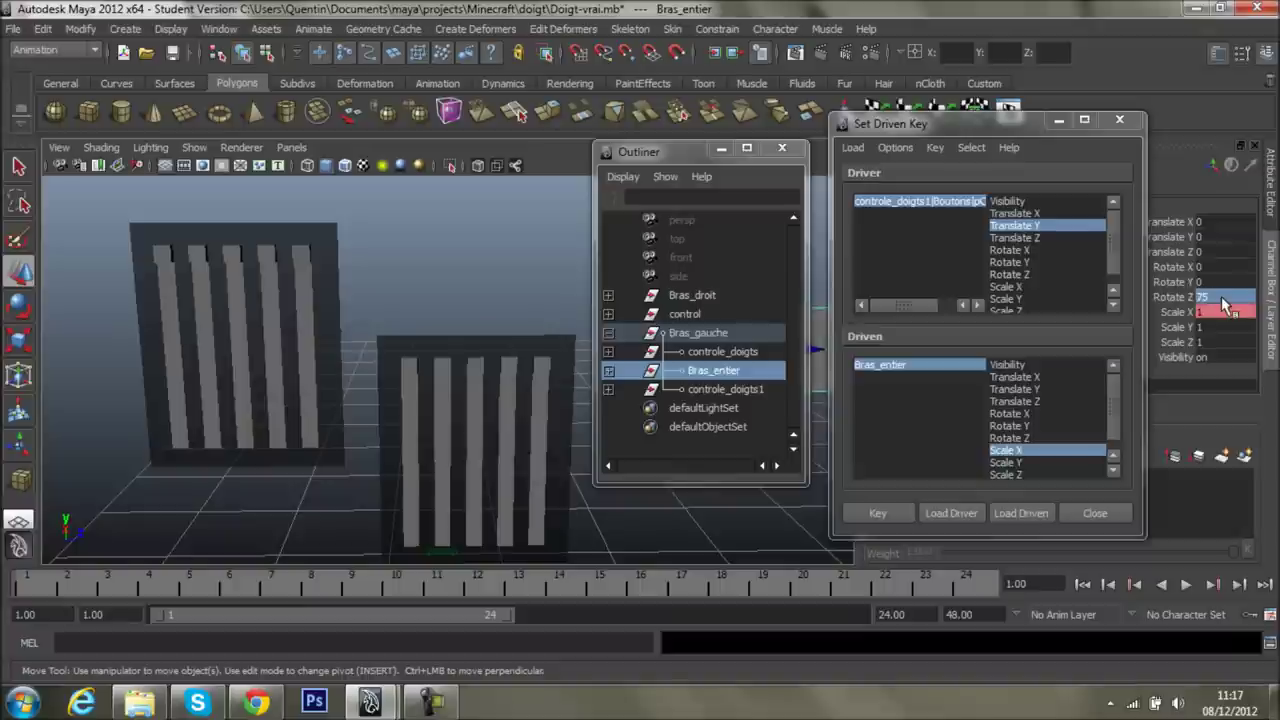
{"action": "left_click", "coordinate": [873, 507]}
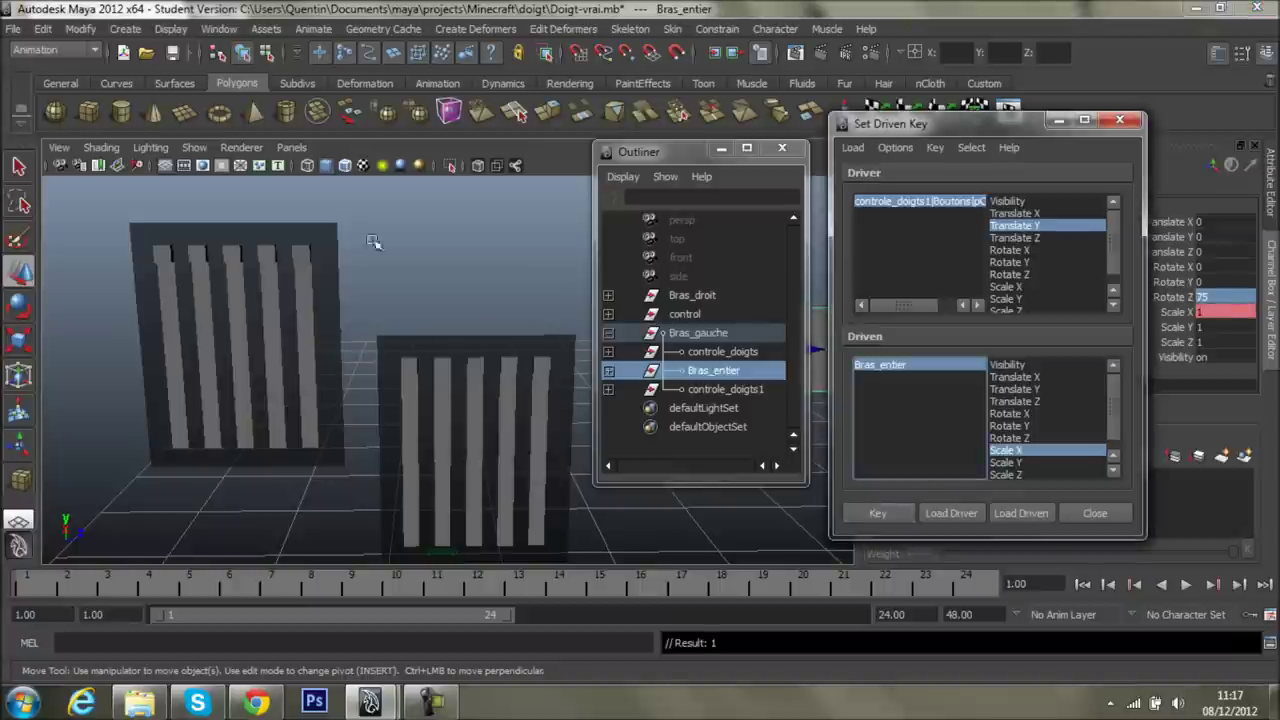
- Lower the button cube to test the arm, then close the Set Driven Key window
{"action": "left_click", "coordinate": [172, 252]}
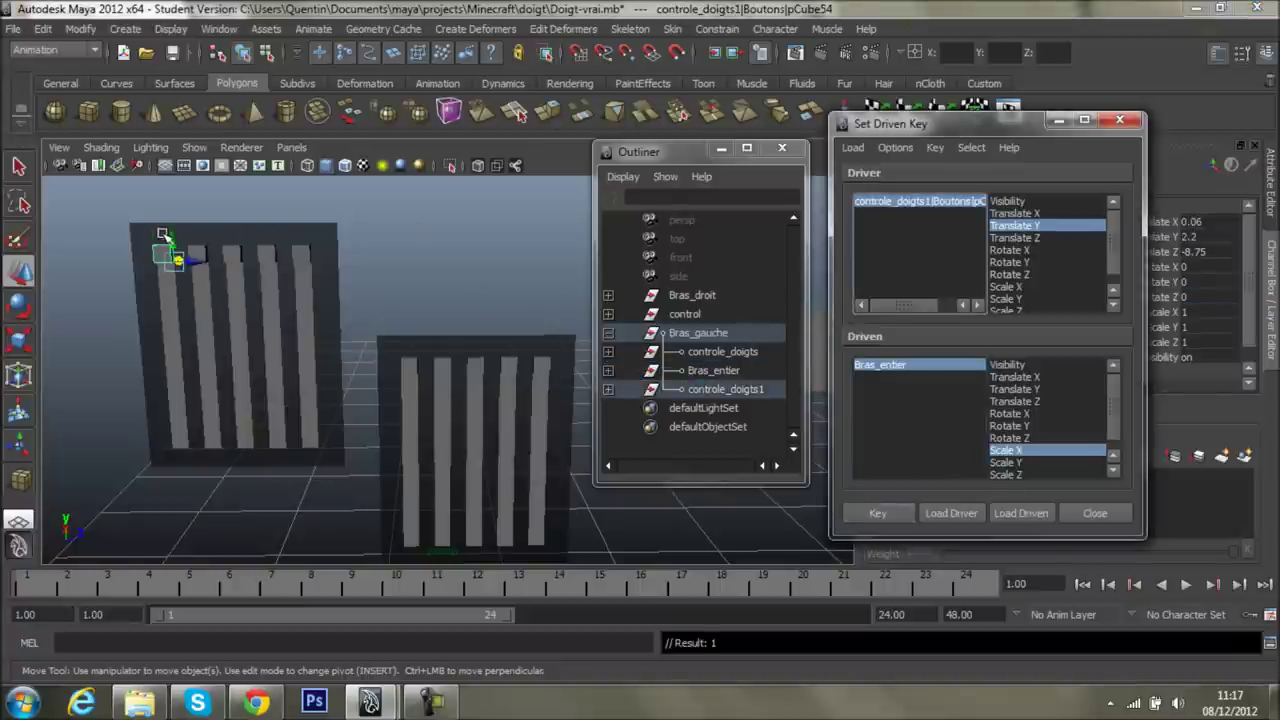
{"action": "left_click_drag", "start_coordinate": [180, 245], "coordinate": [188, 357]}
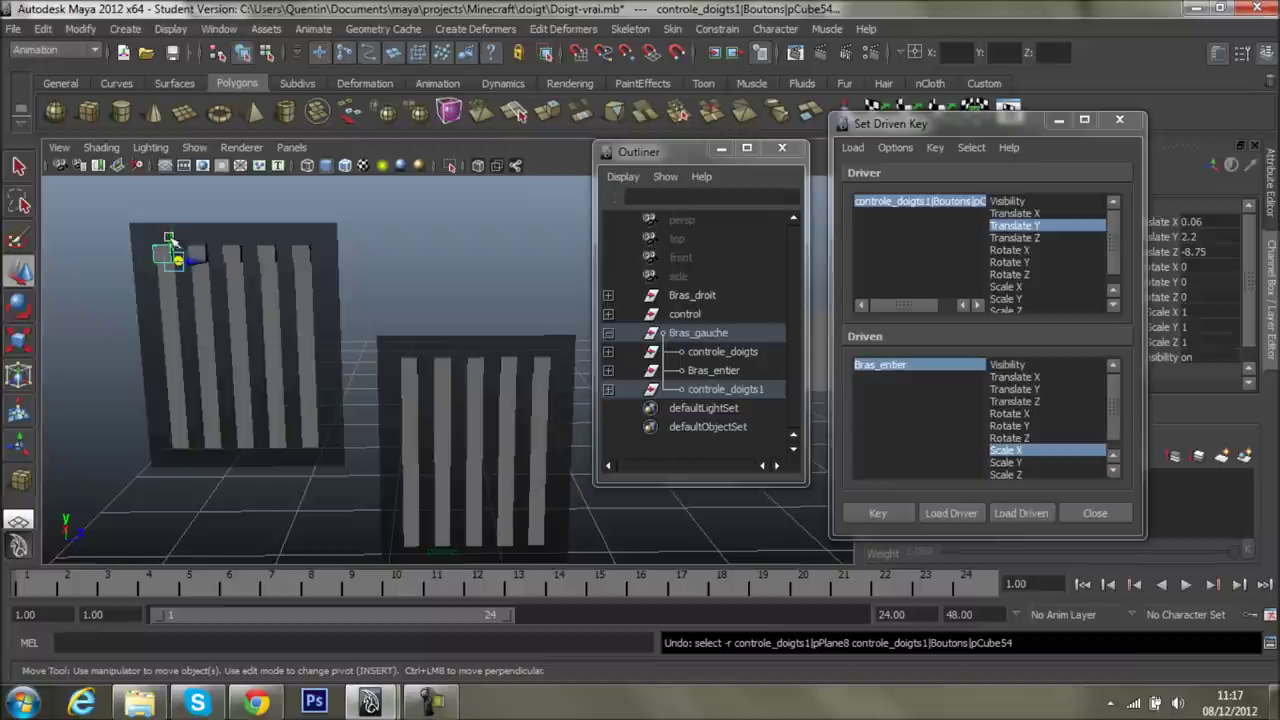
{"action": "mouse_move", "coordinate": [176, 258]}
{"action": "left_mouse_down"}
{"action": "mouse_move", "coordinate": [180, 280]}
{"action": "mouse_move", "coordinate": [177, 208]}
{"action": "left_mouse_up"}
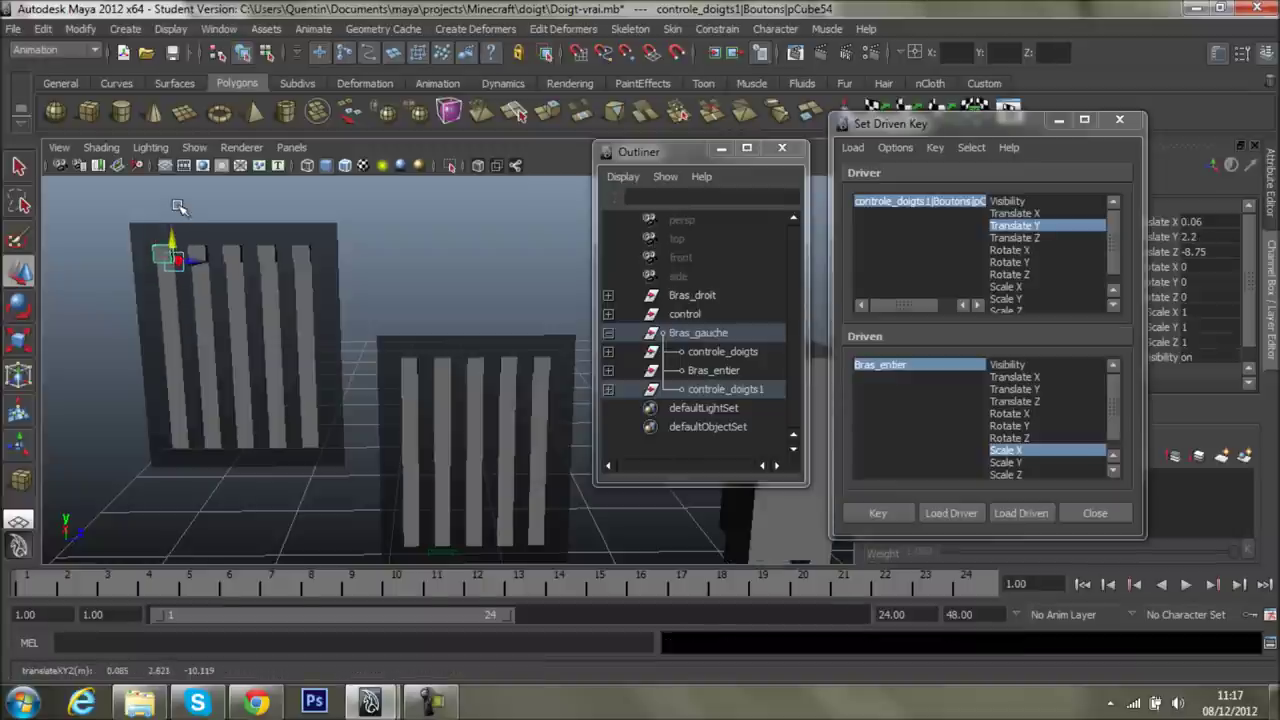
{"action": "left_click", "coordinate": [1012, 438]}
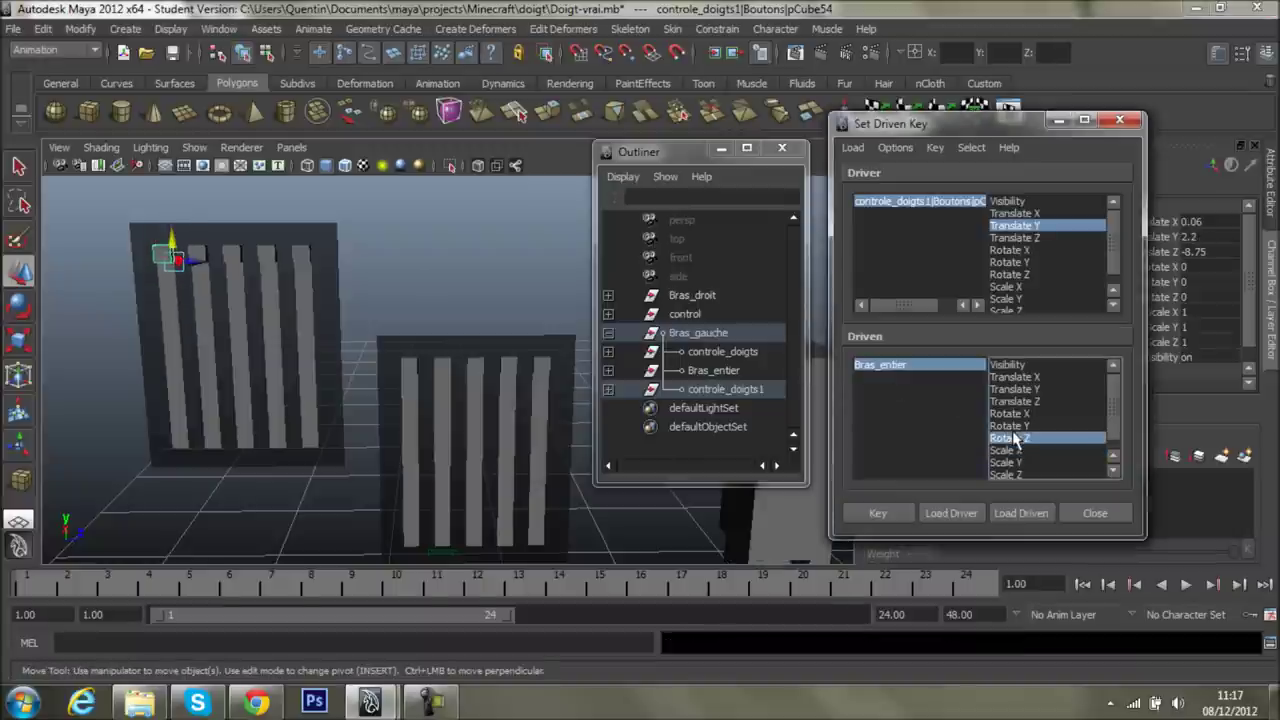
{"action": "left_click", "coordinate": [1122, 119]}
- Open Set Driven Key with controle_doigts1 as driver and Bras_entier as driven
{"action": "key", "text": "space"}
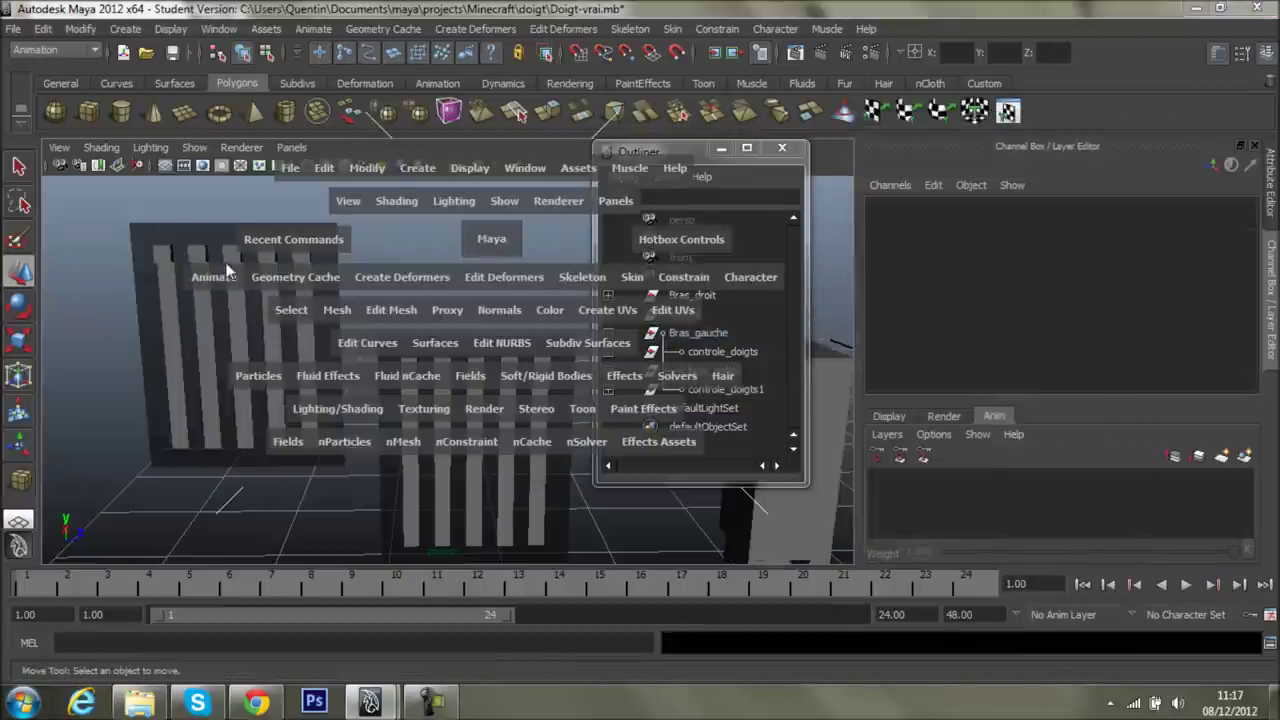
{"action": "left_click_drag", "start_coordinate": [228, 272], "coordinate": [220, 268]}
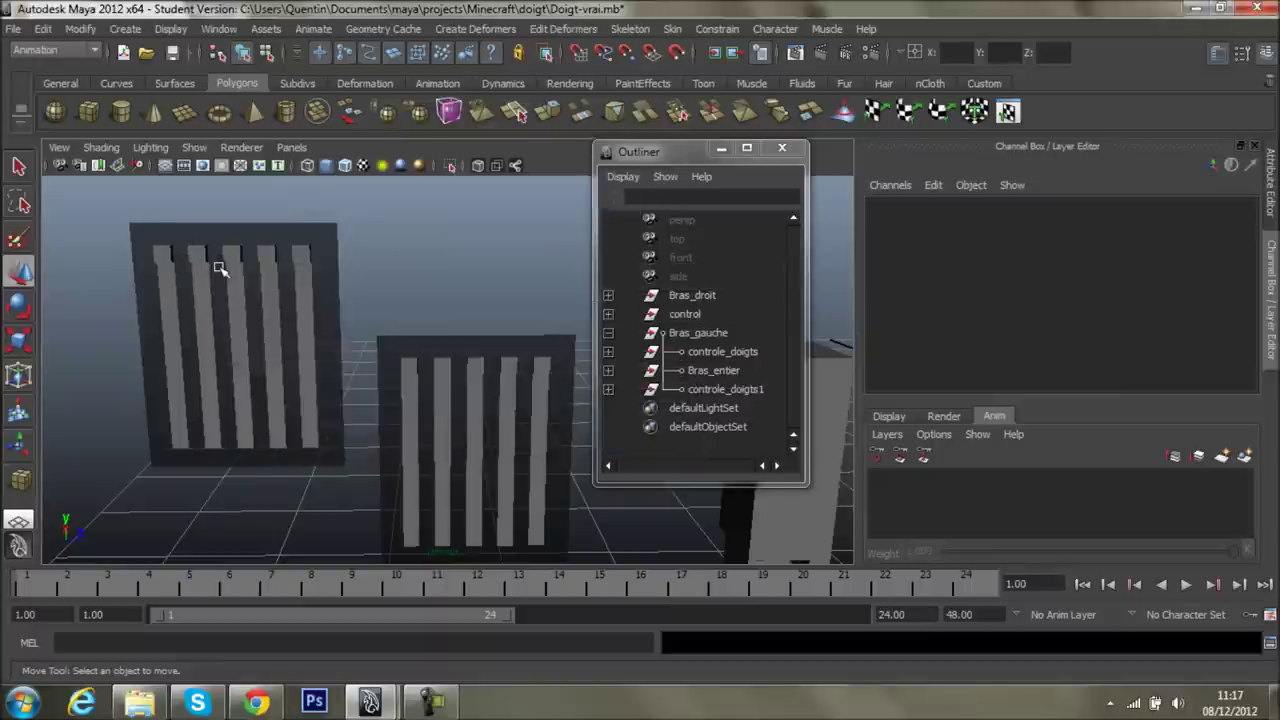
{"action": "key", "text": "space"}
{"action": "key", "text": "space"}
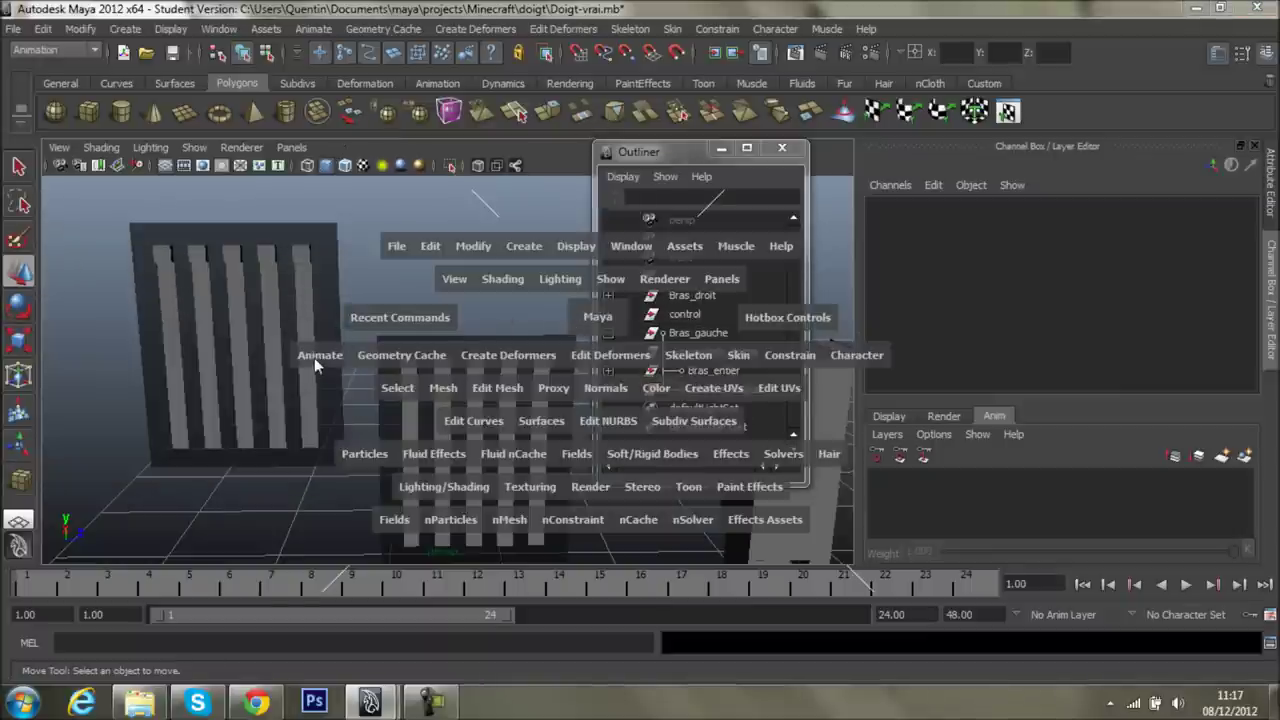
{"action": "left_click_drag", "start_coordinate": [316, 366], "coordinate": [525, 420]}
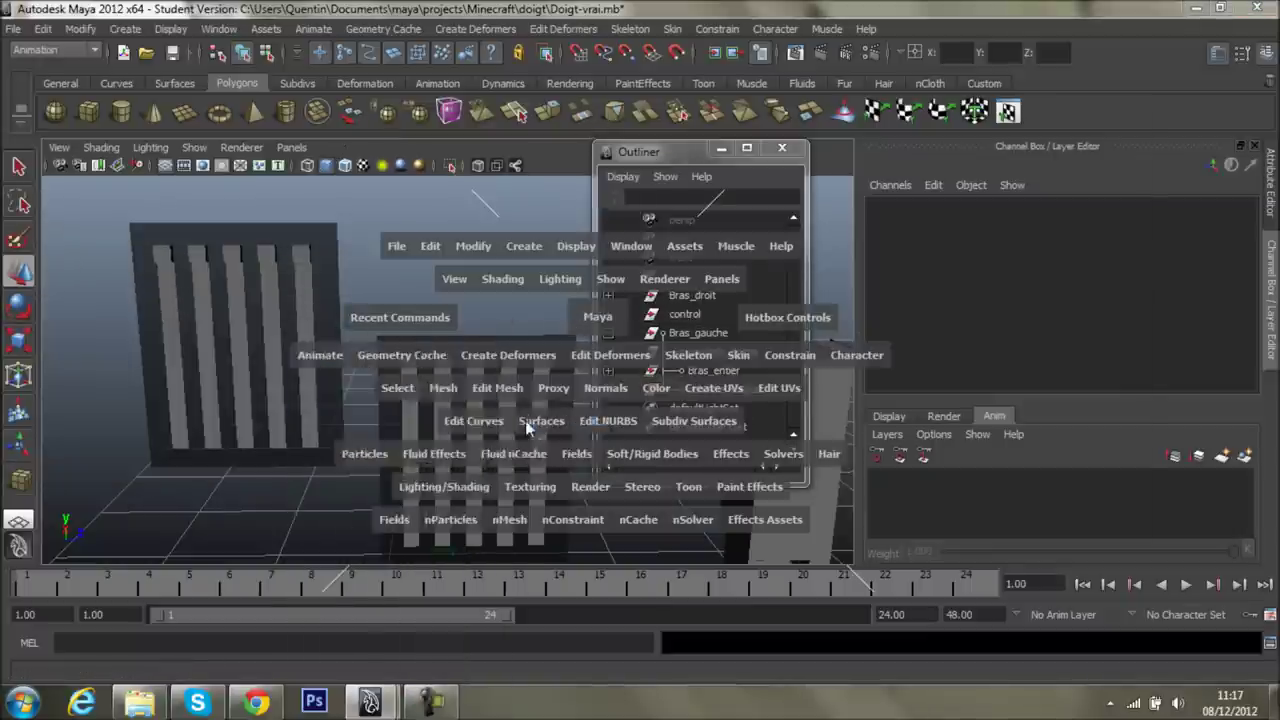
{"action": "left_click", "coordinate": [165, 257]}
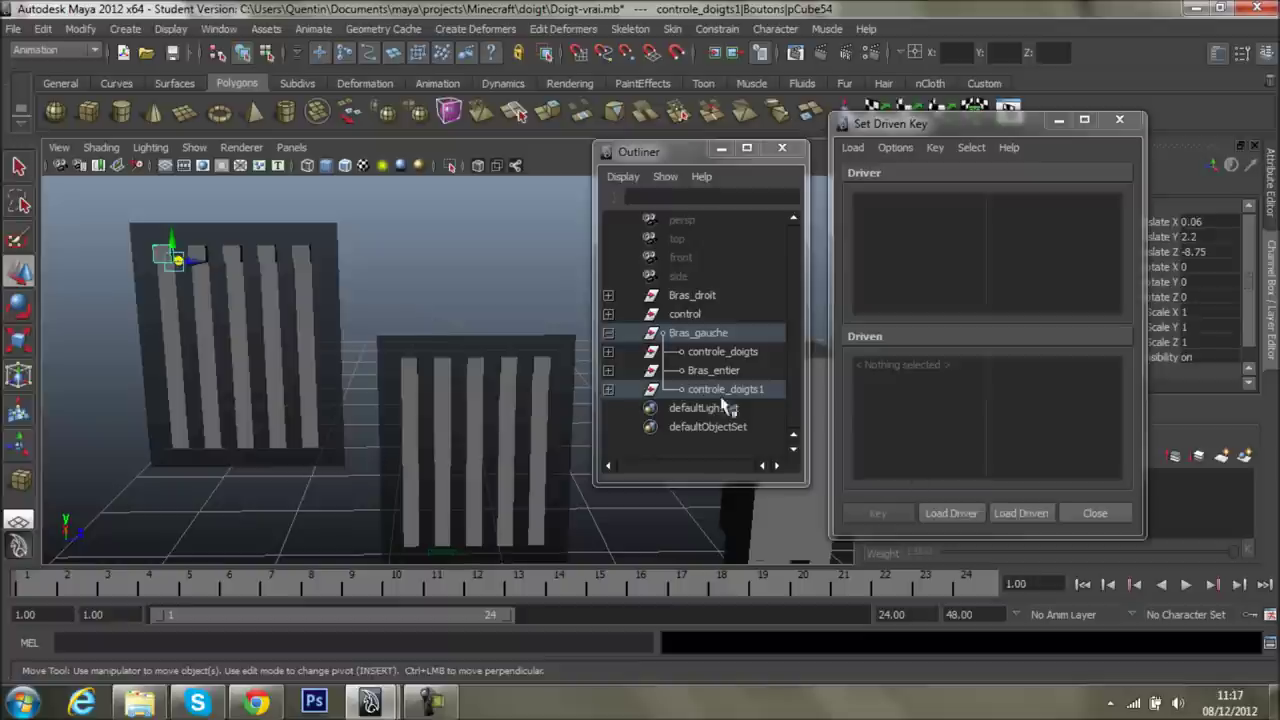
{"action": "left_click", "coordinate": [951, 513]}
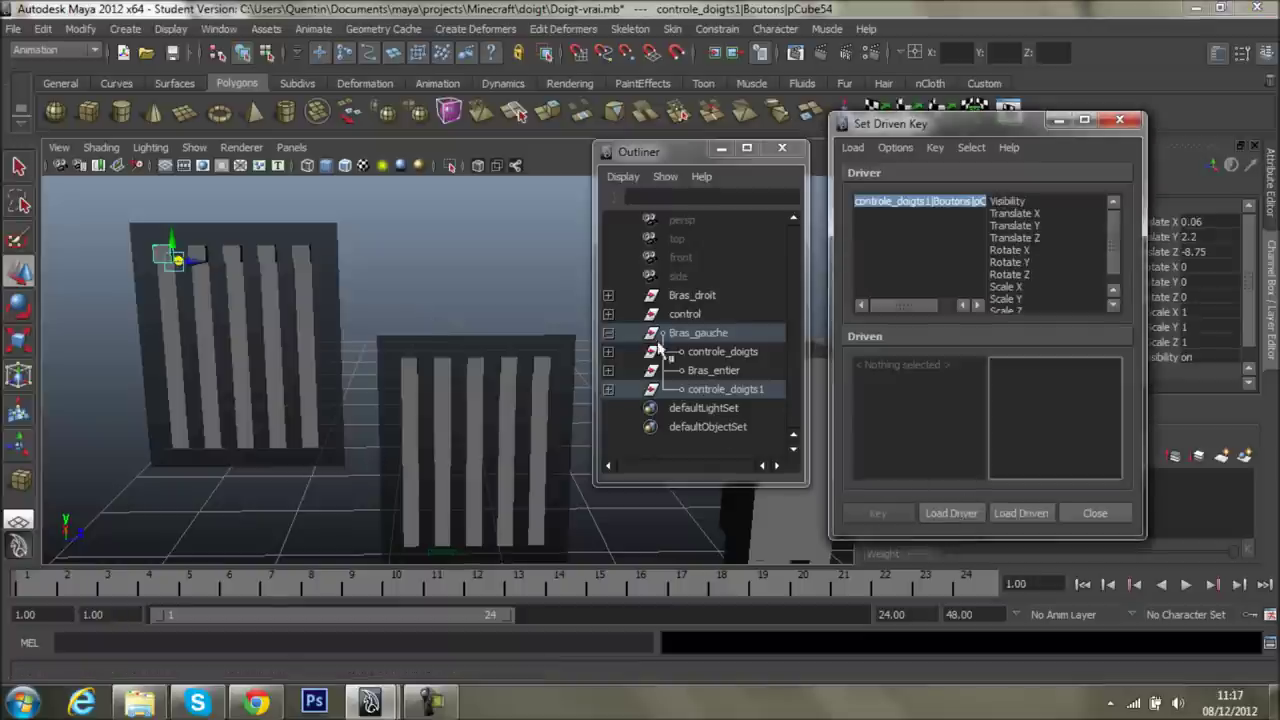
{"action": "left_click", "coordinate": [710, 370]}
{"action": "left_click", "coordinate": [1021, 513]}
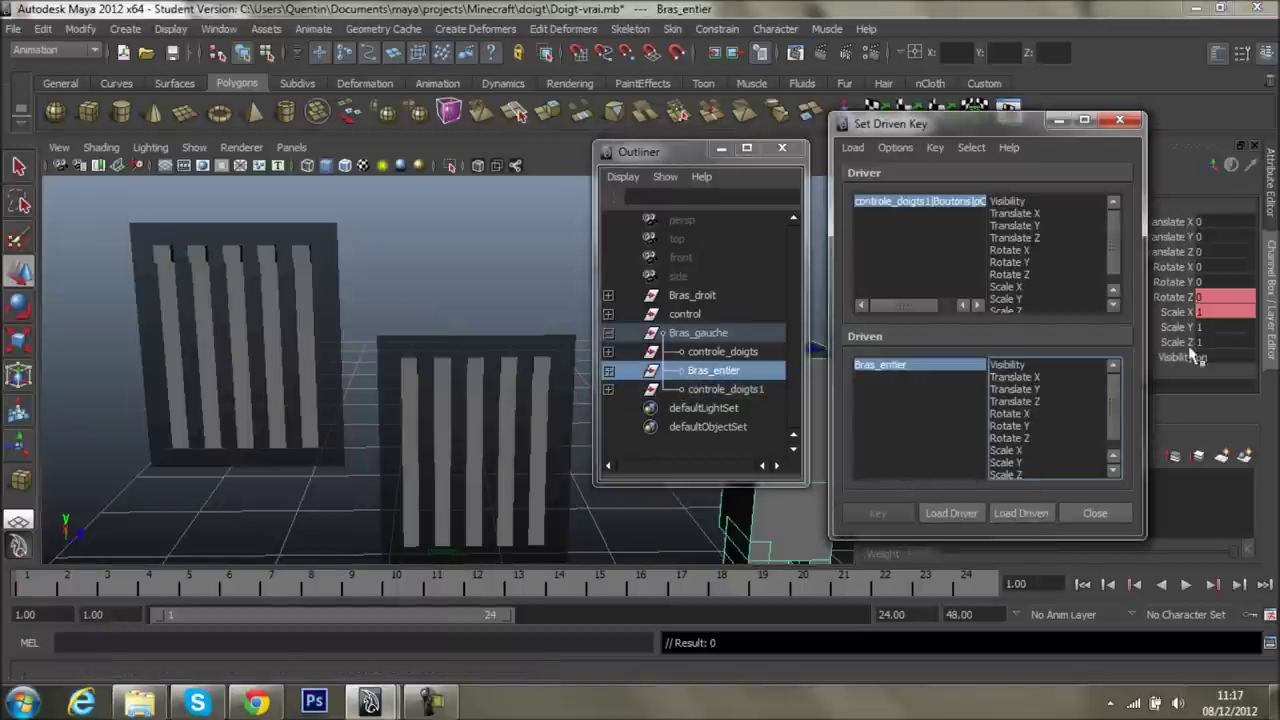
- Pair Translate Y with Rotate Z and key Bras_entier at Rotate Z 75
{"action": "left_click", "coordinate": [1027, 438]}
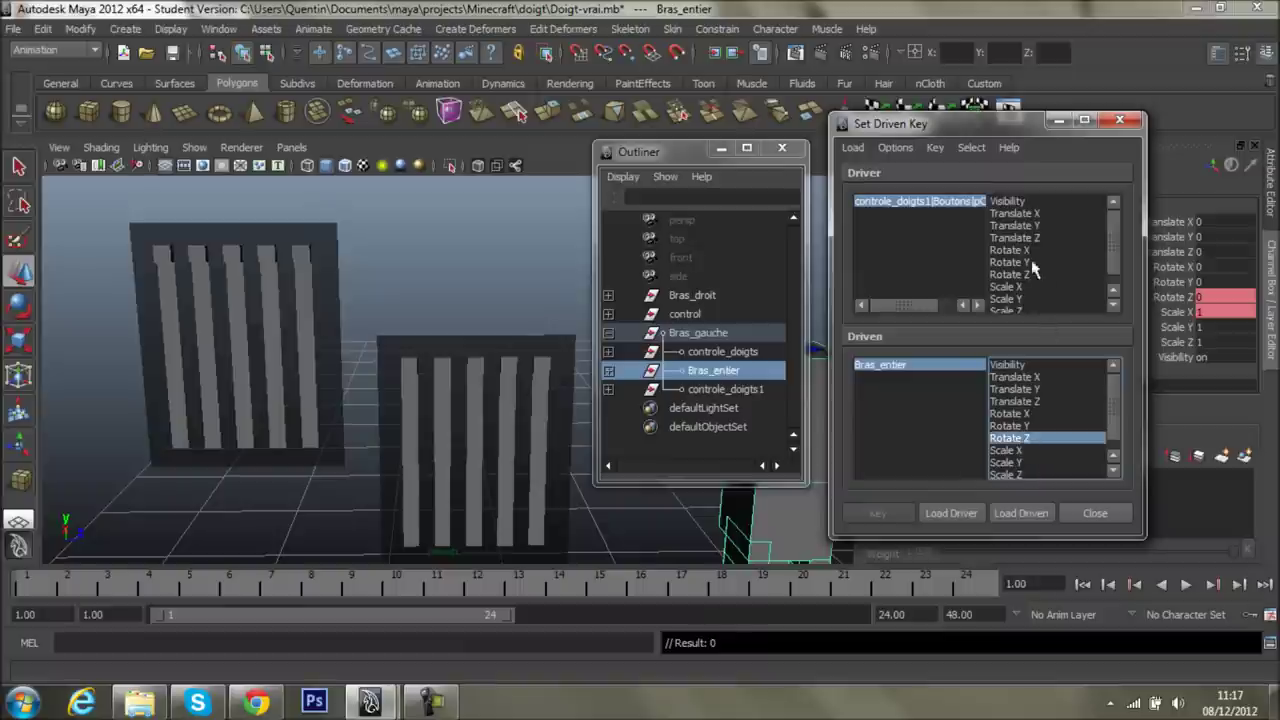
{"action": "left_click", "coordinate": [1027, 226]}
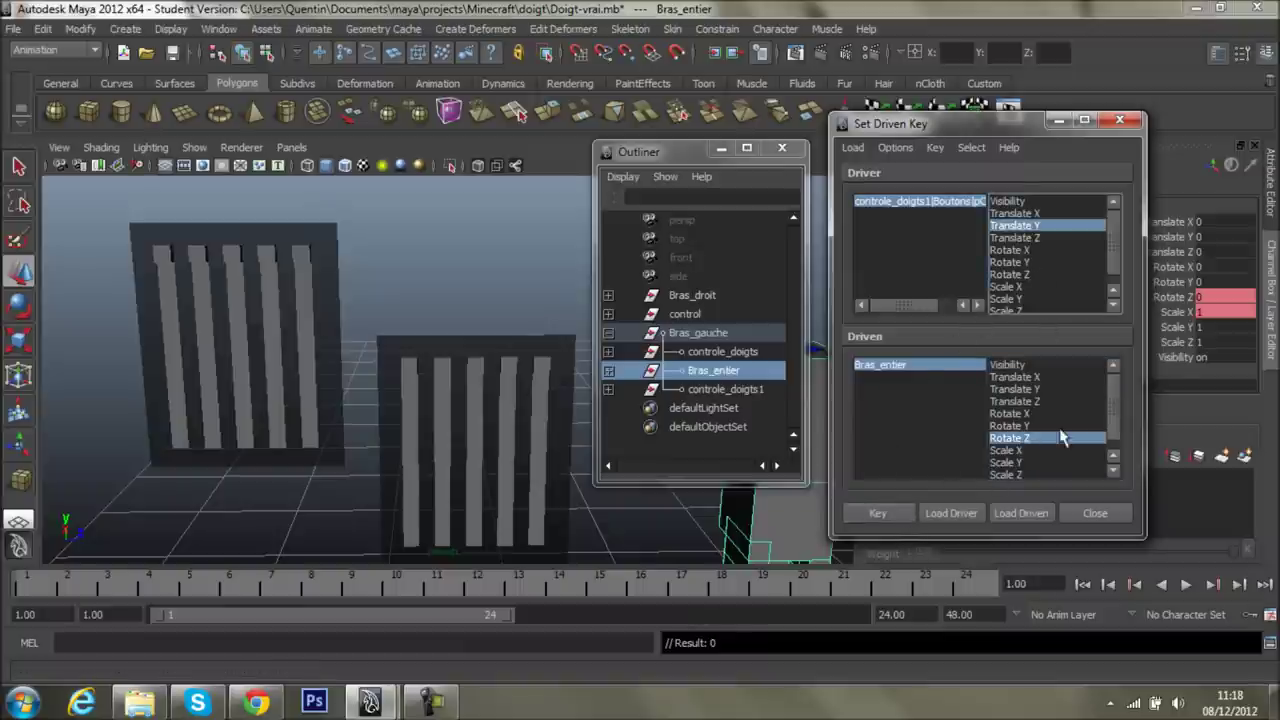
{"action": "left_click", "coordinate": [1220, 295]}
{"action": "type", "text": "78"}
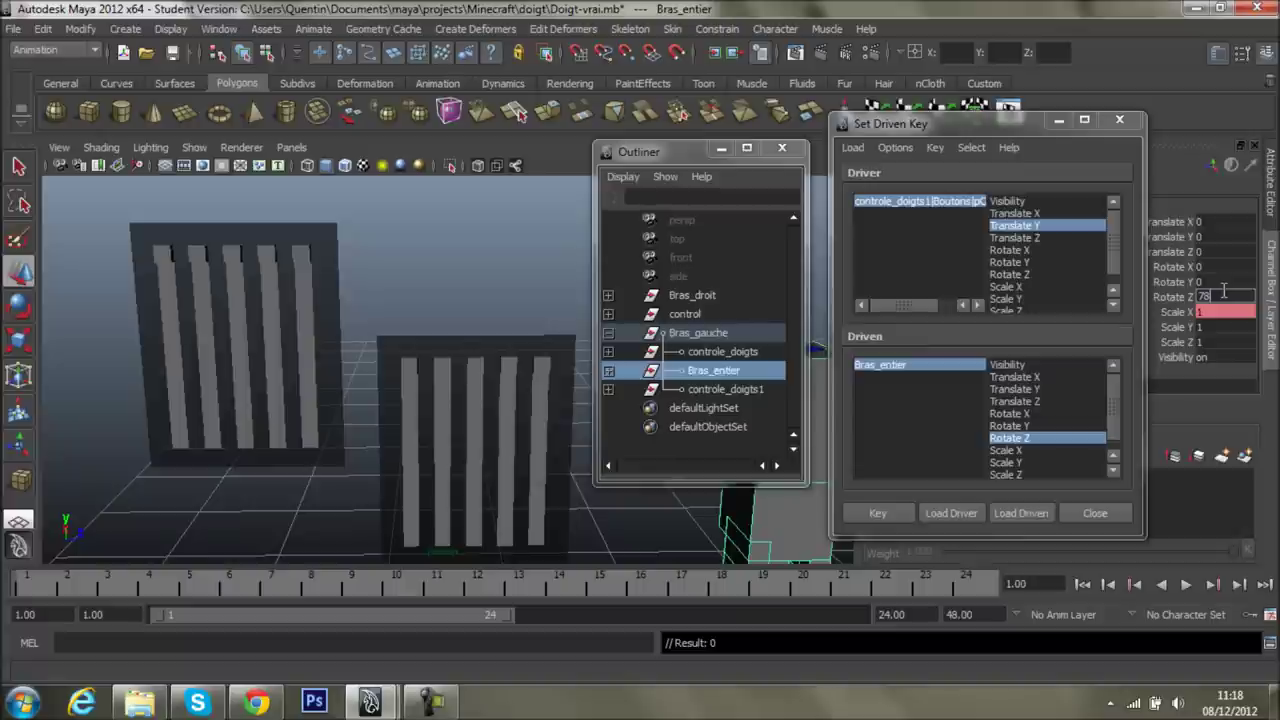
{"action": "type", "text": "5"}
{"action": "key", "text": "Return"}
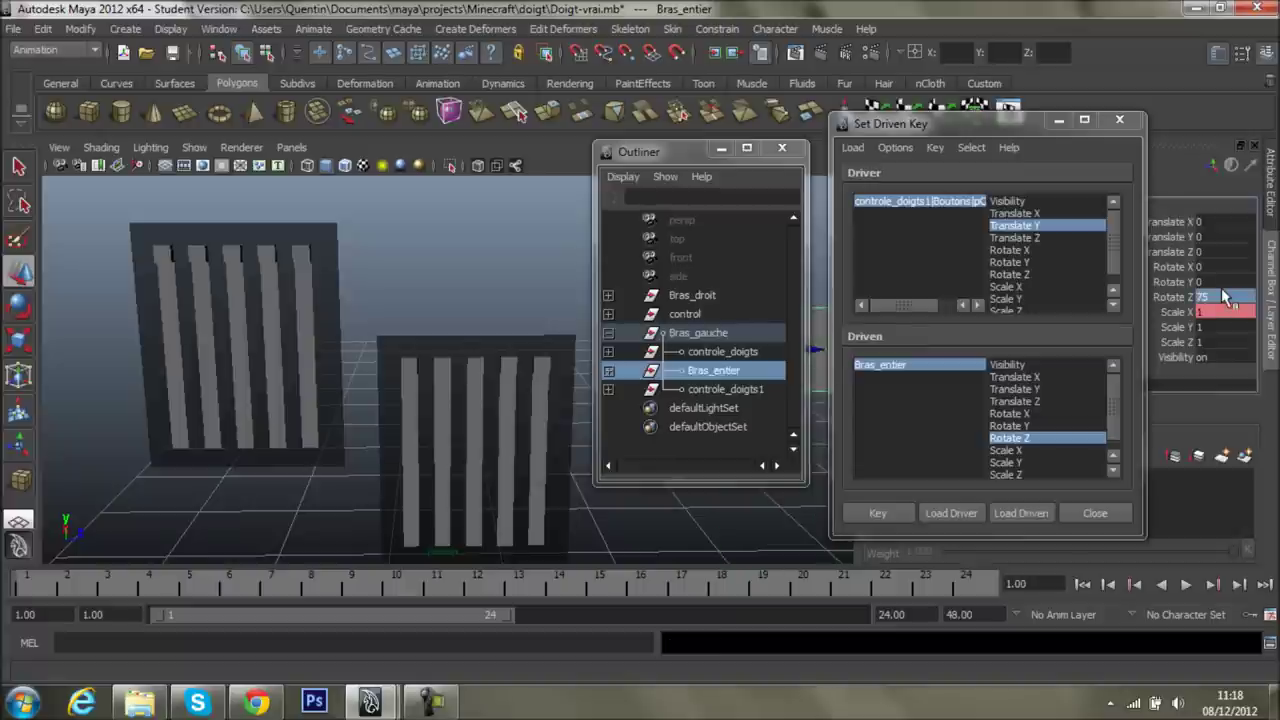
{"action": "left_click", "coordinate": [872, 512]}
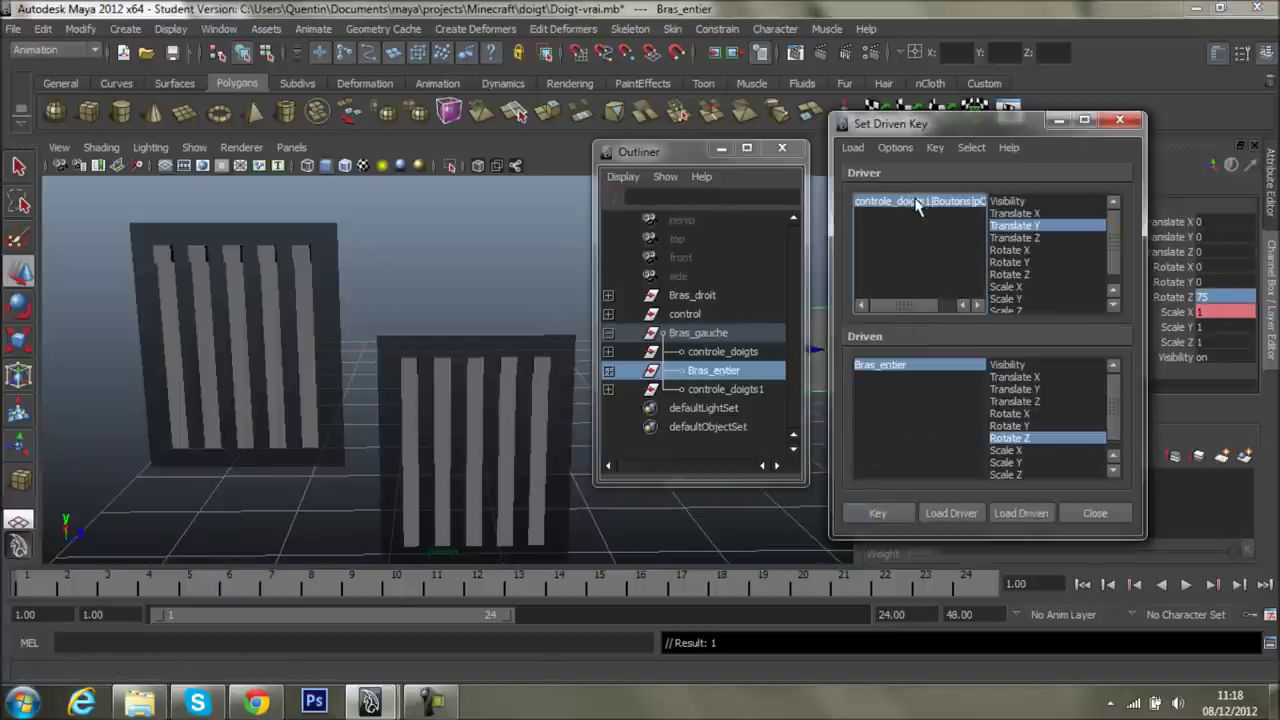
{"action": "left_click", "coordinate": [170, 254]}
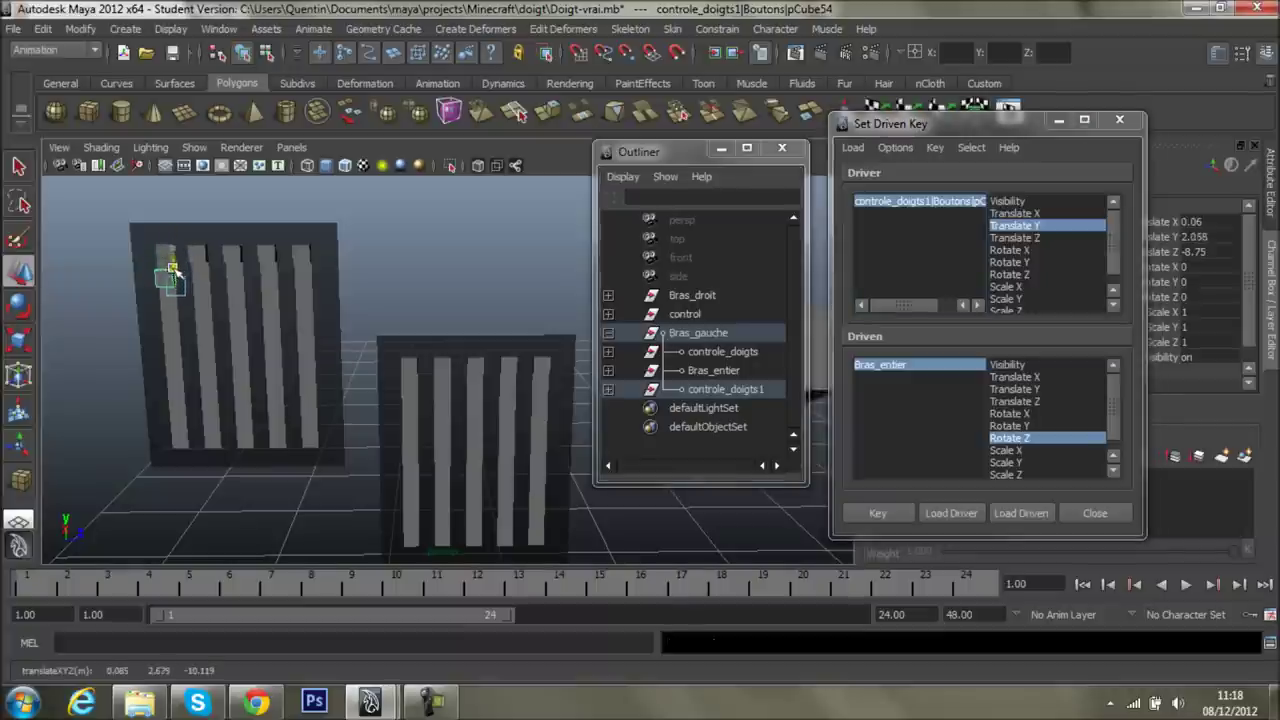
- Lower the control cube and key Bras_entier at Rotate Z -75
{"action": "left_click_drag", "start_coordinate": [170, 268], "coordinate": [182, 437]}
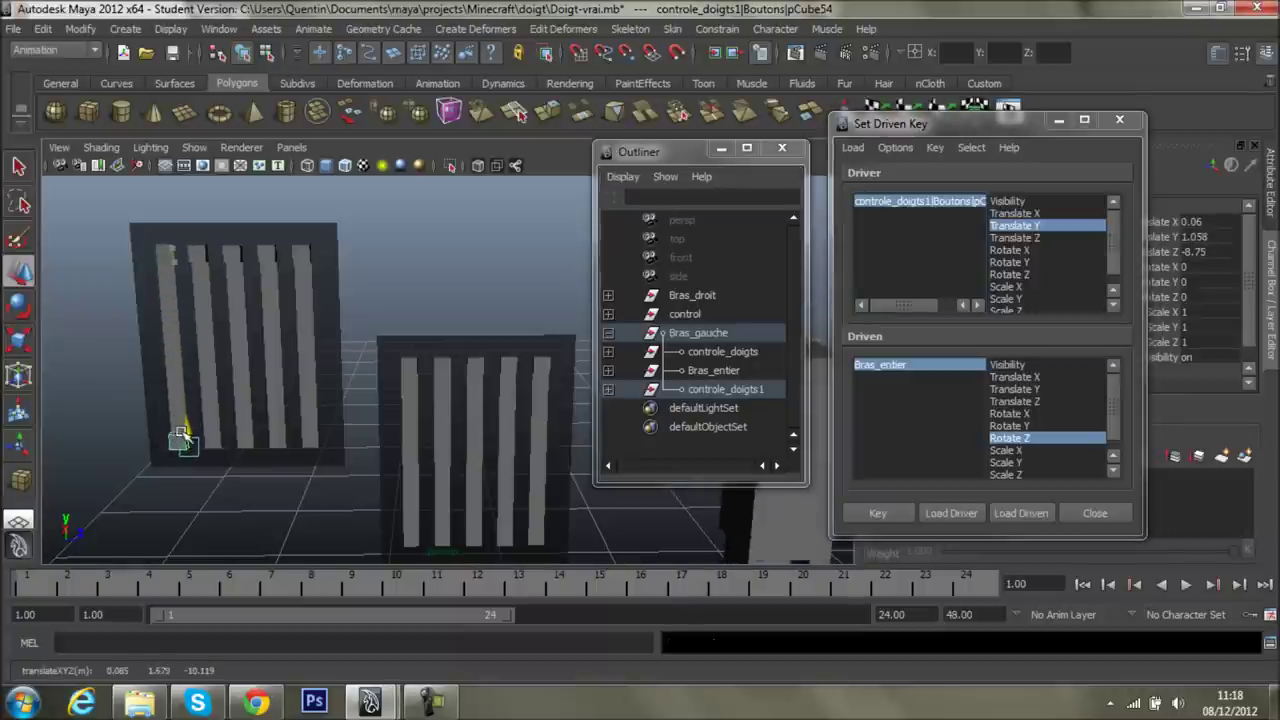
{"action": "left_click", "coordinate": [914, 372]}
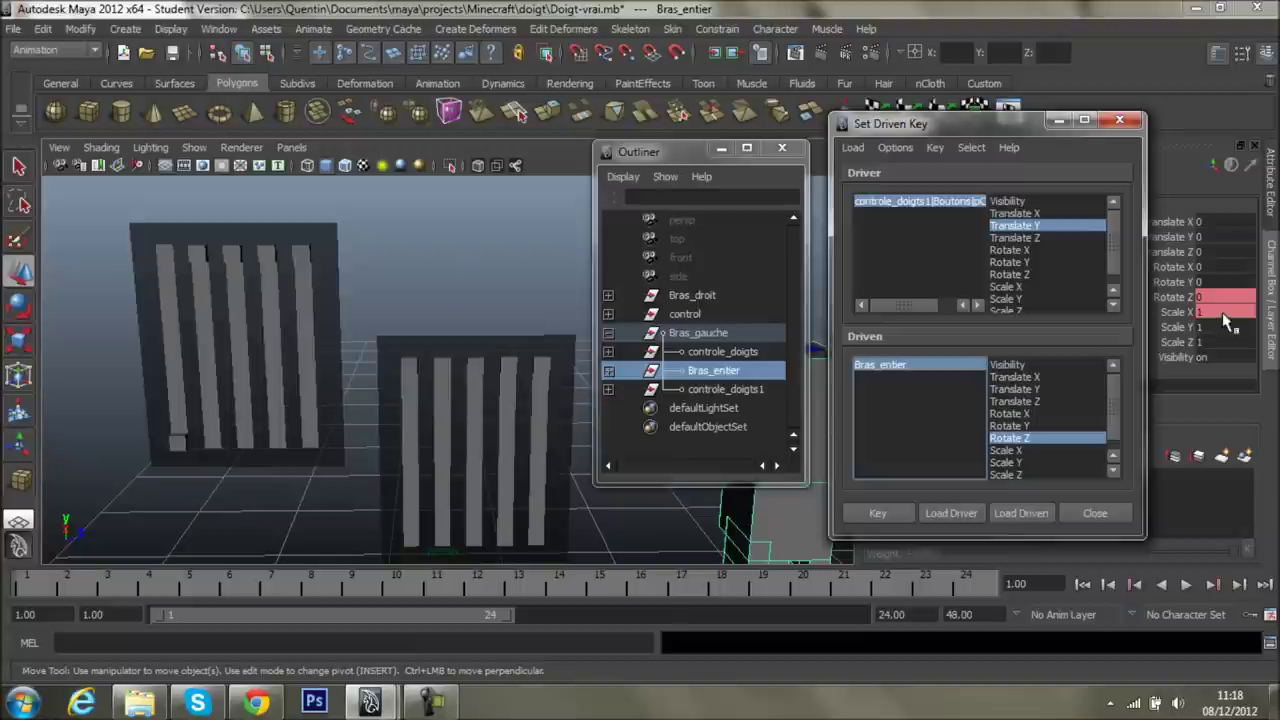
{"action": "left_click", "coordinate": [1223, 297]}
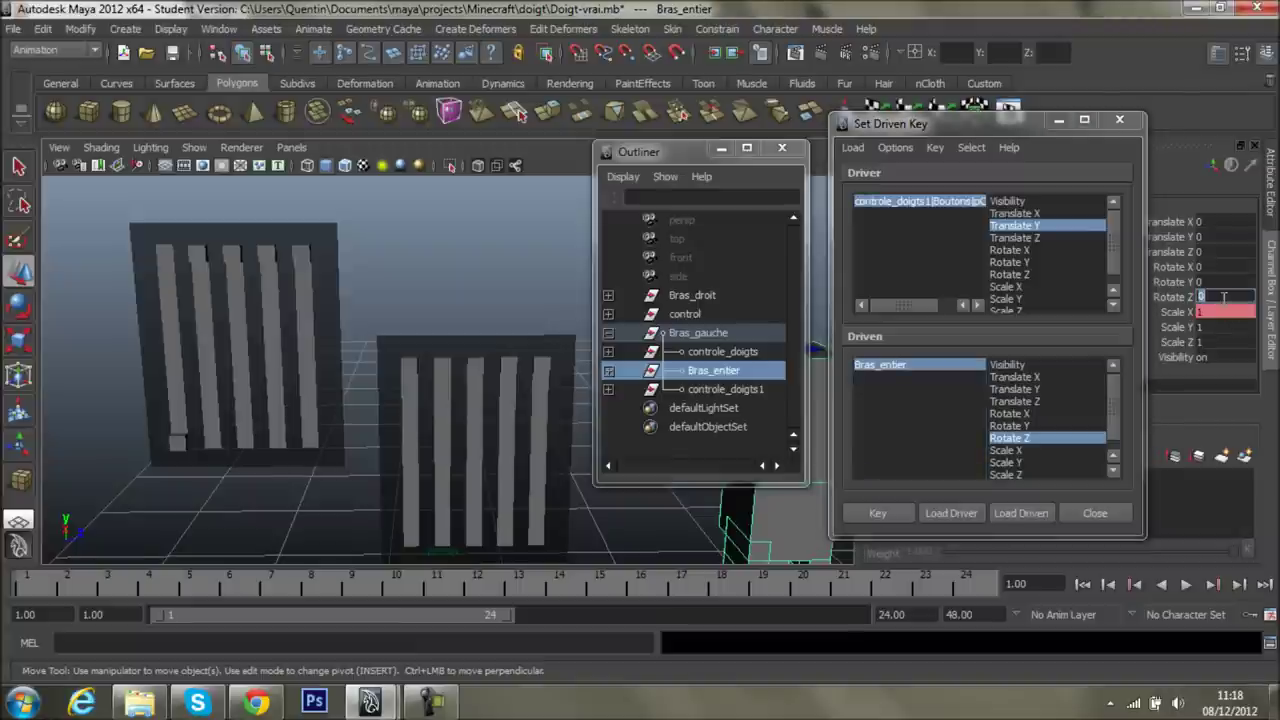
{"action": "type", "text": "75"}
{"action": "key", "text": "Return"}
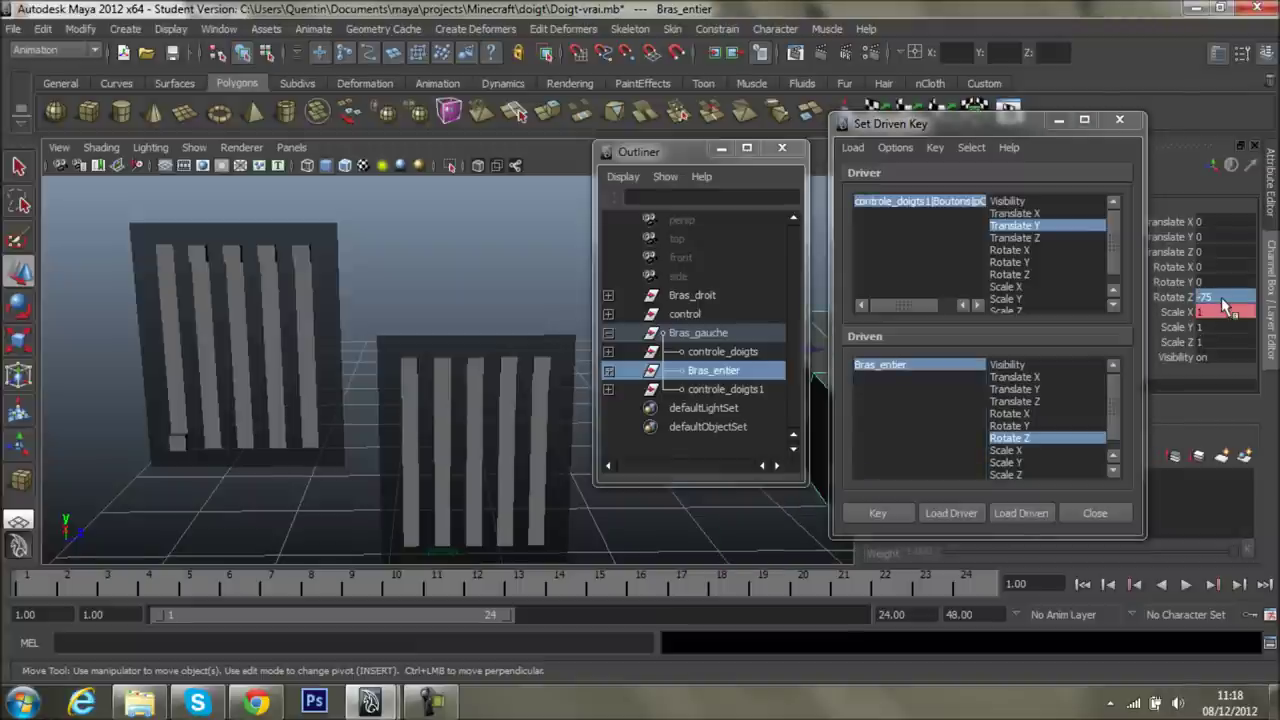
{"action": "left_click", "coordinate": [878, 513]}
- Raise the control cube to Translate Y 1.65 and check Bras_entier's rotation
{"action": "left_click", "coordinate": [184, 441]}
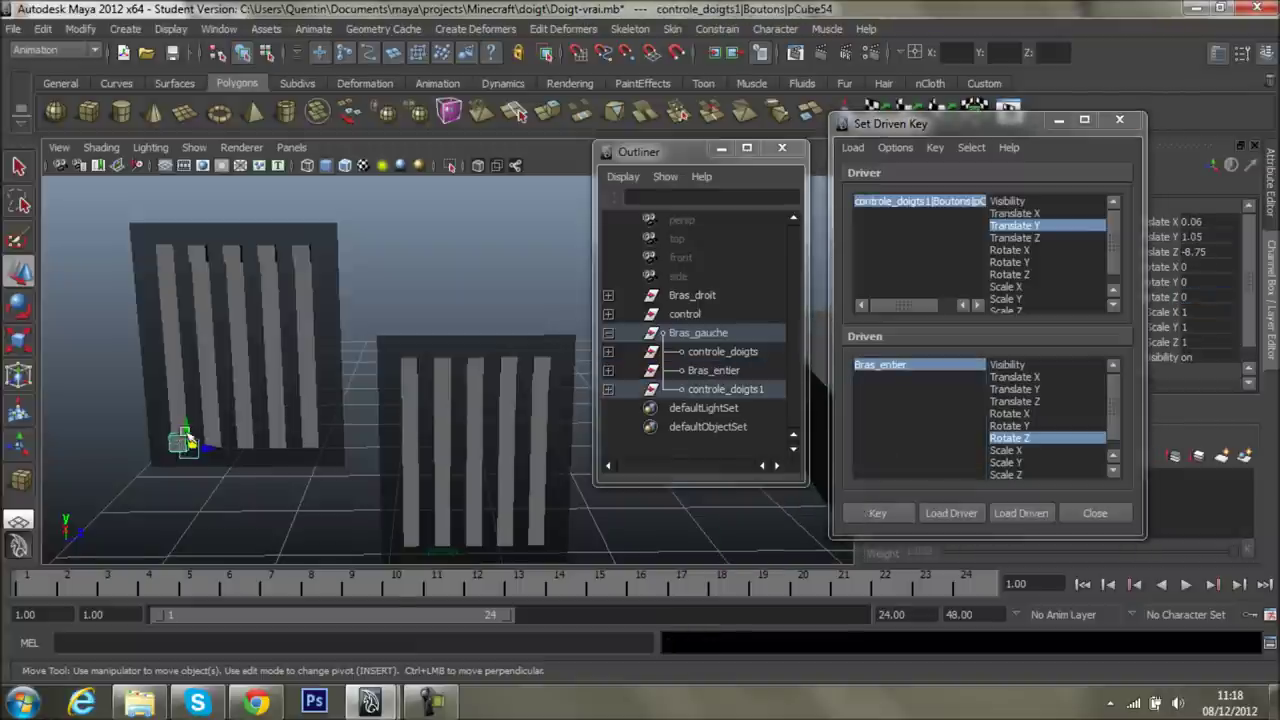
{"action": "left_click_drag", "start_coordinate": [187, 441], "coordinate": [208, 313]}
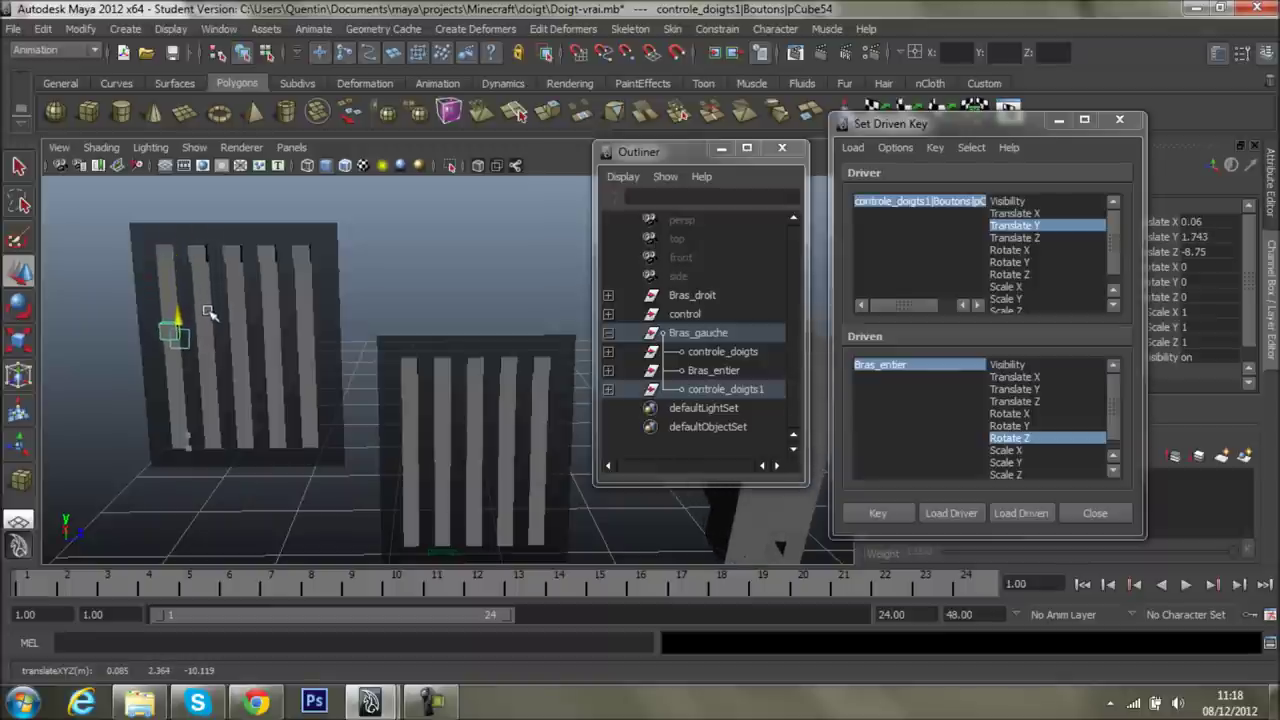
{"action": "double_click", "coordinate": [1198, 236]}
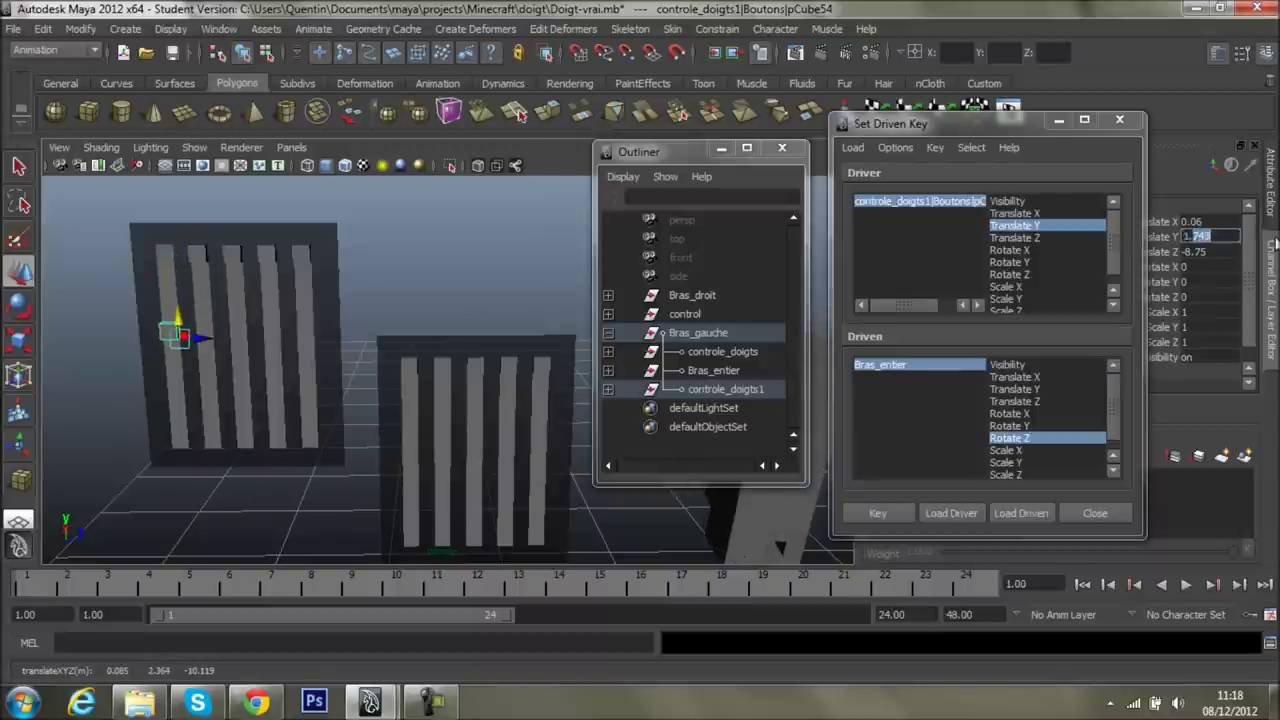
{"action": "type", "text": "1.65"}
{"action": "key", "text": "Return"}
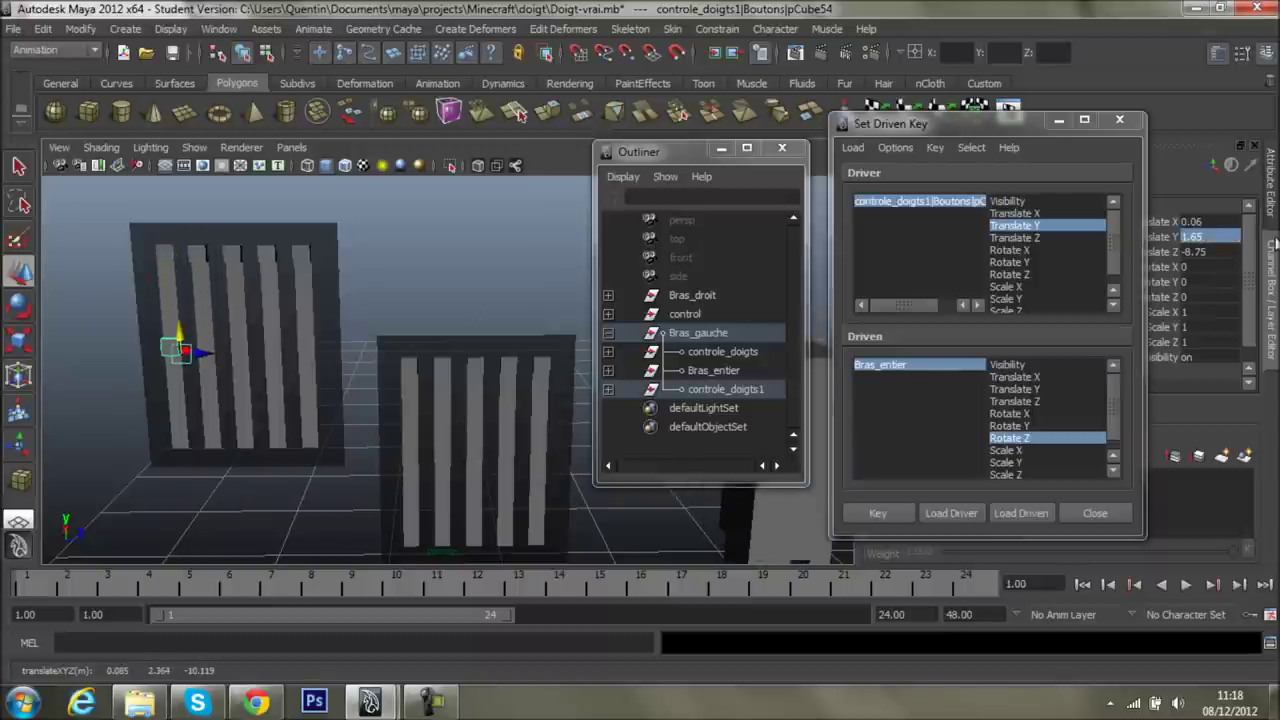
{"action": "mouse_move", "coordinate": [560, 400]}
{"action": "left_mouse_down", "text": "alt"}
{"action": "mouse_move", "coordinate": [813, 368]}
{"action": "mouse_move", "coordinate": [575, 373]}
{"action": "left_mouse_up", "text": "alt"}
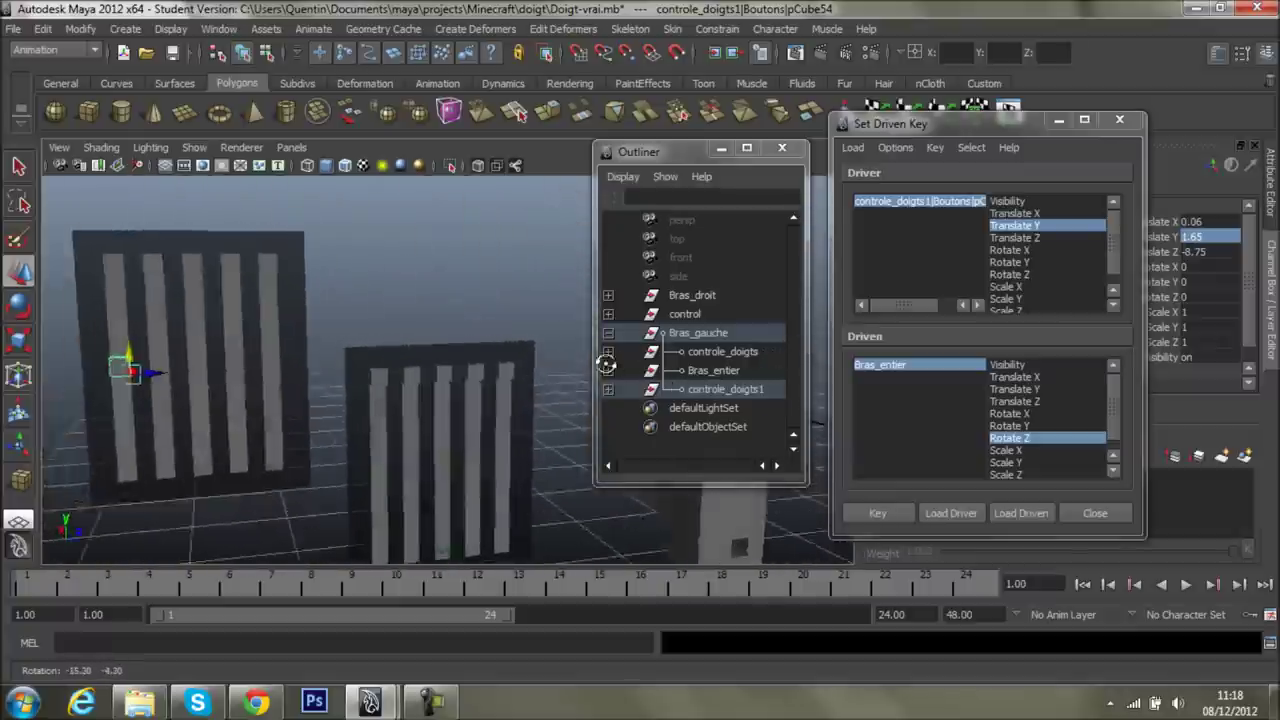
{"action": "left_click", "coordinate": [903, 370]}
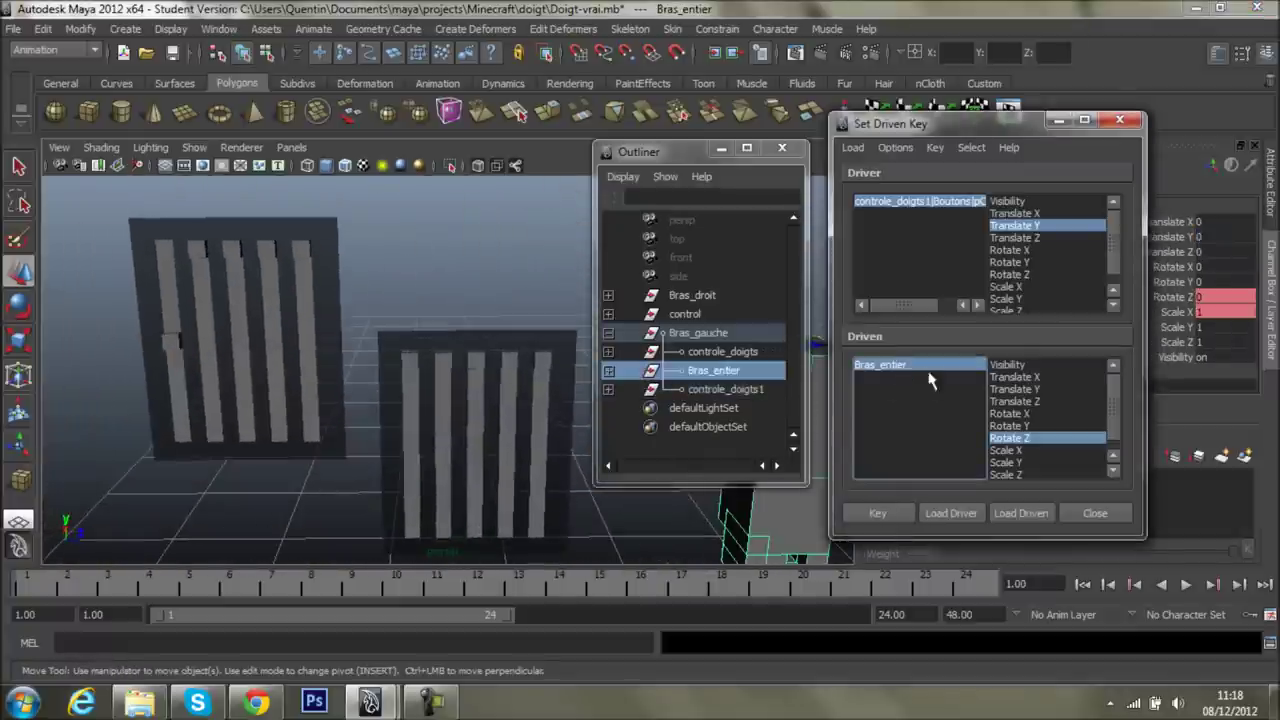
{"action": "left_click", "coordinate": [172, 340]}
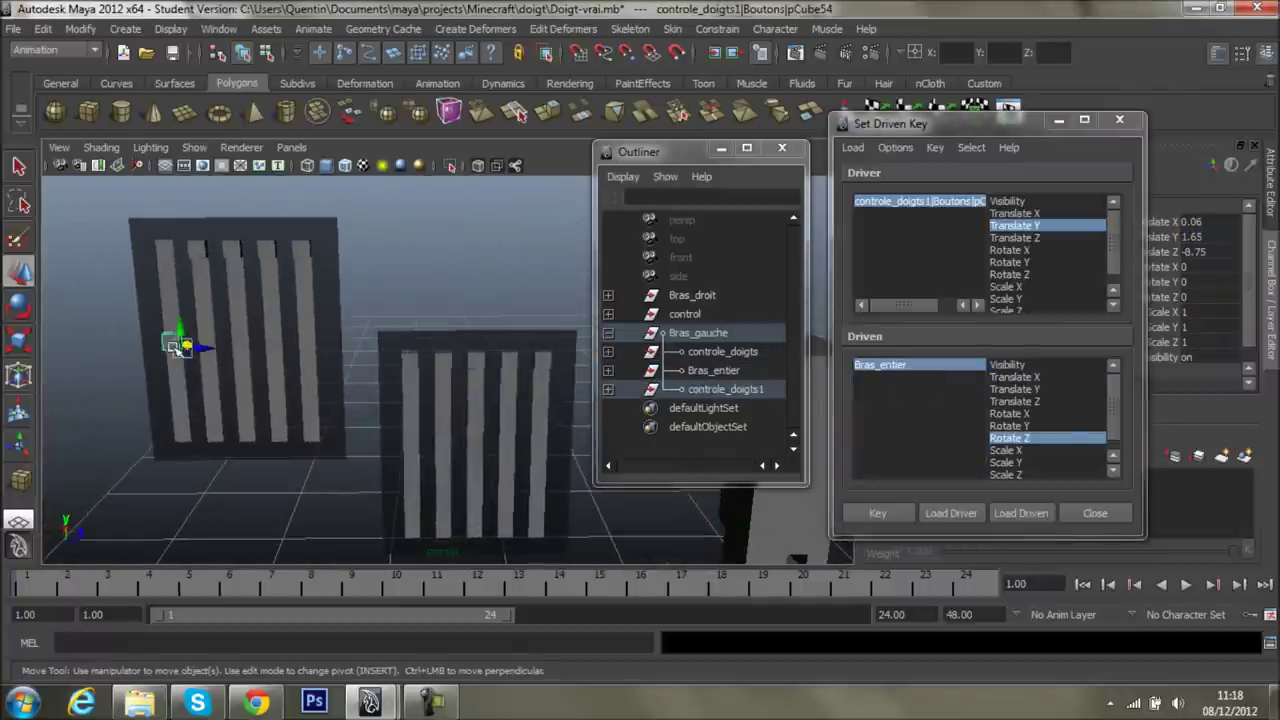
{"action": "left_click", "coordinate": [878, 365]}
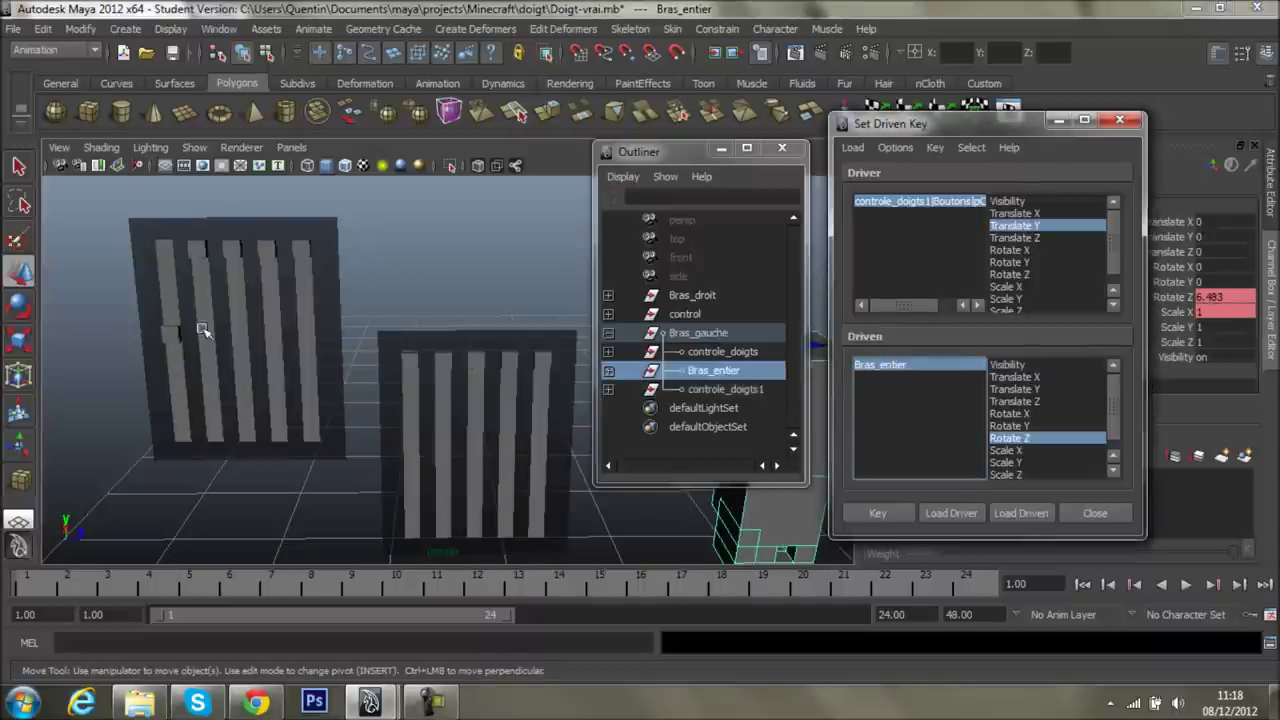
{"action": "left_click", "coordinate": [184, 336]}
{"action": "left_click_drag", "start_coordinate": [184, 338], "coordinate": [278, 330]}
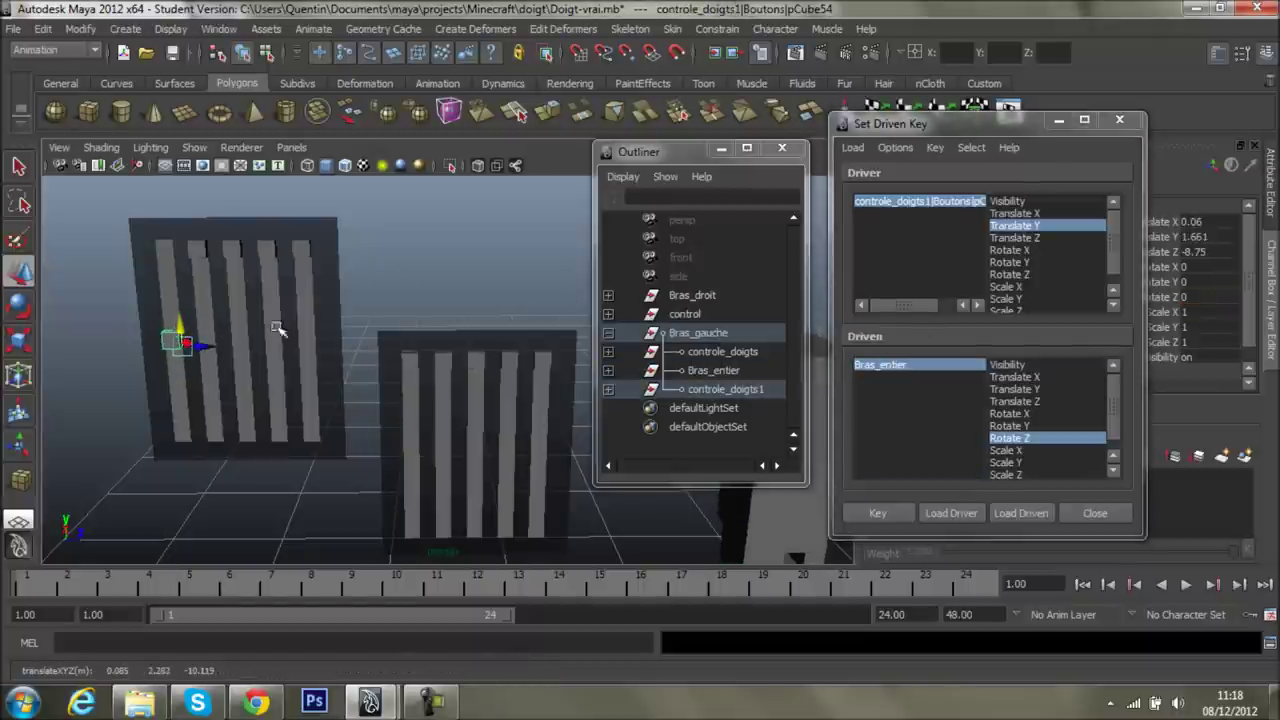
{"action": "left_click", "coordinate": [946, 367]}
{"action": "left_click", "coordinate": [422, 238]}
{"action": "scroll", "coordinate": [432, 280], "scroll_direction": "down", "scroll_amount": 3}
{"action": "mouse_move", "coordinate": [432, 280]}
{"action": "left_mouse_down", "text": "alt"}
{"action": "mouse_move", "coordinate": [766, 289]}
{"action": "mouse_move", "coordinate": [429, 300]}
{"action": "mouse_move", "coordinate": [470, 314]}
{"action": "mouse_move", "coordinate": [392, 276]}
{"action": "left_mouse_up", "text": "alt"}
{"action": "mouse_move", "coordinate": [229, 321]}
{"action": "left_mouse_down", "text": "alt"}
{"action": "mouse_move", "coordinate": [474, 271]}
{"action": "mouse_move", "coordinate": [143, 353]}
{"action": "mouse_move", "coordinate": [149, 363]}
{"action": "mouse_move", "coordinate": [153, 352]}
{"action": "left_mouse_up", "text": "alt"}
{"action": "left_click", "coordinate": [143, 353]}
{"action": "left_click", "coordinate": [1224, 240]}
{"action": "type", "text": "5"}
{"action": "key", "text": "Return"}
{"action": "left_click_drag", "start_coordinate": [473, 317], "coordinate": [366, 309], "text": "alt"}
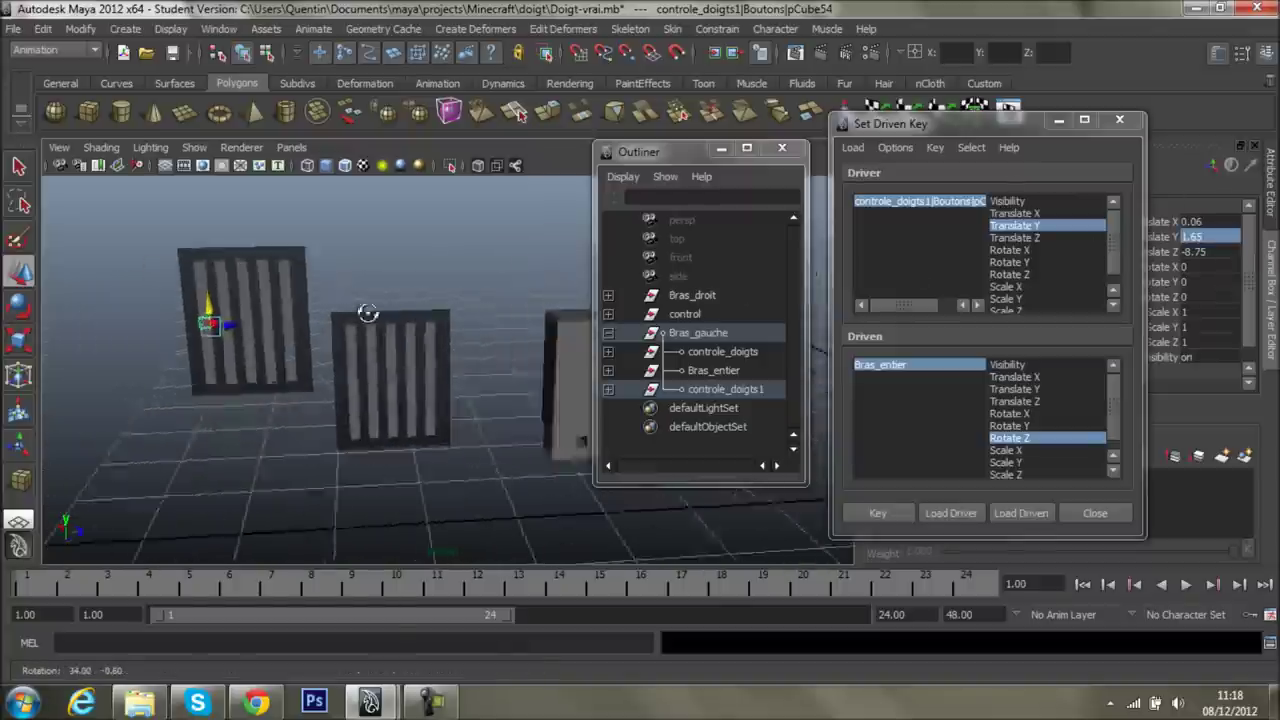
{"action": "right_click_drag", "start_coordinate": [300, 330], "coordinate": [160, 360], "text": "alt"}
{"action": "mouse_move", "coordinate": [300, 310]}
{"action": "right_mouse_down", "text": "alt"}
{"action": "mouse_move", "coordinate": [360, 297]}
{"action": "mouse_move", "coordinate": [366, 337]}
{"action": "right_mouse_up", "text": "alt"}
{"action": "mouse_move", "coordinate": [366, 337]}
{"action": "left_mouse_down", "text": "alt"}
{"action": "mouse_move", "coordinate": [496, 230]}
{"action": "mouse_move", "coordinate": [541, 225]}
{"action": "left_mouse_up", "text": "alt"}
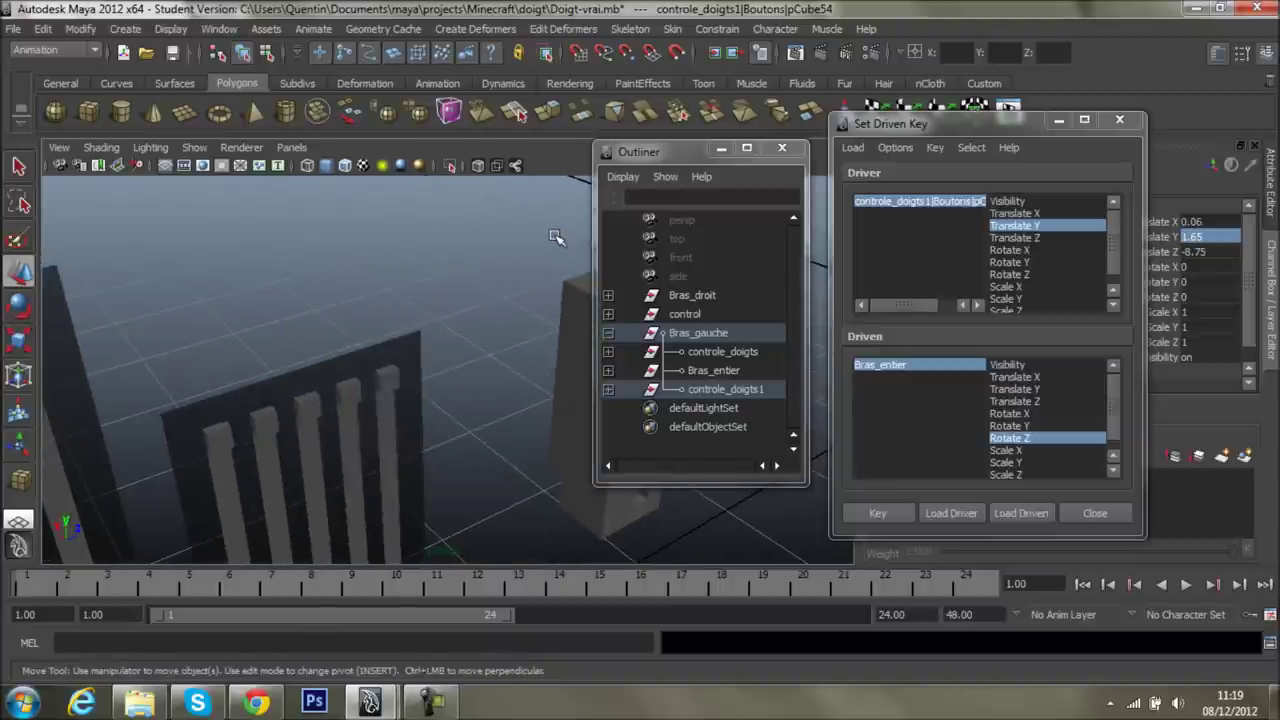
{"action": "mouse_move", "coordinate": [409, 309]}
{"action": "left_mouse_down", "text": "alt"}
{"action": "mouse_move", "coordinate": [343, 300]}
{"action": "mouse_move", "coordinate": [450, 322]}
{"action": "mouse_move", "coordinate": [383, 322]}
{"action": "left_mouse_up", "text": "alt"}
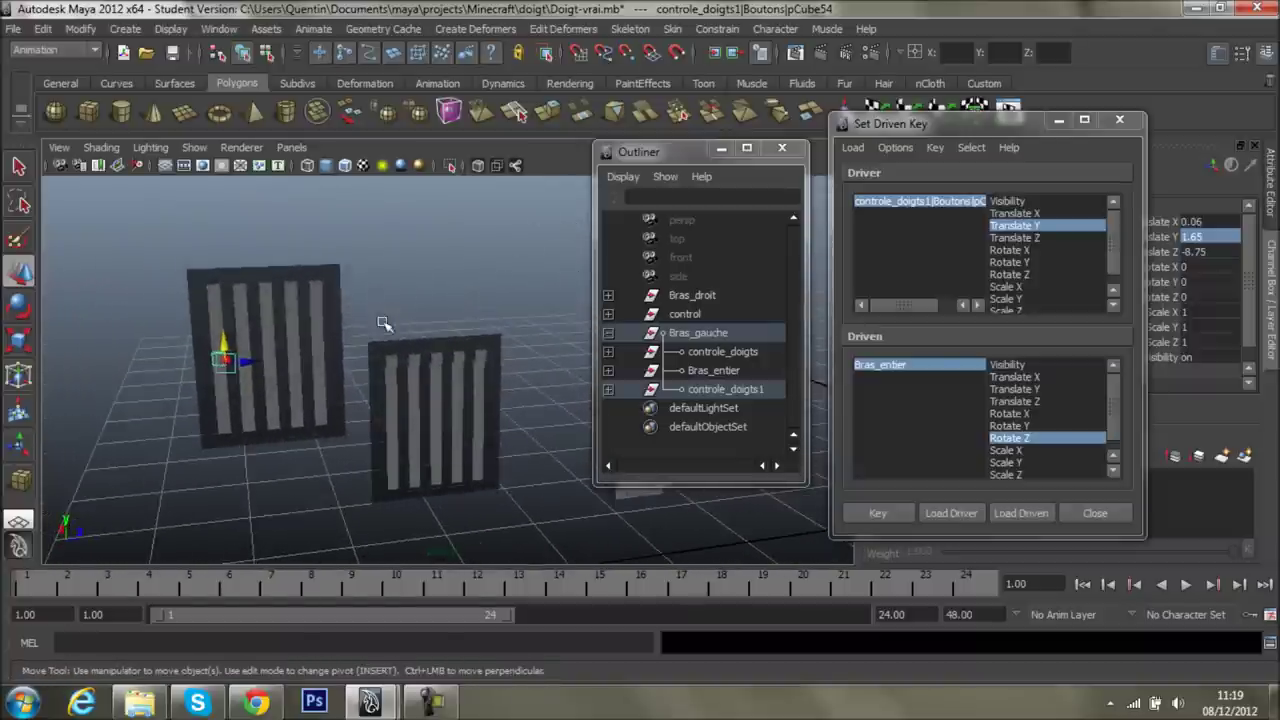
- Load the second control cube as driver, with Translate Y driving Bras_entier's Rotate Y
{"action": "left_click", "coordinate": [242, 295]}
{"action": "middle_click_drag", "start_coordinate": [495, 316], "coordinate": [397, 334], "text": "alt"}
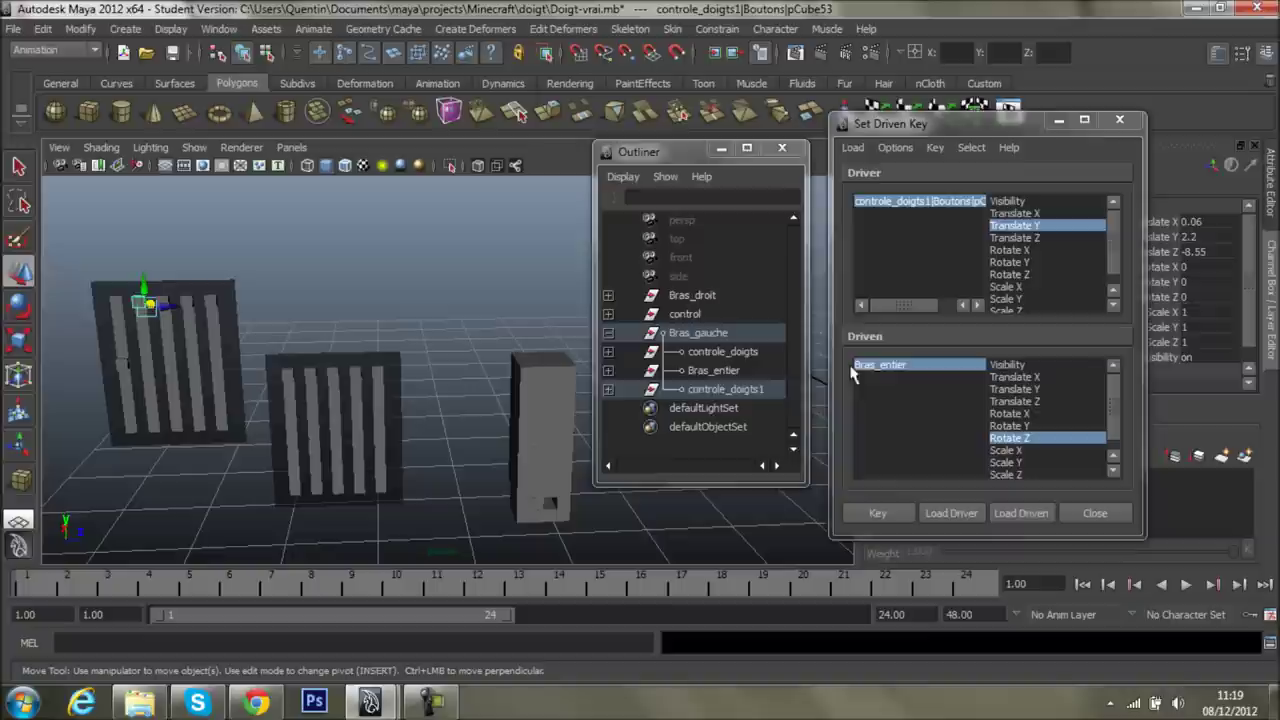
{"action": "left_click", "coordinate": [875, 365]}
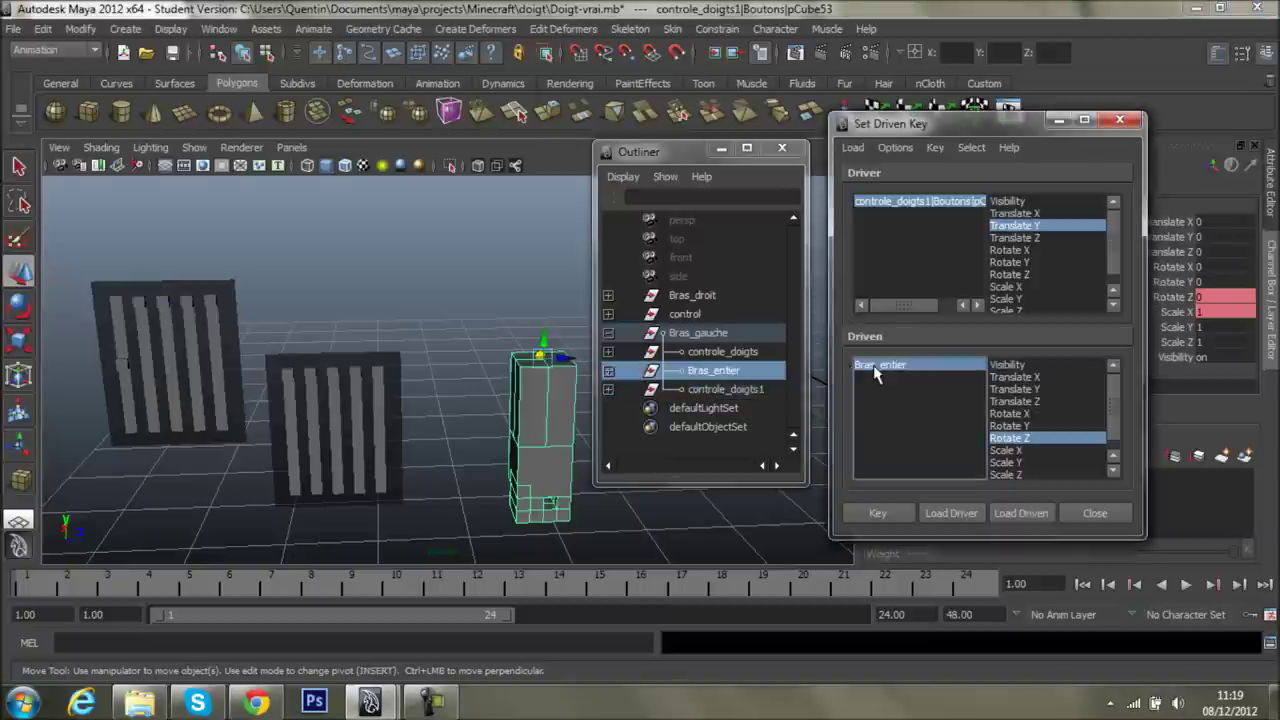
{"action": "left_click", "coordinate": [147, 306]}
{"action": "left_click", "coordinate": [935, 516]}
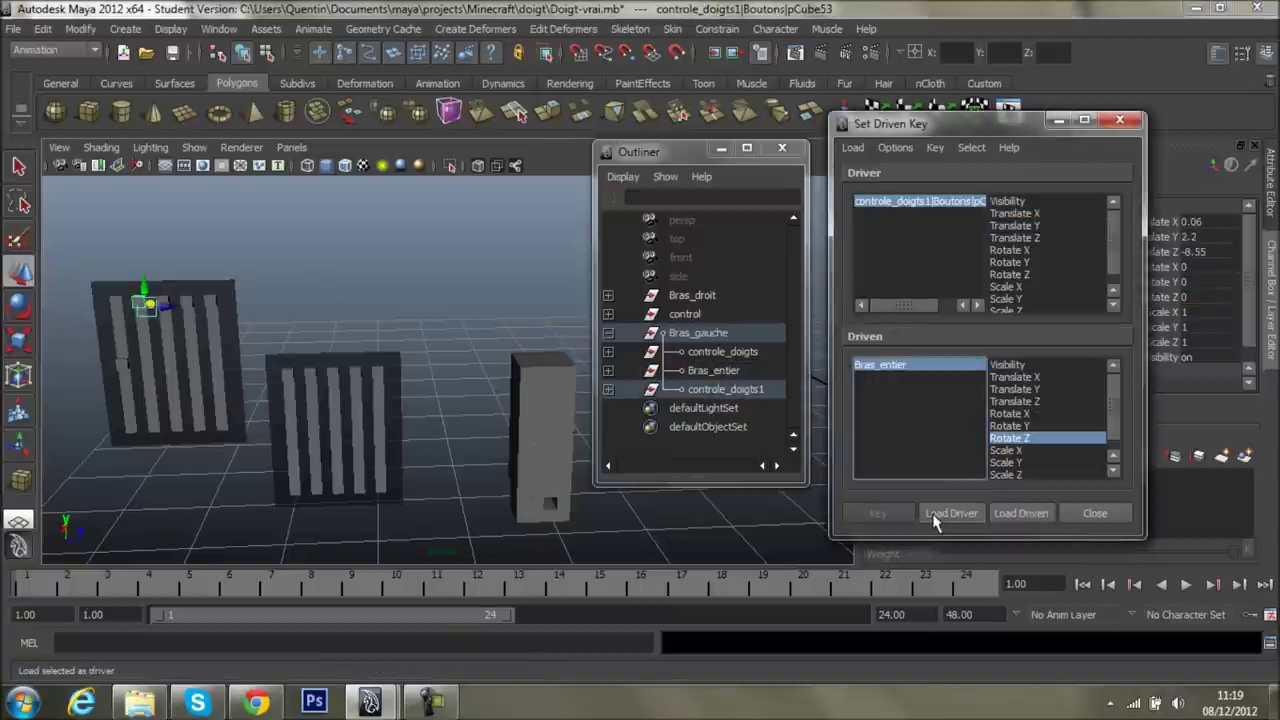
{"action": "left_click", "coordinate": [1026, 238]}
{"action": "left_click", "coordinate": [1030, 225]}
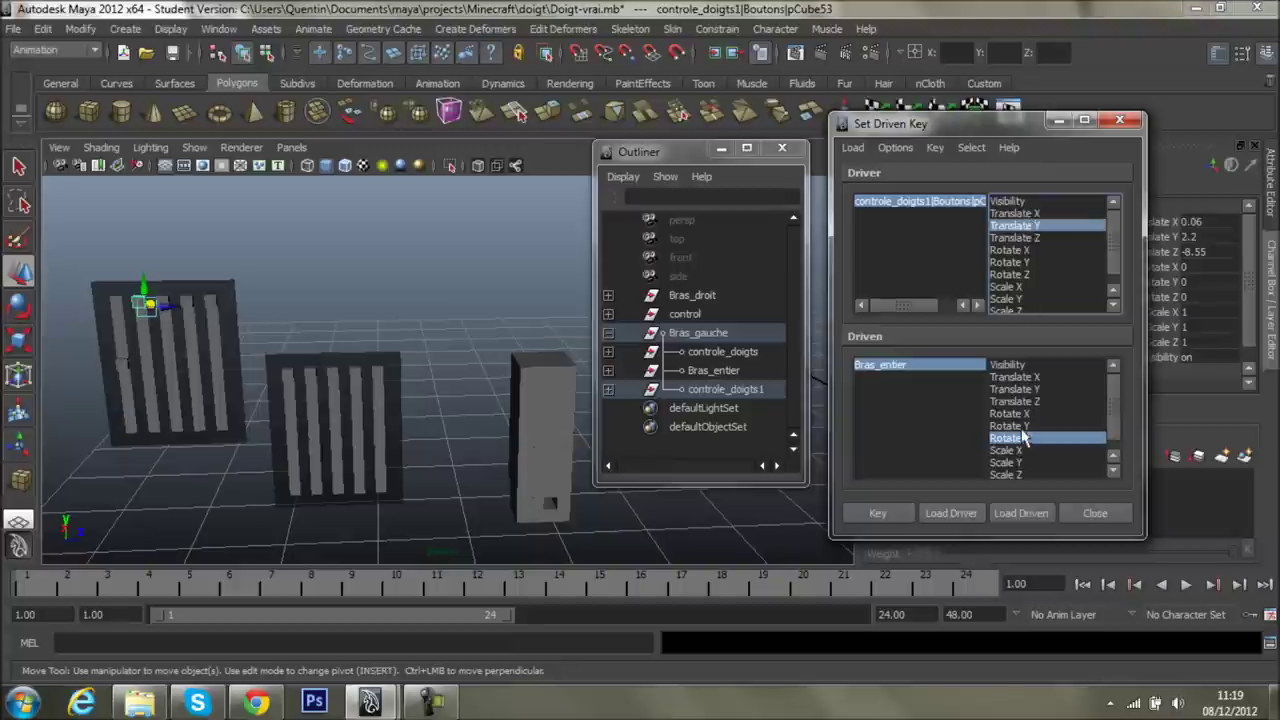
{"action": "left_click", "coordinate": [1026, 427]}
- Try Bras_entier at Rotate Y 75, then undo it
{"action": "mouse_move", "coordinate": [432, 338]}
{"action": "left_mouse_down", "text": "alt"}
{"action": "mouse_move", "coordinate": [297, 343]}
{"action": "mouse_move", "coordinate": [352, 336]}
{"action": "left_mouse_up", "text": "alt"}
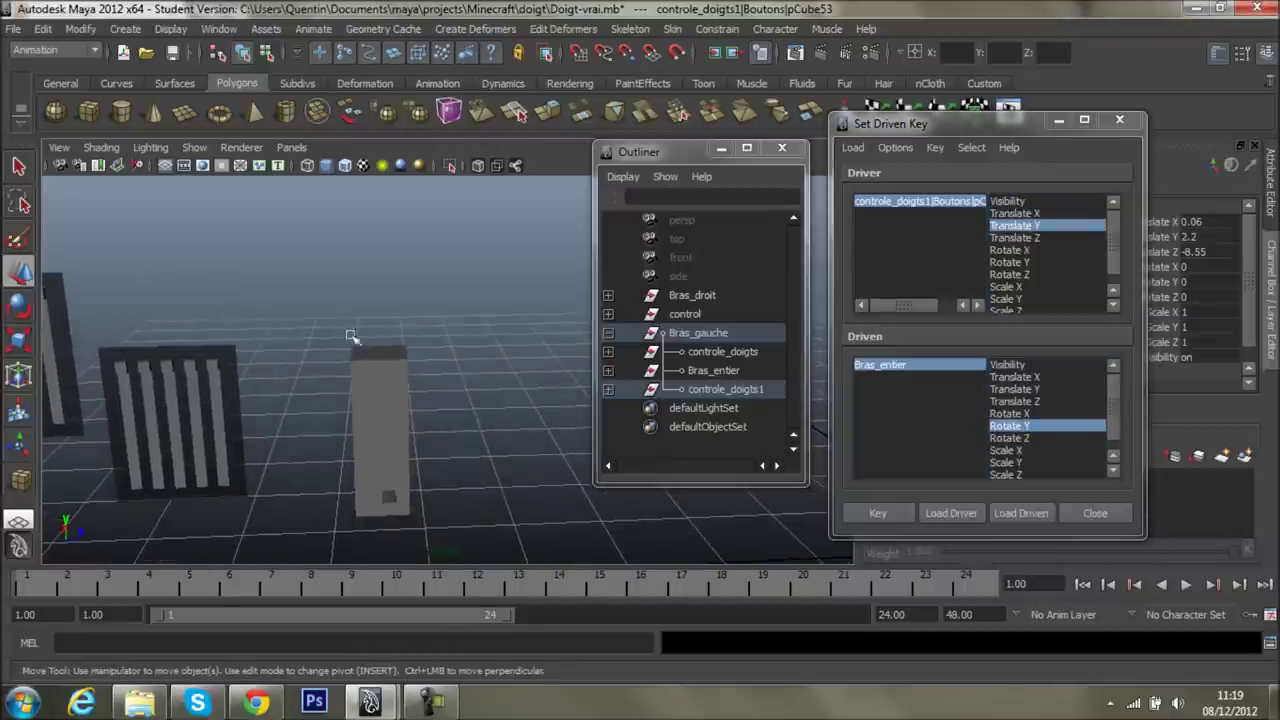
{"action": "mouse_move", "coordinate": [496, 305]}
{"action": "left_mouse_down", "text": "alt"}
{"action": "mouse_move", "coordinate": [343, 303]}
{"action": "mouse_move", "coordinate": [592, 343]}
{"action": "left_mouse_up", "text": "alt"}
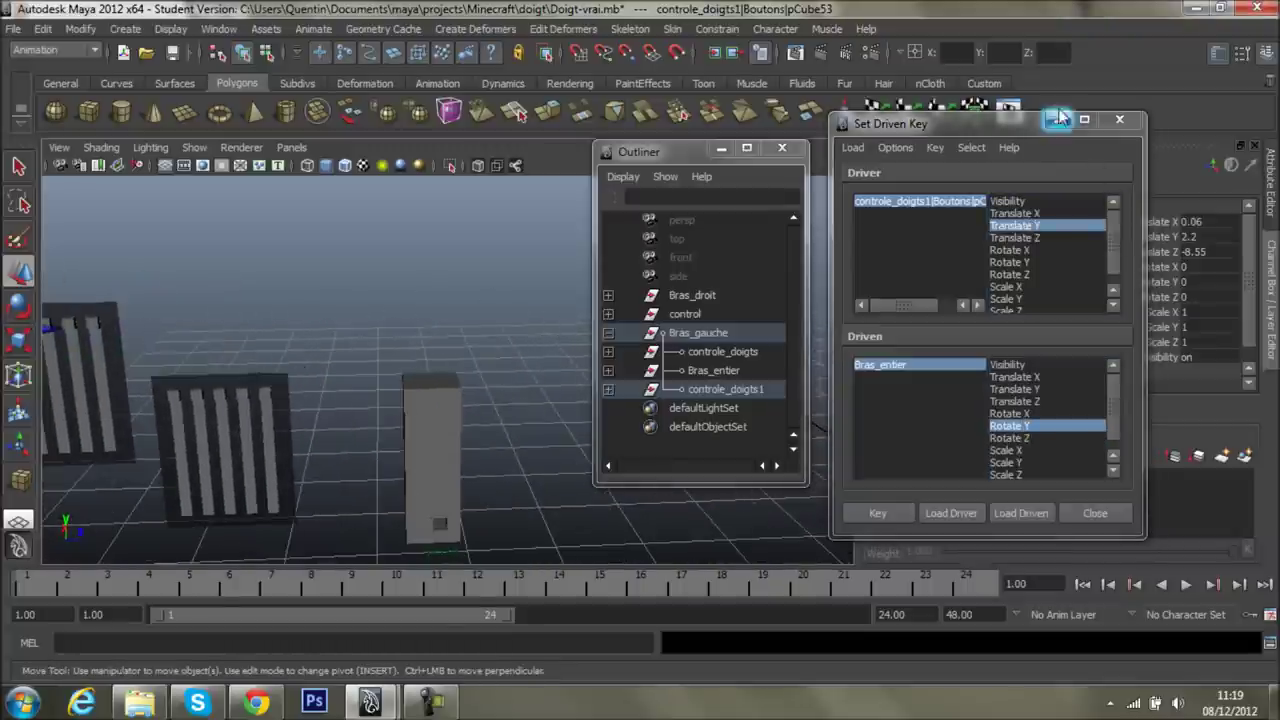
{"action": "left_click", "coordinate": [921, 366]}
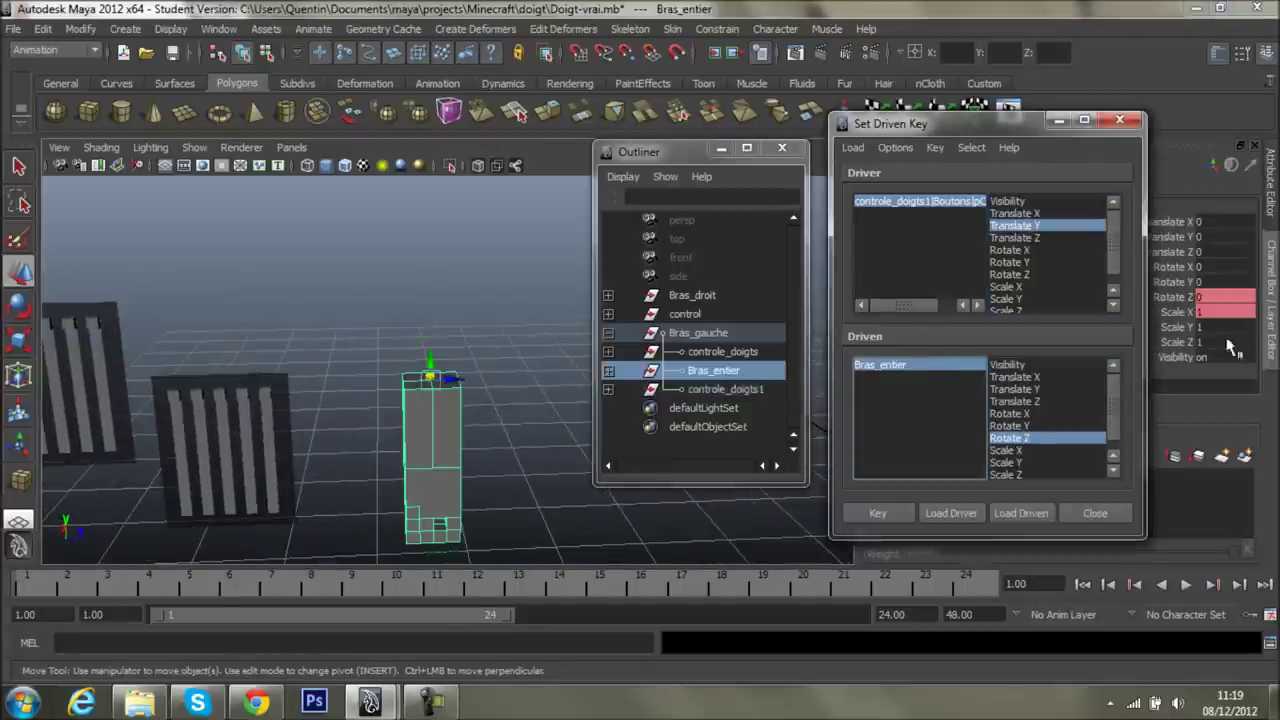
{"action": "double_click", "coordinate": [1216, 283]}
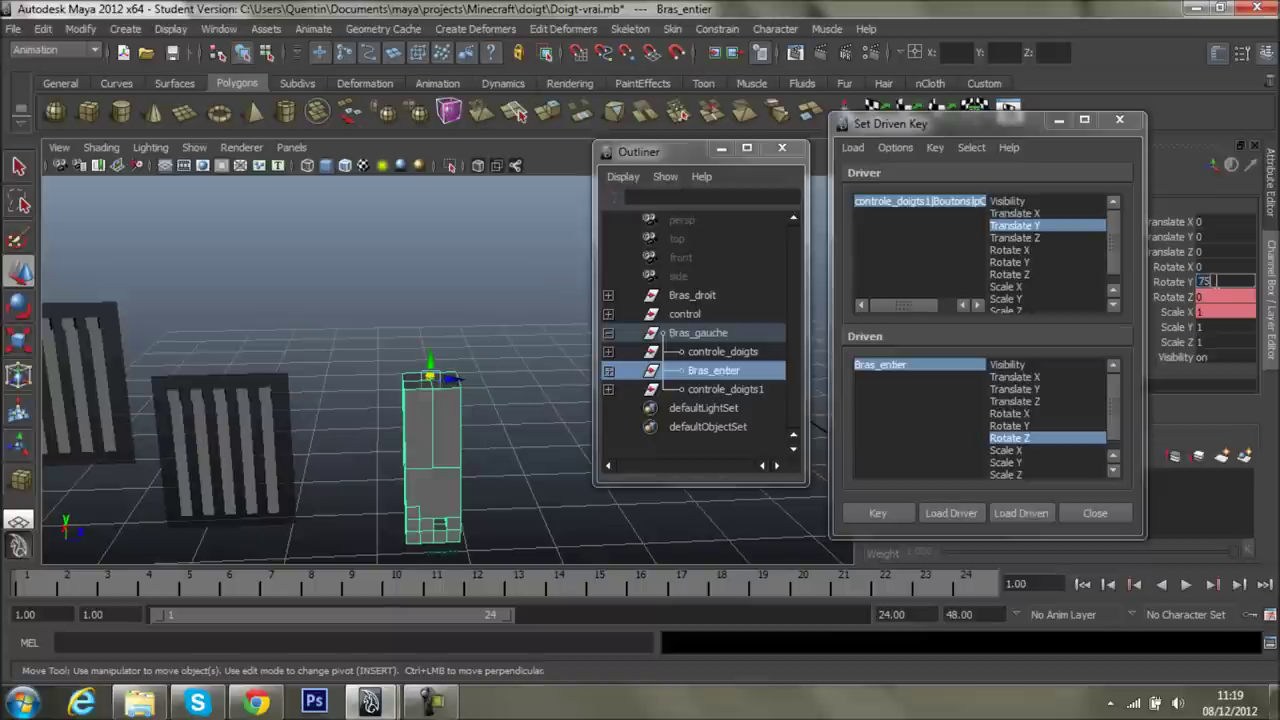
{"action": "key", "text": "Return"}
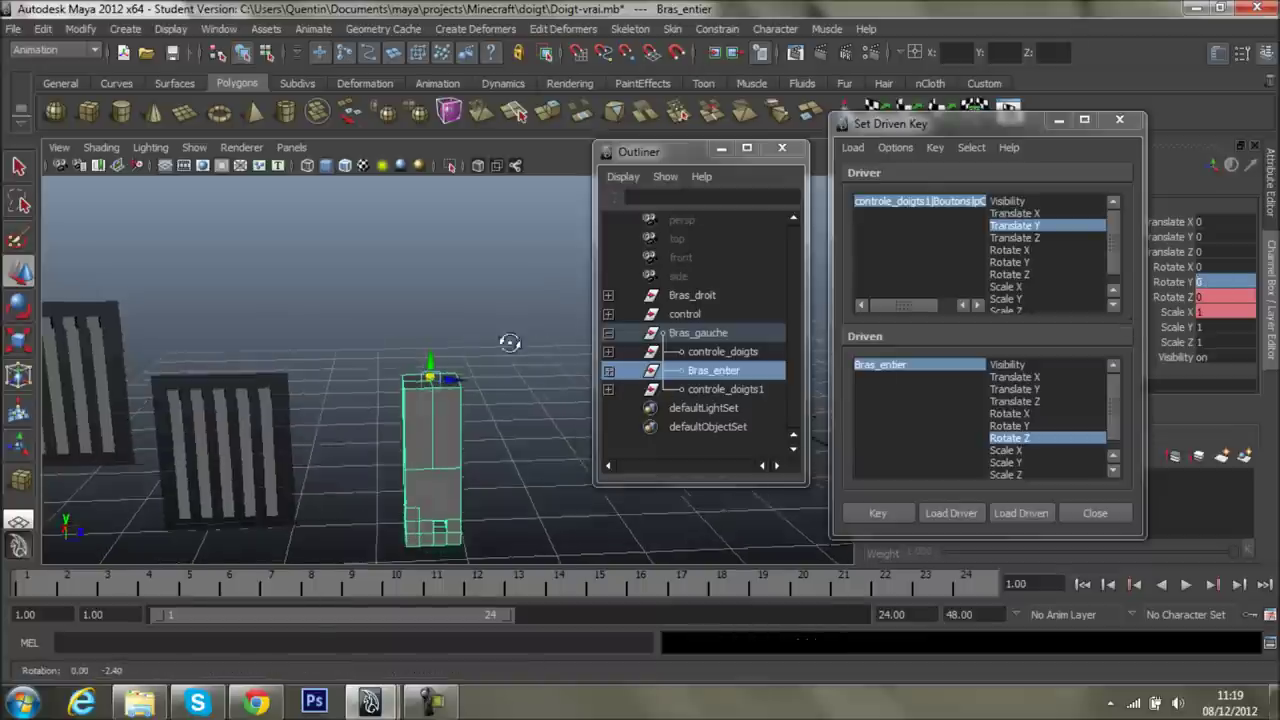
{"action": "left_click_drag", "start_coordinate": [500, 346], "coordinate": [617, 355], "text": "alt"}
{"action": "left_click", "coordinate": [1216, 282]}
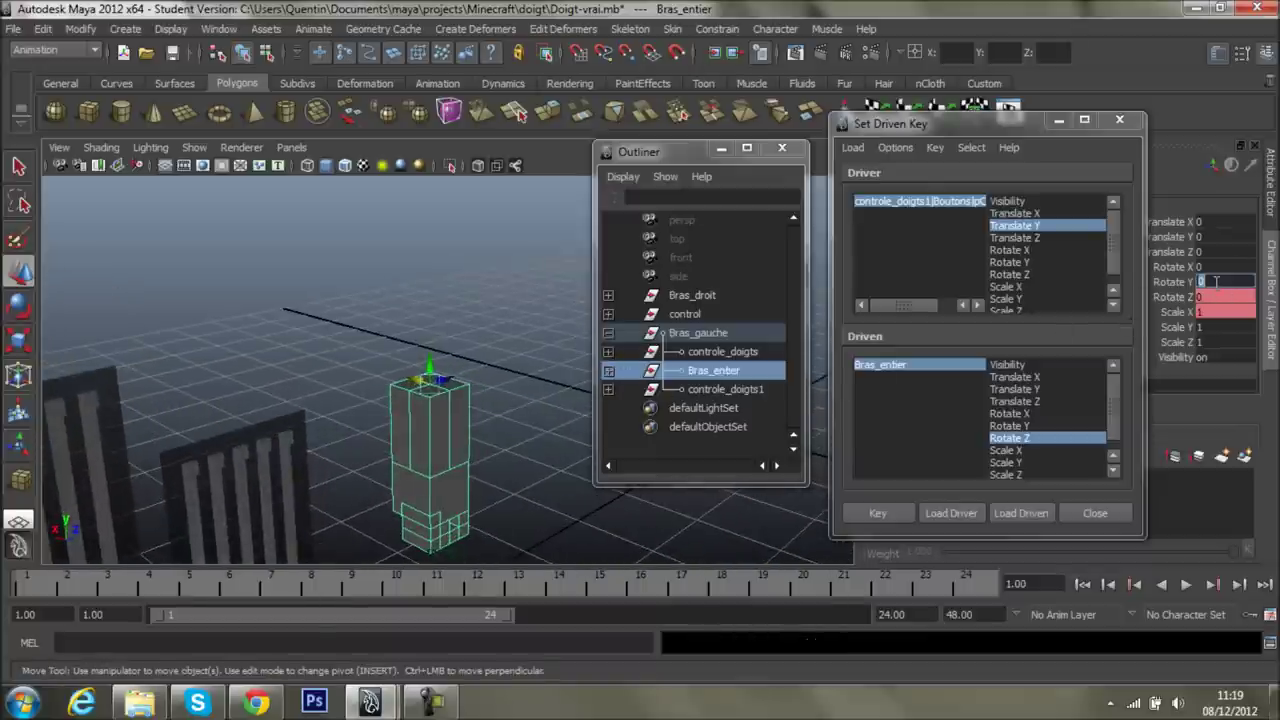
{"action": "type", "text": "75"}
{"action": "key", "text": "Return"}
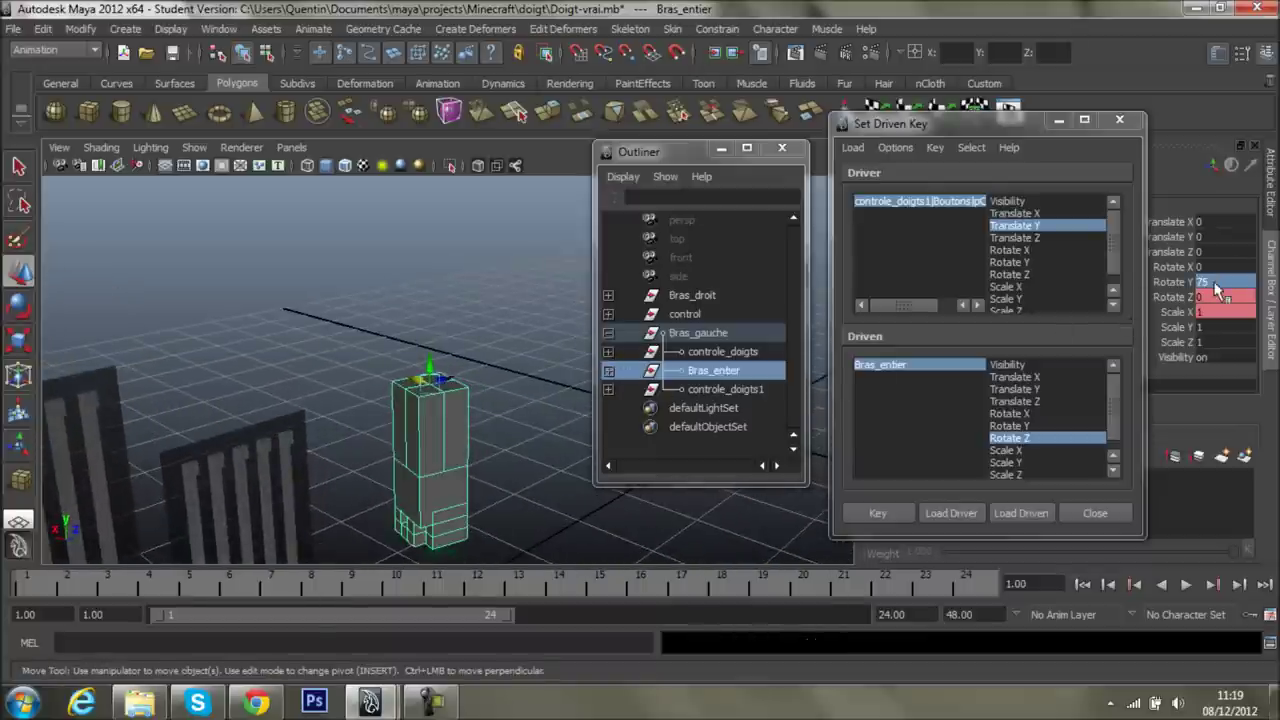
{"action": "key", "text": "ctrl+z"}
- Set Bras_entier's Rotate Y to 90 and record a driven key
{"action": "key", "text": "1"}
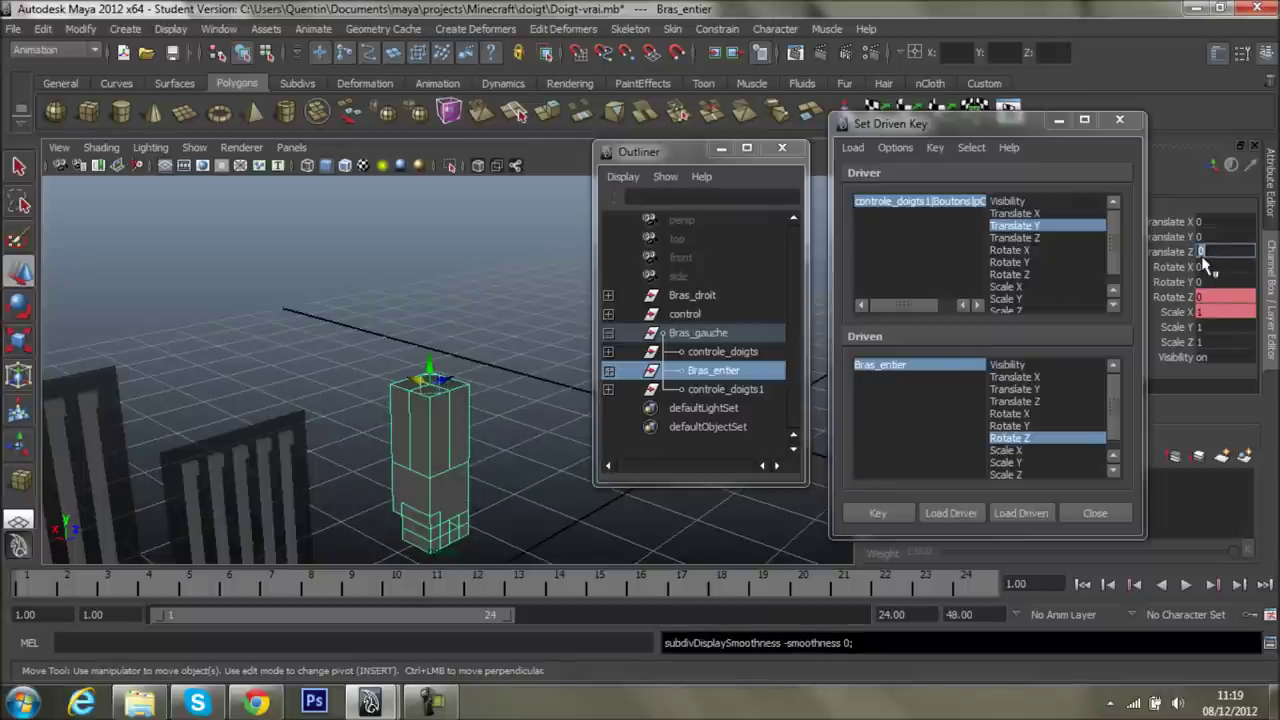
{"action": "double_click", "coordinate": [1212, 282]}
{"action": "type", "text": "0"}
{"action": "key", "text": "Return"}
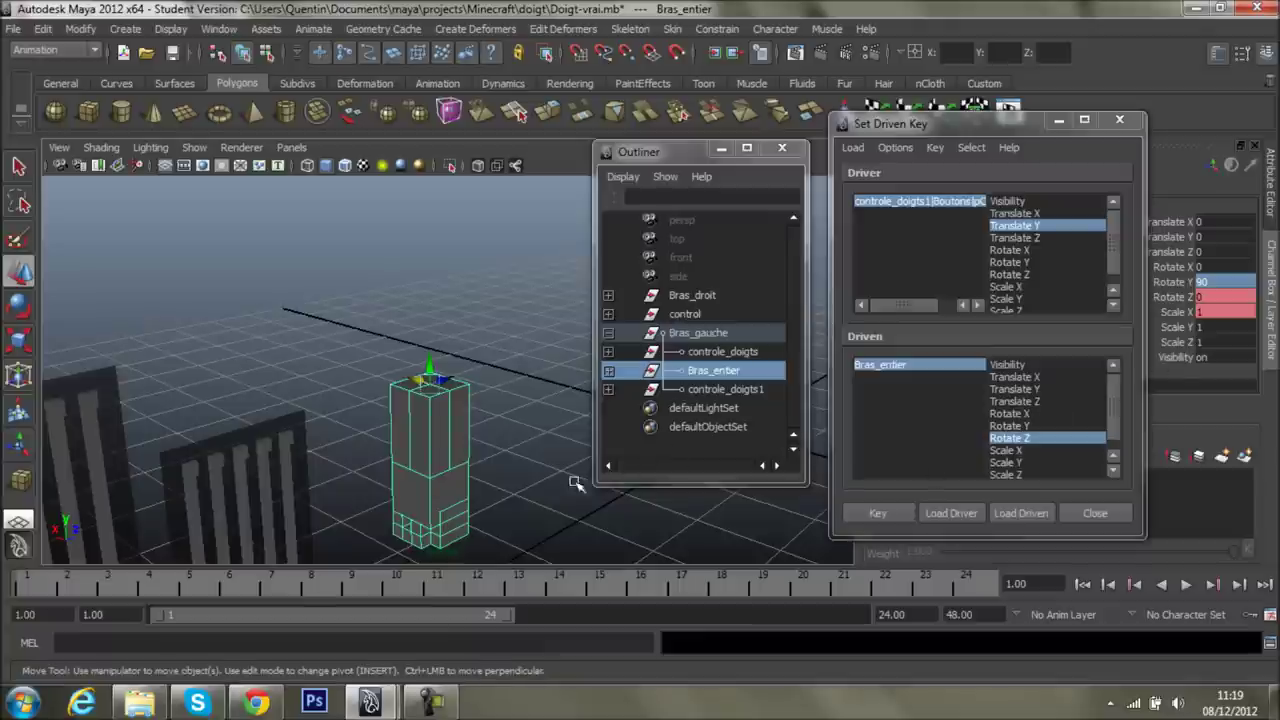
{"action": "key", "text": "ctrl+z"}
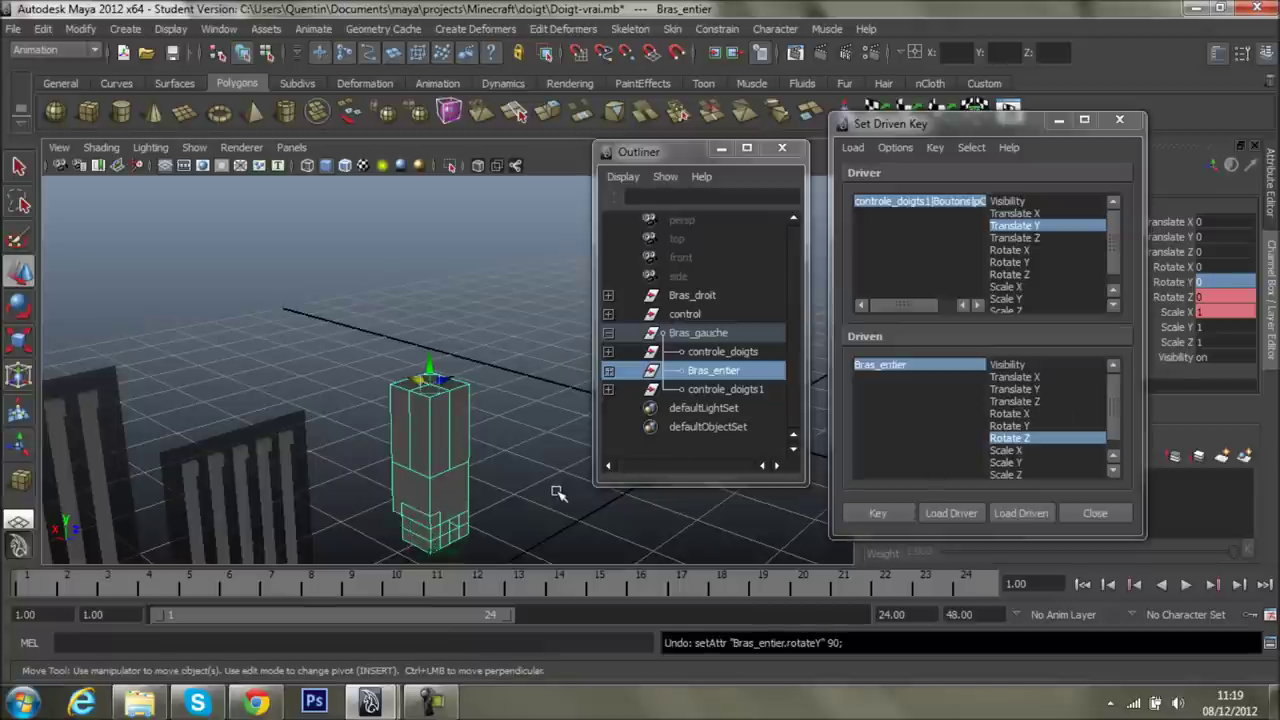
{"action": "double_click", "coordinate": [1206, 283]}
{"action": "type", "text": "0"}
{"action": "key", "text": "Return"}
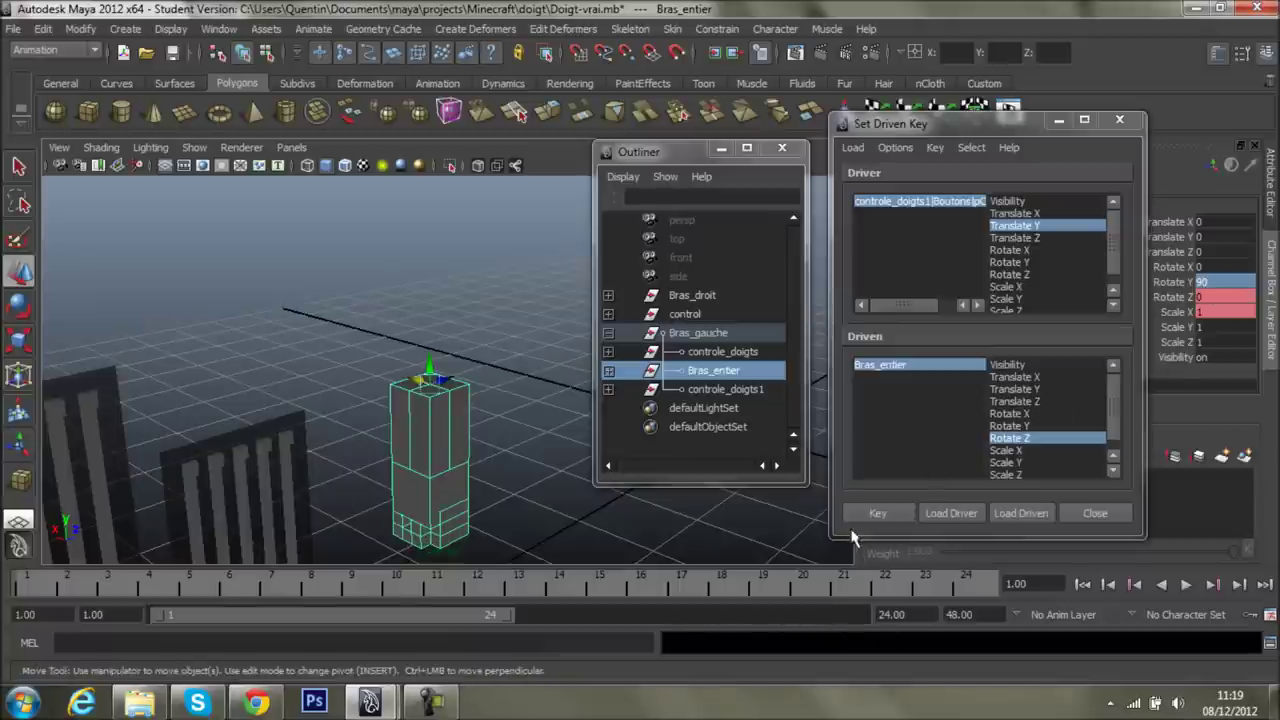
{"action": "left_click", "coordinate": [877, 513]}
- Undo the mistaken driven key and reselect Rotate Y as the driven attribute
{"action": "mouse_move", "coordinate": [500, 540]}
{"action": "left_mouse_down", "text": "alt"}
{"action": "mouse_move", "coordinate": [663, 531]}
{"action": "mouse_move", "coordinate": [645, 492]}
{"action": "left_mouse_up", "text": "alt"}
{"action": "scroll", "coordinate": [657, 508], "scroll_direction": "up", "scroll_amount": 3}
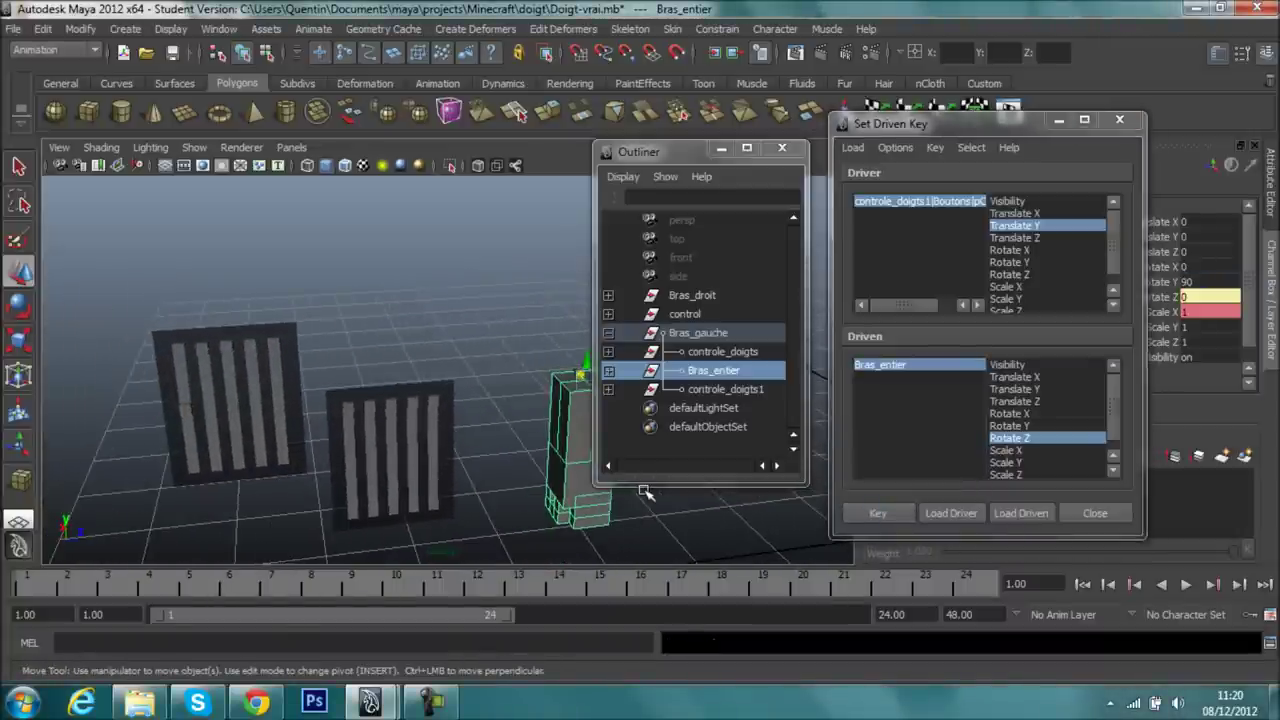
{"action": "key", "text": "ctrl+z"}
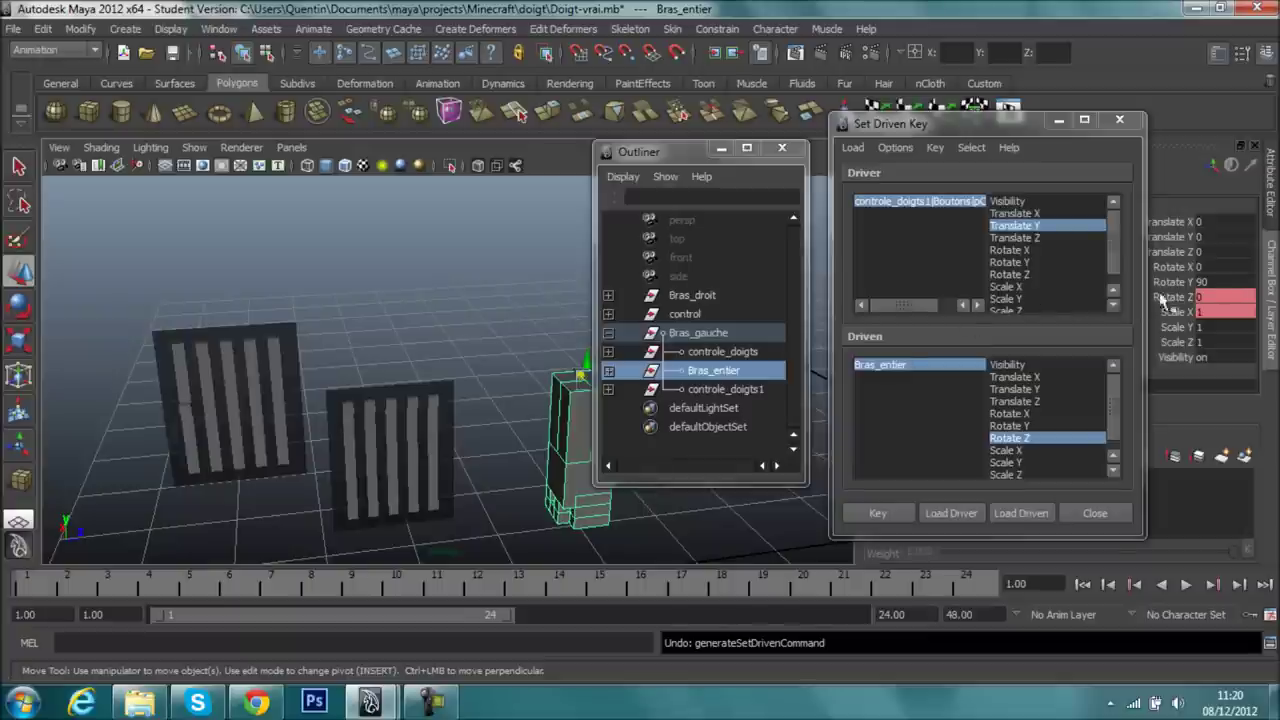
{"action": "left_click", "coordinate": [1033, 425]}
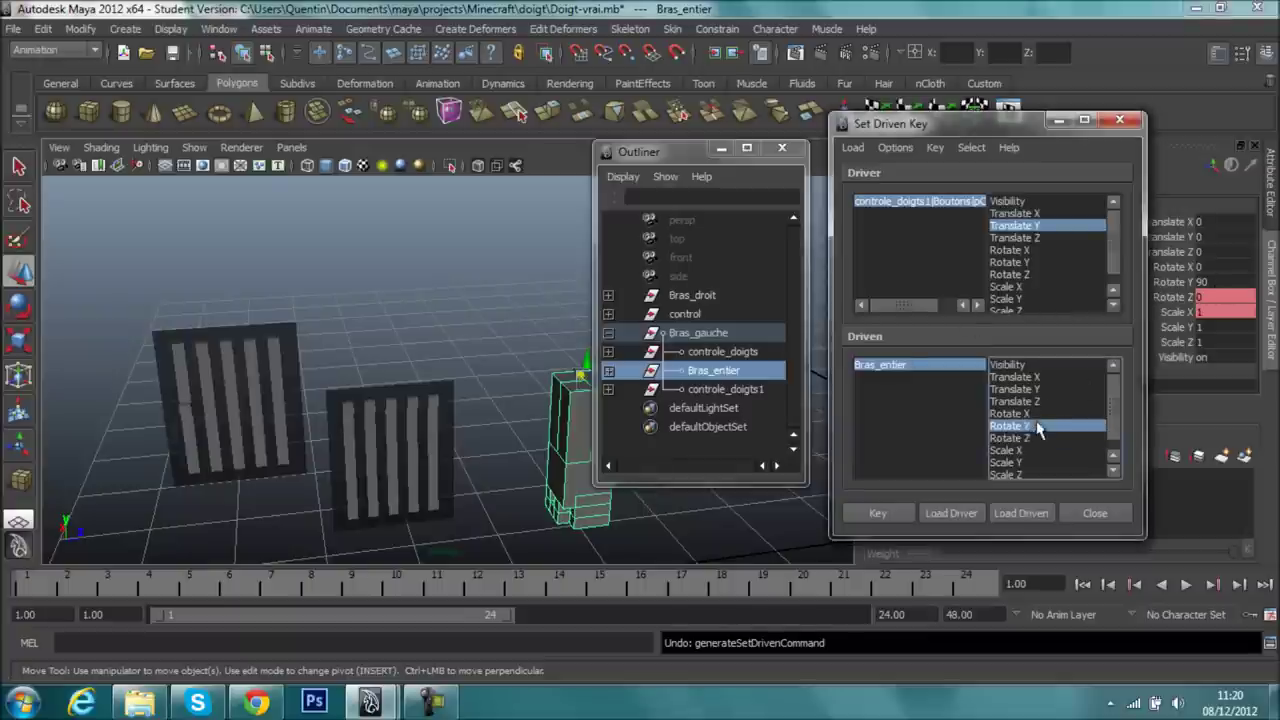
- Key Bras_entier at Rotate Y 90, then at -90 with pCube53 at Translate Y 1.05
{"action": "left_click", "coordinate": [877, 513]}
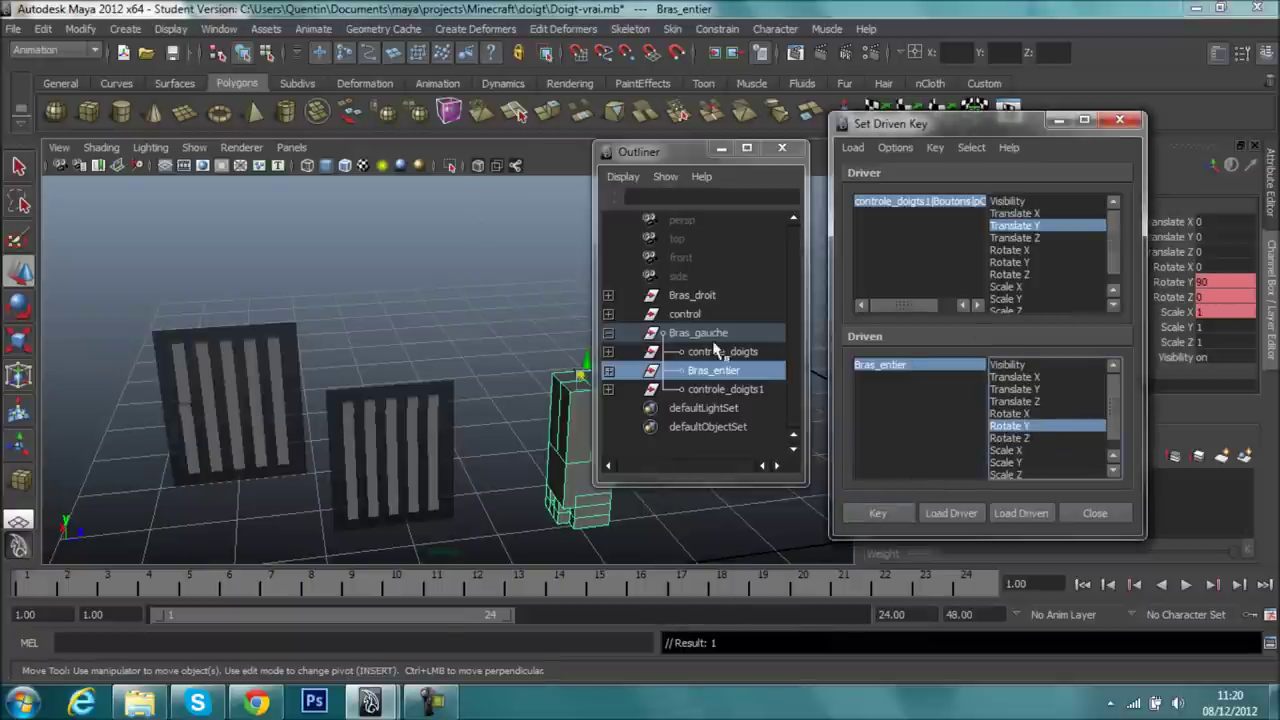
{"action": "left_click", "coordinate": [205, 352]}
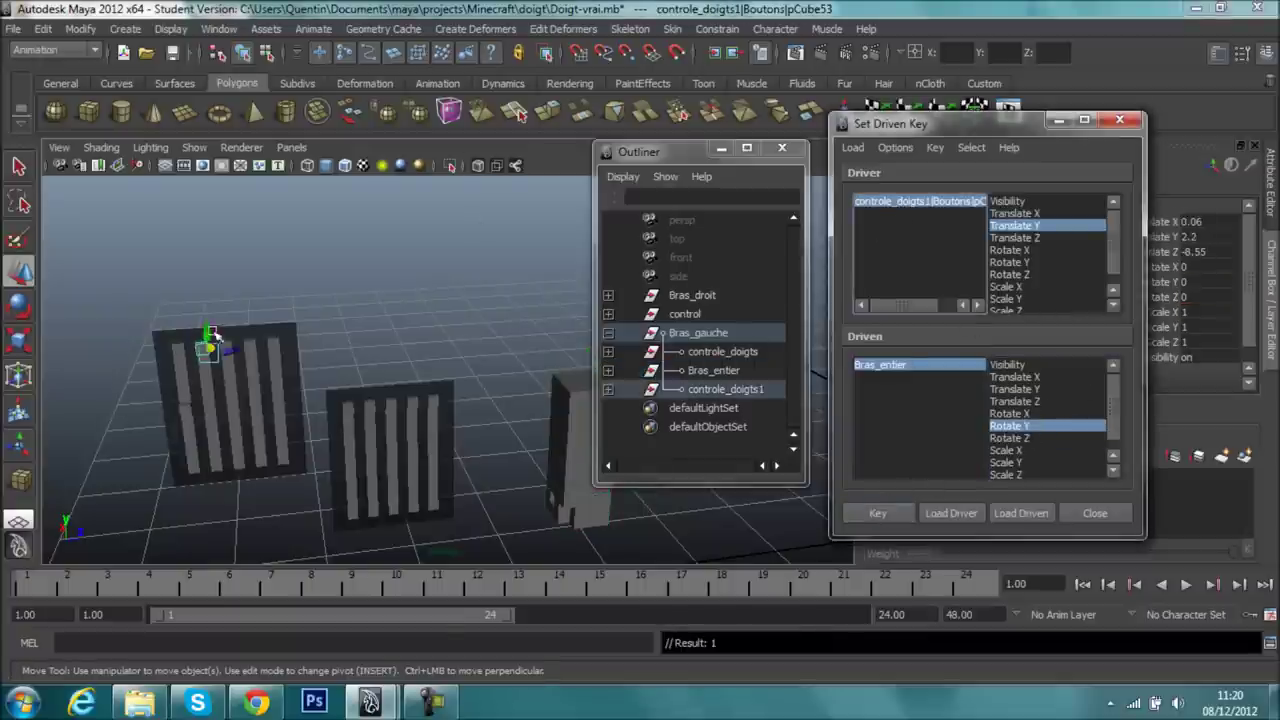
{"action": "left_click_drag", "start_coordinate": [208, 345], "coordinate": [229, 478]}
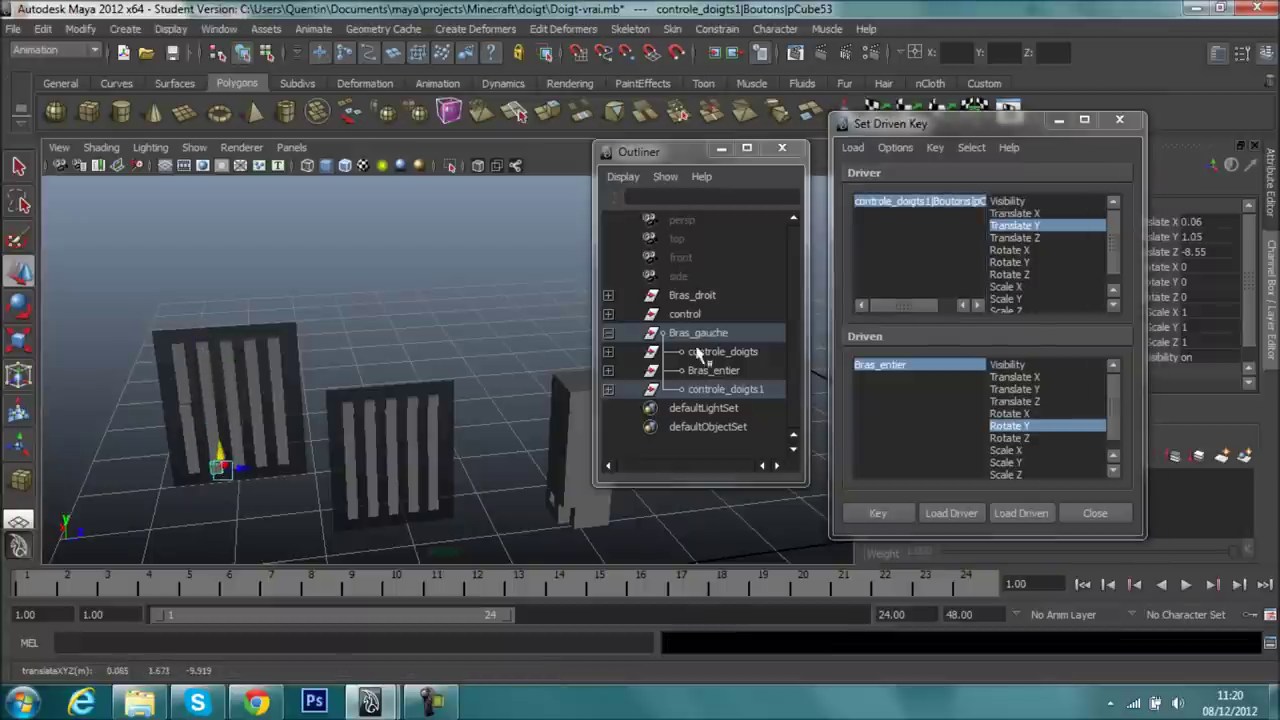
{"action": "left_click", "coordinate": [873, 365]}
{"action": "double_click", "coordinate": [1235, 282]}
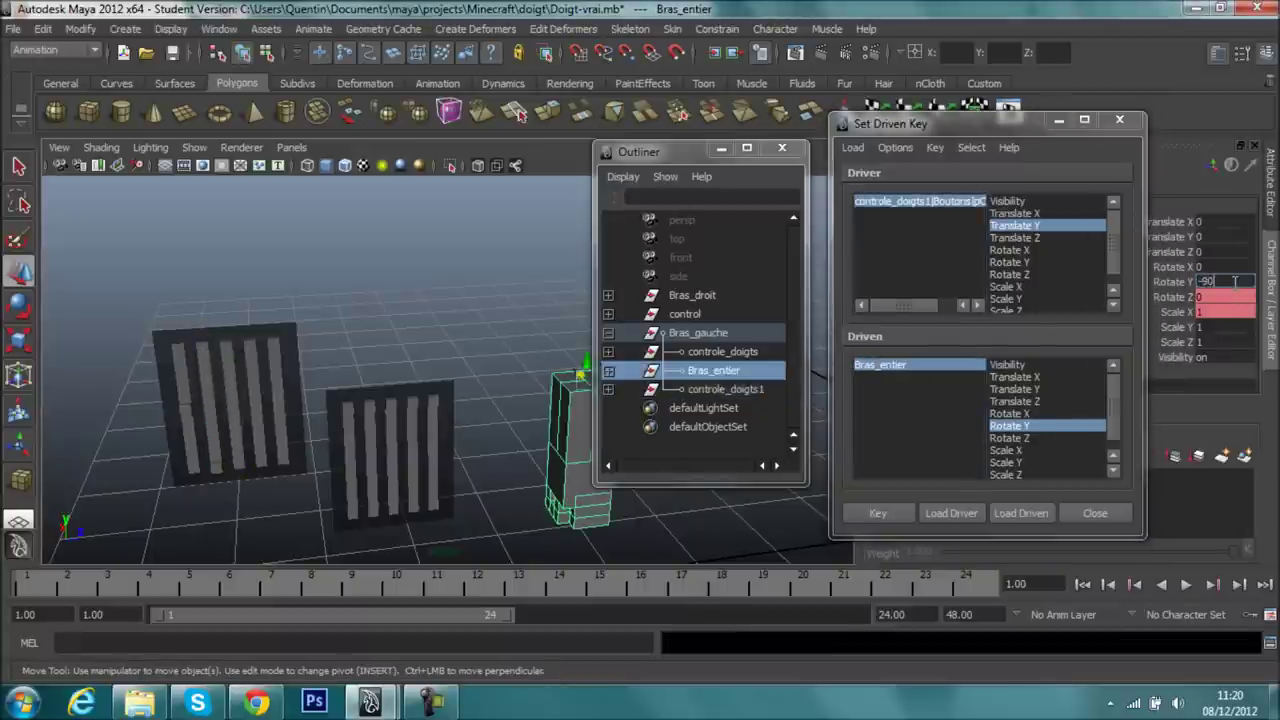
{"action": "key", "text": "Return"}
{"action": "left_click", "coordinate": [877, 513]}
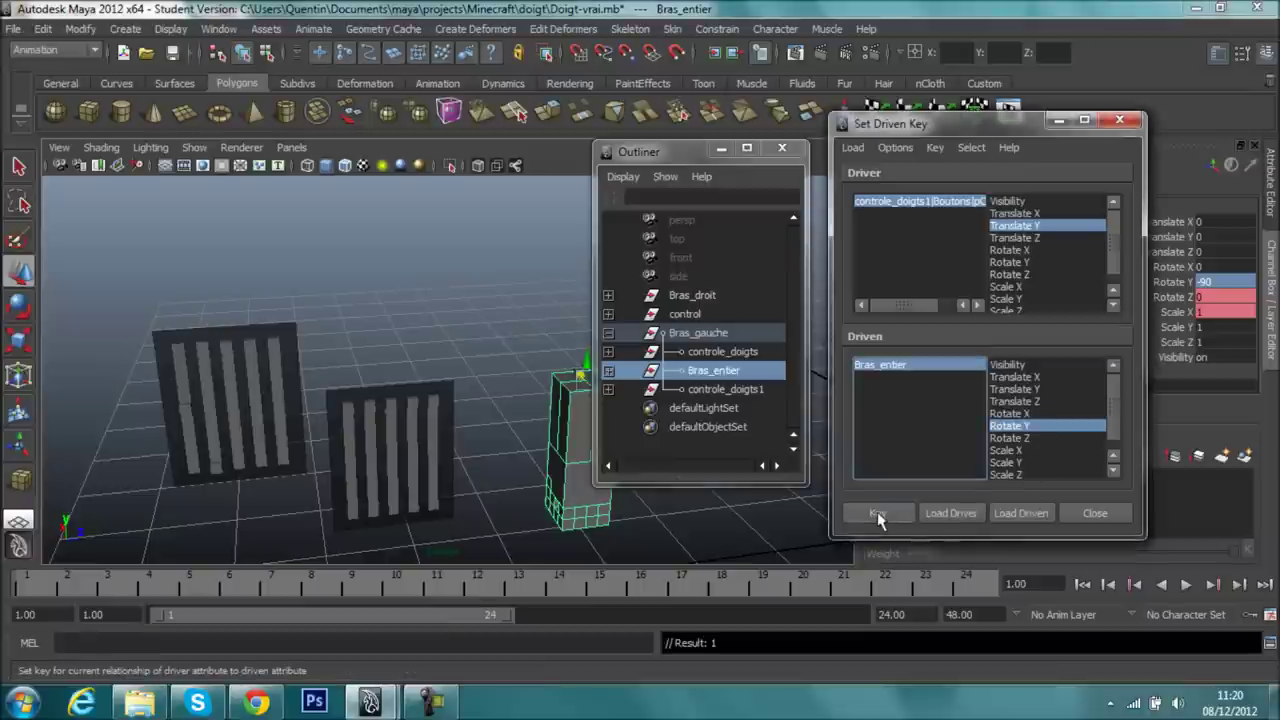
- Test pCube53 at Translate Y 1.65, then raise it back to 2.2
{"action": "left_click", "coordinate": [240, 455]}
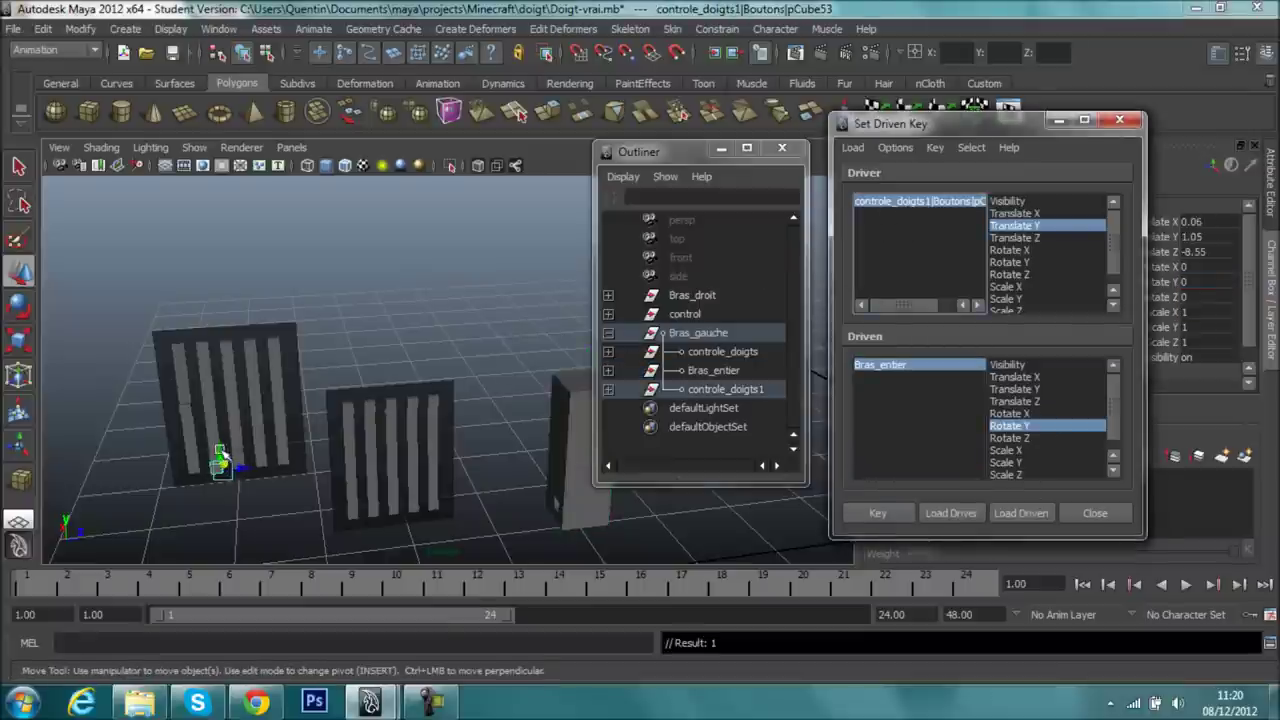
{"action": "middle_click_drag", "start_coordinate": [230, 300], "coordinate": [230, 363]}
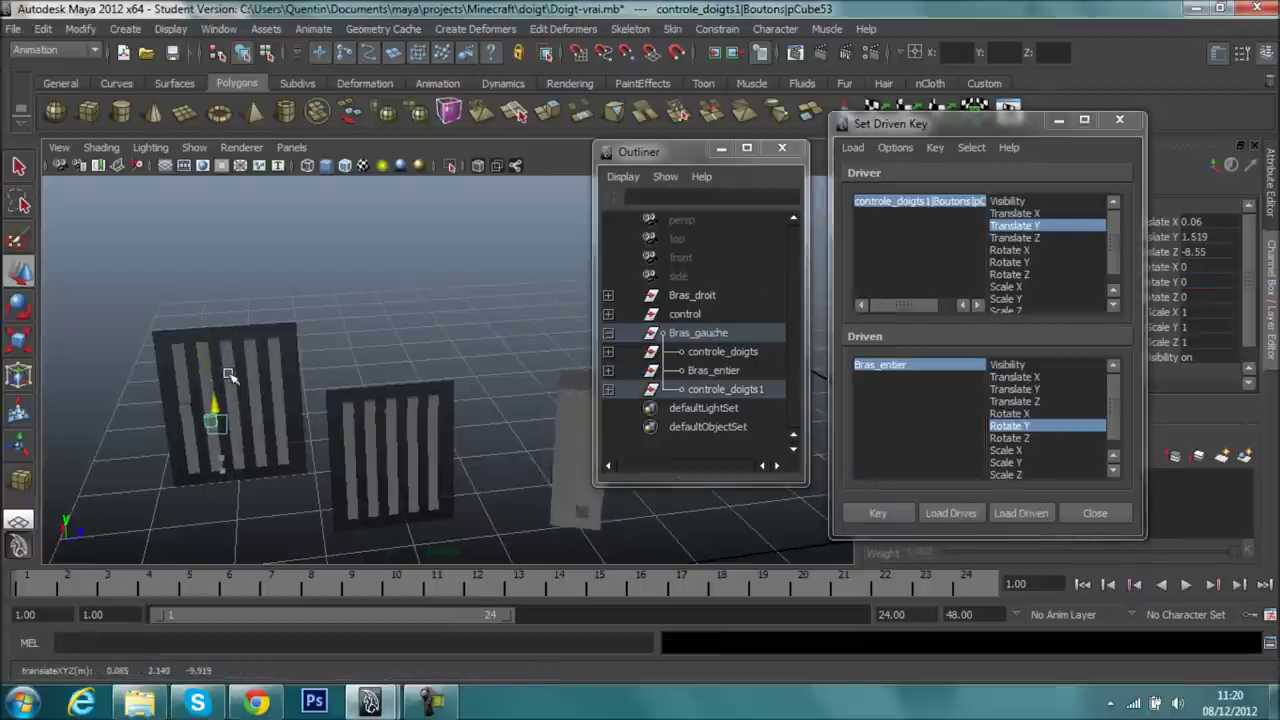
{"action": "left_click", "coordinate": [1197, 238]}
{"action": "type", "text": "1.65"}
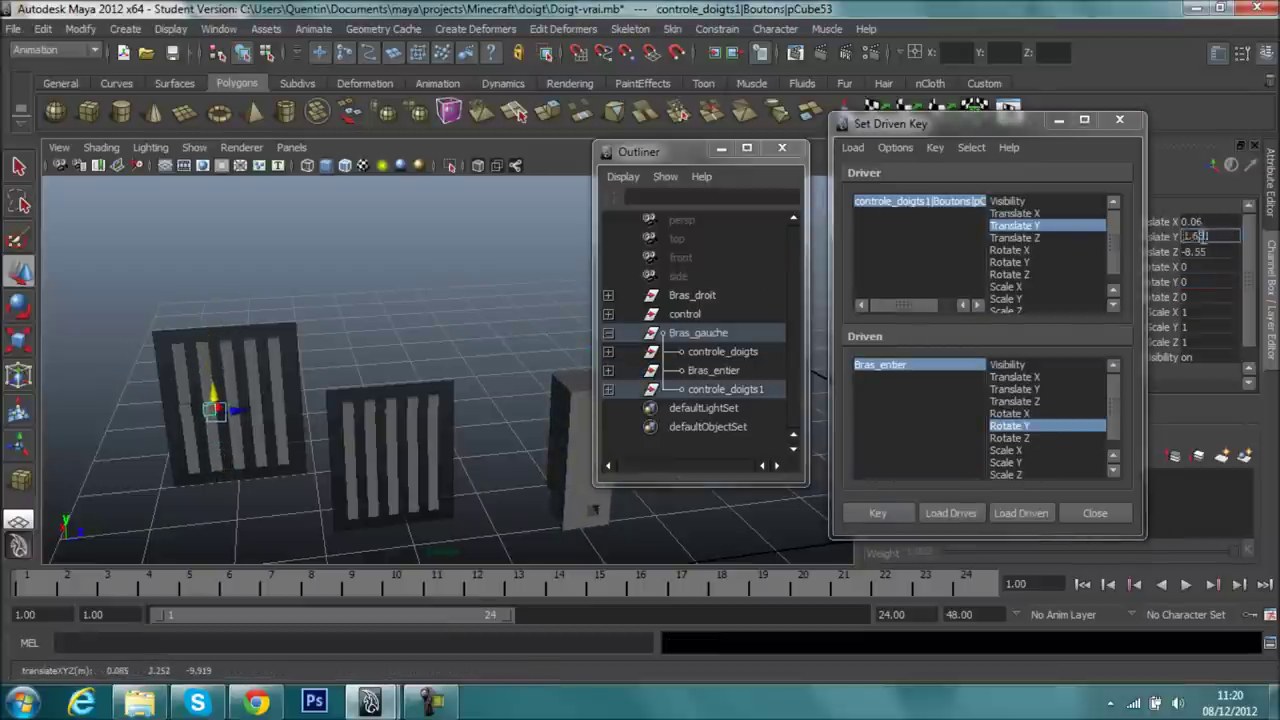
{"action": "key", "text": "Return"}
{"action": "middle_click_drag", "start_coordinate": [511, 300], "coordinate": [415, 299], "text": "alt"}
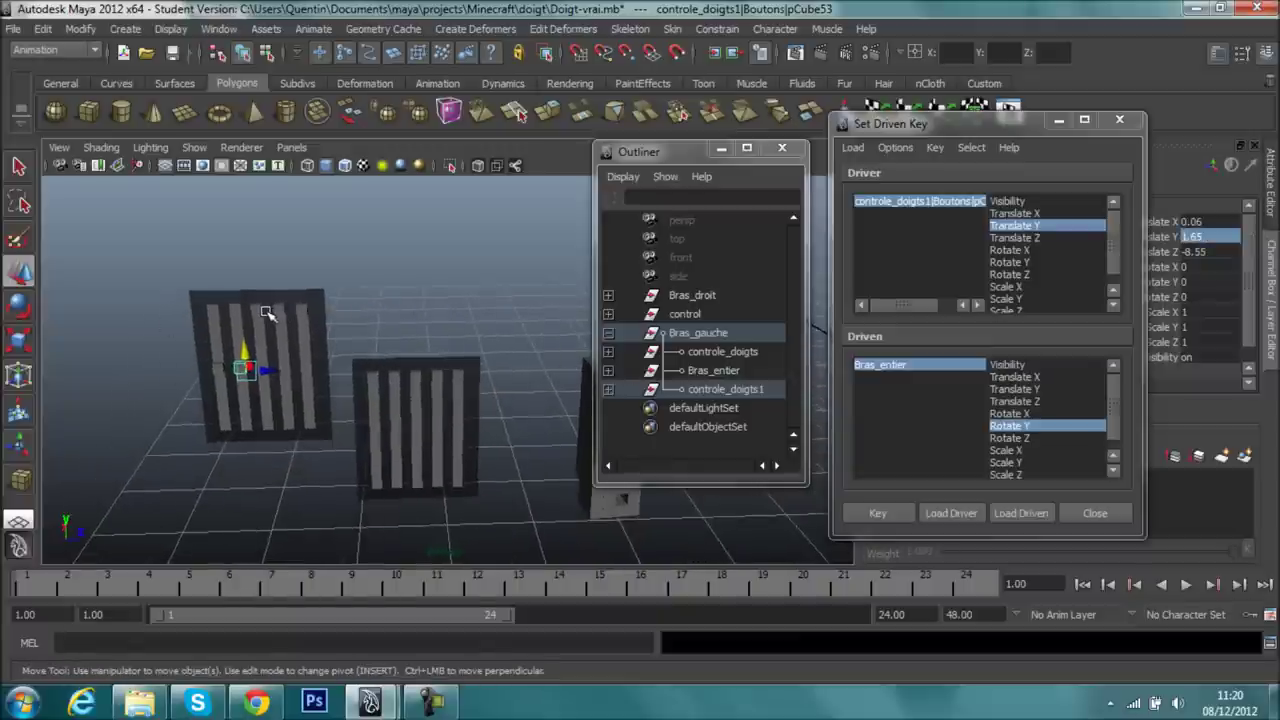
{"action": "middle_click_drag", "start_coordinate": [267, 313], "coordinate": [277, 300]}
{"action": "scroll", "coordinate": [374, 300], "scroll_direction": "up", "scroll_amount": 3}
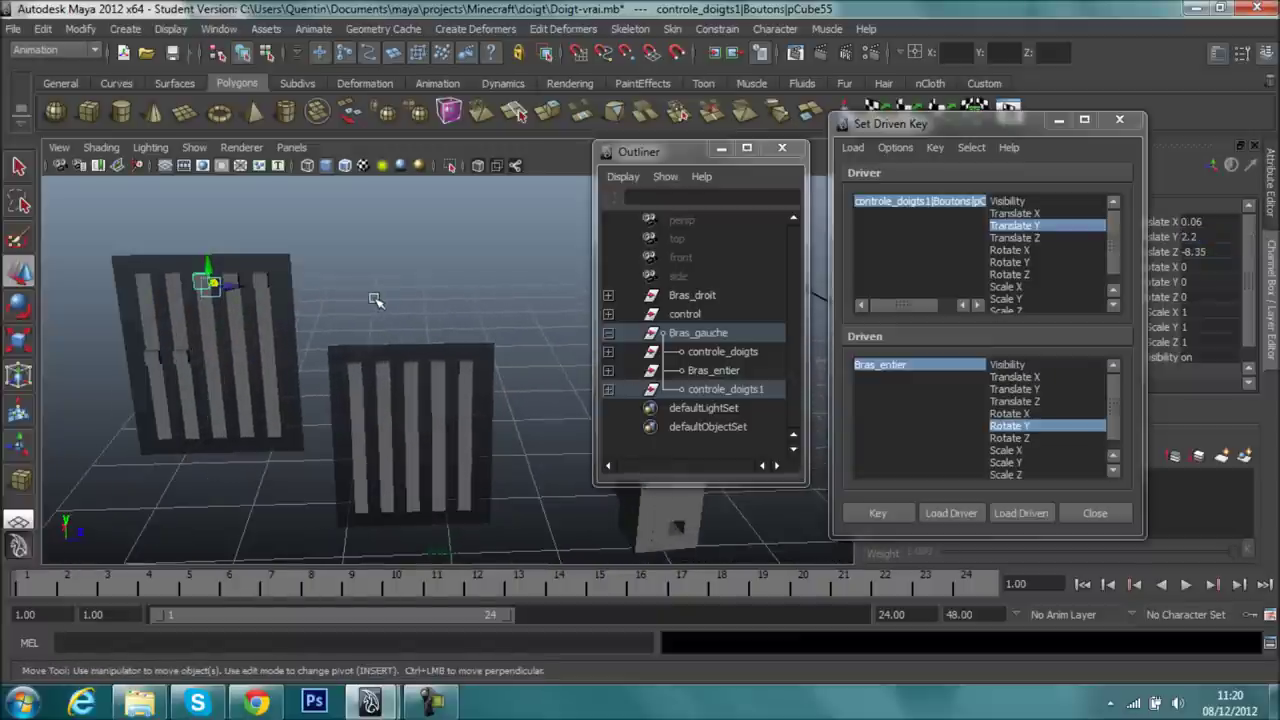
- Reload the button as driver with Translate Y driving Bras_entier's Rotate X, and key it
{"action": "middle_click_drag", "start_coordinate": [374, 300], "coordinate": [374, 278], "text": "alt"}
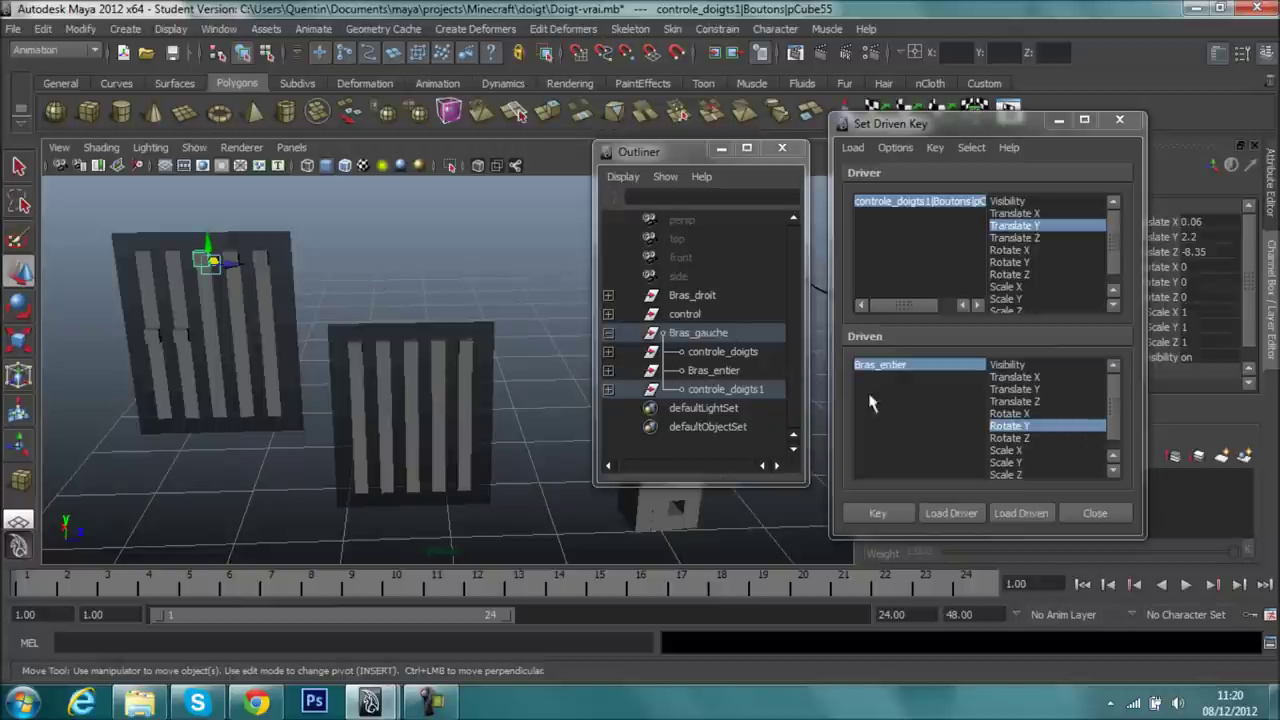
{"action": "left_click", "coordinate": [958, 514]}
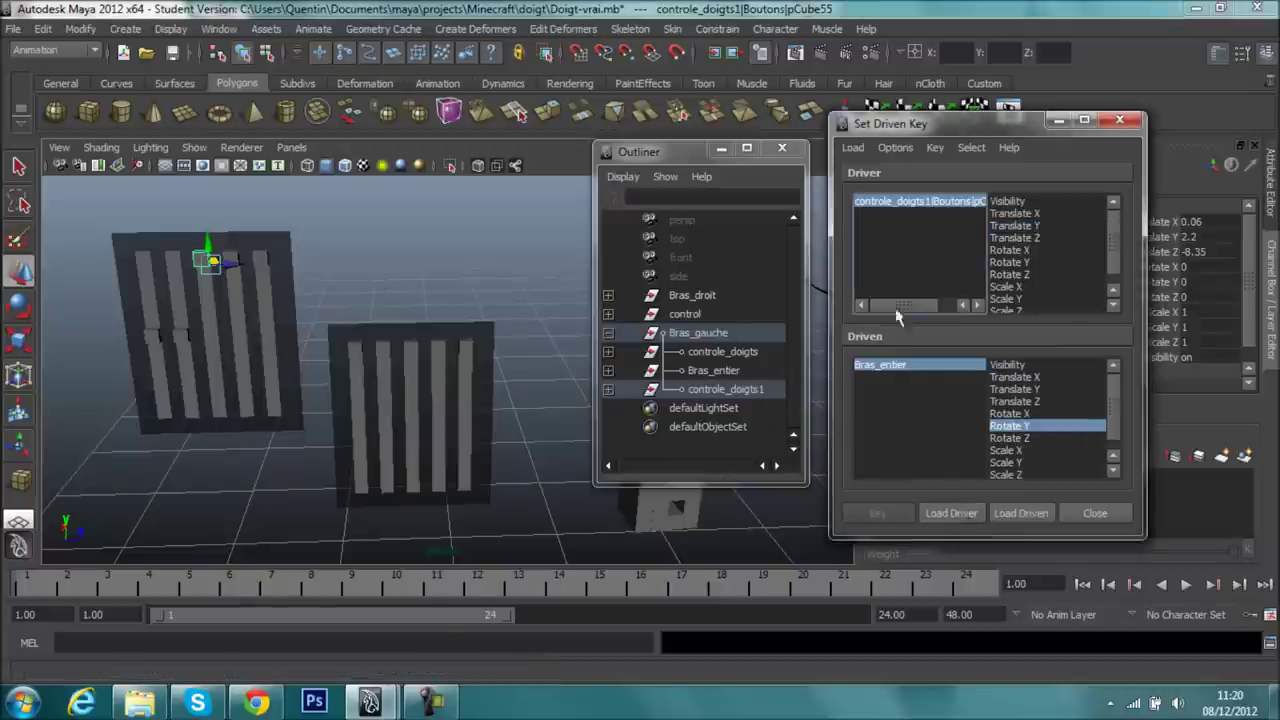
{"action": "left_click", "coordinate": [1040, 226]}
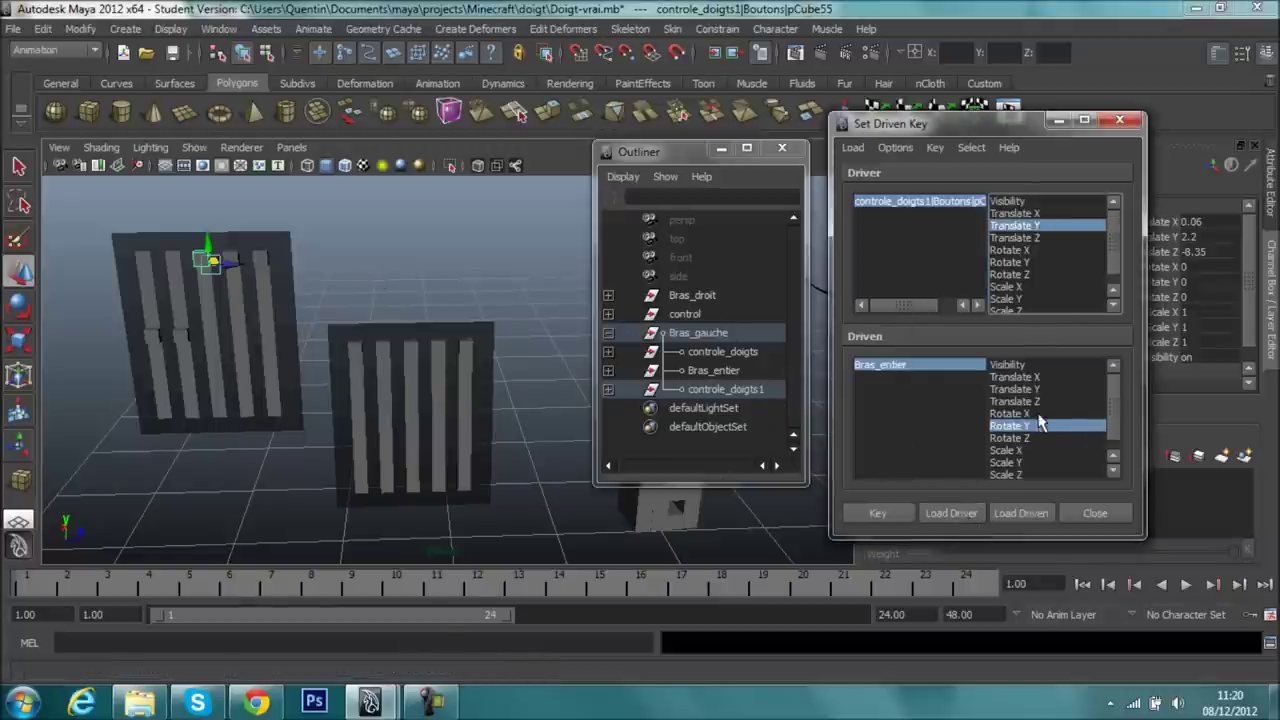
{"action": "left_click", "coordinate": [1040, 413]}
{"action": "left_click", "coordinate": [877, 513]}
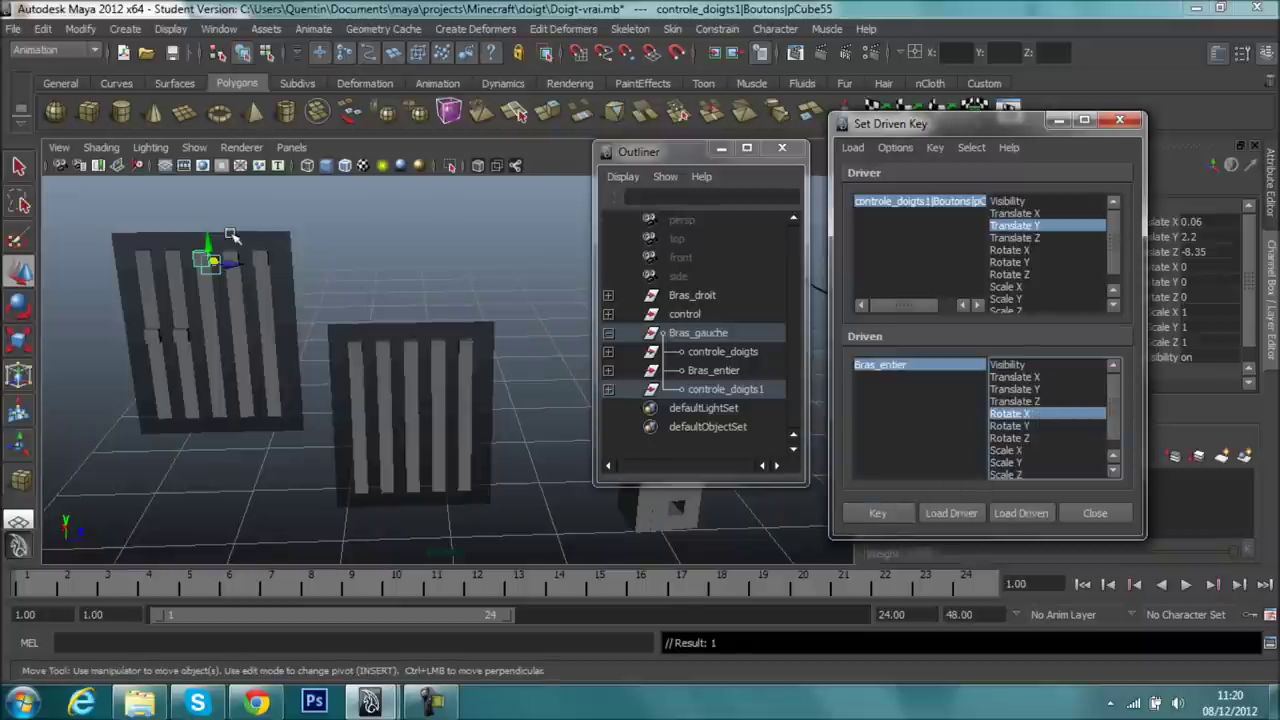
{"action": "left_click_drag", "start_coordinate": [208, 245], "coordinate": [215, 240]}
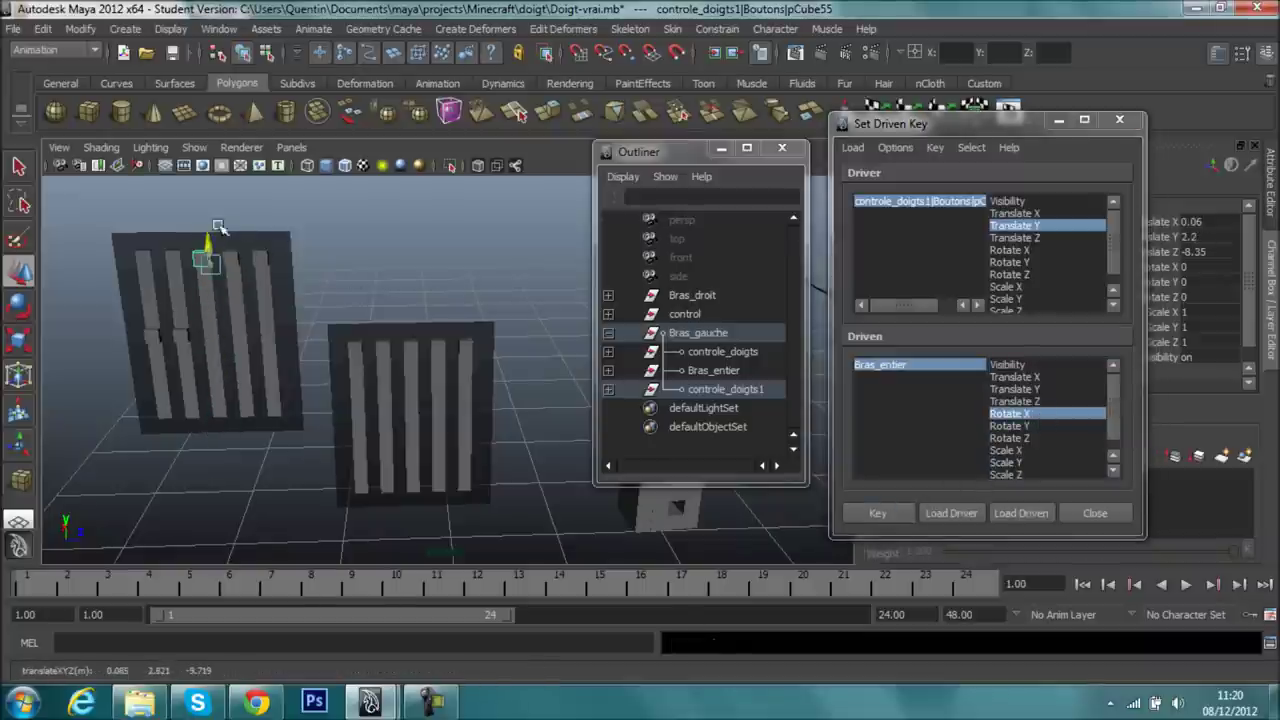
{"action": "left_click", "coordinate": [1050, 414]}
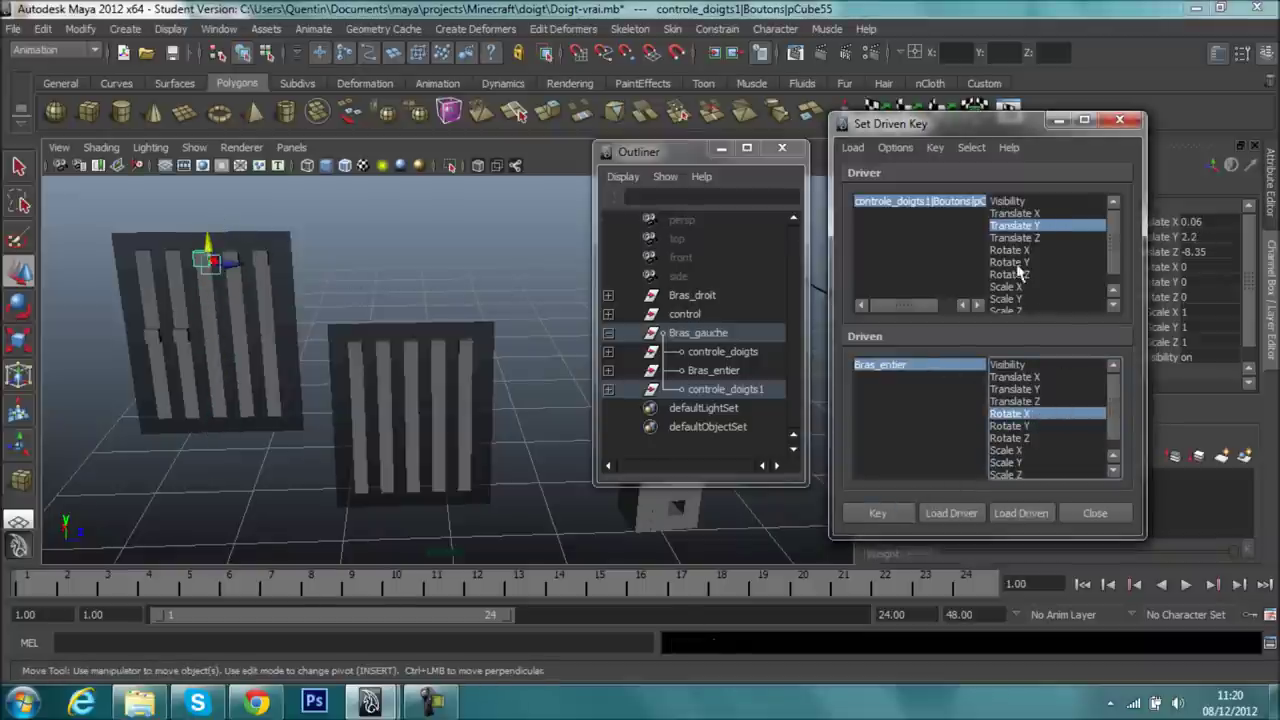
- Key Bras_entier at Rotate X -90 with the button raised
{"action": "left_click", "coordinate": [898, 366]}
{"action": "left_click", "coordinate": [1222, 268]}
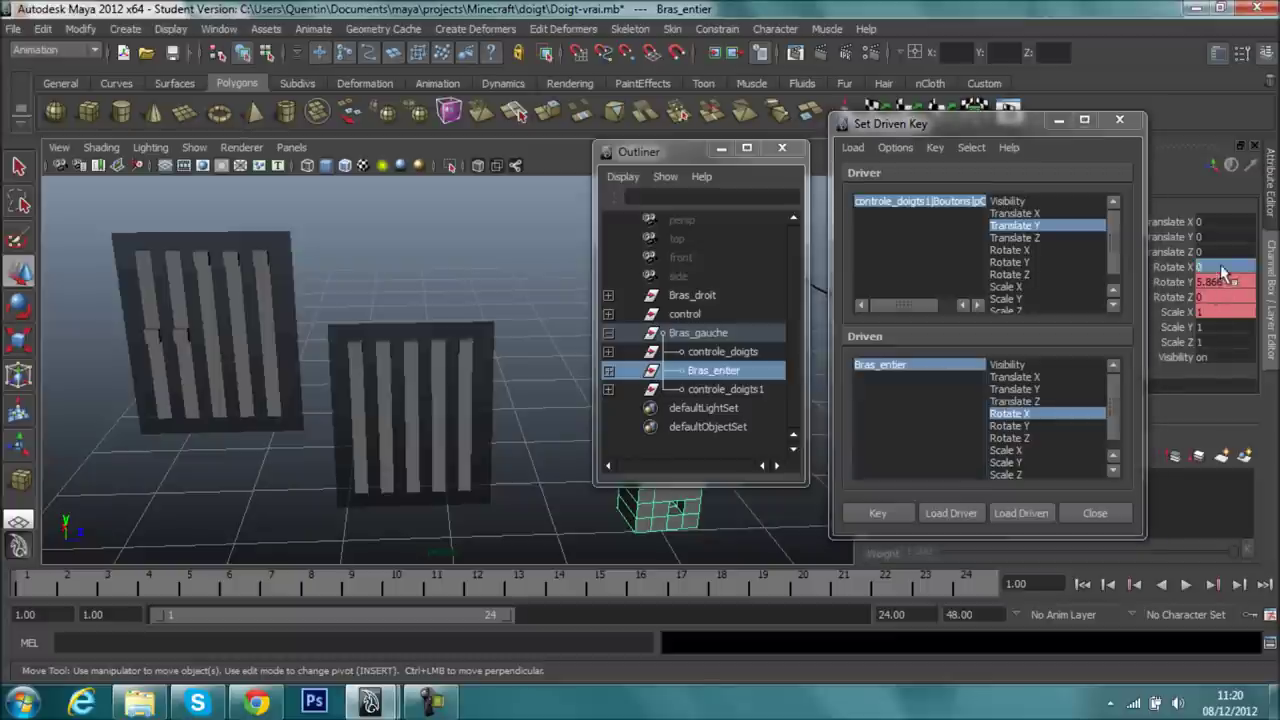
{"action": "type", "text": "90"}
{"action": "key", "text": "Return"}
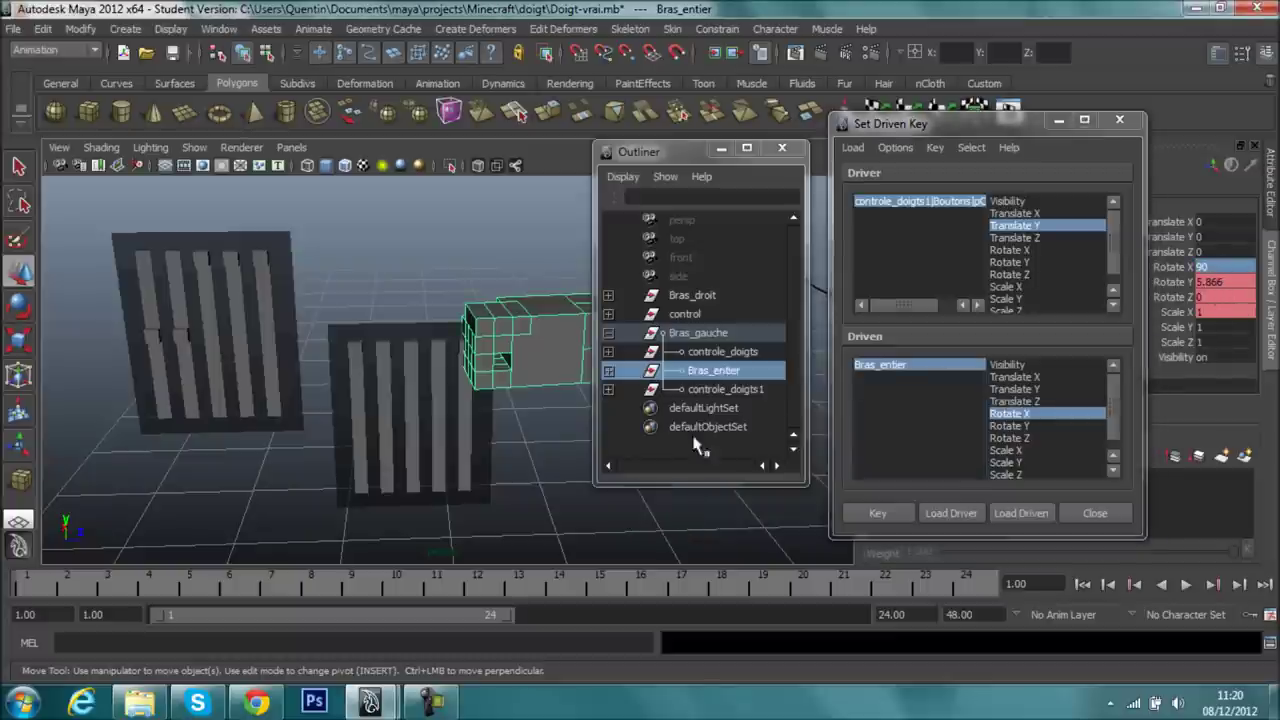
{"action": "left_click", "coordinate": [1234, 266]}
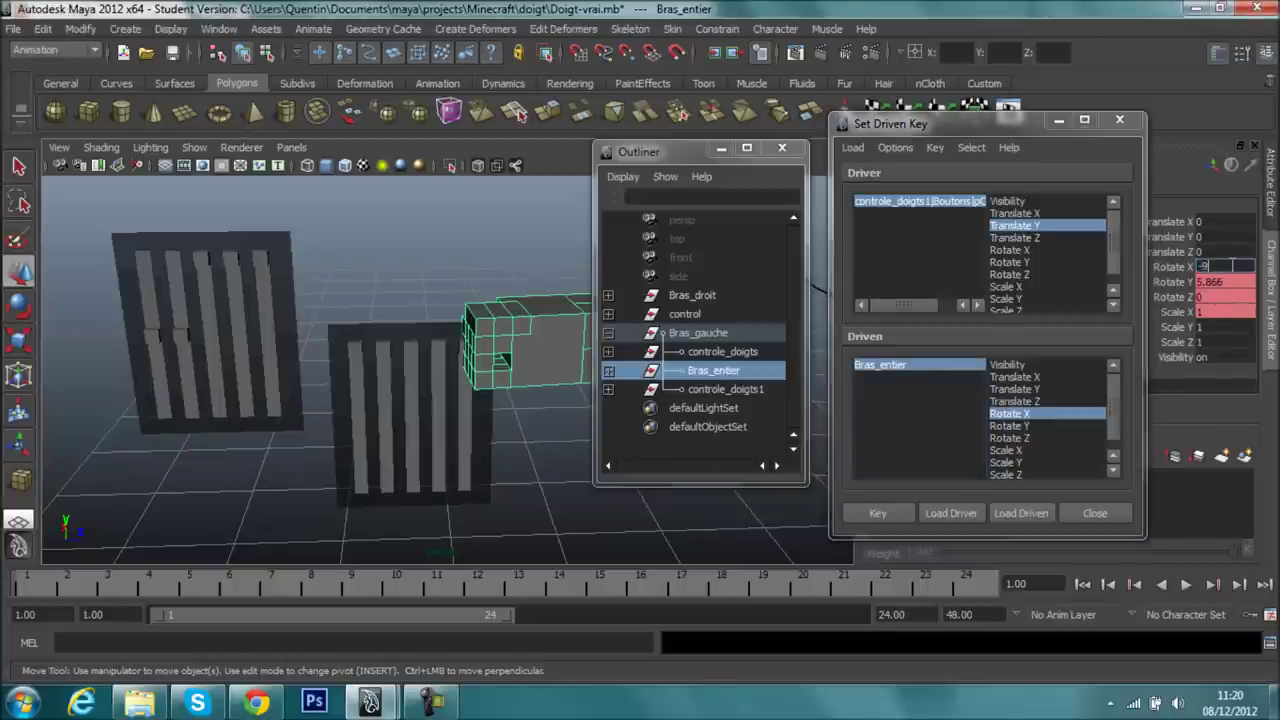
{"action": "type", "text": "90"}
{"action": "key", "text": "Return"}
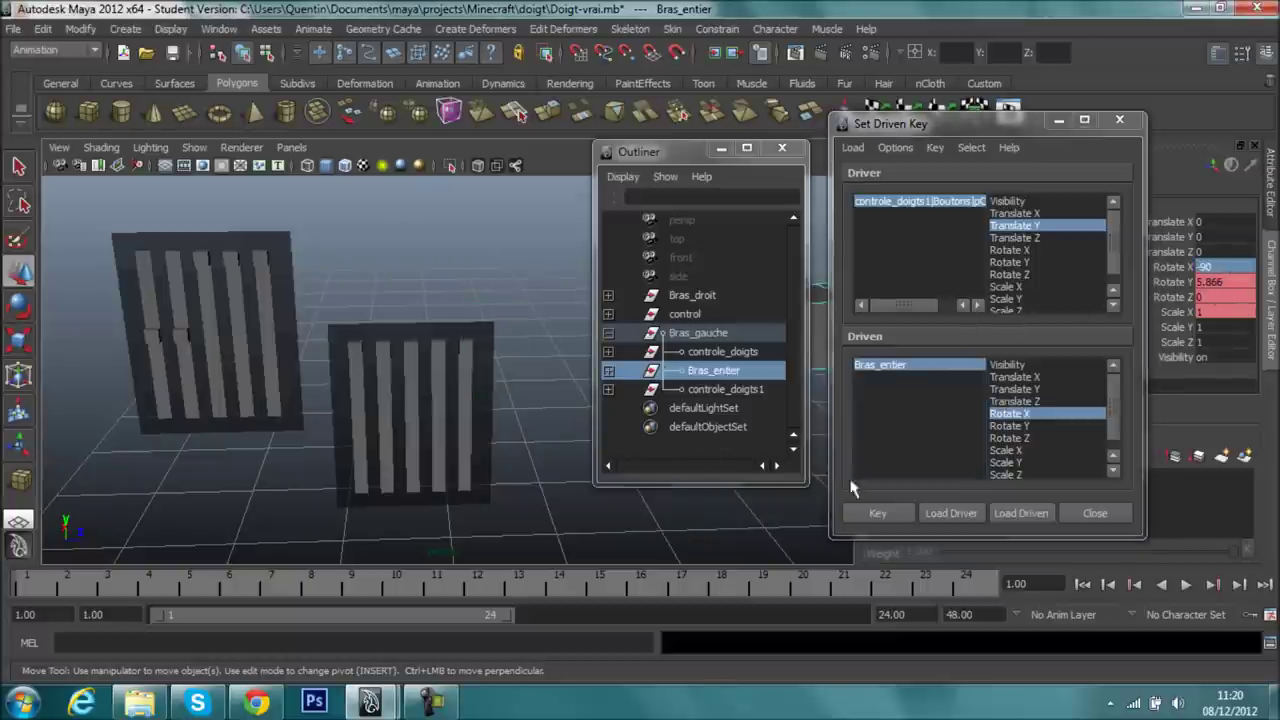
{"action": "left_click", "coordinate": [885, 513]}
- Lower the button to Translate Y 1.05 and key Bras_entier at Rotate X 90
{"action": "left_click", "coordinate": [918, 201]}
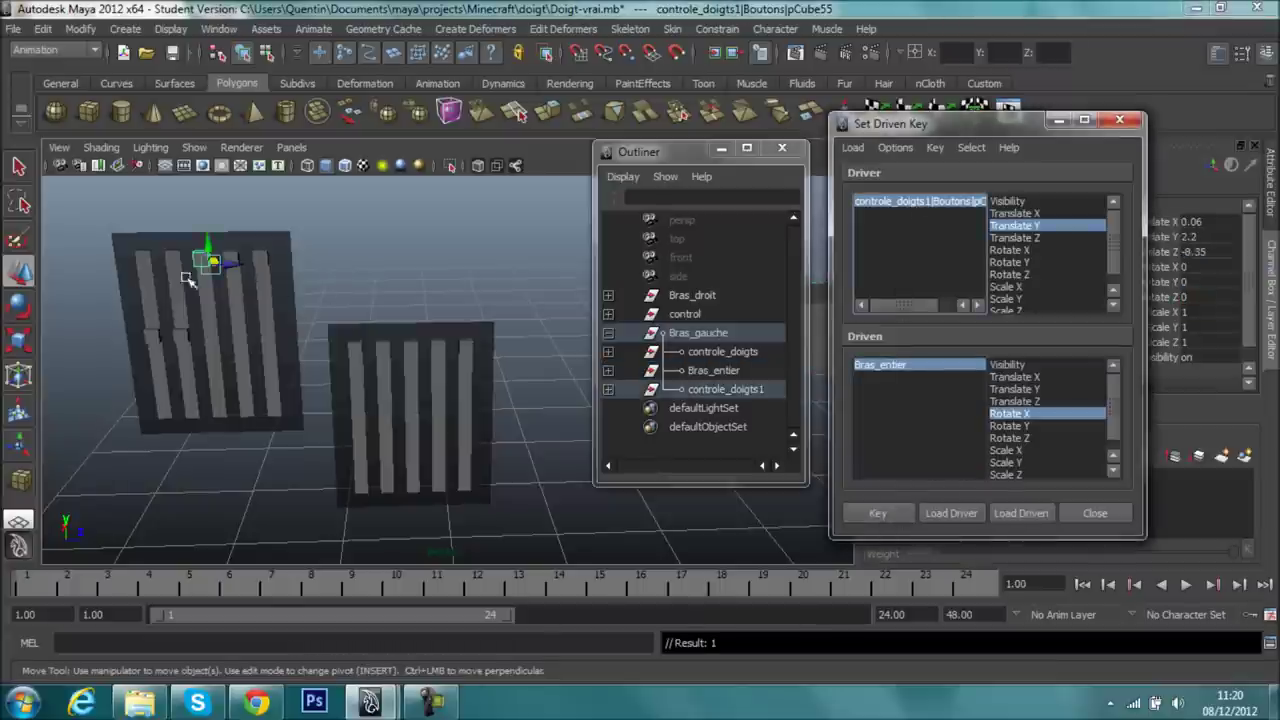
{"action": "left_click_drag", "start_coordinate": [208, 265], "coordinate": [232, 440]}
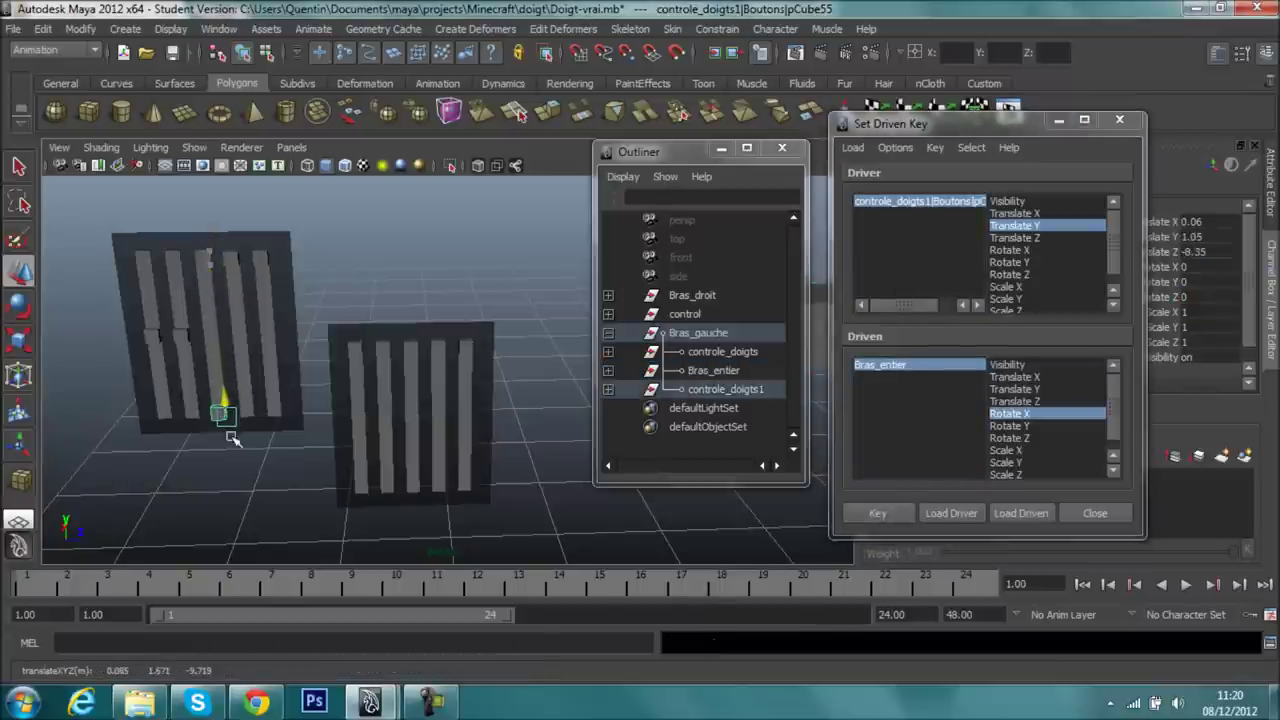
{"action": "left_click", "coordinate": [1028, 414]}
{"action": "left_click", "coordinate": [1012, 410]}
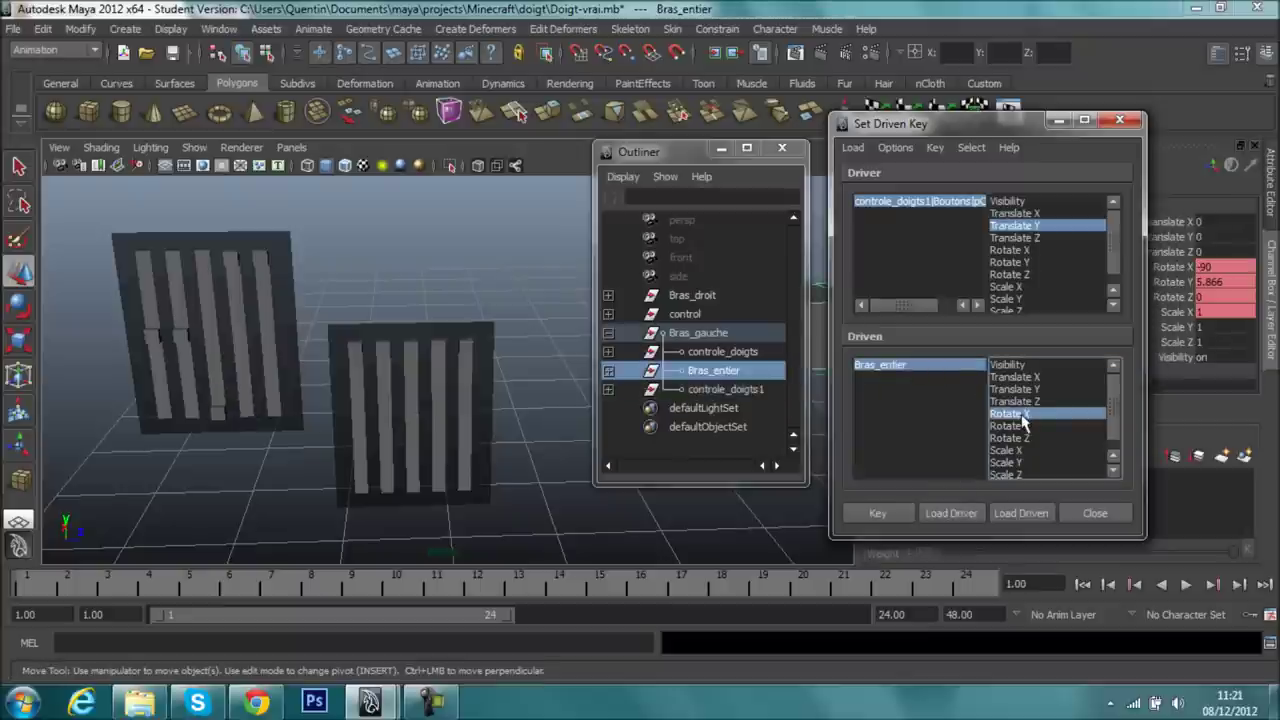
{"action": "double_click", "coordinate": [1222, 265]}
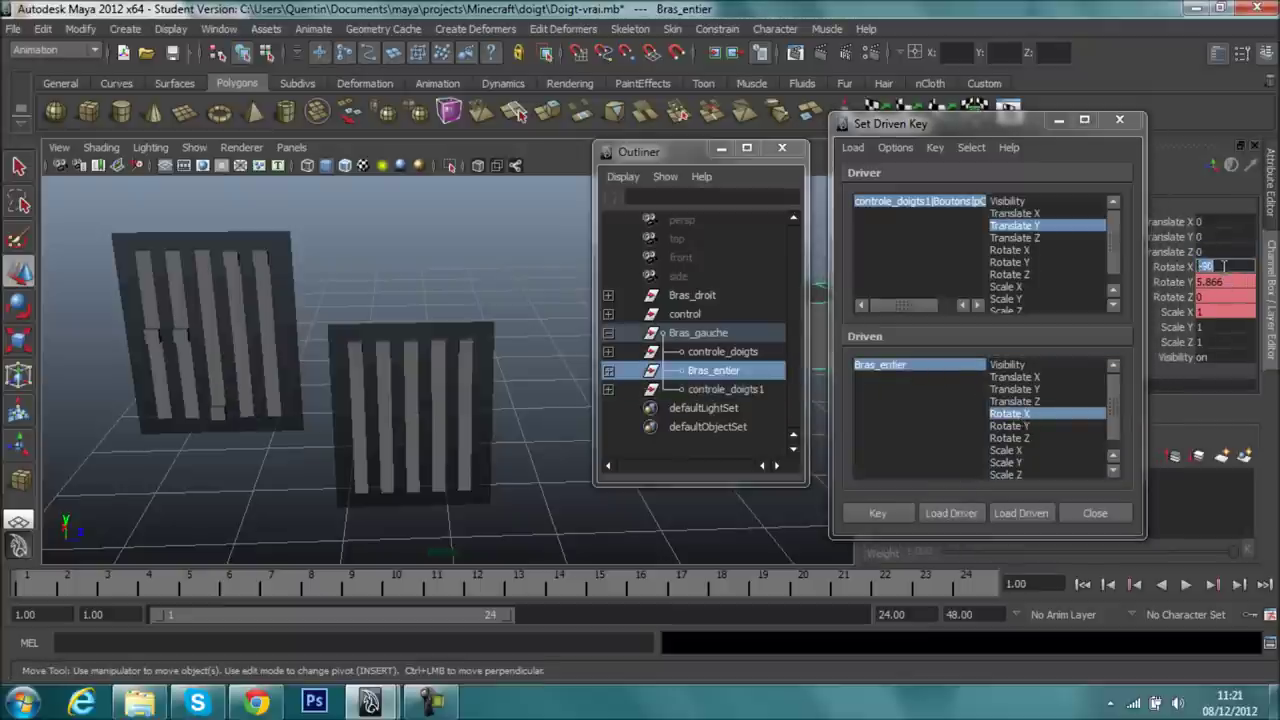
{"action": "type", "text": "90"}
{"action": "key", "text": "Return"}
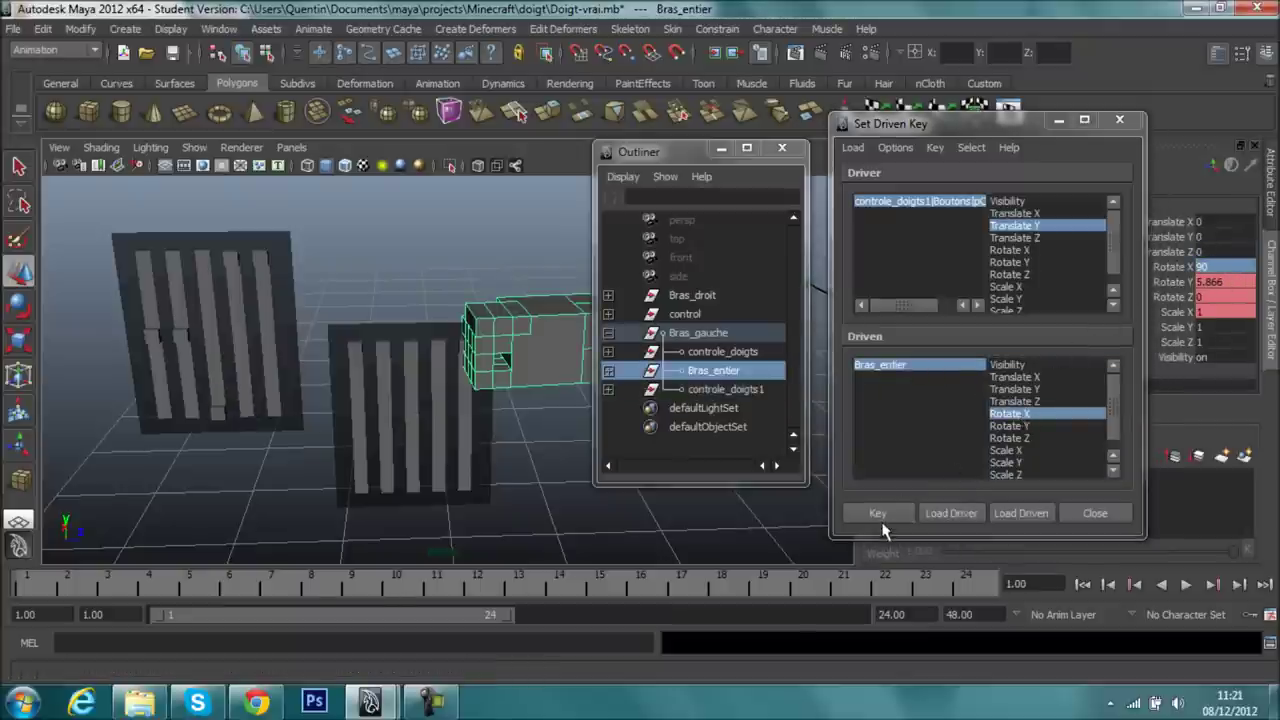
{"action": "left_click", "coordinate": [878, 514]}
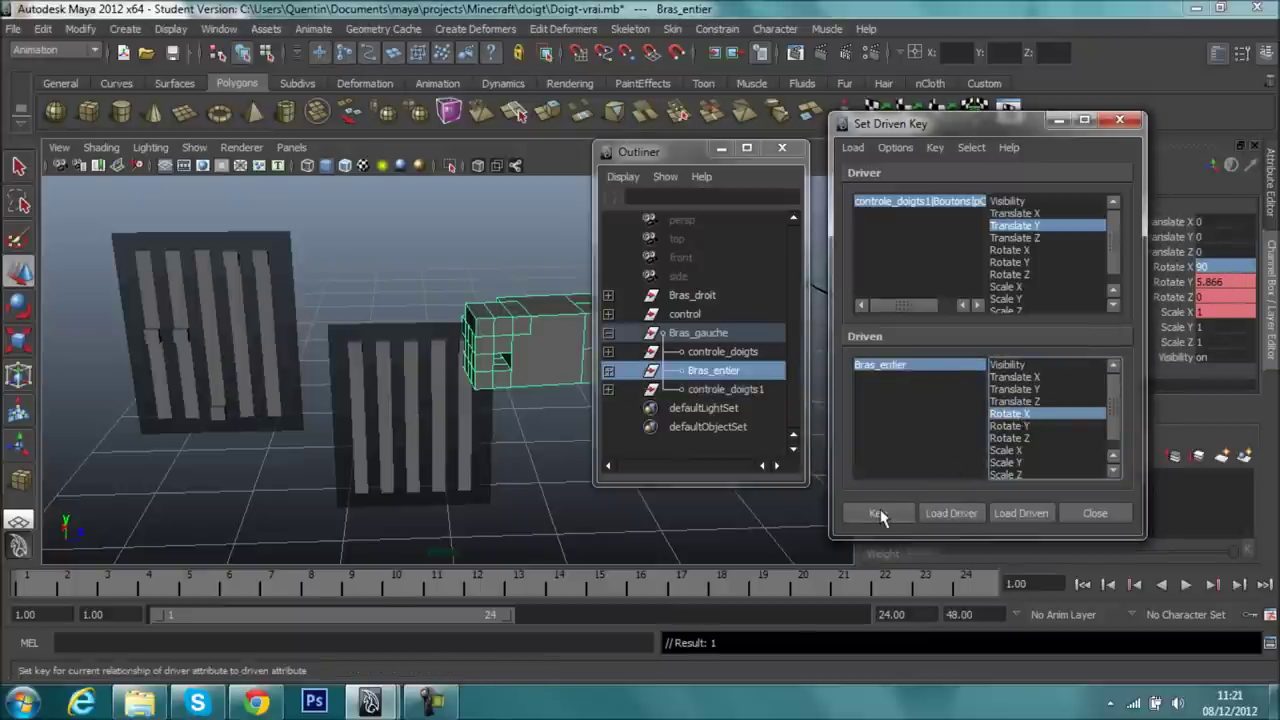
- Raise pCube55 to test the arm, then edit its Translate Y value
{"action": "left_click", "coordinate": [226, 396]}
{"action": "left_click_drag", "start_coordinate": [228, 398], "coordinate": [233, 295]}
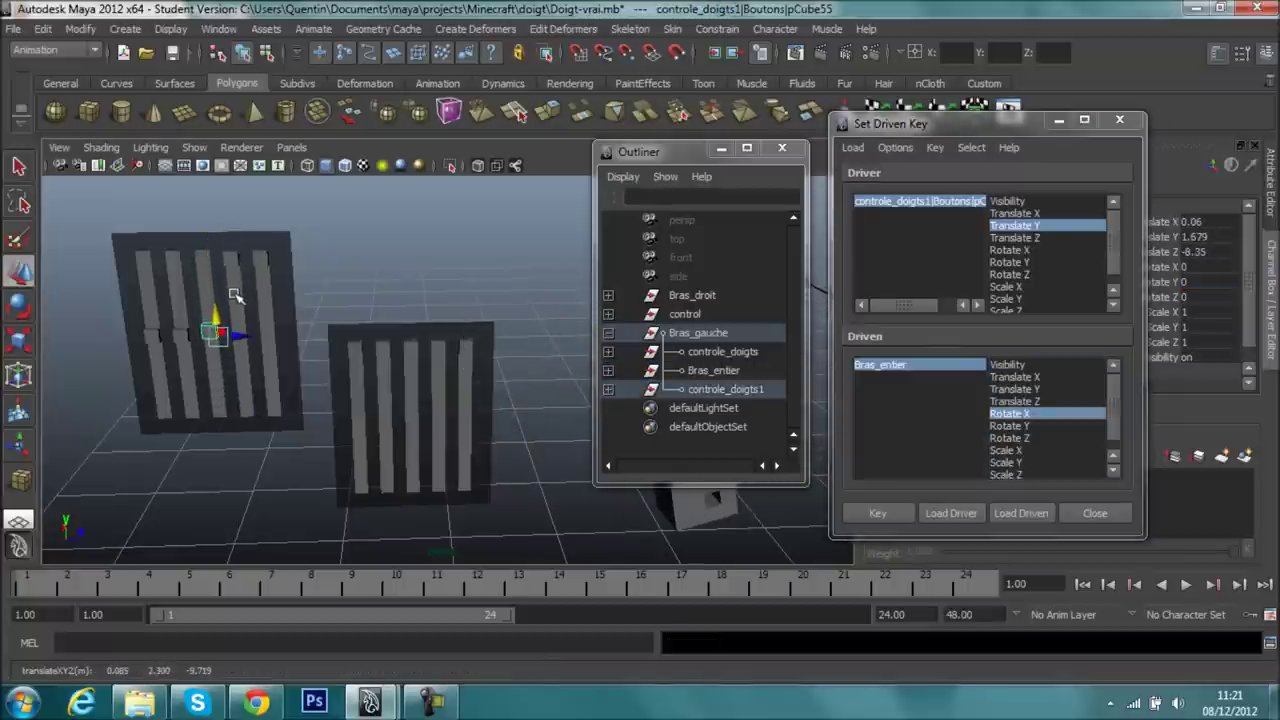
{"action": "left_click", "coordinate": [1059, 119]}
{"action": "left_click", "coordinate": [1205, 238]}
- Set button cube pCube55's Translate Y to 1.65
{"action": "left_click", "coordinate": [1207, 252]}
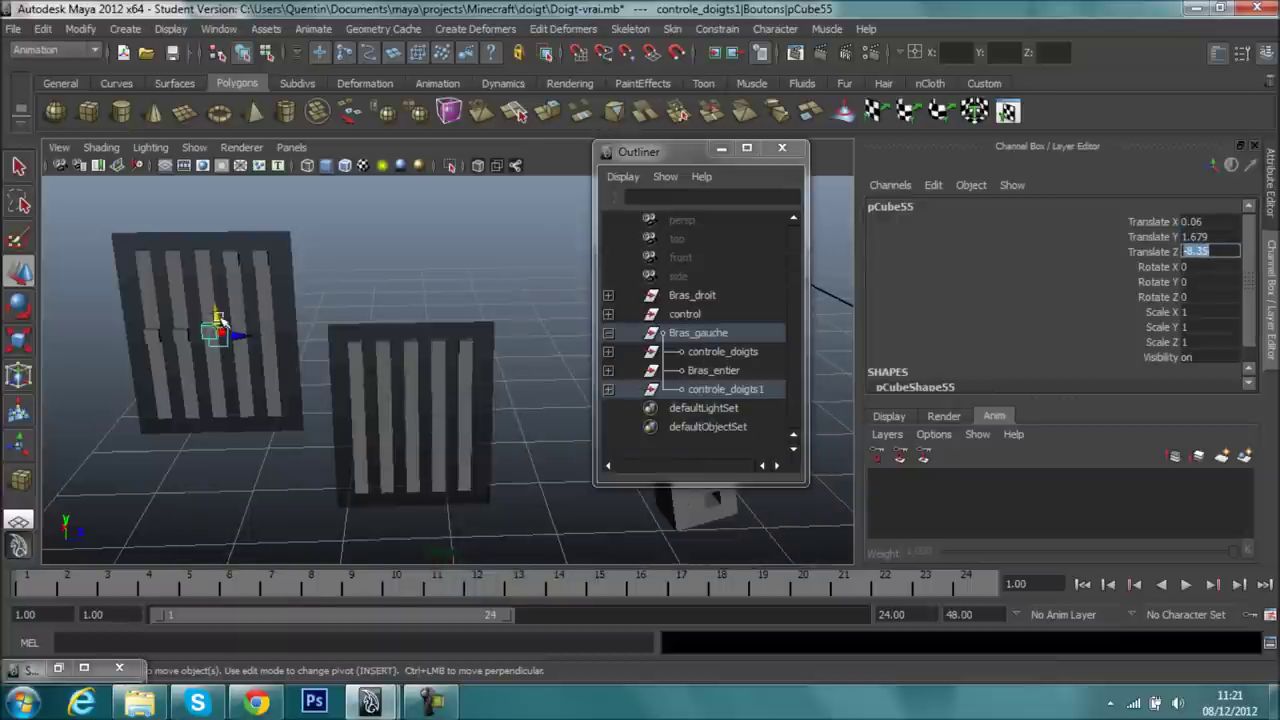
{"action": "left_click_drag", "start_coordinate": [232, 320], "coordinate": [216, 331]}
{"action": "left_click", "coordinate": [1200, 237]}
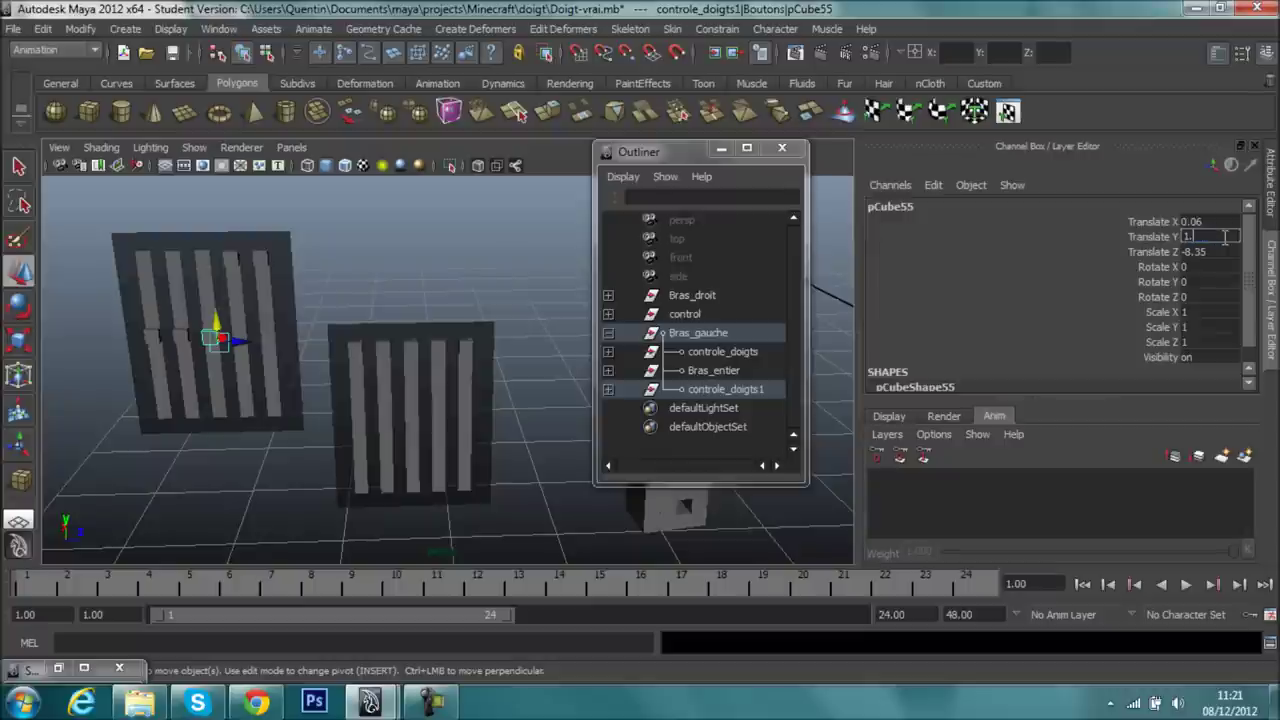
{"action": "type", "text": "65"}
{"action": "key", "text": "Return"}
{"action": "mouse_move", "coordinate": [553, 283]}
{"action": "left_mouse_down", "text": "alt"}
{"action": "mouse_move", "coordinate": [564, 242]}
{"action": "mouse_move", "coordinate": [805, 247]}
{"action": "mouse_move", "coordinate": [914, 286]}
{"action": "mouse_move", "coordinate": [846, 386]}
{"action": "mouse_move", "coordinate": [915, 378]}
{"action": "mouse_move", "coordinate": [526, 277]}
{"action": "mouse_move", "coordinate": [510, 234]}
{"action": "mouse_move", "coordinate": [443, 240]}
{"action": "mouse_move", "coordinate": [585, 306]}
{"action": "left_mouse_up", "text": "alt"}
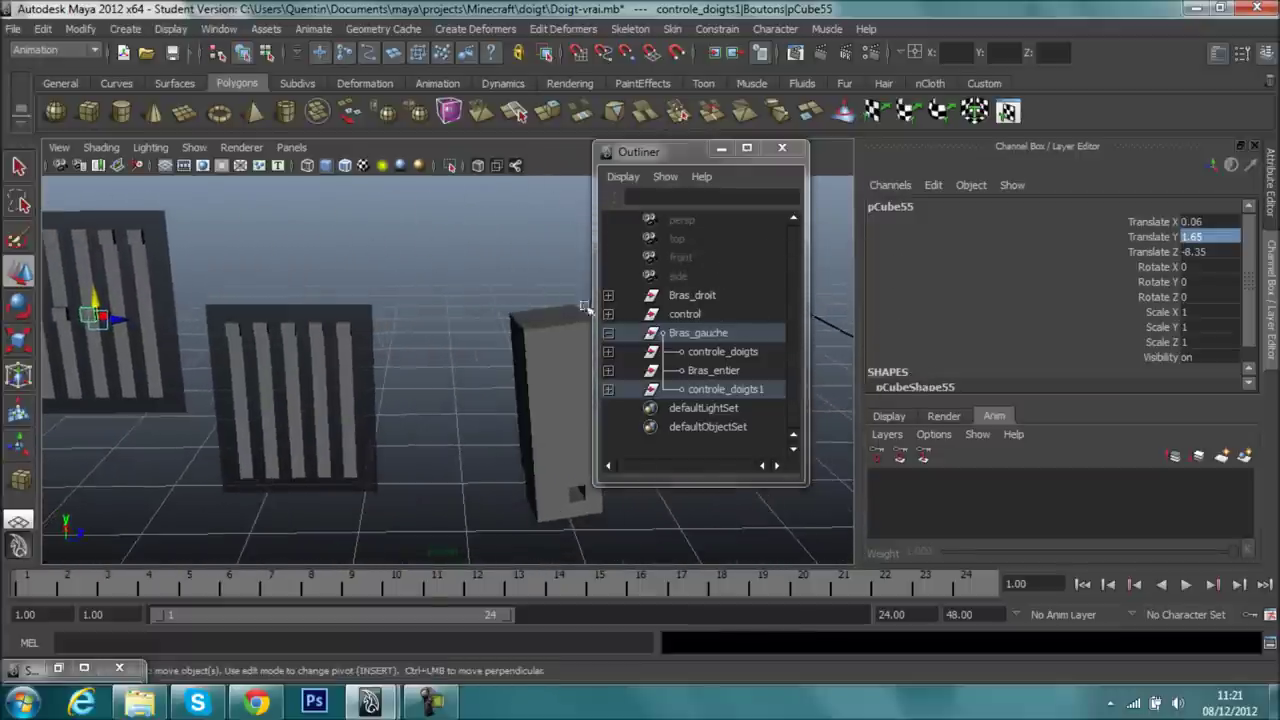
- Test pCube55 and neighbouring pCube53 against the arm, then undo pCube53's last move
{"action": "left_click", "coordinate": [698, 333]}
{"action": "left_click", "coordinate": [697, 389]}
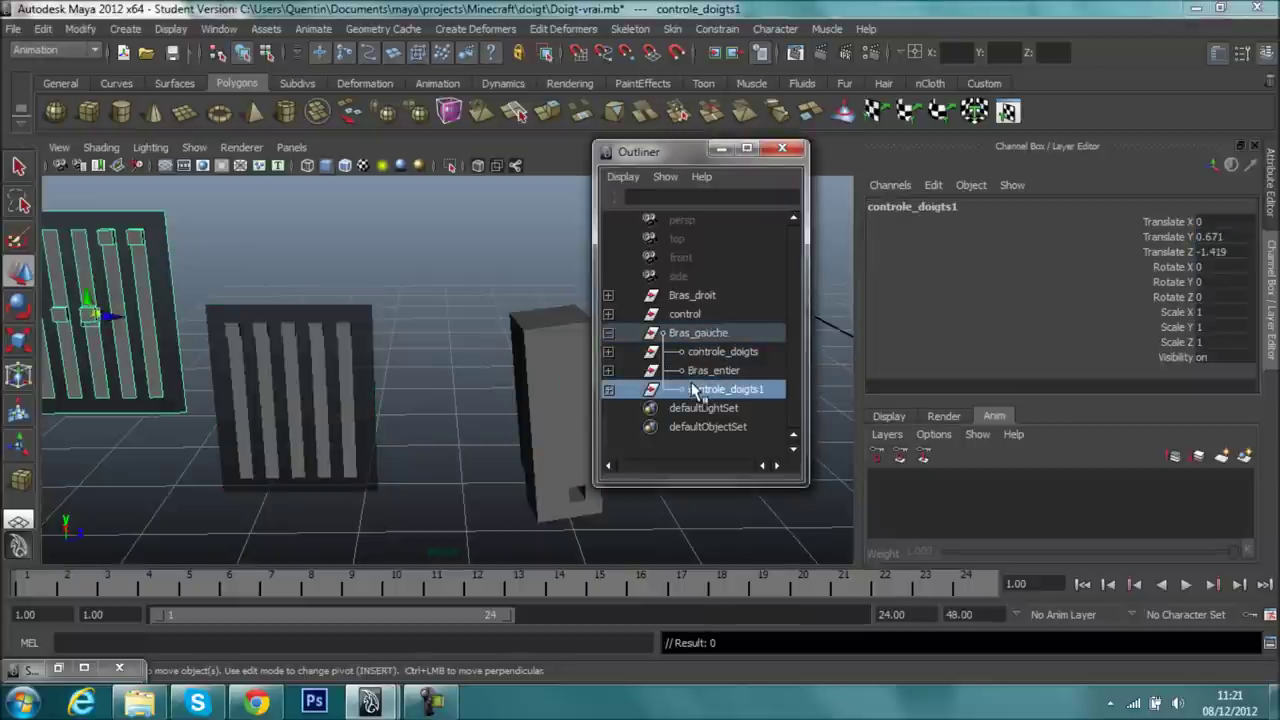
{"action": "left_click", "coordinate": [700, 371]}
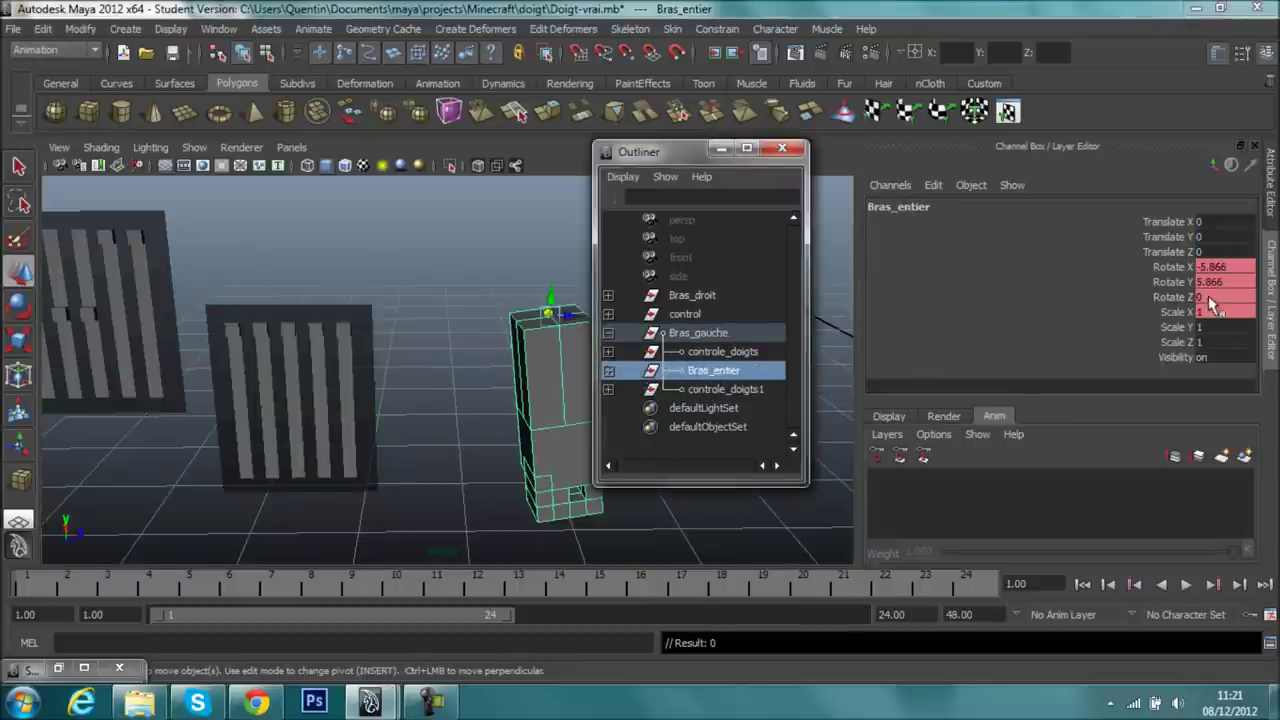
{"action": "left_click_drag", "start_coordinate": [375, 318], "coordinate": [297, 320], "text": "alt"}
{"action": "left_click", "coordinate": [226, 327]}
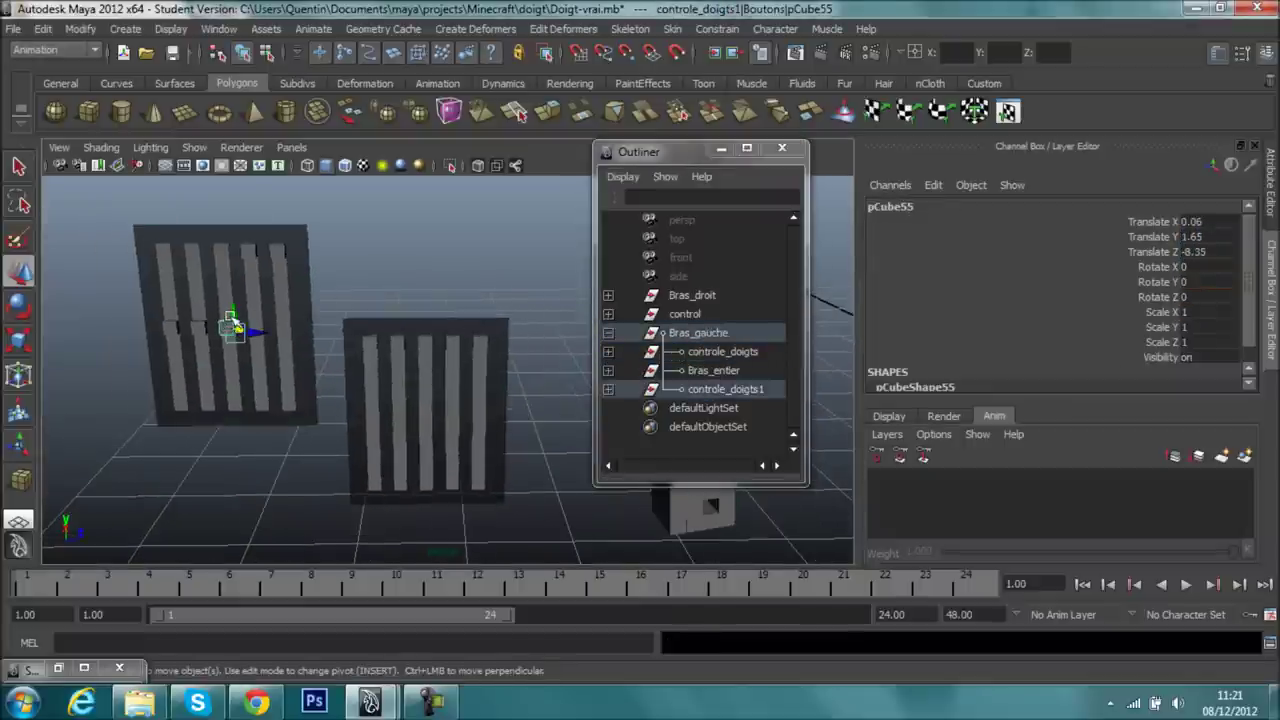
{"action": "left_click_drag", "start_coordinate": [240, 325], "coordinate": [240, 317]}
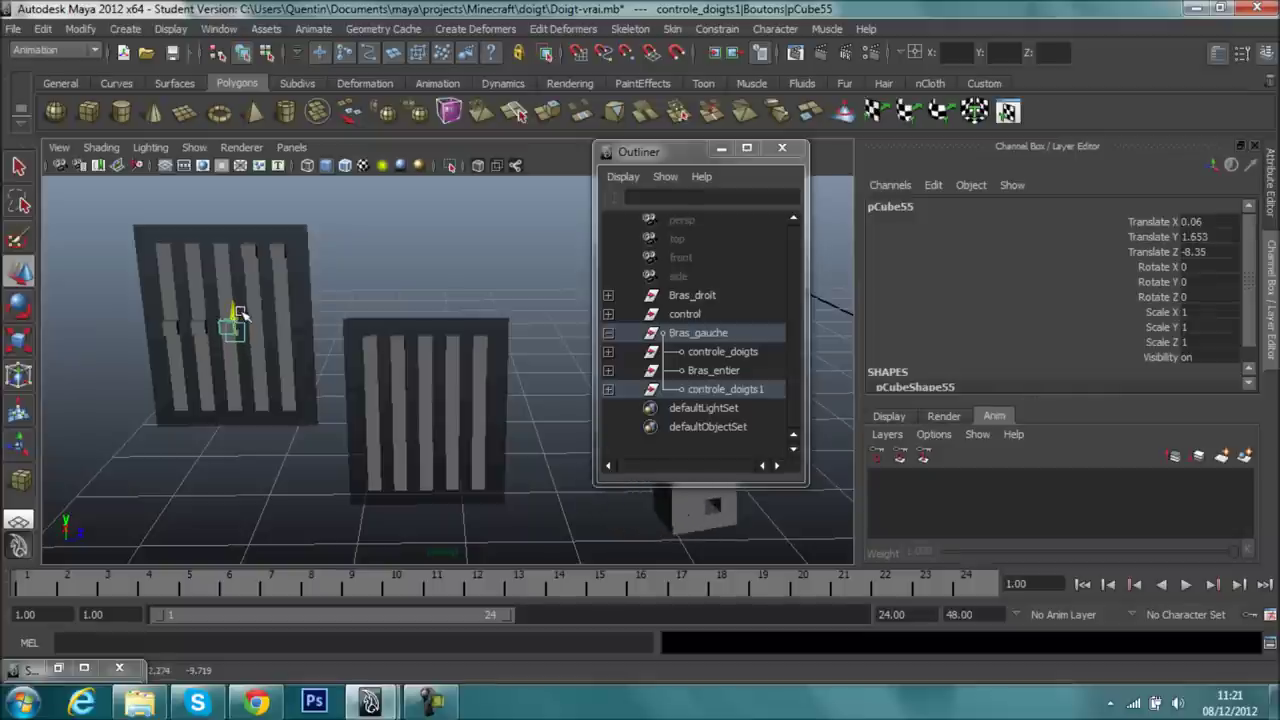
{"action": "left_click", "coordinate": [203, 328]}
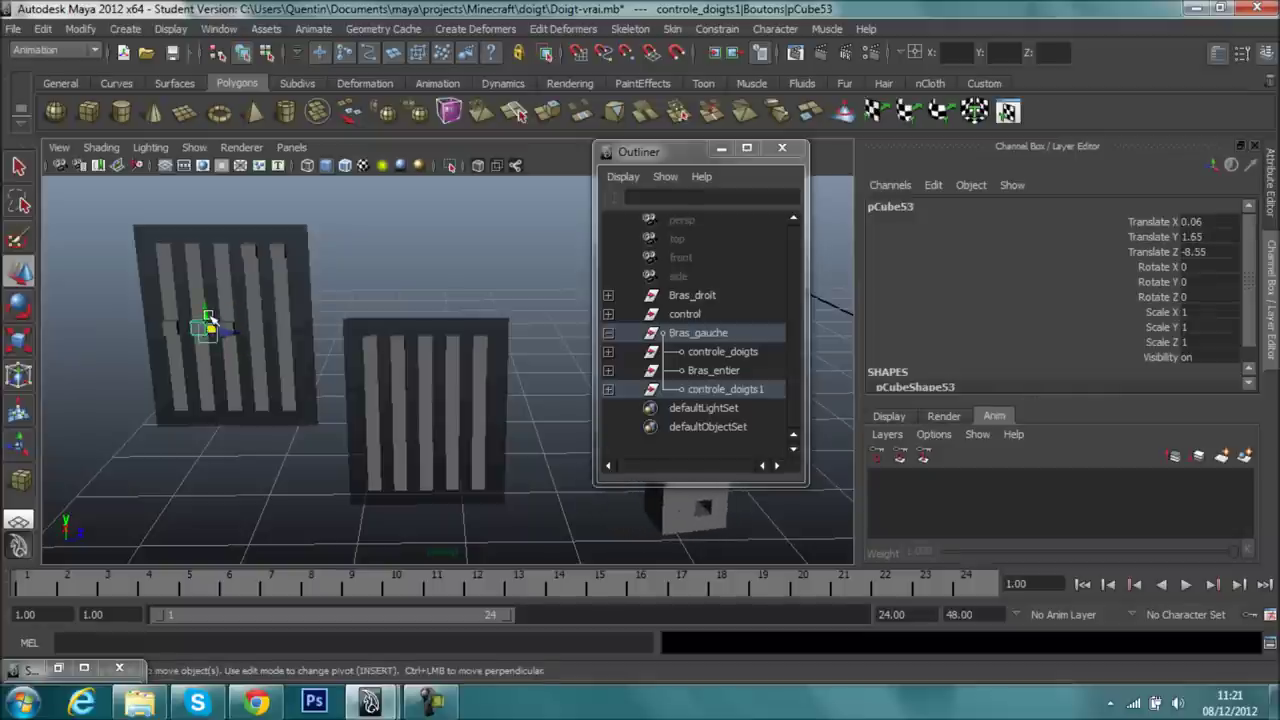
{"action": "left_click_drag", "start_coordinate": [210, 316], "coordinate": [214, 325]}
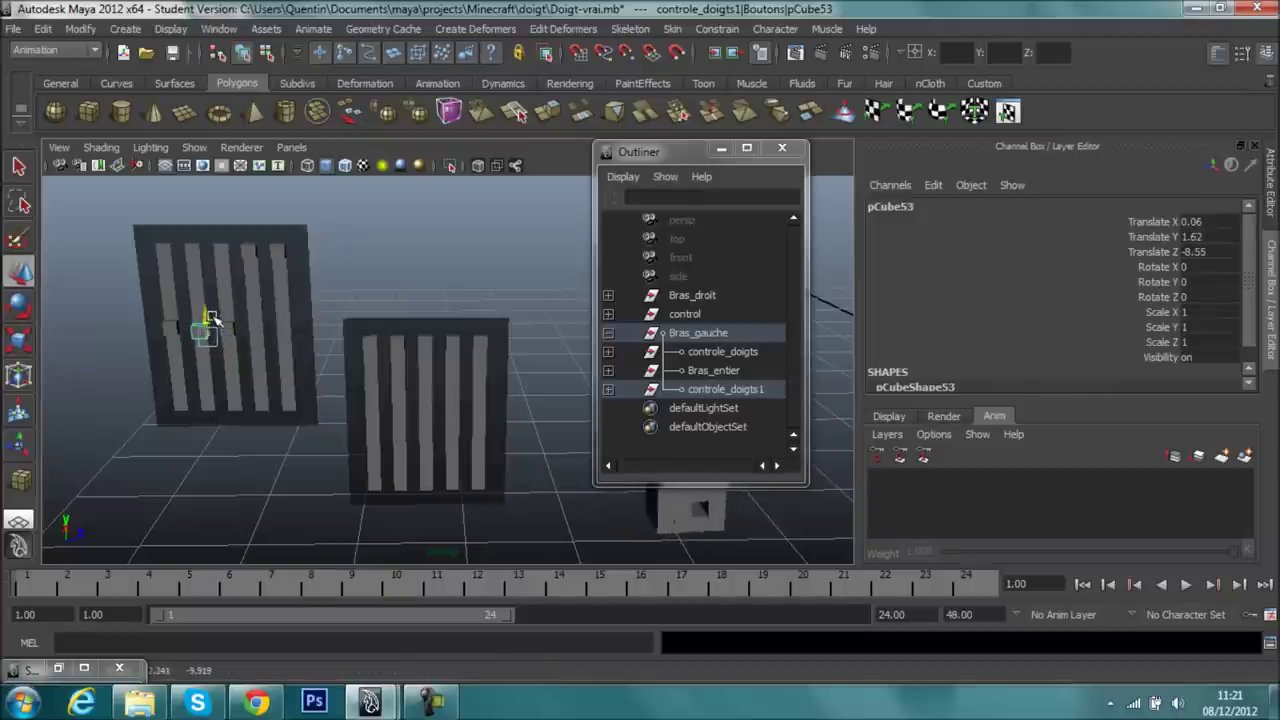
{"action": "left_click_drag", "start_coordinate": [216, 340], "coordinate": [217, 298]}
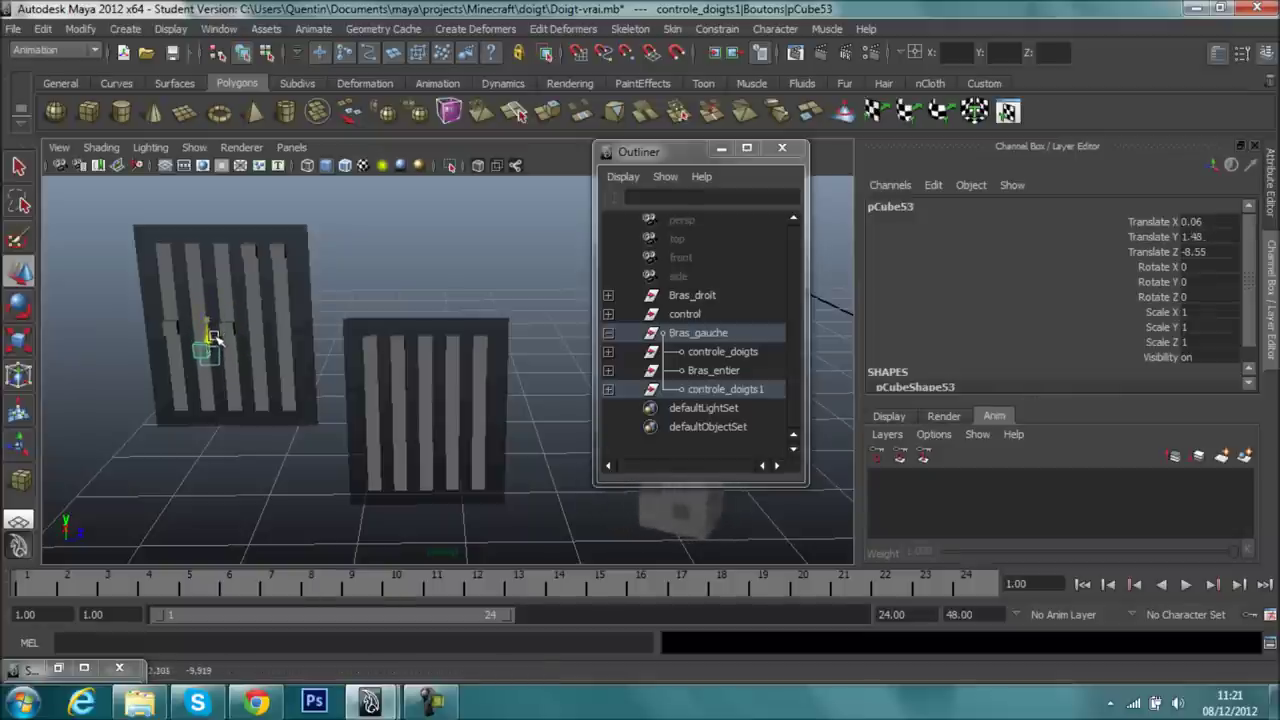
{"action": "key", "text": "ctrl+z"}
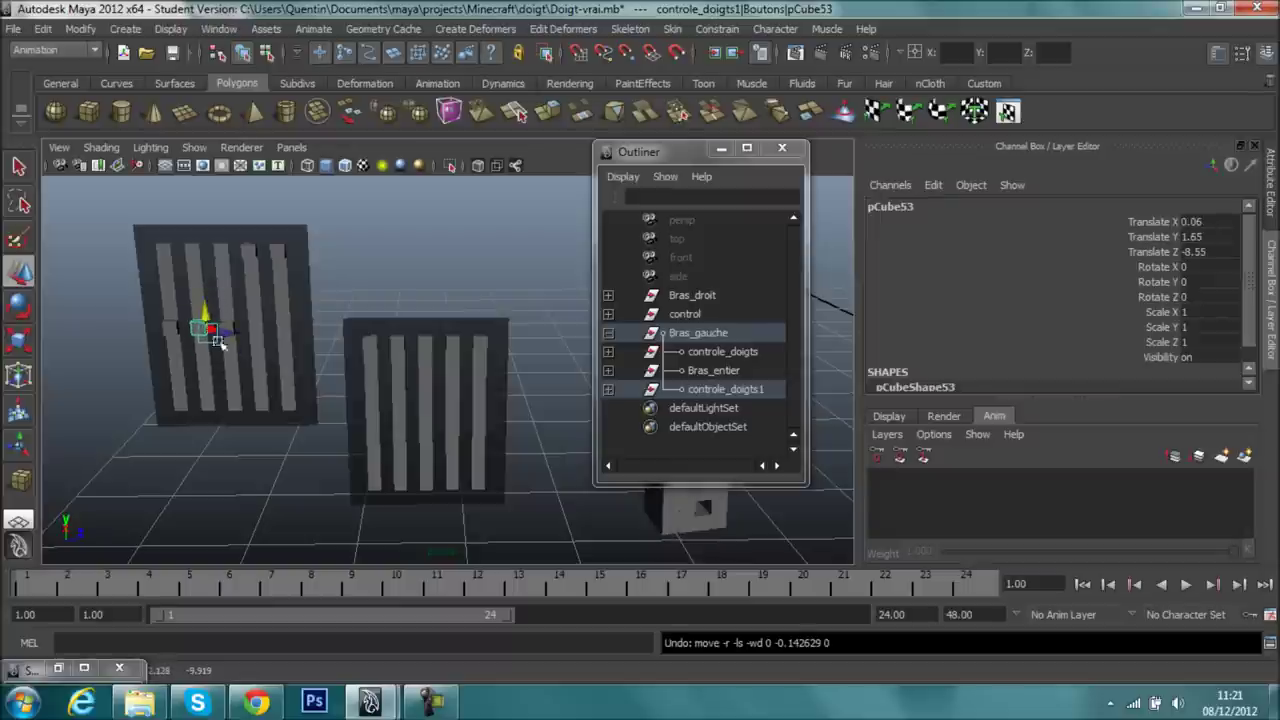
- Select the Bras_entier arm, clear the selection and minimize the Outliner
{"action": "left_click", "coordinate": [692, 335]}
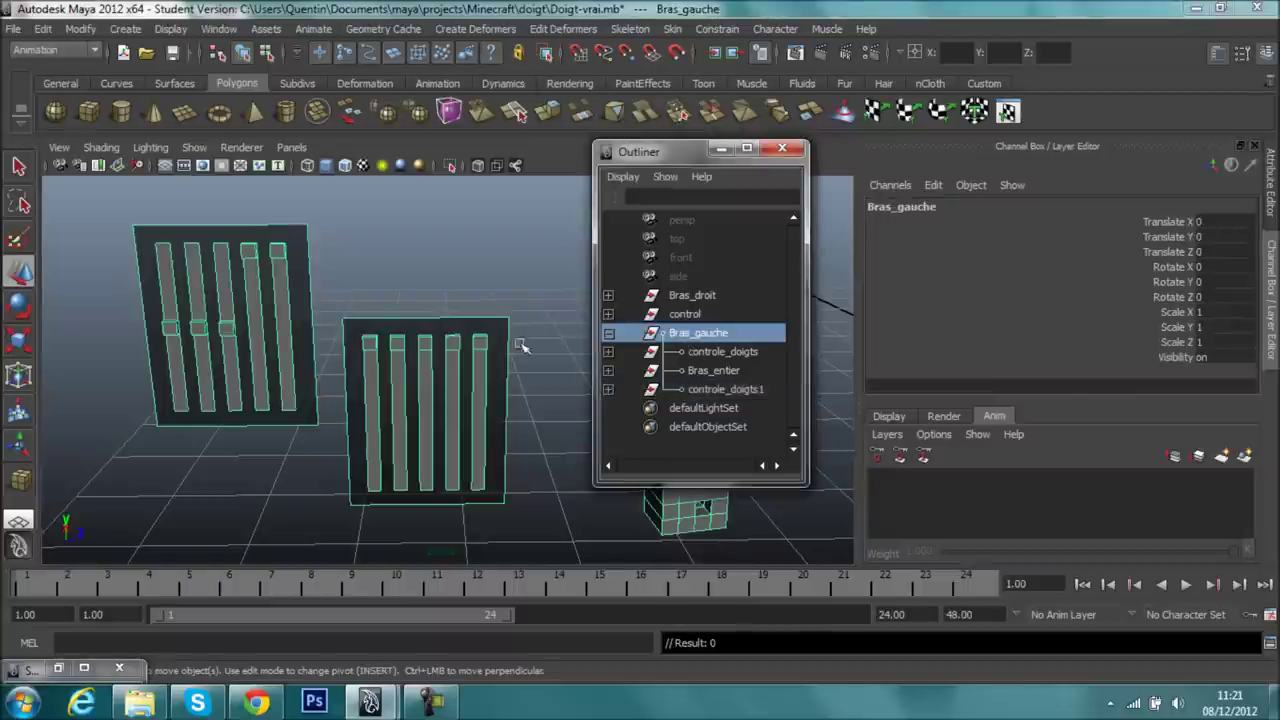
{"action": "left_click", "coordinate": [693, 369]}
{"action": "middle_click_drag", "start_coordinate": [573, 362], "coordinate": [254, 333], "text": "alt"}
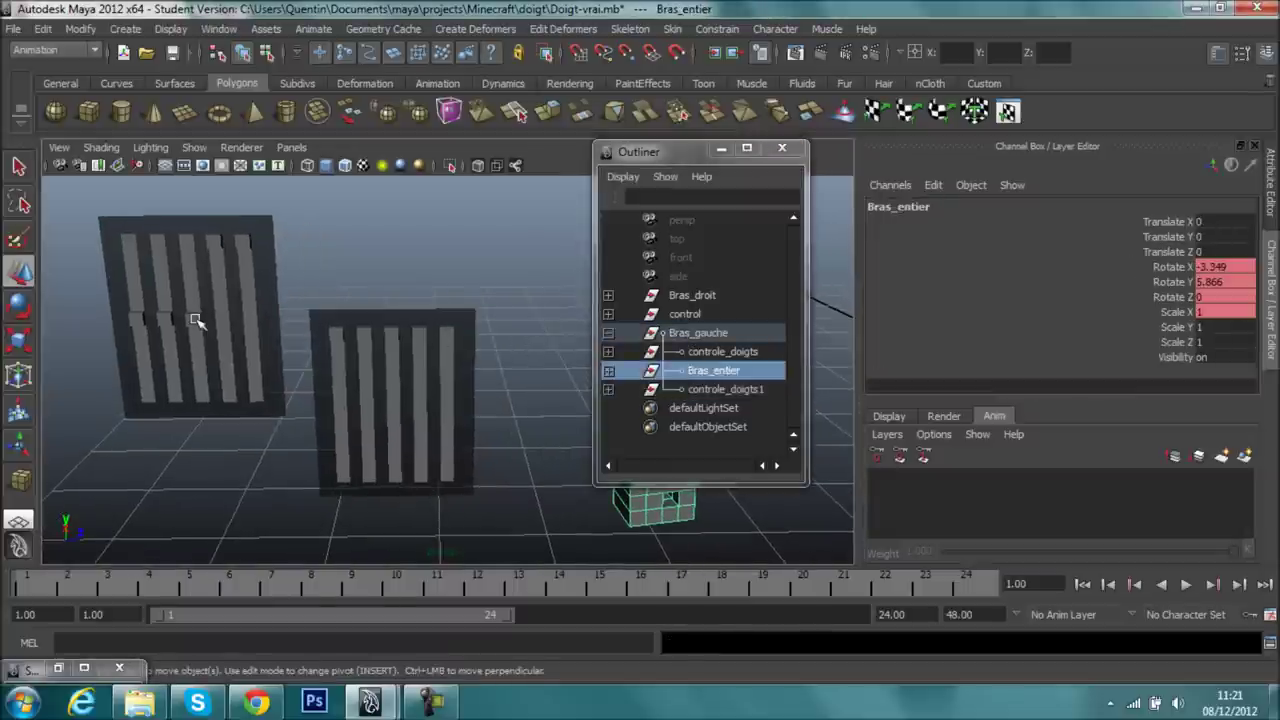
{"action": "left_click", "coordinate": [559, 247]}
{"action": "left_click", "coordinate": [721, 148]}
{"action": "mouse_move", "coordinate": [517, 260]}
{"action": "left_mouse_down", "text": "alt"}
{"action": "mouse_move", "coordinate": [543, 303]}
{"action": "mouse_move", "coordinate": [526, 271]}
{"action": "mouse_move", "coordinate": [671, 277]}
{"action": "mouse_move", "coordinate": [657, 366]}
{"action": "mouse_move", "coordinate": [494, 286]}
{"action": "mouse_move", "coordinate": [387, 297]}
{"action": "mouse_move", "coordinate": [257, 260]}
{"action": "mouse_move", "coordinate": [163, 300]}
{"action": "mouse_move", "coordinate": [500, 449]}
{"action": "mouse_move", "coordinate": [562, 286]}
{"action": "mouse_move", "coordinate": [497, 300]}
{"action": "left_mouse_up", "text": "alt"}
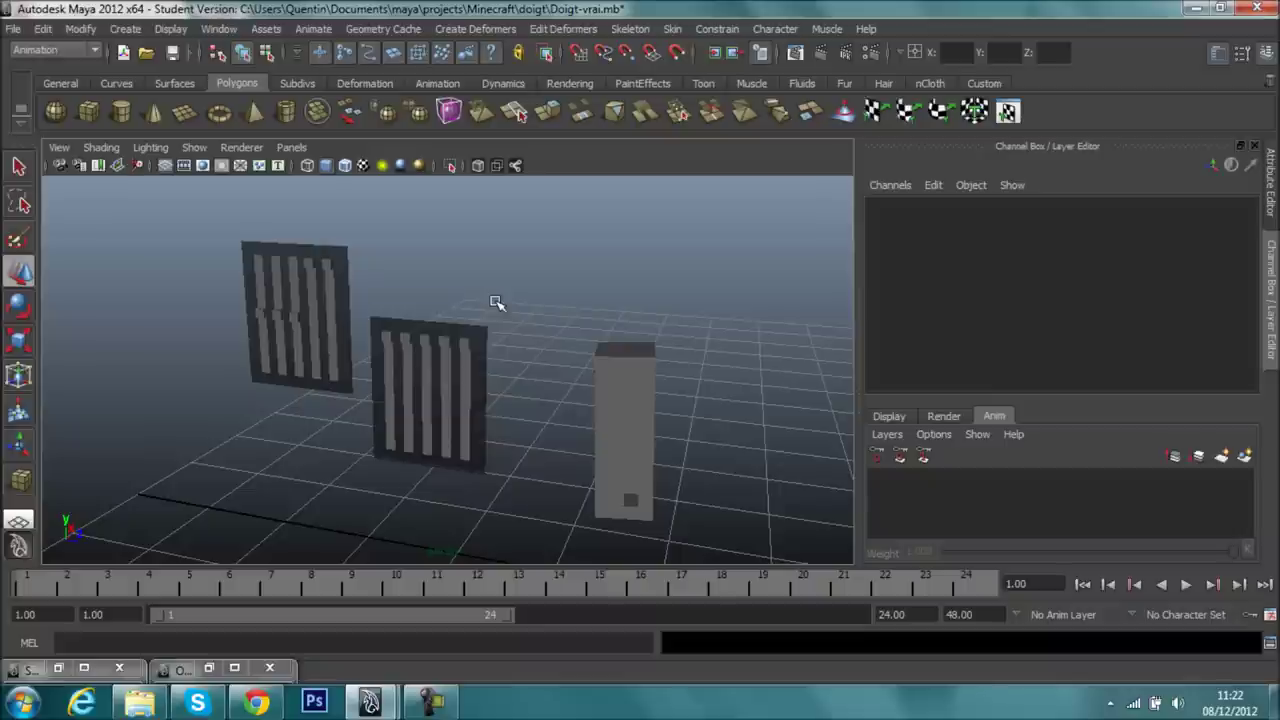
{"action": "left_click", "coordinate": [208, 667]}
{"action": "left_click", "coordinate": [700, 370]}
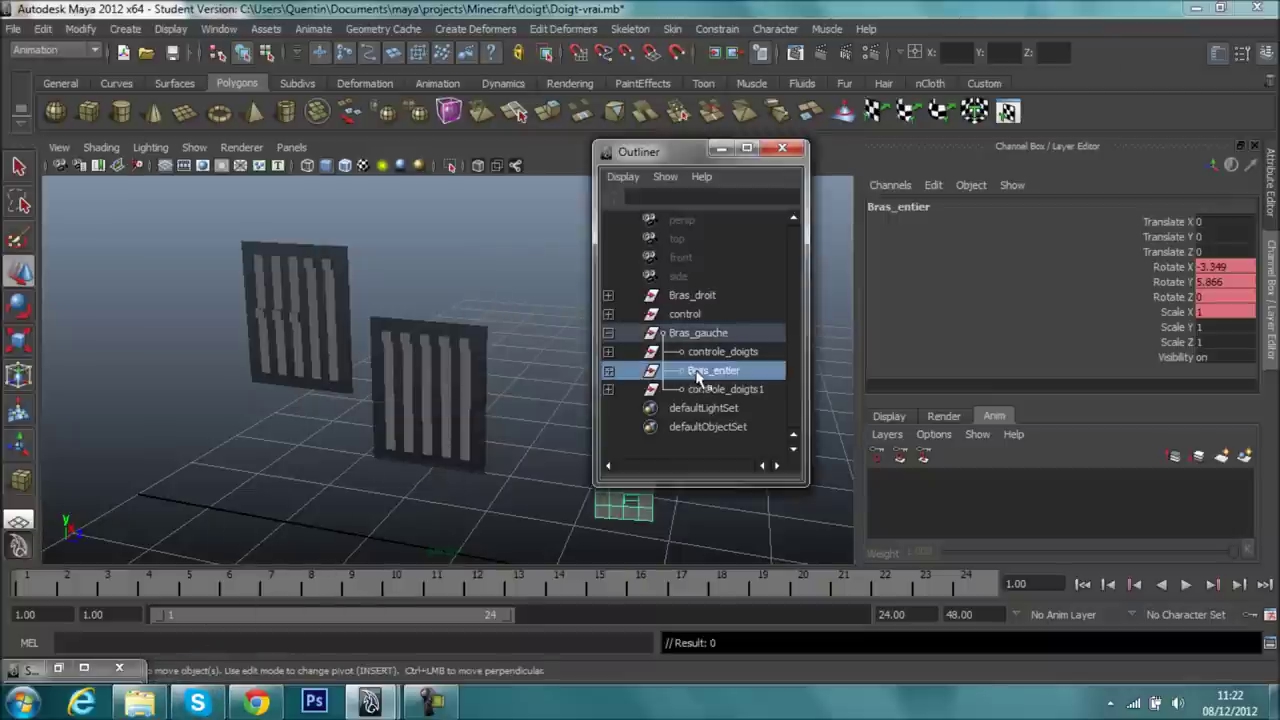
{"action": "key", "text": "Up"}
{"action": "left_click", "coordinate": [729, 371]}
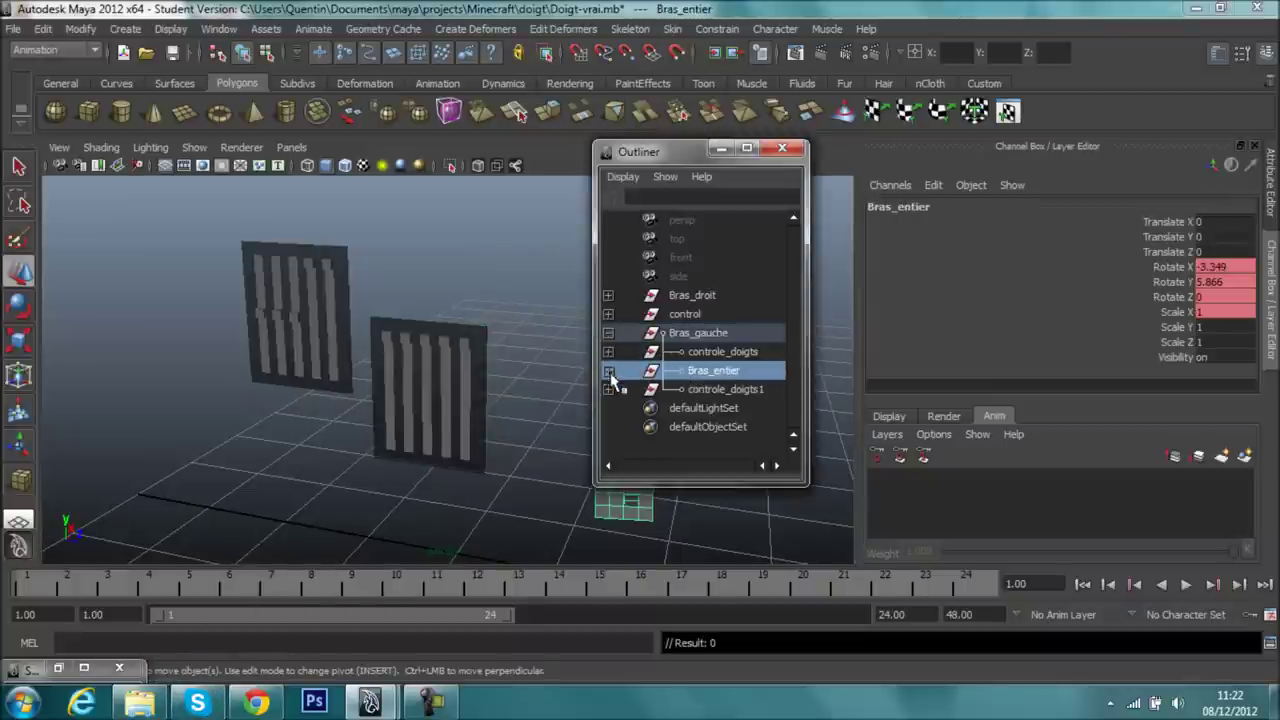
{"action": "left_click", "coordinate": [608, 370]}
{"action": "scroll", "coordinate": [727, 393], "scroll_direction": "down", "scroll_amount": 3}
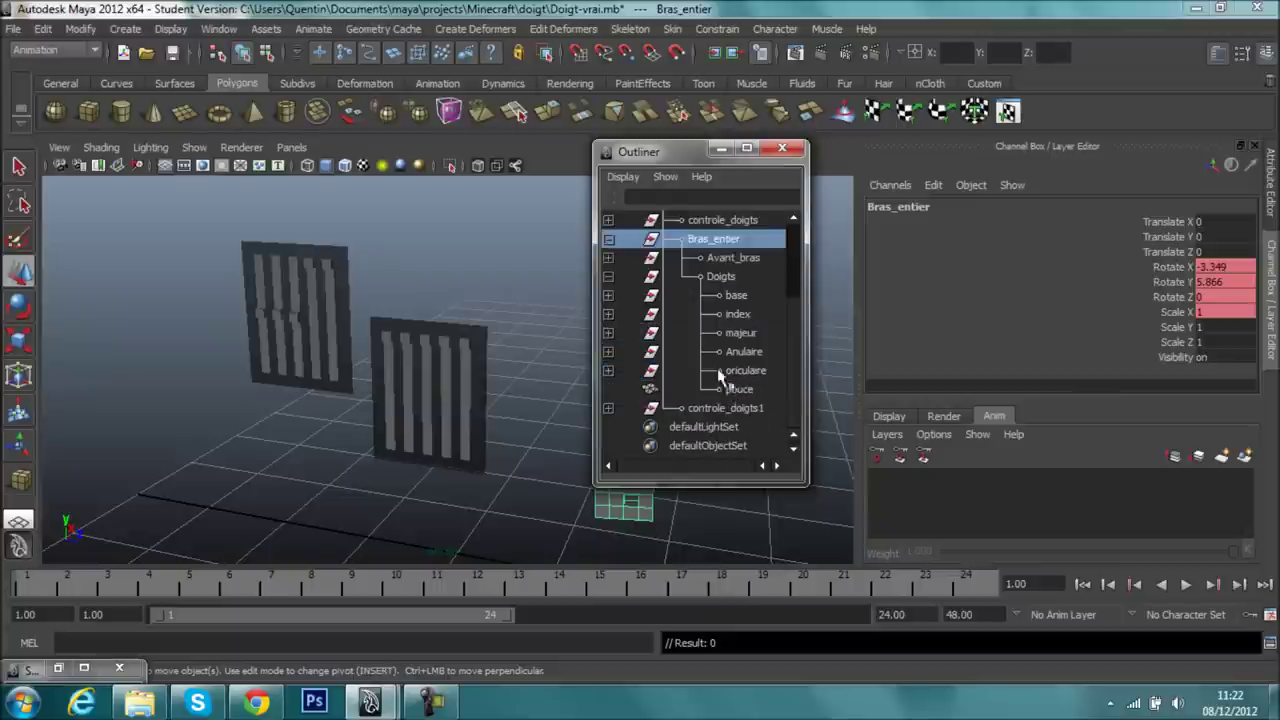
{"action": "left_click", "coordinate": [708, 259]}
{"action": "left_click", "coordinate": [715, 279]}
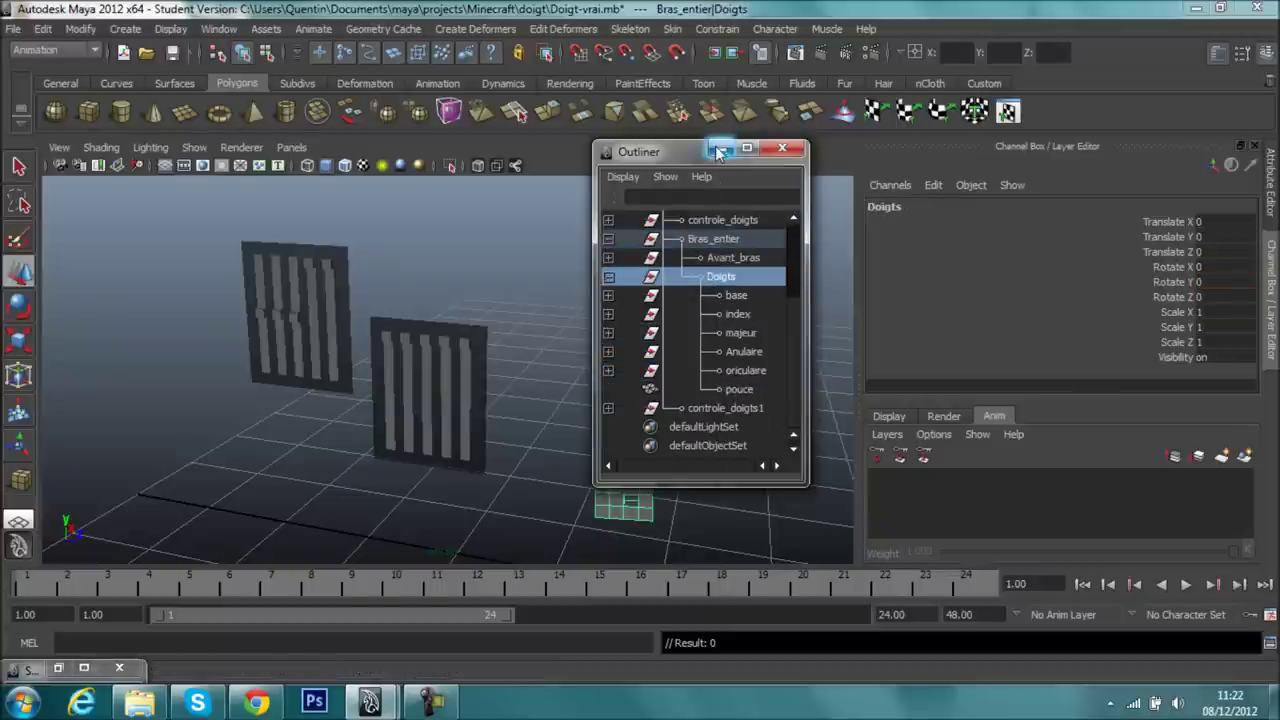
{"action": "left_click", "coordinate": [608, 259]}
{"action": "left_click", "coordinate": [705, 293]}
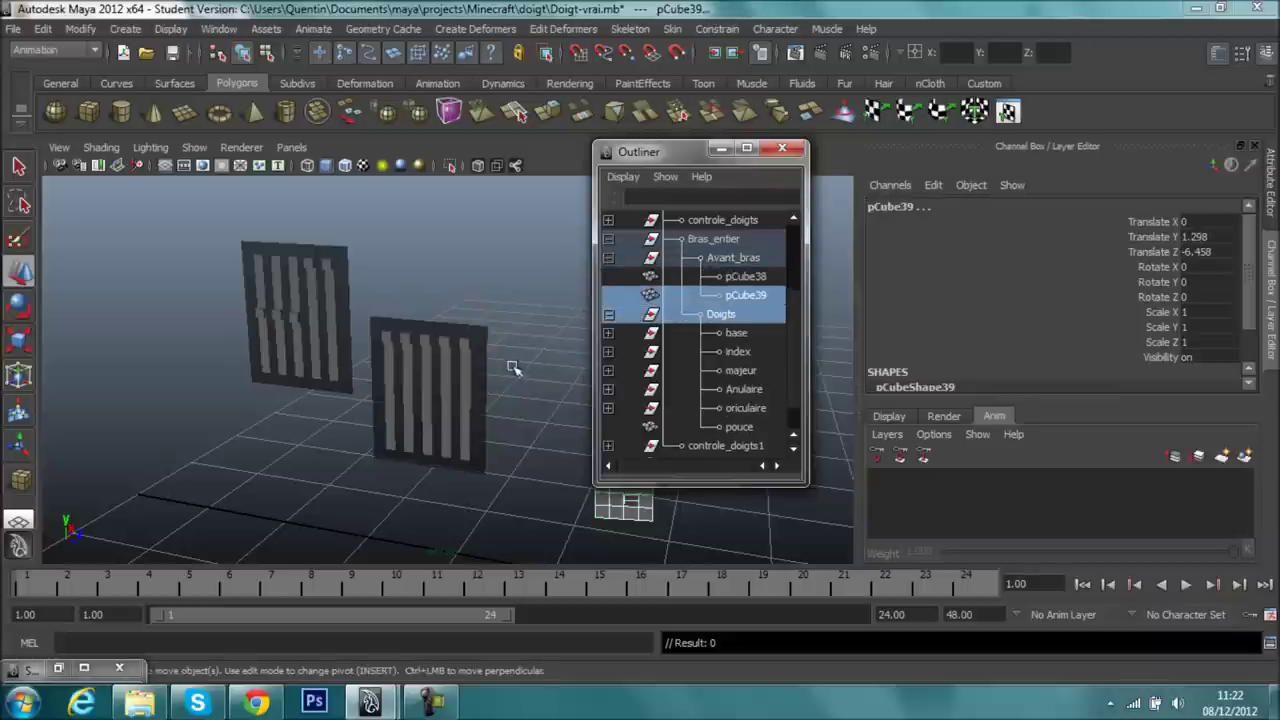
{"action": "left_click_drag", "start_coordinate": [603, 352], "coordinate": [649, 340]}
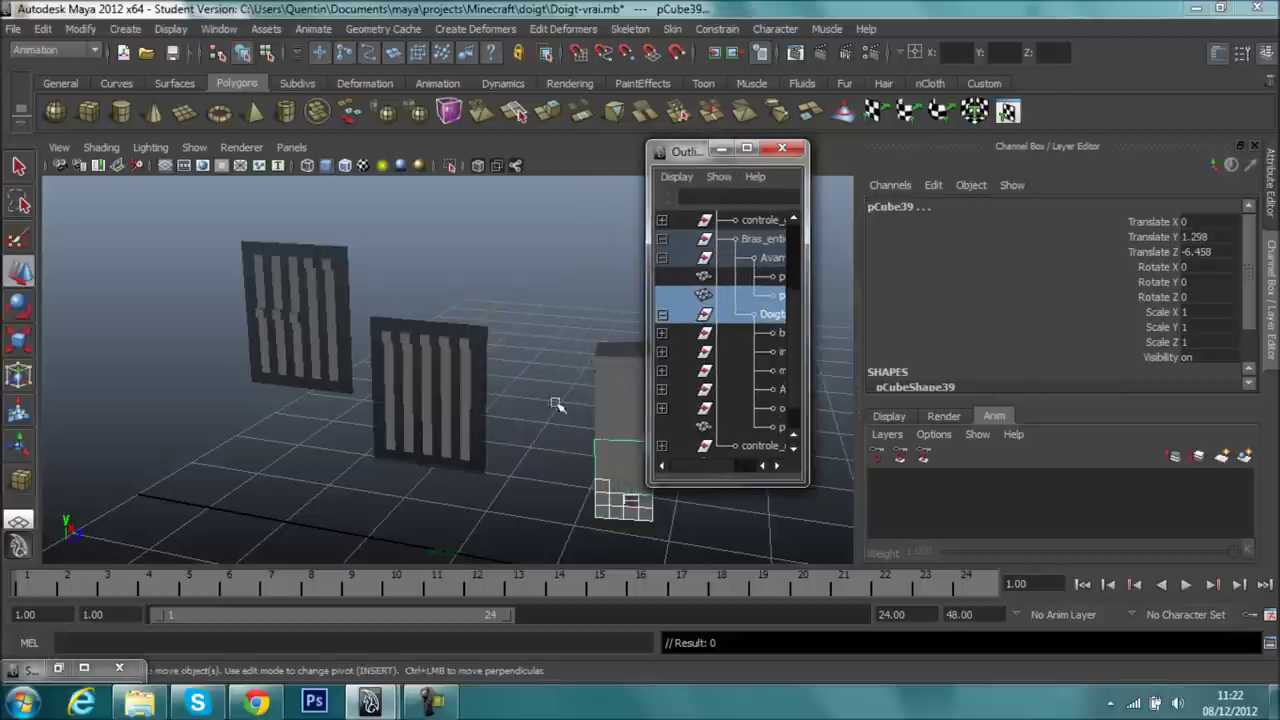
{"action": "mouse_move", "coordinate": [586, 386]}
{"action": "left_mouse_down", "text": "alt"}
{"action": "mouse_move", "coordinate": [580, 420]}
{"action": "mouse_move", "coordinate": [437, 399]}
{"action": "mouse_move", "coordinate": [406, 426]}
{"action": "mouse_move", "coordinate": [429, 409]}
{"action": "left_mouse_up", "text": "alt"}
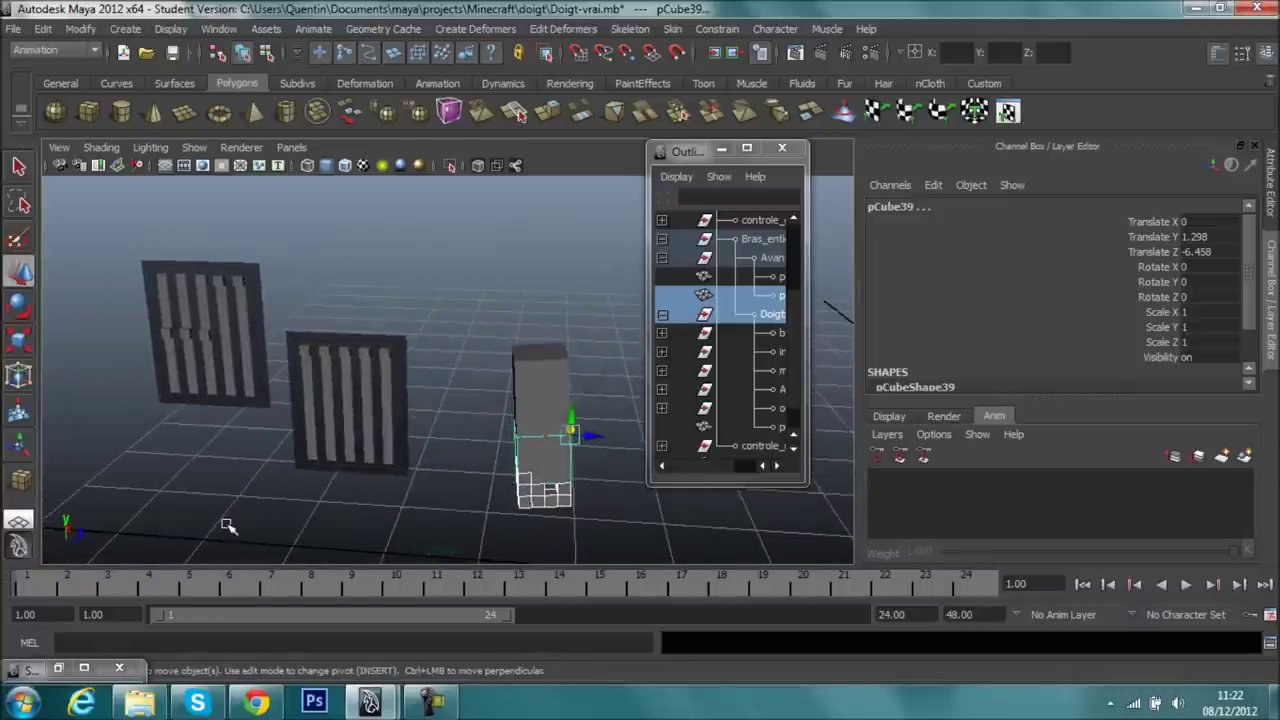
{"action": "key", "text": "space"}
{"action": "left_click", "coordinate": [82, 473]}
{"action": "mouse_move", "coordinate": [115, 144]}
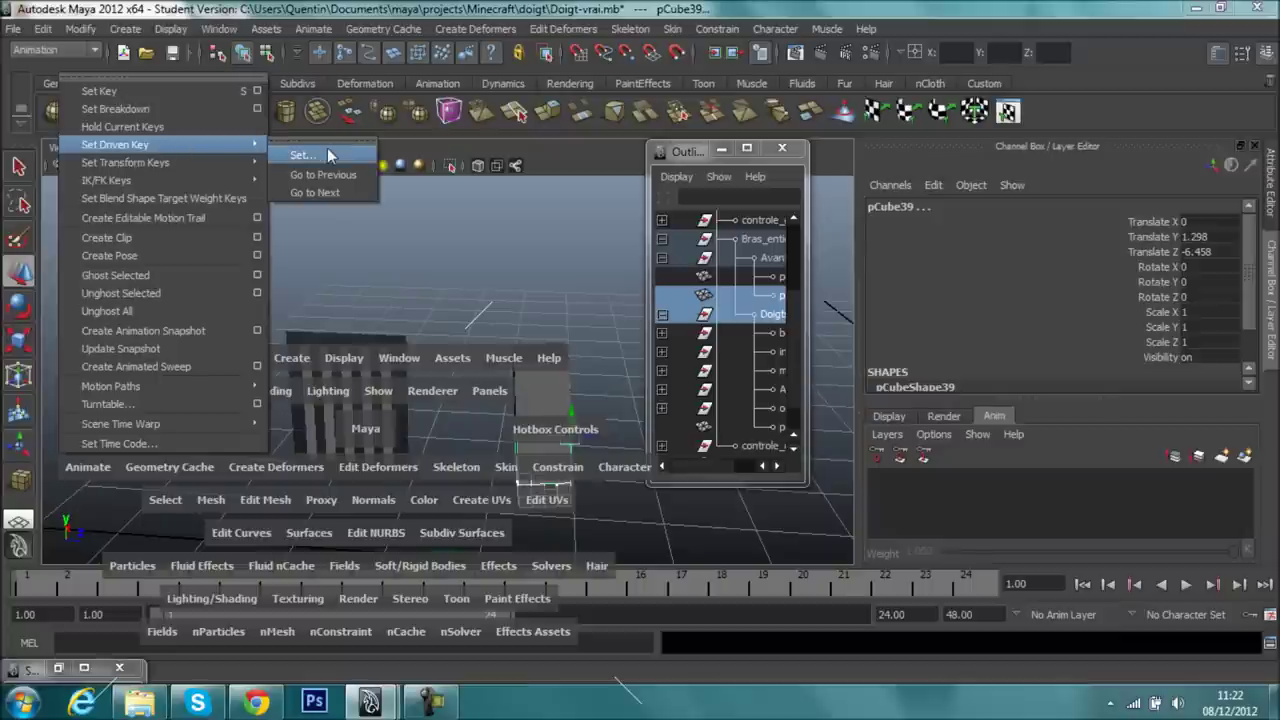
- Open Set Driven Key and select panel button pCube56
{"action": "left_click", "coordinate": [322, 145]}
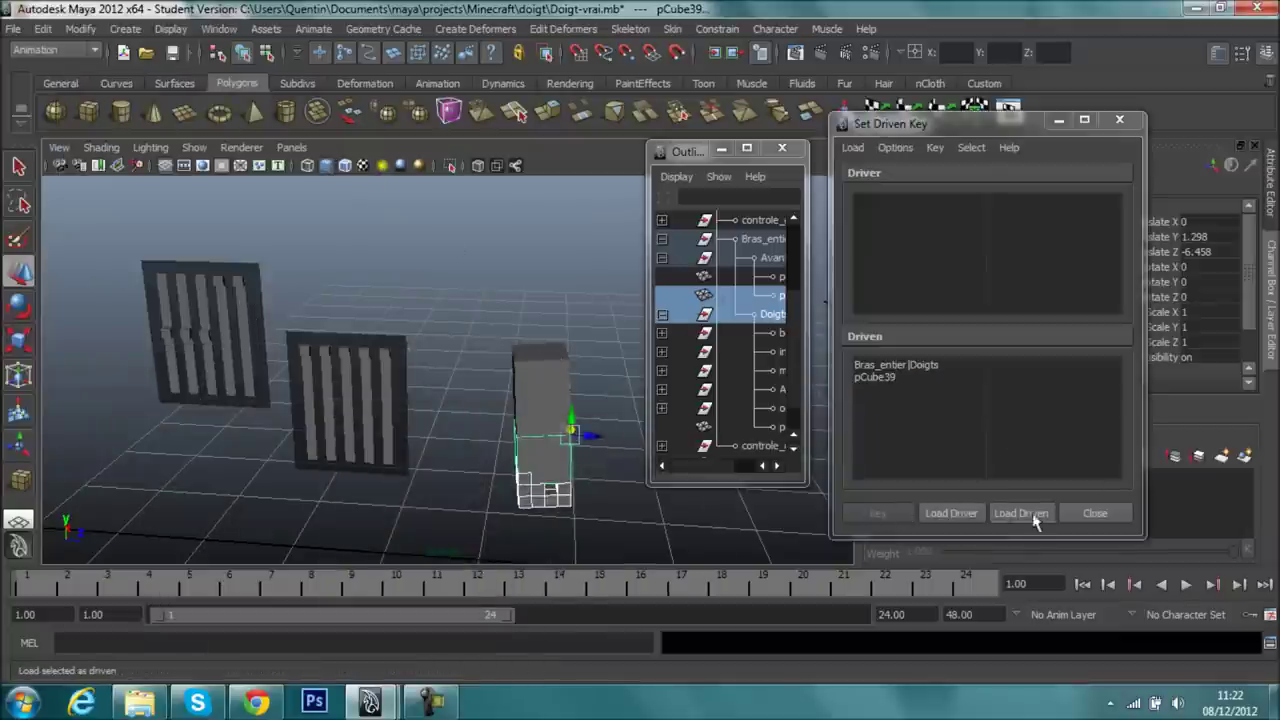
{"action": "left_click", "coordinate": [219, 286]}
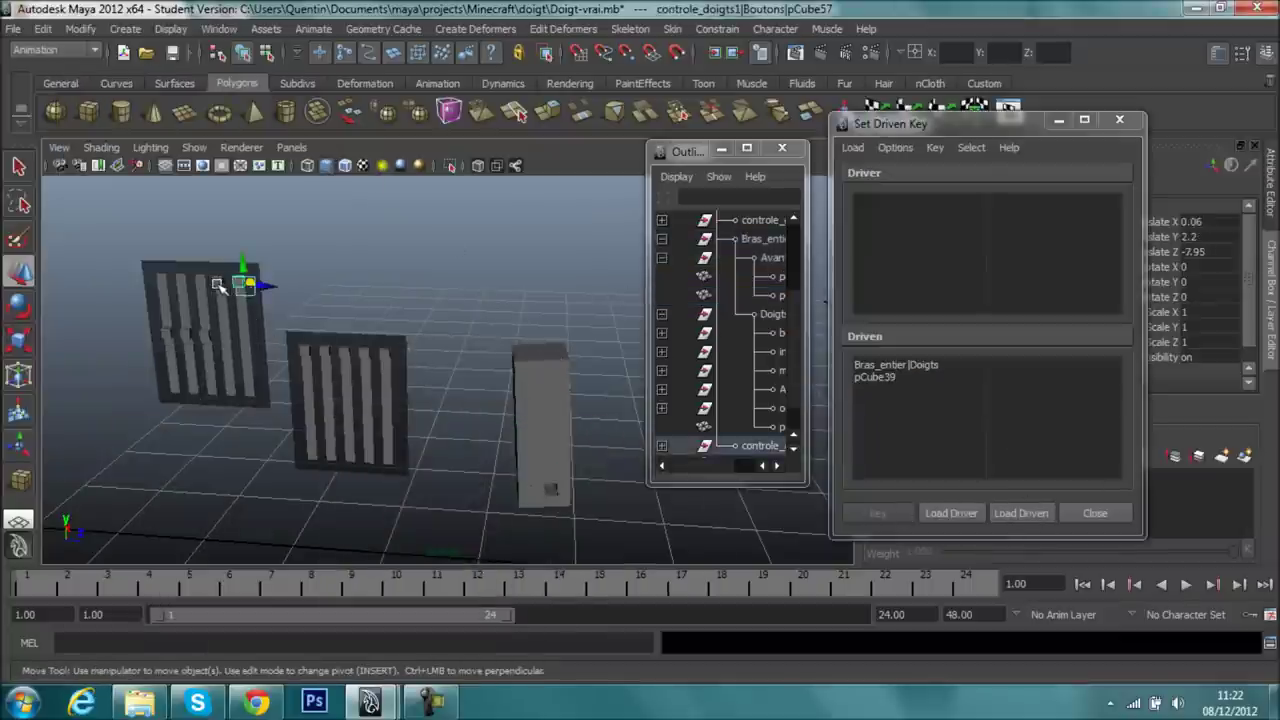
{"action": "left_click", "coordinate": [216, 286]}
{"action": "right_click_drag", "start_coordinate": [280, 308], "coordinate": [445, 318], "text": "alt"}
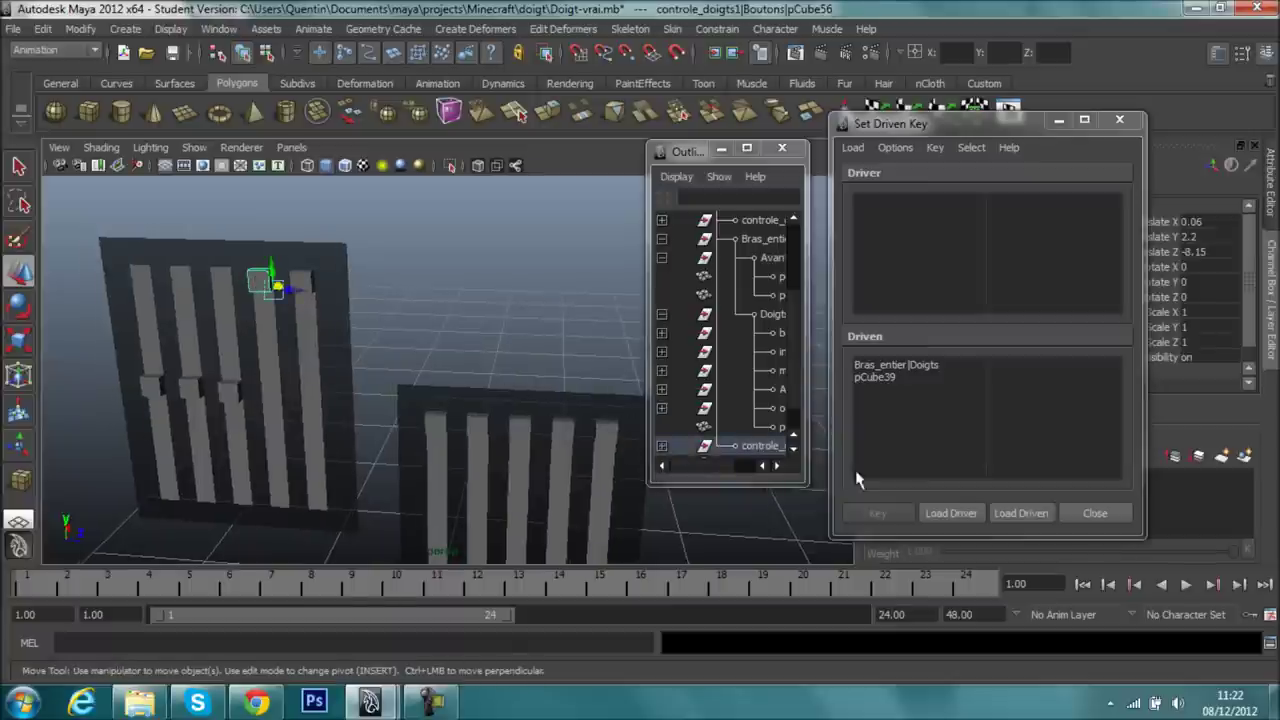
{"action": "left_click_drag", "start_coordinate": [629, 372], "coordinate": [471, 303], "text": "alt"}
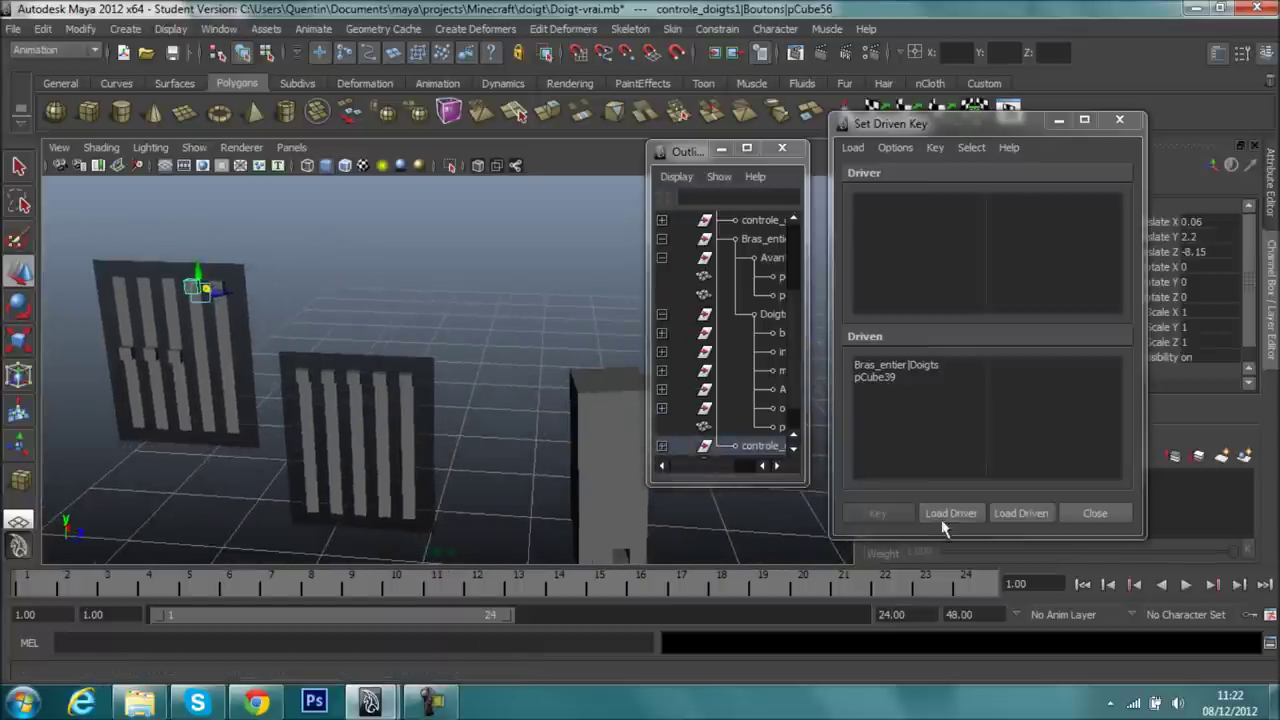
- Key pCube56 Translate Y driving Rotate Z of Doigts and pCube39 at rest
{"action": "left_click", "coordinate": [948, 513]}
{"action": "left_click", "coordinate": [1015, 225]}
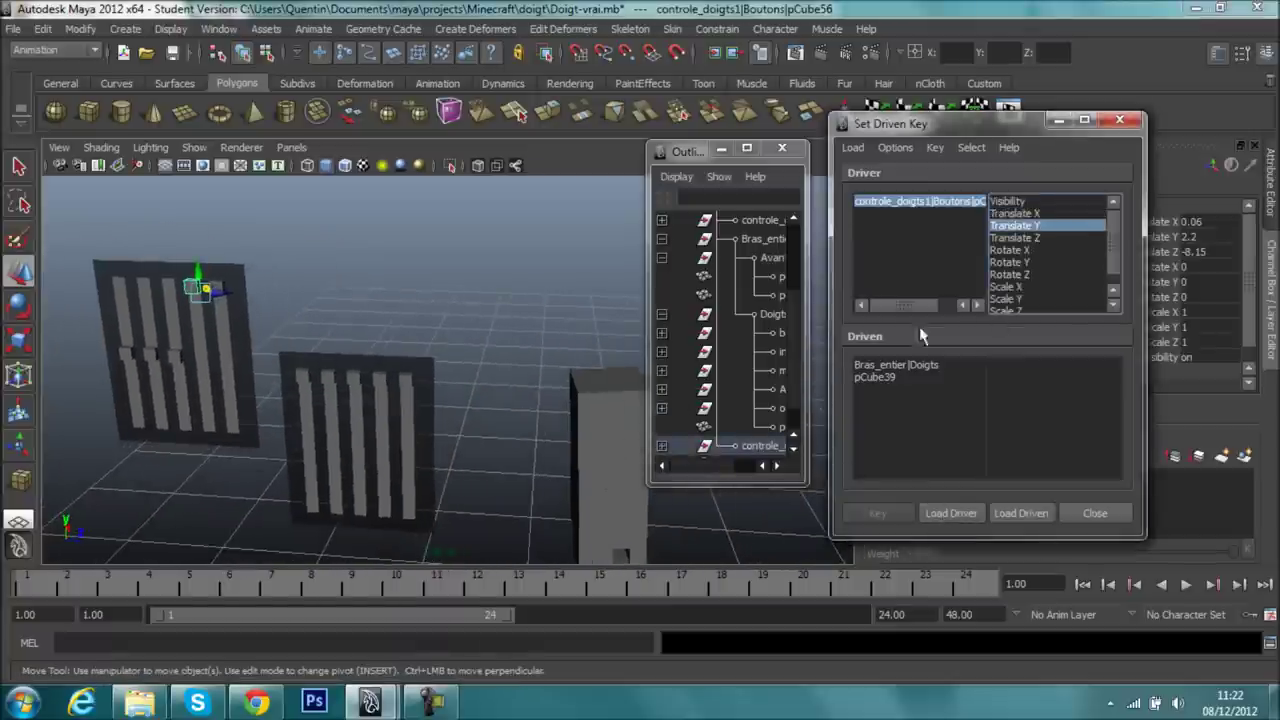
{"action": "left_click", "coordinate": [892, 363]}
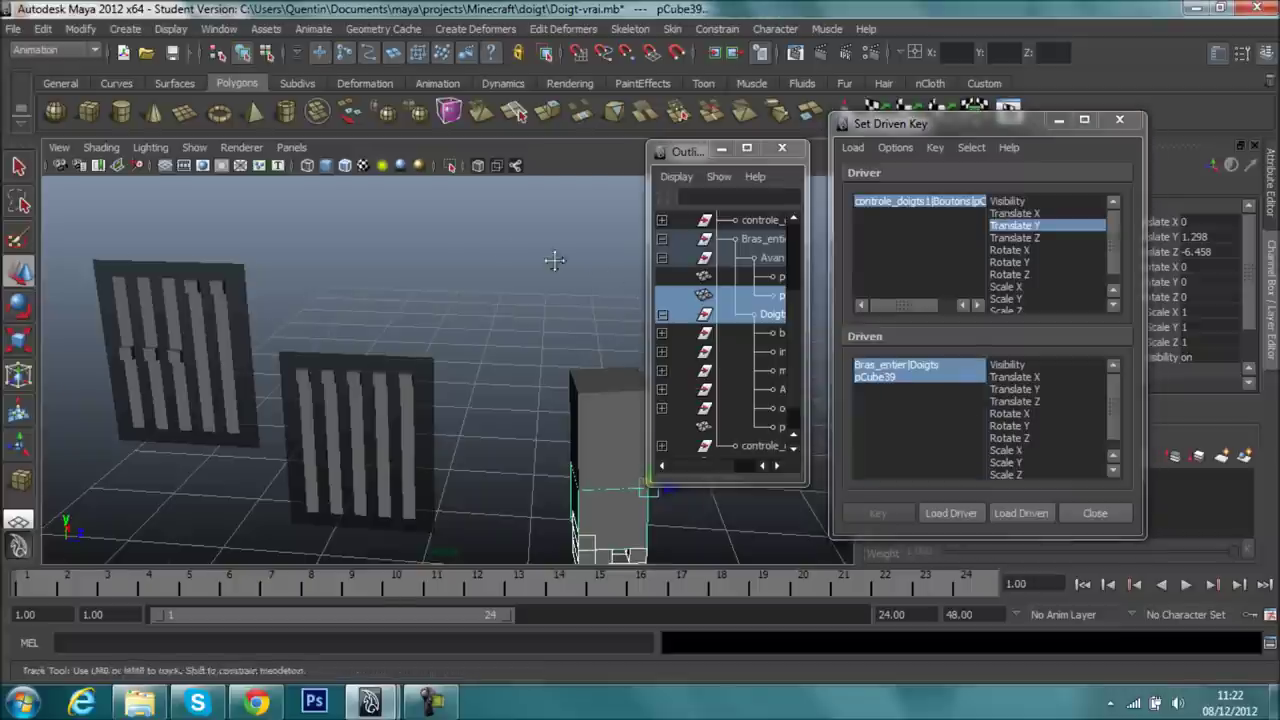
{"action": "middle_click_drag", "start_coordinate": [554, 260], "coordinate": [585, 290], "text": "alt"}
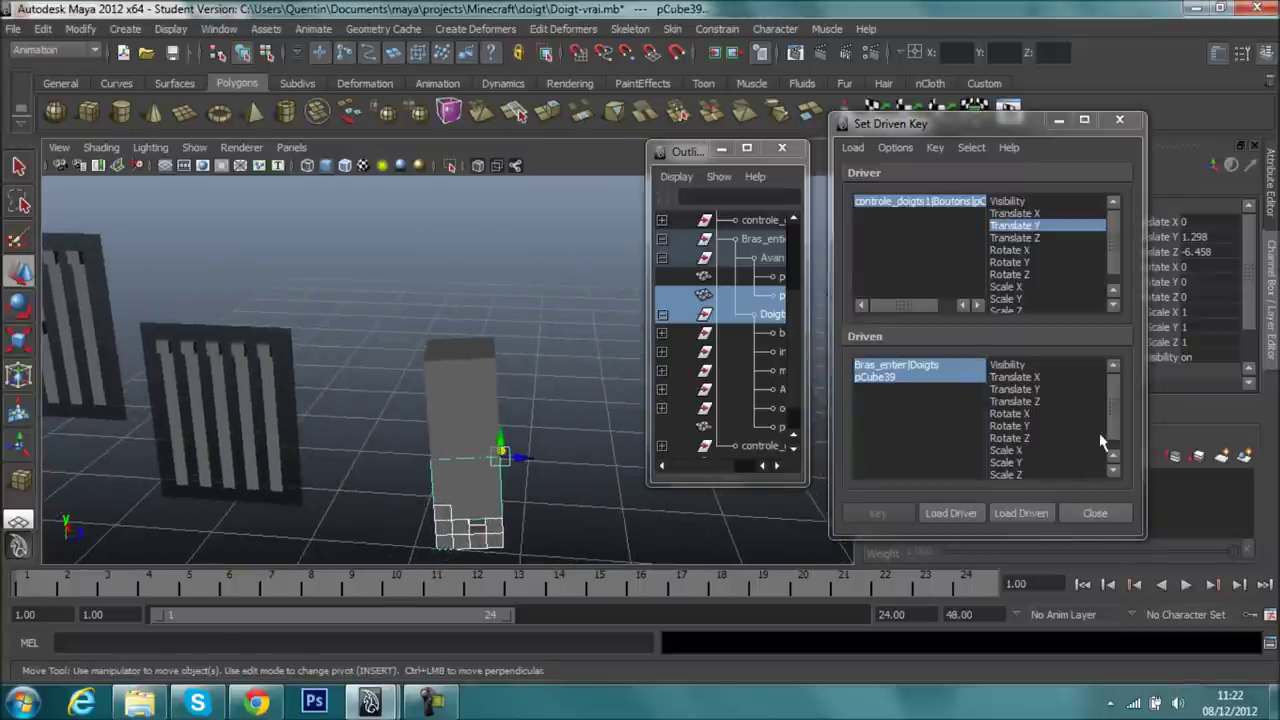
{"action": "left_click", "coordinate": [1040, 438]}
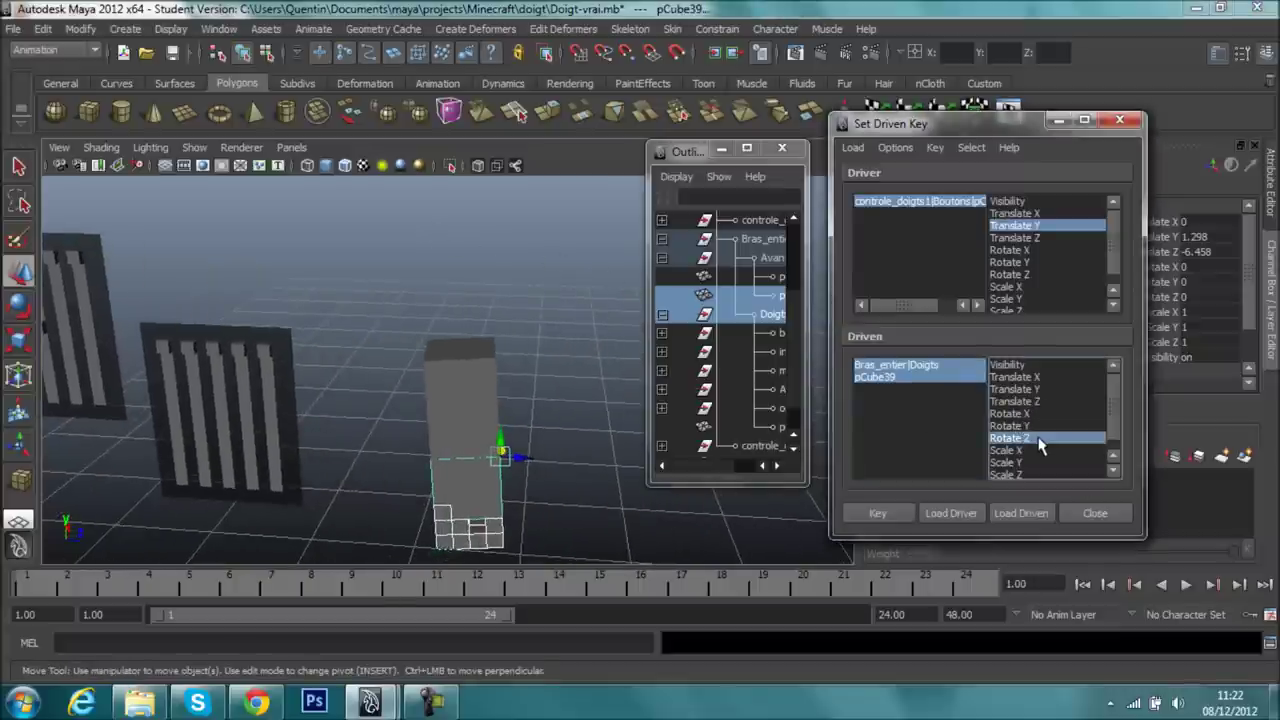
{"action": "left_click", "coordinate": [883, 515]}
- Push pCube56 down to Translate Y 1.05 and test pCube39 Rotate Z at 90 and -90, undoing each
{"action": "middle_click_drag", "start_coordinate": [468, 350], "coordinate": [718, 372], "text": "alt"}
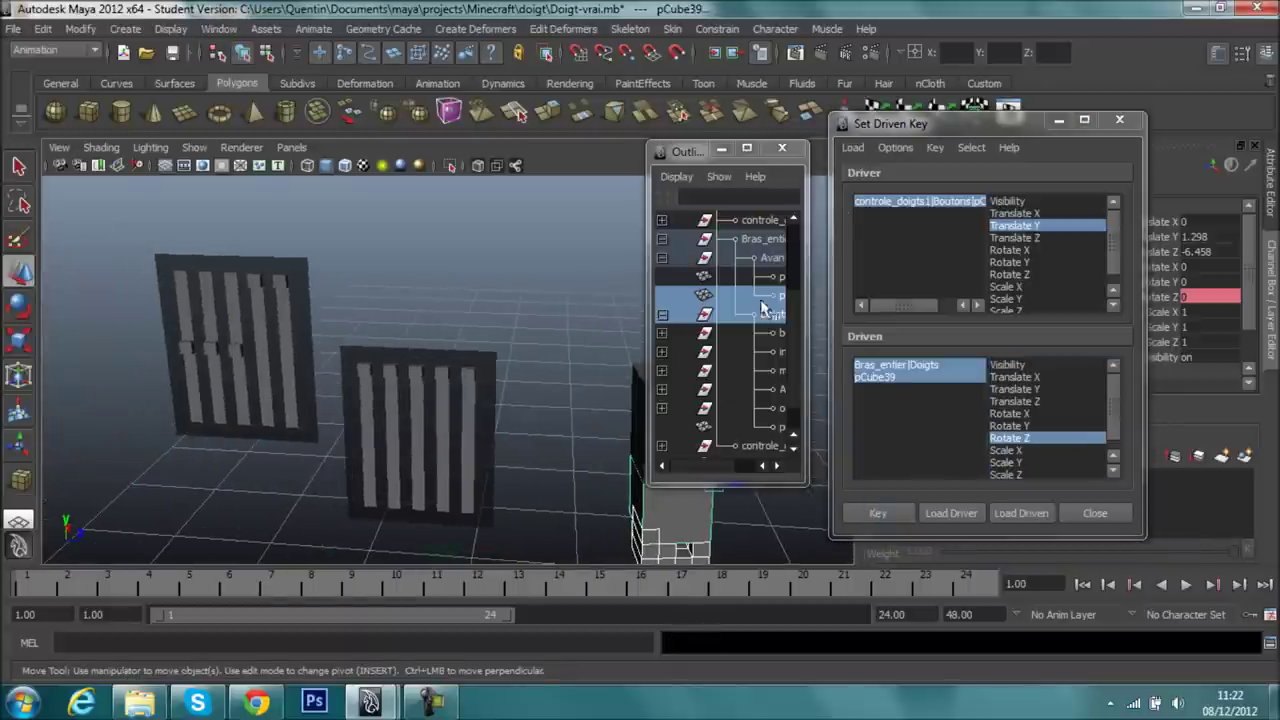
{"action": "left_click", "coordinate": [229, 282]}
{"action": "left_click_drag", "start_coordinate": [258, 270], "coordinate": [254, 436]}
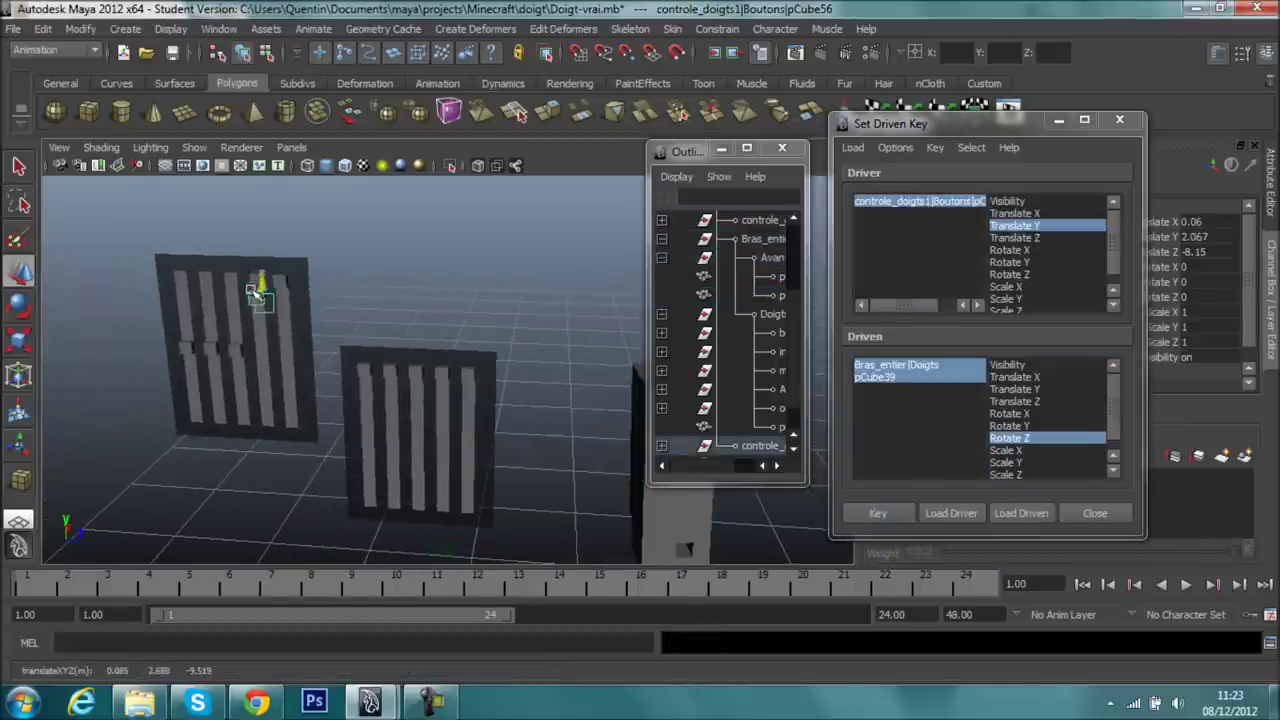
{"action": "left_click", "coordinate": [905, 372]}
{"action": "left_click", "coordinate": [1198, 299]}
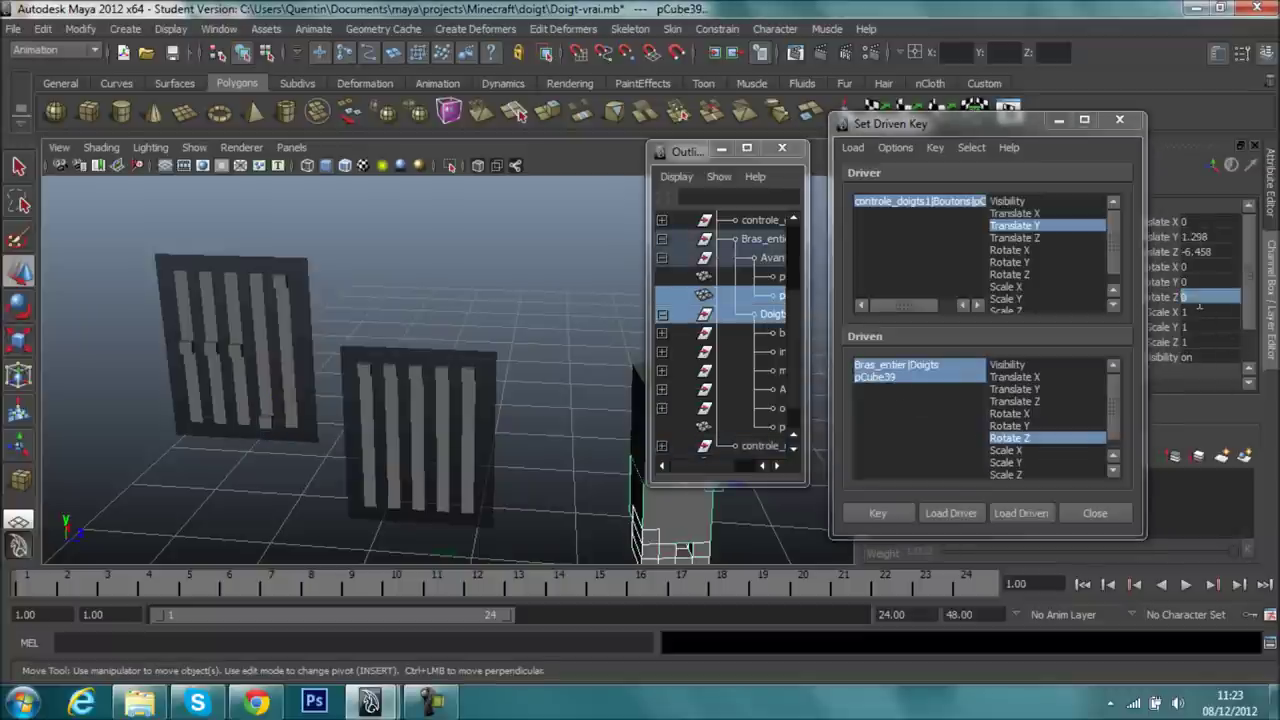
{"action": "type", "text": "90"}
{"action": "key", "text": "Return"}
{"action": "key", "text": "ctrl+z"}
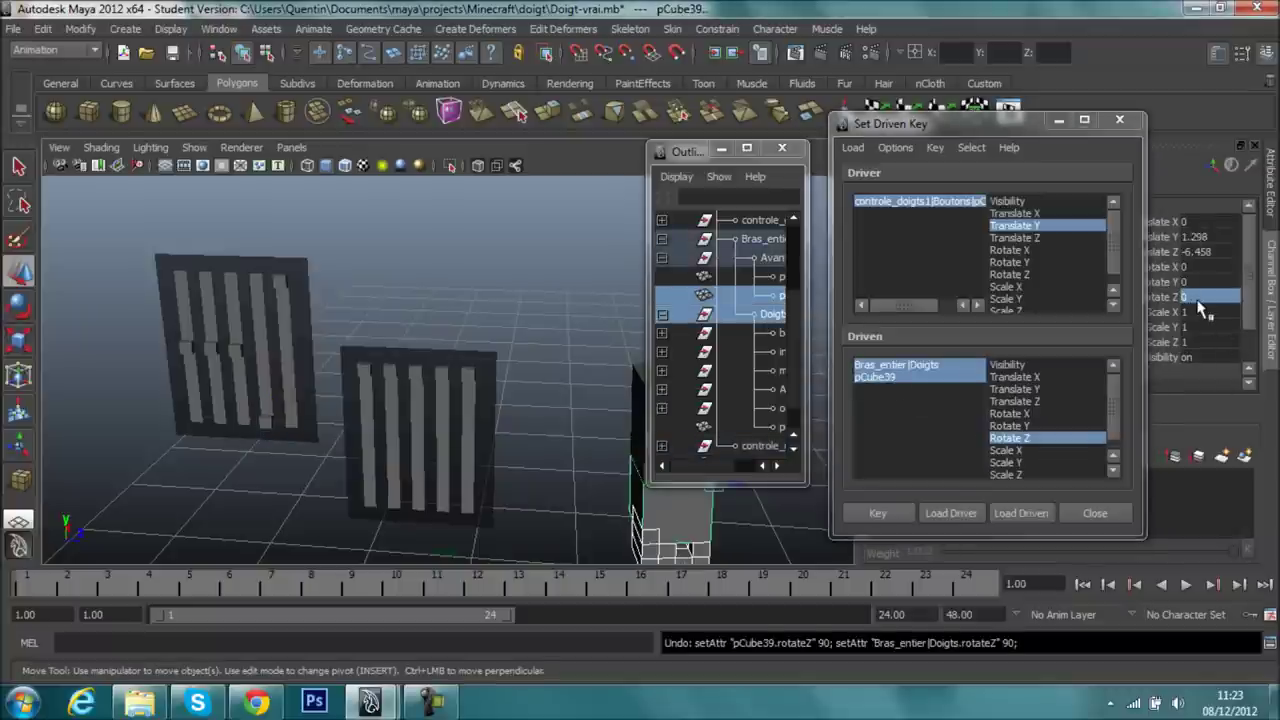
{"action": "type", "text": "-90"}
{"action": "key", "text": "Return"}
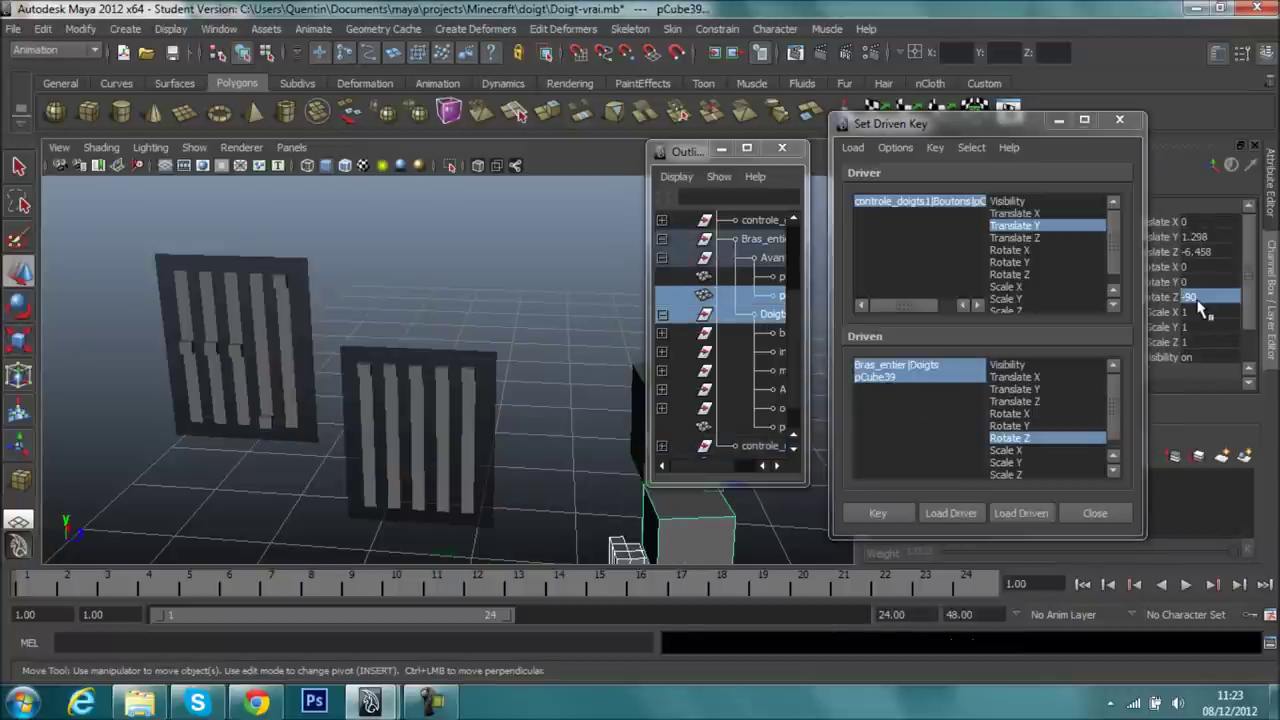
{"action": "key", "text": "ctrl+z"}
- Undo the button move and selection change, then clear the selection
{"action": "middle_click_drag", "start_coordinate": [609, 321], "coordinate": [437, 300], "text": "alt"}
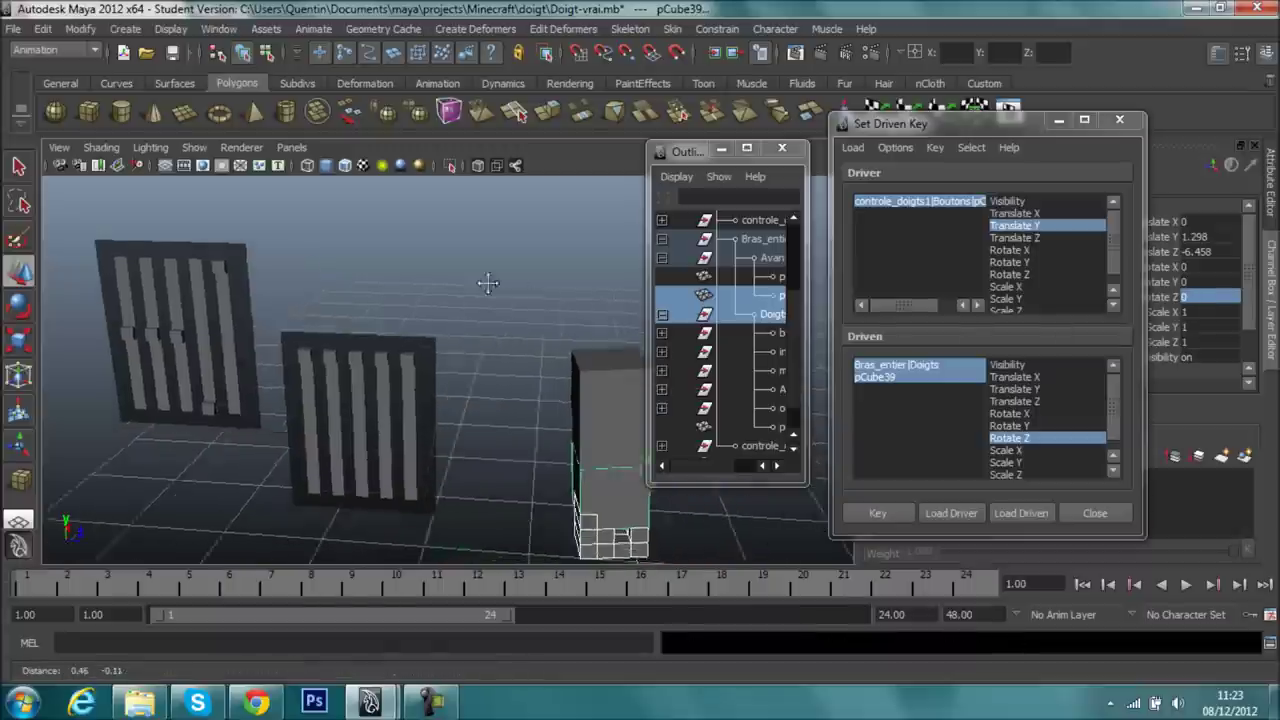
{"action": "key", "text": "ctrl+z"}
{"action": "key", "text": "ctrl+z"}
{"action": "key", "text": "ctrl+z"}
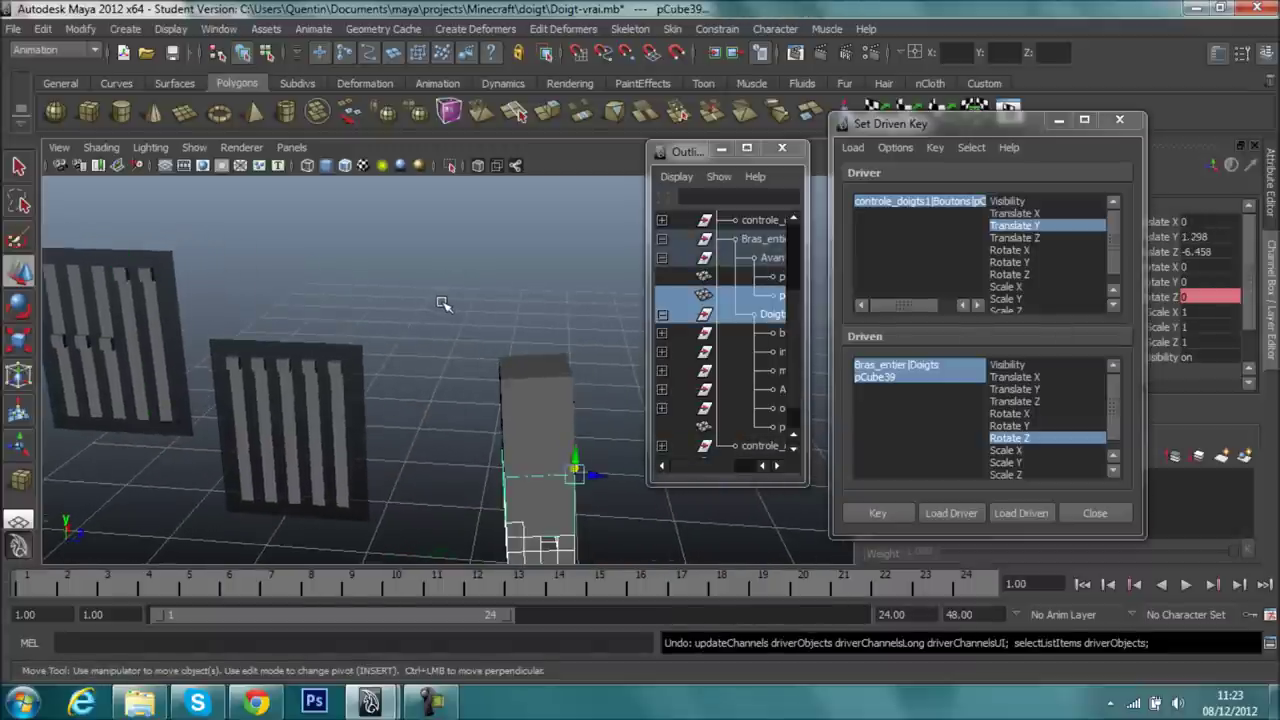
{"action": "key", "text": "ctrl+z"}
{"action": "left_click", "coordinate": [463, 295]}
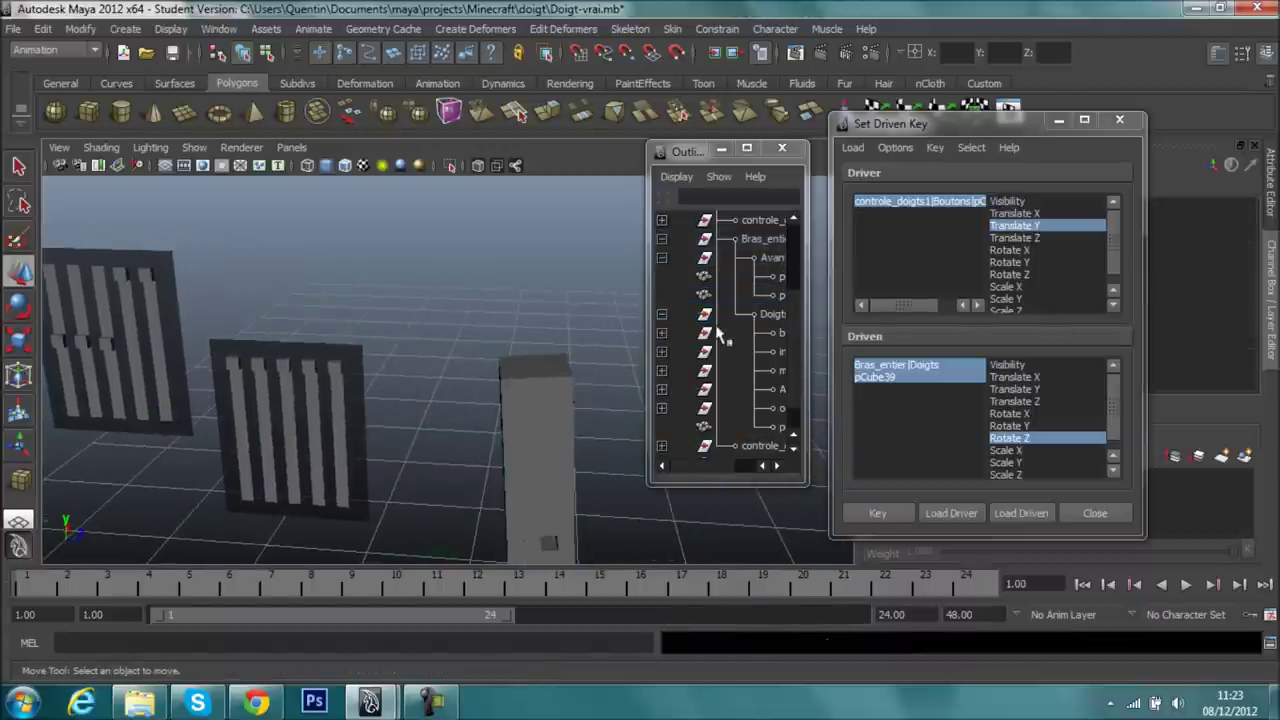
{"action": "left_click_drag", "start_coordinate": [645, 288], "coordinate": [484, 288]}
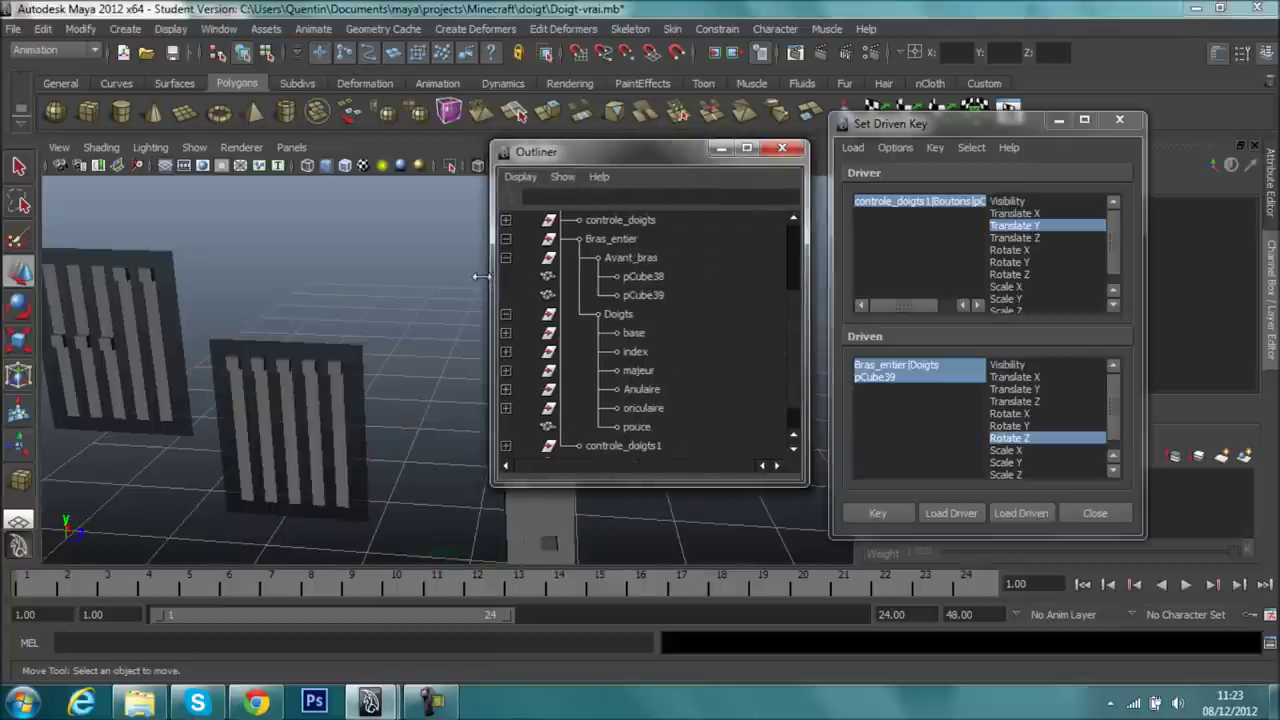
- Group Doigts and pCube39, rename the group avant_bras_2_, and load it as driven
{"action": "left_click", "coordinate": [608, 316]}
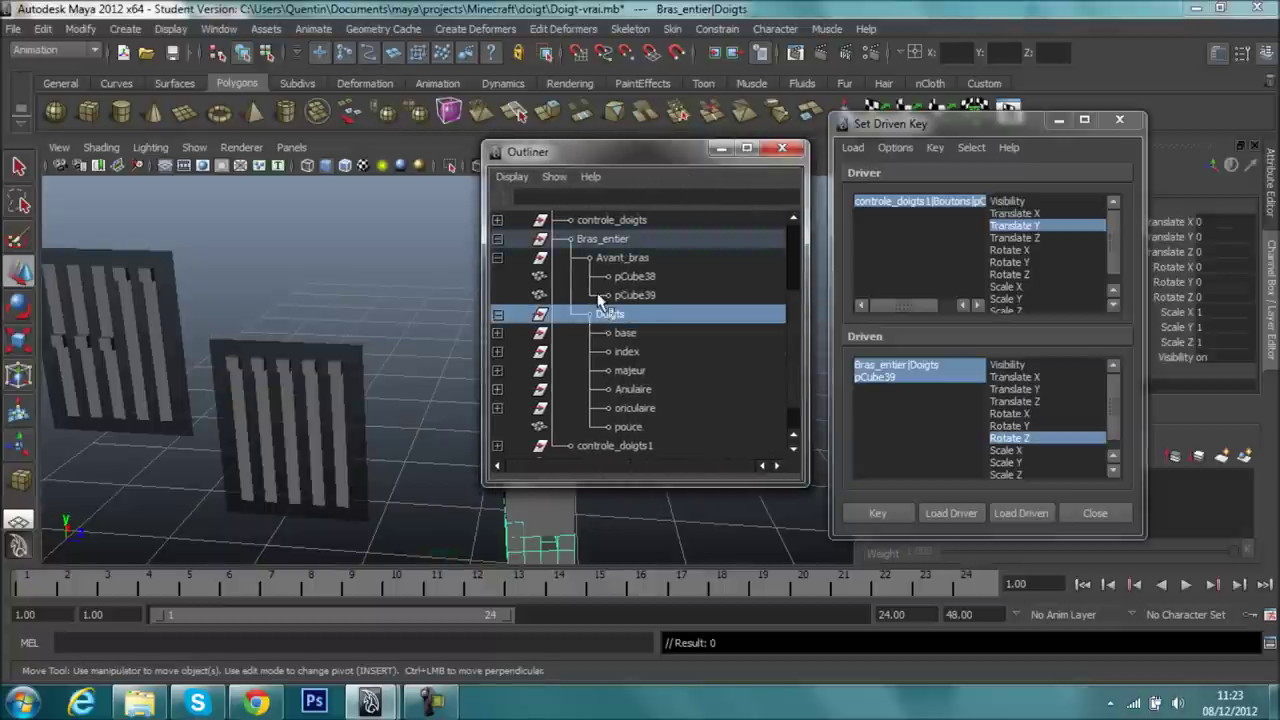
{"action": "left_click", "coordinate": [600, 296], "text": "ctrl"}
{"action": "key", "text": "ctrl+g"}
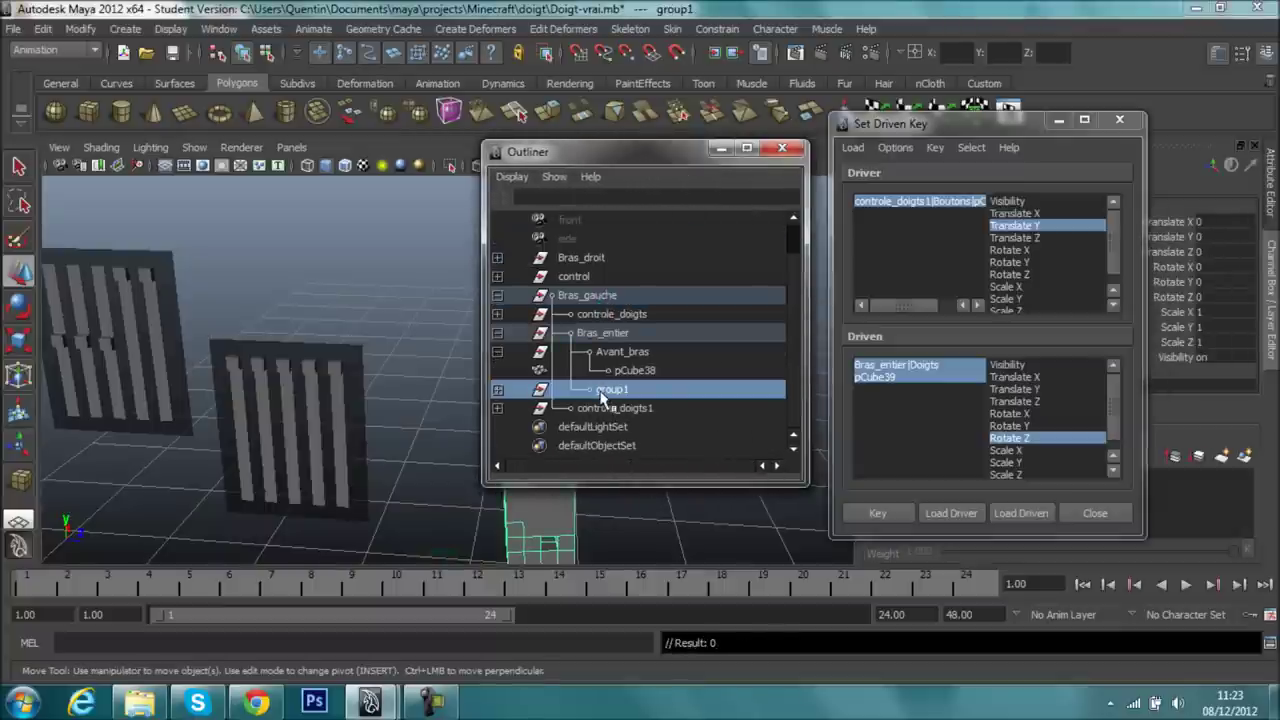
{"action": "double_click", "coordinate": [601, 391]}
{"action": "type", "text": "avant-bras(2"}
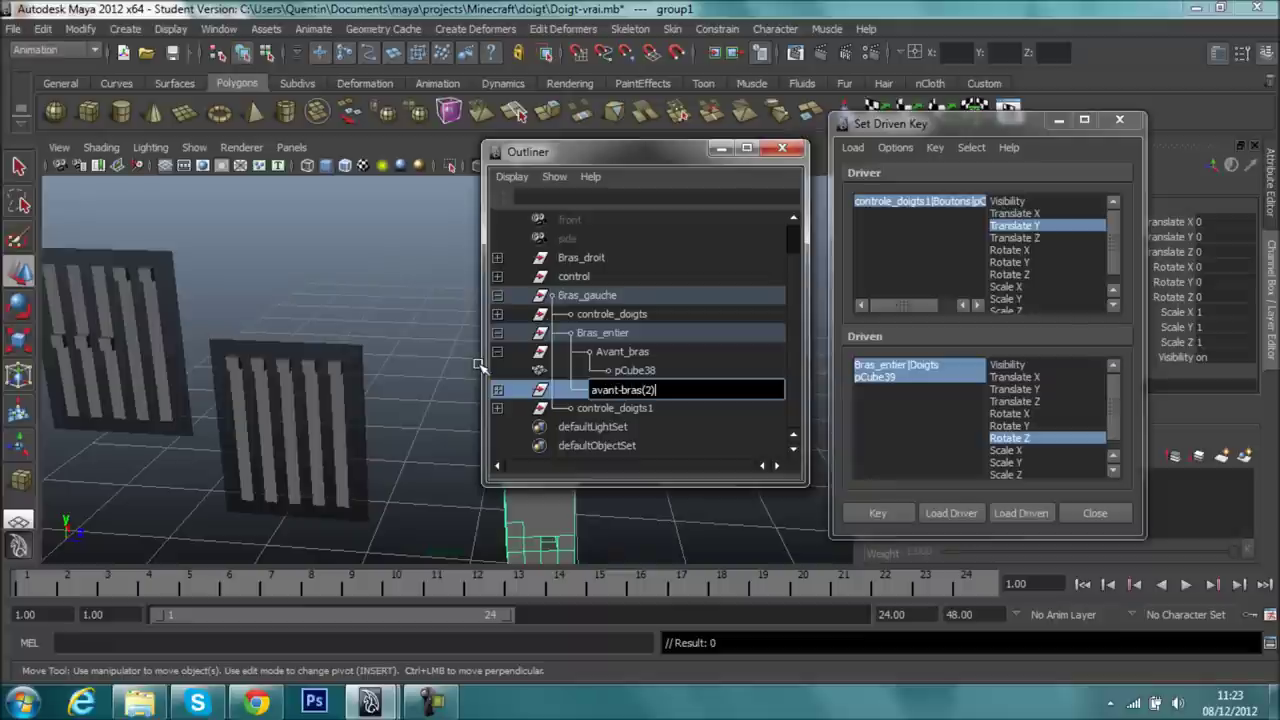
{"action": "key", "text": "Return"}
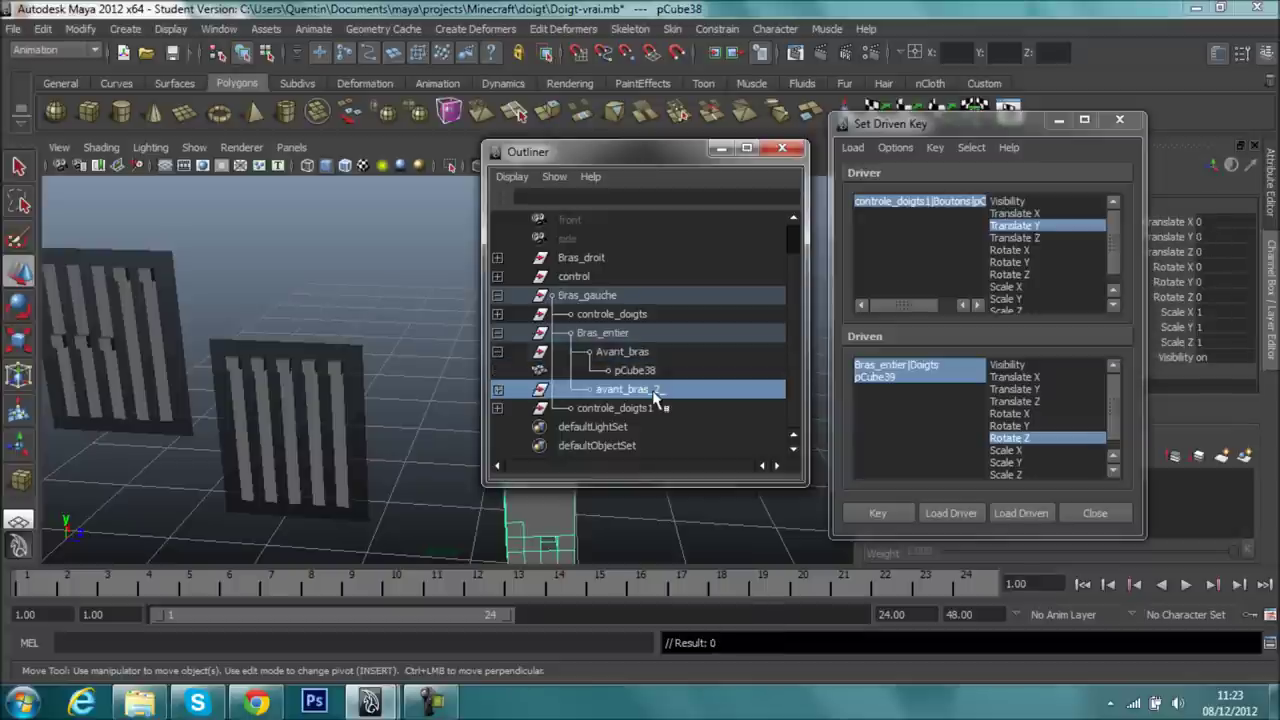
{"action": "left_click_drag", "start_coordinate": [640, 153], "coordinate": [722, 74]}
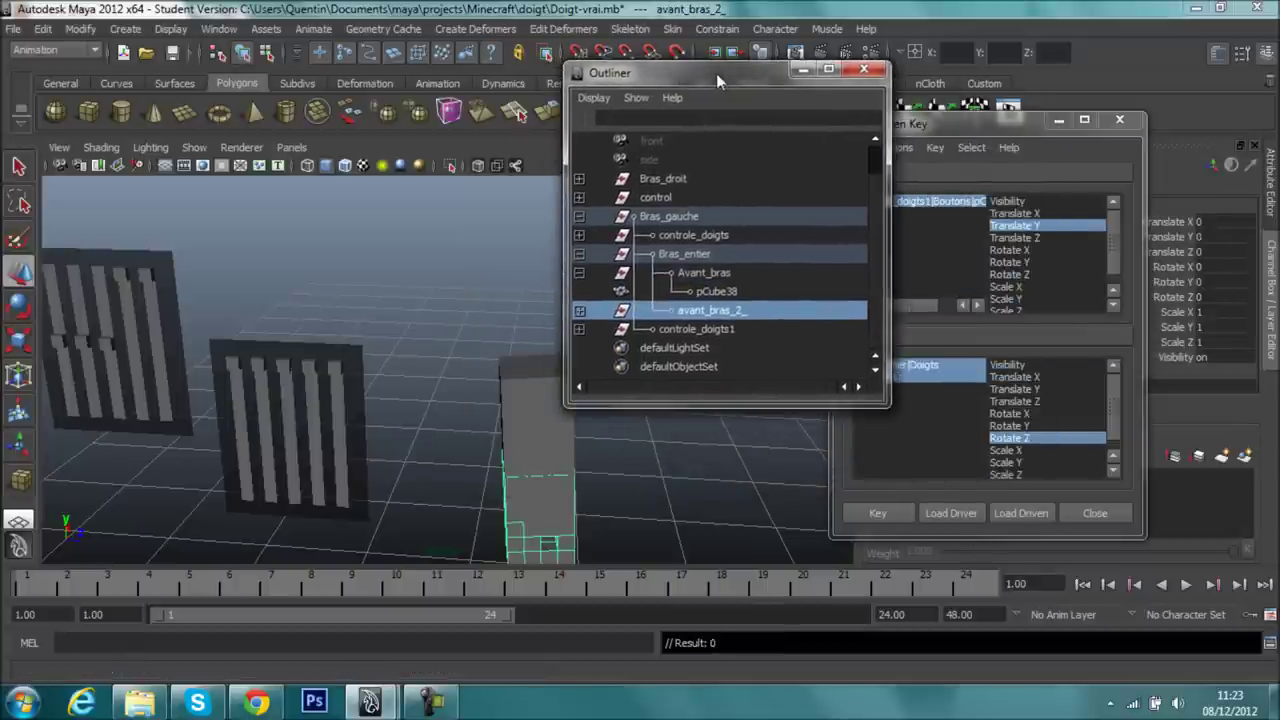
{"action": "left_click", "coordinate": [1020, 515]}
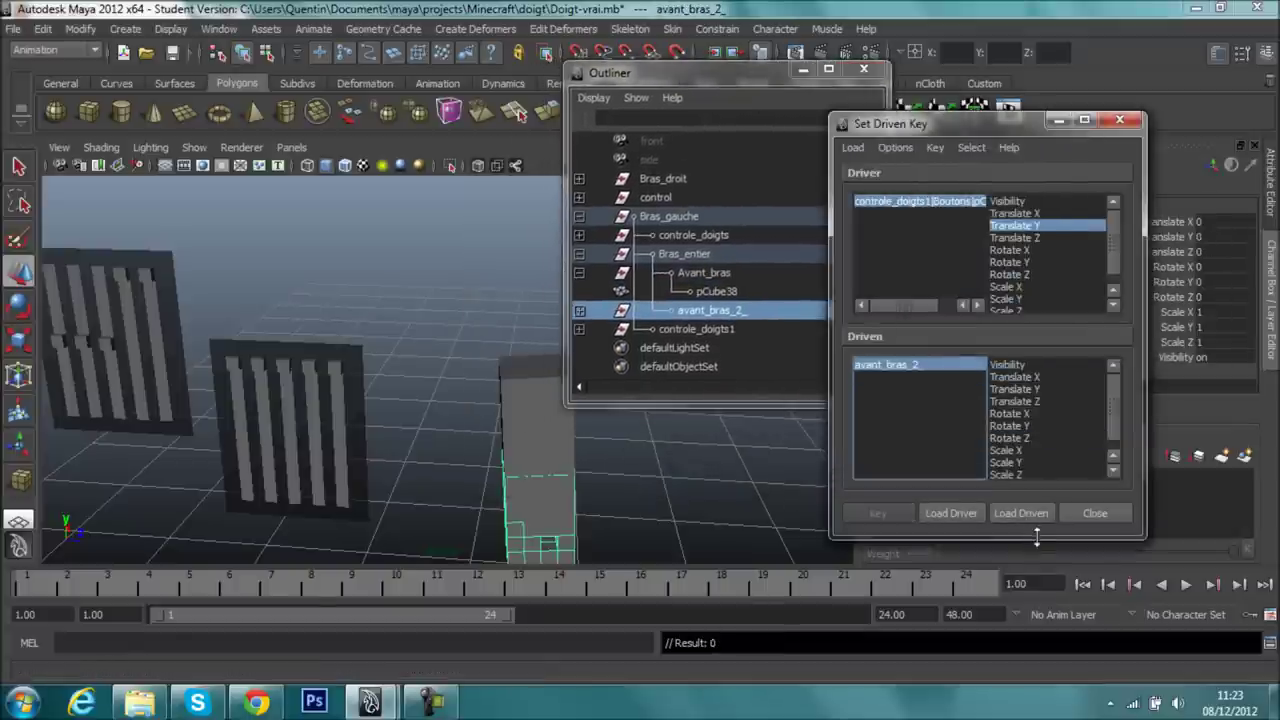
- Key avant_bras_2_'s resting Rotate Z, then push button pCube56 down and reselect avant_bras_2_
{"action": "left_click", "coordinate": [1043, 437]}
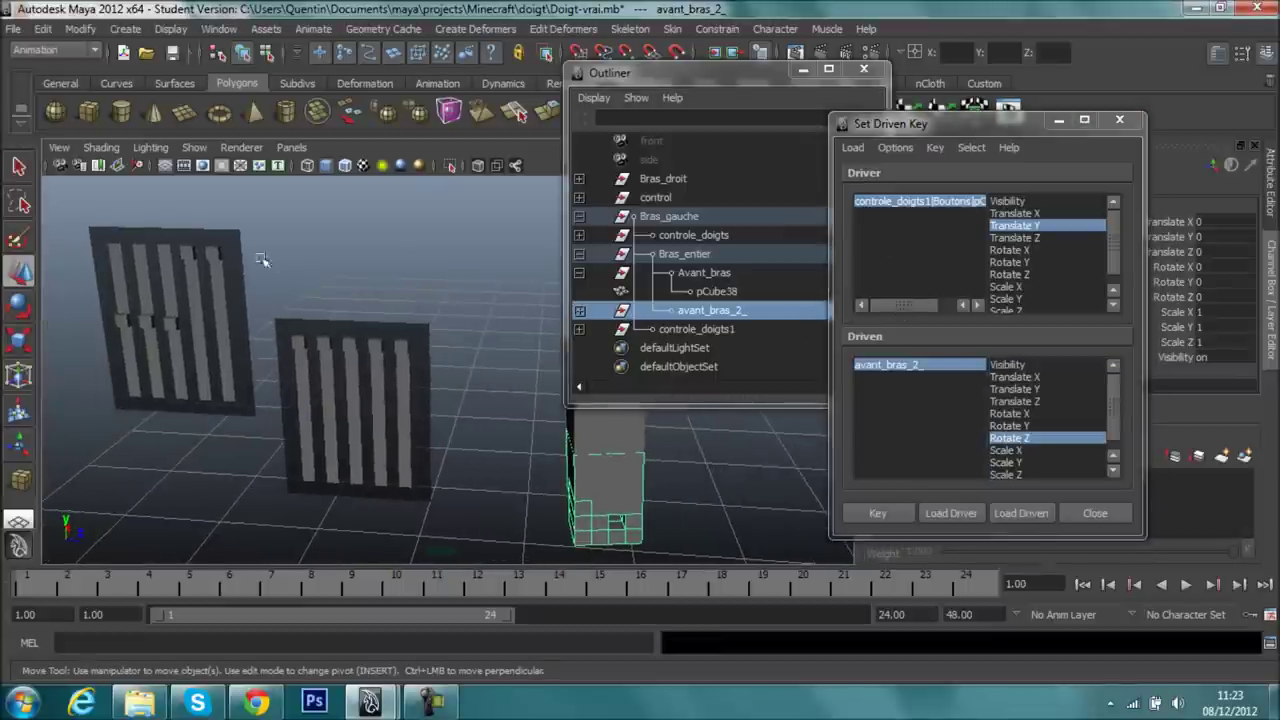
{"action": "left_click", "coordinate": [878, 512]}
{"action": "left_click", "coordinate": [884, 205]}
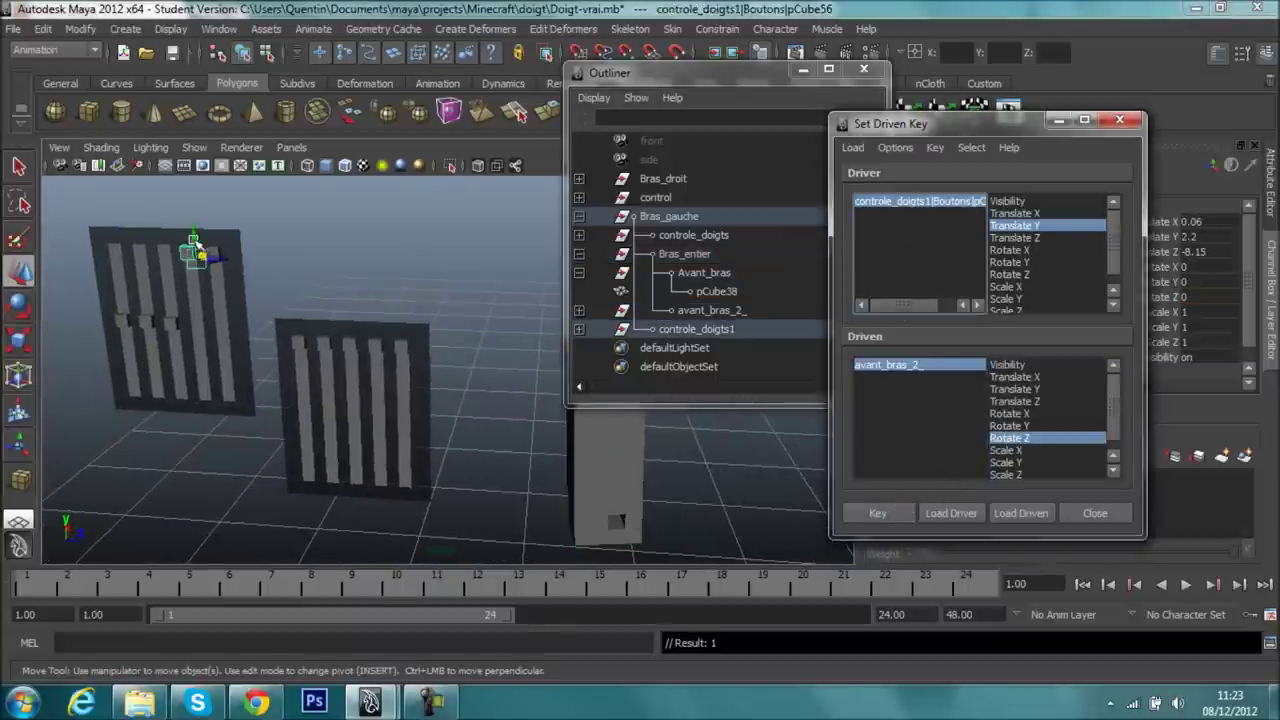
{"action": "left_click_drag", "start_coordinate": [195, 243], "coordinate": [205, 388]}
{"action": "left_click", "coordinate": [945, 366]}
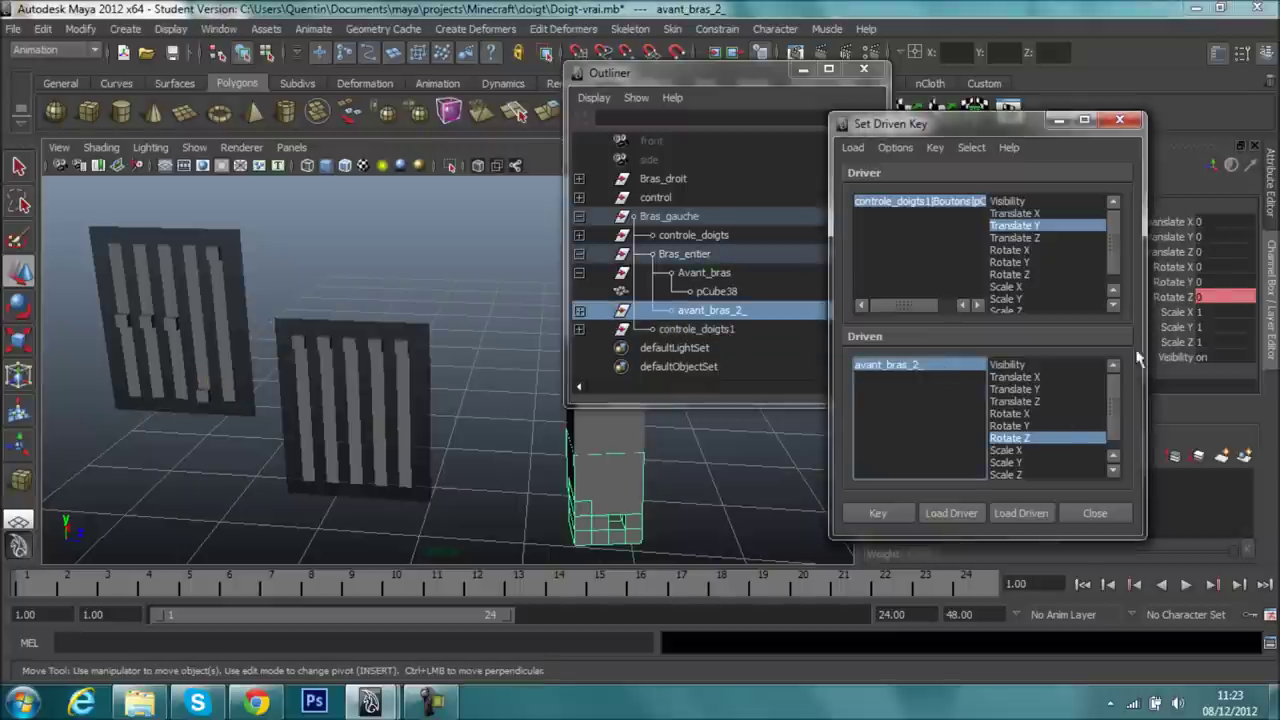
{"action": "left_click_drag", "start_coordinate": [775, 465], "coordinate": [610, 418], "text": "alt"}
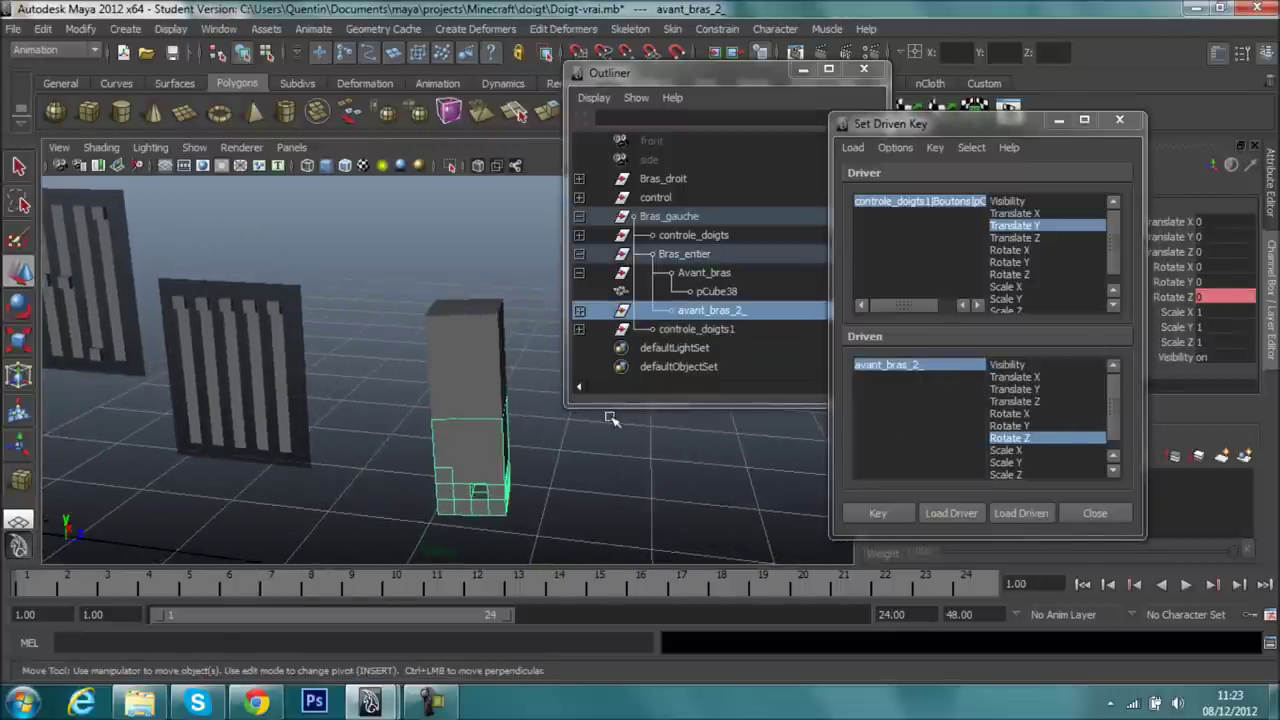
- Centre avant_bras_2_'s pivot and switch to pivot editing
{"action": "left_click", "coordinate": [80, 28]}
{"action": "left_click", "coordinate": [115, 204]}
{"action": "key", "text": "Insert"}
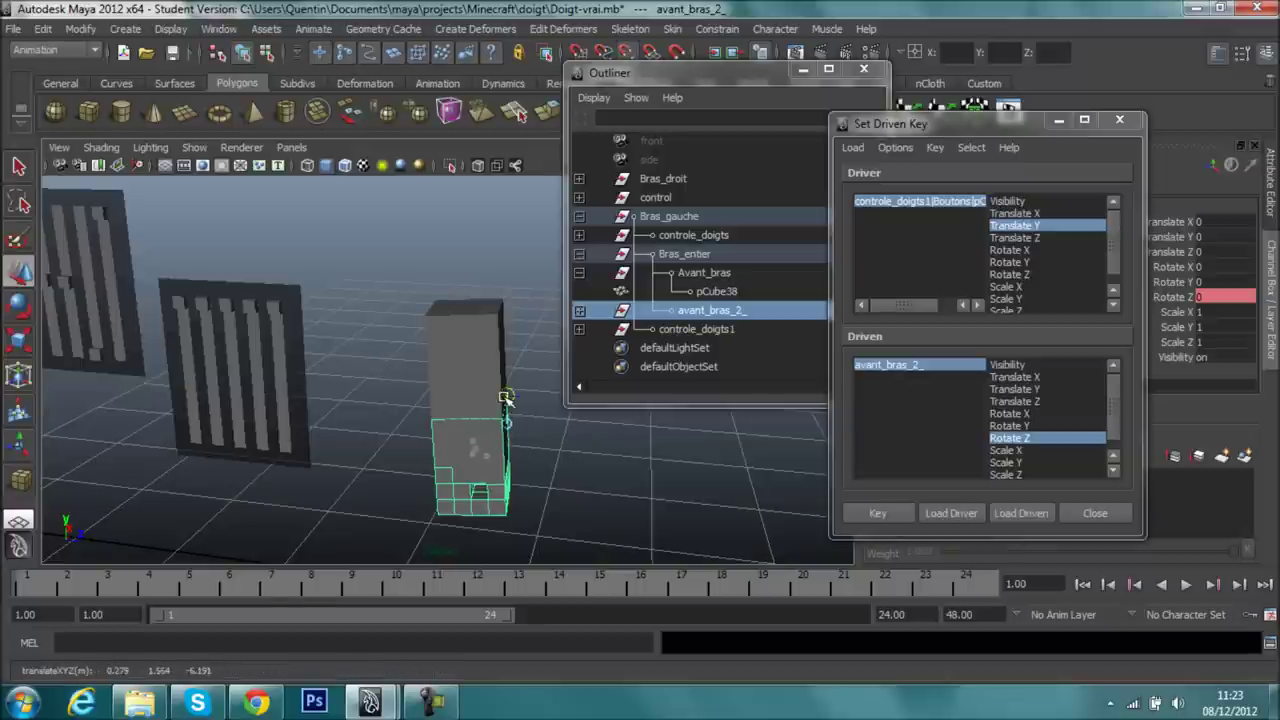
{"action": "mouse_move", "coordinate": [520, 415]}
{"action": "left_mouse_down", "text": "alt"}
{"action": "mouse_move", "coordinate": [386, 430]}
{"action": "mouse_move", "coordinate": [571, 457]}
{"action": "mouse_move", "coordinate": [480, 440]}
{"action": "left_mouse_up", "text": "alt"}
- Key avant_bras_2_'s Rotate Z at -90 and close the Set Driven Key window
{"action": "left_click", "coordinate": [1206, 297]}
{"action": "key", "text": "Return"}
{"action": "key", "text": "ctrl+z"}
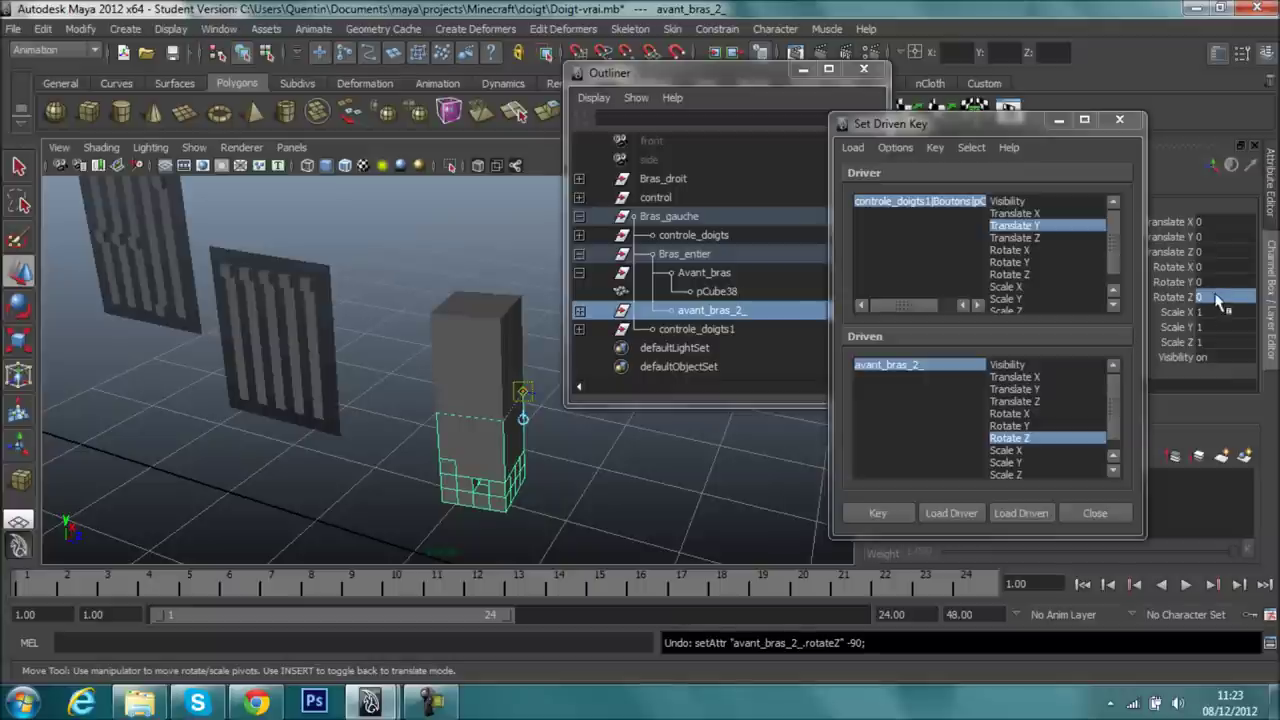
{"action": "left_click", "coordinate": [1219, 300]}
{"action": "type", "text": "-90"}
{"action": "key", "text": "Return"}
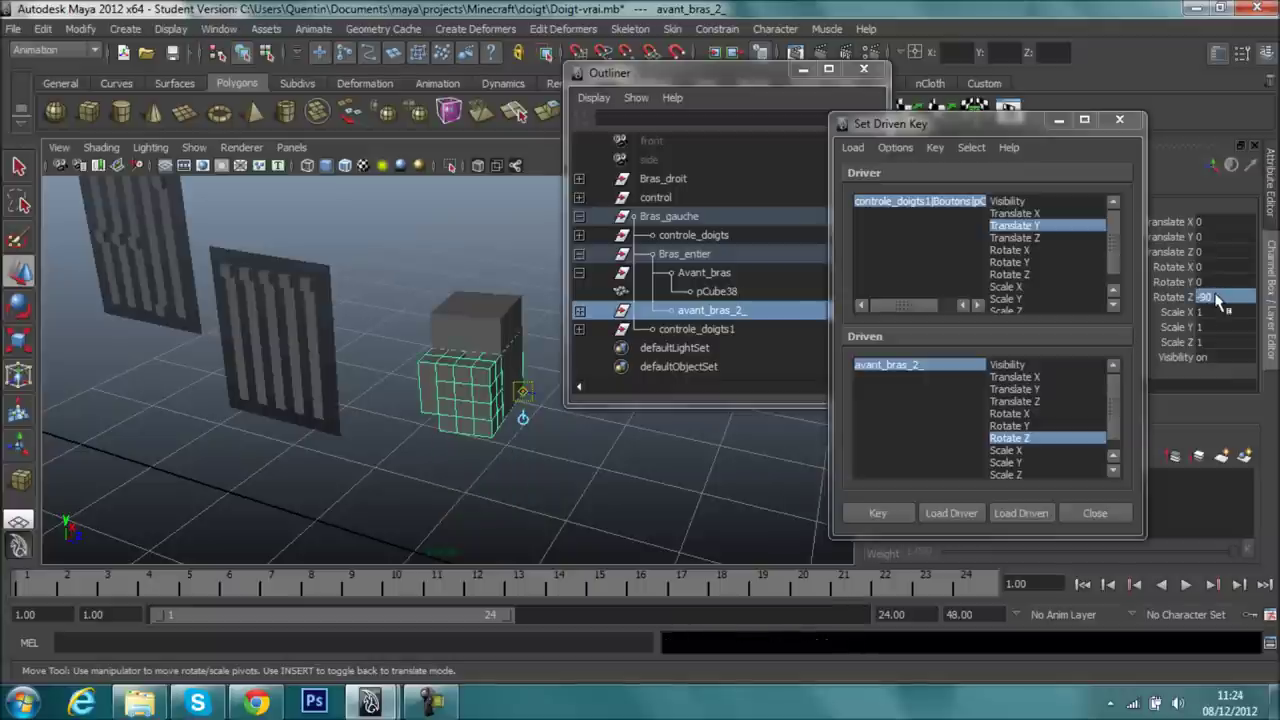
{"action": "left_click", "coordinate": [581, 591]}
{"action": "left_click_drag", "start_coordinate": [558, 590], "coordinate": [40, 590]}
{"action": "mouse_move", "coordinate": [524, 392]}
{"action": "left_mouse_down", "text": "alt"}
{"action": "mouse_move", "coordinate": [671, 501]}
{"action": "mouse_move", "coordinate": [516, 451]}
{"action": "mouse_move", "coordinate": [243, 434]}
{"action": "mouse_move", "coordinate": [491, 508]}
{"action": "mouse_move", "coordinate": [463, 543]}
{"action": "mouse_move", "coordinate": [514, 471]}
{"action": "mouse_move", "coordinate": [645, 505]}
{"action": "left_mouse_up", "text": "alt"}
{"action": "left_click", "coordinate": [877, 513]}
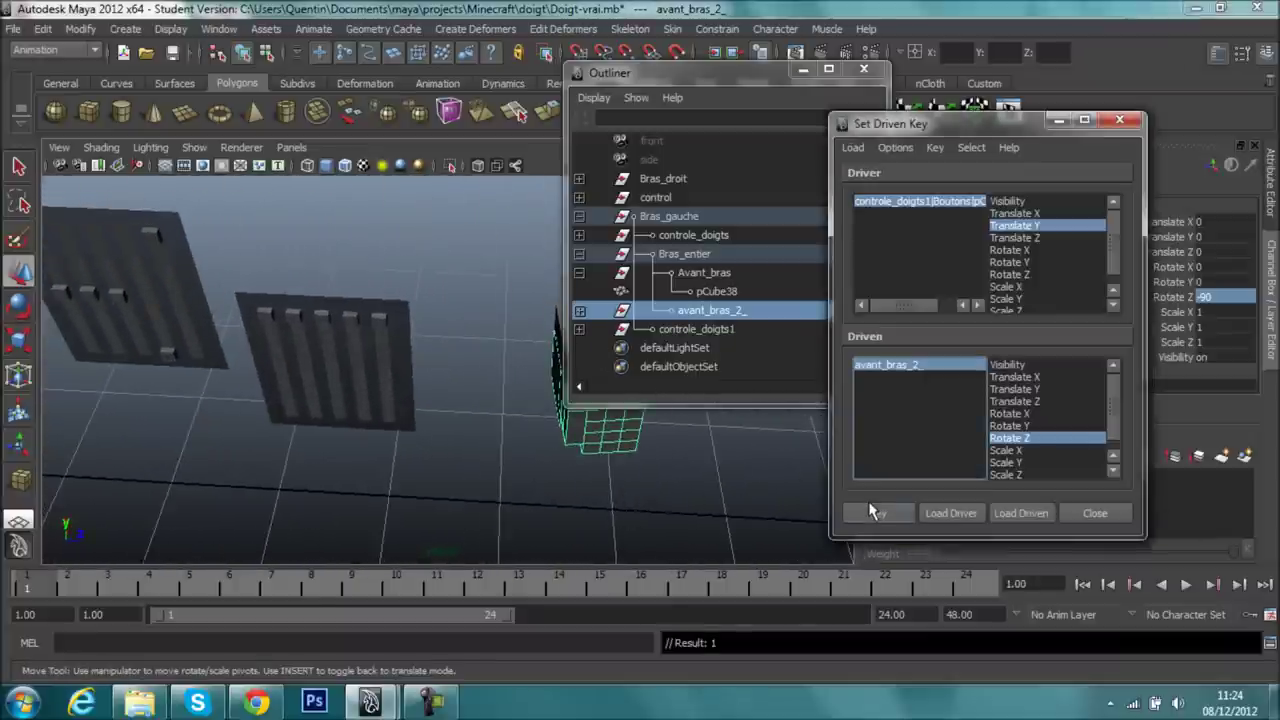
{"action": "left_click", "coordinate": [1120, 122]}
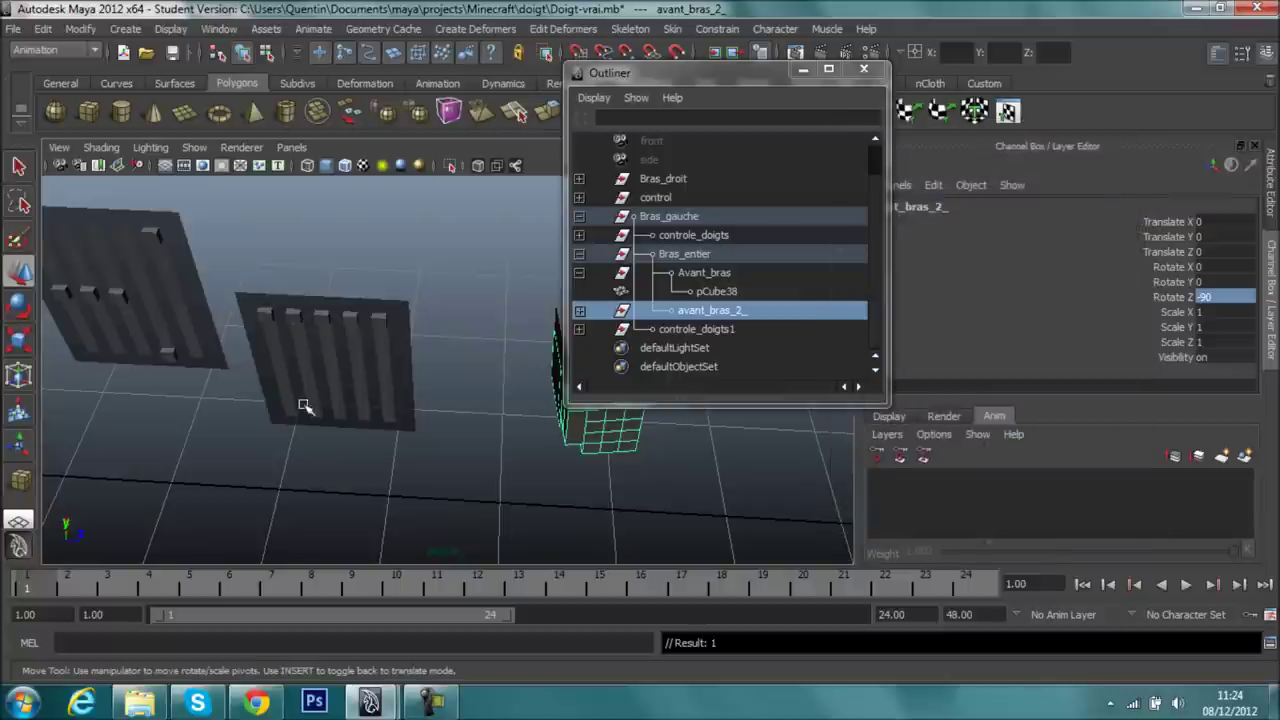
- Slide a small left-panel button up and down to test the arm bending
{"action": "left_click", "coordinate": [168, 354]}
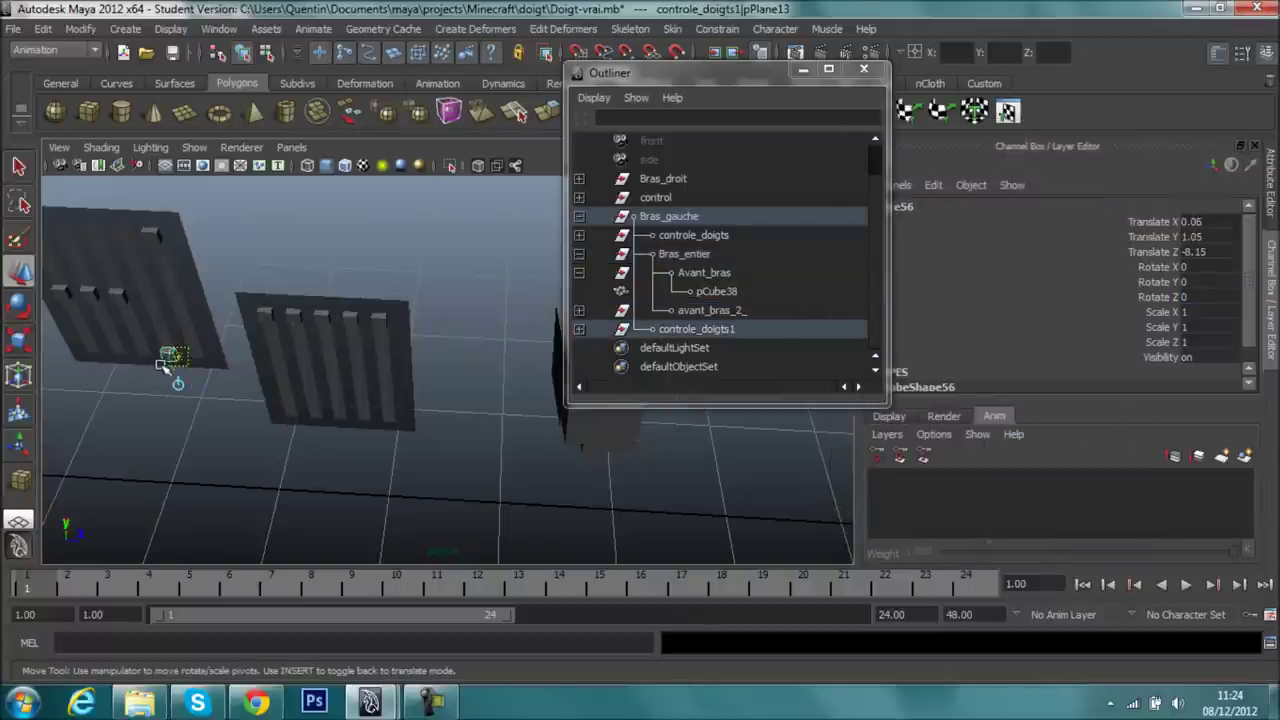
{"action": "key", "text": "Insert"}
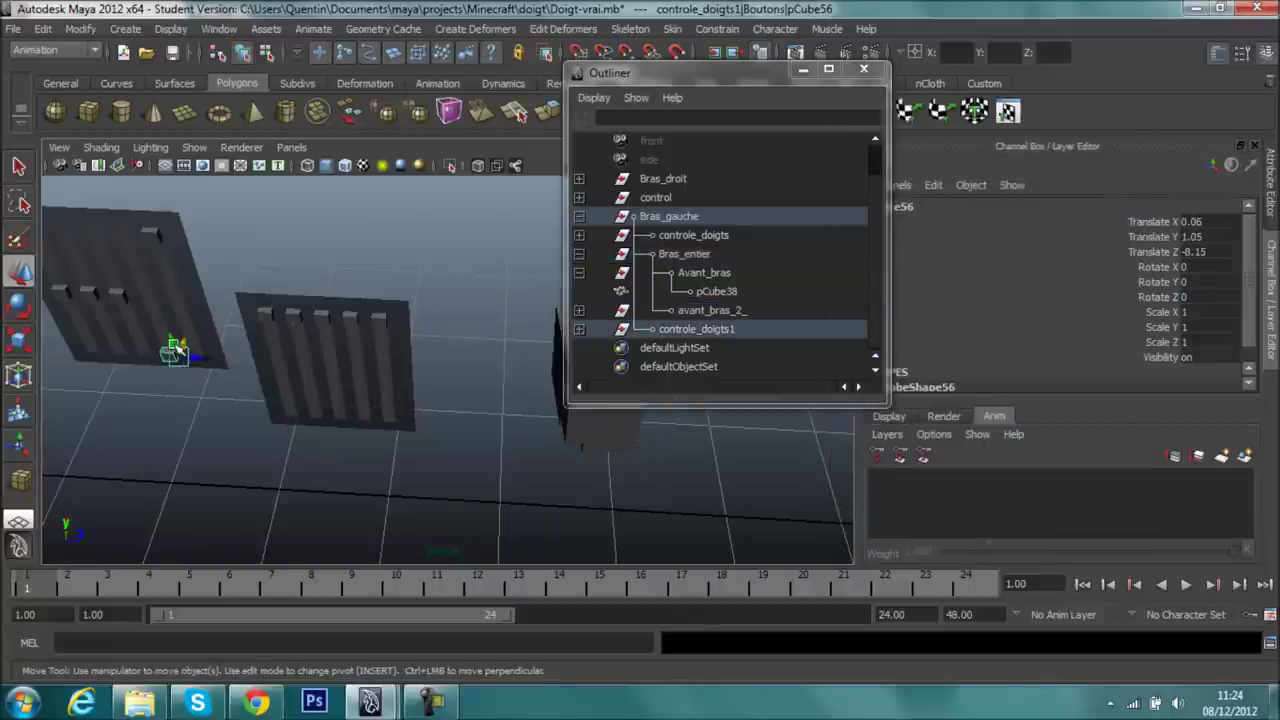
{"action": "left_click_drag", "start_coordinate": [175, 350], "coordinate": [160, 312]}
{"action": "left_click_drag", "start_coordinate": [286, 457], "coordinate": [345, 415], "text": "alt"}
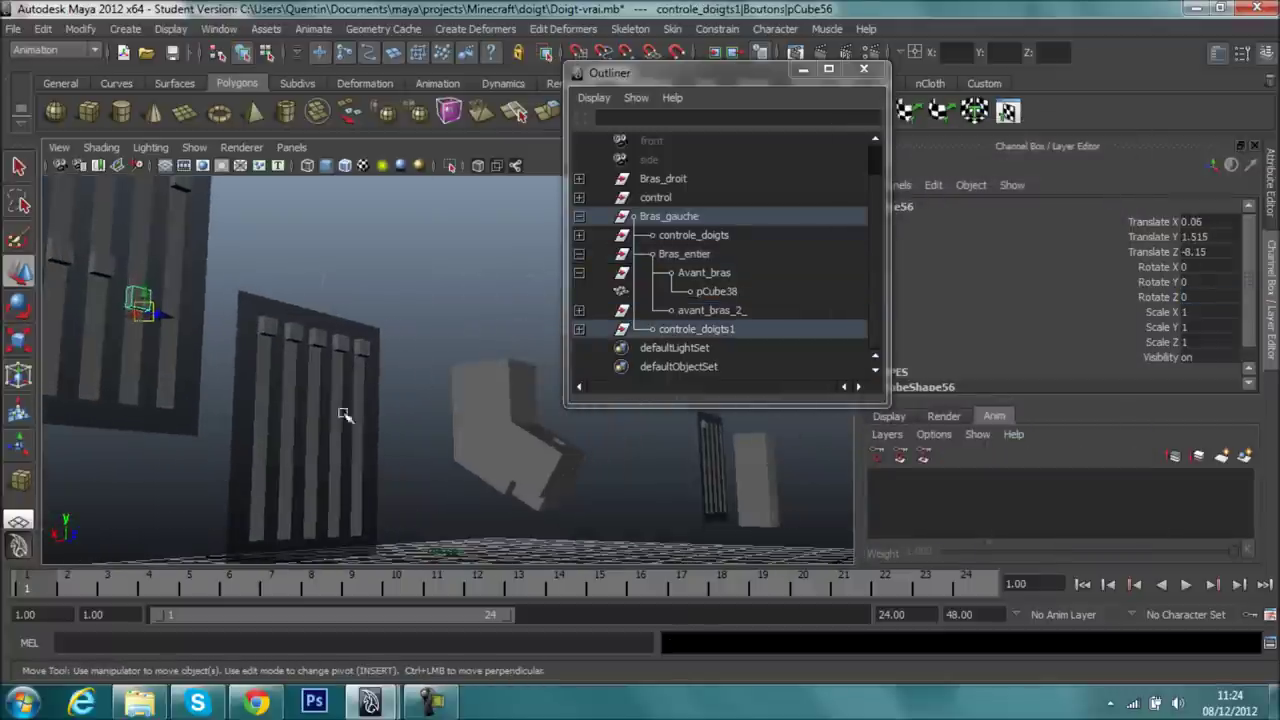
{"action": "mouse_move", "coordinate": [145, 288]}
{"action": "left_mouse_down"}
{"action": "mouse_move", "coordinate": [188, 248]}
{"action": "mouse_move", "coordinate": [203, 328]}
{"action": "mouse_move", "coordinate": [200, 260]}
{"action": "mouse_move", "coordinate": [275, 318]}
{"action": "left_mouse_up"}
{"action": "right_click_drag", "start_coordinate": [275, 318], "coordinate": [651, 471], "text": "alt"}
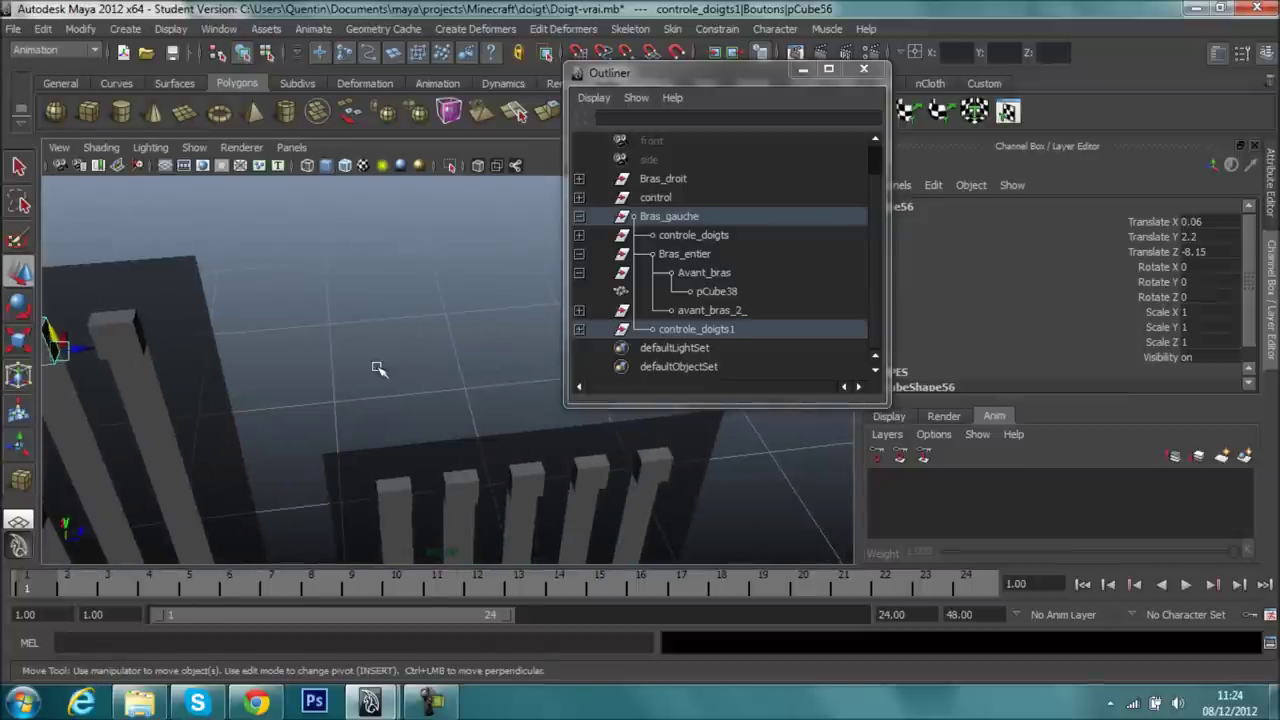
- Pick through the panel bars and scale large panel pPlane7 to Scale Z 0.503
{"action": "left_click", "coordinate": [377, 366]}
{"action": "left_click", "coordinate": [130, 343]}
{"action": "left_click_drag", "start_coordinate": [130, 343], "coordinate": [228, 362], "text": "alt"}
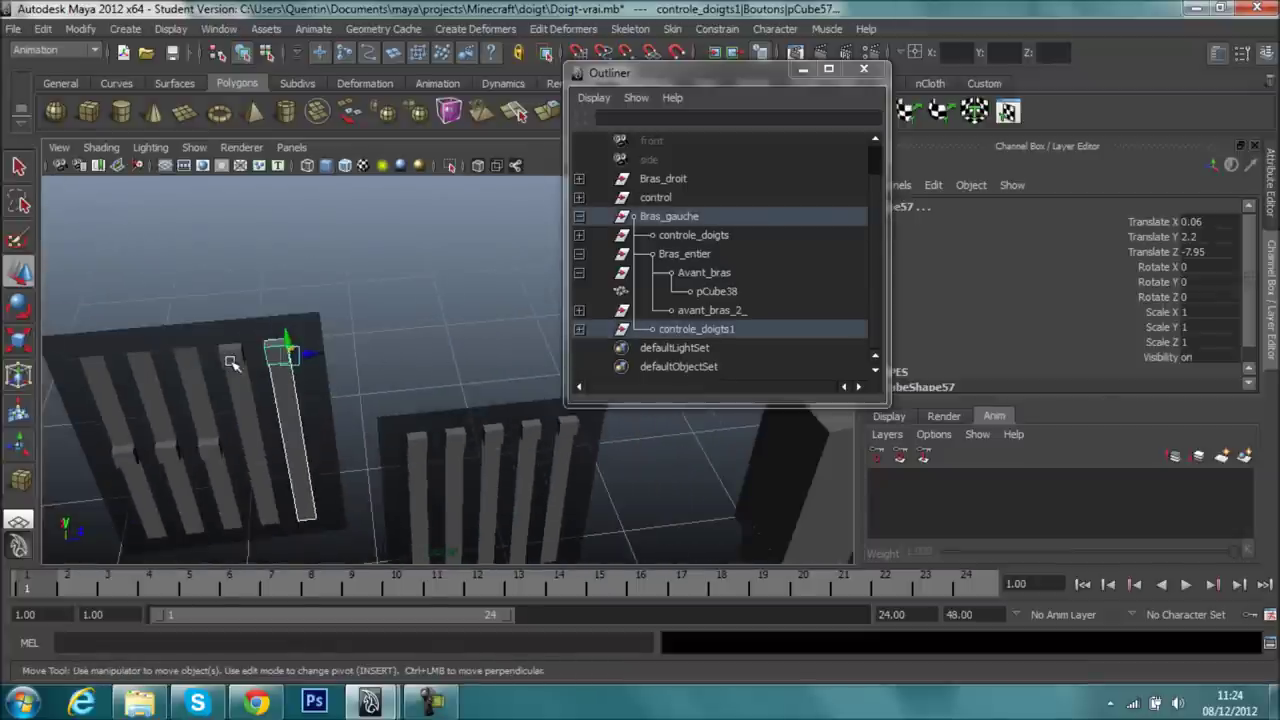
{"action": "left_click", "coordinate": [230, 362]}
{"action": "left_click", "coordinate": [285, 378]}
{"action": "left_click_drag", "start_coordinate": [306, 363], "coordinate": [362, 270], "text": "alt"}
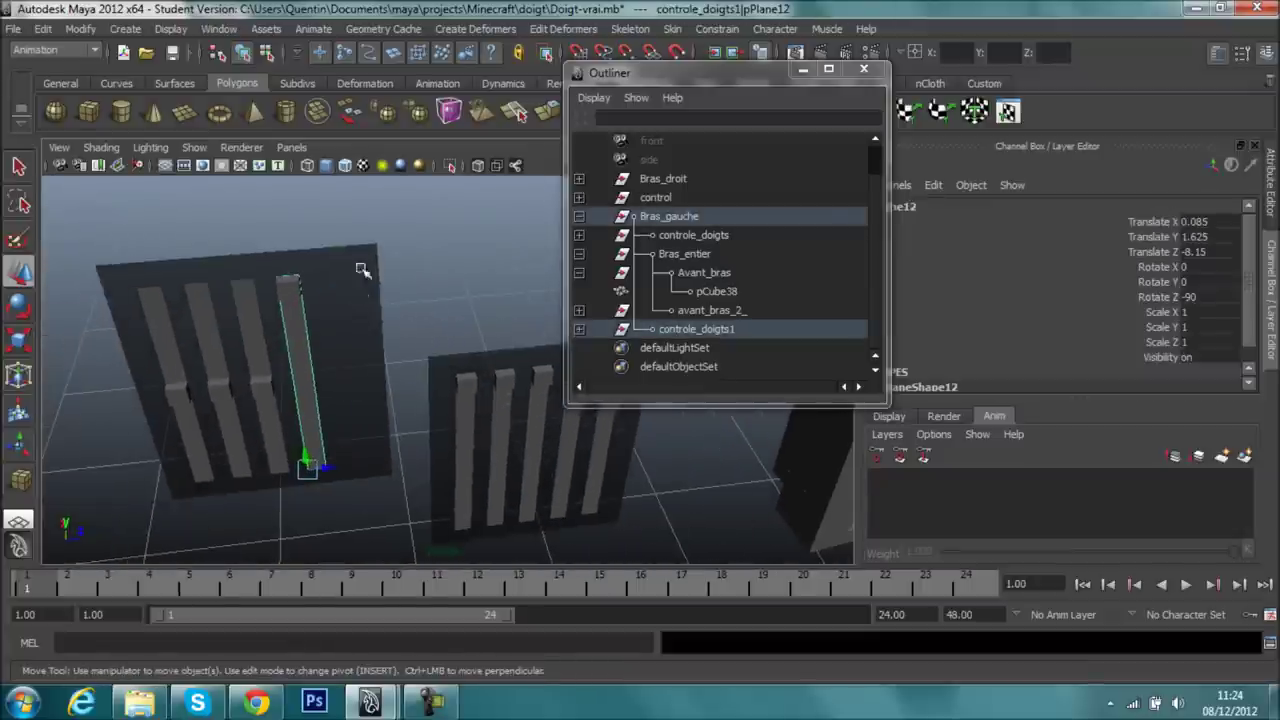
{"action": "left_click", "coordinate": [275, 366]}
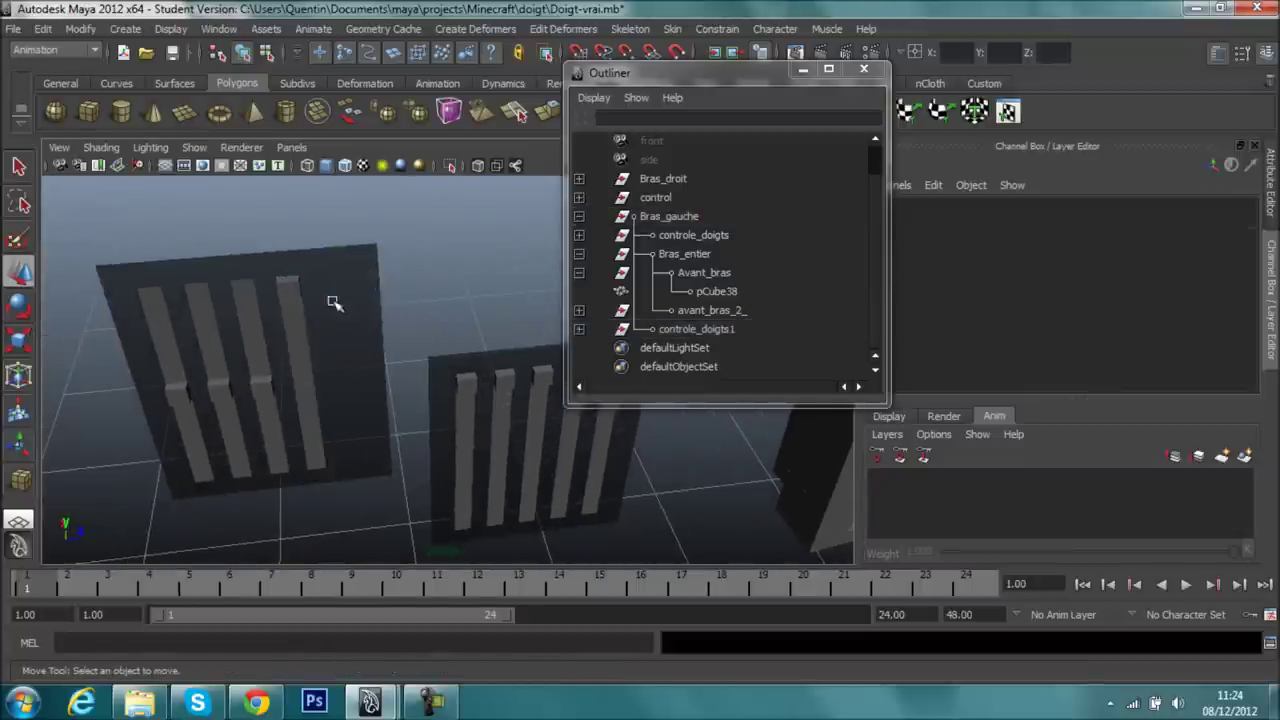
{"action": "left_click", "coordinate": [140, 366]}
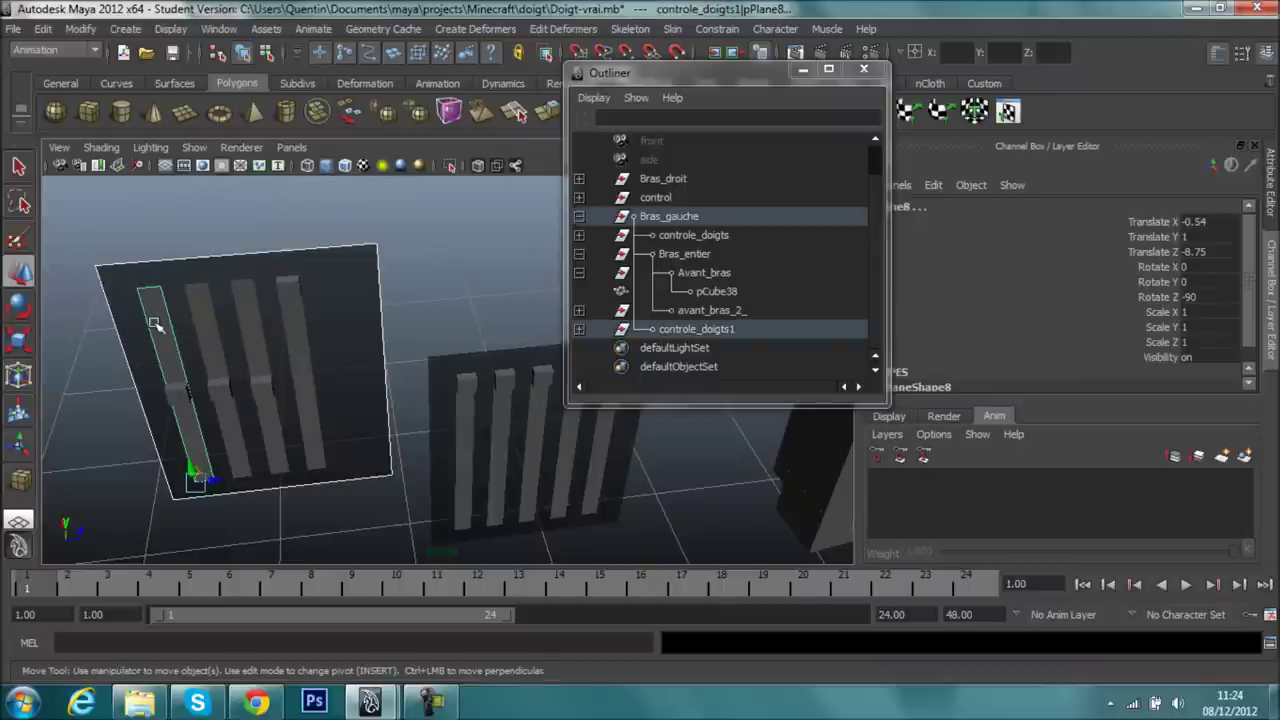
{"action": "left_click", "coordinate": [154, 323]}
{"action": "key", "text": "r"}
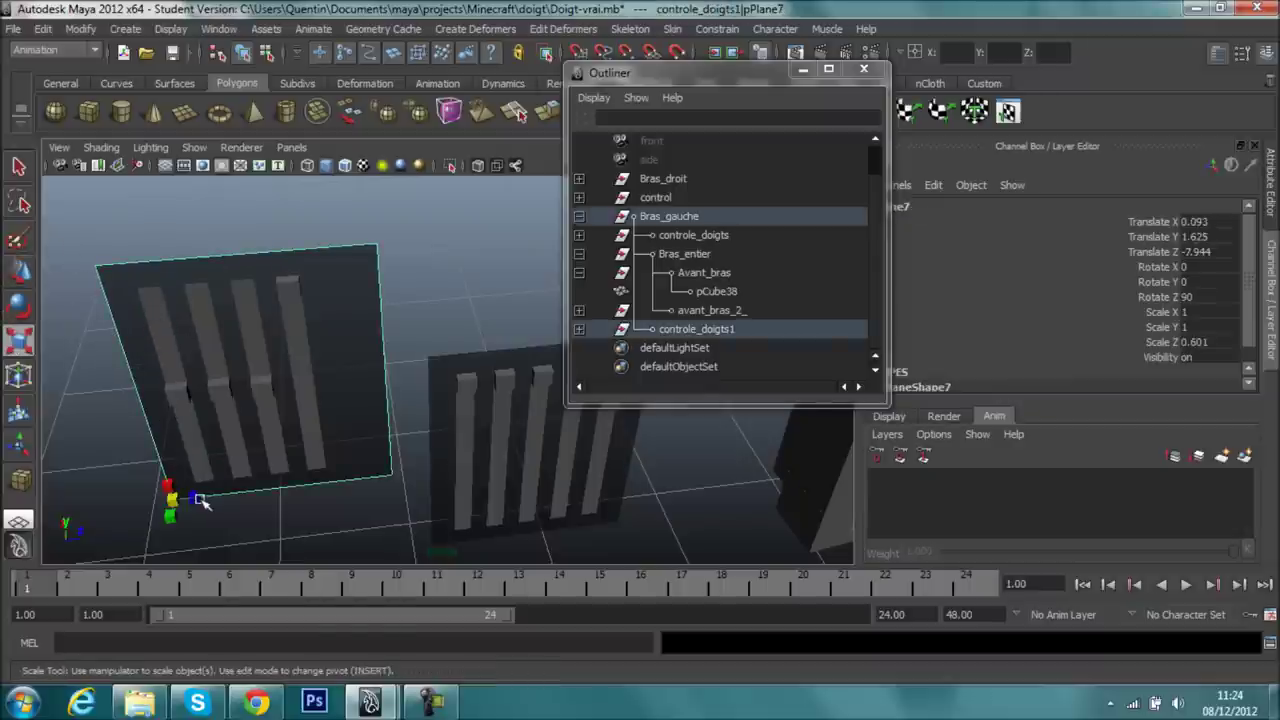
{"action": "left_click_drag", "start_coordinate": [203, 499], "coordinate": [180, 498]}
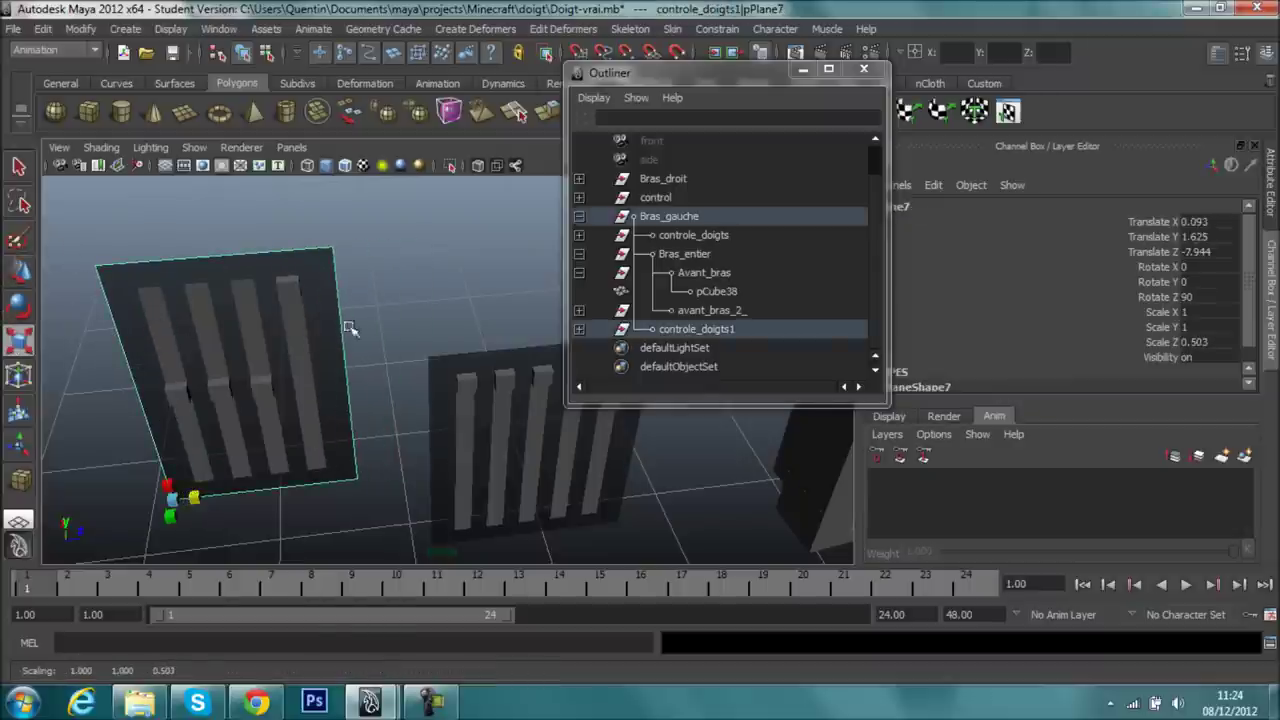
- Clear the selection and minimize the Outliner
{"action": "left_click", "coordinate": [400, 305]}
{"action": "mouse_move", "coordinate": [437, 266]}
{"action": "left_mouse_down", "text": "alt"}
{"action": "mouse_move", "coordinate": [410, 226]}
{"action": "mouse_move", "coordinate": [443, 371]}
{"action": "left_mouse_up", "text": "alt"}
{"action": "left_click", "coordinate": [810, 75]}
{"action": "scroll", "coordinate": [572, 345], "scroll_direction": "up", "scroll_amount": 3}
{"action": "mouse_move", "coordinate": [574, 331]}
{"action": "left_mouse_down", "text": "alt"}
{"action": "mouse_move", "coordinate": [493, 336]}
{"action": "mouse_move", "coordinate": [503, 389]}
{"action": "left_mouse_up", "text": "alt"}
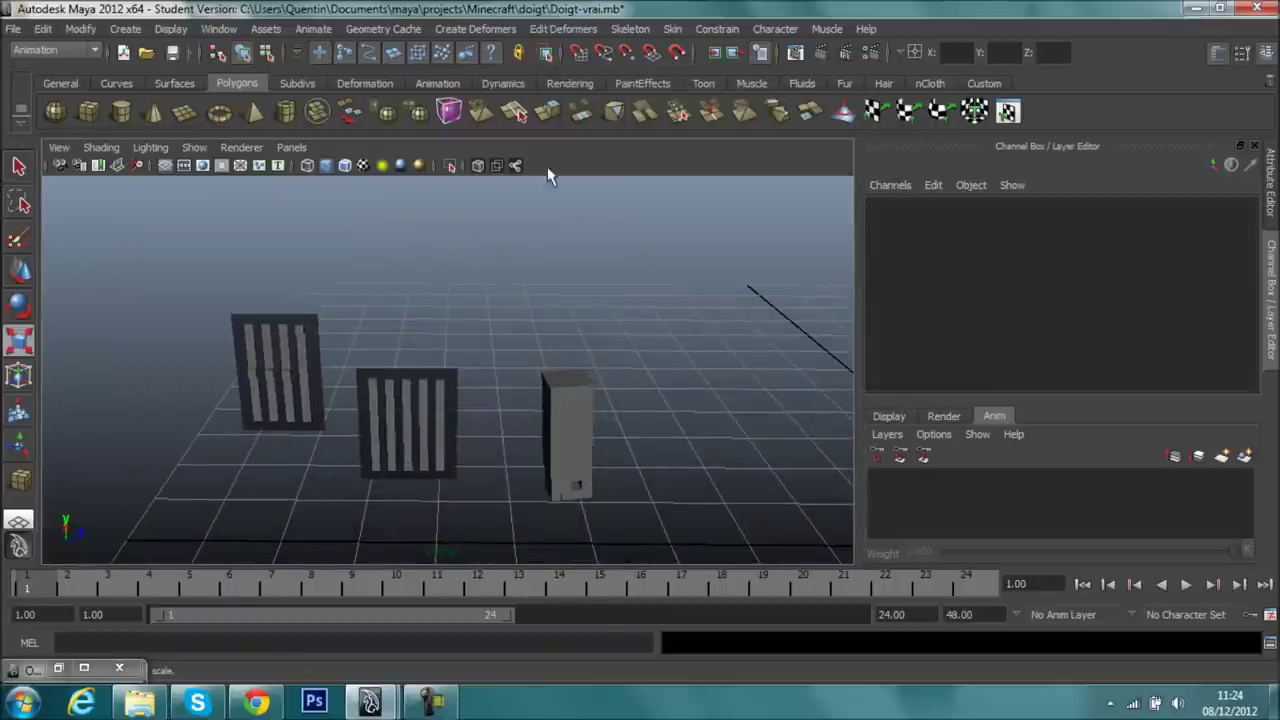
- Select pCube55 with the Move tool and set its Translate Y to 1.65
{"action": "scroll", "coordinate": [443, 286], "scroll_direction": "up", "scroll_amount": 3}
{"action": "left_click_drag", "start_coordinate": [443, 286], "coordinate": [349, 331], "text": "alt"}
{"action": "left_click", "coordinate": [303, 358]}
{"action": "key", "text": "w"}
{"action": "double_click", "coordinate": [1198, 237]}
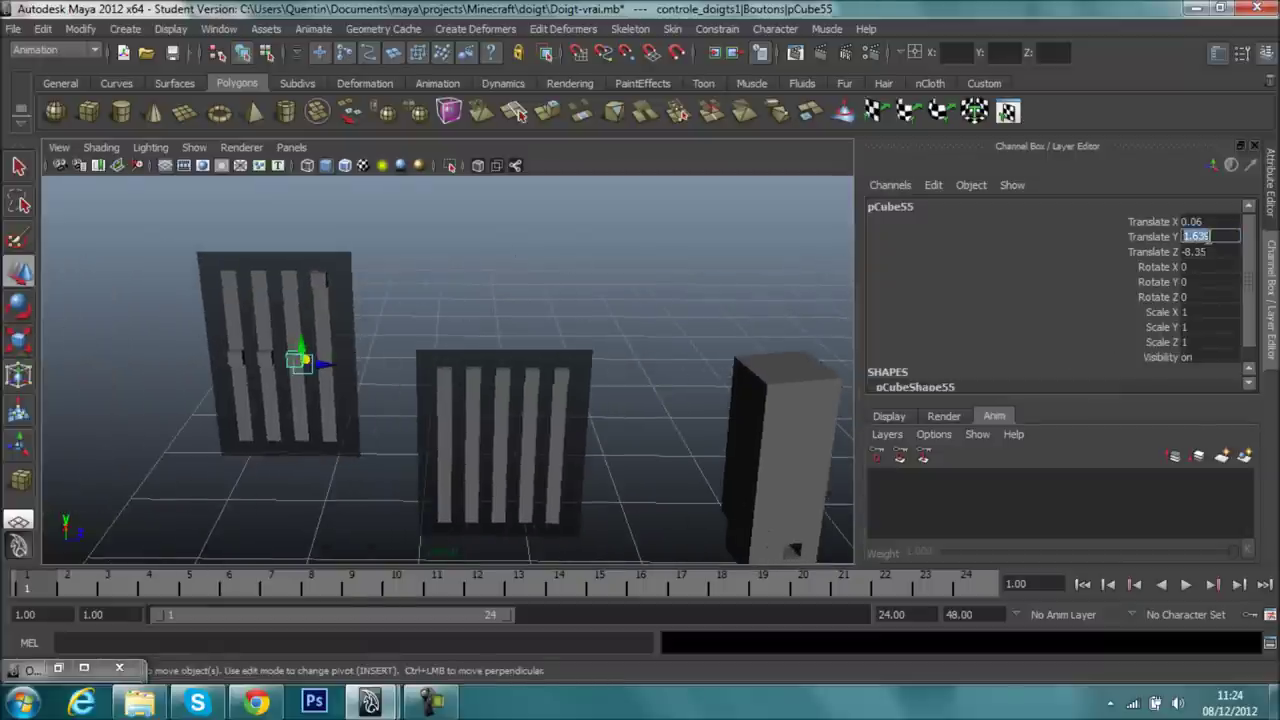
{"action": "type", "text": "1.65"}
{"action": "key", "text": "Return"}
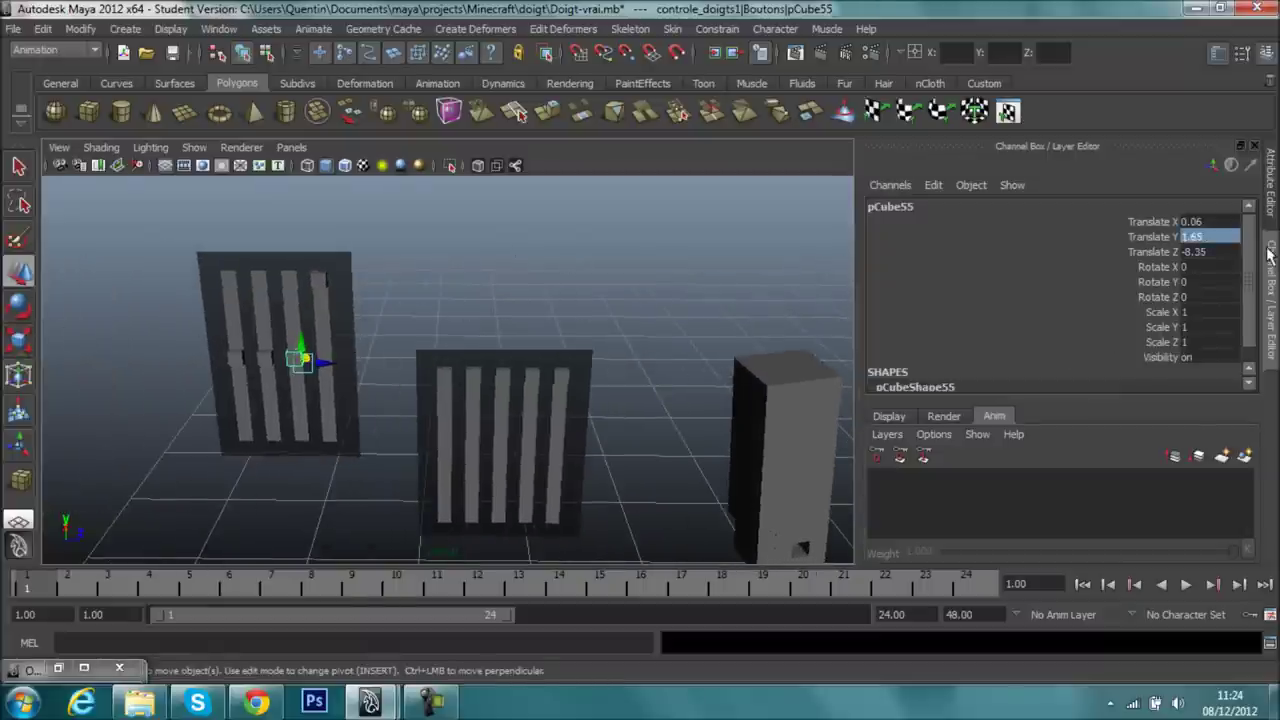
- Push the button up to tip the block upright, reset to 1.65, then raise to 2.2
{"action": "mouse_move", "coordinate": [548, 335]}
{"action": "left_mouse_down", "text": "alt"}
{"action": "mouse_move", "coordinate": [643, 286]}
{"action": "mouse_move", "coordinate": [372, 395]}
{"action": "mouse_move", "coordinate": [383, 430]}
{"action": "left_mouse_up", "text": "alt"}
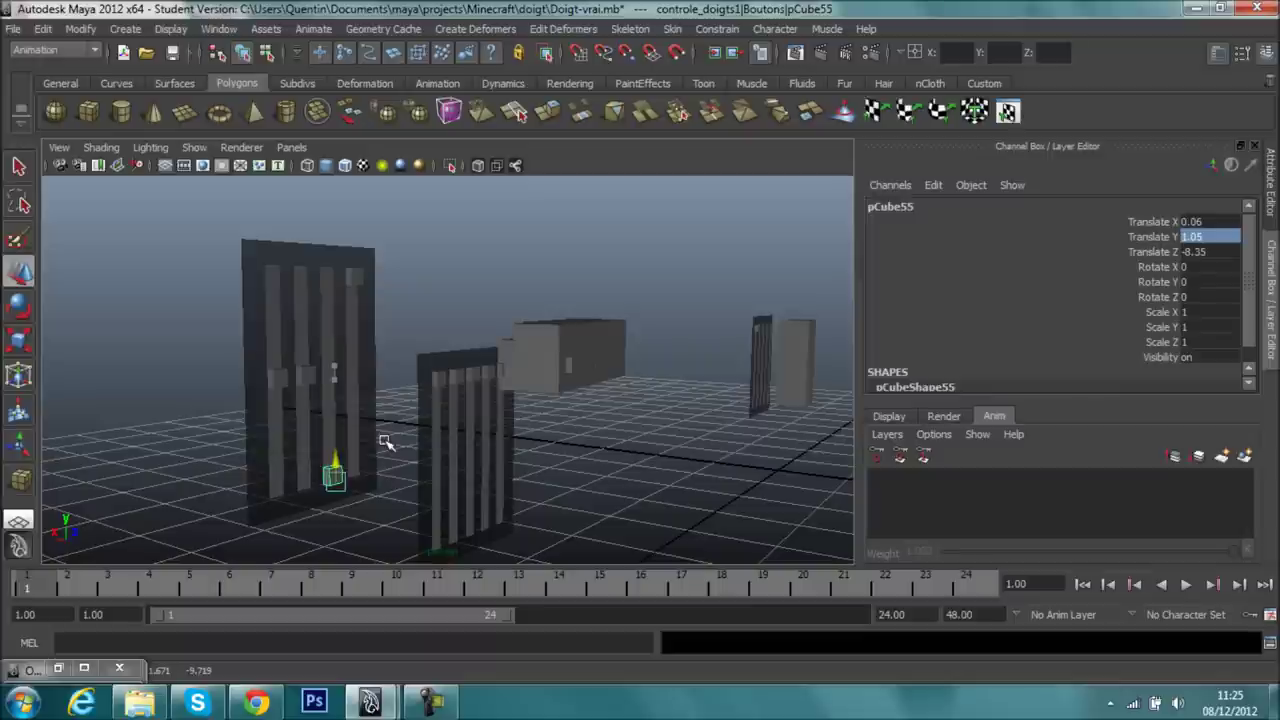
{"action": "middle_click_drag", "start_coordinate": [385, 443], "coordinate": [405, 343]}
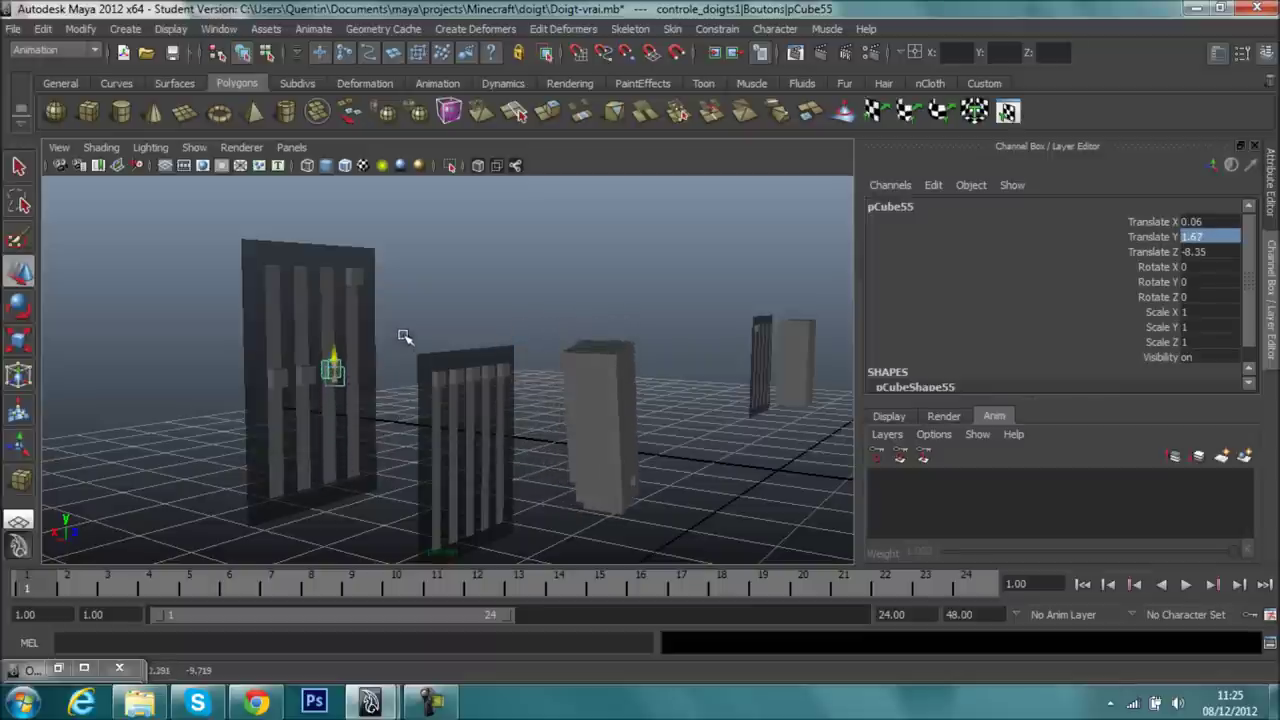
{"action": "double_click", "coordinate": [1200, 237]}
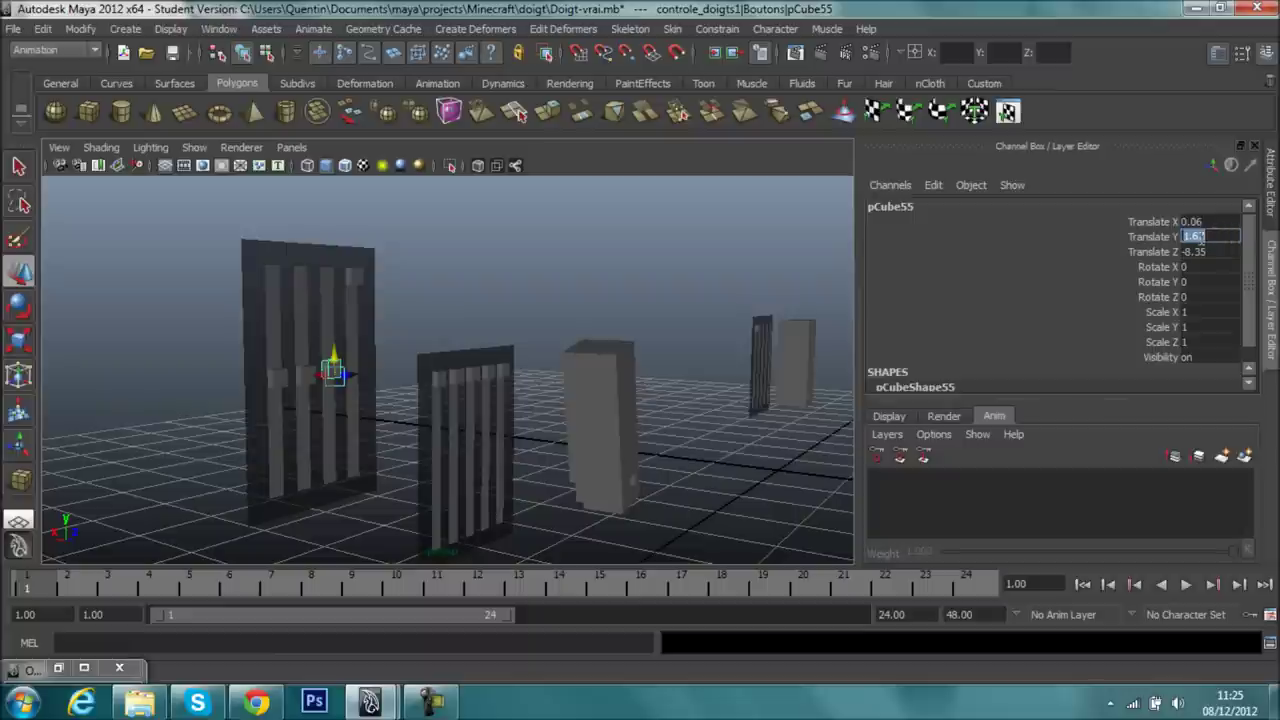
{"action": "type", "text": "5"}
{"action": "key", "text": "Return"}
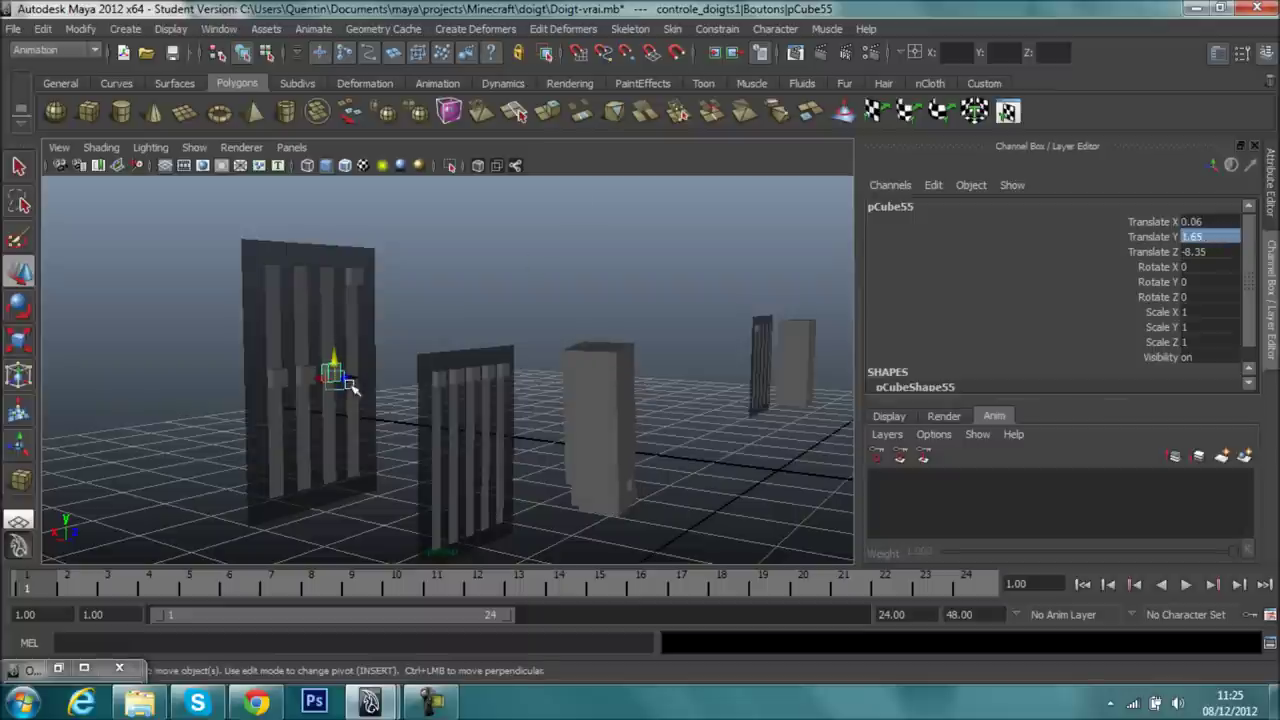
{"action": "mouse_move", "coordinate": [343, 349]}
{"action": "left_mouse_down"}
{"action": "mouse_move", "coordinate": [349, 319]}
{"action": "mouse_move", "coordinate": [372, 448]}
{"action": "left_mouse_up"}
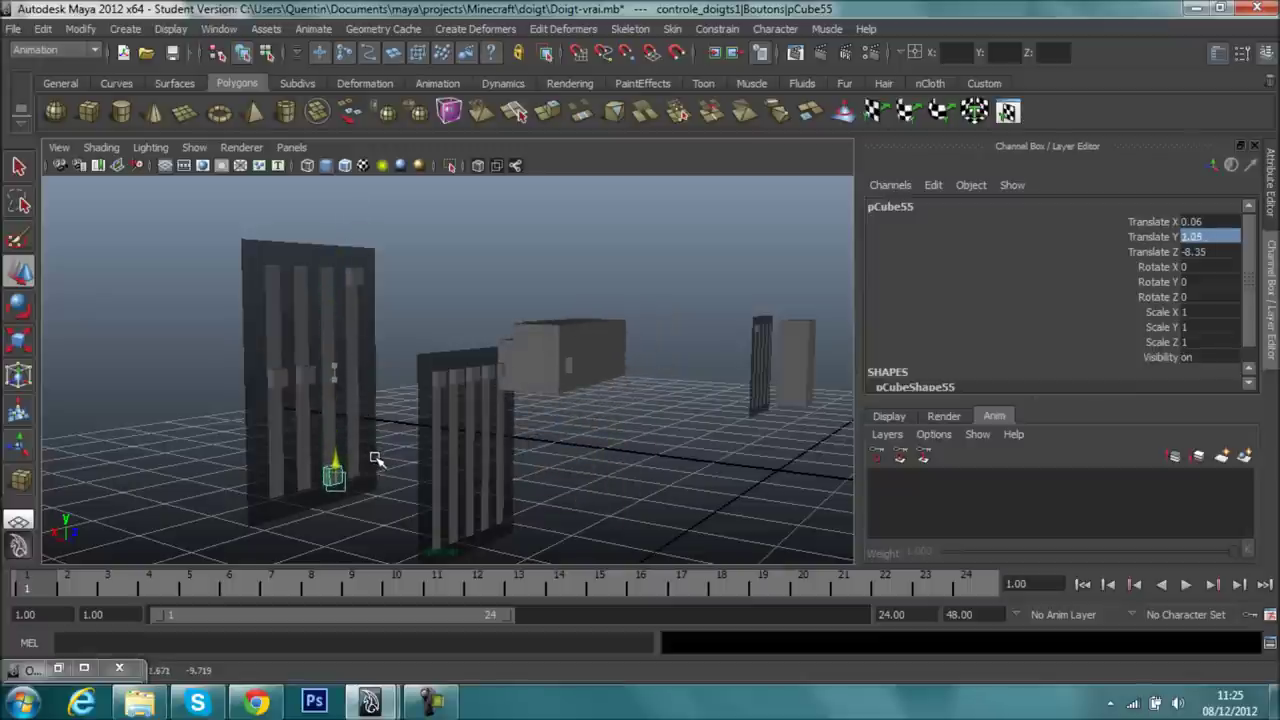
{"action": "mouse_move", "coordinate": [376, 458]}
{"action": "left_mouse_down"}
{"action": "mouse_move", "coordinate": [396, 178]}
{"action": "mouse_move", "coordinate": [362, 403]}
{"action": "left_mouse_up"}
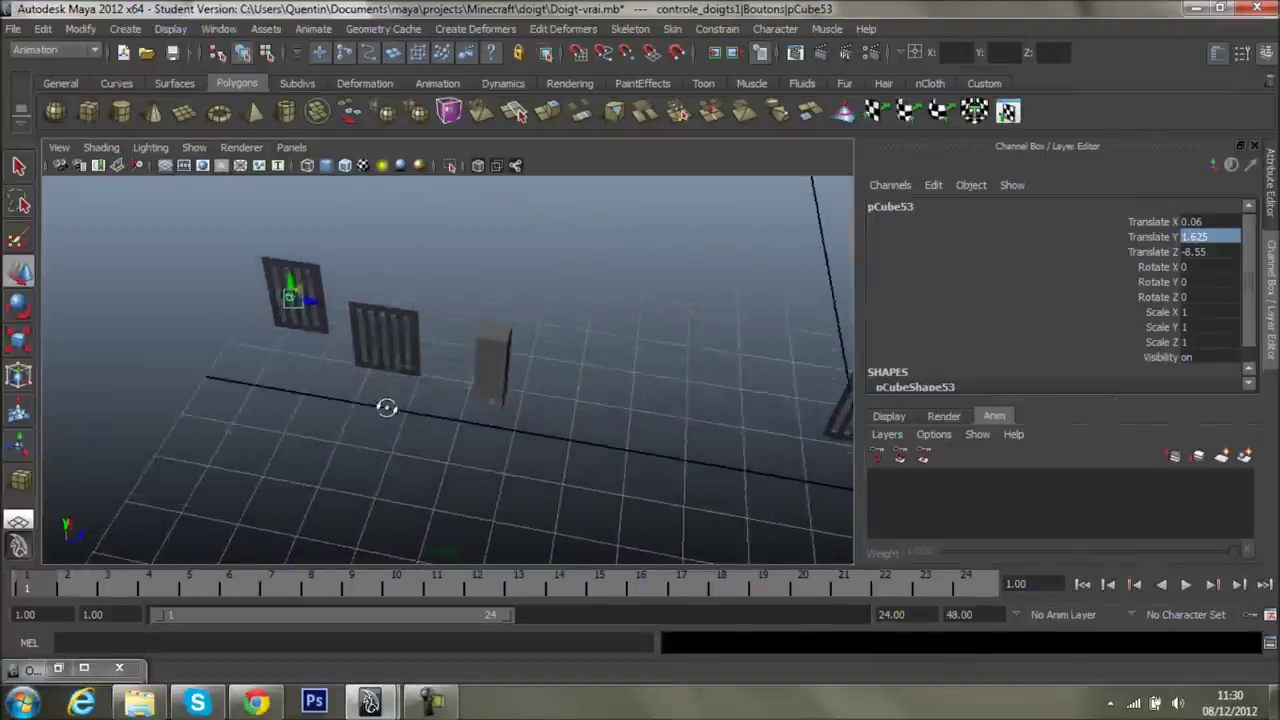
{"action": "mouse_move", "coordinate": [386, 409]}
{"action": "left_mouse_down", "text": "alt"}
{"action": "mouse_move", "coordinate": [443, 463]}
{"action": "mouse_move", "coordinate": [543, 403]}
{"action": "mouse_move", "coordinate": [653, 370]}
{"action": "mouse_move", "coordinate": [757, 386]}
{"action": "mouse_move", "coordinate": [546, 346]}
{"action": "mouse_move", "coordinate": [443, 357]}
{"action": "mouse_move", "coordinate": [340, 413]}
{"action": "mouse_move", "coordinate": [434, 423]}
{"action": "mouse_move", "coordinate": [477, 360]}
{"action": "mouse_move", "coordinate": [339, 361]}
{"action": "mouse_move", "coordinate": [600, 340]}
{"action": "left_mouse_up", "text": "alt"}
{"action": "scroll", "coordinate": [477, 358], "scroll_direction": "up", "scroll_amount": 3}
{"action": "left_click", "coordinate": [698, 256]}
{"action": "mouse_move", "coordinate": [671, 306]}
{"action": "left_mouse_down", "text": "alt"}
{"action": "mouse_move", "coordinate": [629, 277]}
{"action": "mouse_move", "coordinate": [334, 274]}
{"action": "mouse_move", "coordinate": [452, 309]}
{"action": "left_mouse_up", "text": "alt"}
{"action": "scroll", "coordinate": [452, 309], "scroll_direction": "down", "scroll_amount": 3}
{"action": "left_click_drag", "start_coordinate": [403, 374], "coordinate": [586, 429], "text": "alt"}
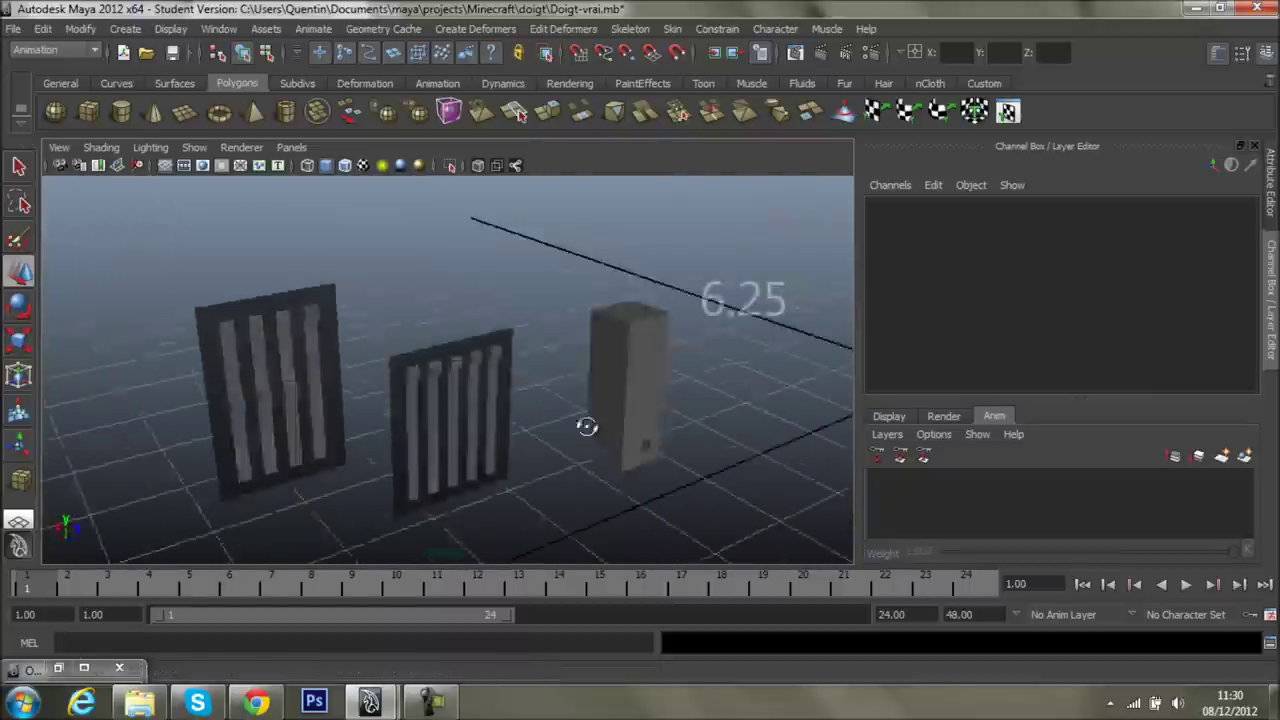
{"action": "left_click_drag", "start_coordinate": [522, 401], "coordinate": [397, 375], "text": "alt"}
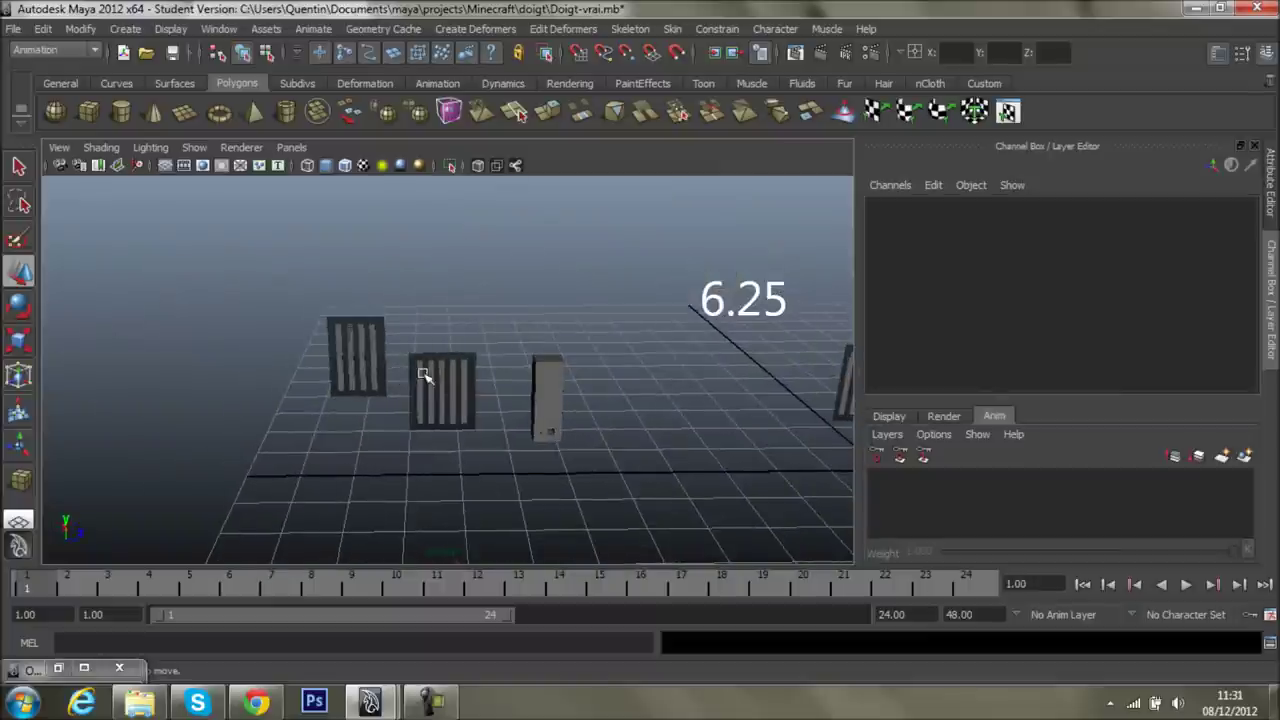
{"action": "mouse_move", "coordinate": [654, 374]}
{"action": "left_mouse_down", "text": "alt"}
{"action": "mouse_move", "coordinate": [477, 403]}
{"action": "mouse_move", "coordinate": [403, 400]}
{"action": "mouse_move", "coordinate": [318, 429]}
{"action": "mouse_move", "coordinate": [526, 354]}
{"action": "mouse_move", "coordinate": [557, 403]}
{"action": "left_mouse_up", "text": "alt"}
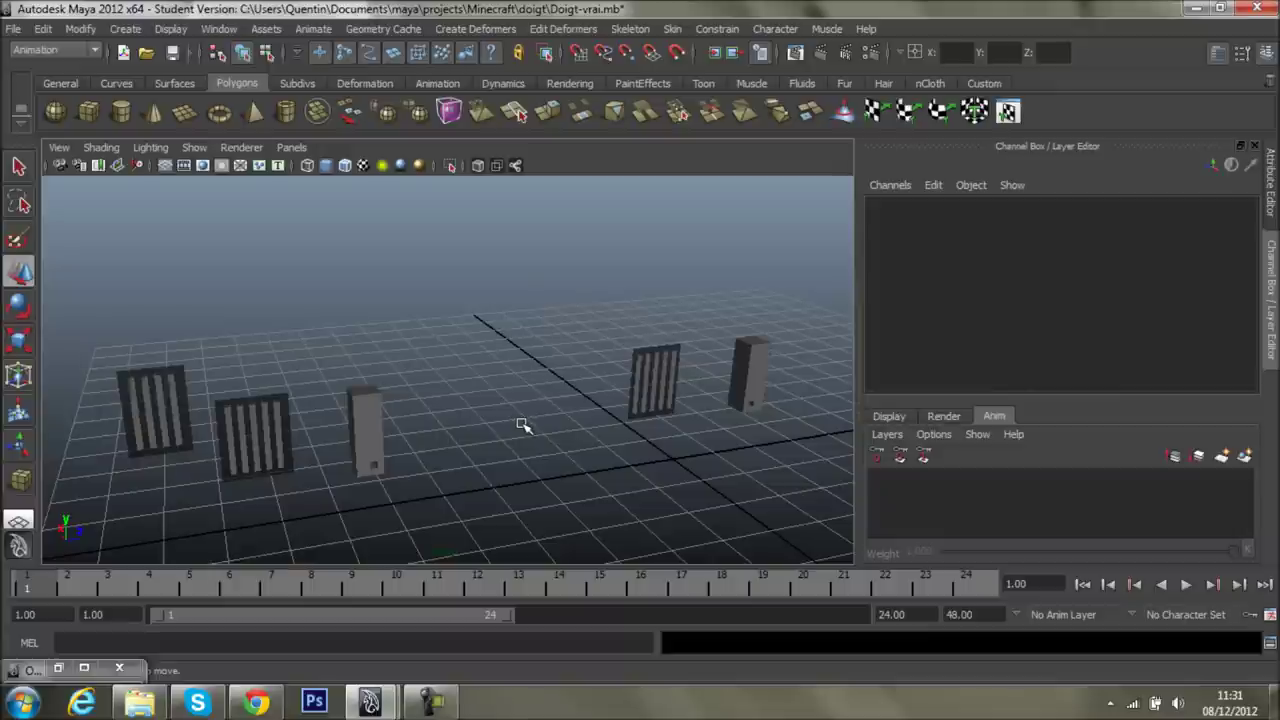
{"action": "mouse_move", "coordinate": [429, 423]}
{"action": "left_mouse_down", "text": "alt"}
{"action": "mouse_move", "coordinate": [562, 382]}
{"action": "mouse_move", "coordinate": [429, 420]}
{"action": "mouse_move", "coordinate": [489, 409]}
{"action": "left_mouse_up", "text": "alt"}
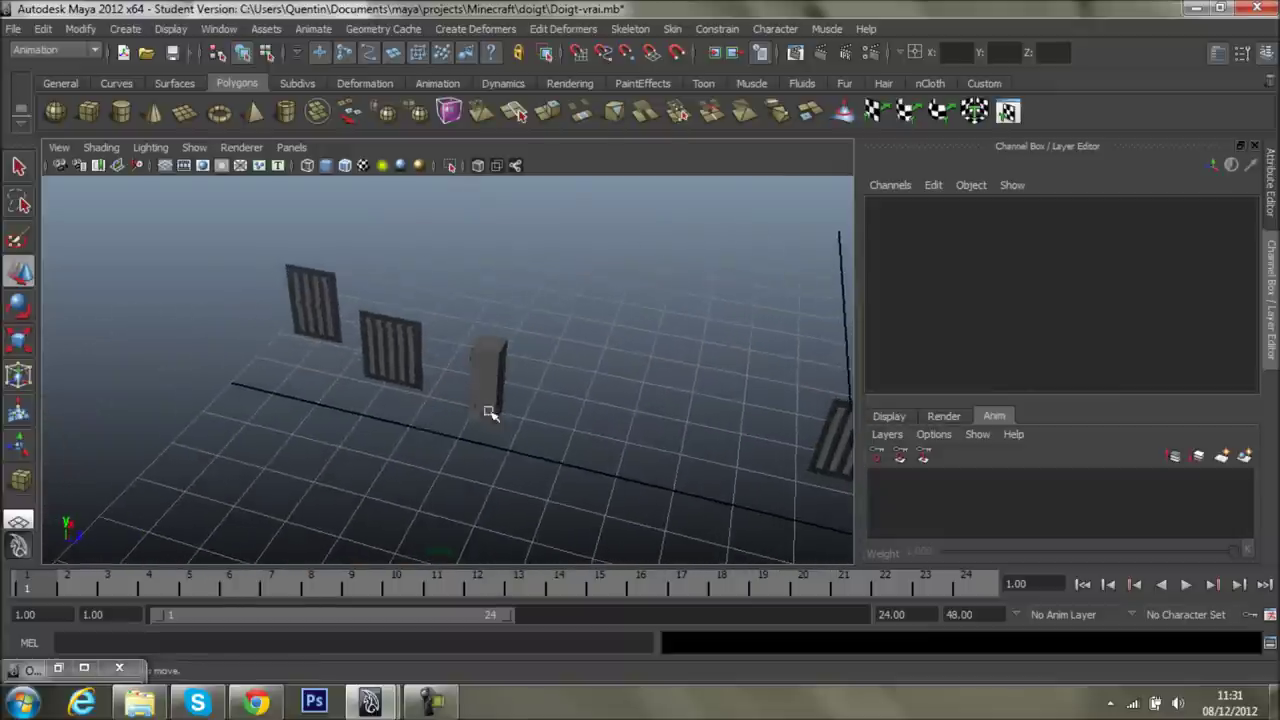
{"action": "right_click_drag", "start_coordinate": [489, 409], "coordinate": [534, 414], "text": "alt"}
{"action": "mouse_move", "coordinate": [534, 414]}
{"action": "left_mouse_down", "text": "alt"}
{"action": "mouse_move", "coordinate": [597, 416]}
{"action": "mouse_move", "coordinate": [620, 391]}
{"action": "left_mouse_up", "text": "alt"}
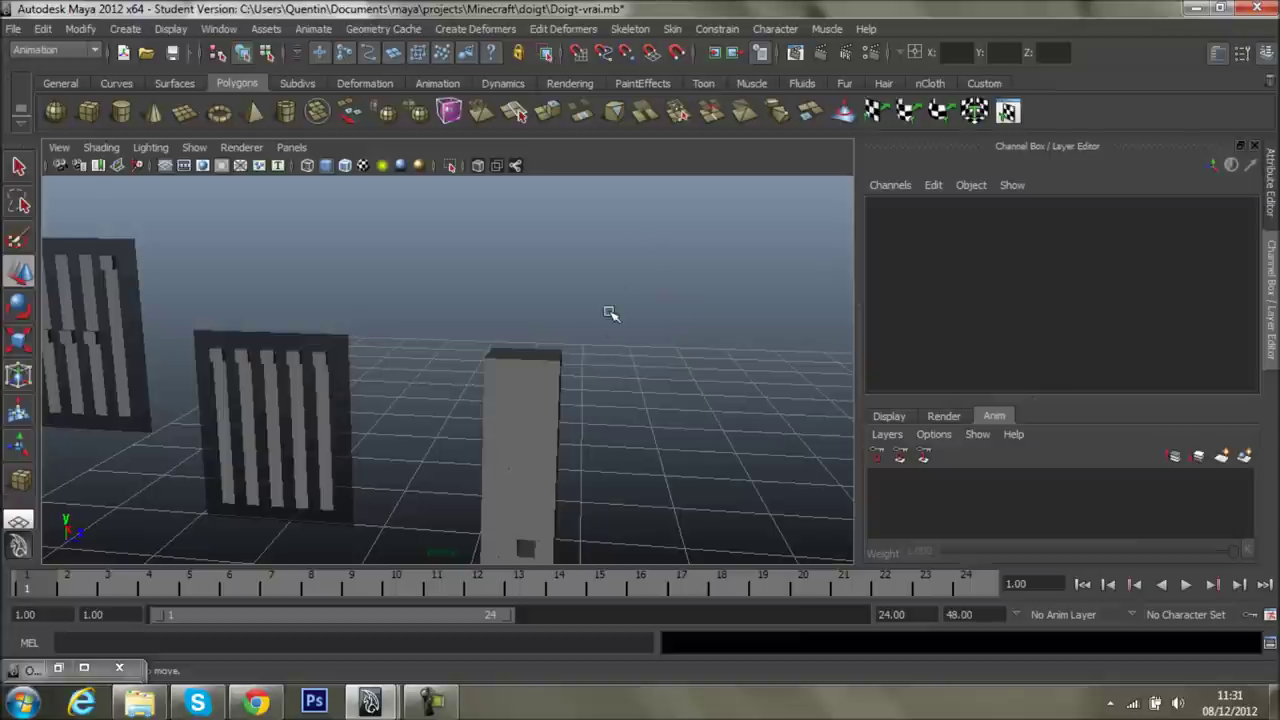
{"action": "scroll", "coordinate": [550, 448], "scroll_direction": "down", "scroll_amount": 5}
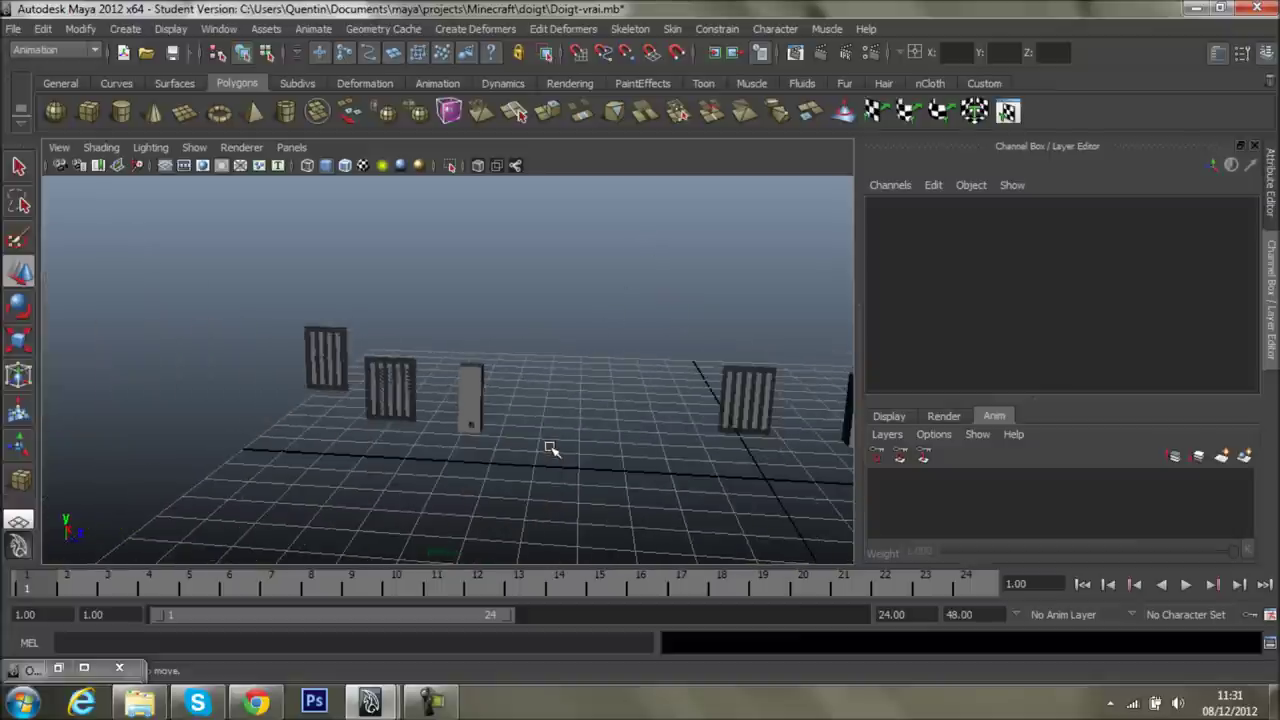
{"action": "scroll", "coordinate": [550, 448], "scroll_direction": "up", "scroll_amount": 5}
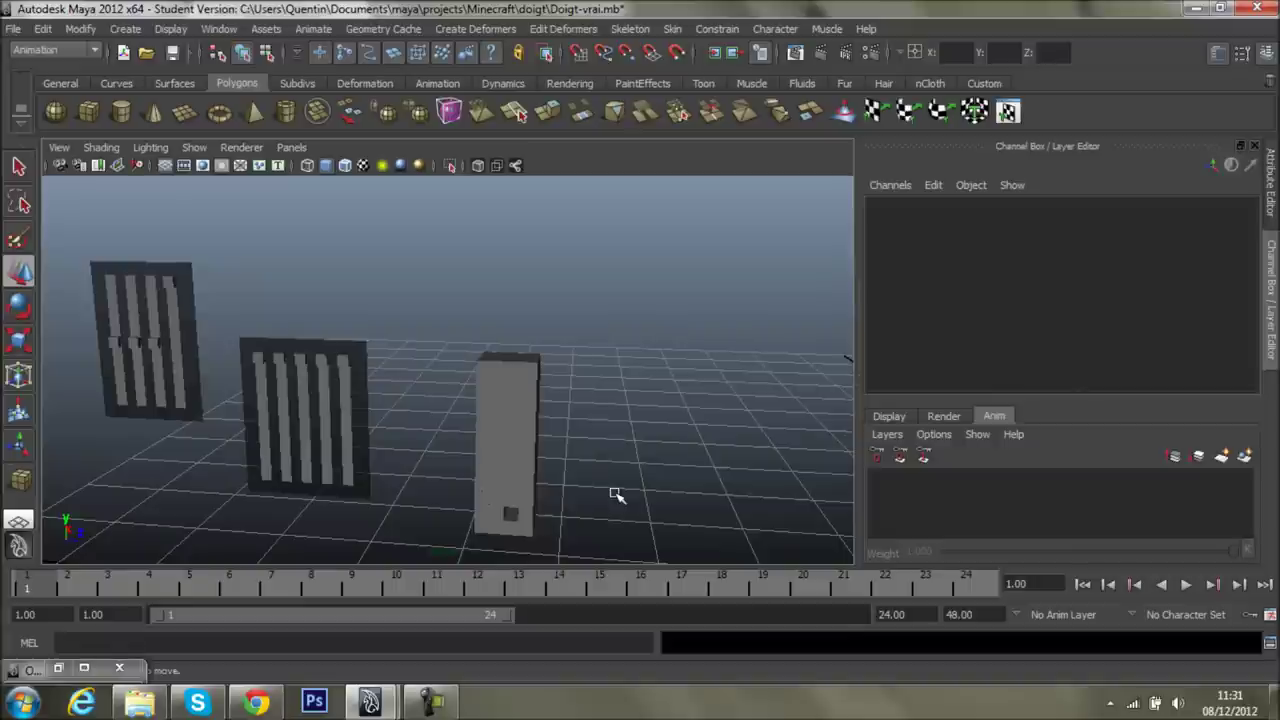
{"action": "left_click_drag", "start_coordinate": [631, 431], "coordinate": [549, 423], "text": "alt"}
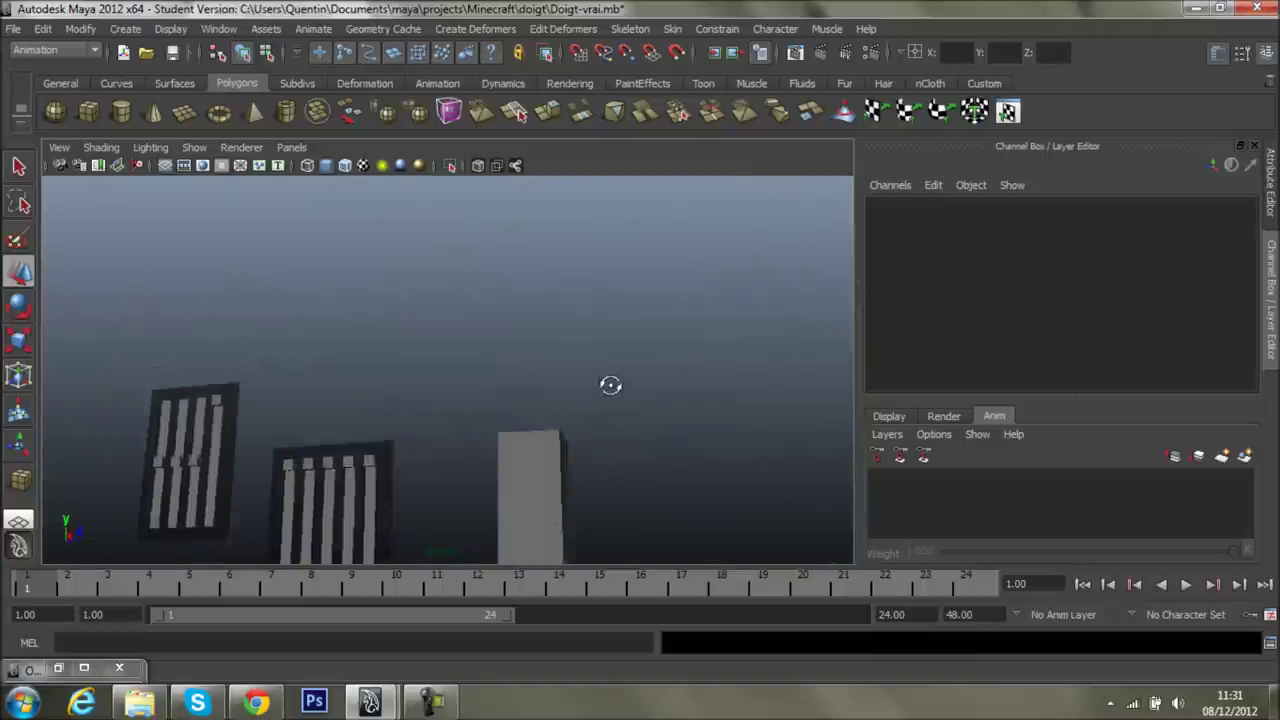
{"action": "scroll", "coordinate": [549, 423], "scroll_direction": "down", "scroll_amount": 3}
{"action": "scroll", "coordinate": [554, 423], "scroll_direction": "down", "scroll_amount": 3}
{"action": "left_click", "coordinate": [557, 421]}
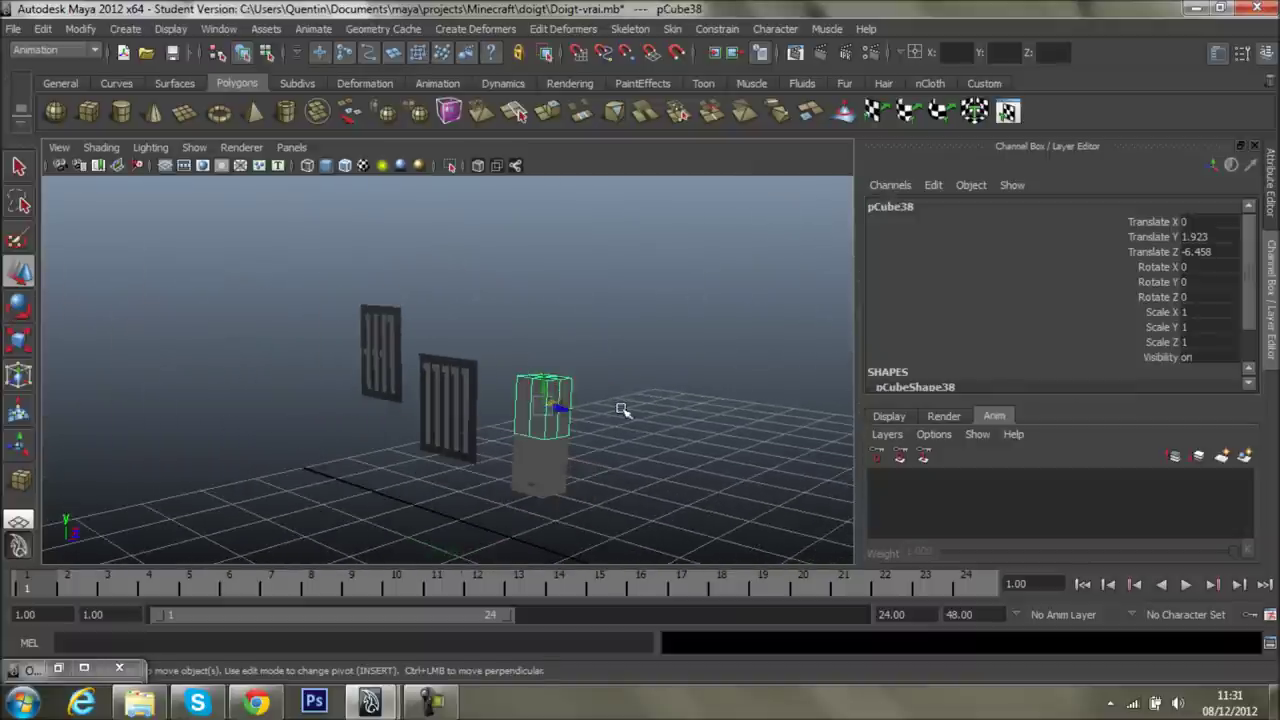